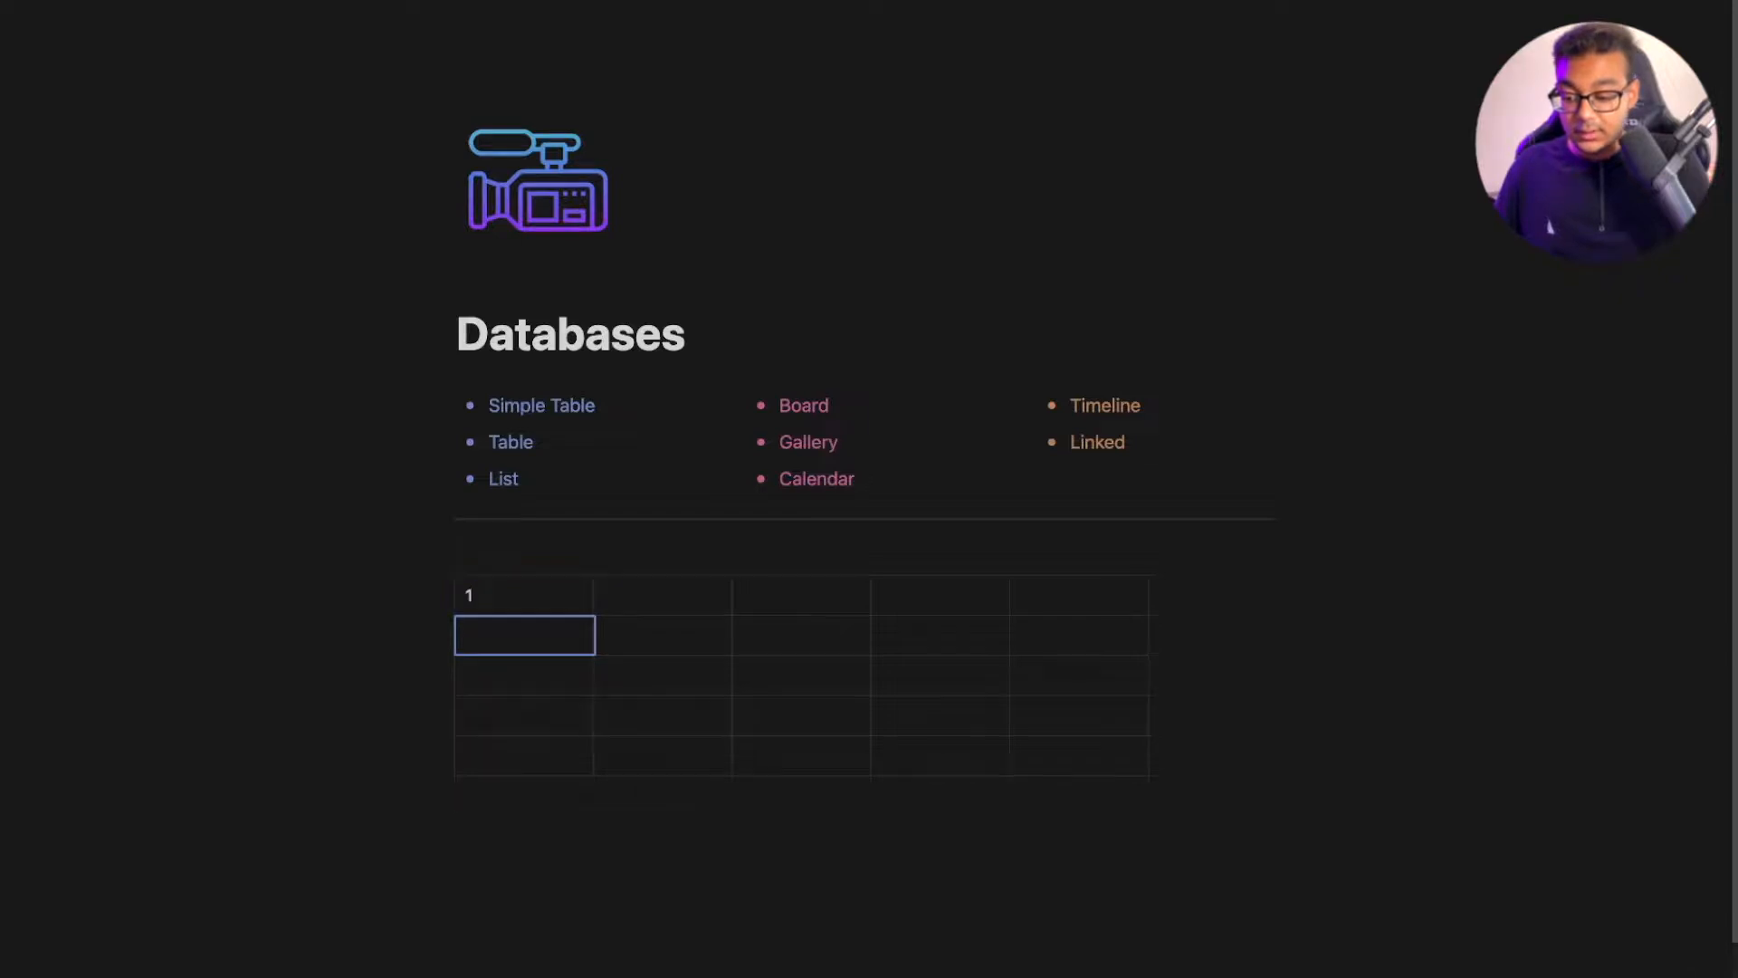
Continue numbering the table's first column so that rows two to four hold 2, 3 and 4
type("3")
key("Return")
type("4")
key("Return")
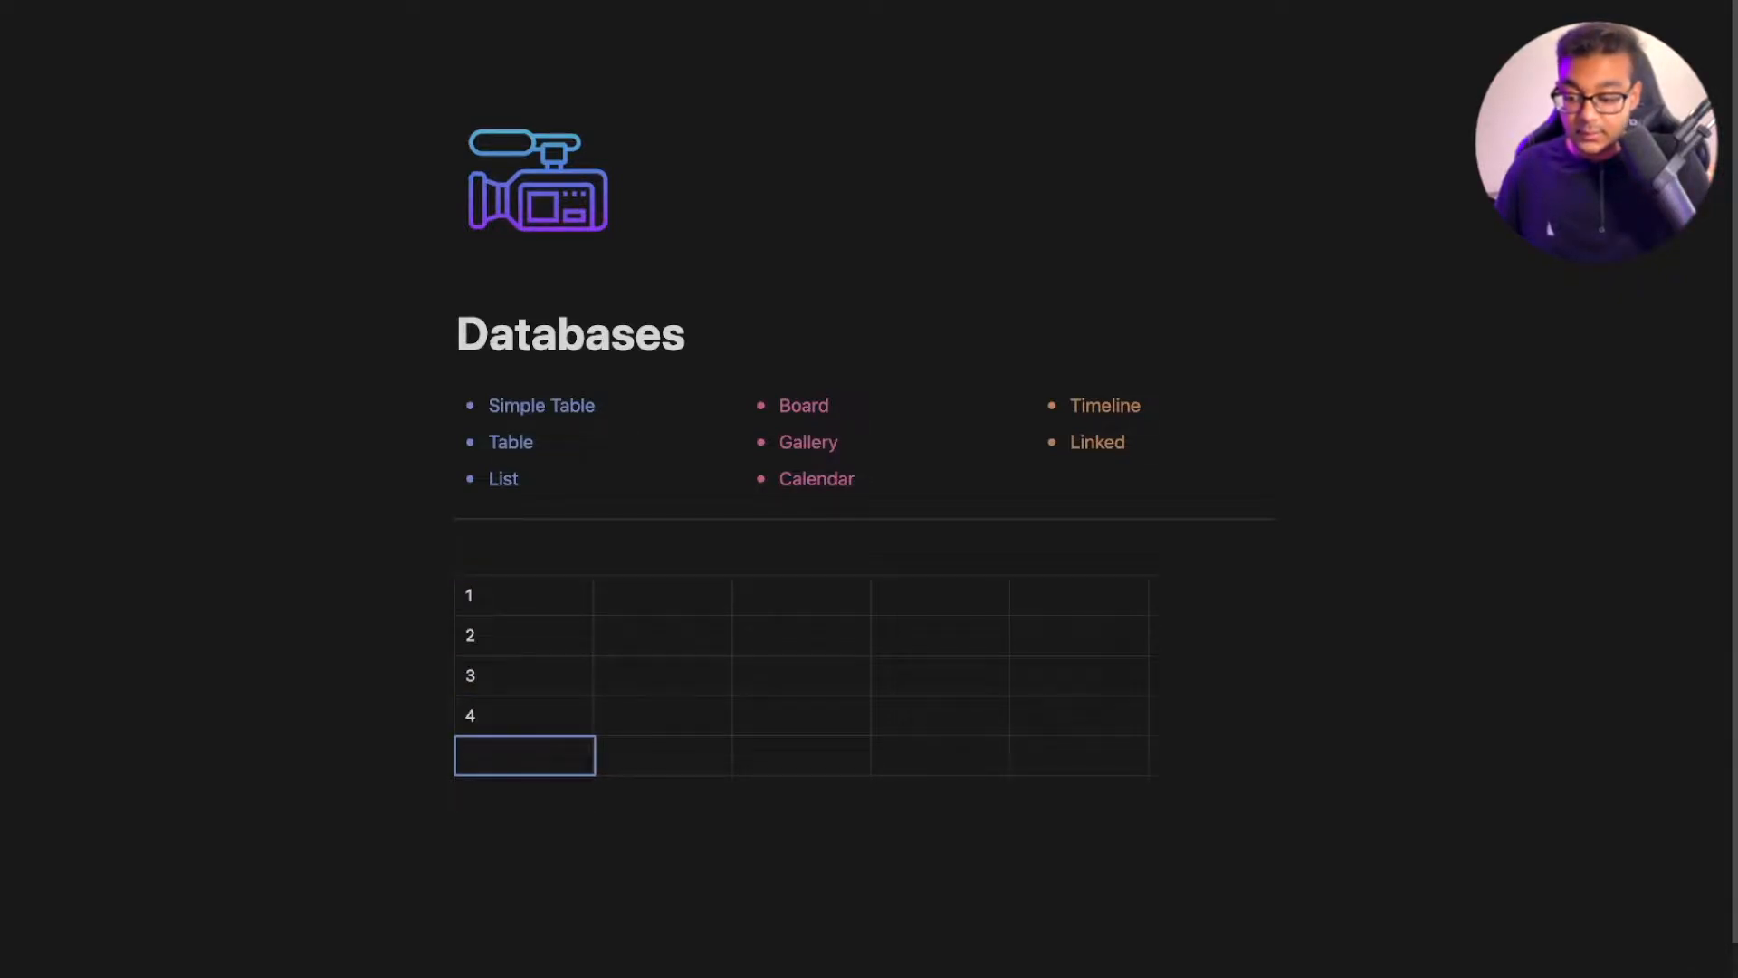
Number the remaining cells of the table's first row 2, 3, 4 and 5
key("Right")
key("Up")
key("Up")
key("Up")
key("Up")
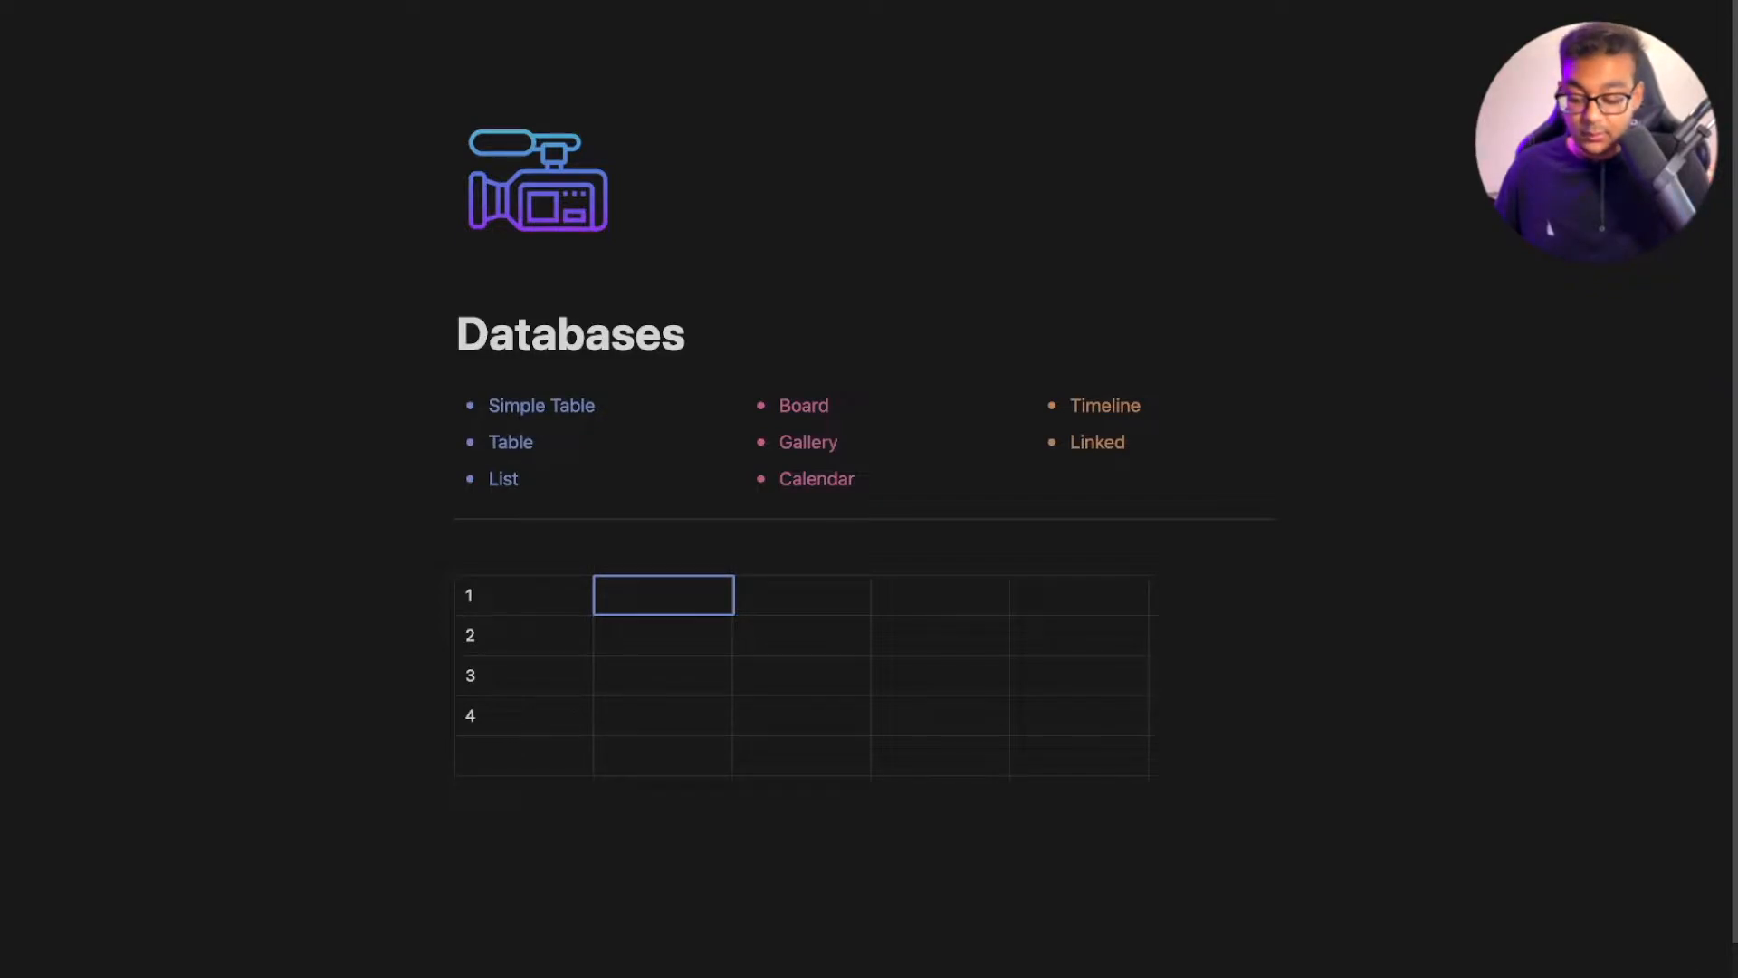
type("2")
key("Tab")
type("3")
key("Tab")
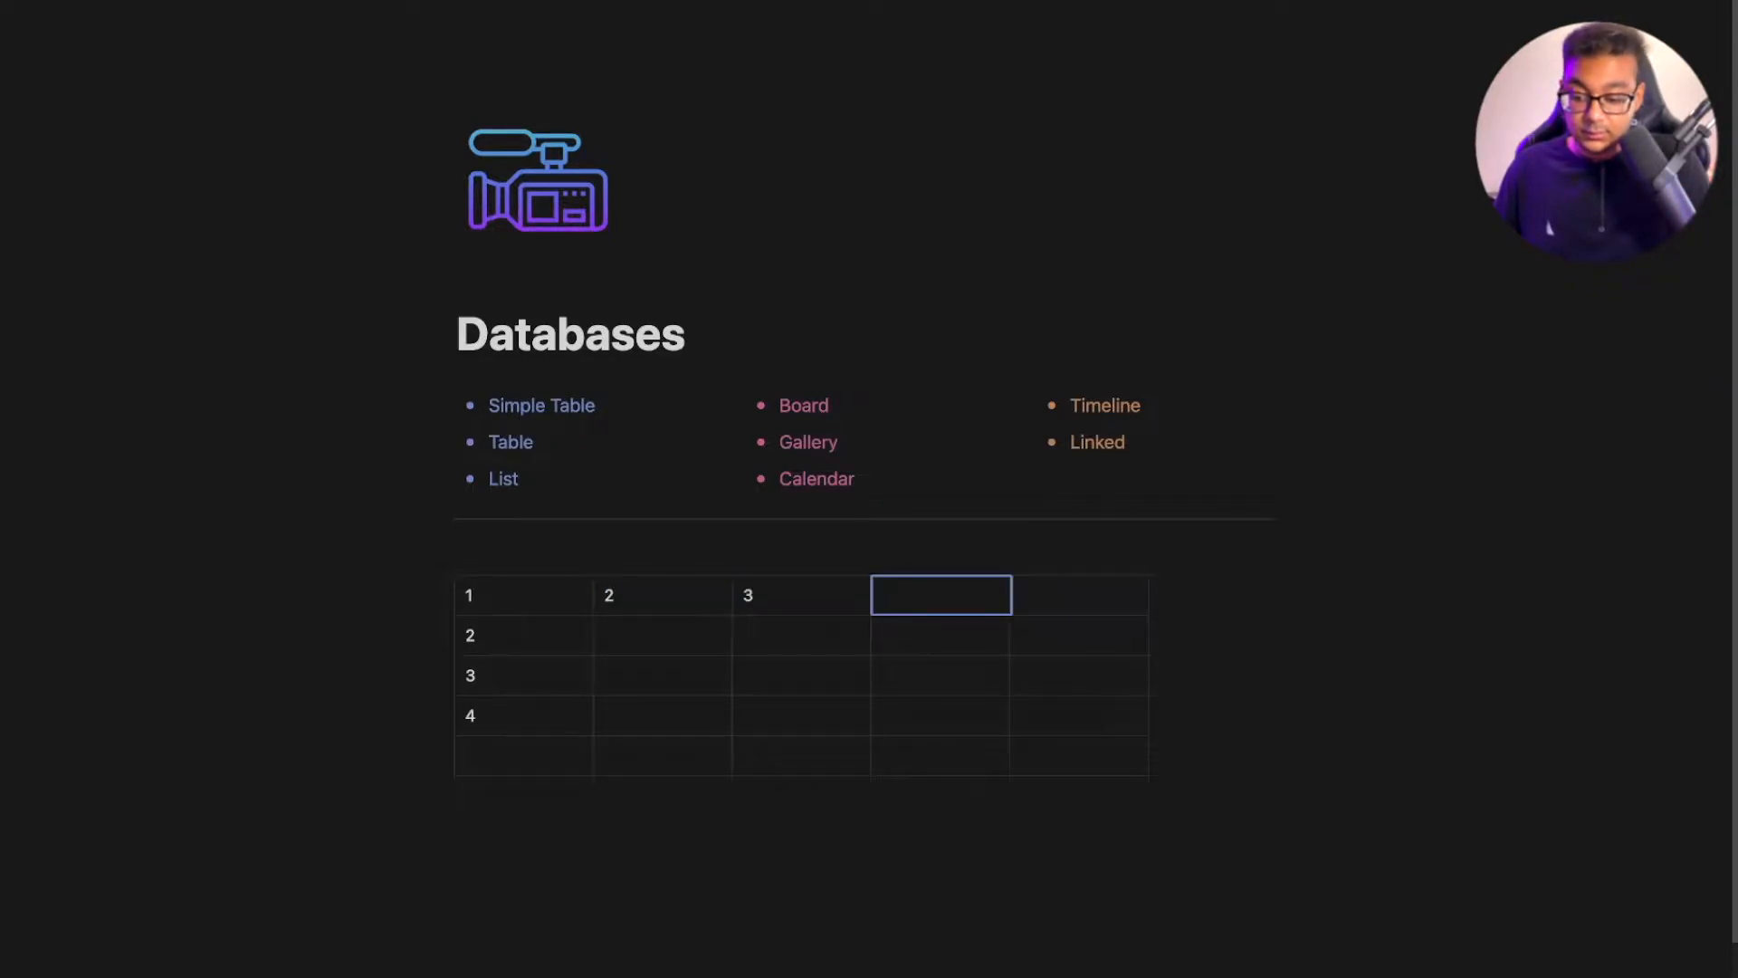
key("Tab")
type("5")
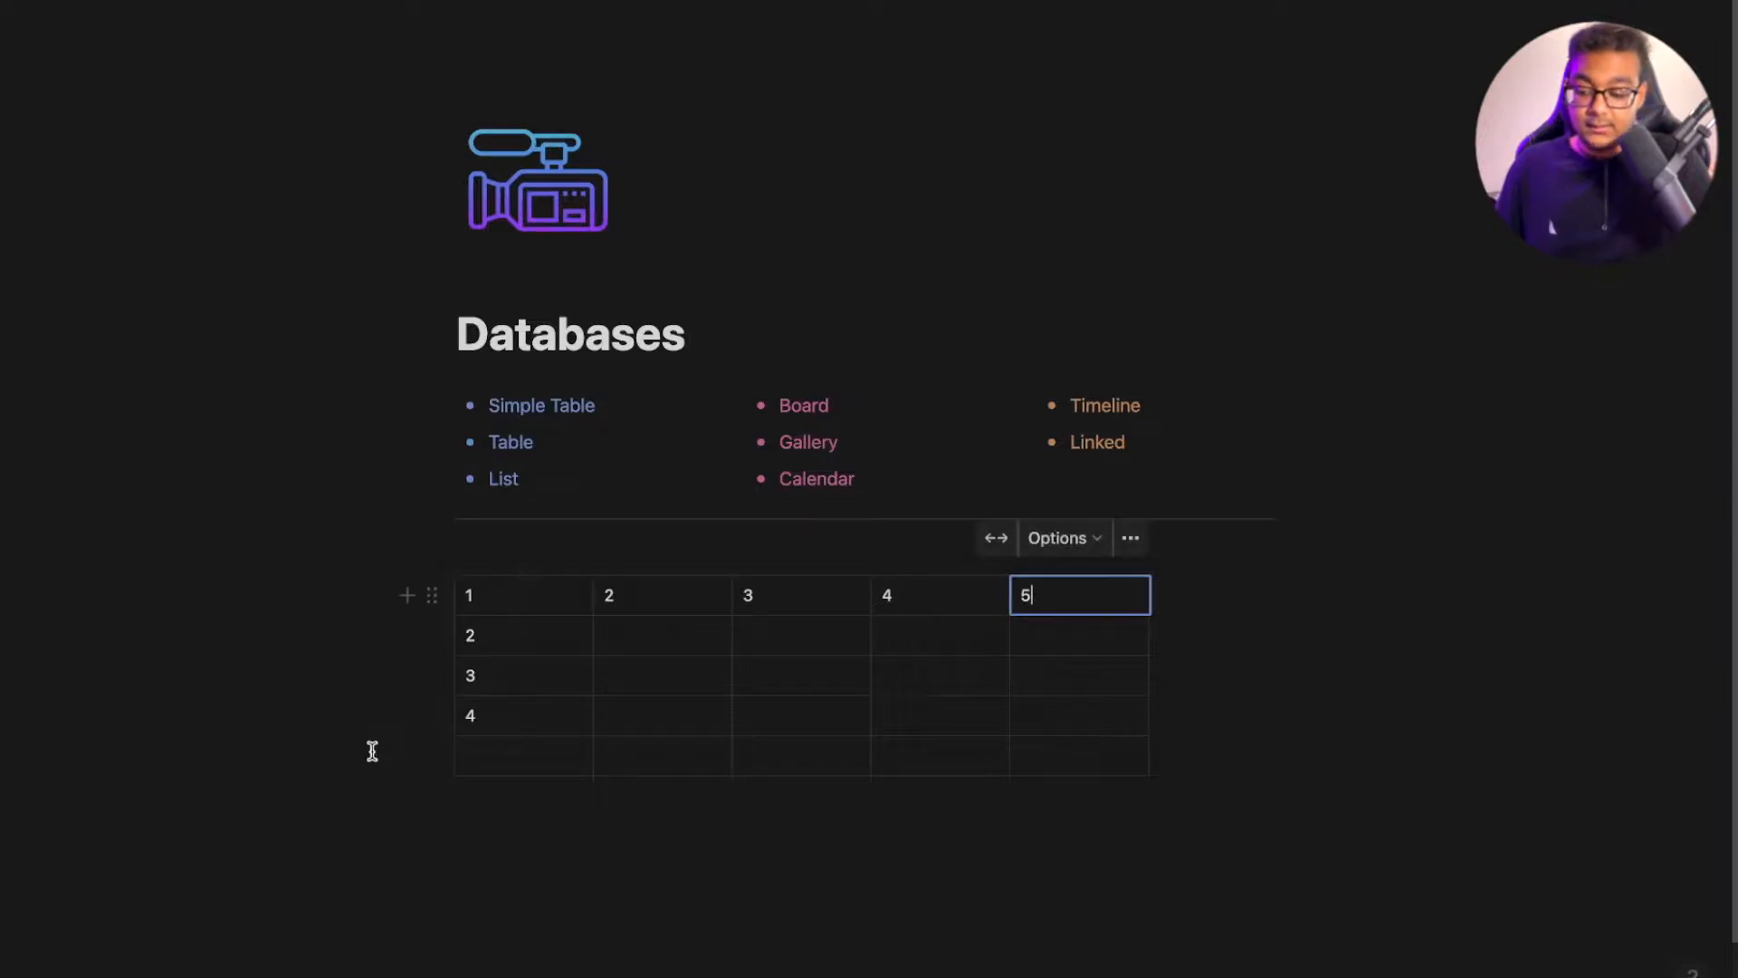
Enter 5 in the last cell of the table's first column
left_click(492, 763)
type("5")
left_click(633, 852)
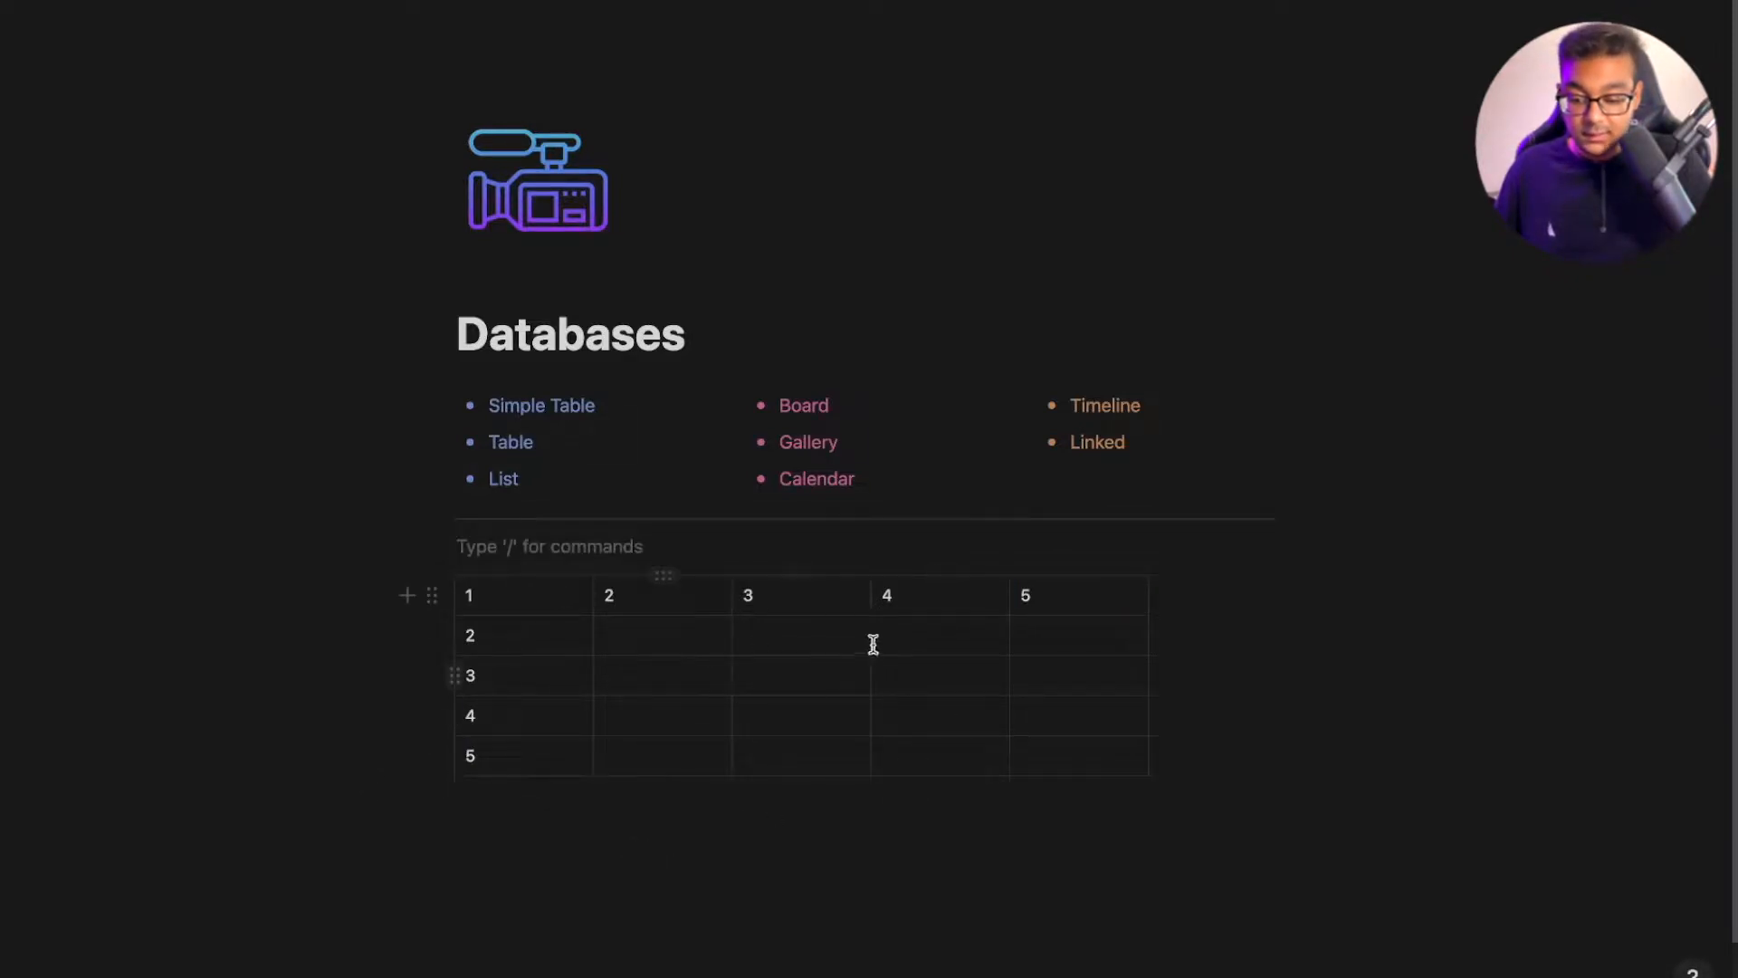
Fit the simple table to the page width
left_click(978, 679)
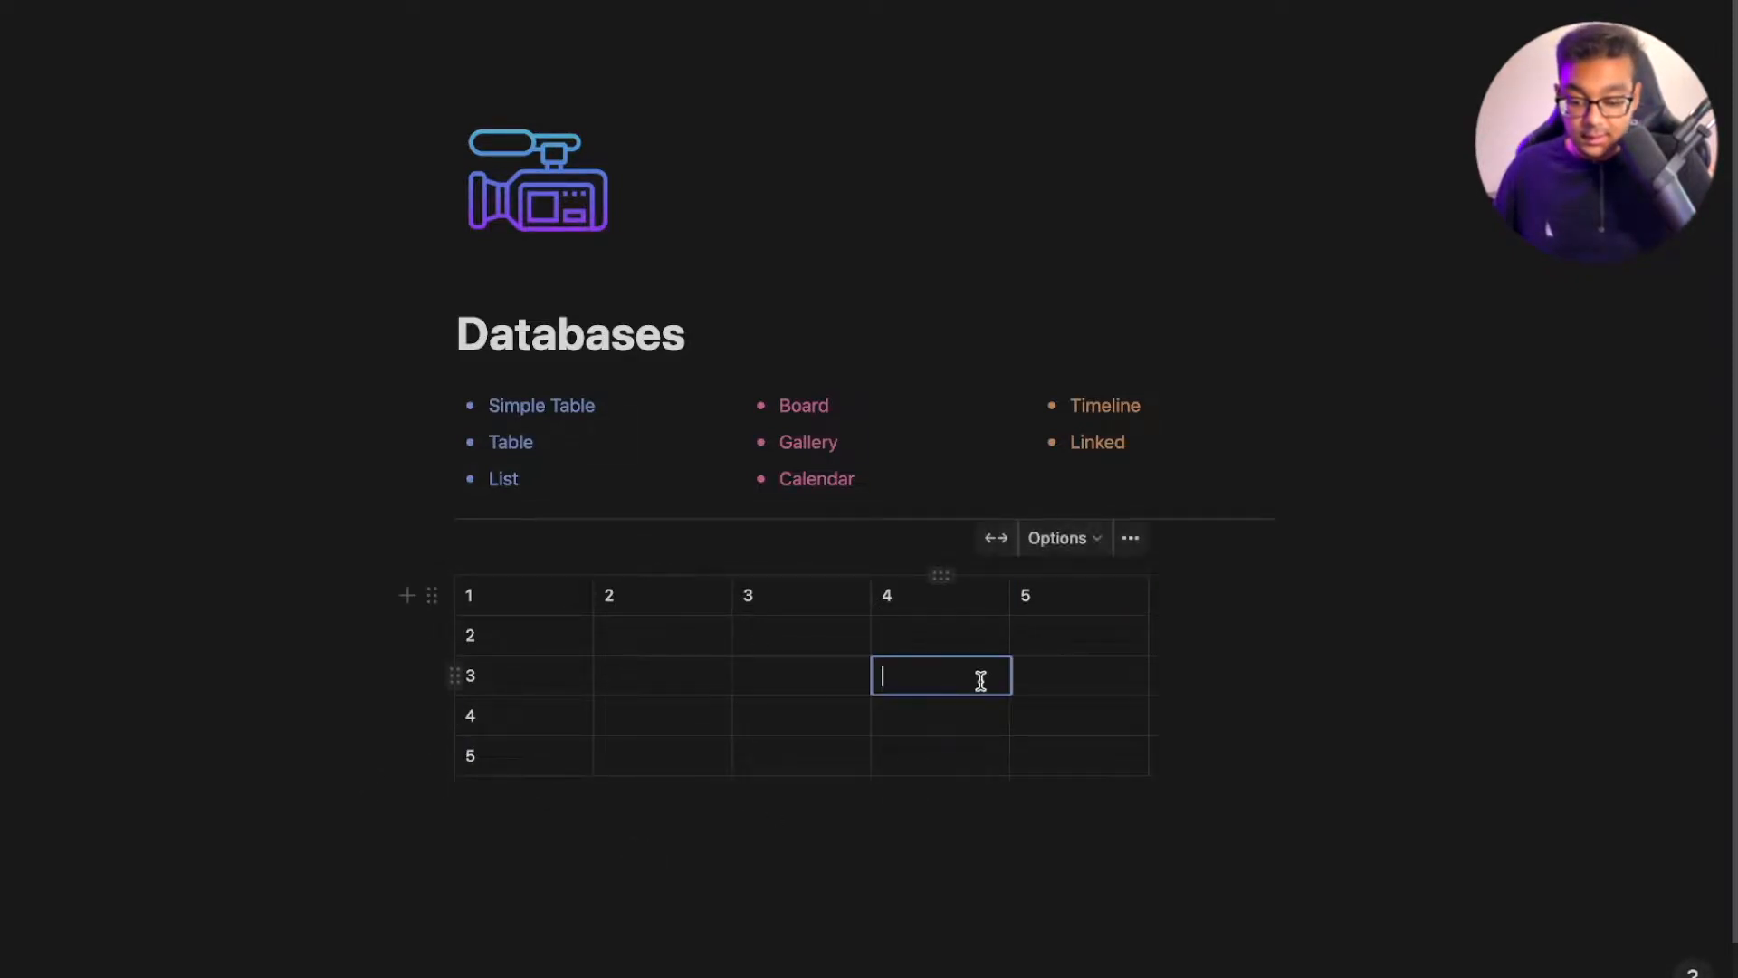
left_click(995, 540)
left_click(1409, 718)
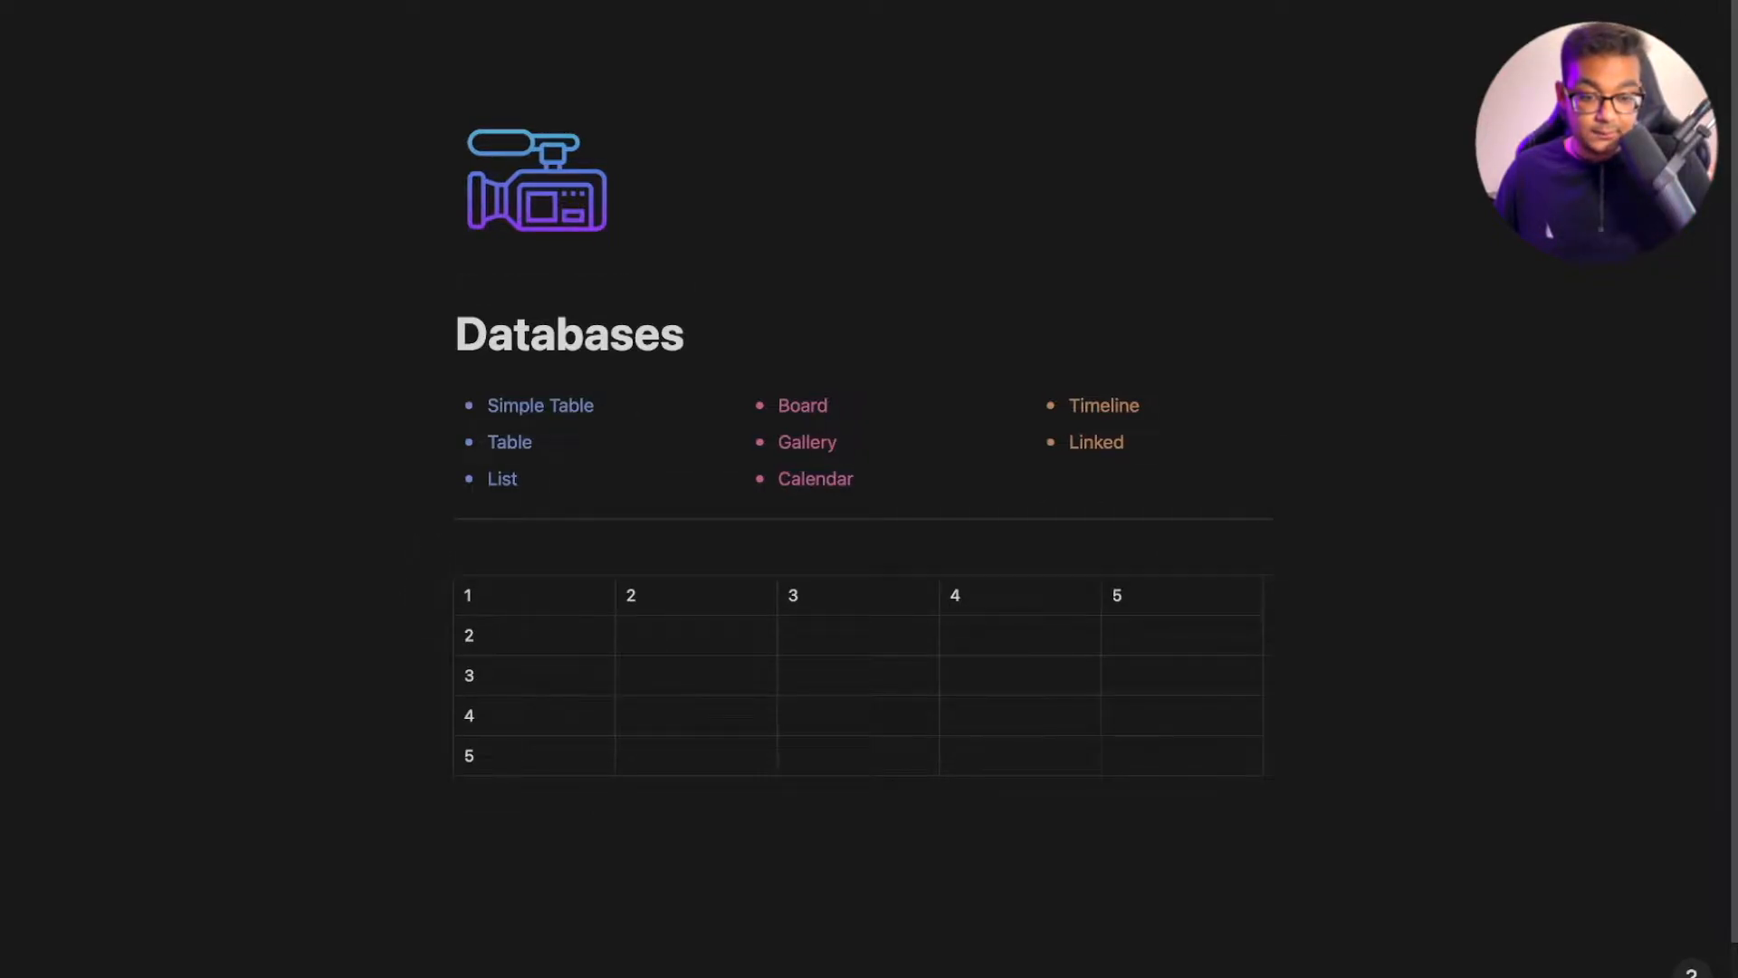
Turn on full width for the Databases page
left_click(1706, 2)
left_click(1691, 164)
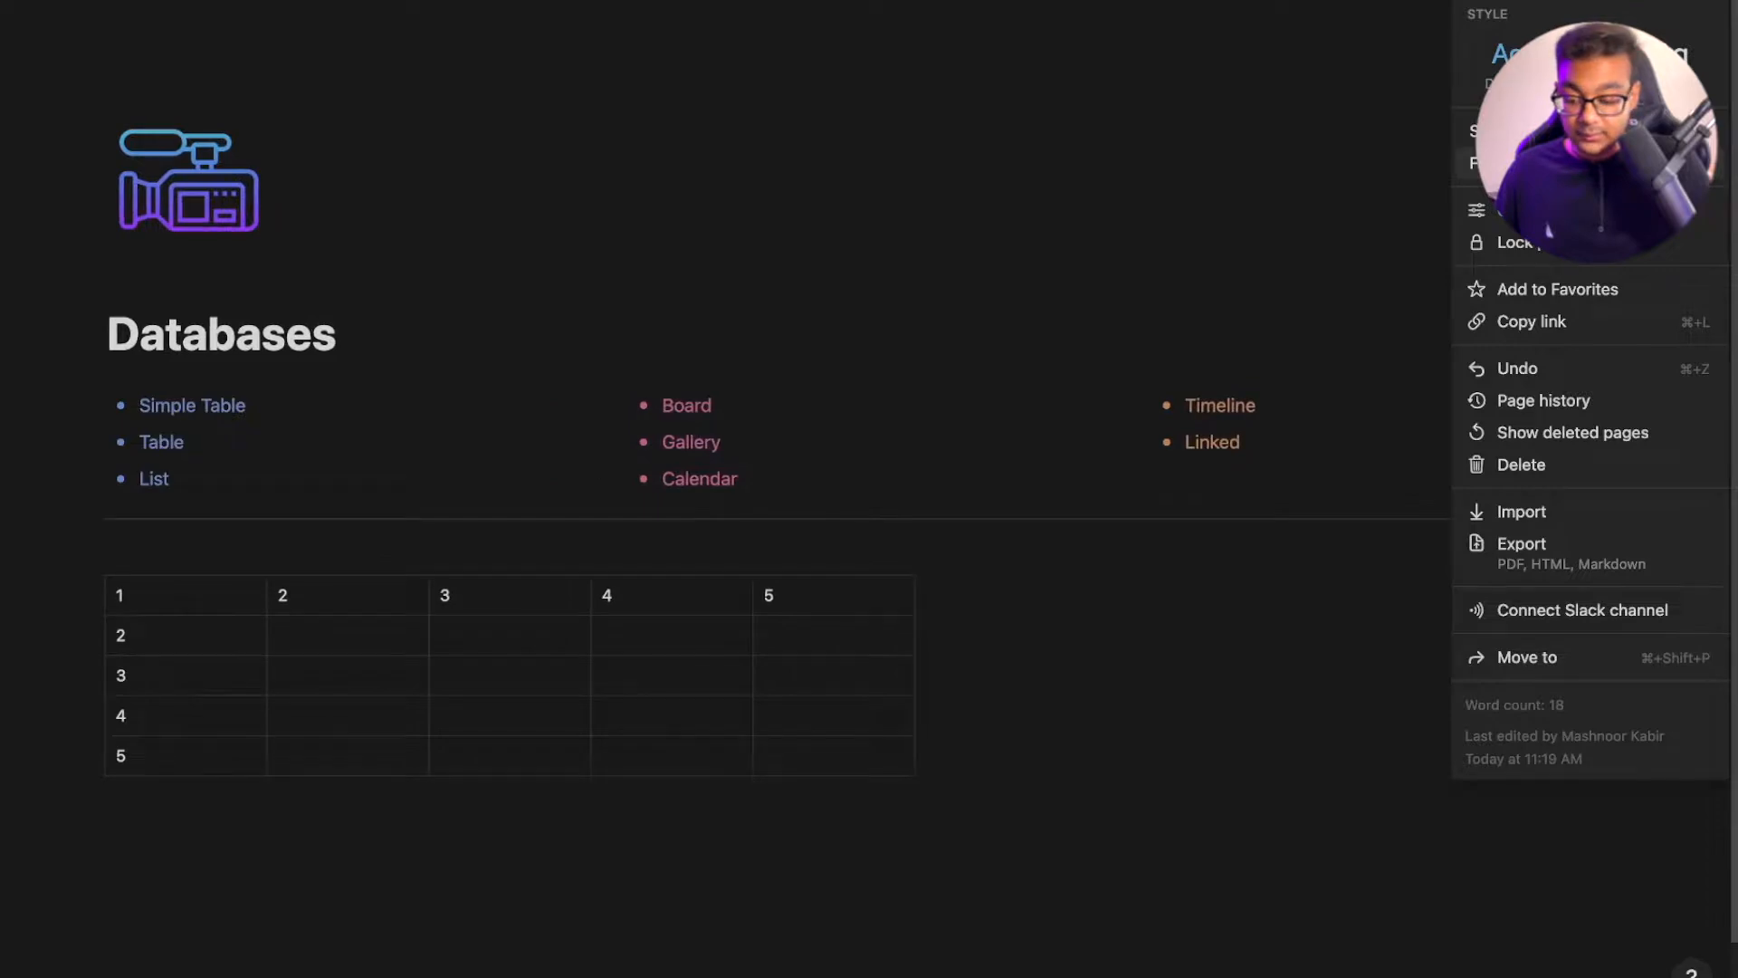
left_click(977, 885)
Shrink the table's fifth and fourth columns to fit their content
double_click(913, 603)
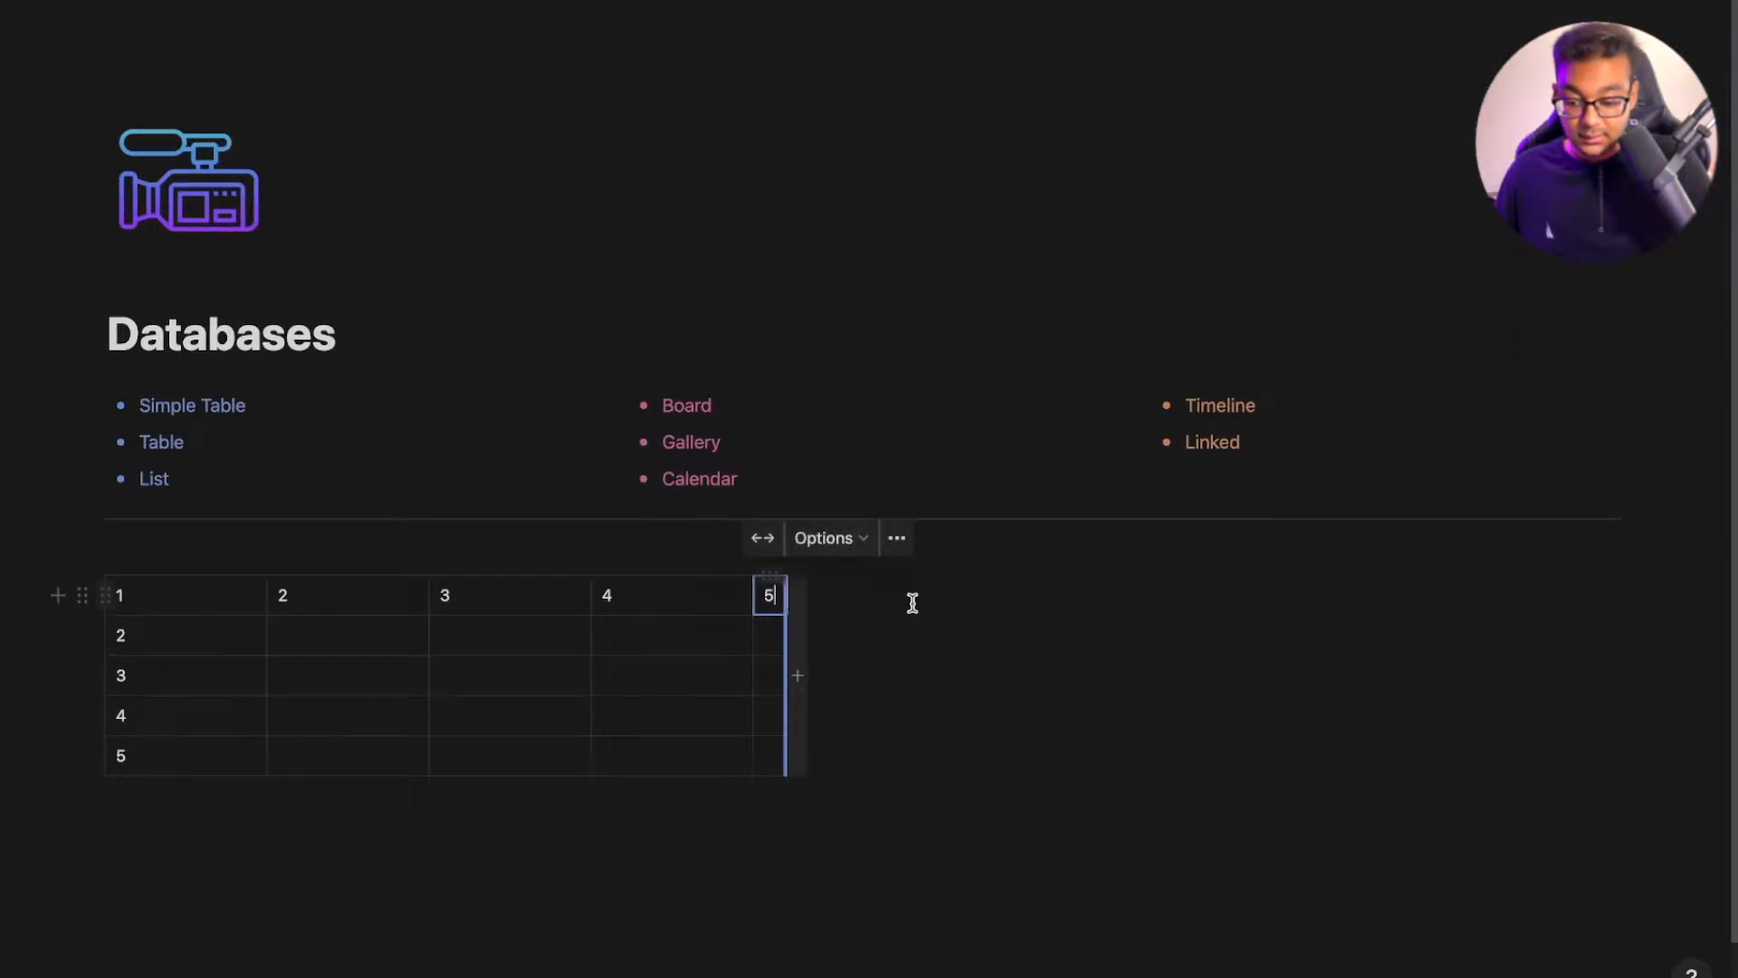
double_click(750, 595)
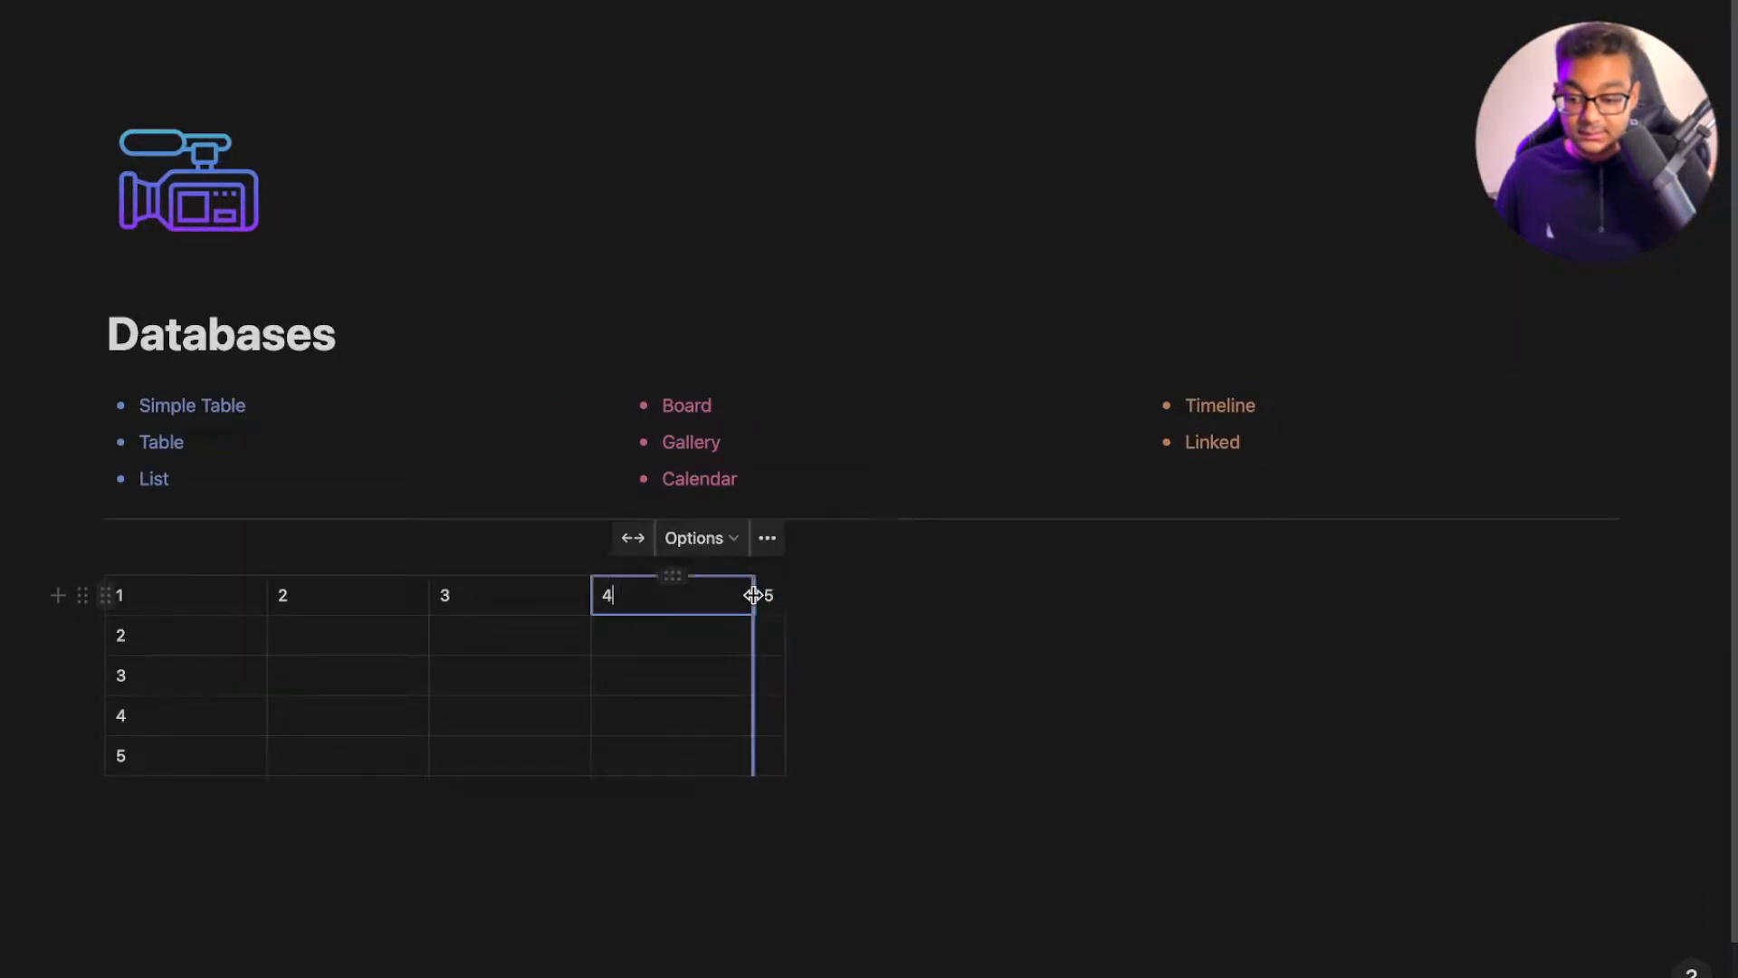
Replace the 3 in the first row with "Three" and shrink that column to fit its content
left_click(477, 603)
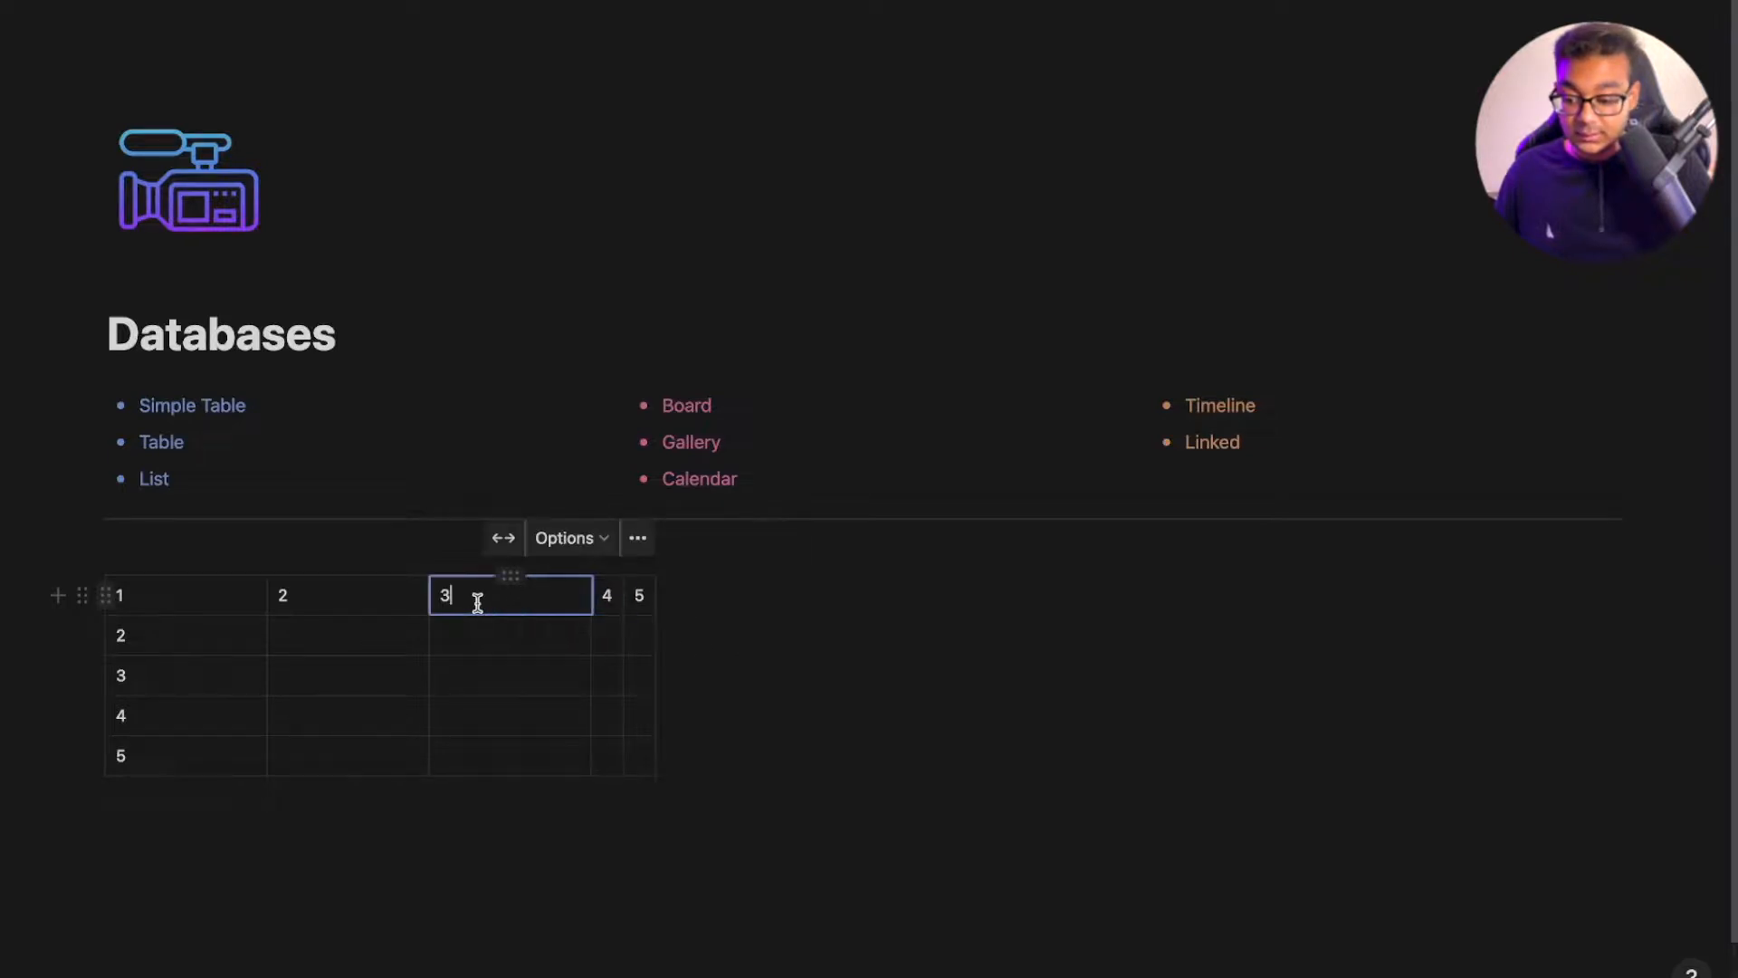
key("BackSpace")
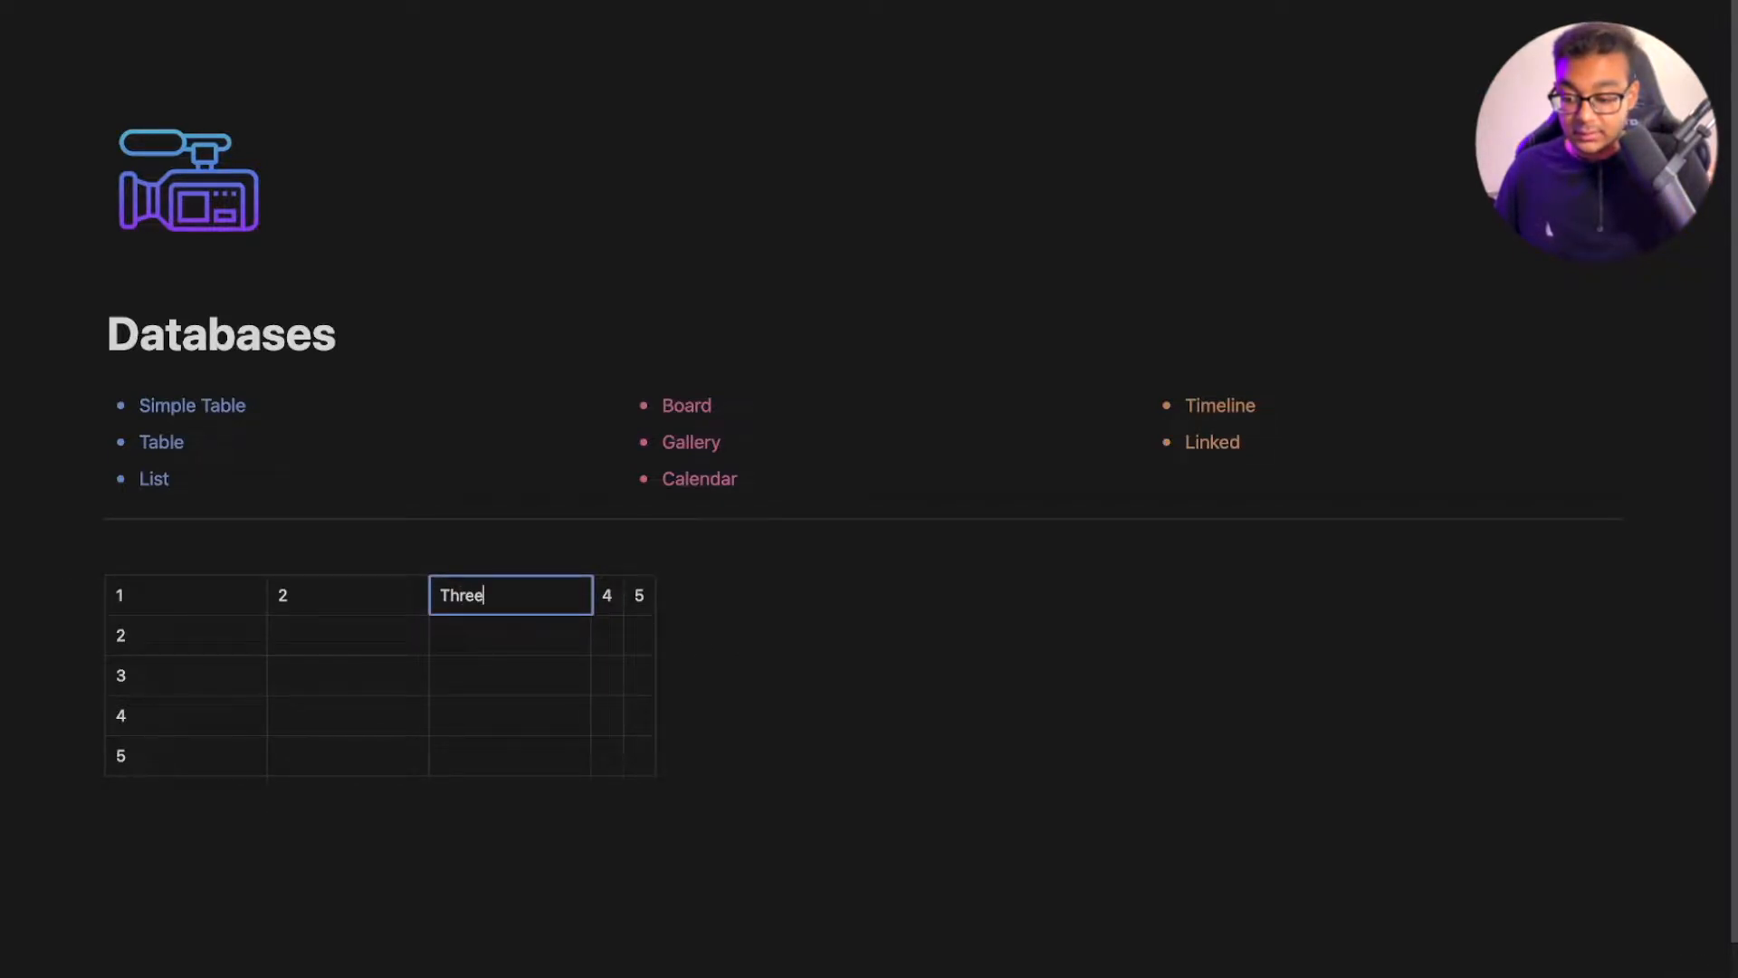
double_click(592, 596)
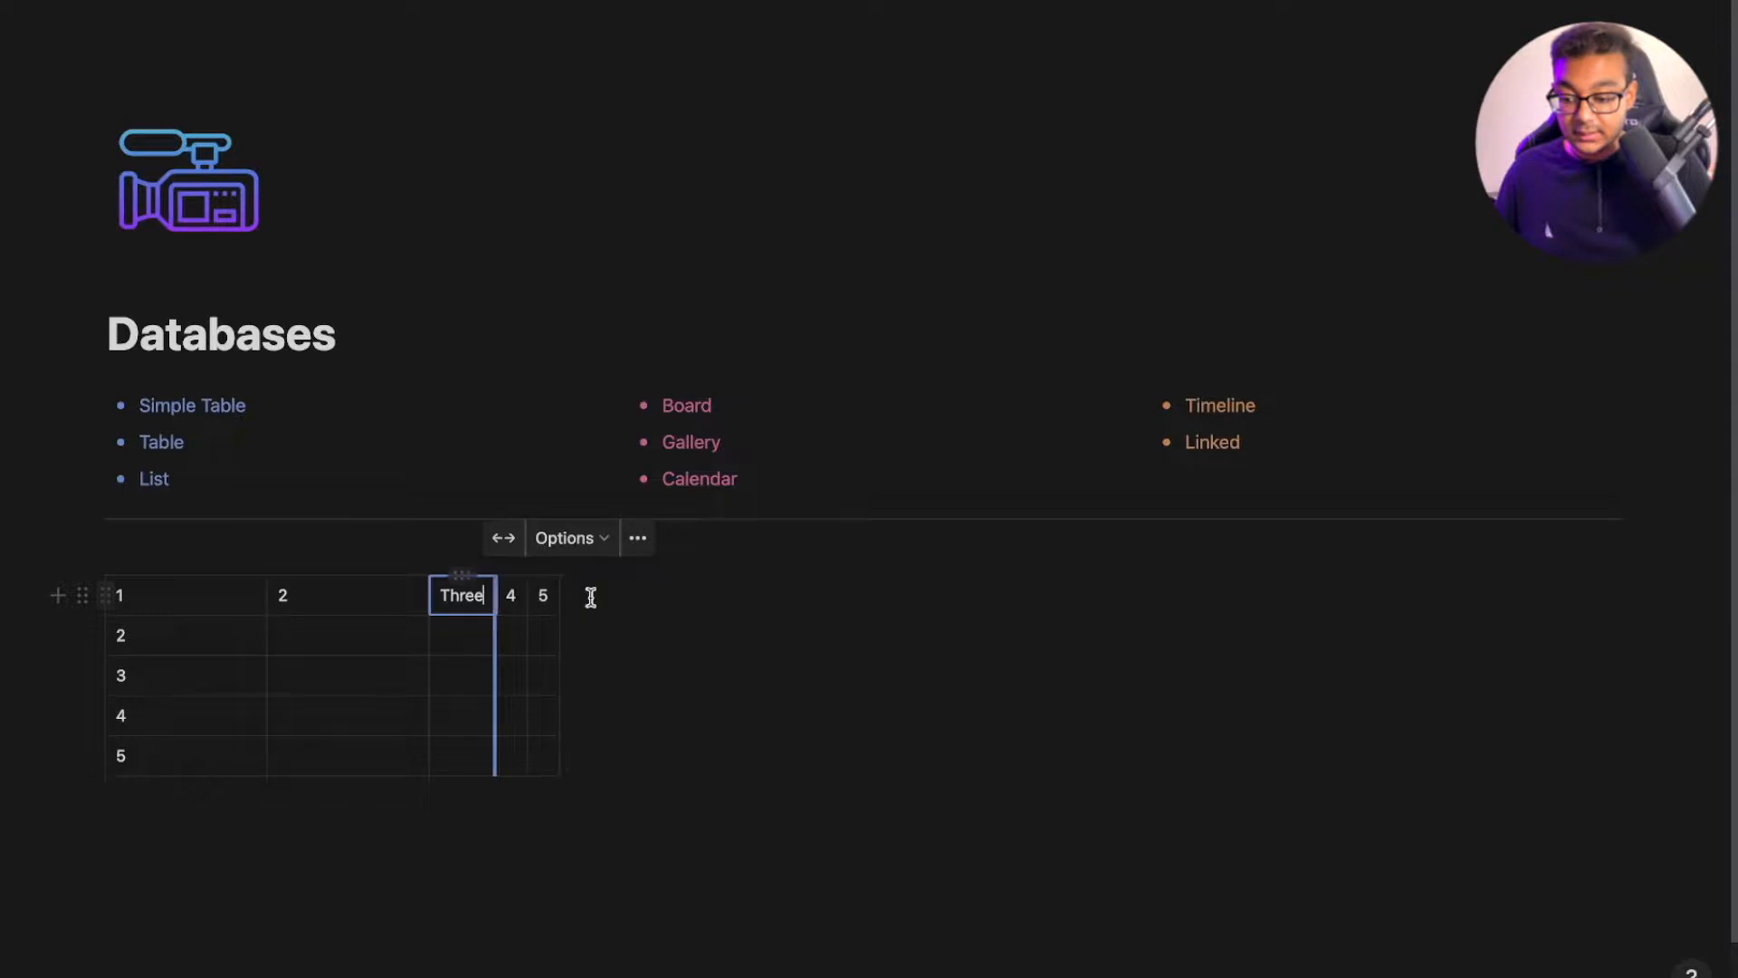
Fit the table to the full page width and turn on its header row and header column
left_click(505, 543)
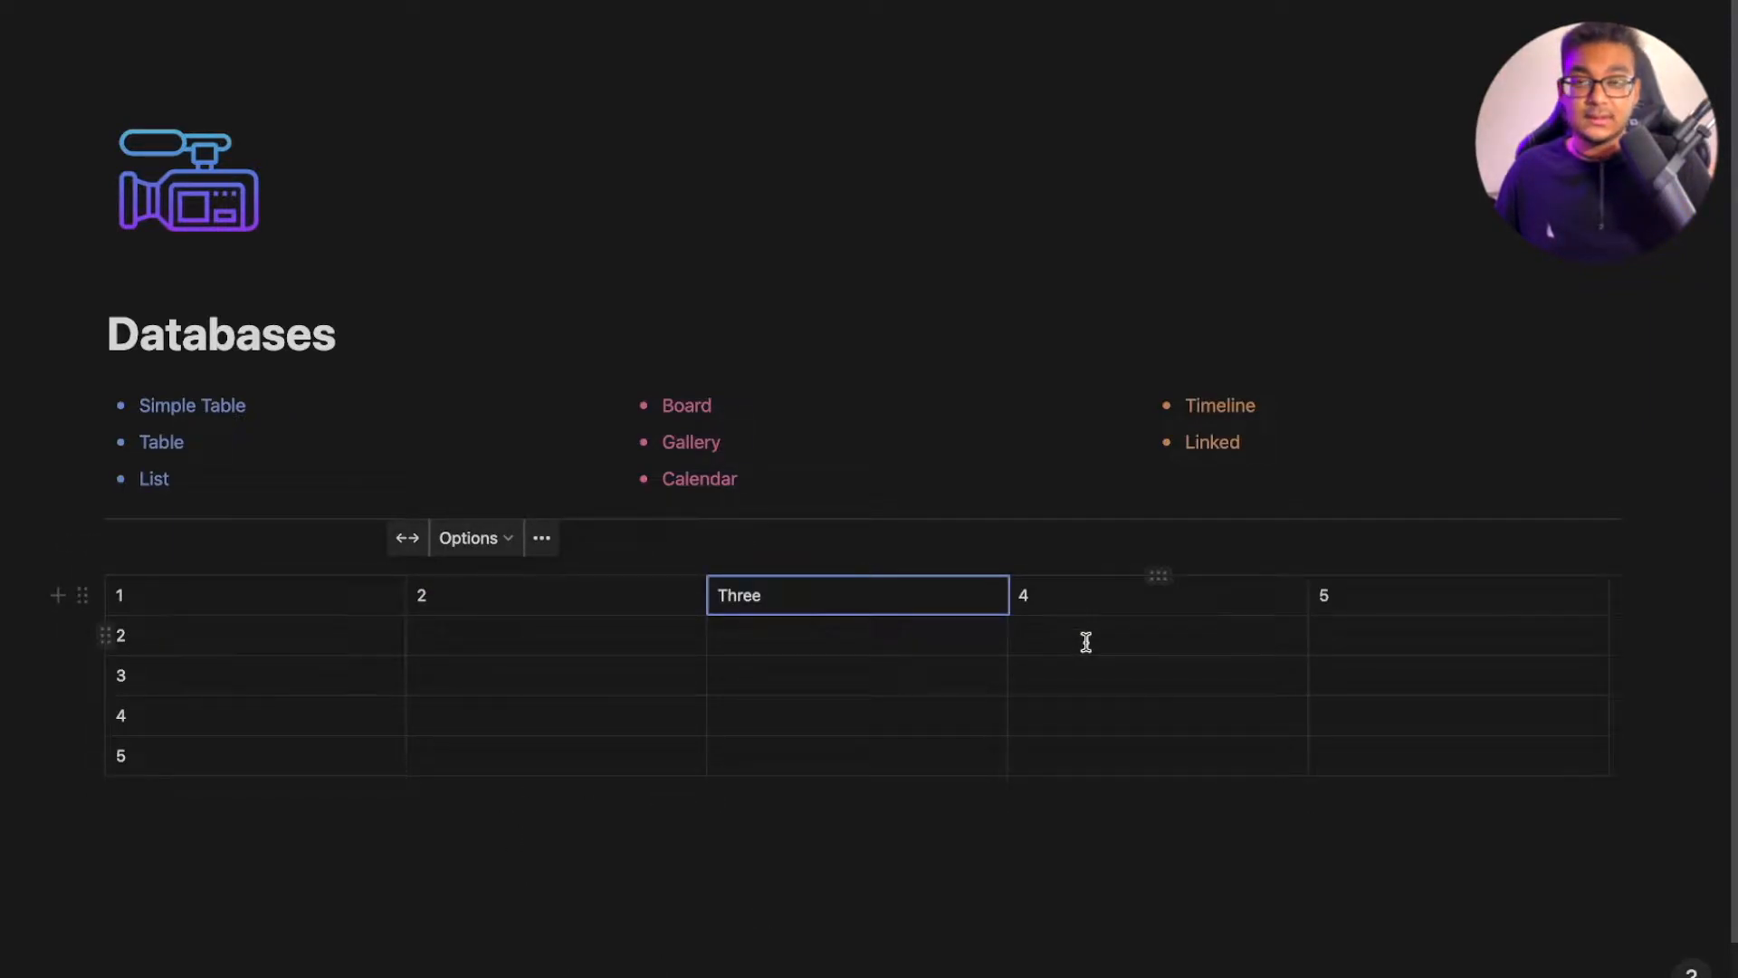
left_click(496, 541)
left_click(580, 584)
left_click(704, 775)
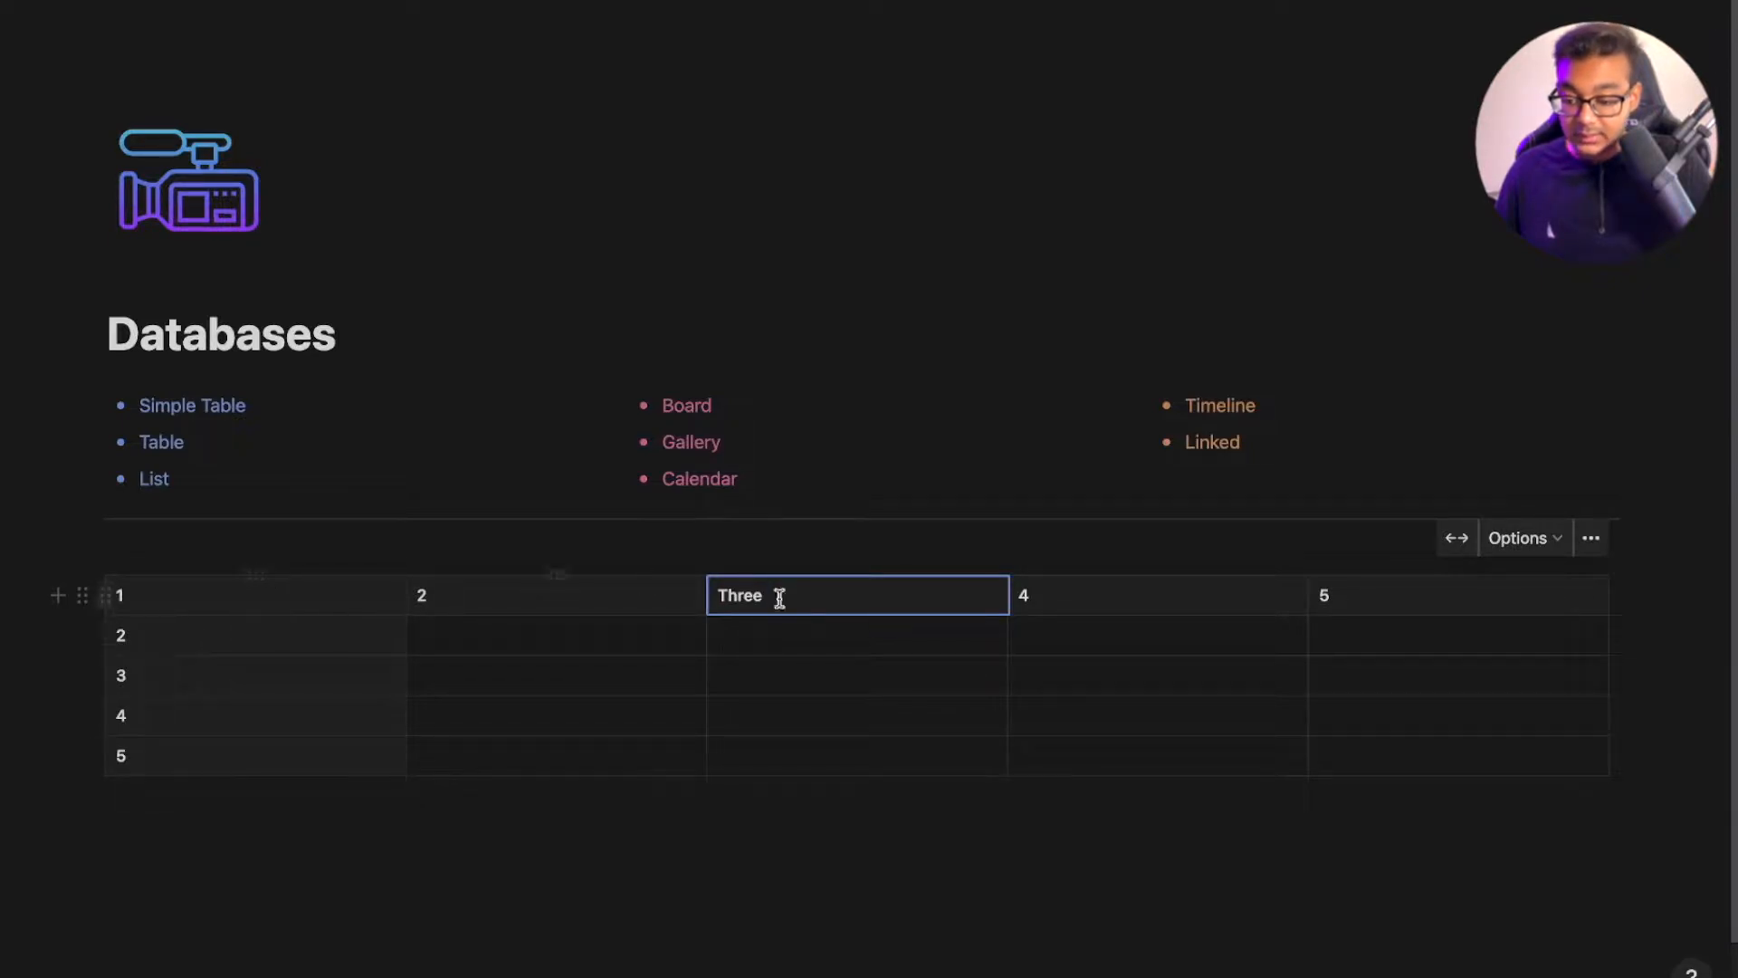
Narrow the first column to just hold its row numbers, and fit the table to the page width again
left_click_drag(402, 596, 140, 598)
left_click(120, 595)
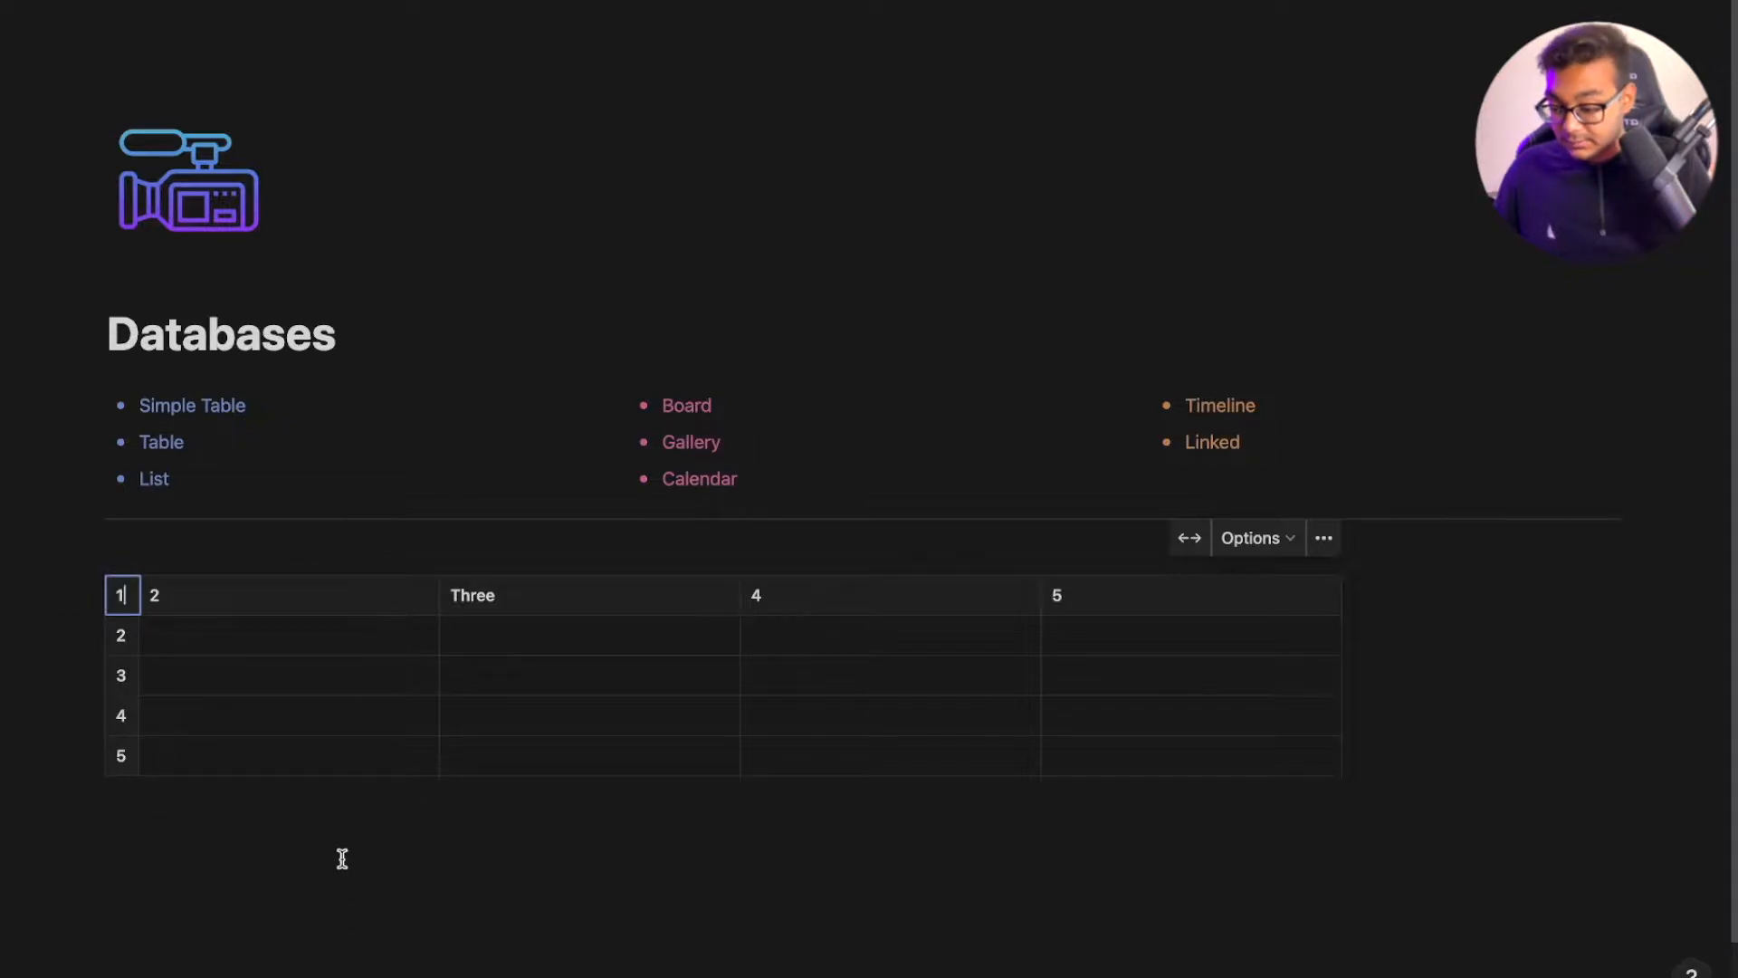
key("Down")
key("Down")
key("Down")
key("Down")
key("Up")
key("Up")
key("Up")
key("Up")
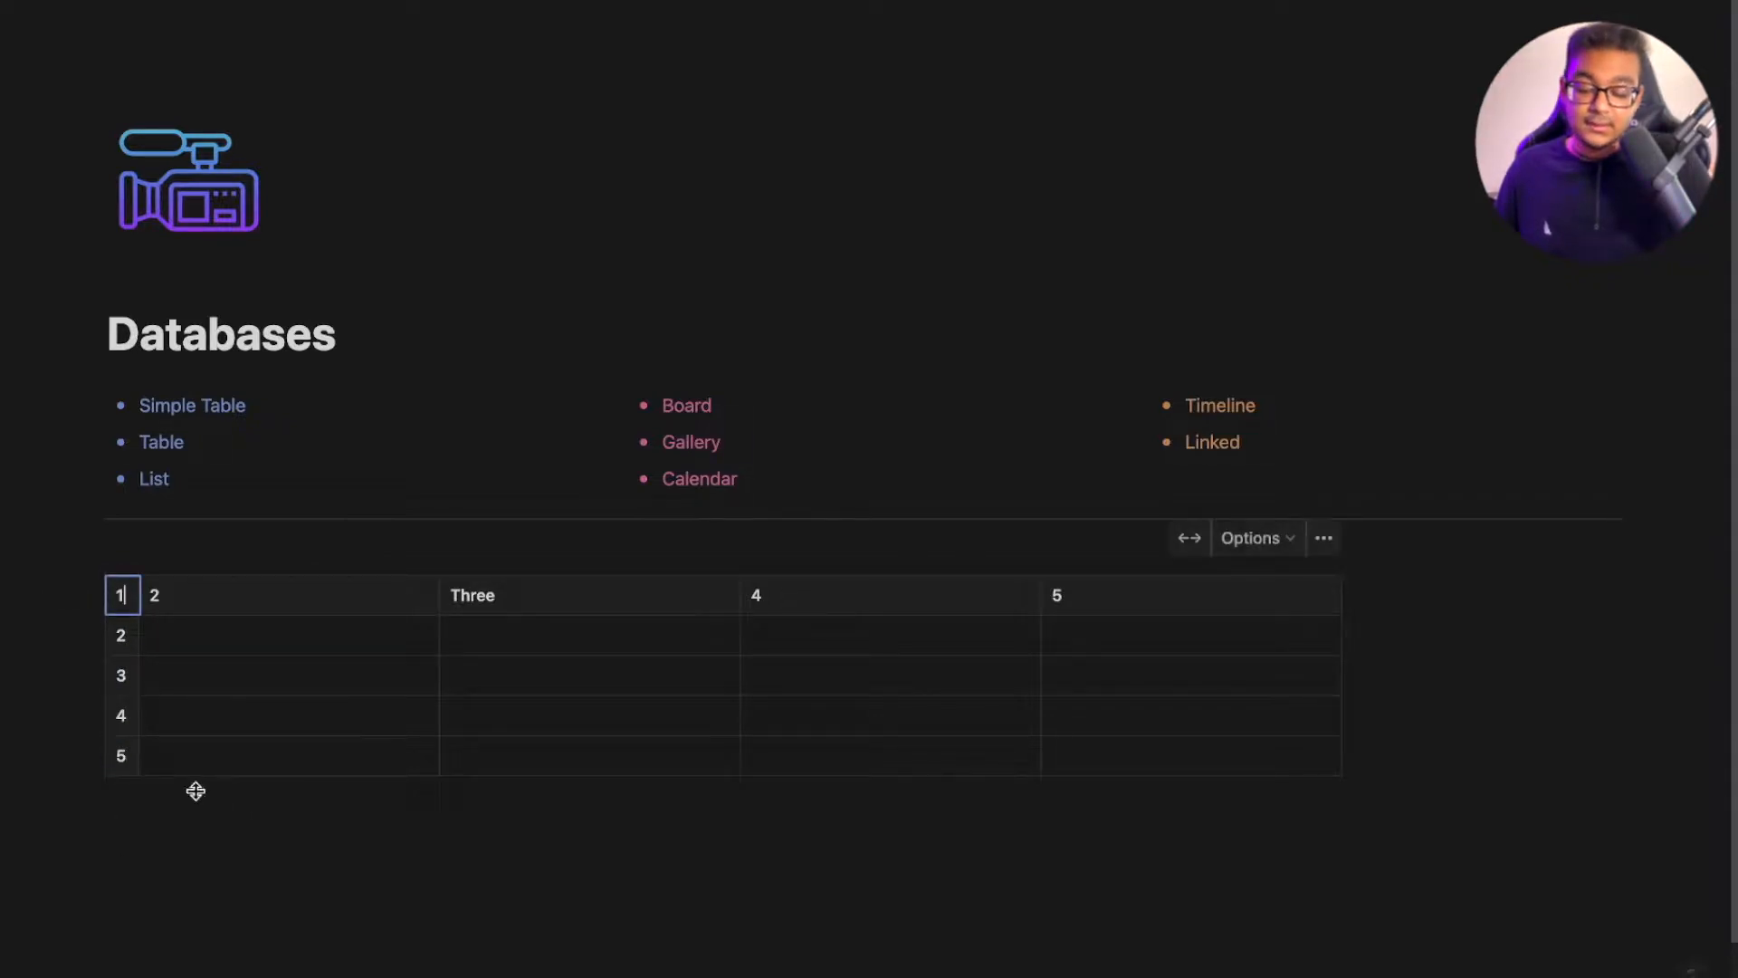
left_click(1188, 538)
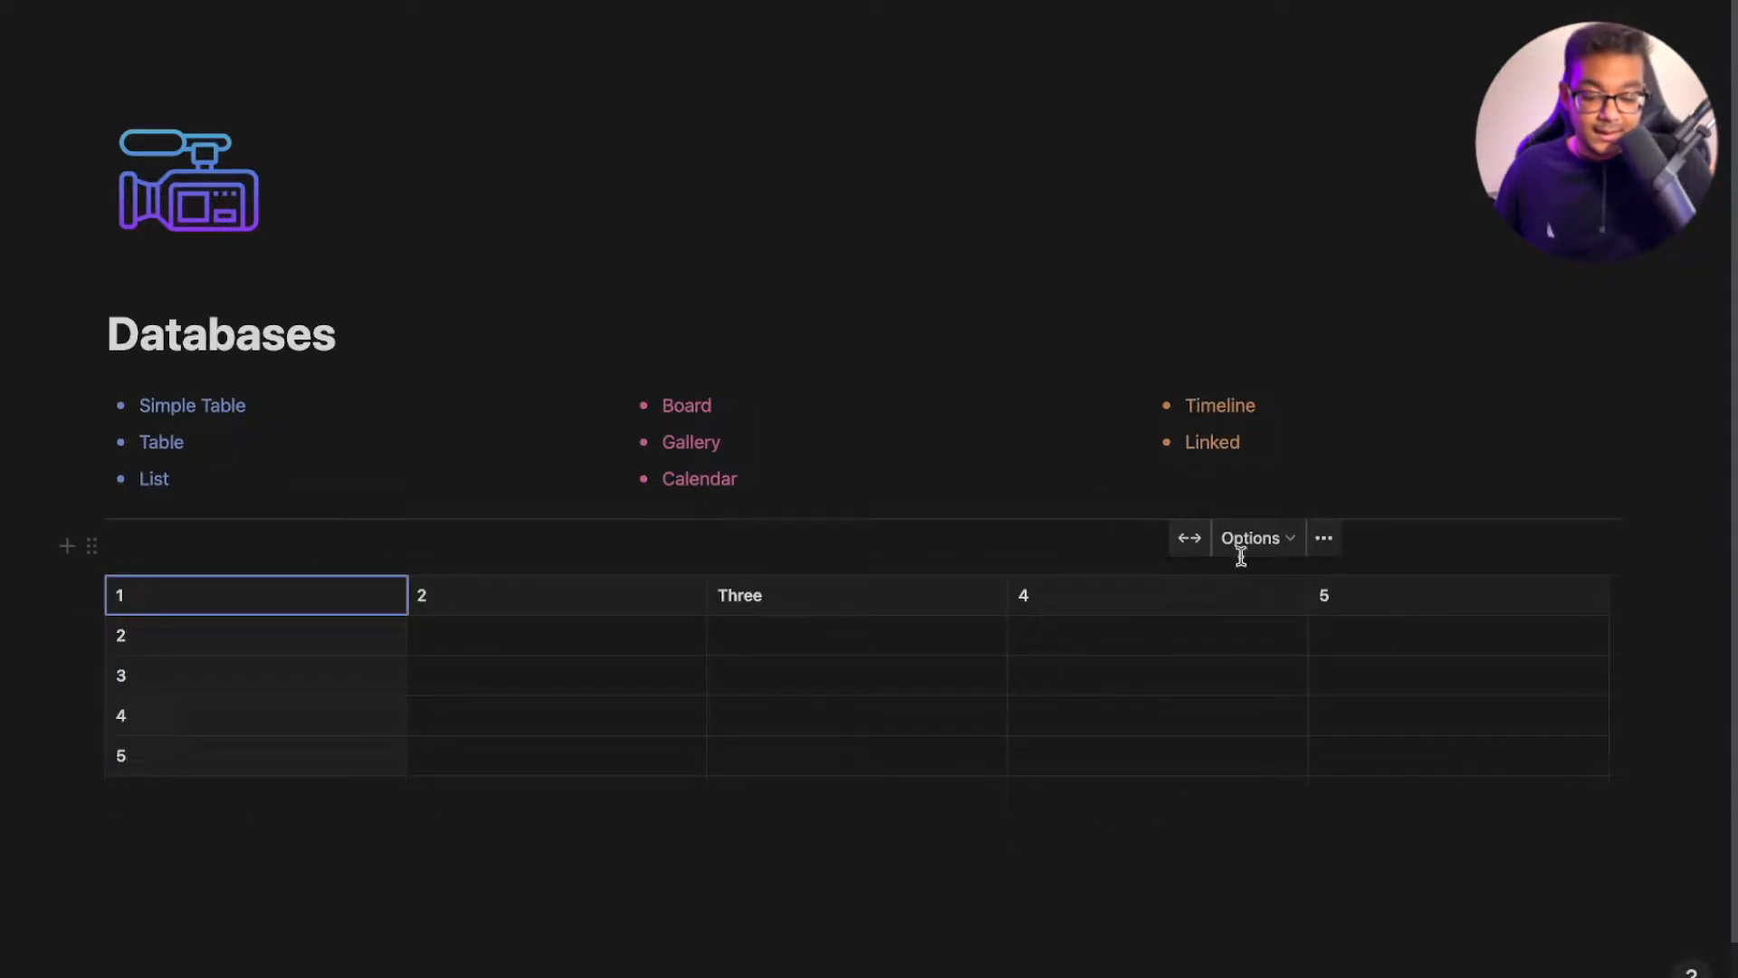
left_click(1336, 539)
left_click(935, 777)
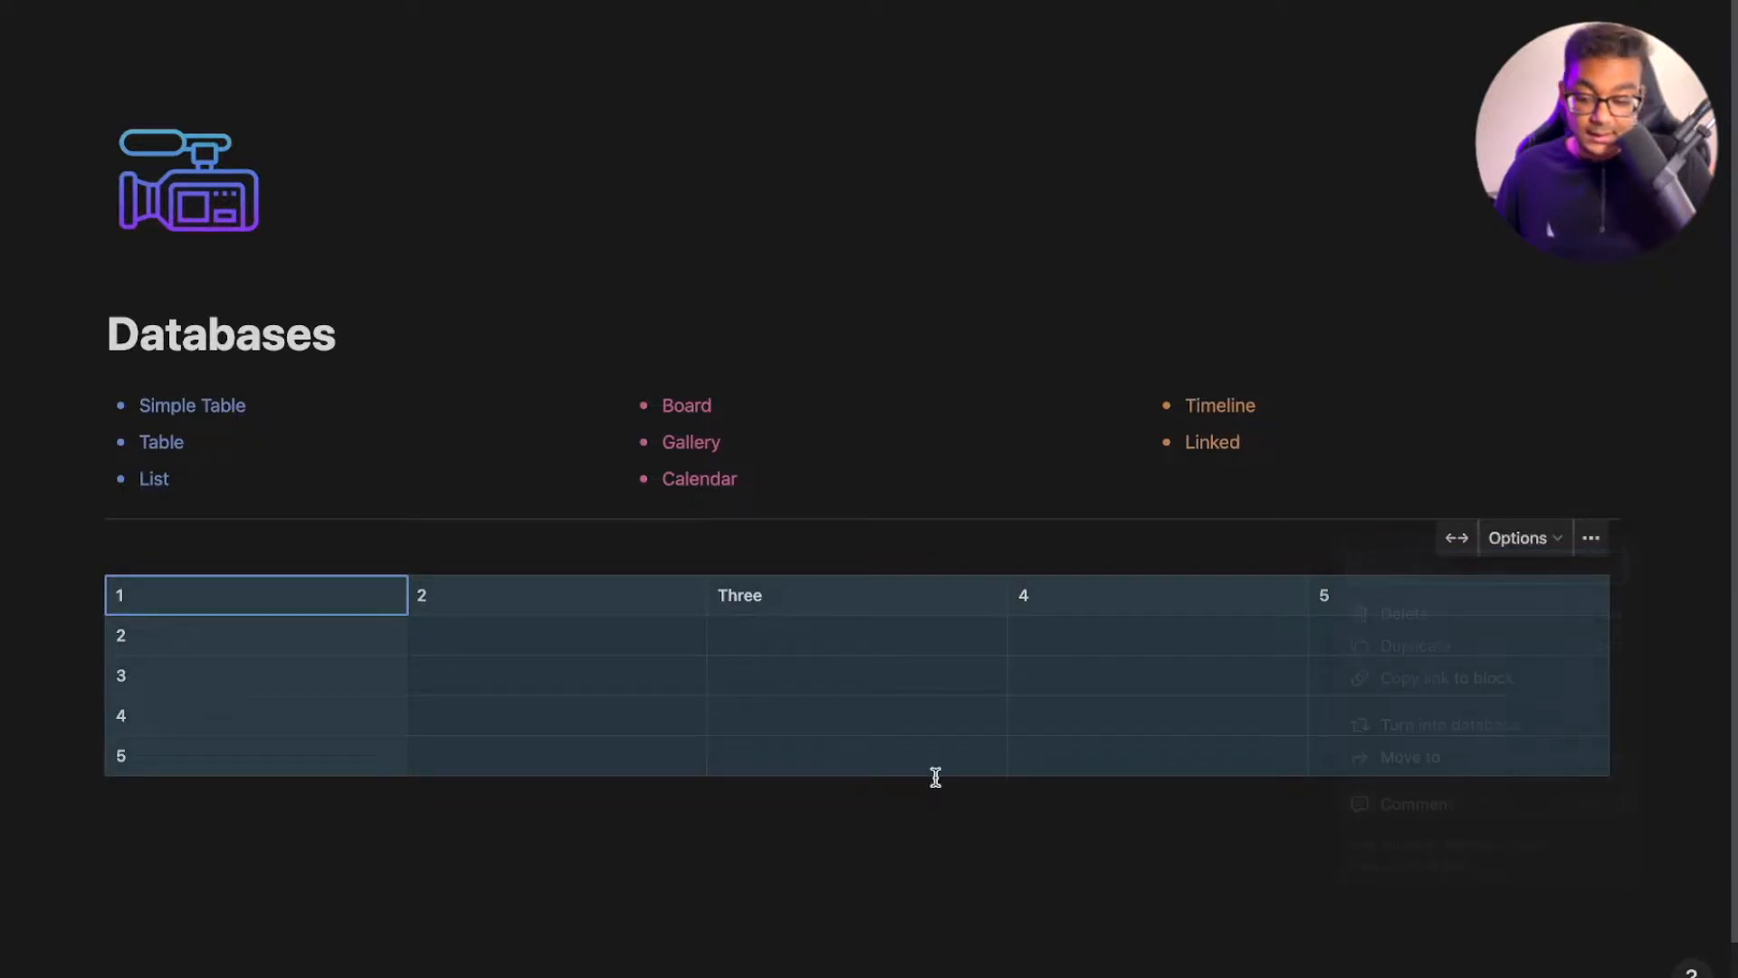
left_click(361, 802)
left_click(227, 547)
left_click(254, 620)
left_click(216, 599)
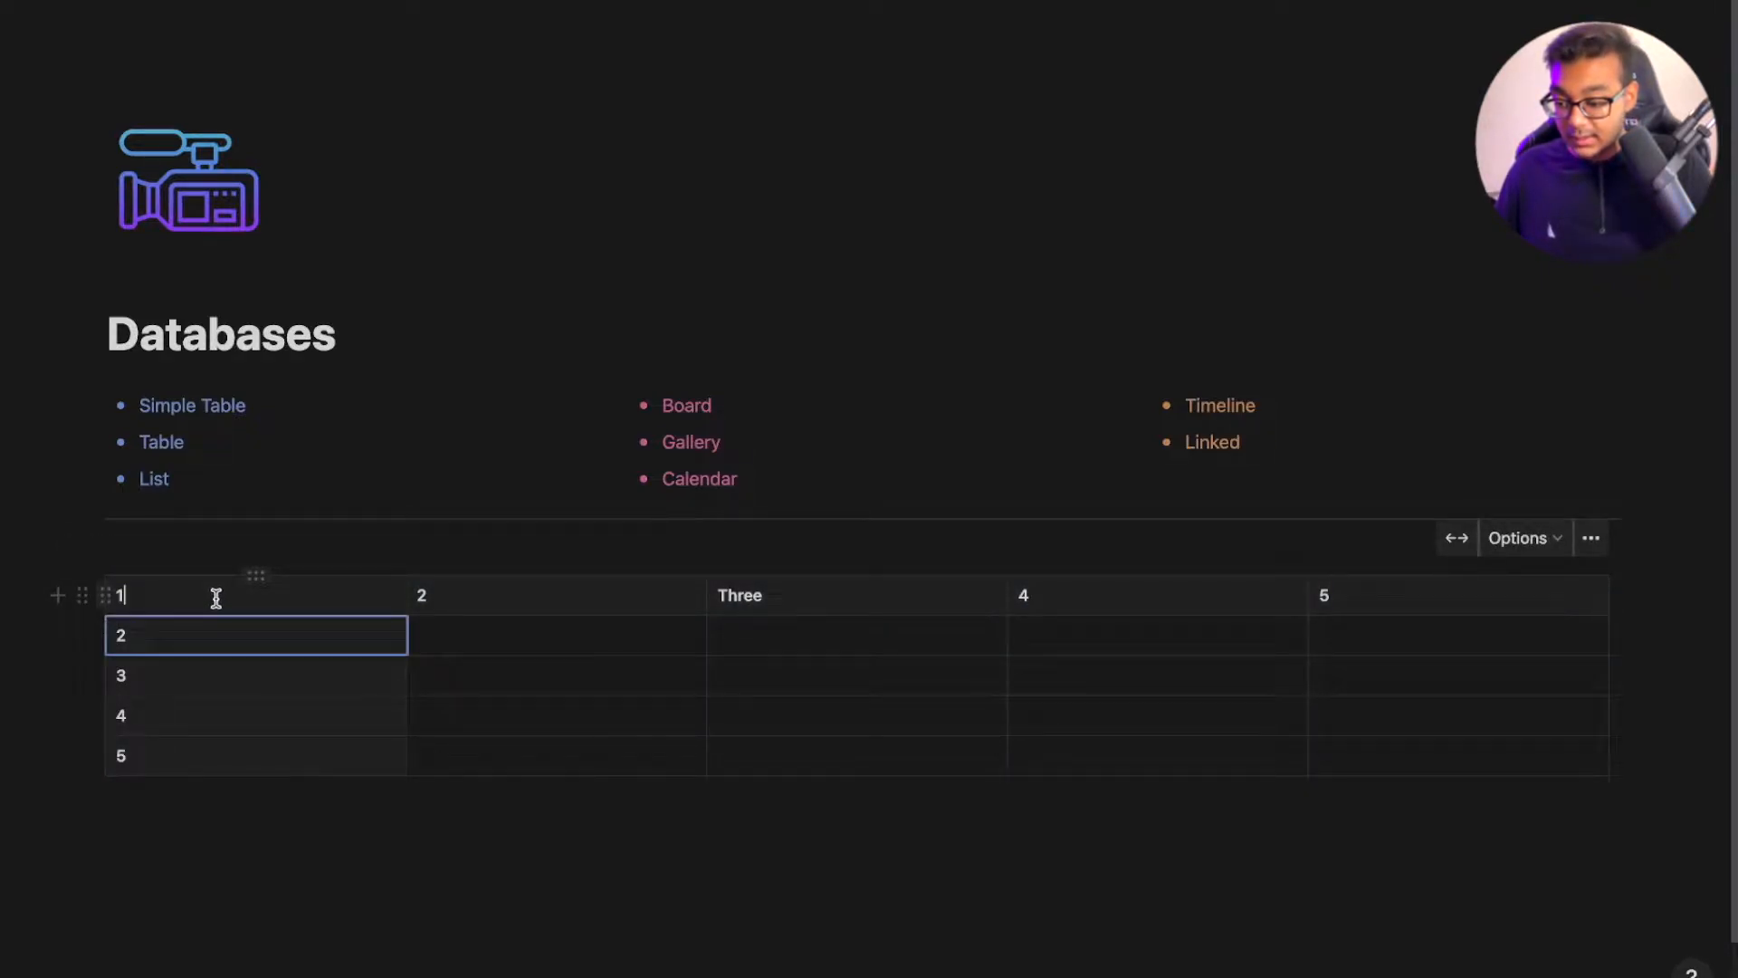
Set the text color of the table's first column to pink
left_click(255, 575)
mouse_move(380, 697)
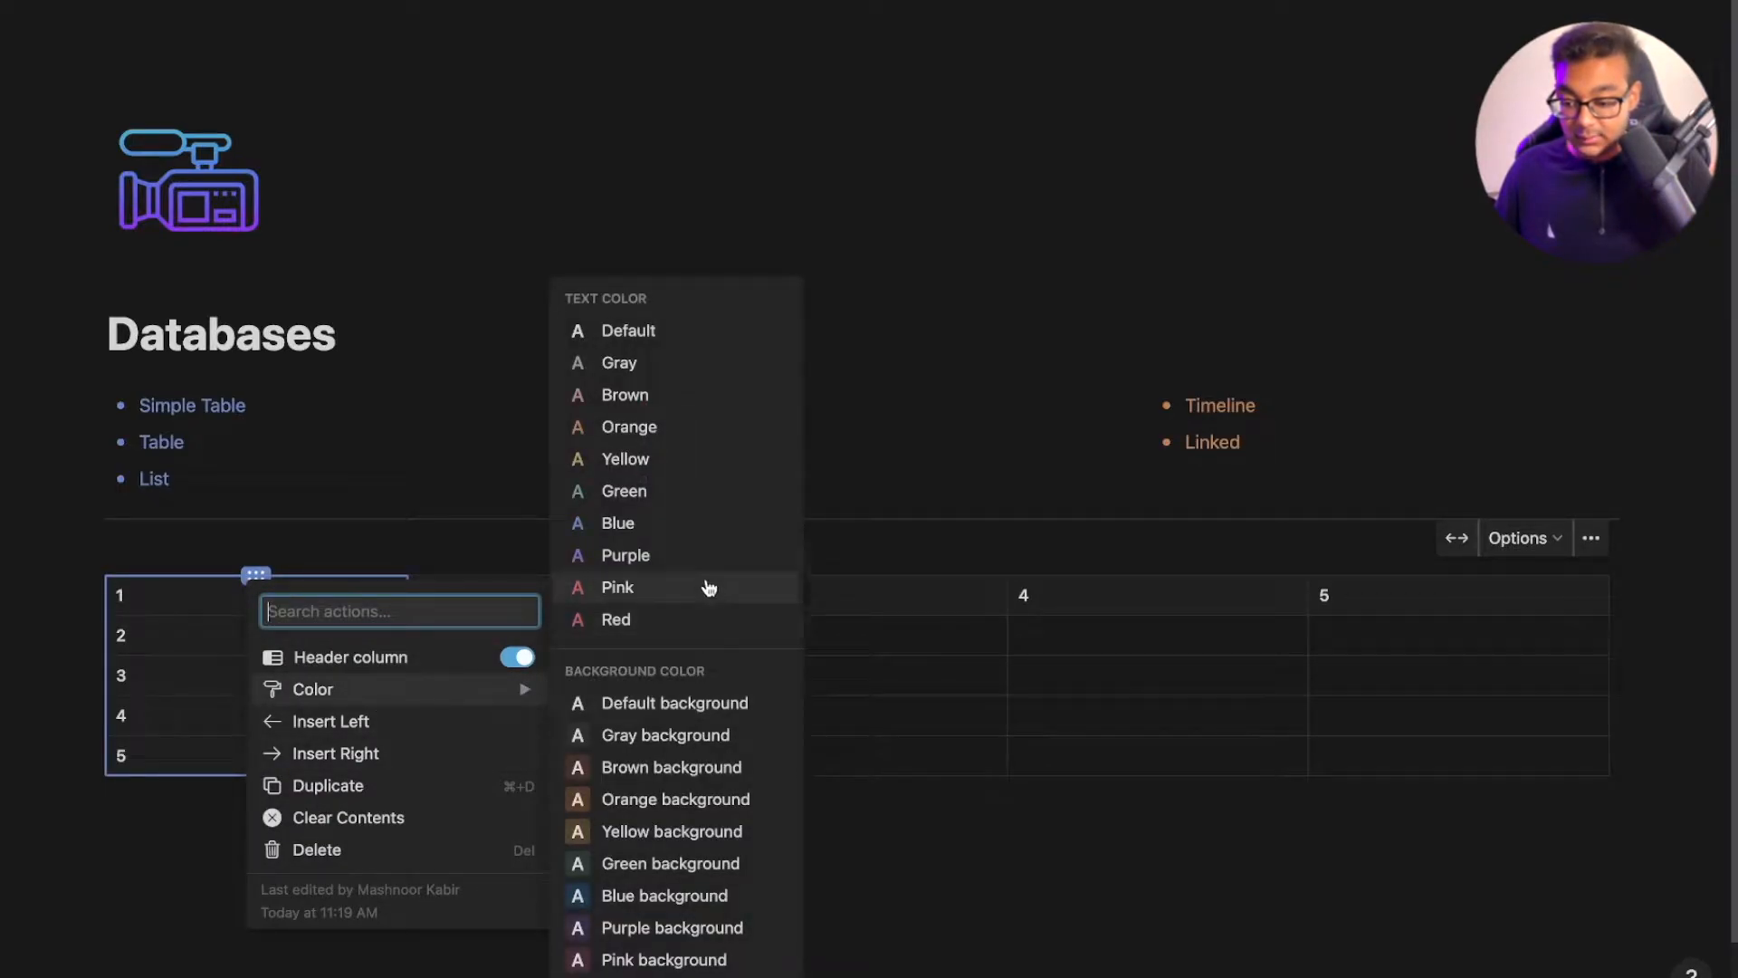
left_click(716, 588)
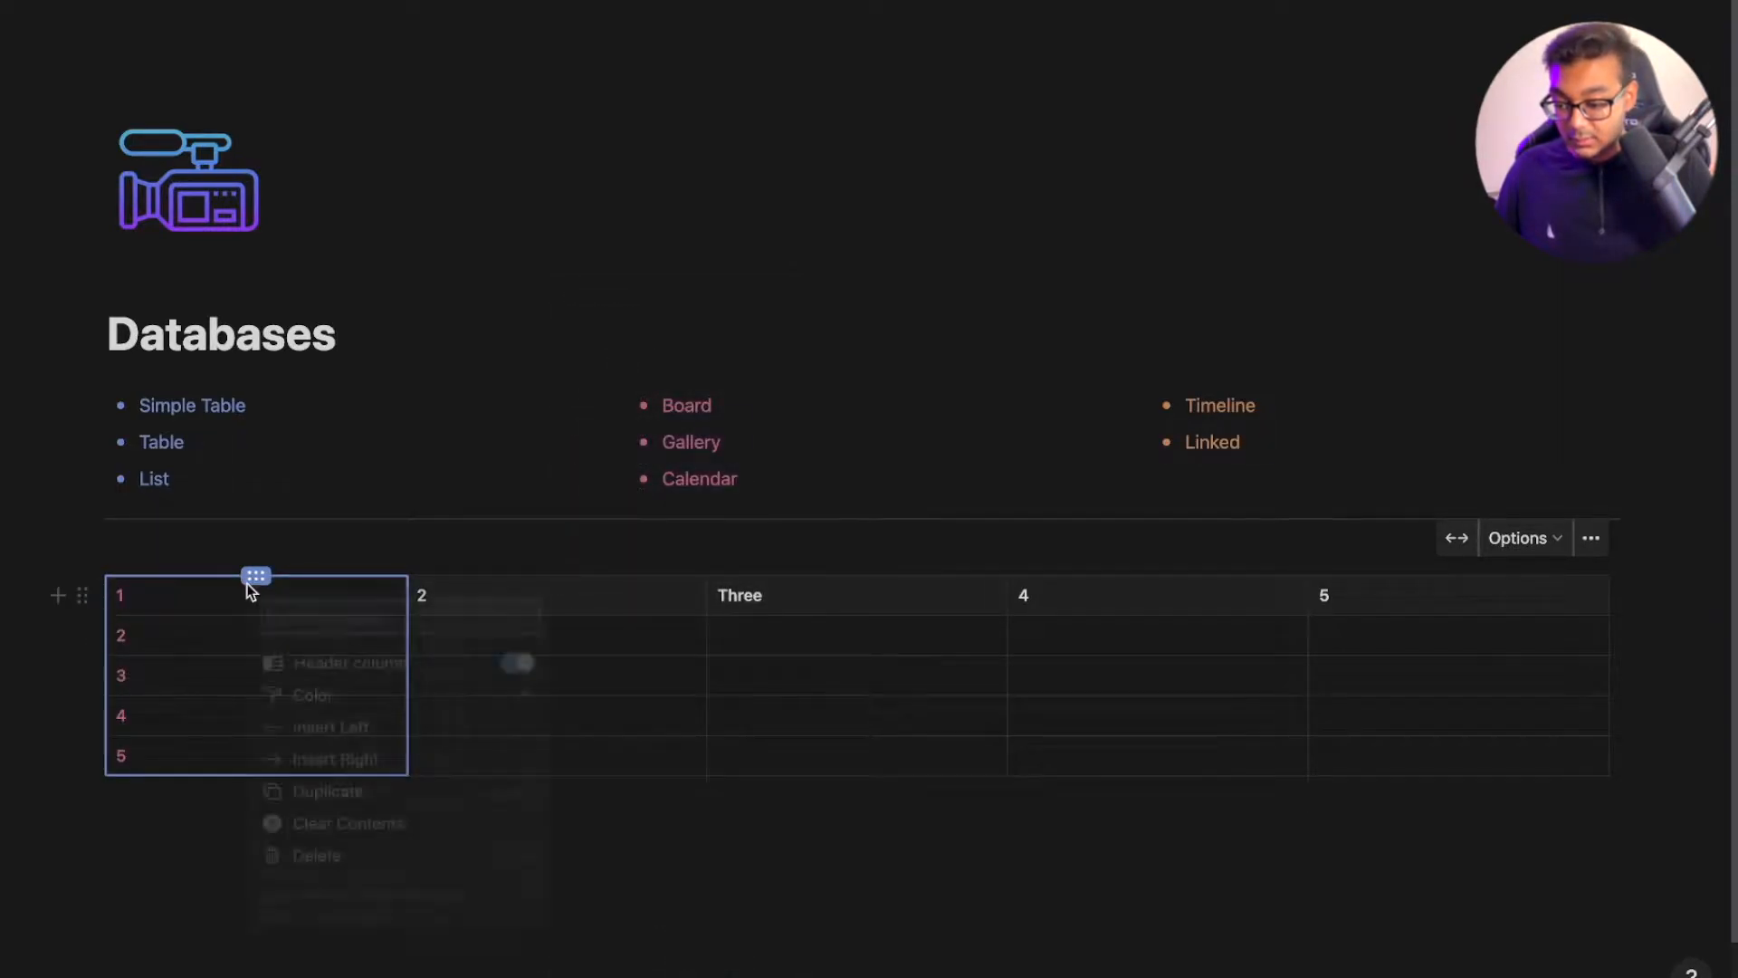
Apply a green background to the table's first column
left_click(250, 586)
mouse_move(446, 699)
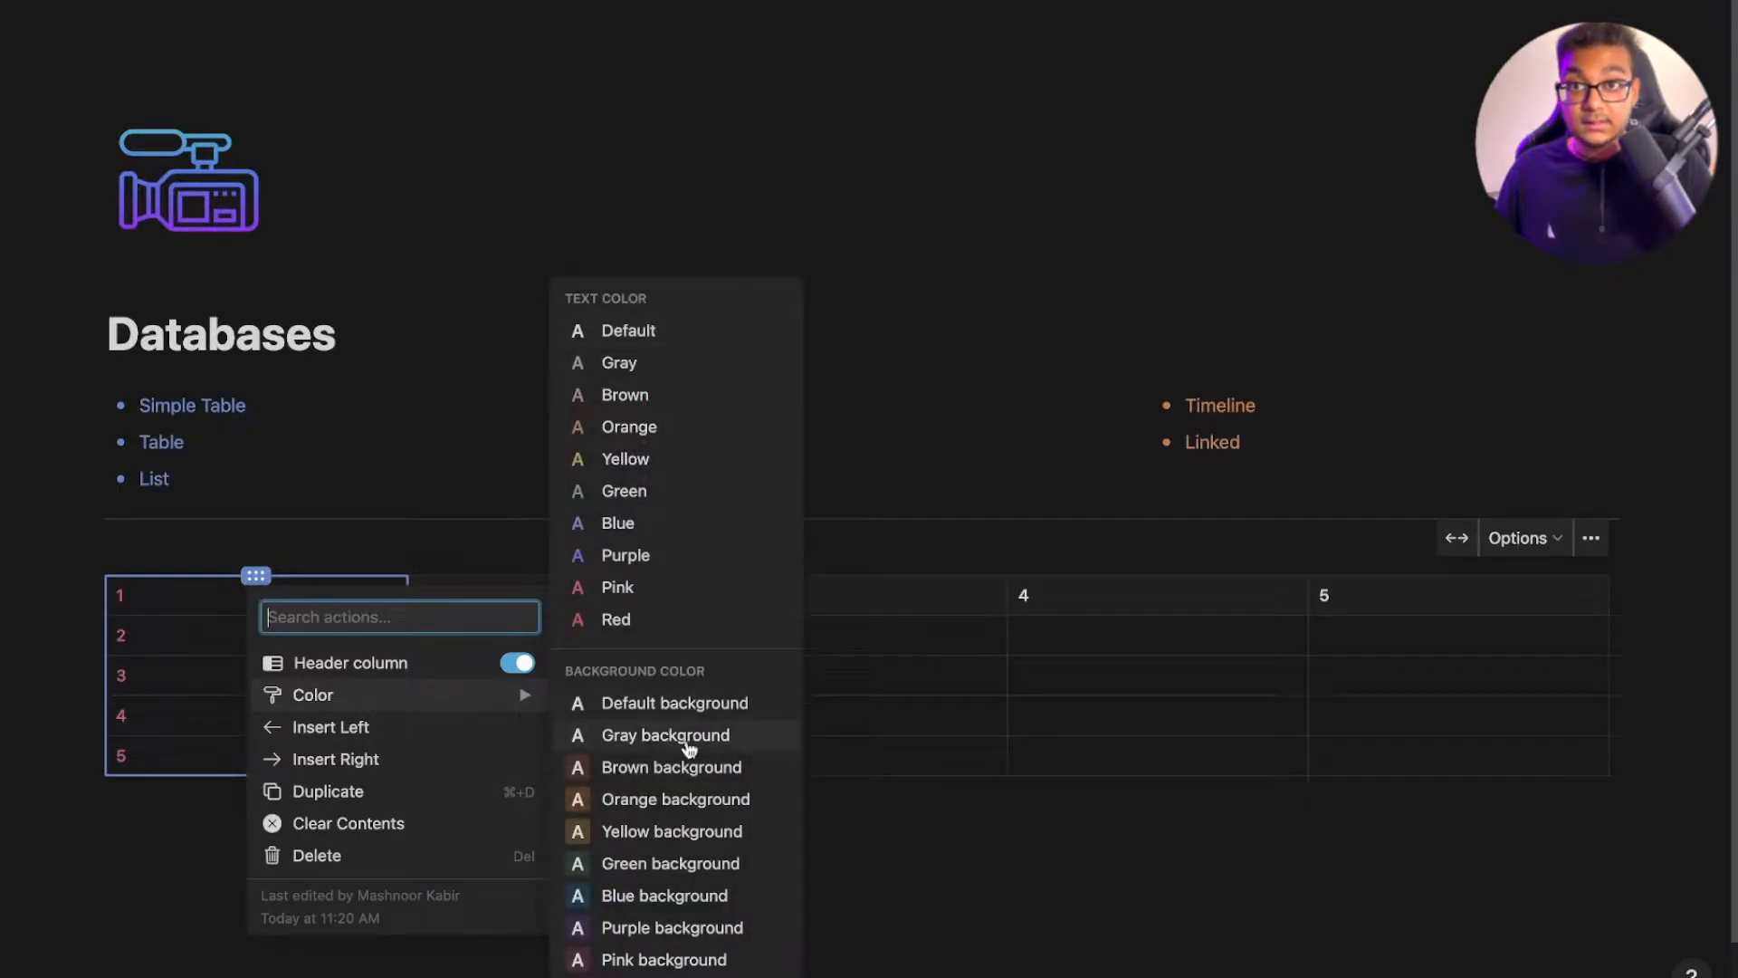
left_click(671, 863)
Apply a pink background to the table's first column
left_click(256, 579)
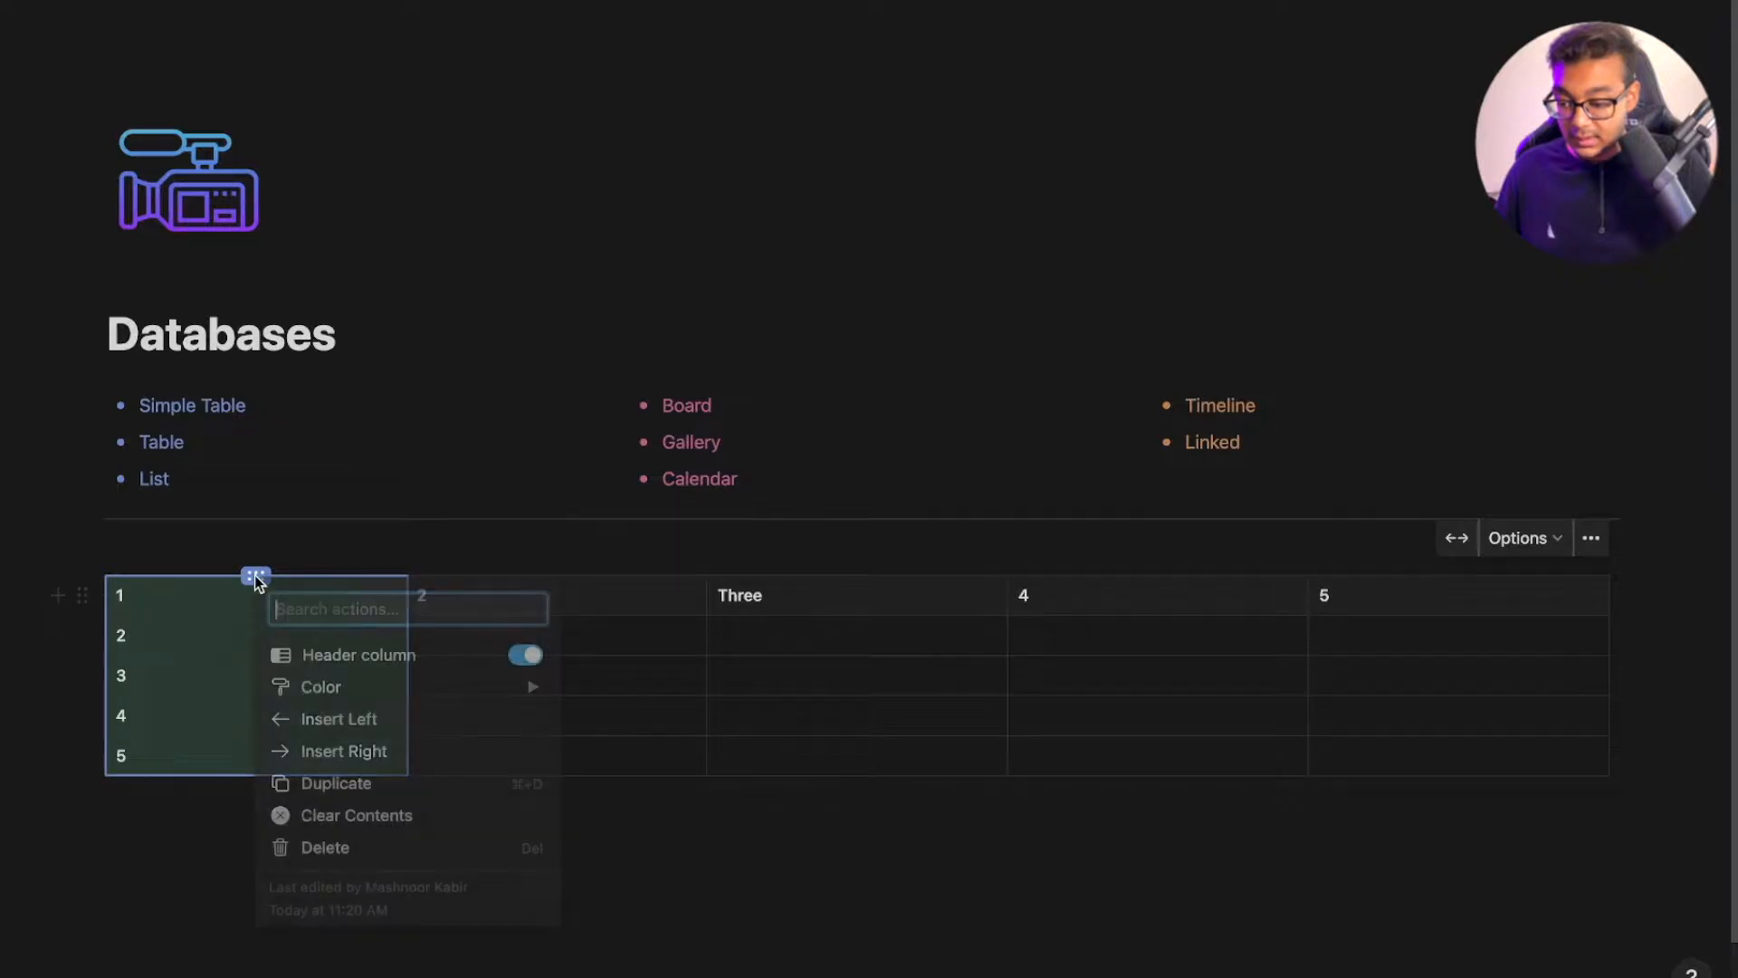
mouse_move(520, 690)
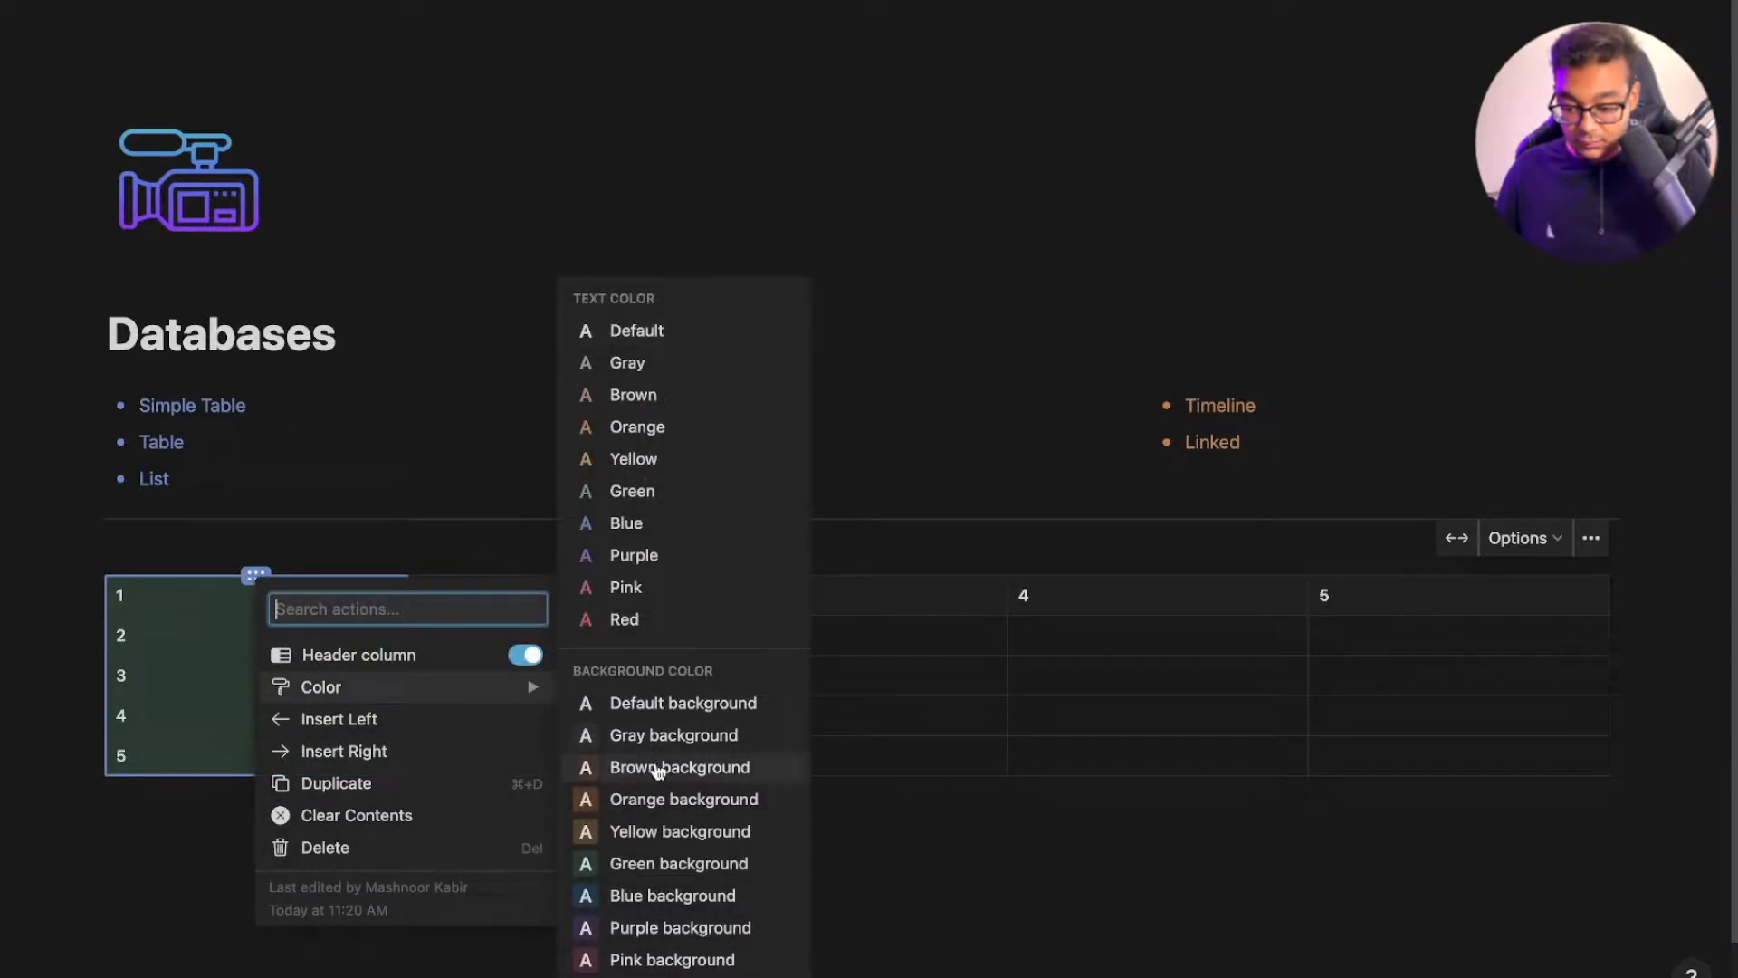
left_click(661, 958)
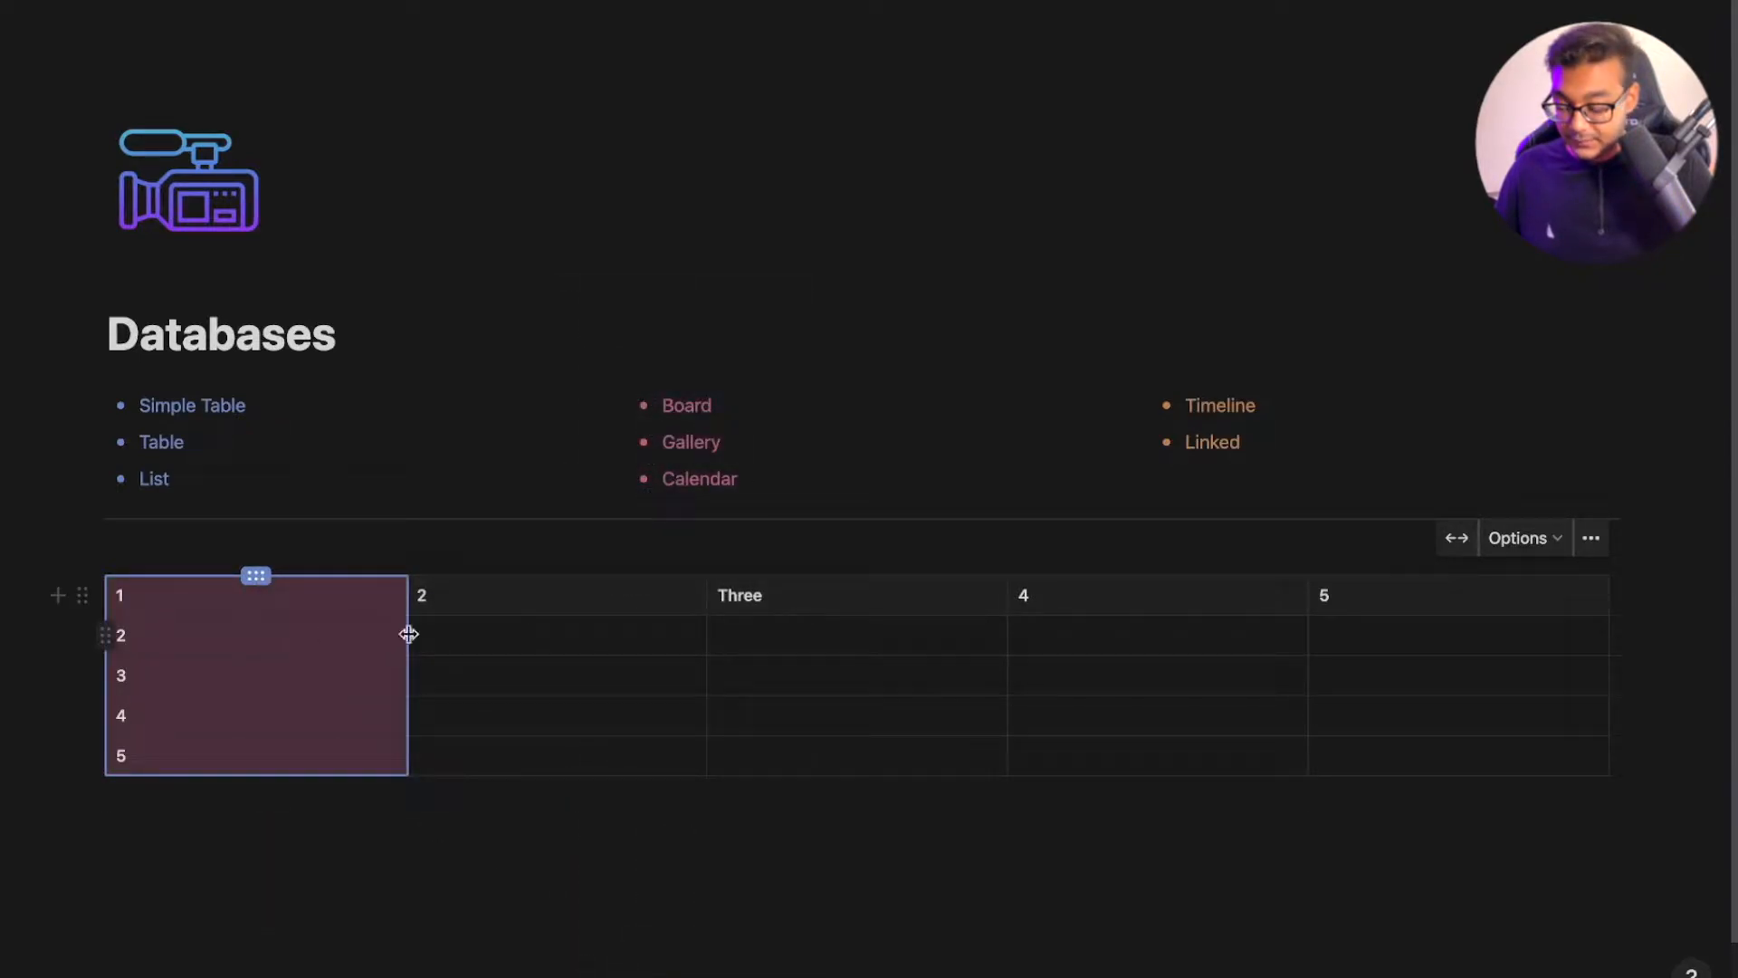
Insert a new column to the left of the pink first column and undo the insertion
left_click(254, 577)
mouse_move(462, 695)
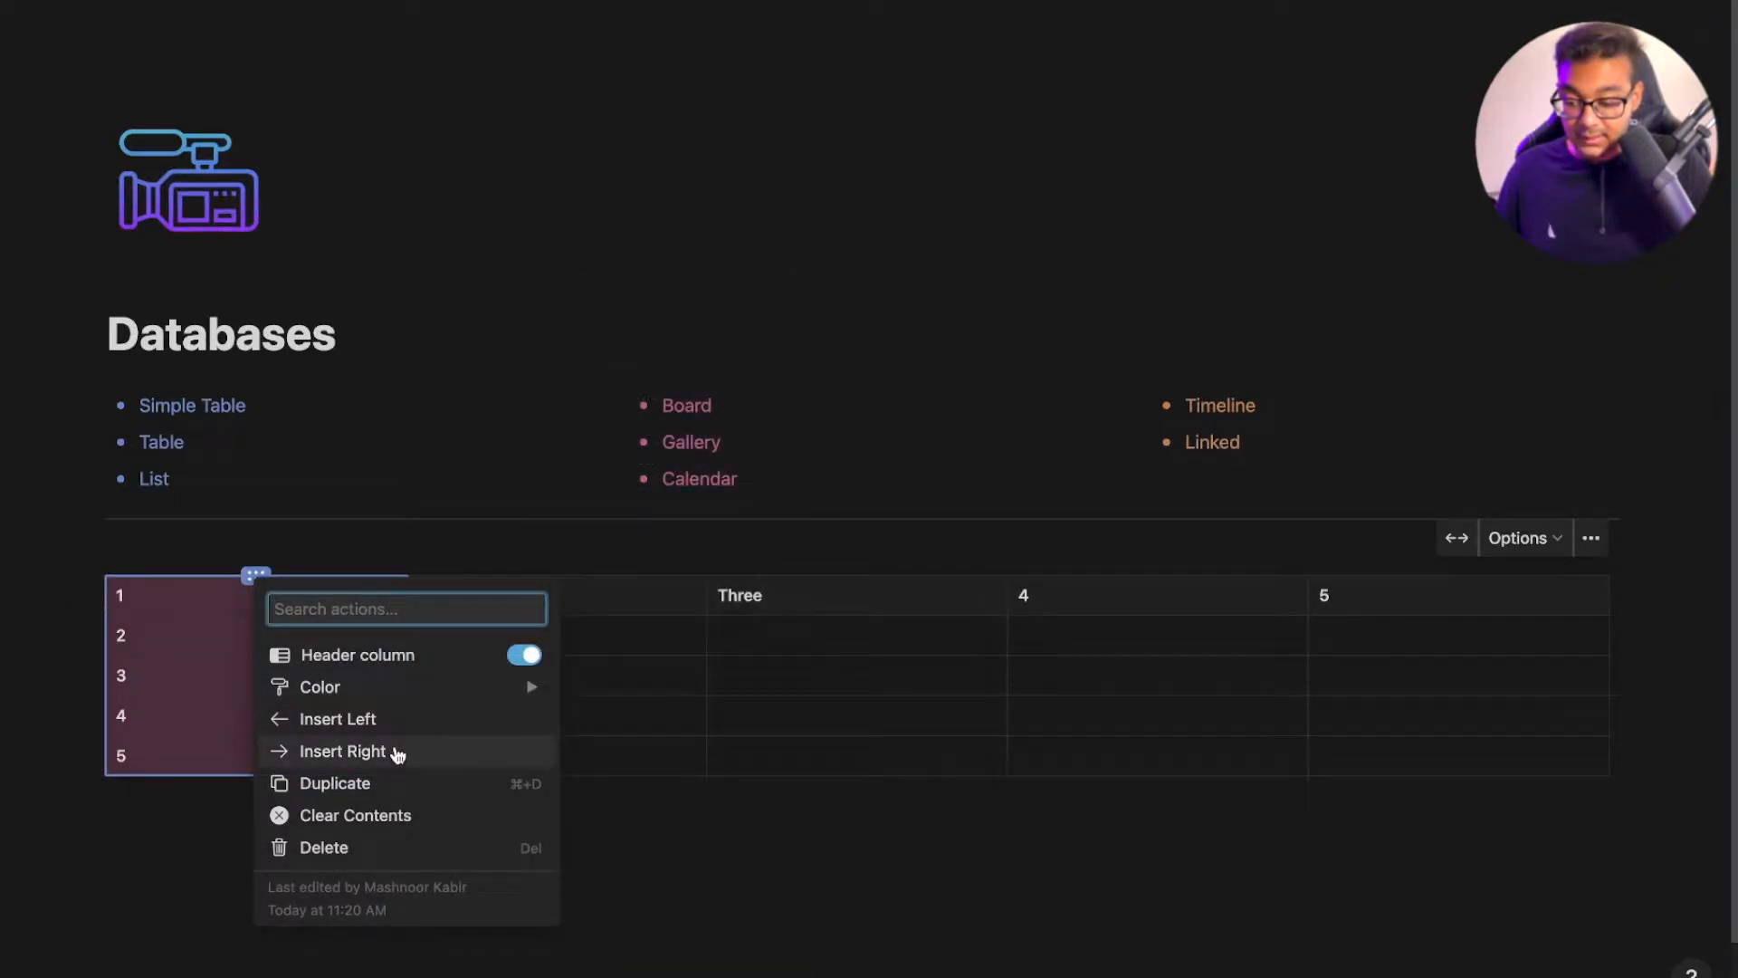
left_click(392, 719)
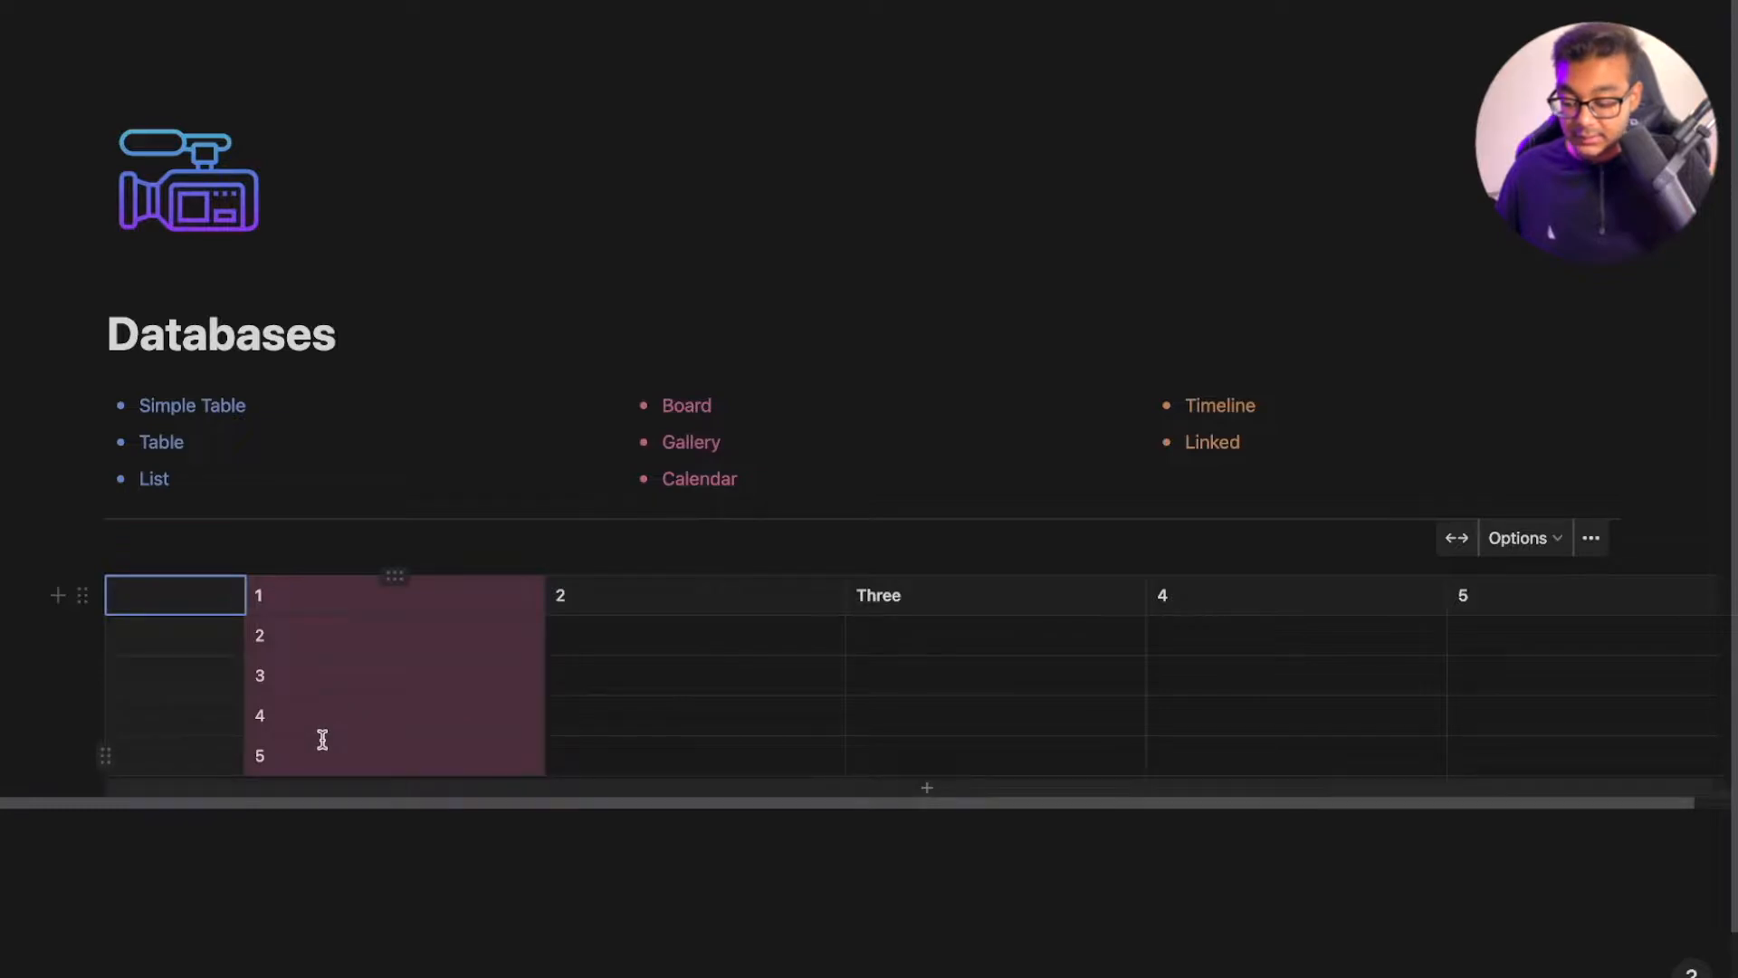
key("super+z")
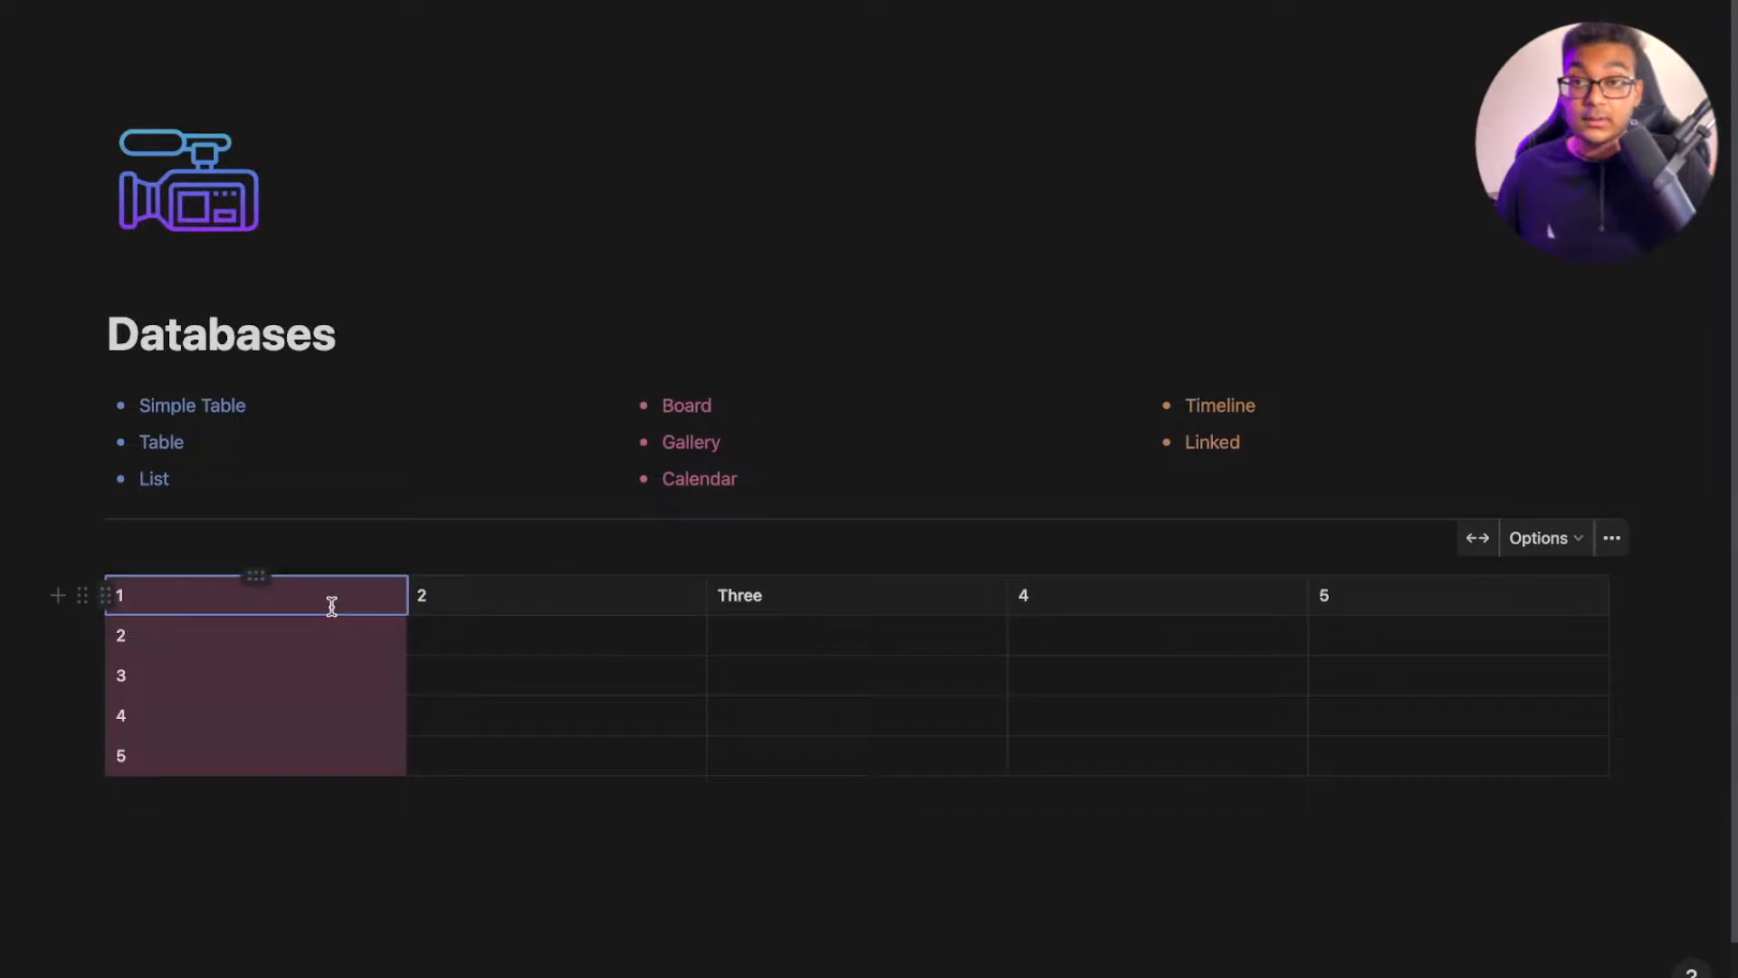
Insert a new column to the right of the pink first column and undo the insertion
left_click(257, 576)
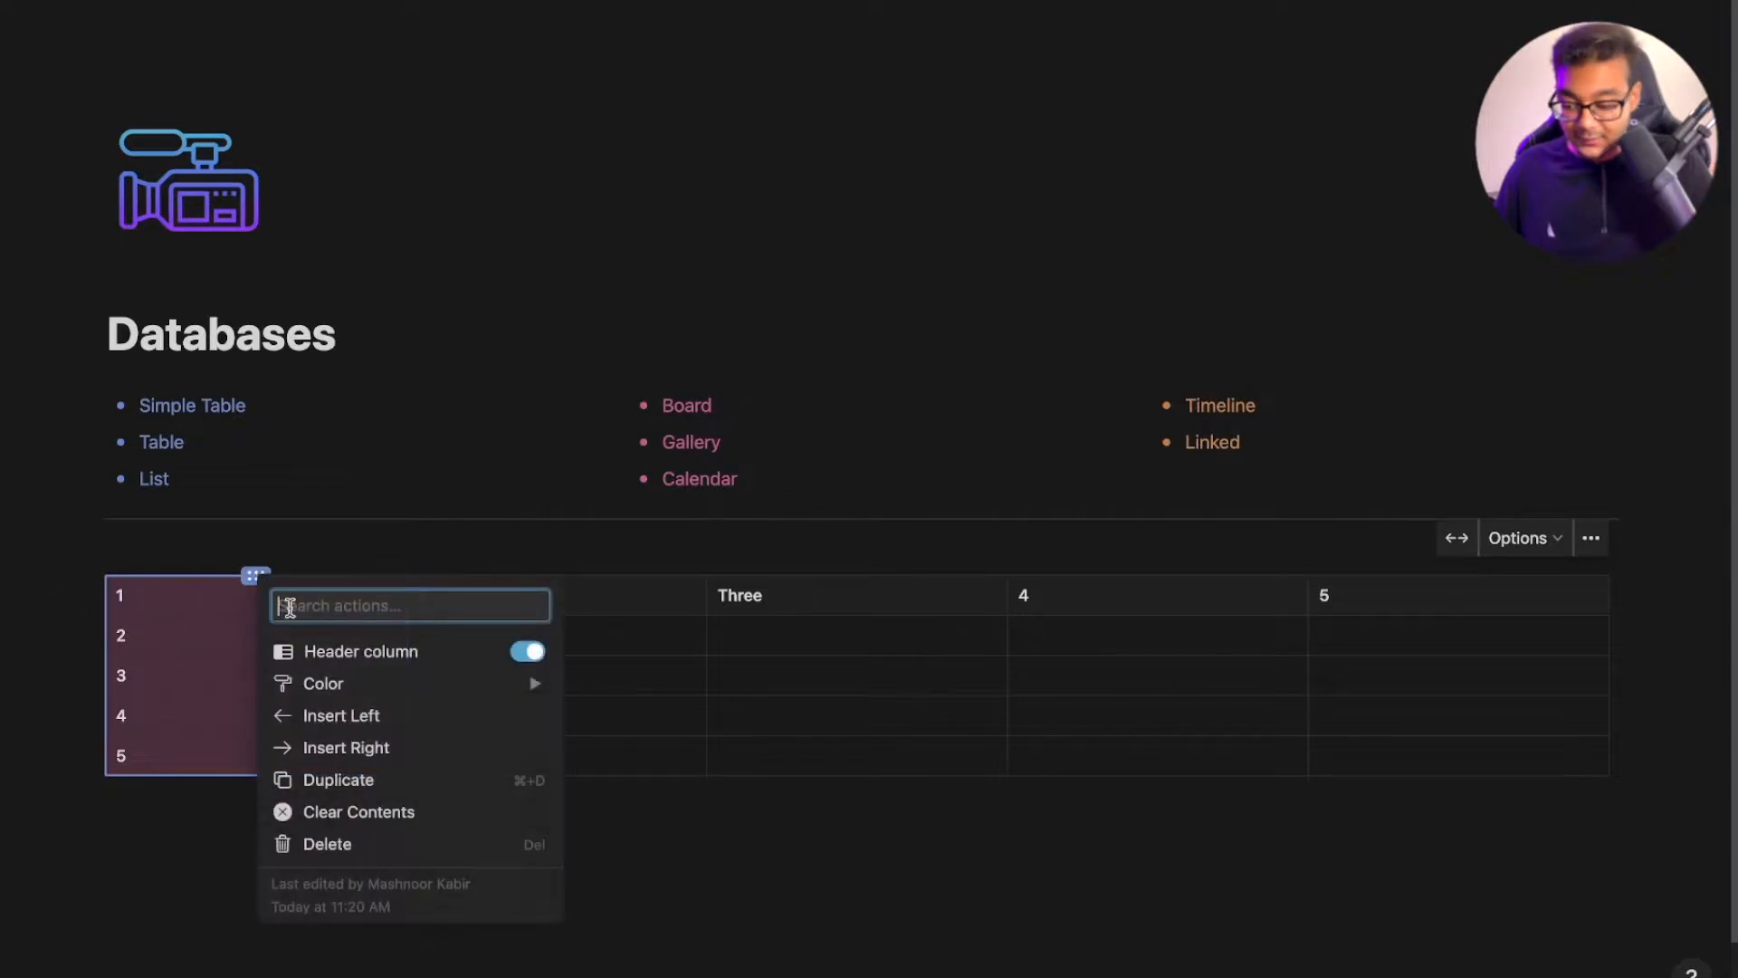
left_click(427, 748)
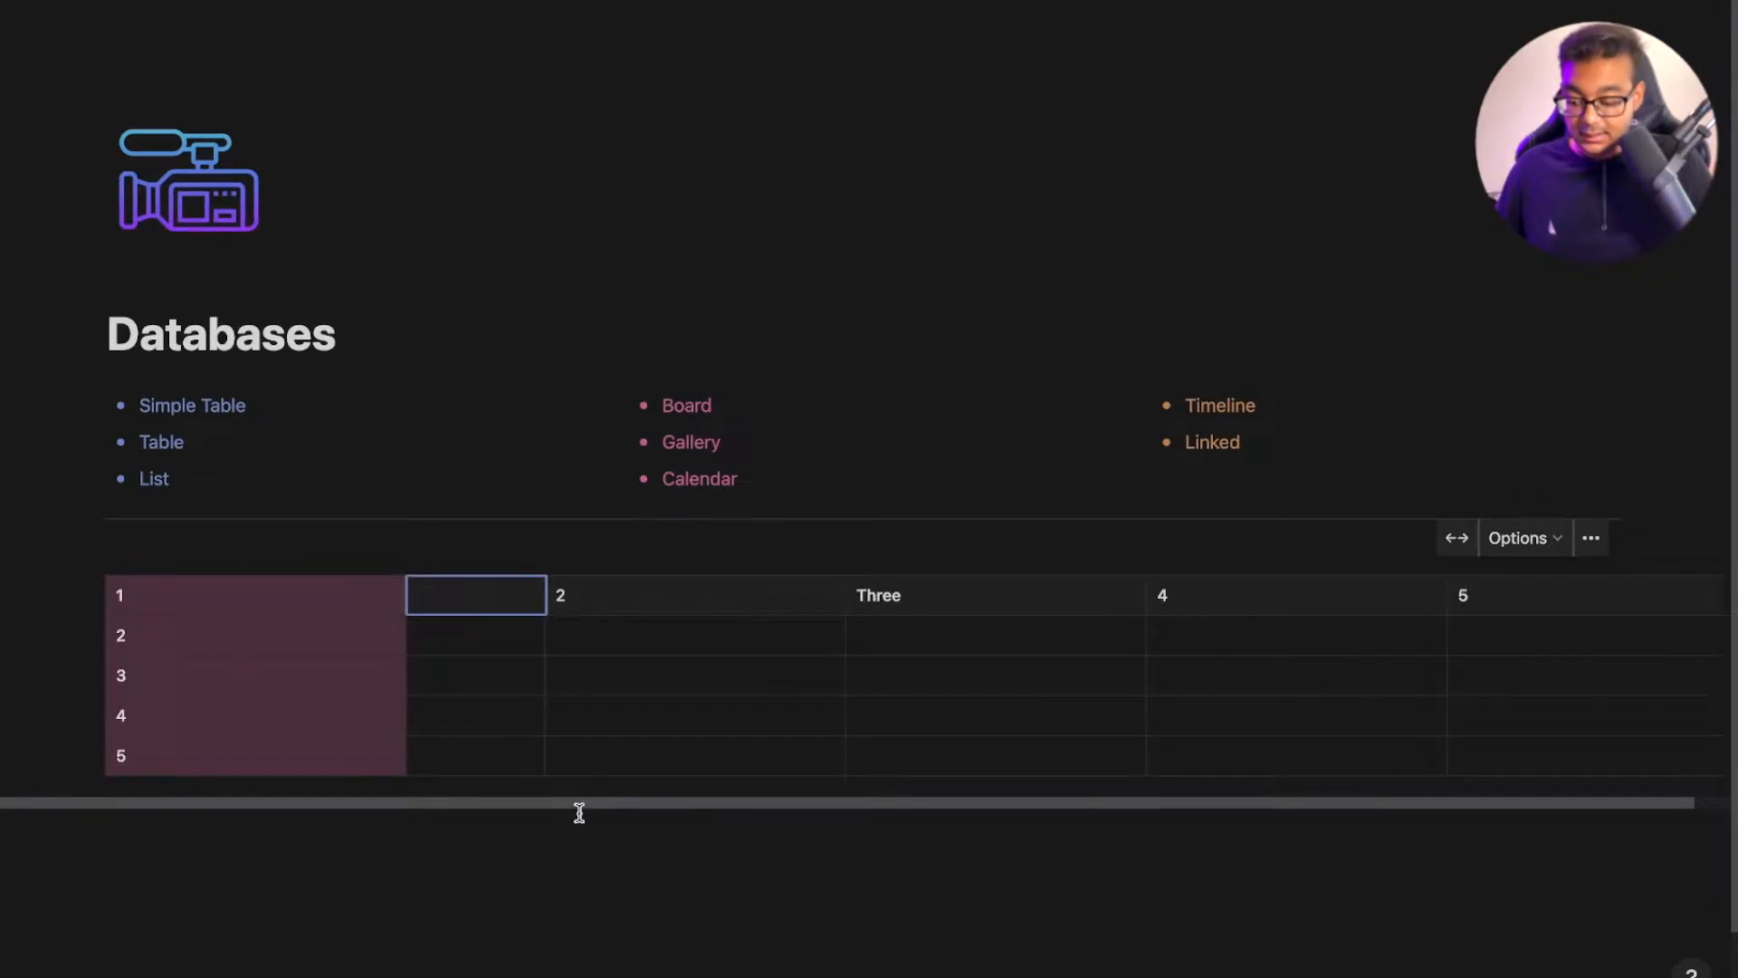
key("super+a")
left_click(535, 852)
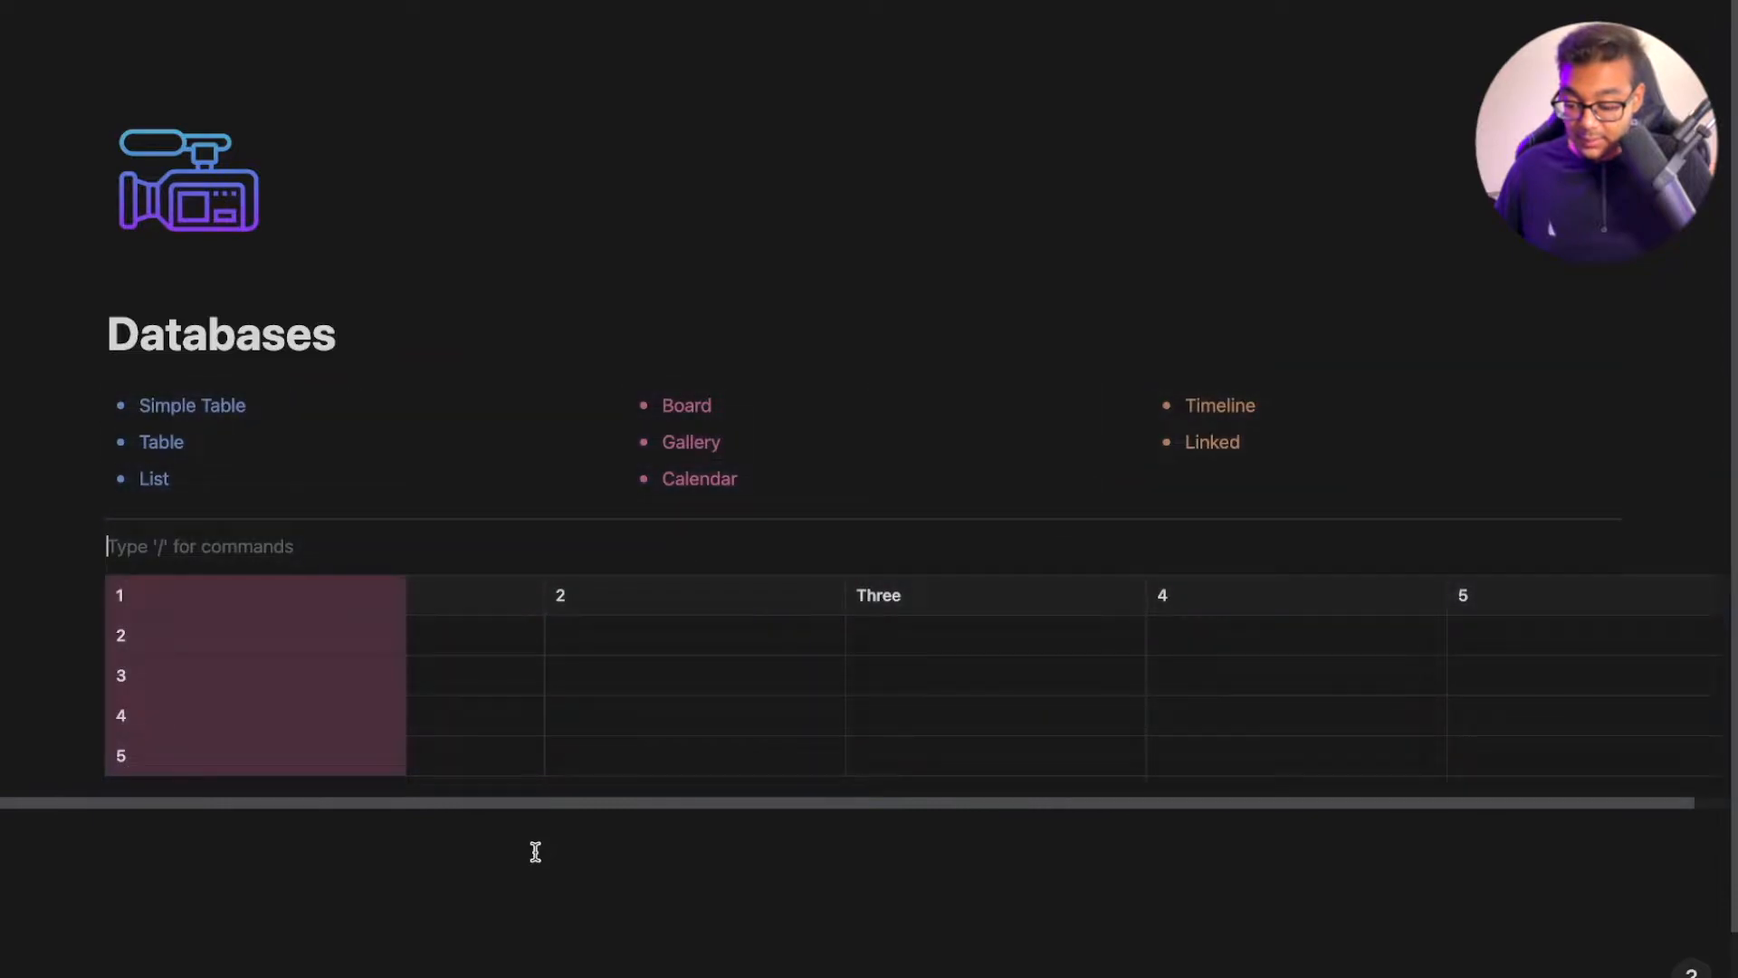
key("super+z")
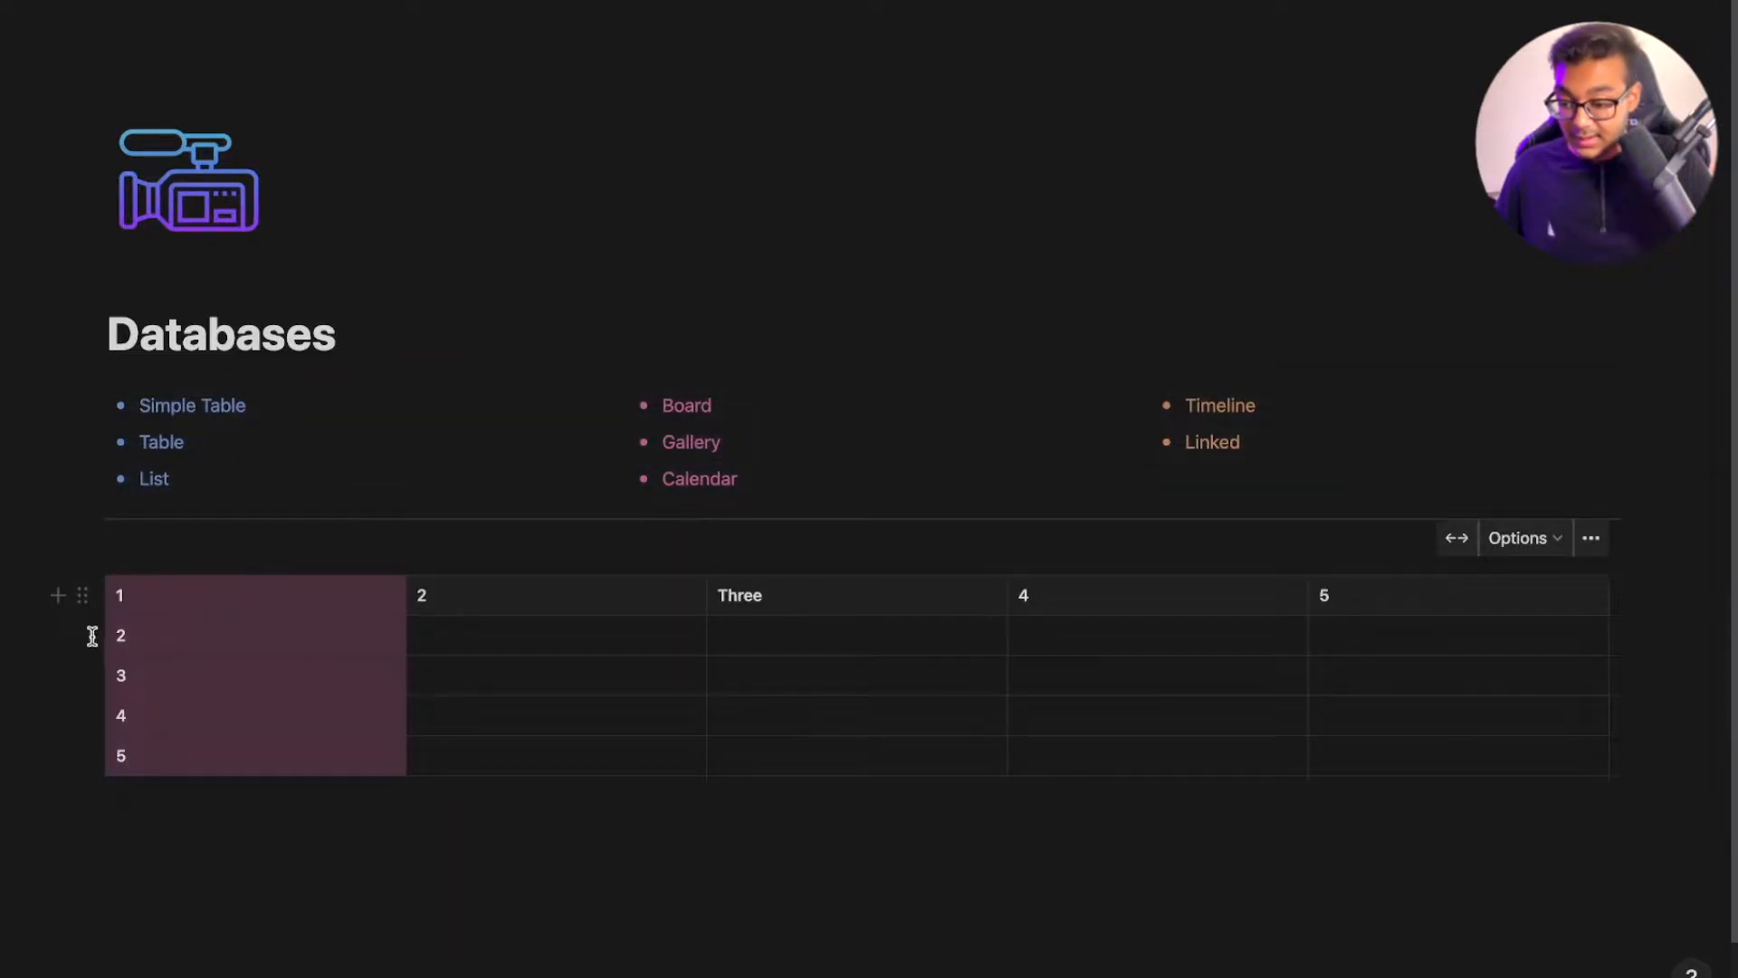
Examine the row actions and color choices available for the table's header row
left_click(222, 605)
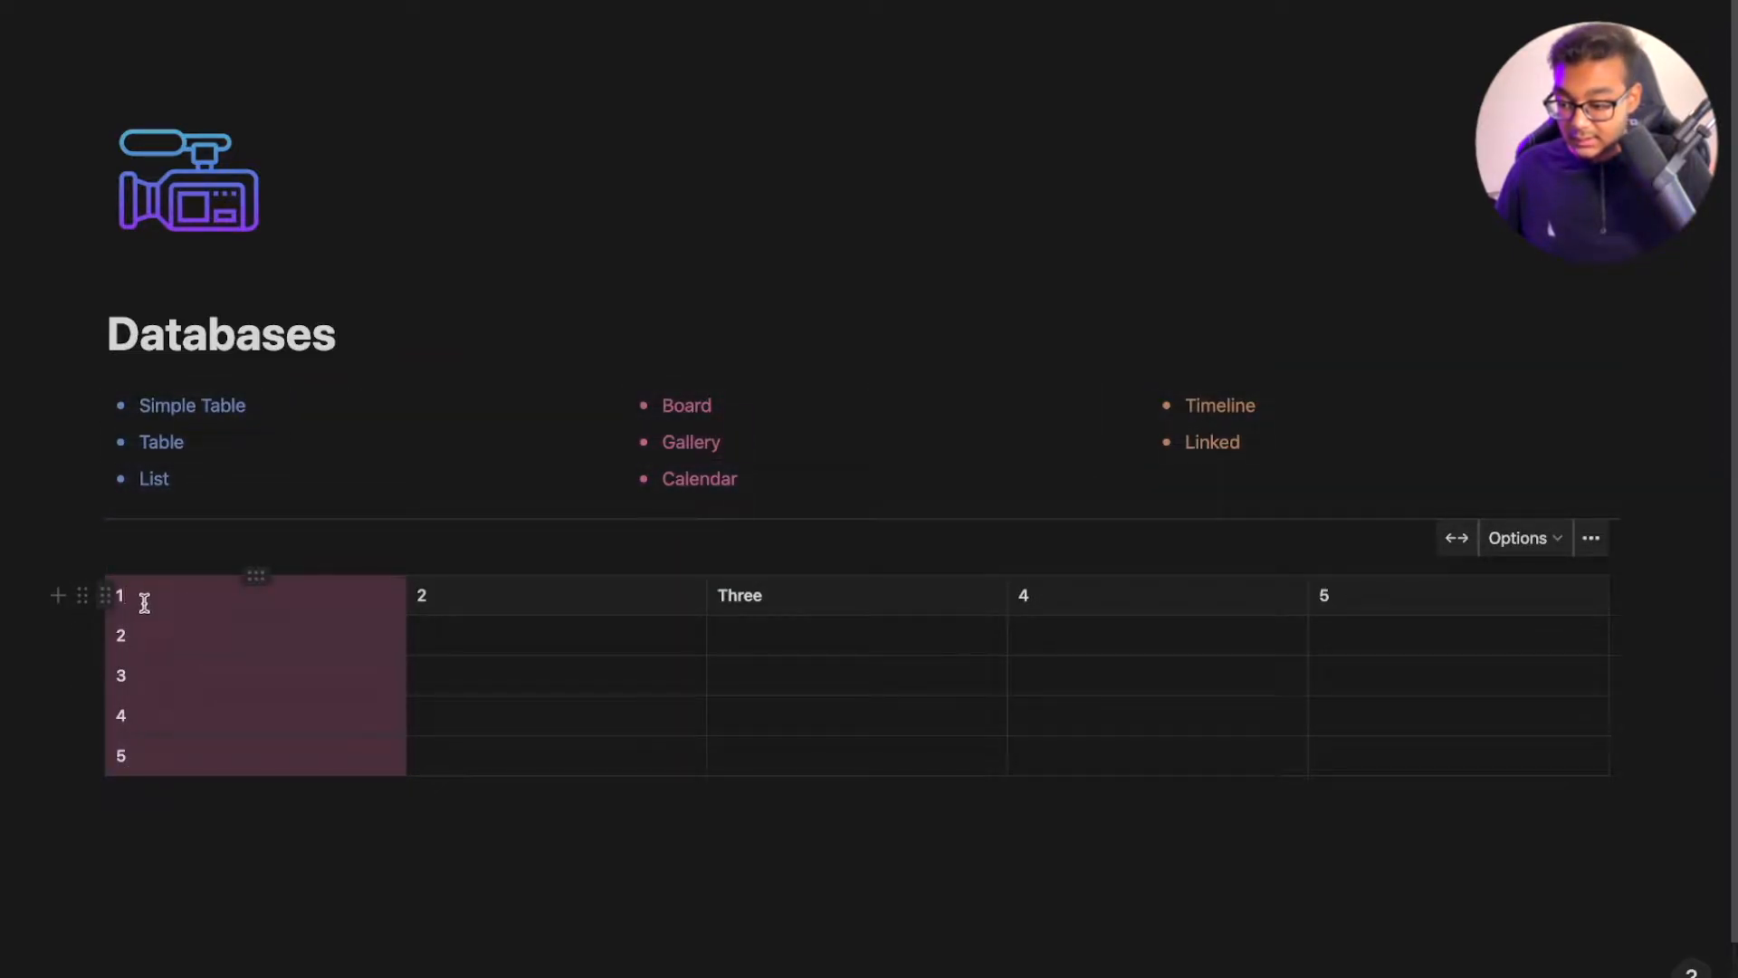
left_click(106, 596)
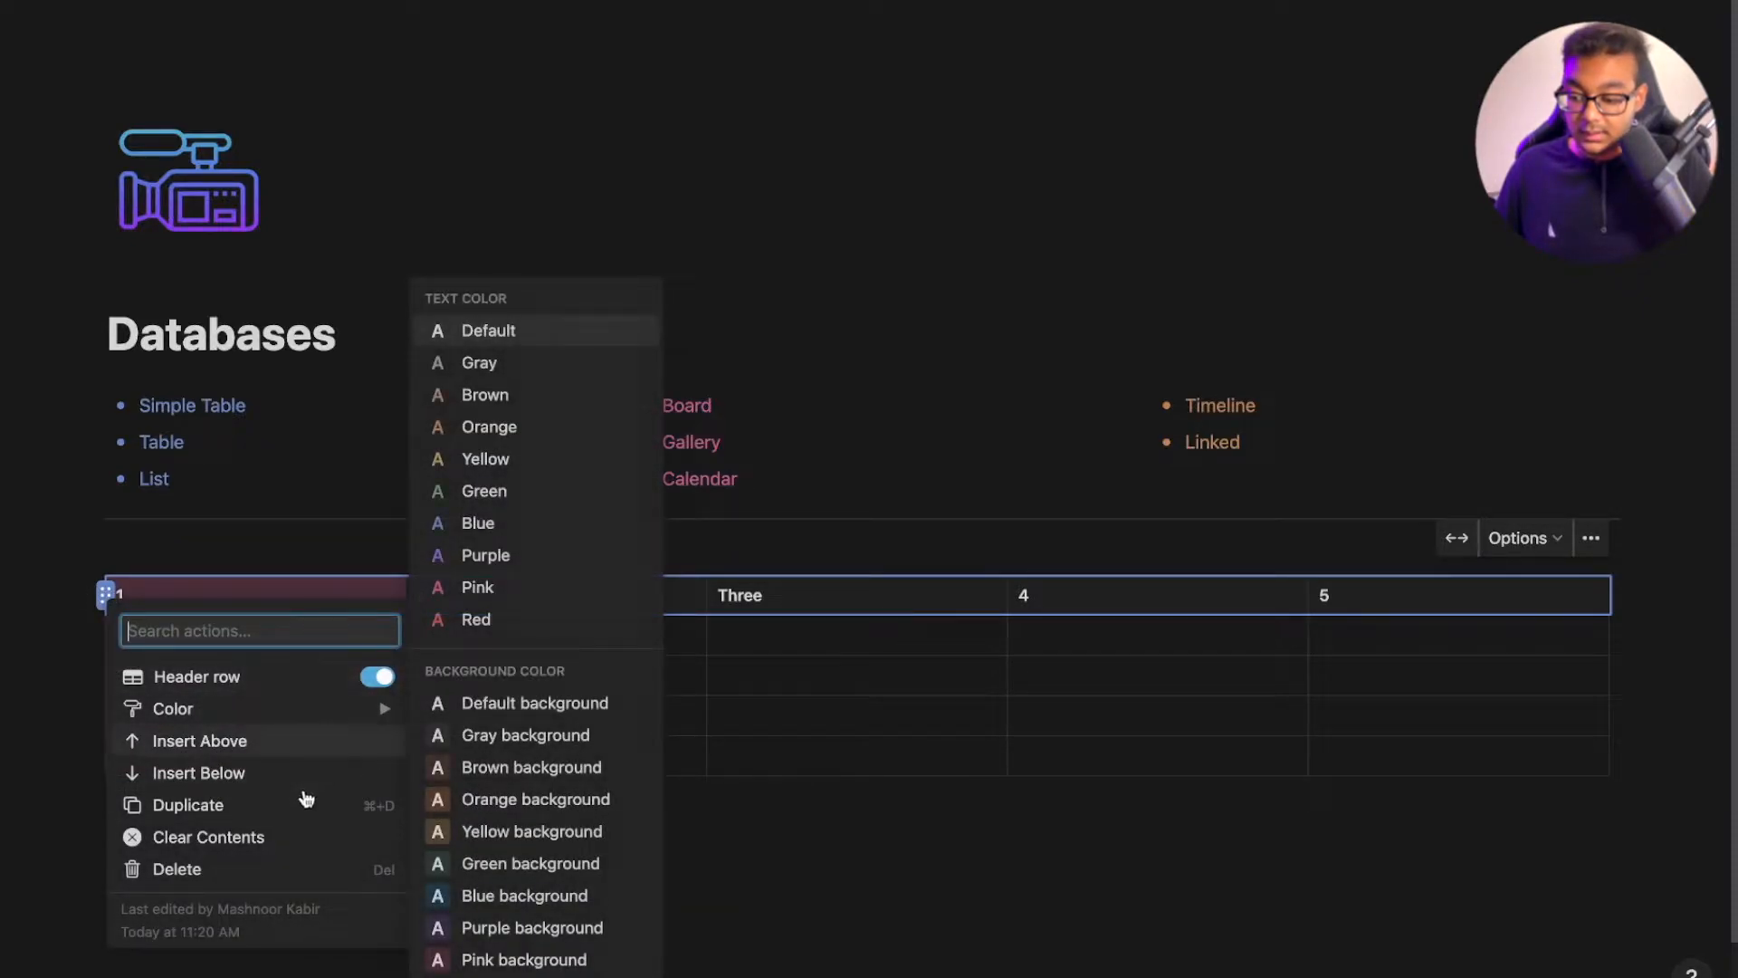
mouse_move(323, 715)
left_click(860, 834)
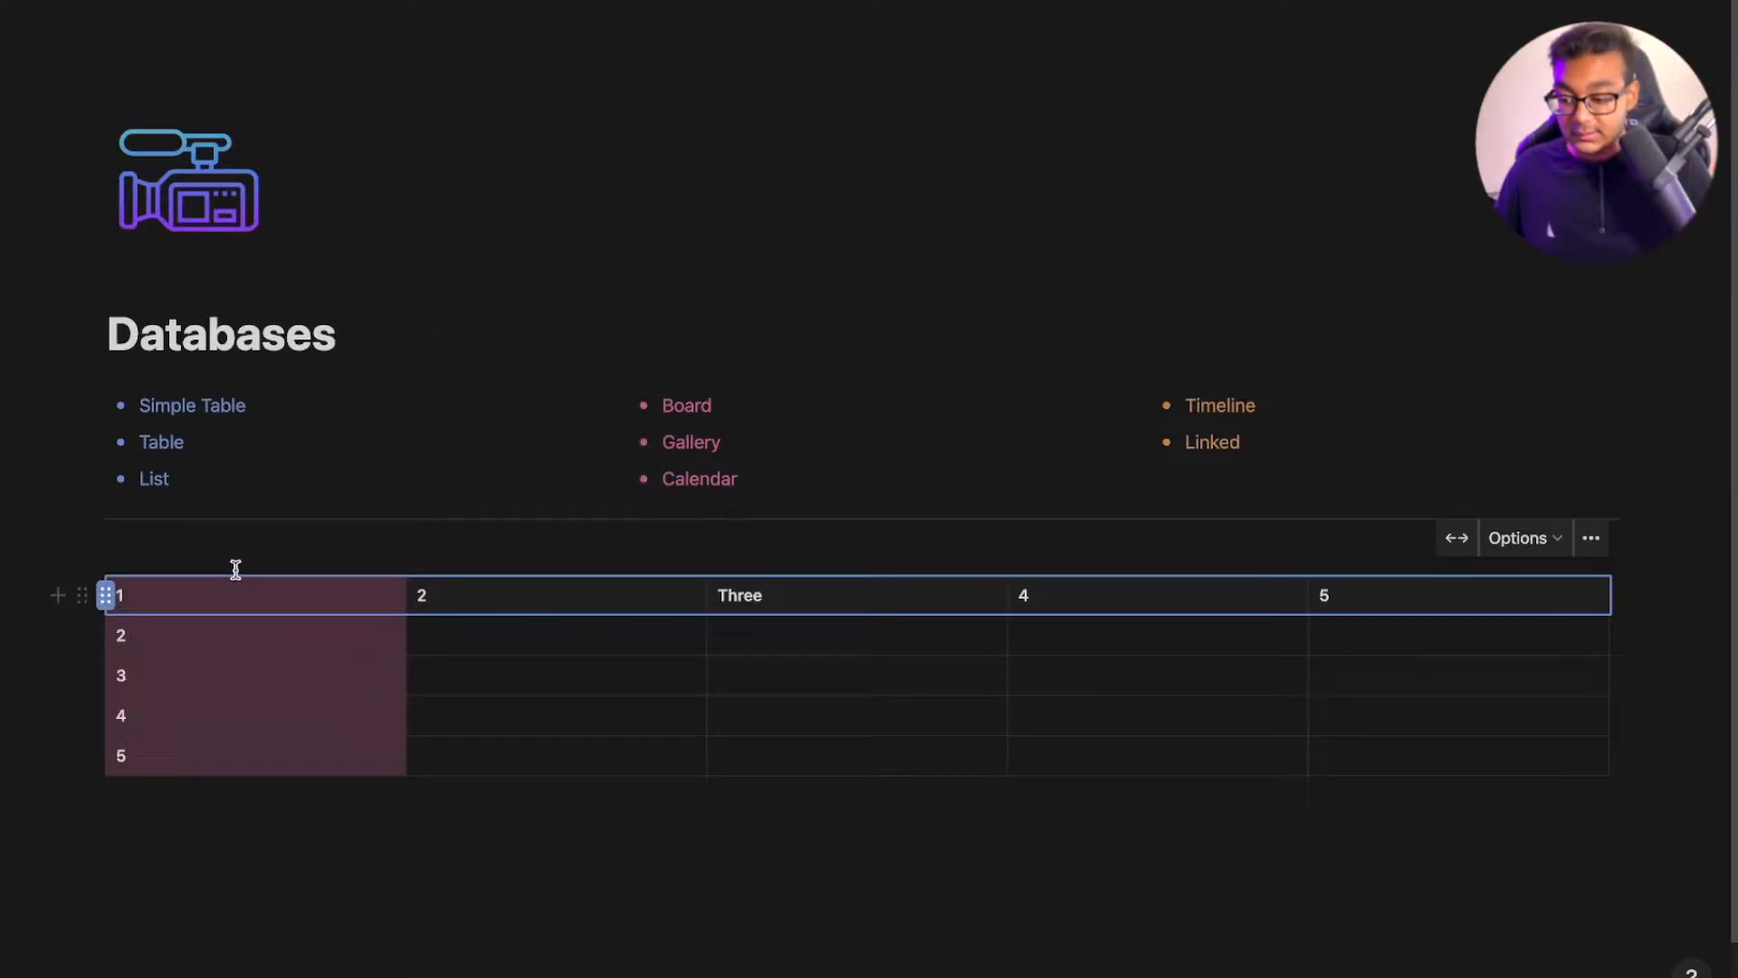
Delete the whole simple table and start an empty line below the divider
left_click_drag(791, 892, 531, 659)
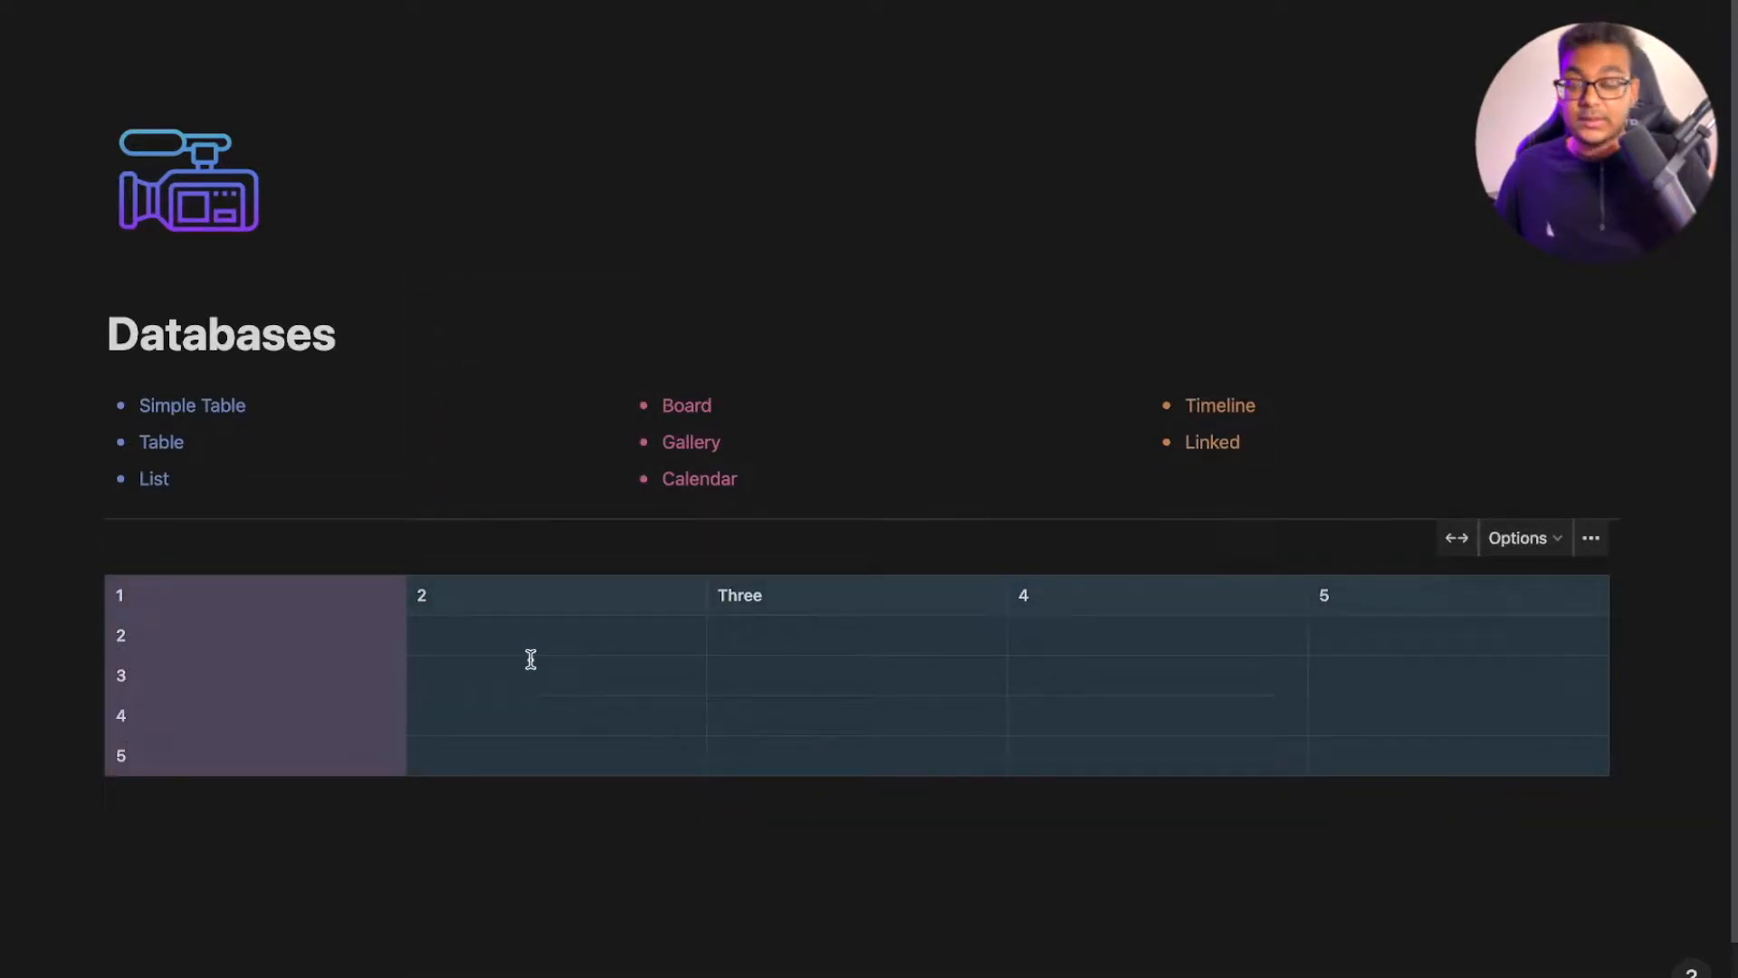
key("BackSpace")
left_click(407, 741)
key("Return")
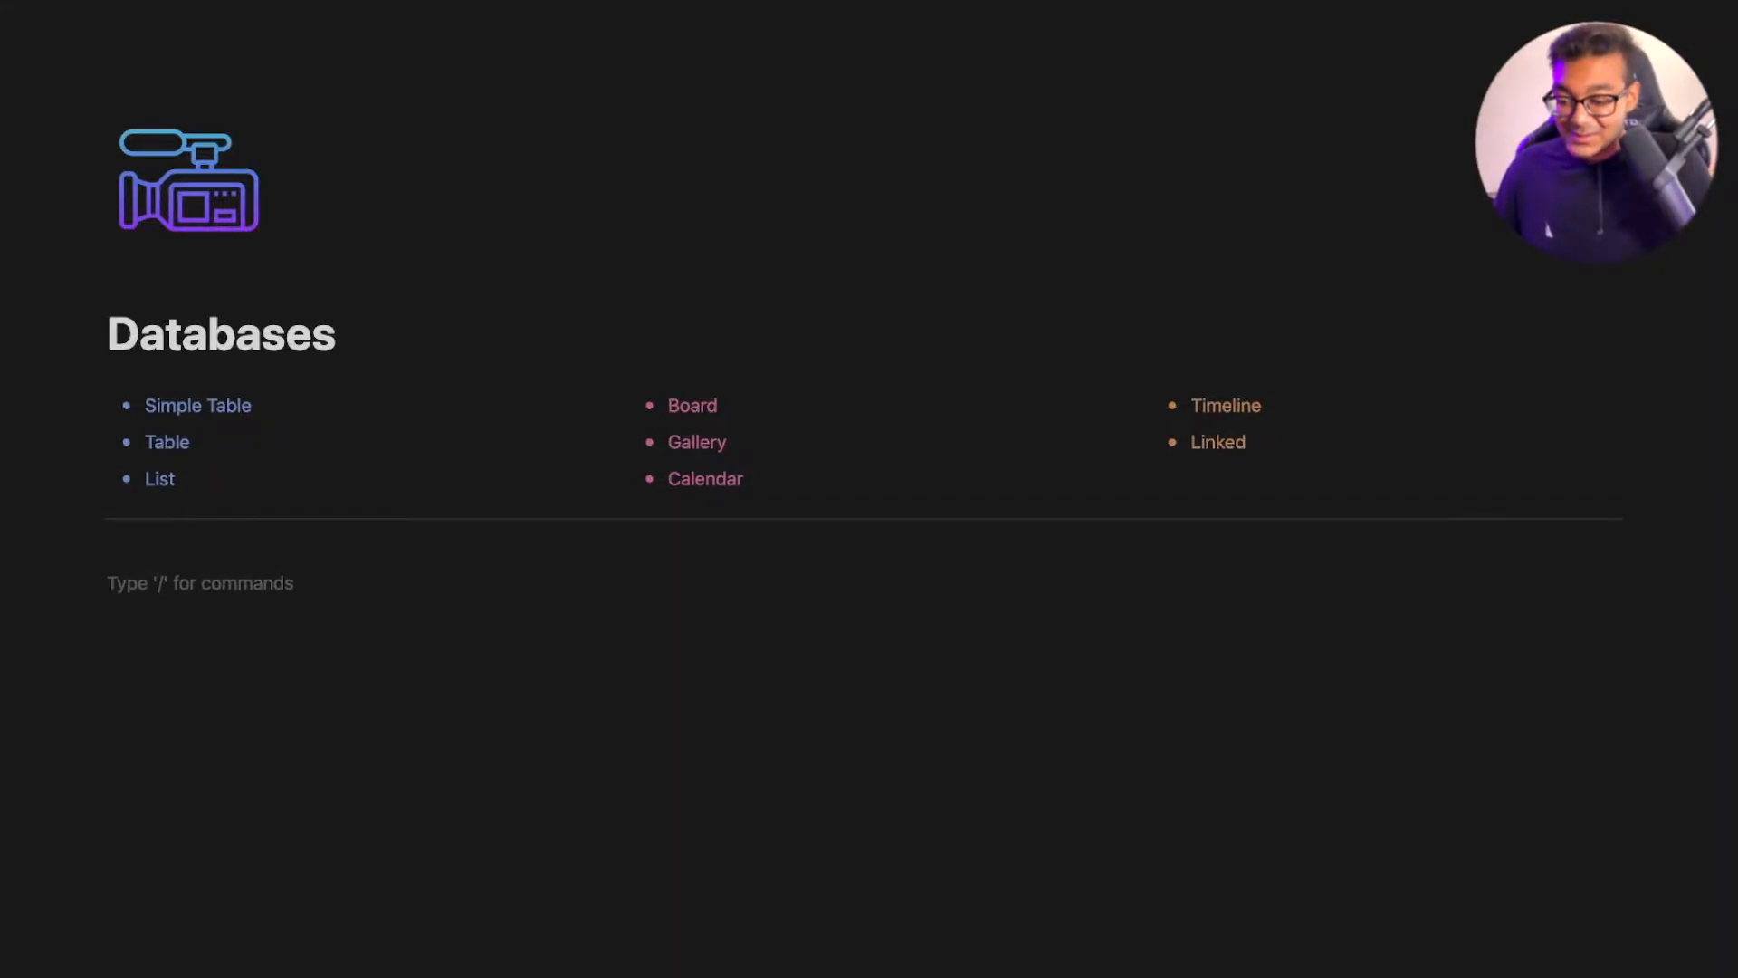
Insert a Table view database block below the divider
type("/inline")
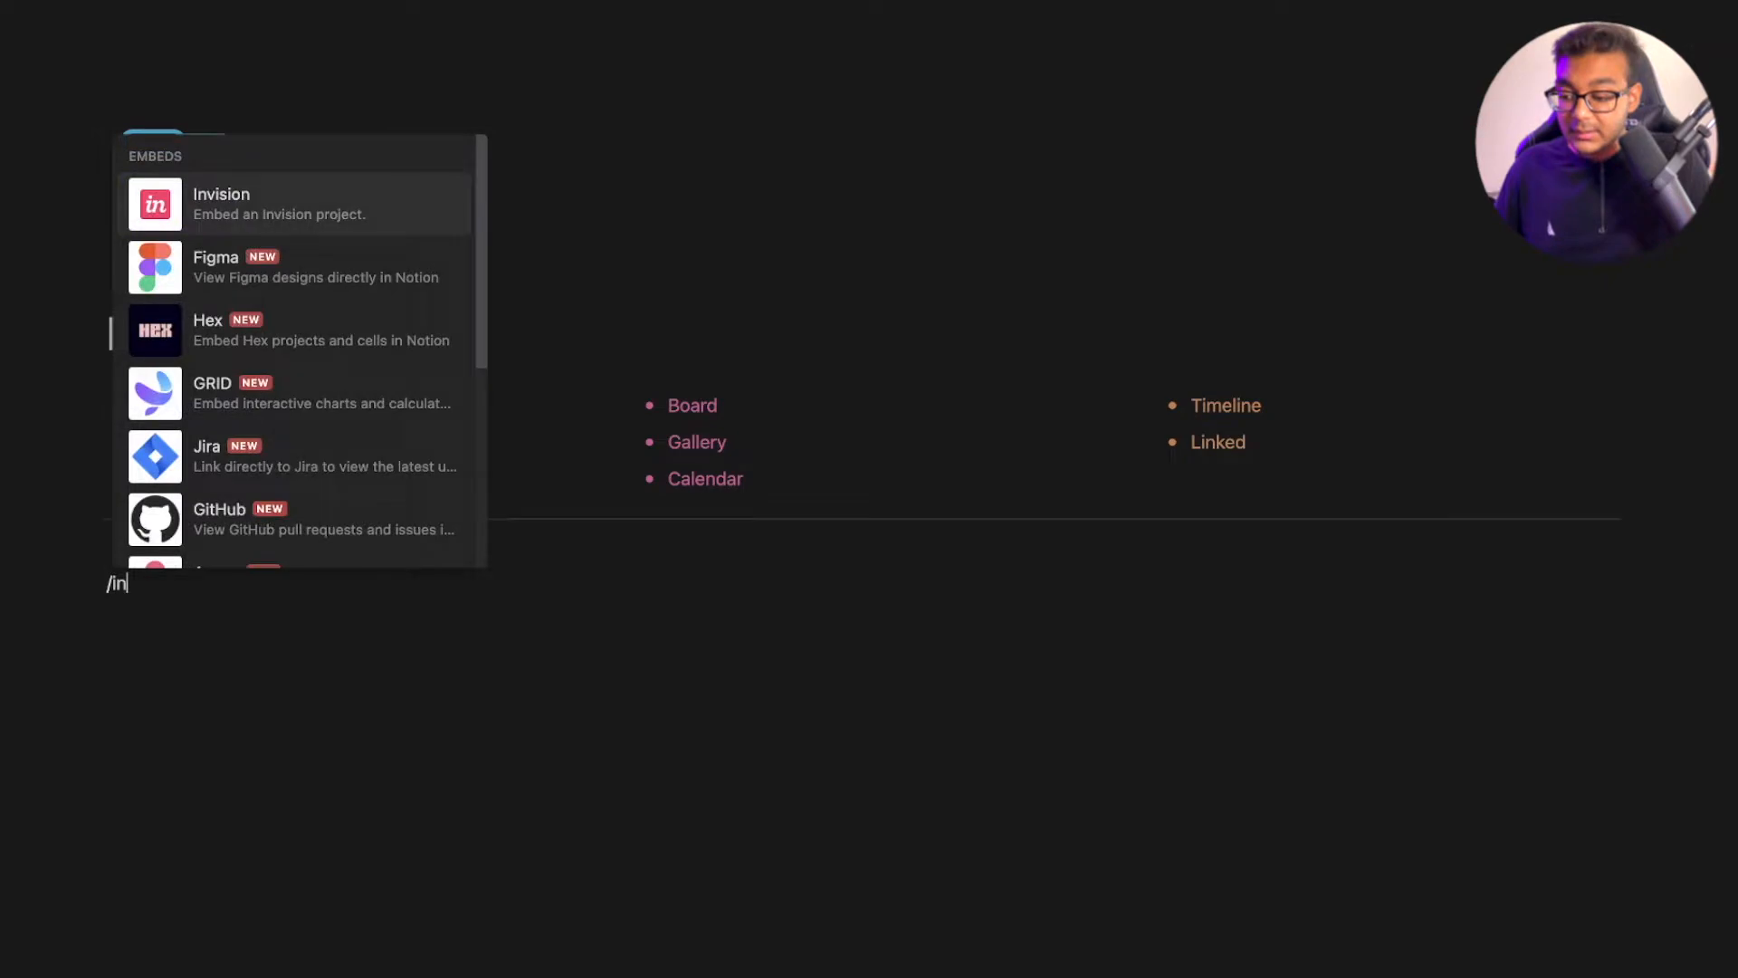
key("BackSpace")
key("BackSpace")
key("BackSpace")
key("BackSpace")
key("BackSpace")
type("table")
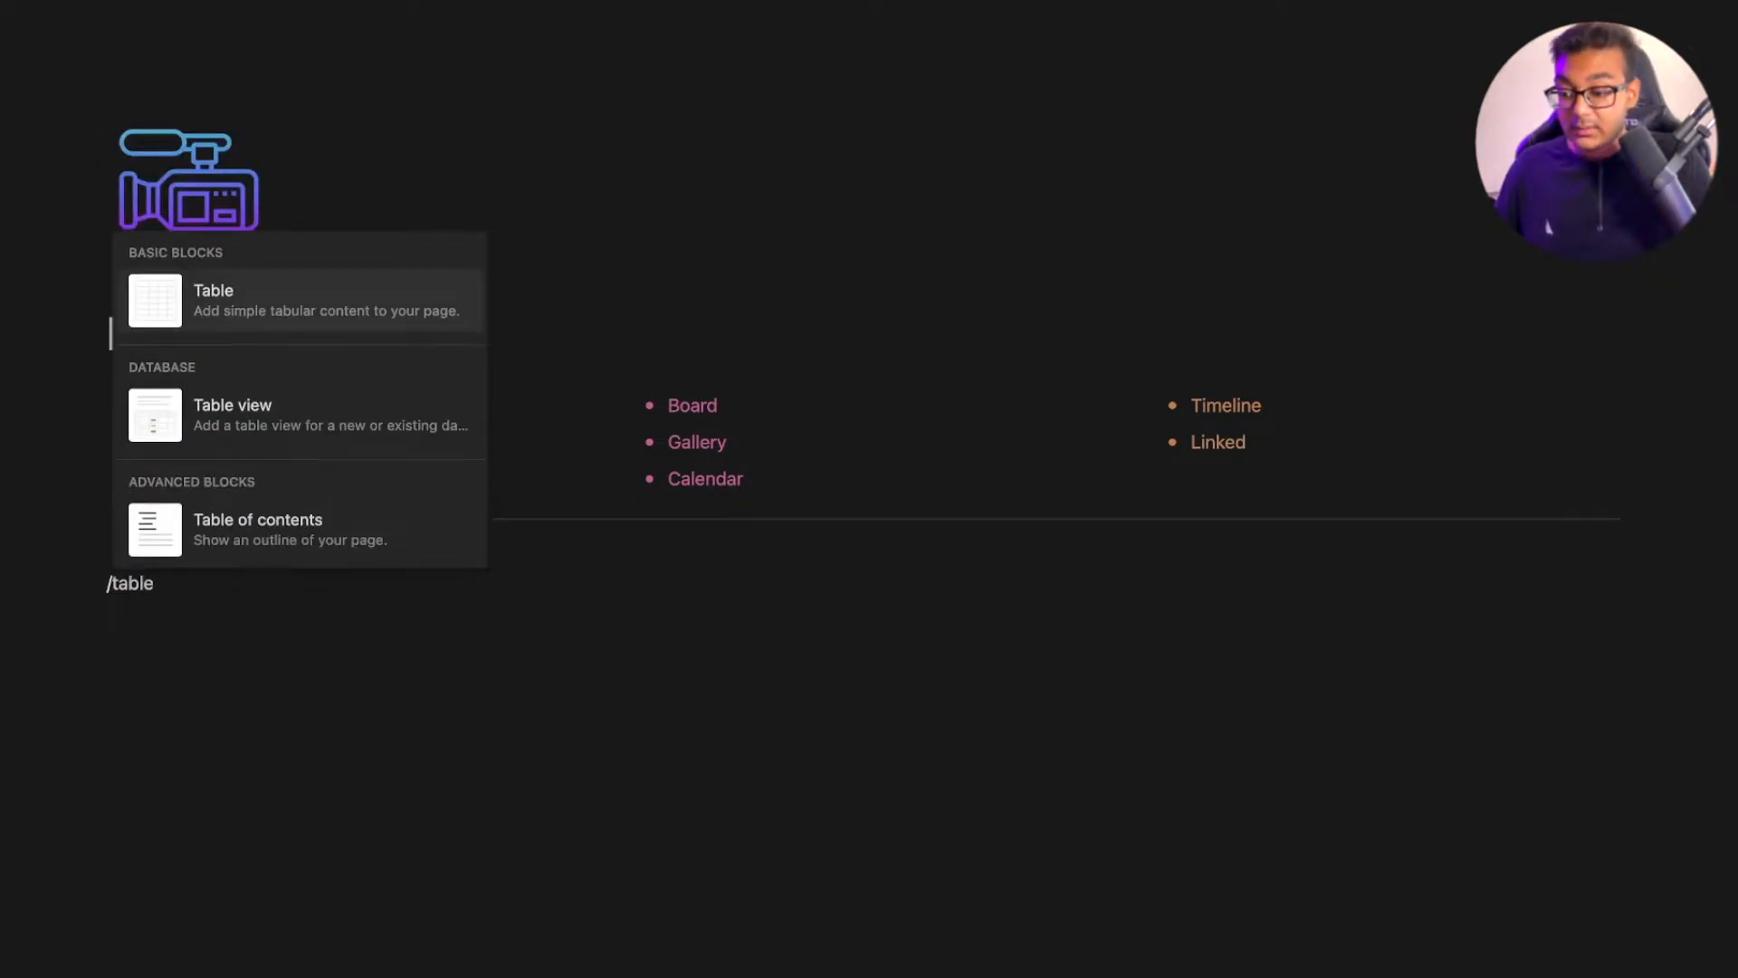
key("Down")
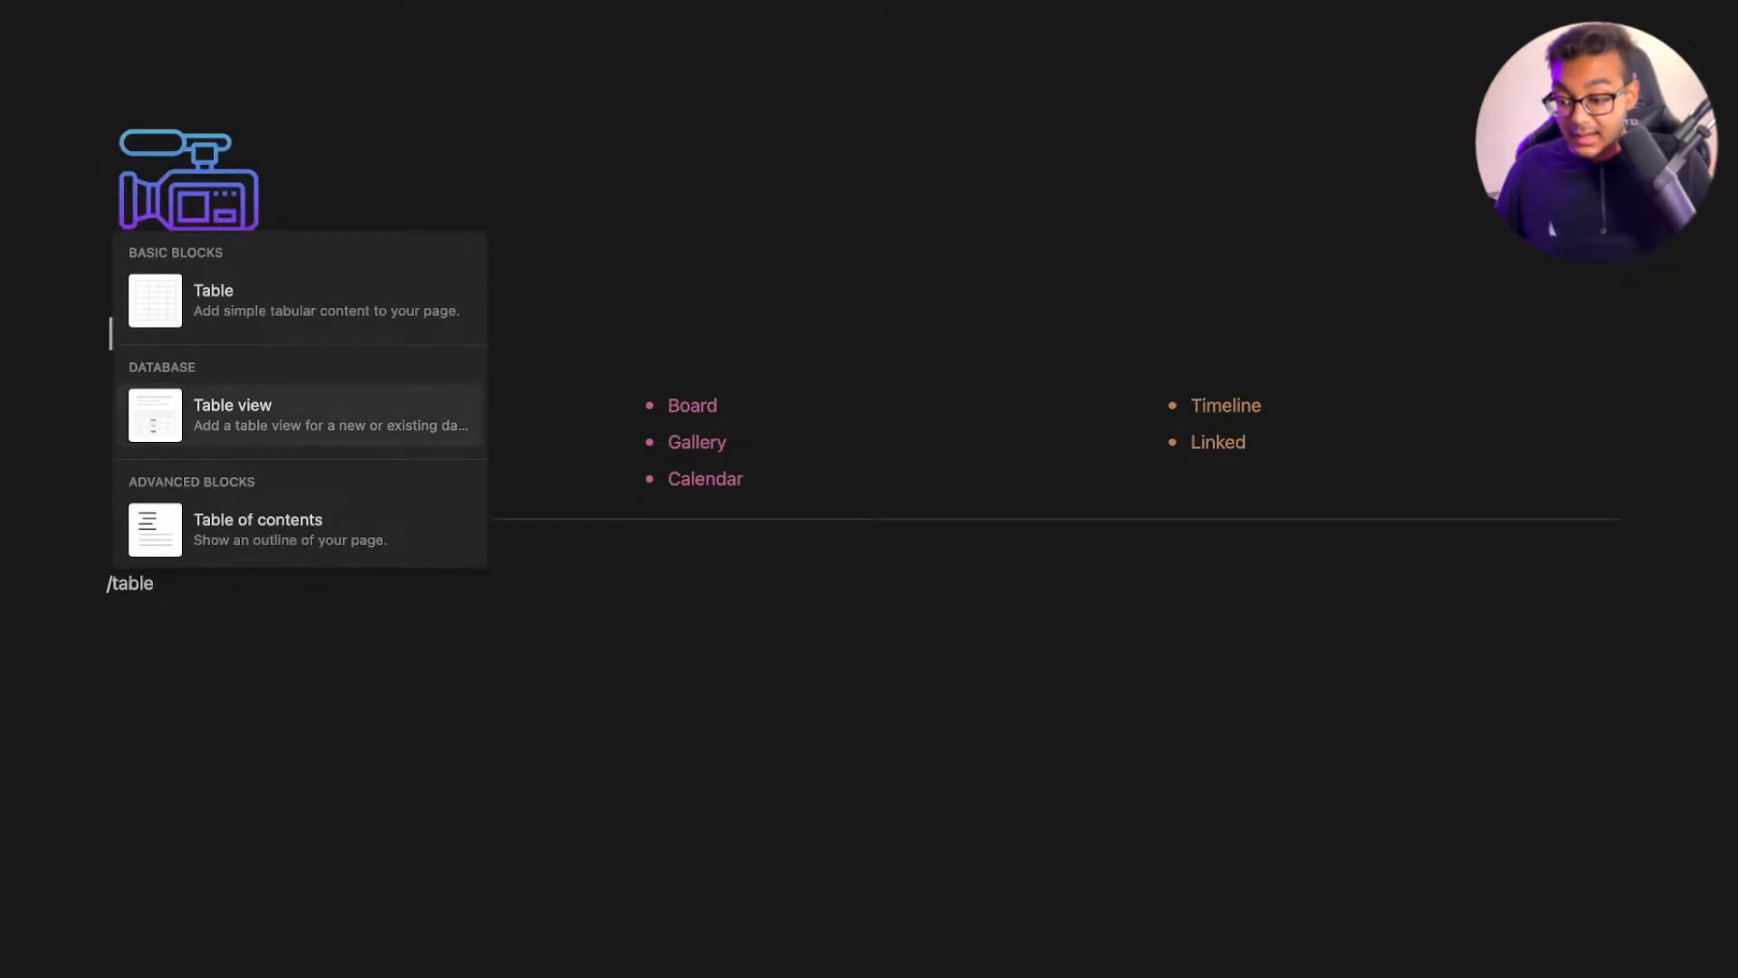
key("Return")
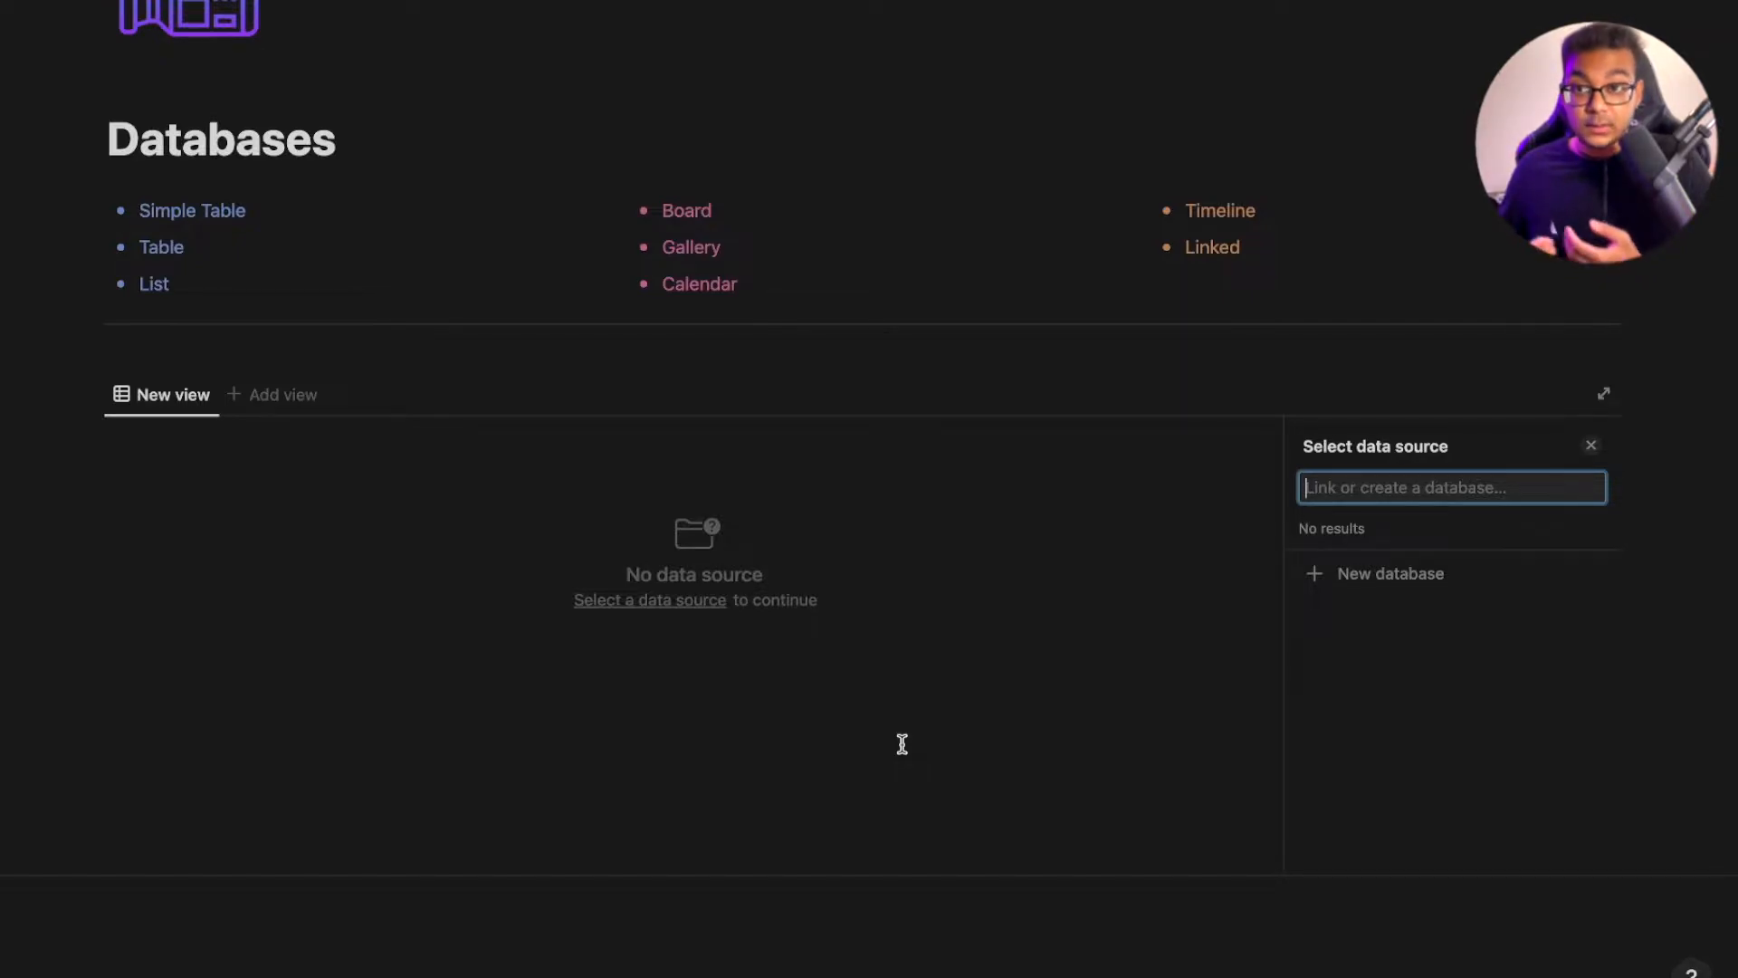
Insert a Board view block above the table view and create a new database as its source
left_click(108, 352)
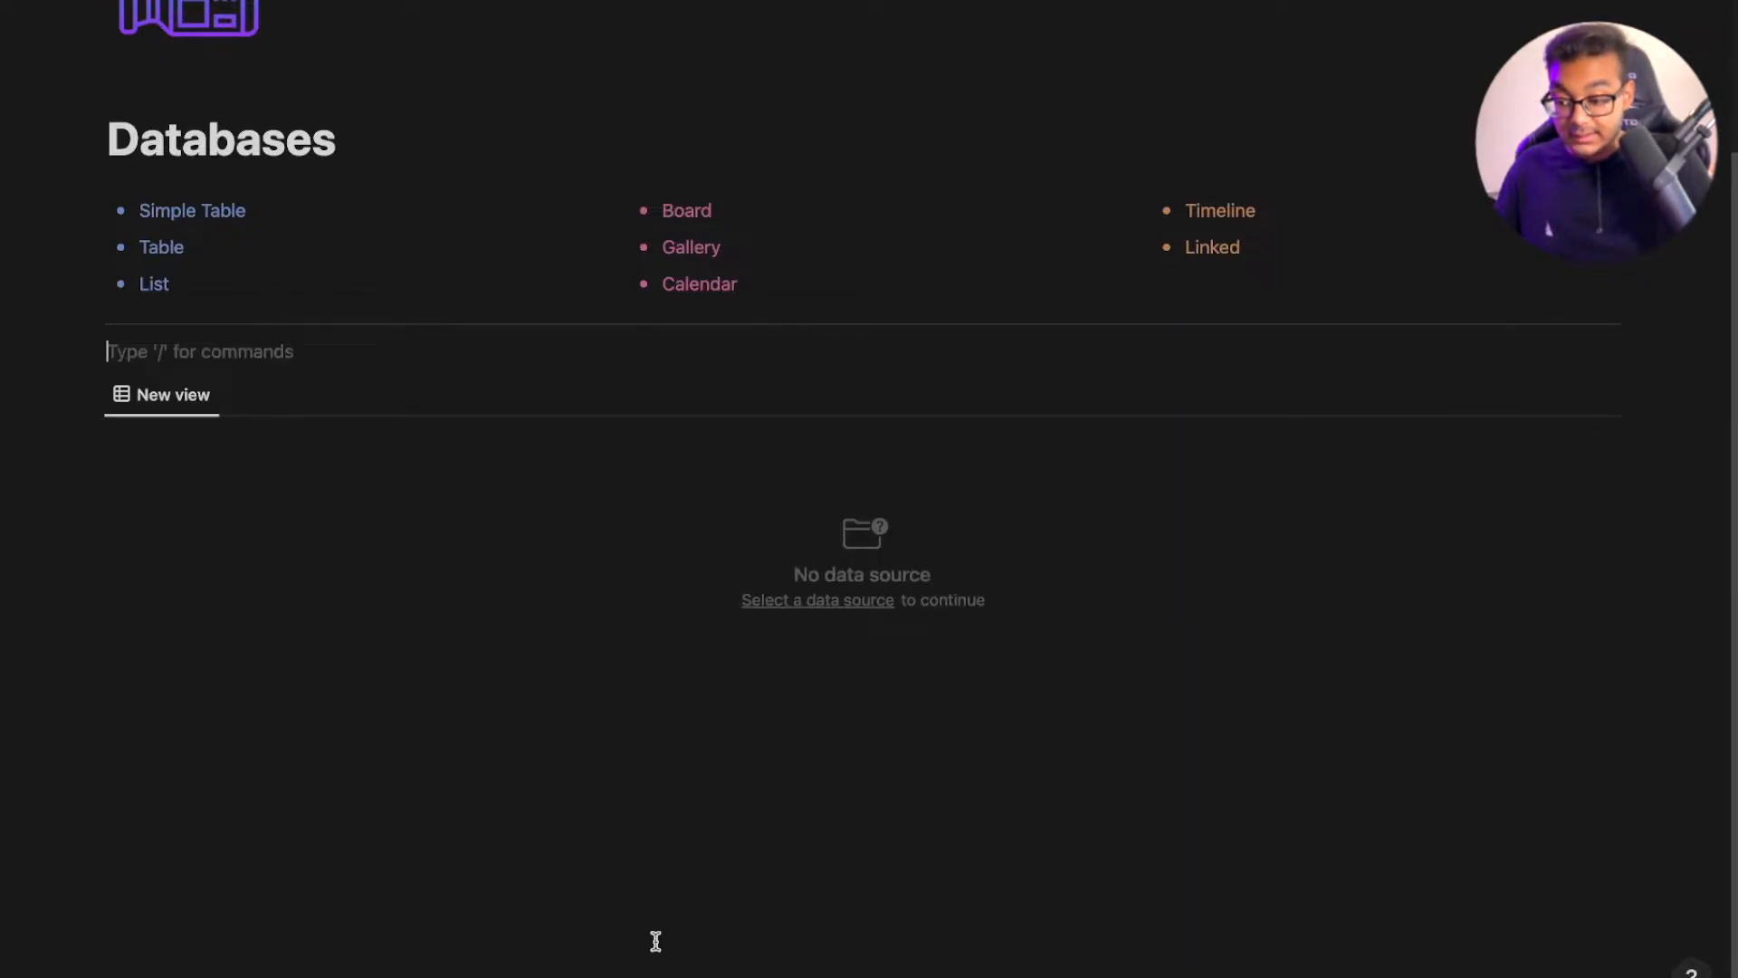
type("/")
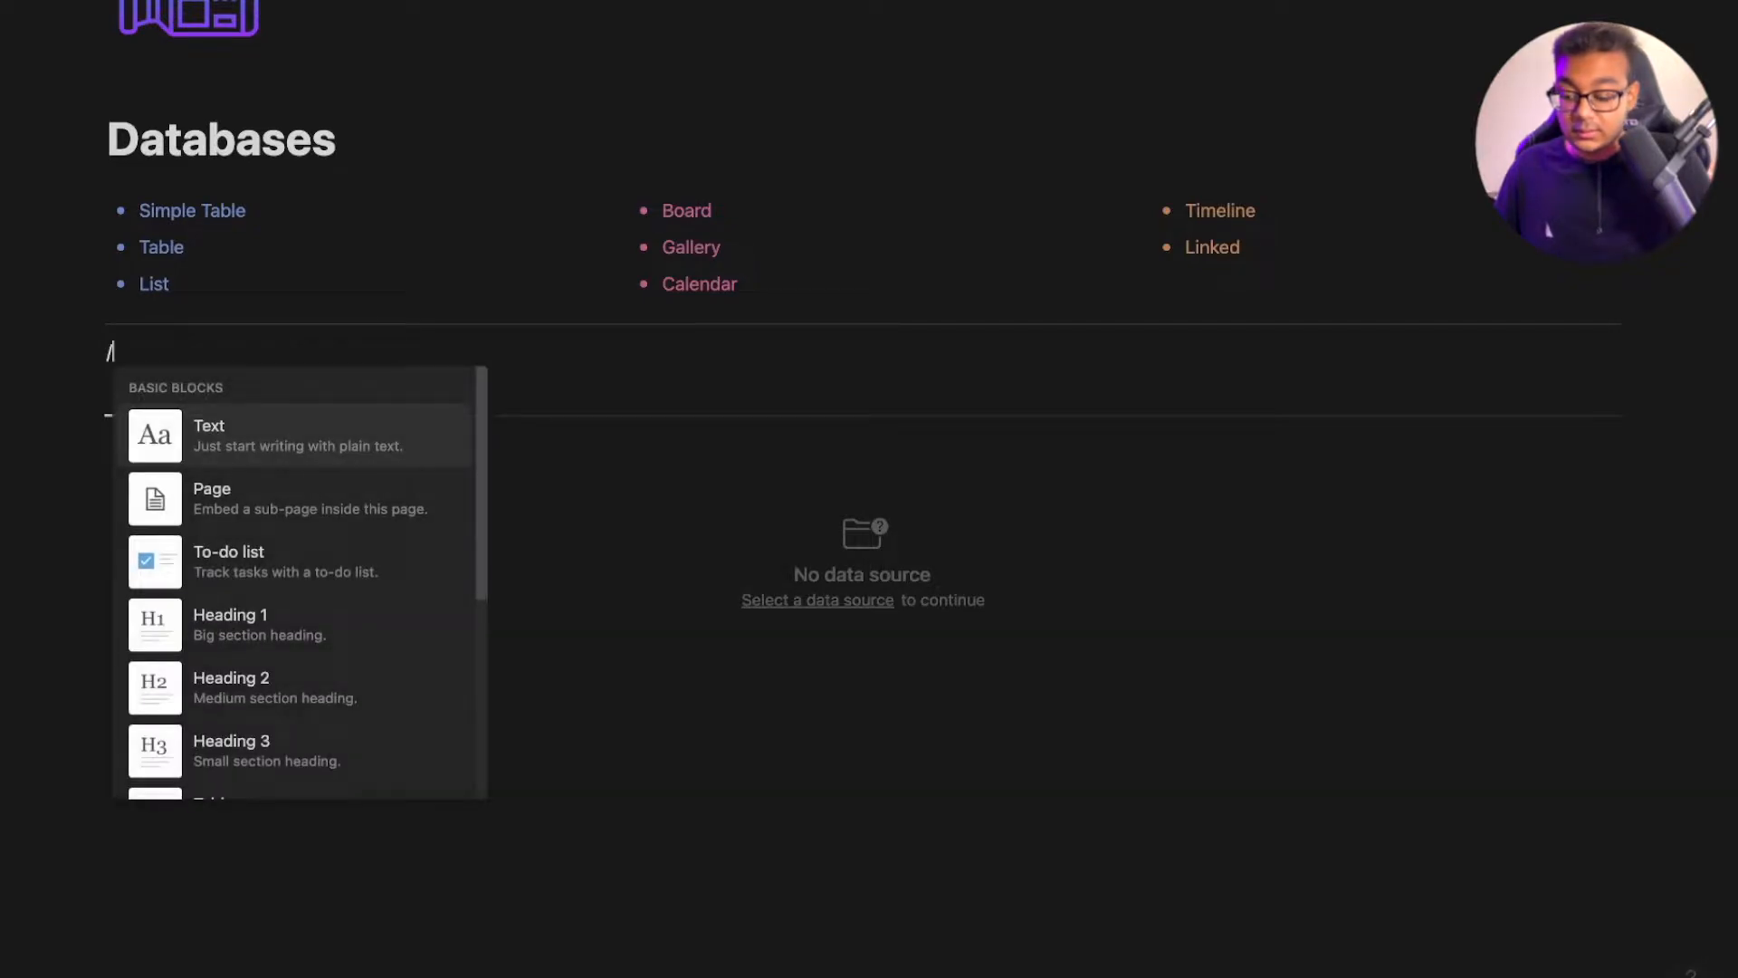
type("bora")
key("alt+BackSpace")
type("board")
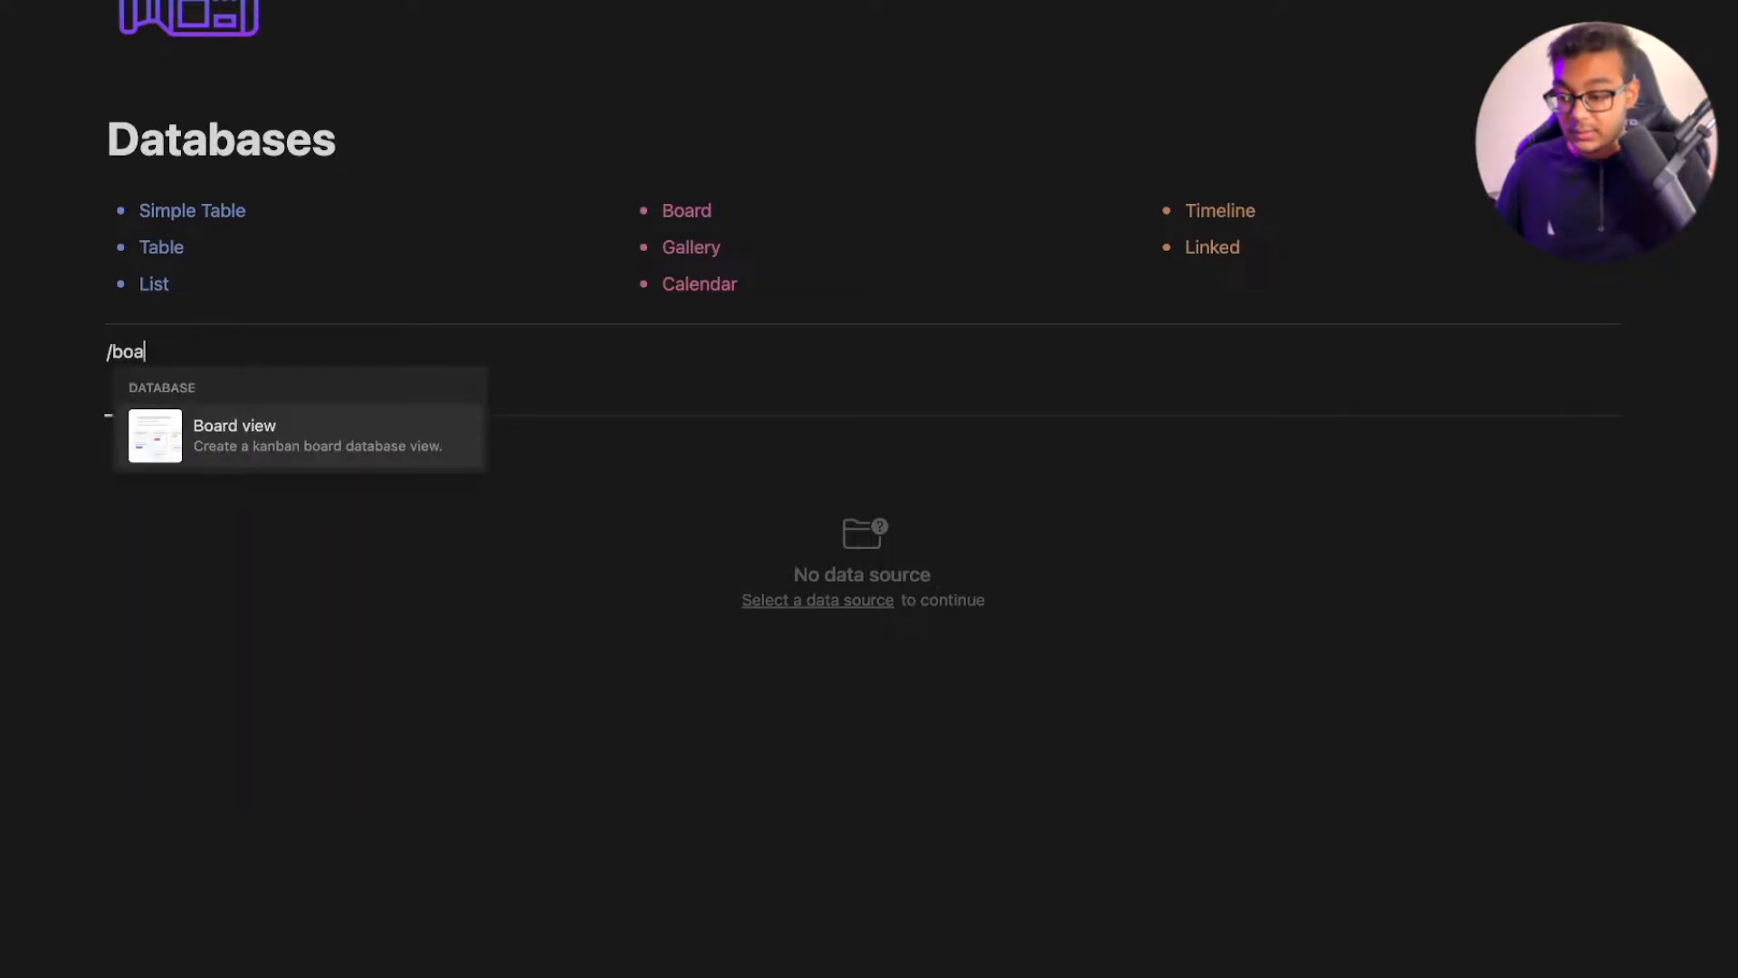
key("Return")
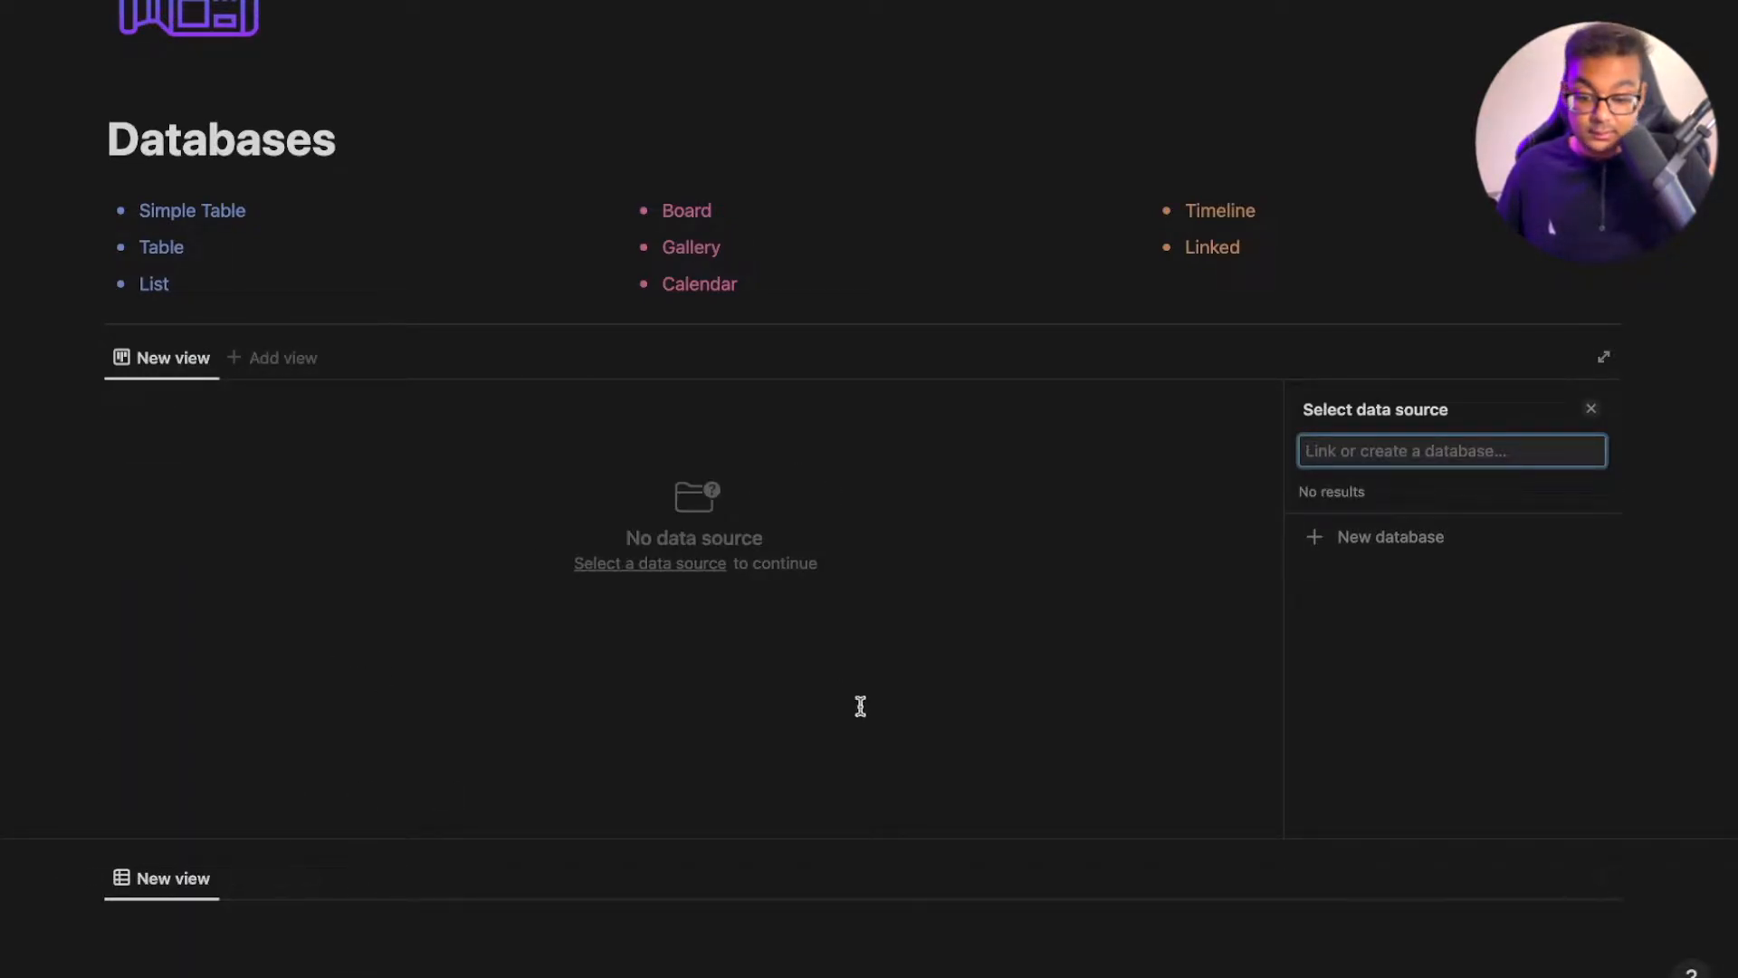
left_click(1409, 541)
Create a new database as the data source for the empty table view
scroll(966, 741, "down", 4)
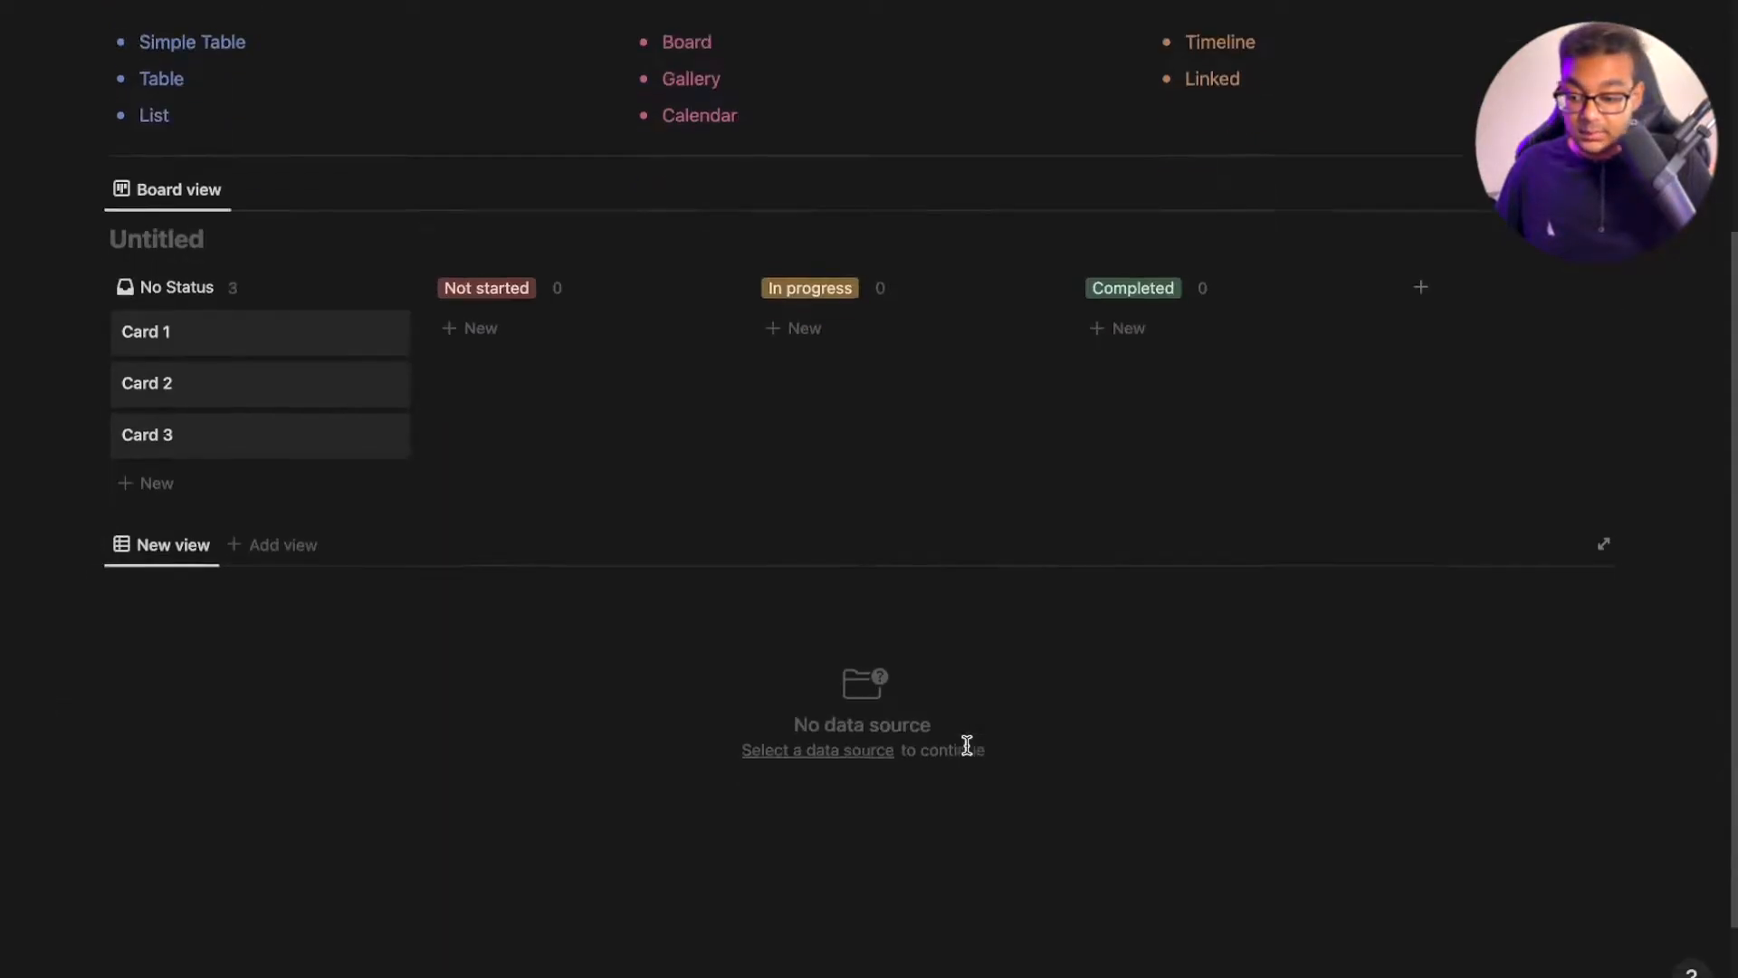
left_click(195, 394)
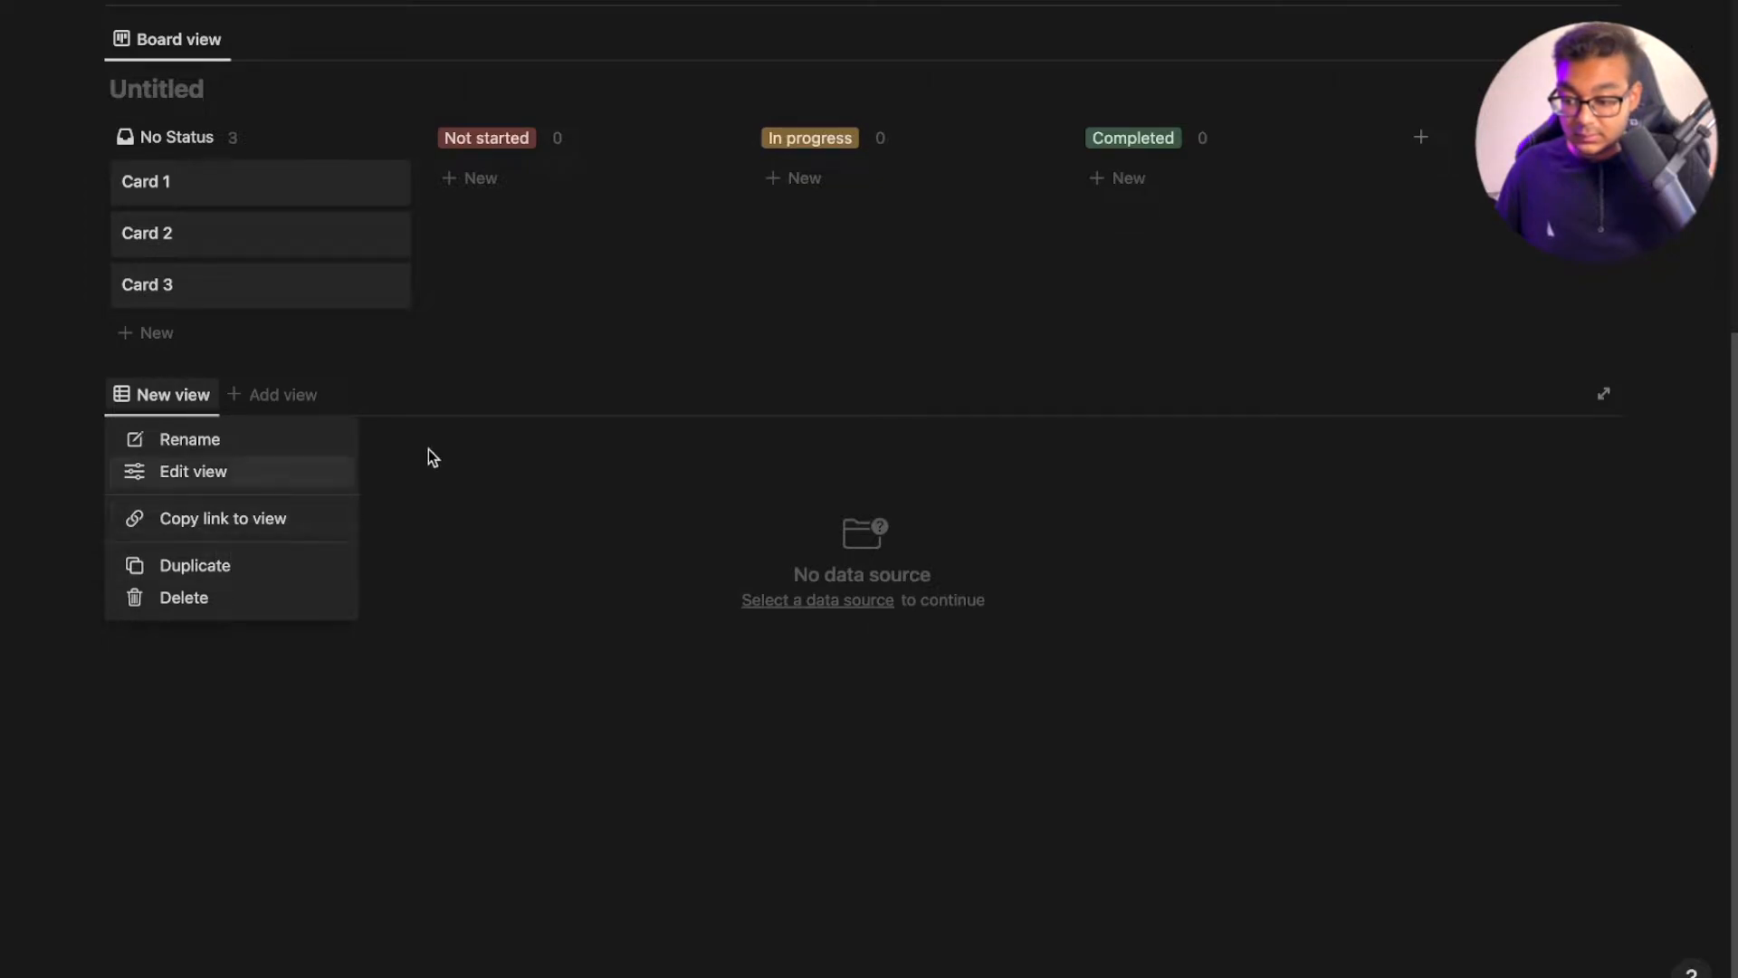
left_click(803, 599)
left_click(803, 599)
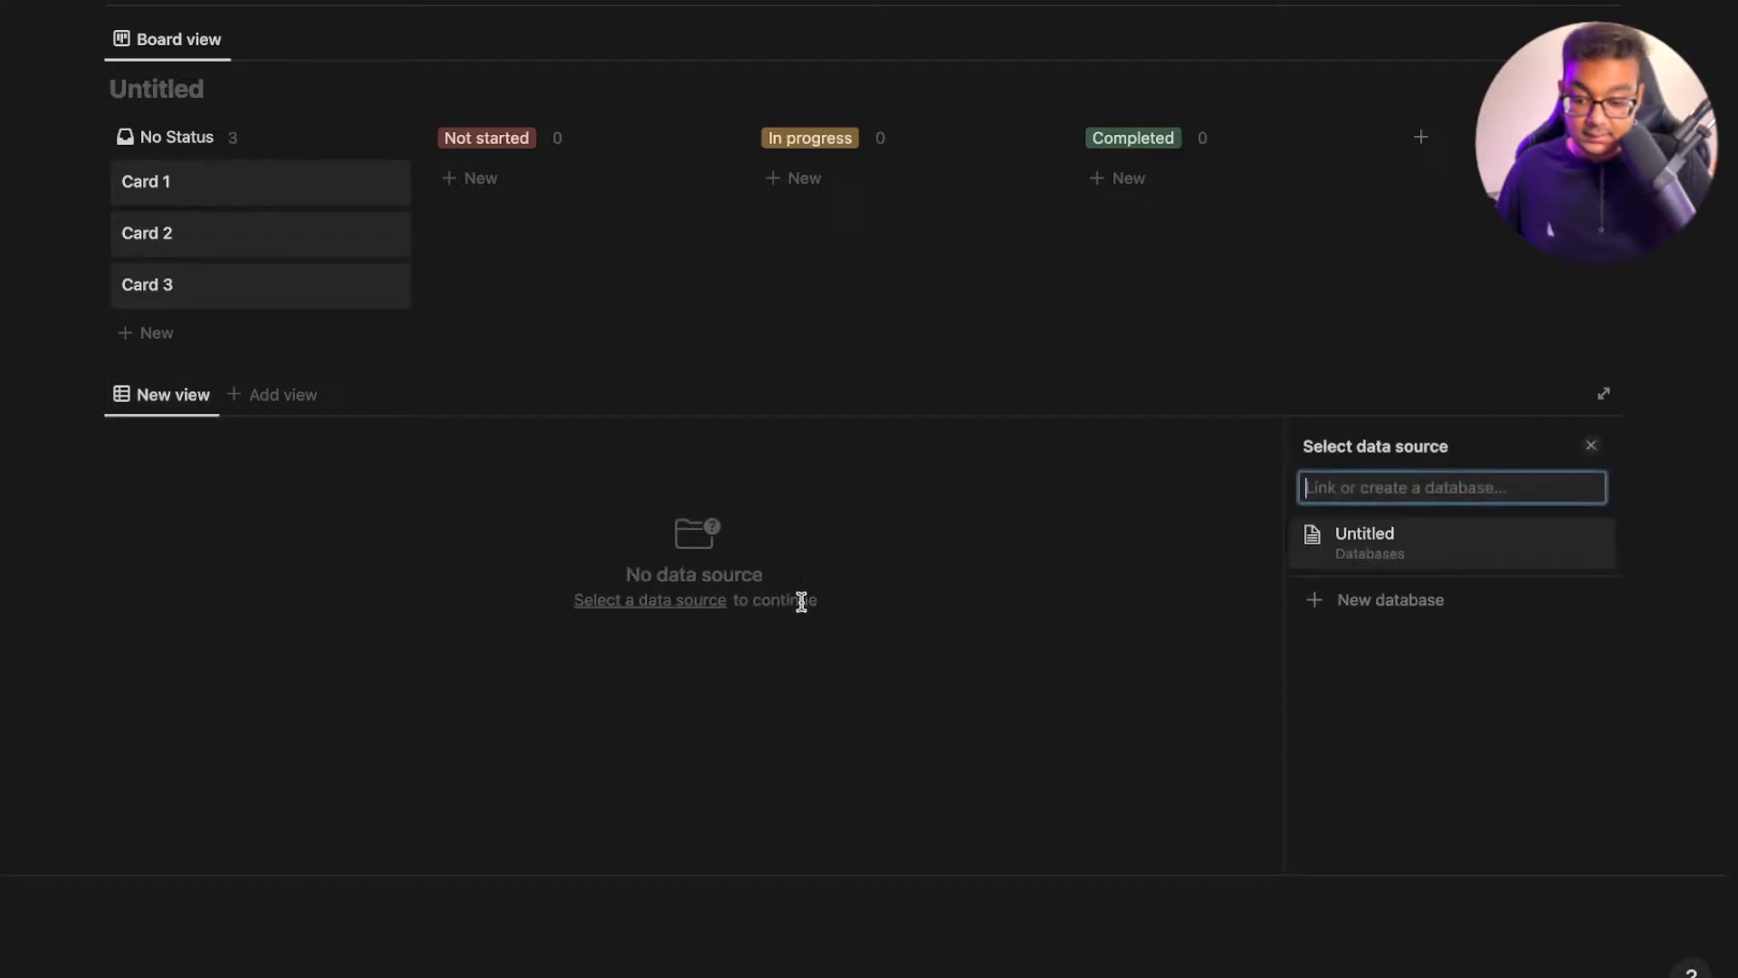
left_click(1380, 616)
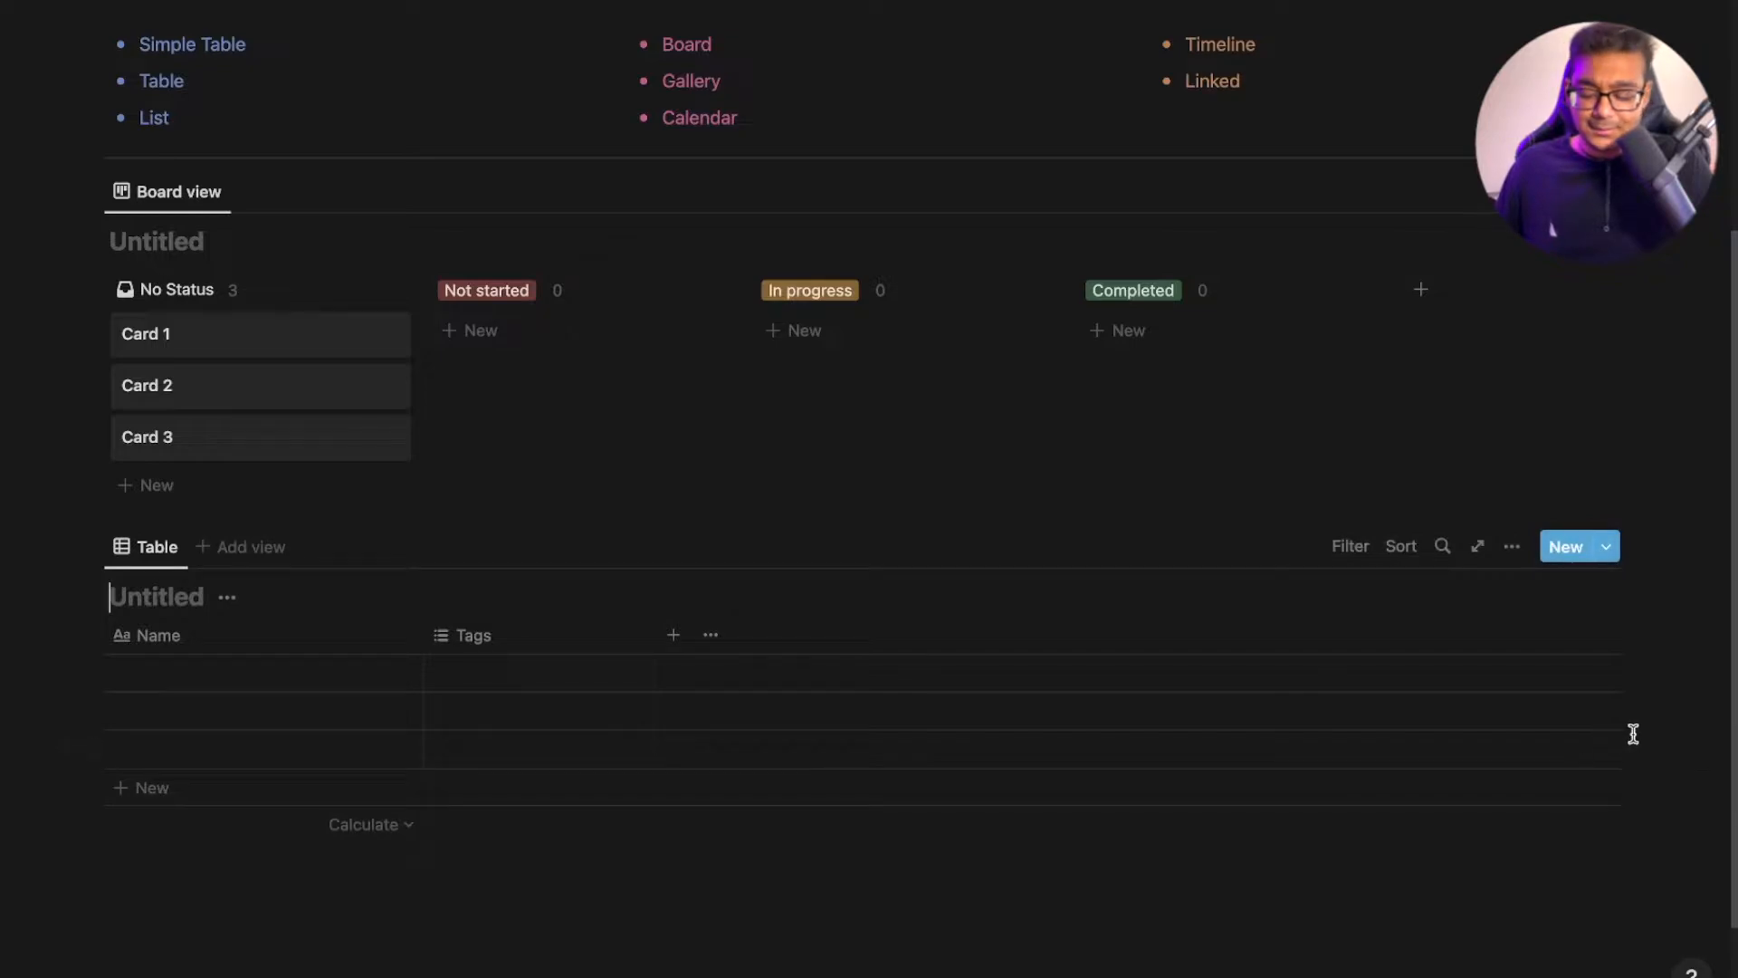
left_click_drag(1634, 734, 427, 698)
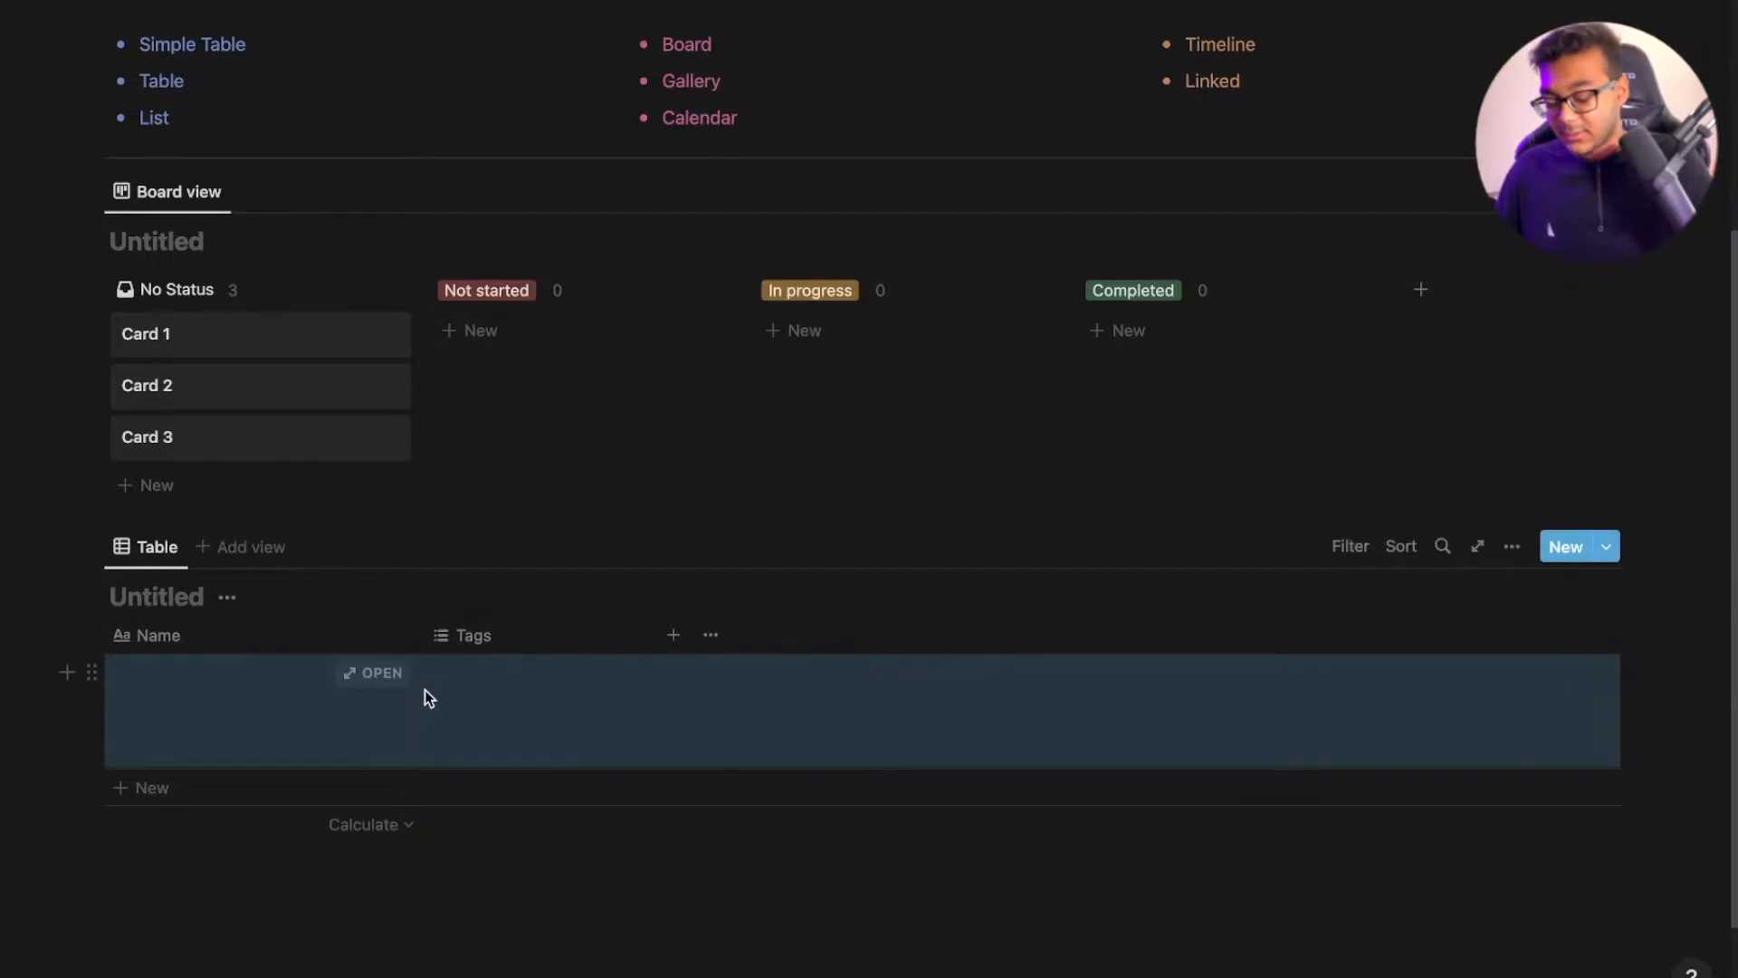
left_click(1690, 724)
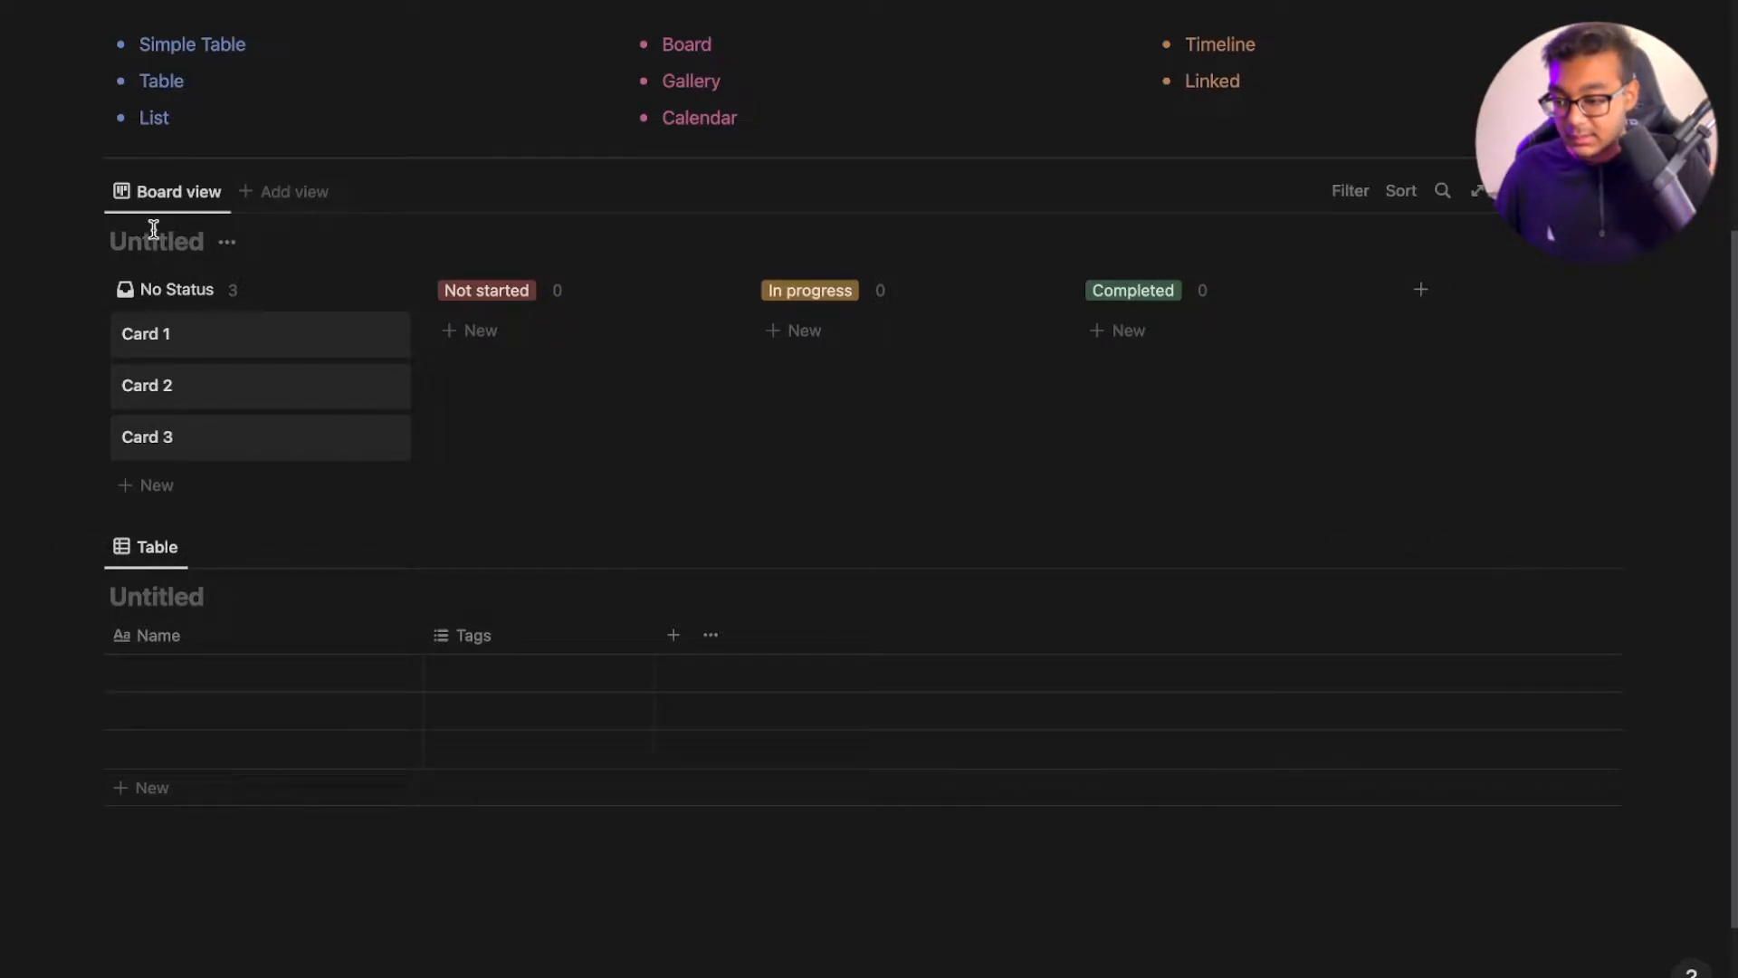
scroll(508, 411, "up", 5)
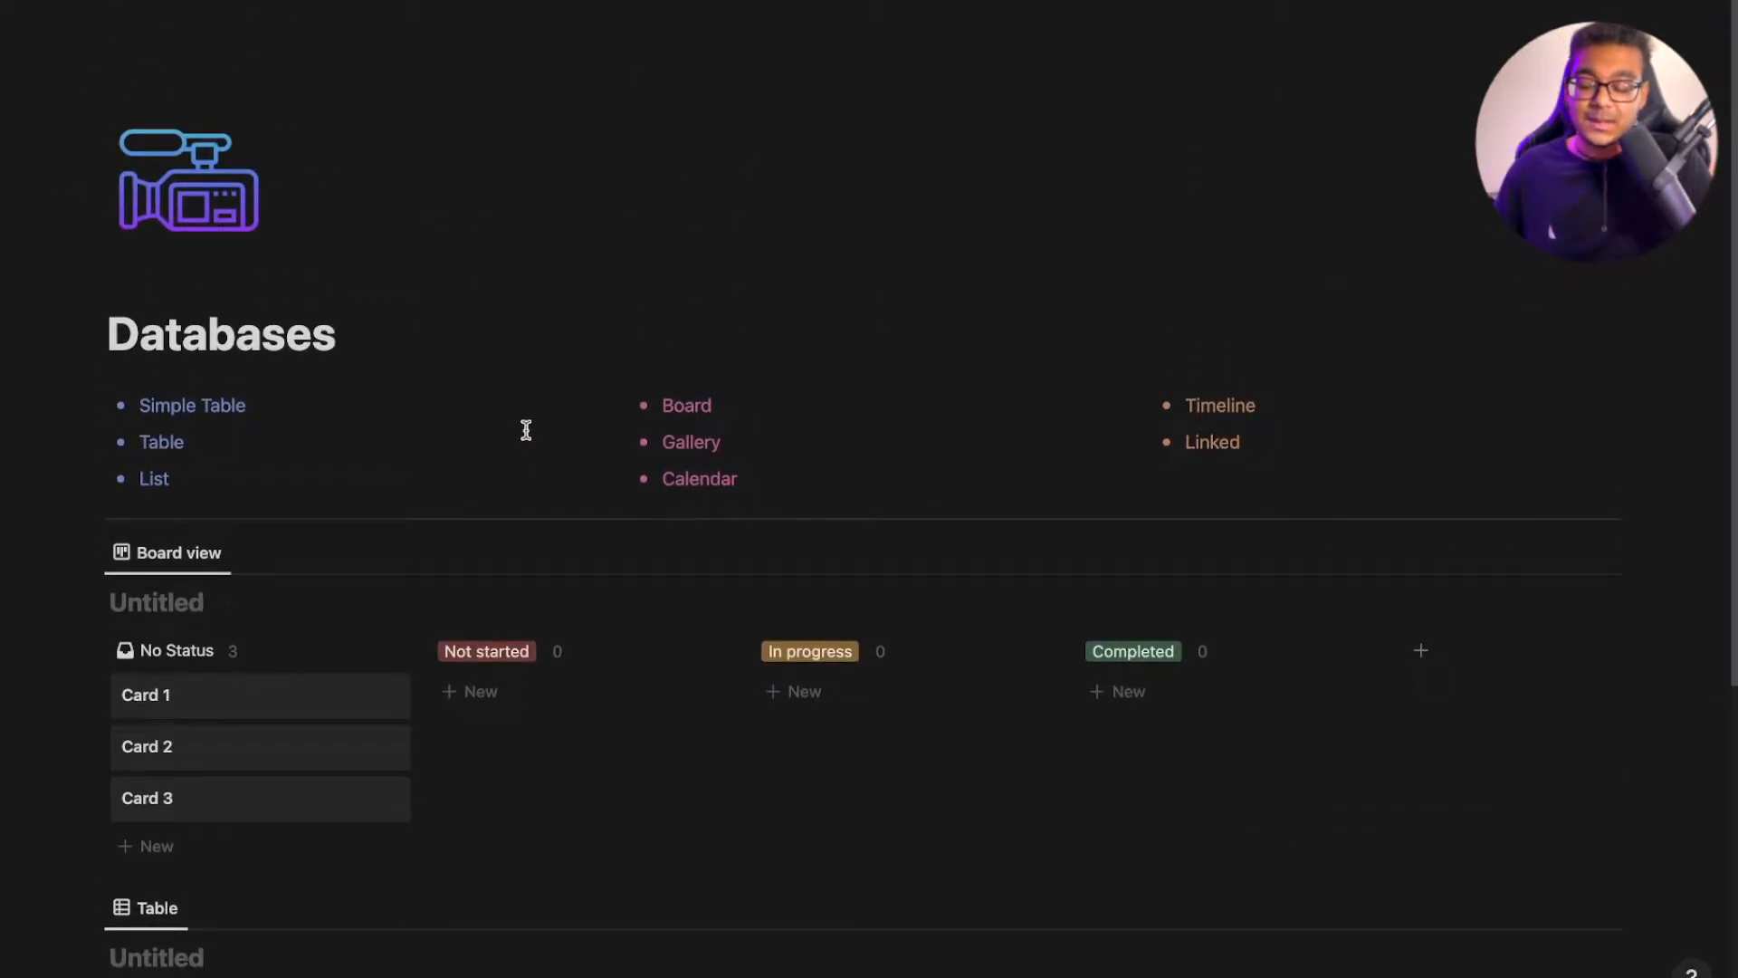
scroll(543, 634, "down", 4)
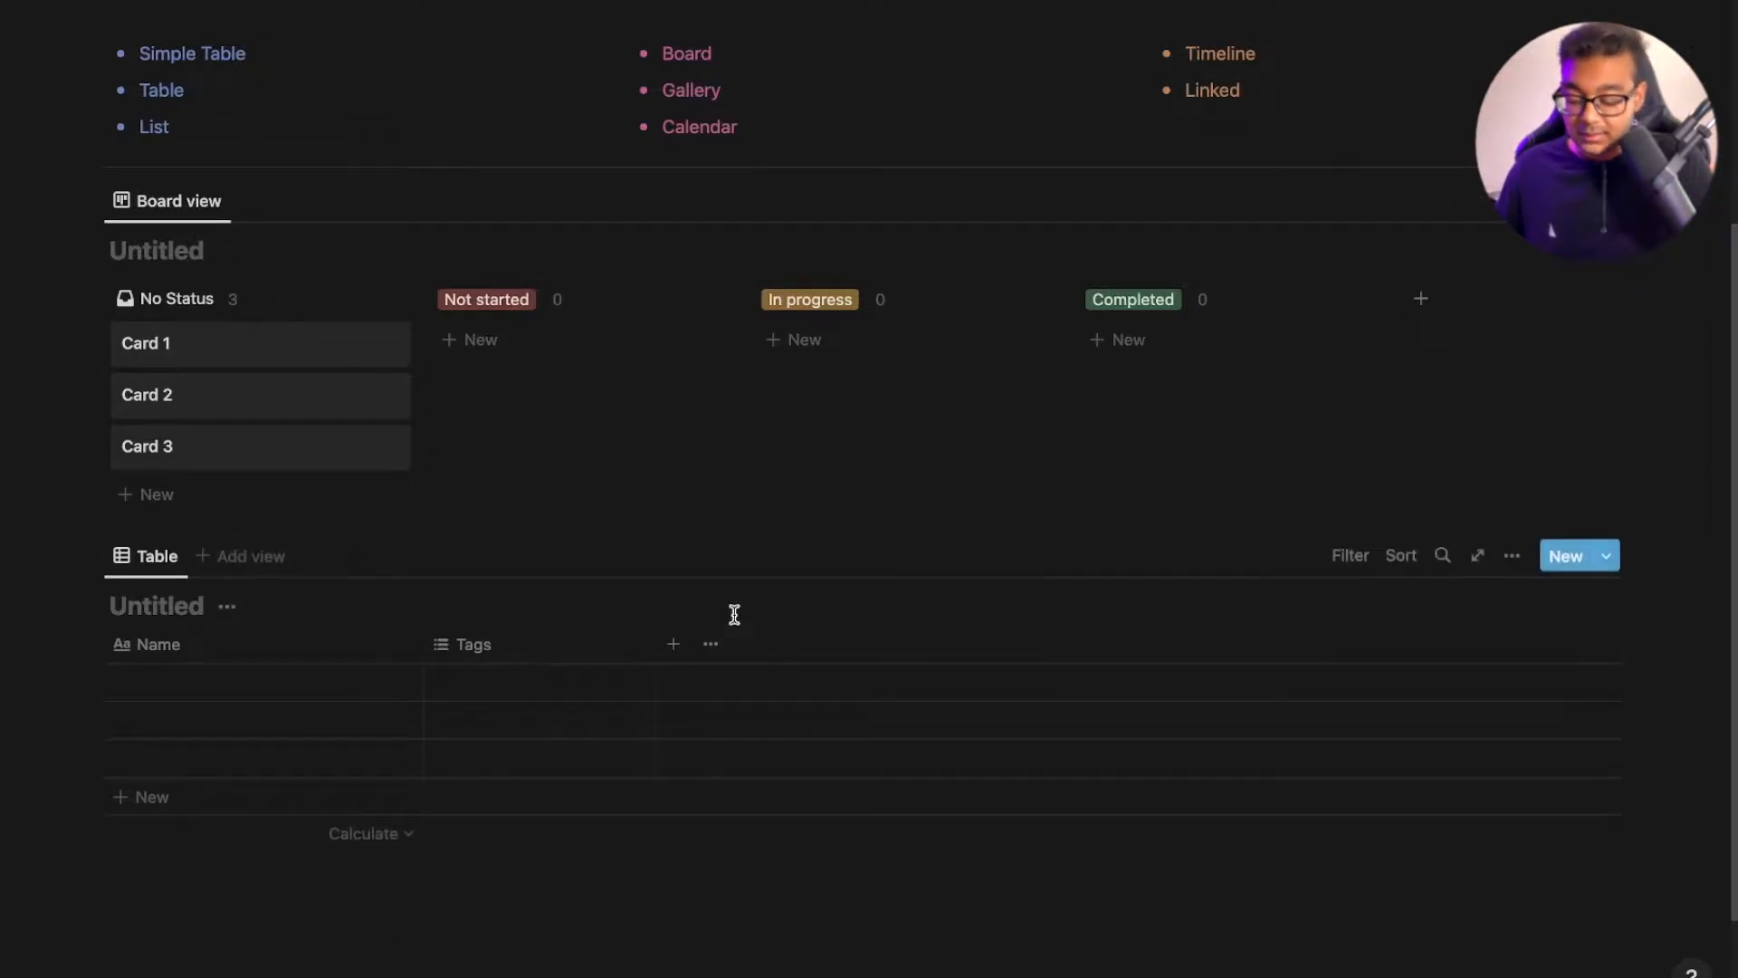
Delete the board database above the table
left_click_drag(1703, 425, 125, 243)
left_click(95, 201)
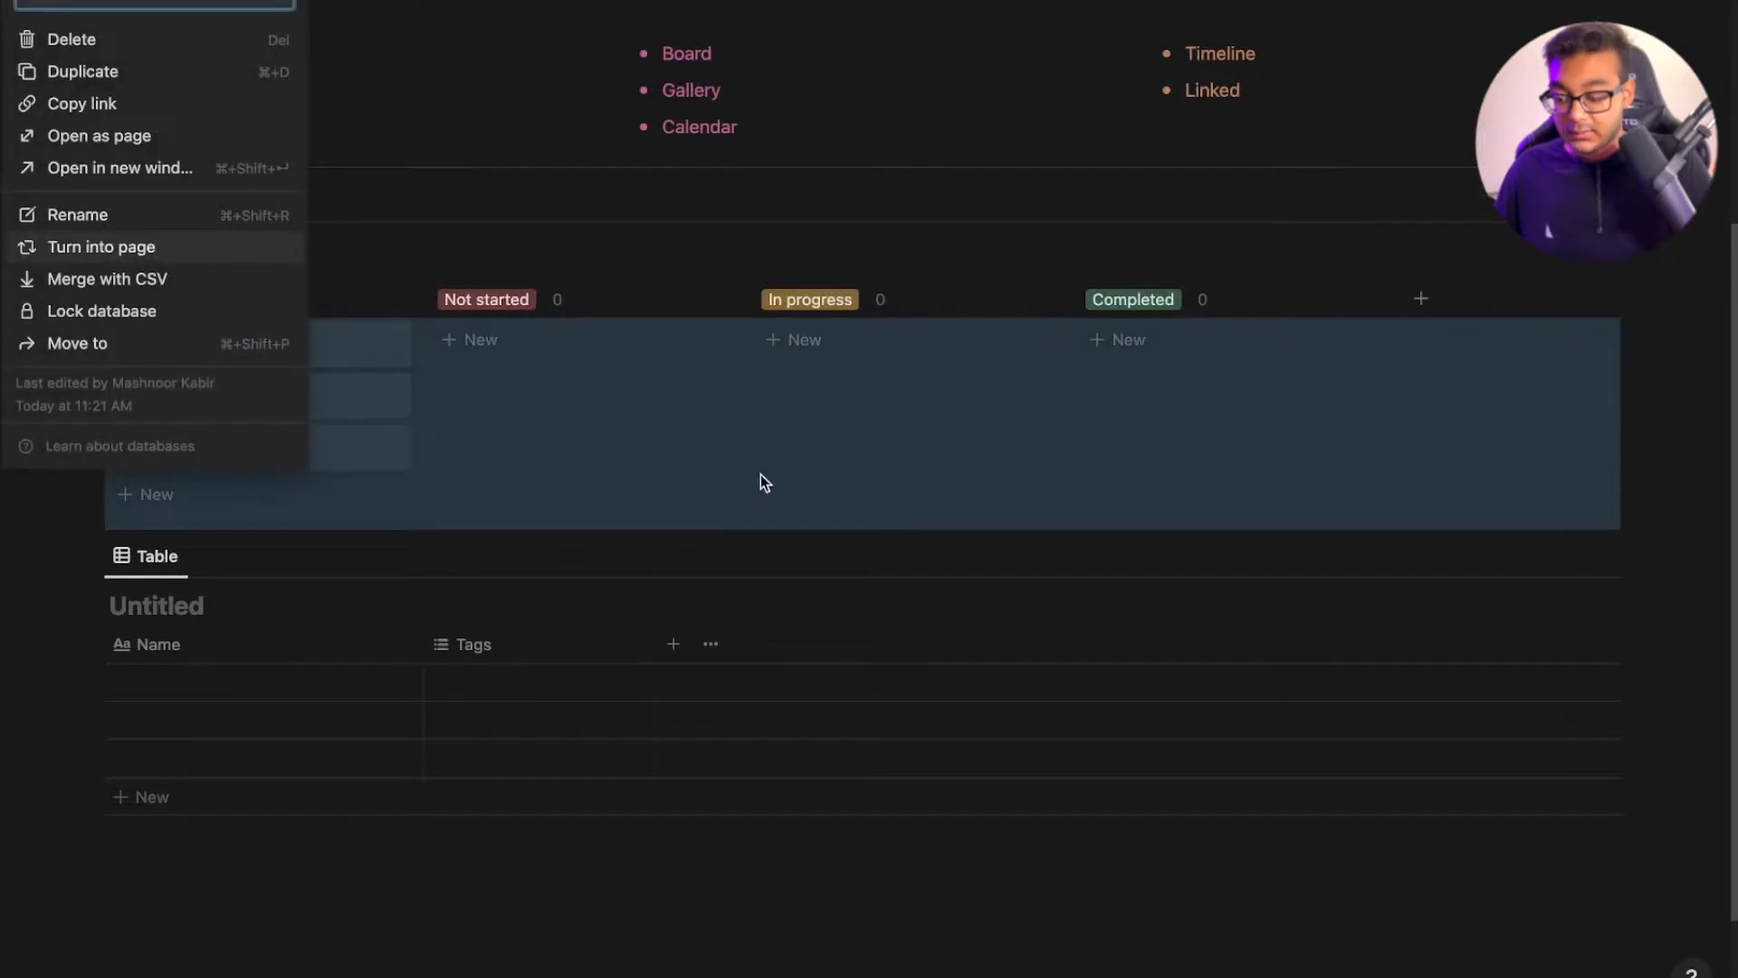
key("Delete")
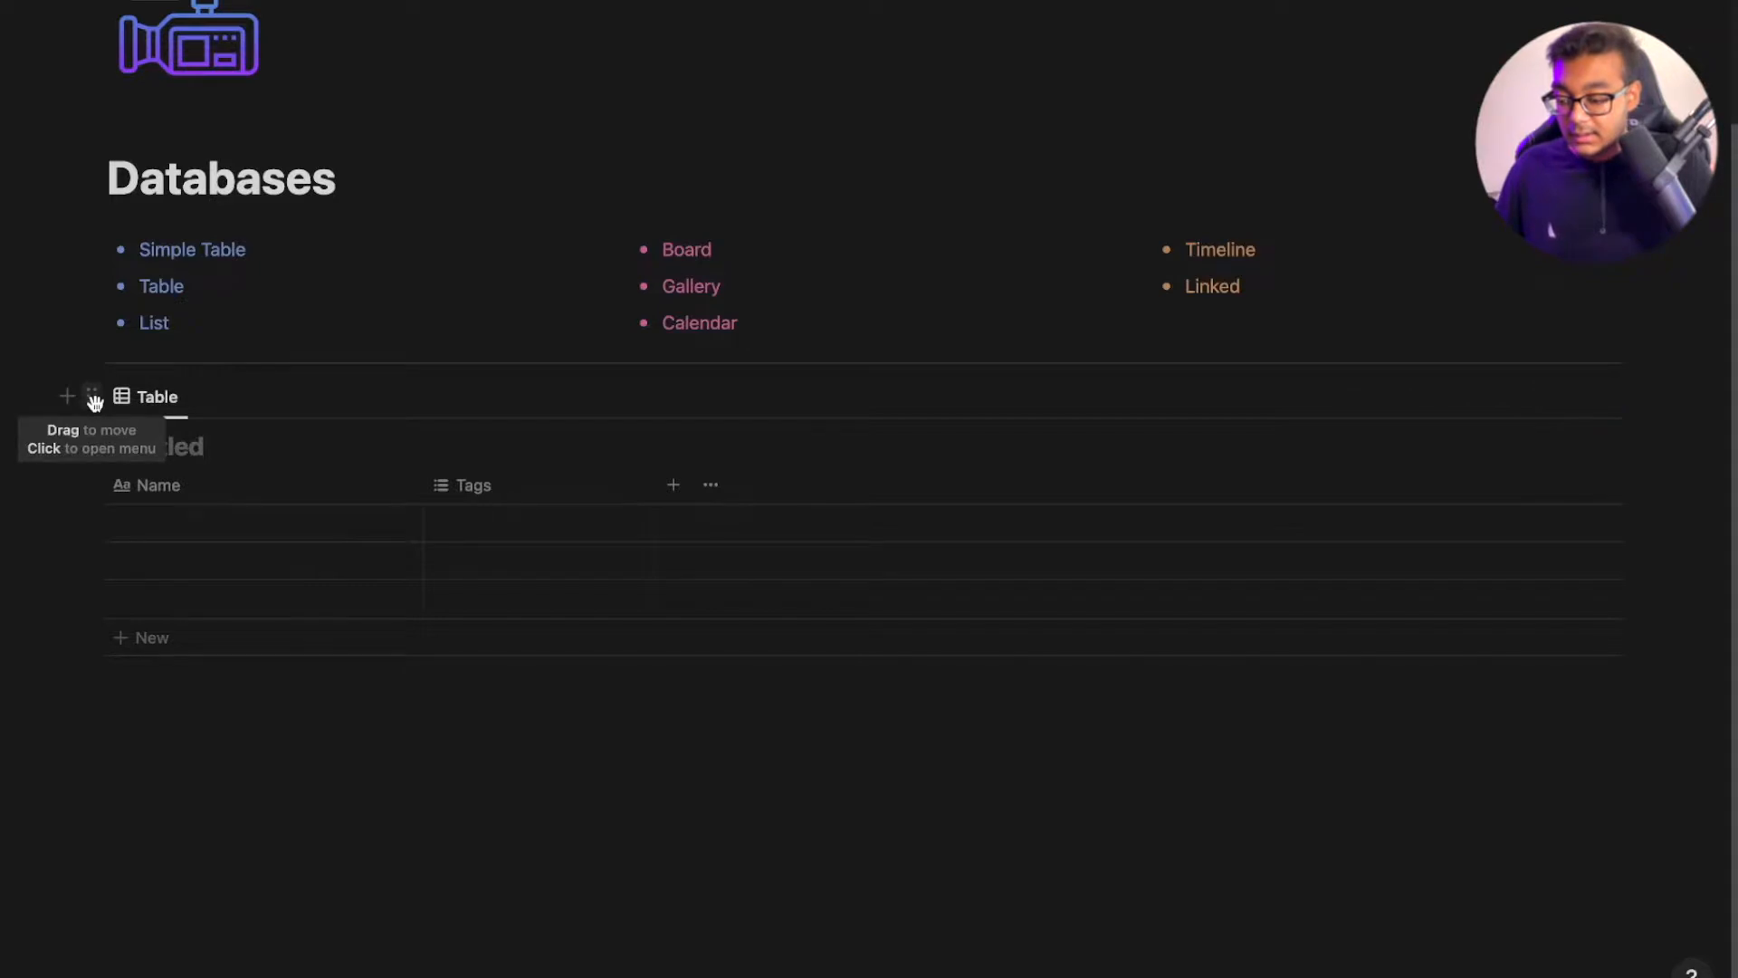
Add a Board view to the untitled table database
left_click(233, 403)
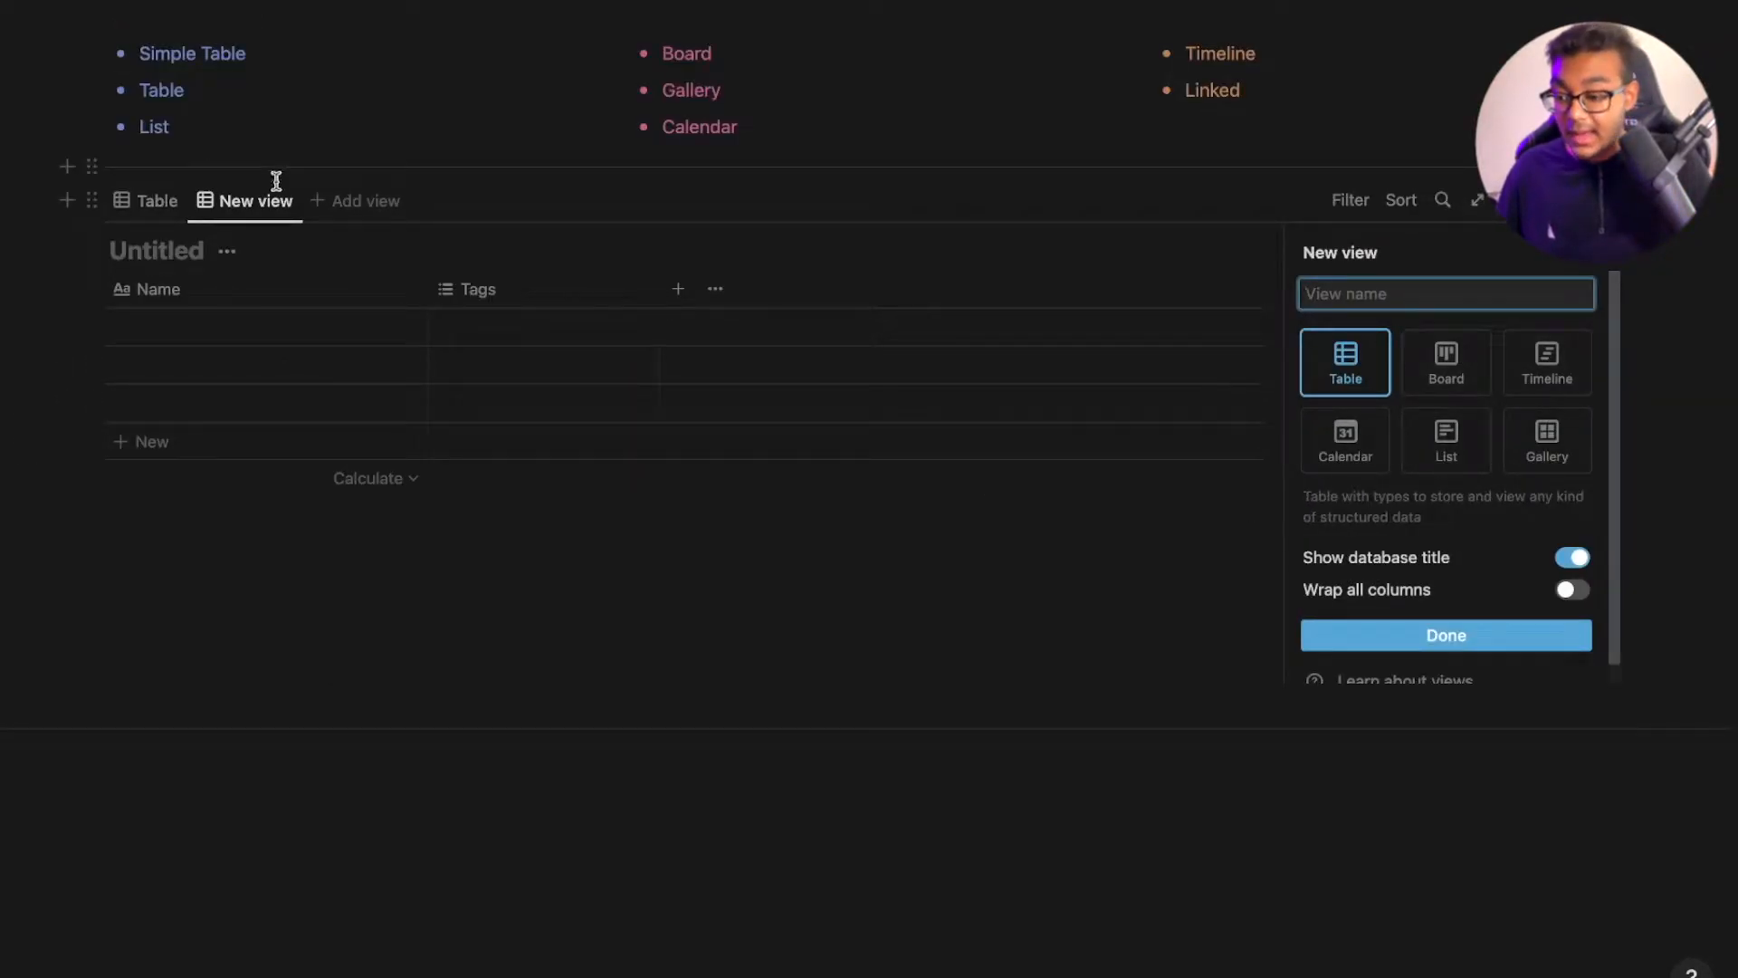
left_click(1441, 371)
scroll(1434, 543, "down", 2)
left_click(1453, 616)
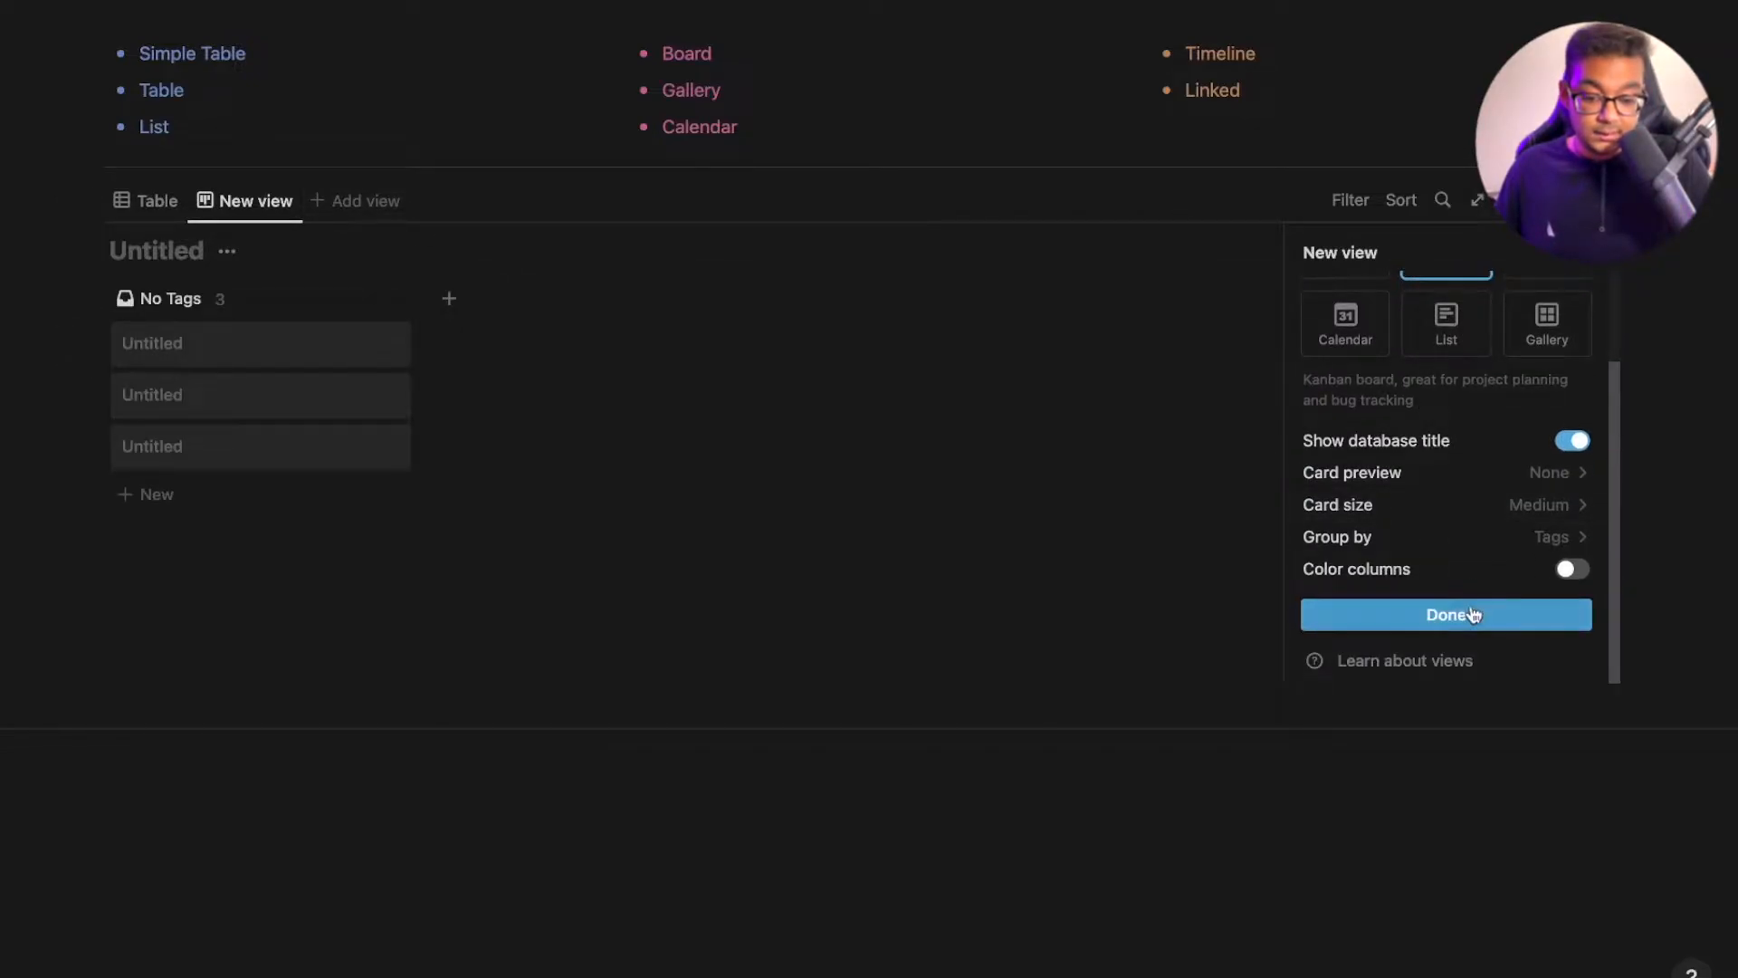
left_click(671, 503)
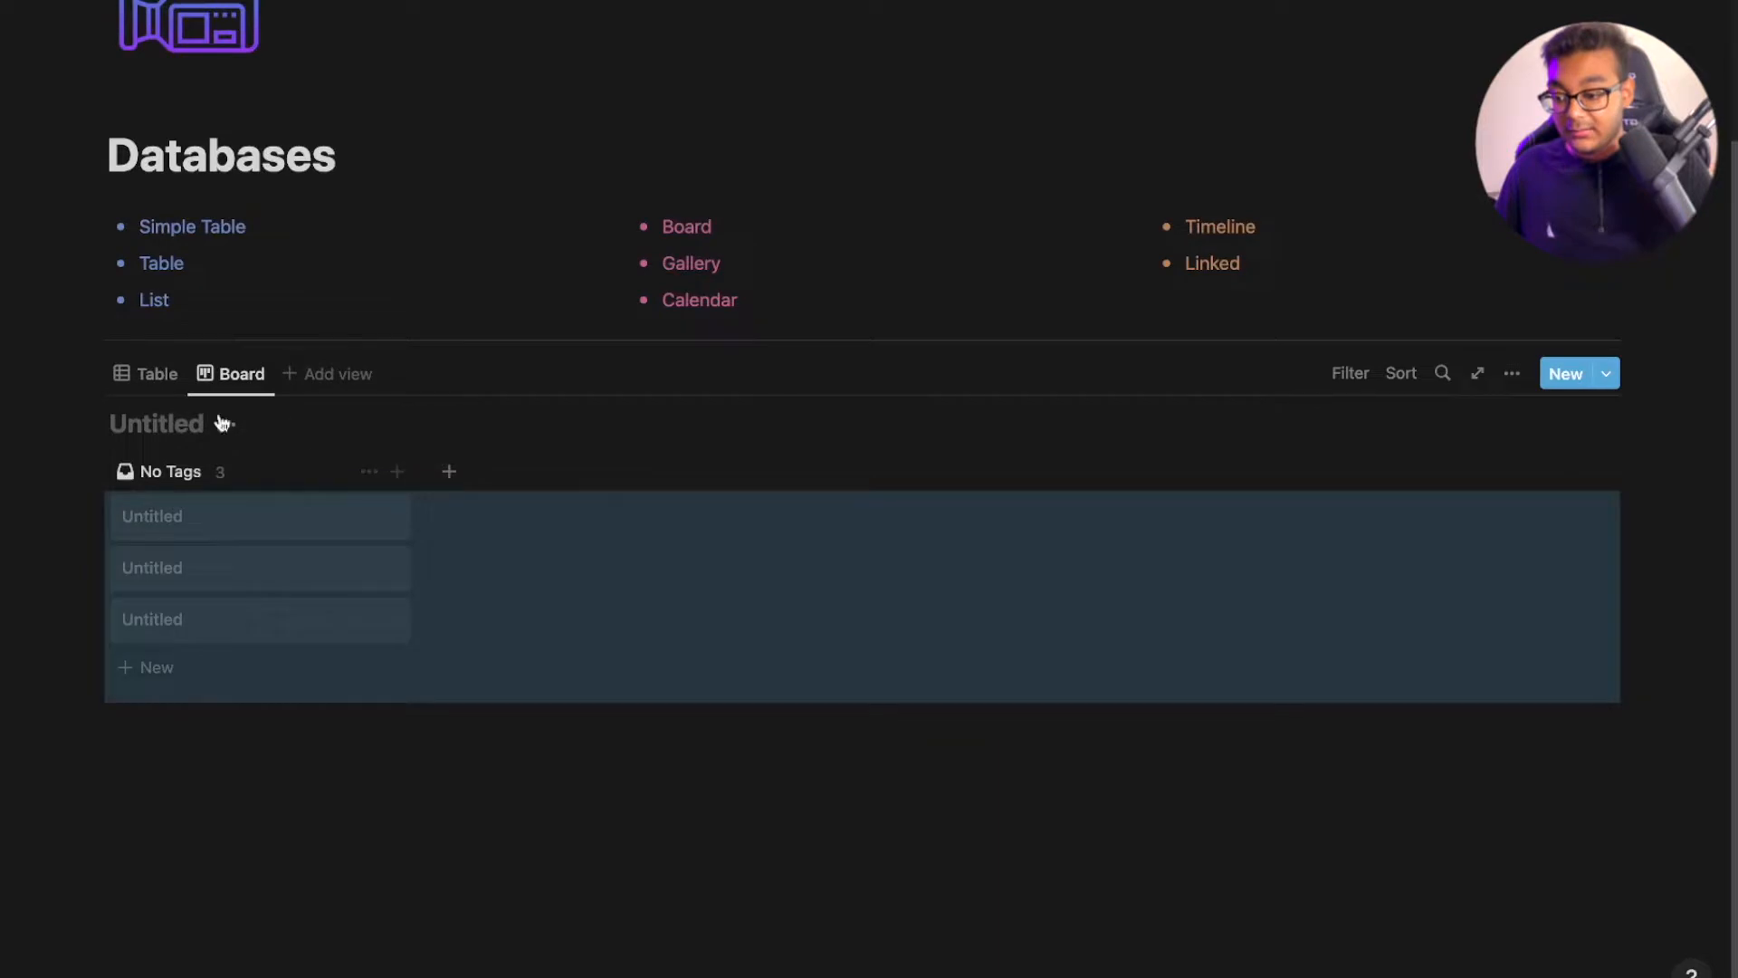
Compare the database's Table and Board views by switching between them, finishing on the Table view
left_click(152, 370)
left_click(215, 399)
left_click(148, 374)
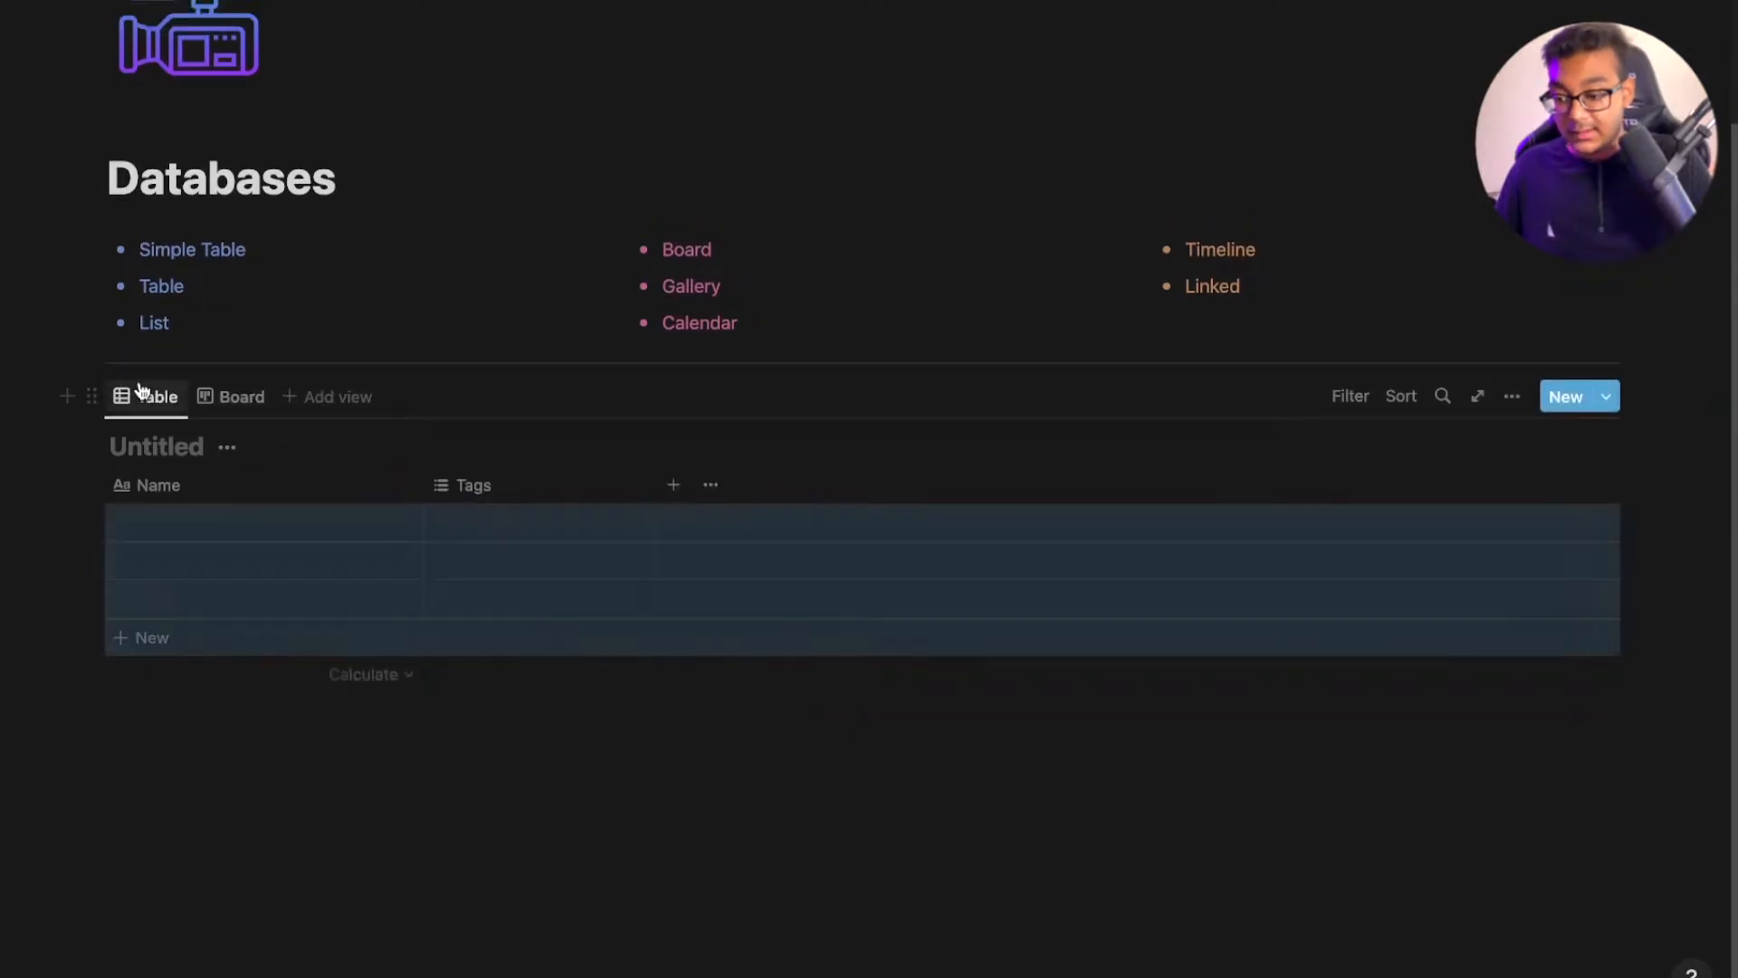
Delete the Board view from the database and clear the row selection
right_click(237, 403)
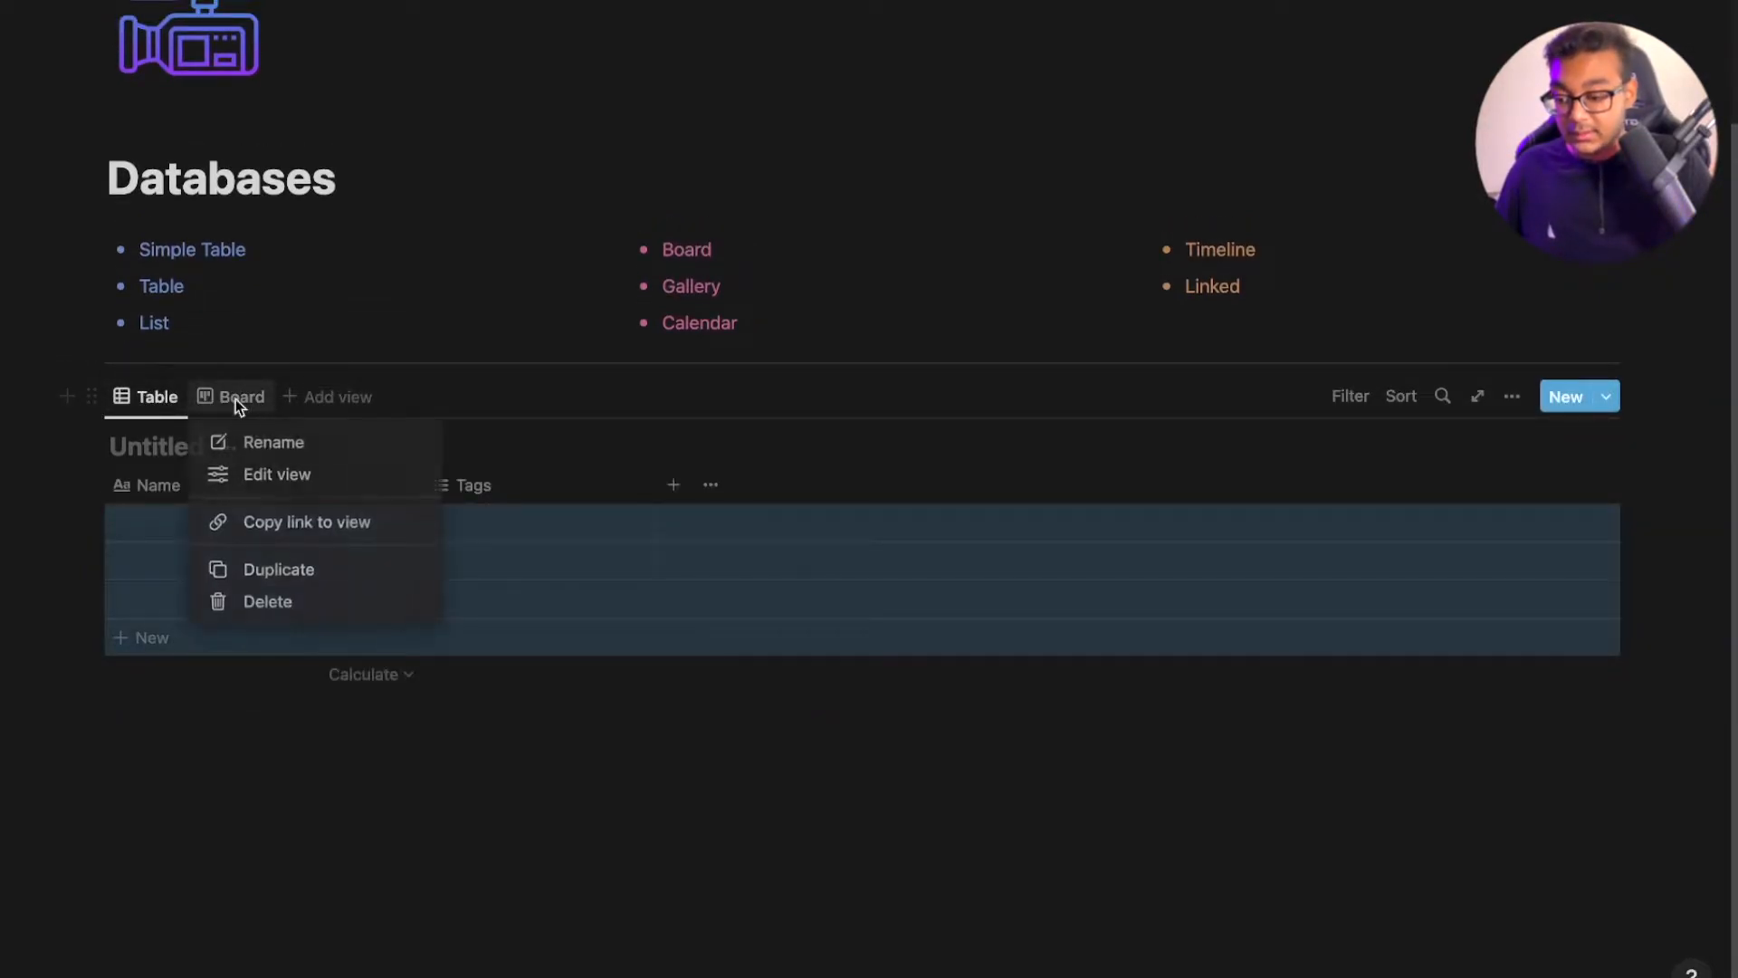
left_click(266, 599)
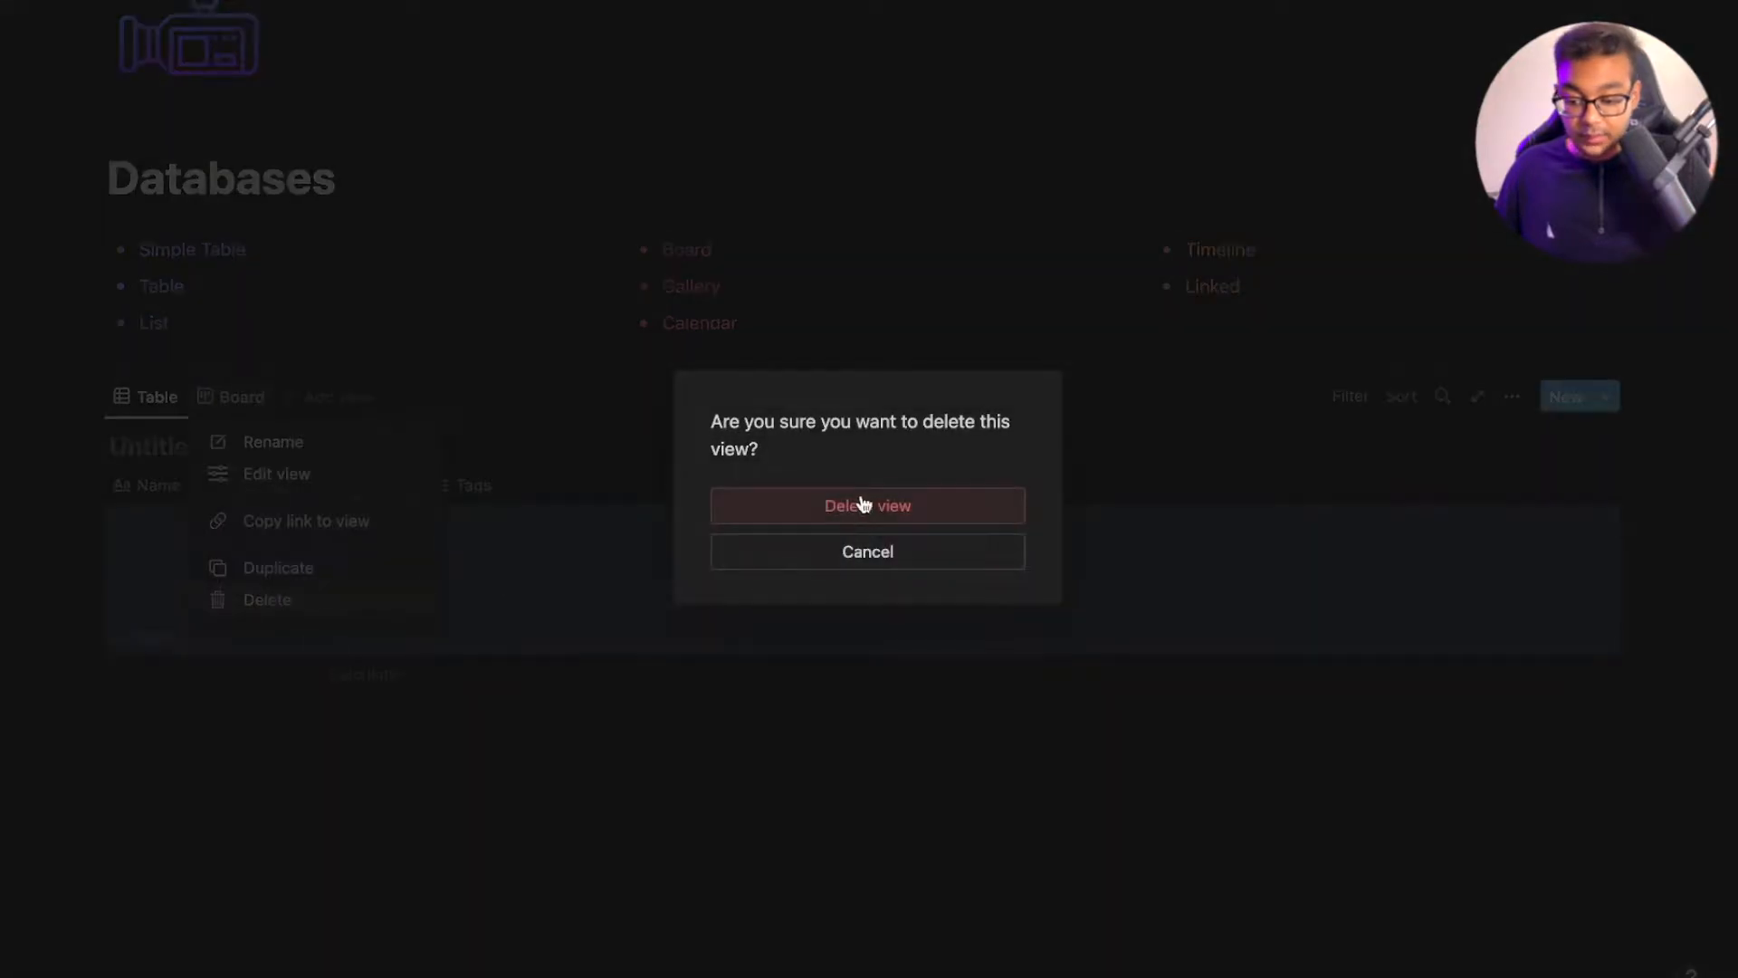
left_click(860, 504)
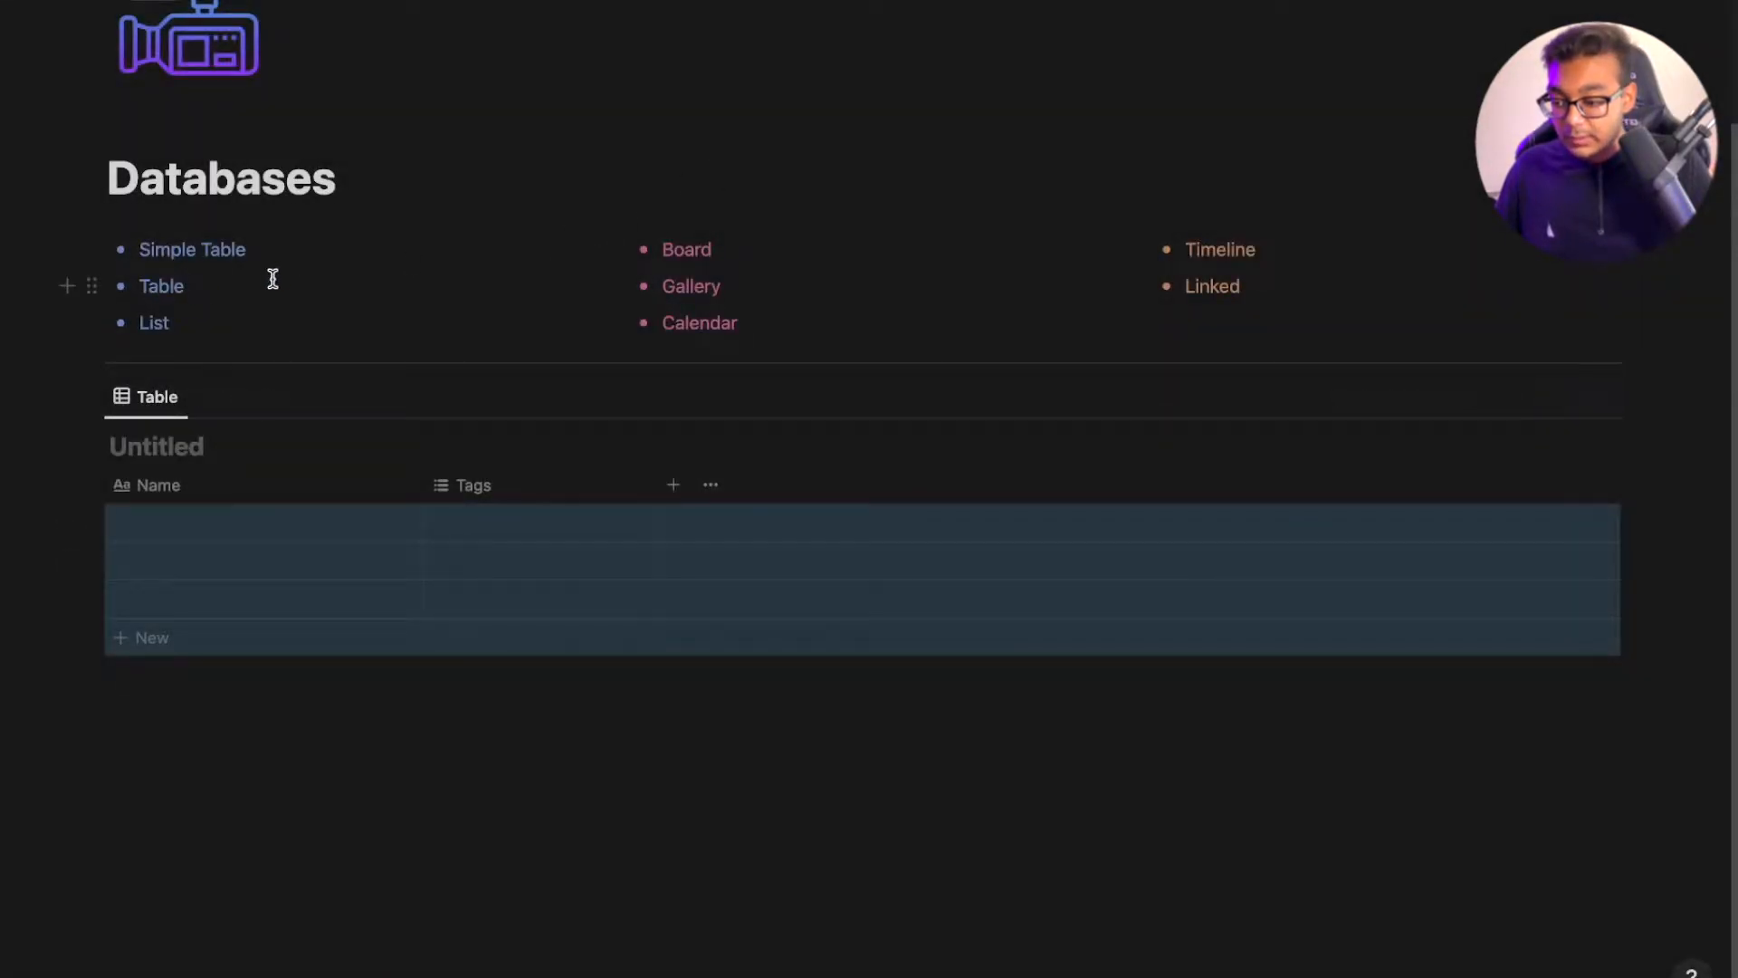
left_click(314, 289)
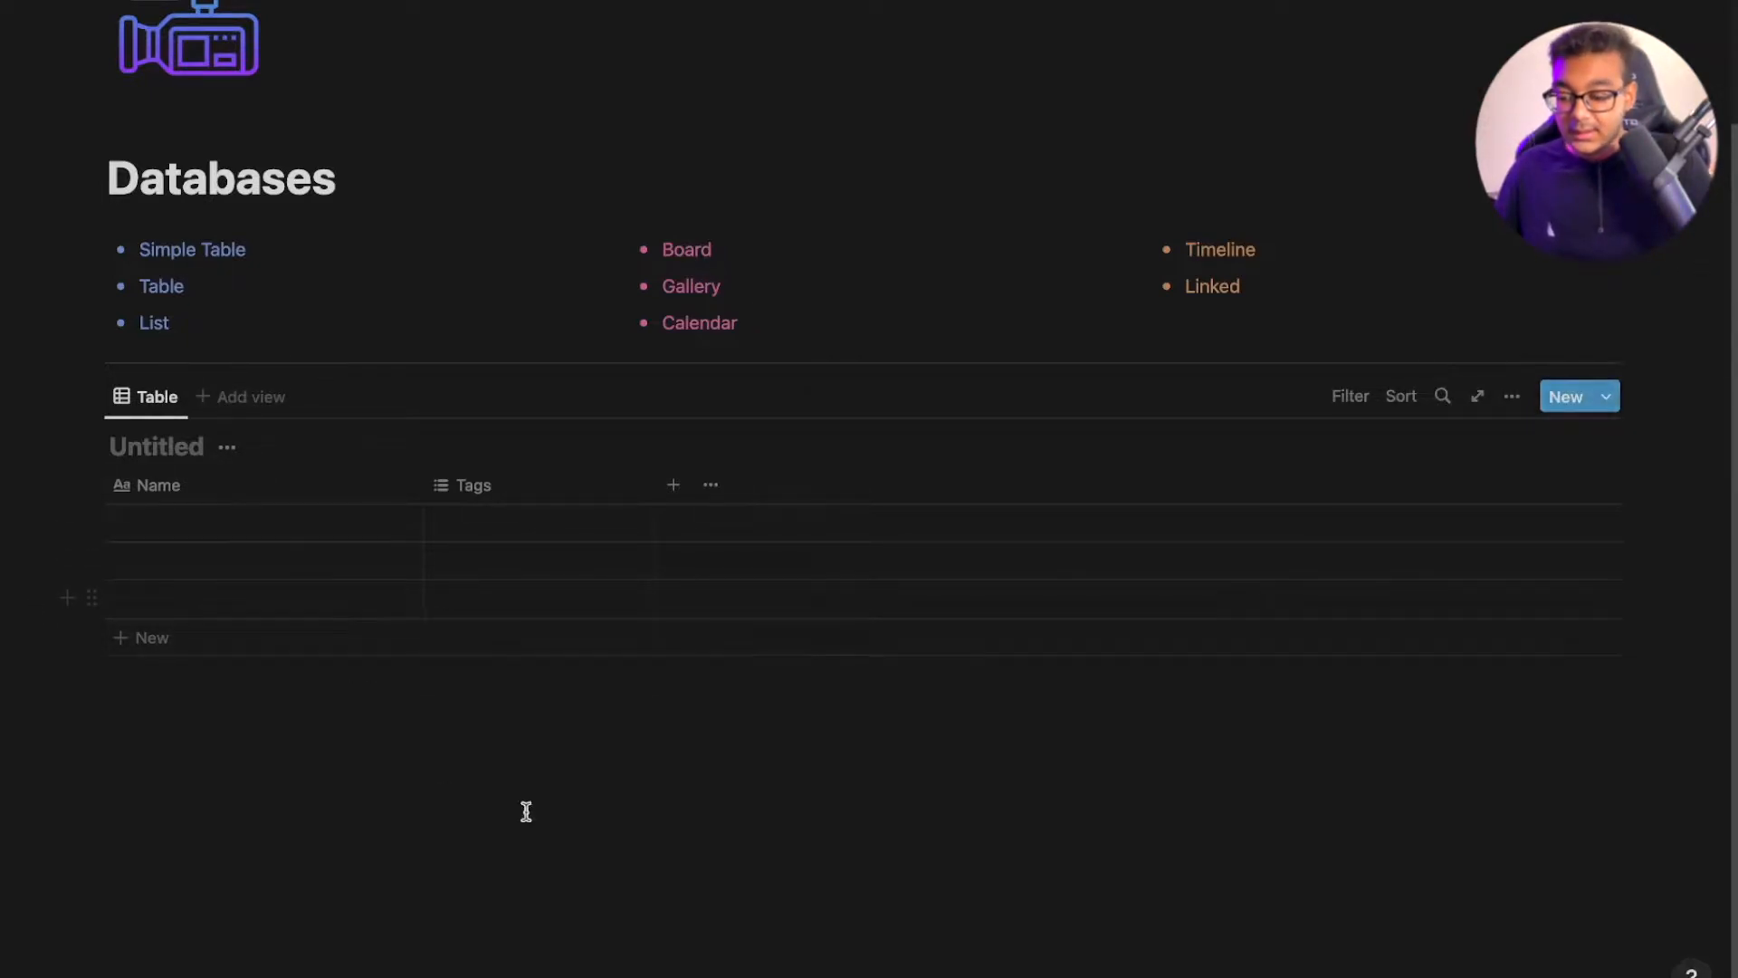
Open the Tags property for editing and review the available property types without changing the type
left_click(537, 493)
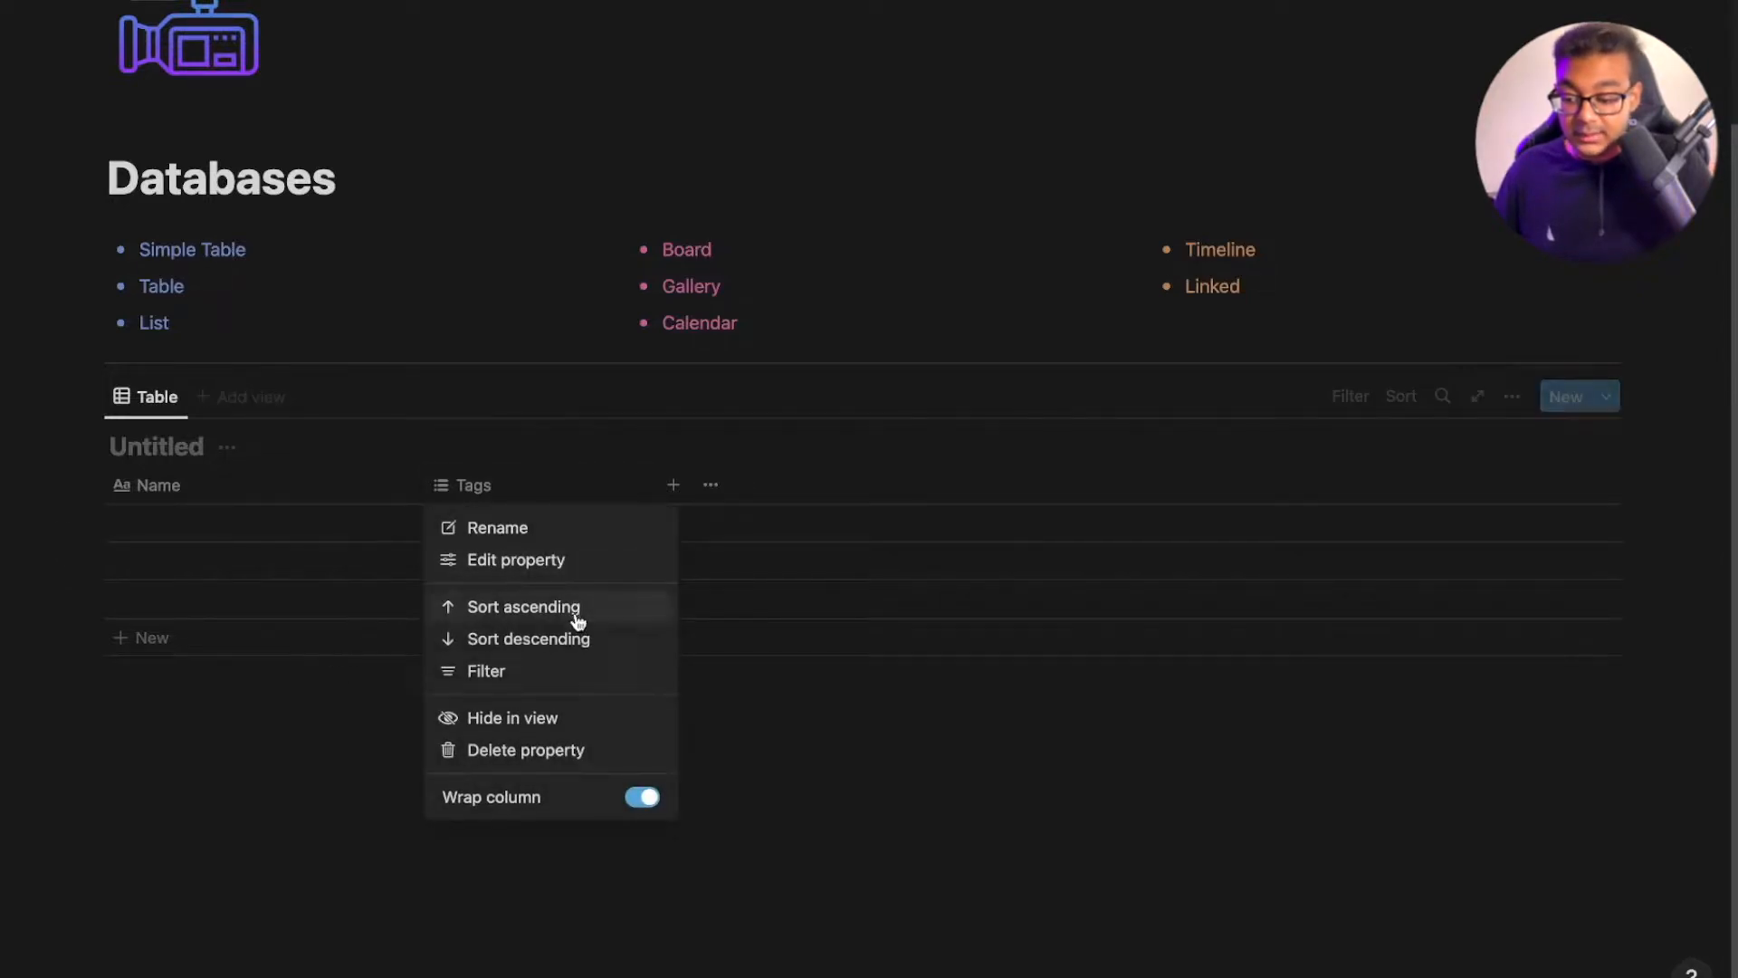
left_click(531, 561)
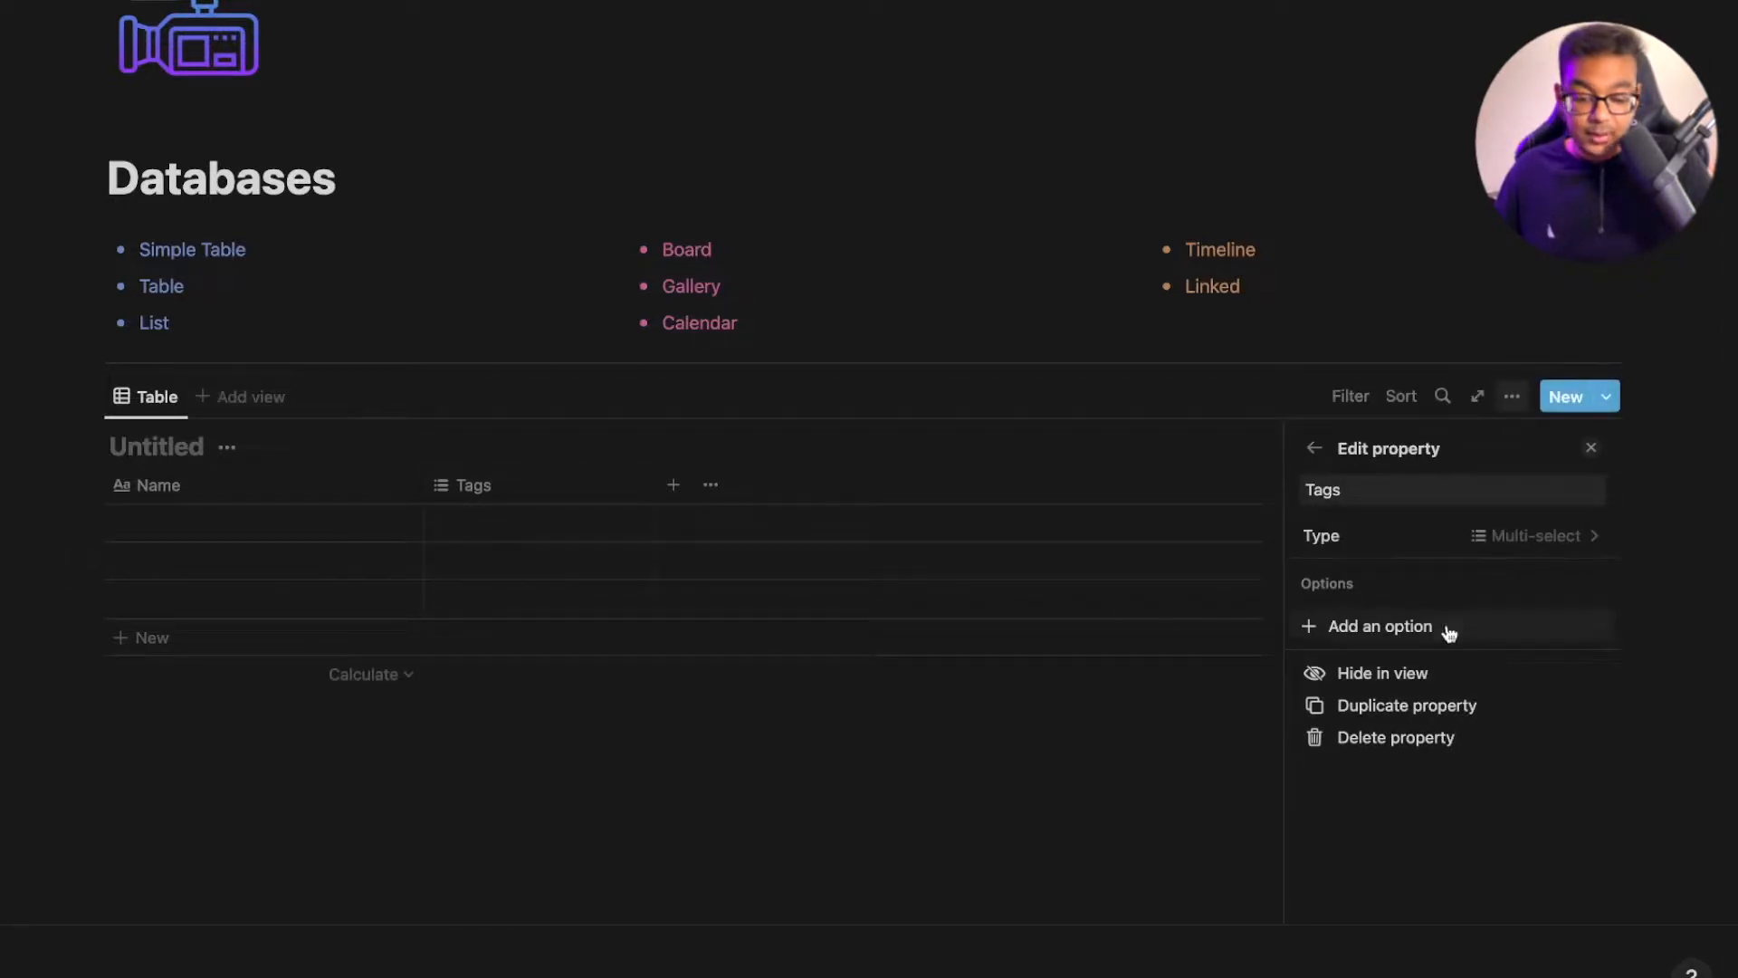
left_click(1509, 543)
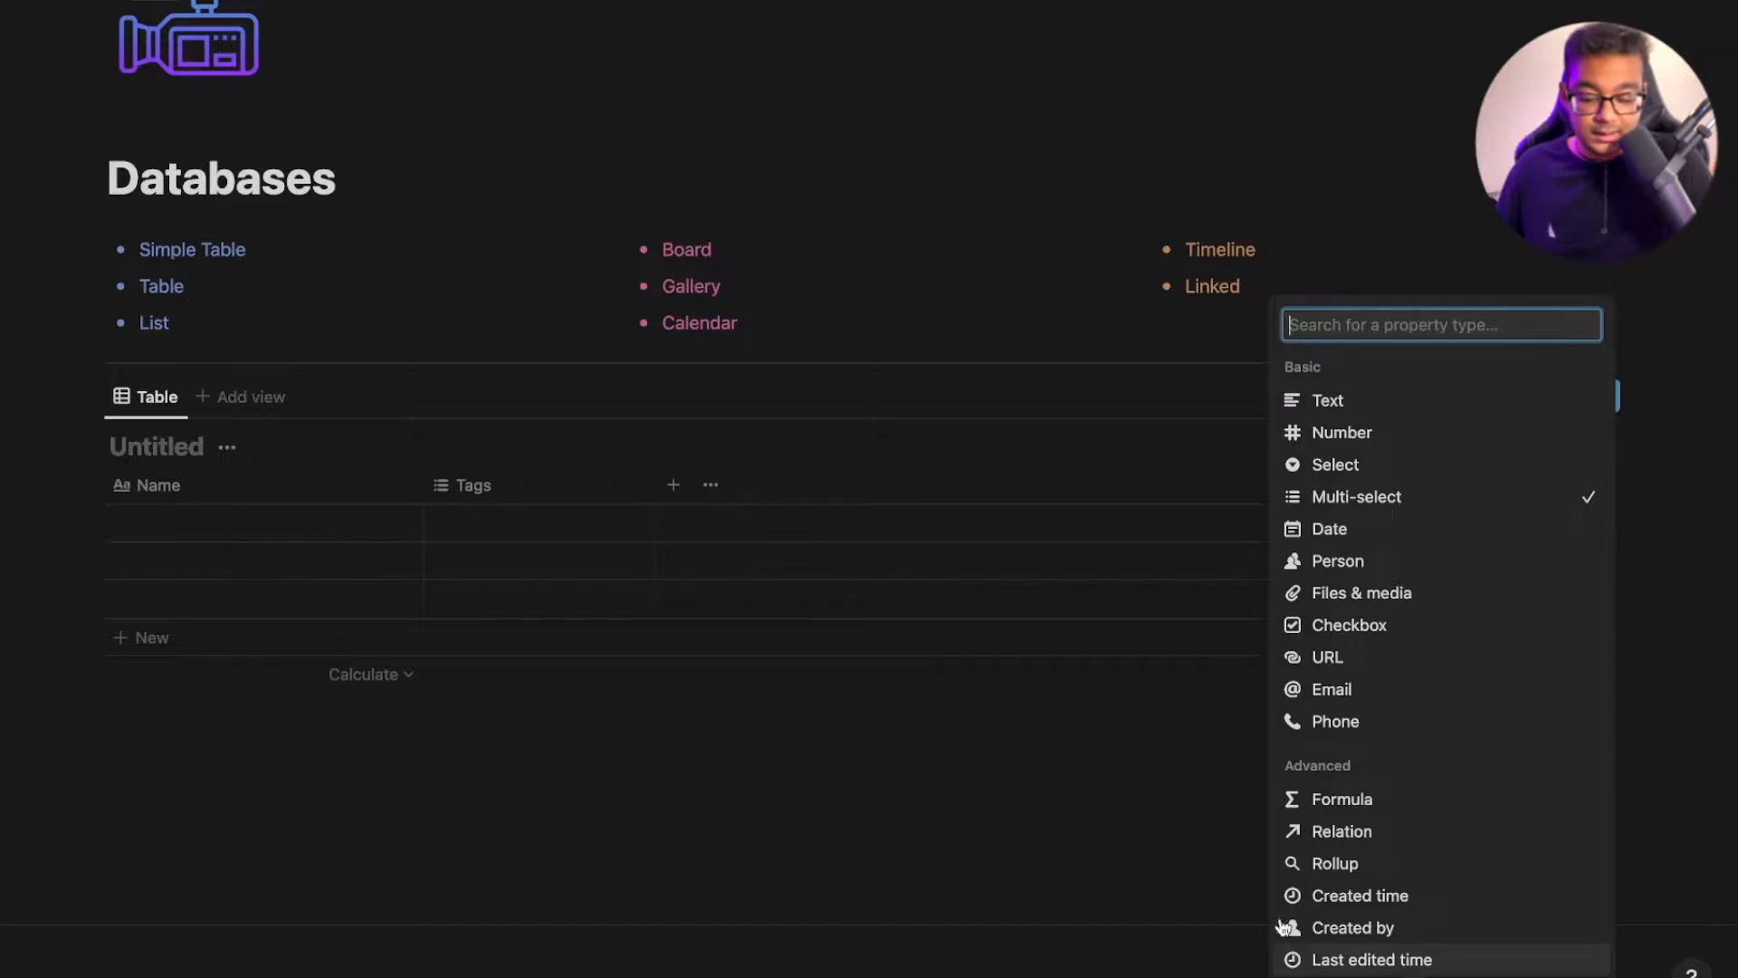
left_click(567, 591)
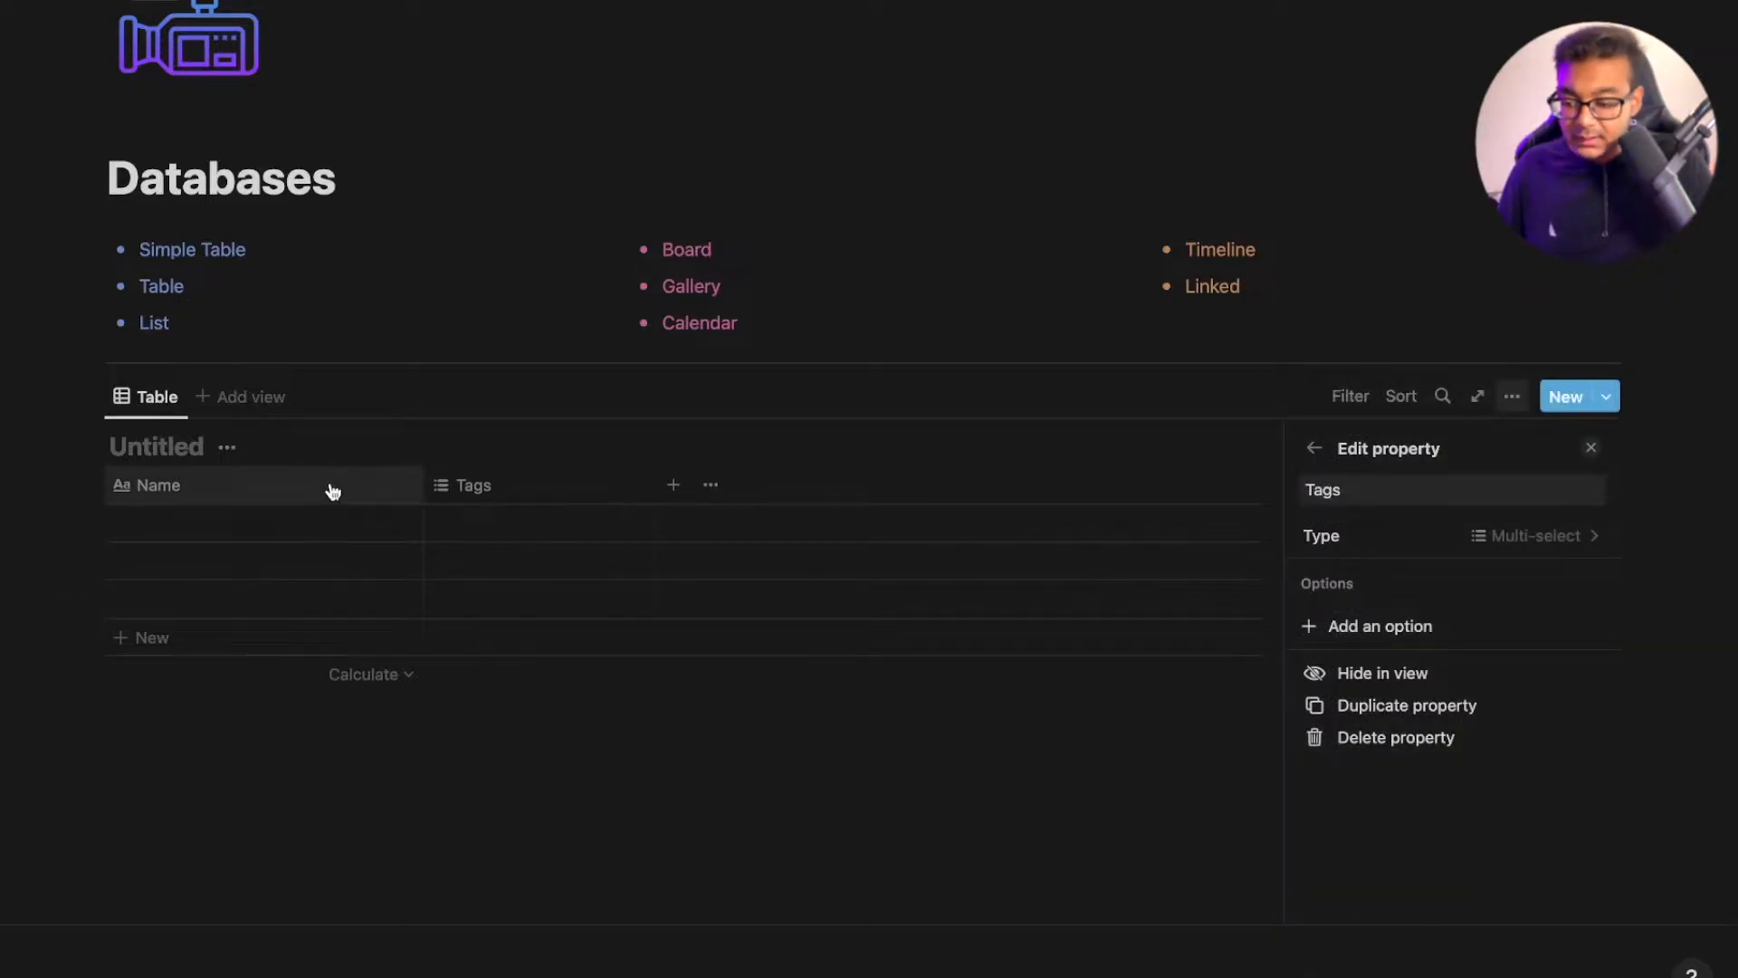
Close the property editor and name the three empty rows One, Two and Three
left_click(590, 807)
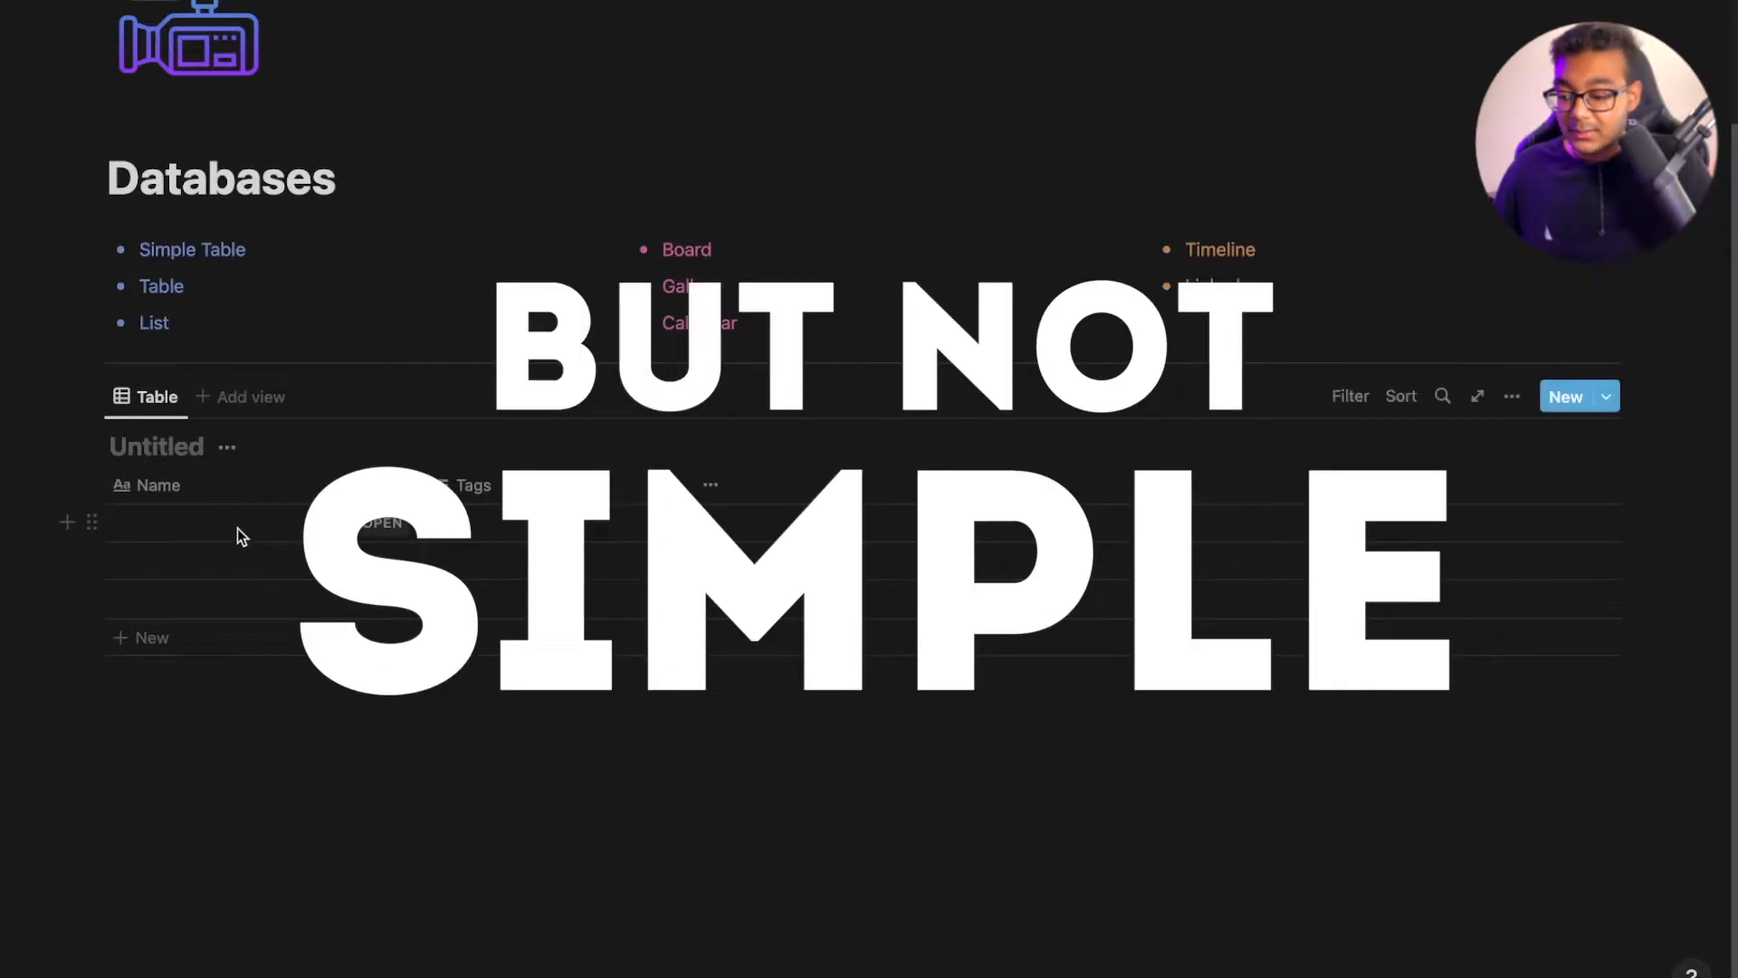
left_click(238, 529)
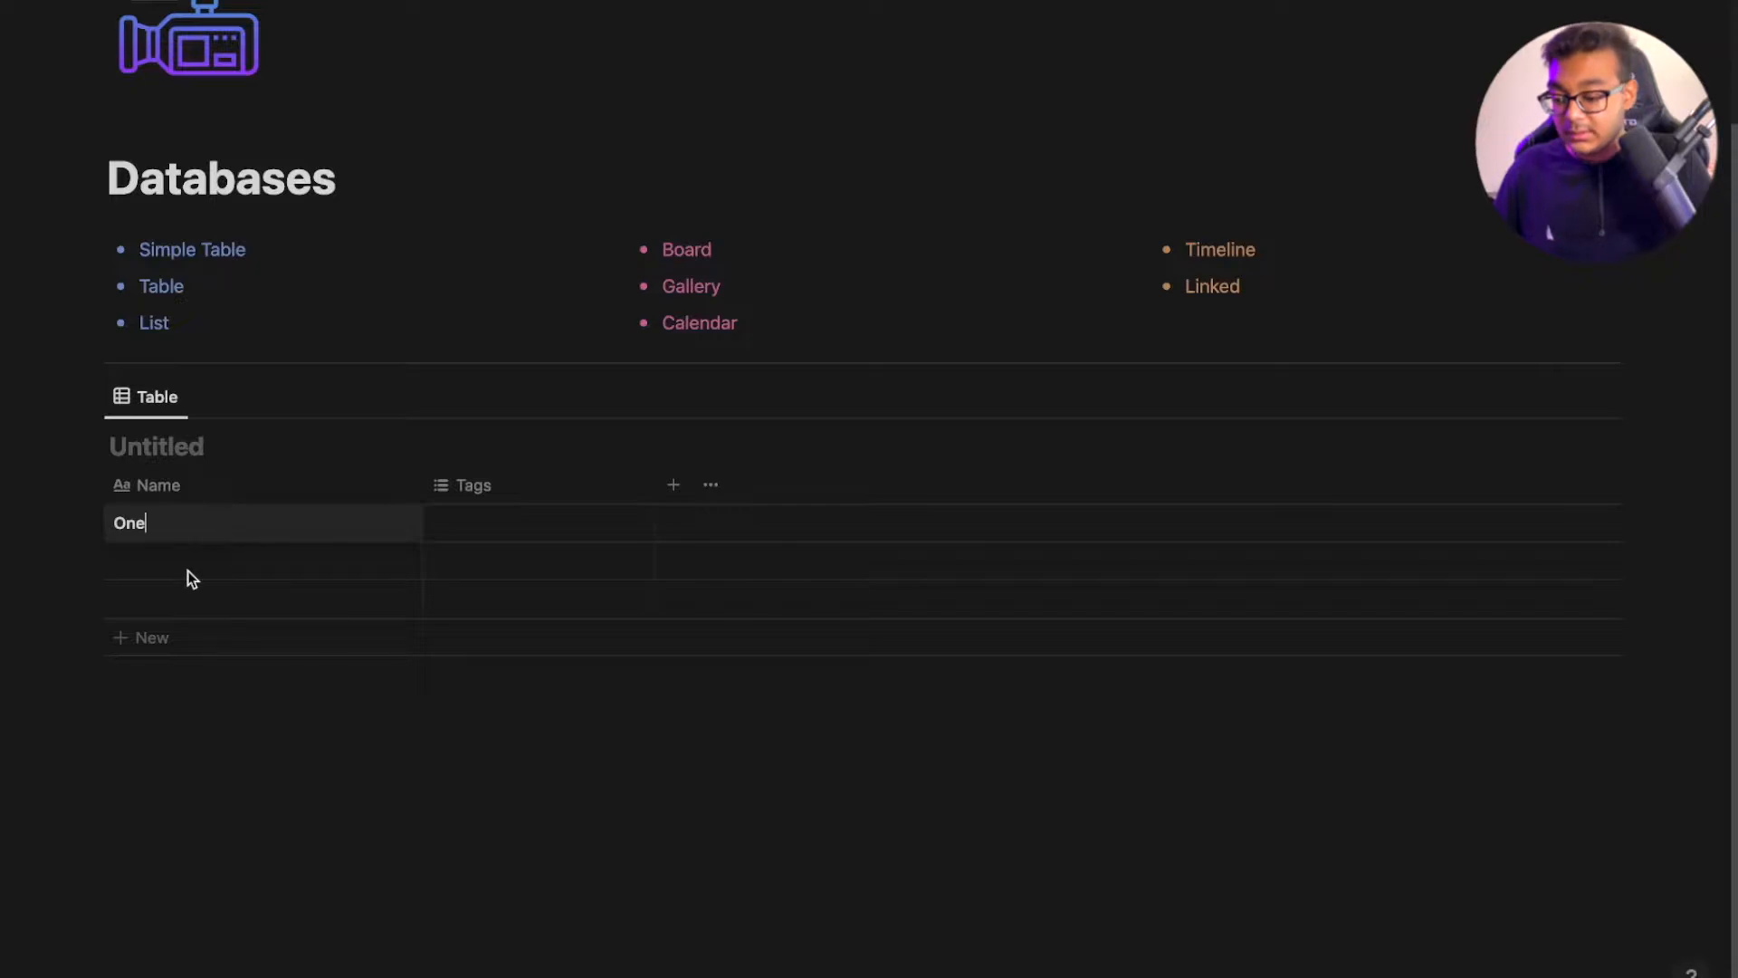
key("Tab")
left_click(203, 557)
key("Return")
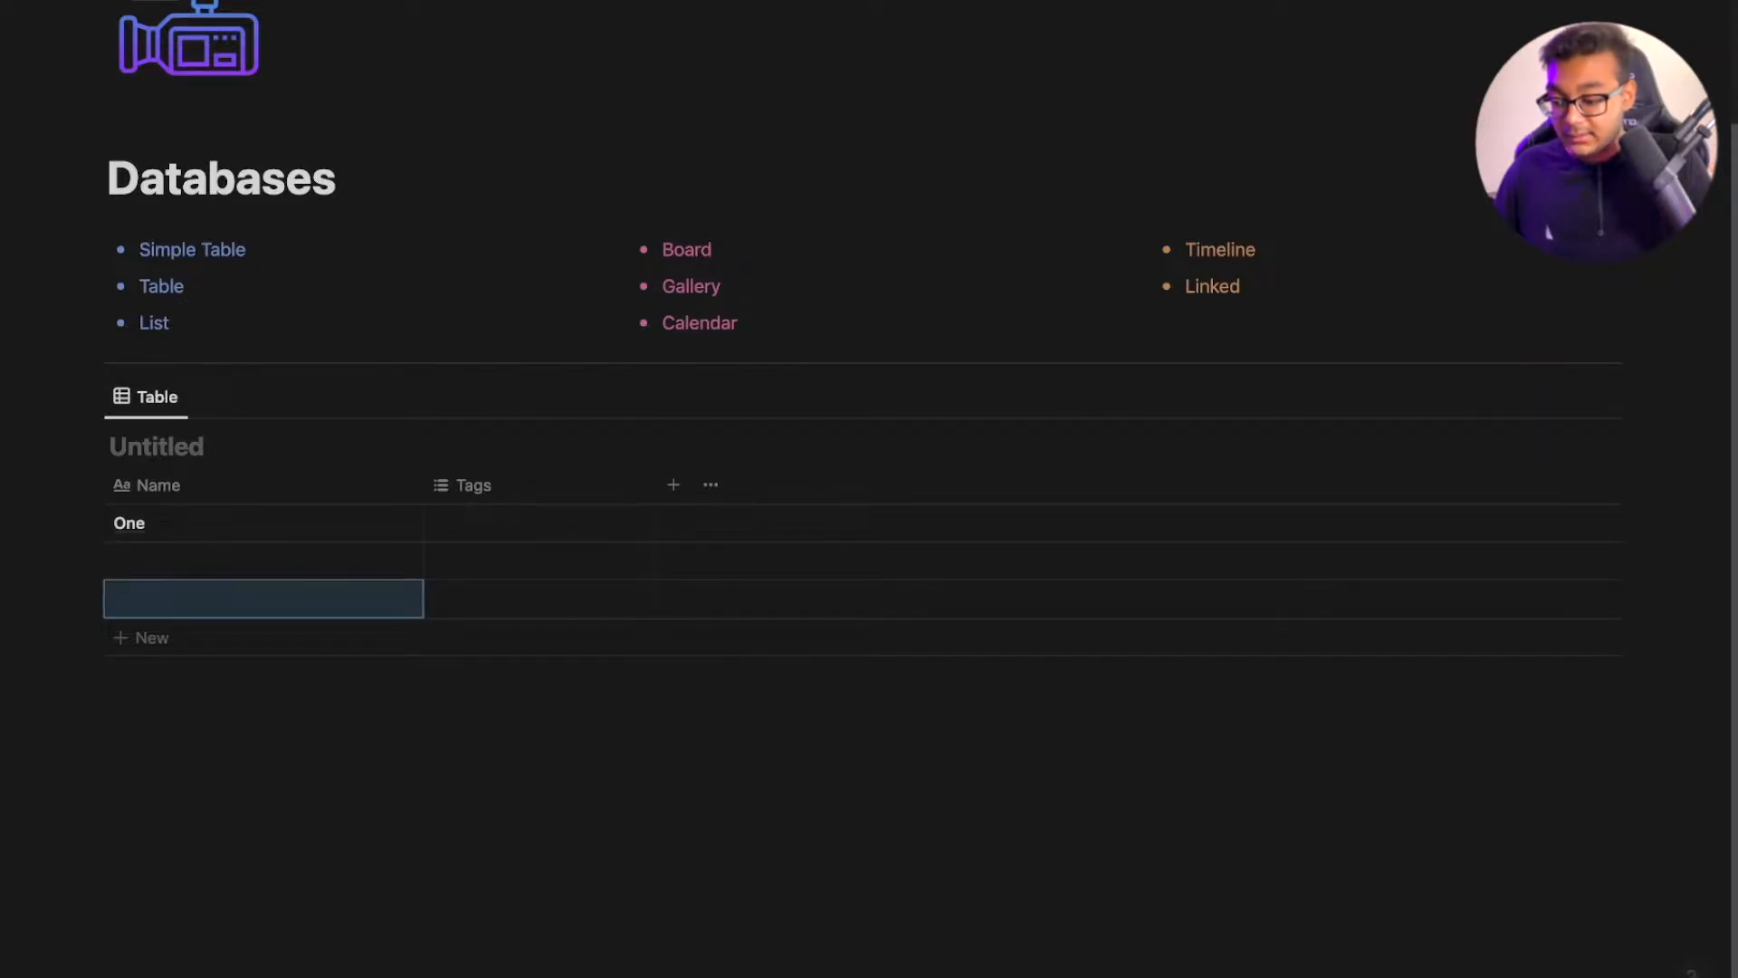
left_click(188, 557)
type("Two")
key("Return")
type("Th")
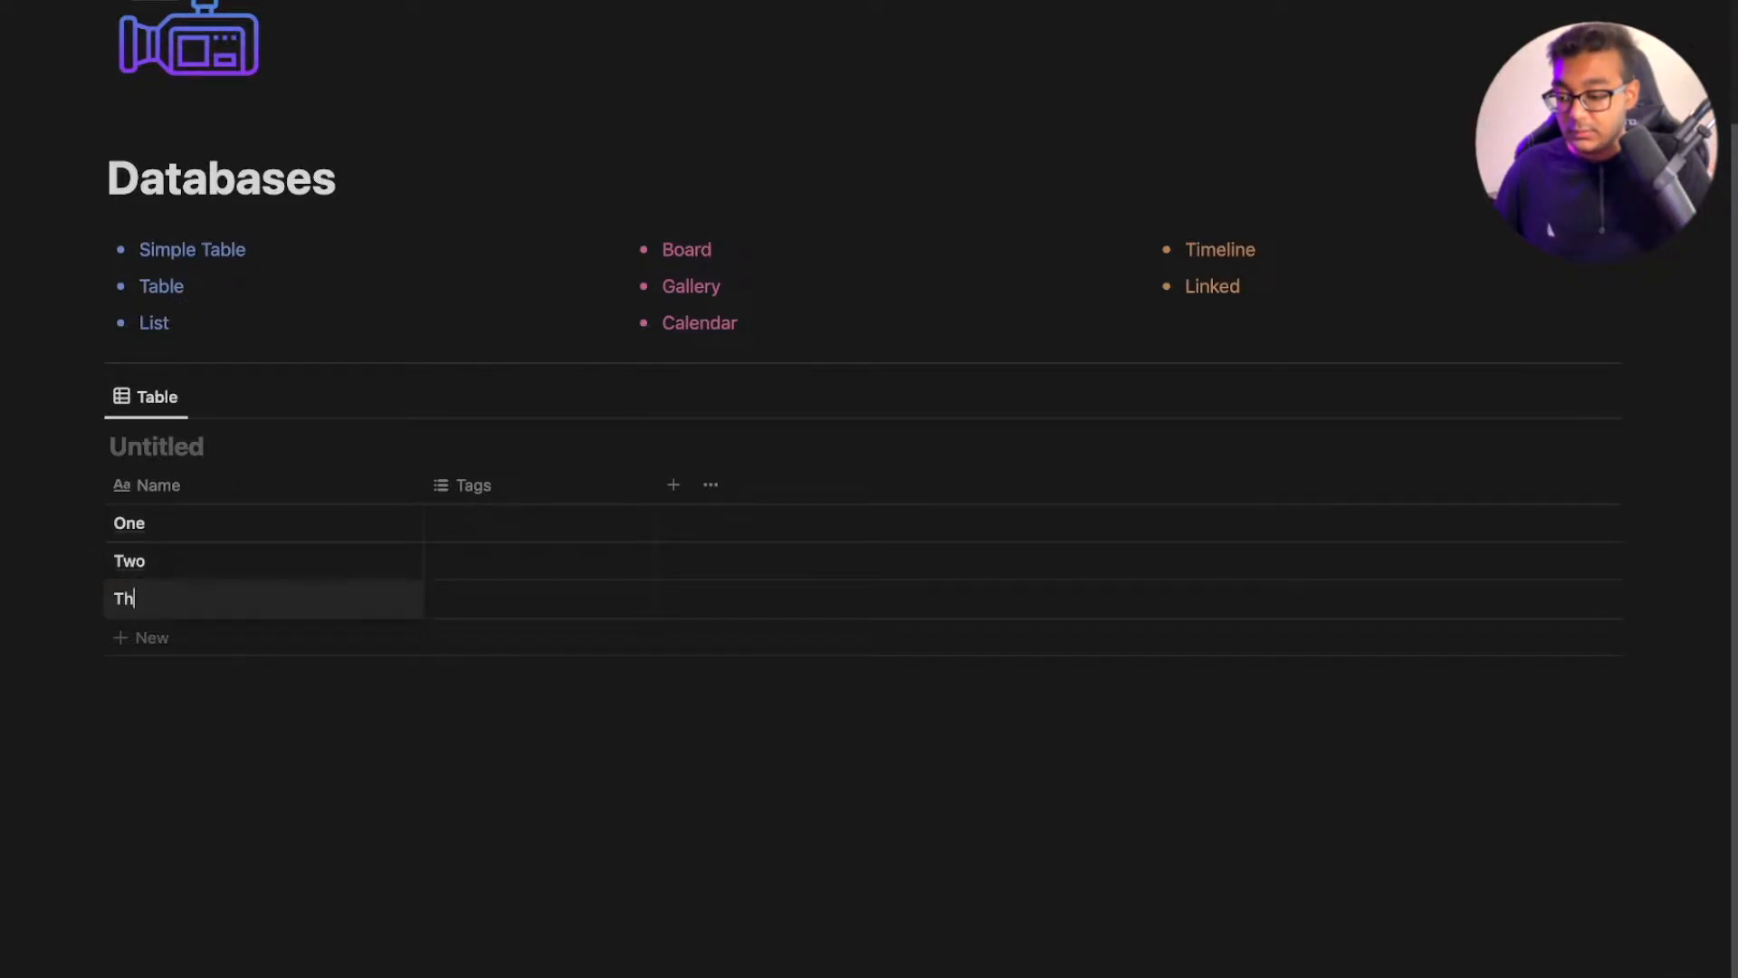
type("ree")
key("Escape")
Create the tags one, Two and Three in the Tags property of row One
left_click(489, 516)
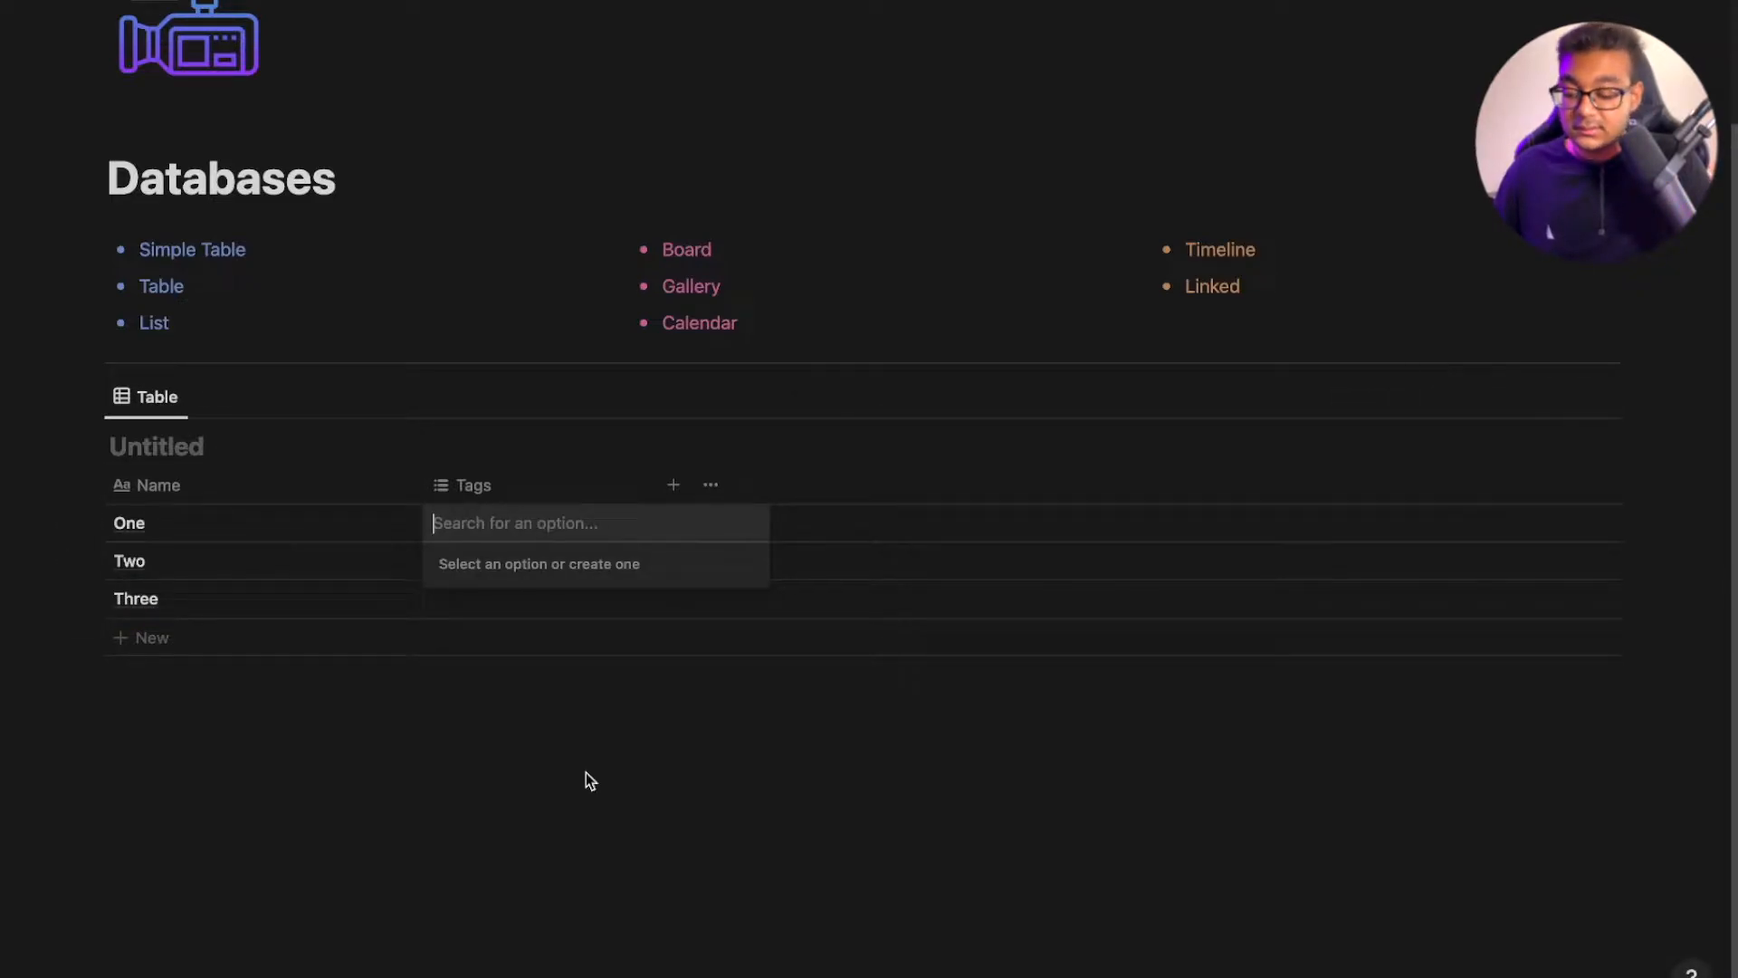
type("one")
key("Return")
type("Two")
key("Return")
type("Three")
key("Return")
key("Escape")
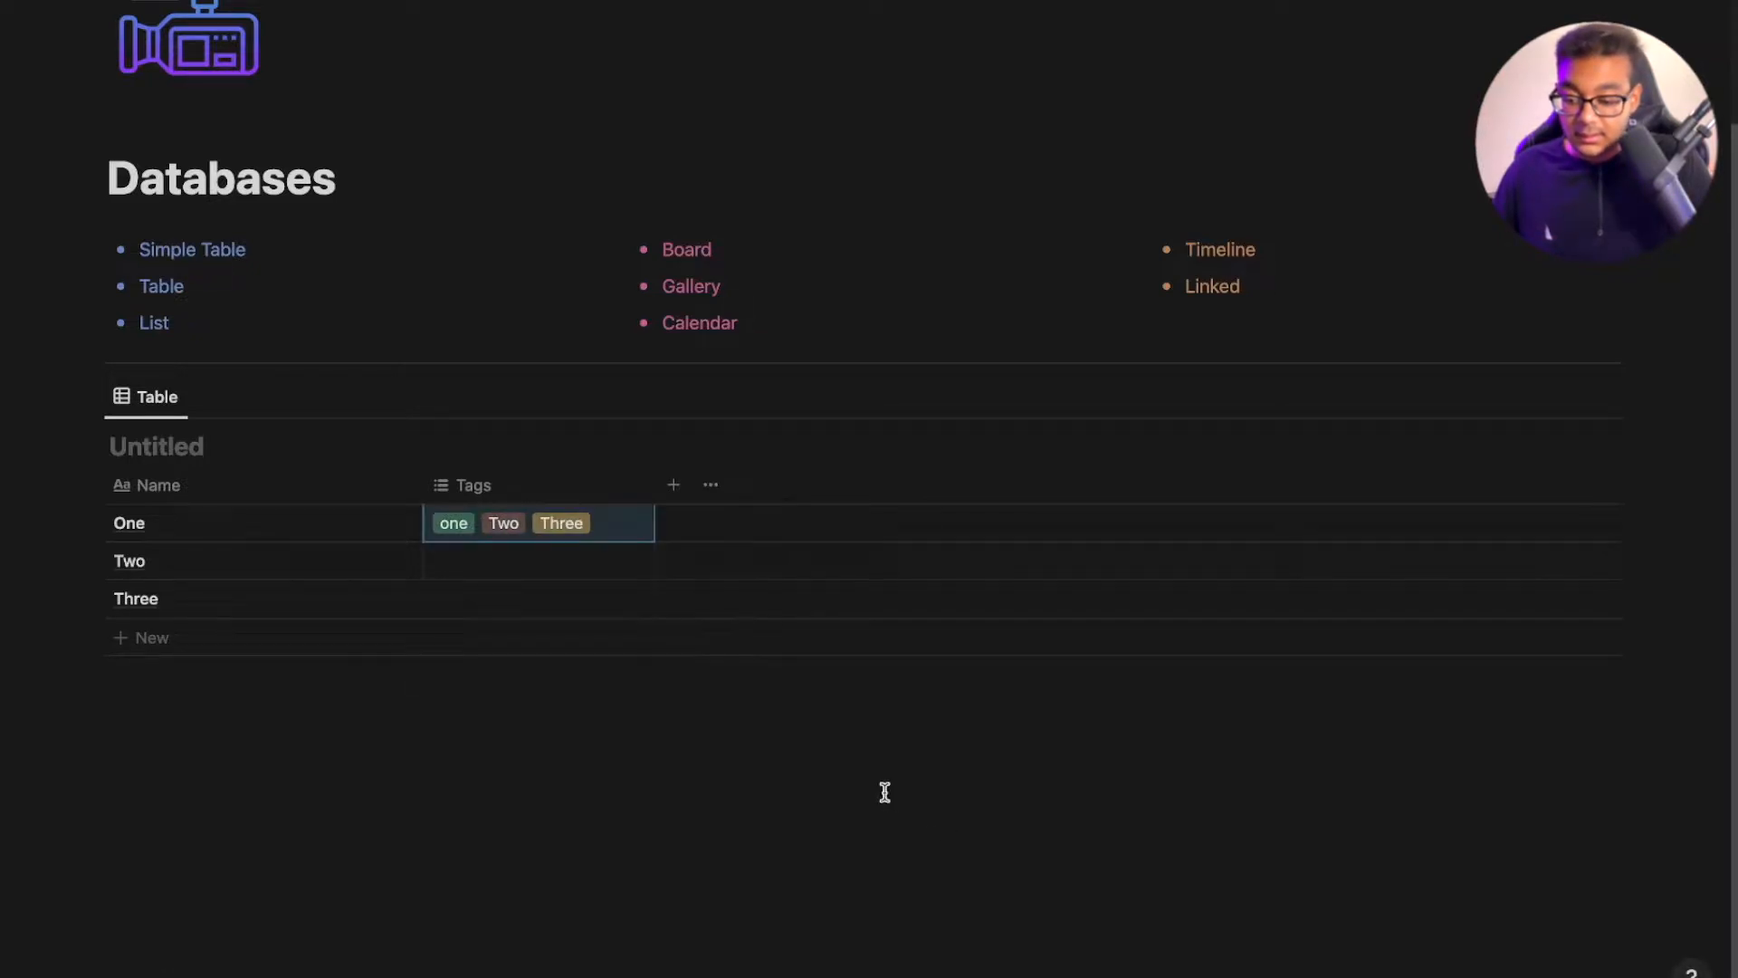
Add a new property to the table, set its type to Select and check its option list in row One
left_click(674, 484)
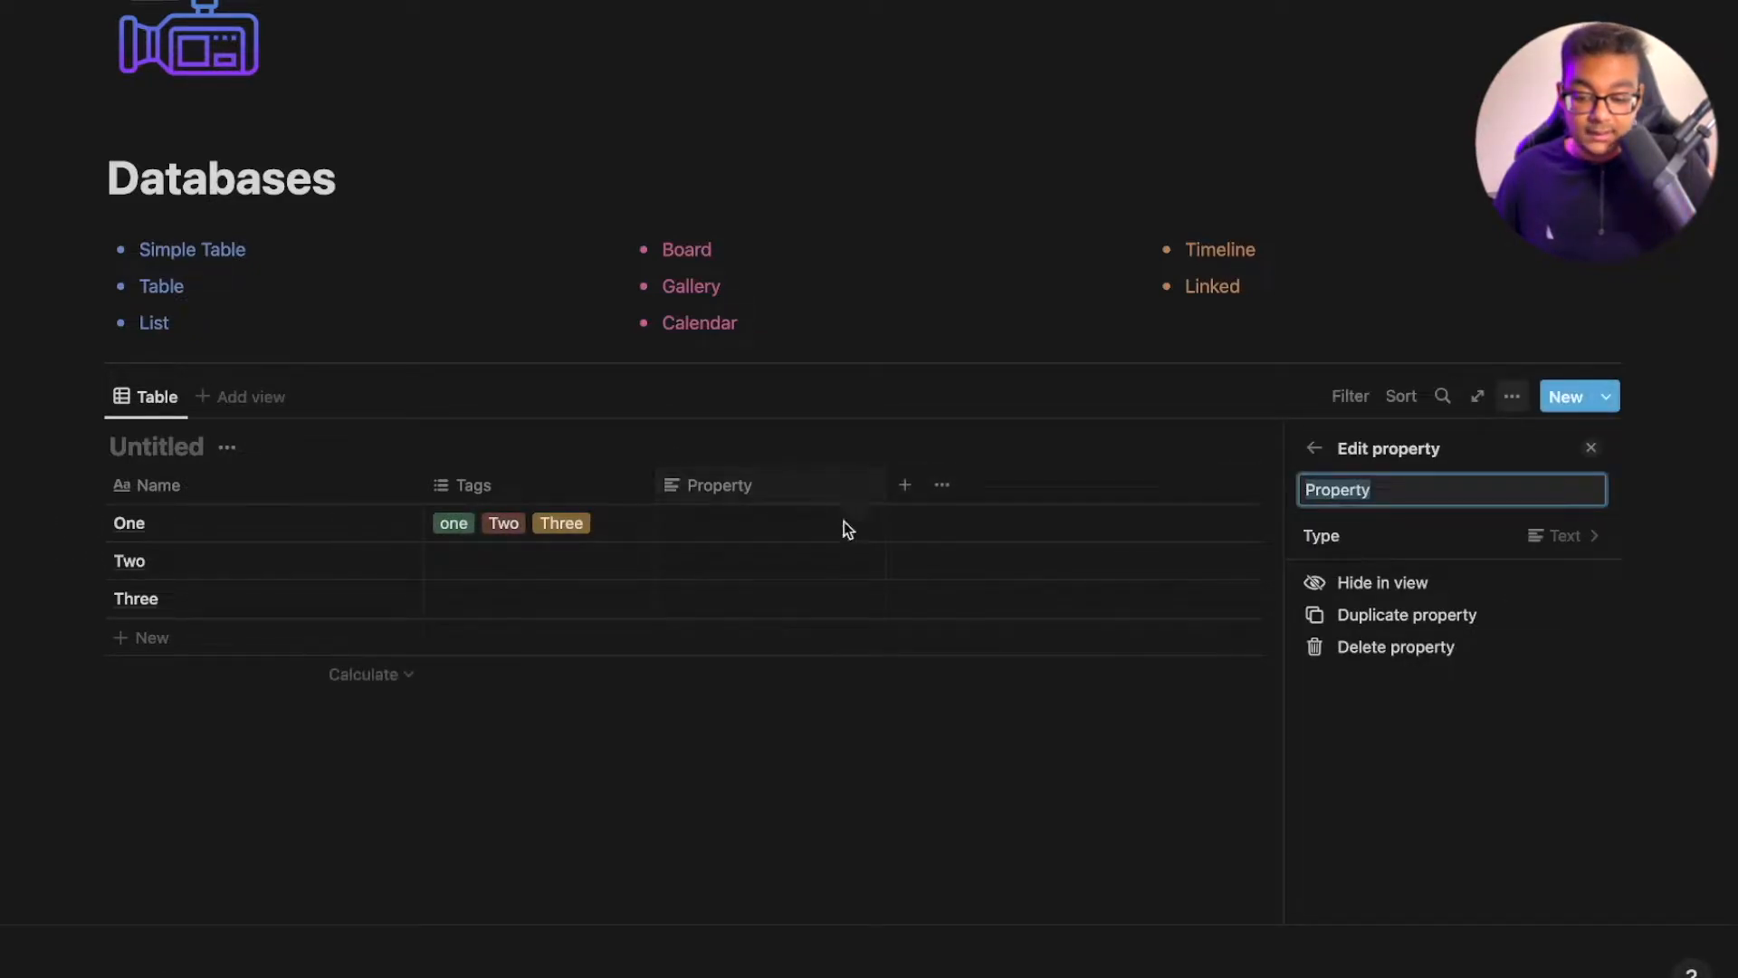
left_click(1455, 540)
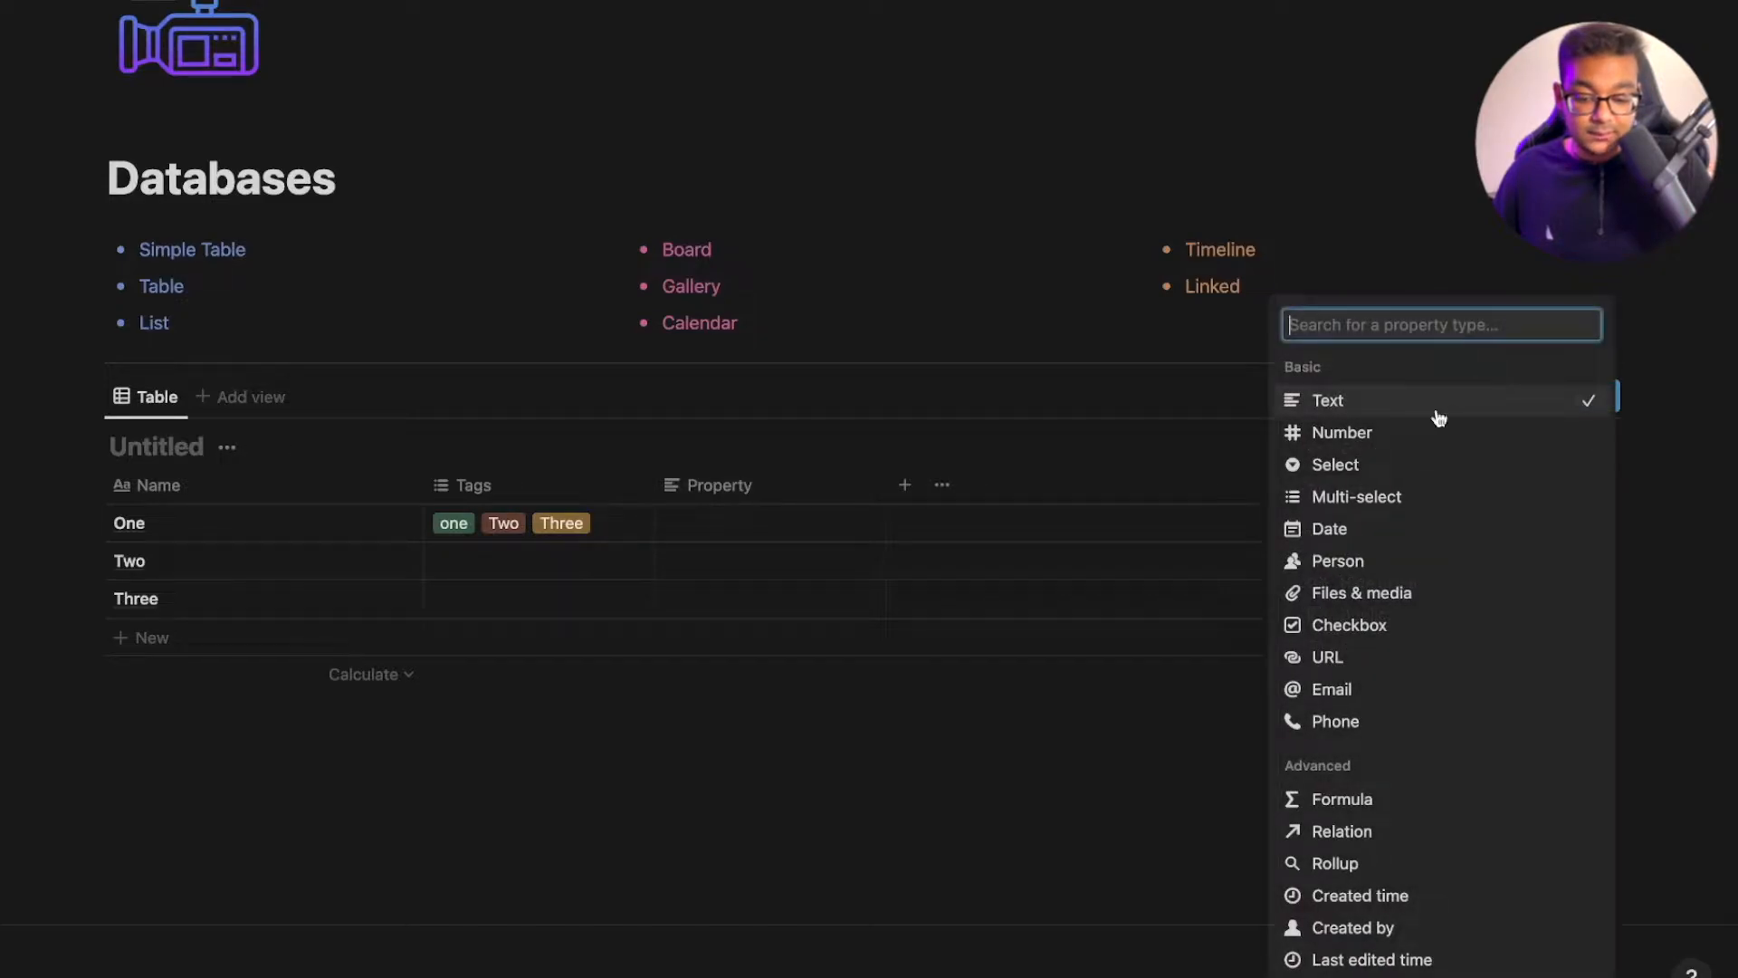
left_click(1389, 466)
left_click(820, 819)
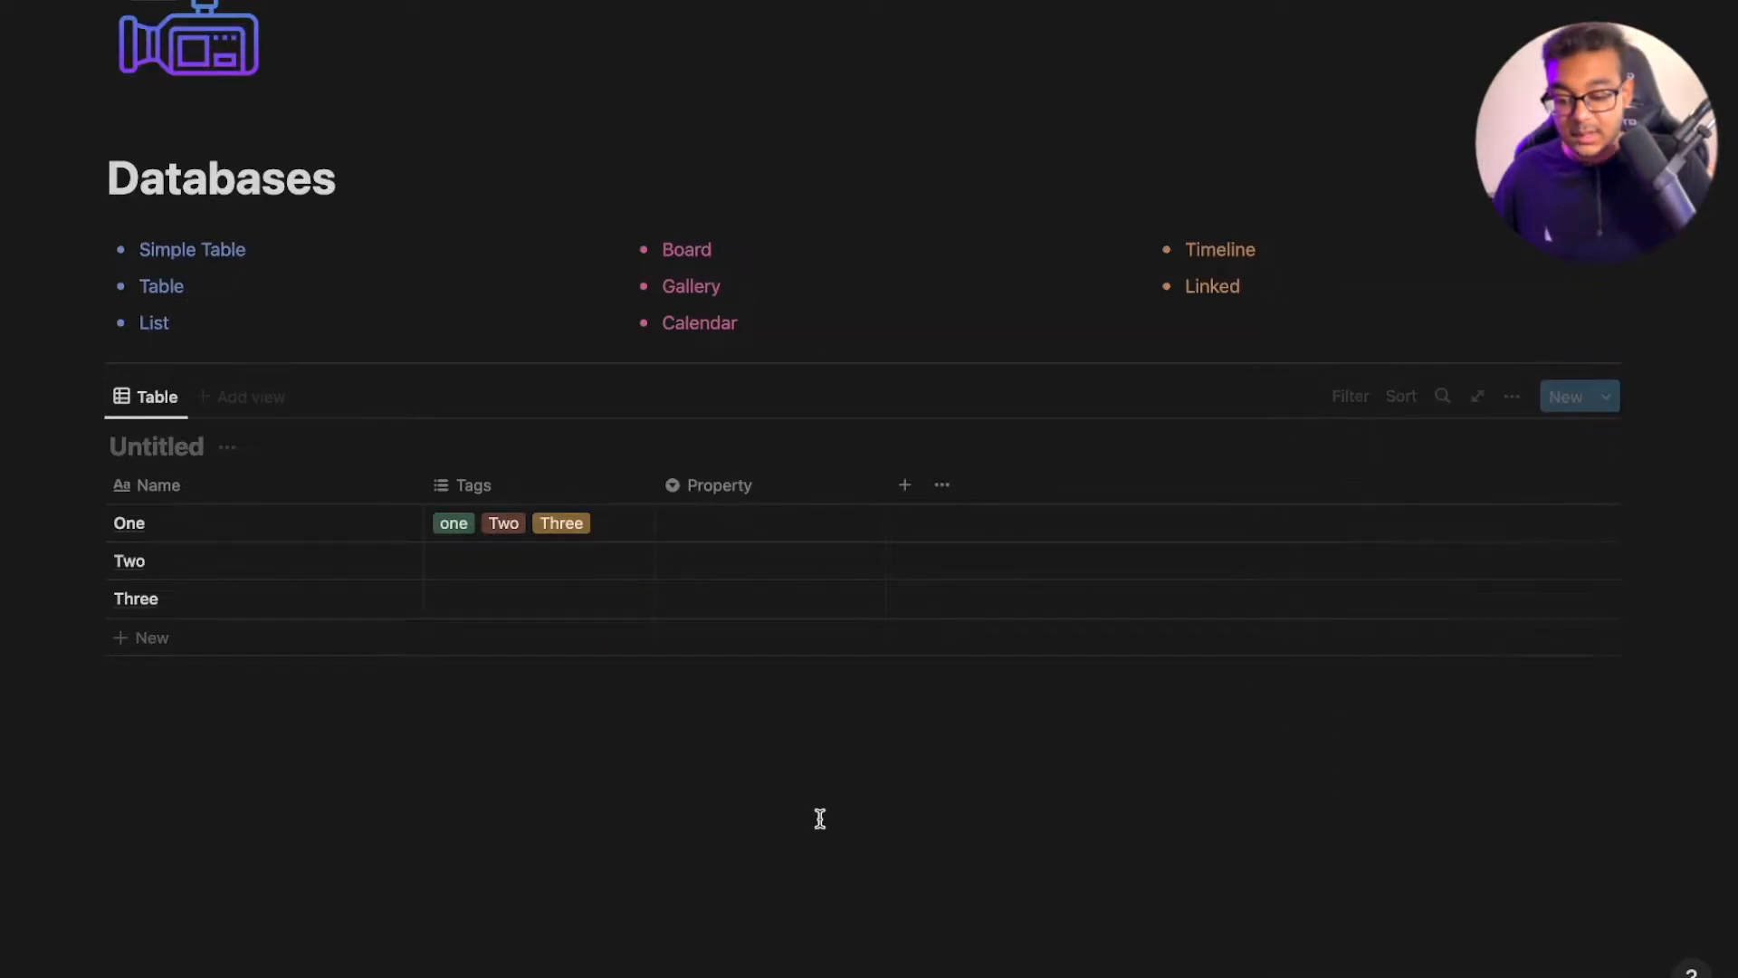
left_click(784, 527)
key("Escape")
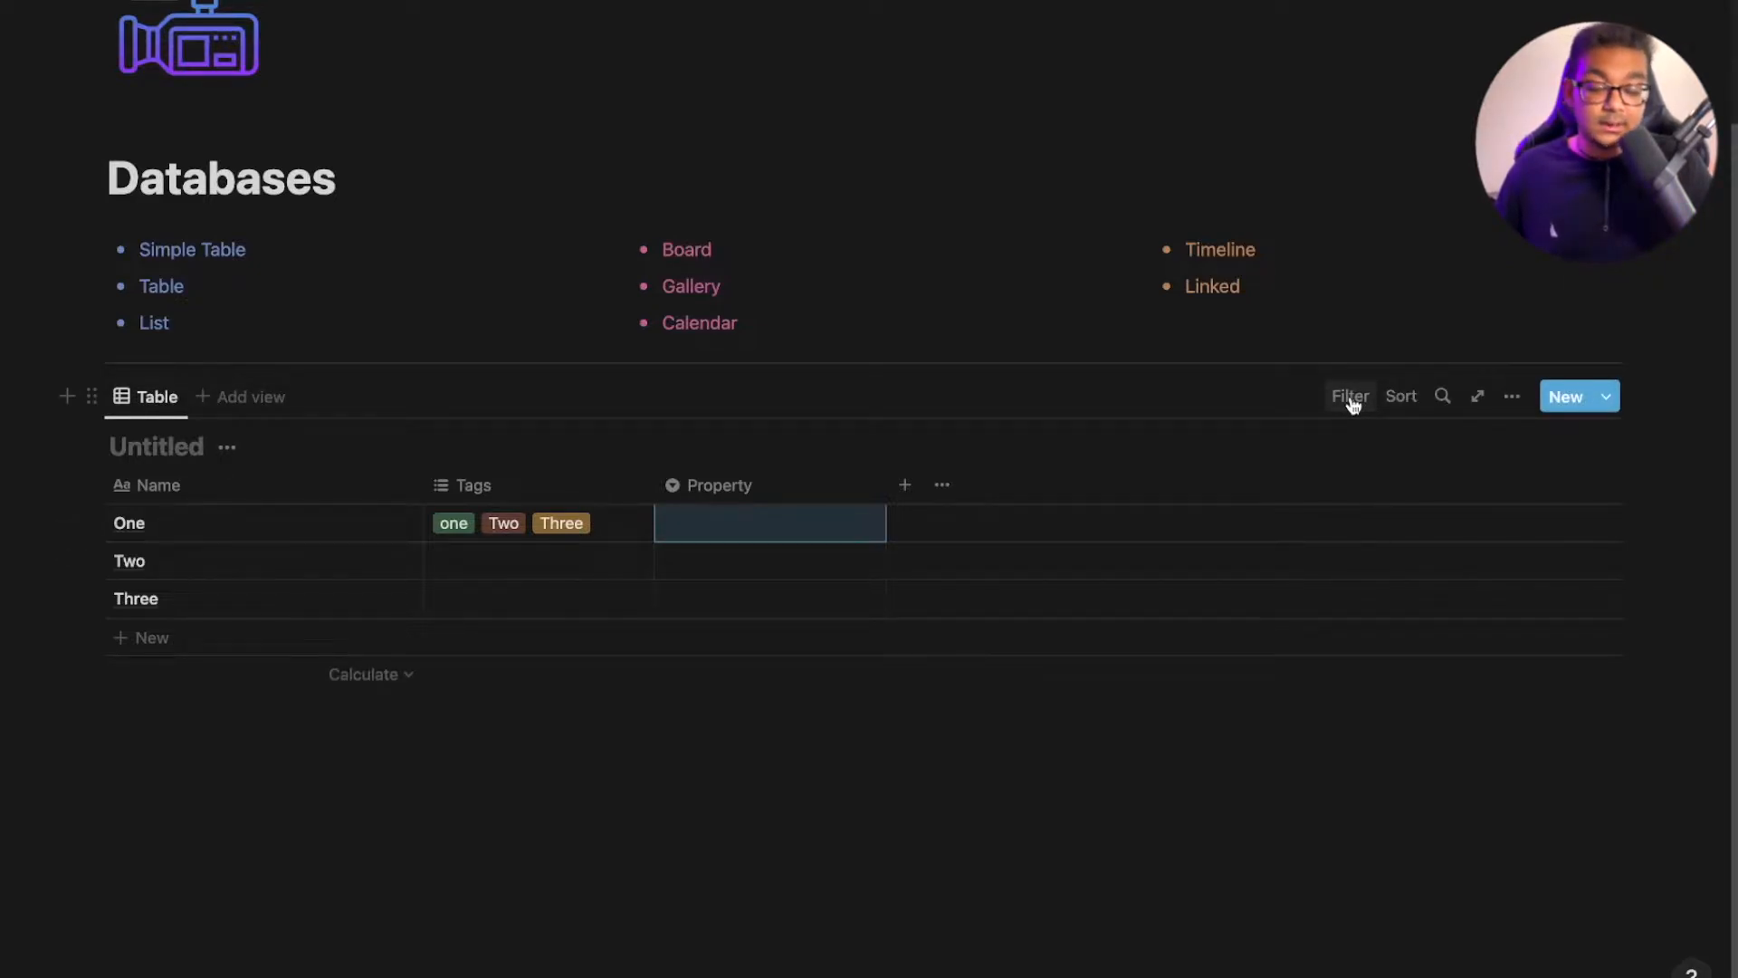
left_click(1349, 400)
left_click(1402, 398)
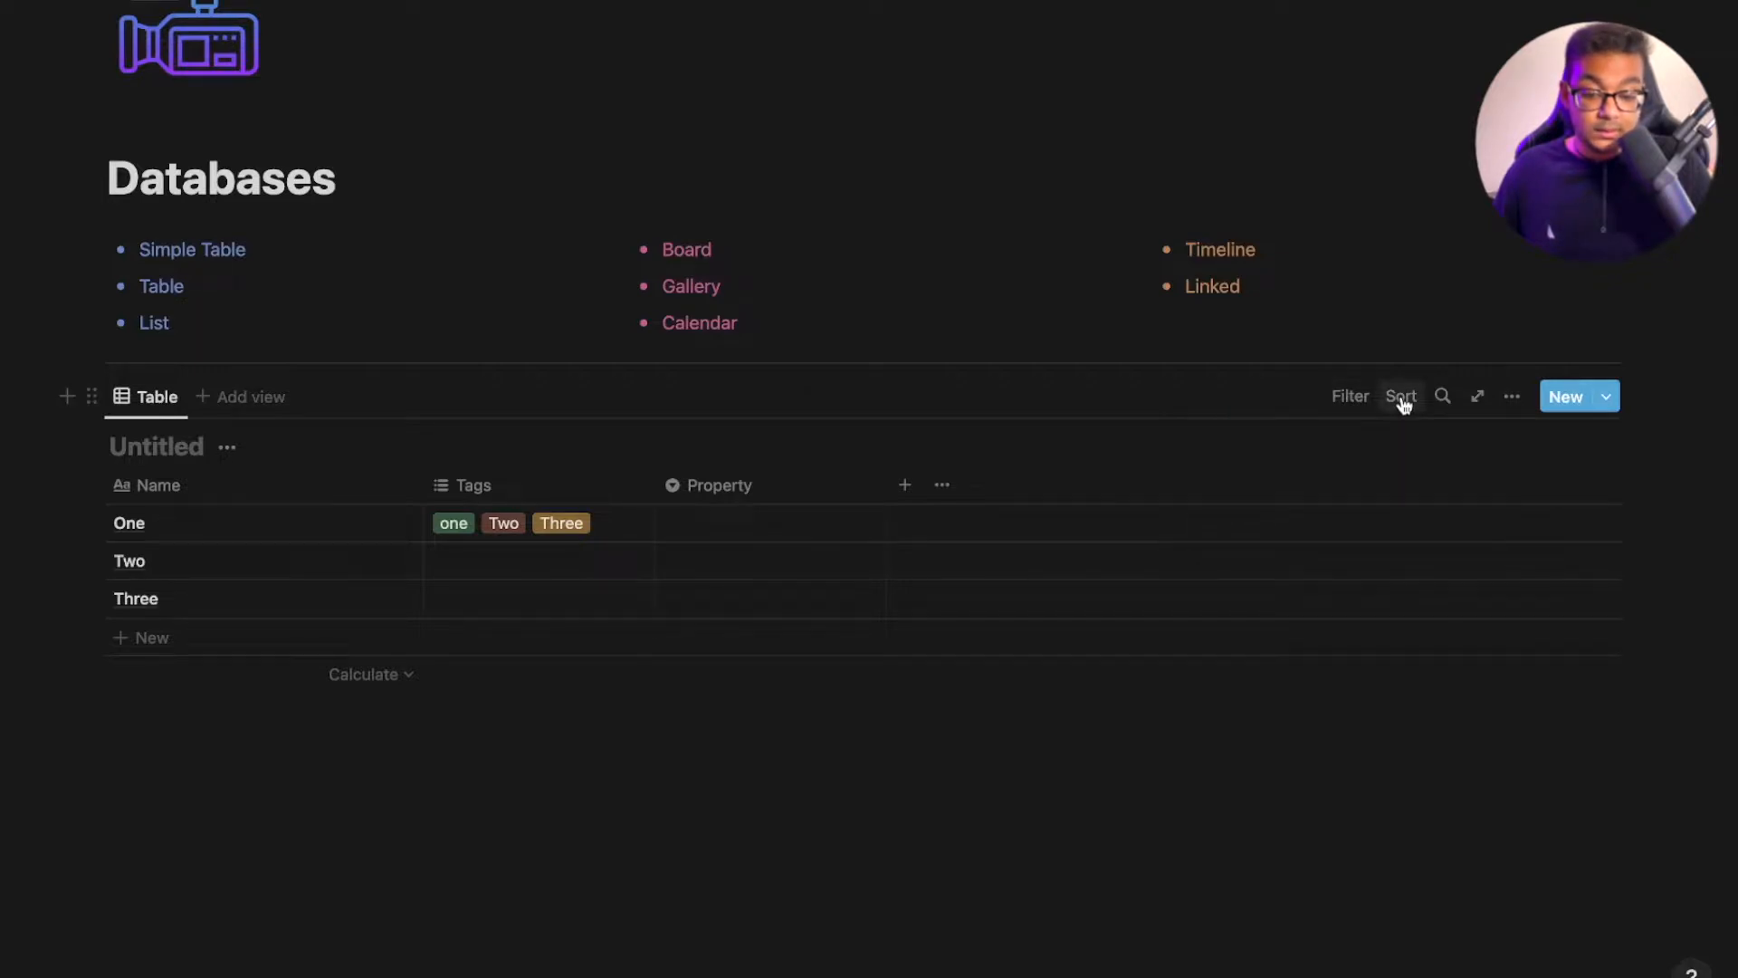
left_click(1401, 399)
Assign the existing tag Two to row Two and the tag Three to row Three
left_click(572, 569)
left_click(572, 565)
type("Tw")
key("Return")
left_click(1009, 578)
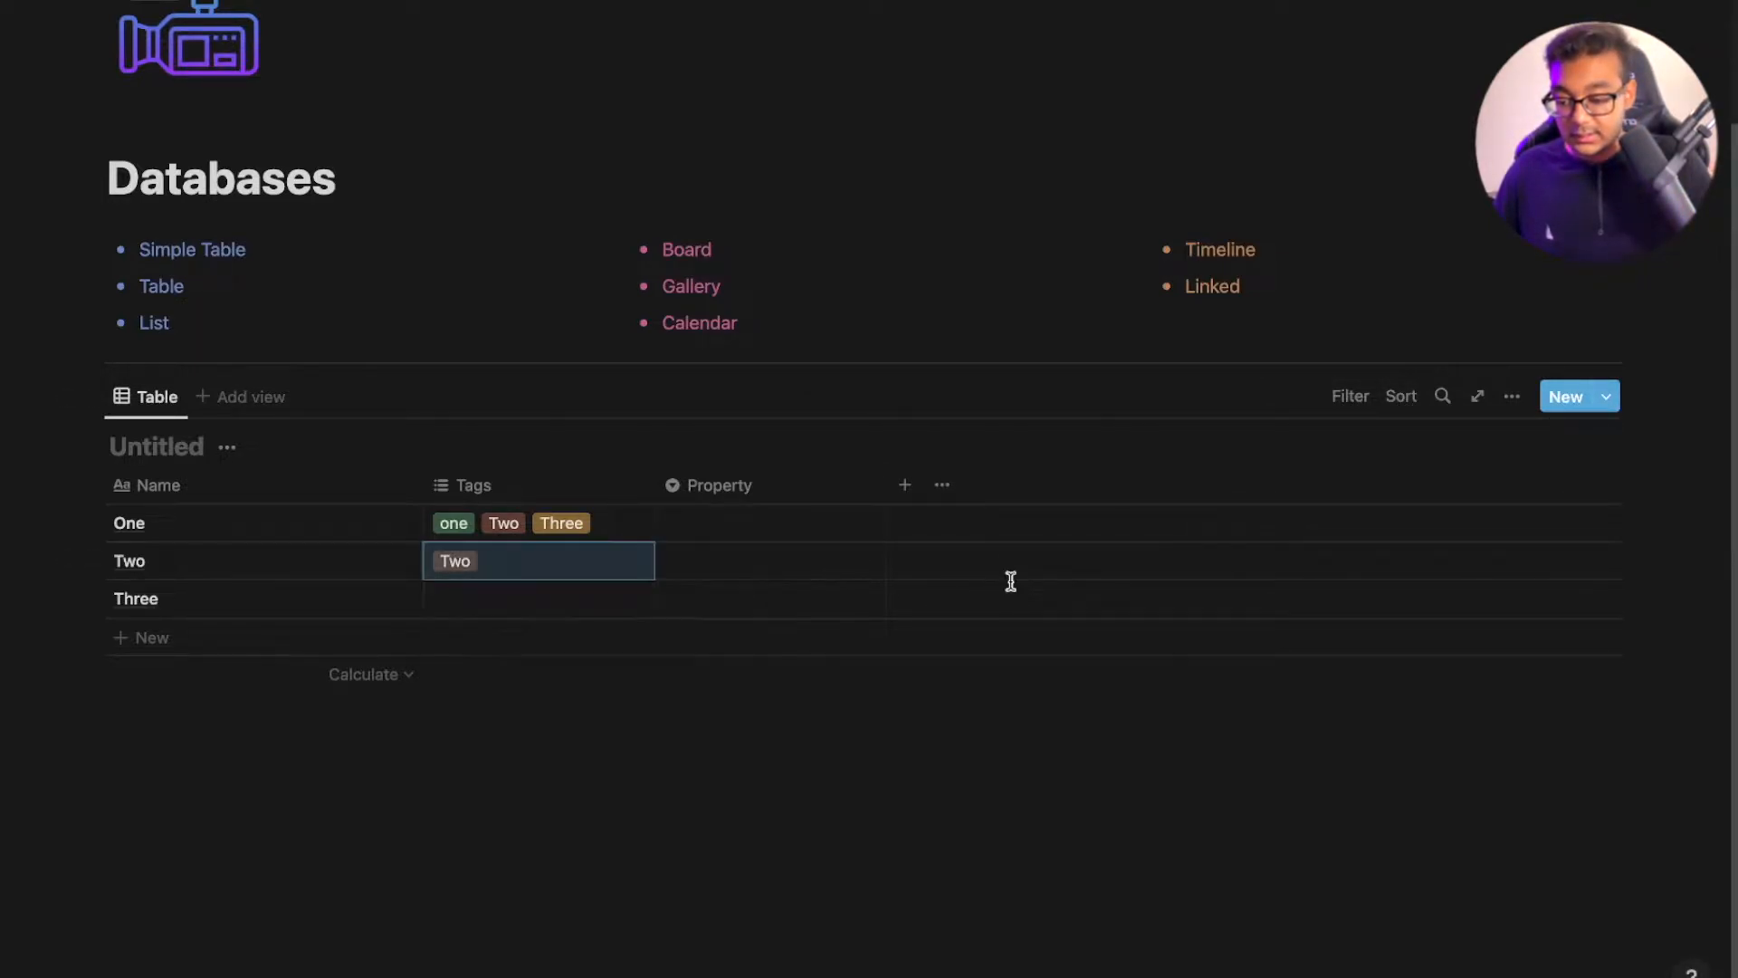
left_click(553, 598)
type("Thr")
key("Return")
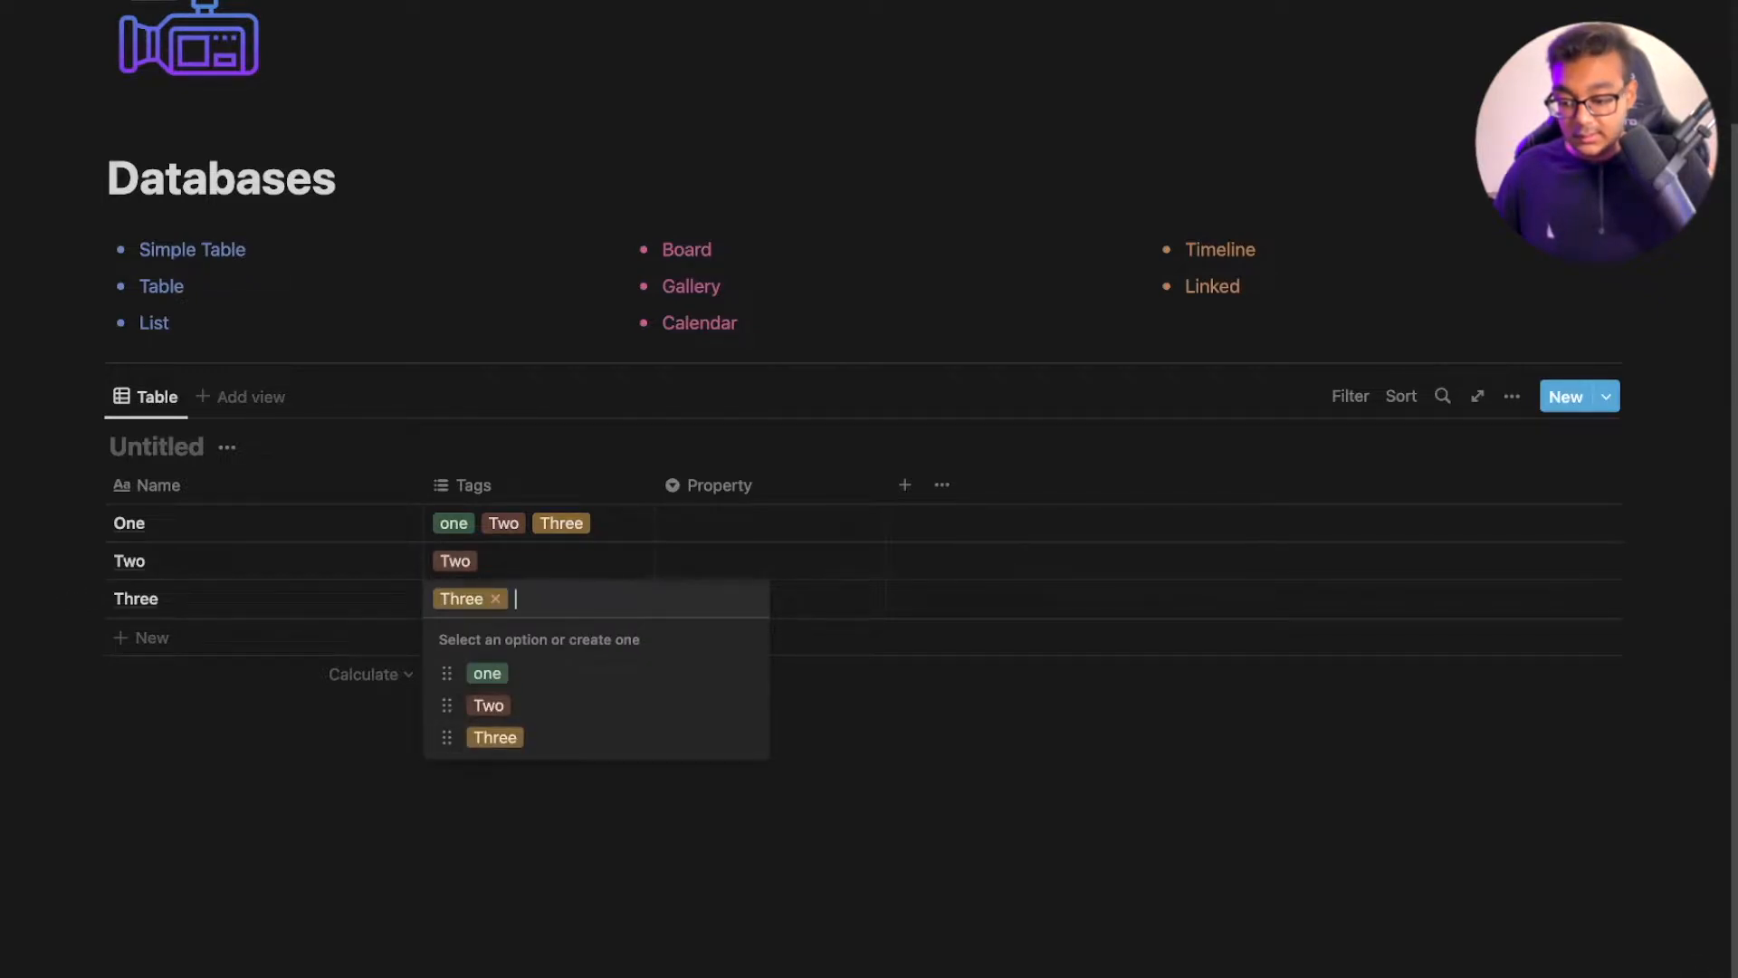
key("Escape")
left_click(766, 518)
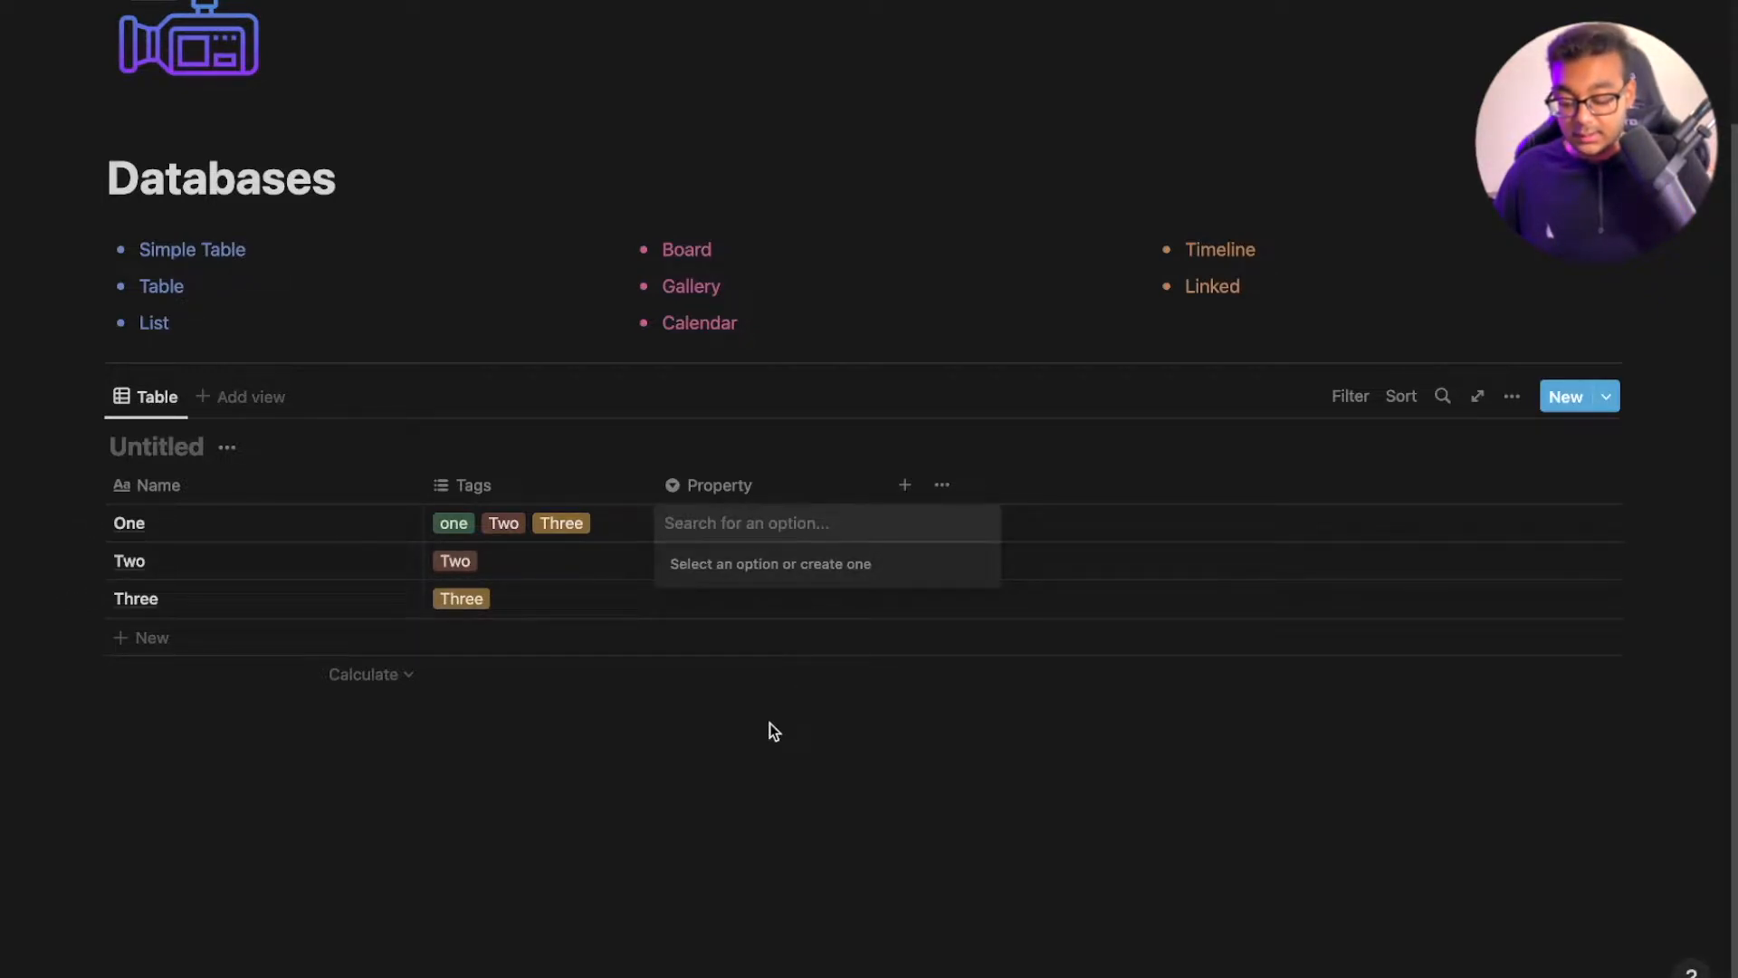
type("t")
key("BackSpace")
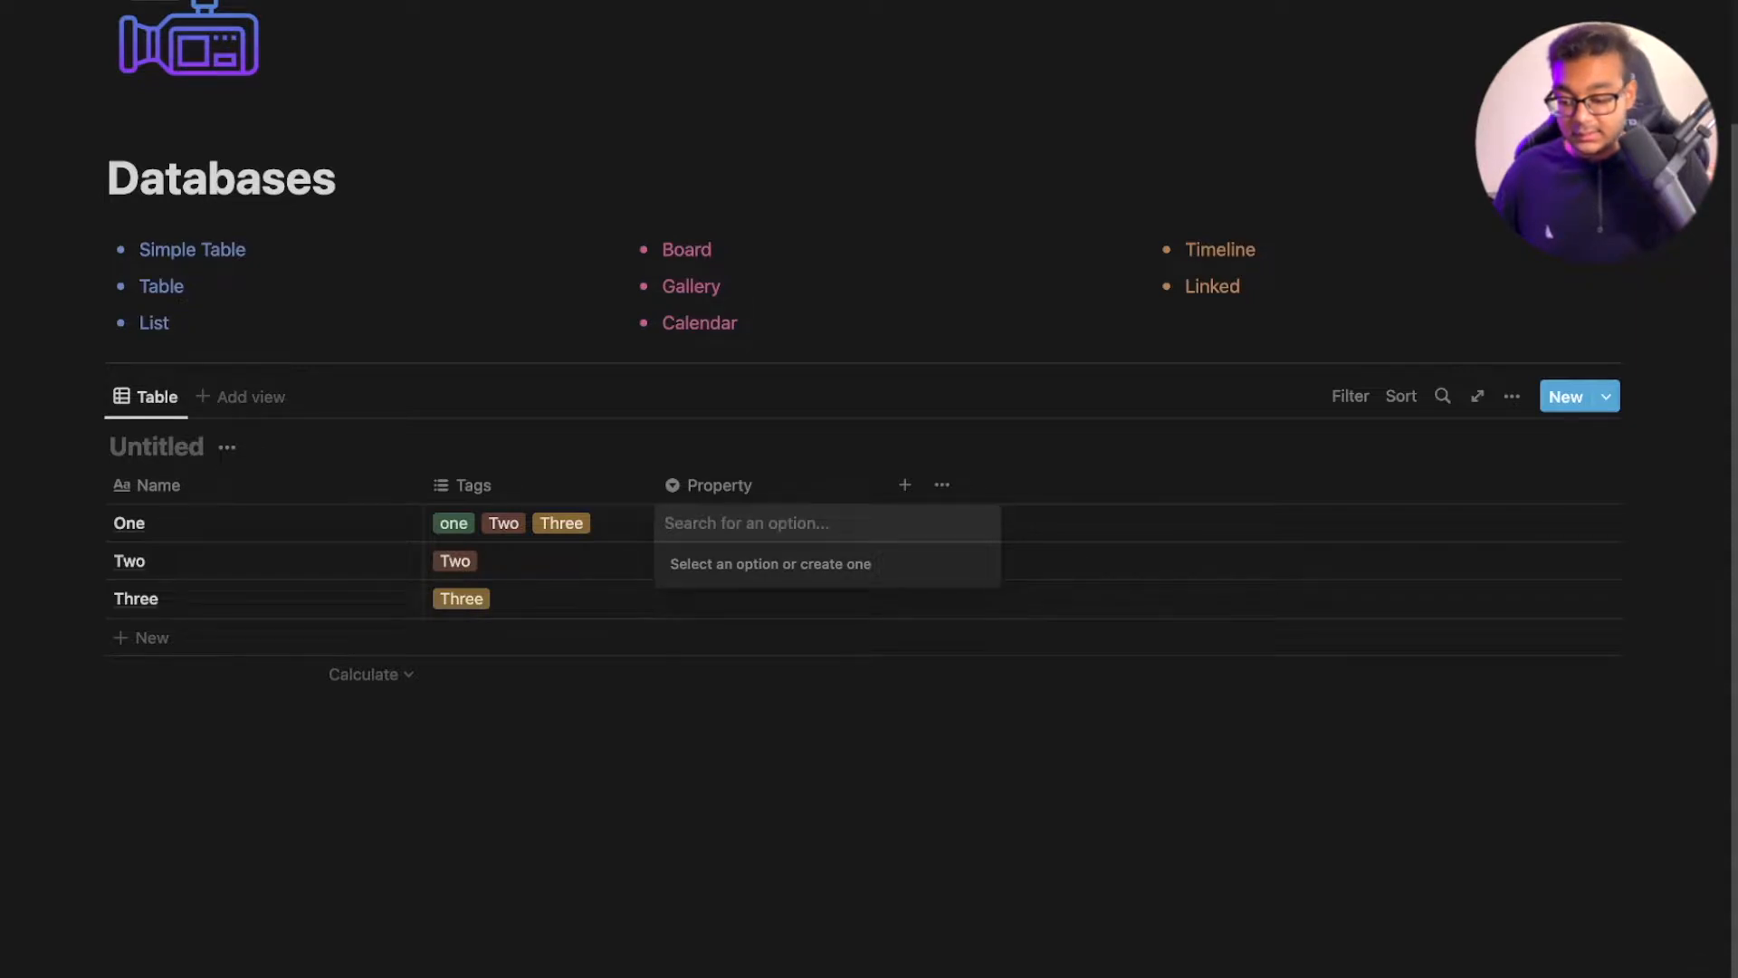
key("Escape")
Change the new Select property's type to Checkbox and tick it for rows One and Two
left_click(746, 488)
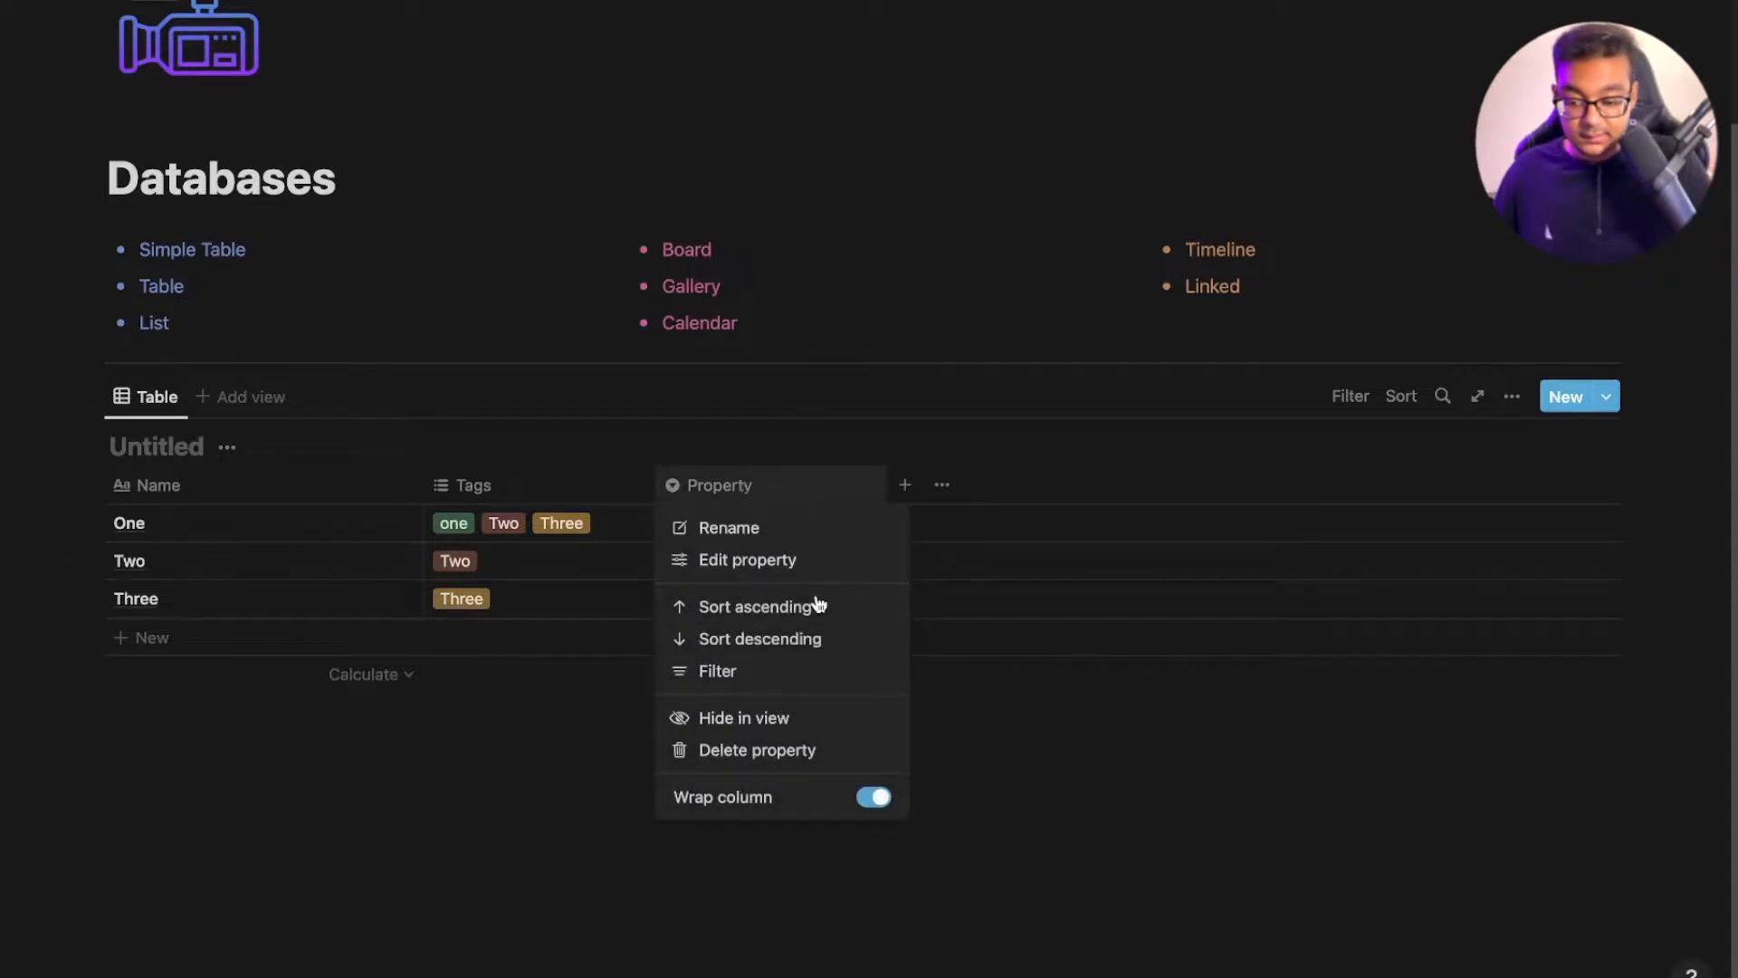
left_click(762, 562)
left_click(1433, 543)
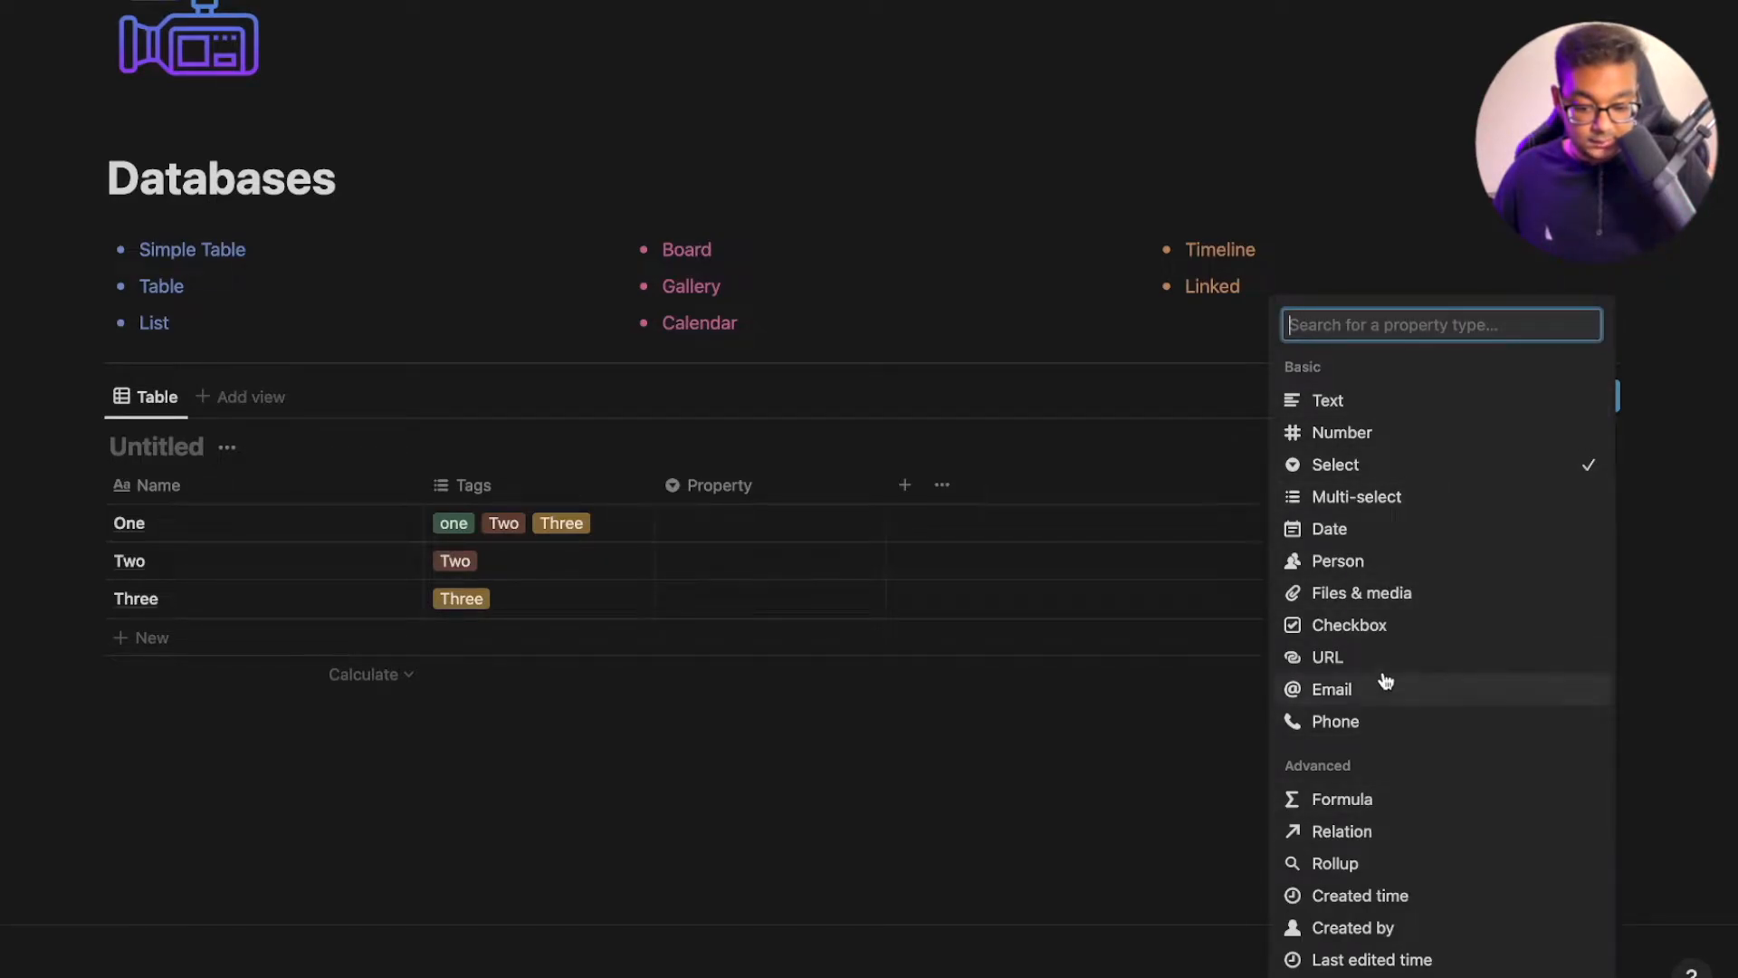
left_click(1349, 625)
left_click(733, 602)
left_click(674, 561)
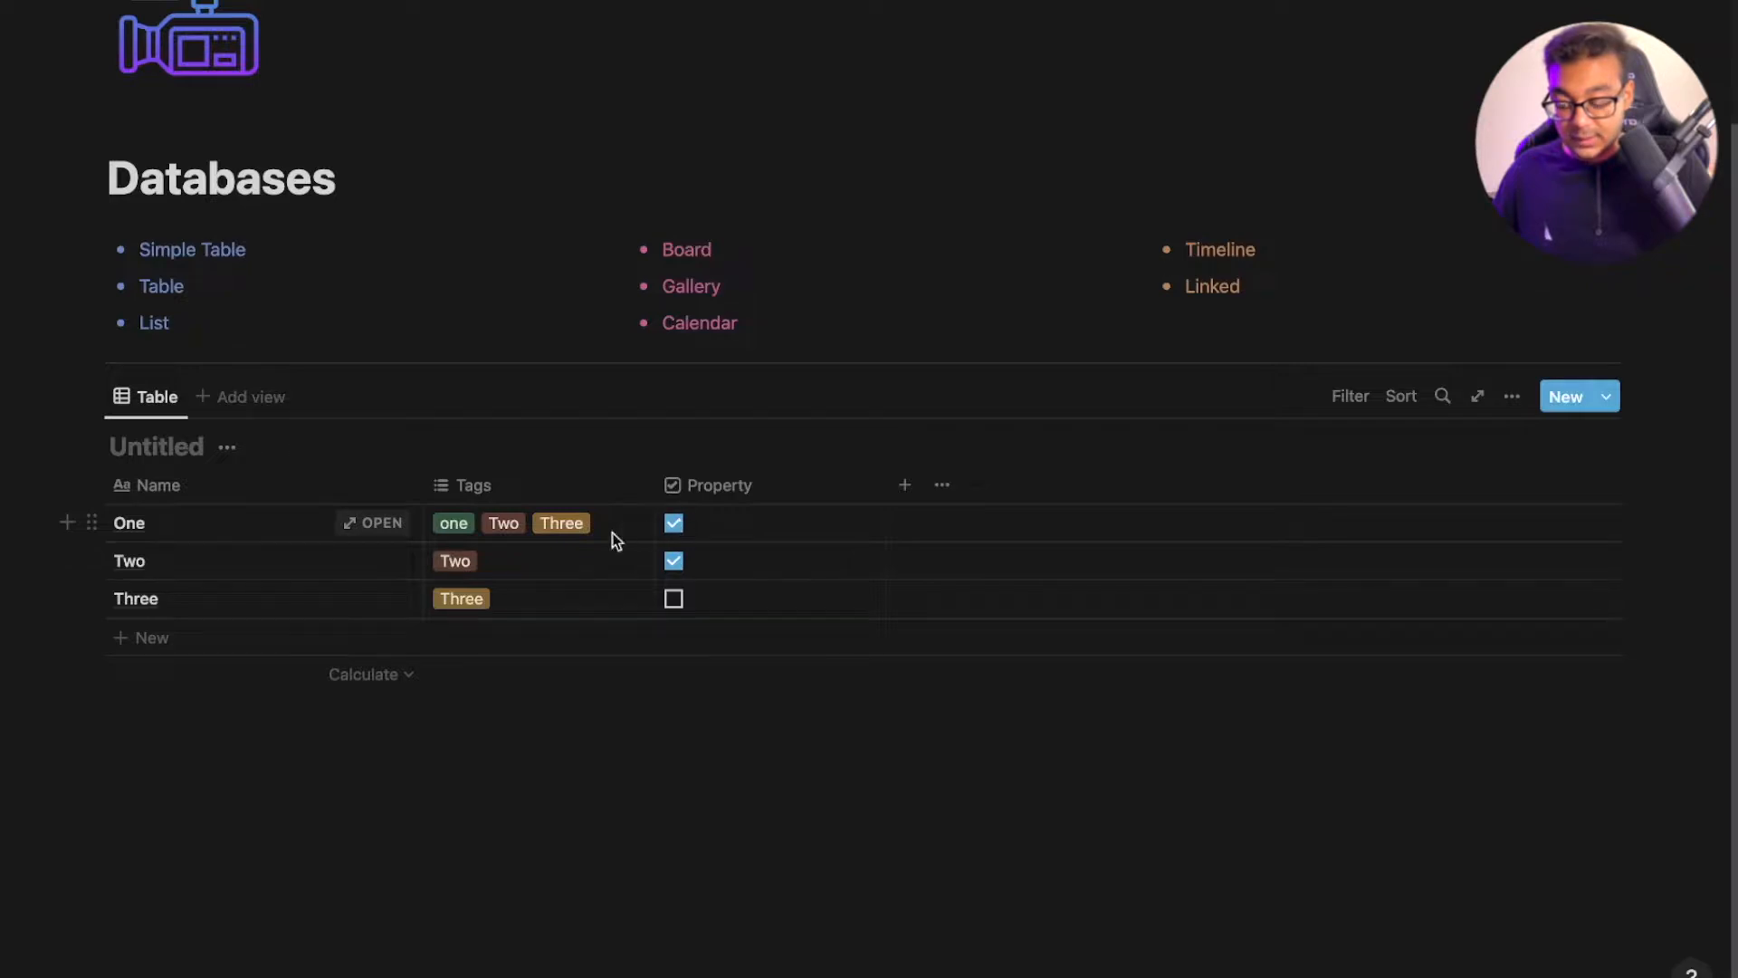
Remove the tag Two from row One's Tags property
left_click(518, 521)
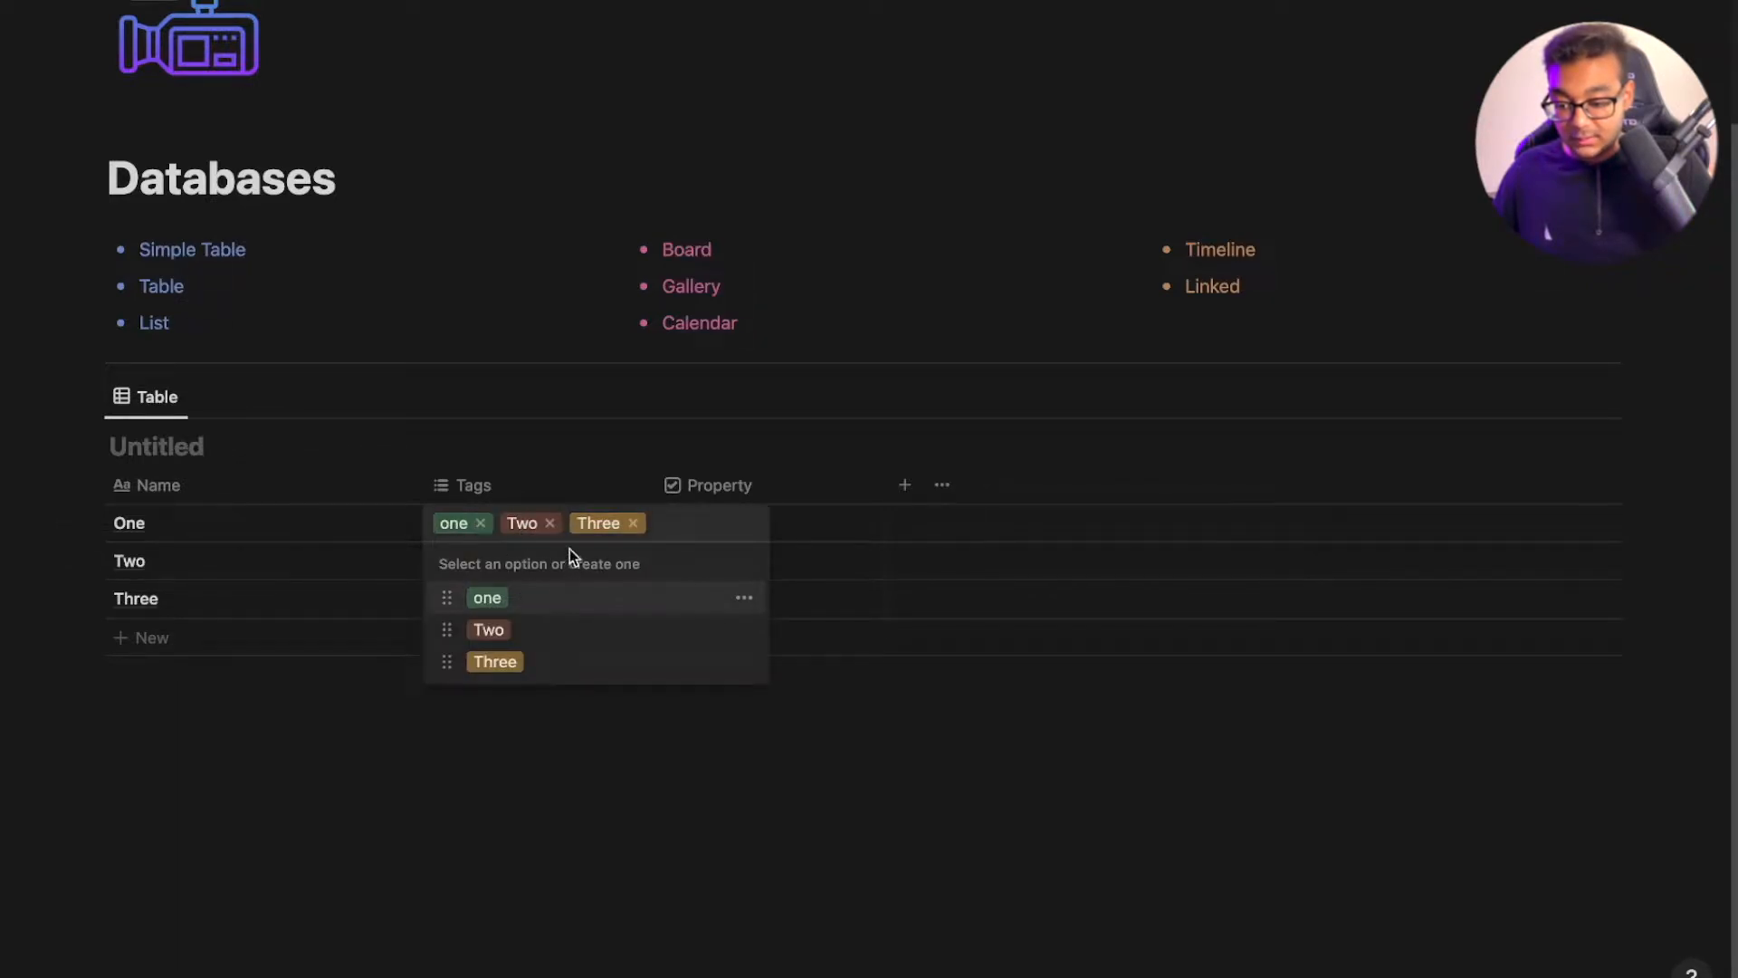
left_click(550, 523)
left_click(679, 718)
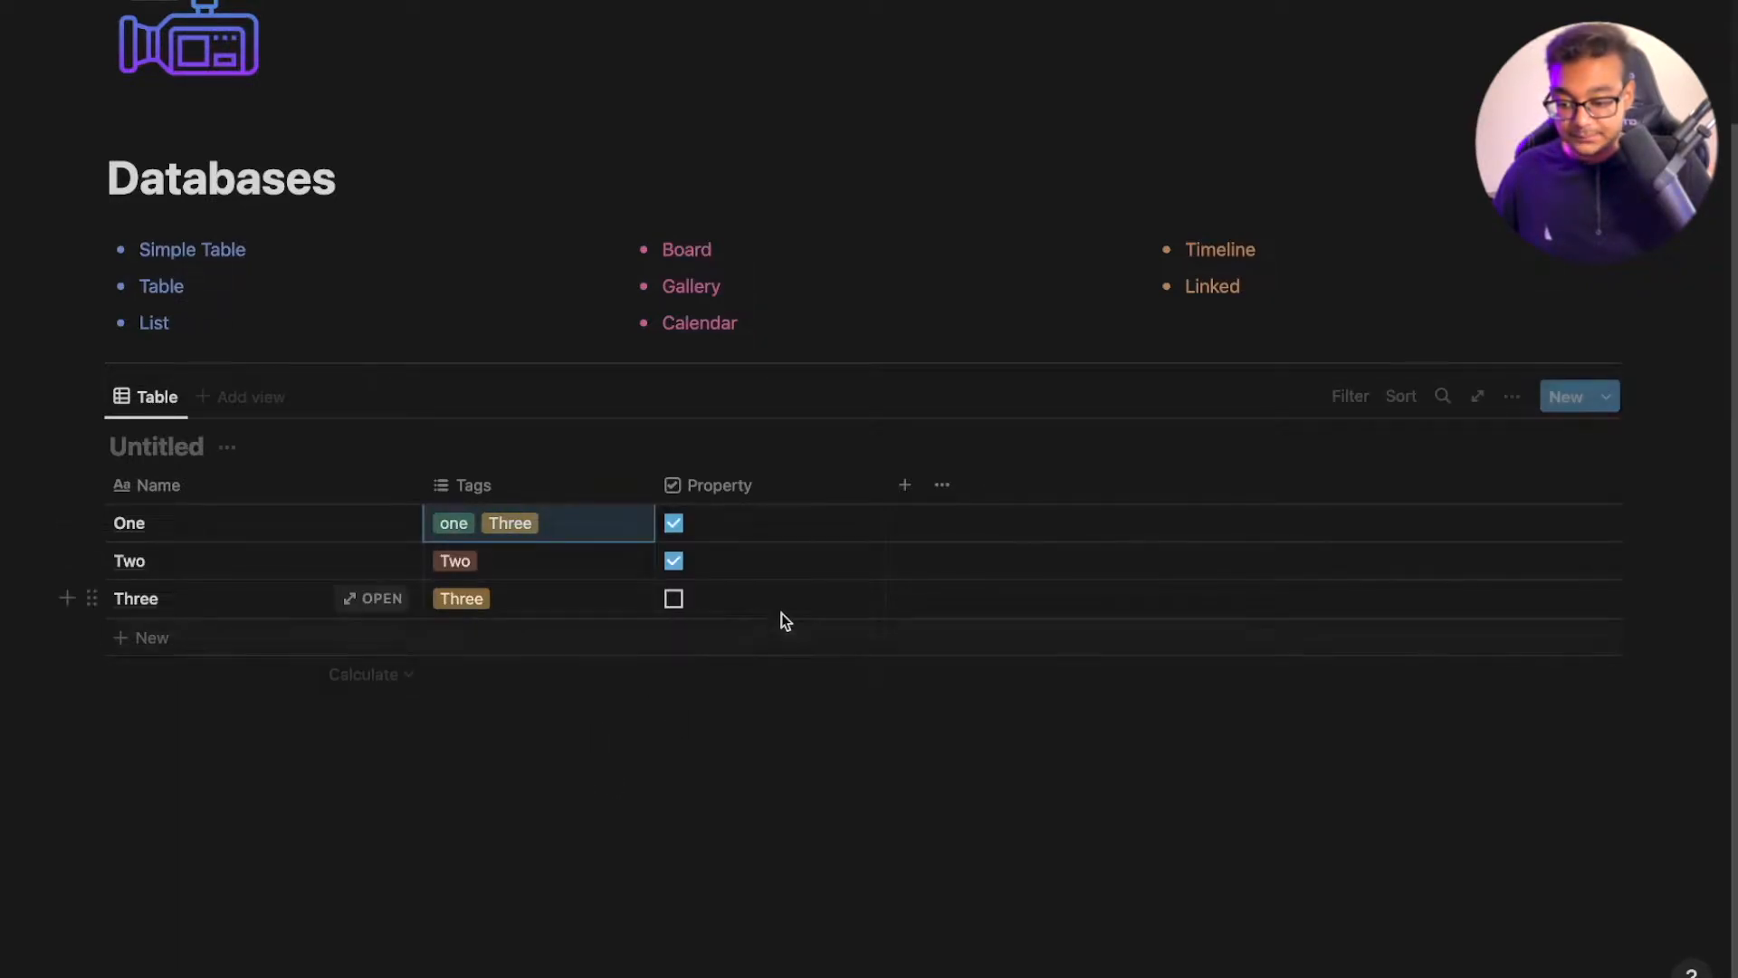
Recolor the tag option Two to Blue and the tag option Three to Pink
left_click(547, 557)
left_click(744, 667)
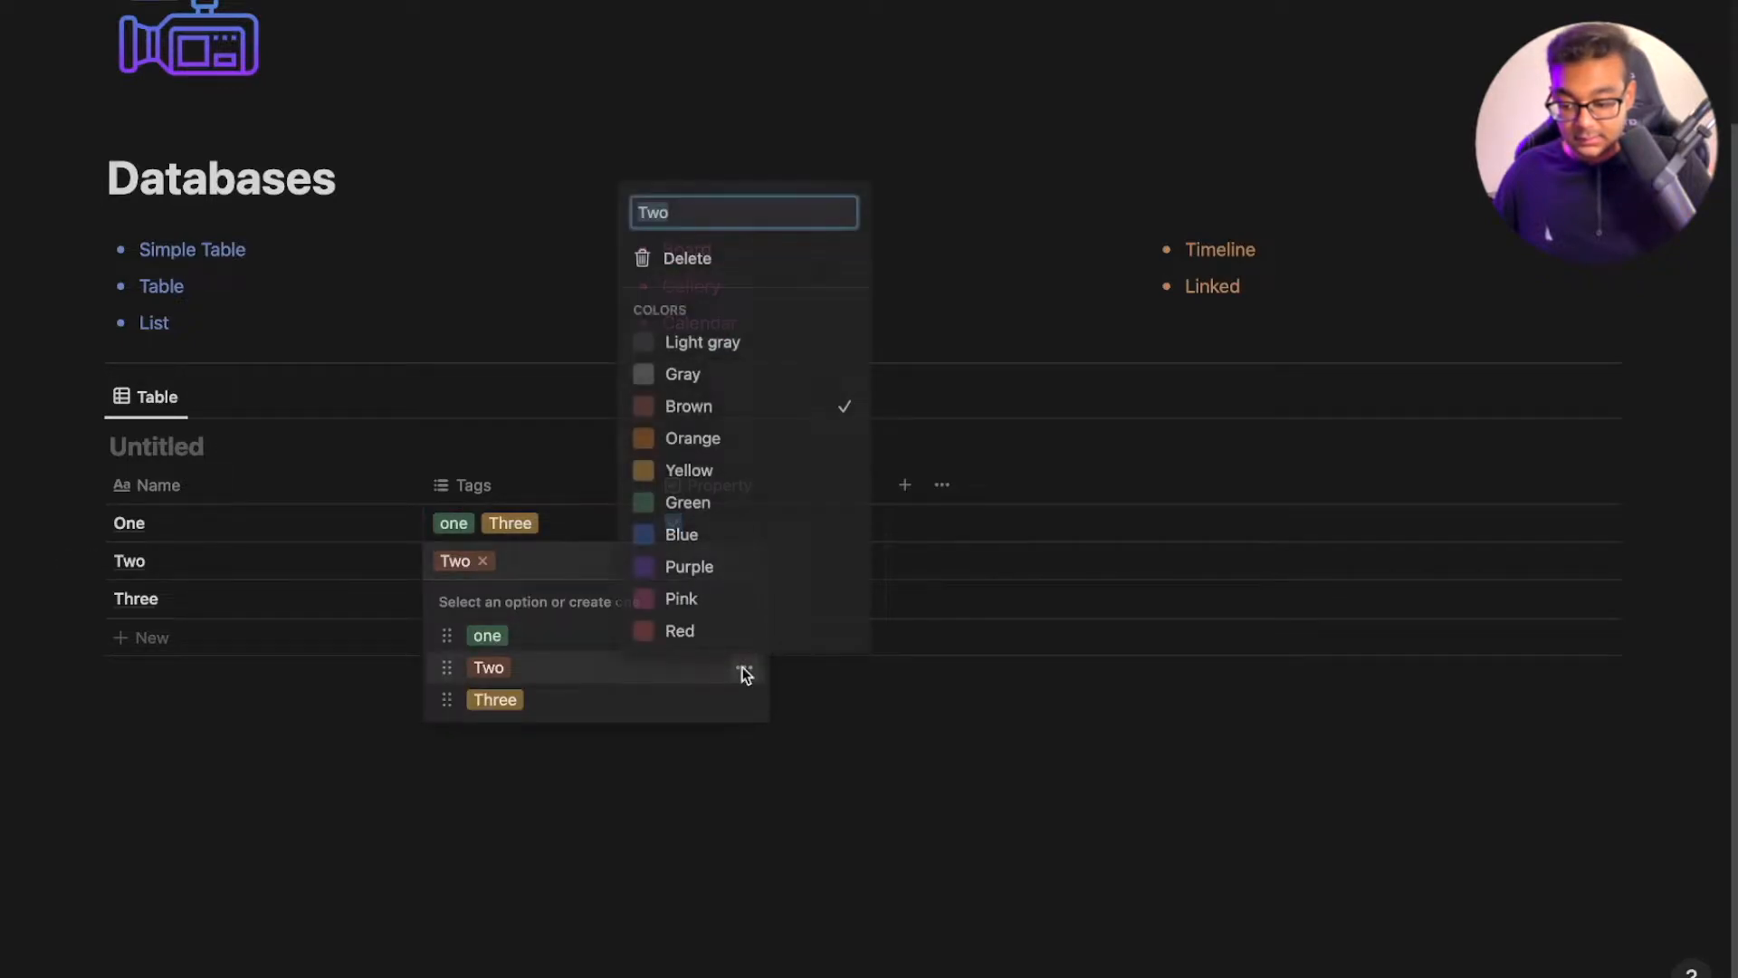
left_click(710, 536)
left_click(919, 784)
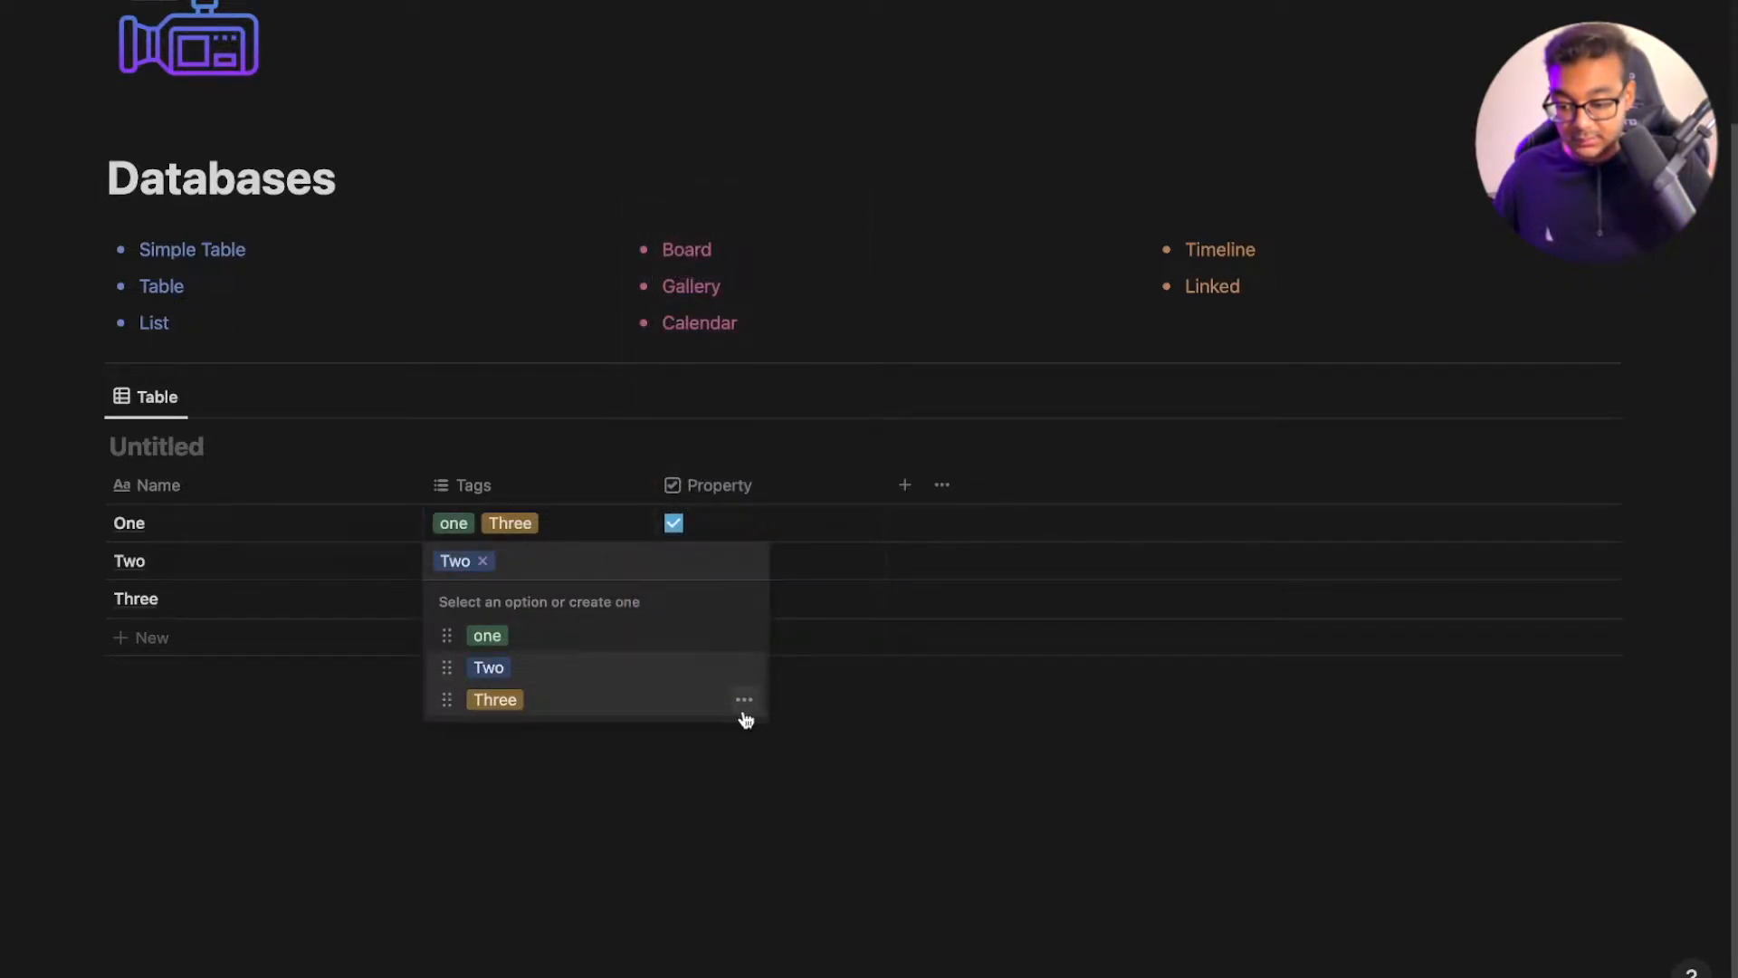
left_click(744, 700)
left_click(710, 632)
left_click(920, 811)
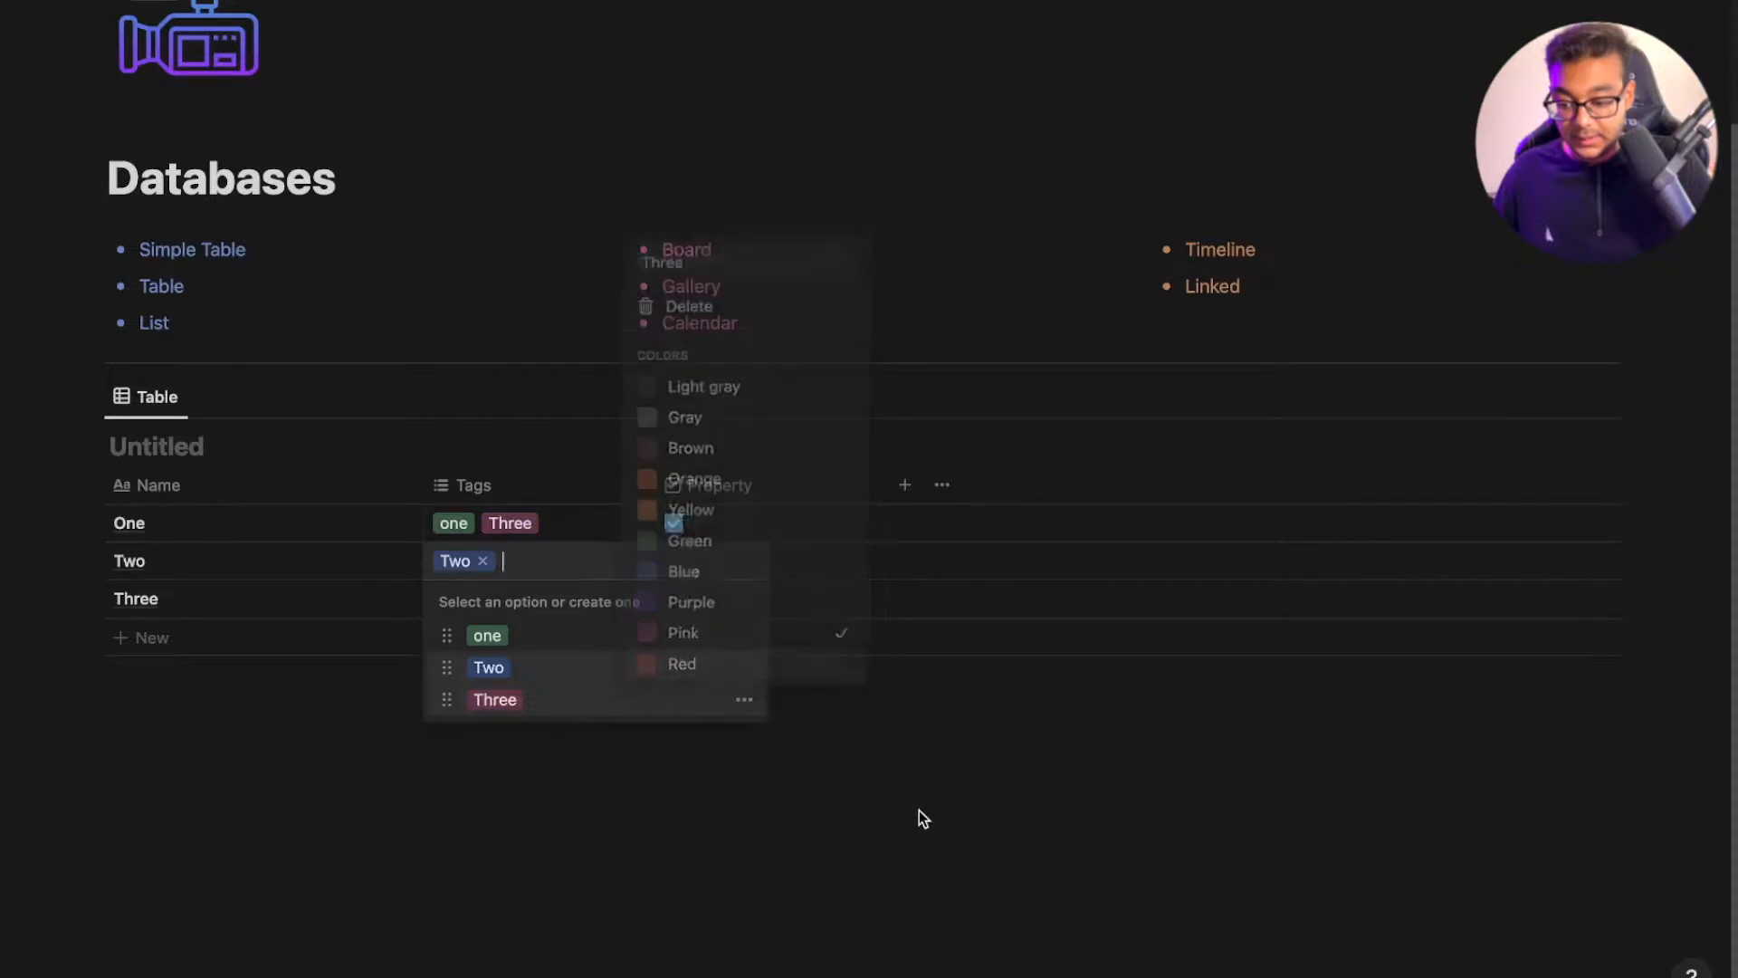
left_click(886, 796)
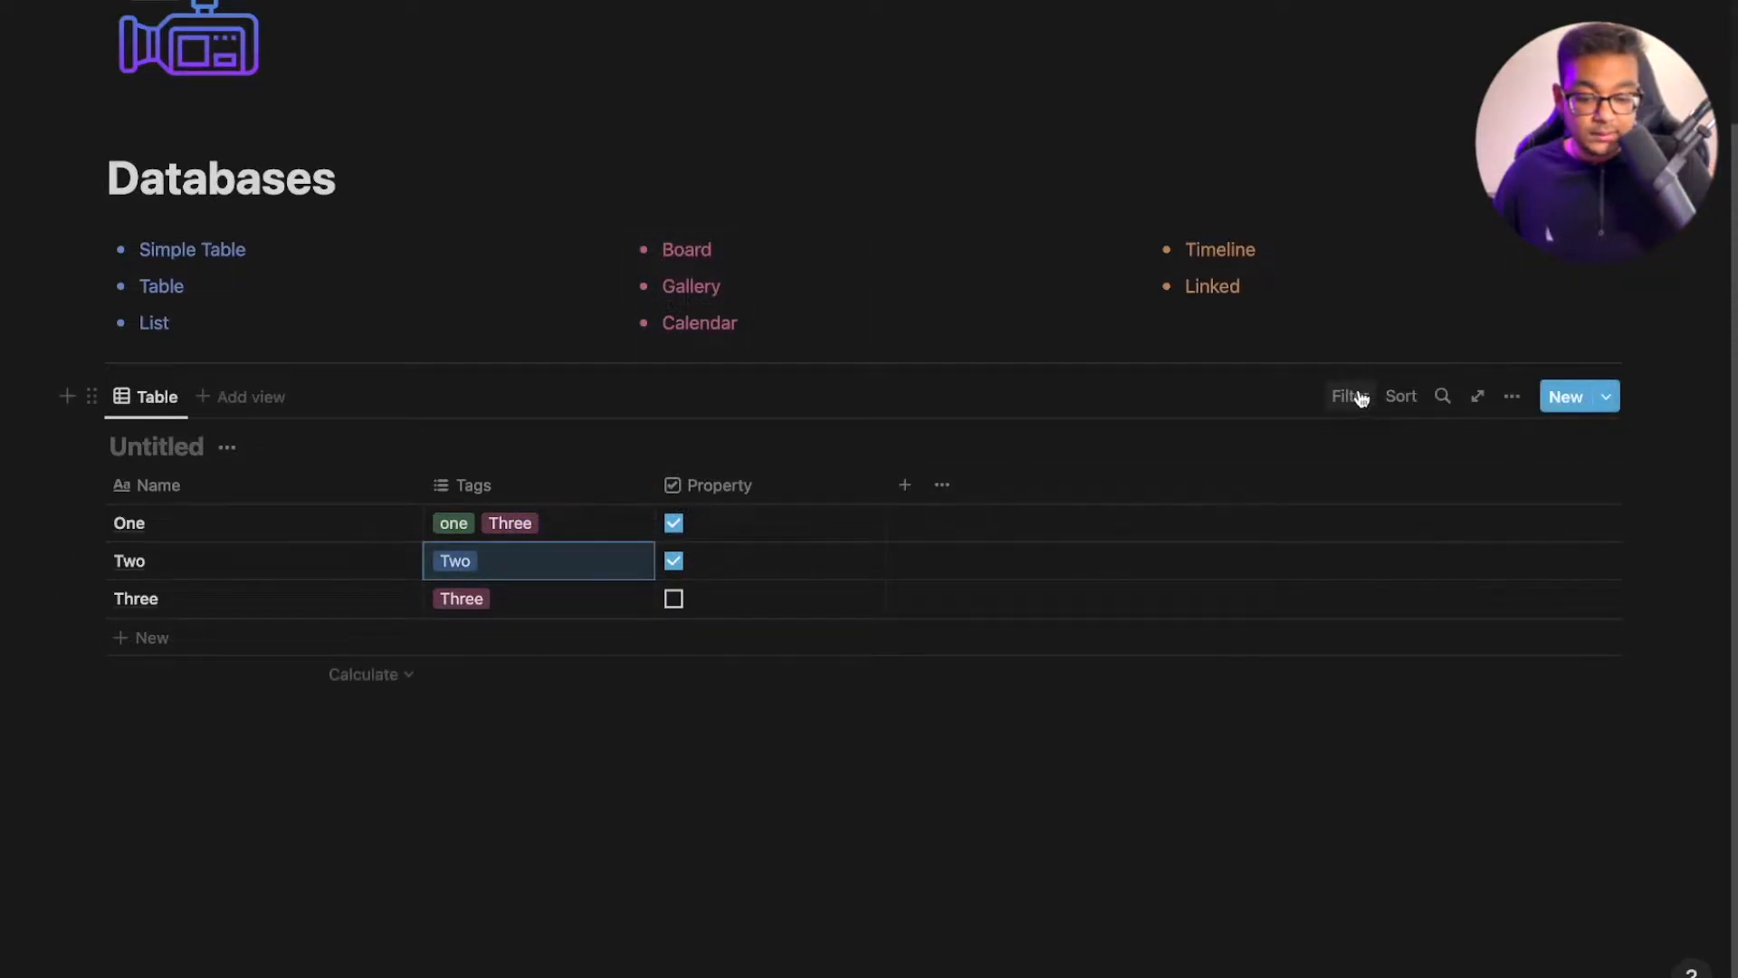
Sort the table by Name in ascending order
left_click(1399, 396)
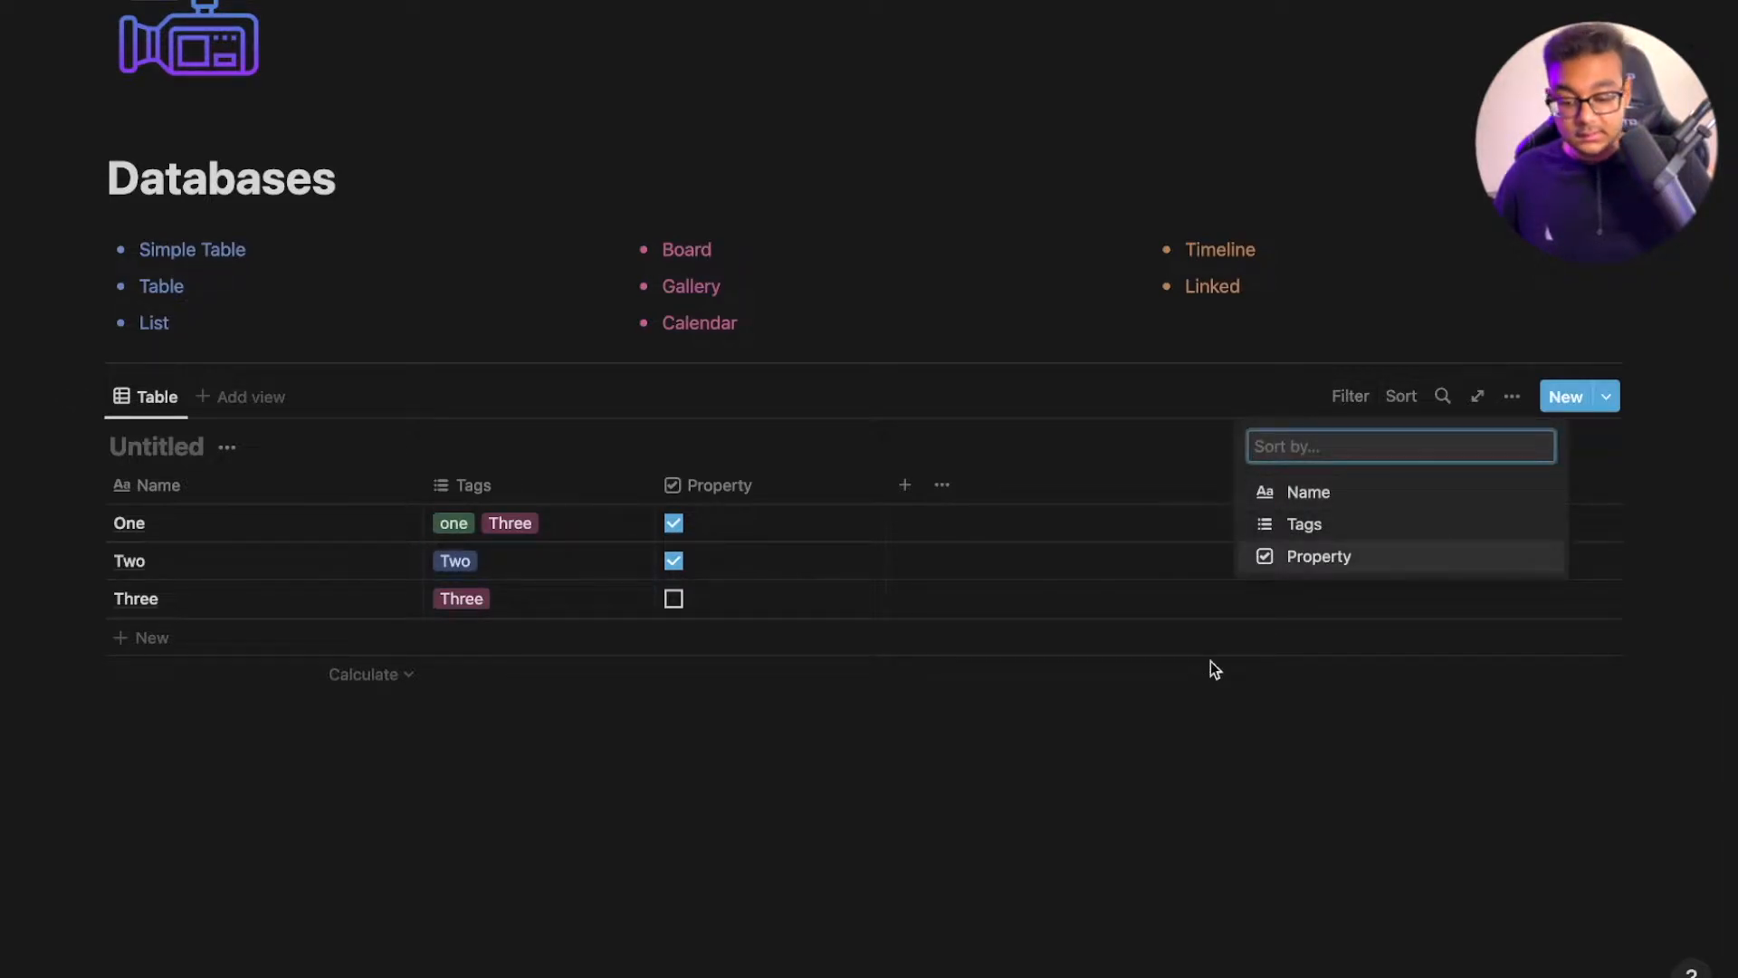
left_click(1358, 491)
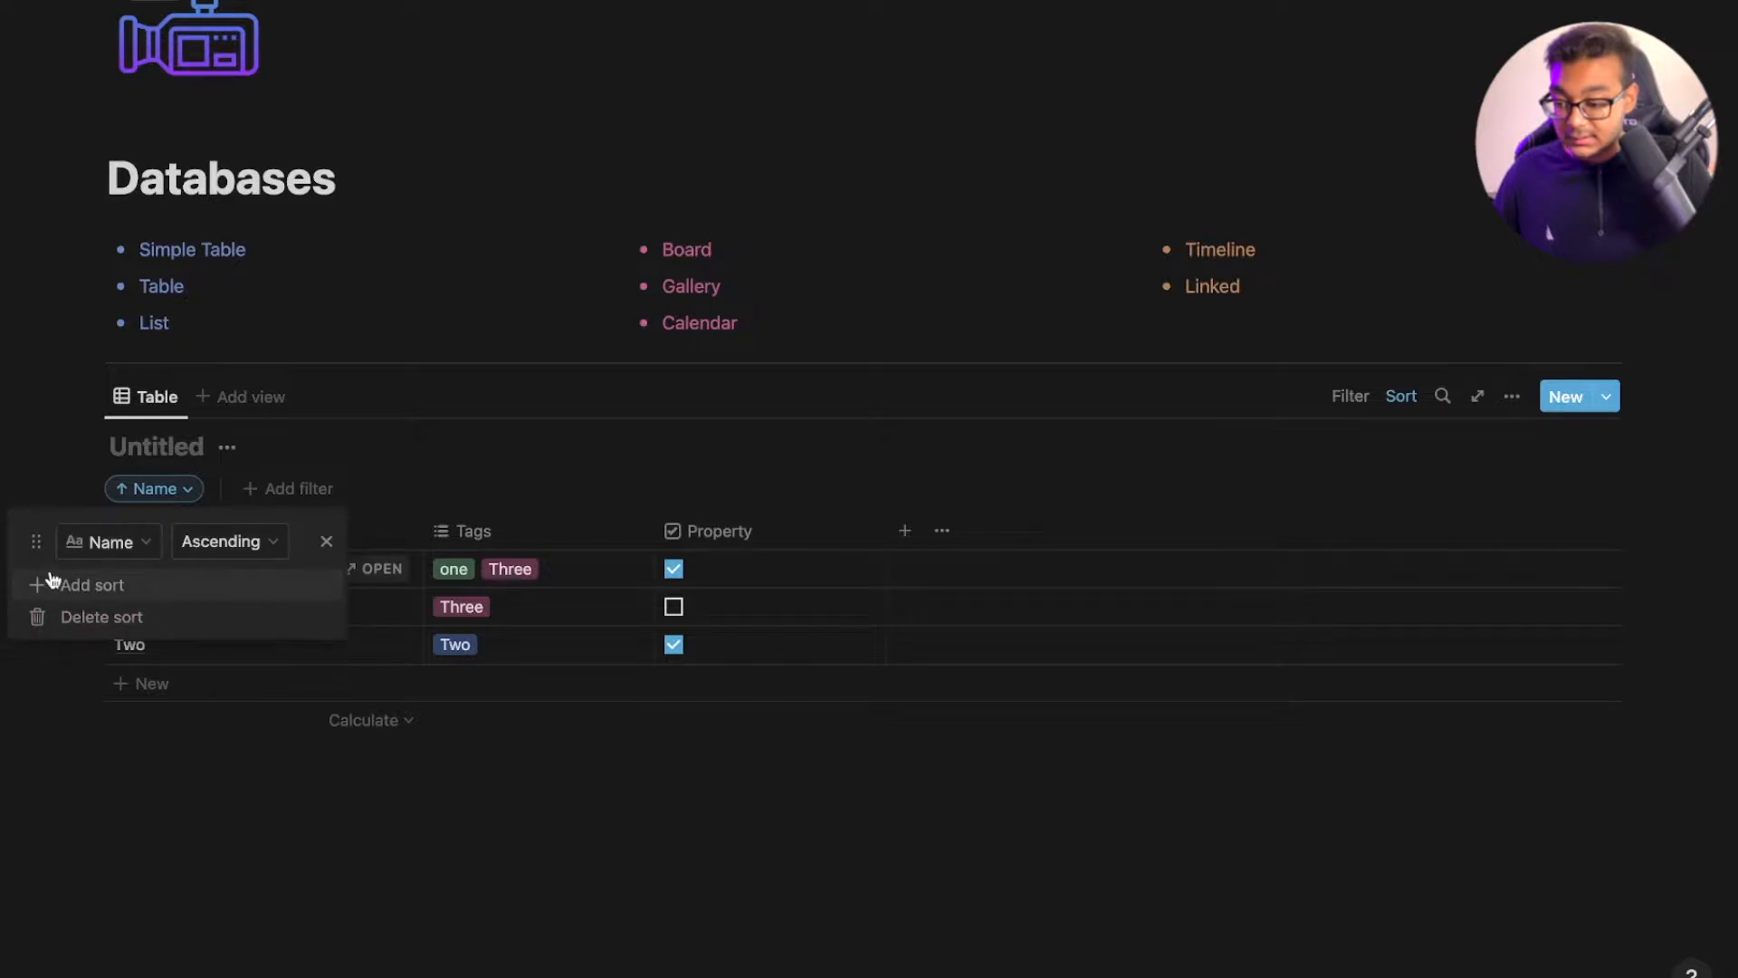
left_click(241, 838)
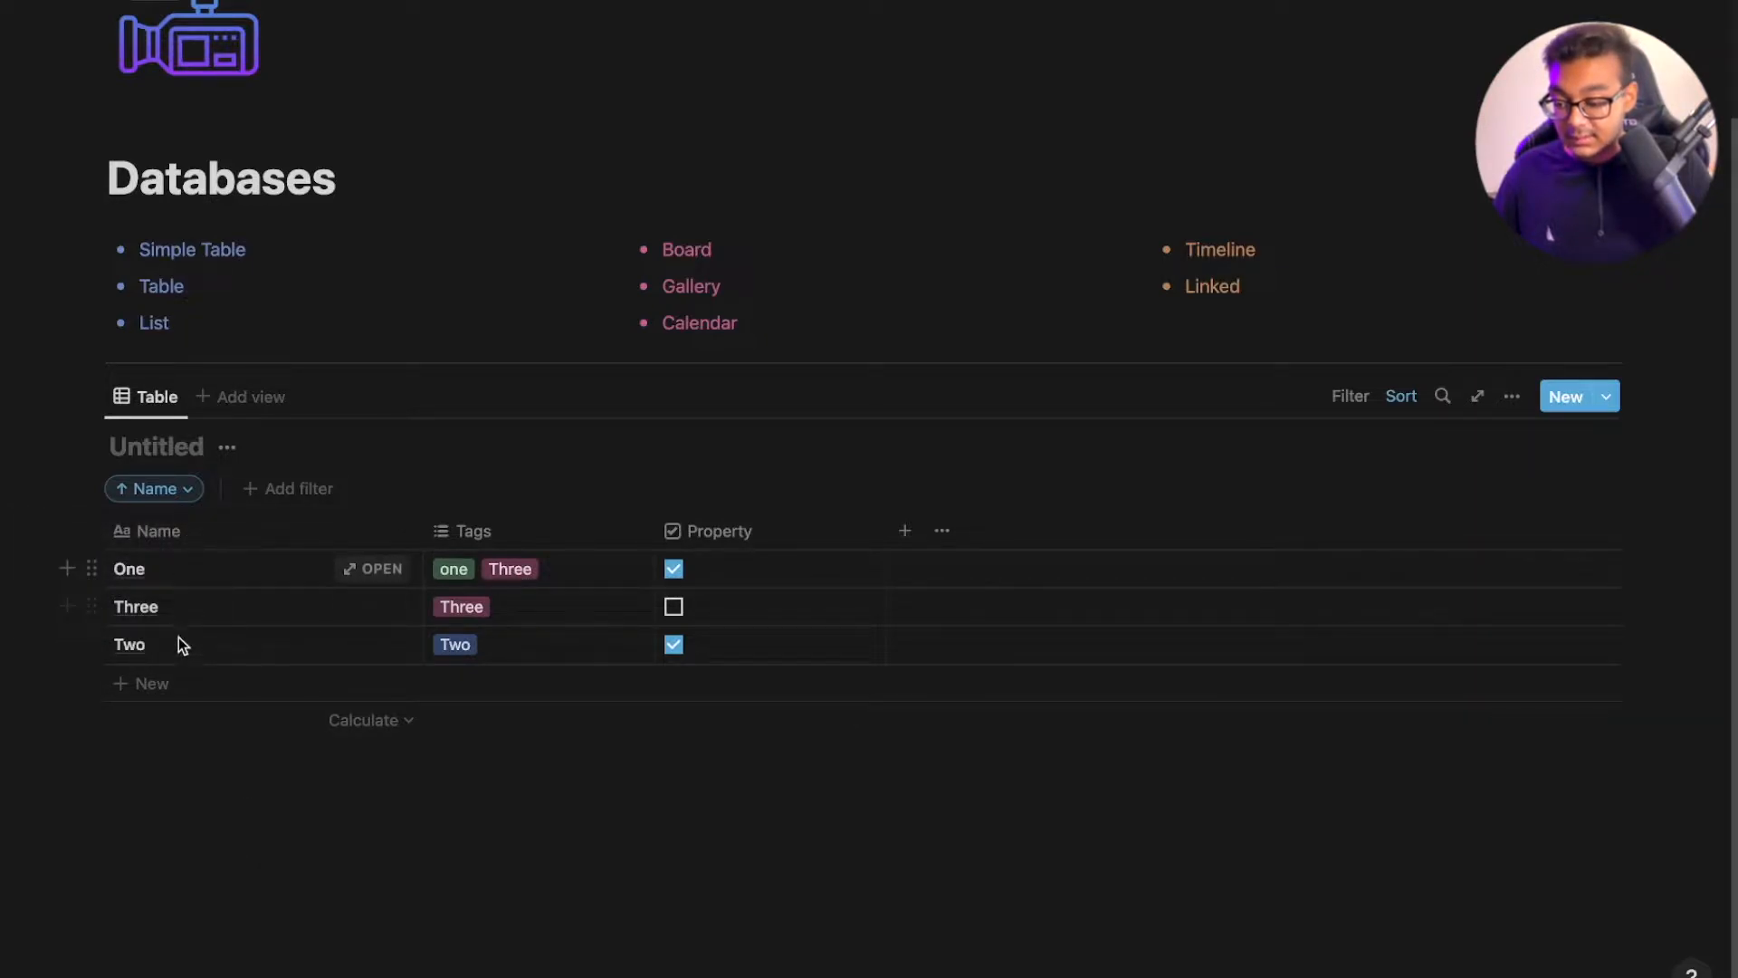
Switch the Name sort to Descending and back to Ascending to compare the two row orders
left_click(179, 489)
left_click(248, 554)
left_click(254, 613)
left_click(298, 788)
left_click(158, 482)
left_click(207, 541)
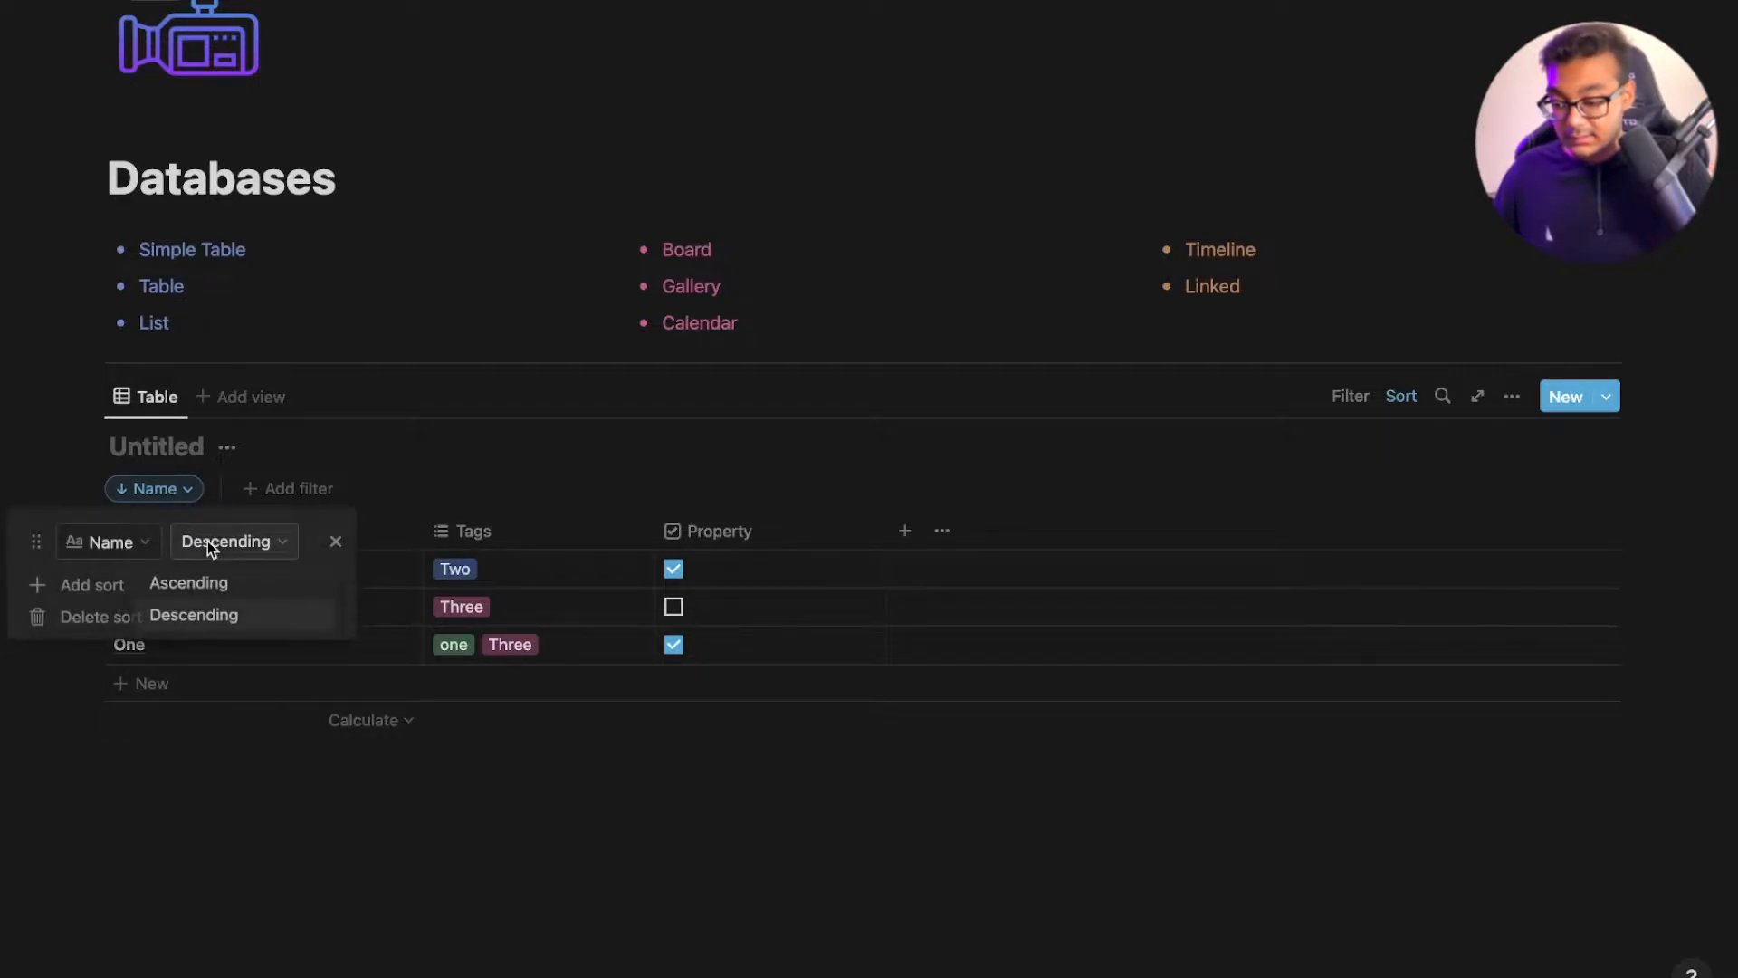
left_click(247, 590)
left_click(311, 737)
left_click(599, 915)
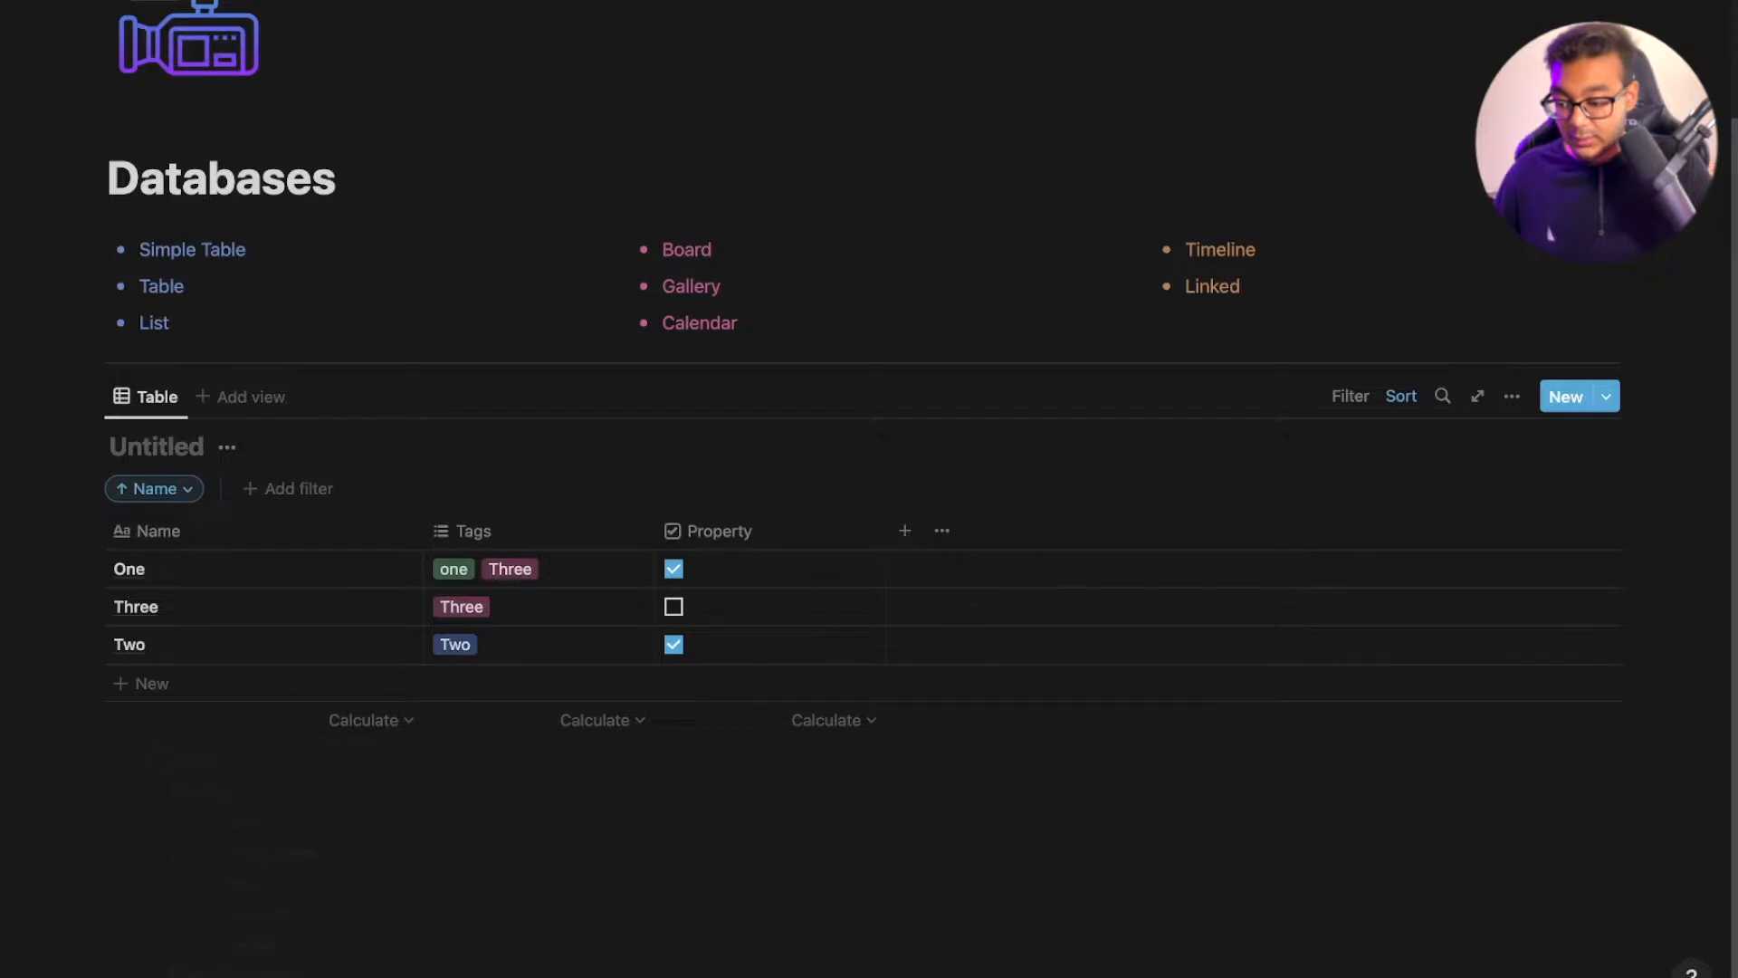
Add two rows named Zero and A Hundred to the sorted table
left_click(223, 685)
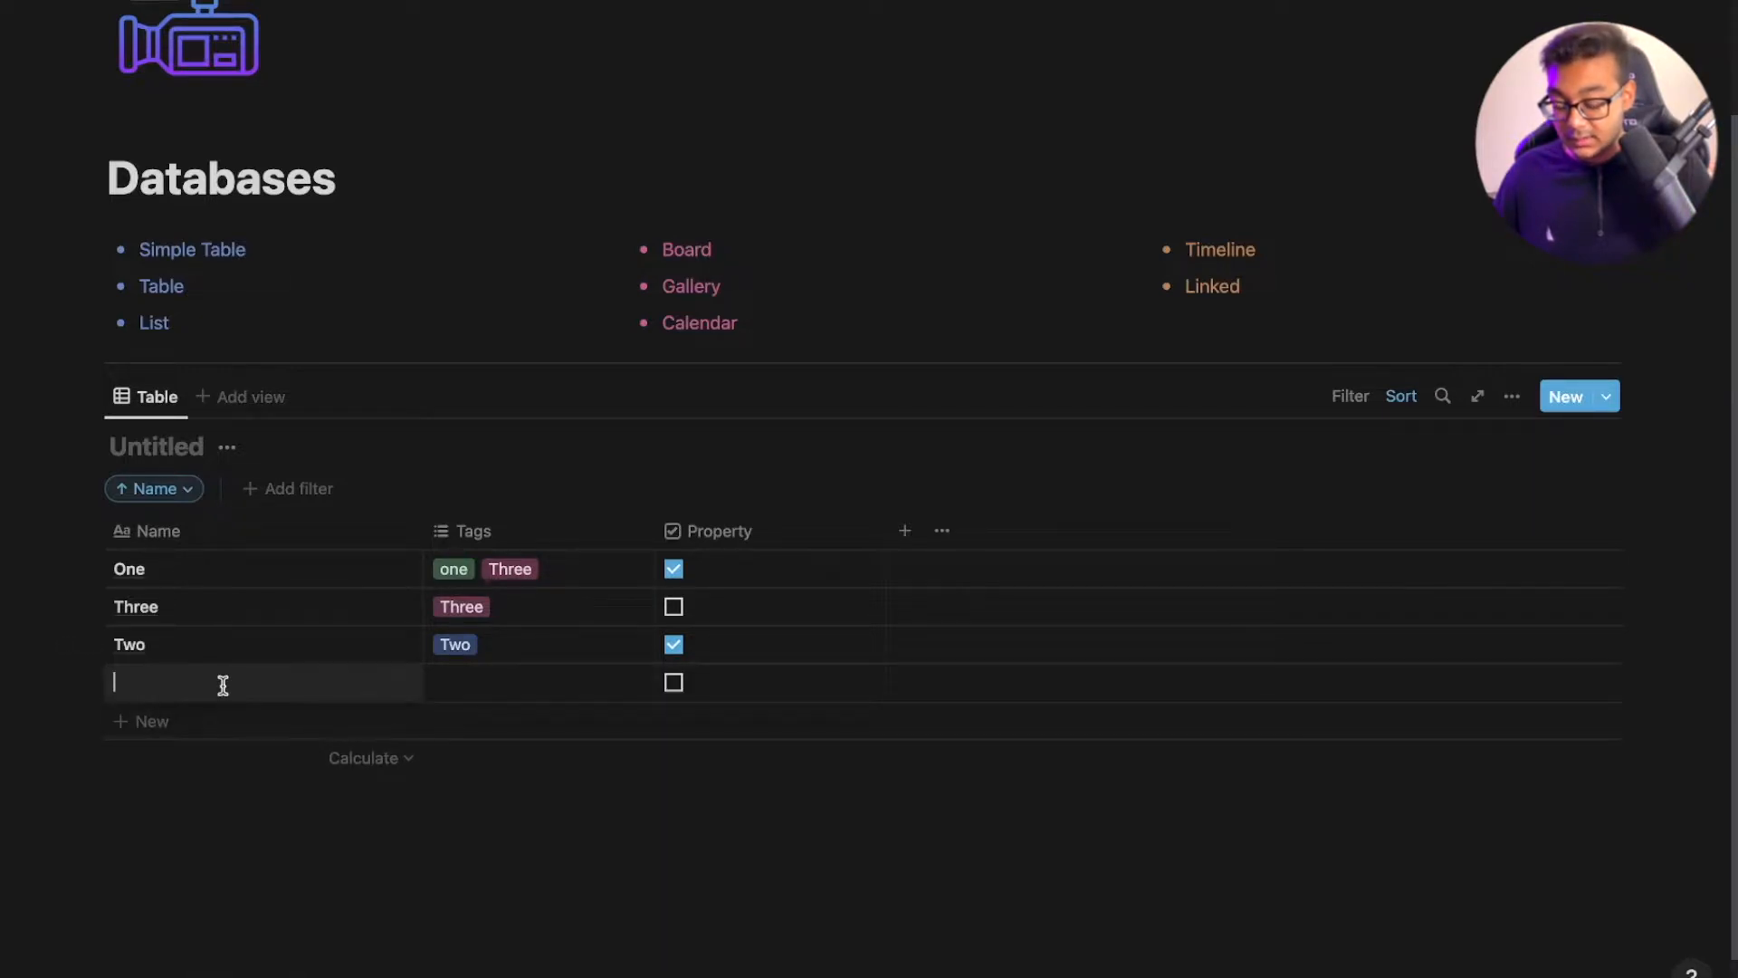
type("Zero")
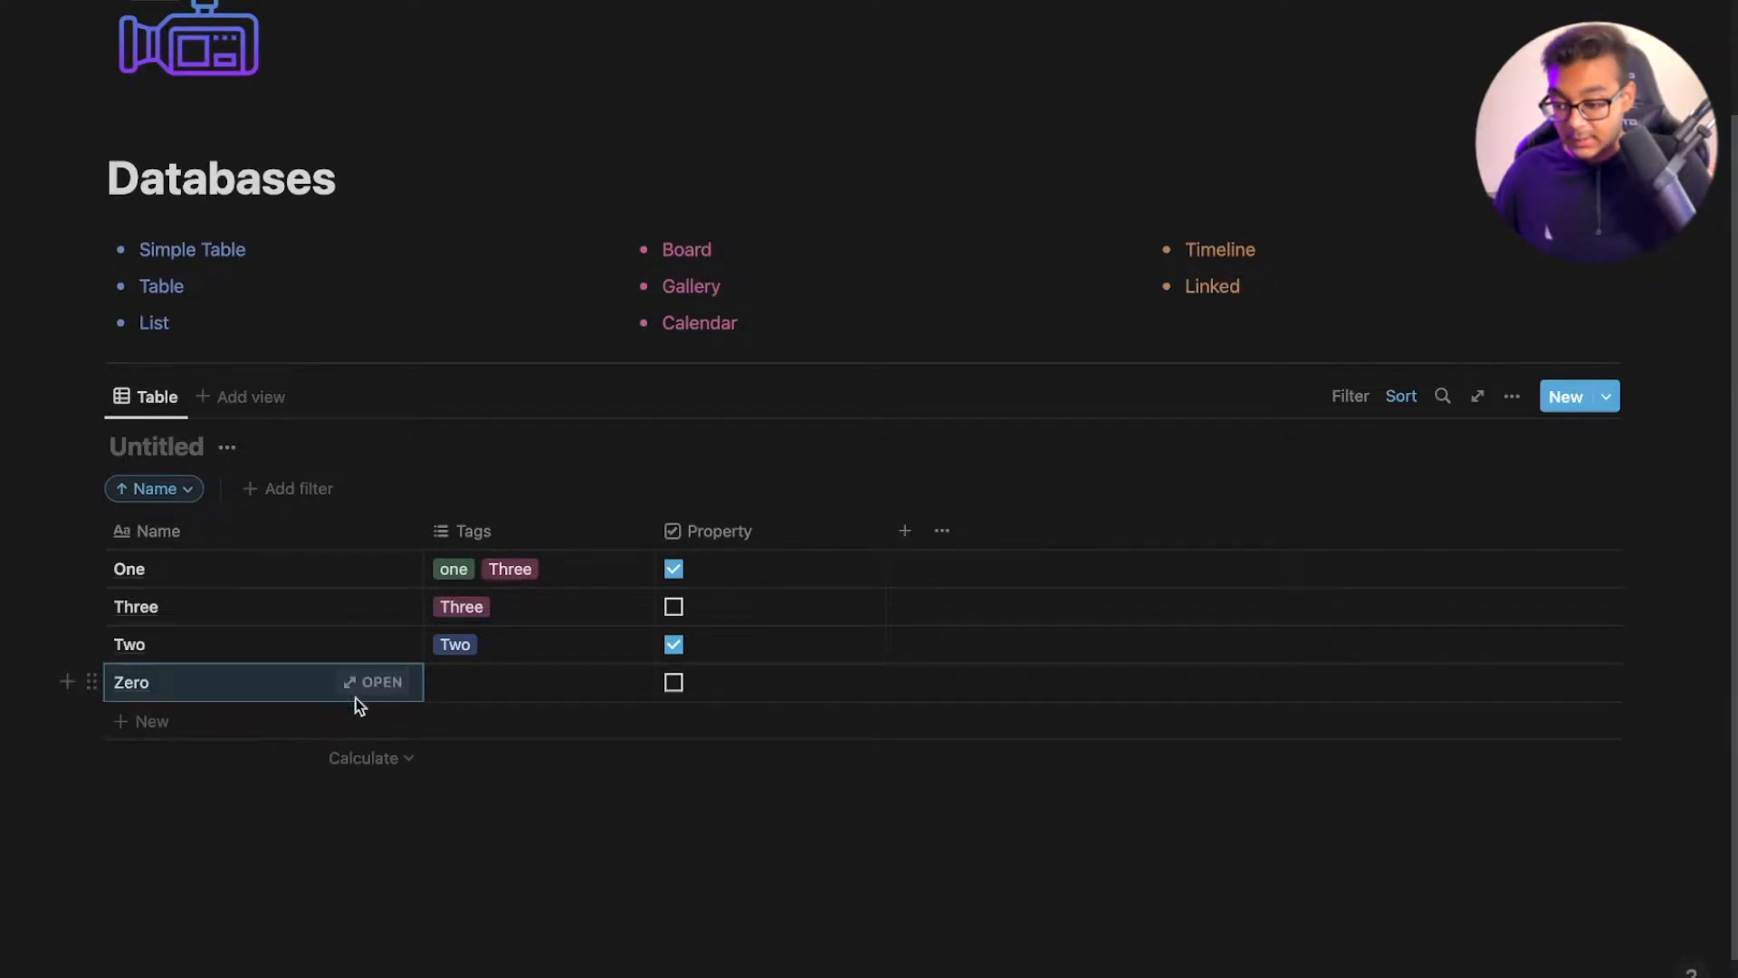
left_click(95, 682)
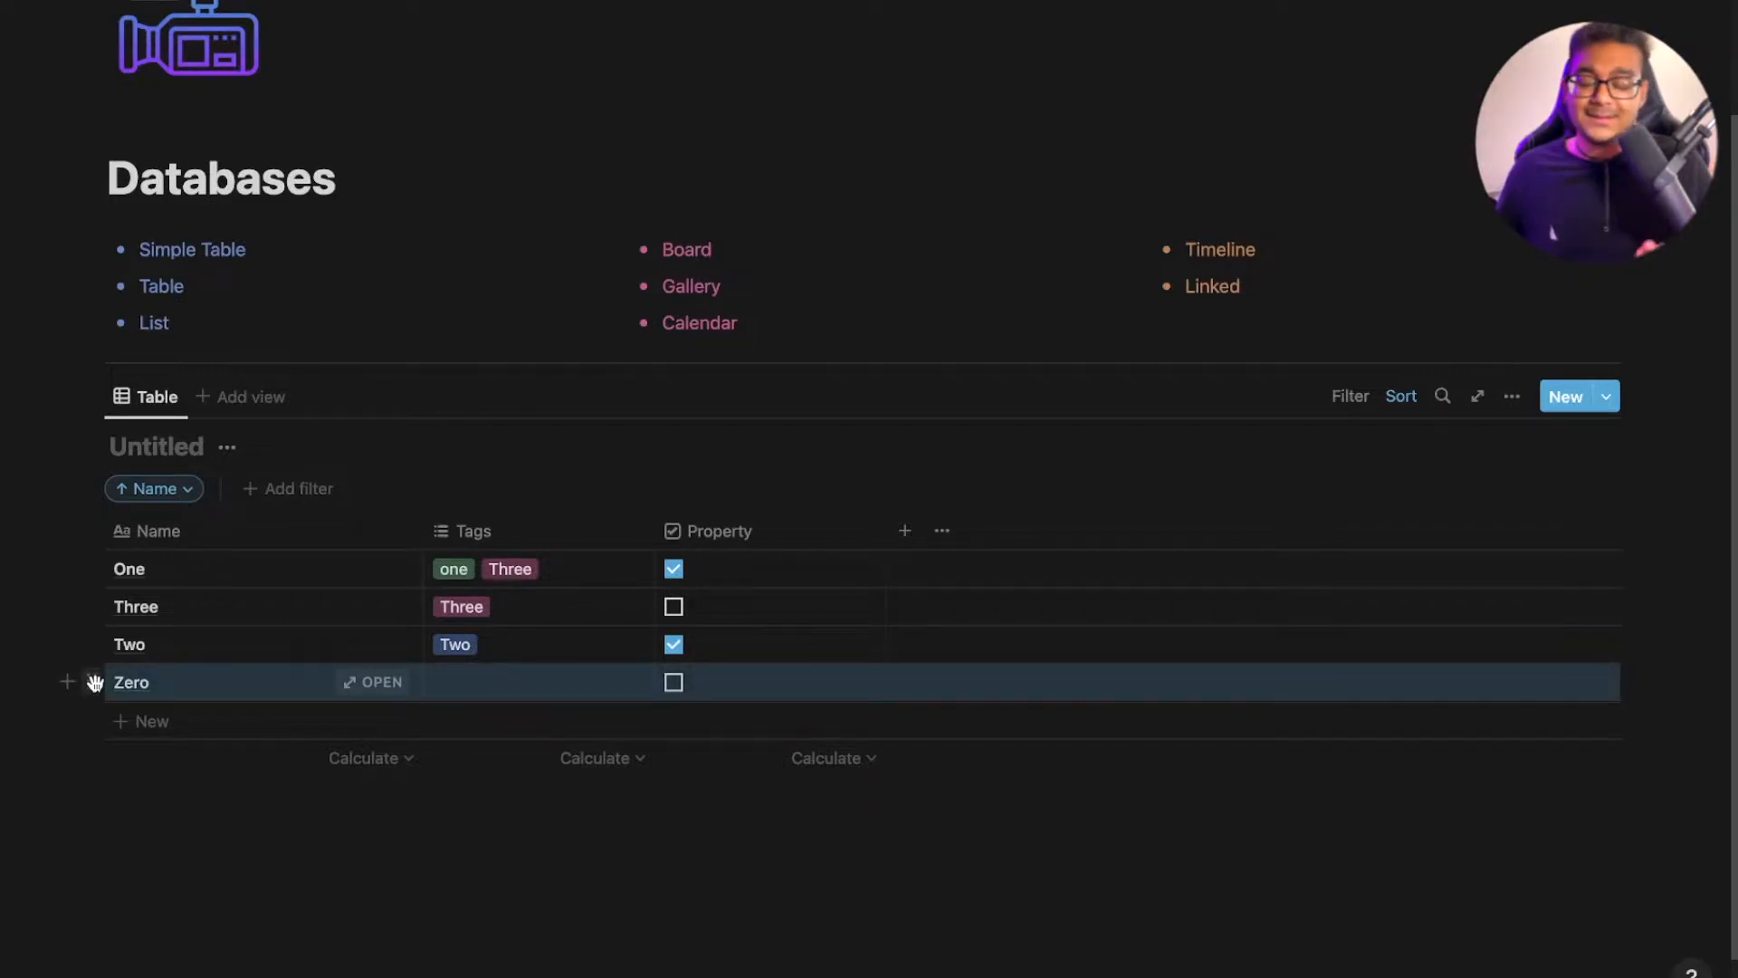
left_click(145, 724)
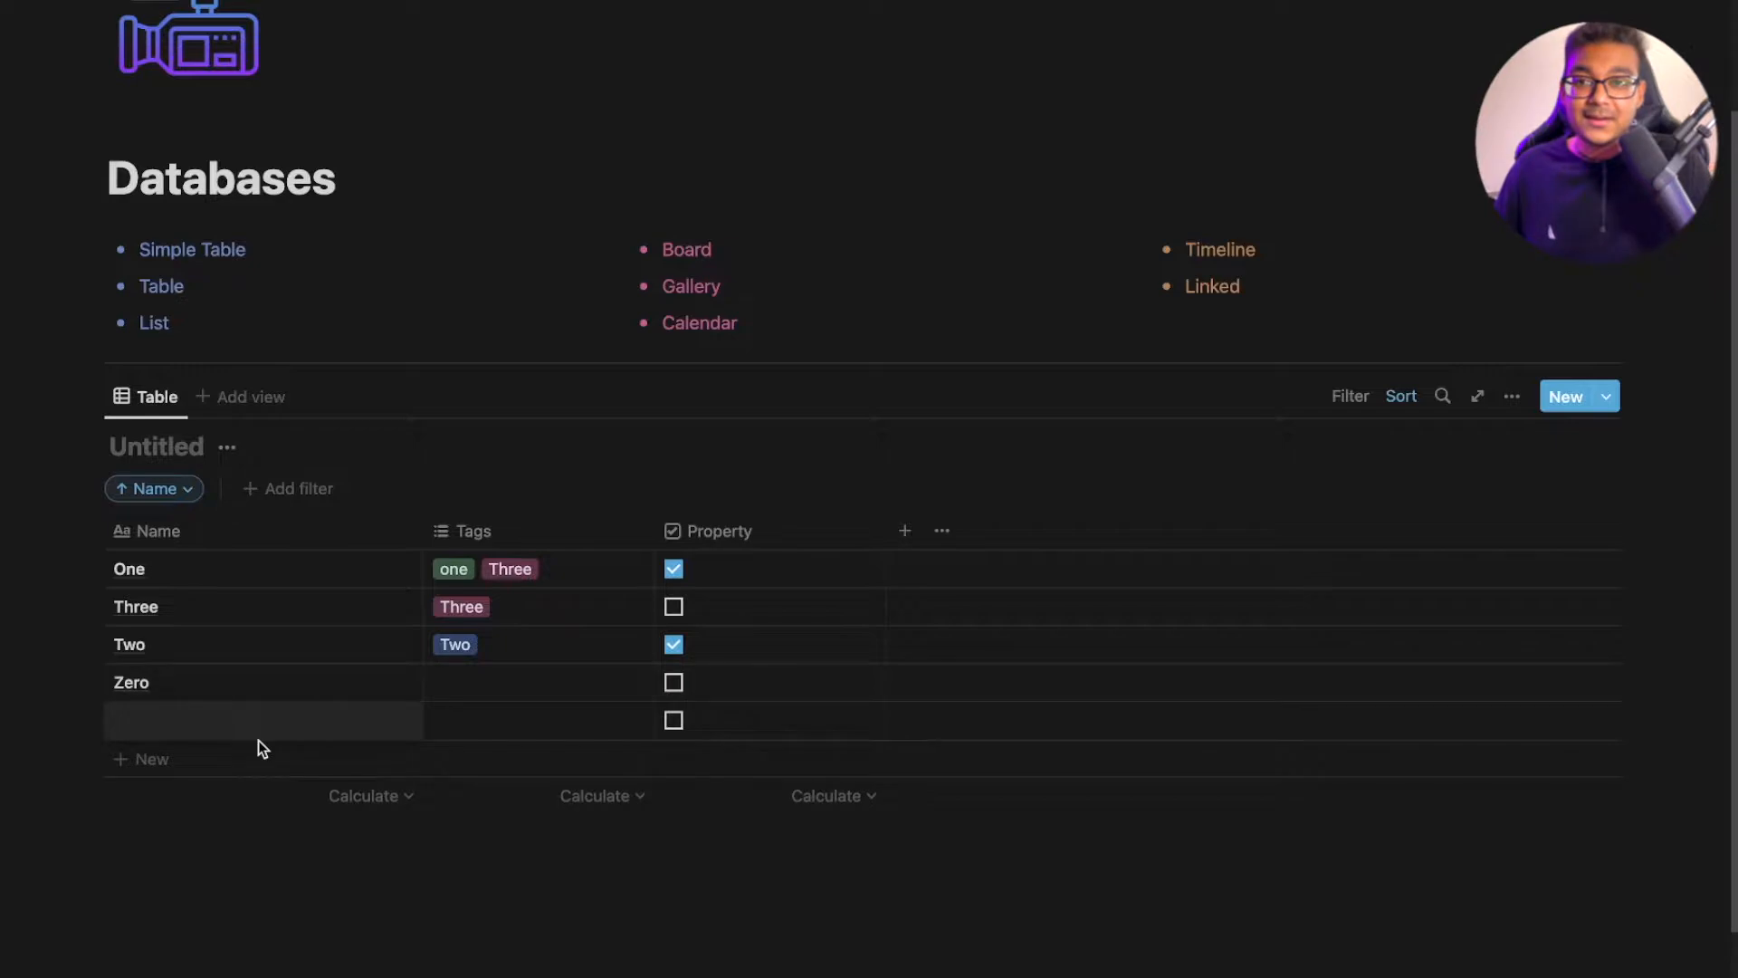
type("A H")
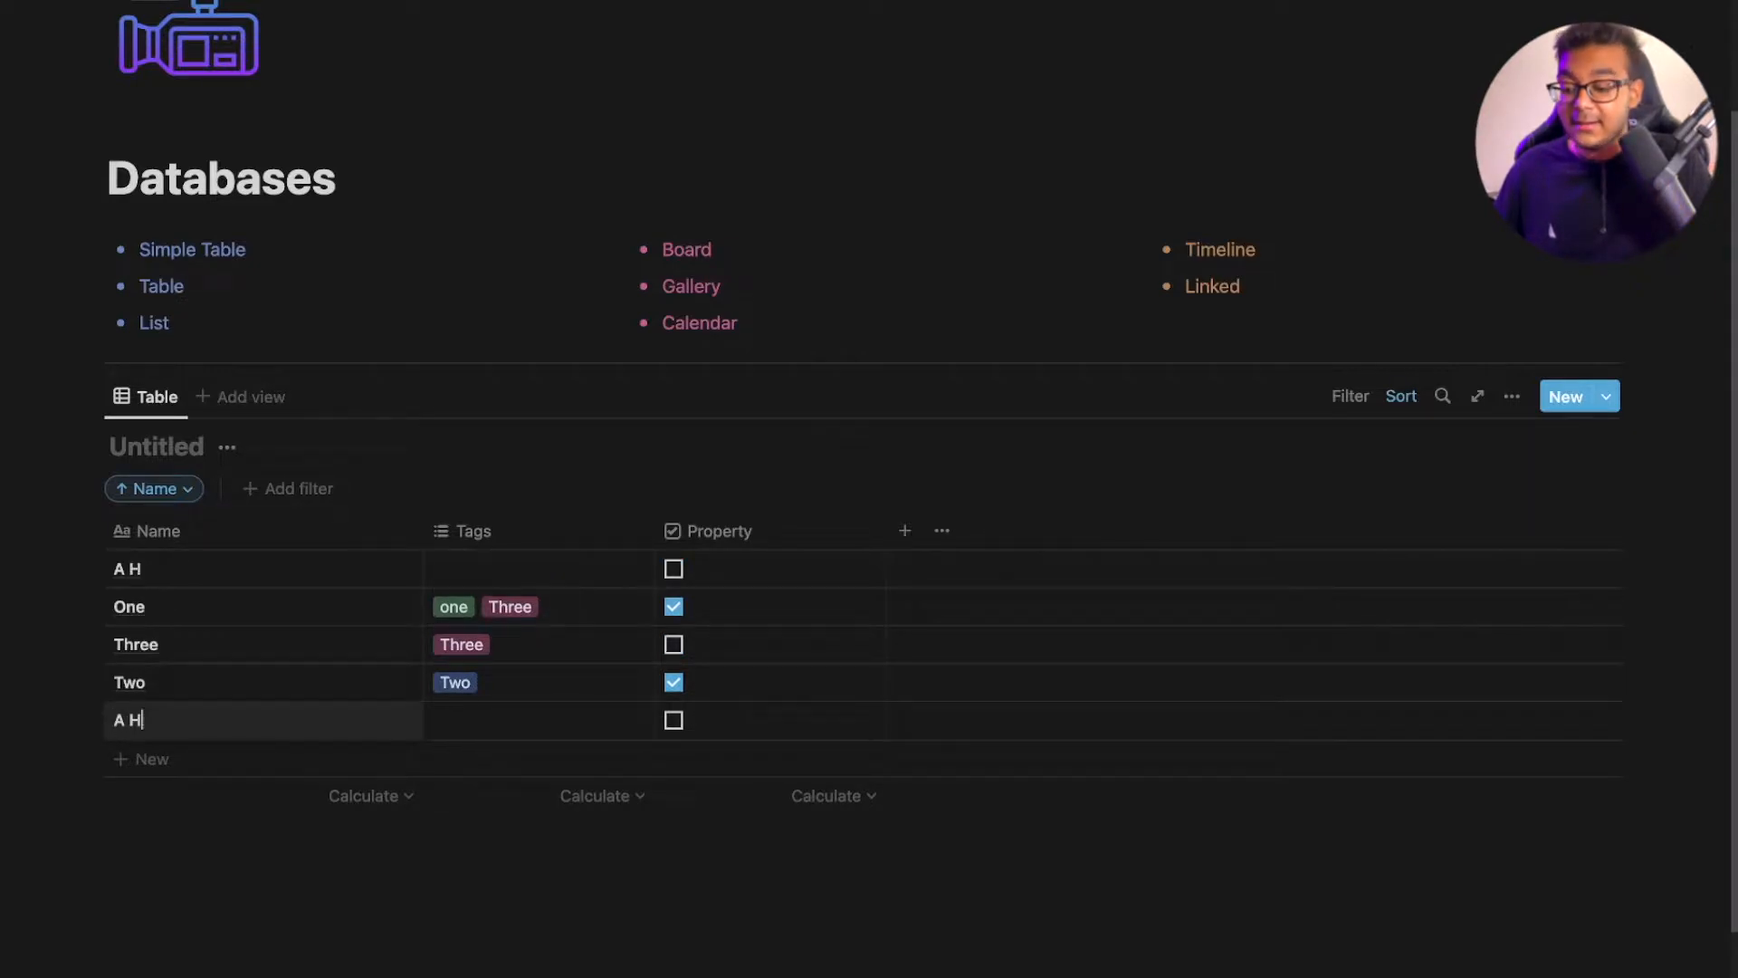
type("undred")
key("Escape")
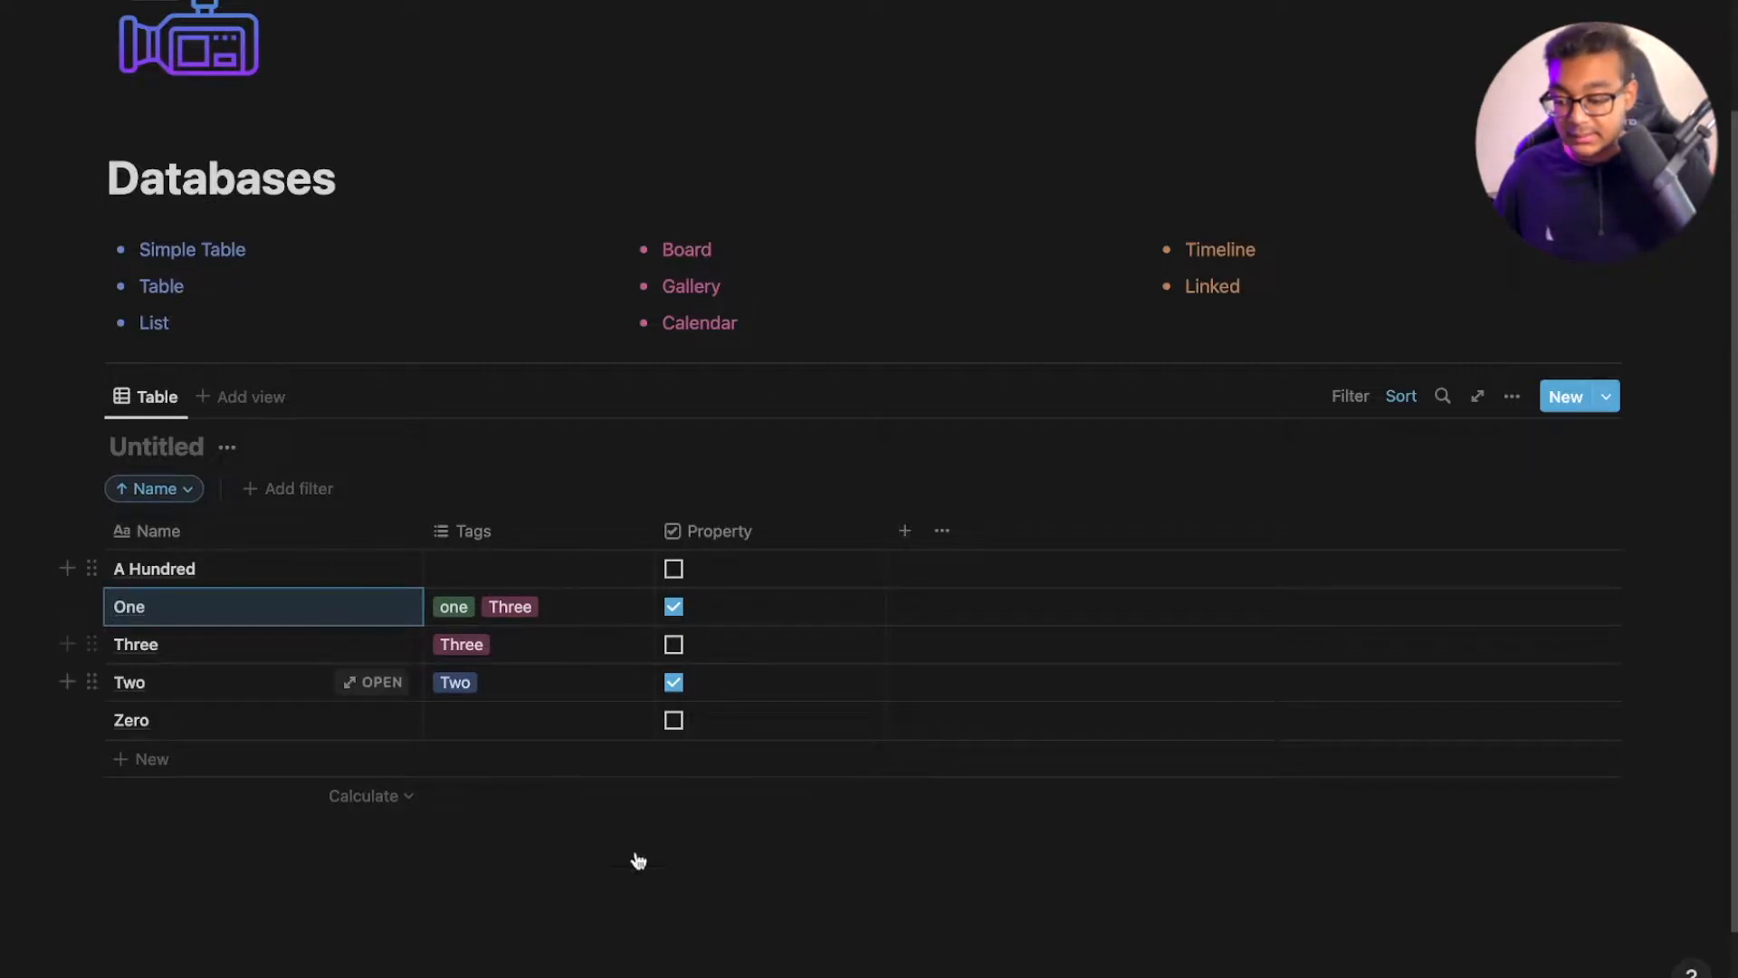
Undo the addition of the A Hundred row in the sorted table
key("super+z")
key("super+z")
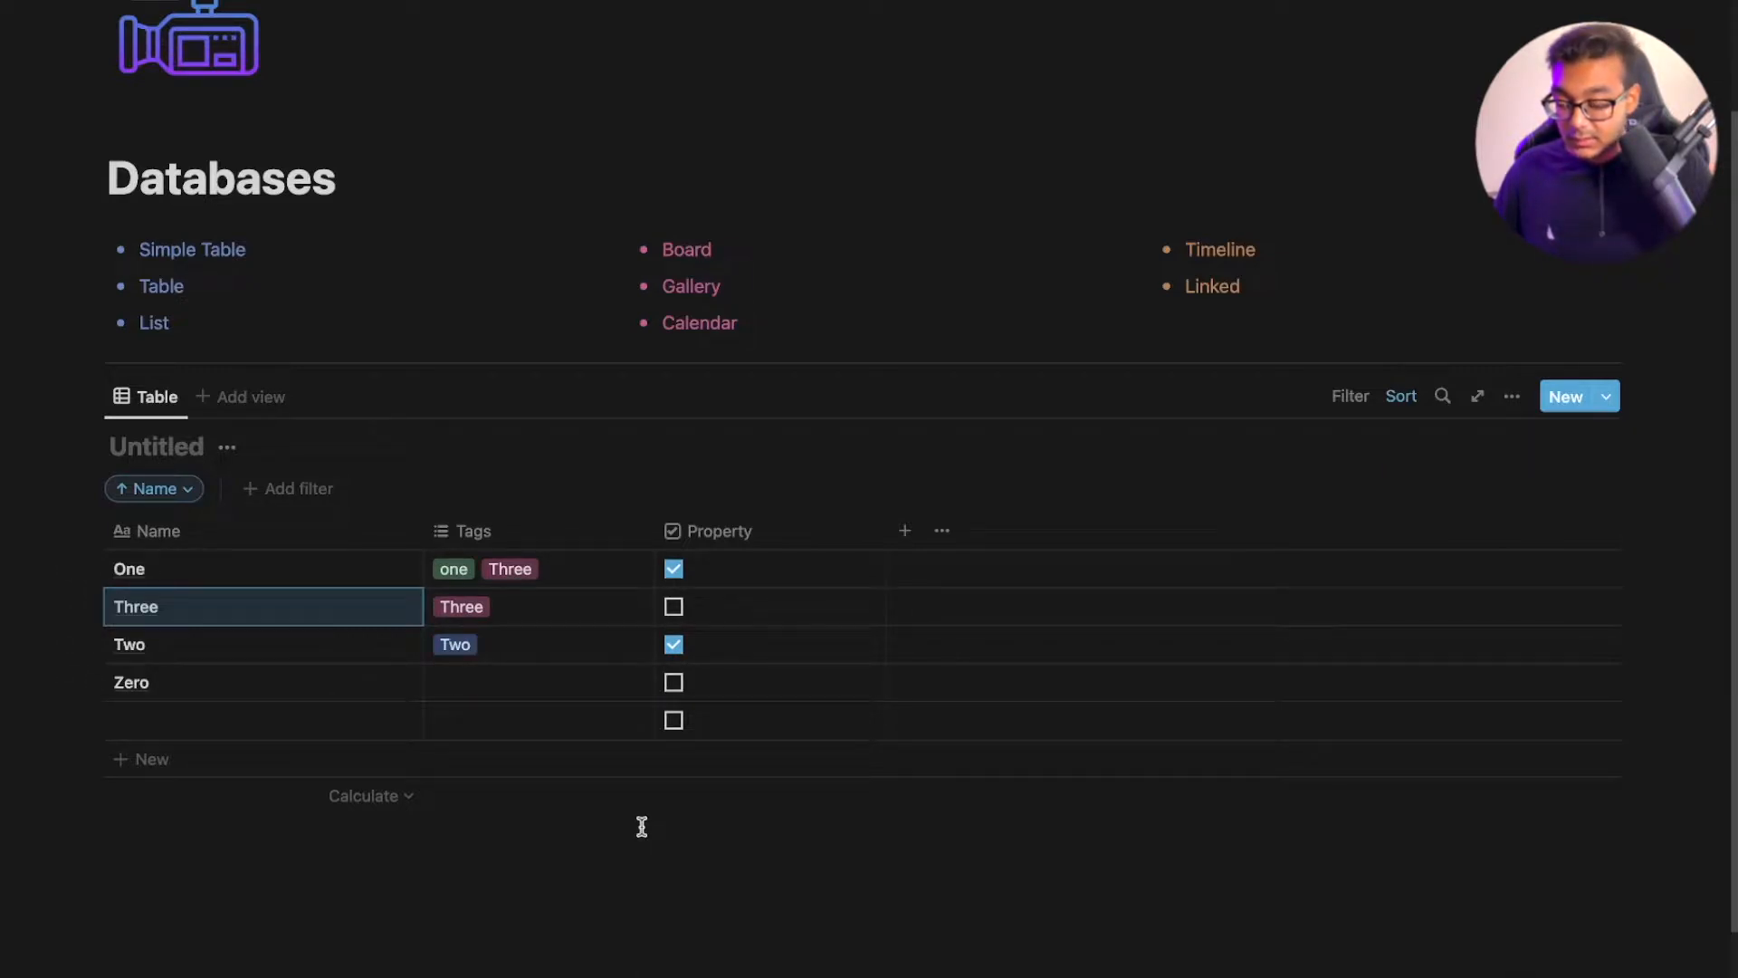
key("super+z")
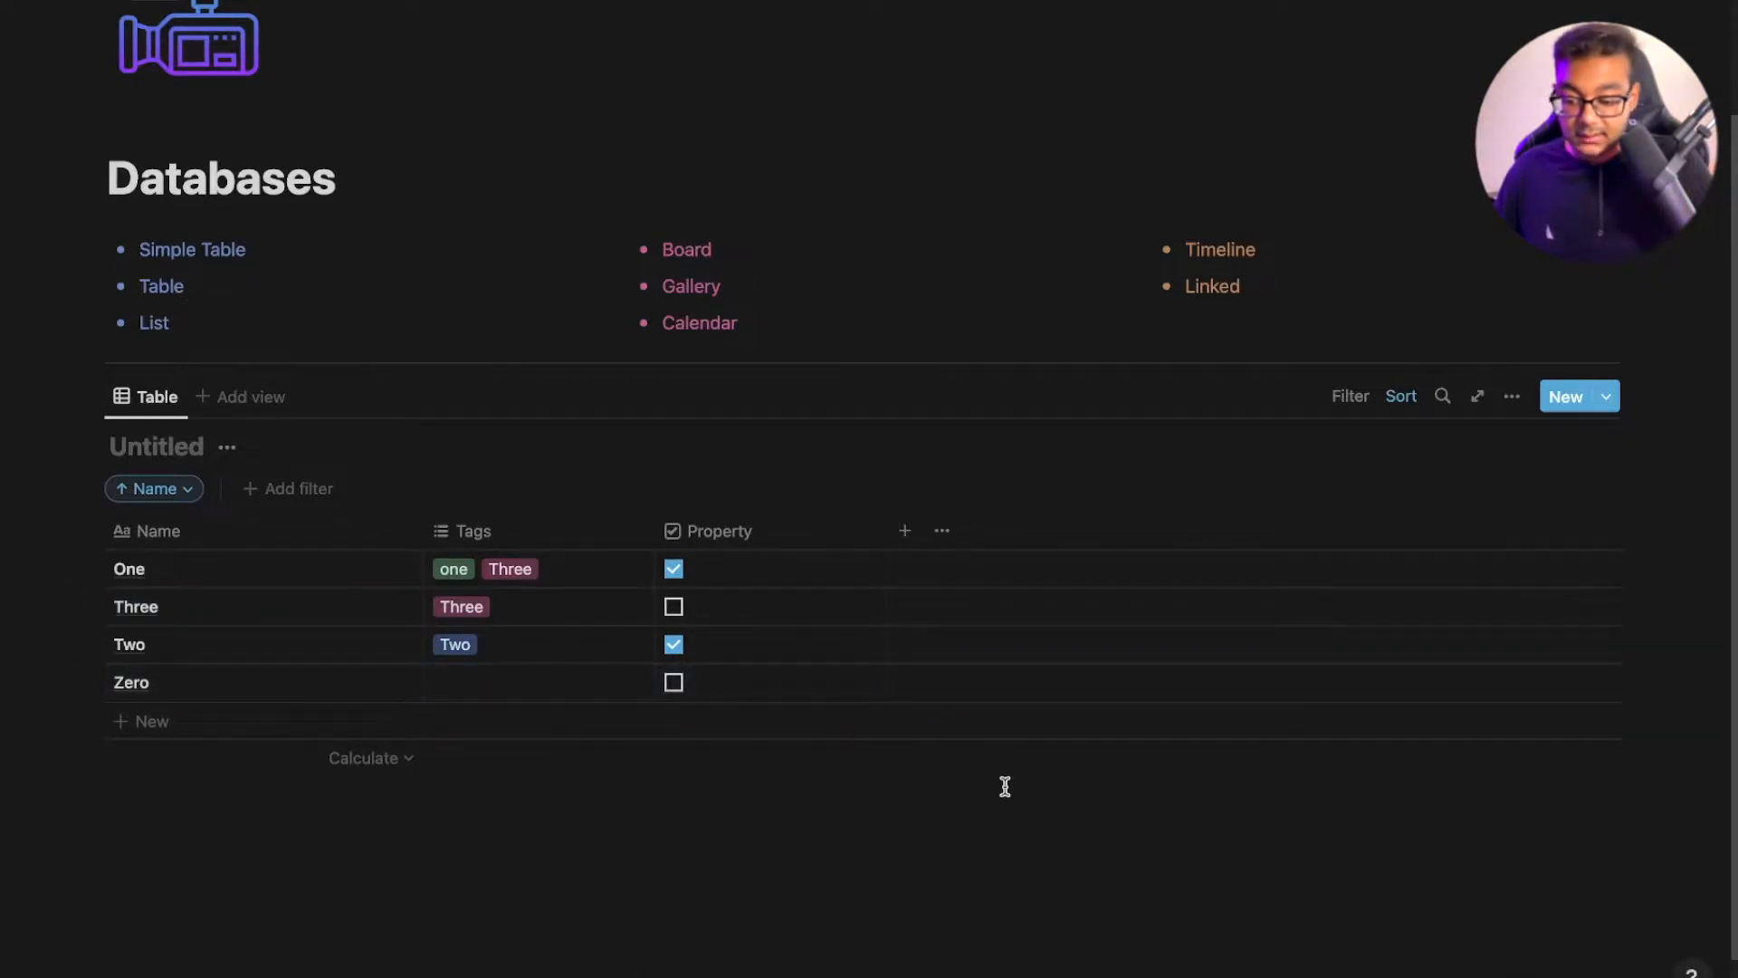
Change the table's sort from Name to the checkbox property named Property, keeping ascending order
left_click(1400, 398)
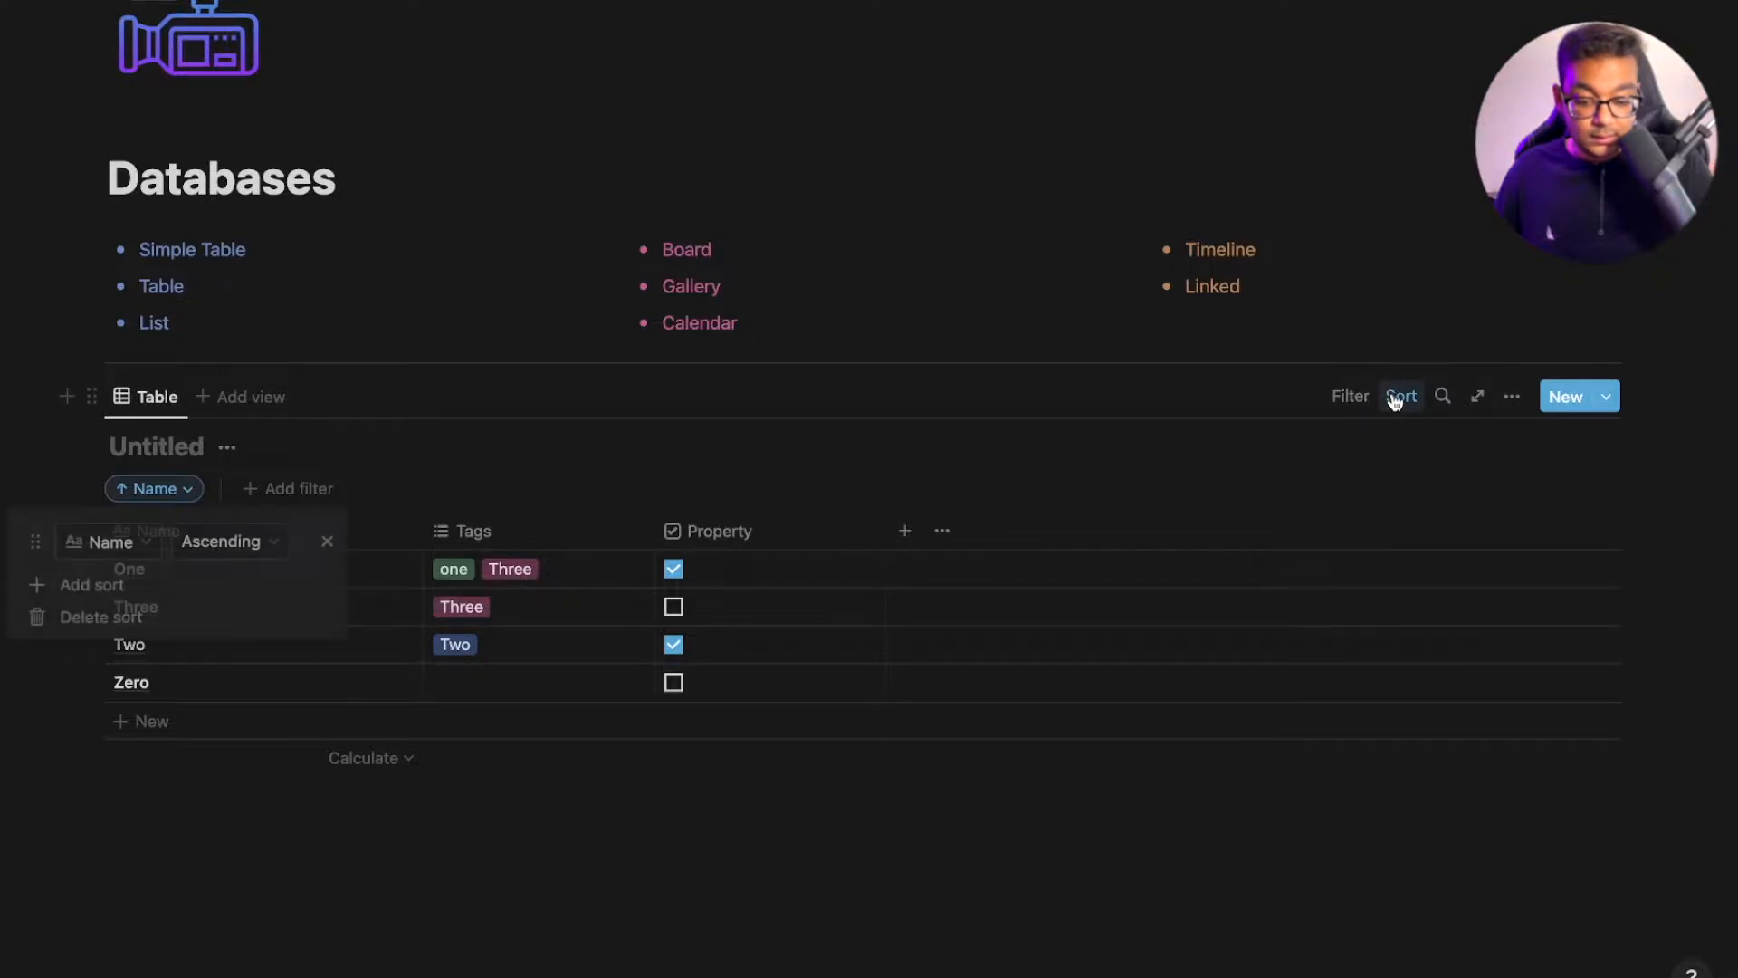
left_click(128, 543)
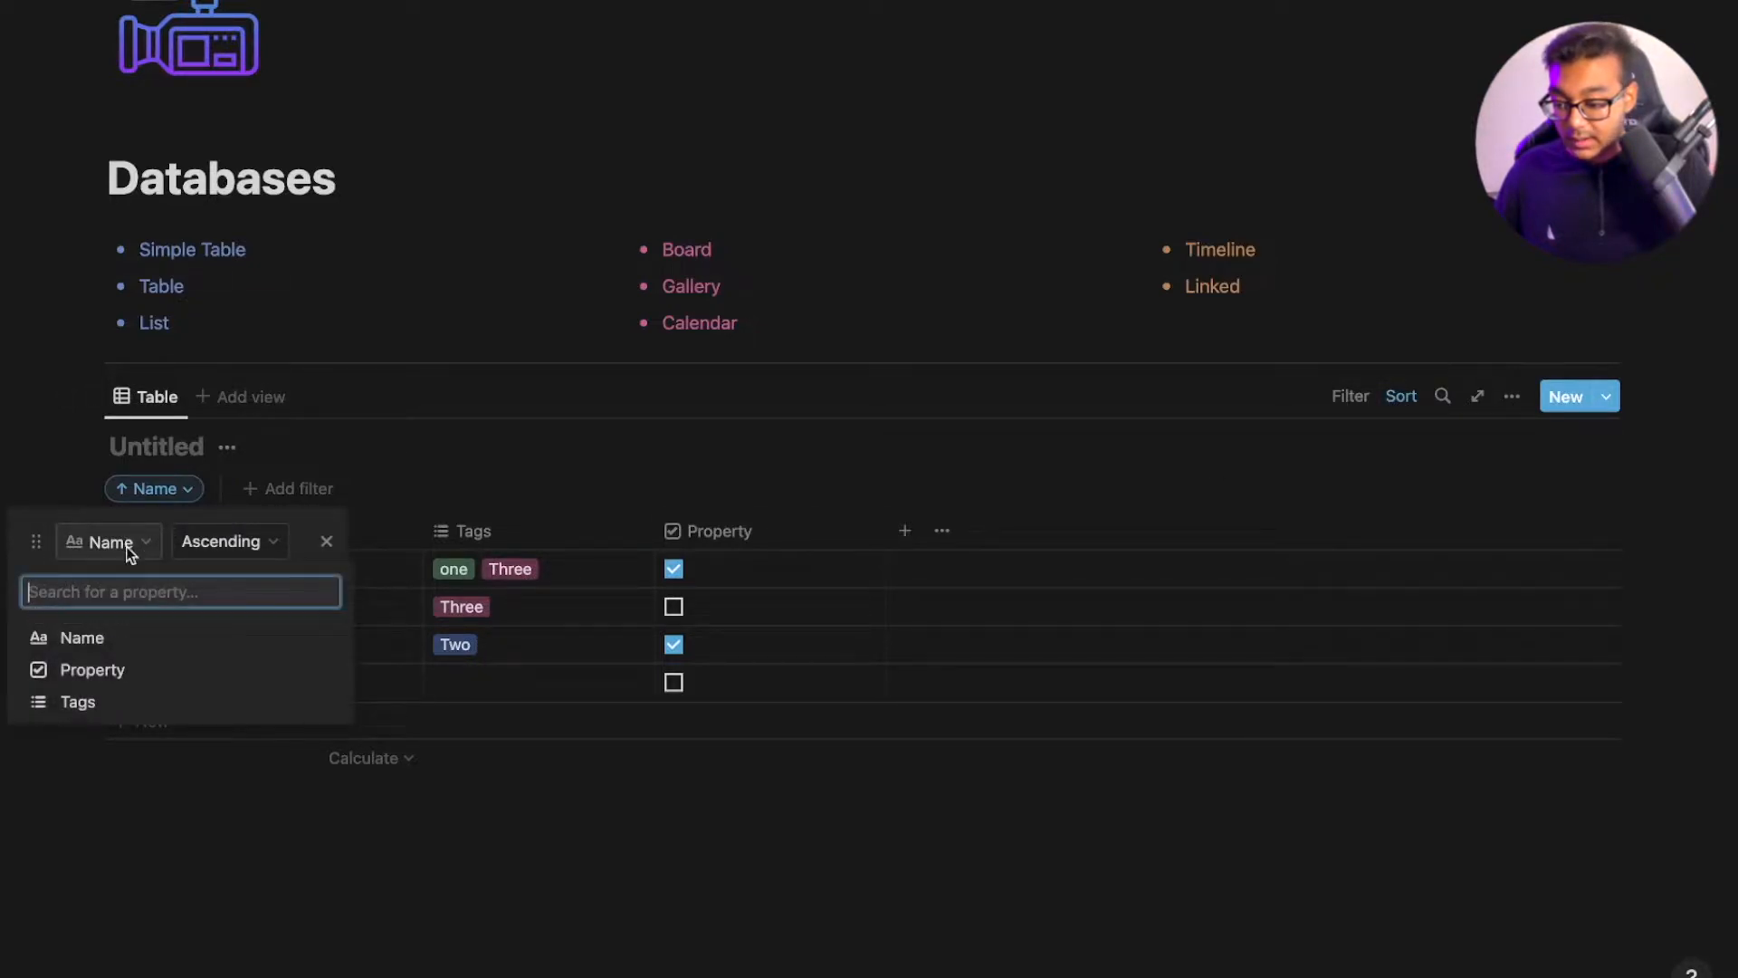
left_click(141, 671)
Rename the checkbox column to Checkbox
left_click(786, 538)
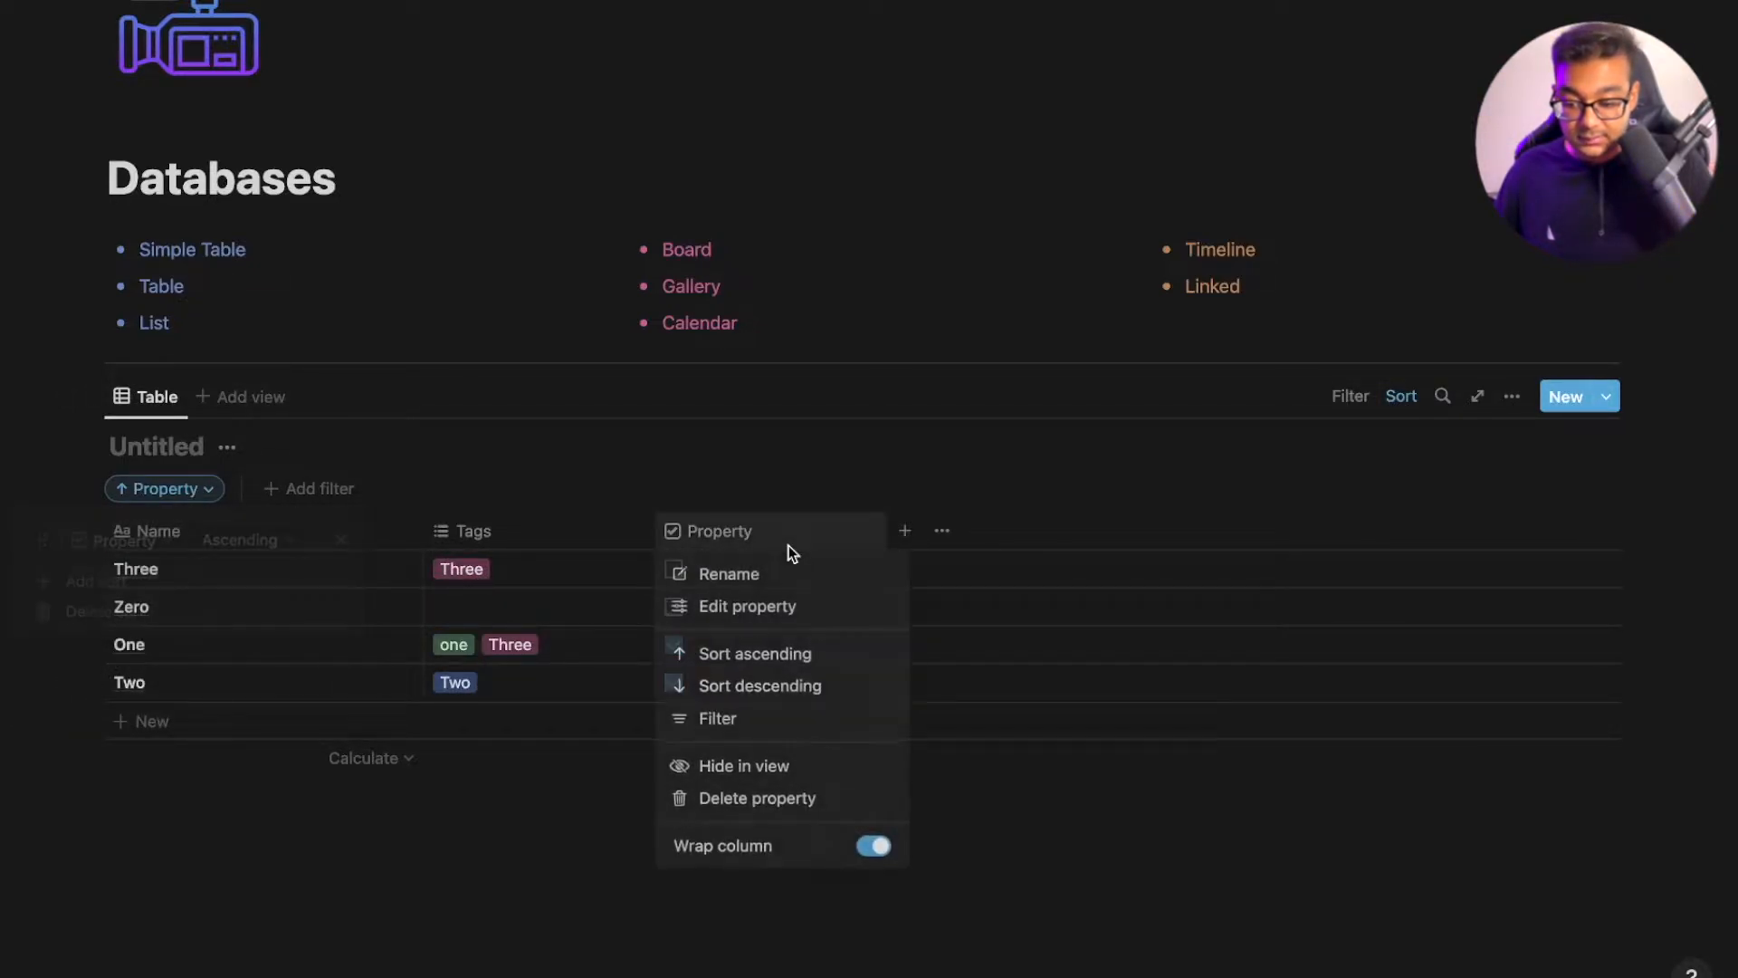
left_click(758, 580)
type("Checkbox")
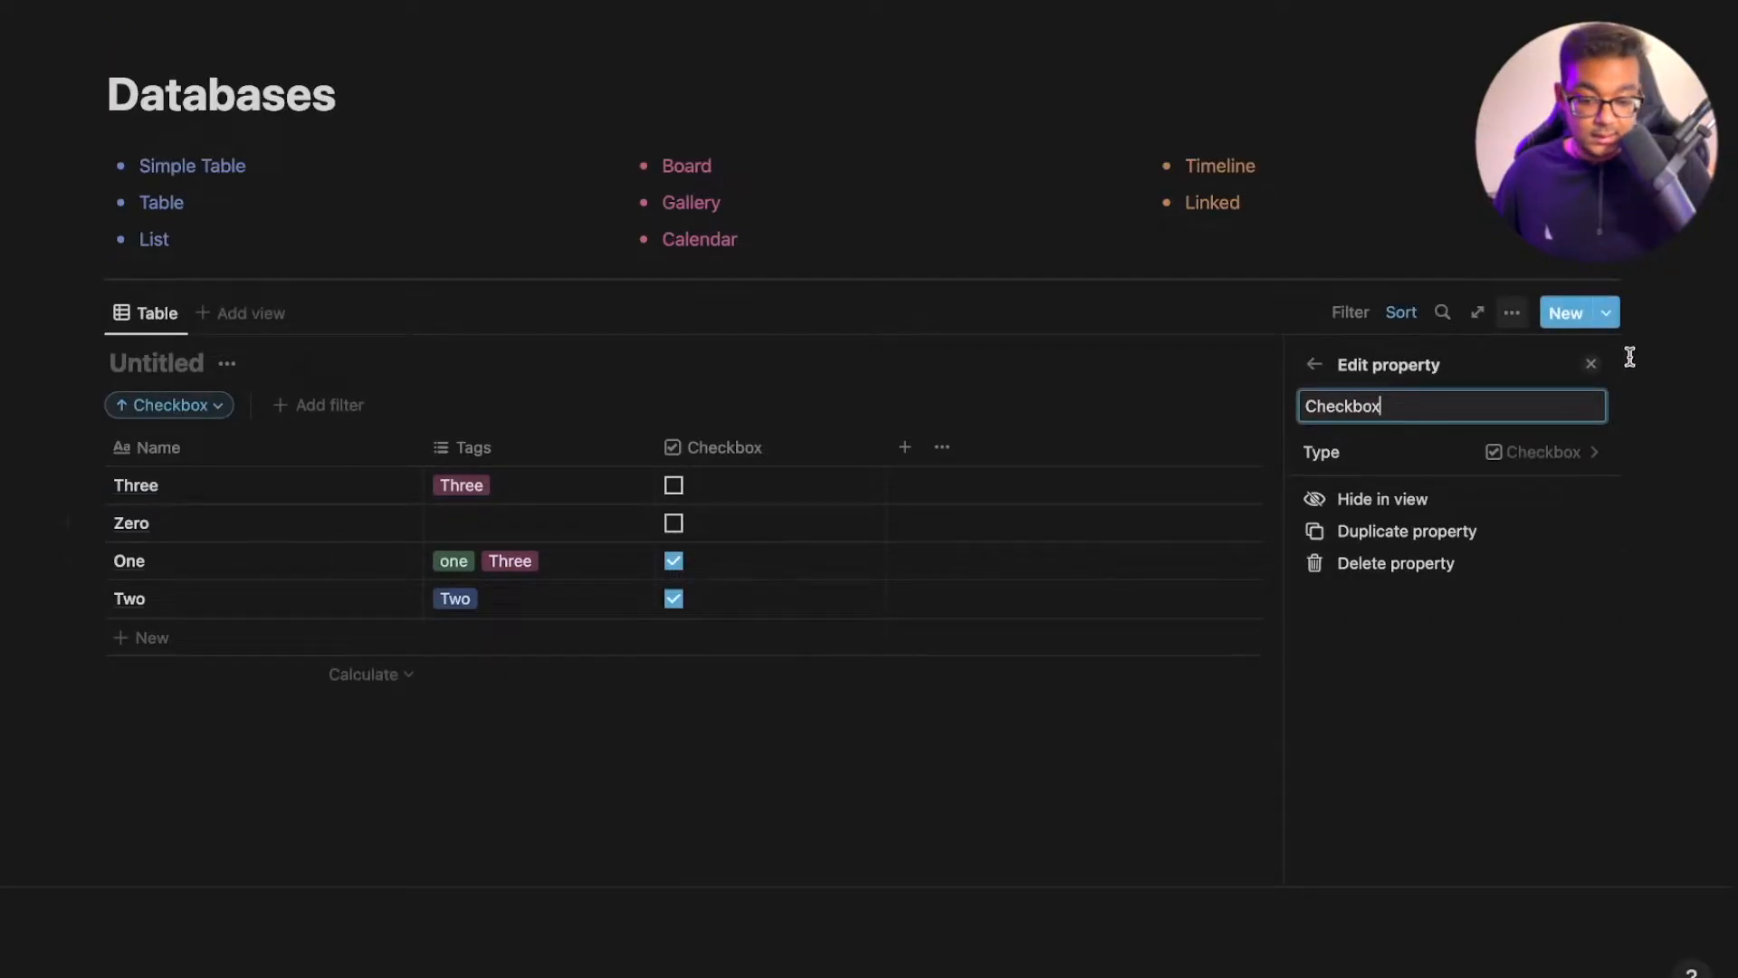
left_click(1587, 365)
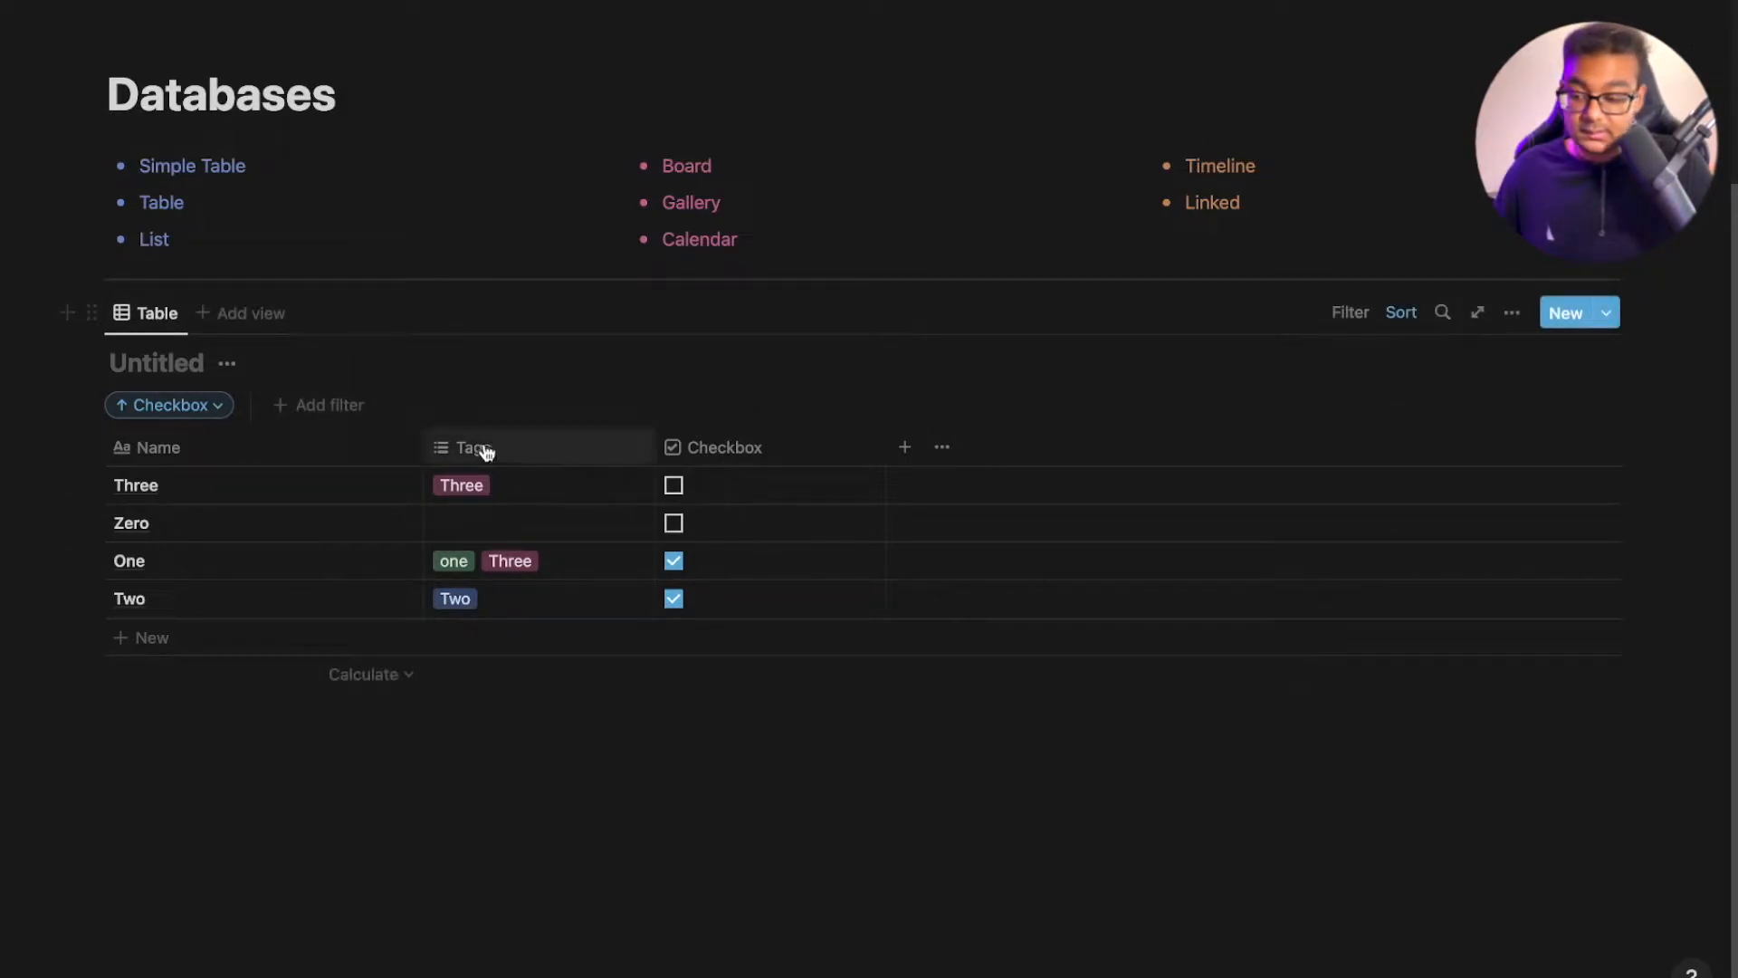
Set the Checkbox sort to Descending so that ticked rows come first
left_click(199, 409)
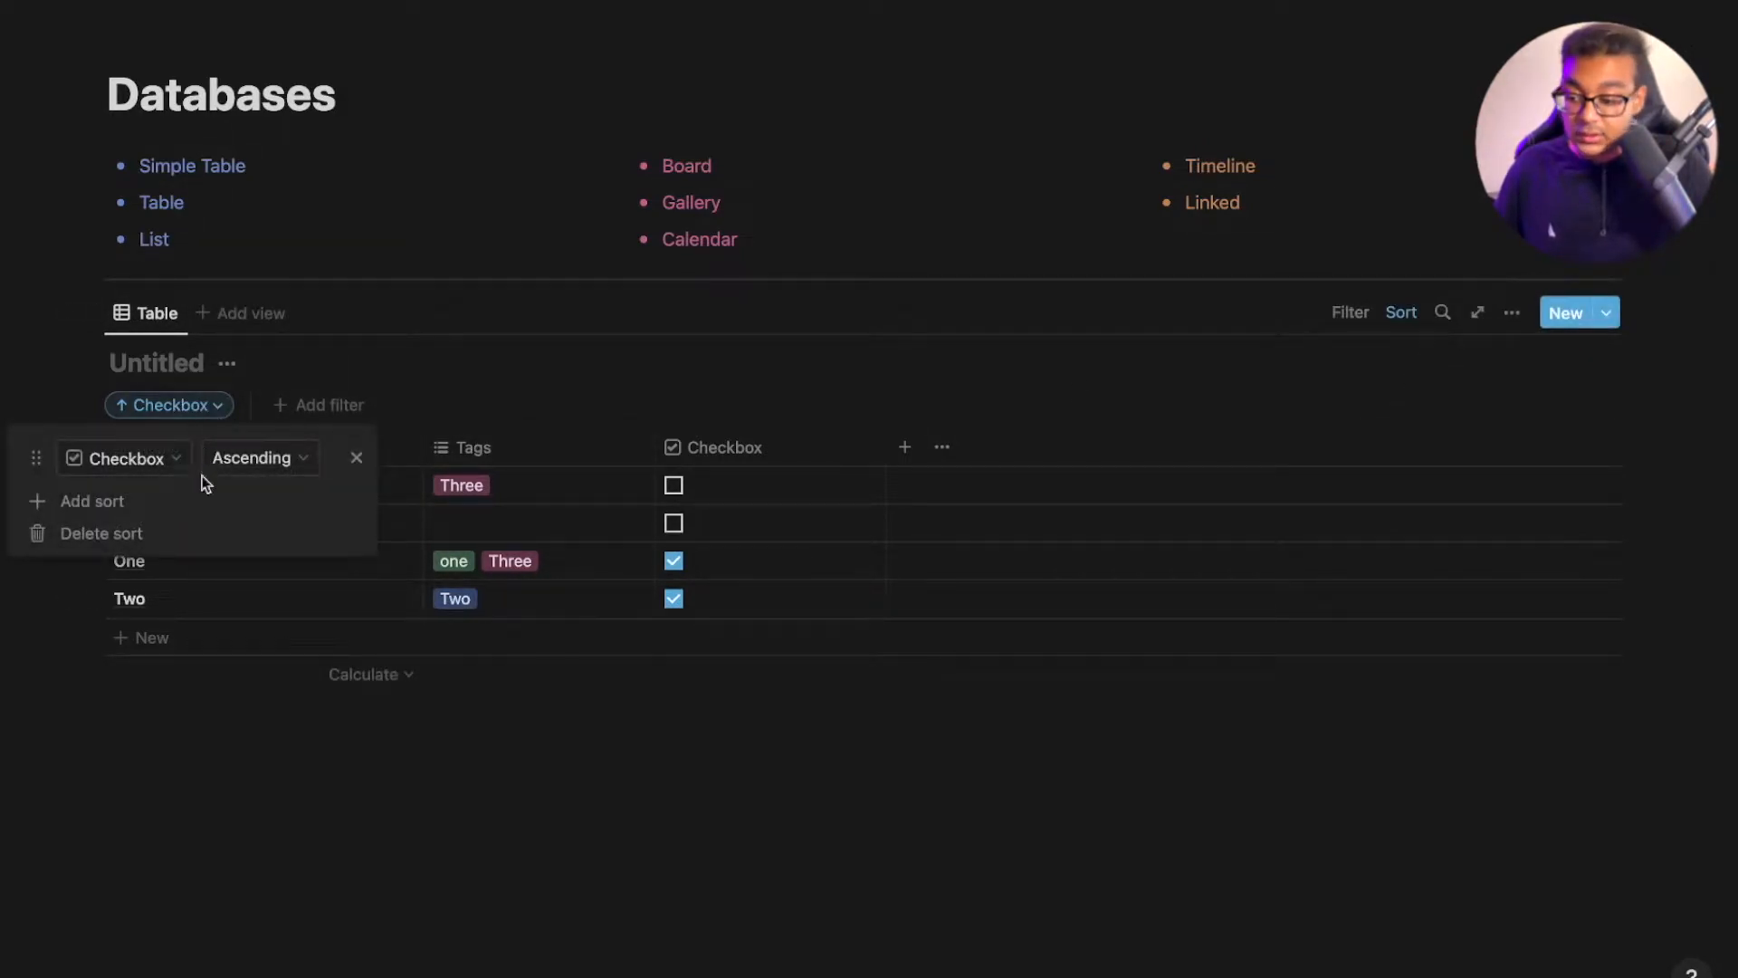
left_click(260, 460)
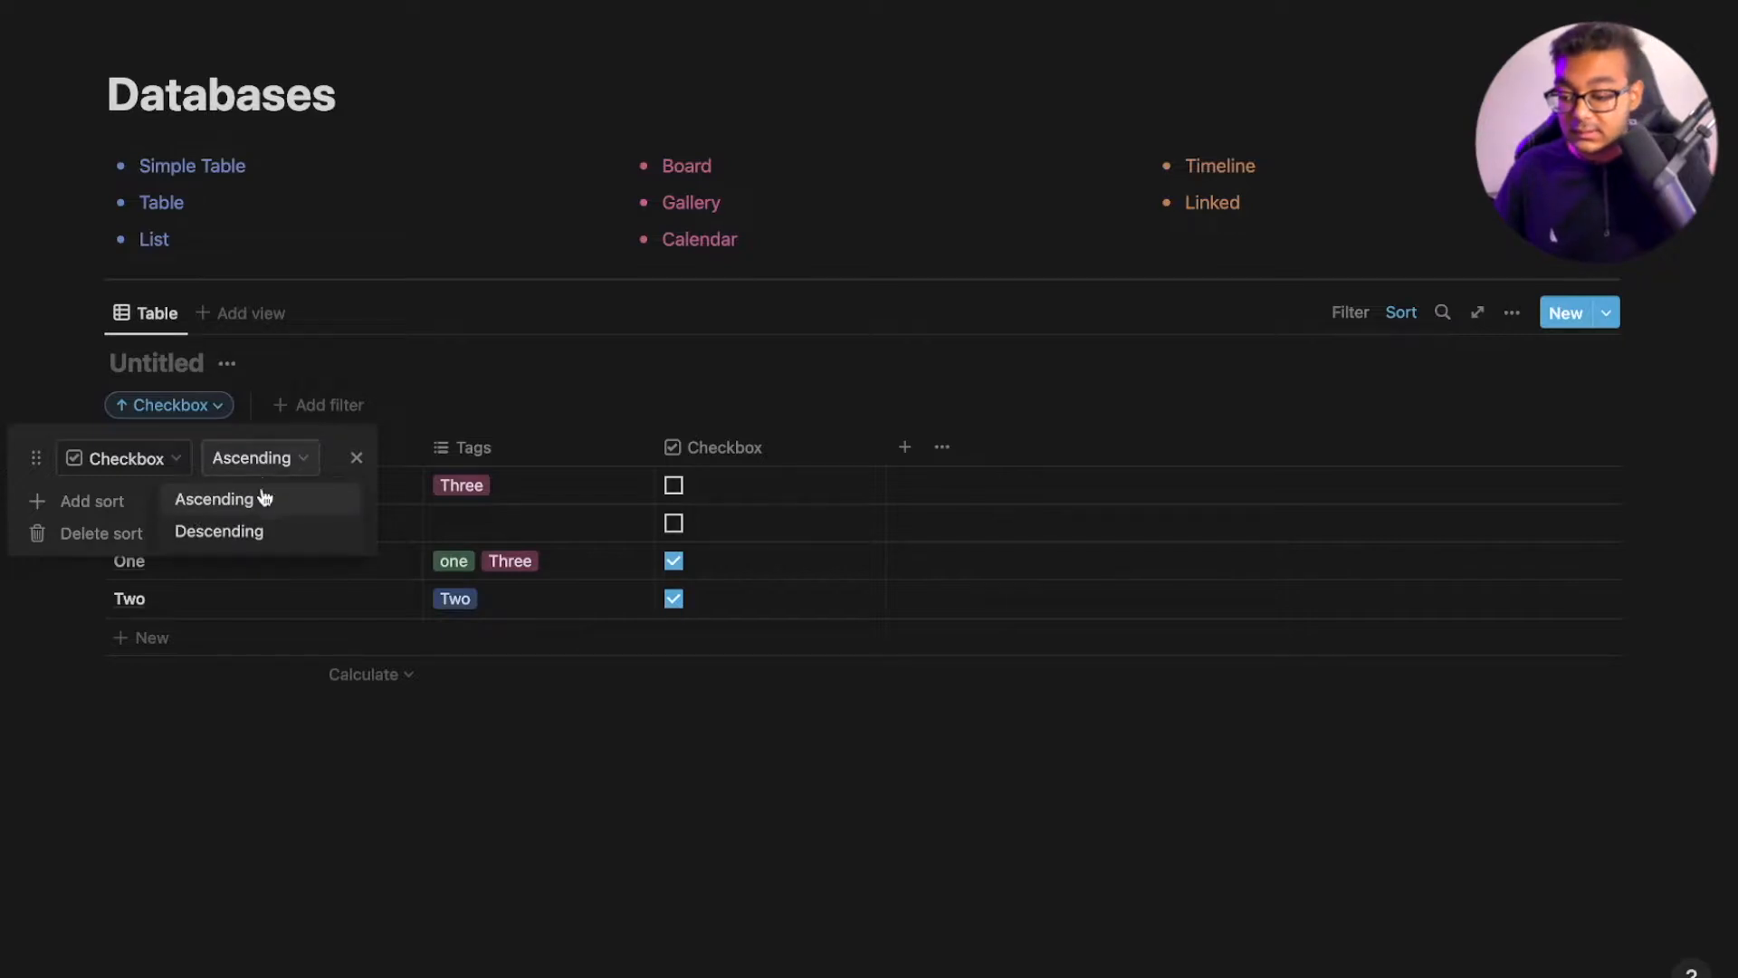
left_click(241, 532)
left_click(623, 788)
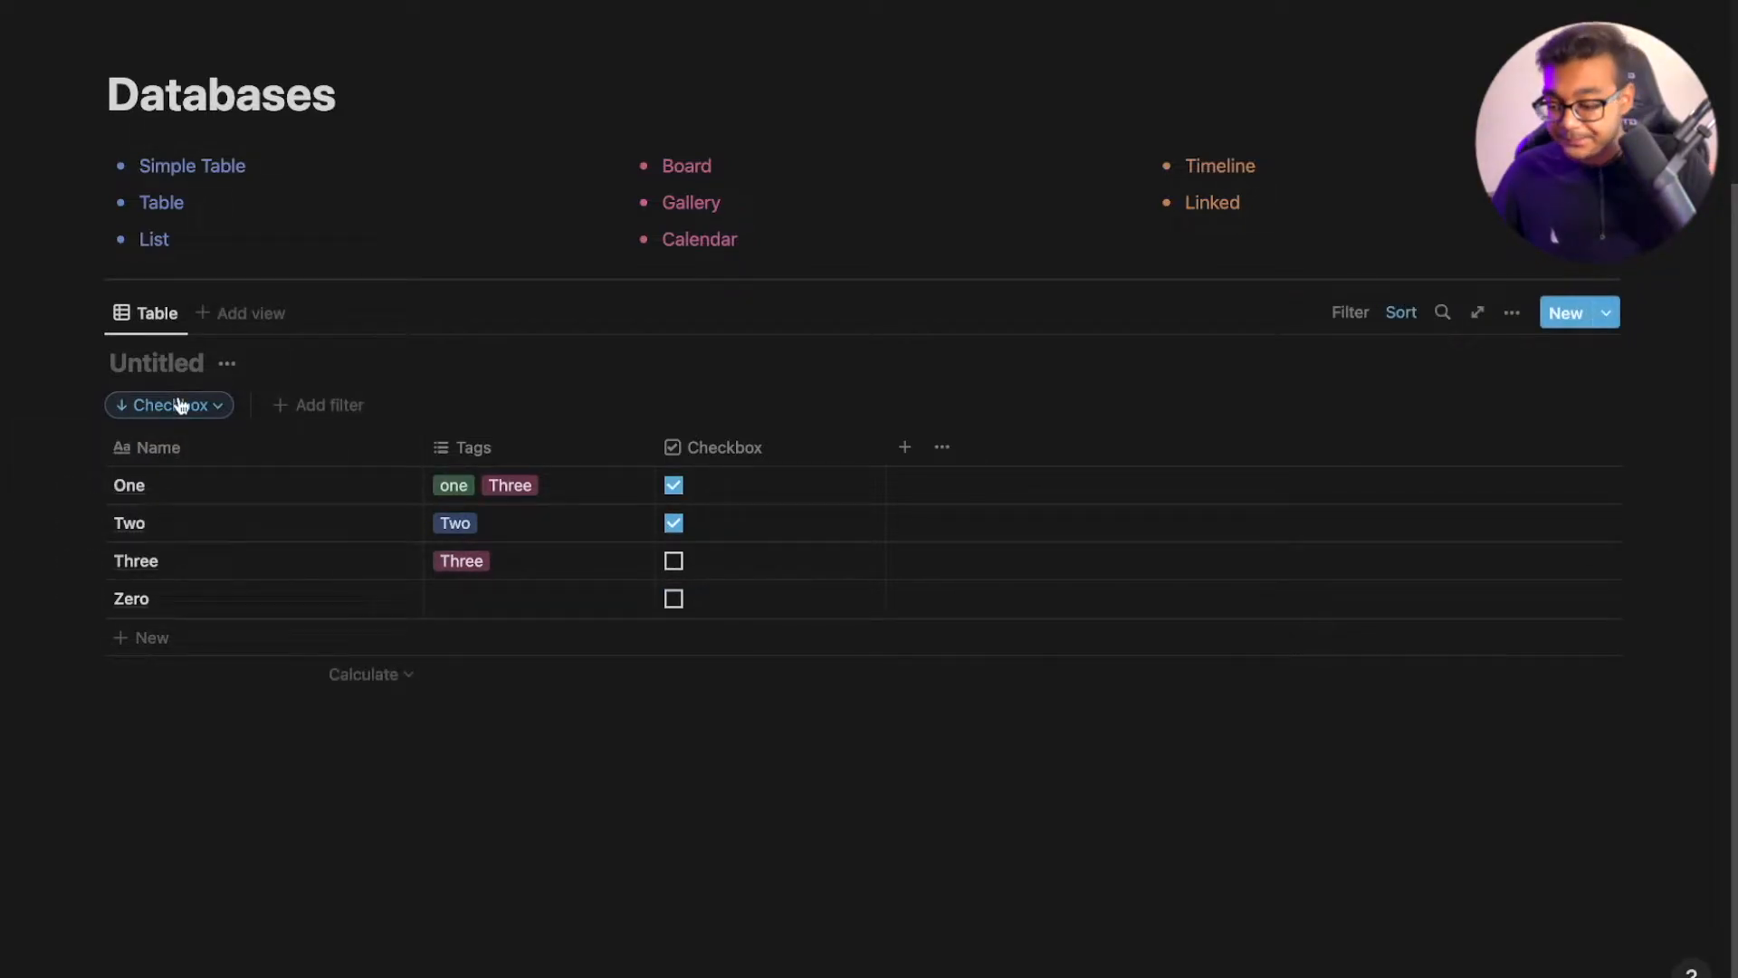
Change the sort to the Tags property in ascending order
left_click(1402, 312)
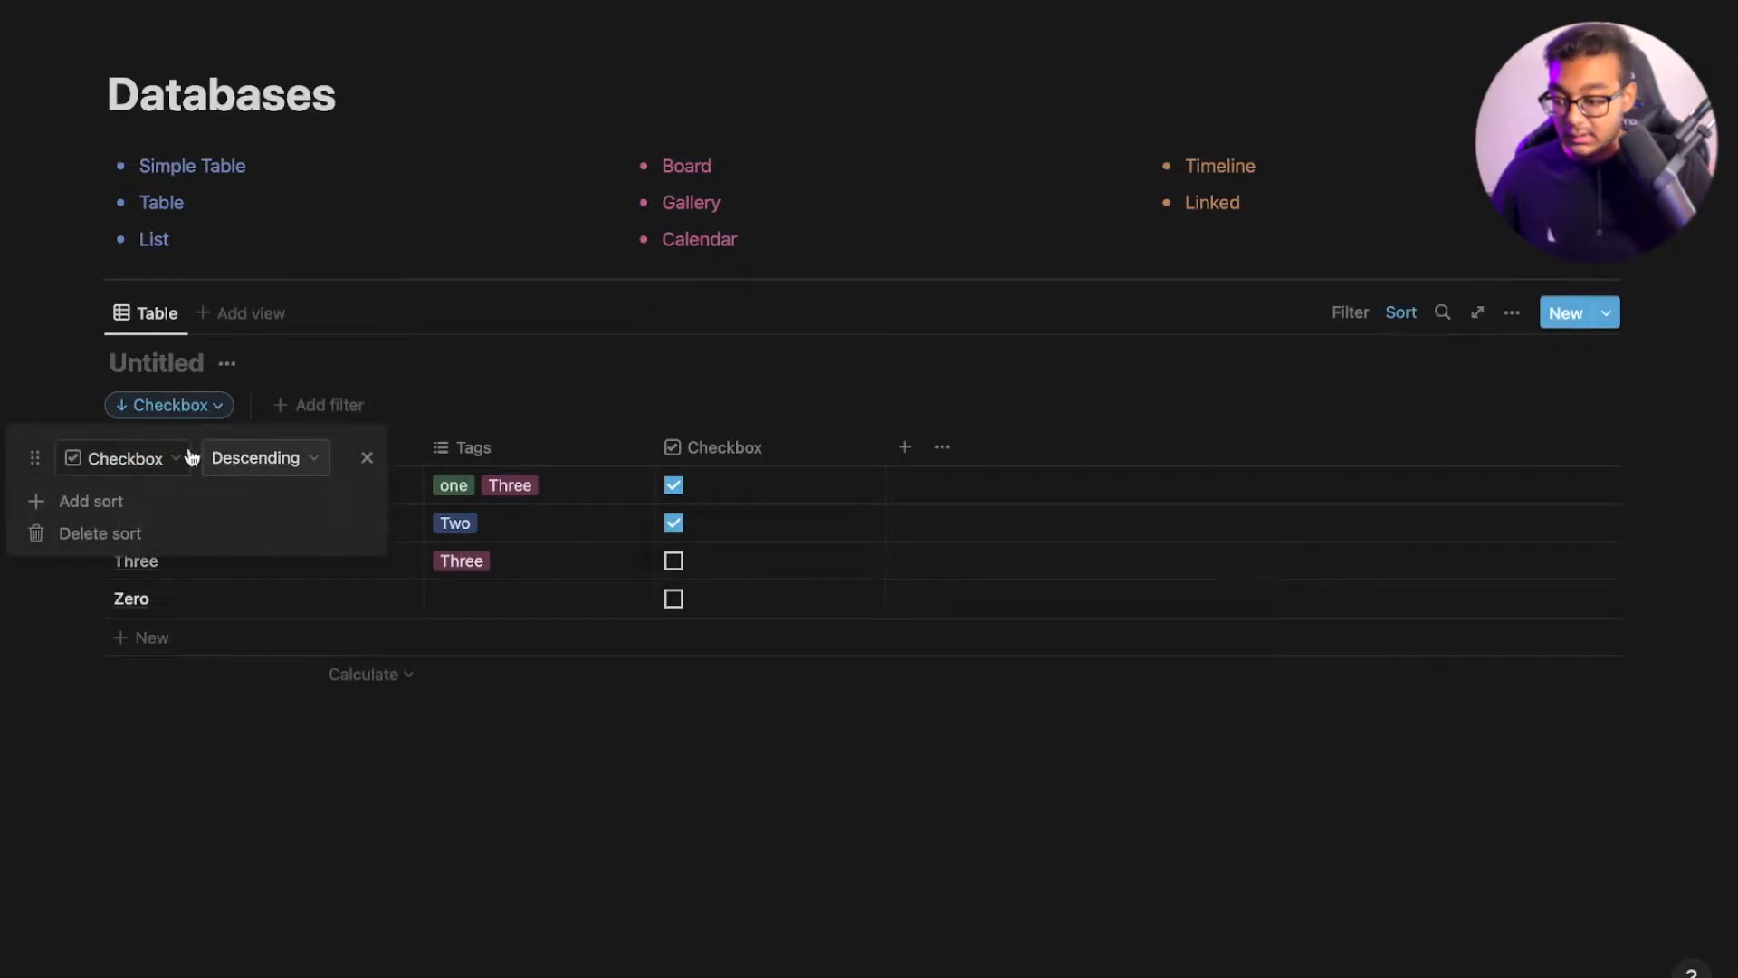
left_click(126, 458)
left_click(108, 618)
left_click(237, 456)
left_click(212, 503)
left_click(212, 503)
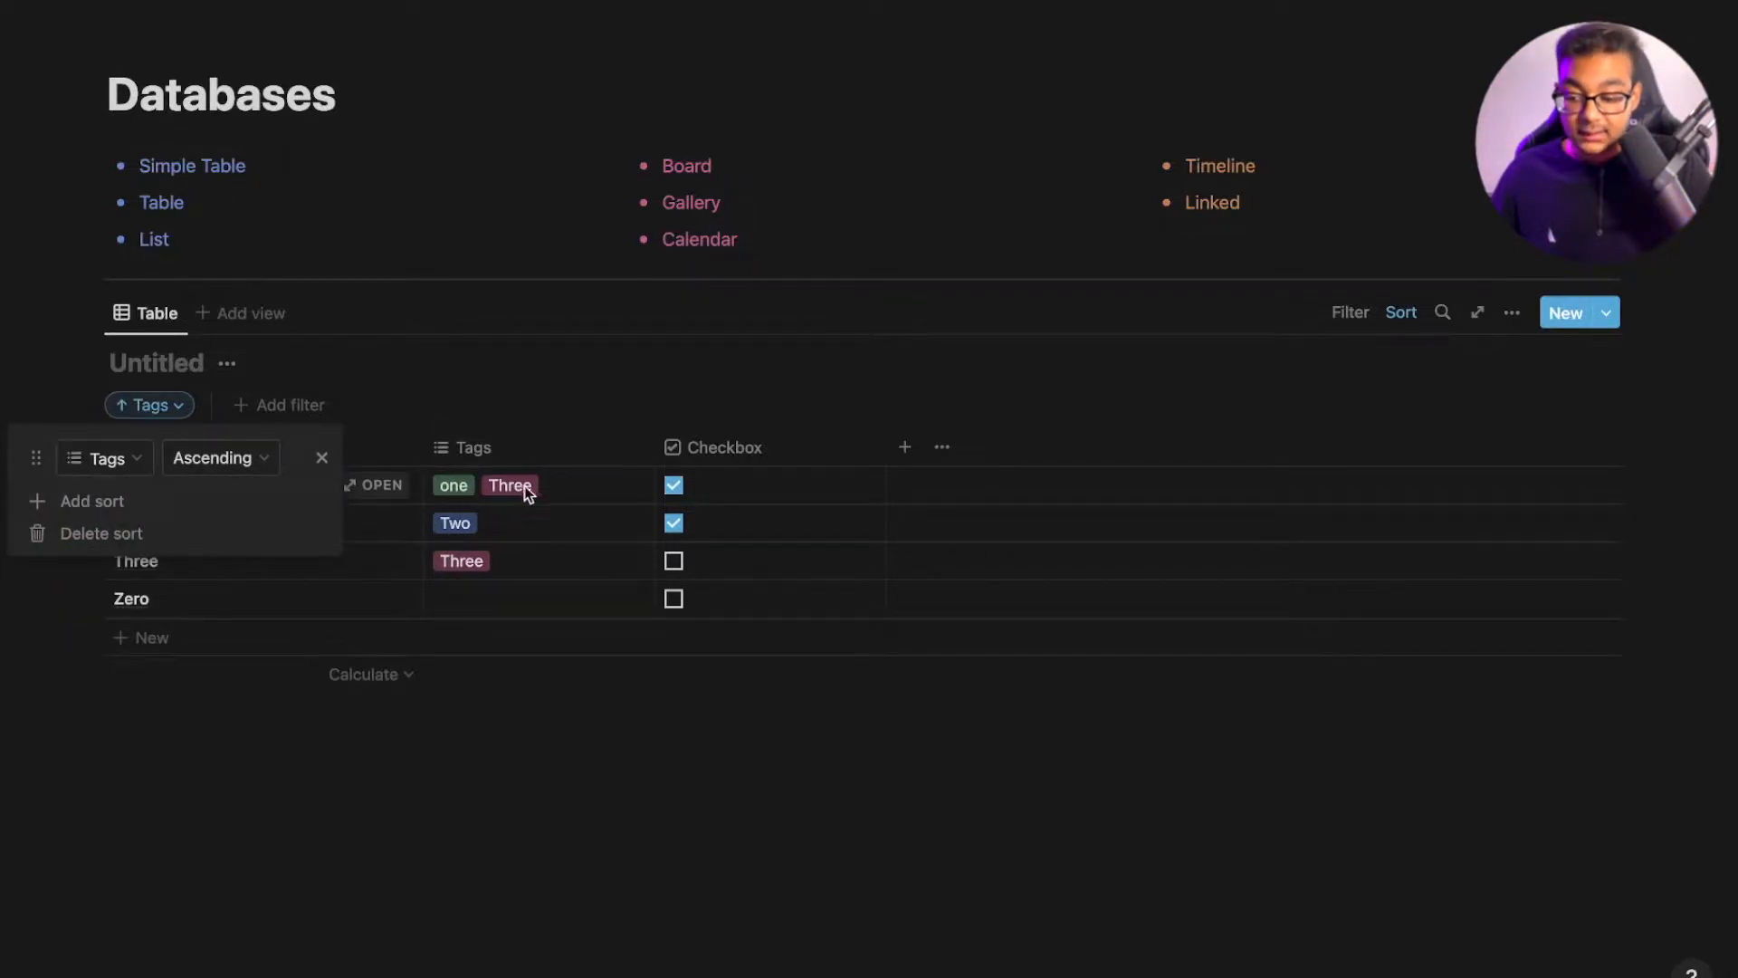
Switch the Tags sort to Descending and back to Ascending to compare the row orders
left_click(207, 454)
left_click(219, 536)
left_click(228, 466)
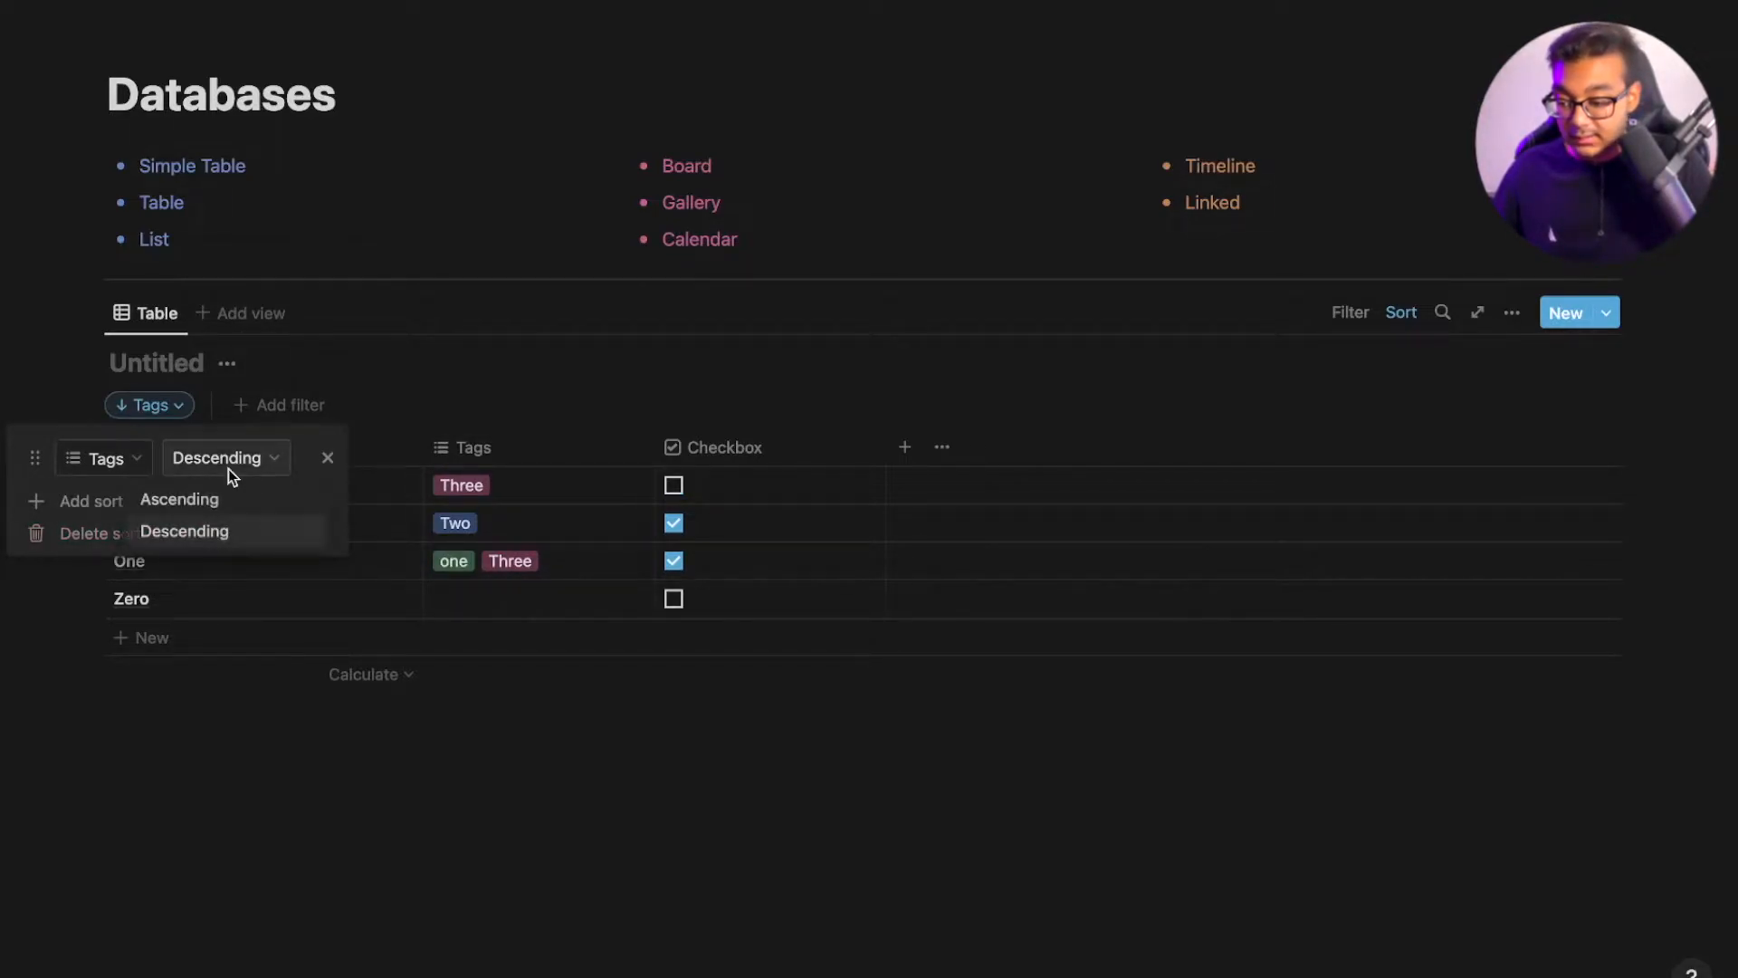
left_click(237, 509)
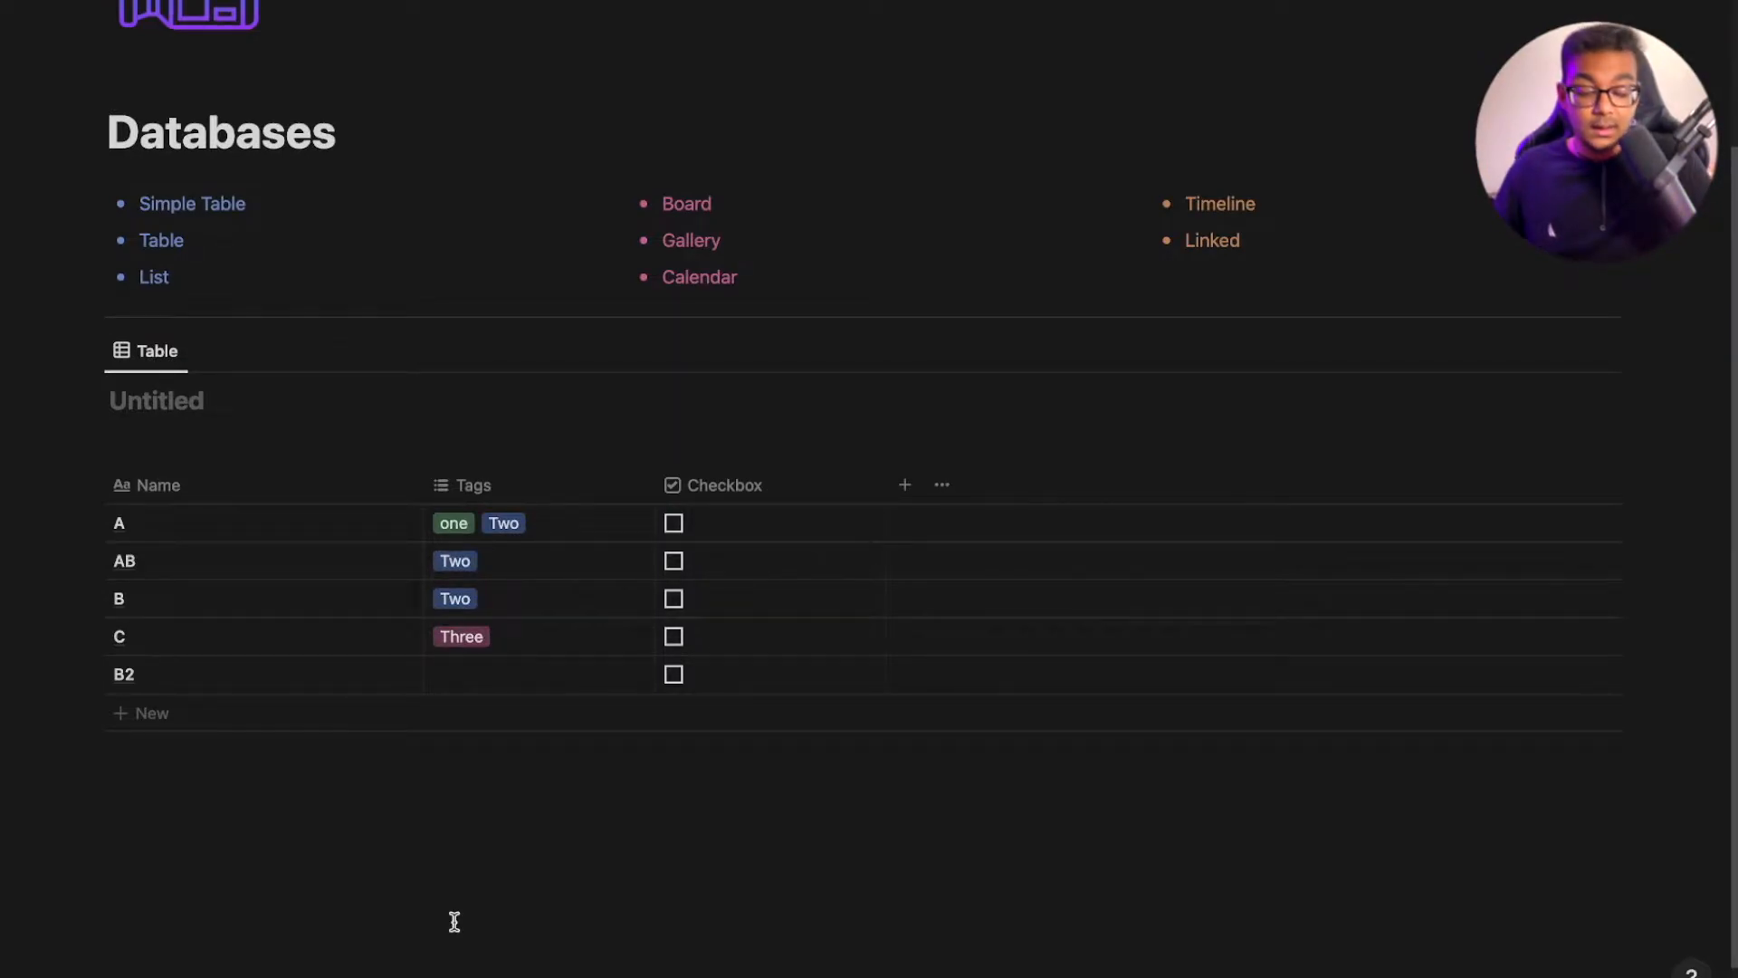
Sort the table of A, AB, B, C and B2 rows by Tags in ascending order
left_click(1400, 350)
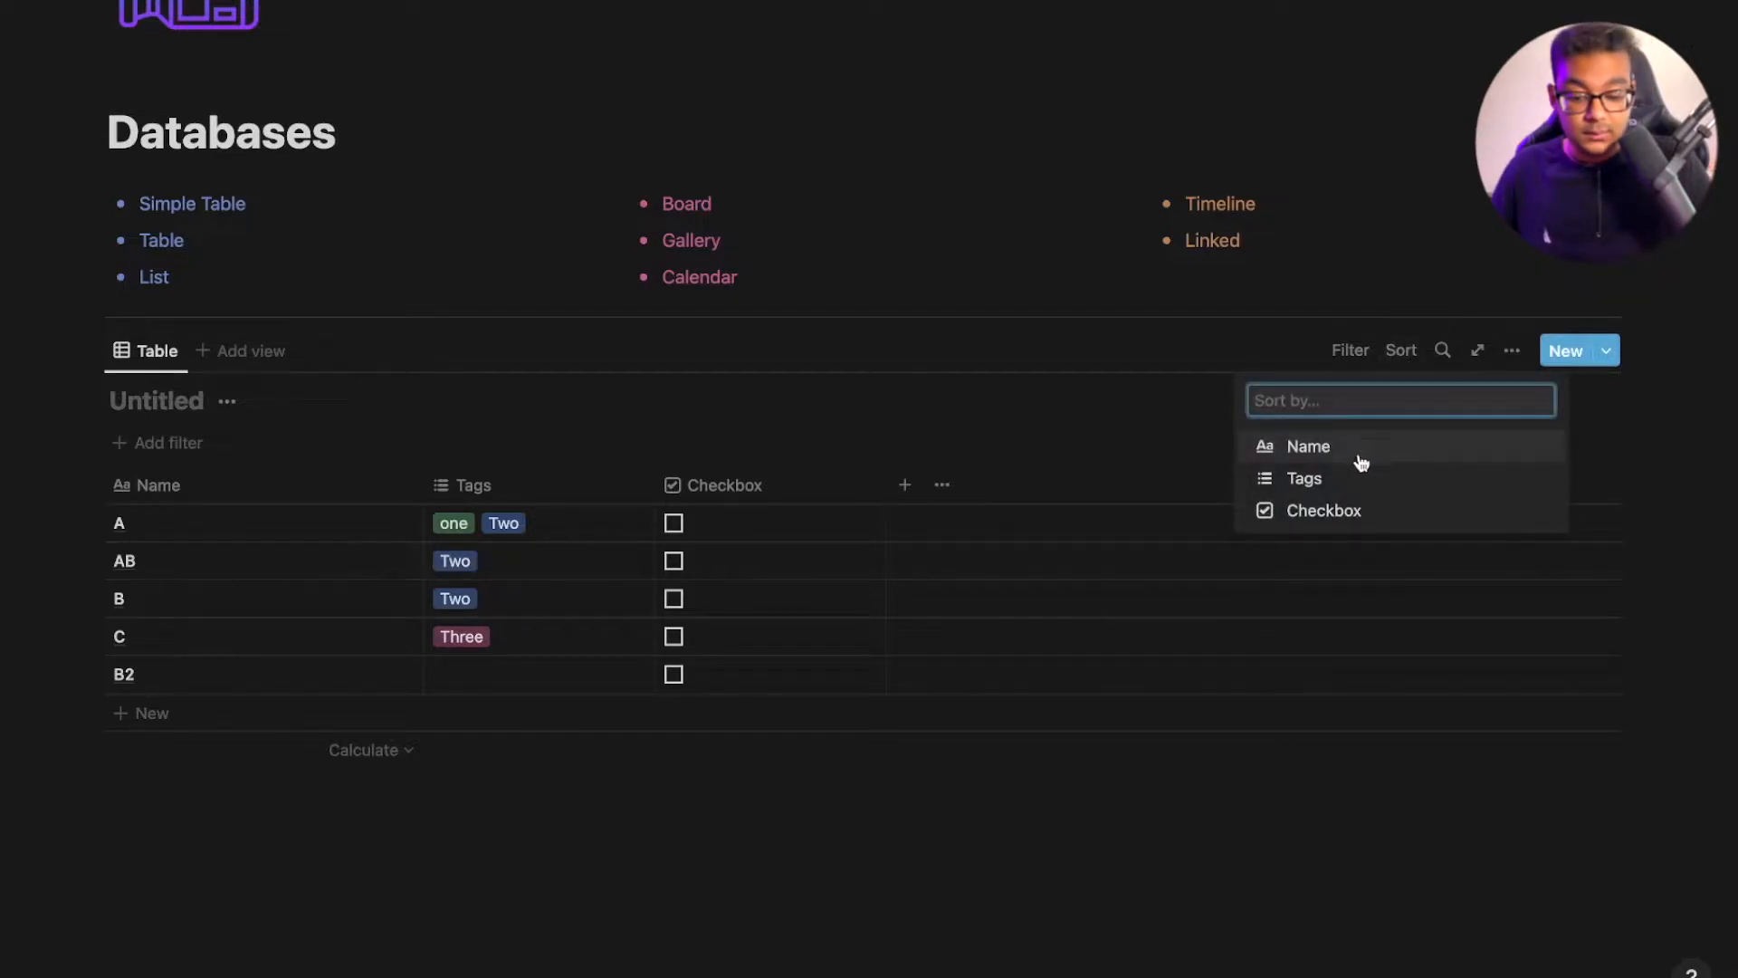
left_click(1340, 478)
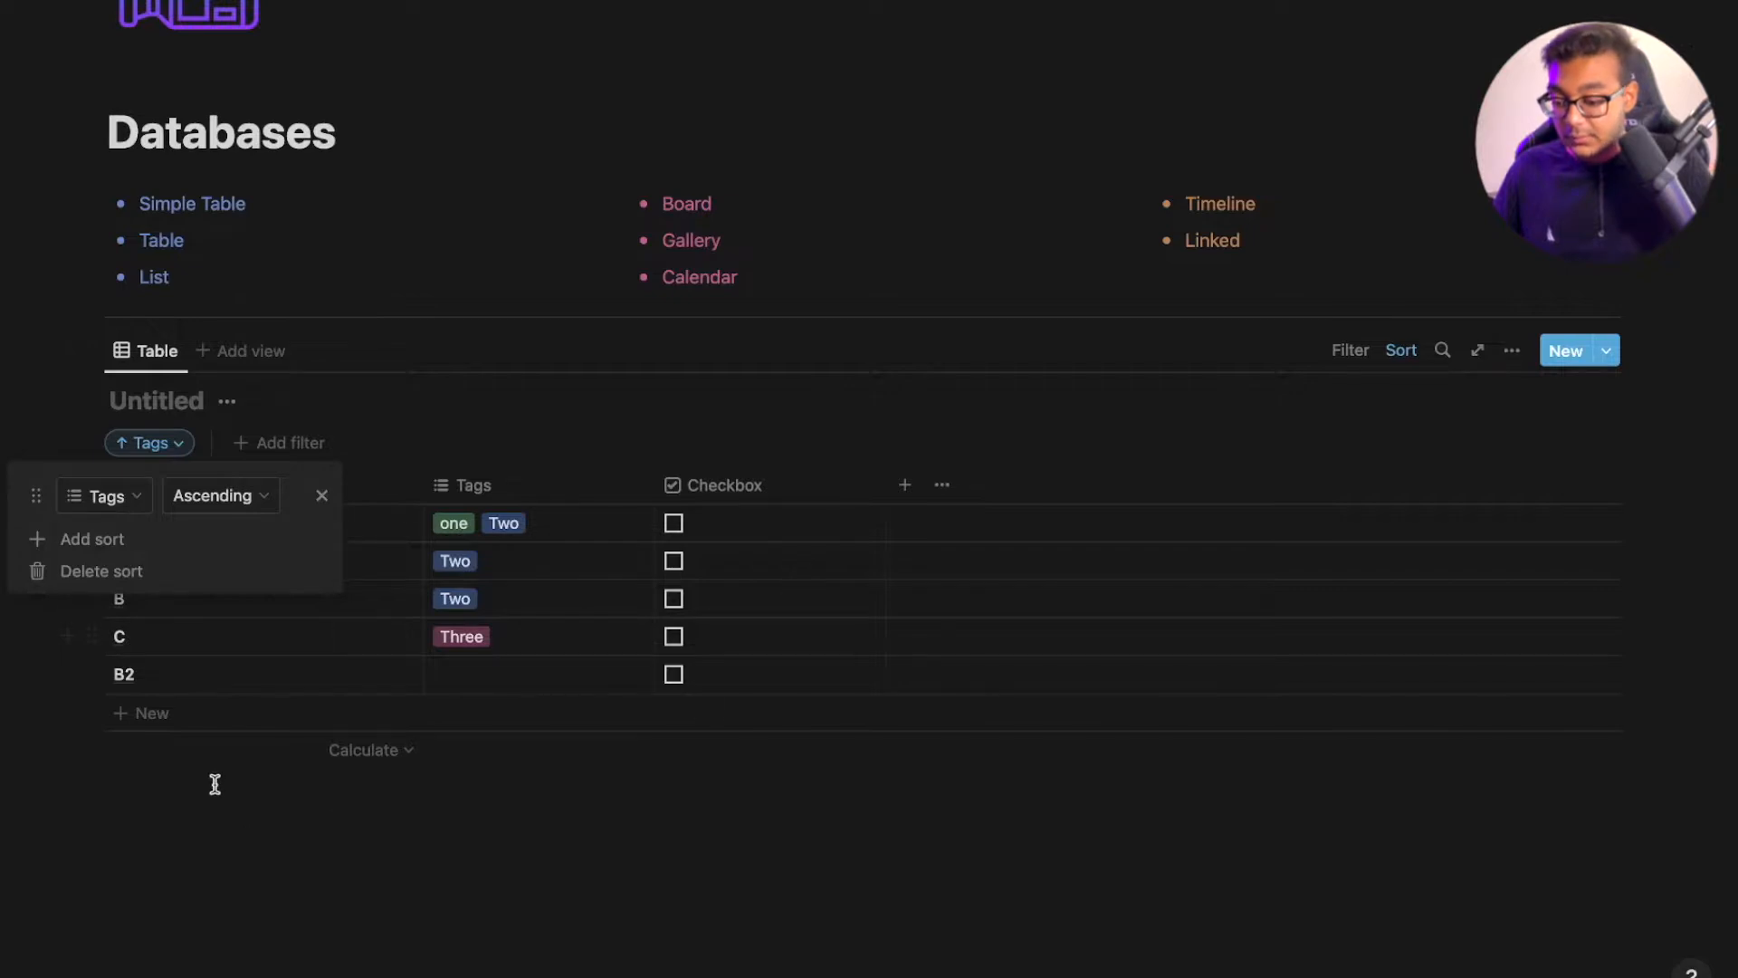
left_click(308, 906)
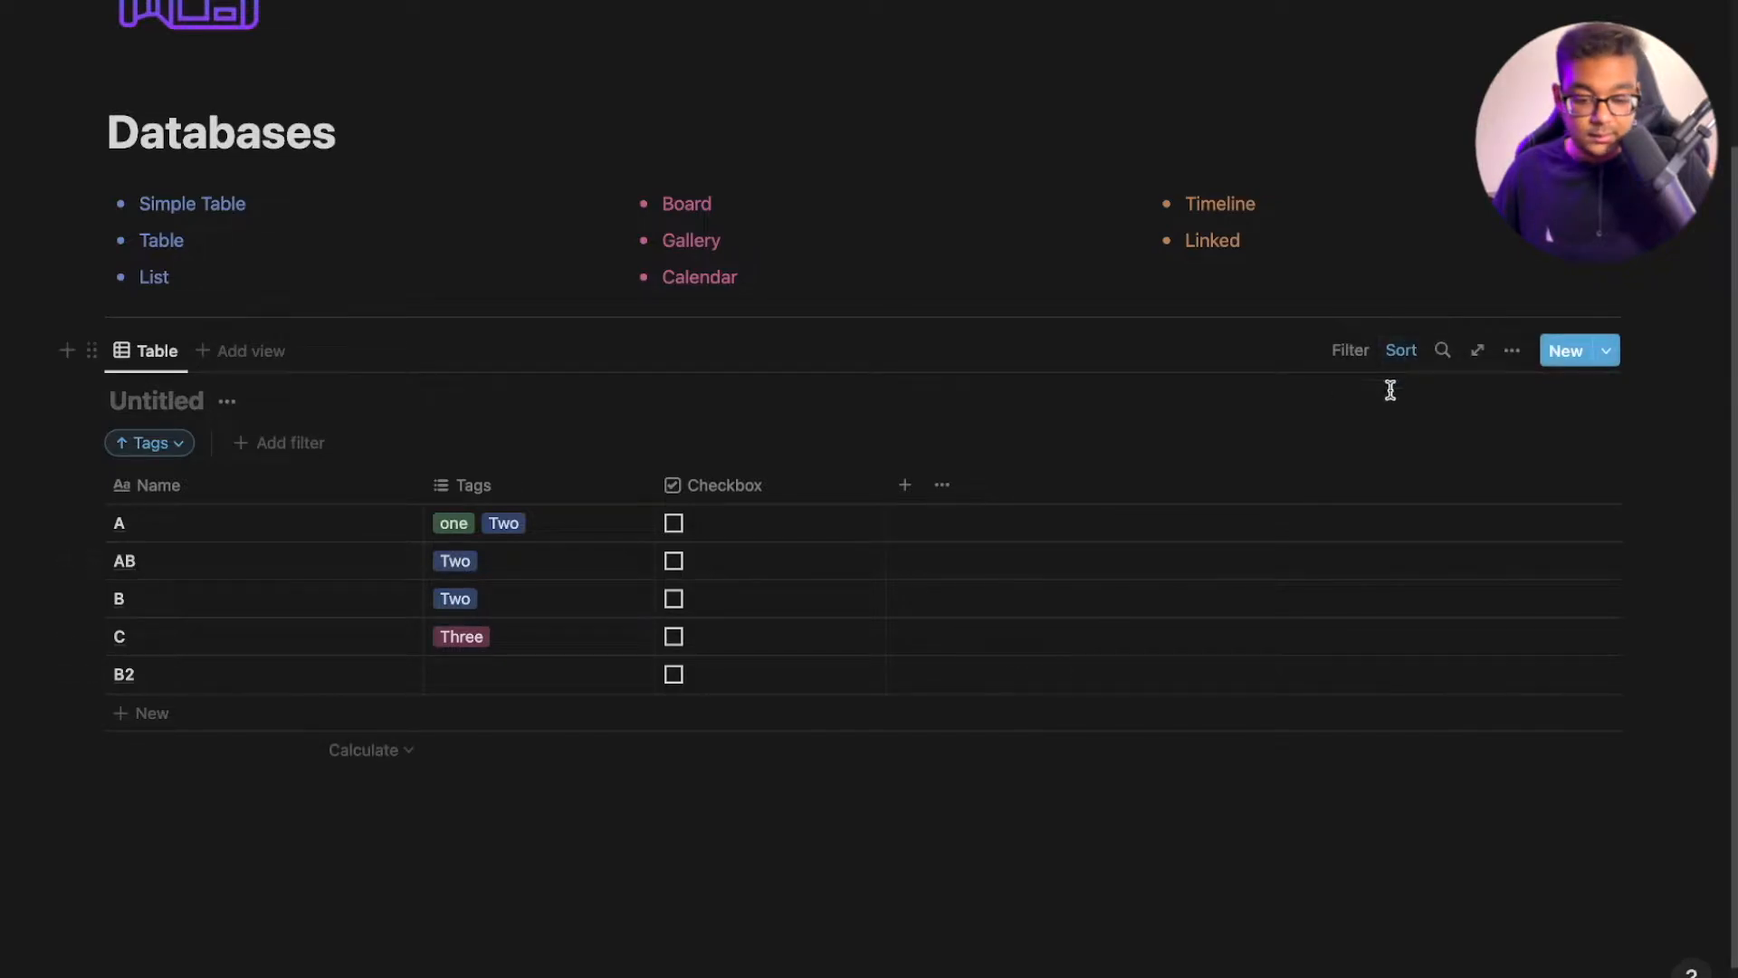
Add a second ascending sort by Checkbox and tick the AB row's checkbox to test it
left_click(1397, 351)
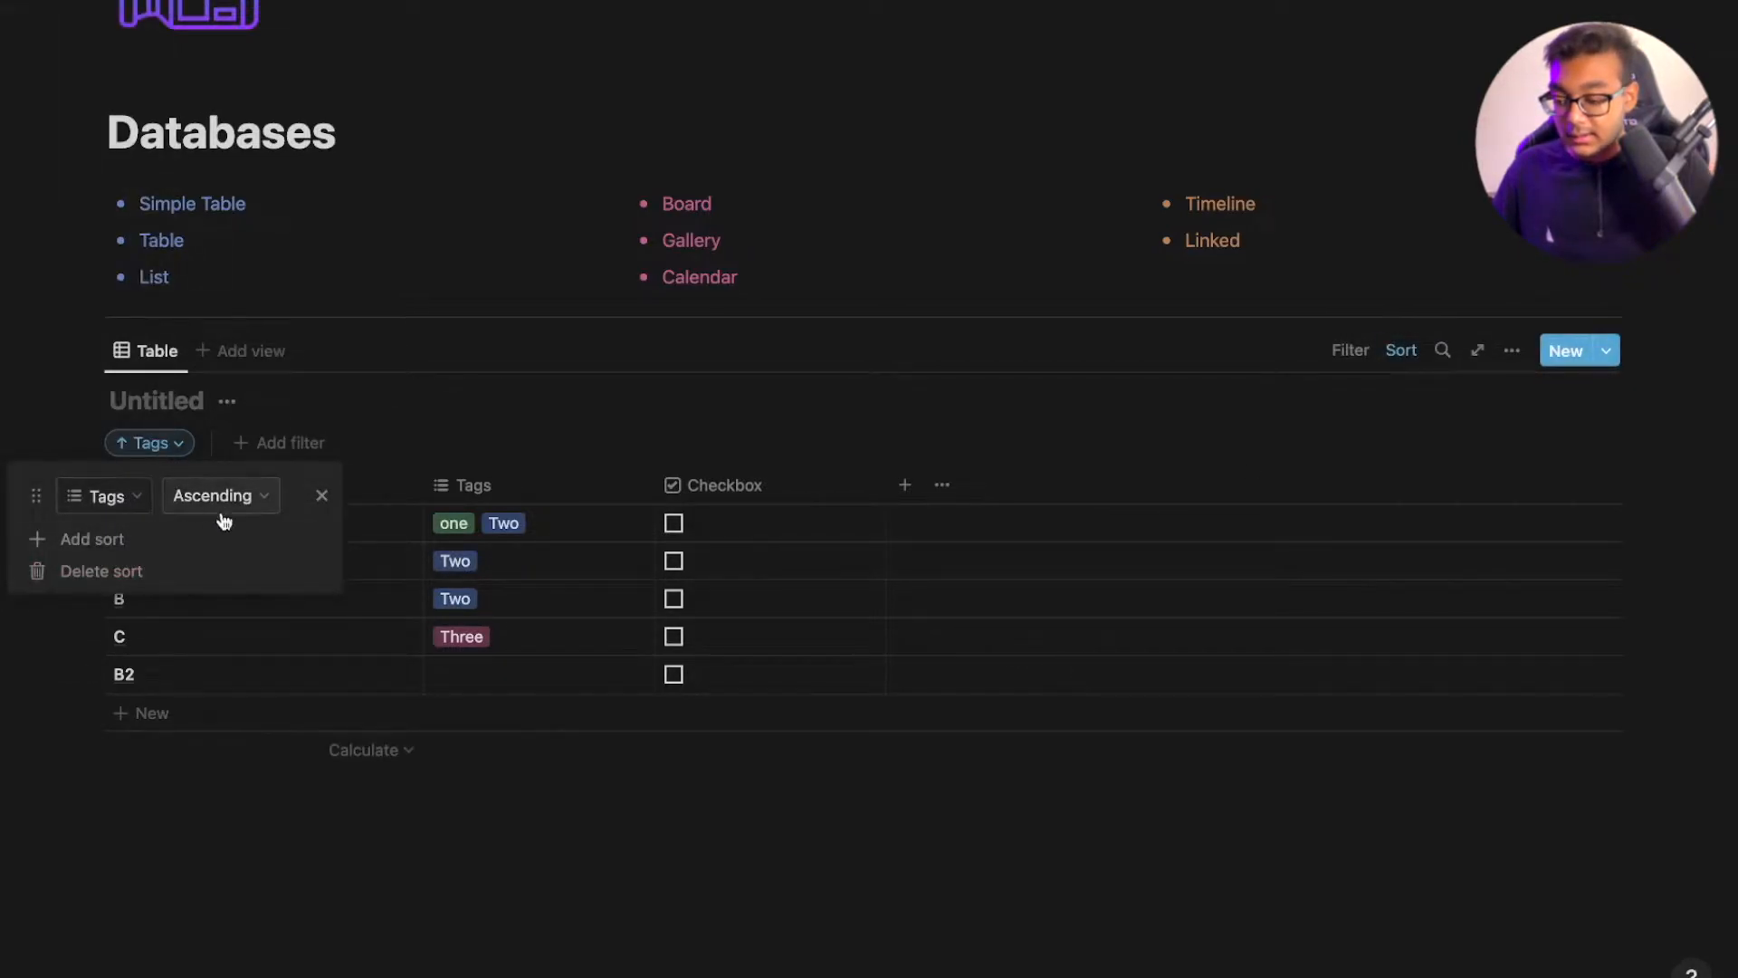
left_click(118, 540)
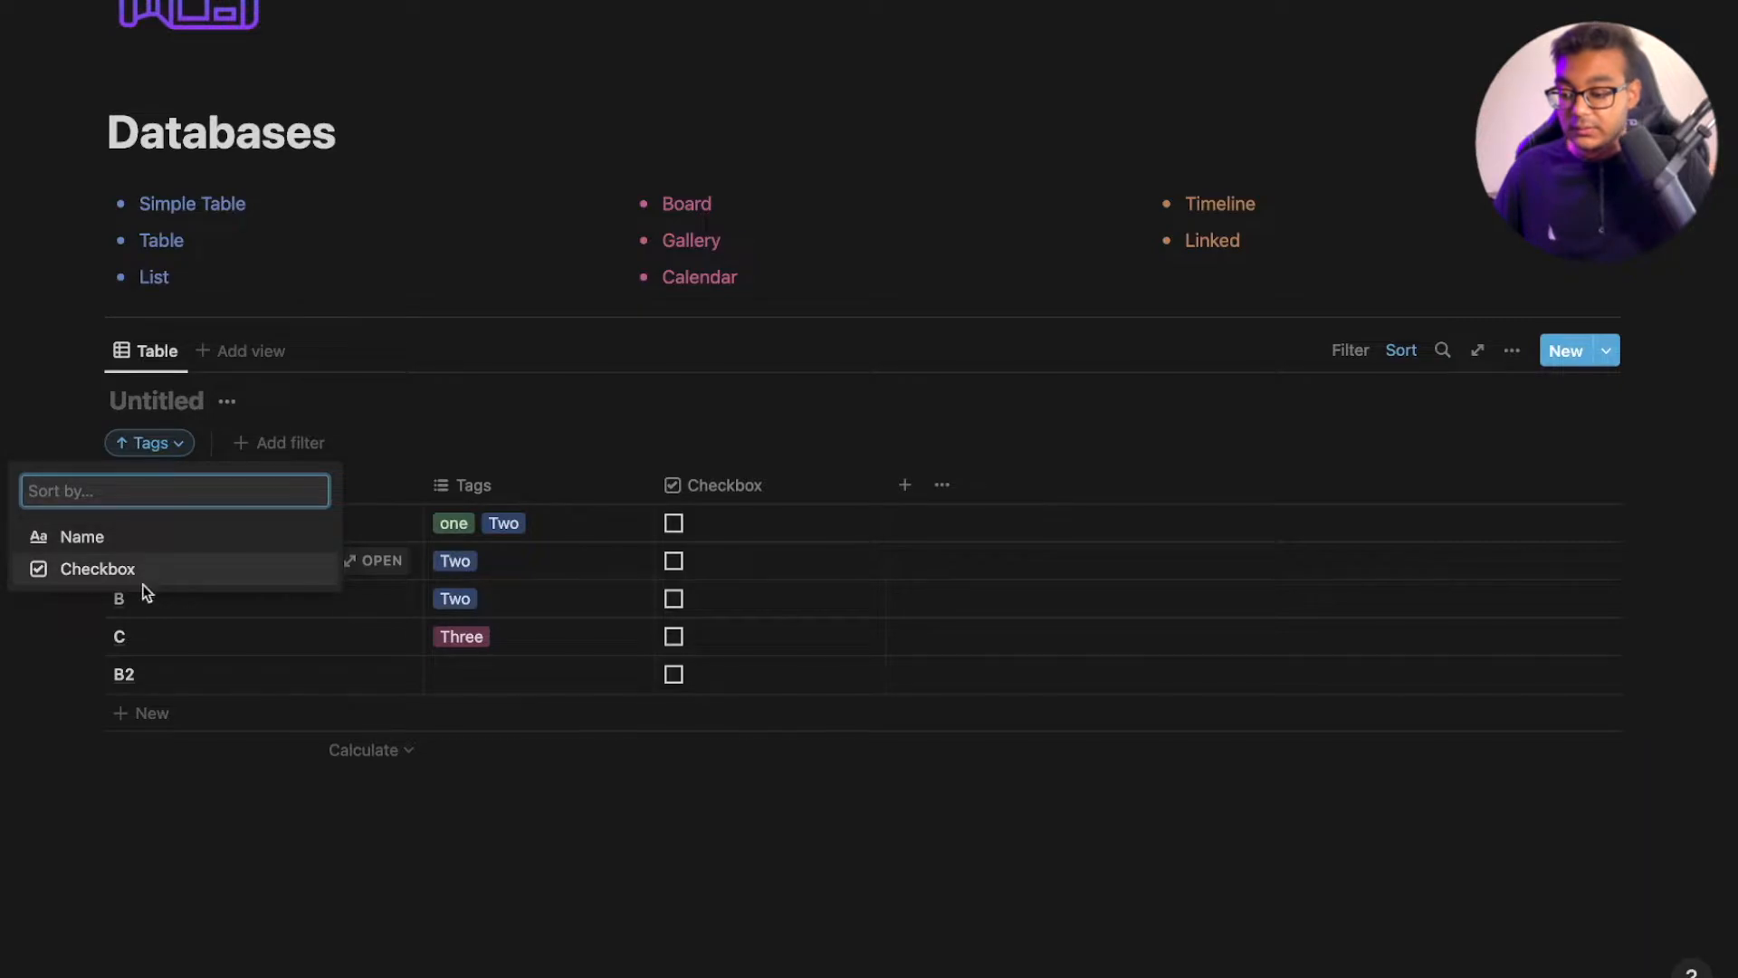
left_click(131, 572)
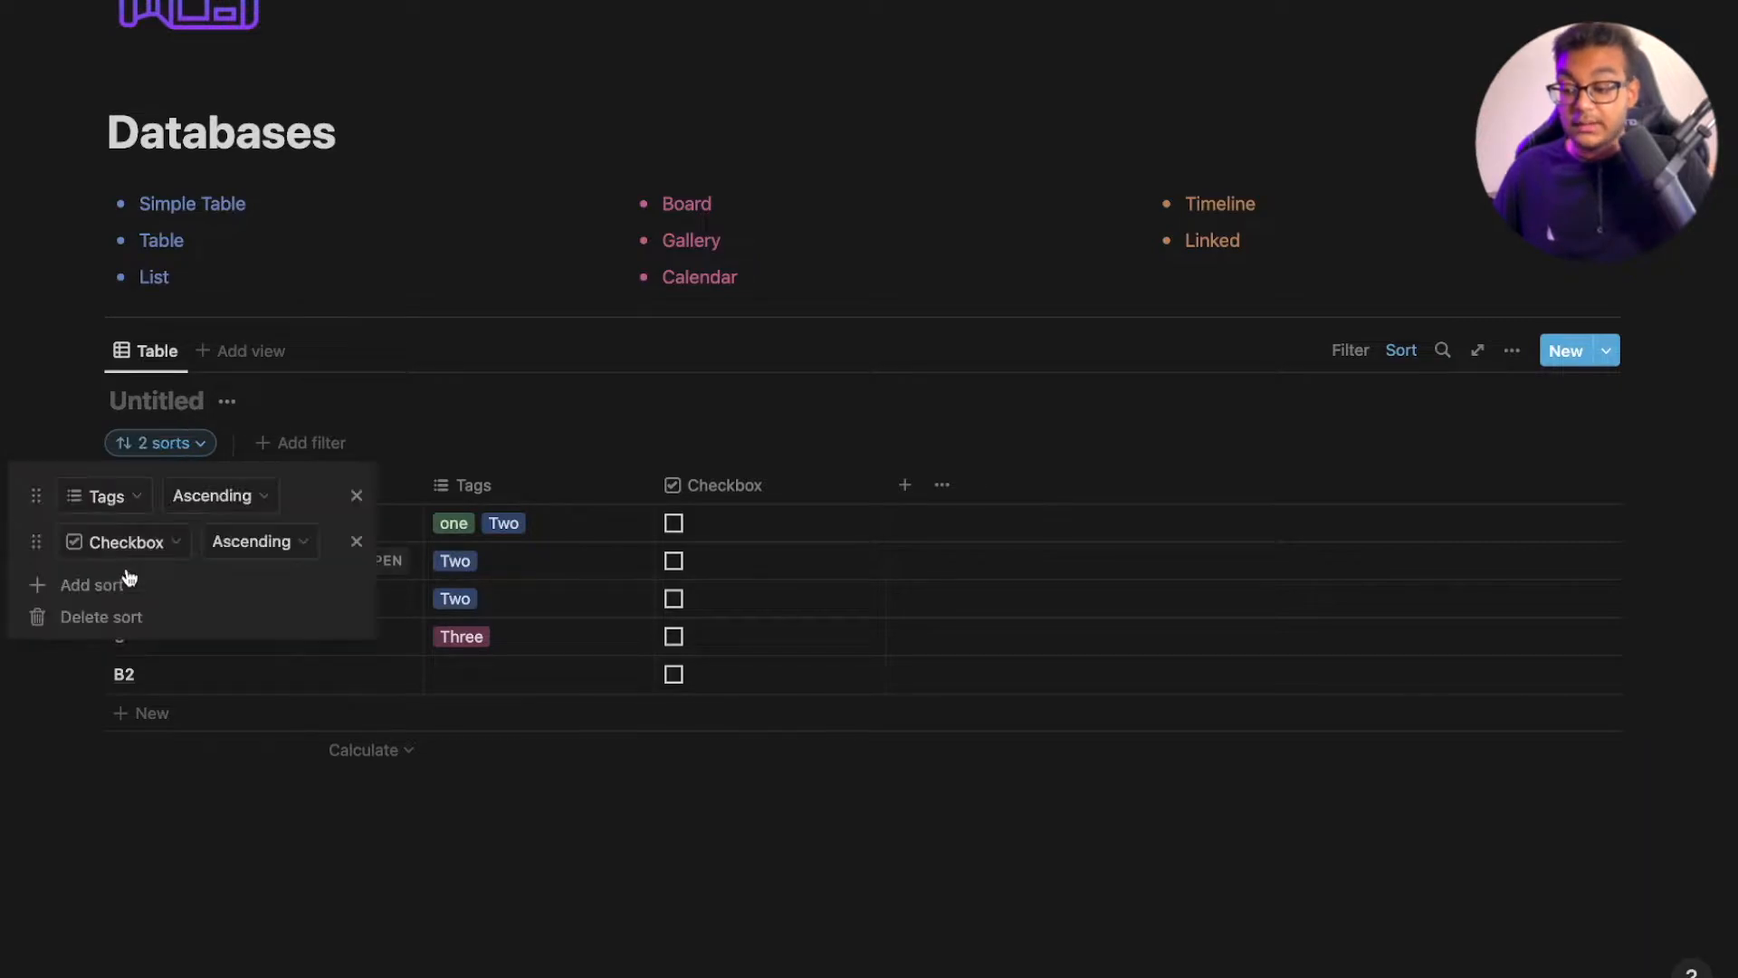
left_click(368, 875)
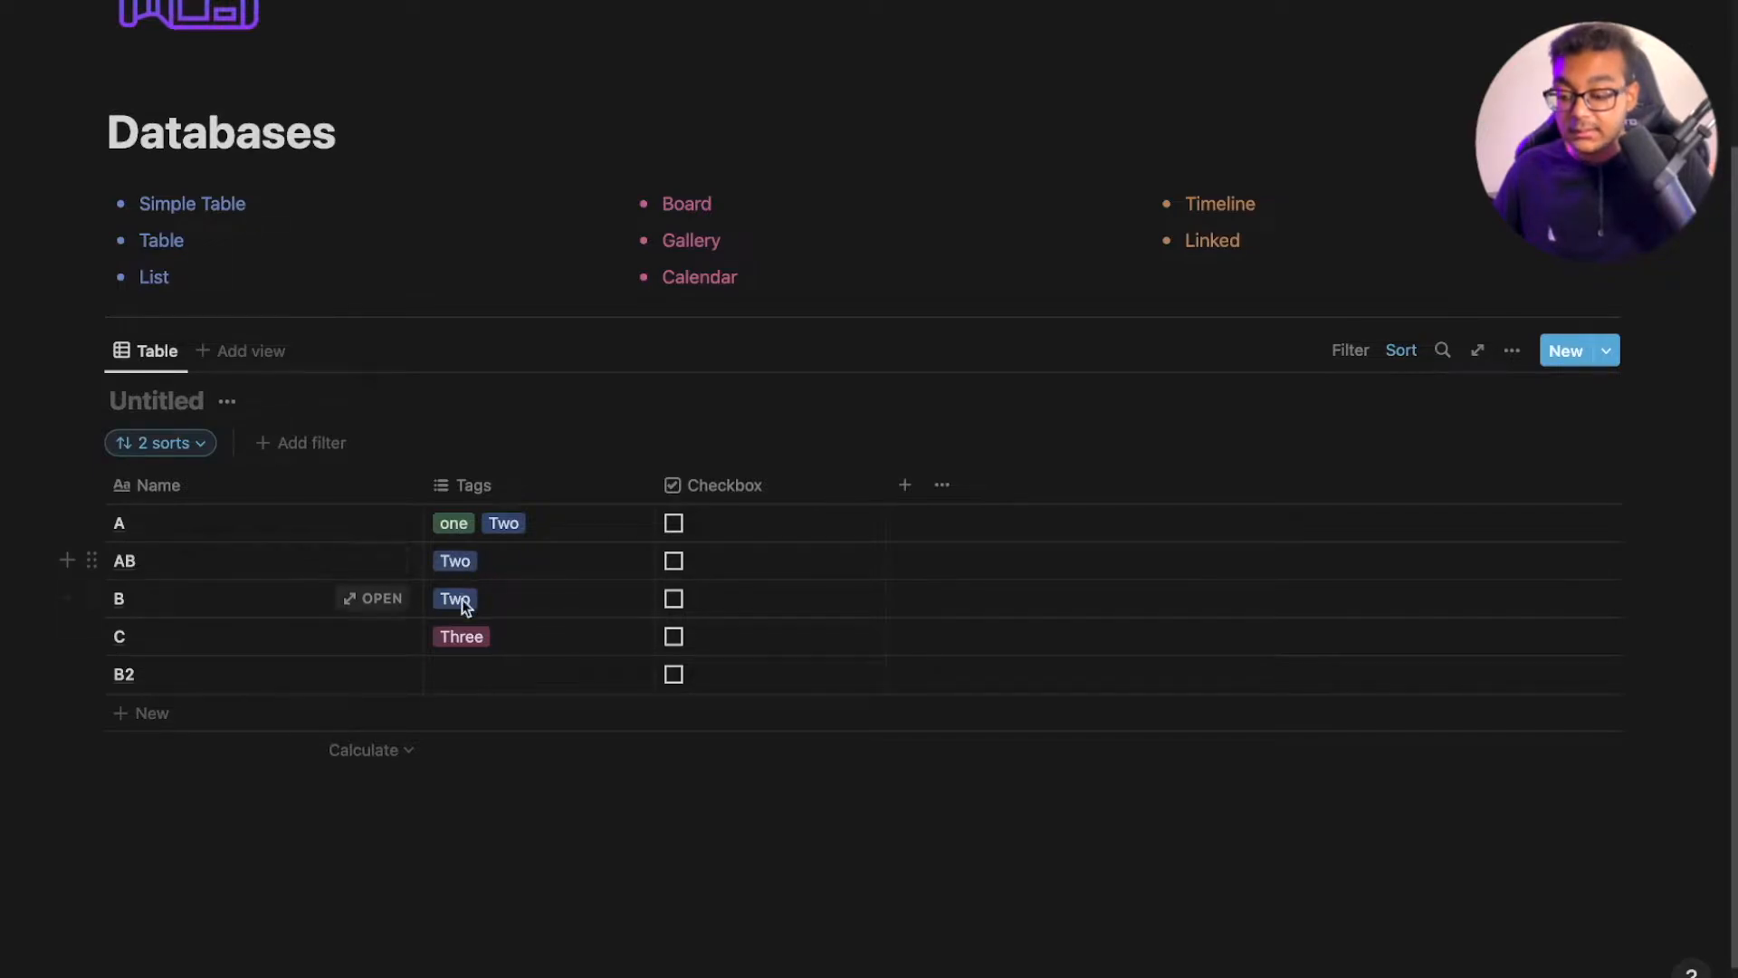
left_click(673, 562)
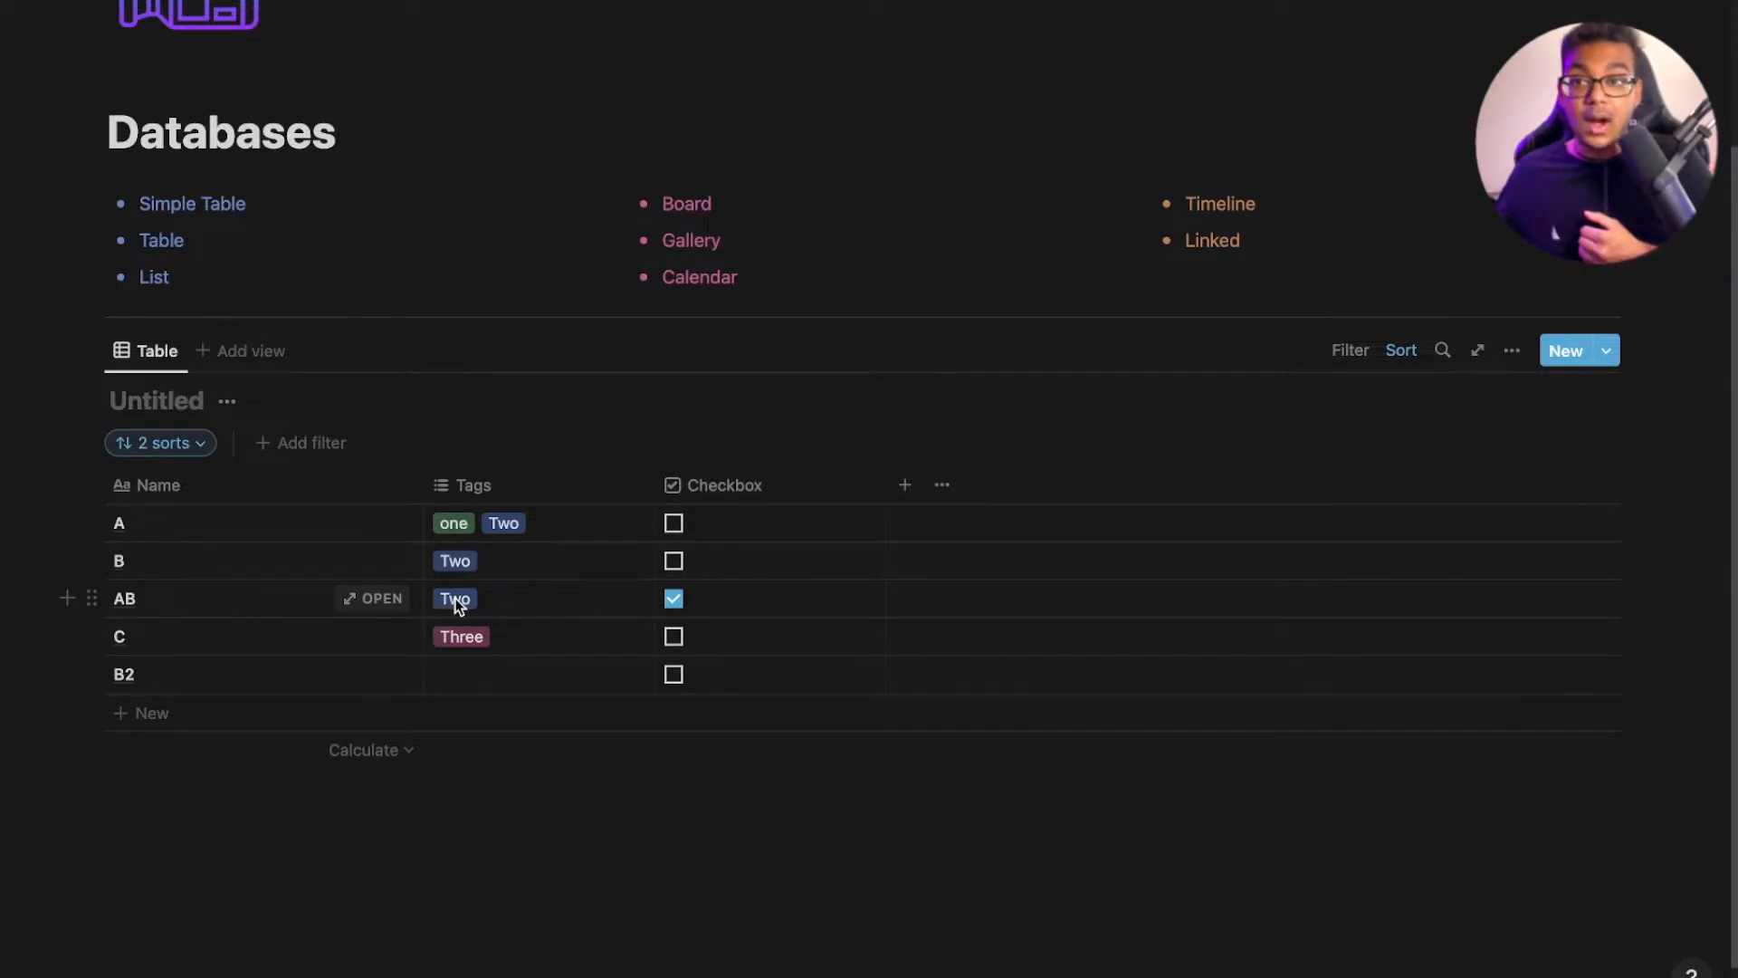
Add a third sort by Name in ascending order
left_click(1402, 353)
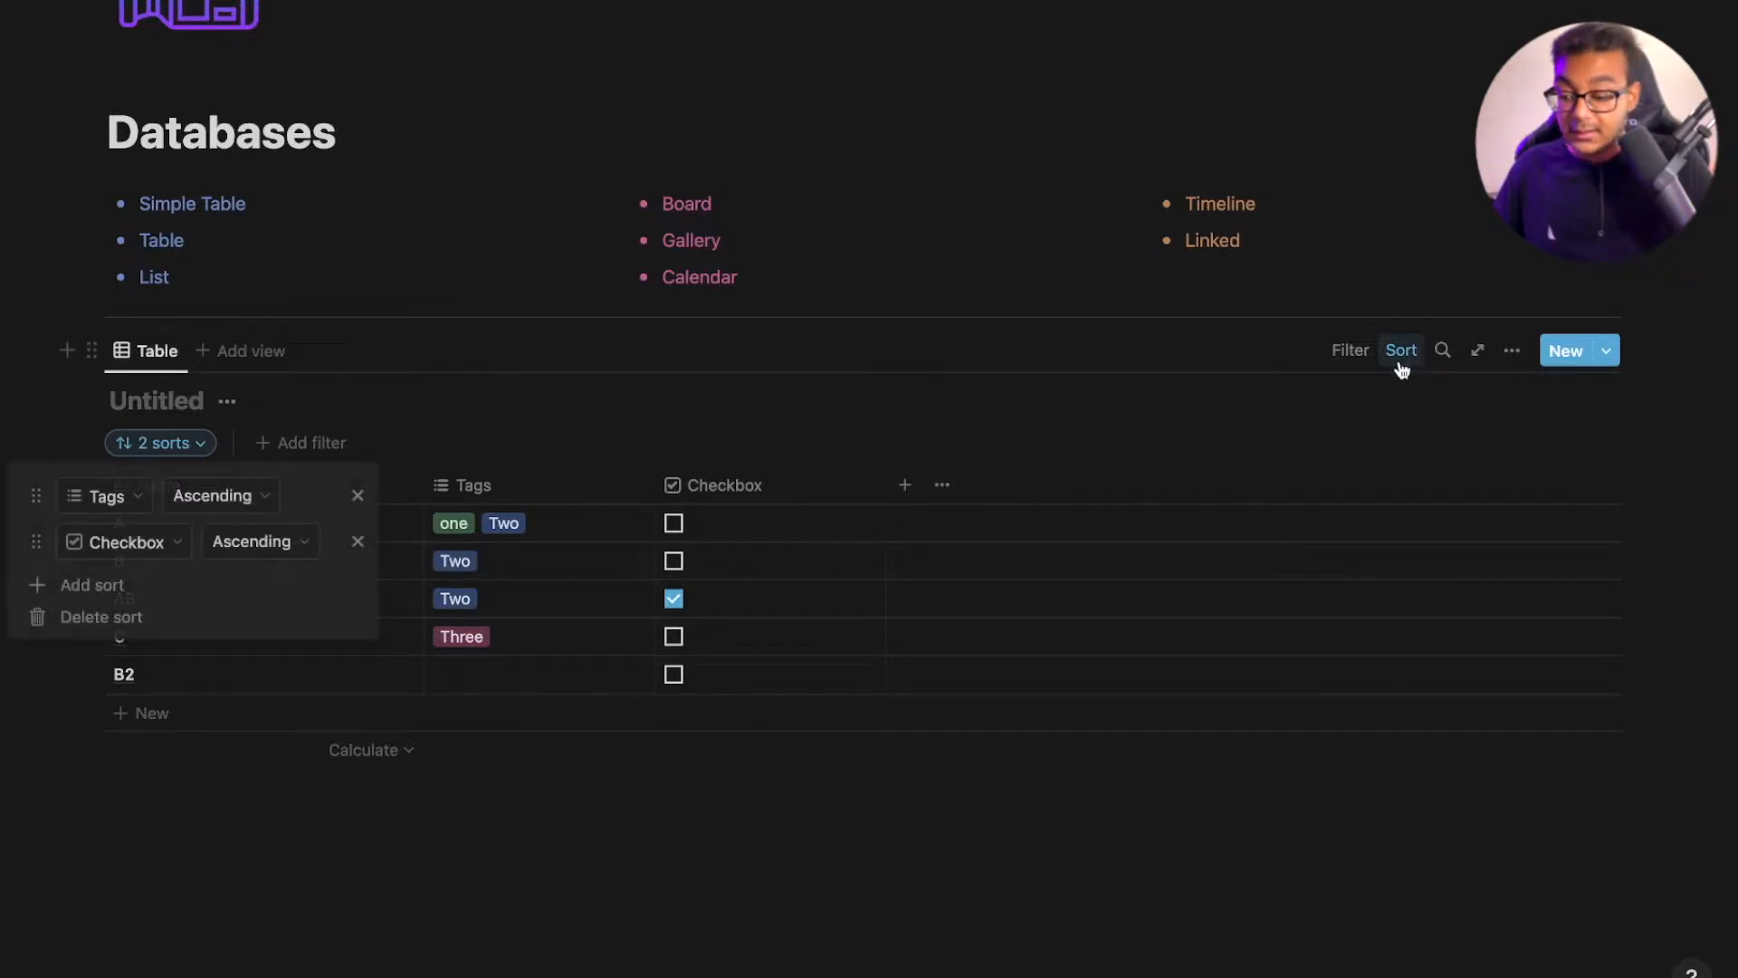
left_click(94, 586)
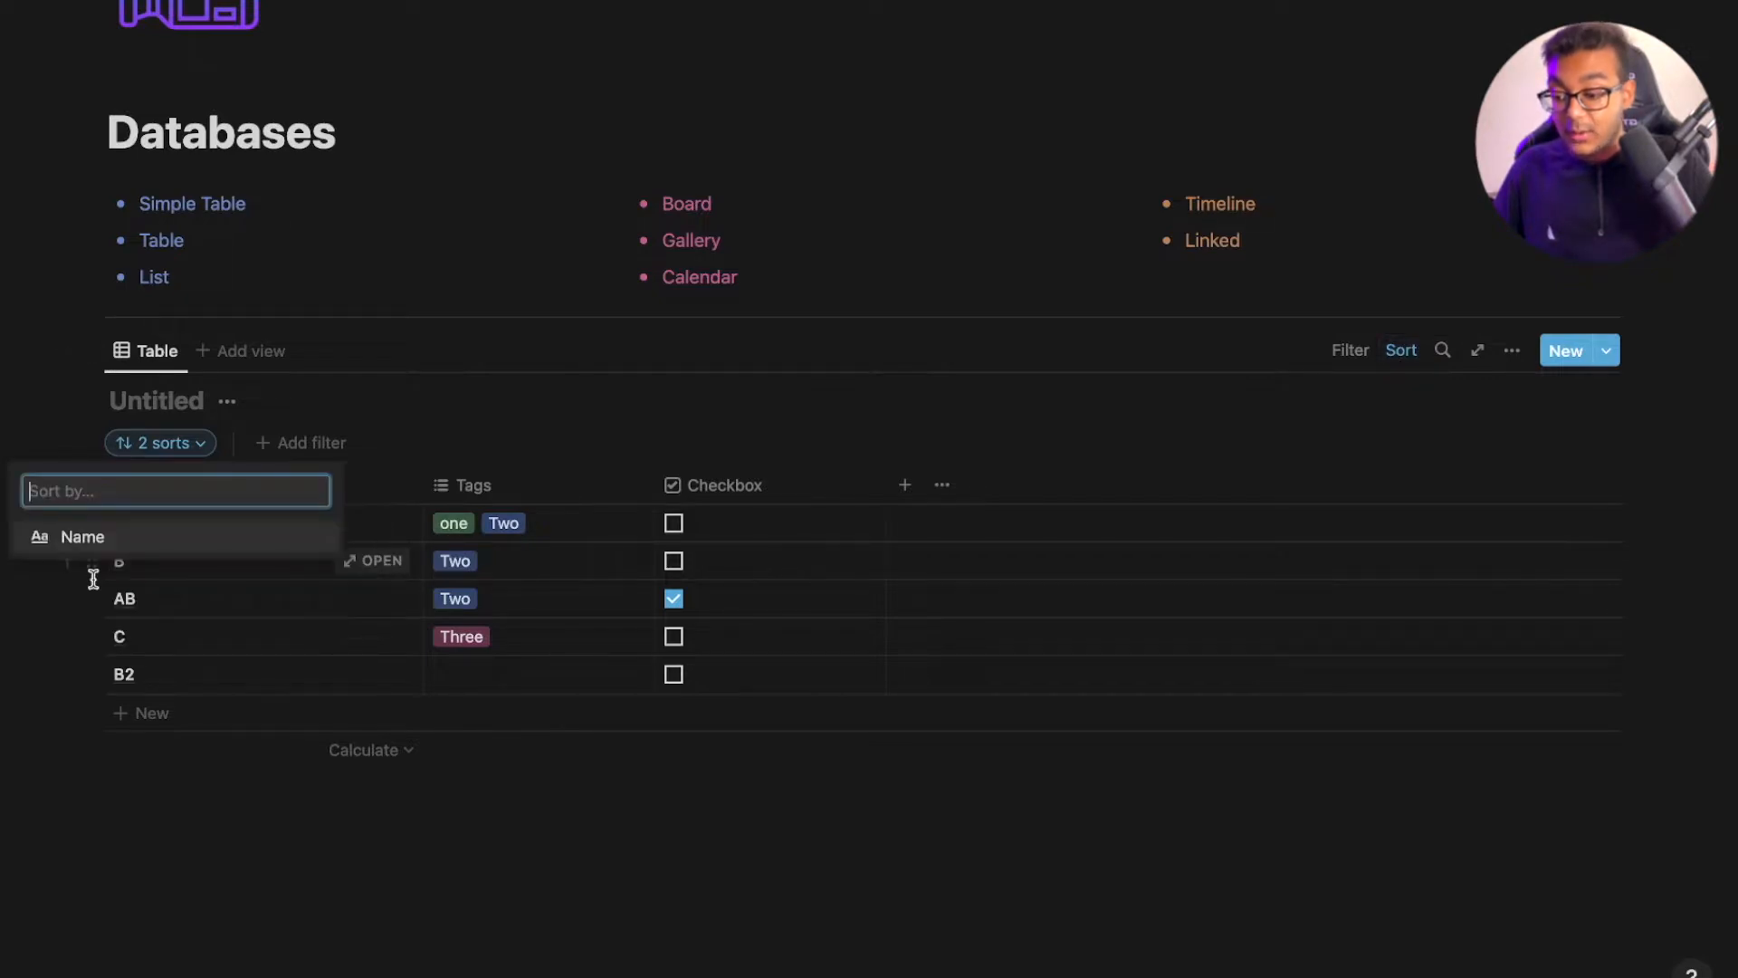
left_click(127, 543)
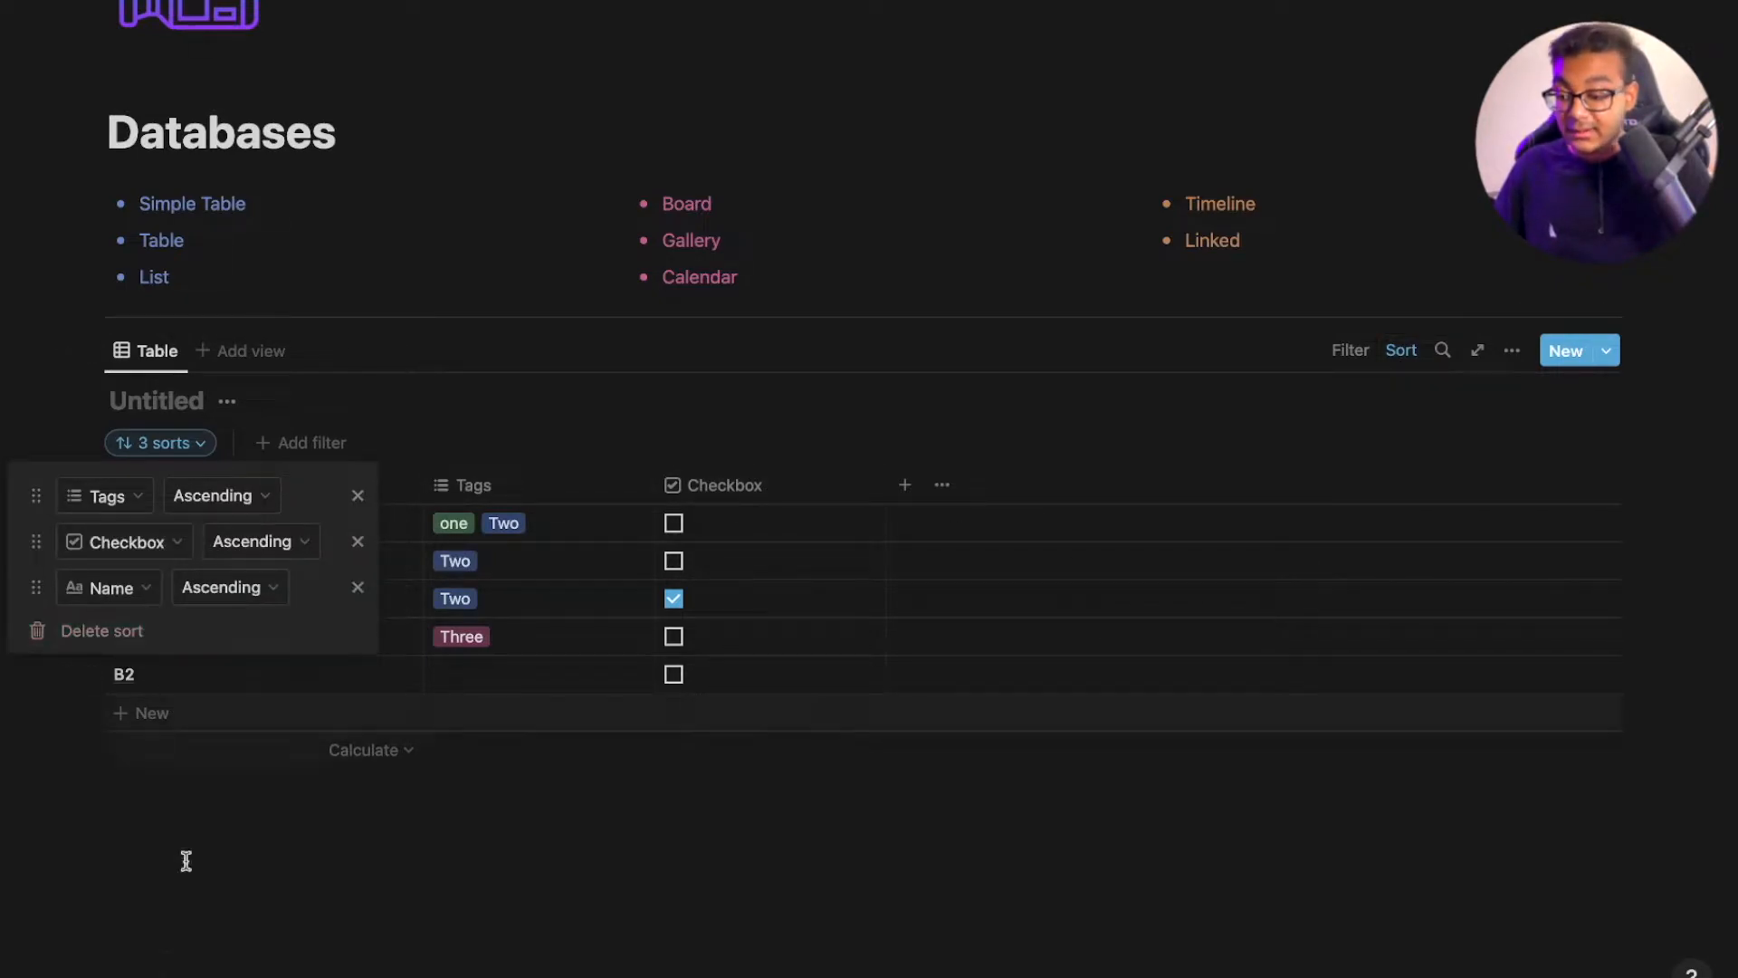
Remove the Name, Checkbox and Tags sorts from the table
left_click(359, 585)
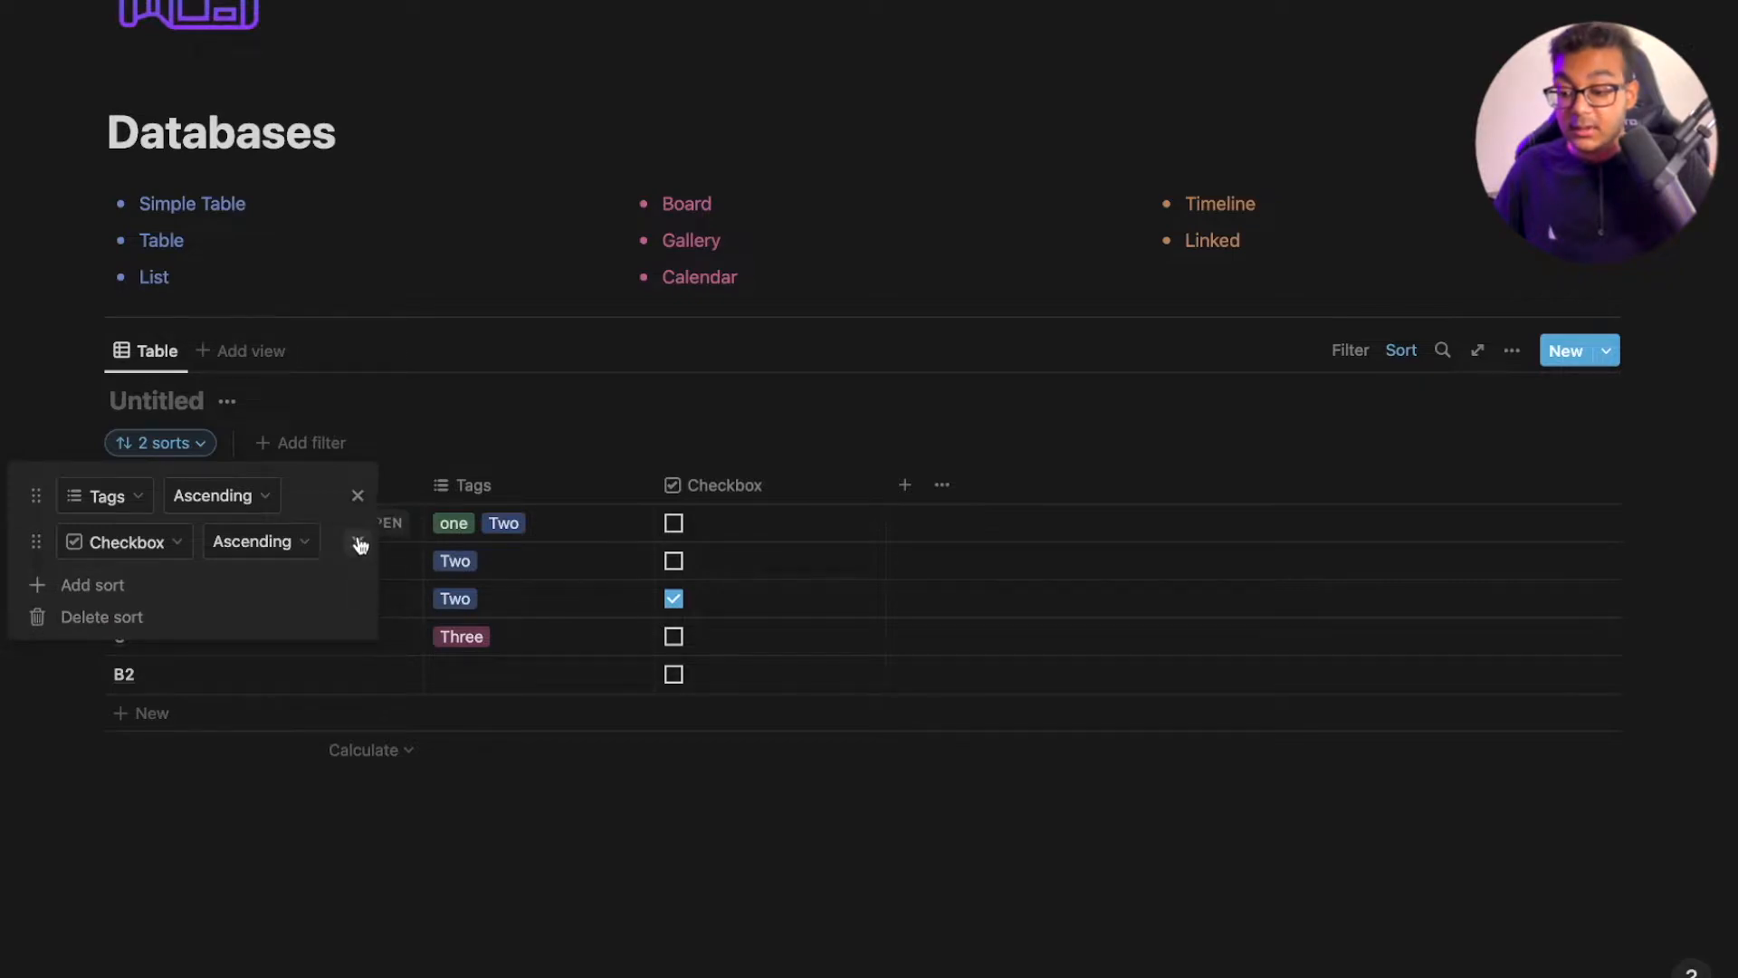
left_click(357, 541)
left_click(316, 497)
left_click(426, 867)
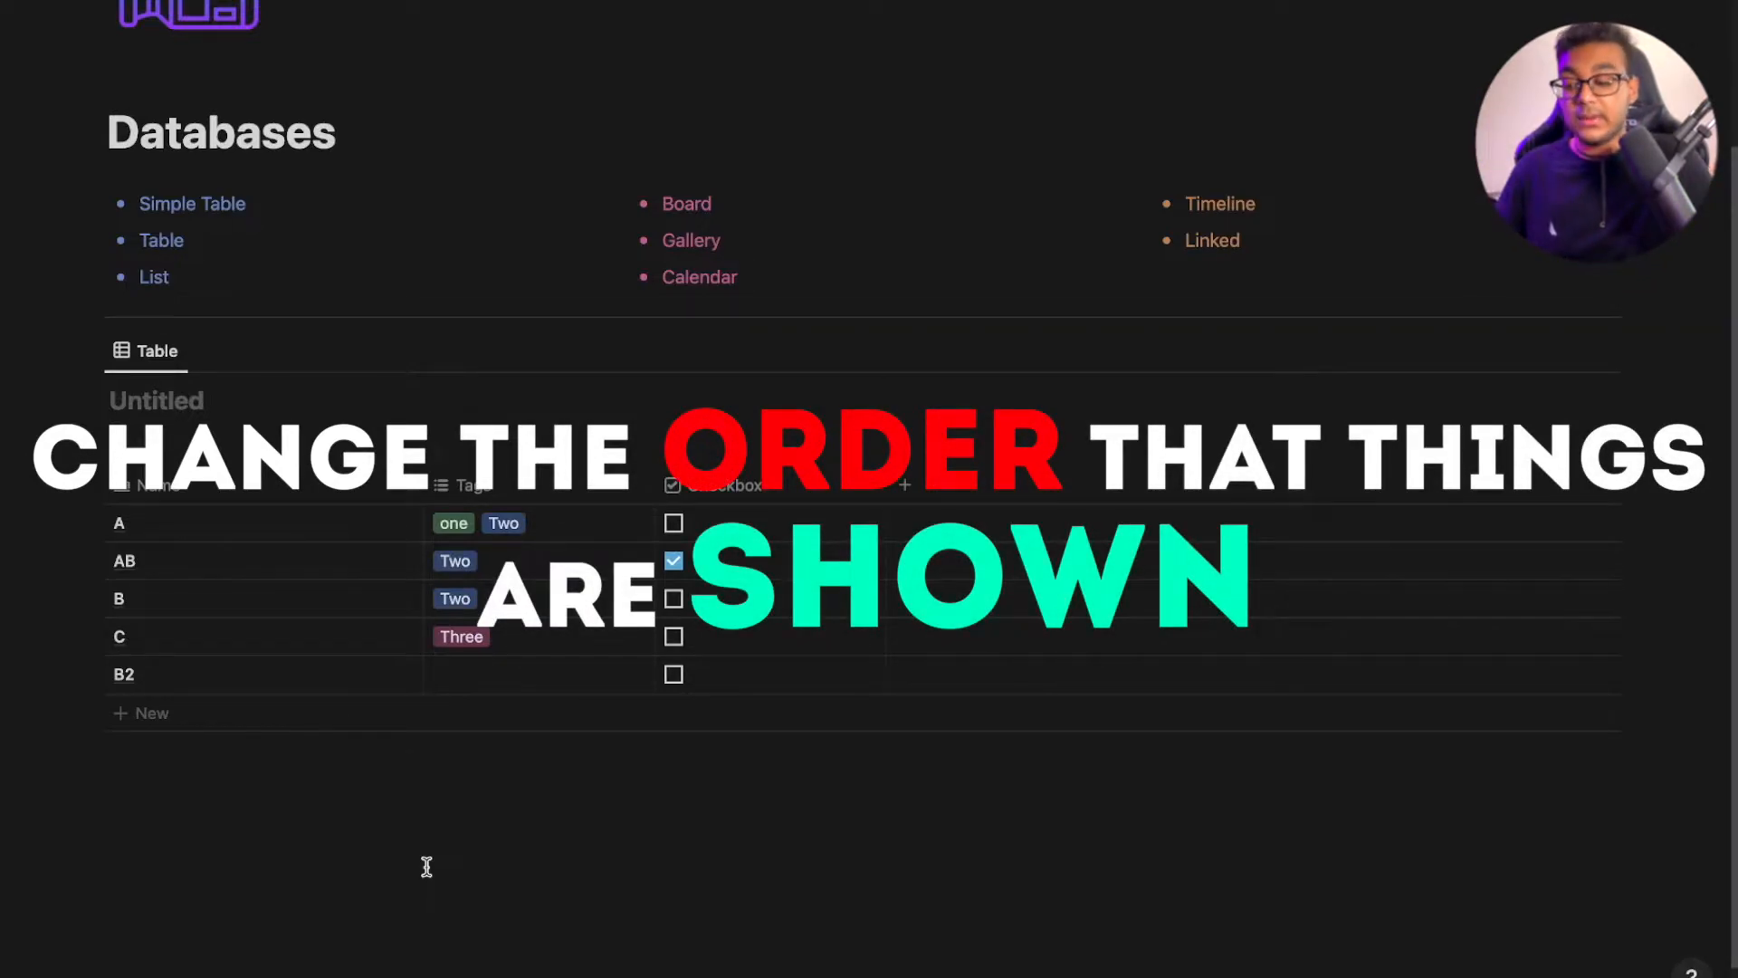
Title the untitled table "Database"
left_click(169, 395)
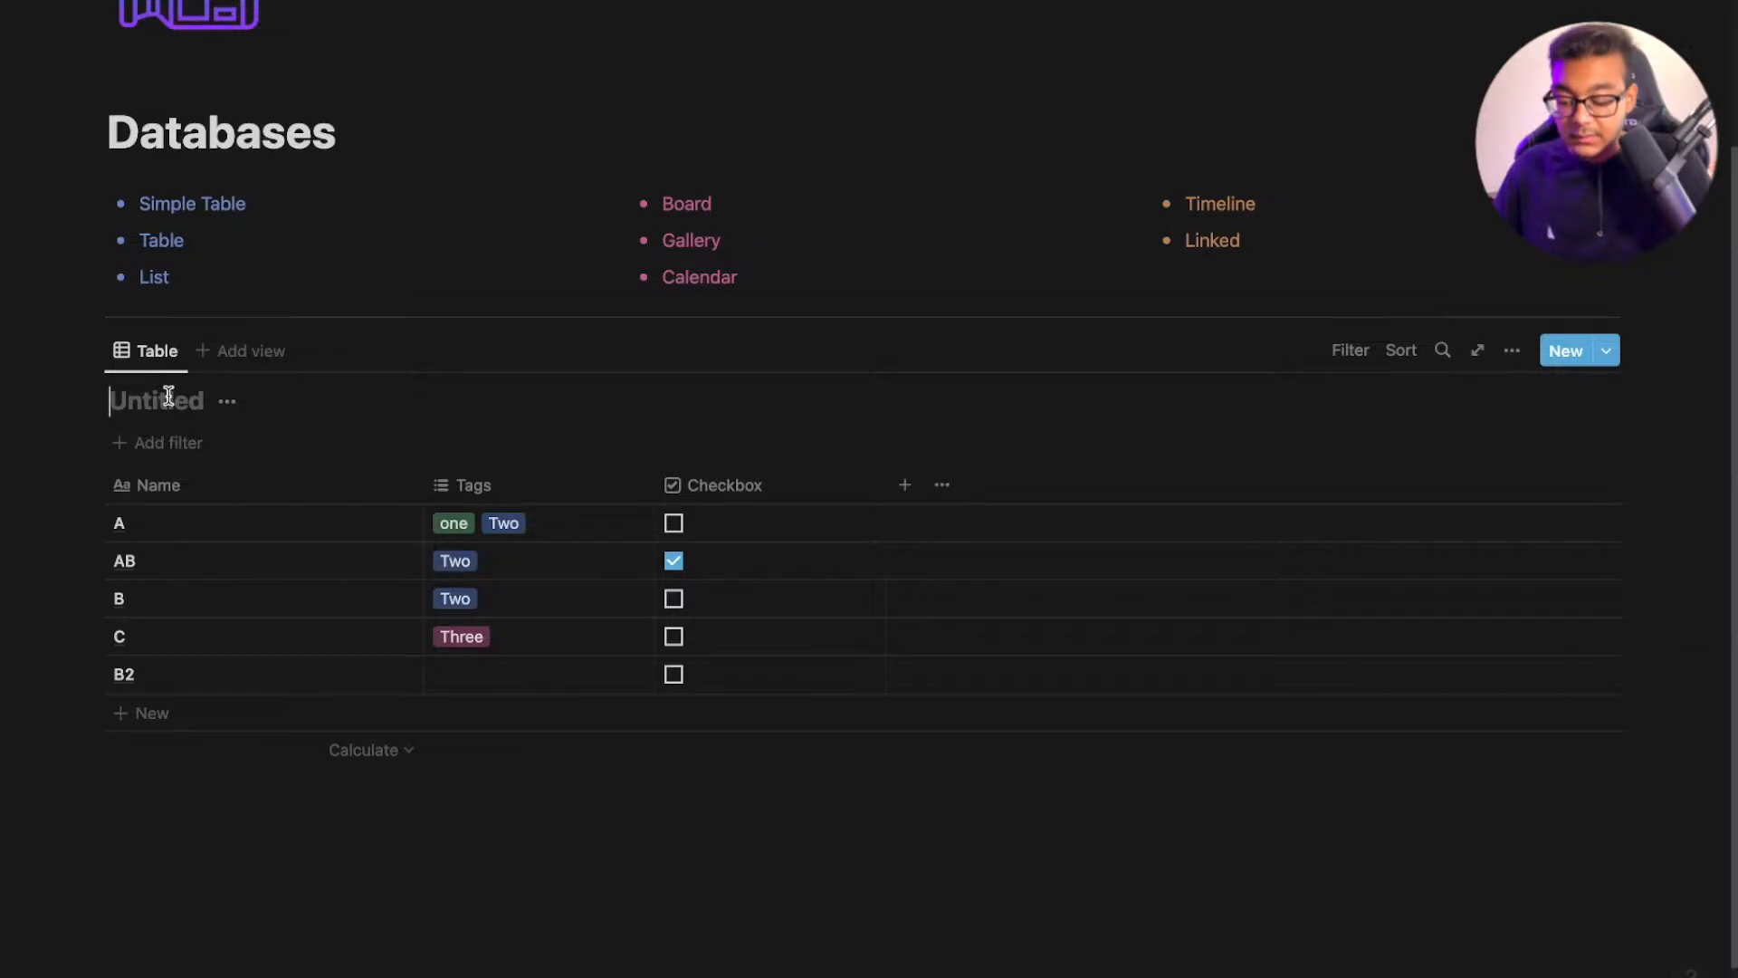
type("Database")
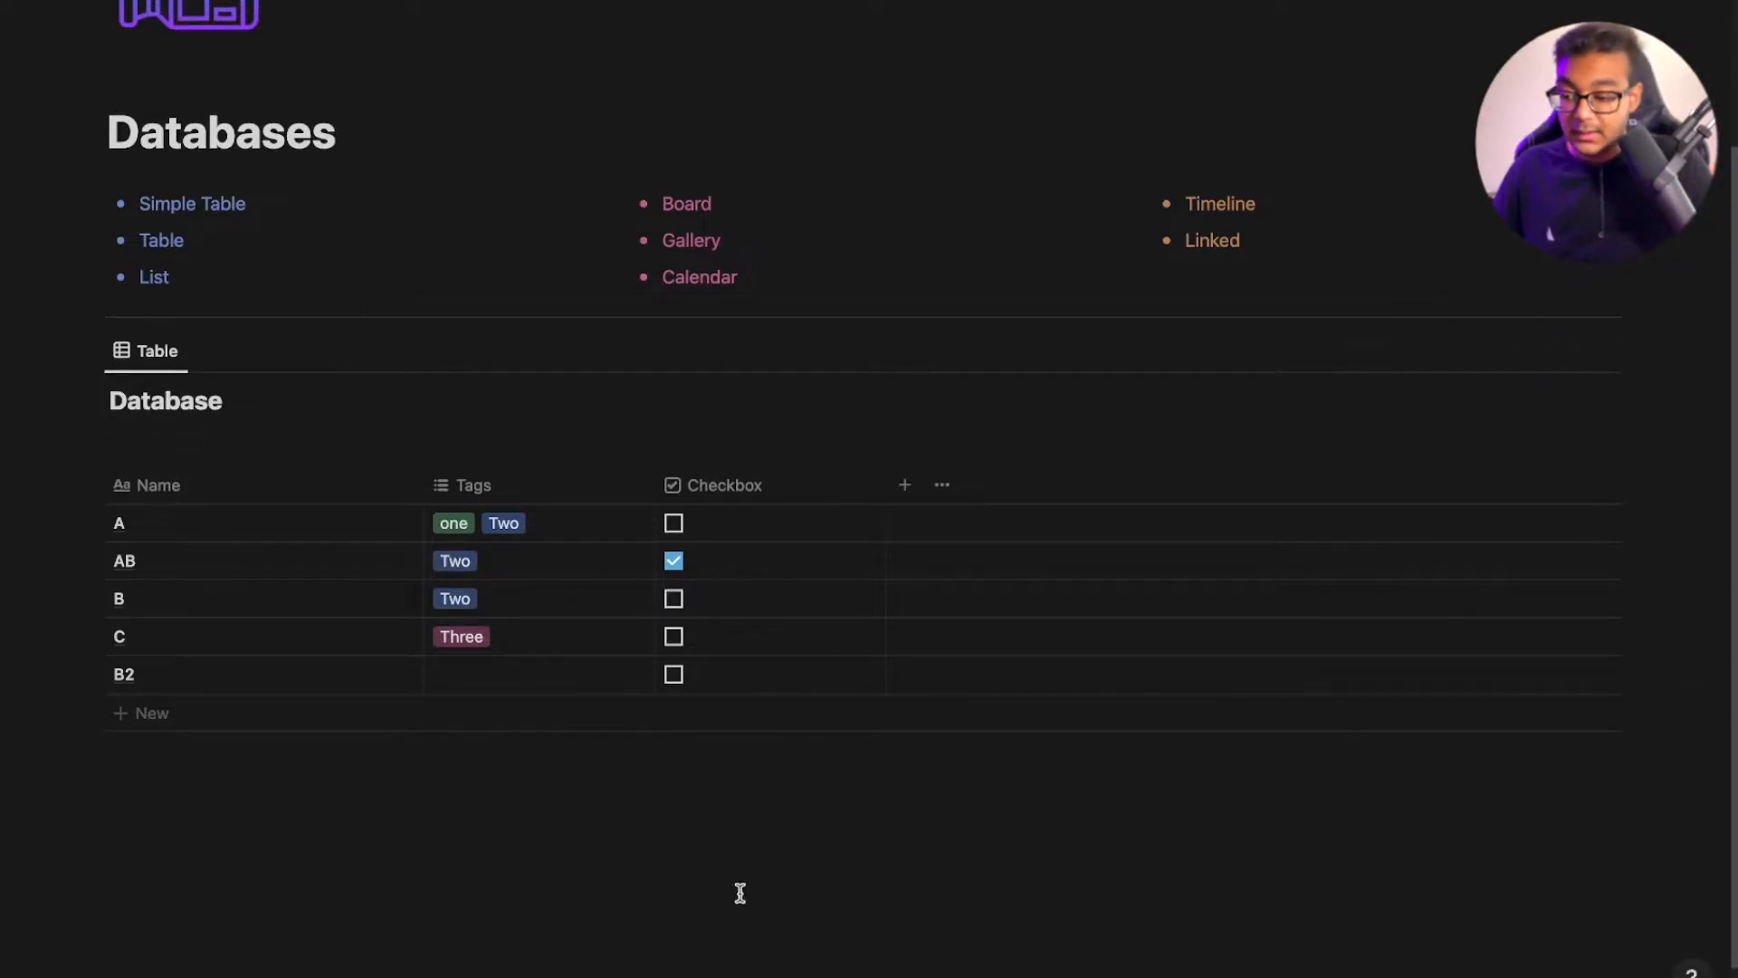
left_click(92, 351)
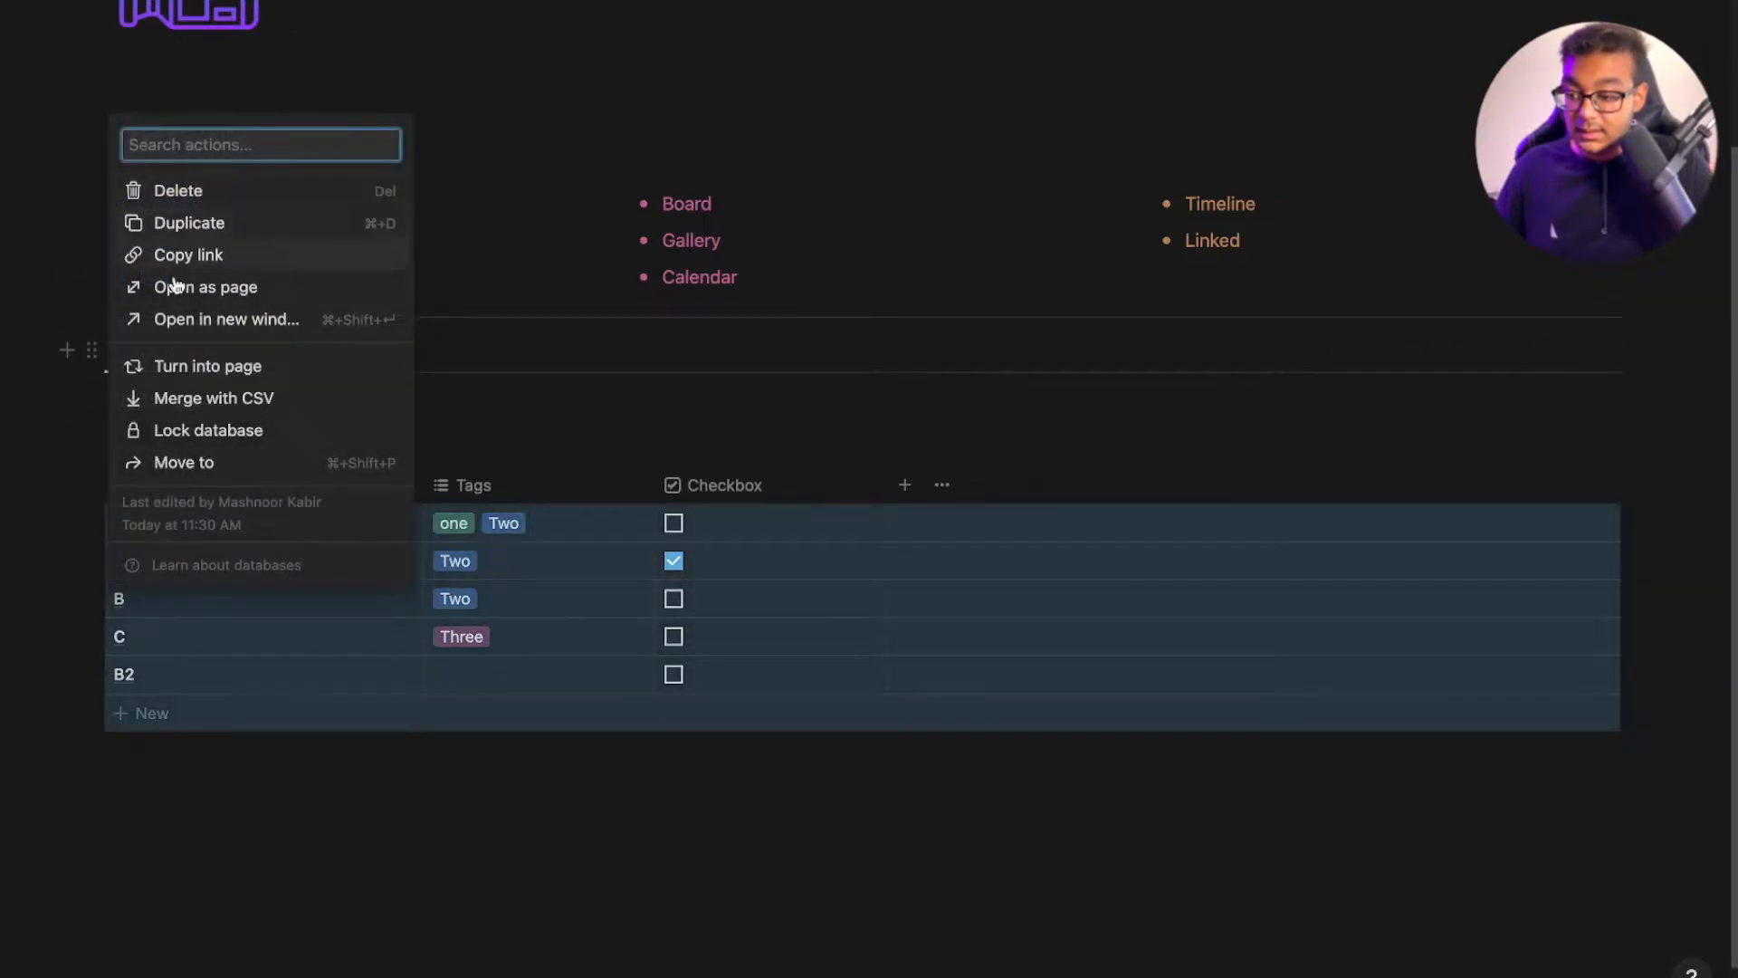
key("Escape")
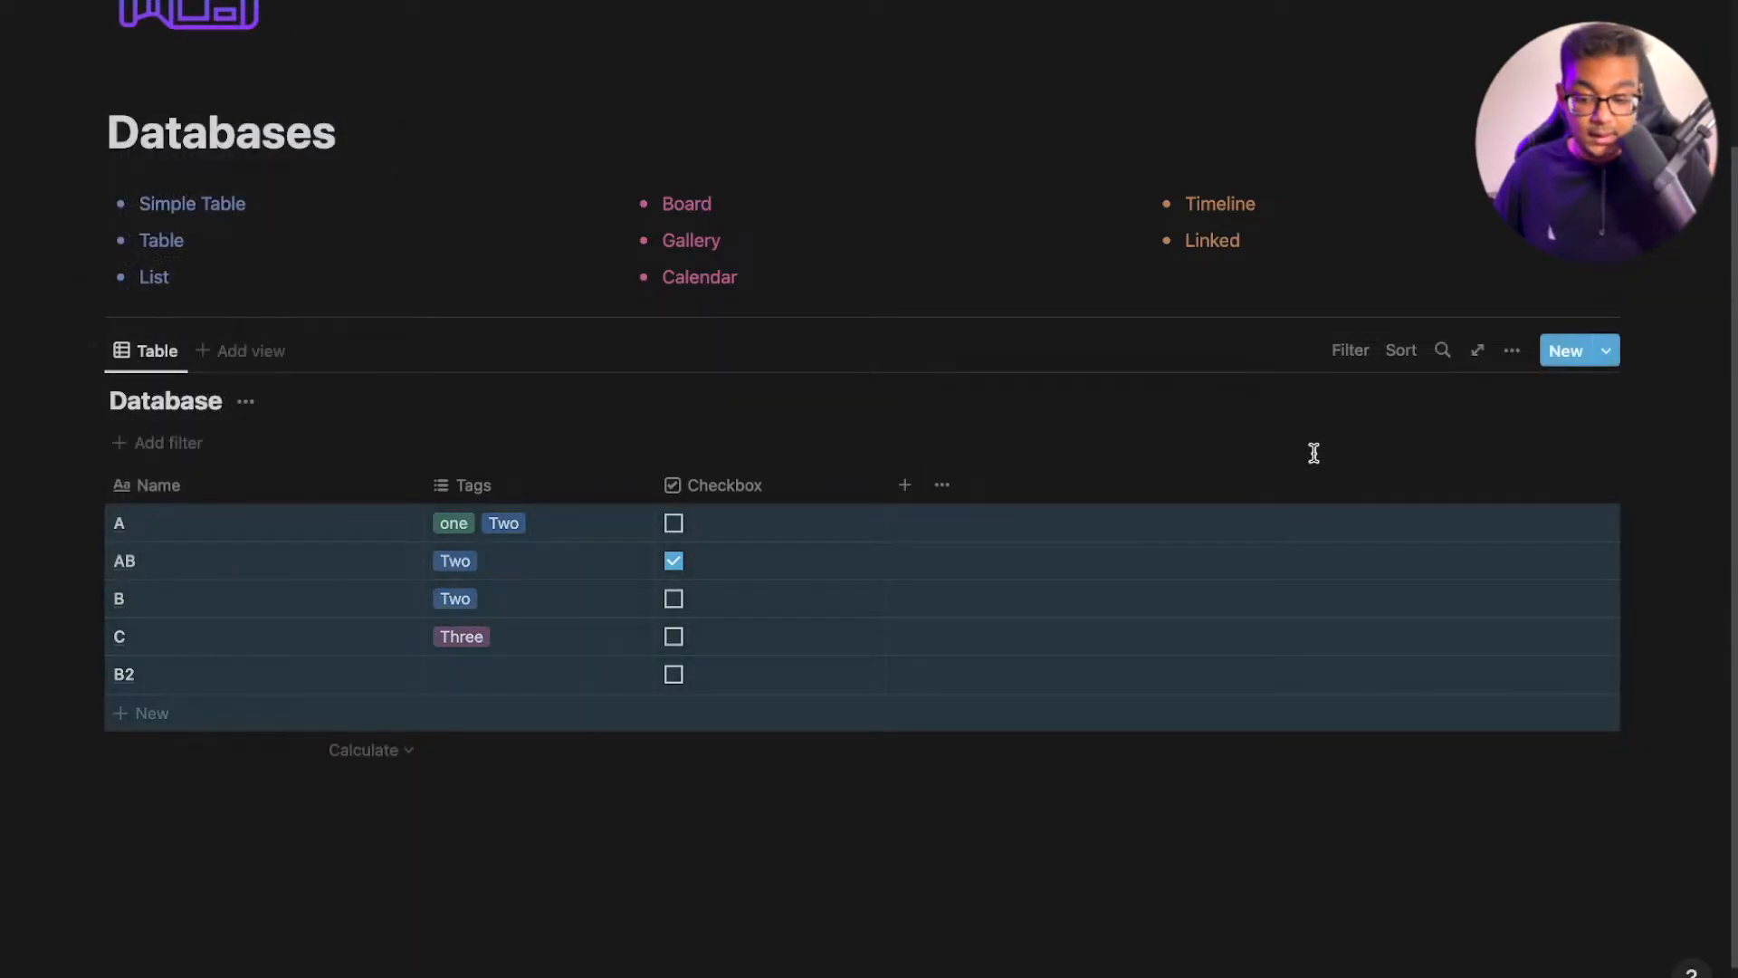
left_click(1092, 790)
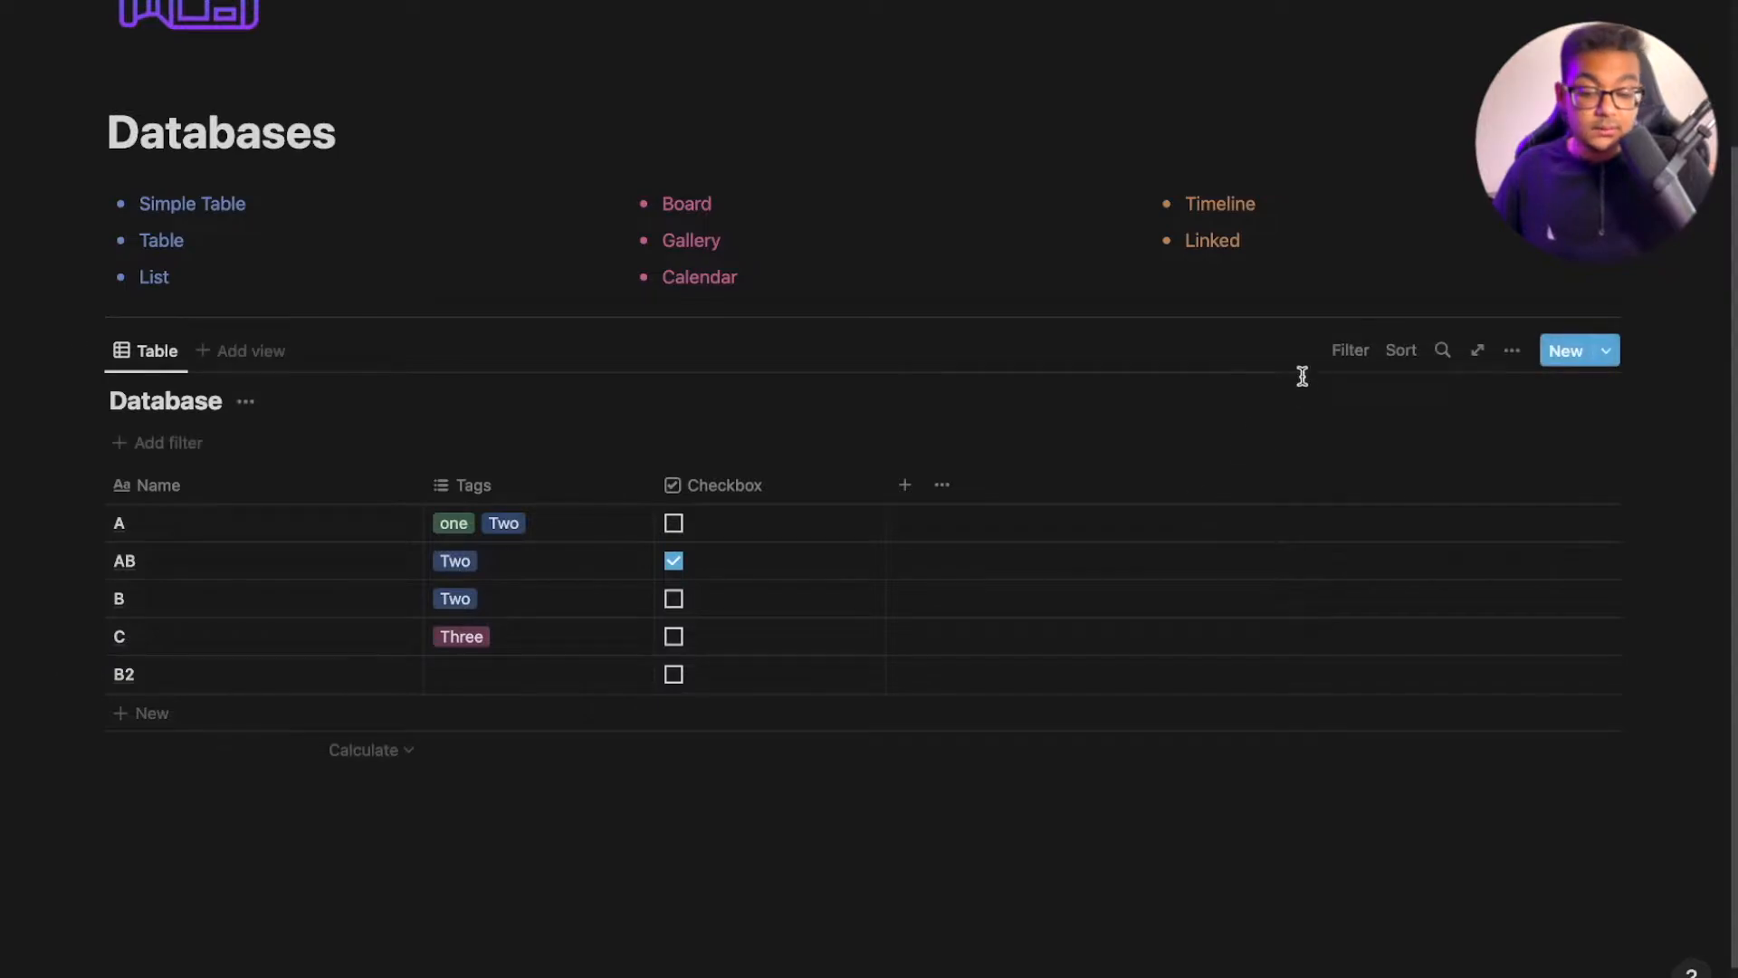
Filter the table to rows whose Tags property contains Two
left_click(1346, 359)
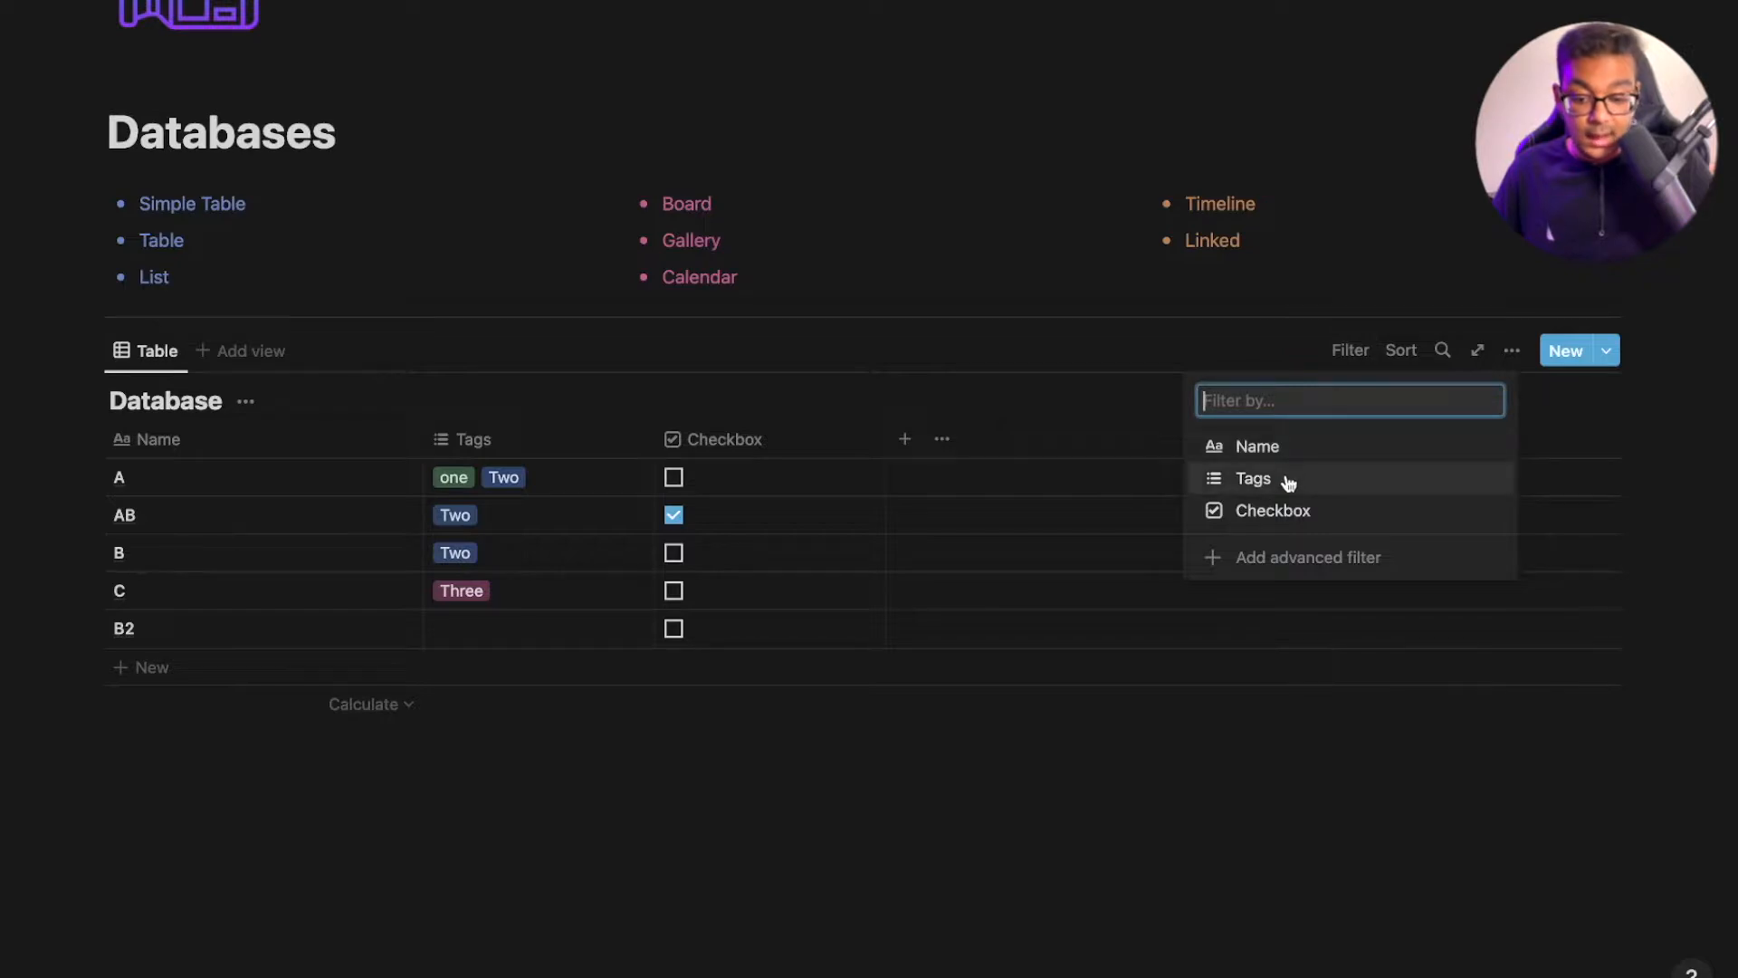
left_click(1286, 483)
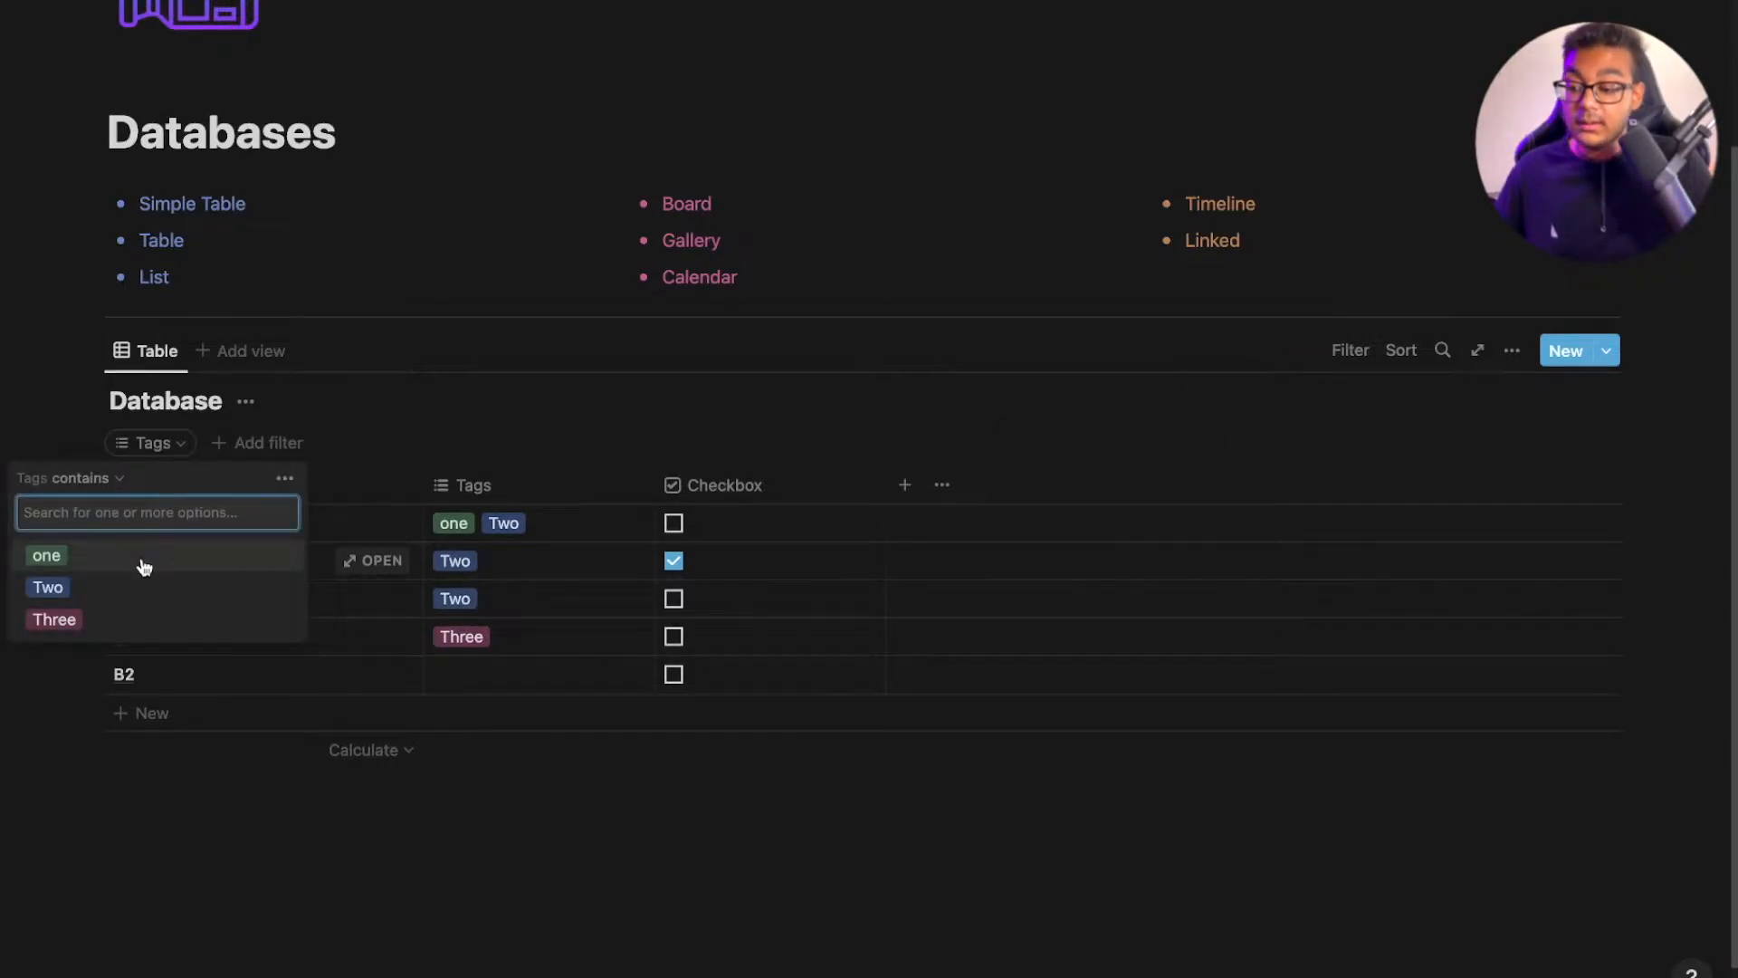
left_click(90, 480)
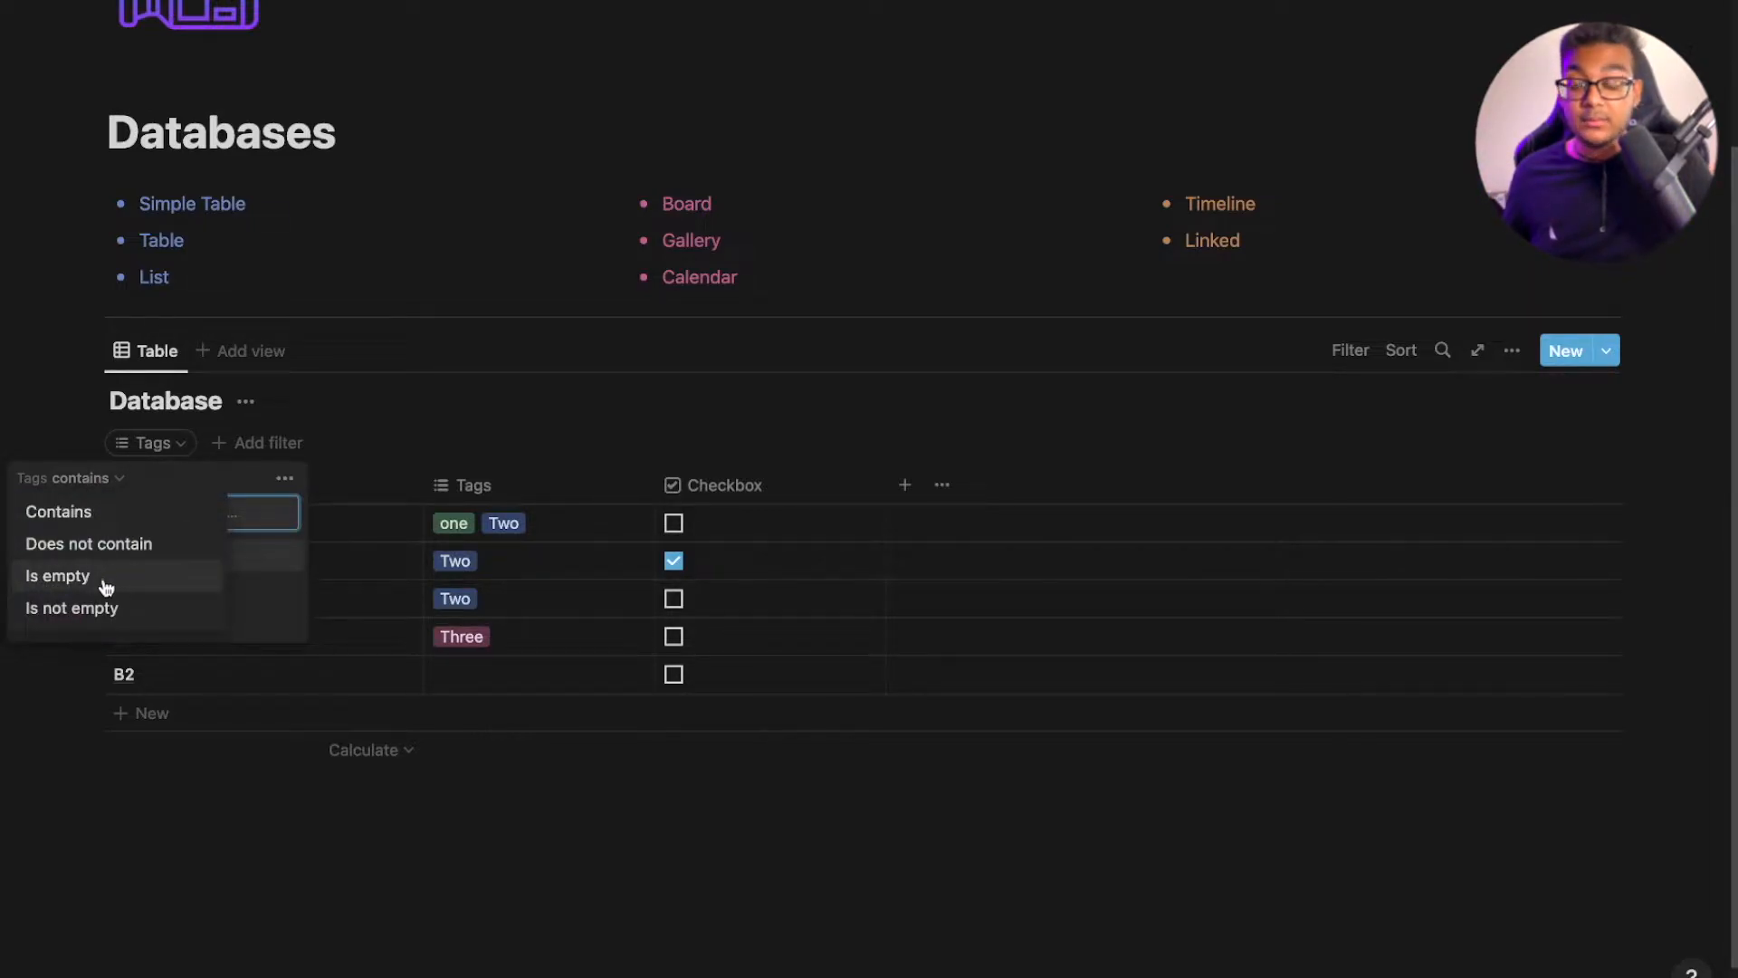
left_click(263, 549)
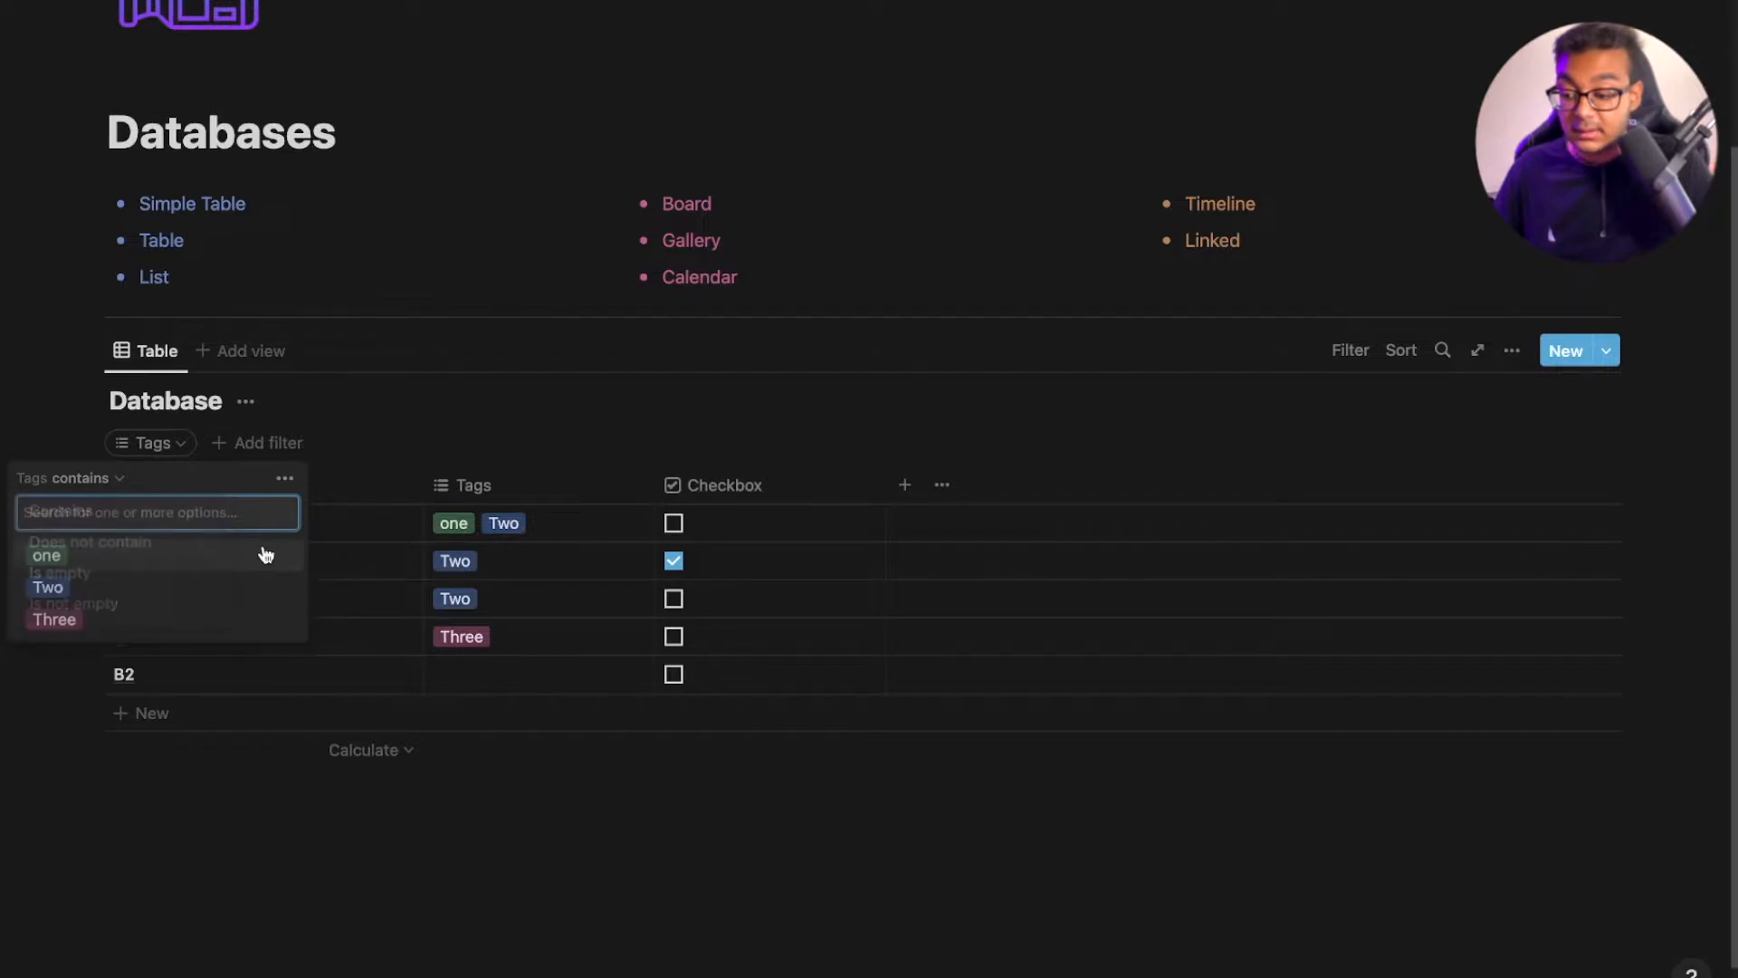
left_click(102, 598)
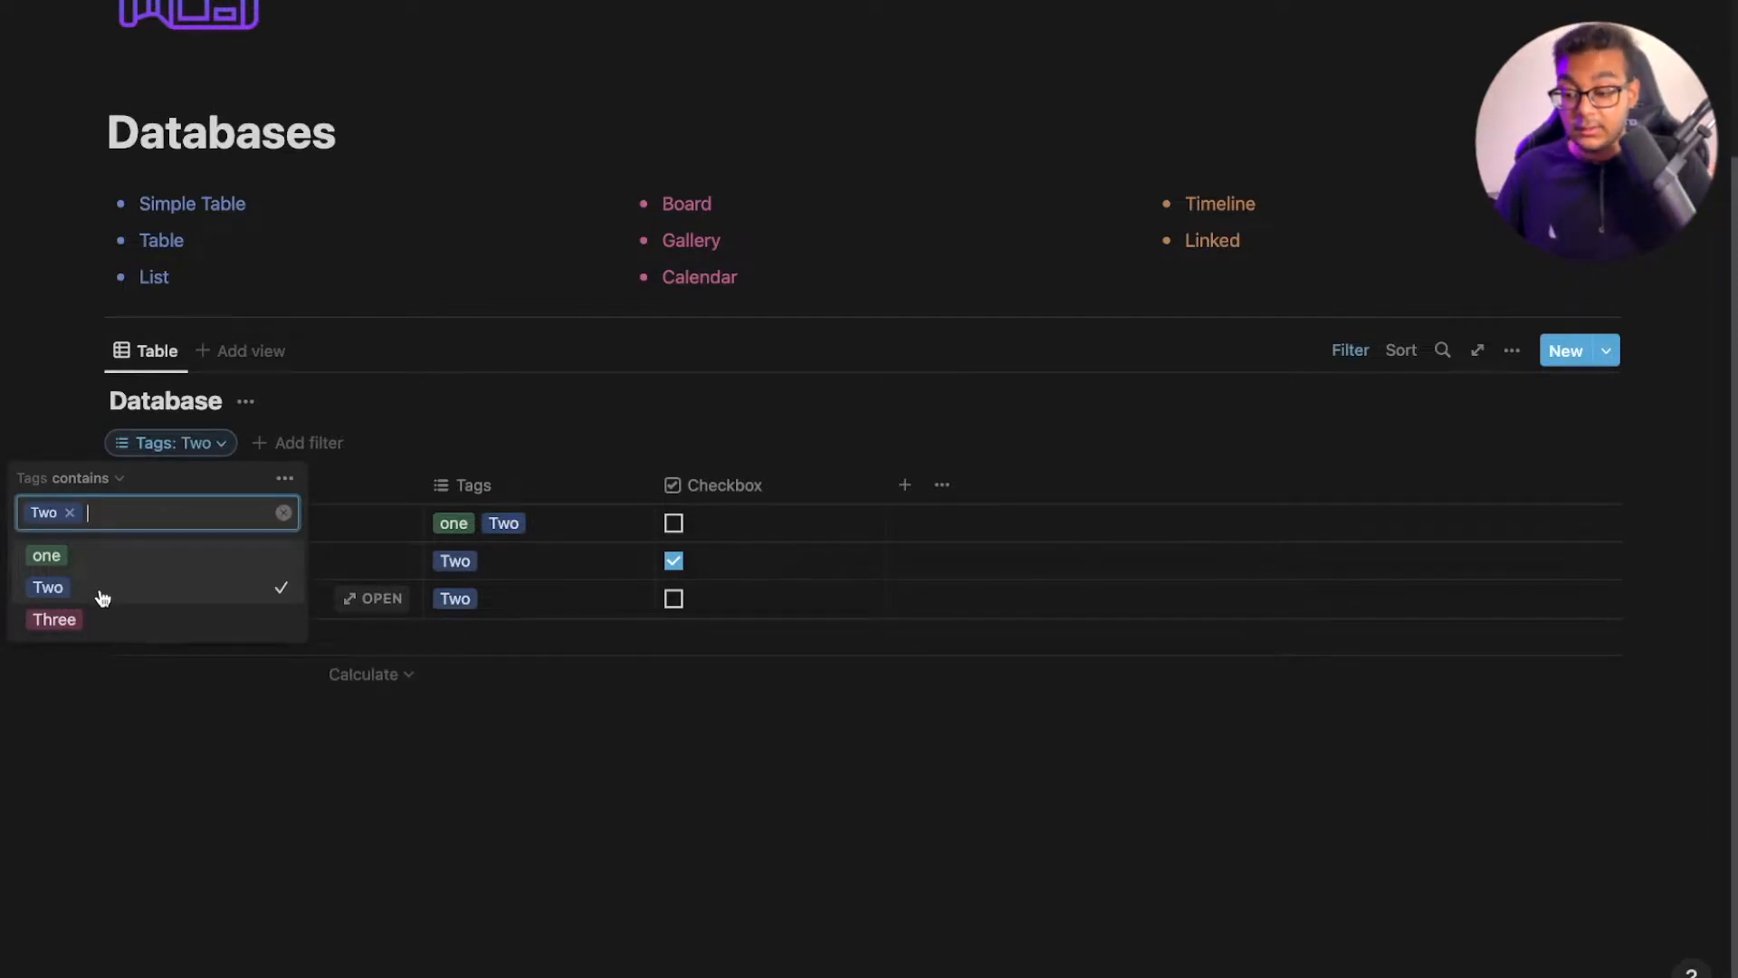
left_click(218, 815)
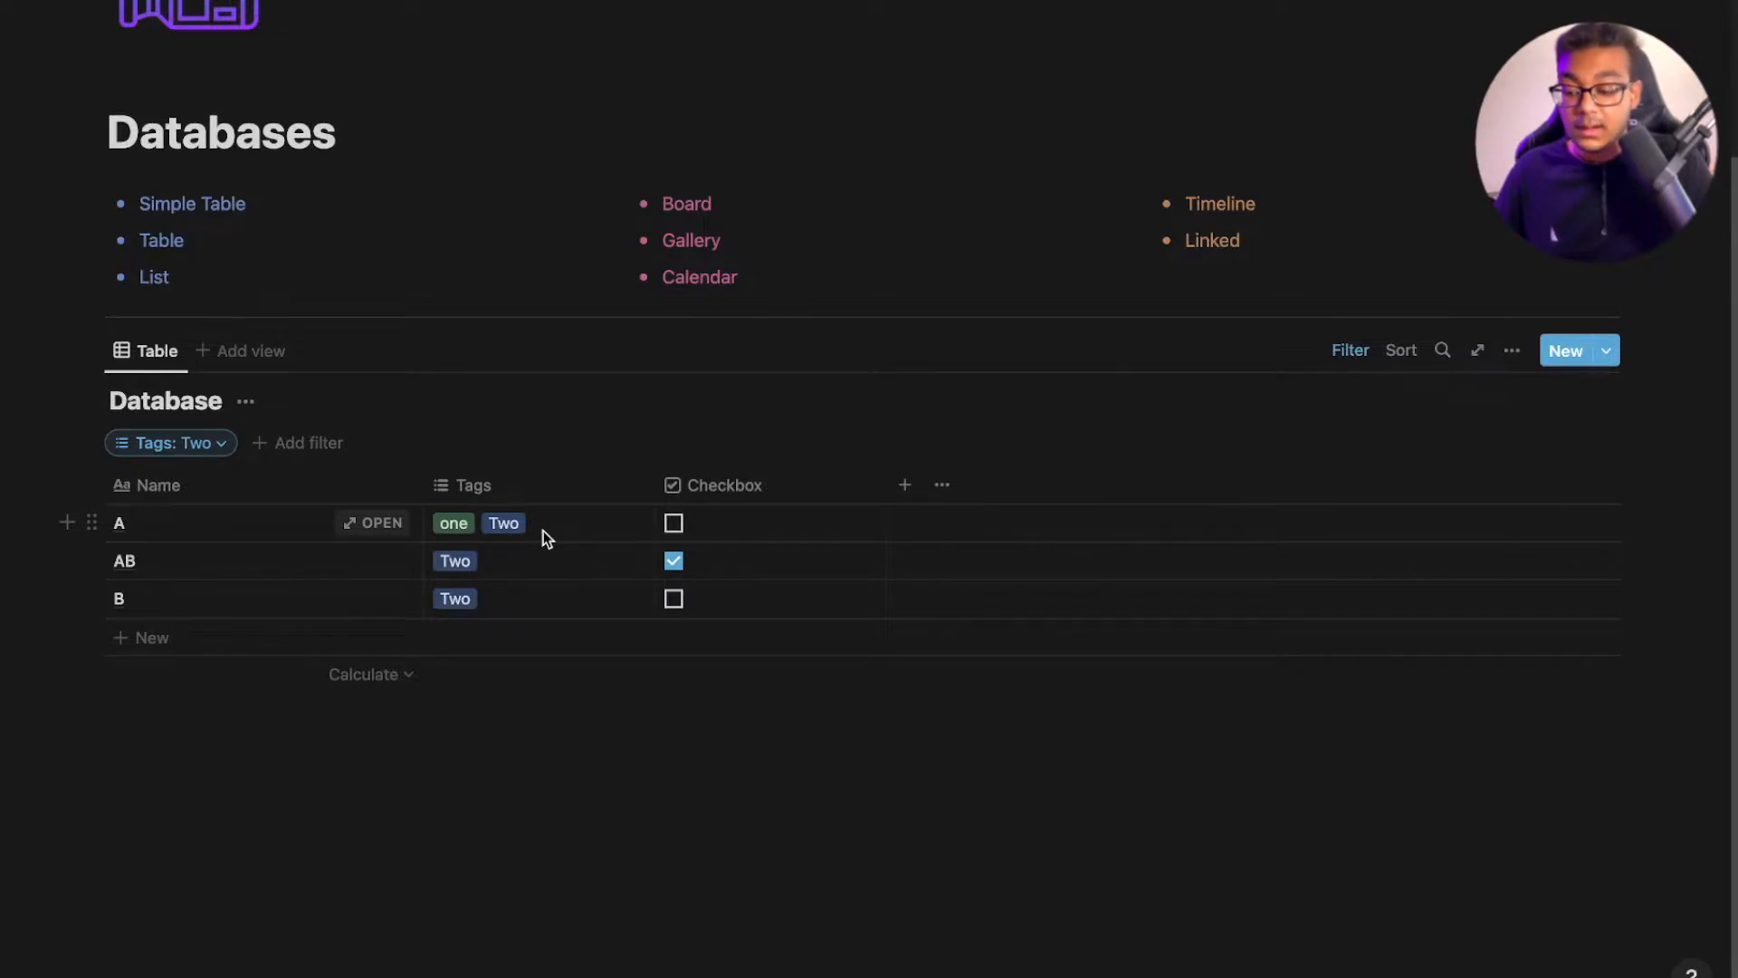
Extend the Tags filter so it contains both Two and one
left_click(214, 443)
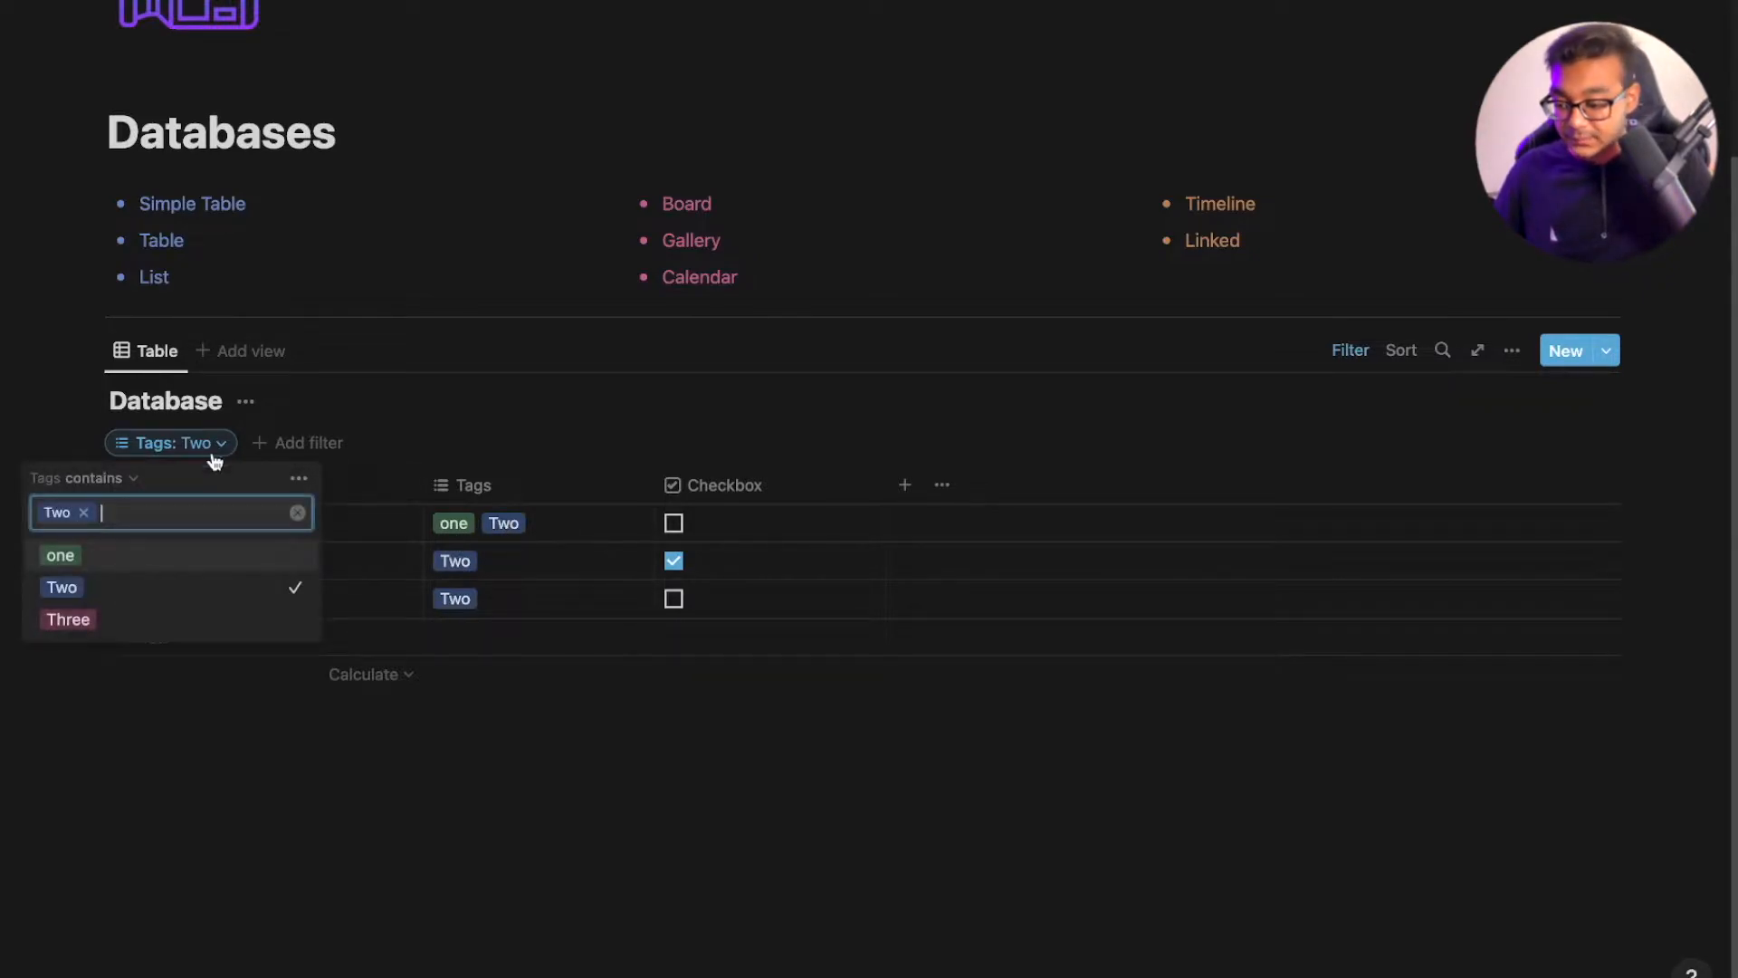
left_click(122, 589)
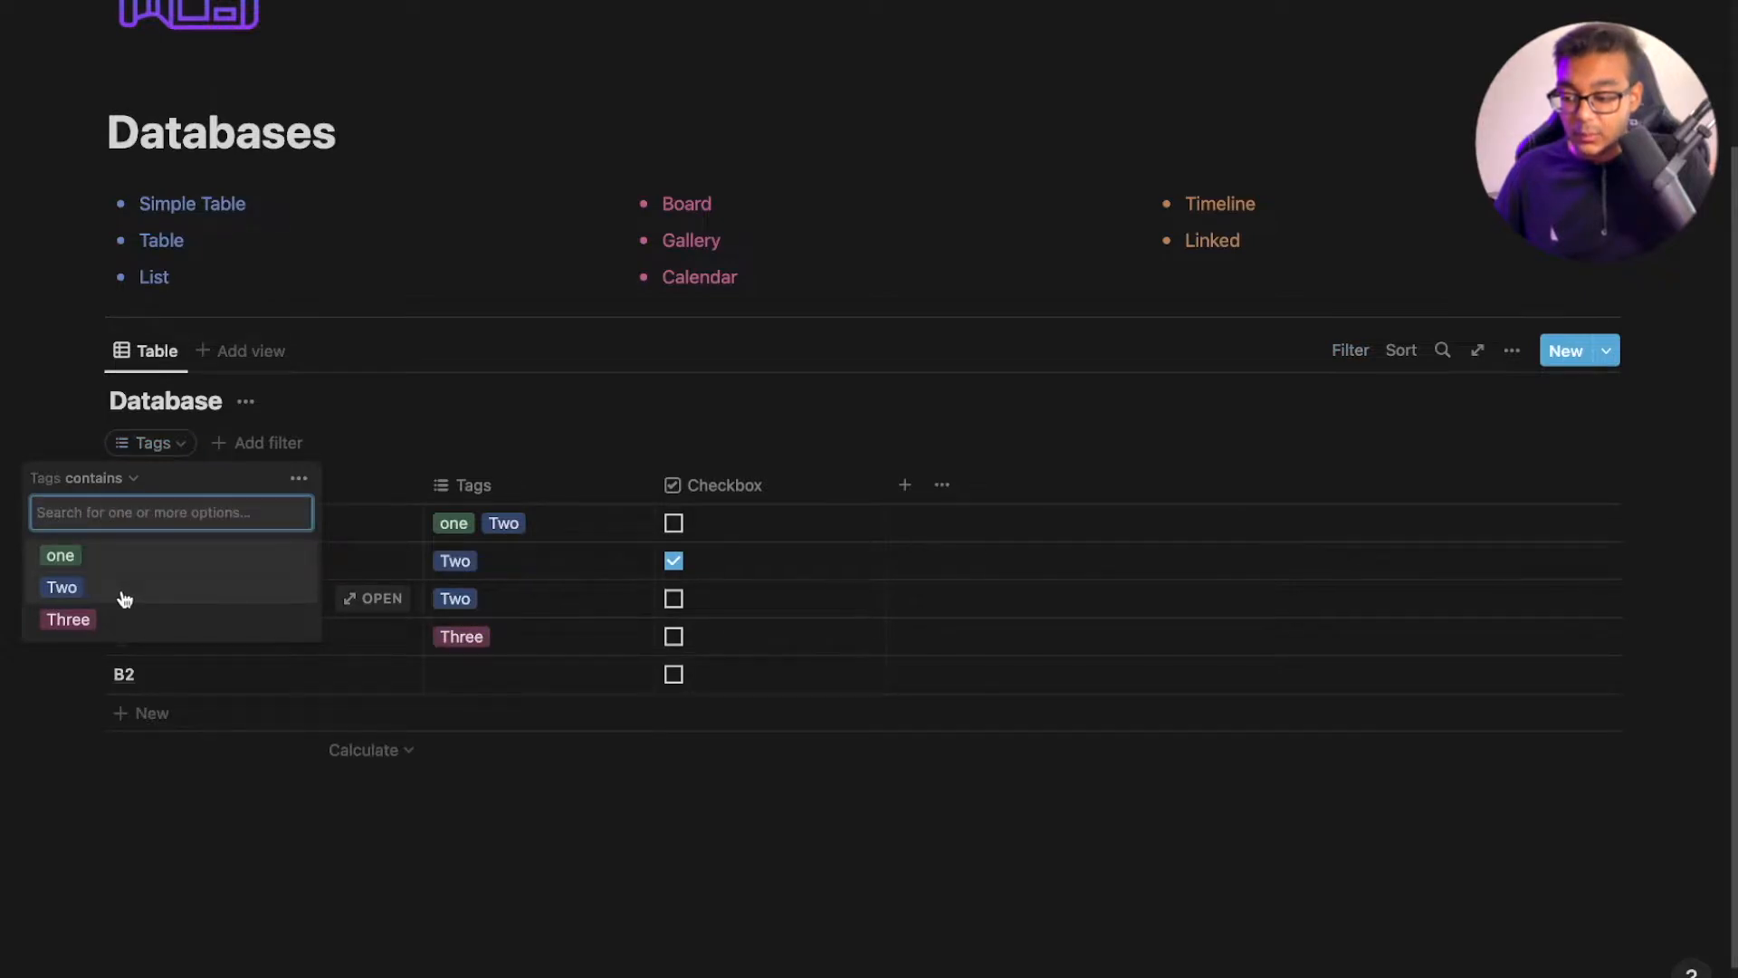
left_click(123, 597)
left_click(122, 561)
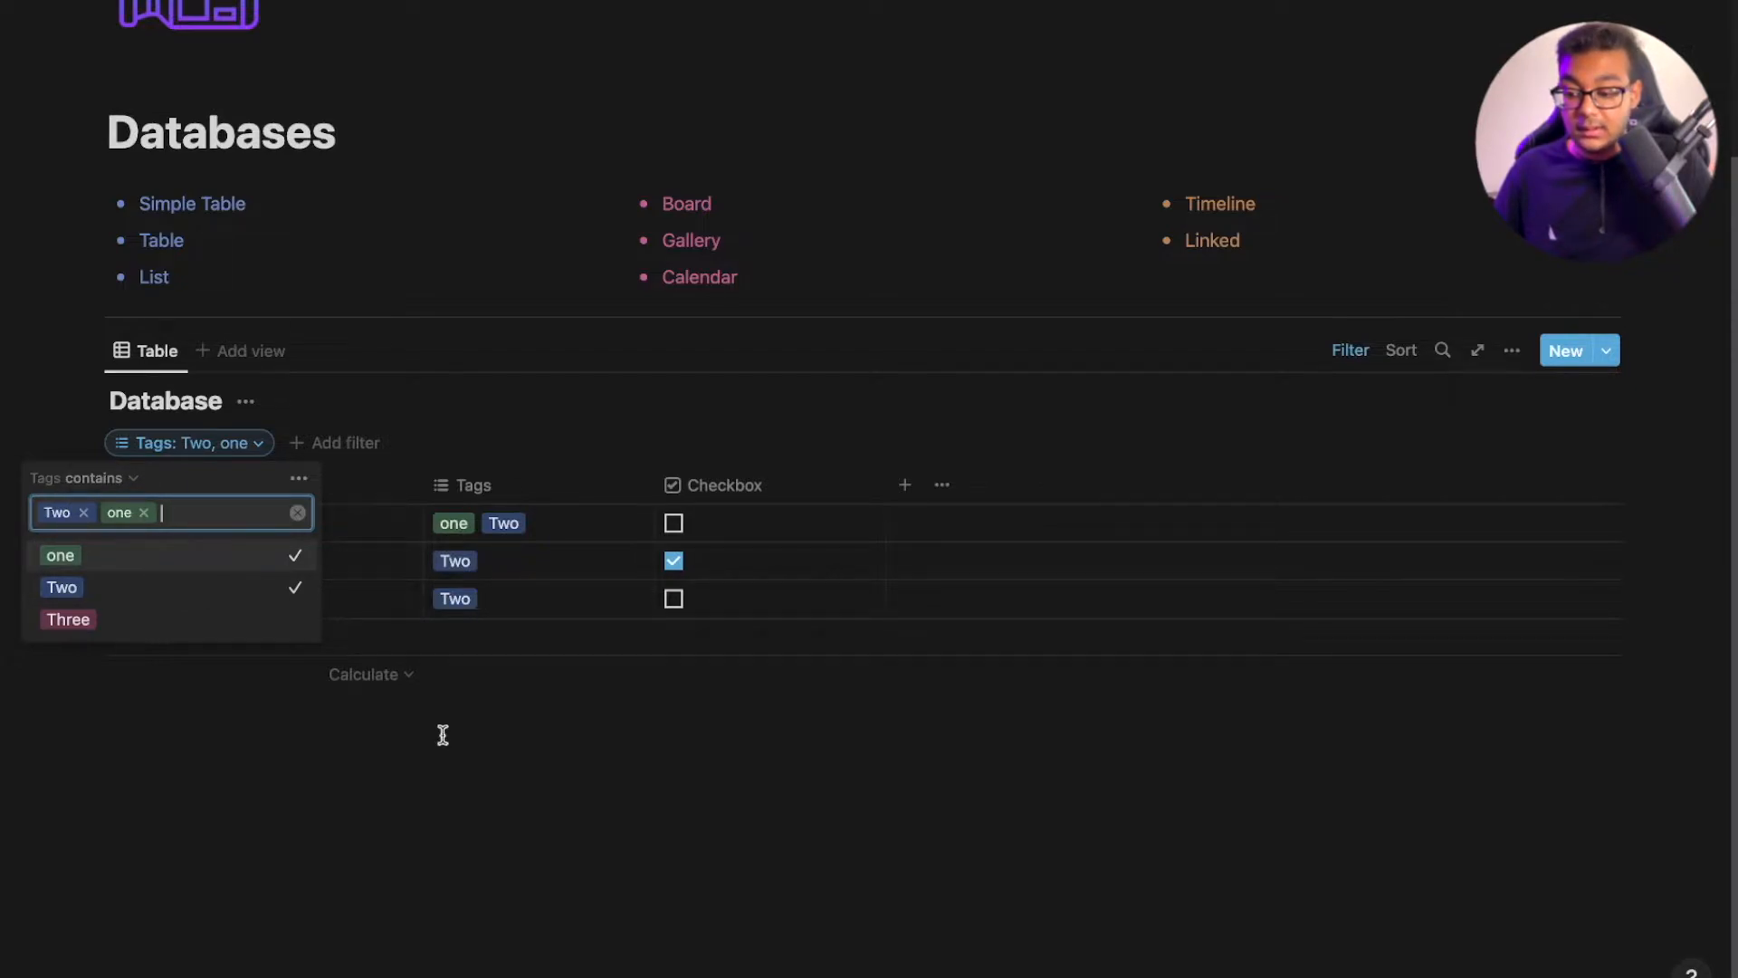
left_click(443, 766)
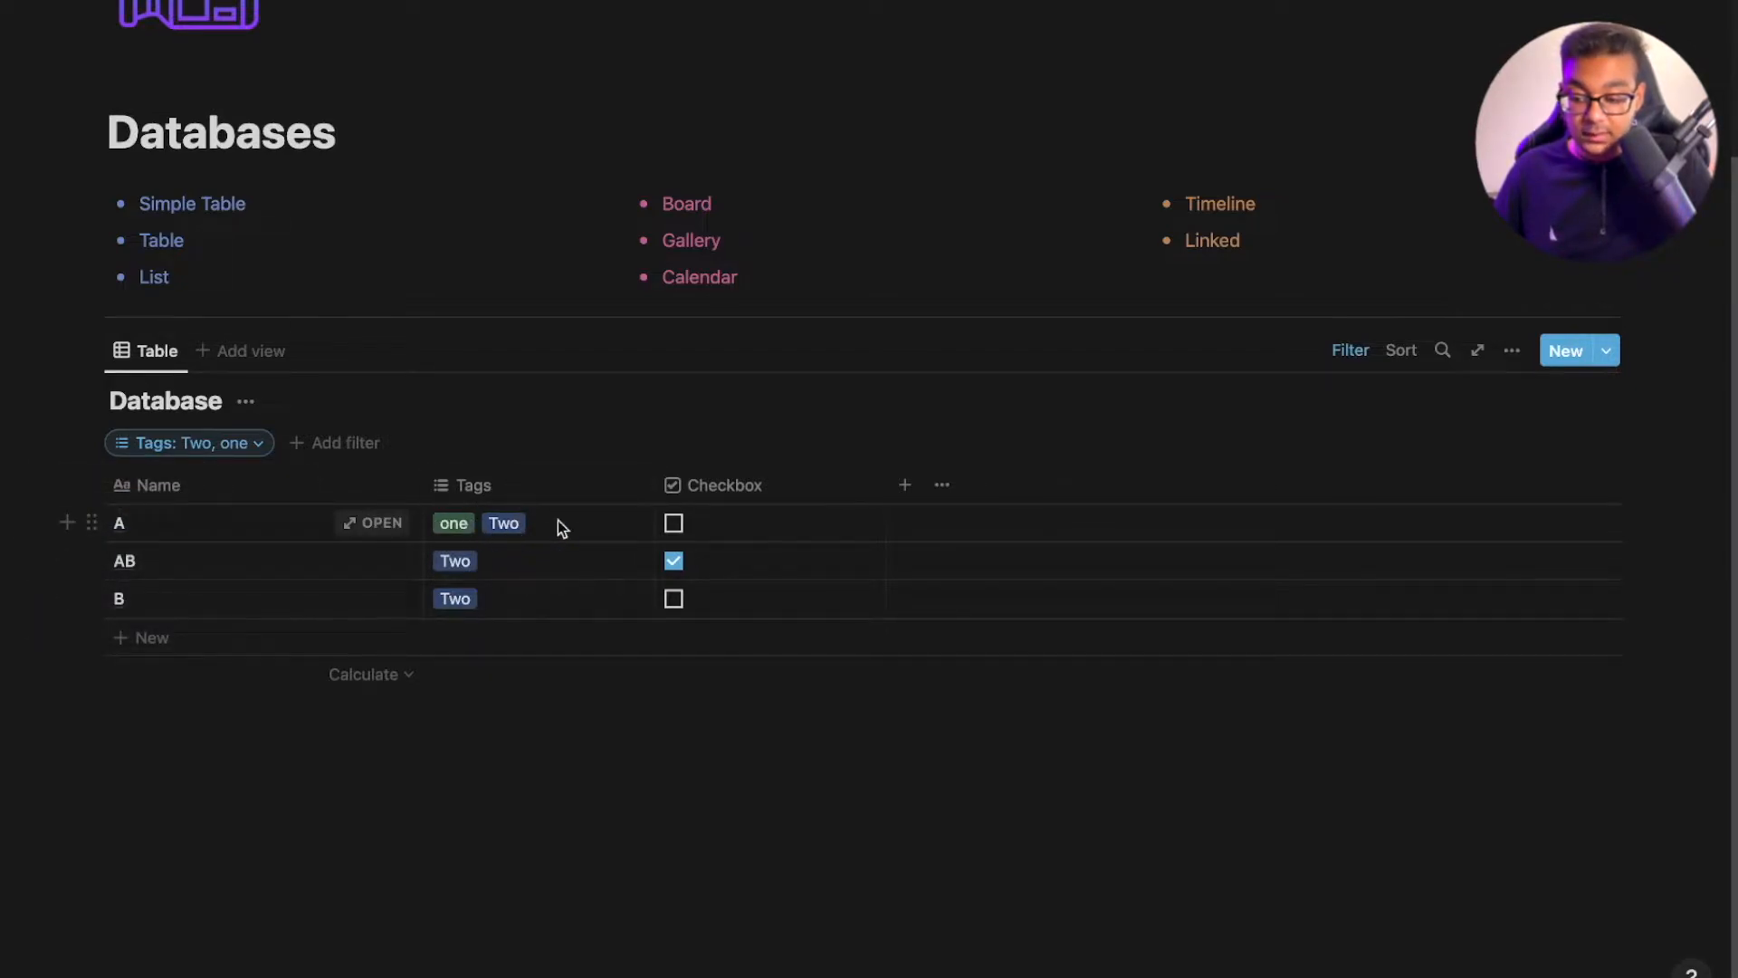
Add a new row named "Test" to the filtered table with only the one tag
left_click(475, 637)
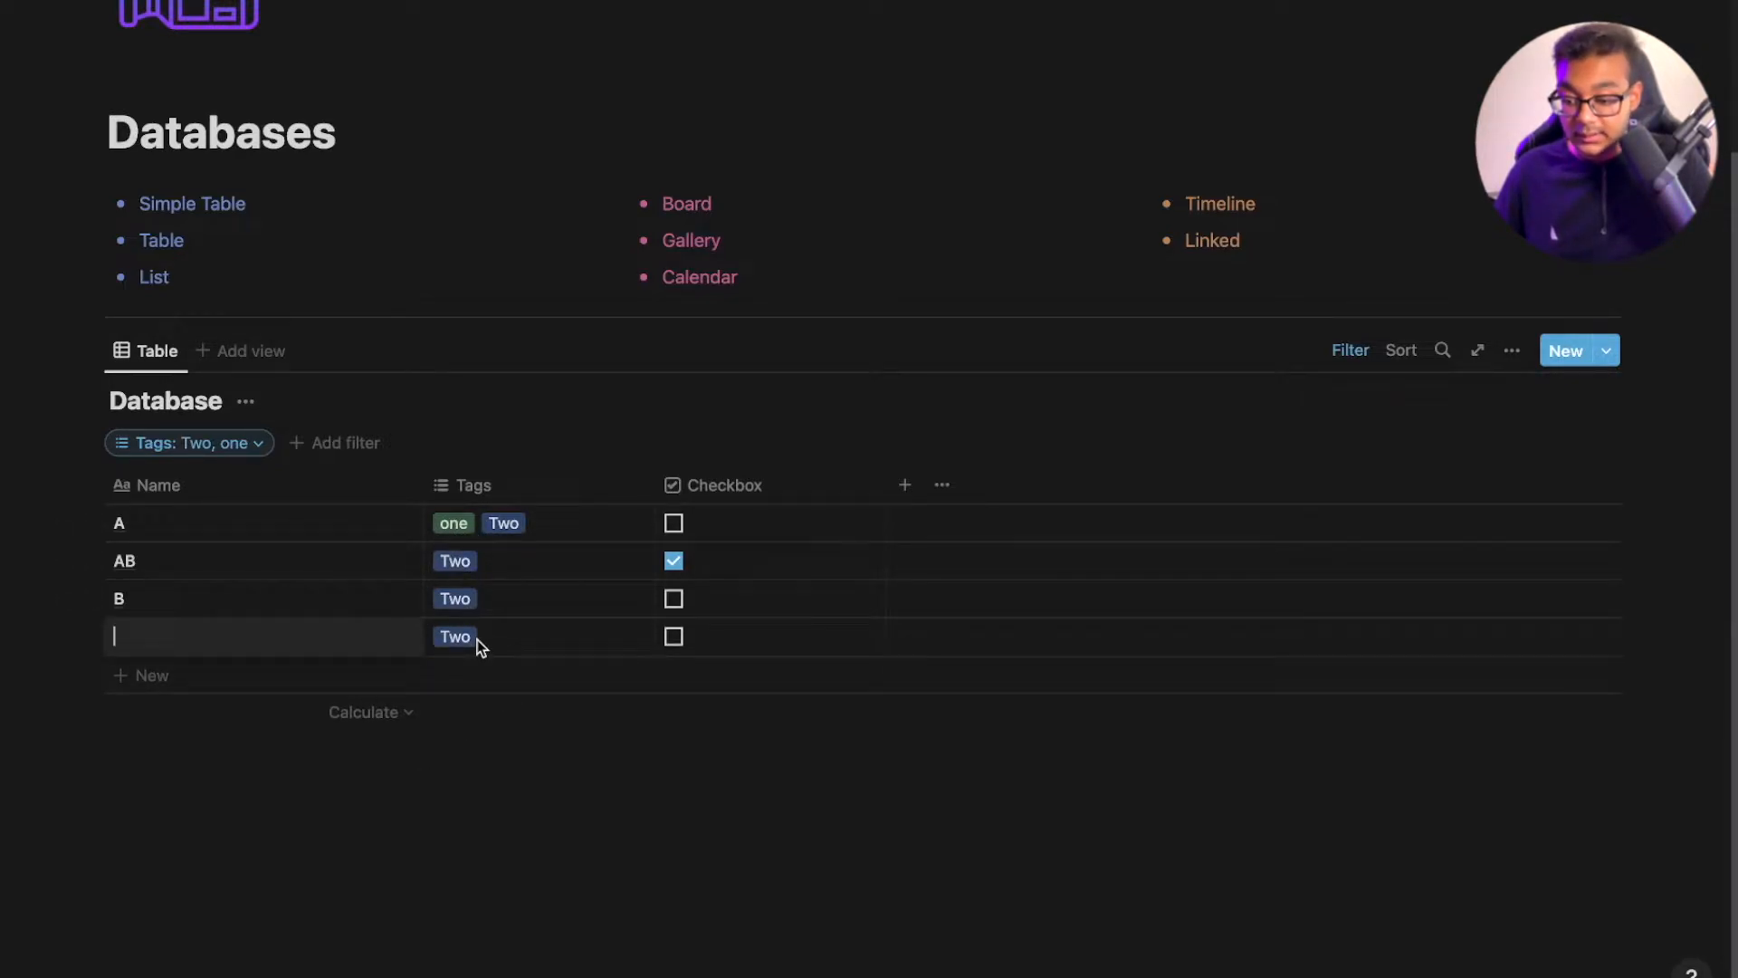
left_click(512, 639)
left_click(521, 711)
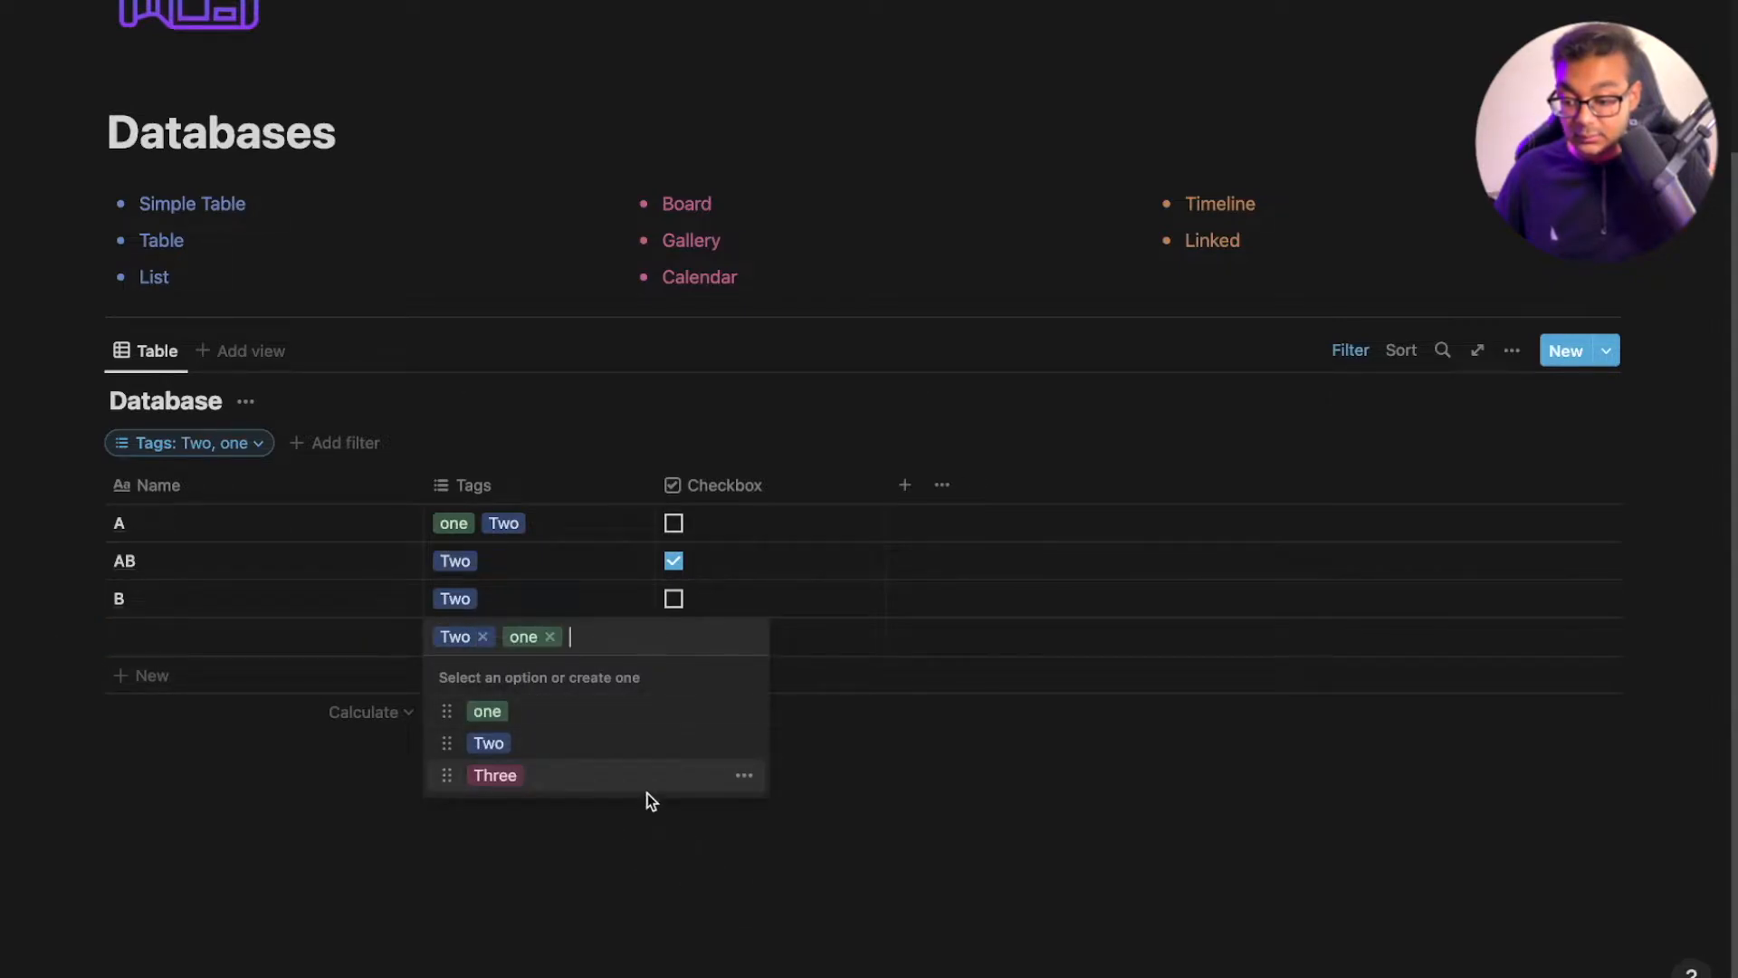
left_click(482, 637)
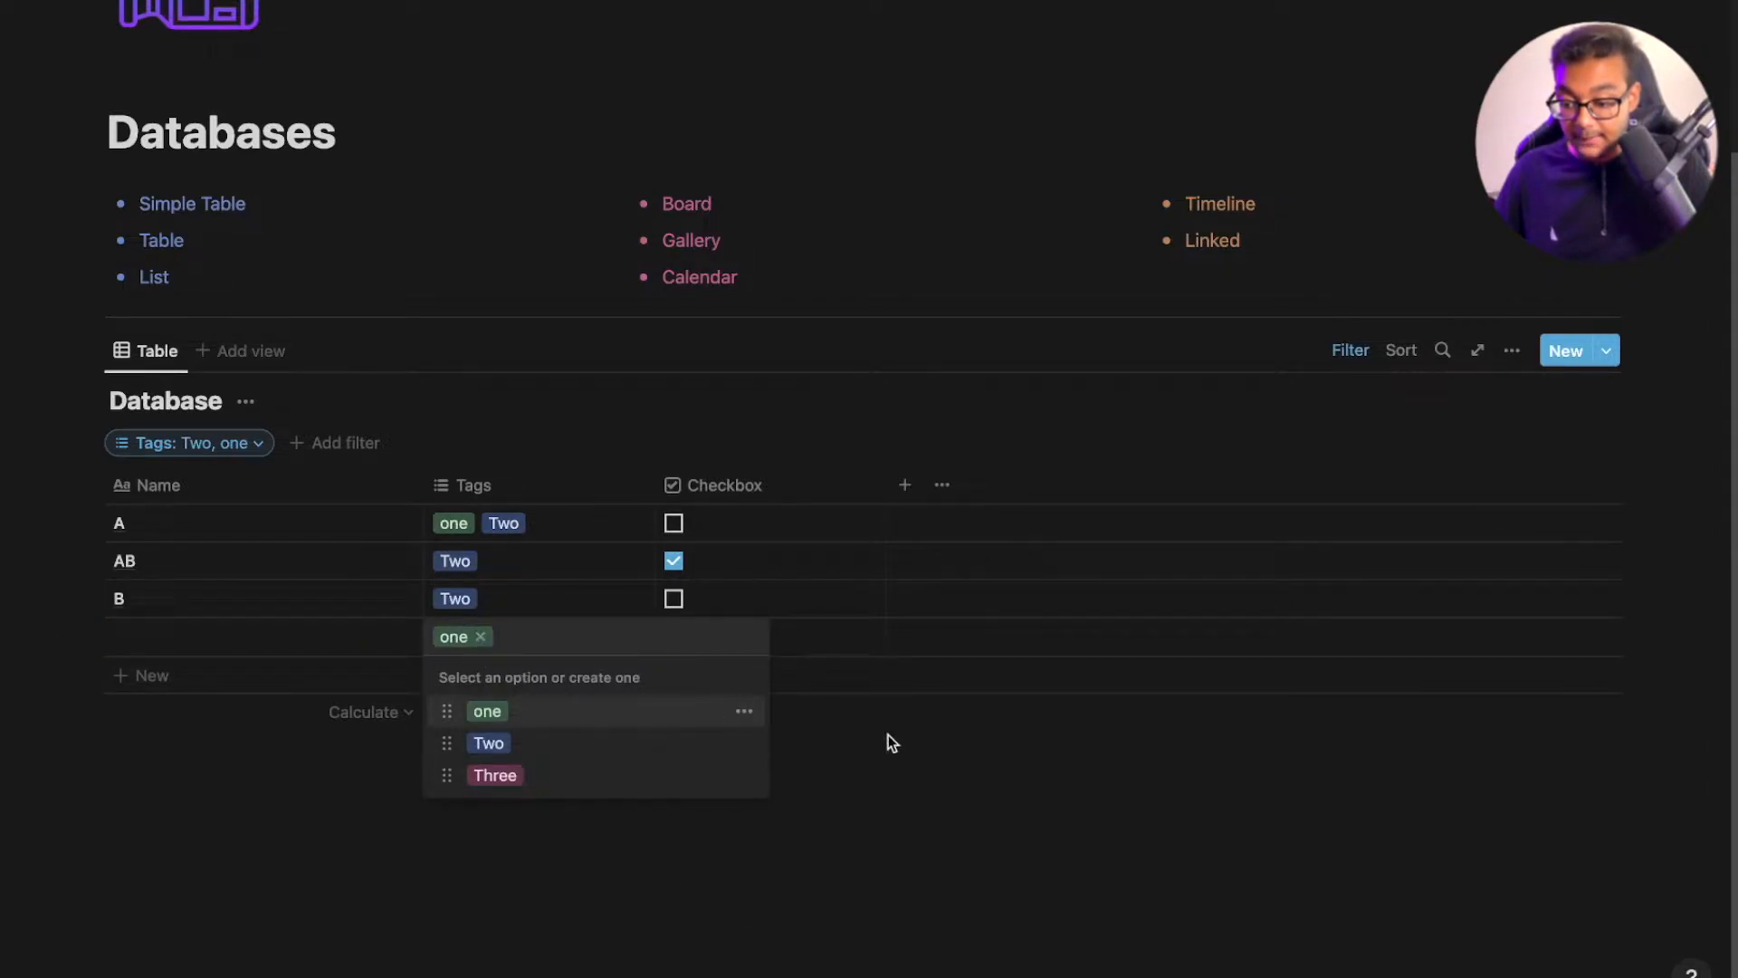
left_click(892, 742)
left_click(323, 631)
type("Test")
left_click(621, 842)
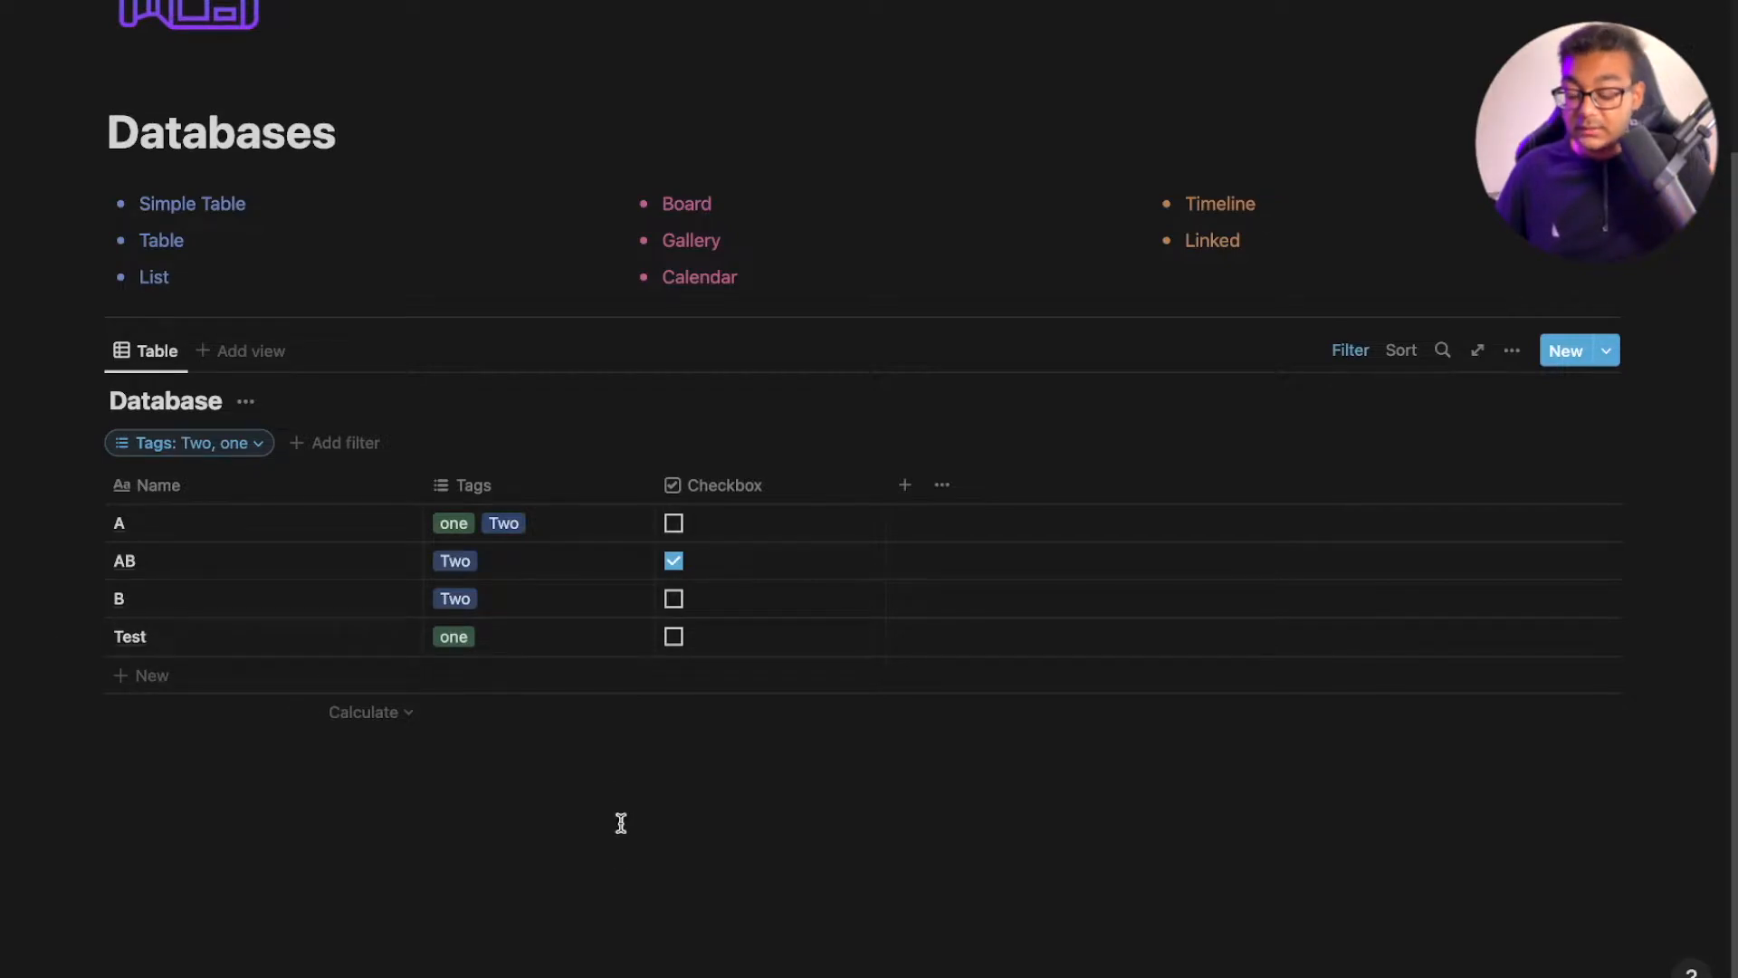
Clear the selected options from the Tags filter and delete the filter
left_click(203, 441)
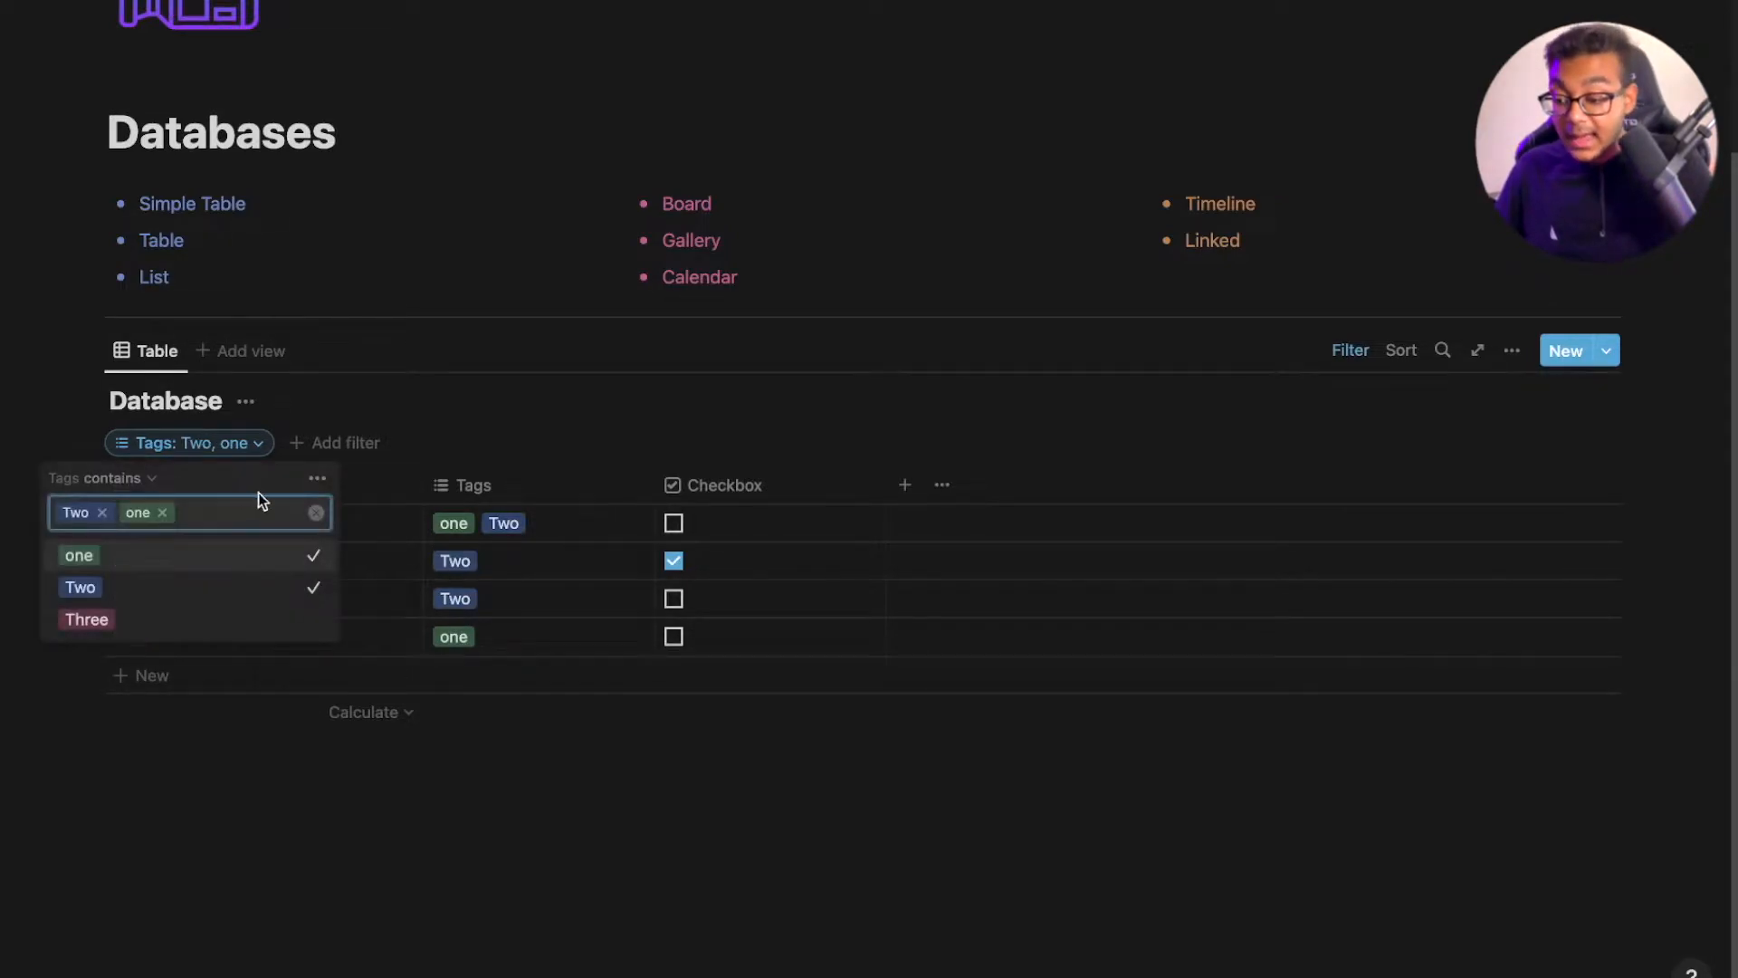
left_click(314, 512)
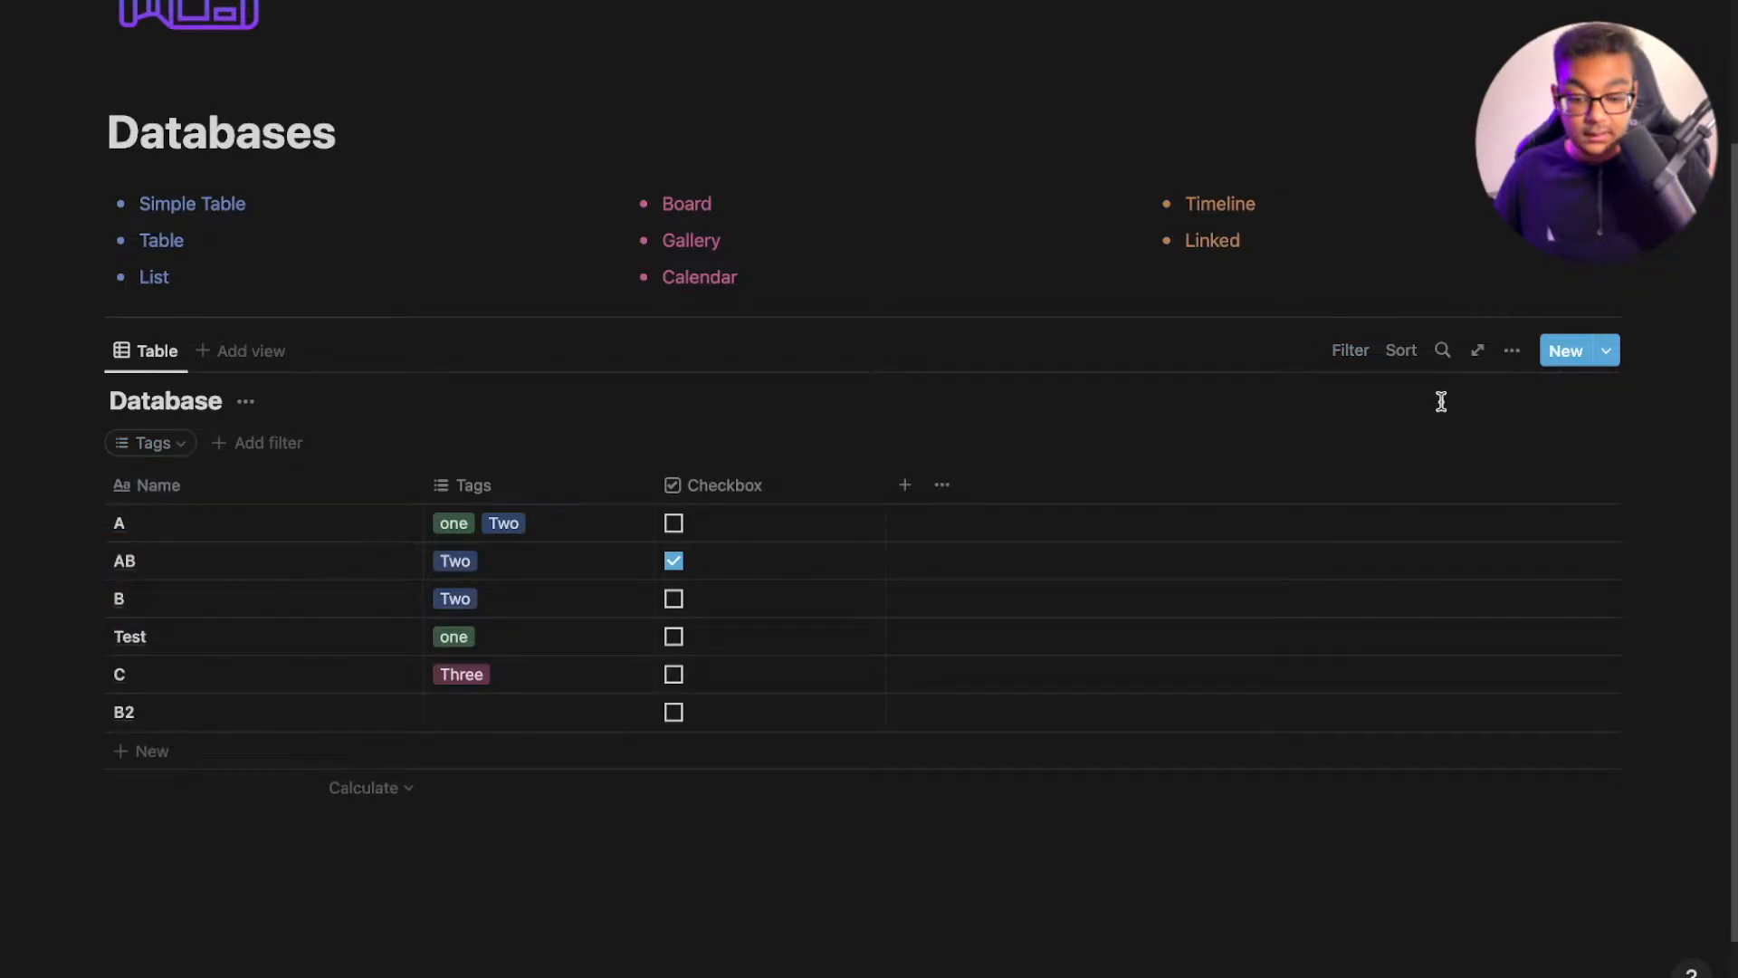
left_click(1347, 350)
left_click(1349, 354)
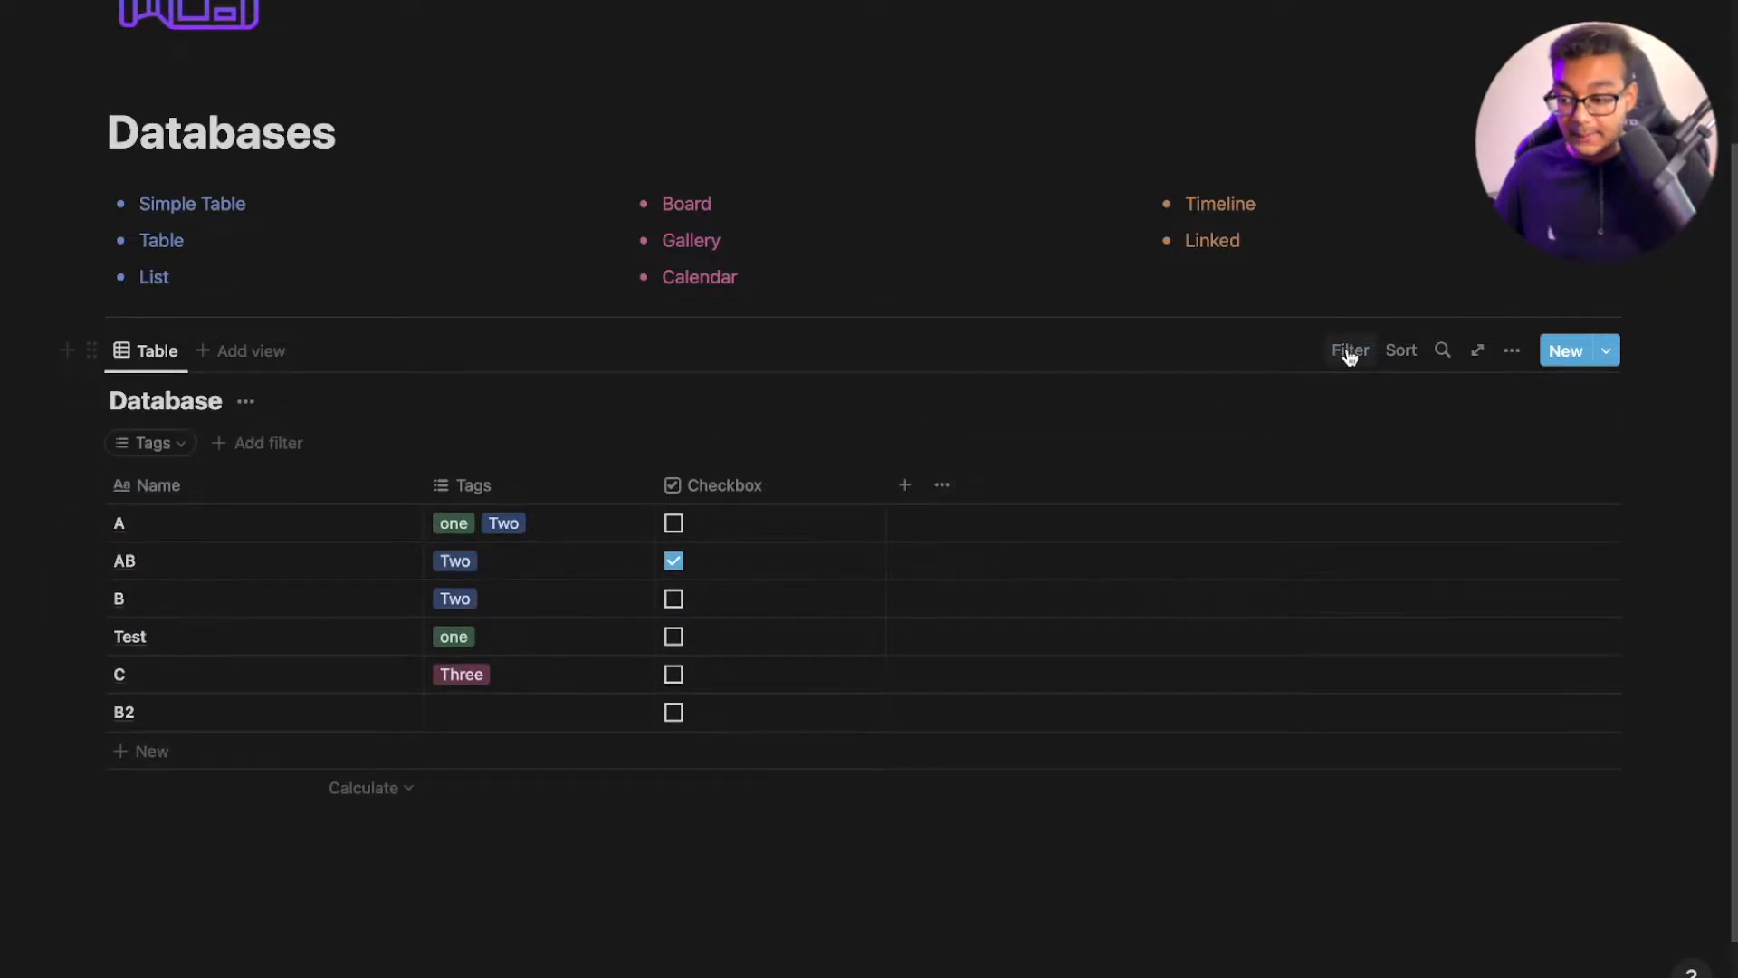
left_click(164, 444)
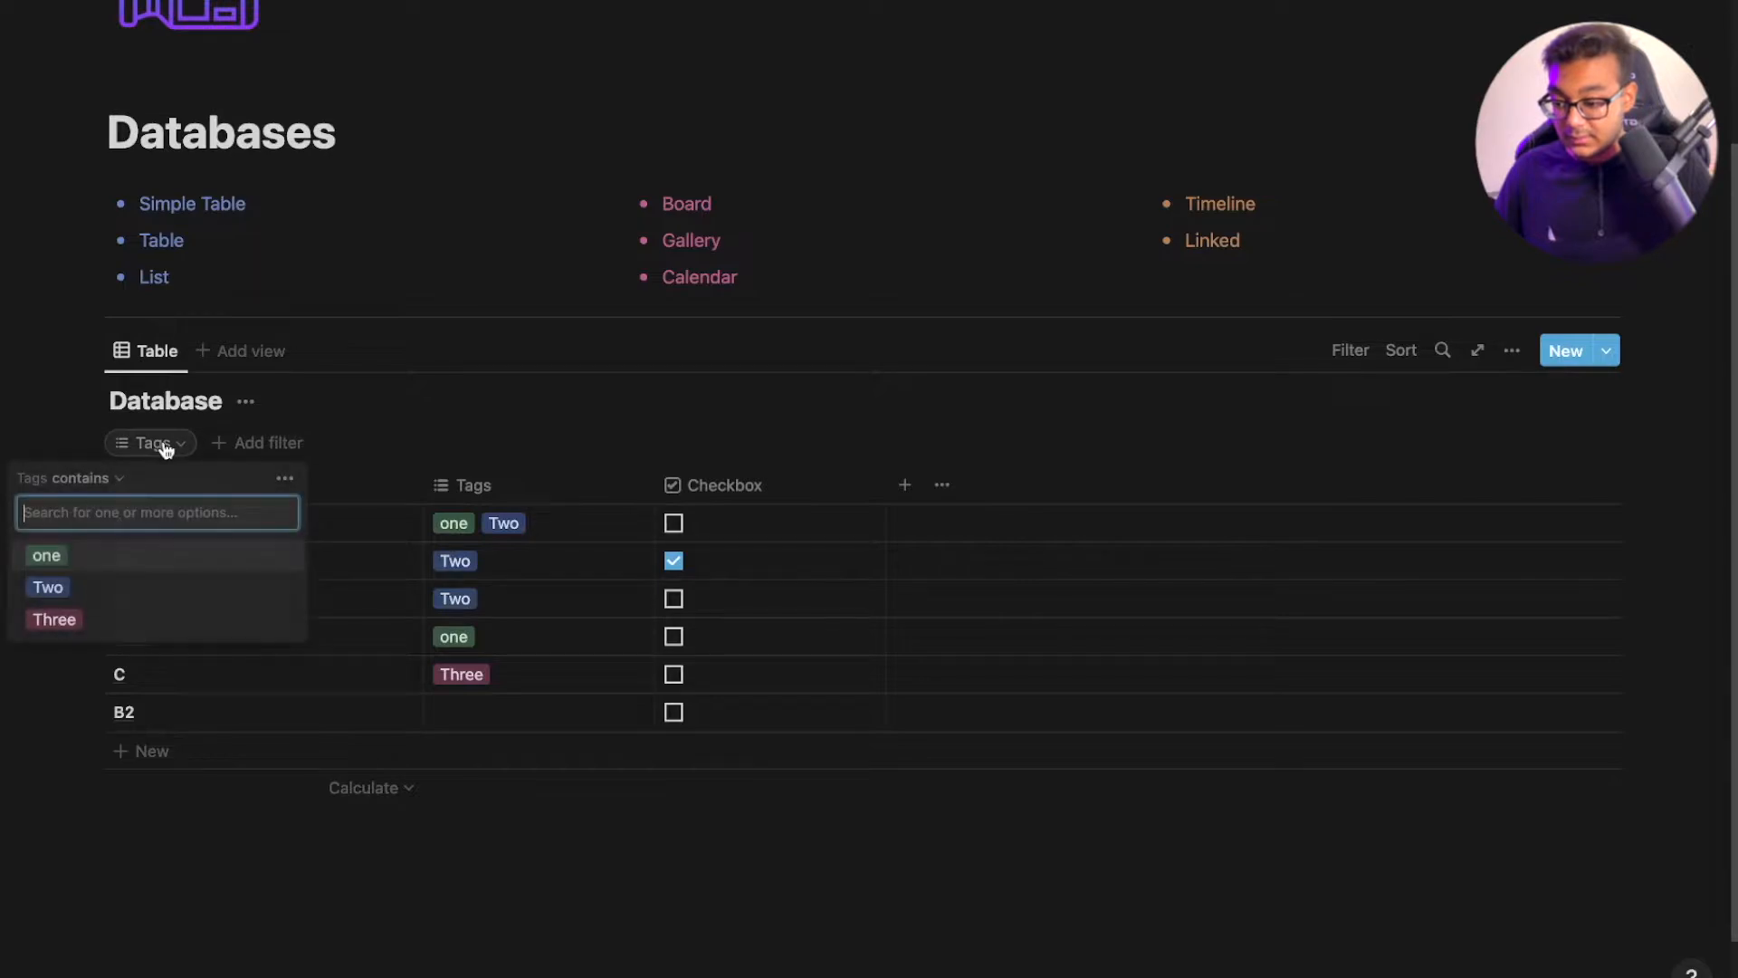
left_click(285, 478)
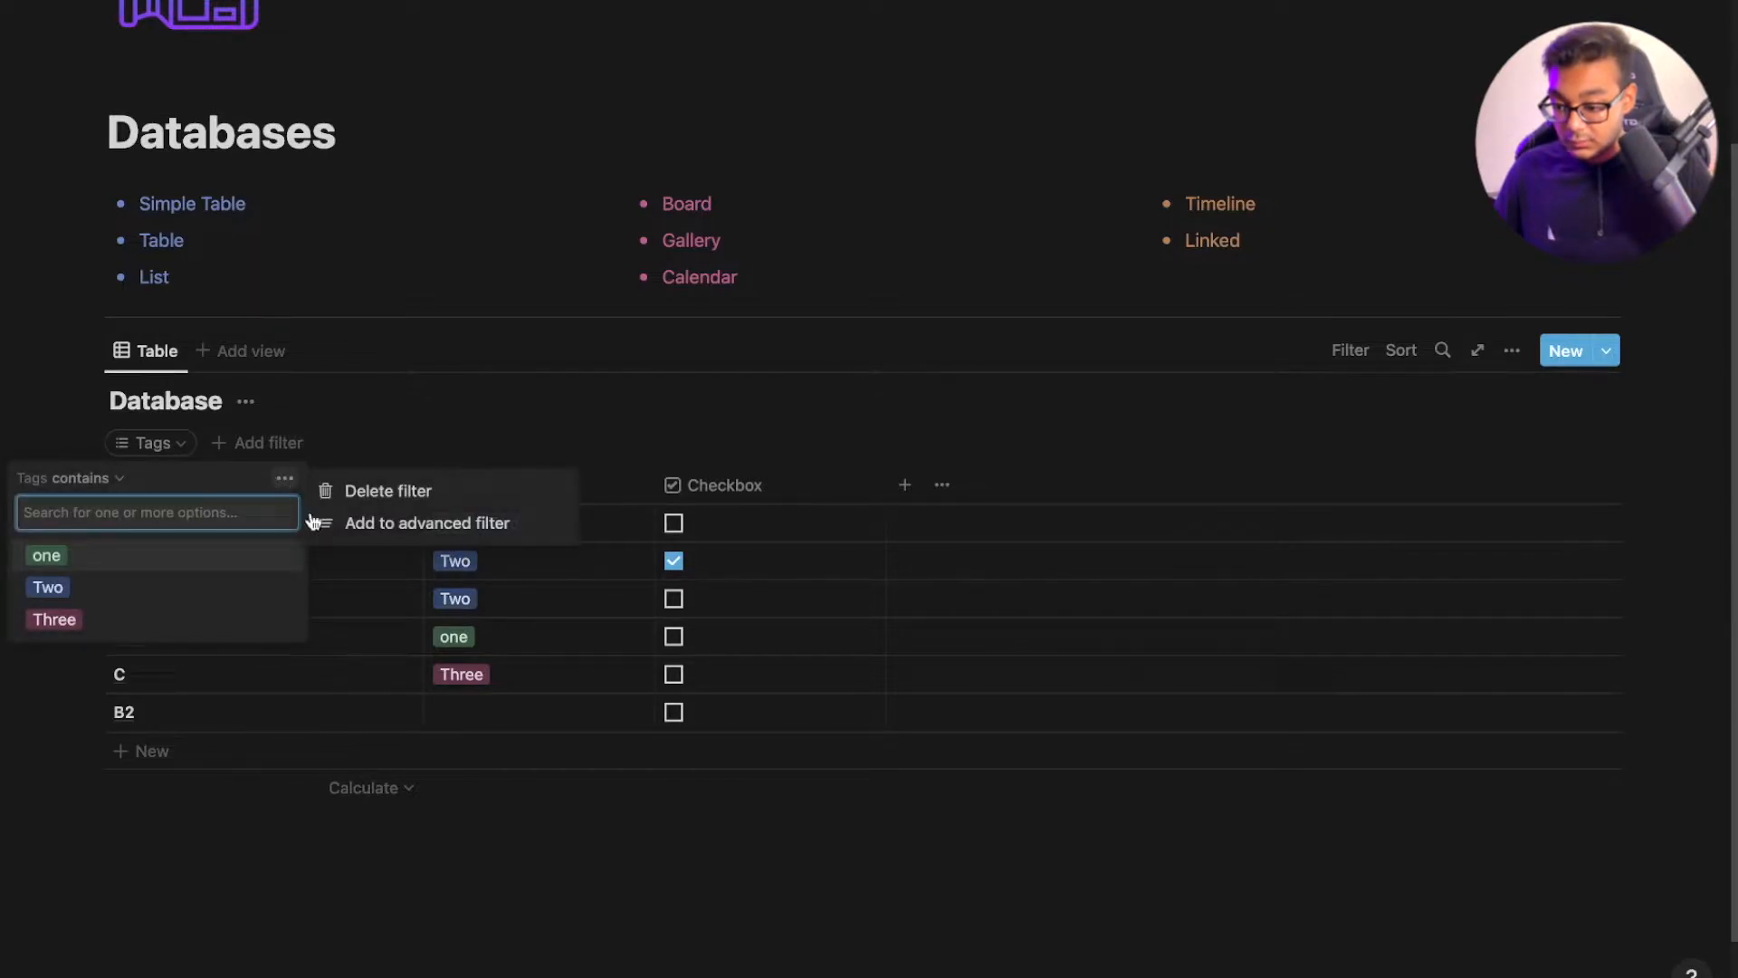
left_click(369, 492)
Add an advanced filter with a rule where Tags contains one
left_click(168, 444)
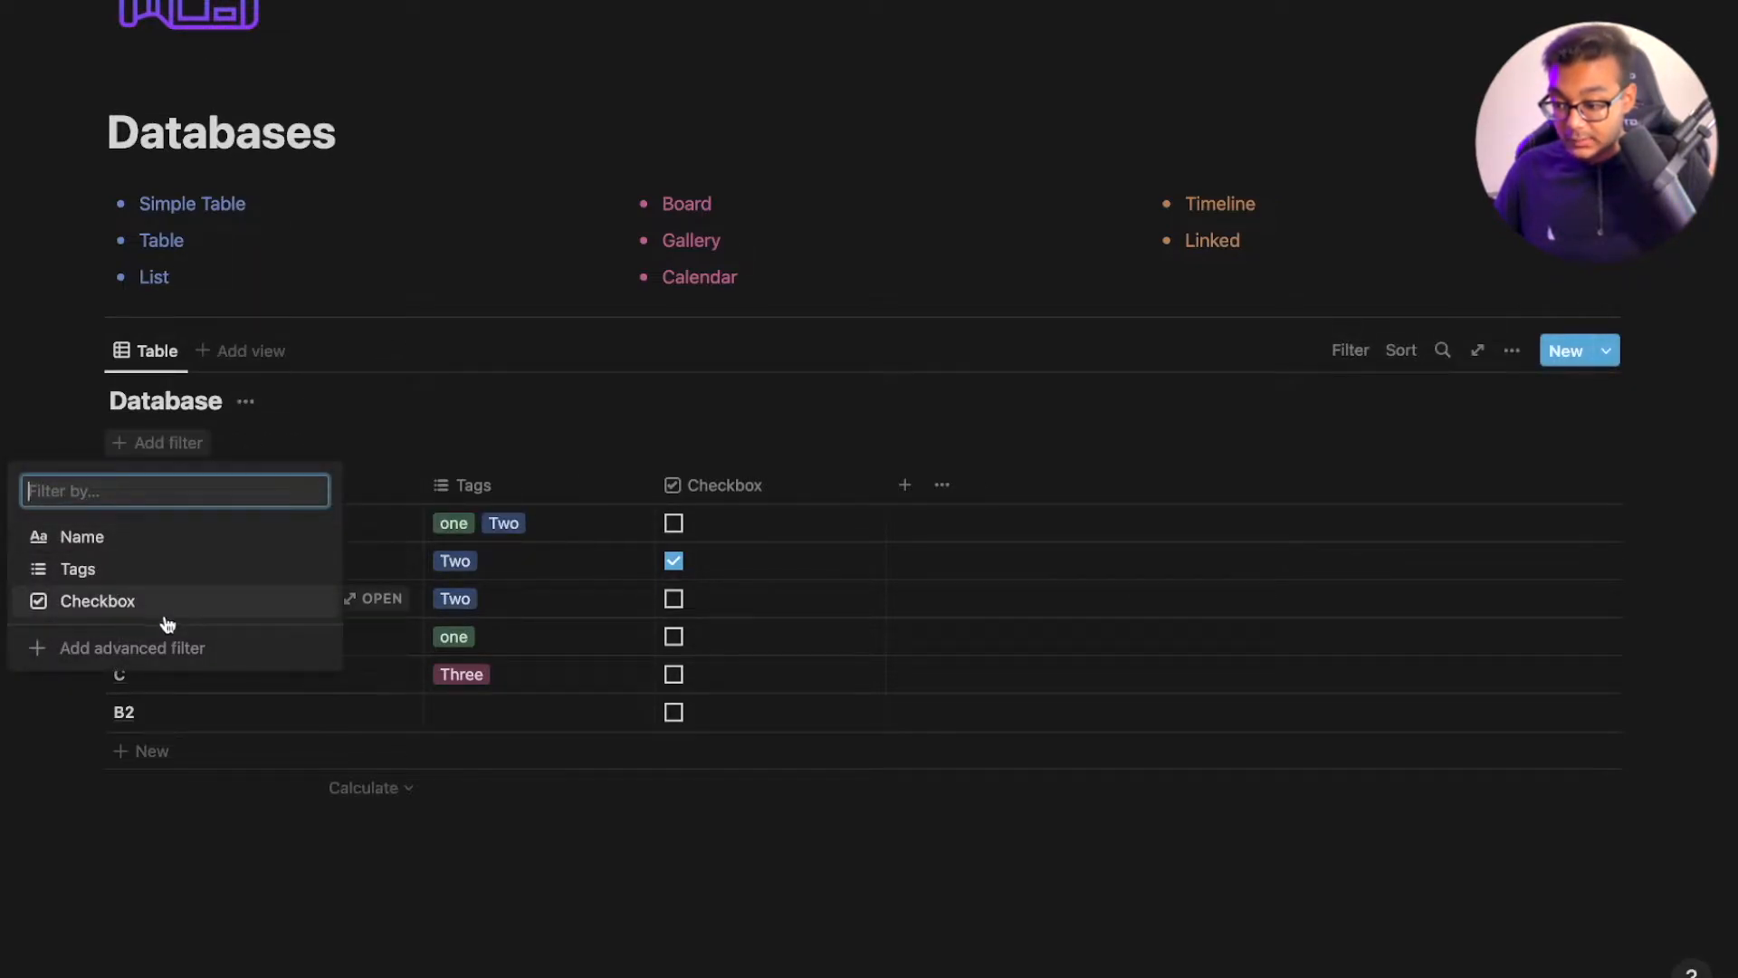
left_click(88, 661)
left_click(180, 496)
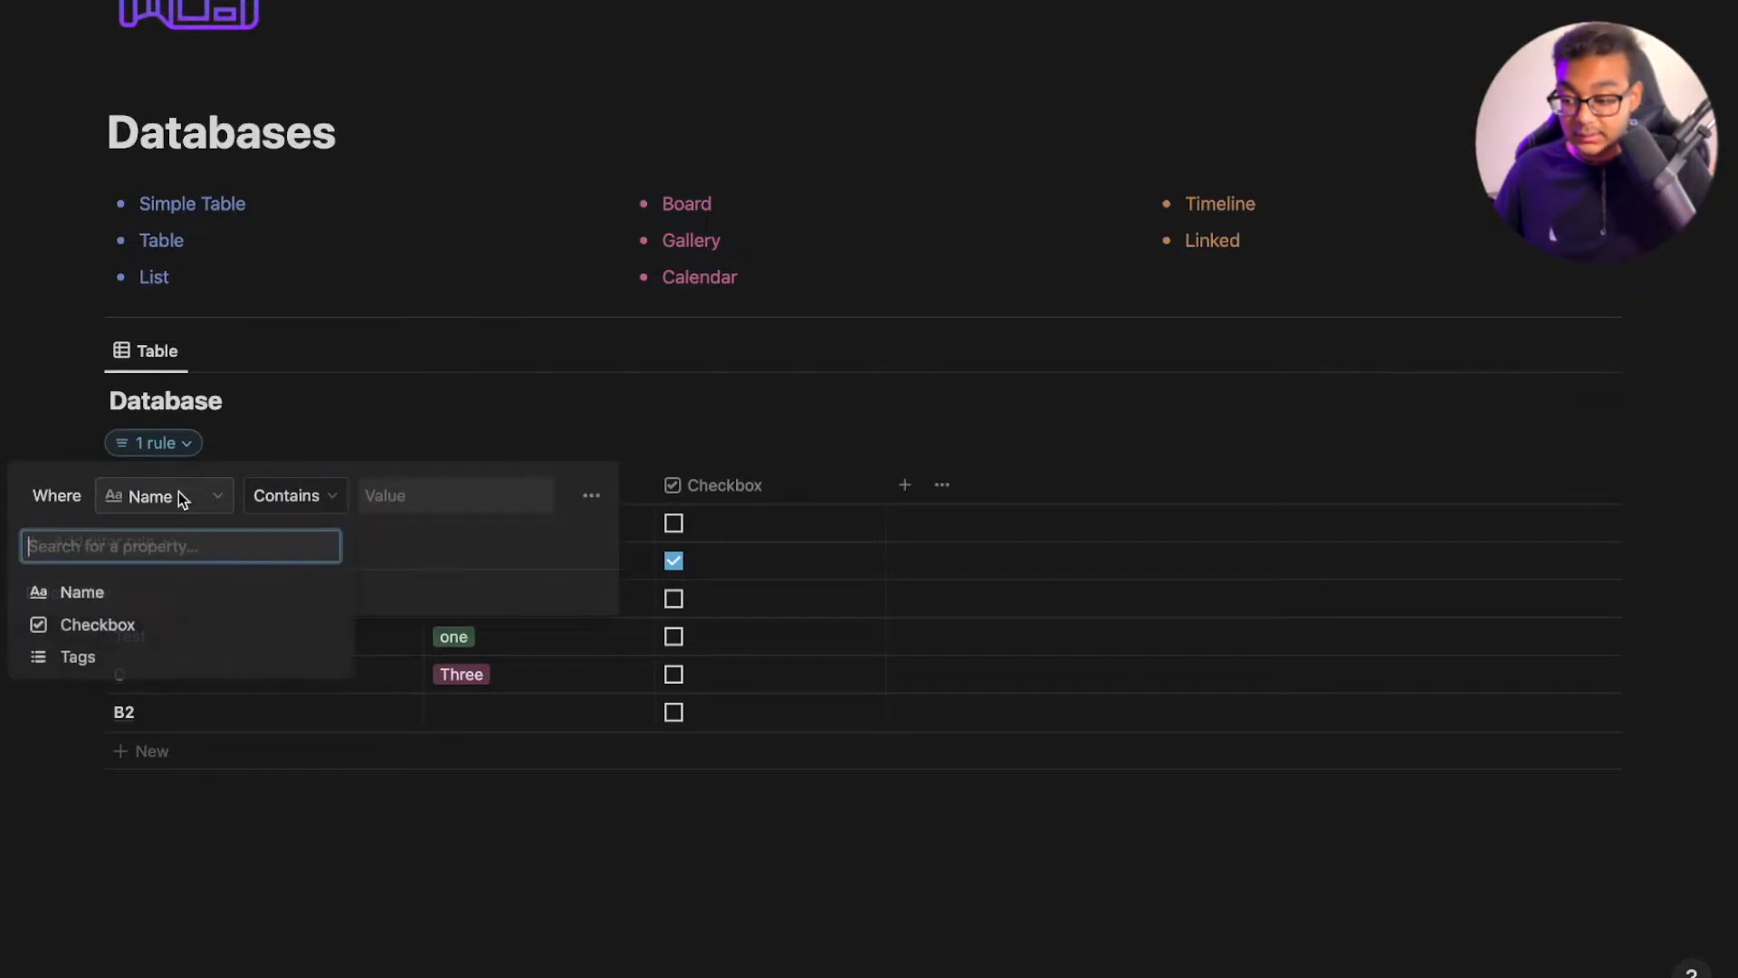
left_click(128, 655)
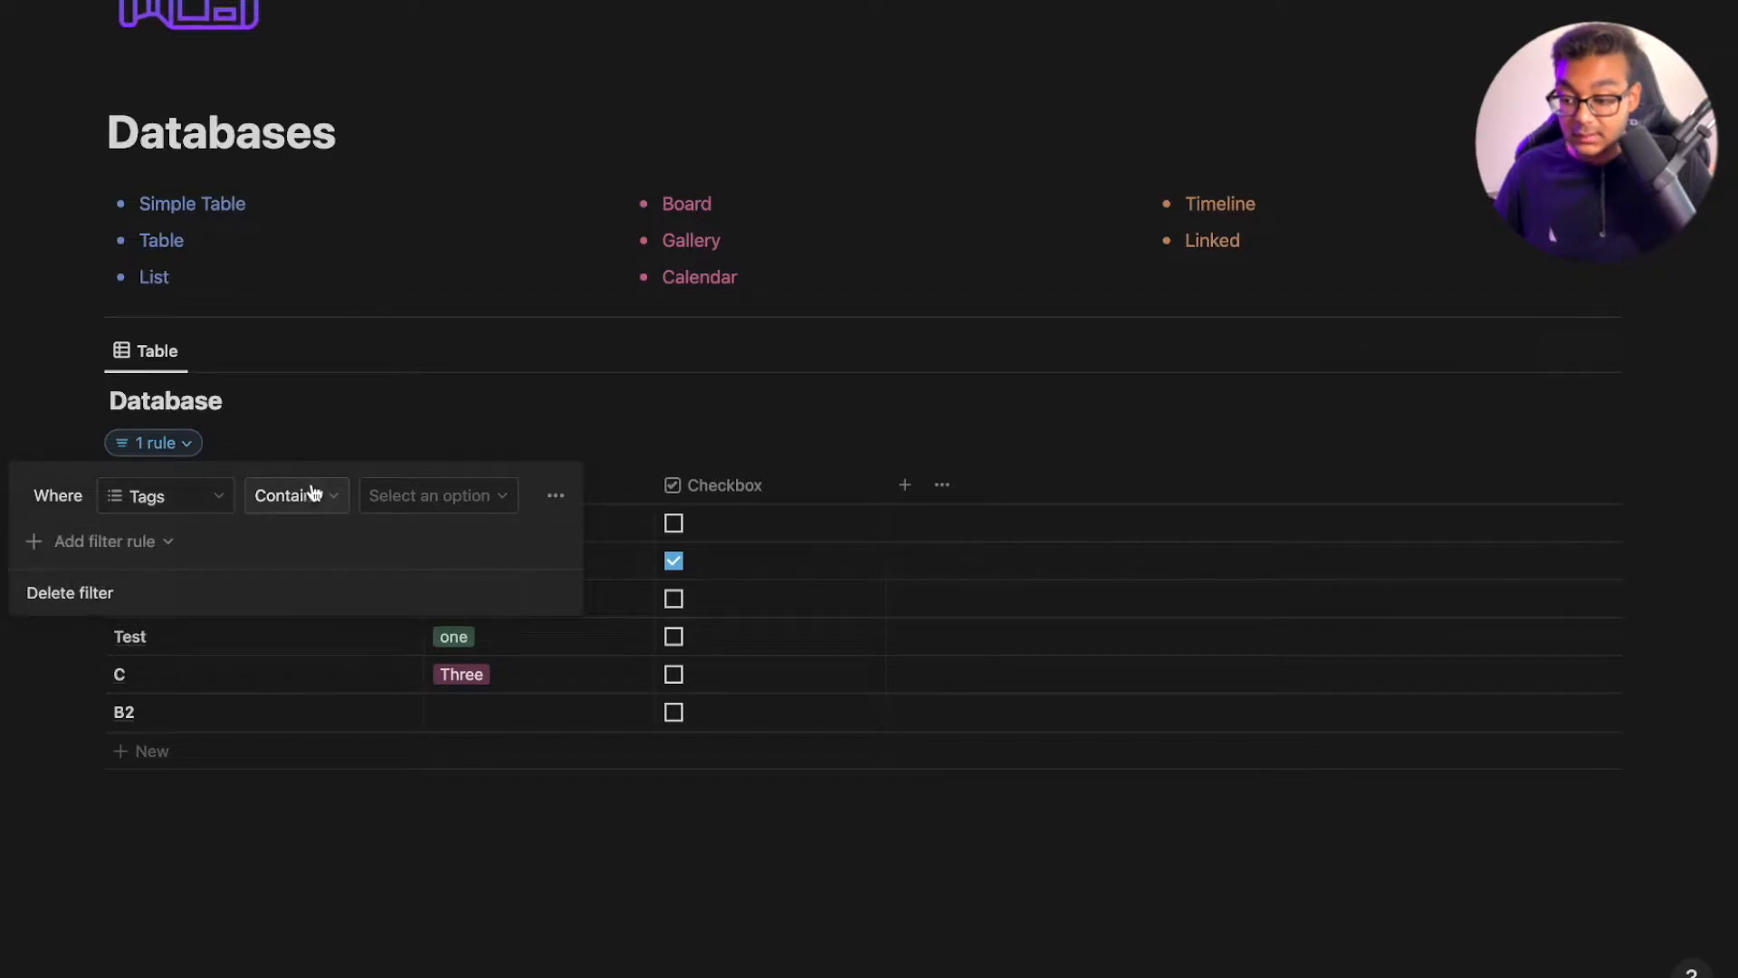
left_click(435, 507)
left_click(379, 598)
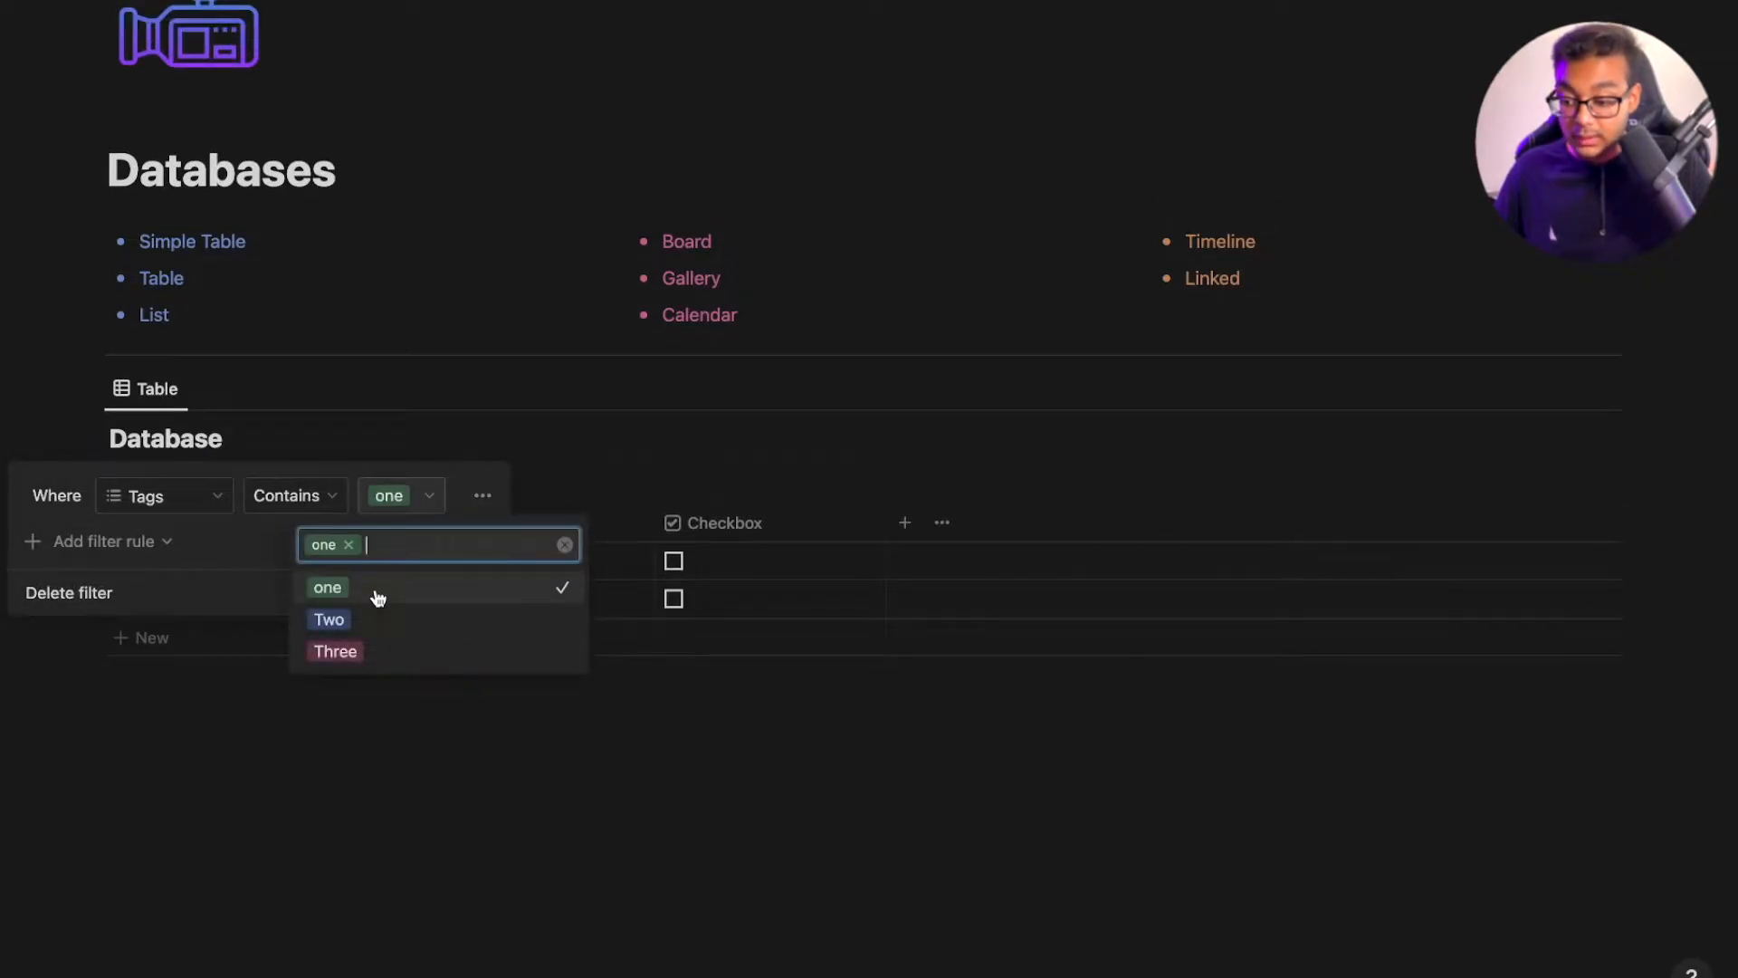
Add a second And rule to the advanced filter where Tags contains one and Two
left_click(206, 546)
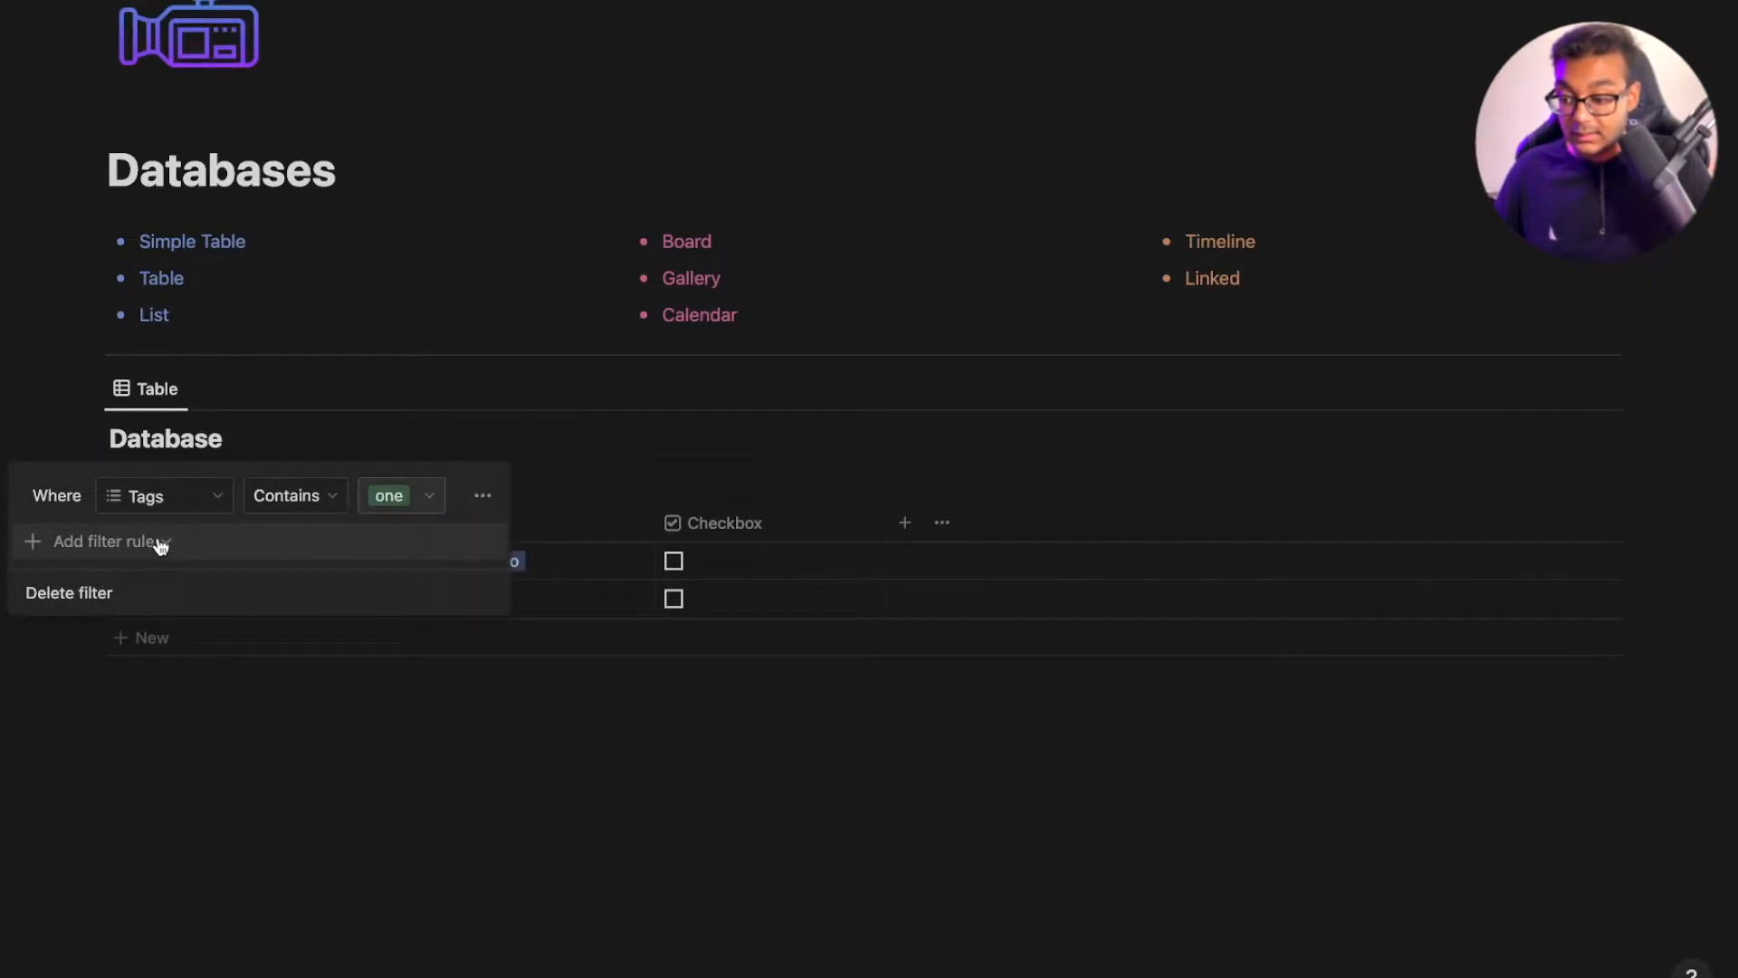
left_click(160, 544)
left_click(142, 584)
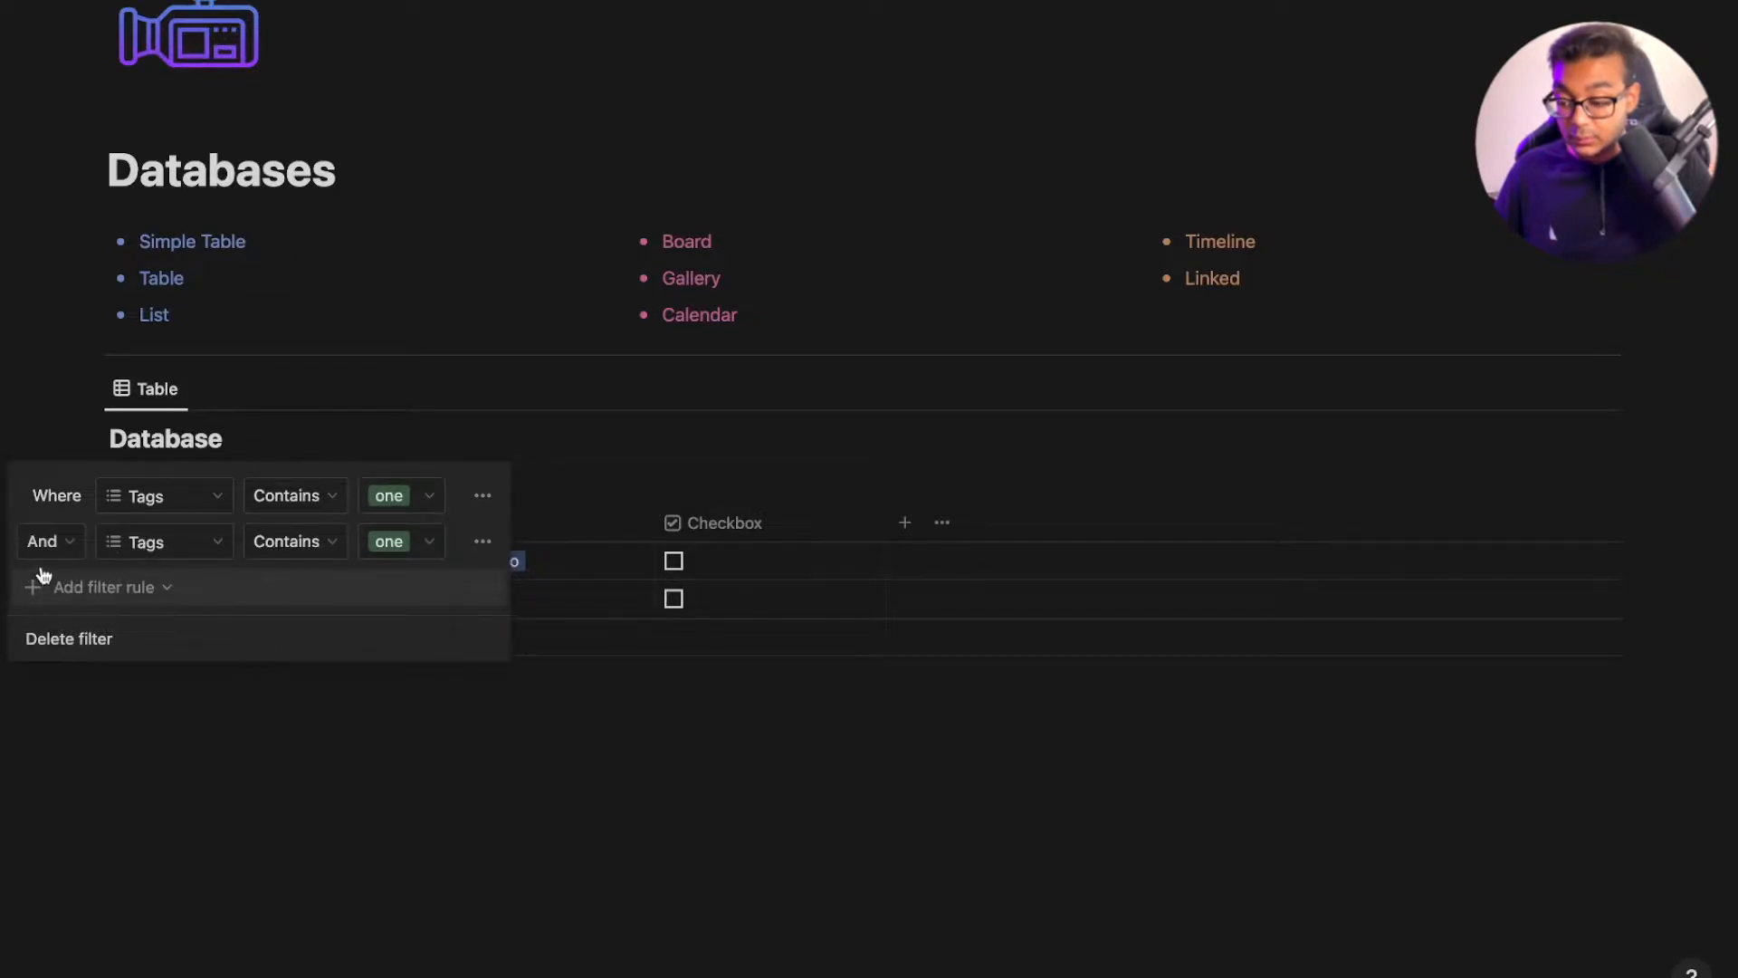
left_click(388, 543)
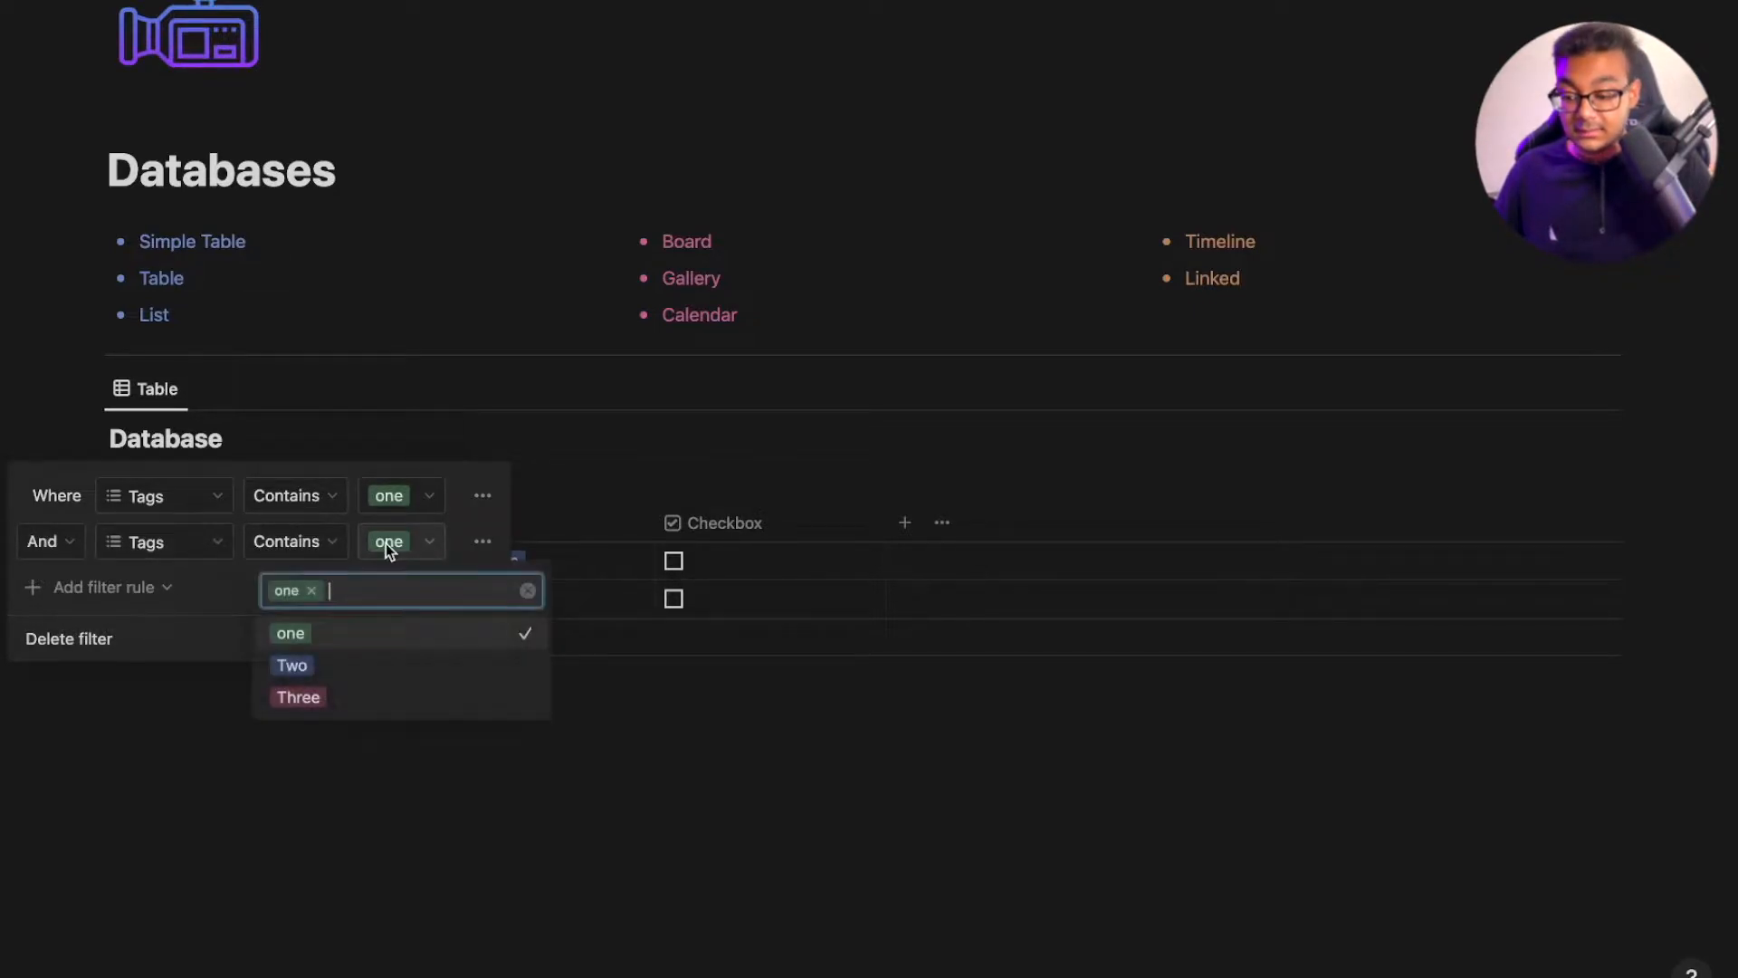
left_click(341, 666)
left_click(720, 743)
left_click(252, 741)
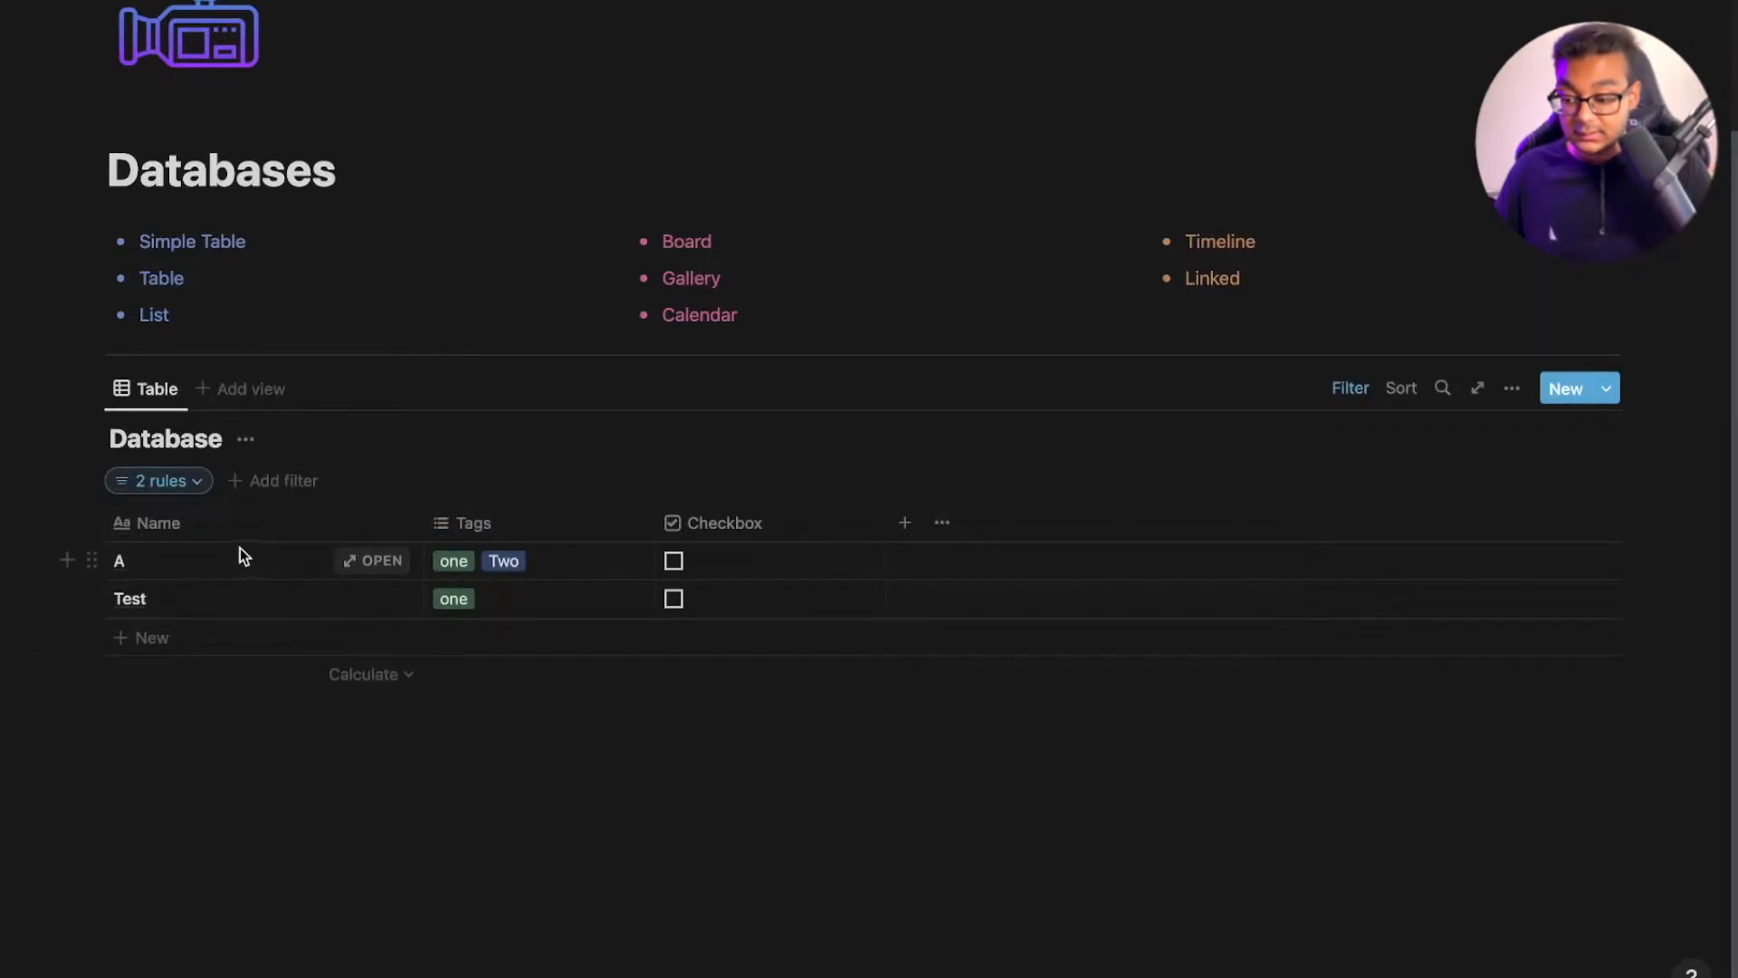
Remove one from the advanced filter's second rule so that its Tags condition contains only Two
left_click(517, 599)
left_click(520, 909)
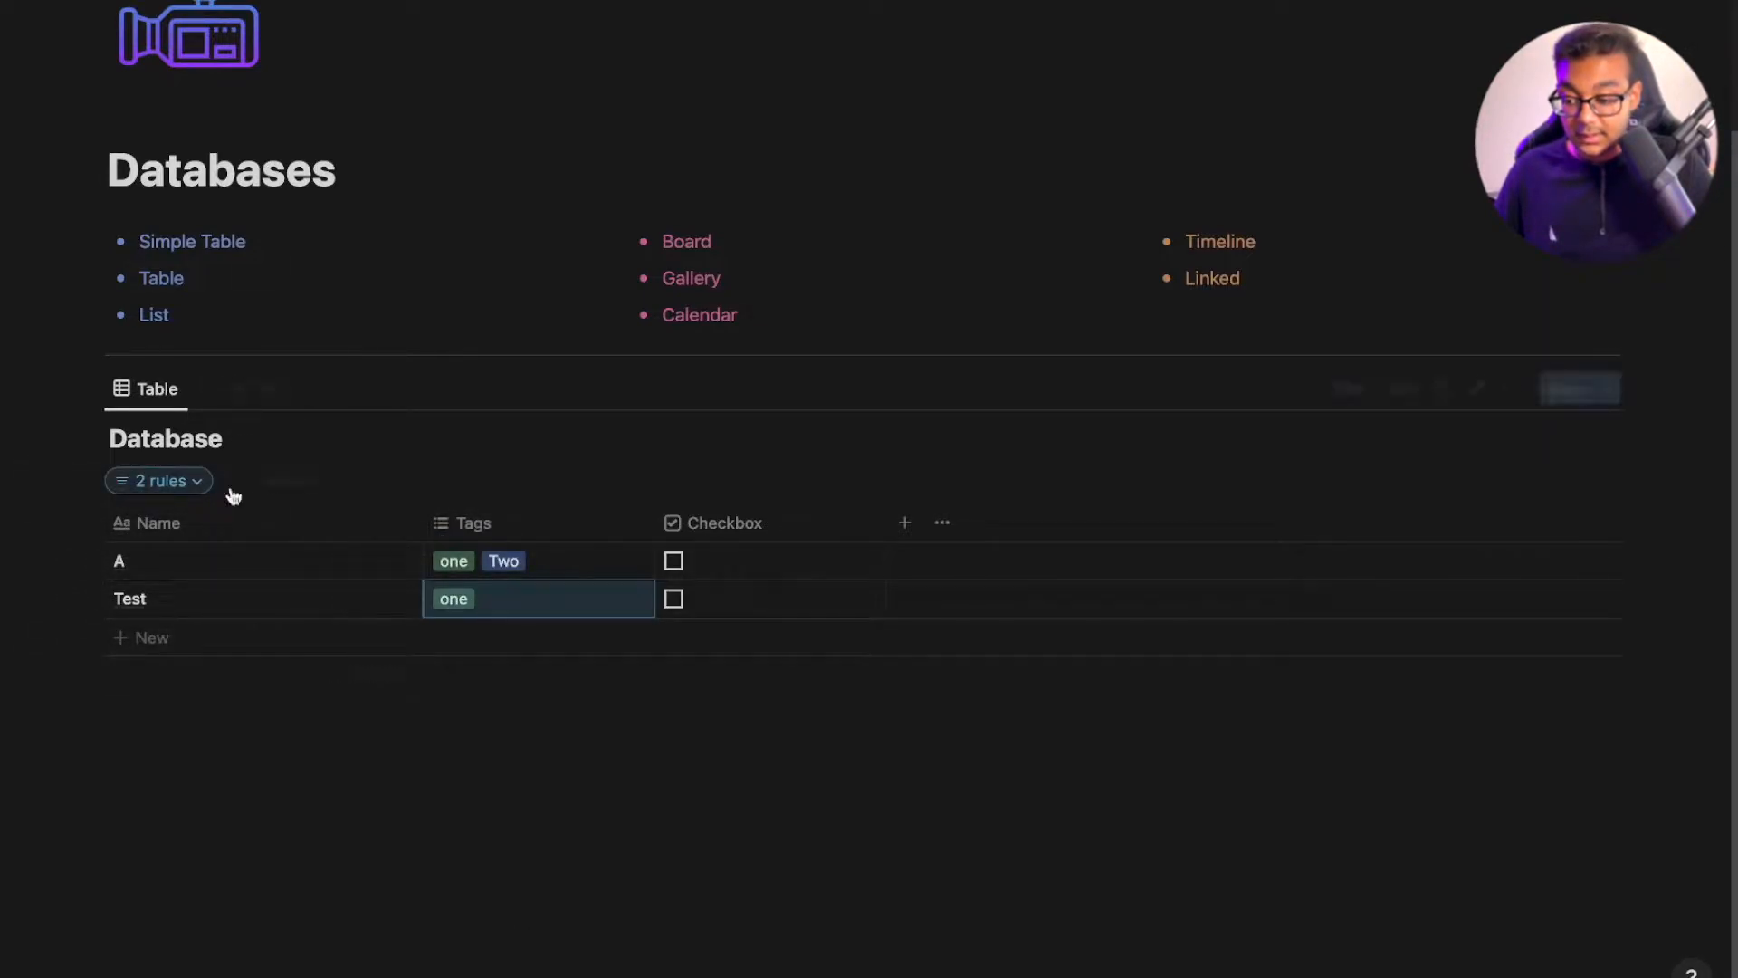
left_click(190, 487)
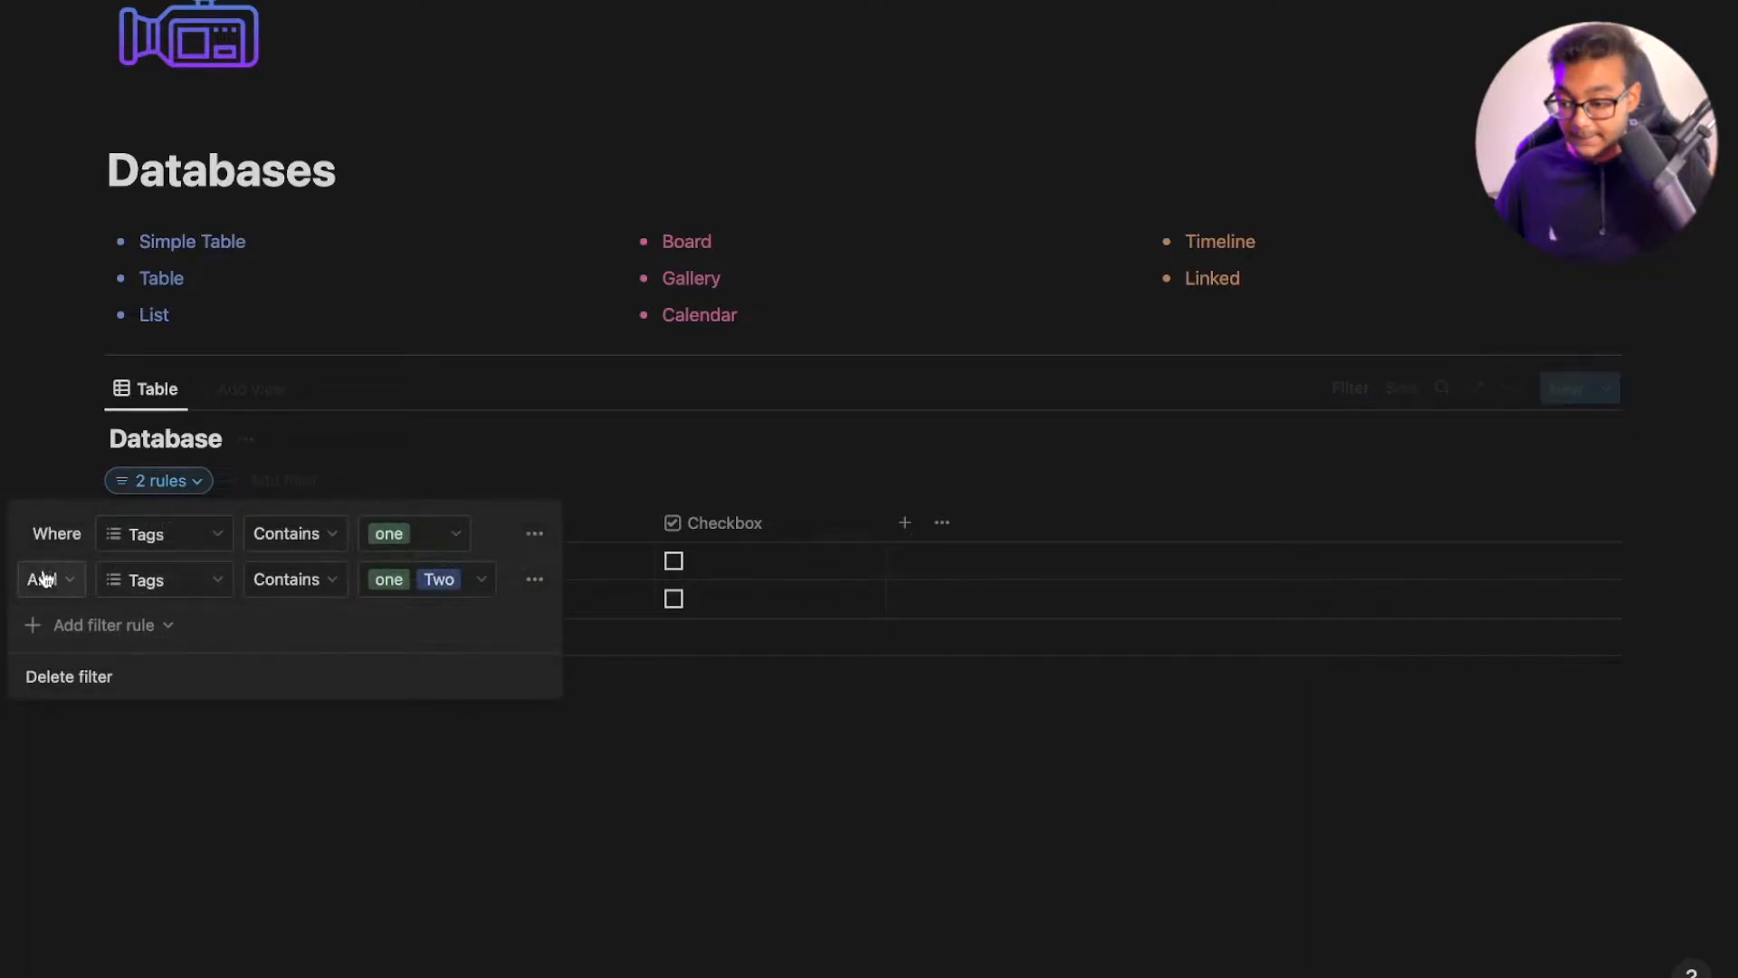
left_click(532, 534)
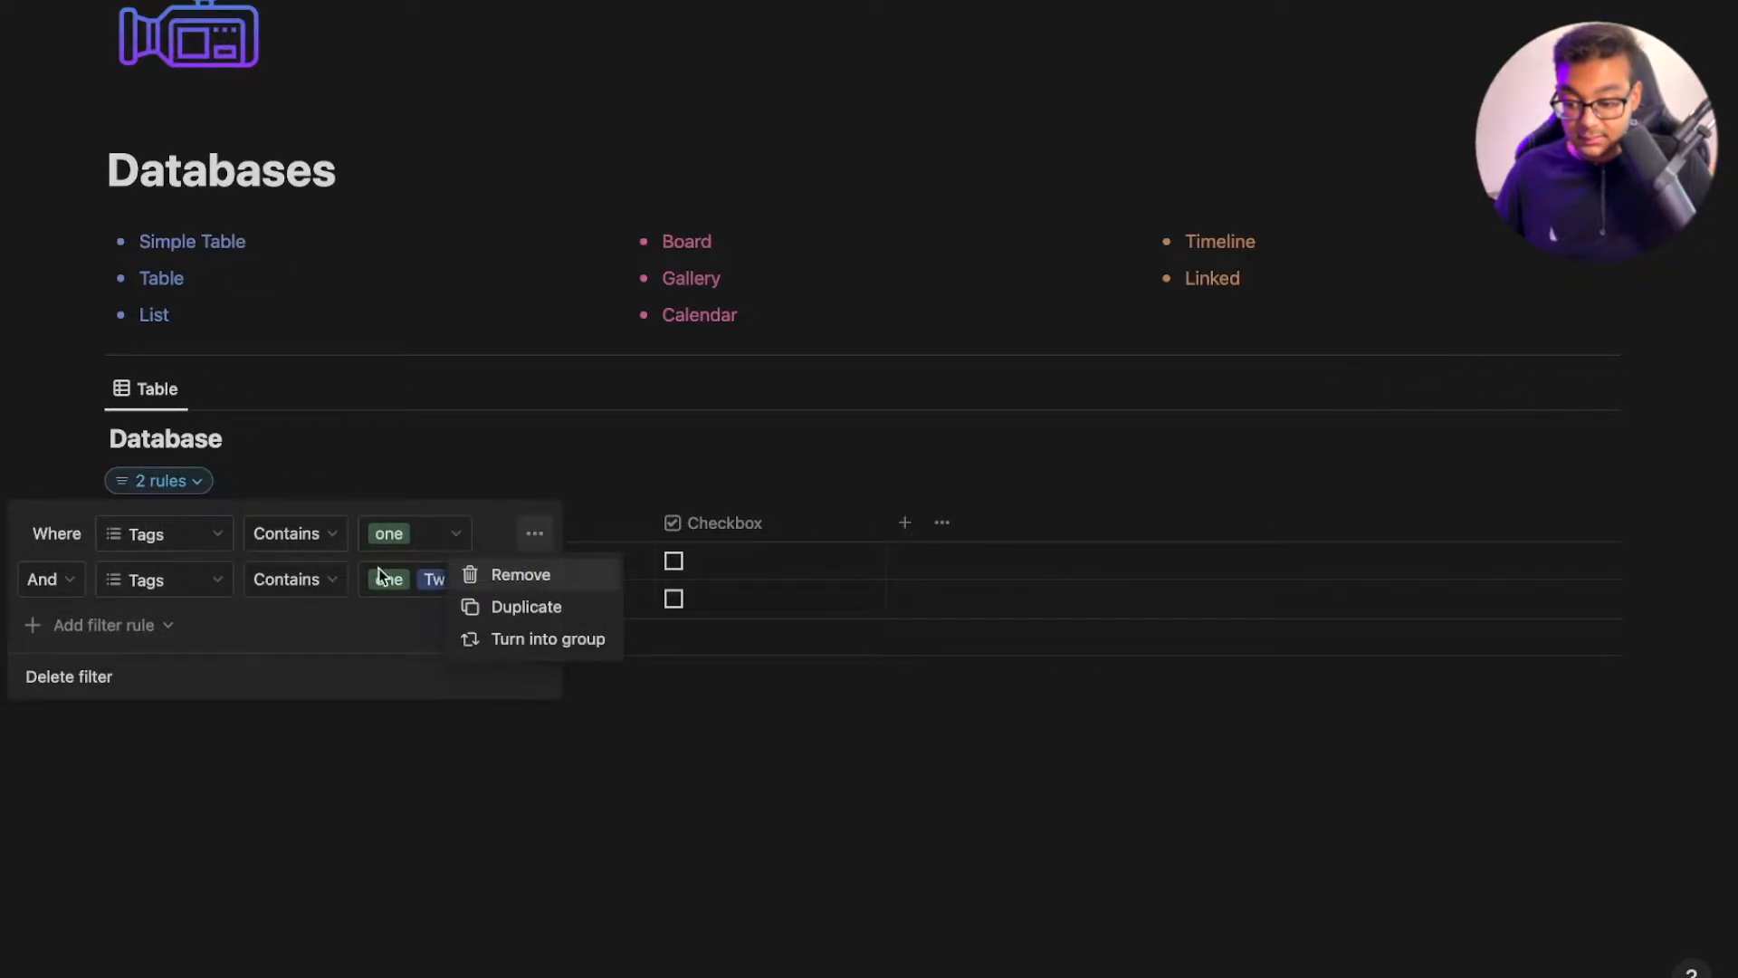
key("Escape")
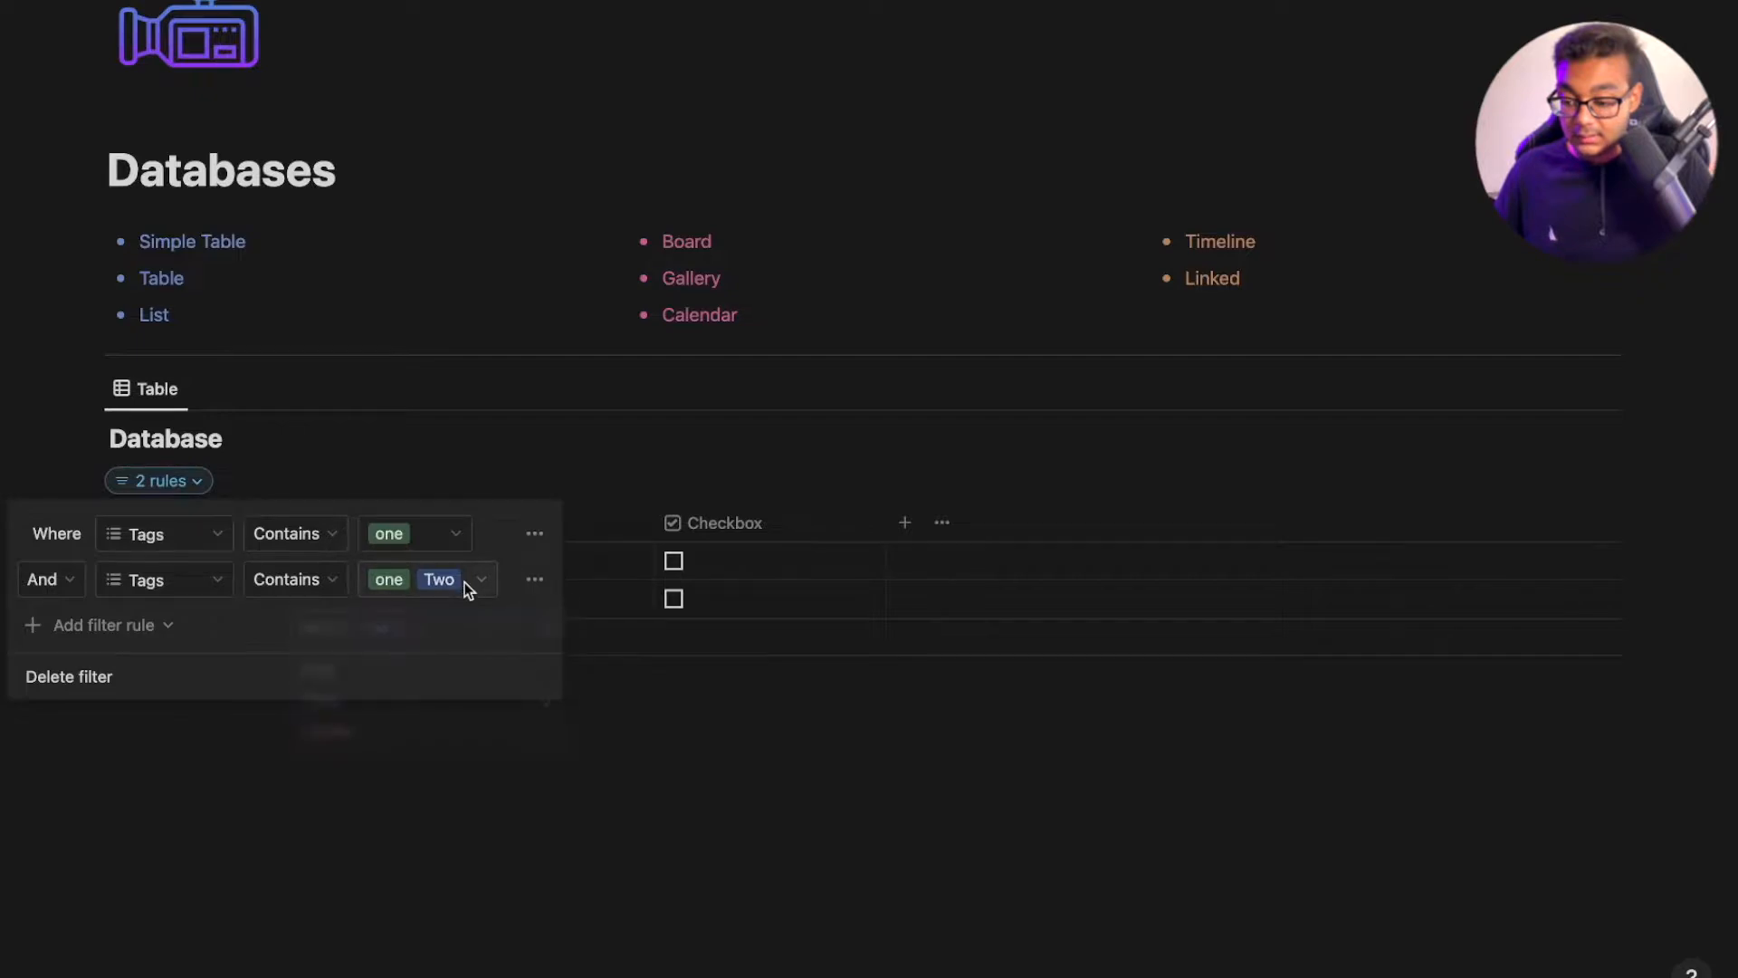
left_click(464, 583)
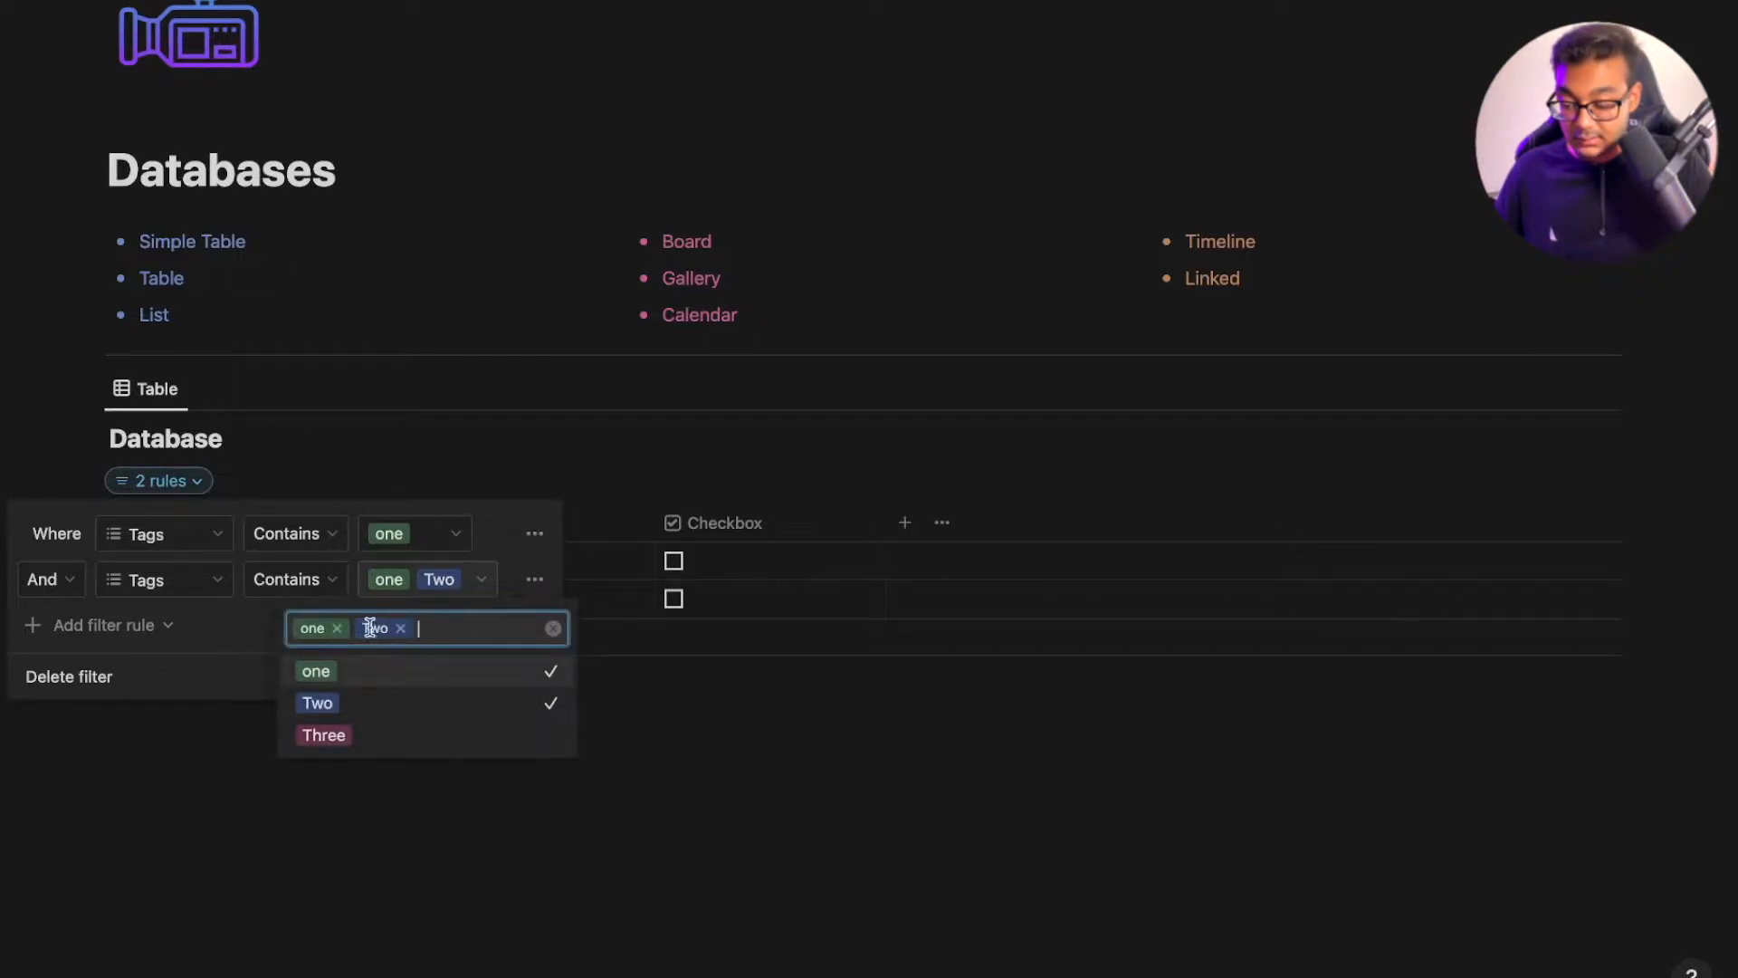
left_click(338, 628)
left_click(380, 842)
left_click(478, 757)
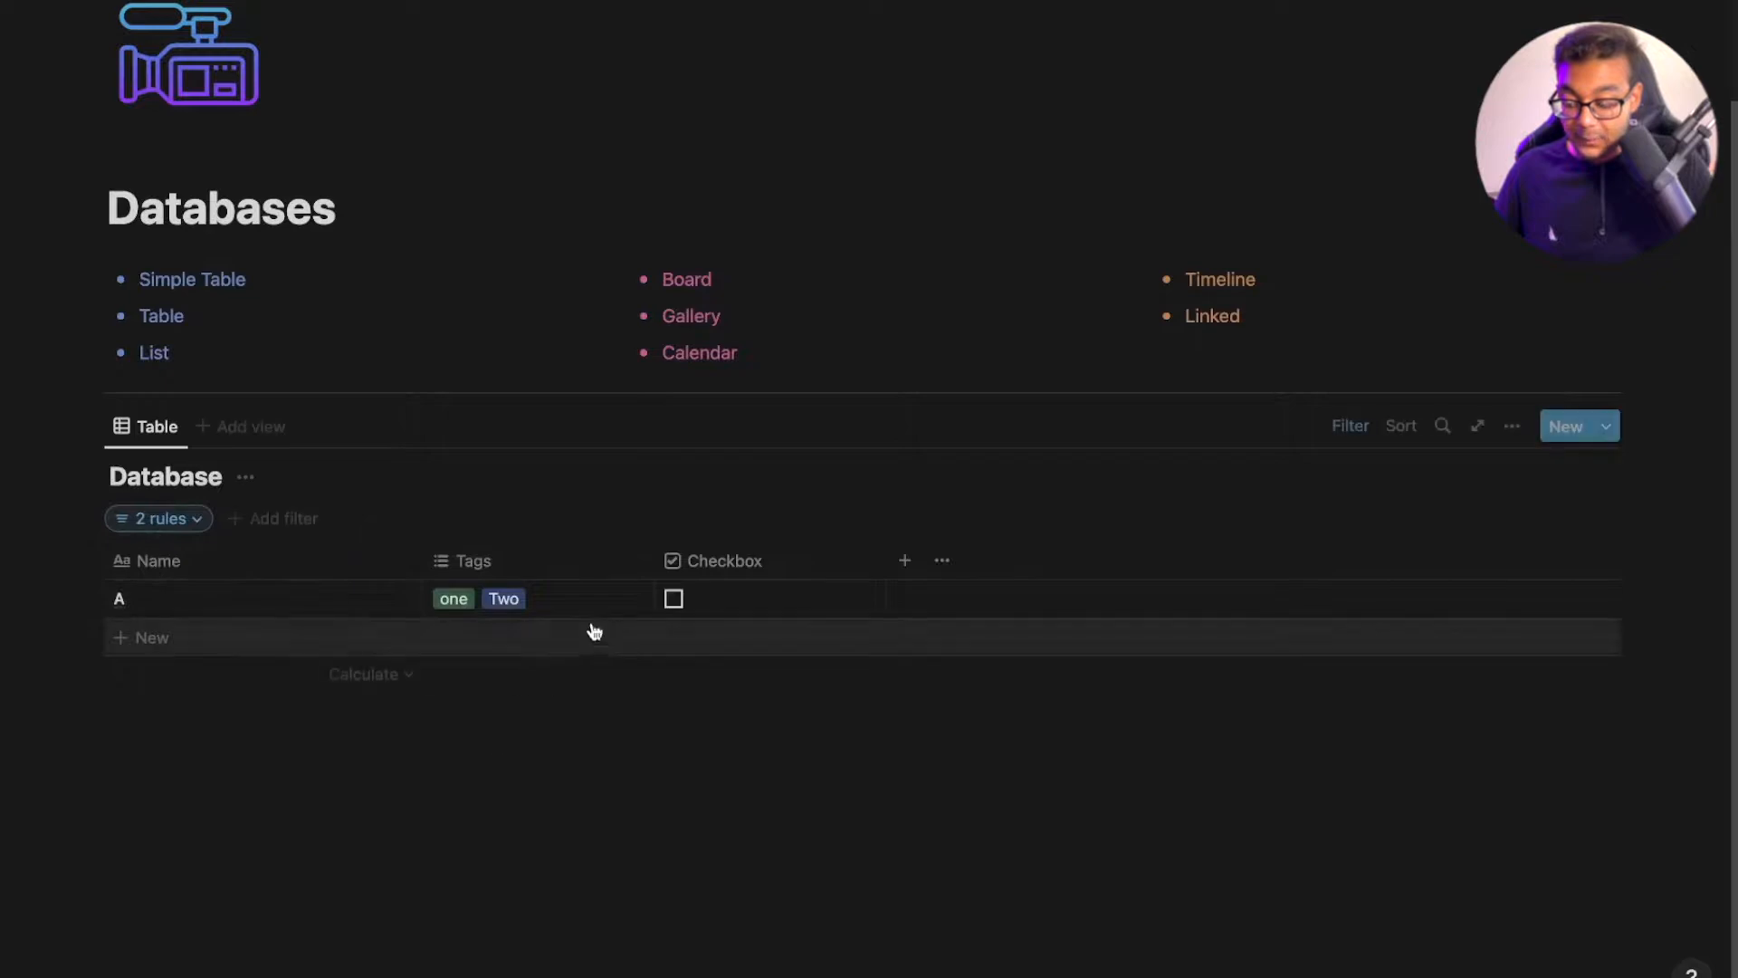
Add a nested filter group to the advanced filter with a rule where Tags contains Two
left_click(176, 521)
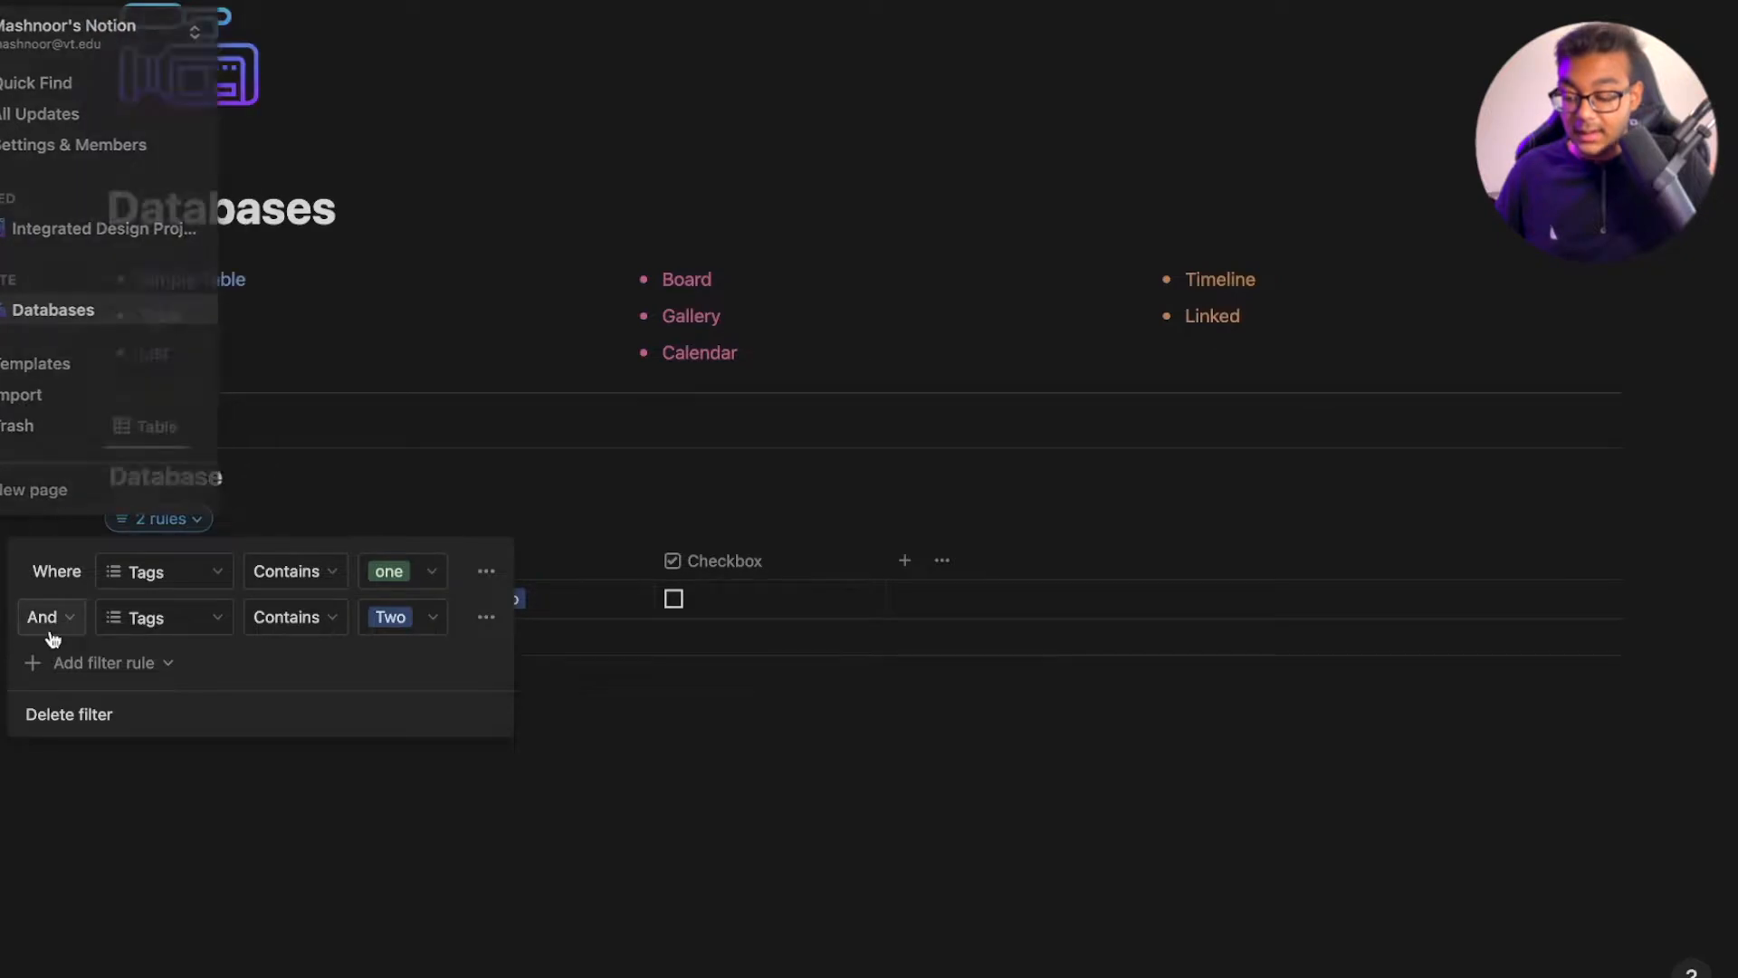
left_click(128, 661)
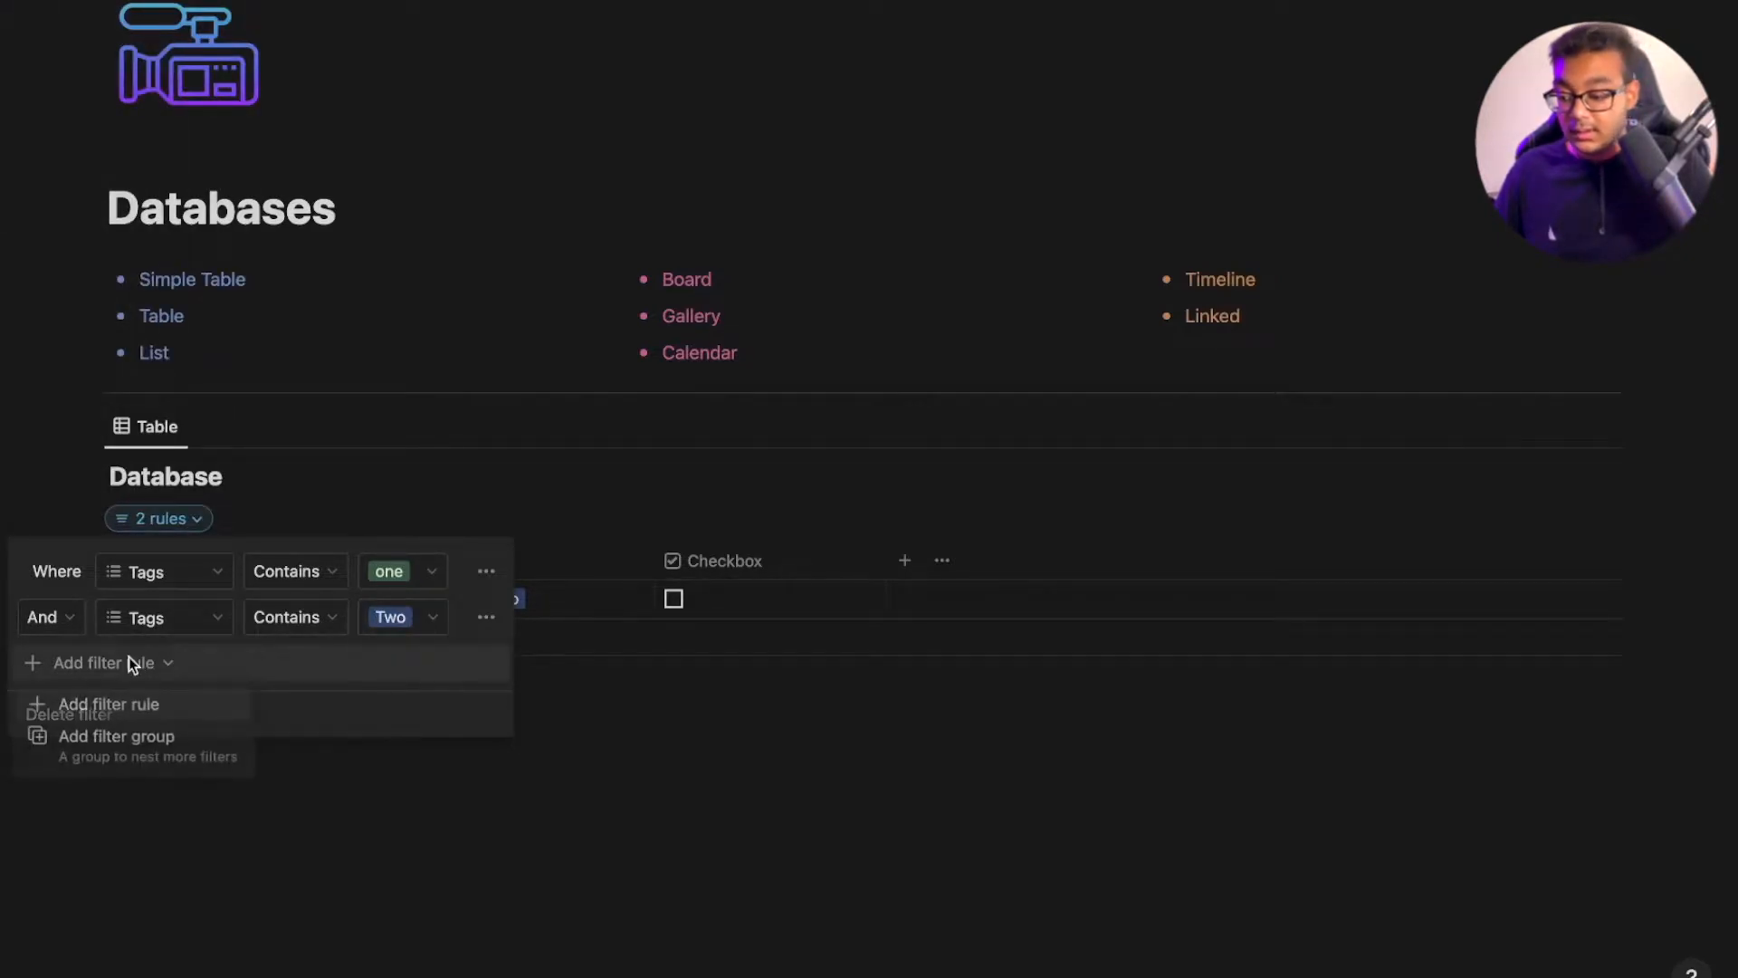
left_click(140, 735)
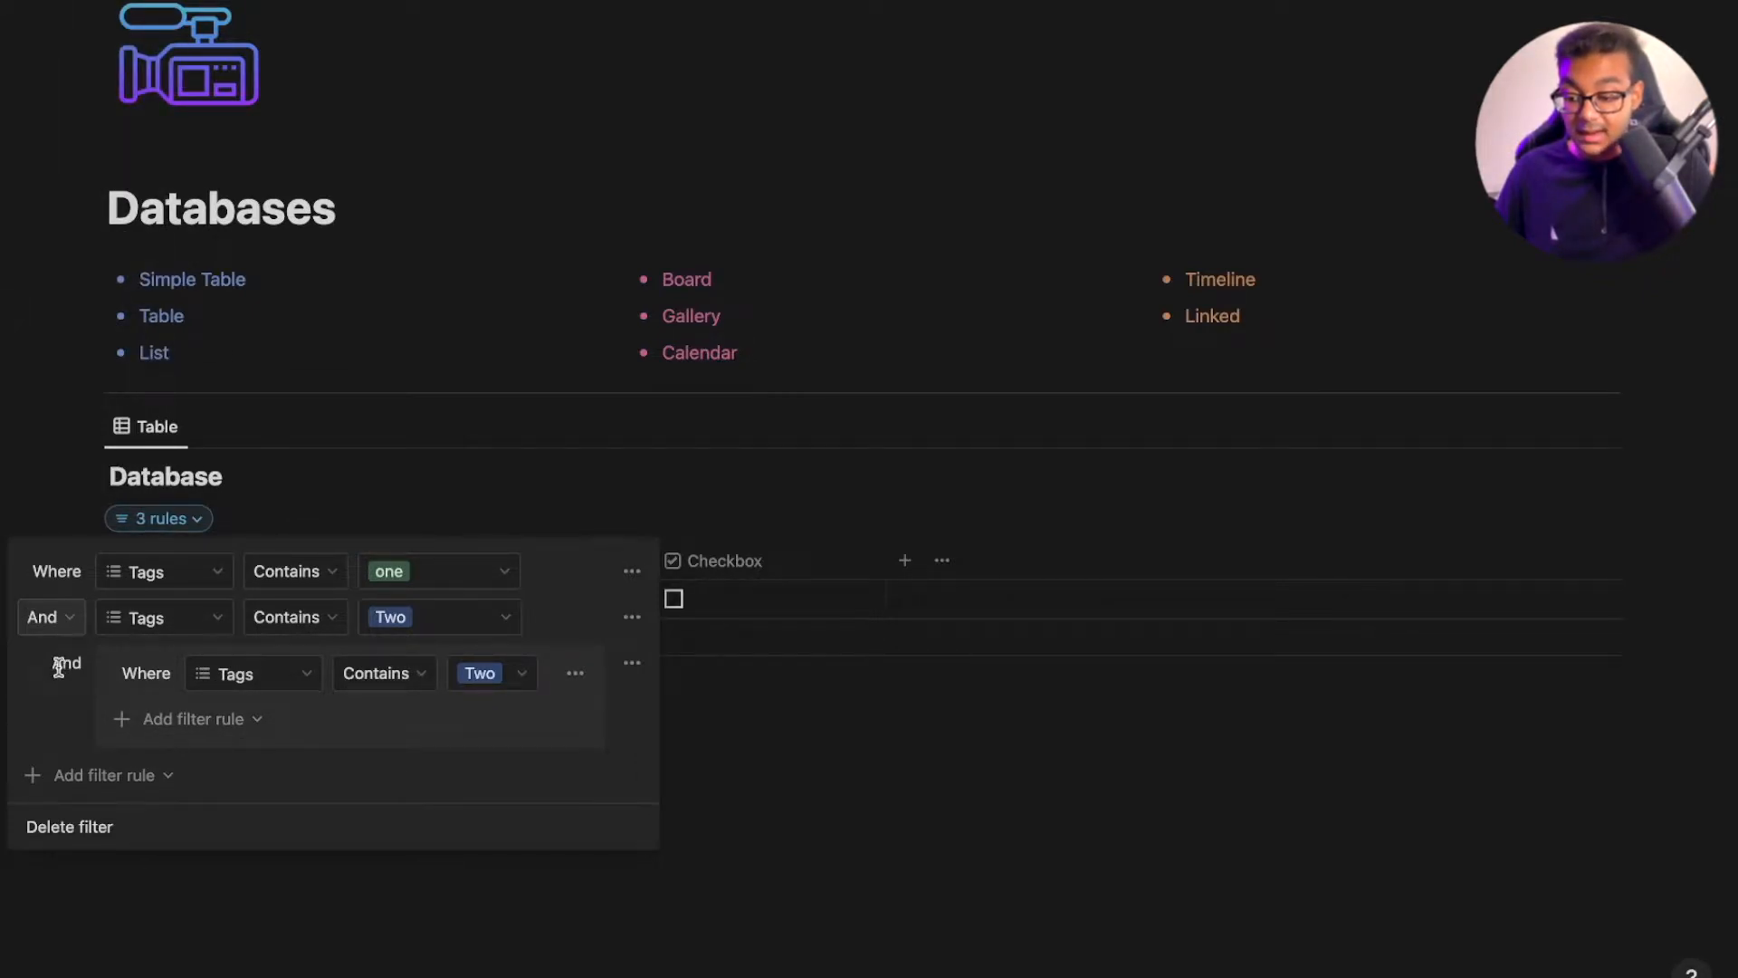
Wrap the nested filter group in another group and remove the whole nested group
left_click(226, 720)
left_click(481, 710)
left_click(632, 662)
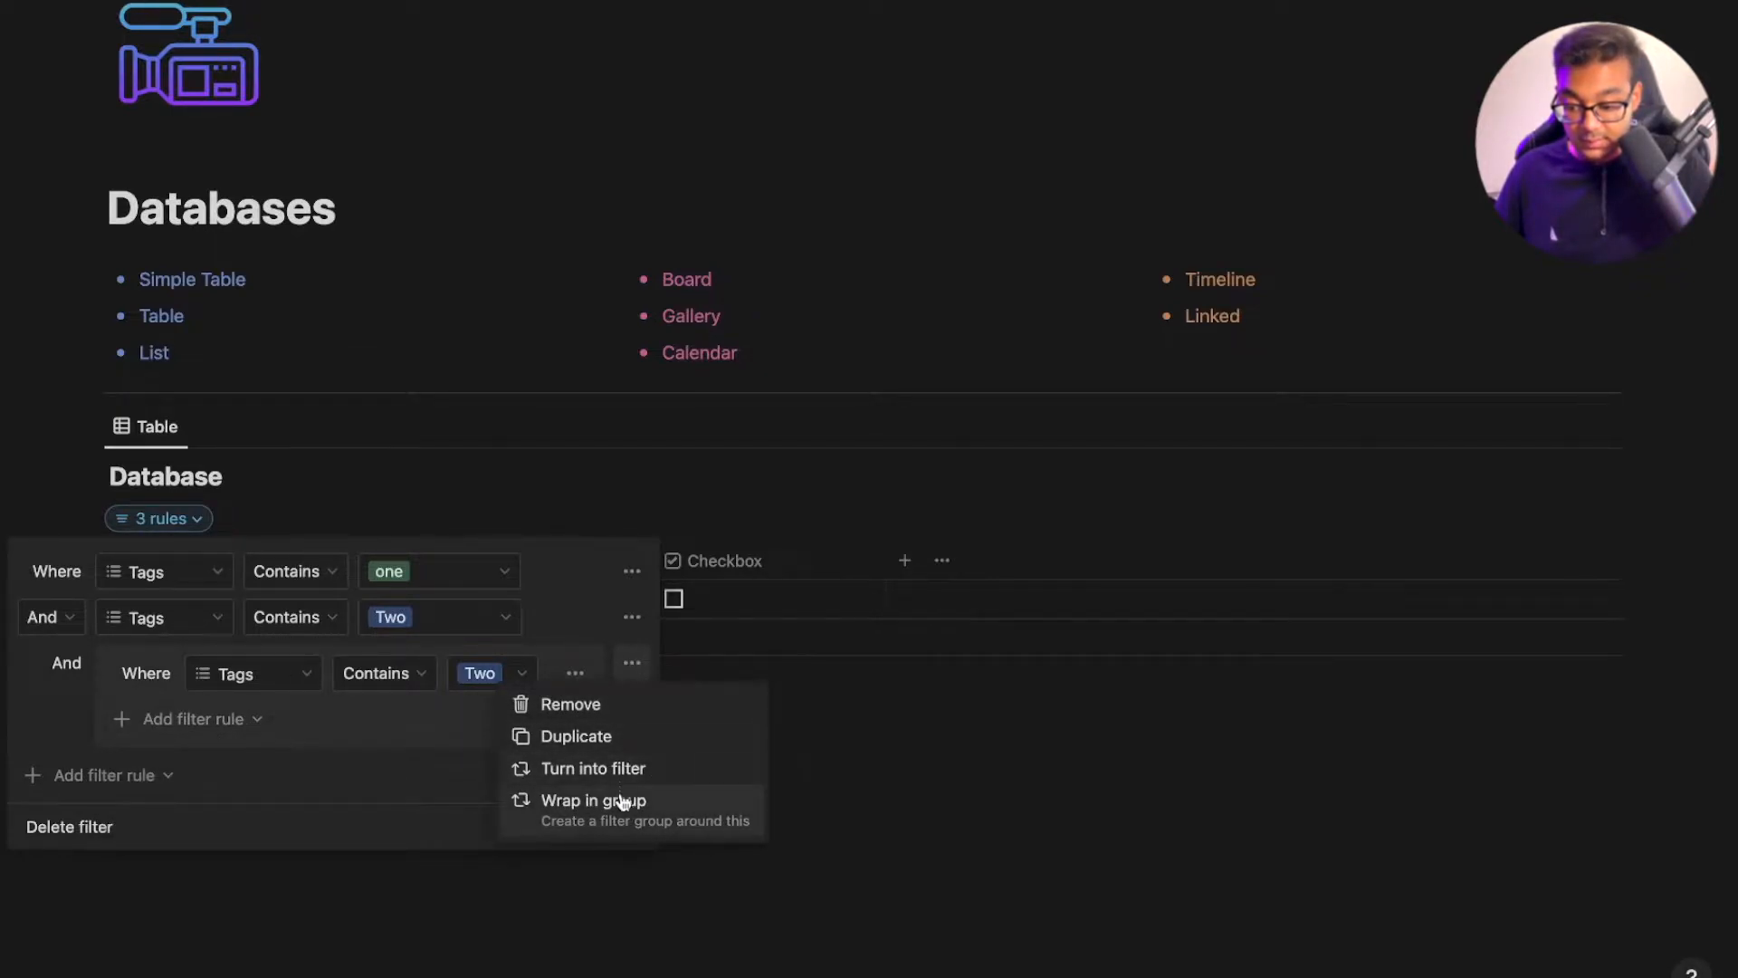
left_click(682, 825)
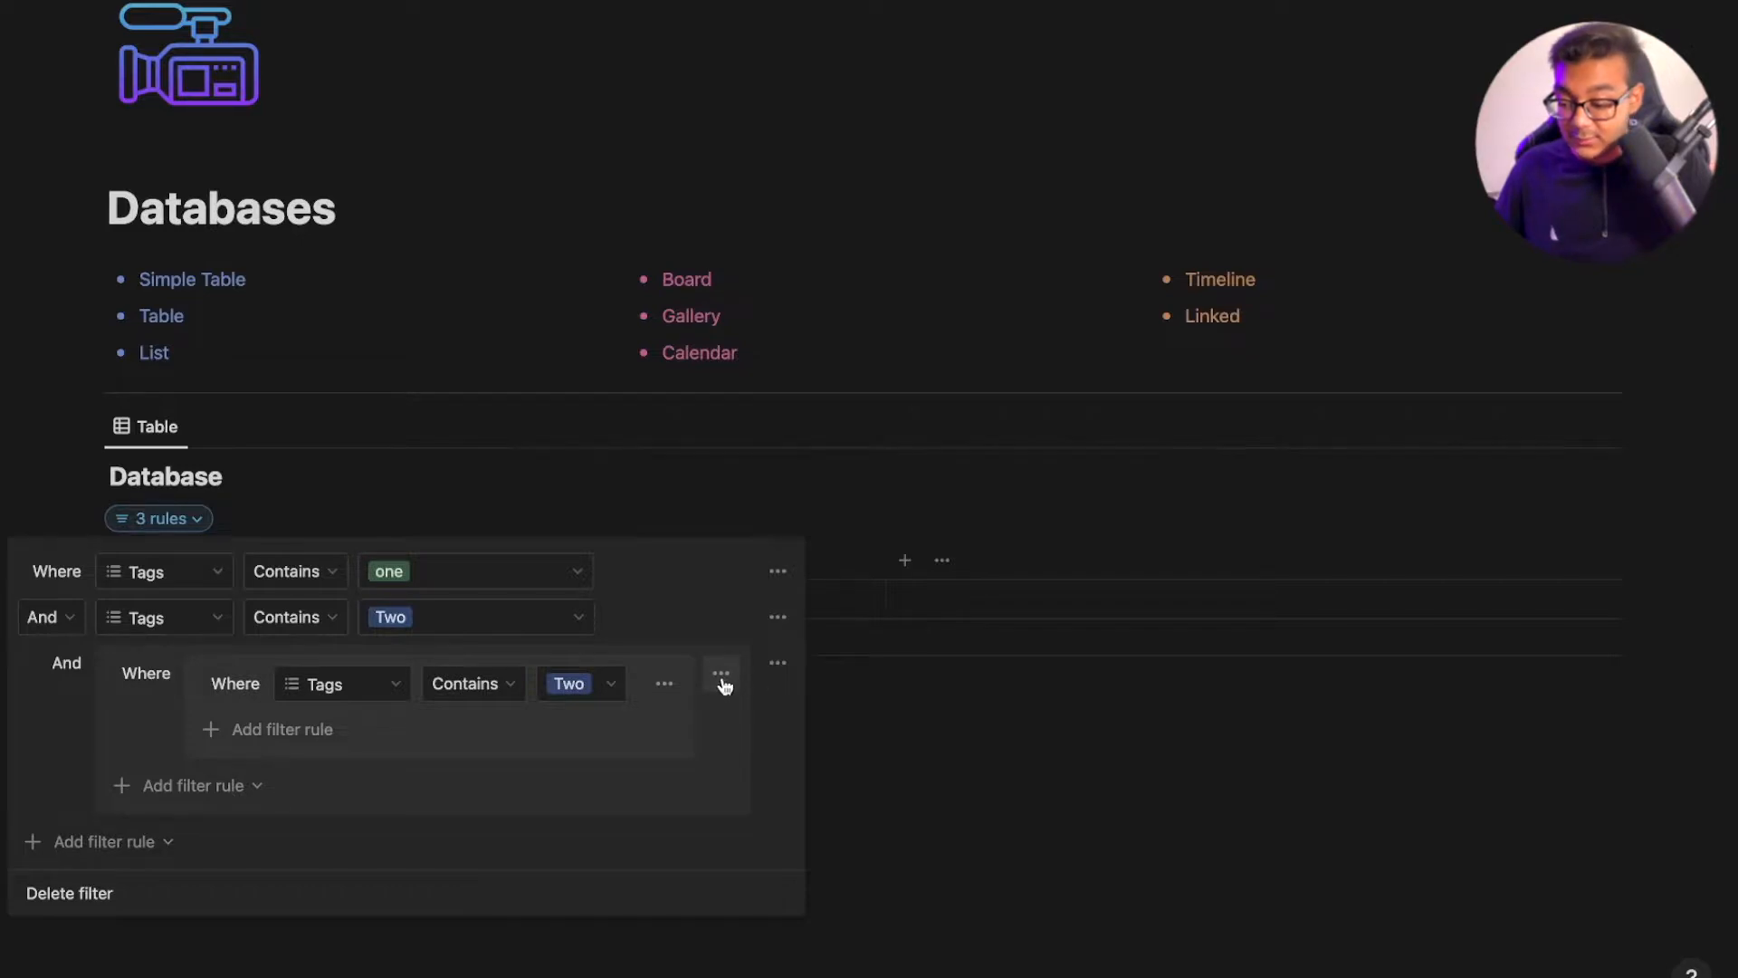
left_click(695, 714)
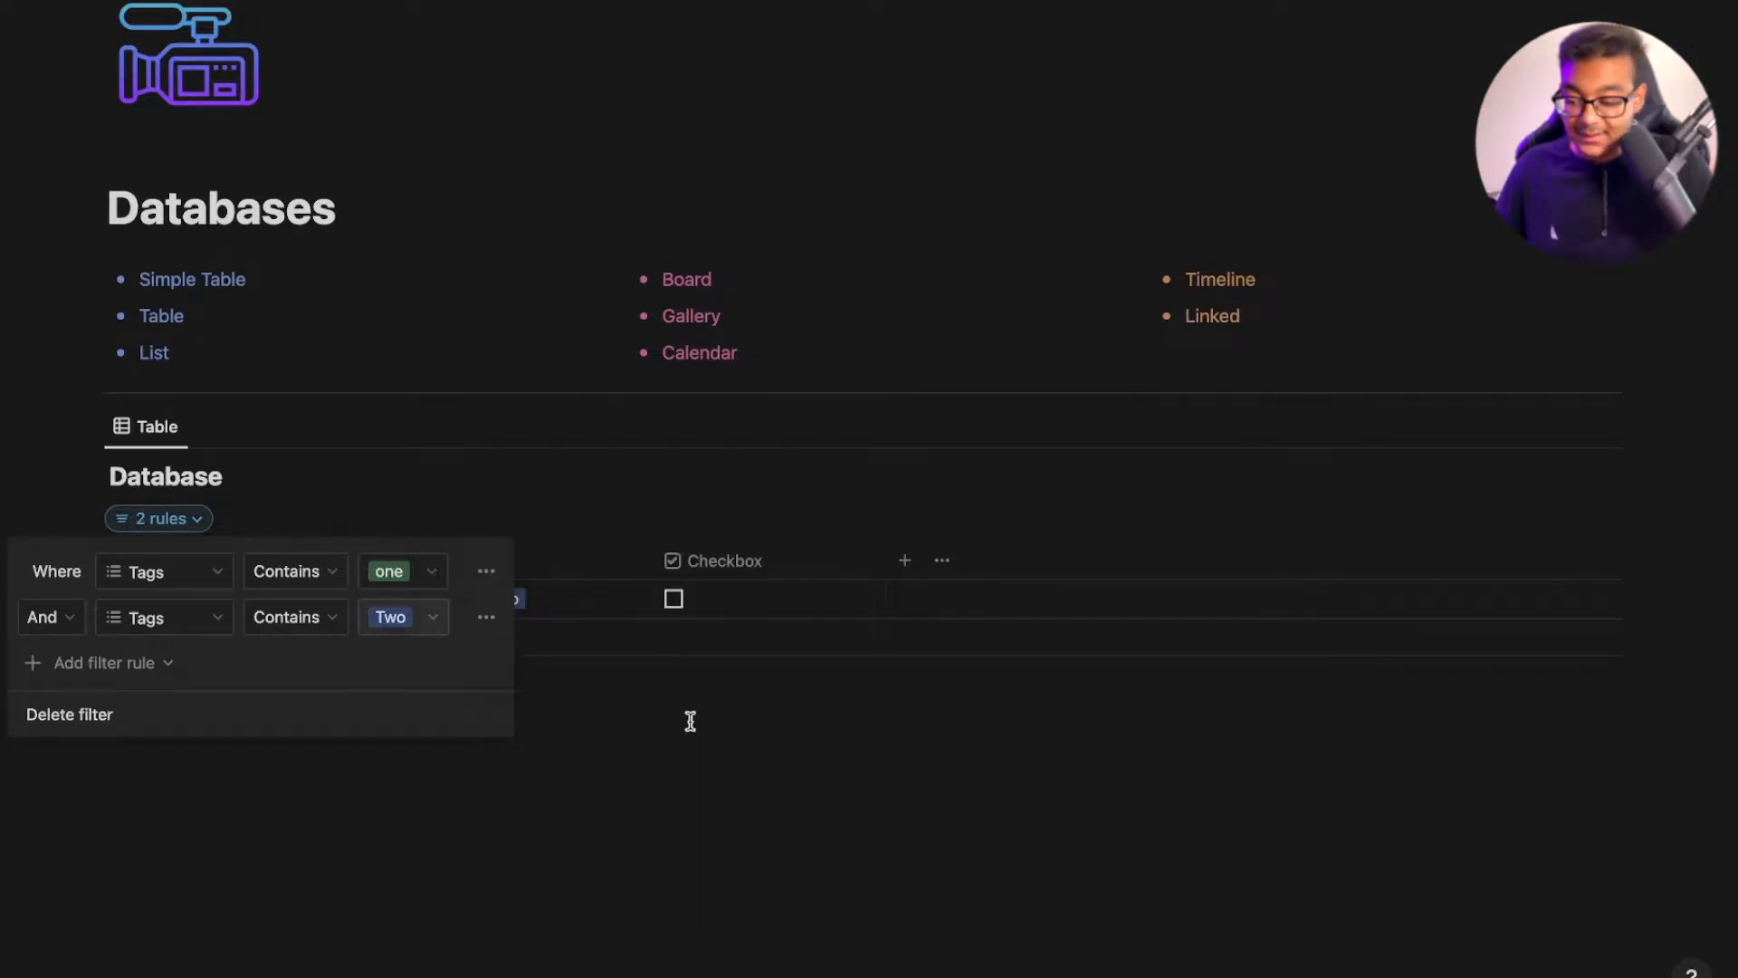
Change the operator joining the two Tags rules to Or, so at least one filter must match
left_click(101, 670)
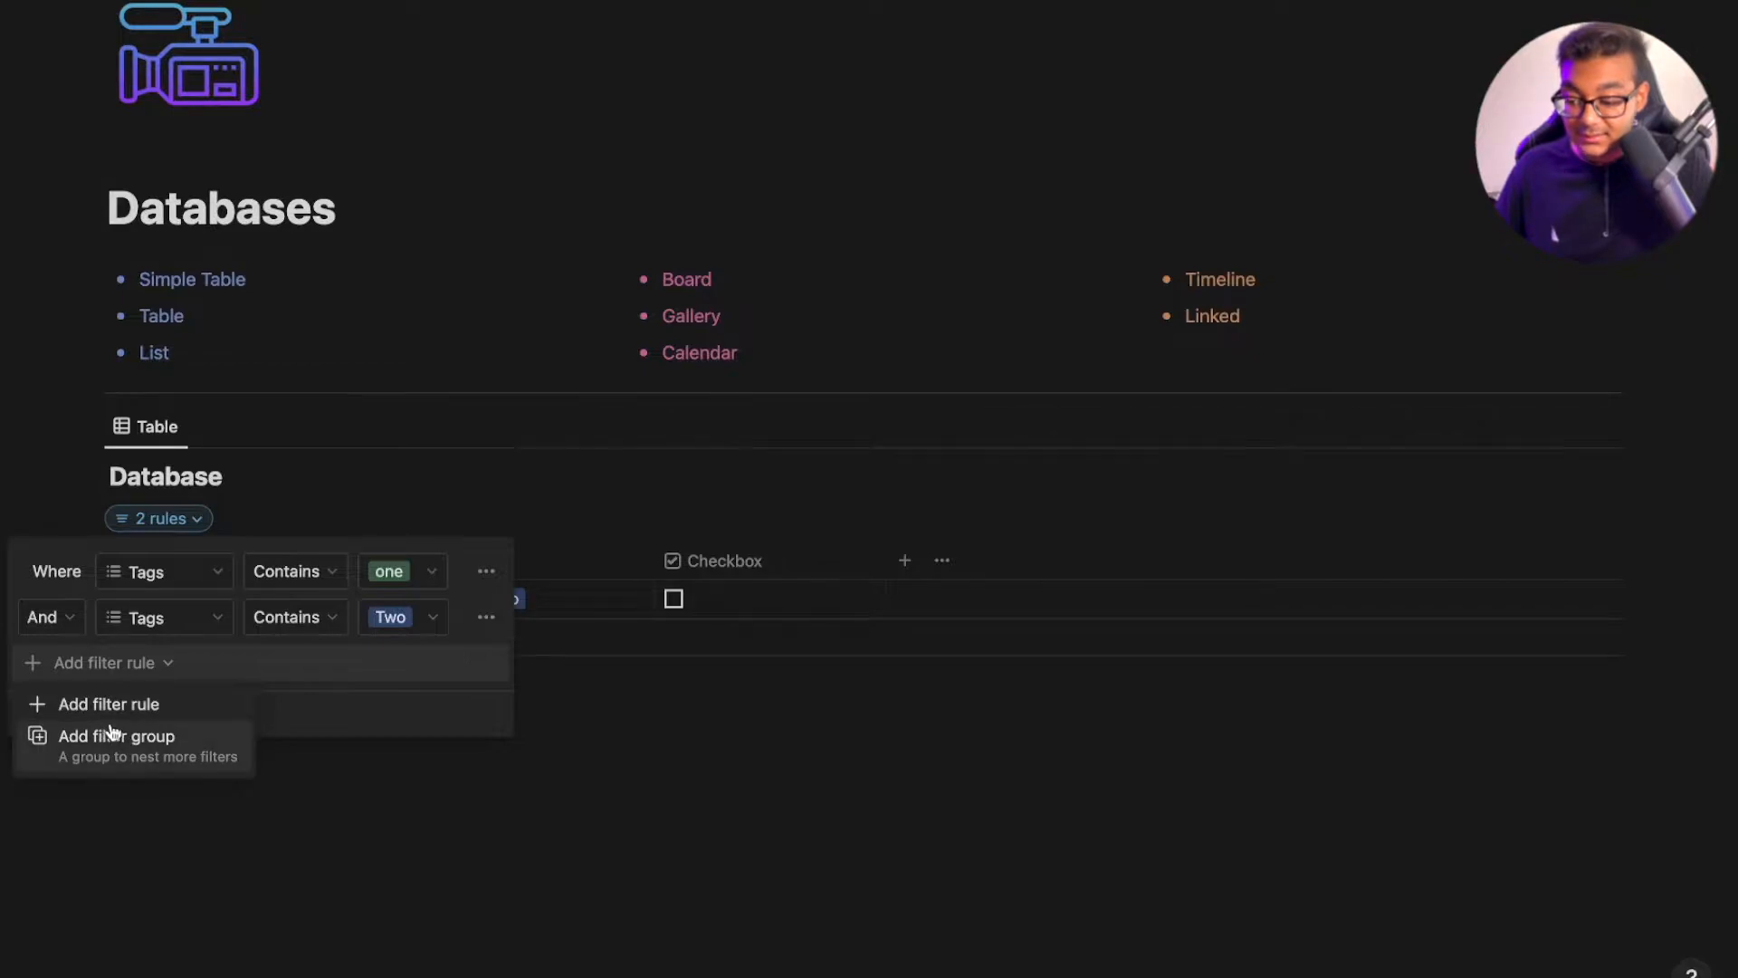
left_click(71, 623)
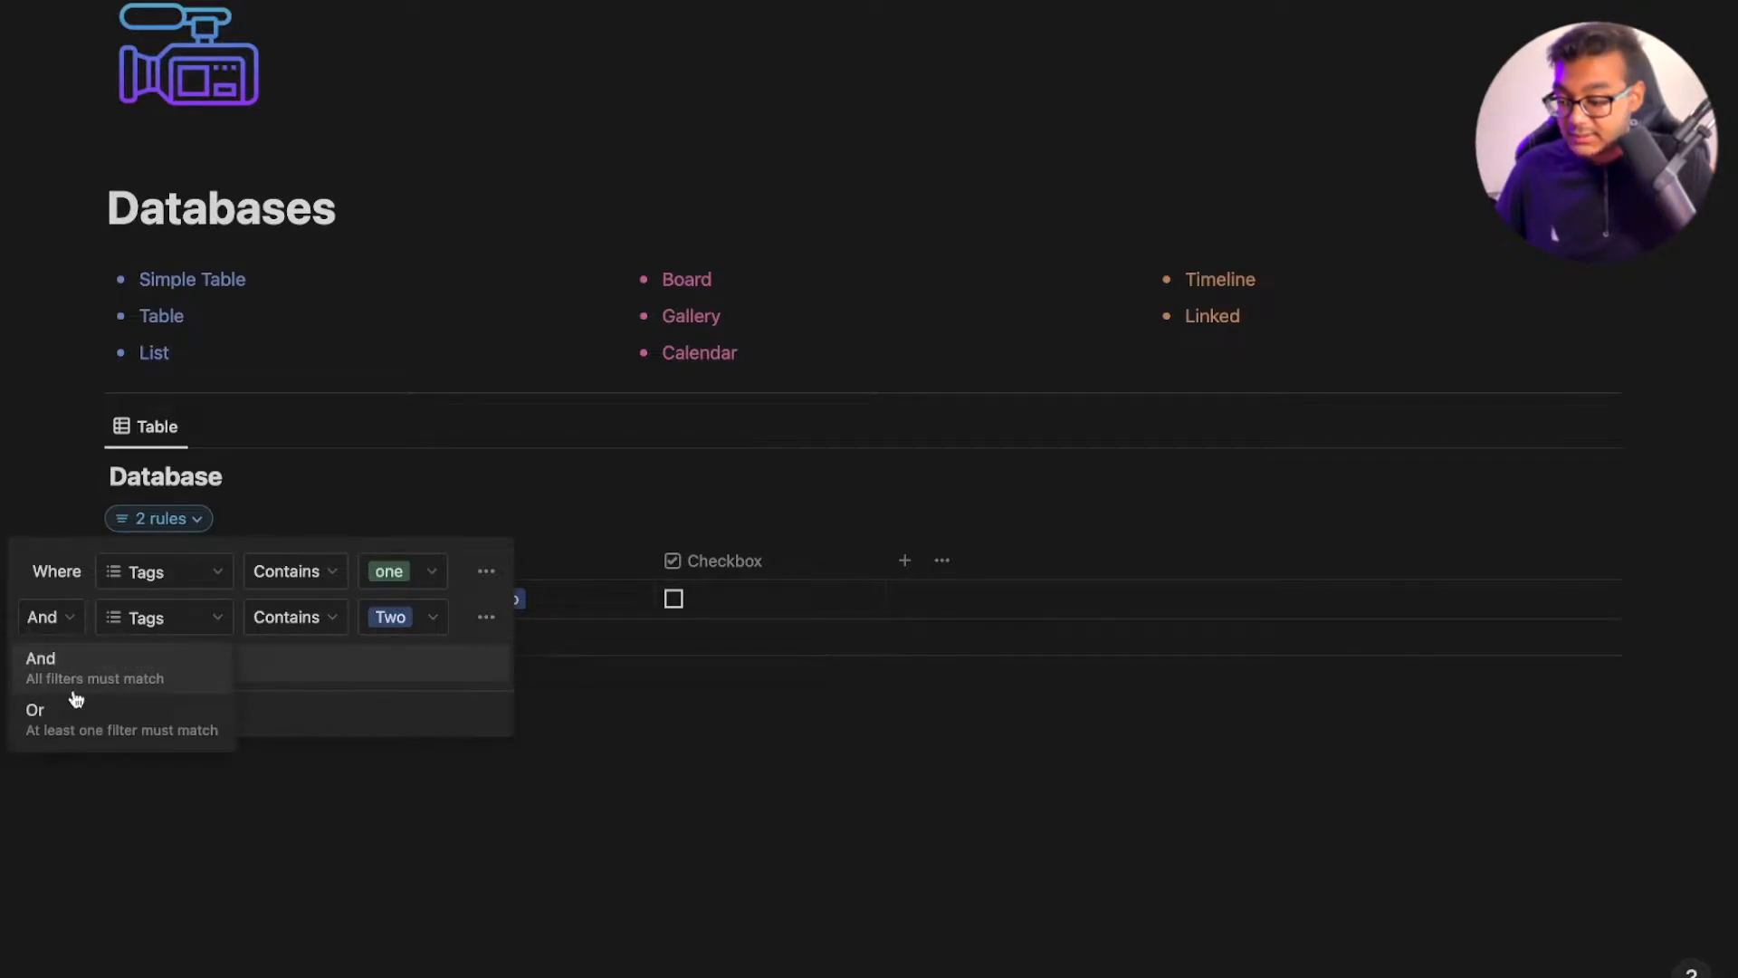
left_click(73, 728)
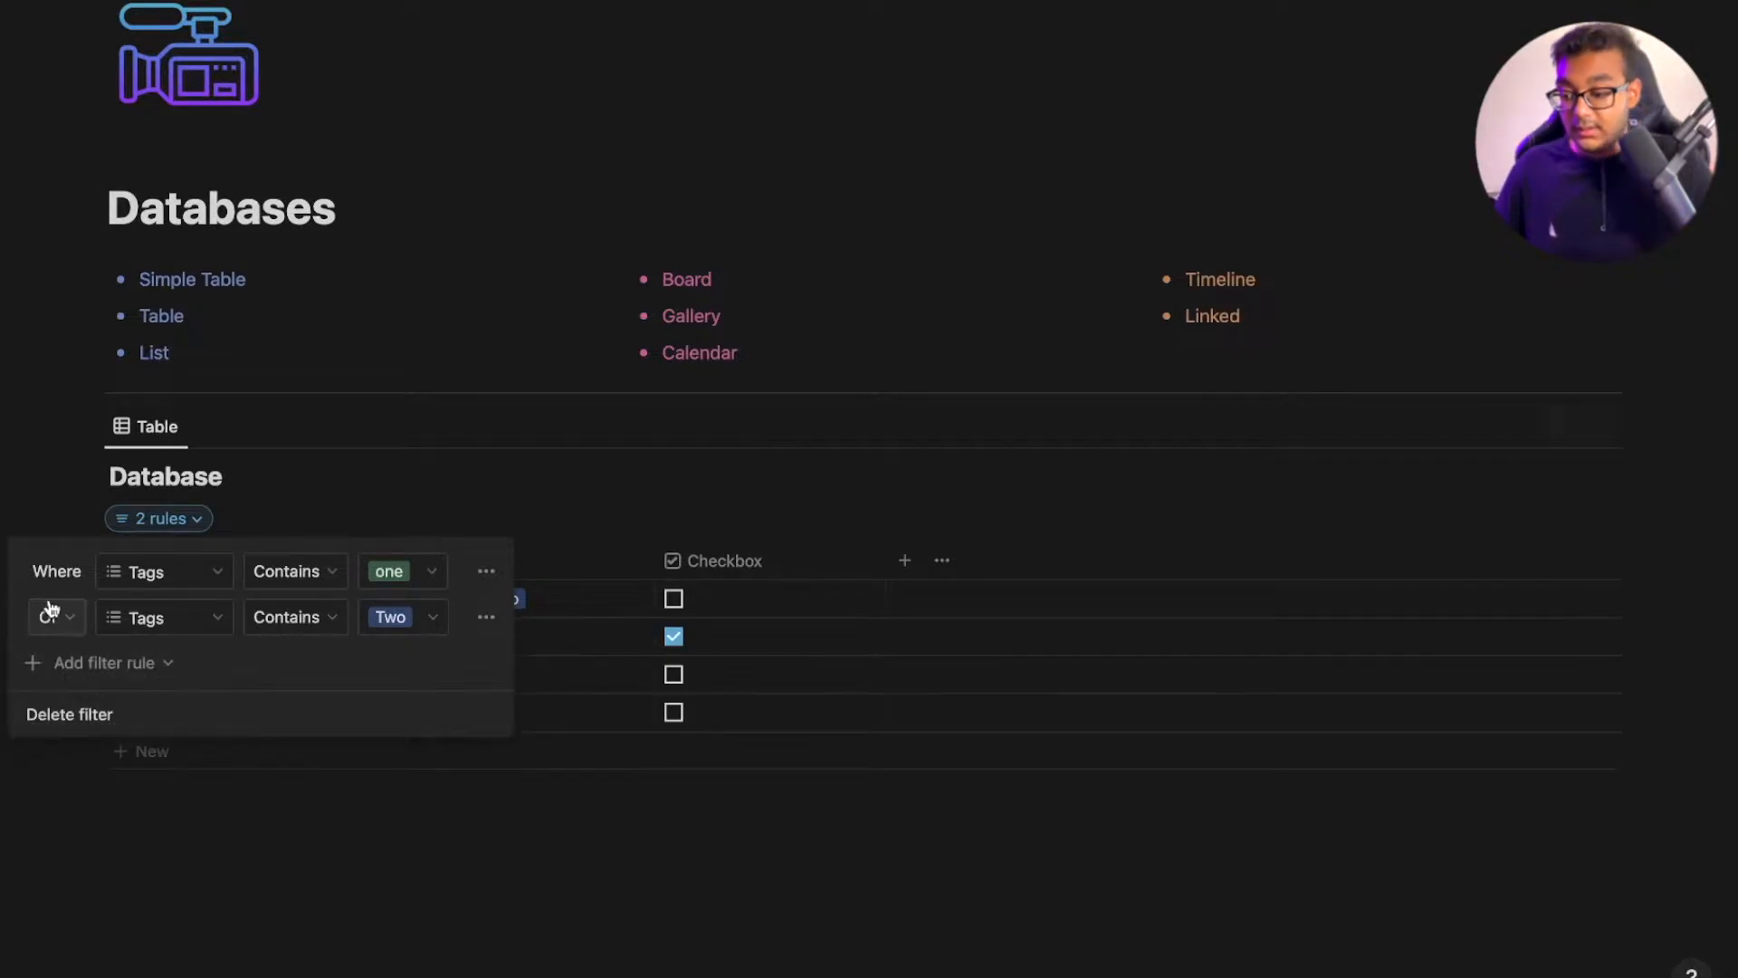
Add a filter group under the Or rules containing two And rules where Tags contains Two
left_click(156, 666)
left_click(147, 741)
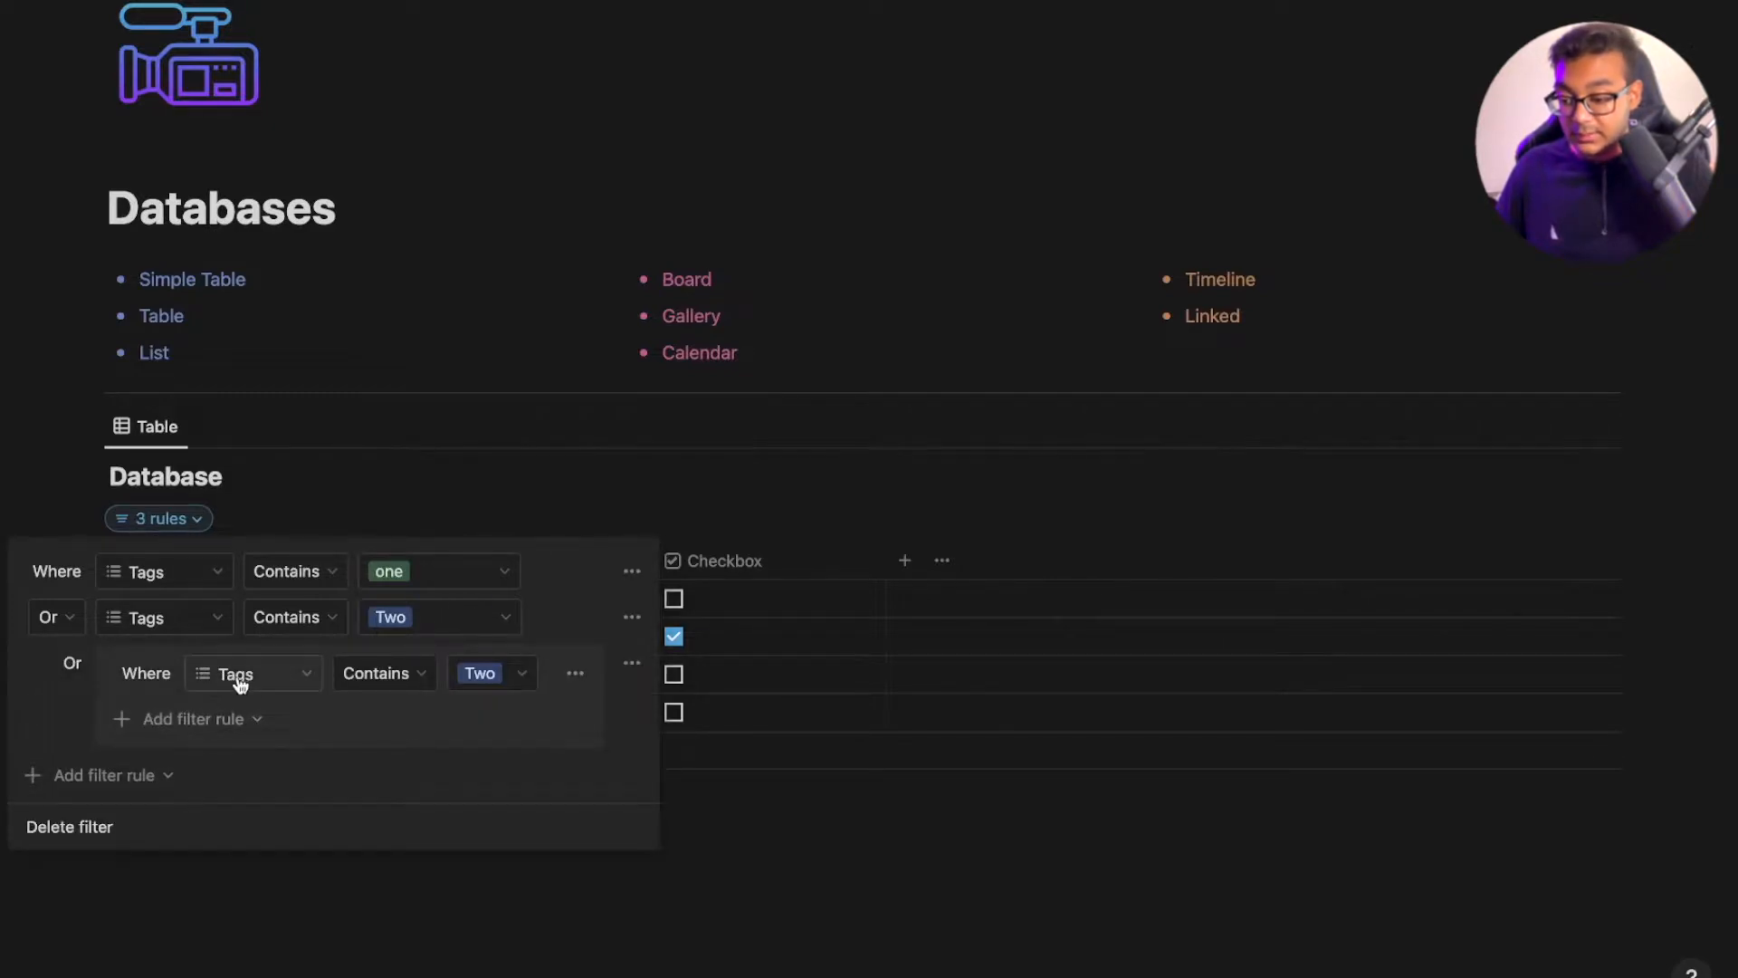
left_click(249, 720)
left_click(199, 761)
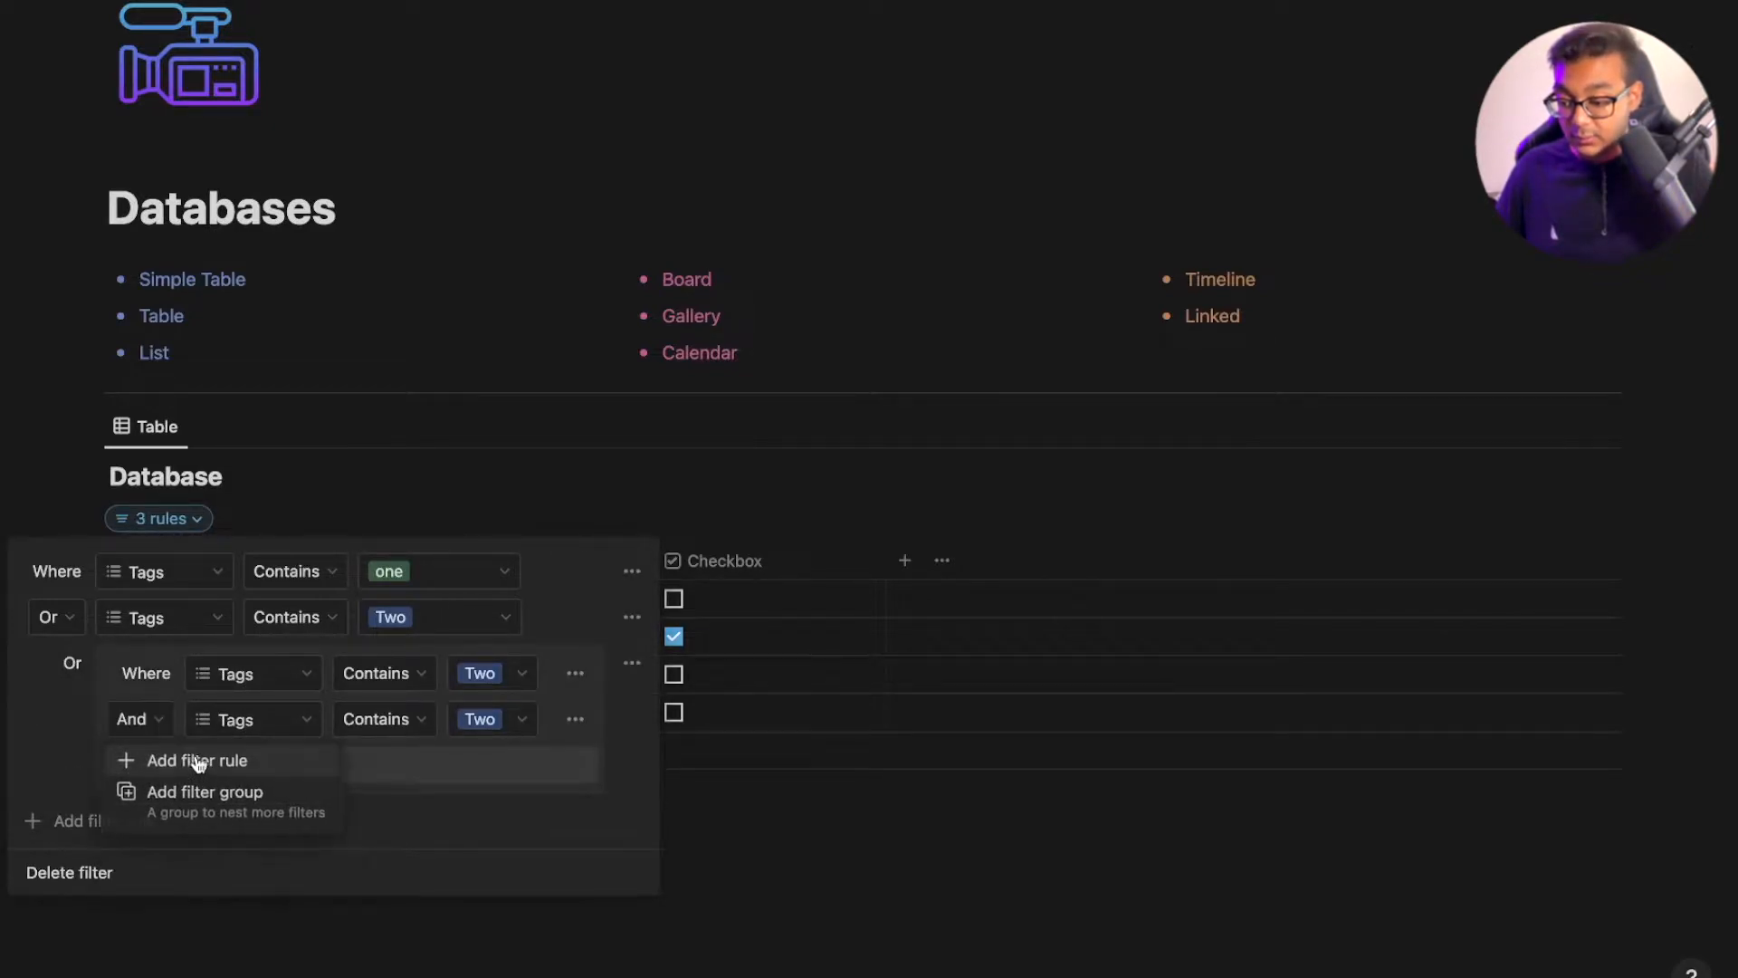
left_click(161, 719)
left_click(144, 725)
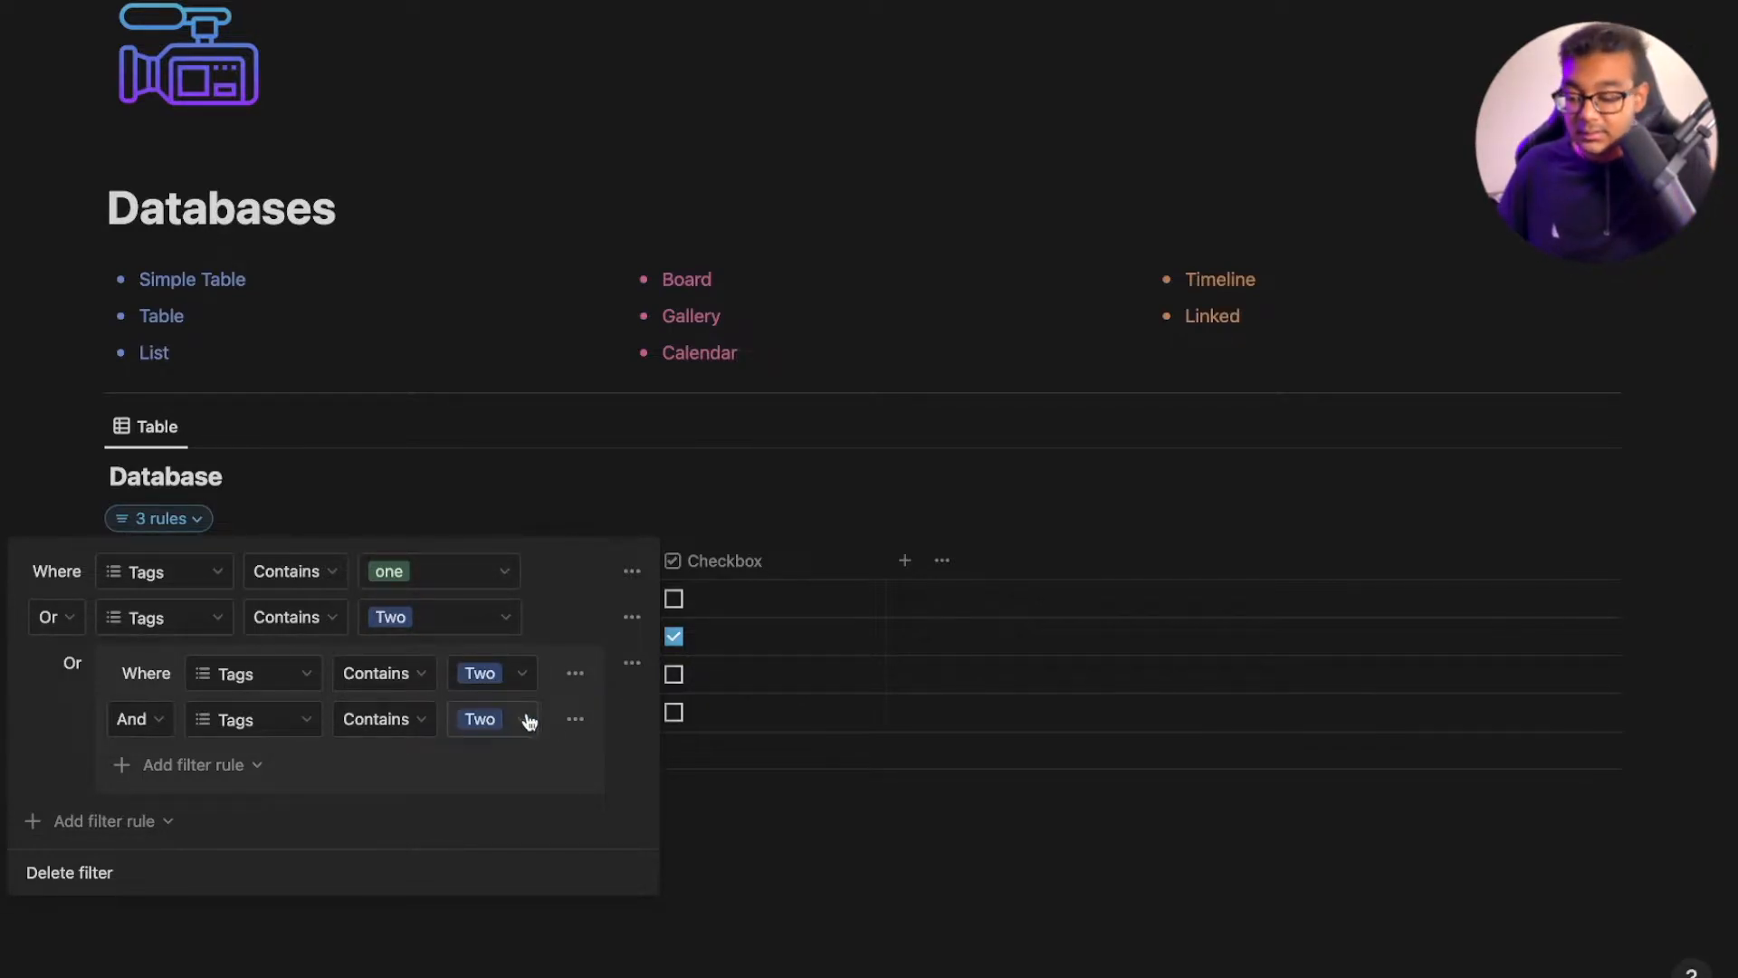
Remove the nested filter group and check the remaining Or rules against the table rows
left_click(631, 666)
left_click(590, 709)
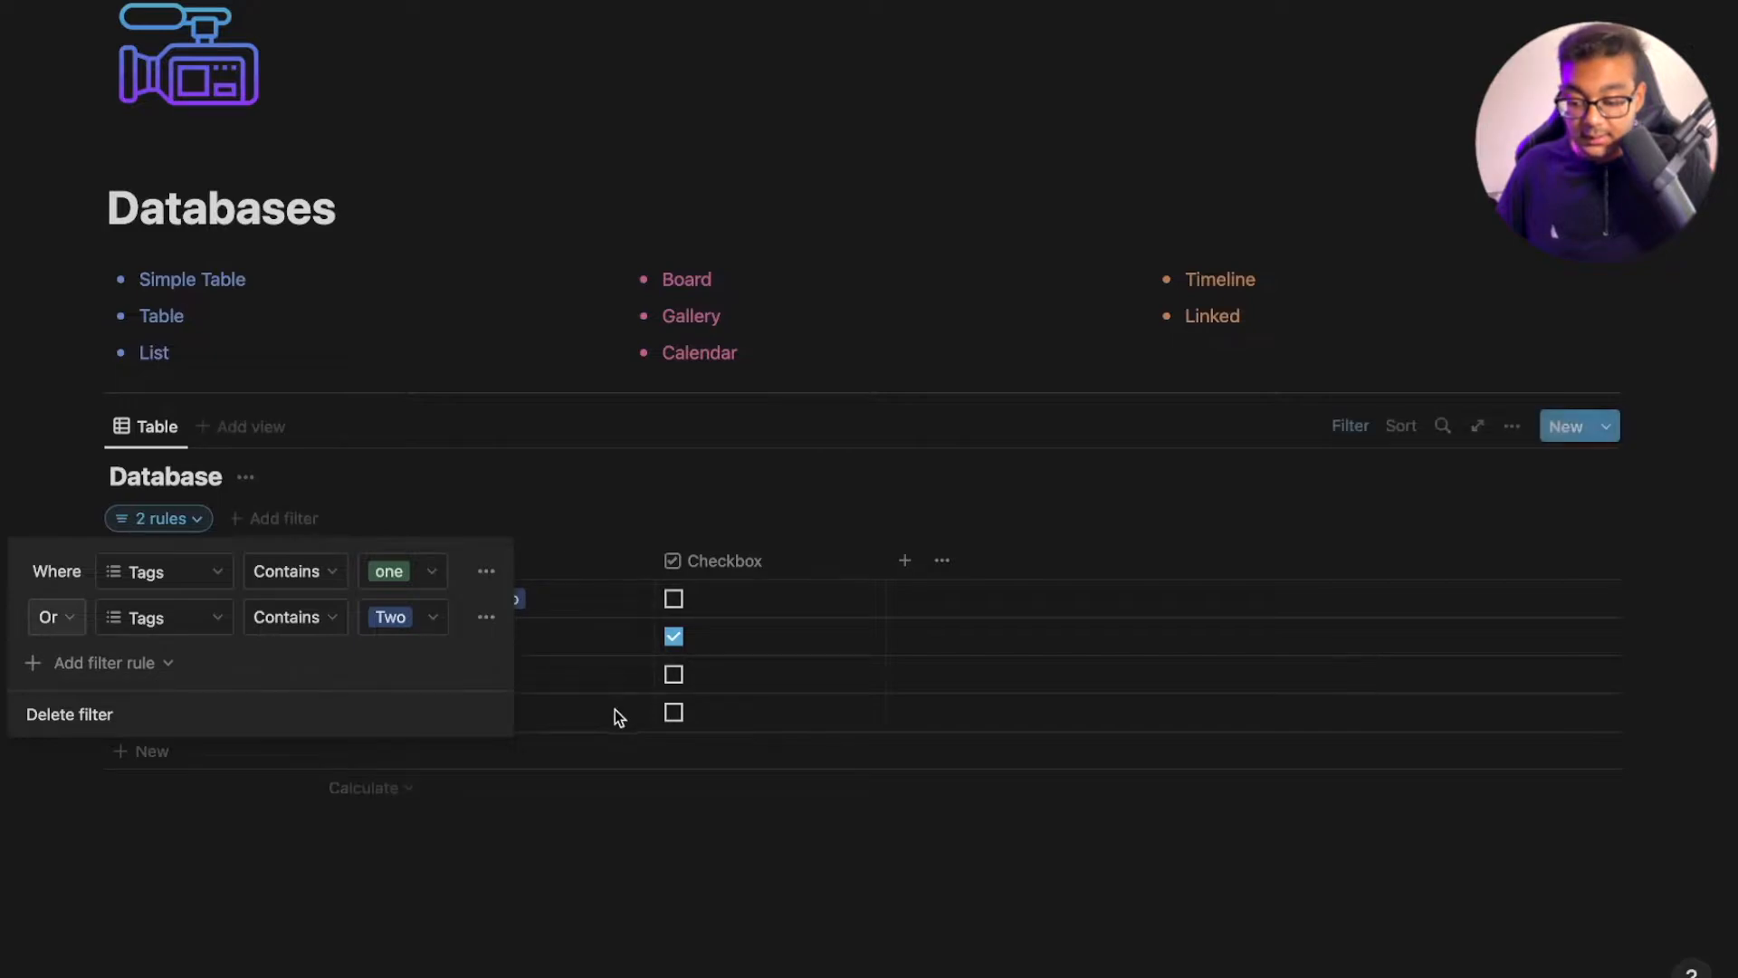
left_click(491, 918)
left_click(169, 532)
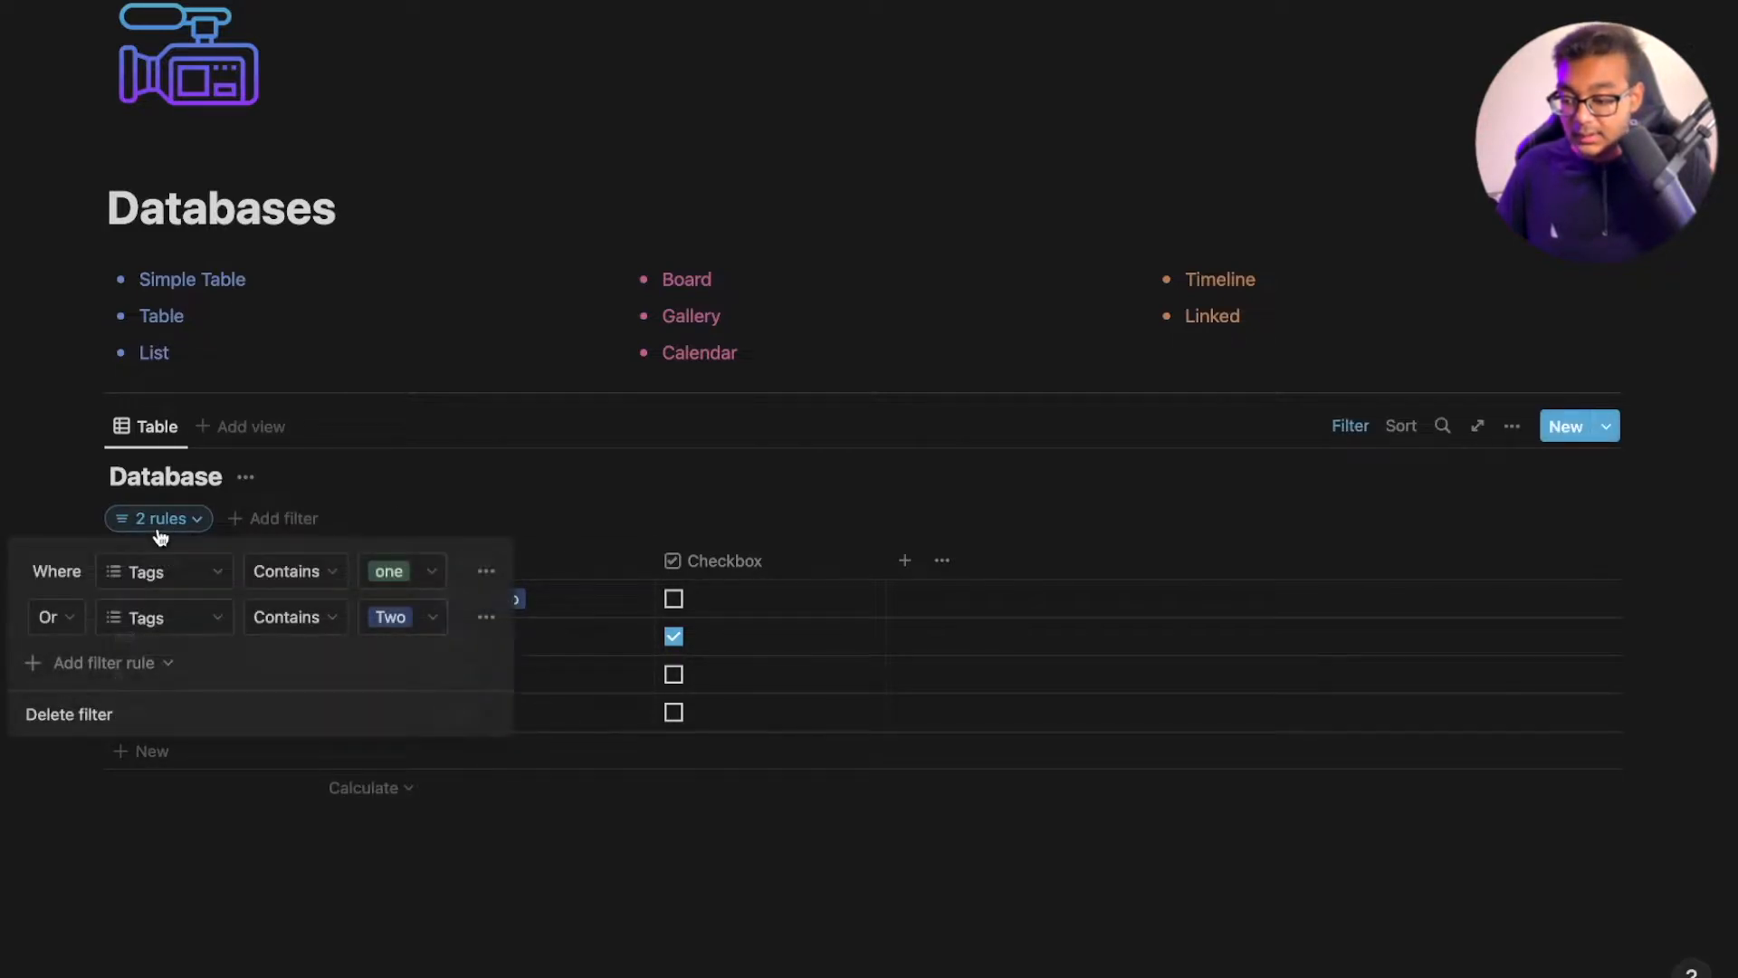
left_click(446, 963)
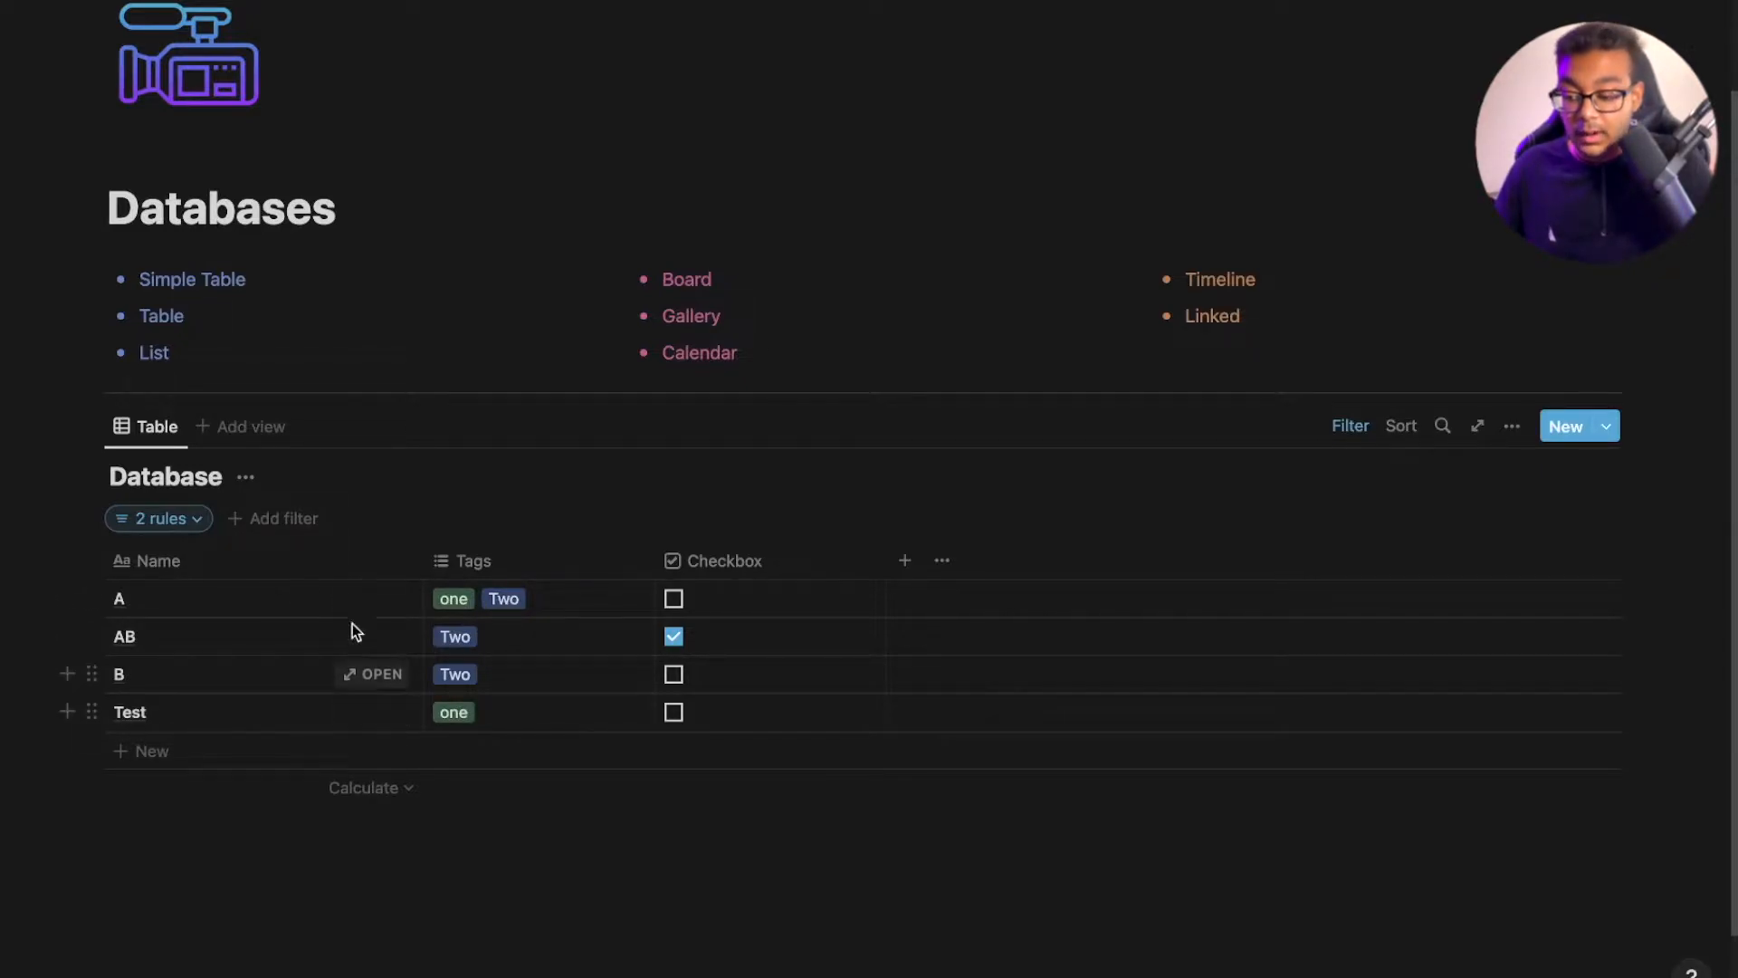
Try a third Or rule in the advanced filter and delete the whole filter
left_click(144, 521)
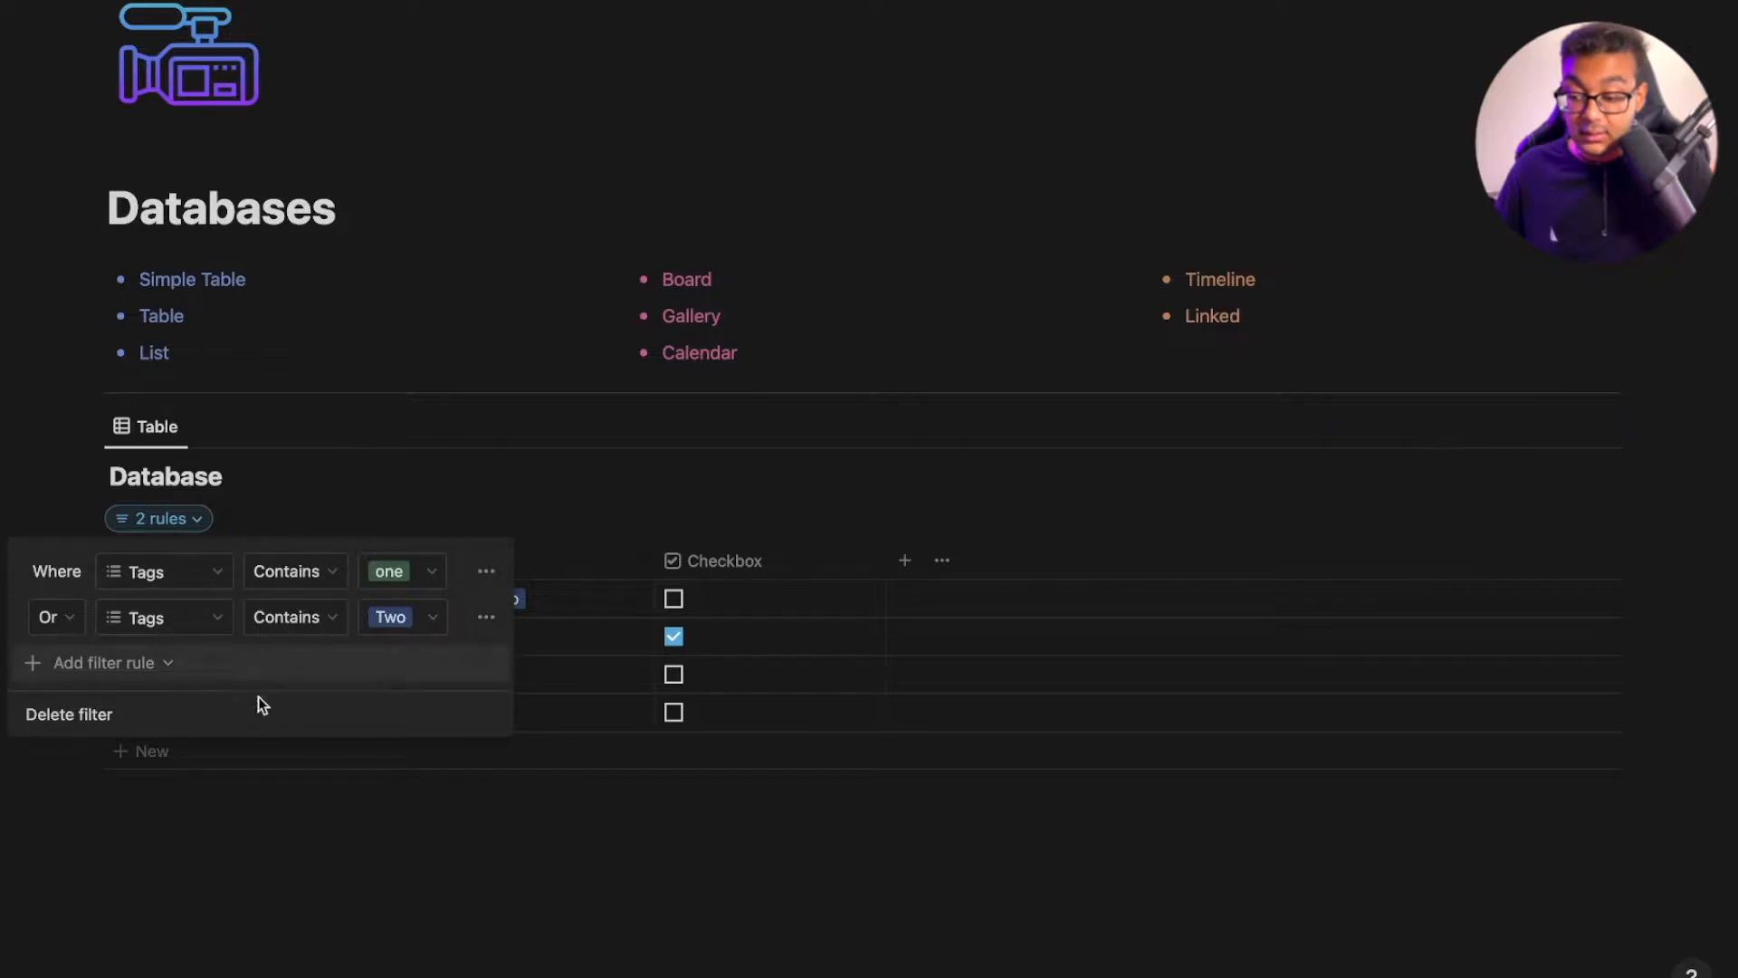
left_click(70, 666)
left_click(102, 704)
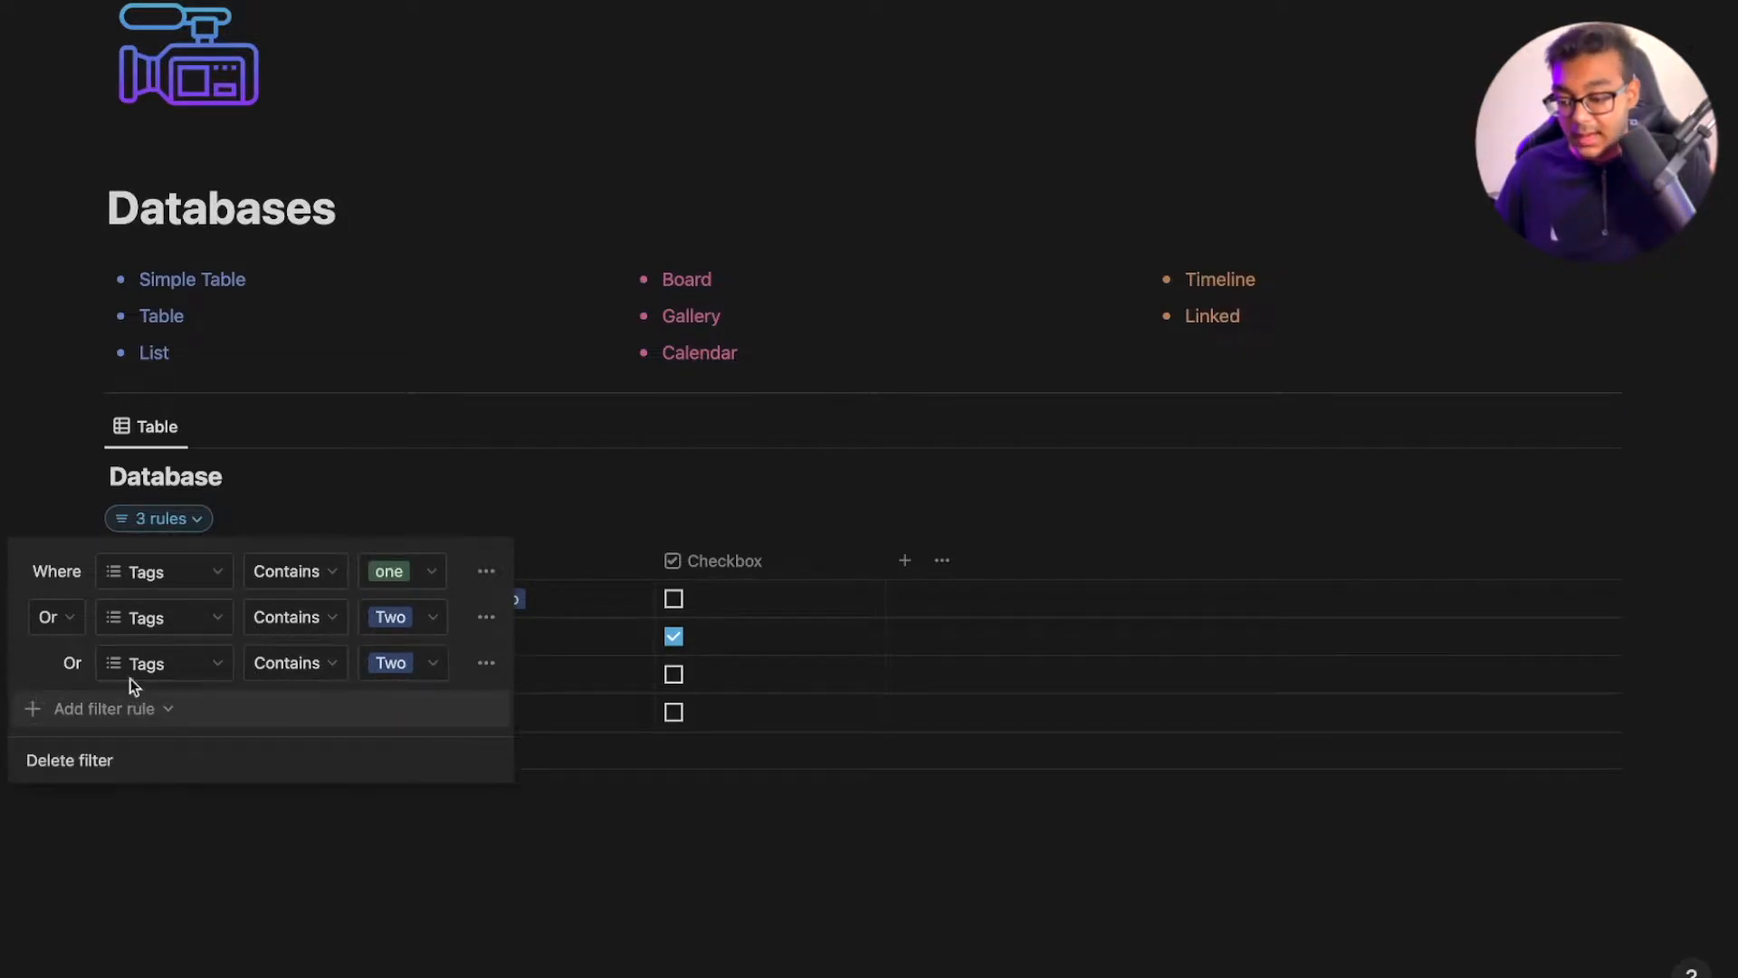
left_click(149, 677)
left_click(117, 793)
left_click(486, 663)
left_click(487, 703)
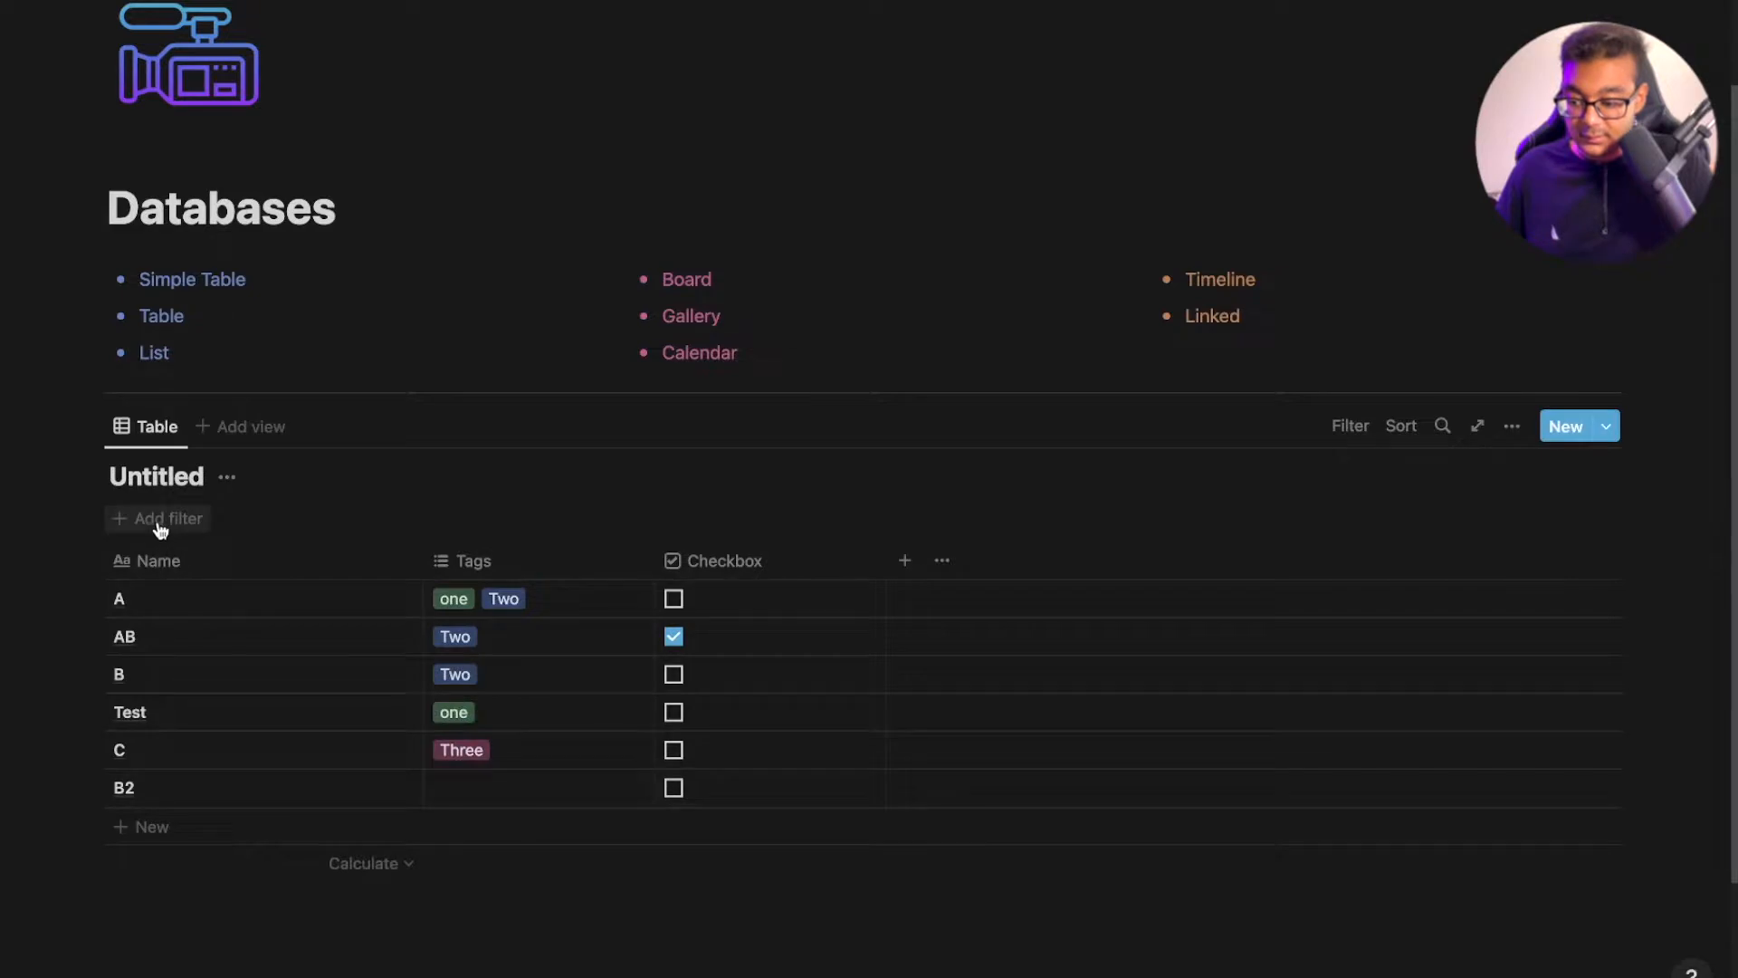
Create a new advanced filter containing a filter group and remove the default rule outside the group
left_click(159, 520)
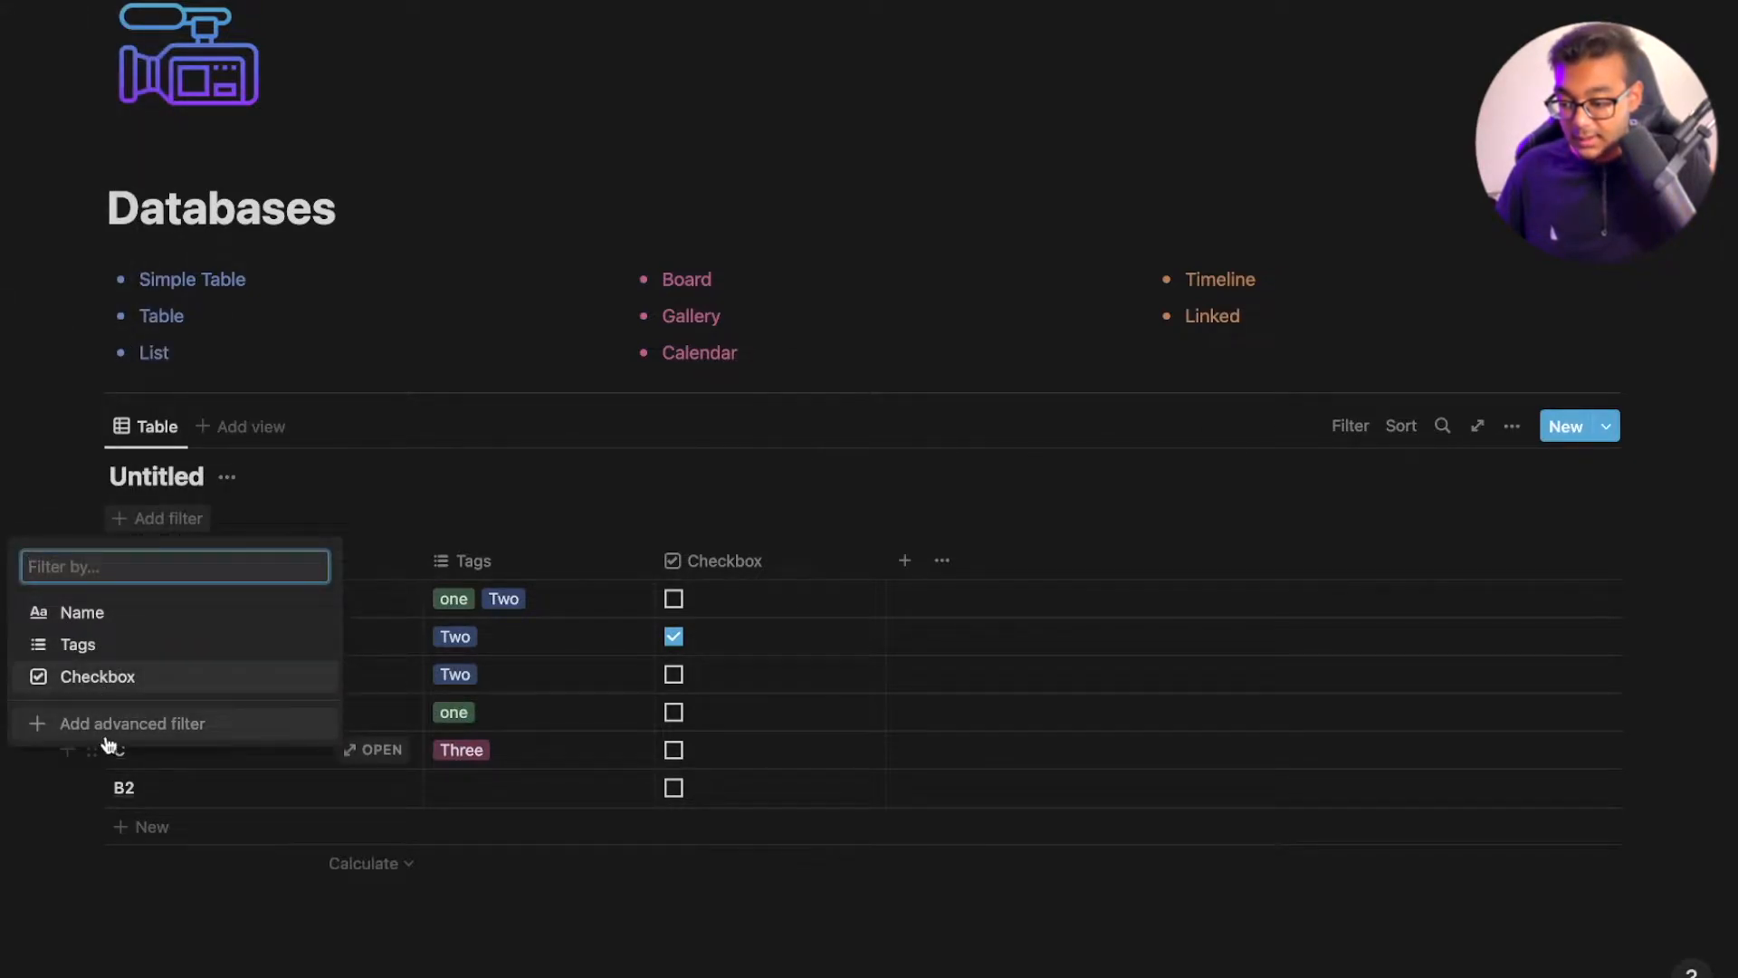
left_click(56, 723)
left_click(154, 619)
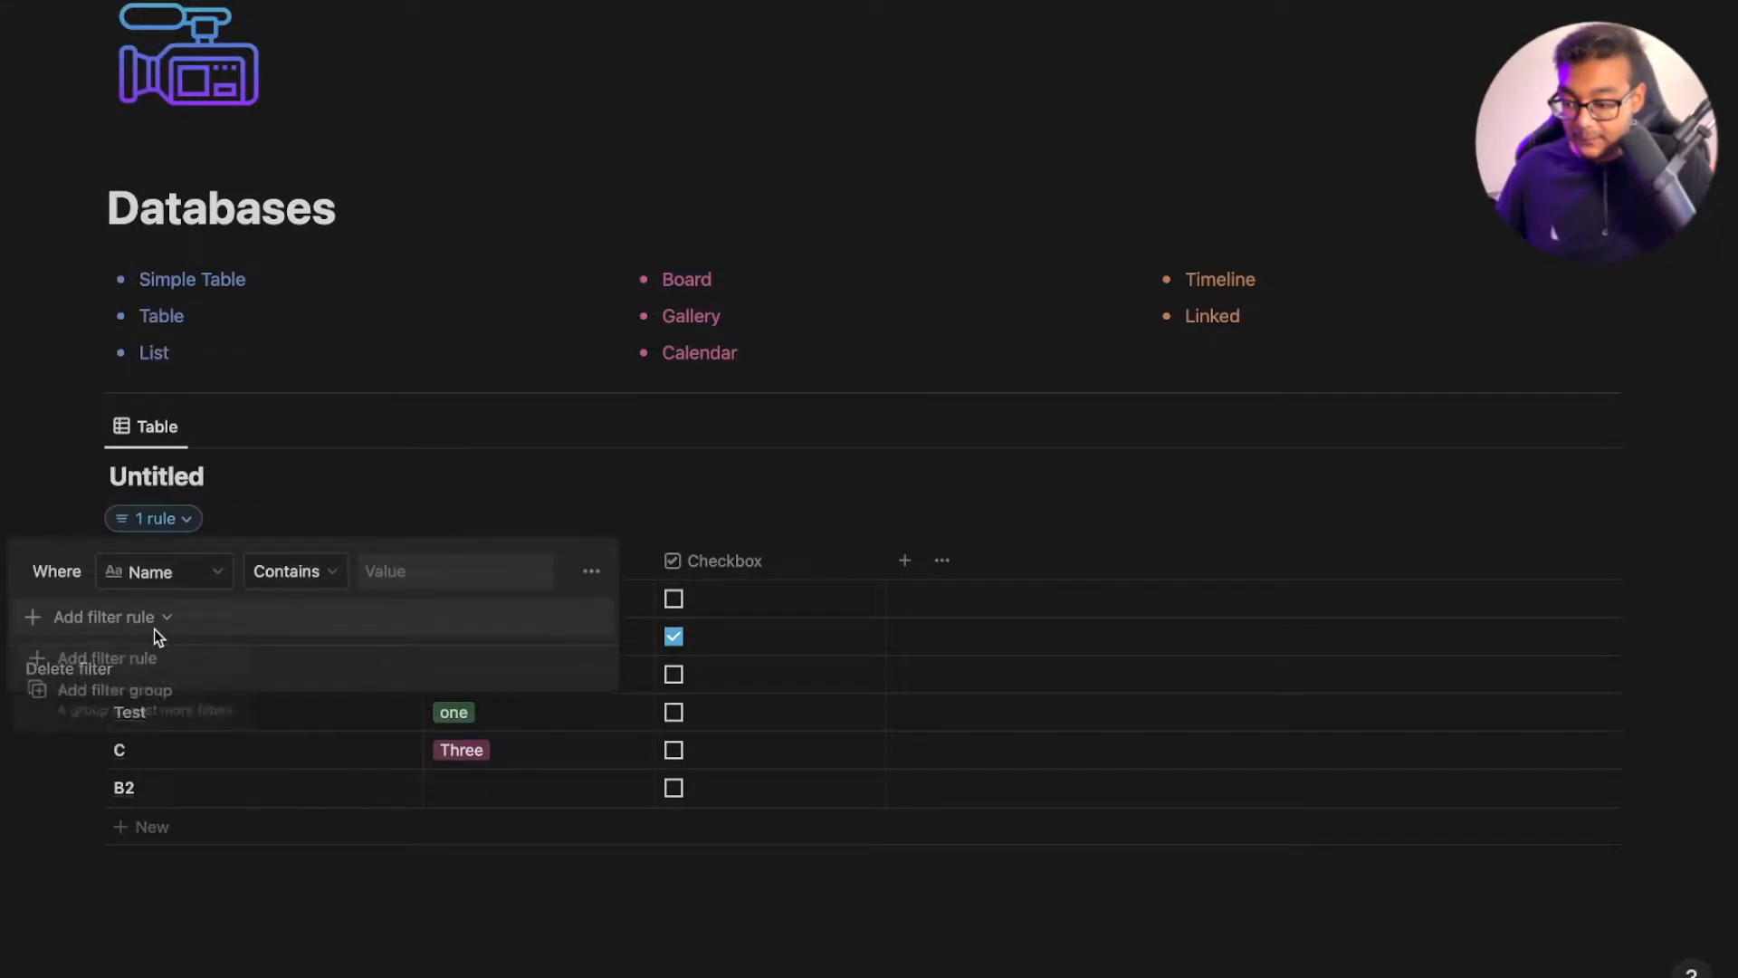
left_click(70, 720)
left_click(737, 571)
left_click(713, 612)
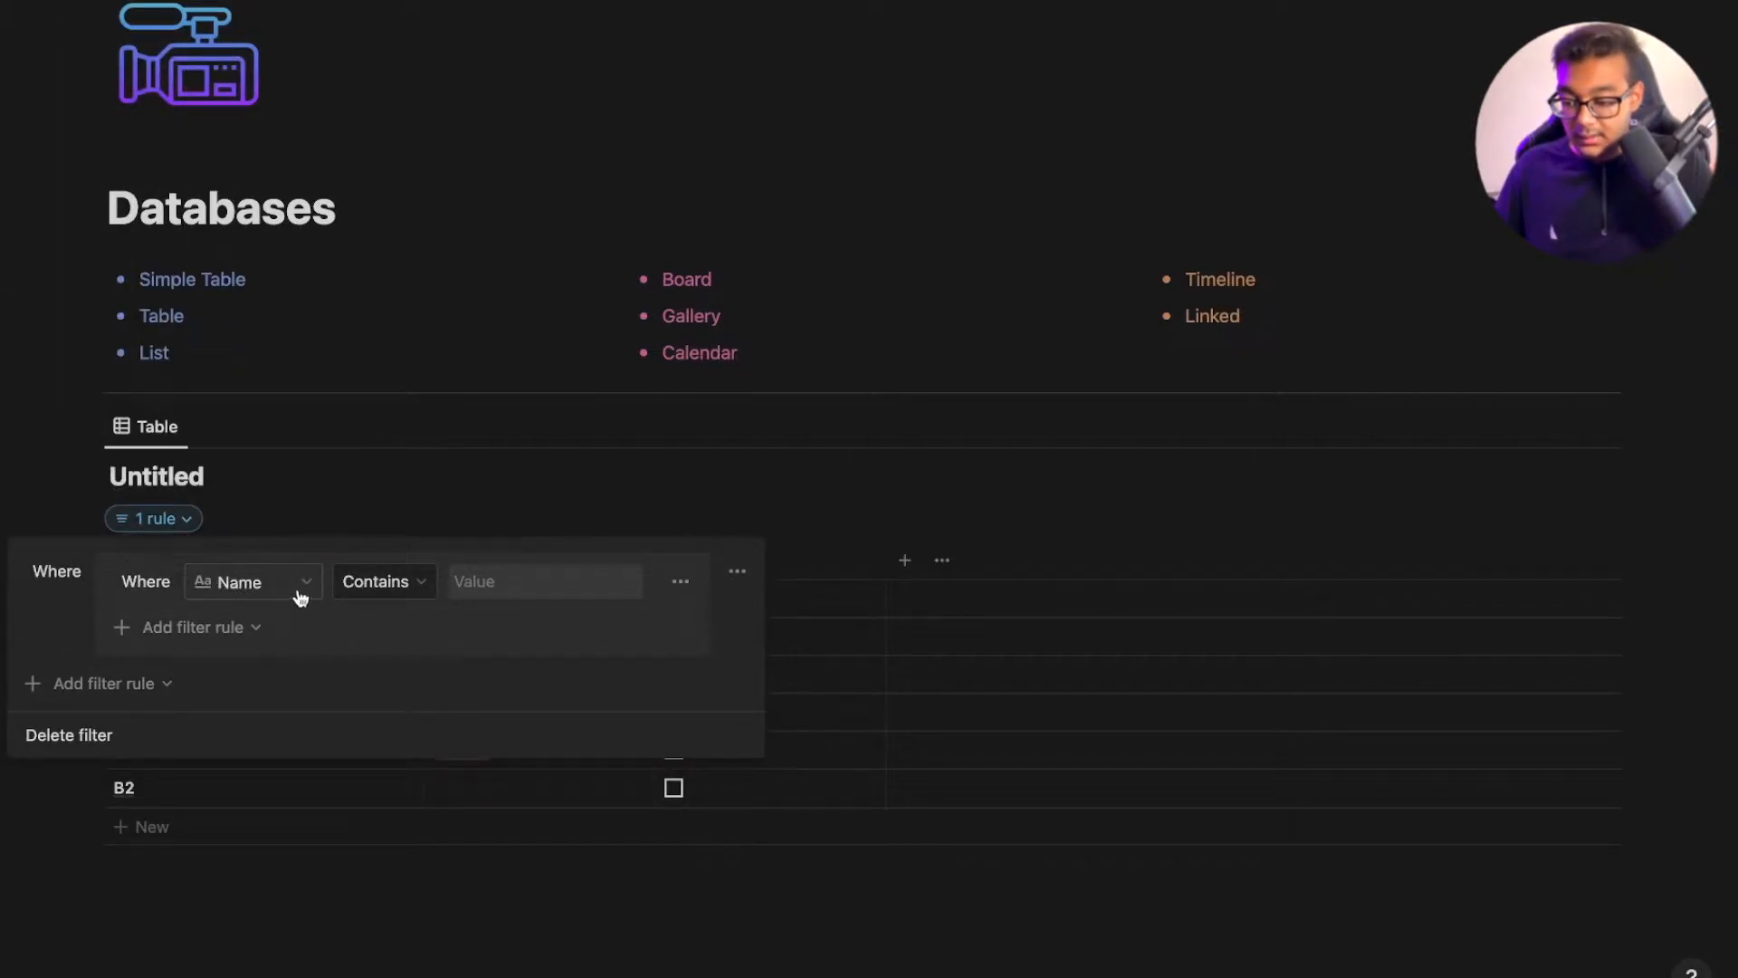
Set the grouped filter rule to Tags contains one
left_click(301, 598)
left_click(194, 735)
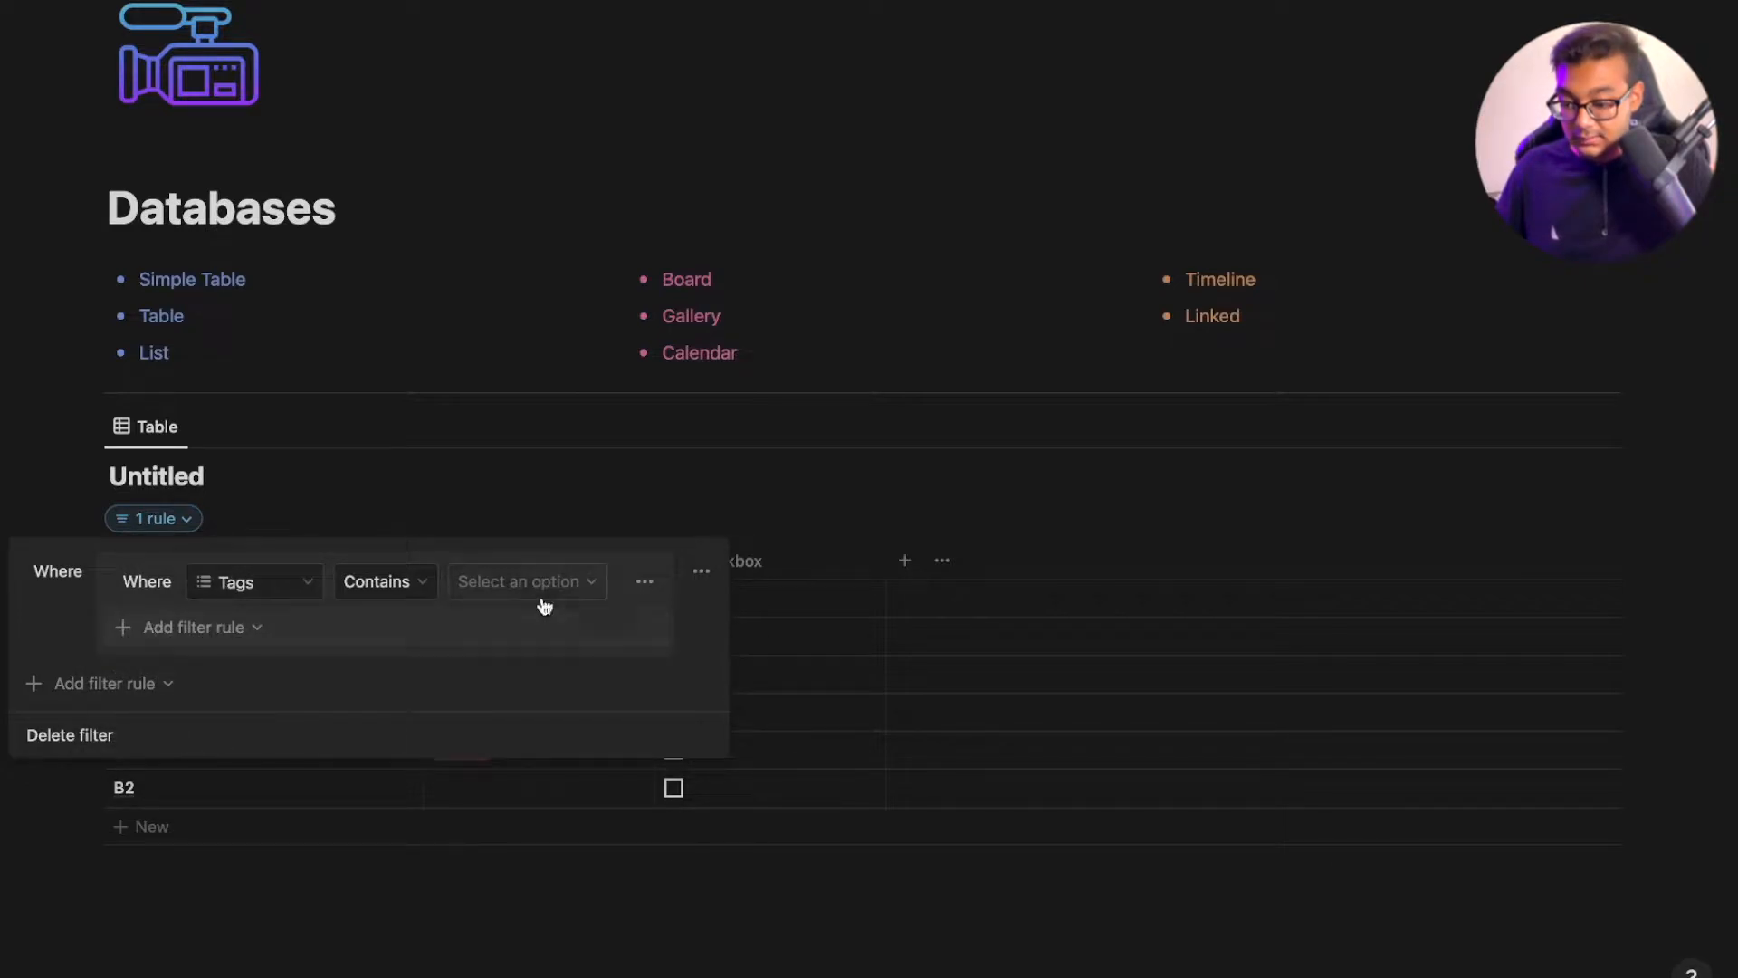
left_click(407, 587)
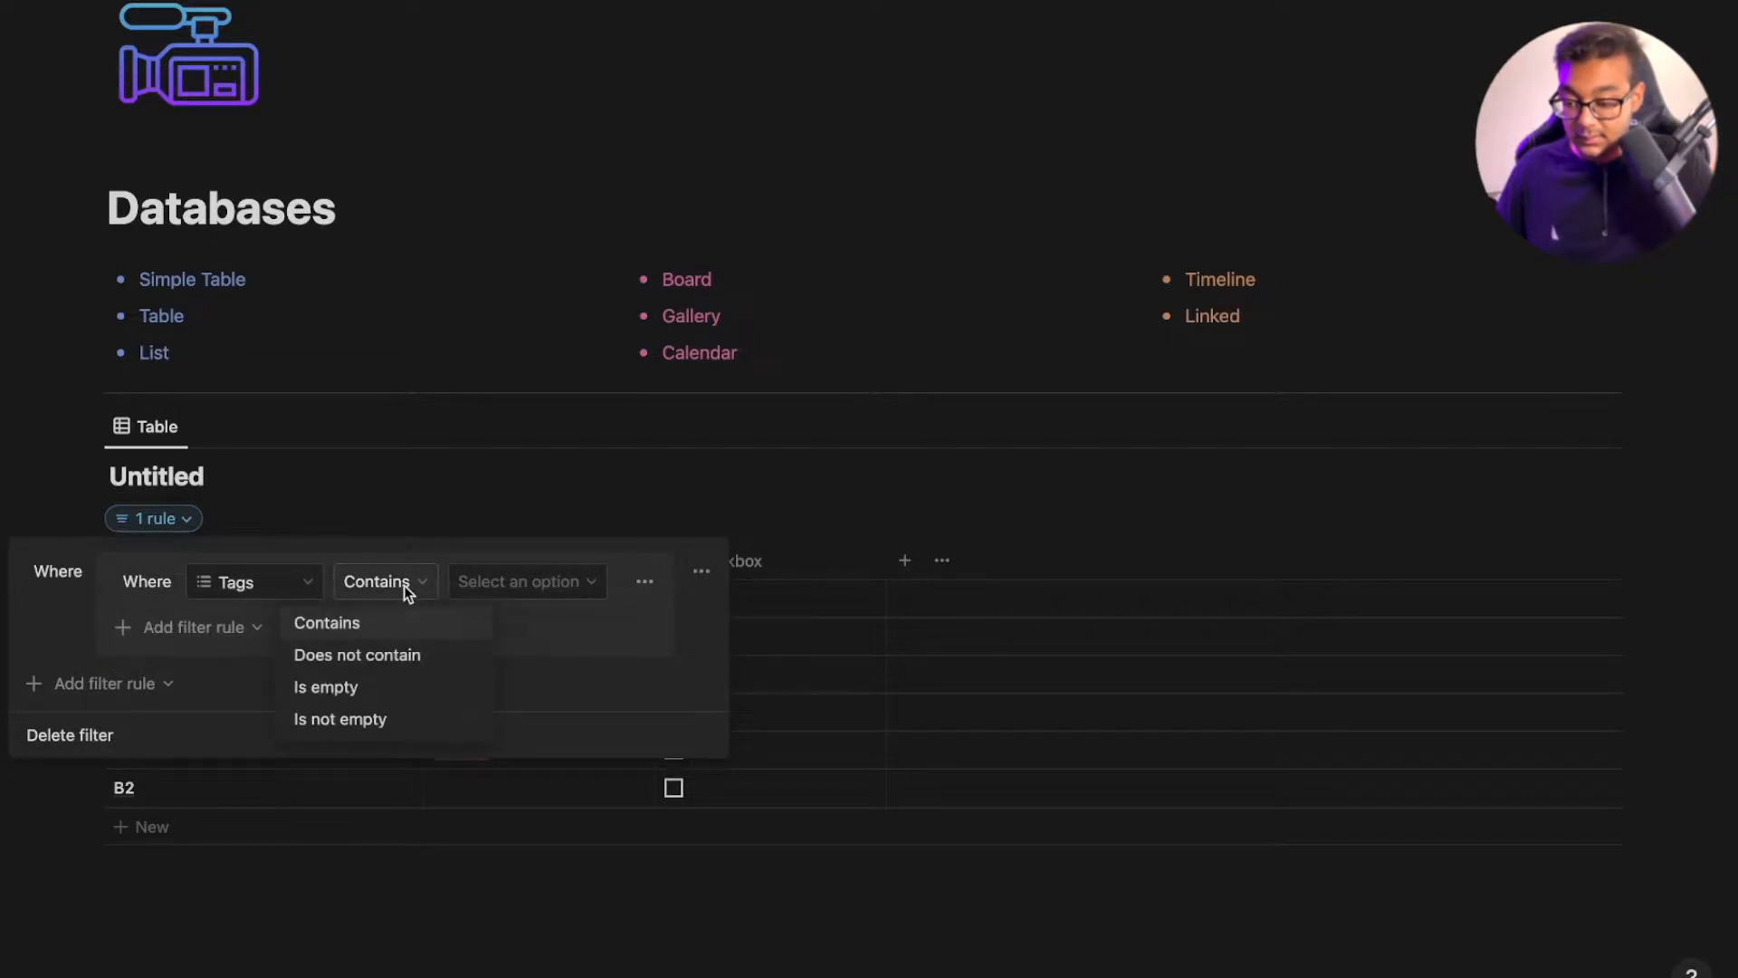
left_click(480, 578)
left_click(507, 582)
left_click(480, 673)
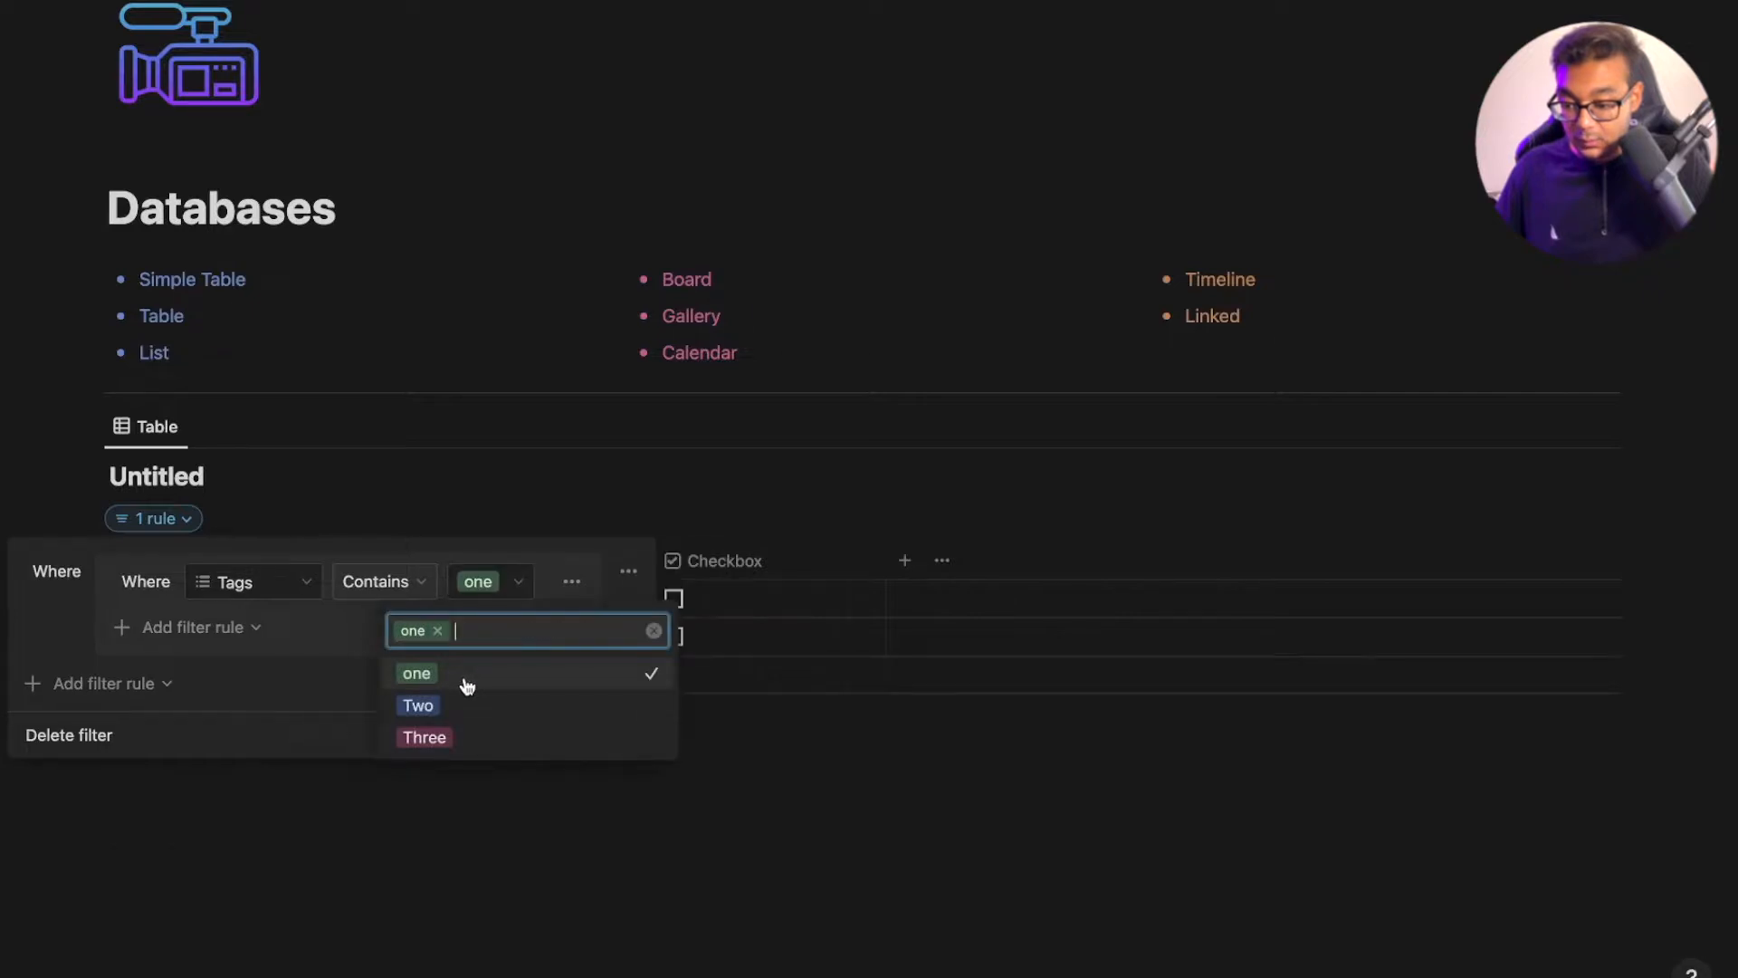
left_click(607, 567)
Add an Or rule inside the filter group where Tags contains Two
left_click(256, 632)
left_click(184, 668)
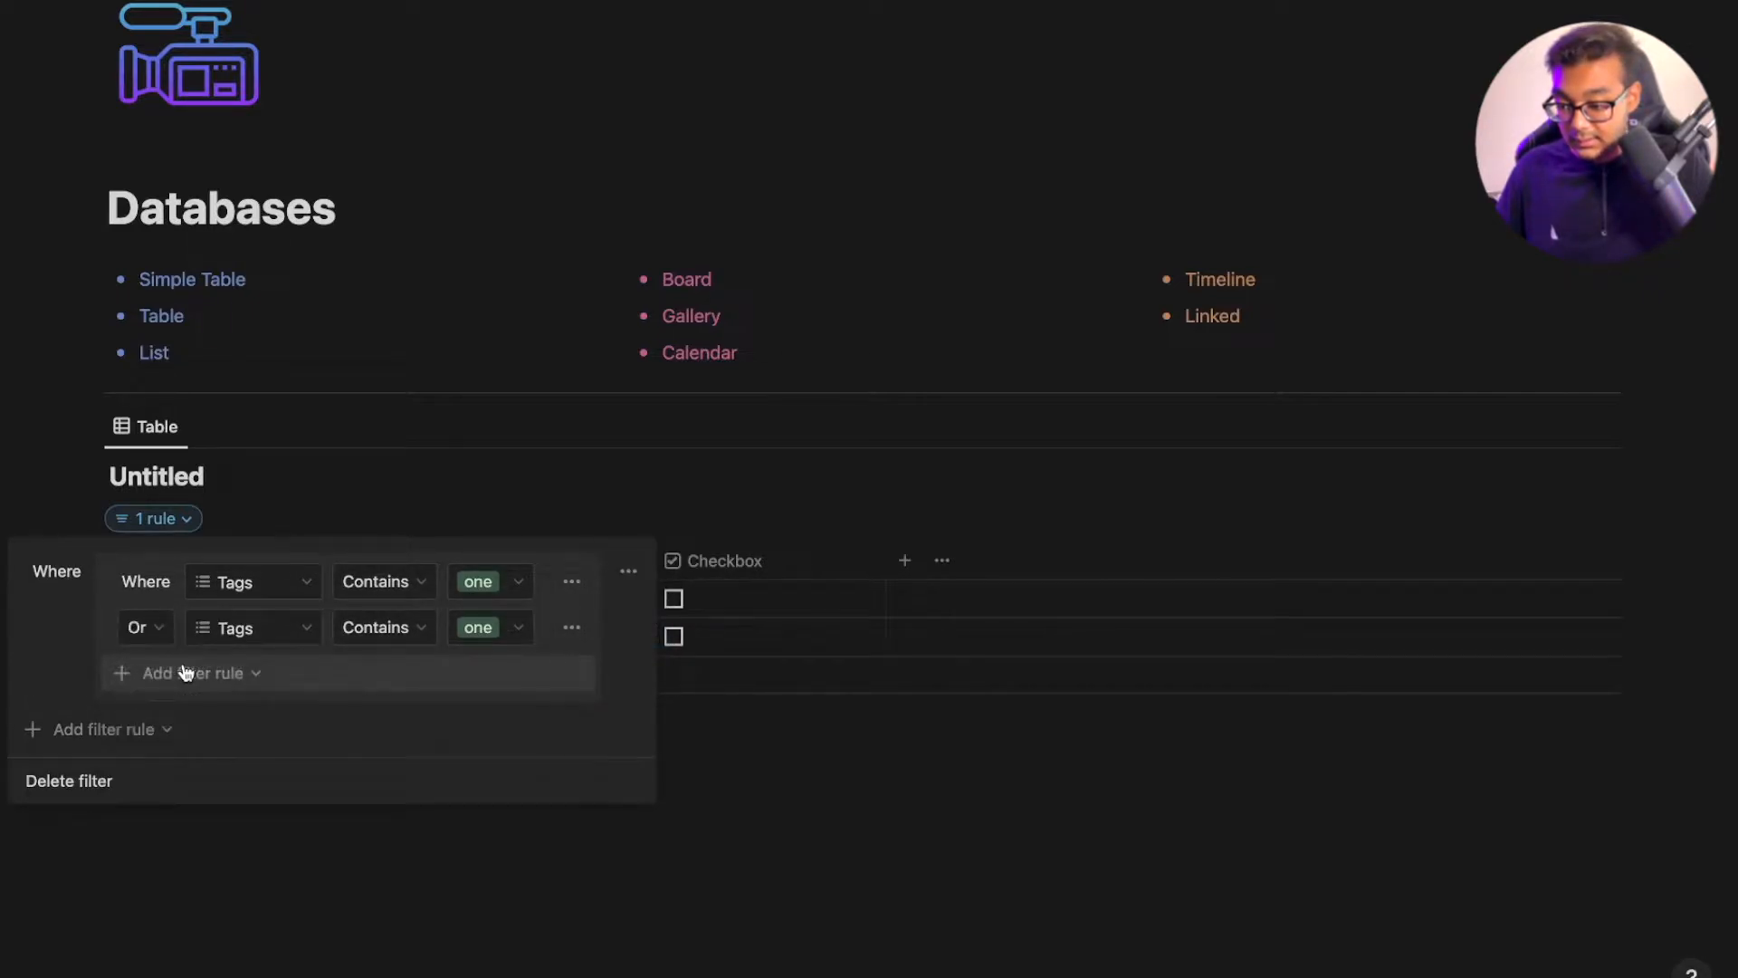
left_click(516, 630)
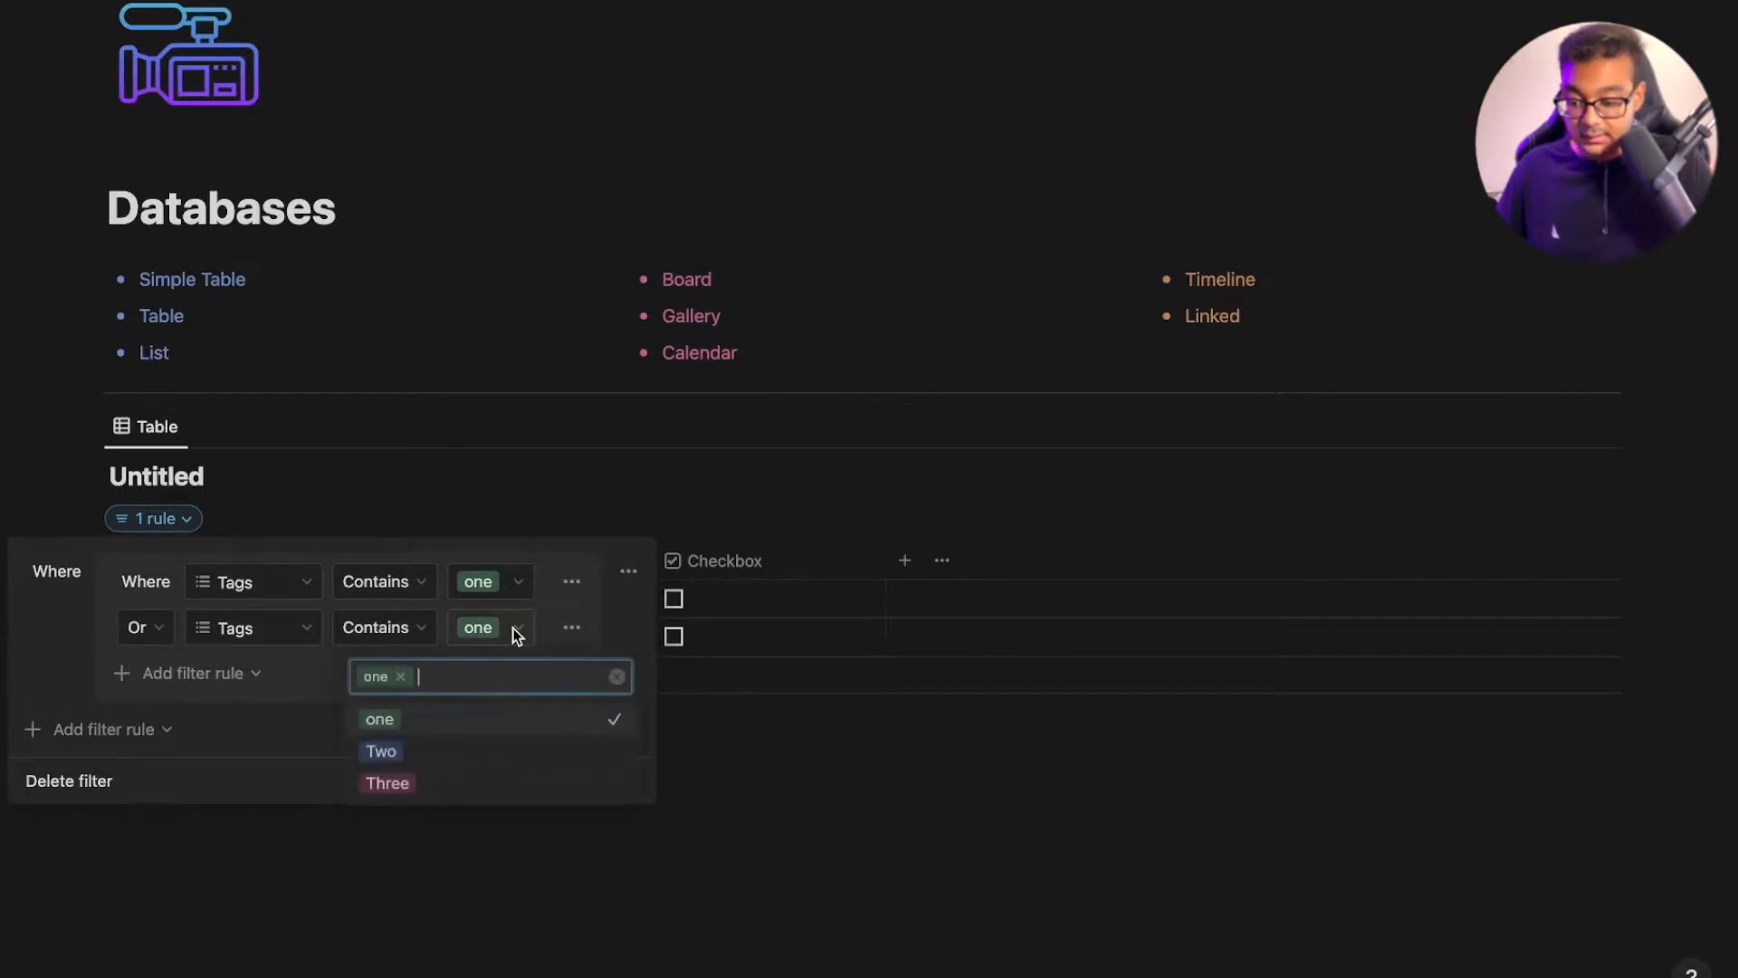
left_click(405, 753)
left_click(403, 678)
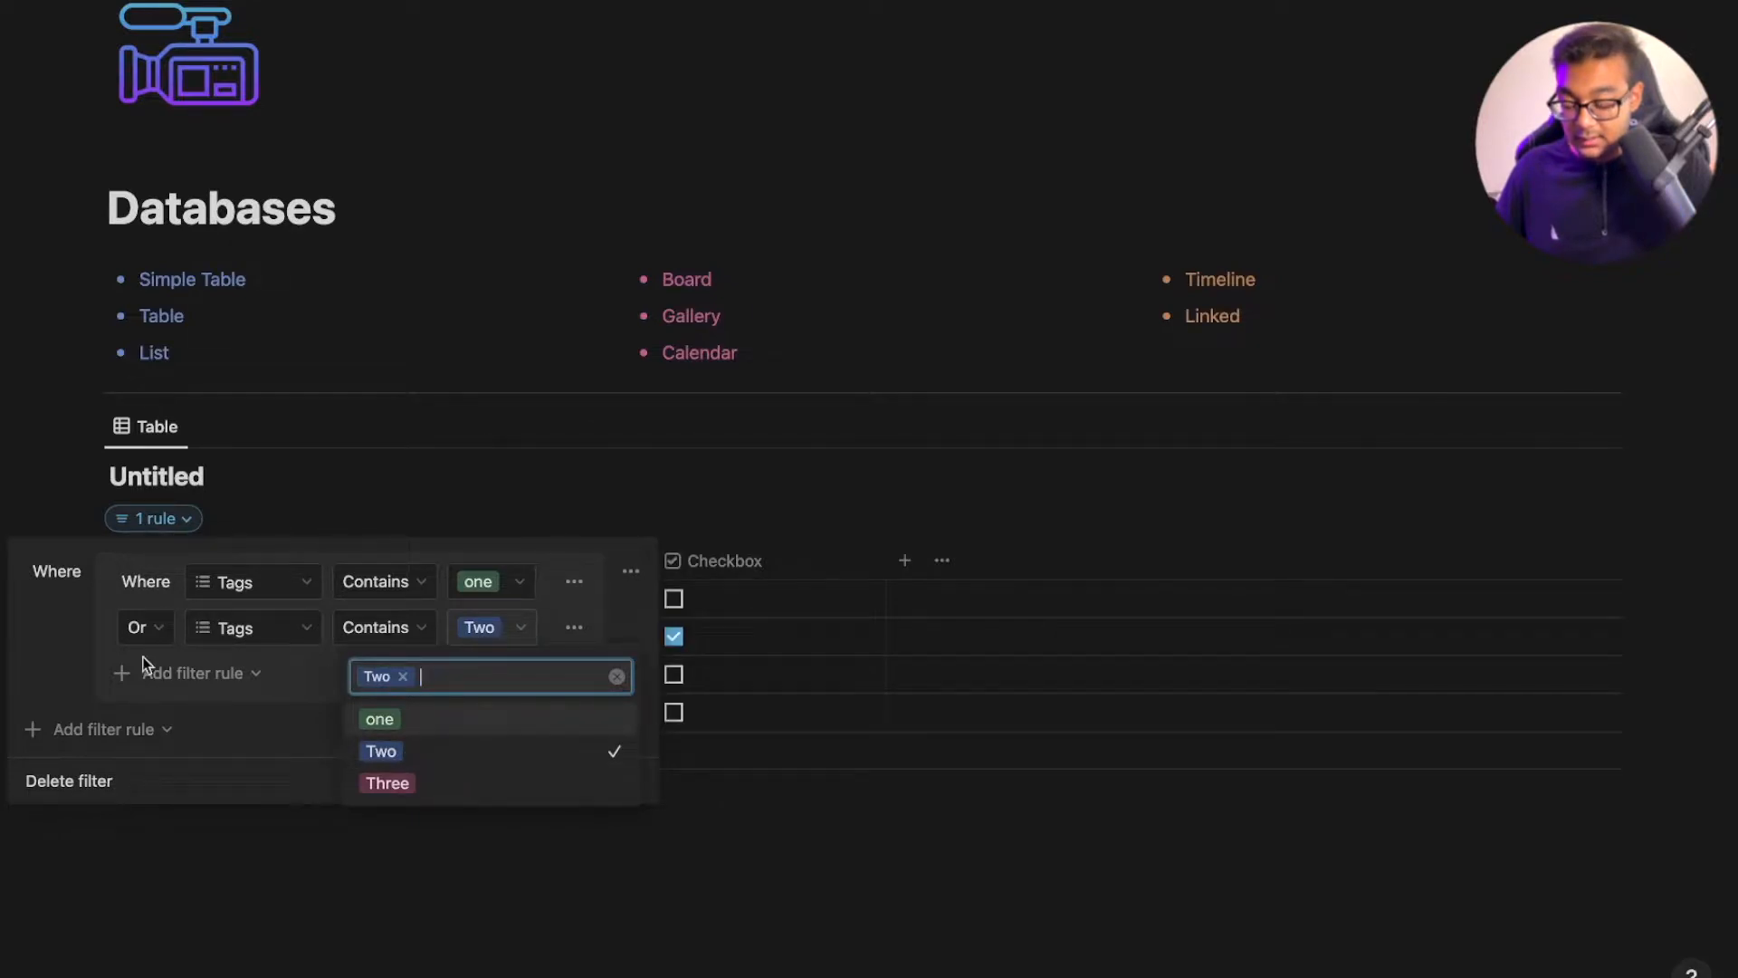
left_click(182, 671)
Add an And rule outside the filter group where Checkbox is Checked and close the filter settings
left_click(90, 729)
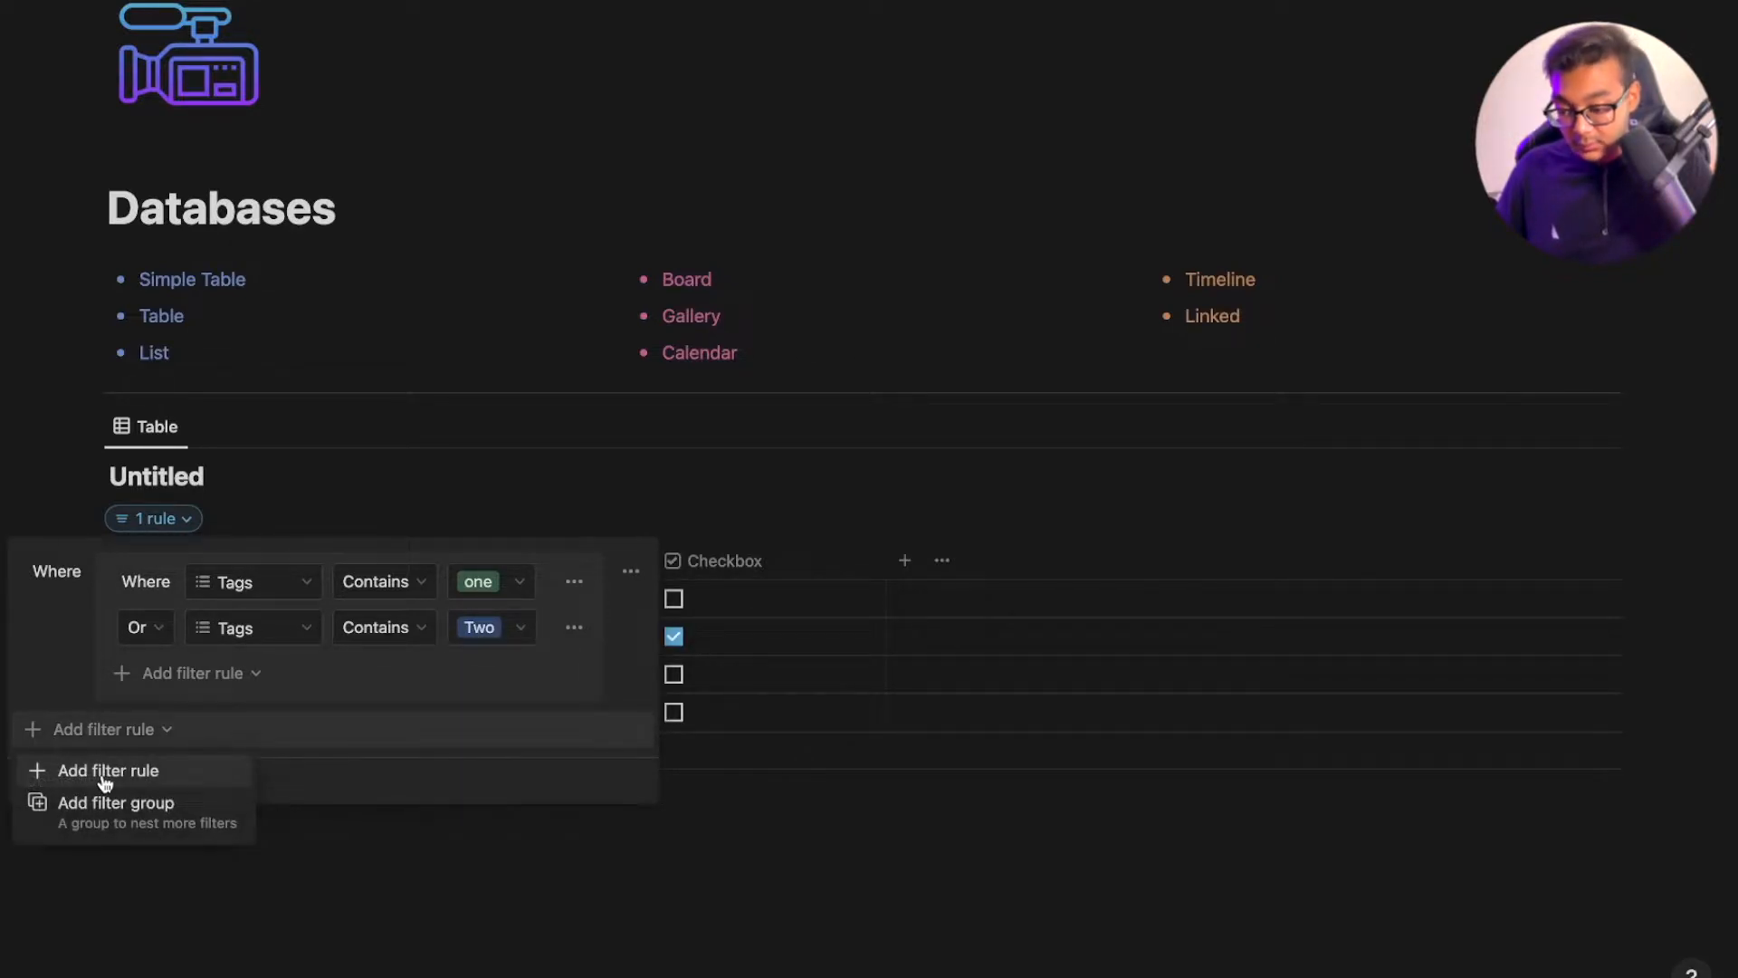
left_click(104, 777)
left_click(60, 735)
left_click(53, 729)
left_click(176, 730)
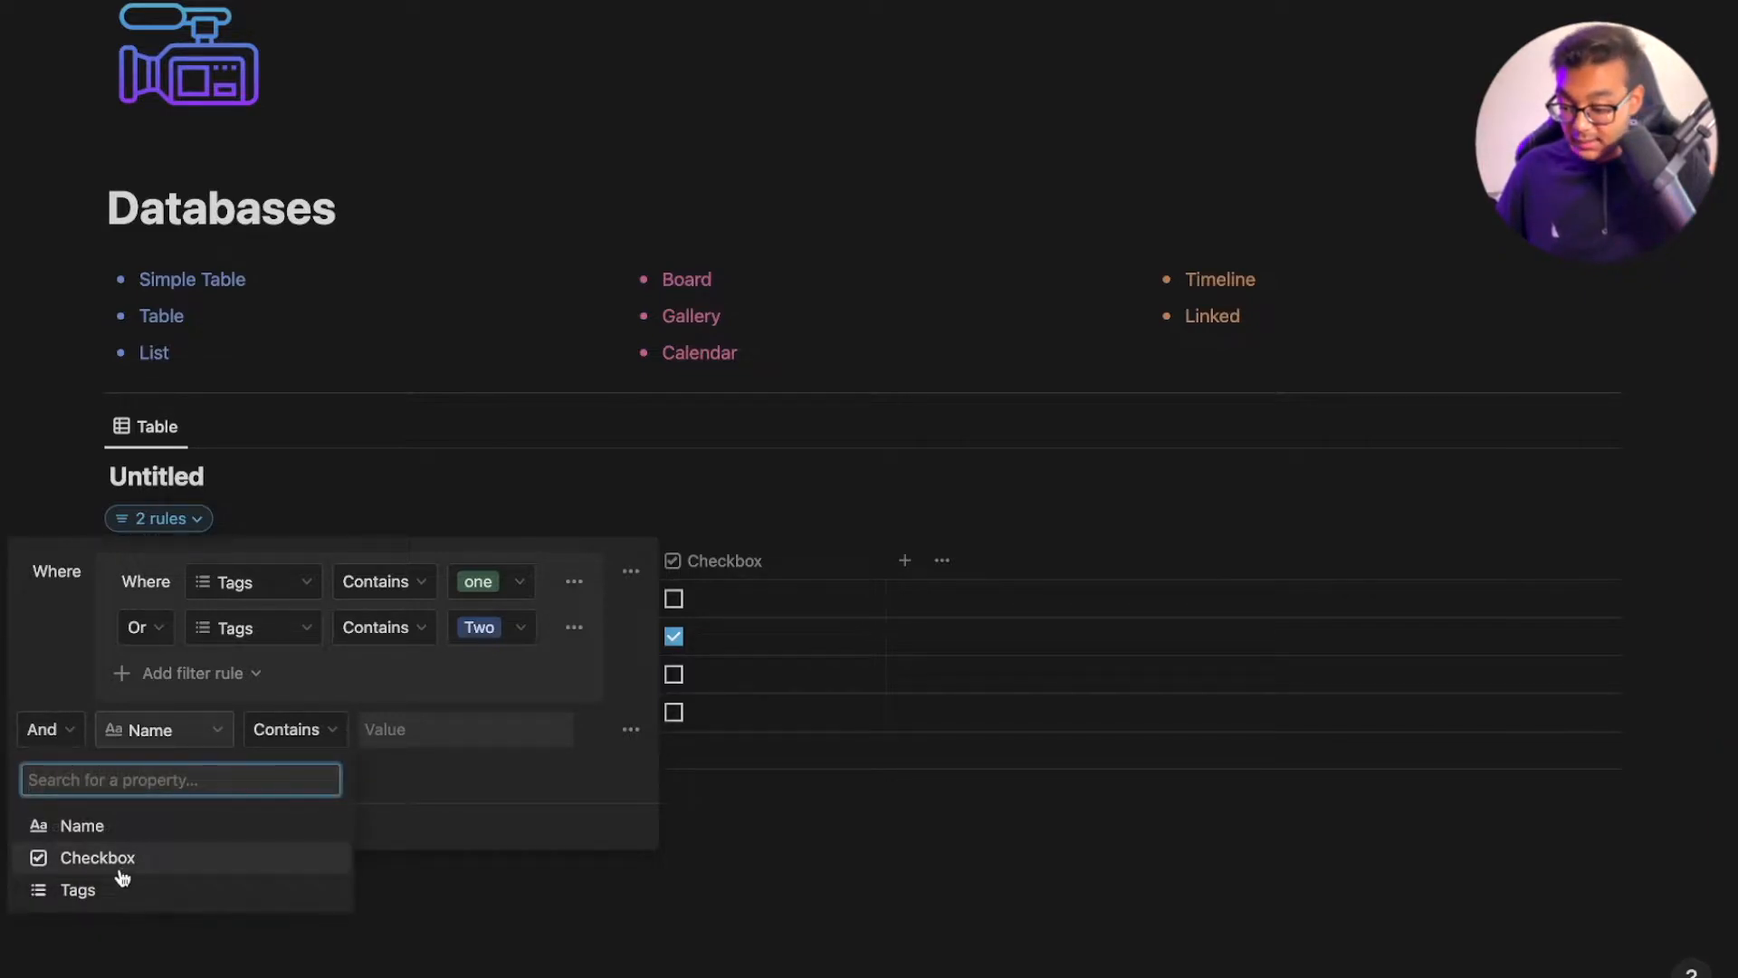
left_click(102, 860)
left_click(342, 733)
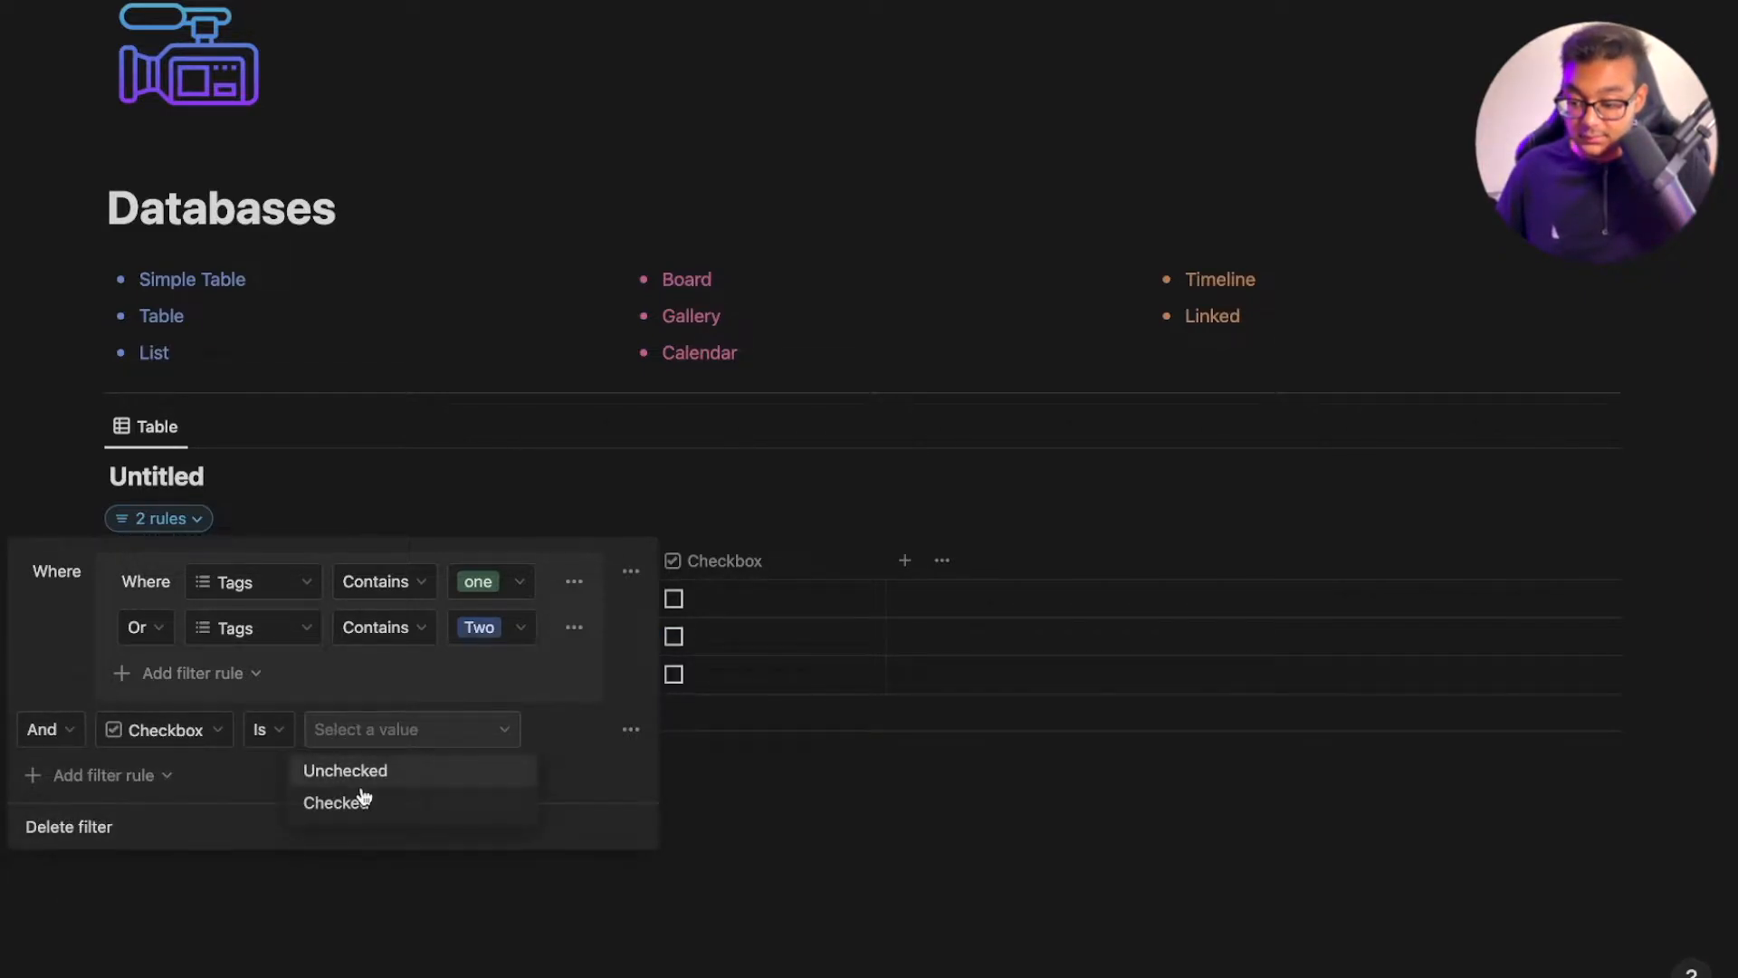
left_click(363, 799)
left_click(932, 838)
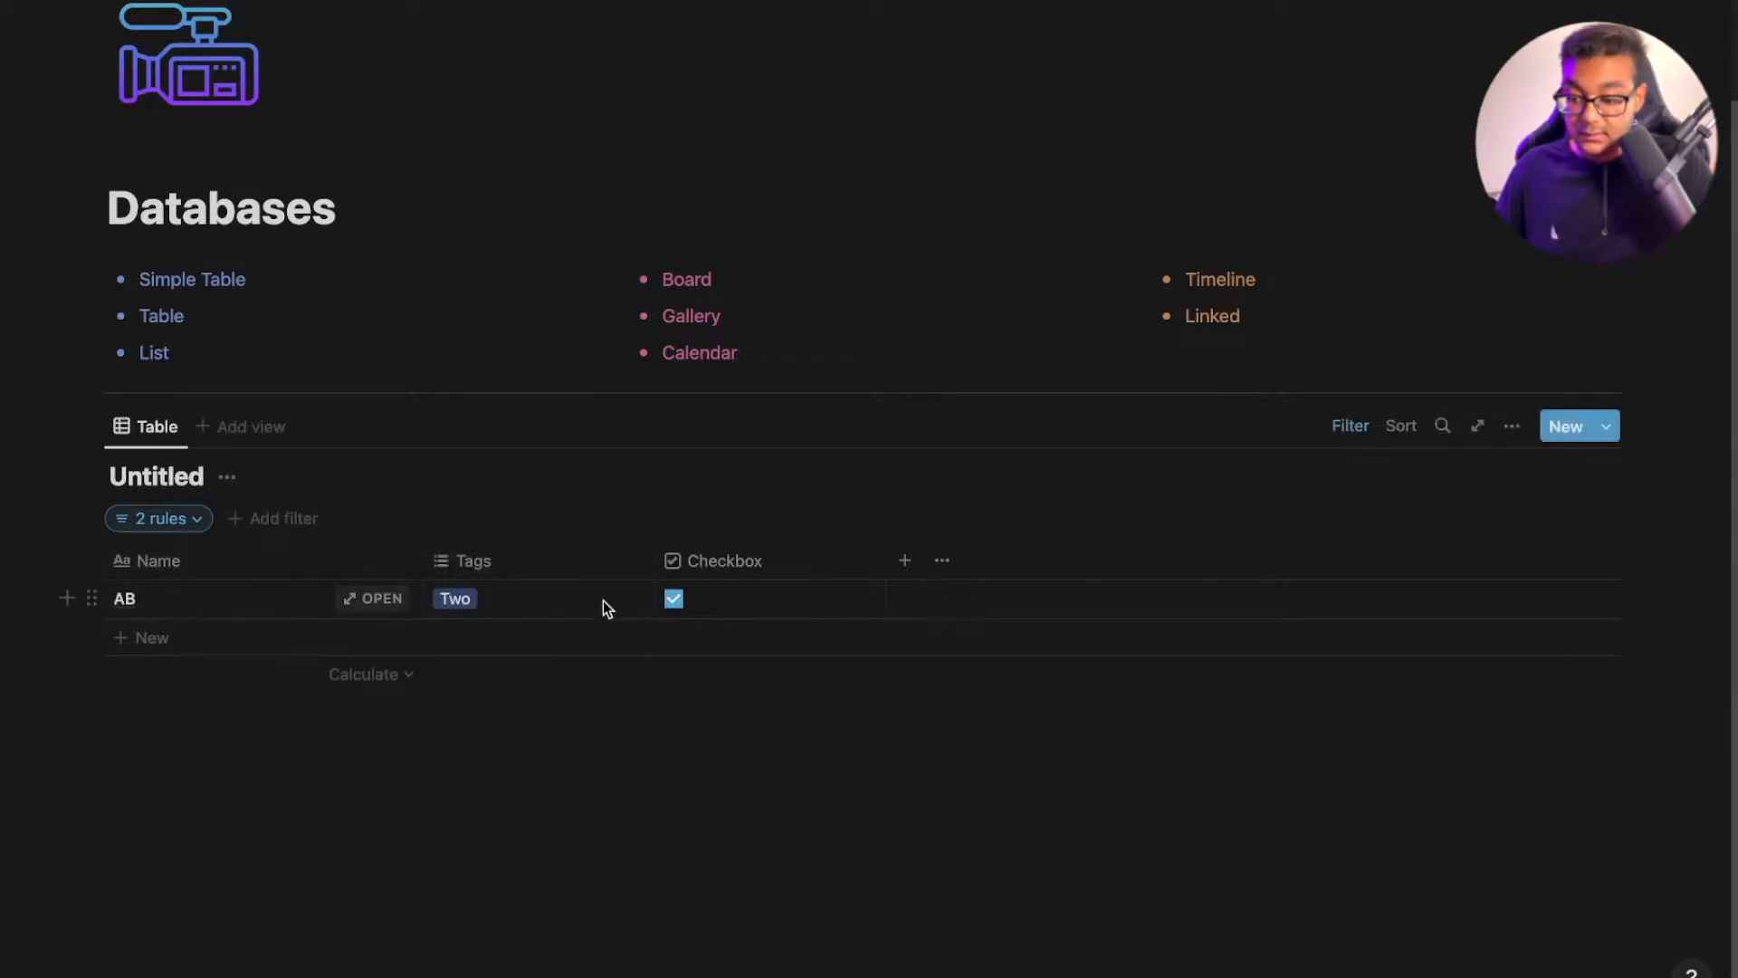
Add two new rows to the filtered table and inspect the Tags options of the first new row
left_click(241, 641)
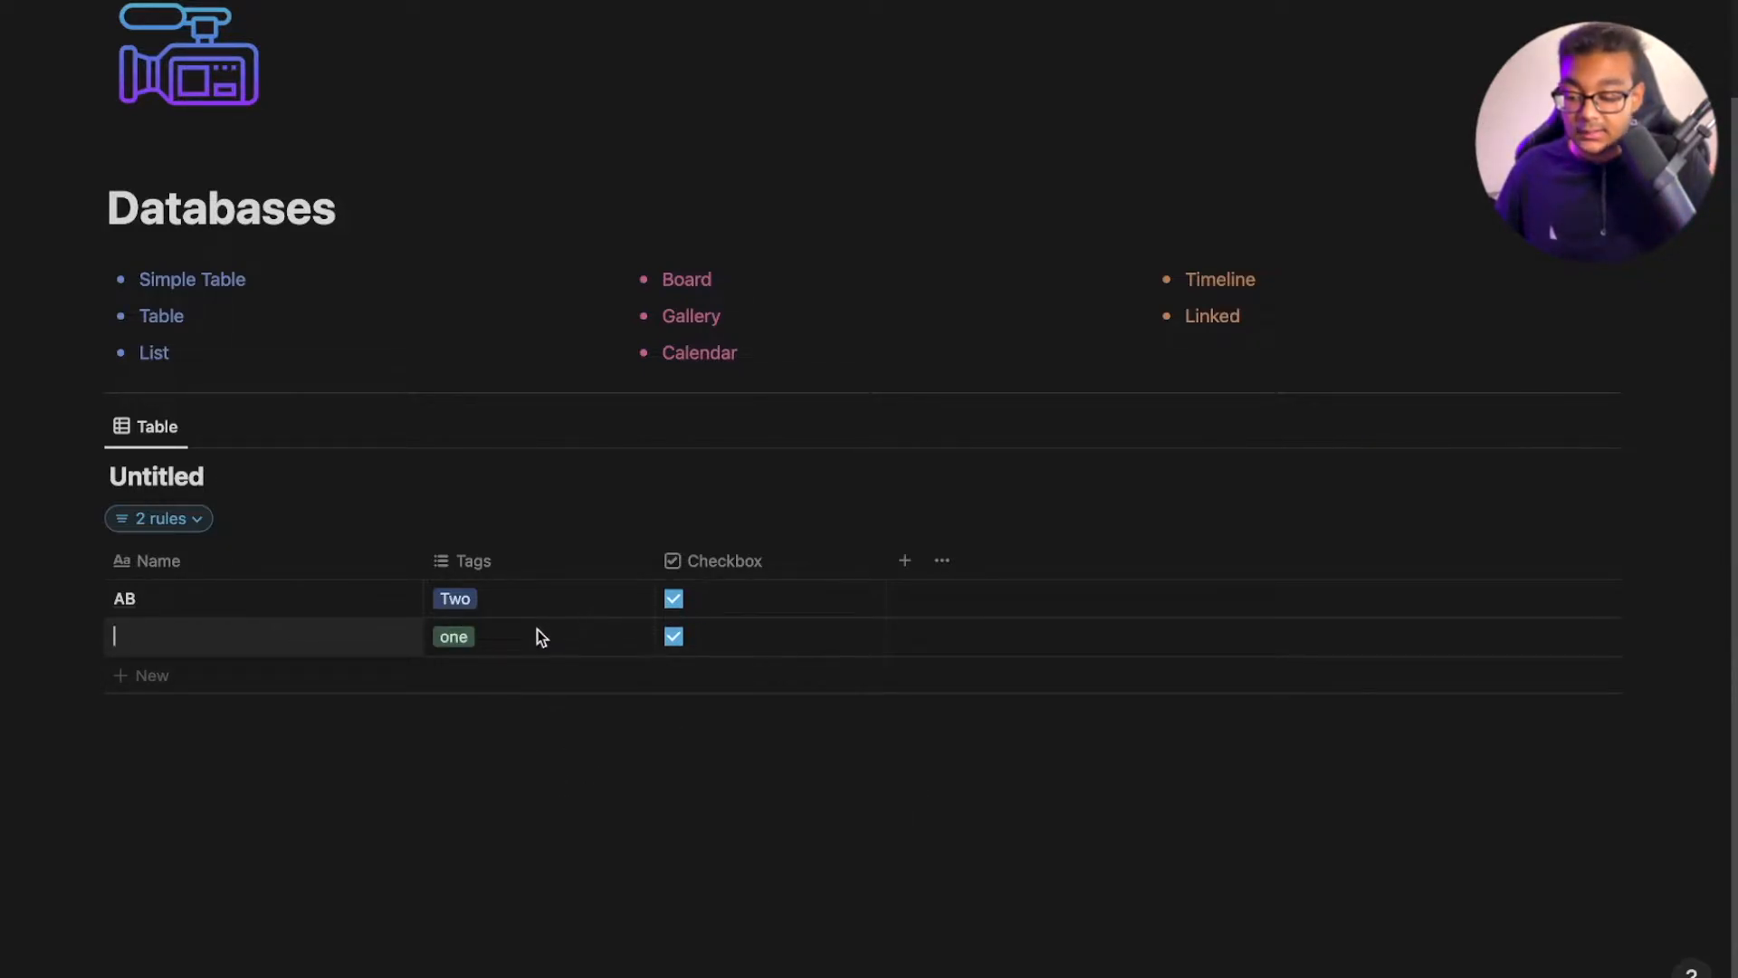
left_click(512, 639)
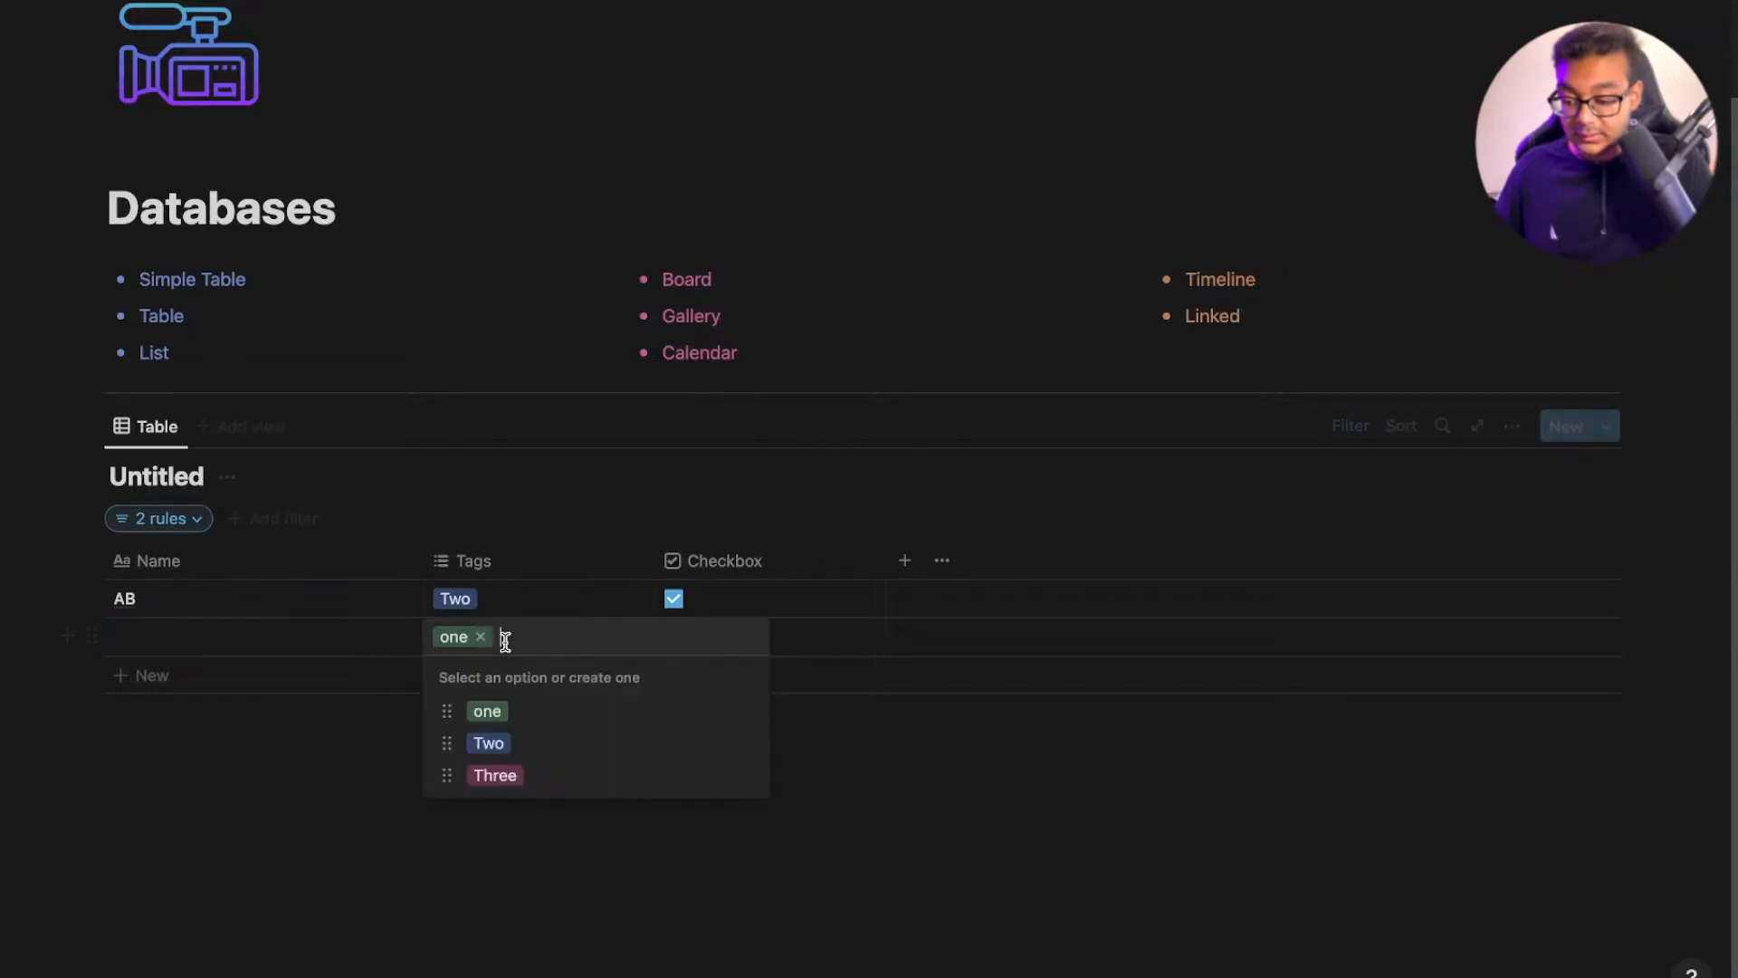
left_click(888, 770)
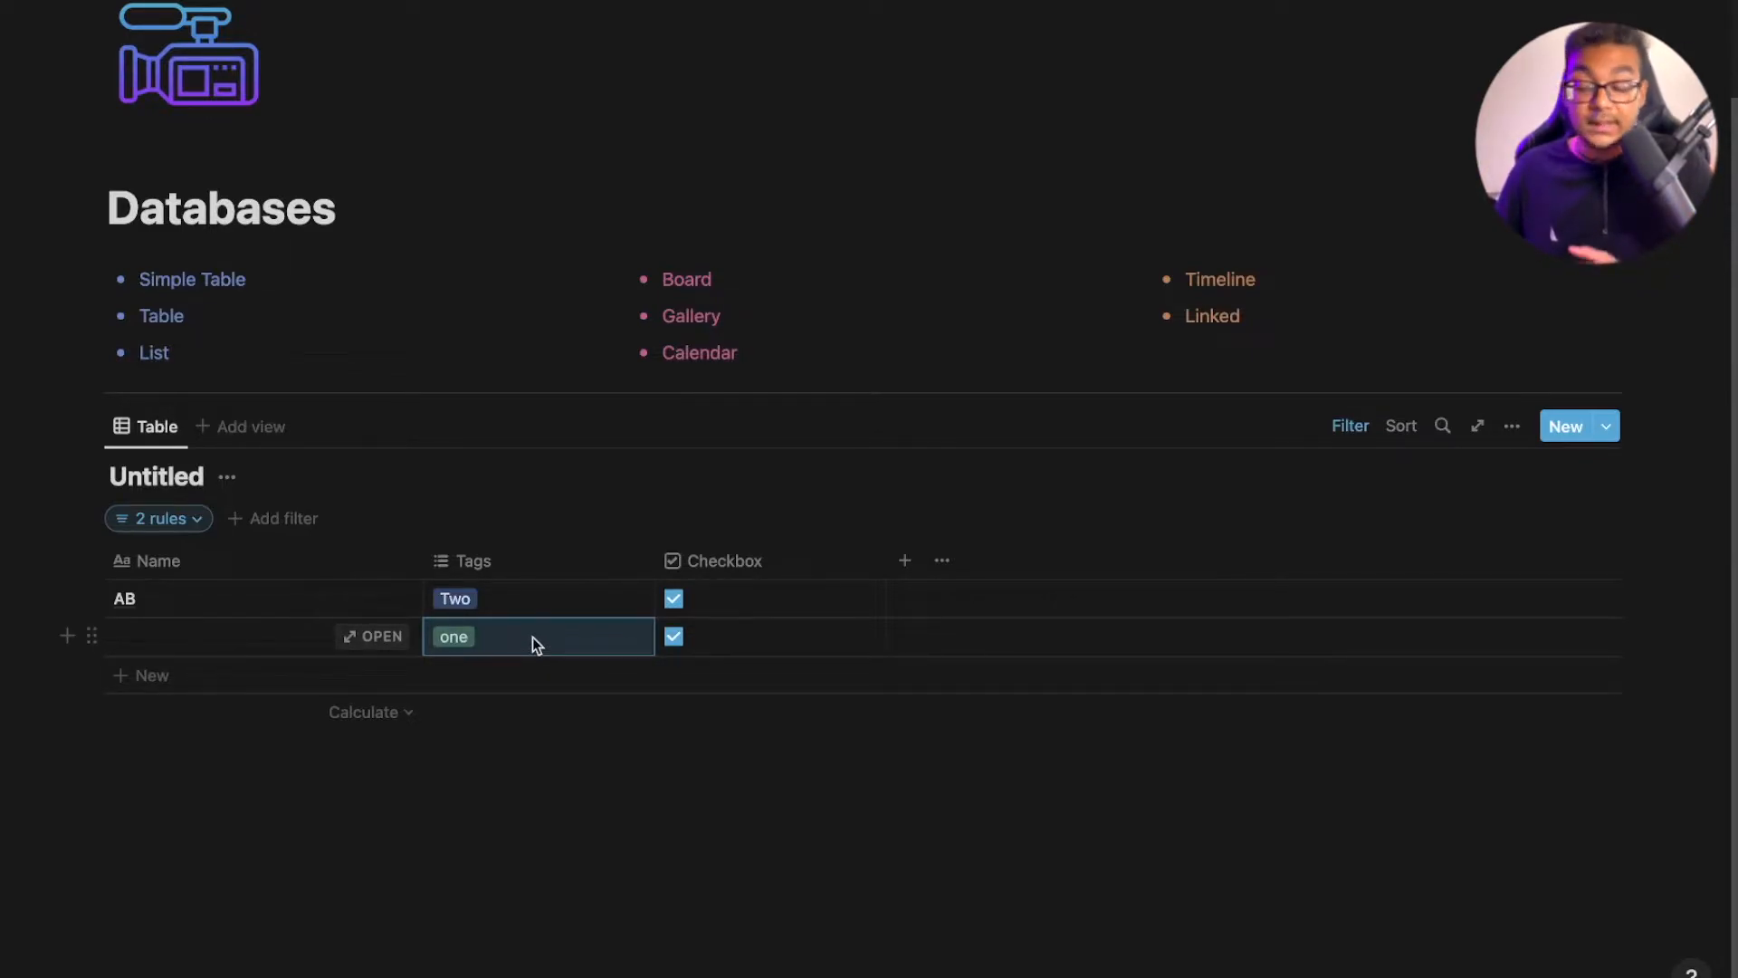
left_click(467, 688)
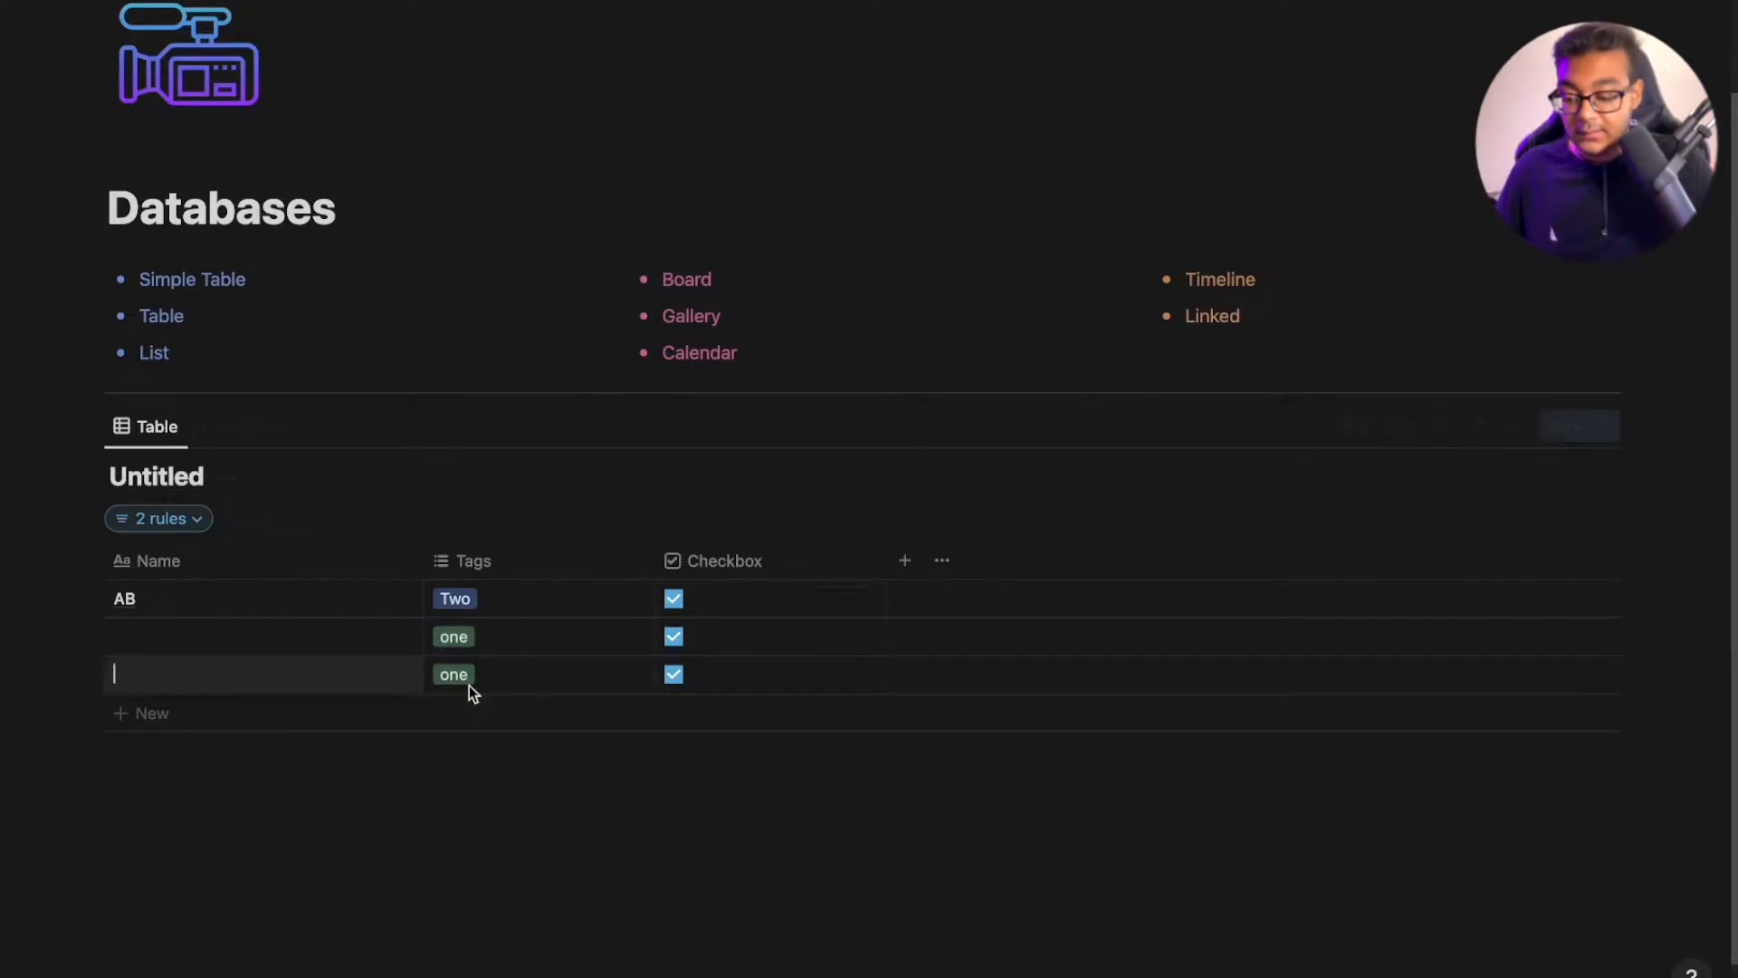
Add one more row to the filtered table, then delete the last two unnamed rows
left_click(458, 715)
key("Escape")
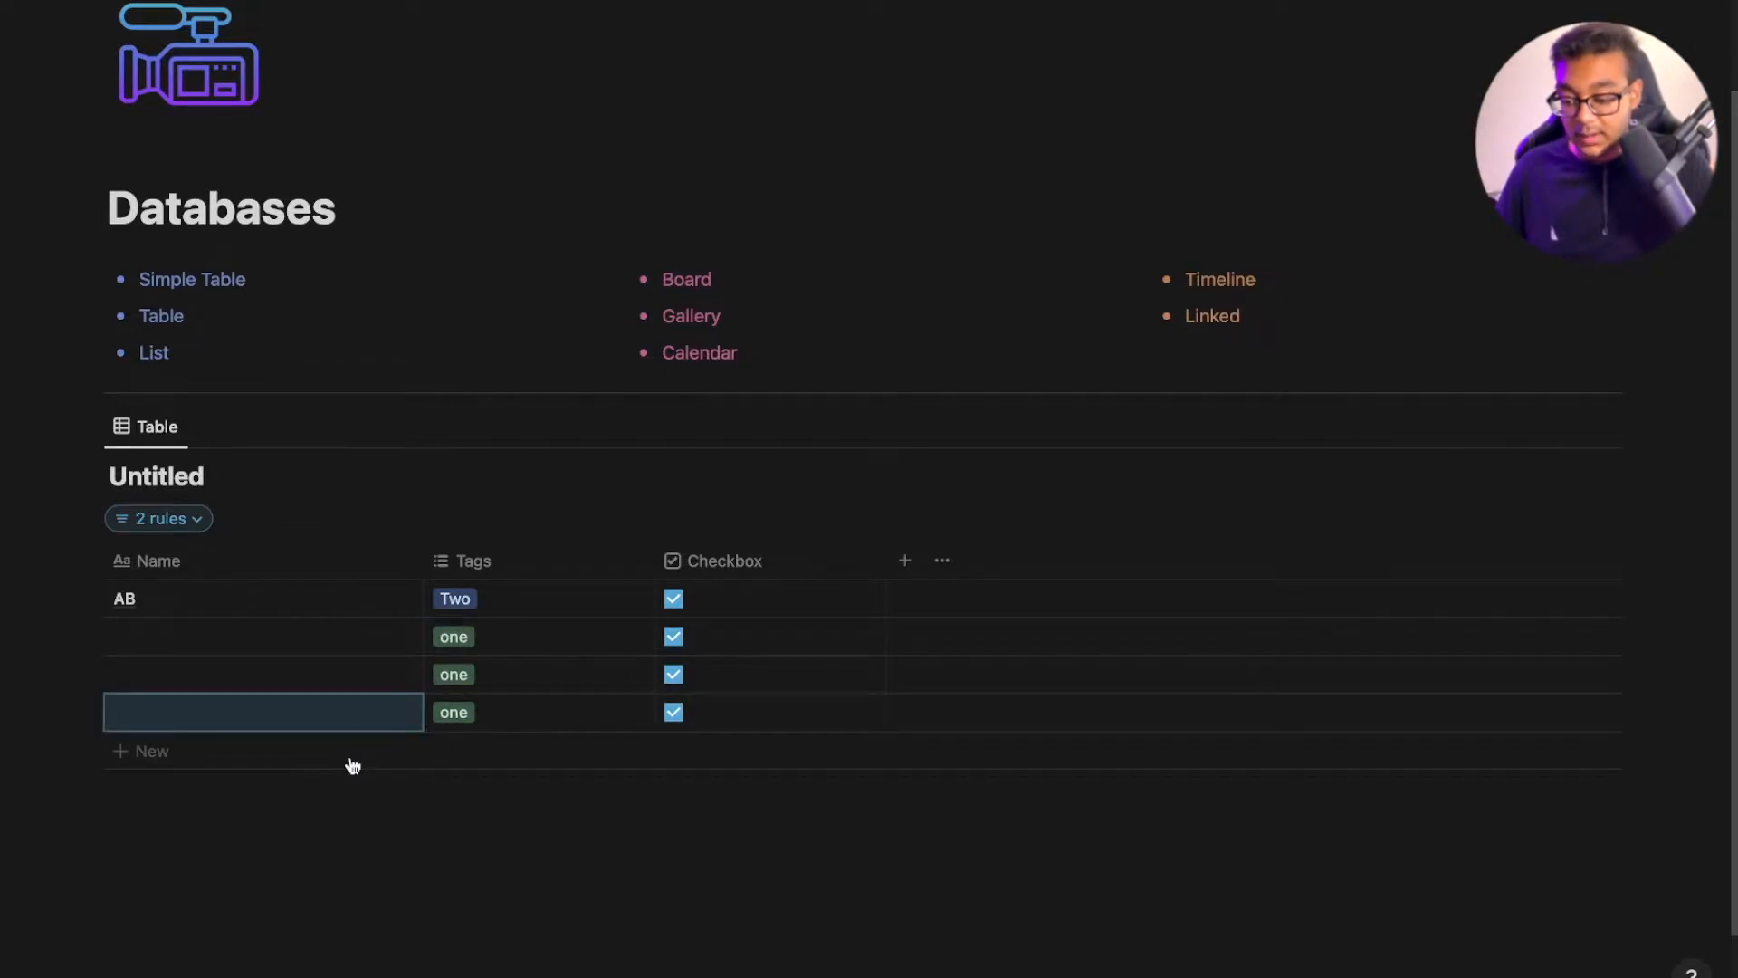
left_click(199, 632)
key("Escape")
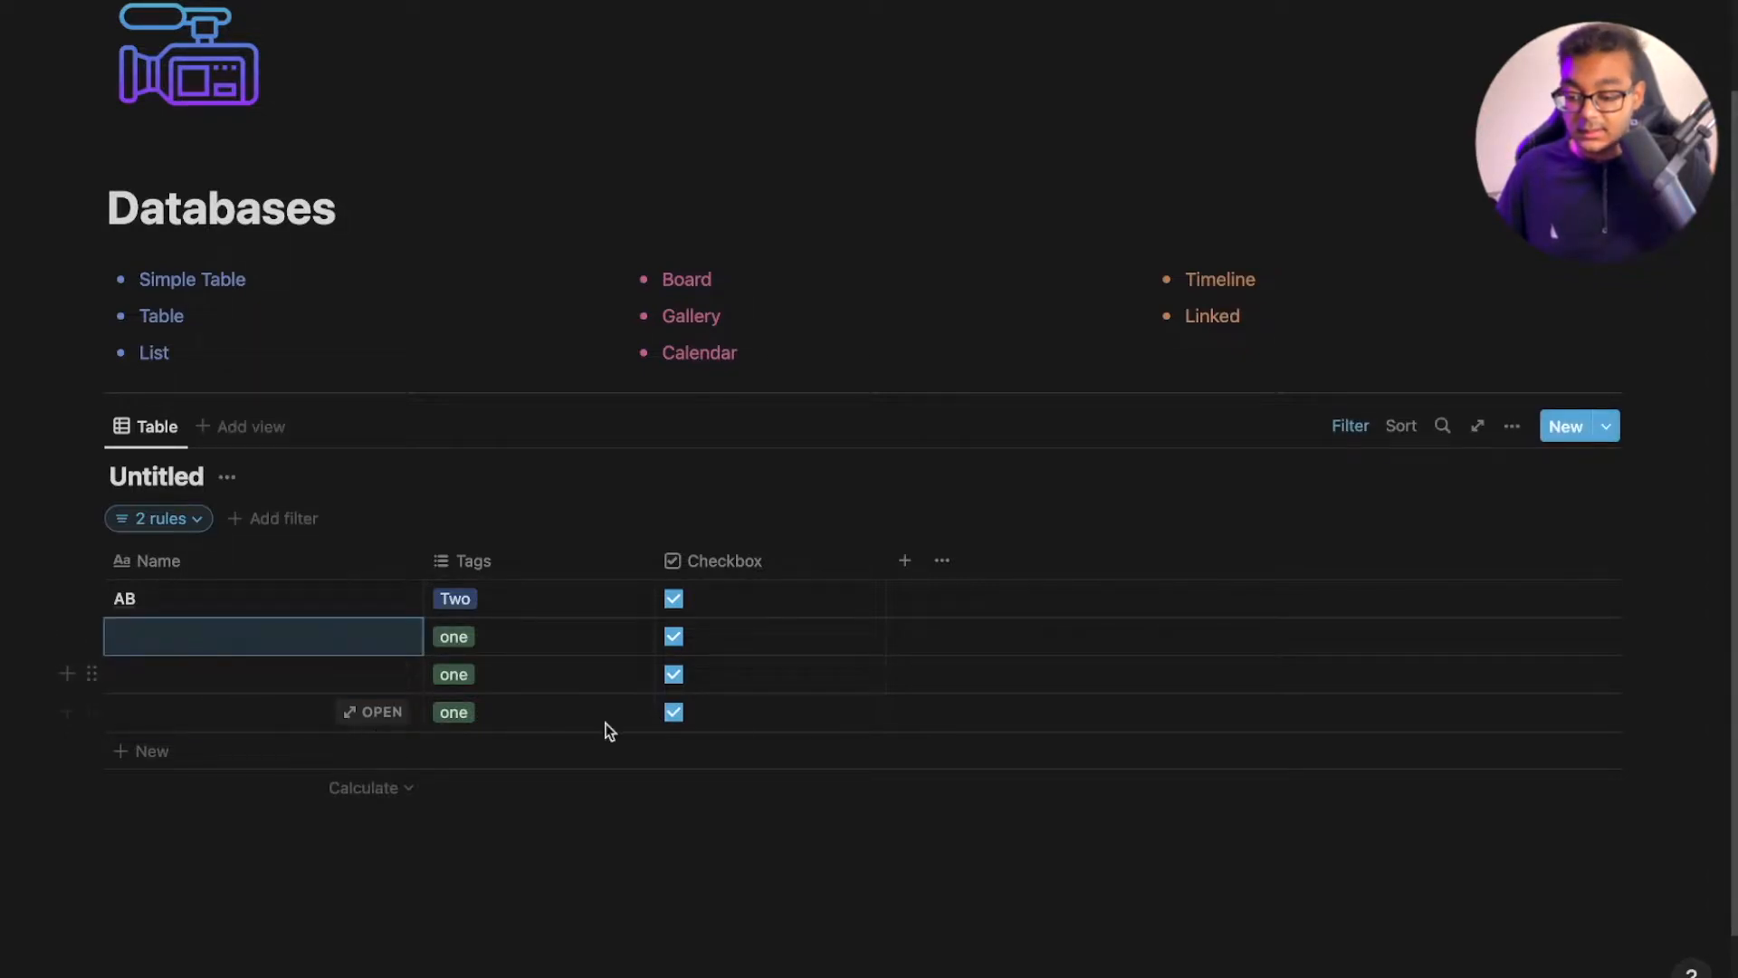
left_click_drag(1649, 704, 574, 677)
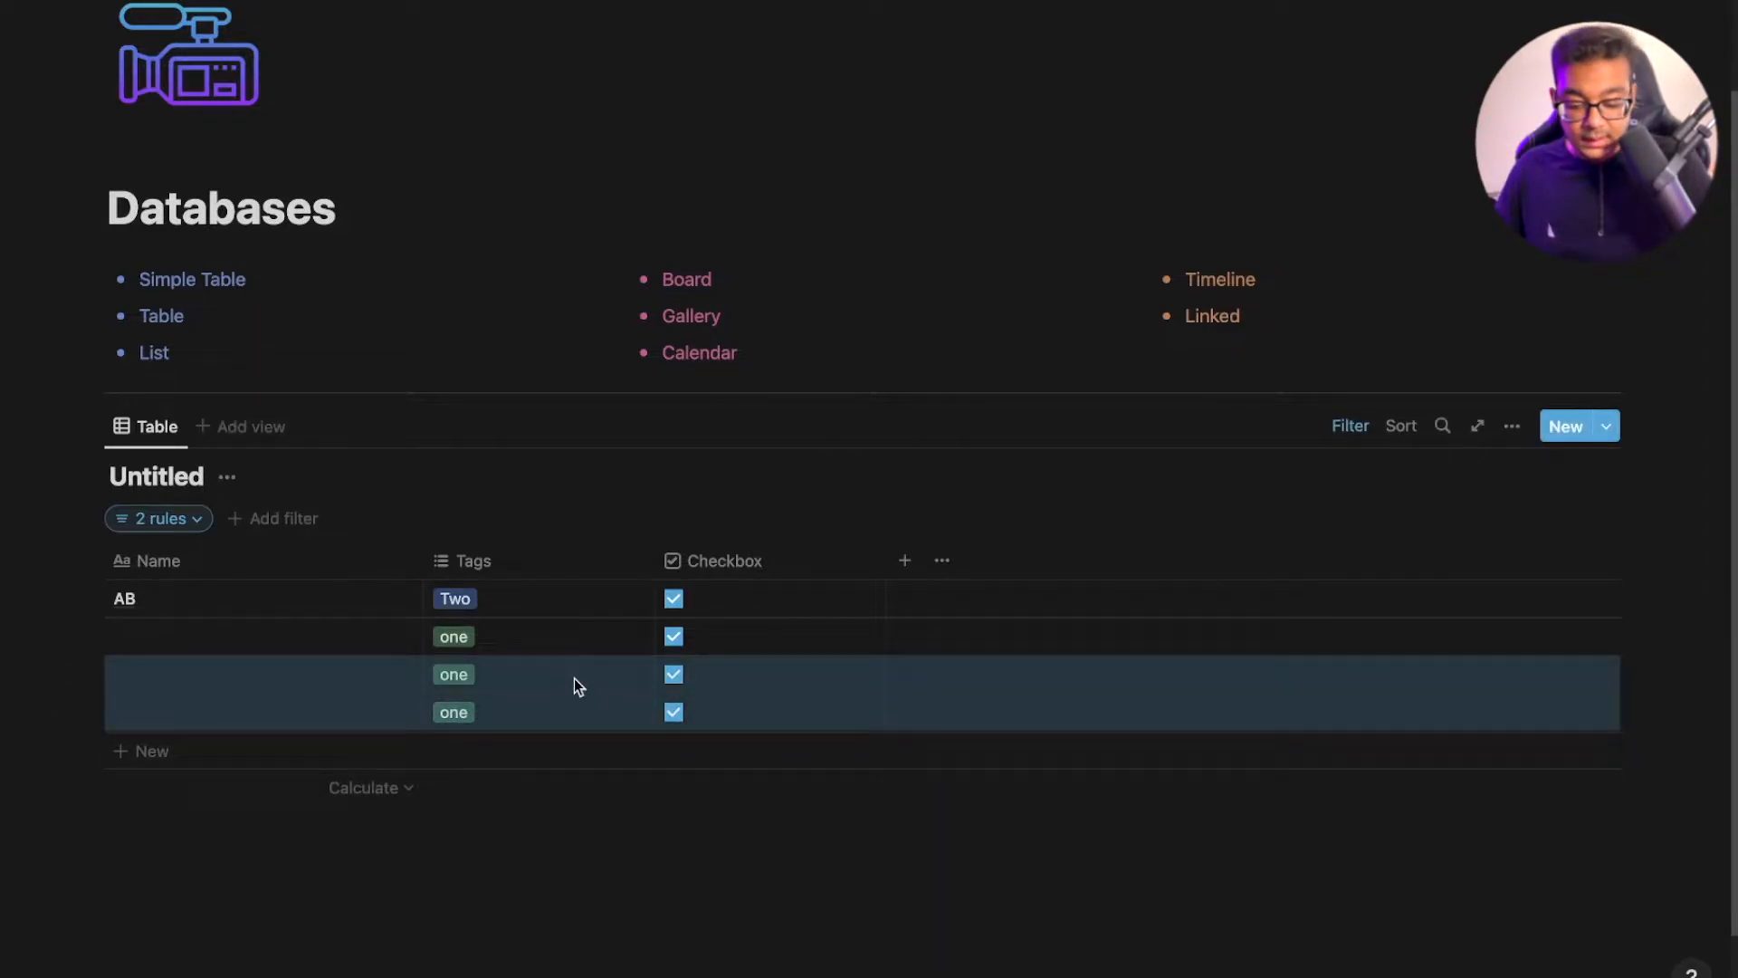
key("Delete")
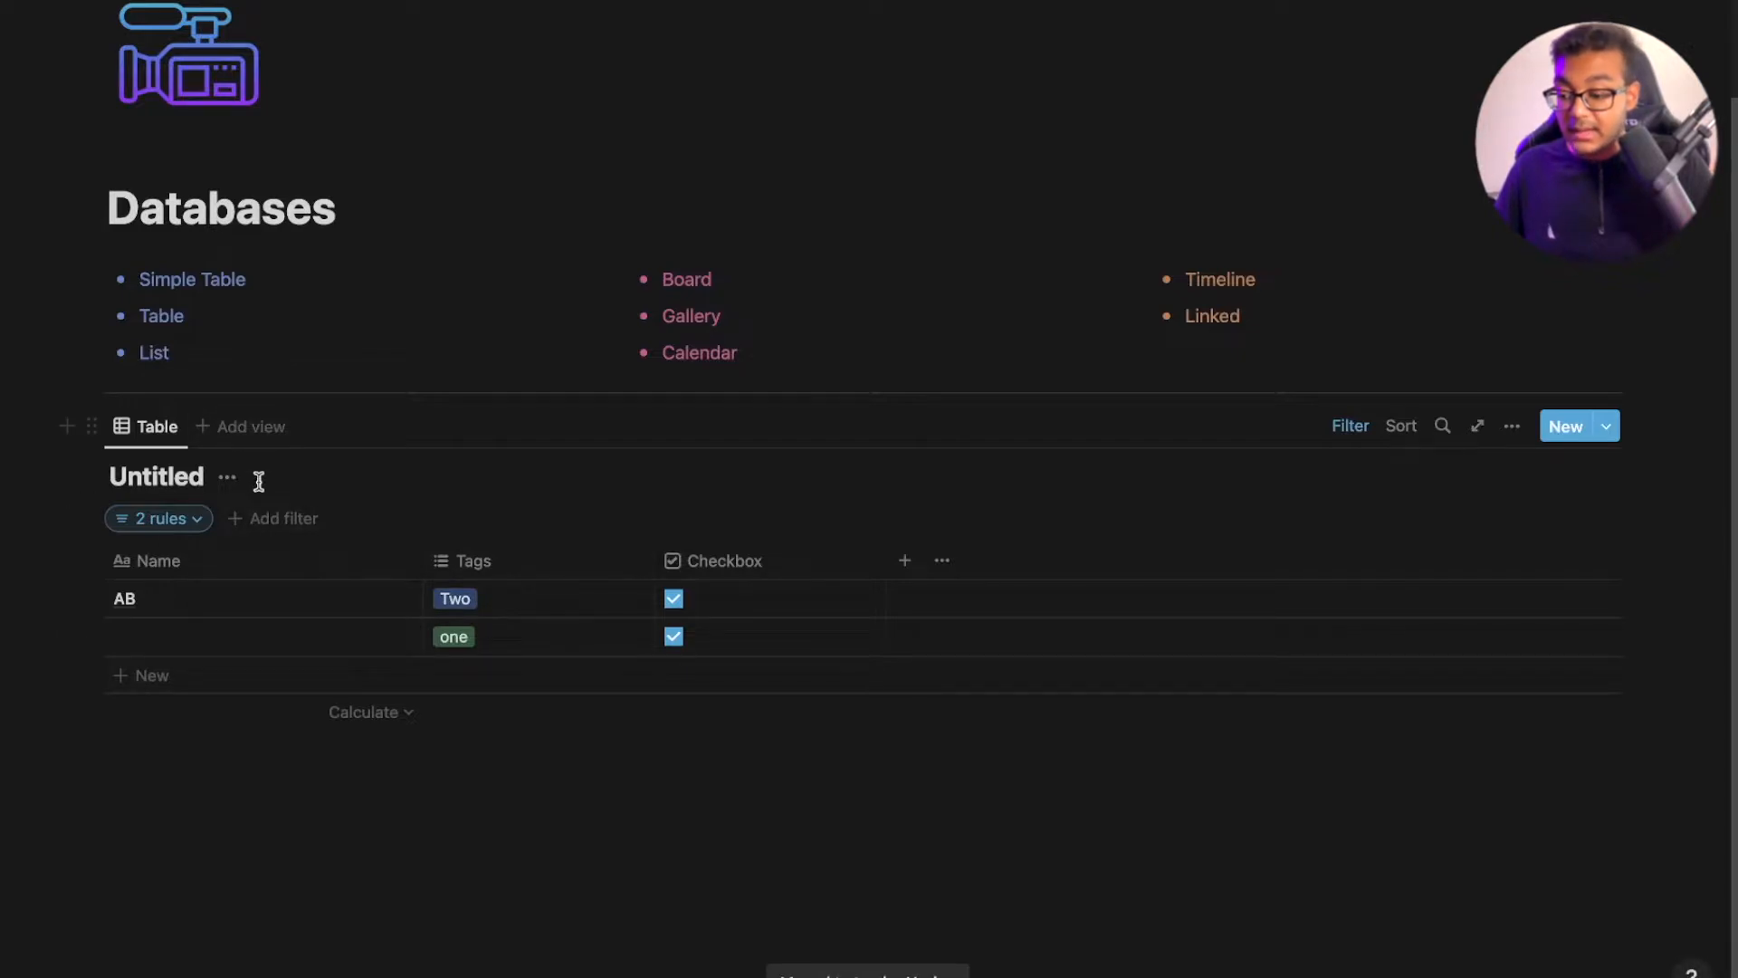
Name the database "Database" and add a new table view called Done
left_click(265, 525)
left_click(250, 427)
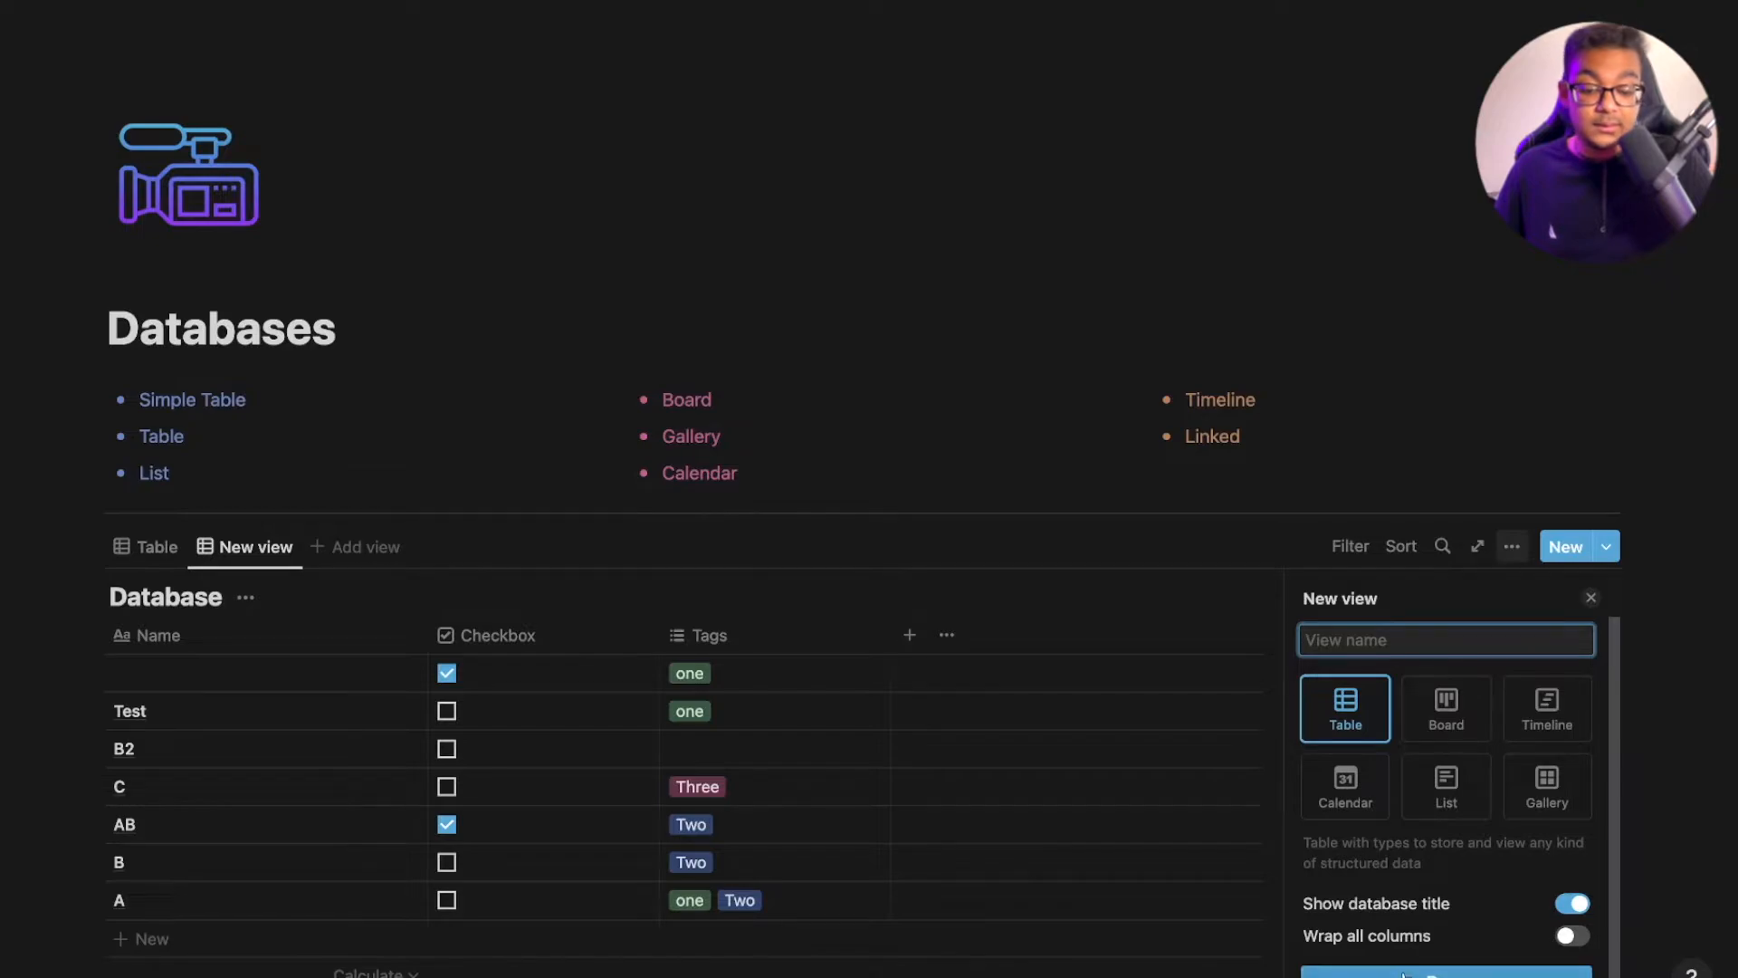
left_click(1446, 971)
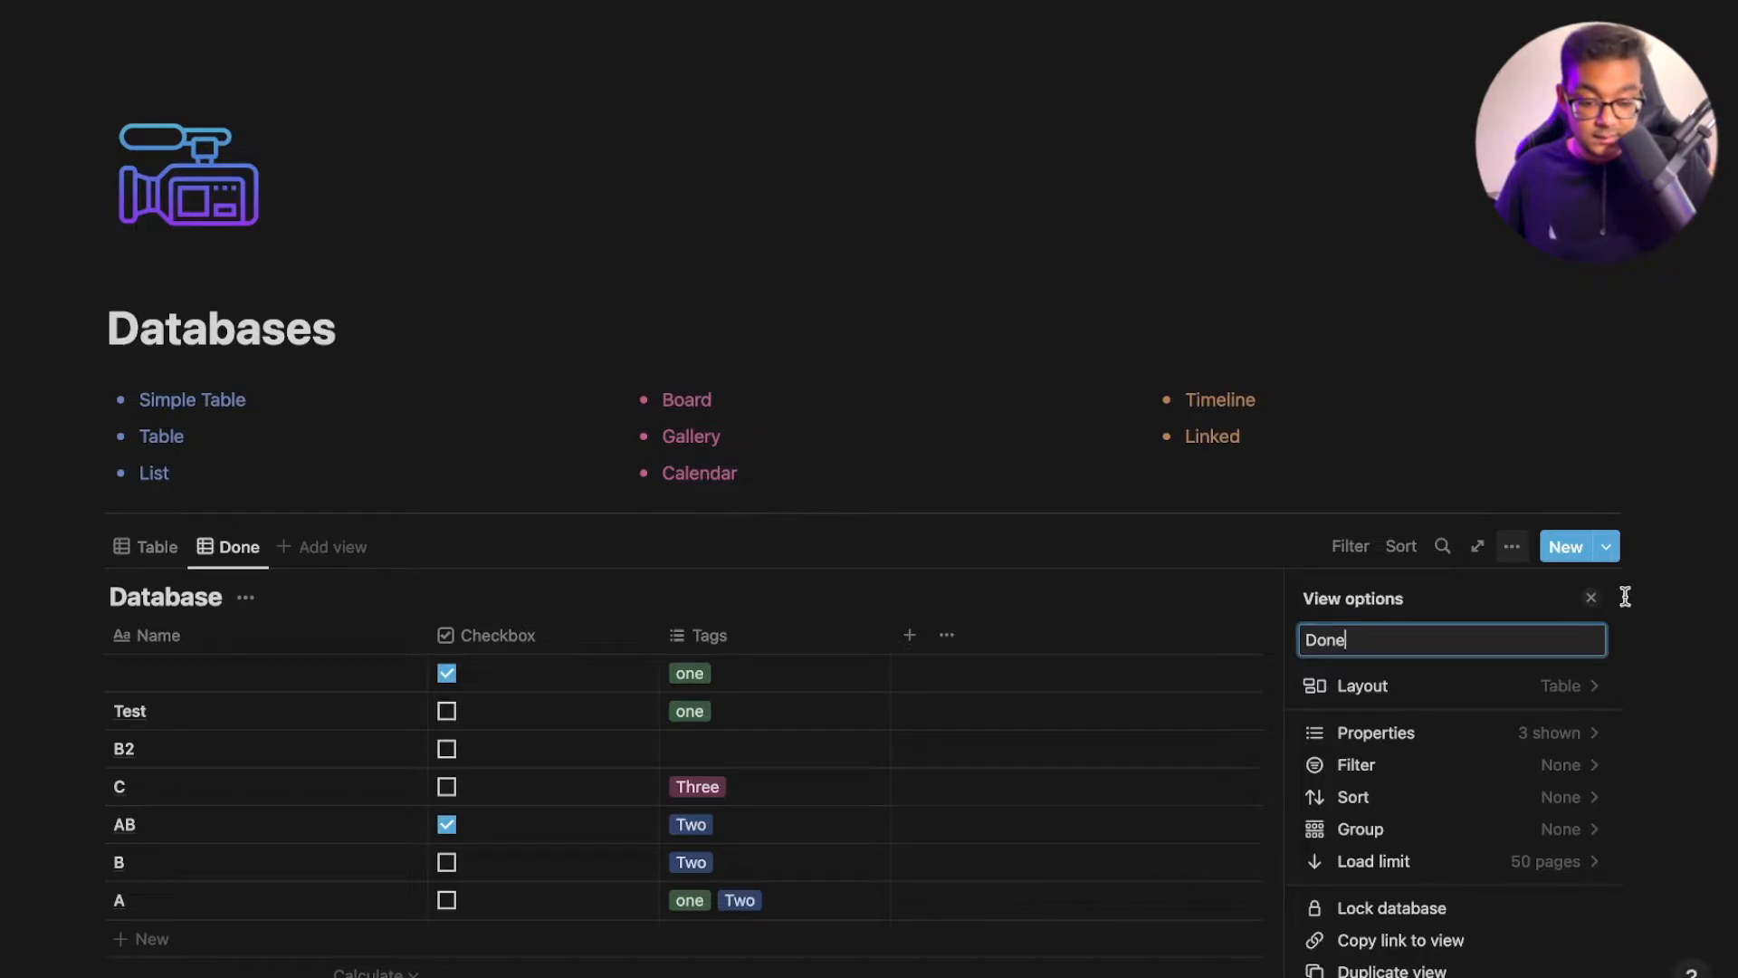
Filter the Done view to rows where Checkbox is Checked and close the view options
left_click(1404, 764)
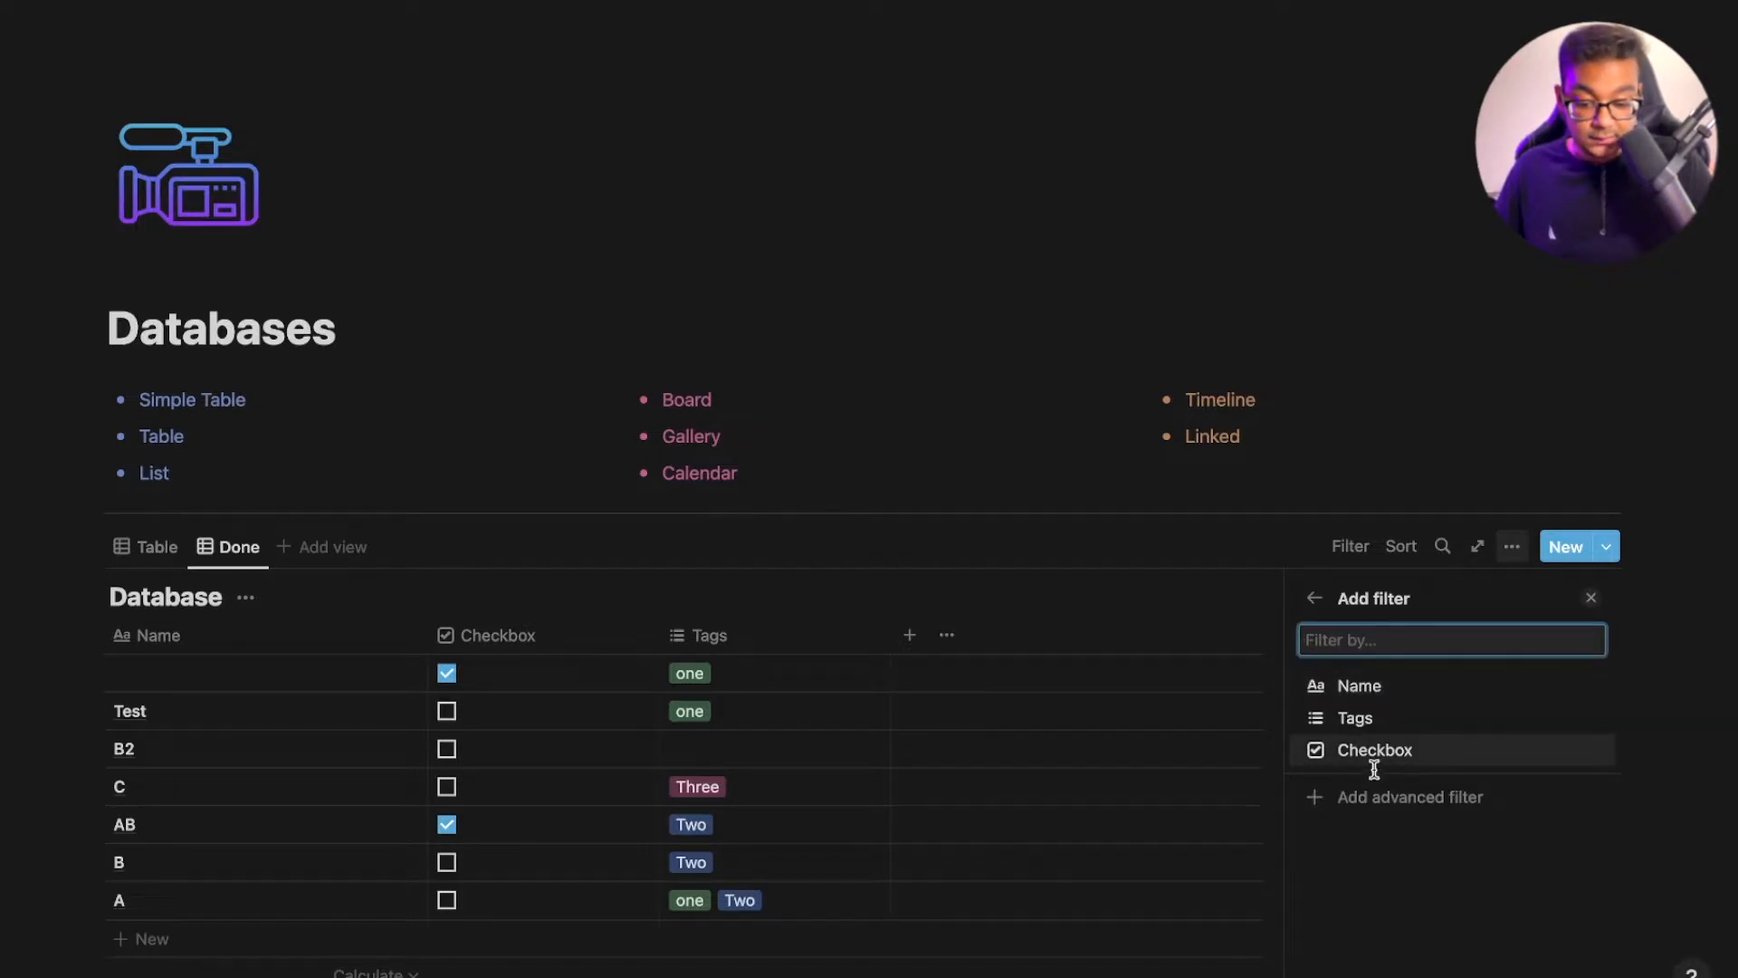
left_click(1377, 760)
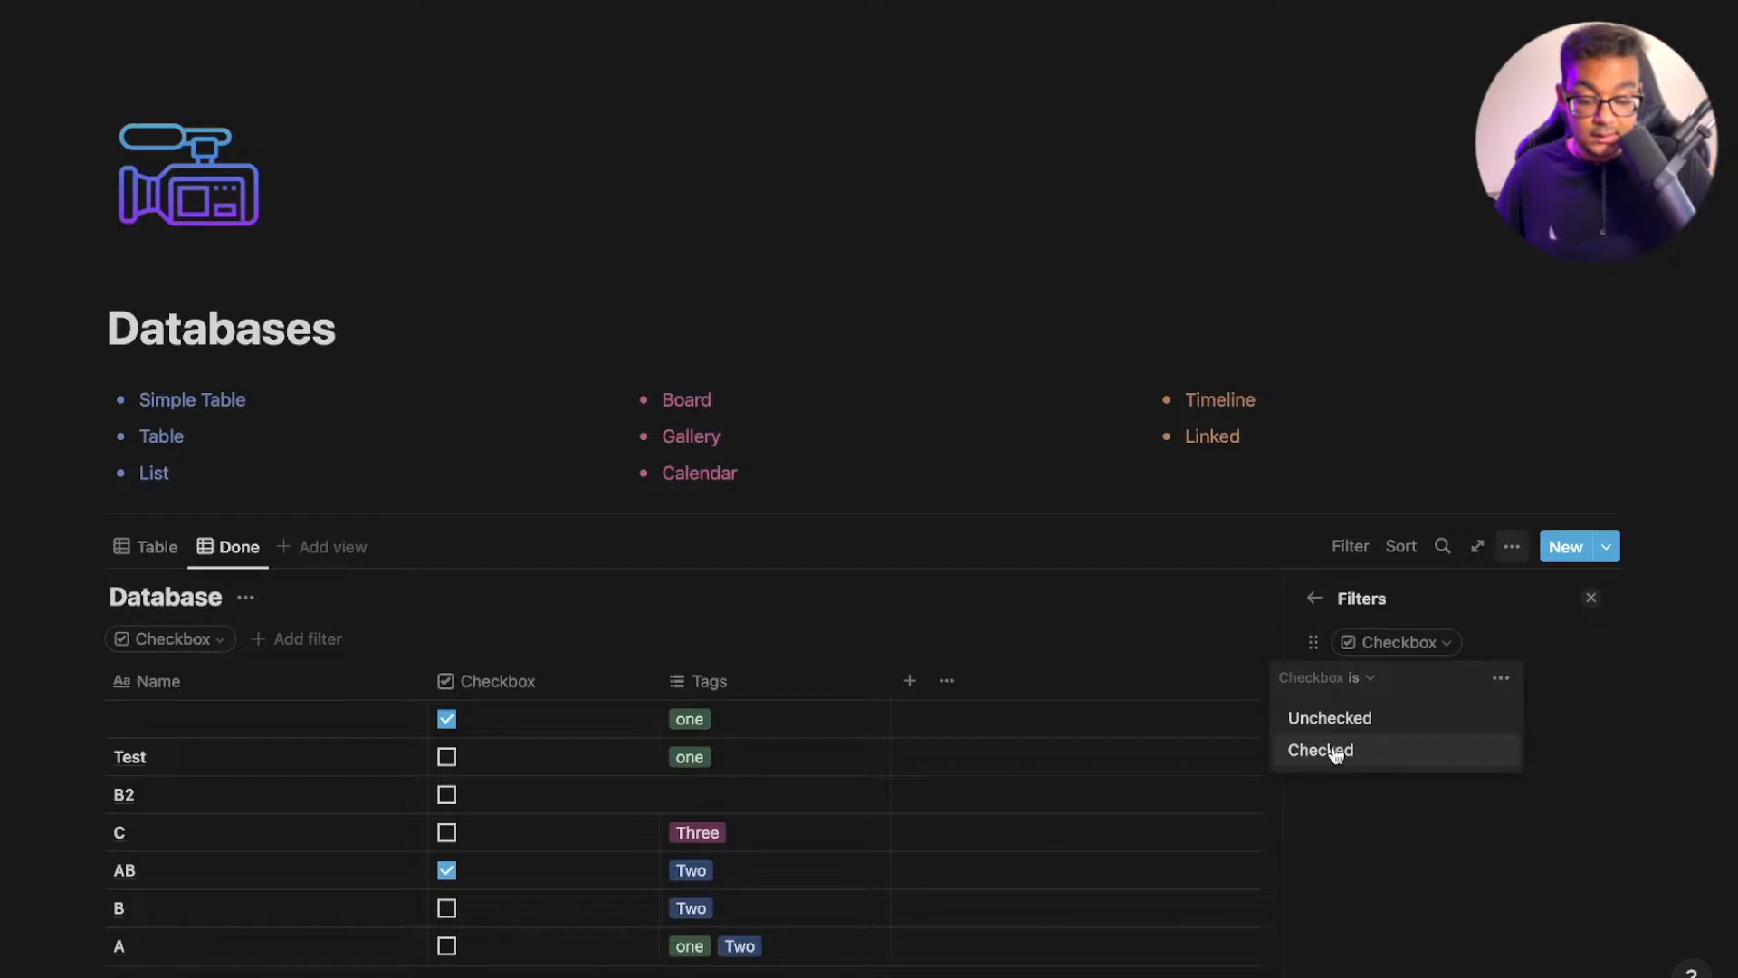
left_click(1334, 750)
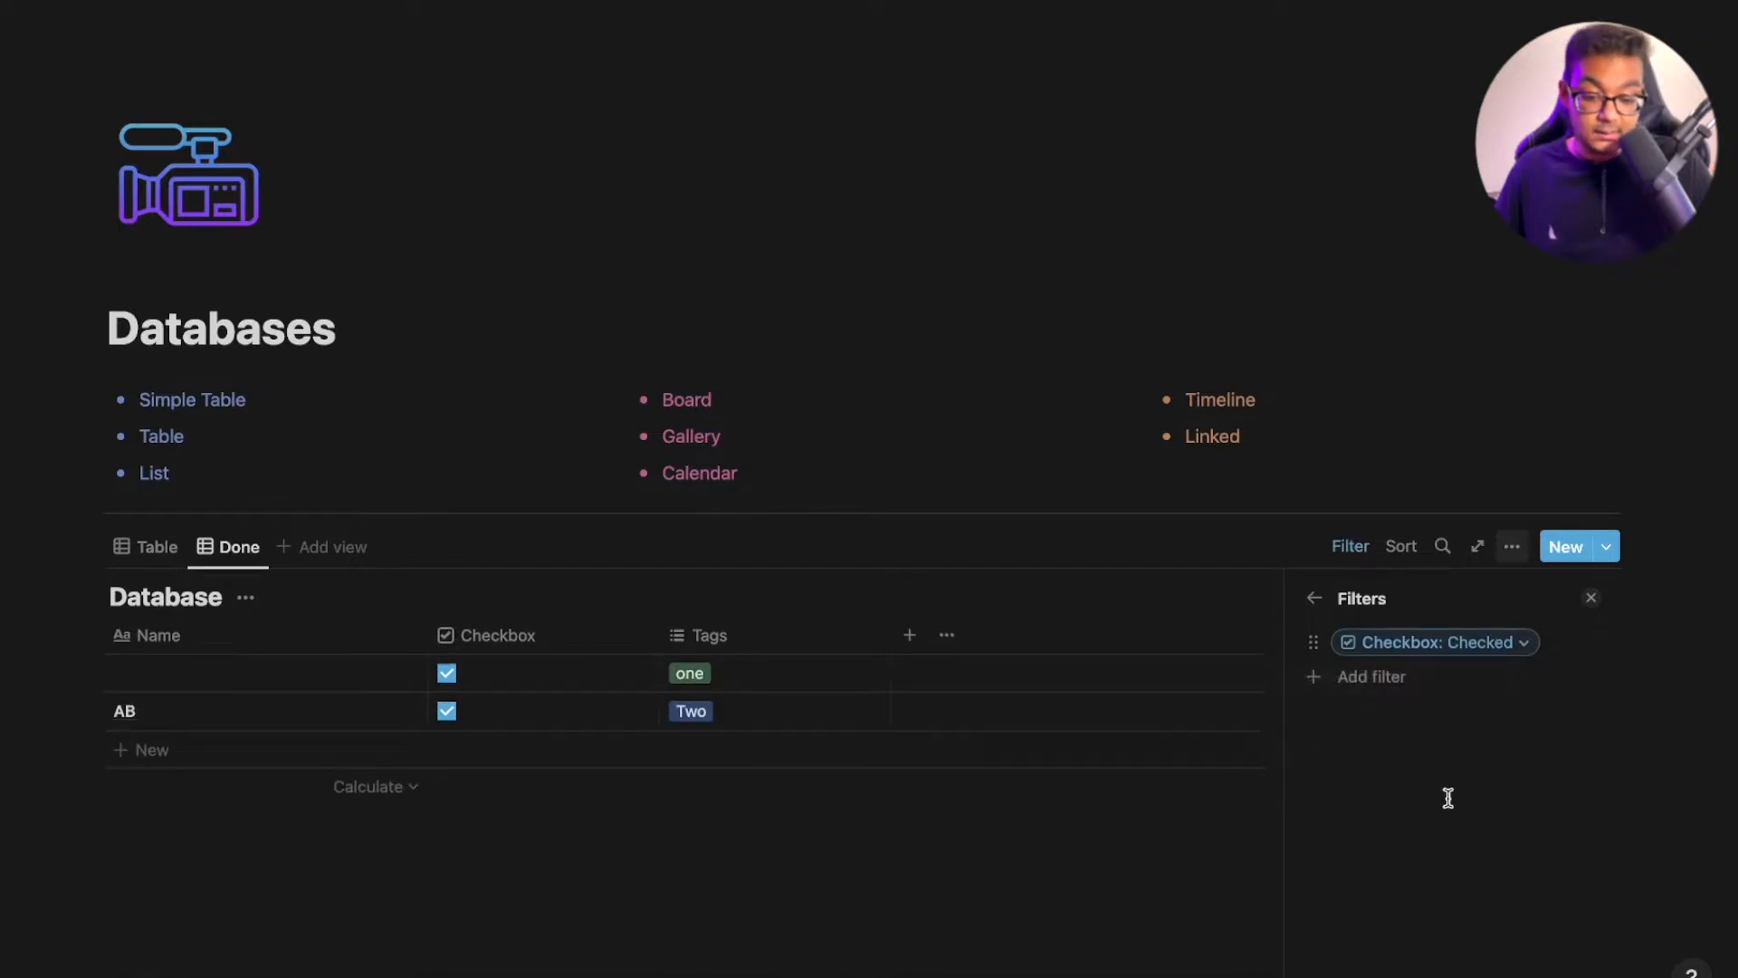
left_click(874, 844)
Delete the advanced filter from the Table view and check the checkboxes of rows B and Test
left_click(149, 548)
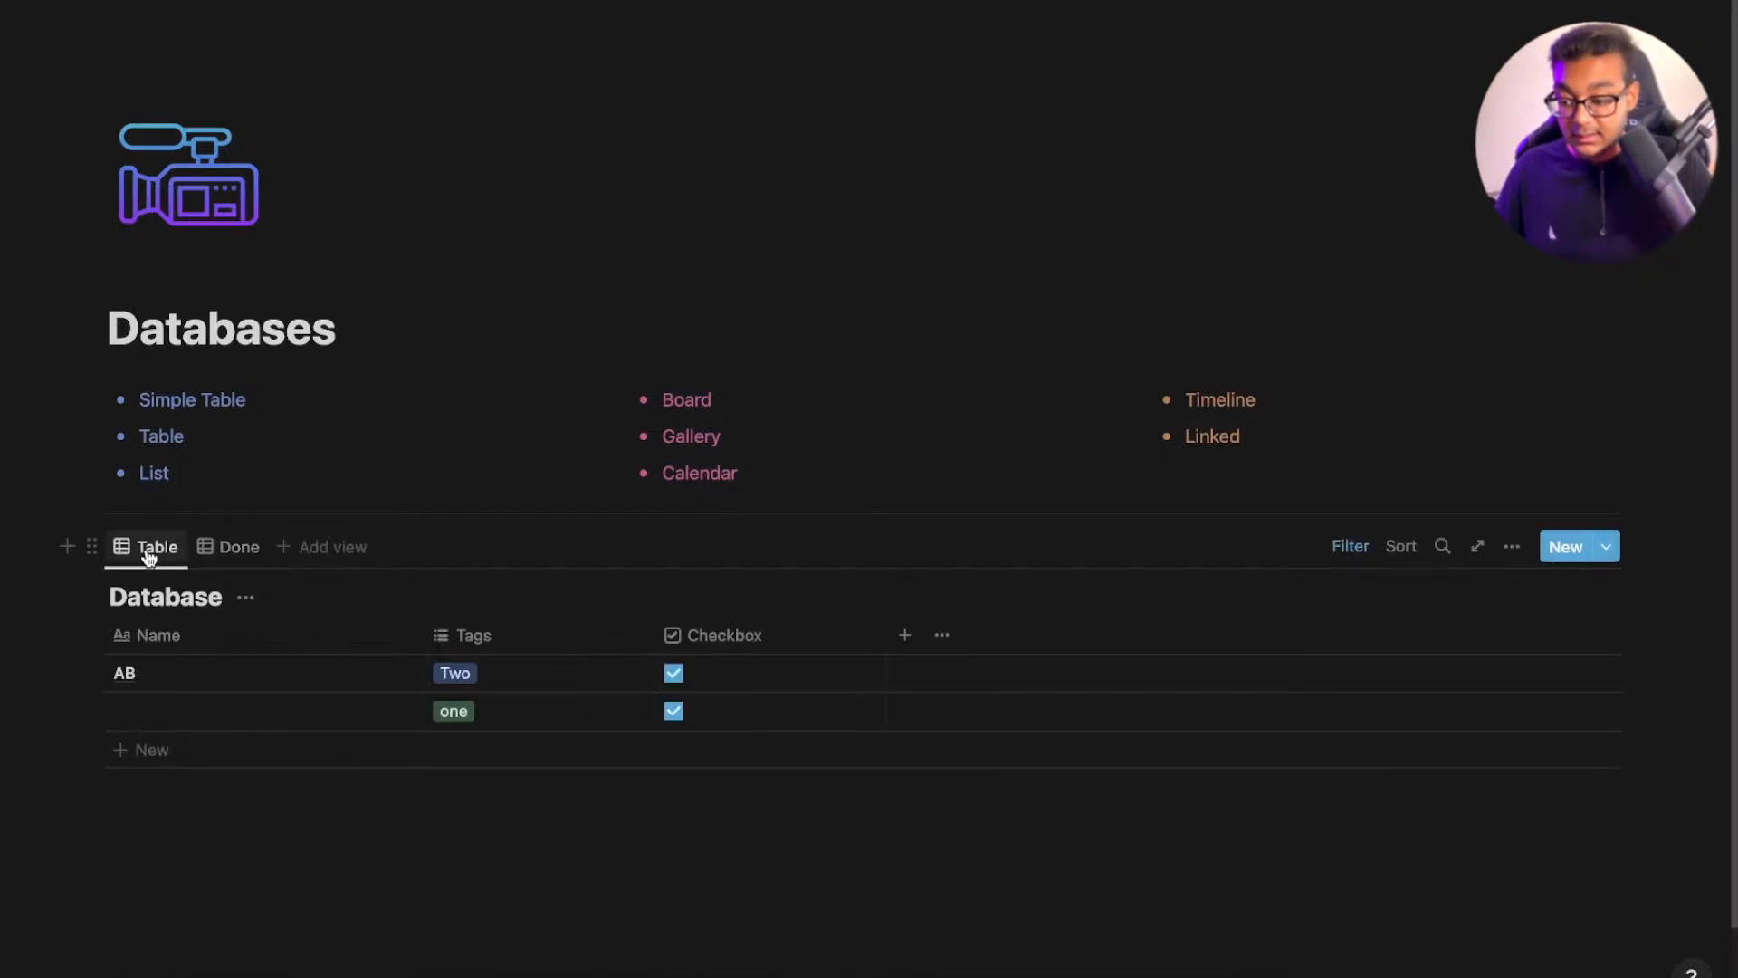
left_click(1344, 549)
left_click(174, 640)
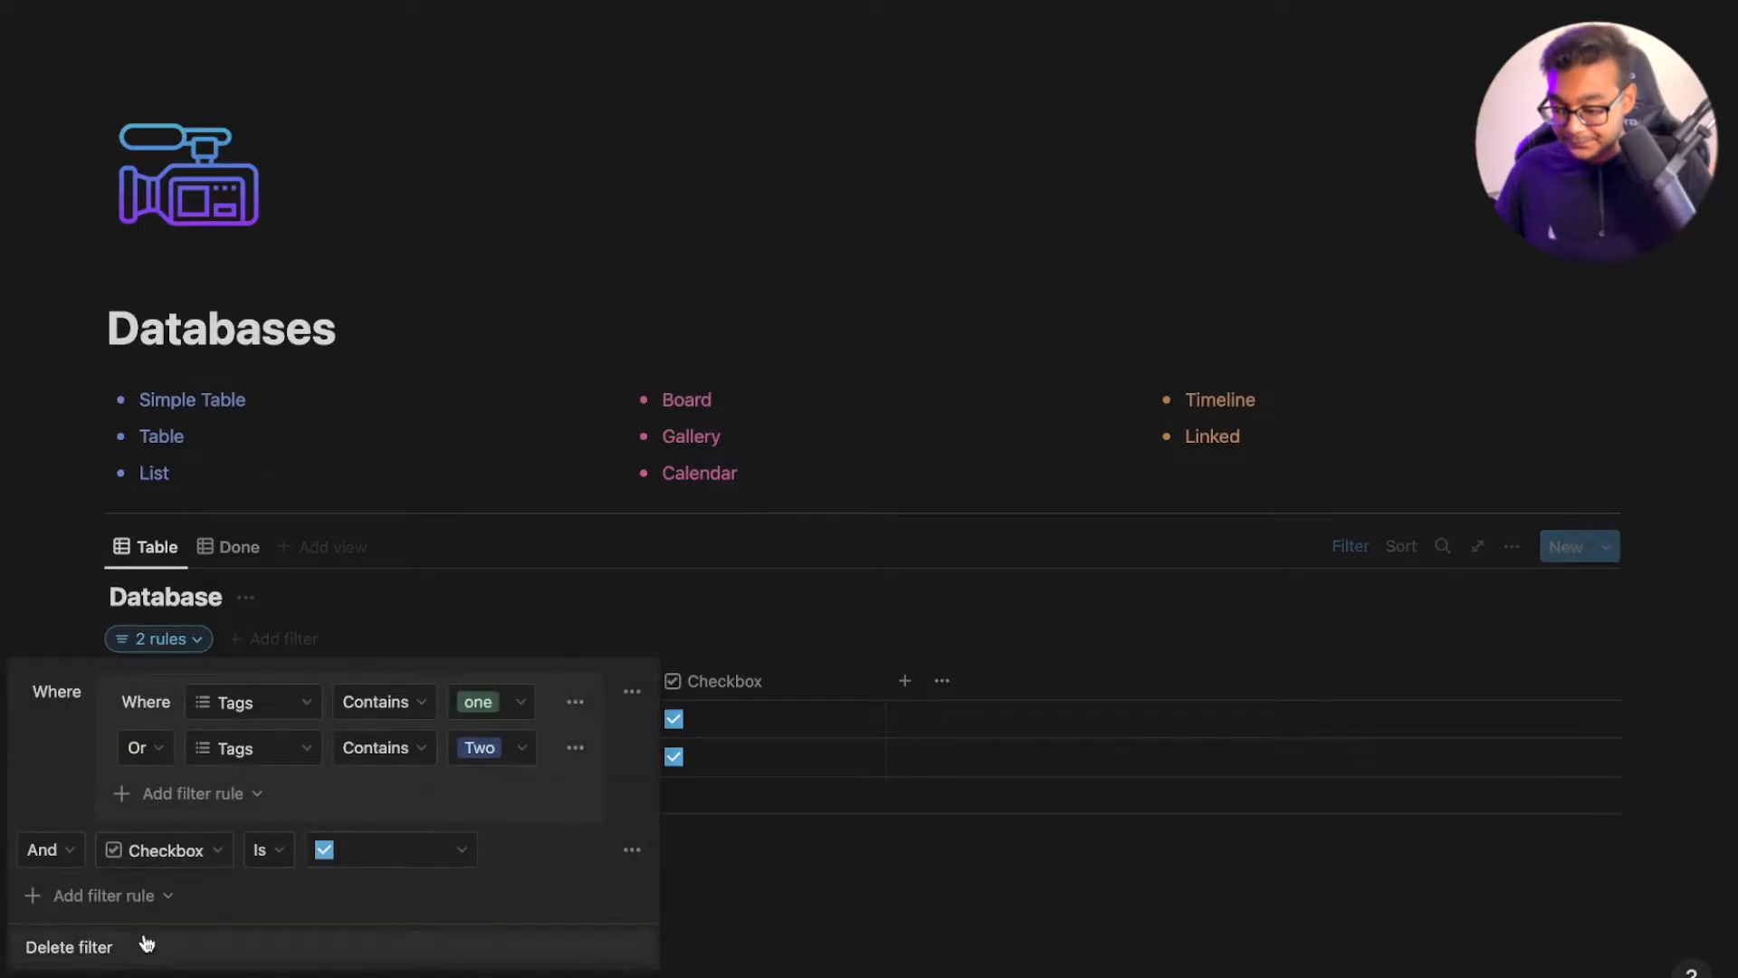
left_click(148, 943)
scroll(698, 772, "down", 4)
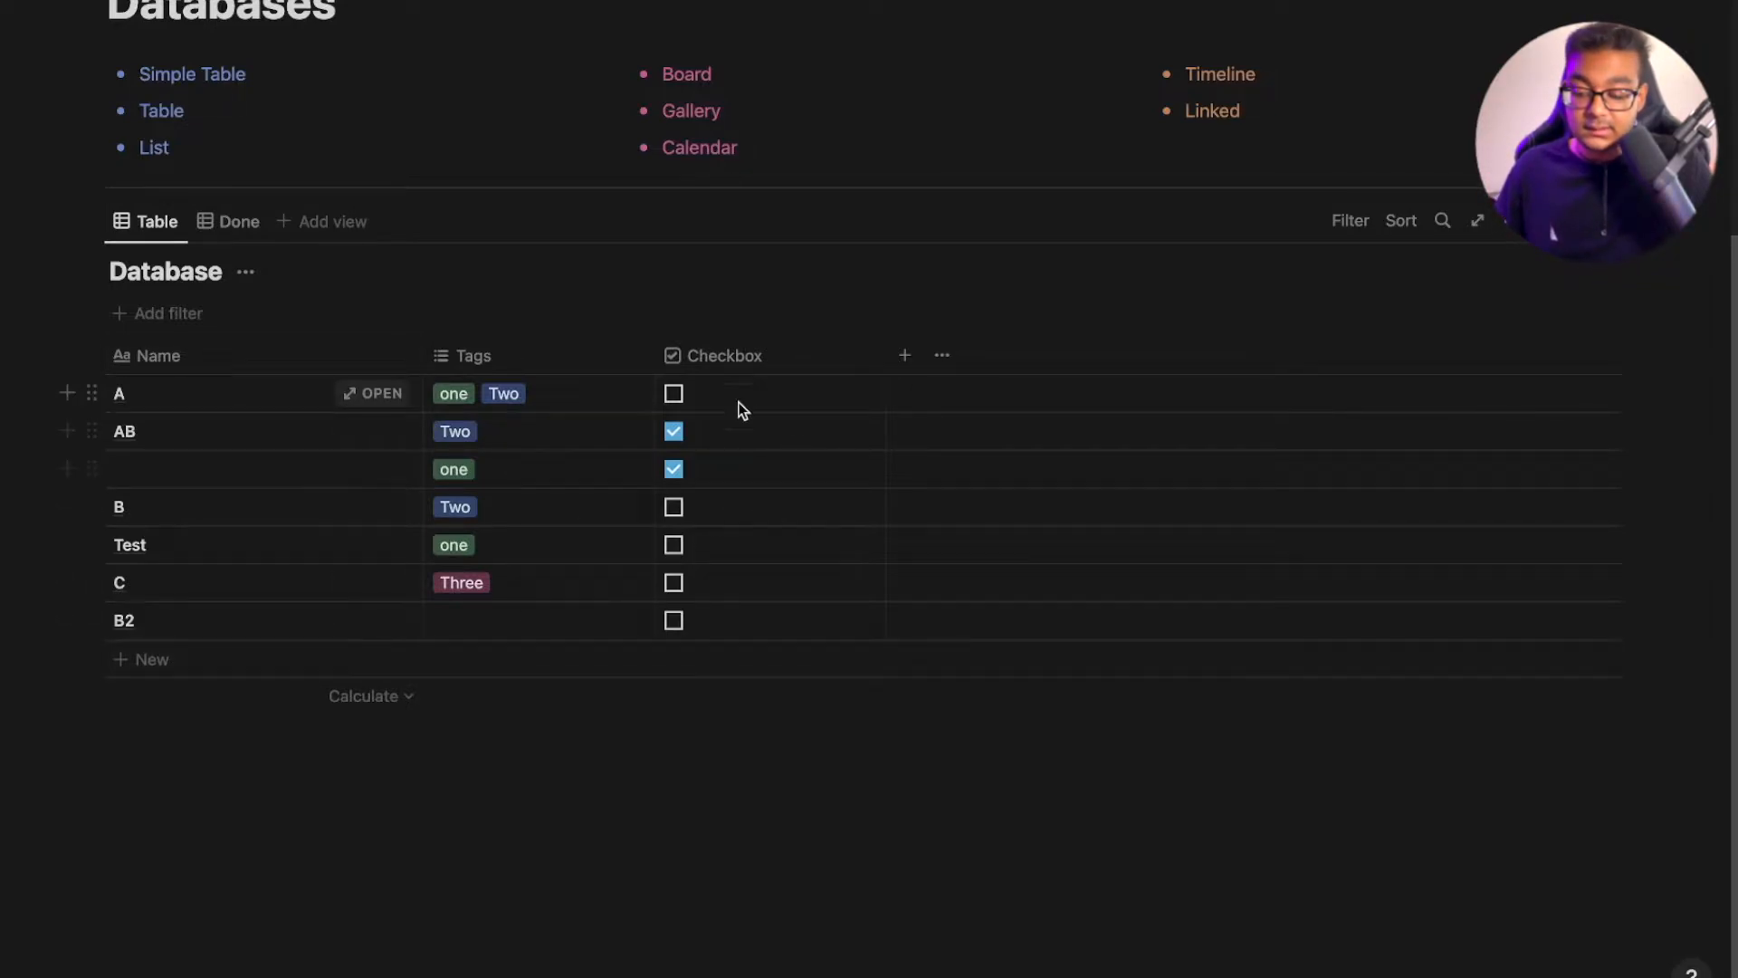
left_click(673, 507)
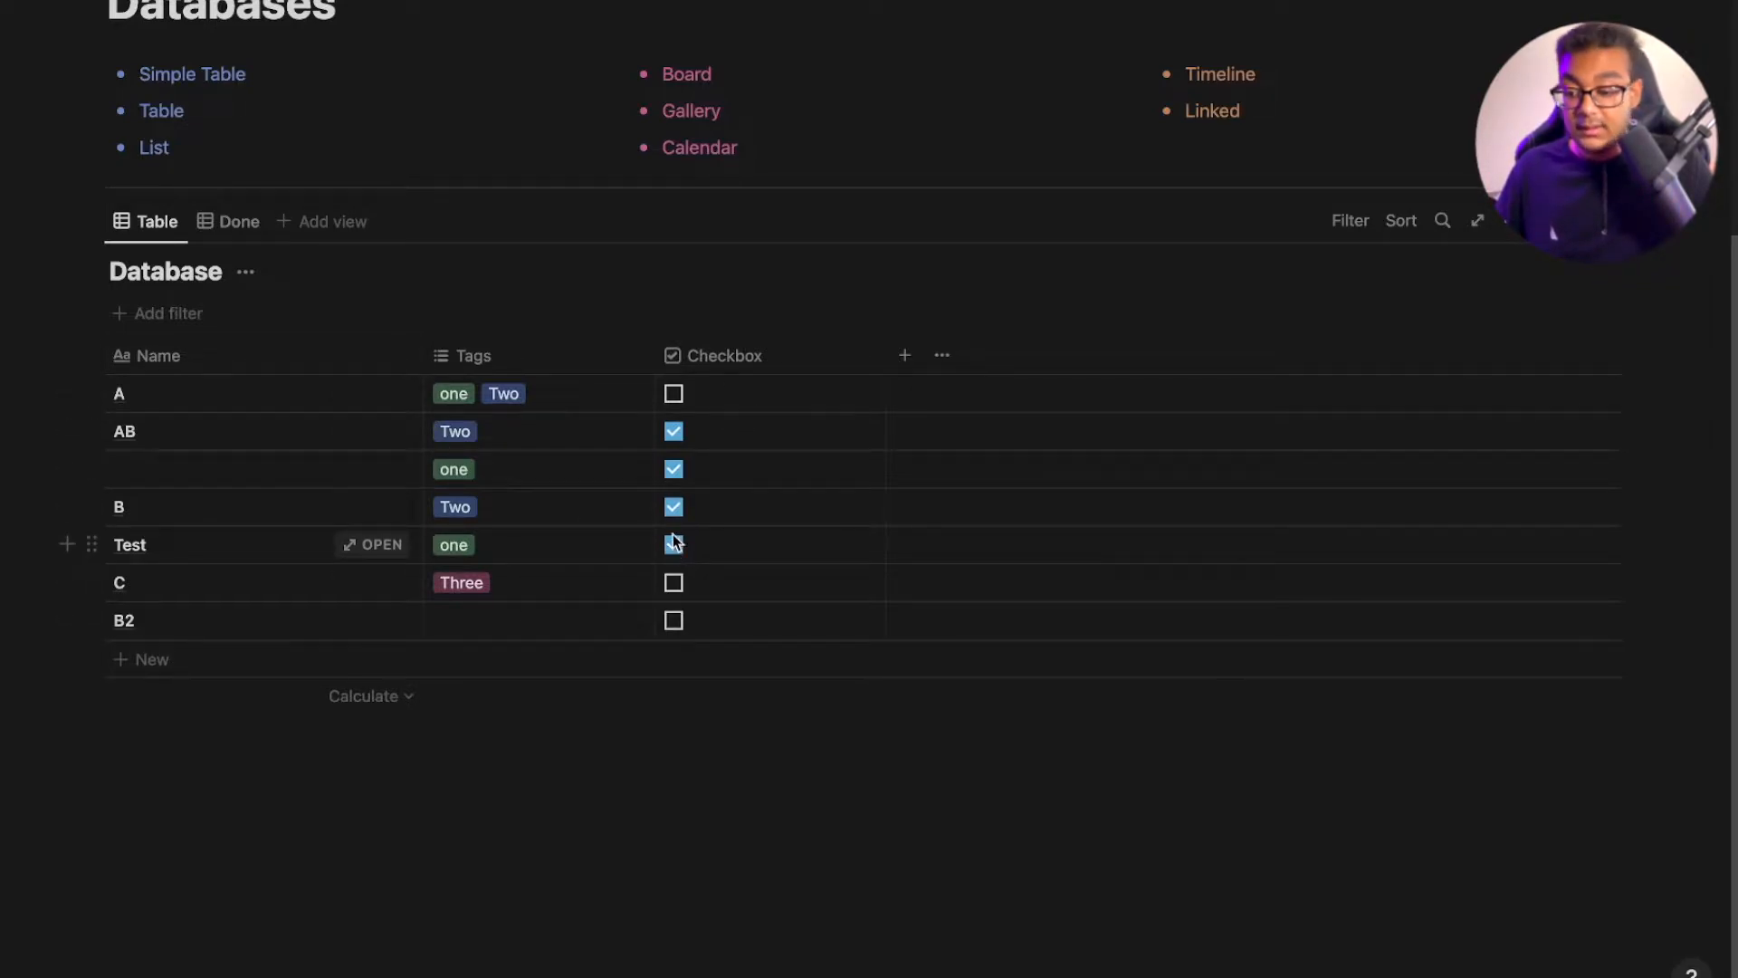
Add a Checkbox filter to the Table view, trying Checked first and then setting it to Unchecked
left_click(1344, 221)
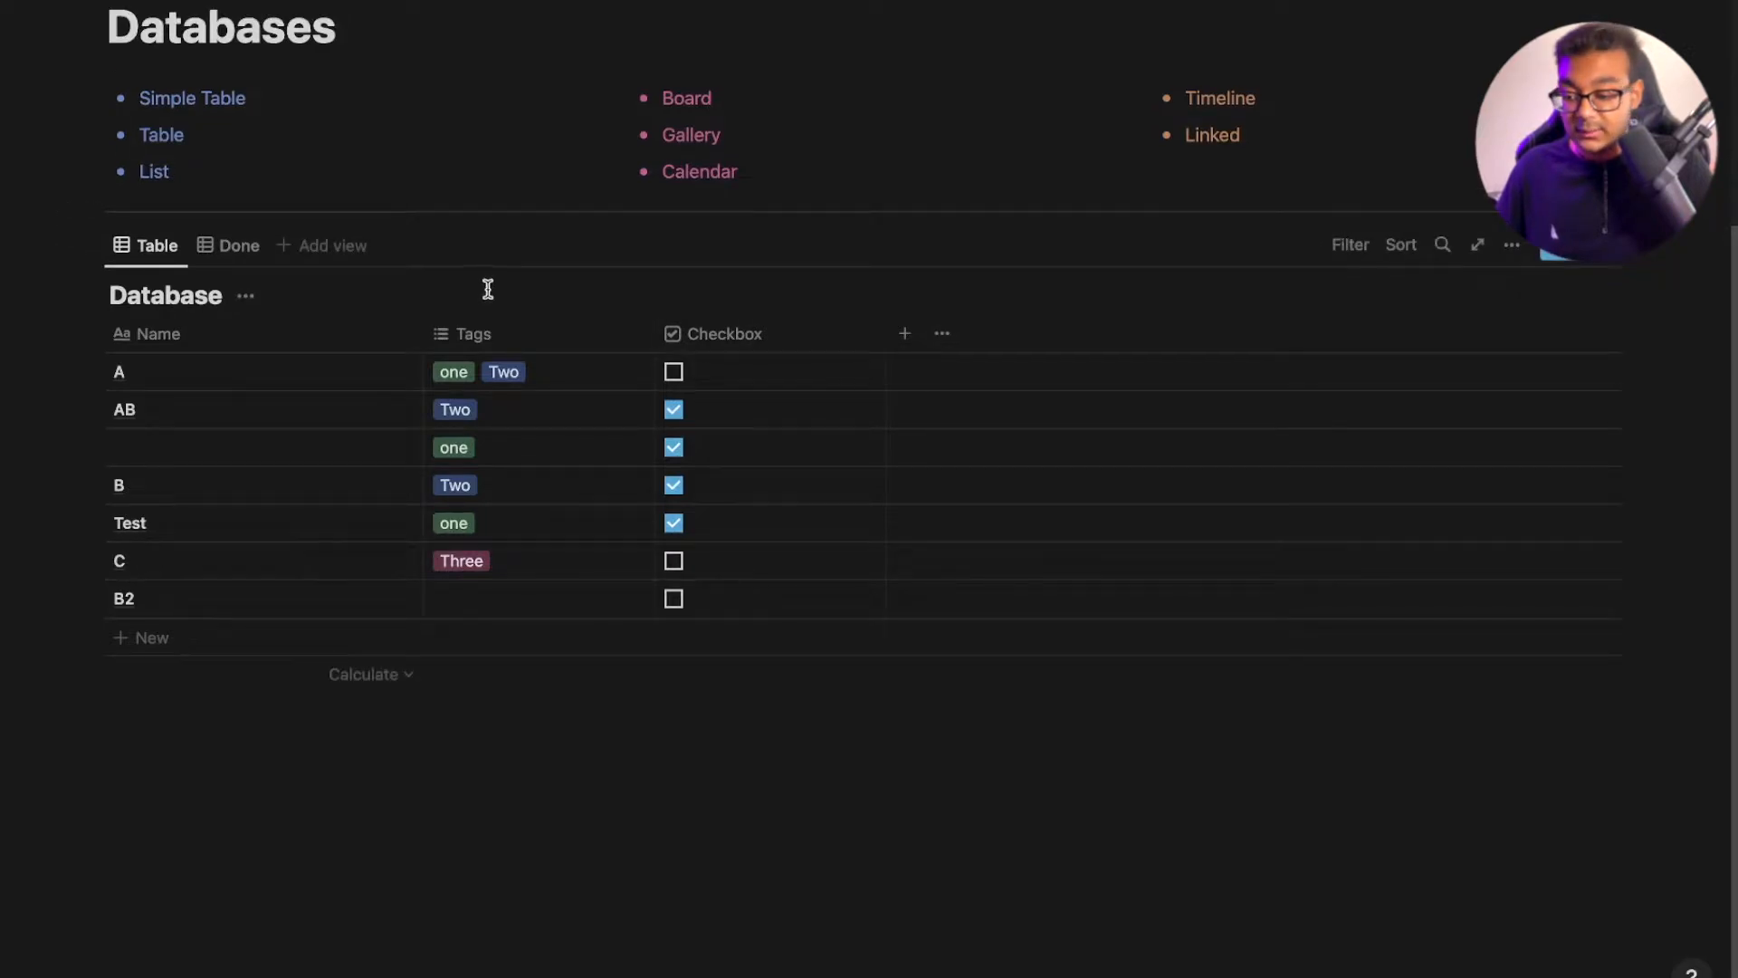
left_click(1345, 254)
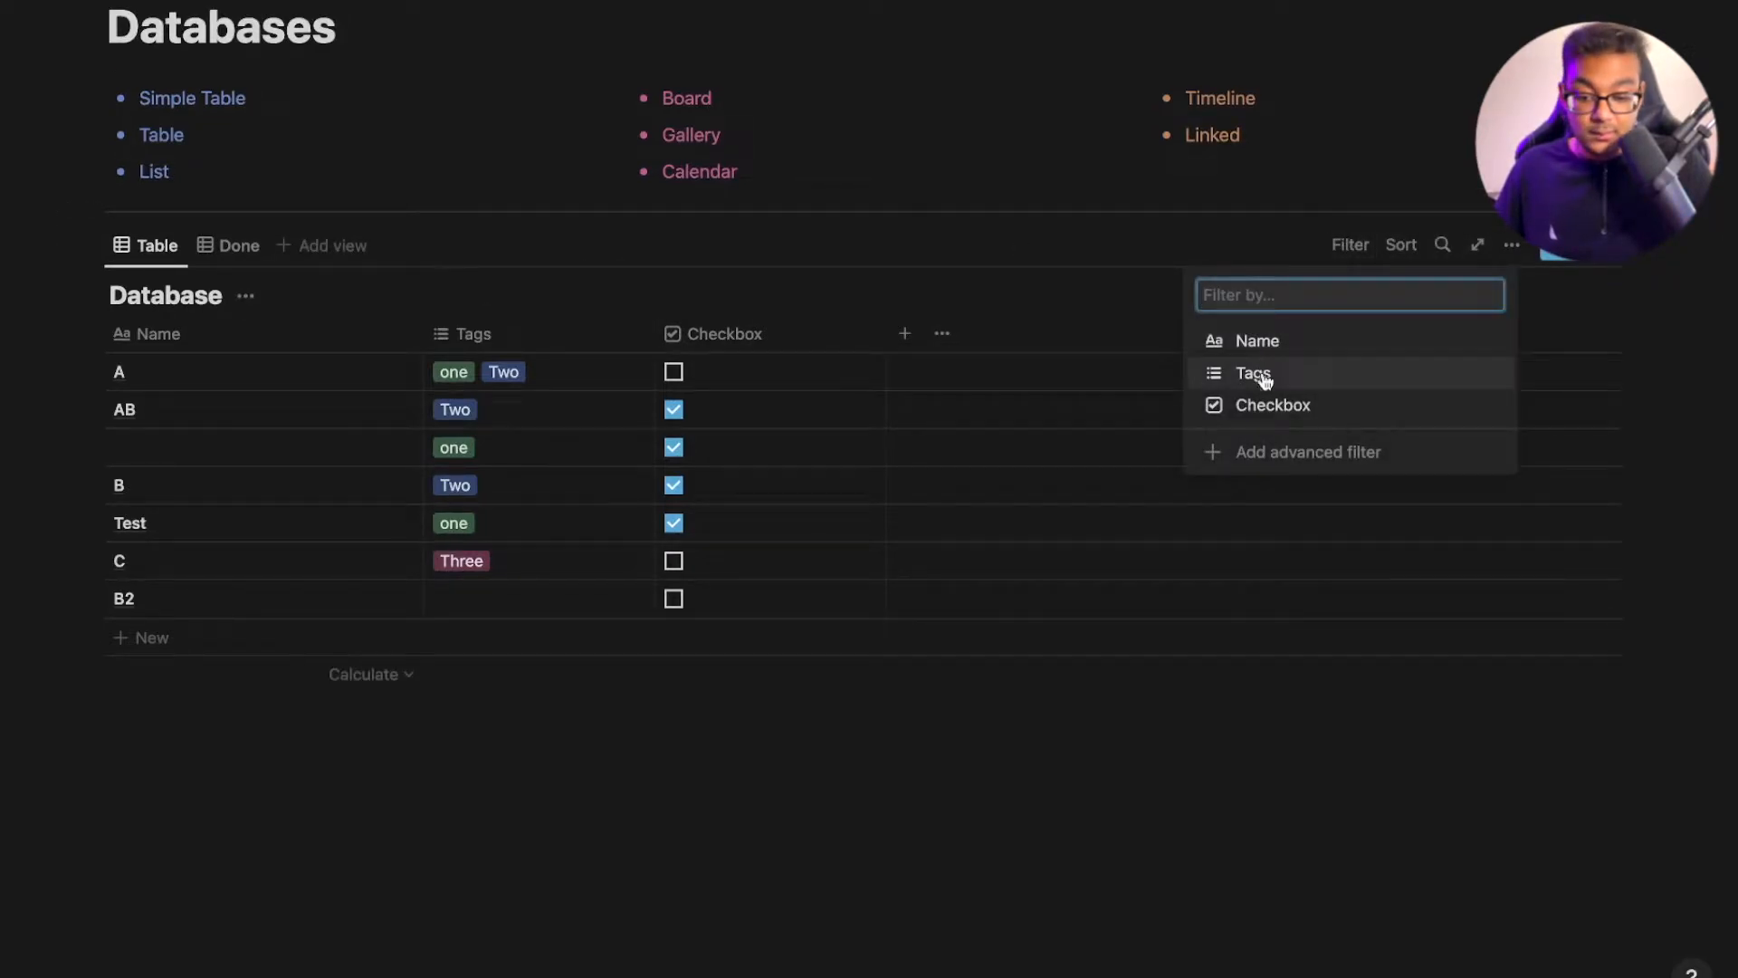
left_click(1268, 404)
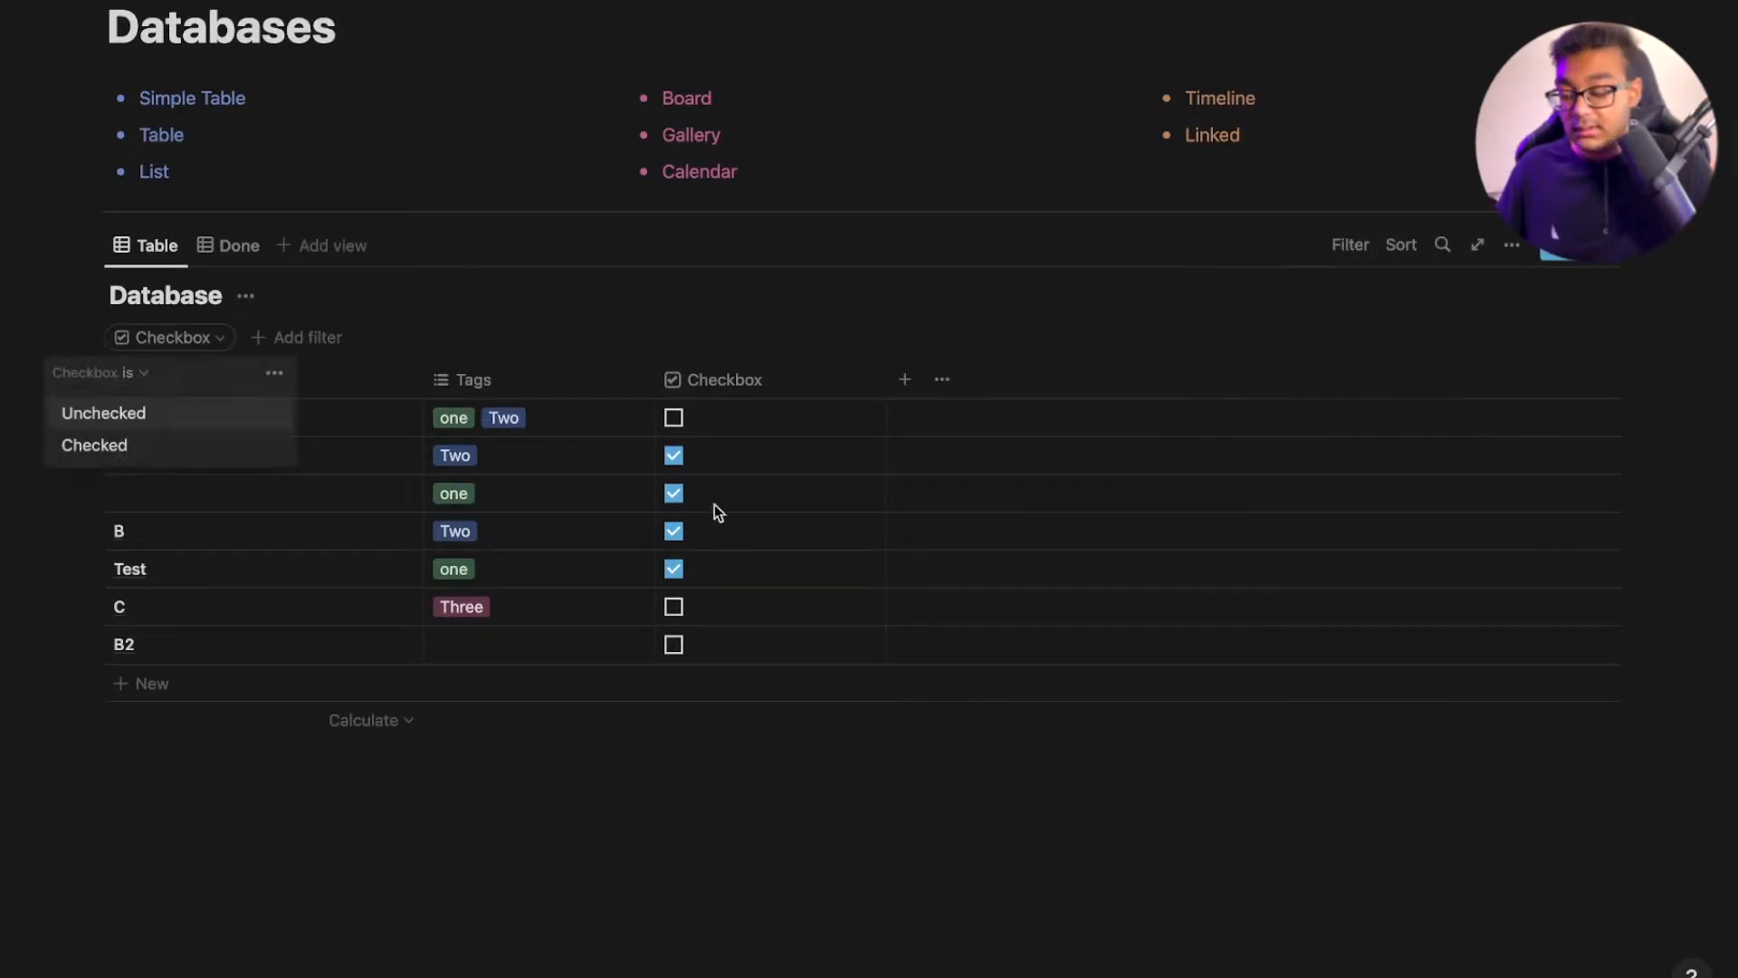
left_click(134, 451)
left_click(248, 405)
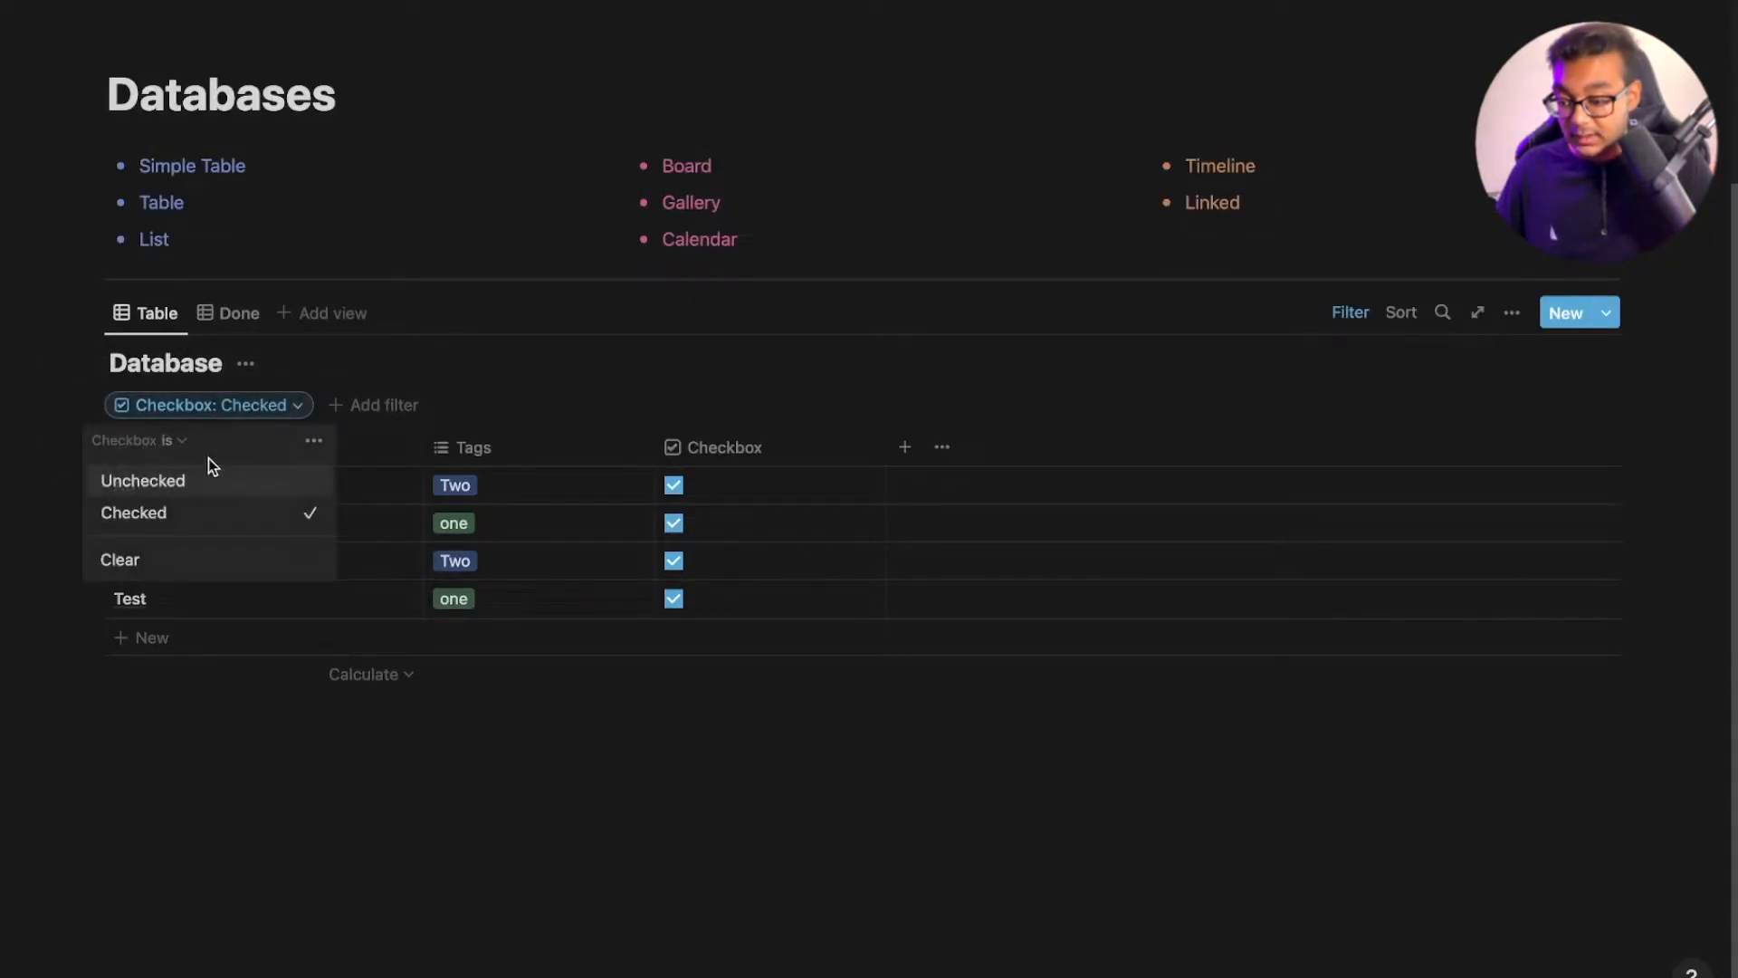
left_click(167, 481)
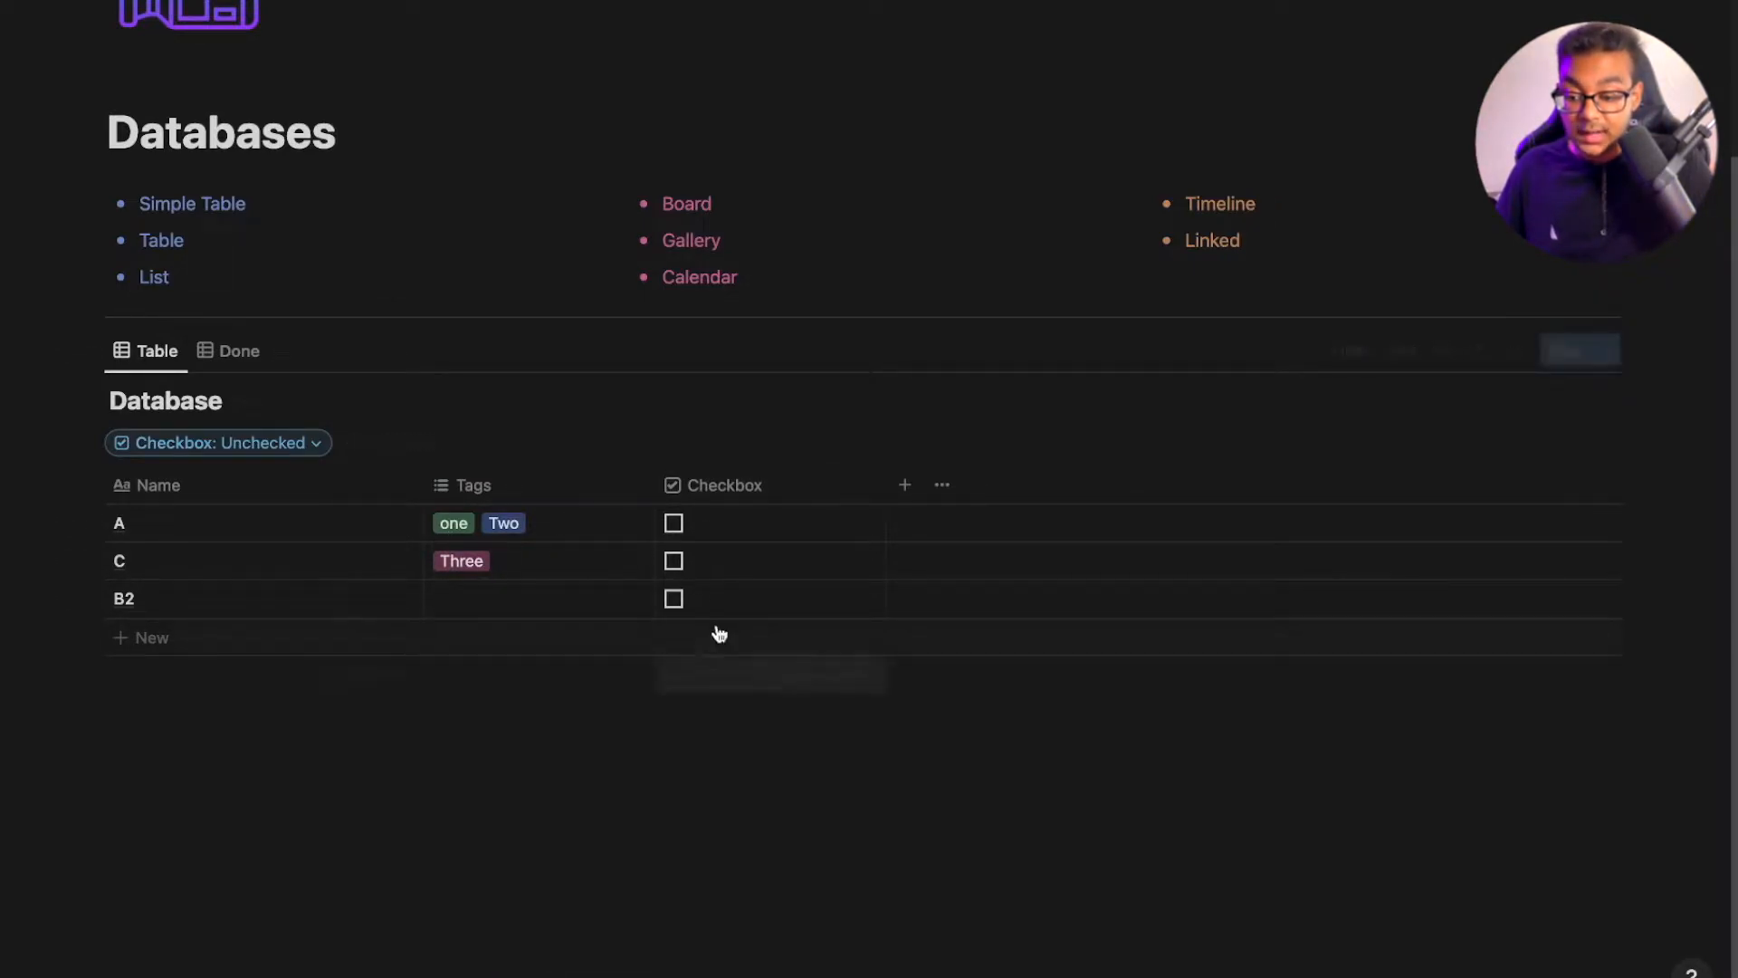
Move the Checkbox column in front of Name in the Table view and check row A
left_click_drag(786, 489, 70, 525)
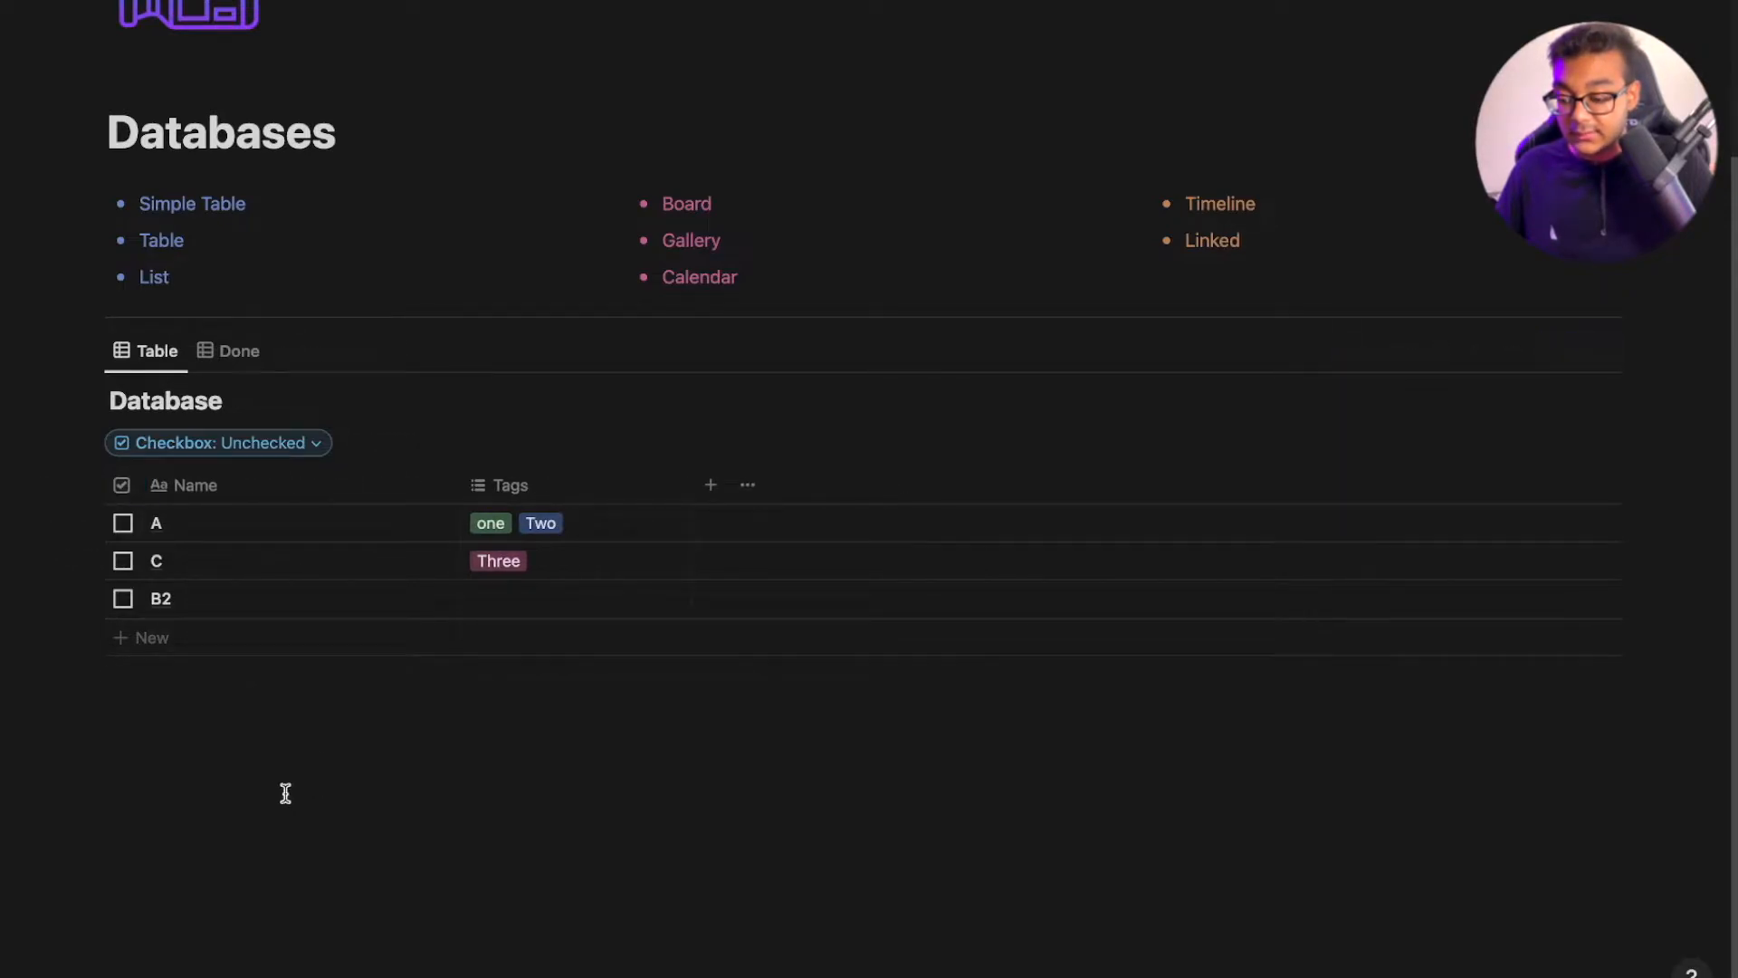
left_click(122, 525)
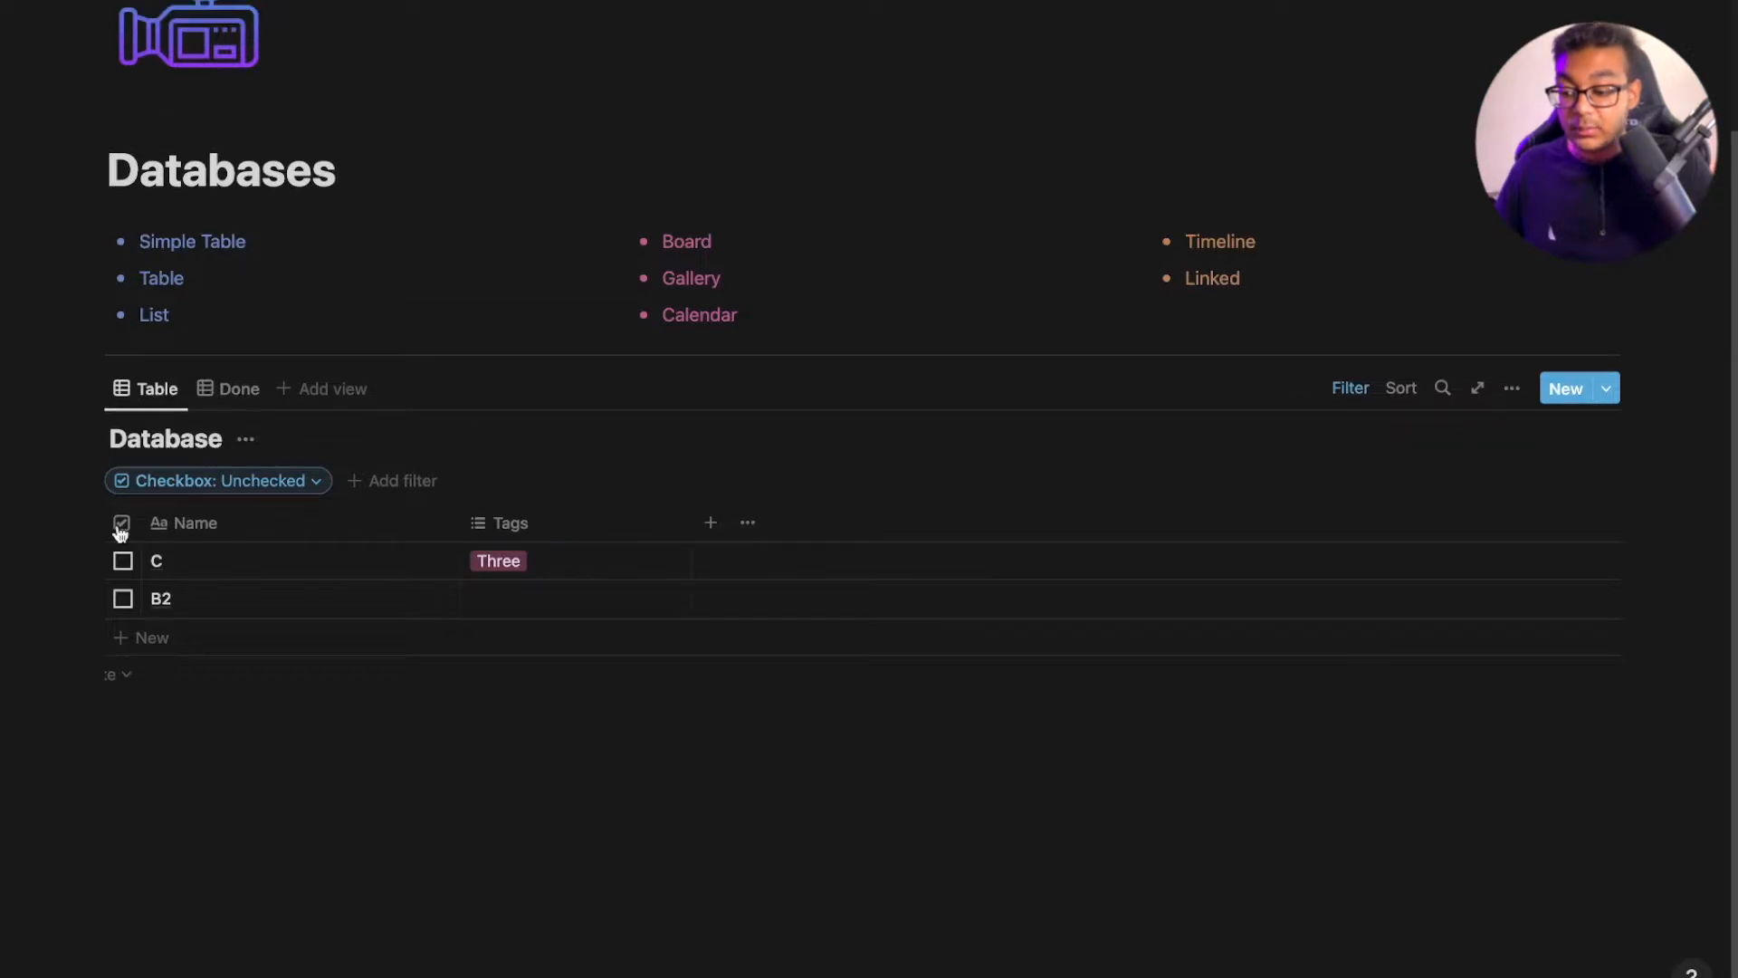
Open the Done view and uncheck the checkbox of every row in it
left_click(216, 396)
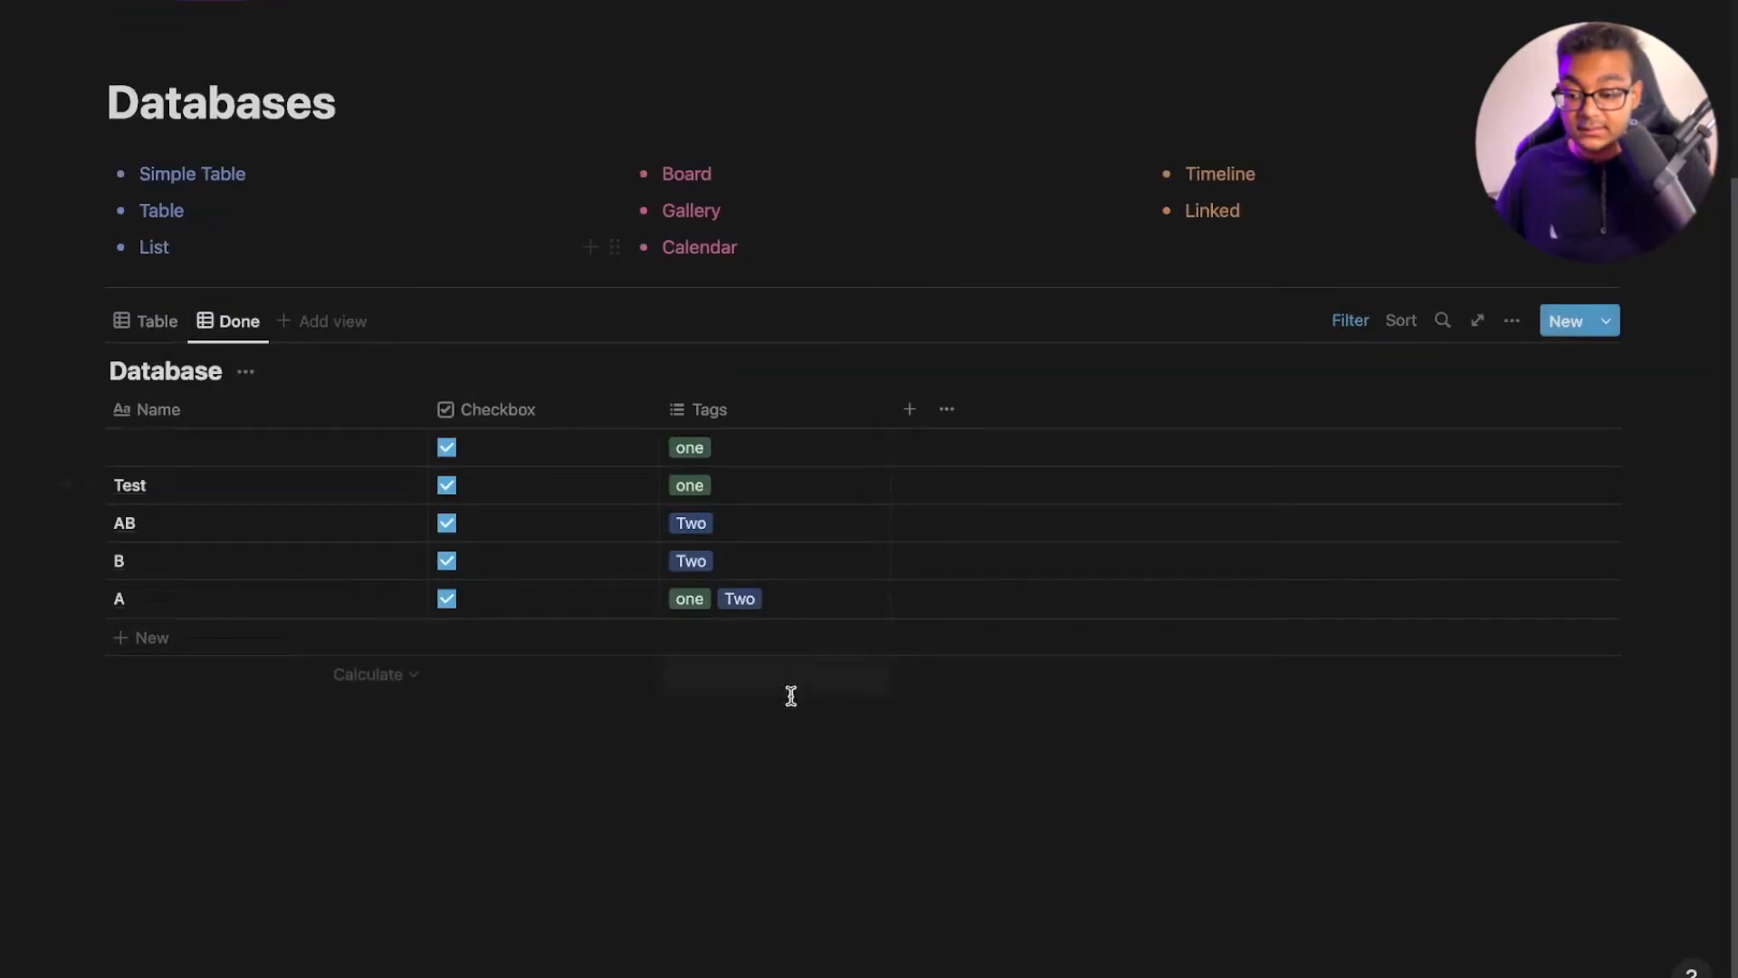
left_click_drag(1654, 592, 481, 433)
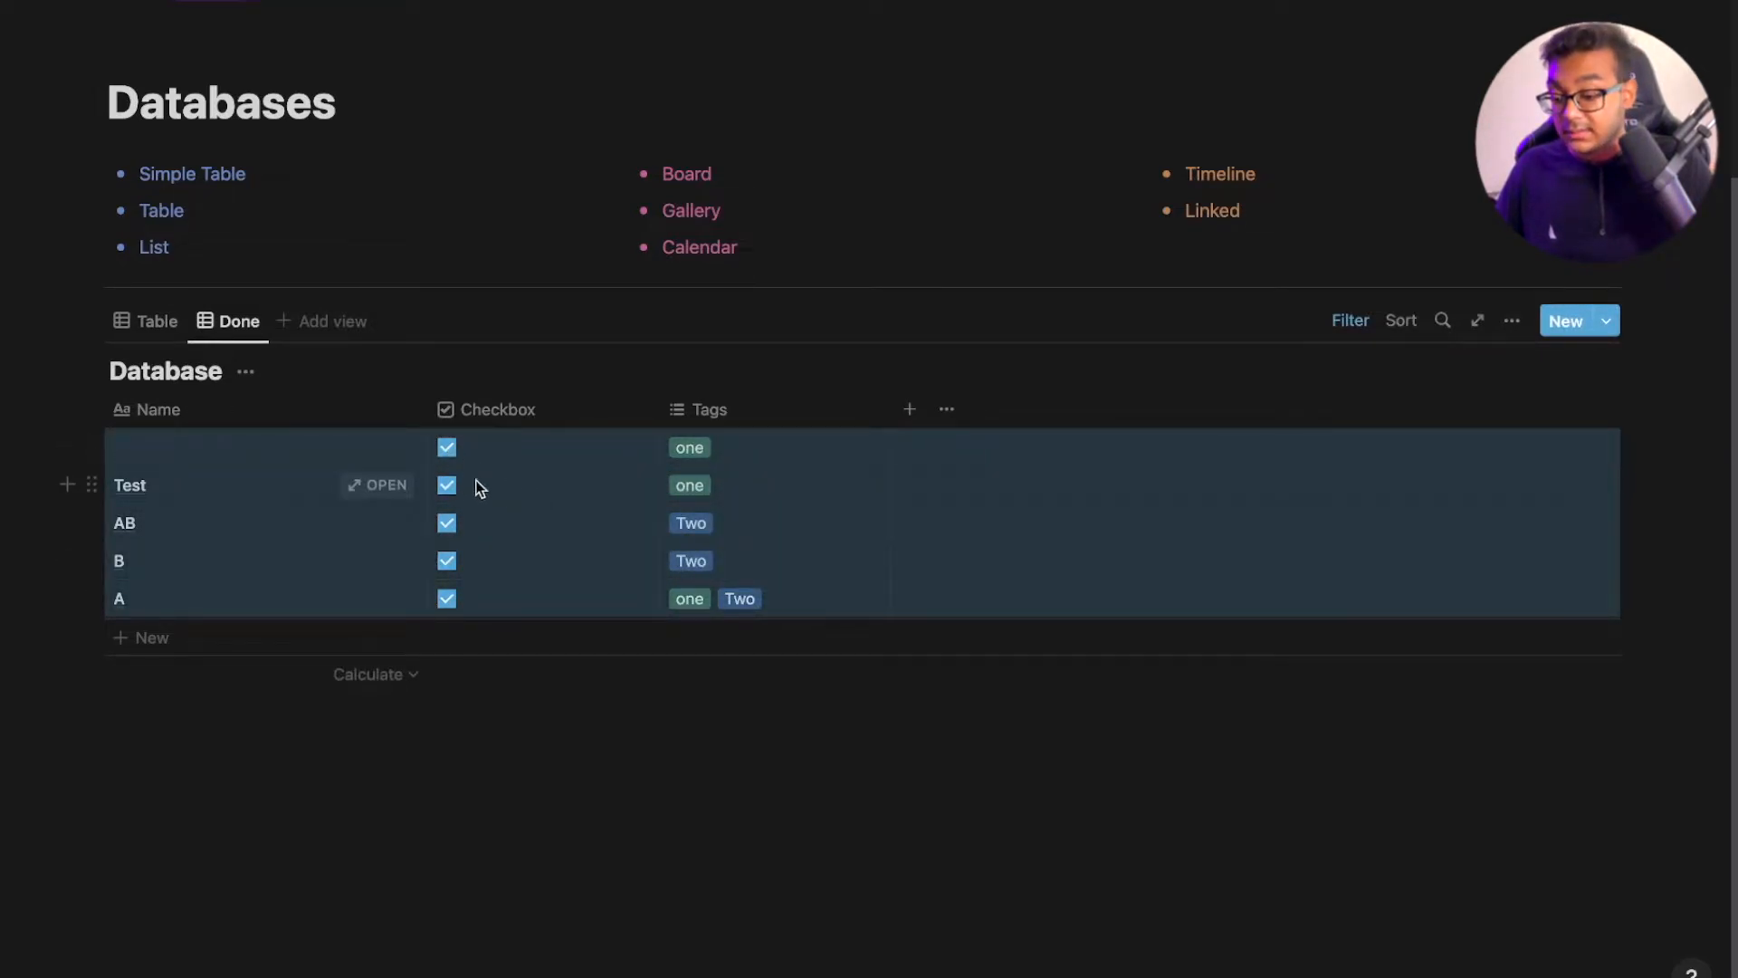
left_click(447, 448)
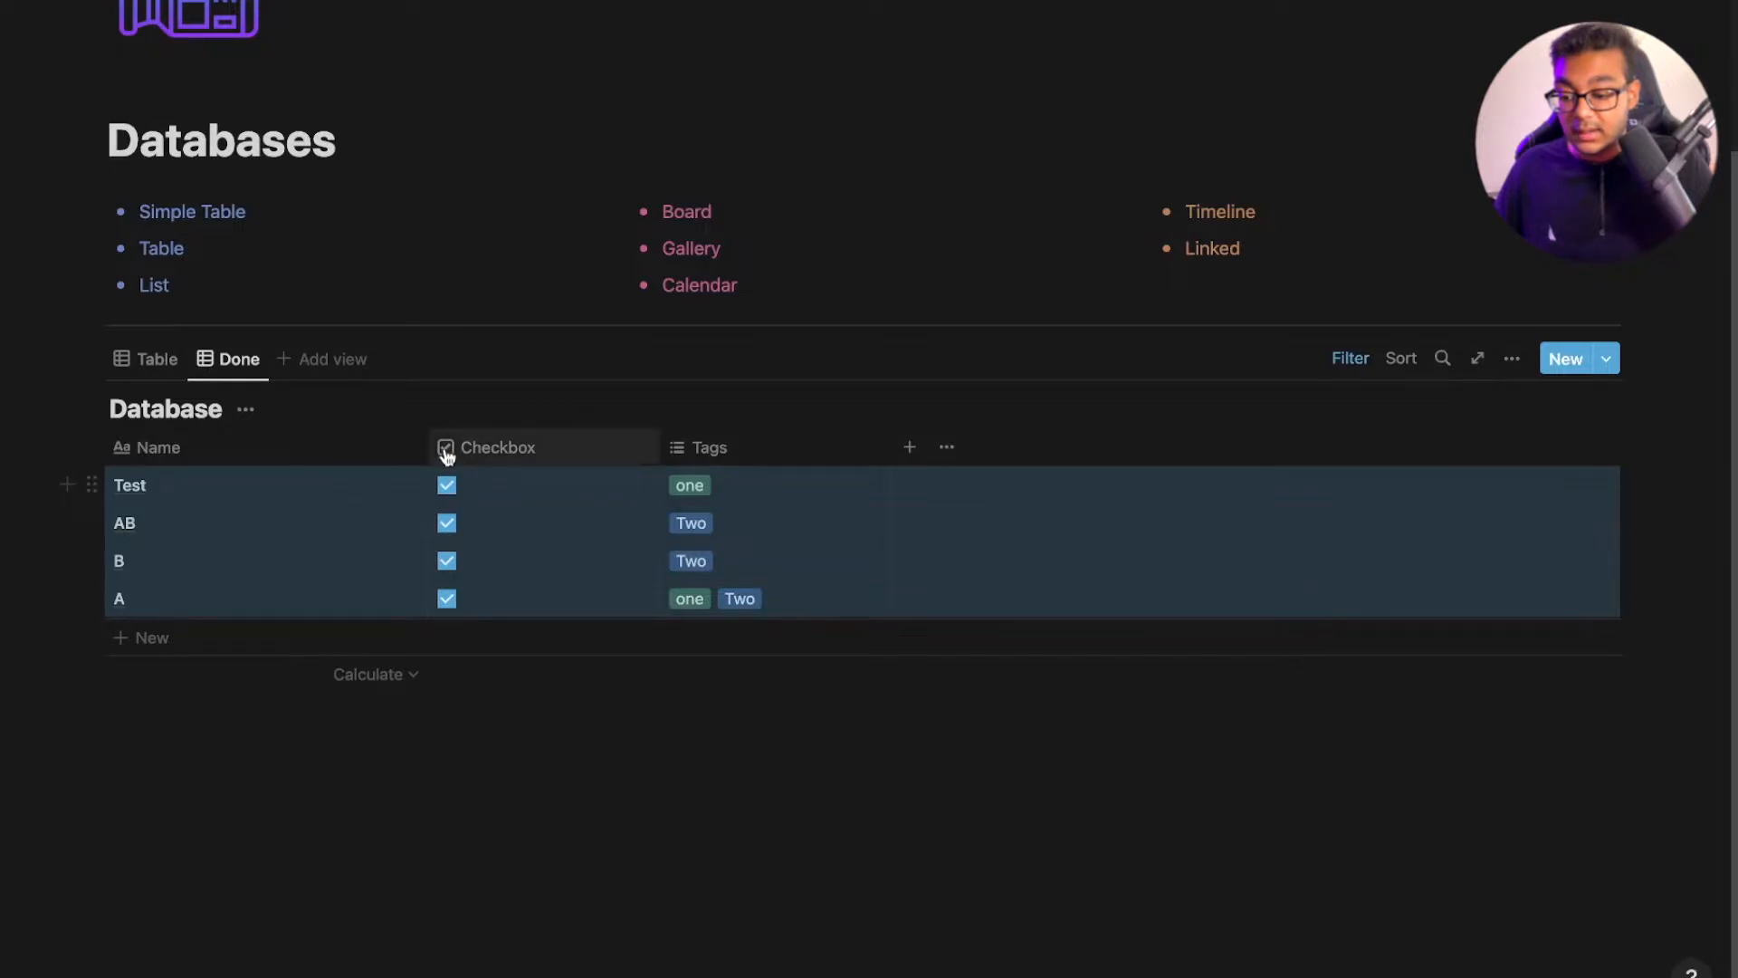
left_click(447, 449)
key("Escape")
left_click(446, 486)
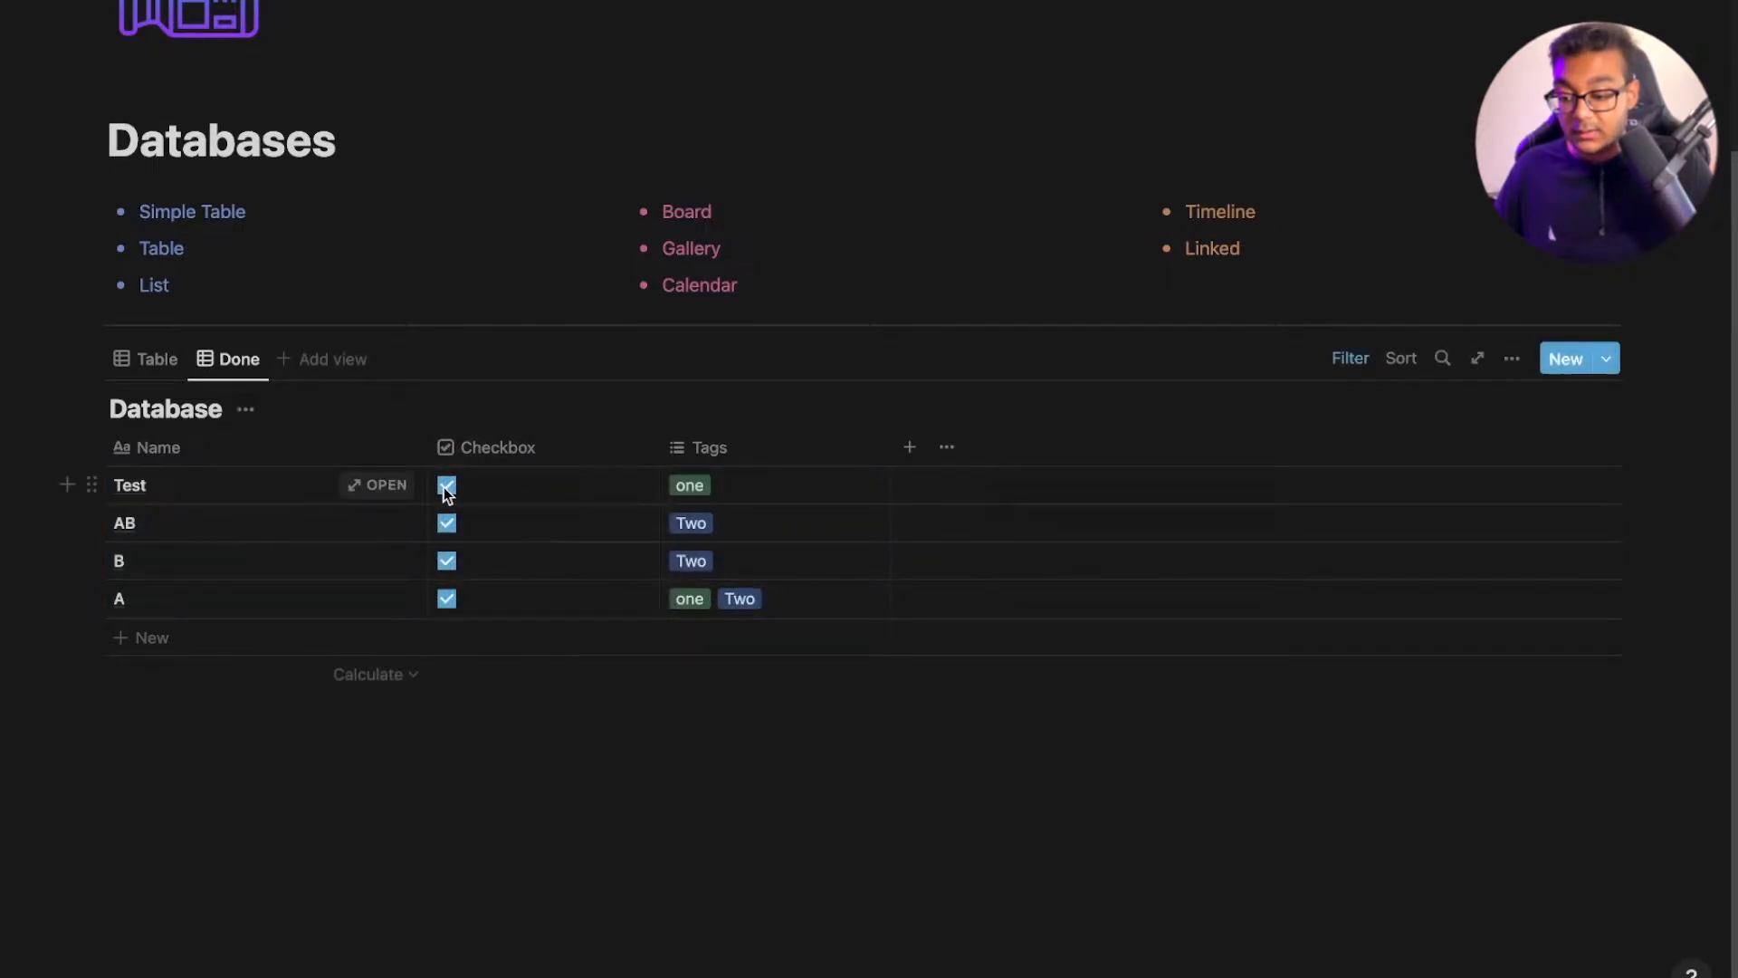
left_click(447, 522)
left_click(447, 560)
left_click(447, 598)
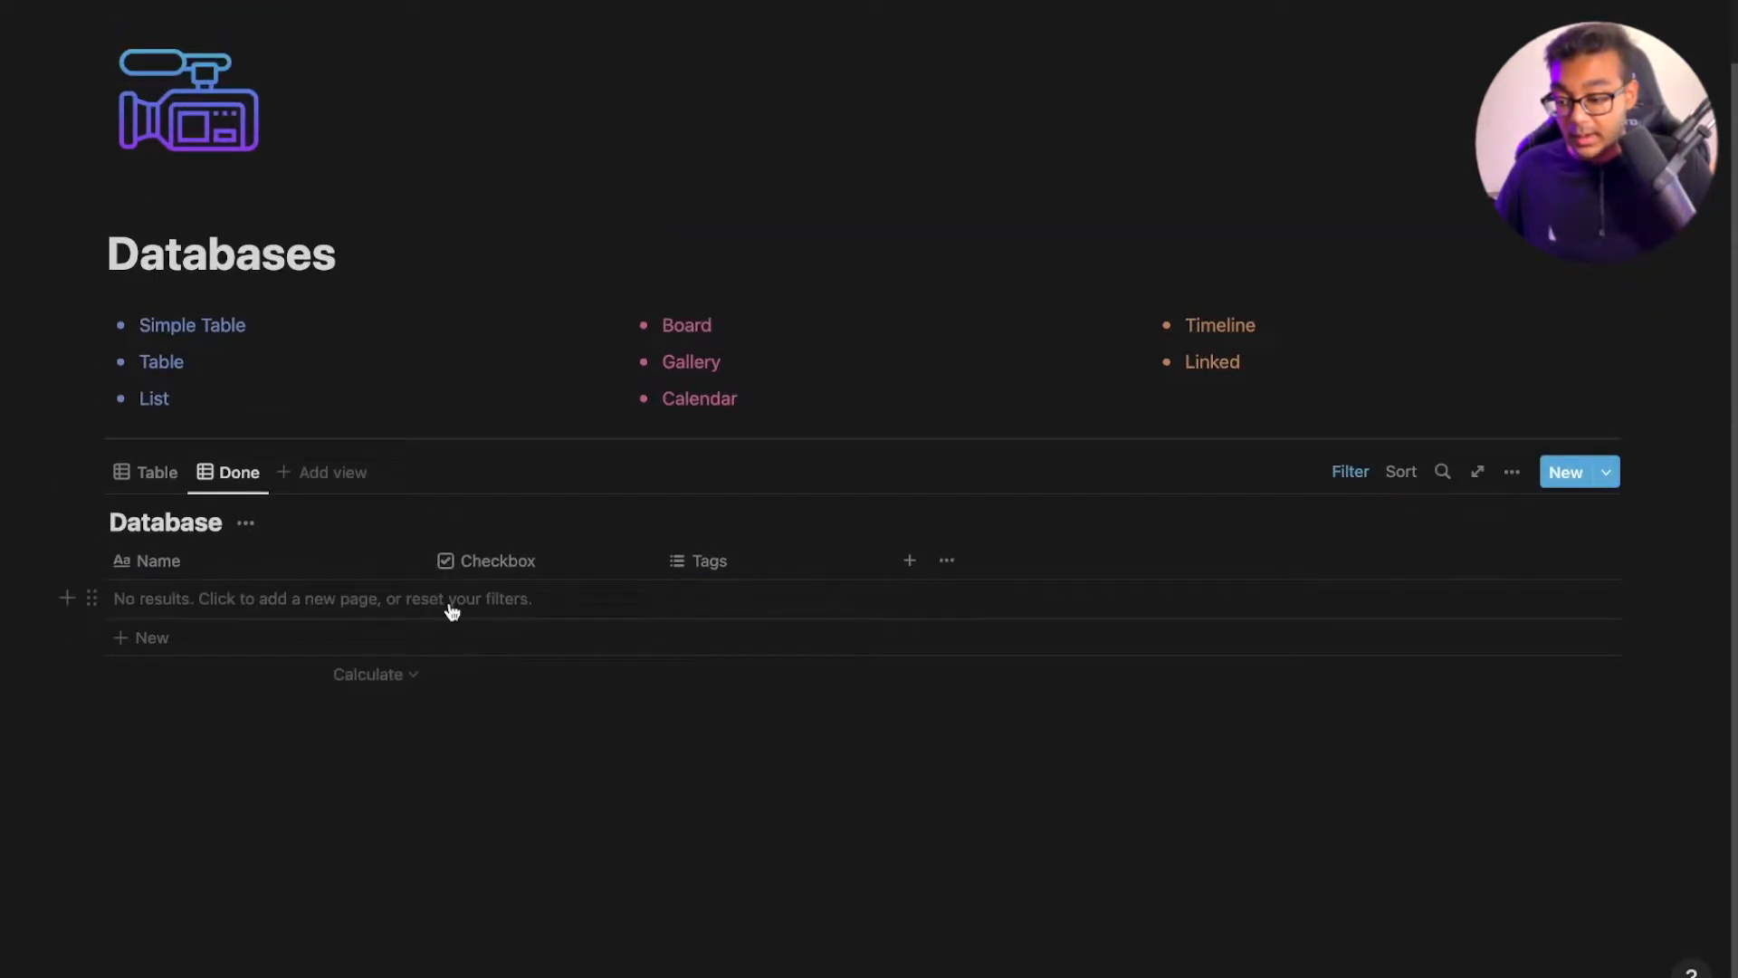
Return to the Table view and rename it as Todo
left_click(153, 488)
scroll(570, 640, "down", 3)
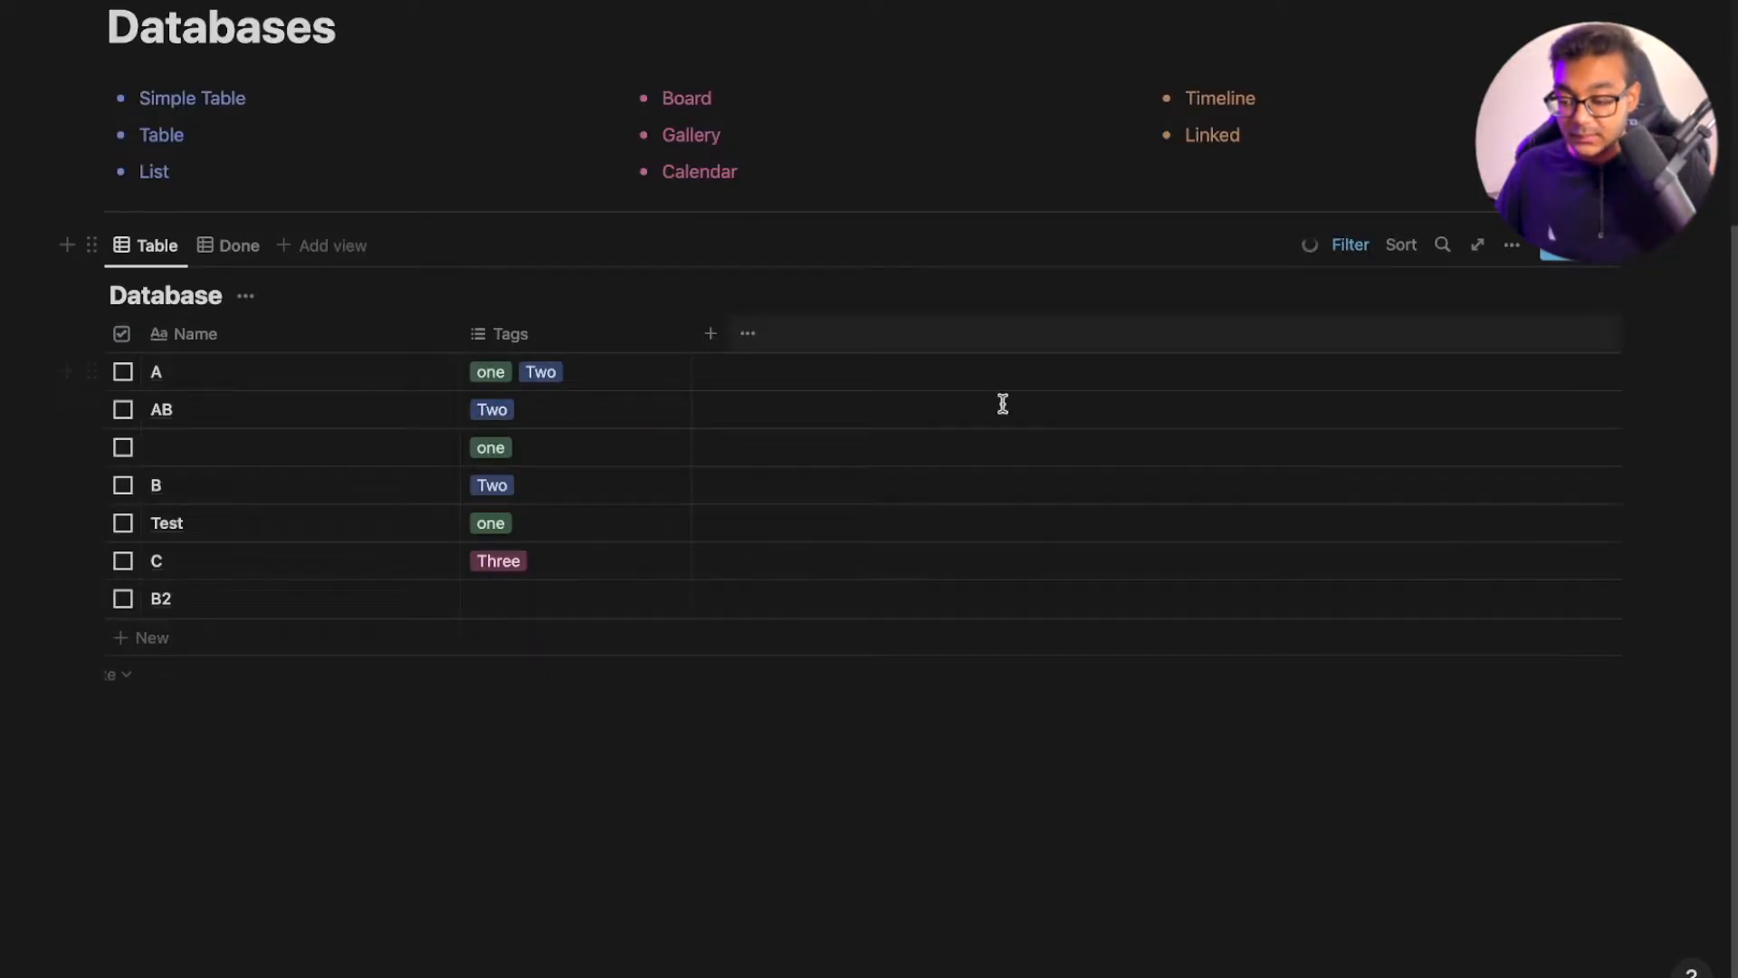
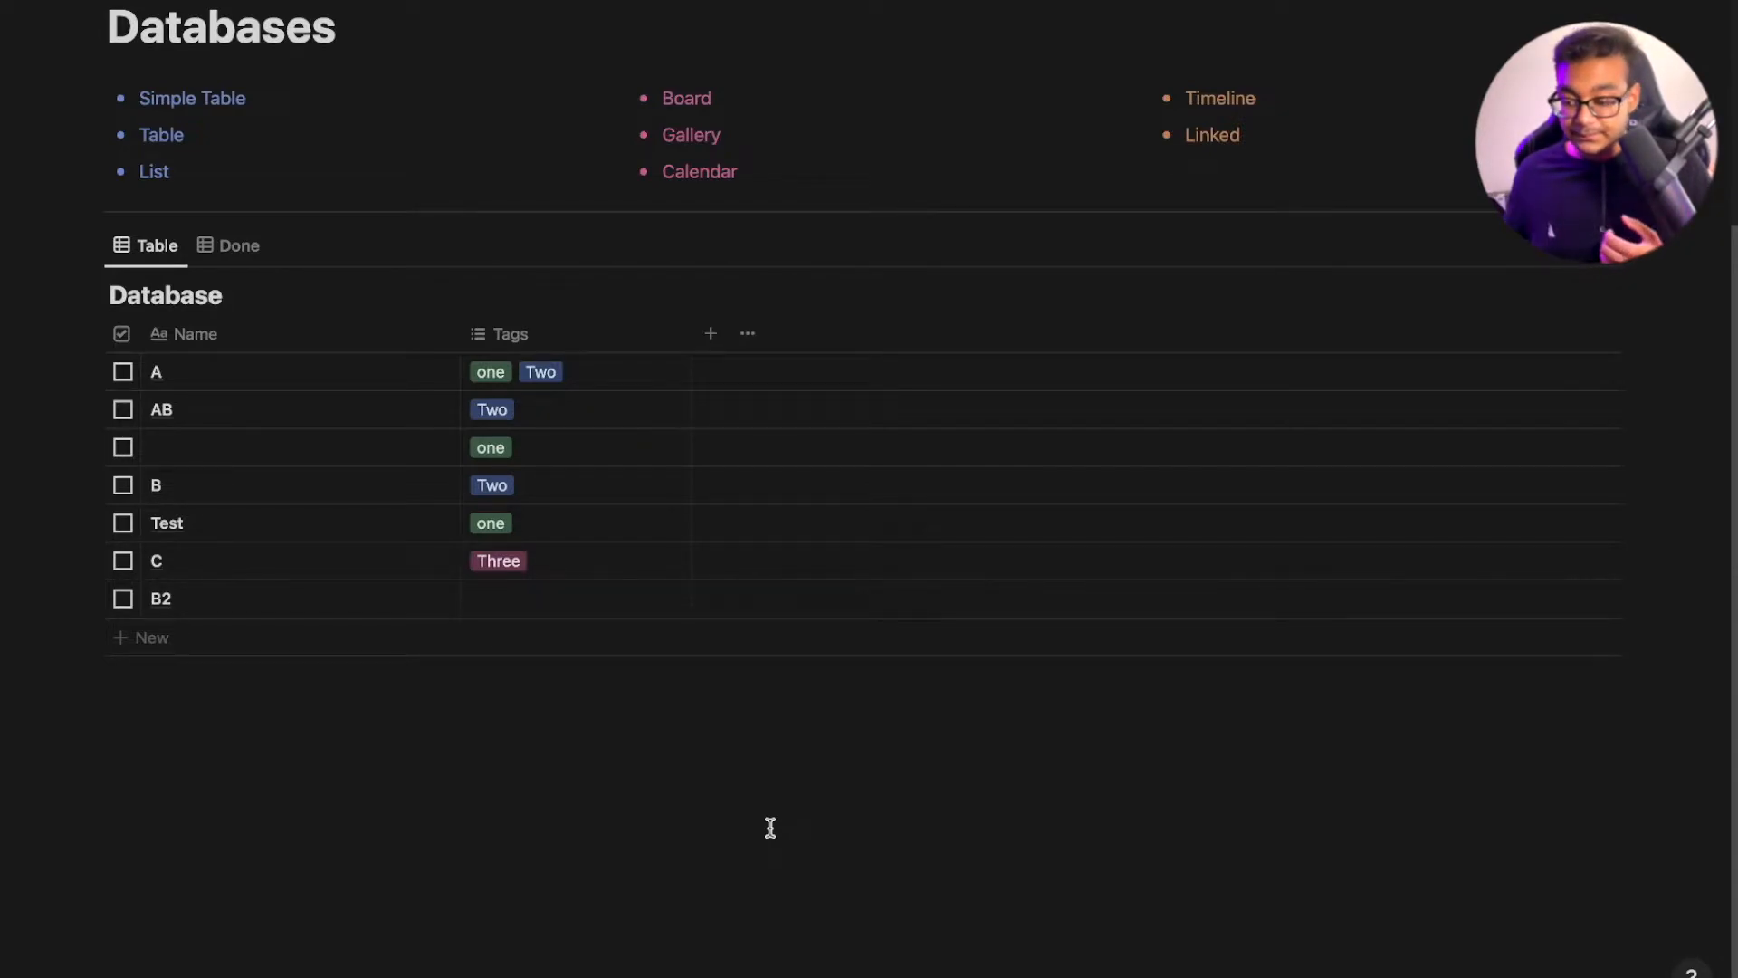
left_click(148, 250)
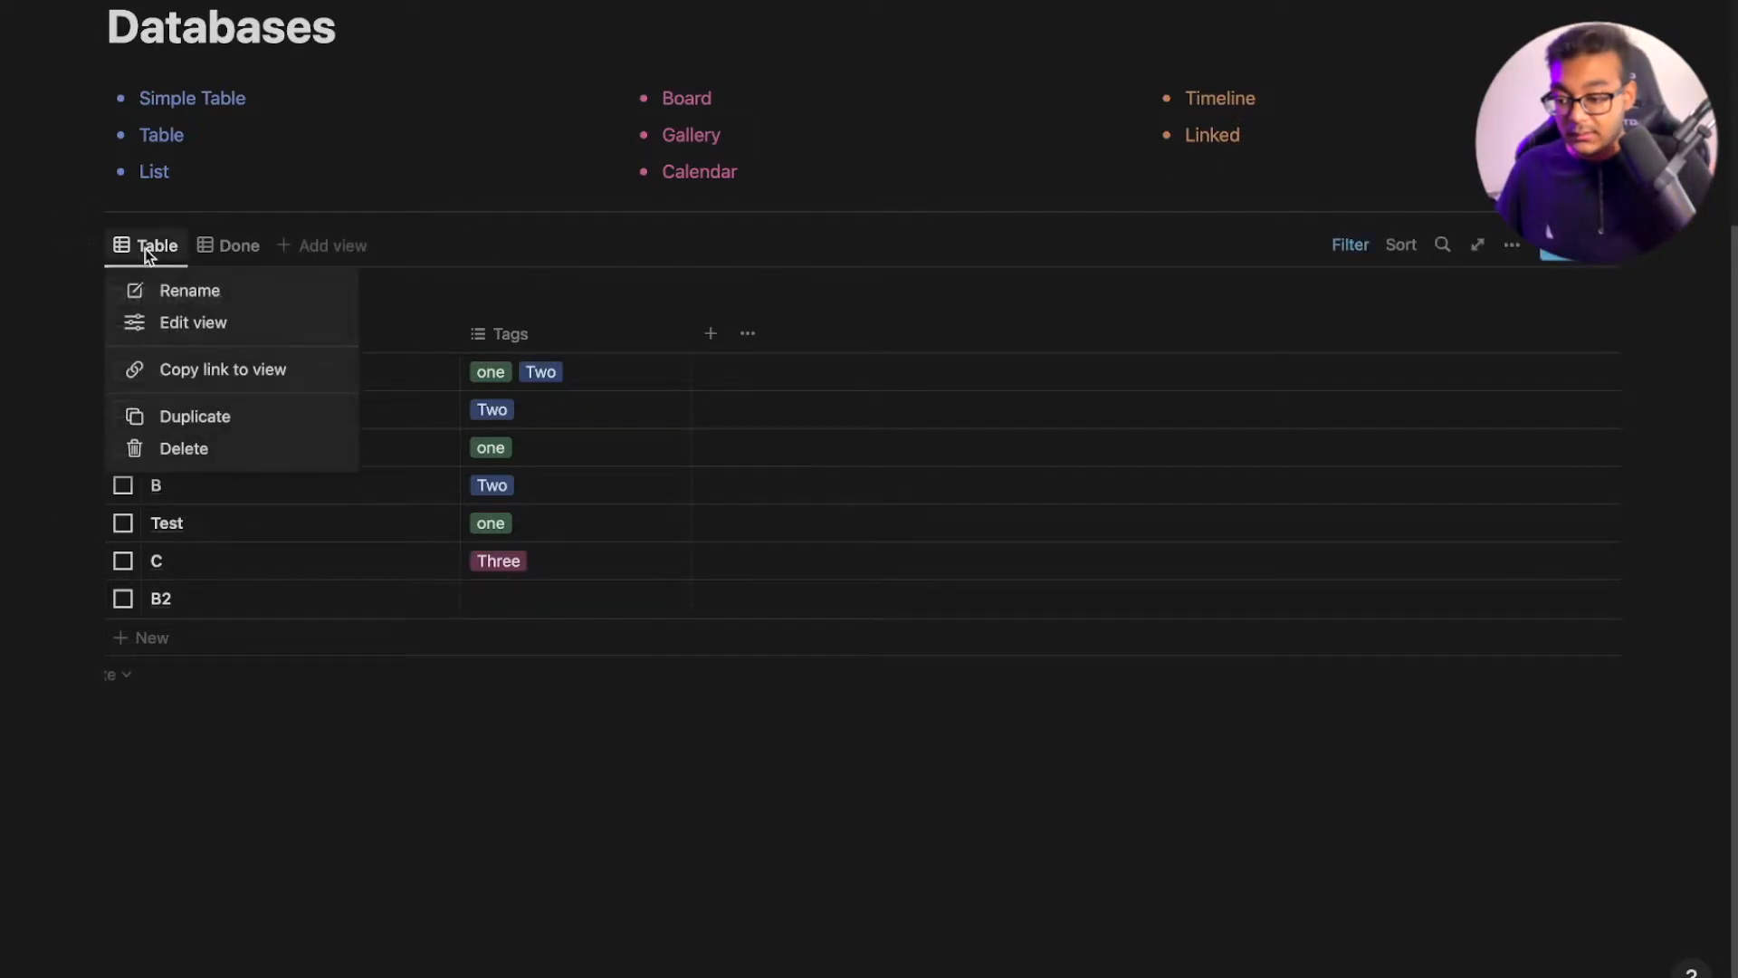
left_click(177, 290)
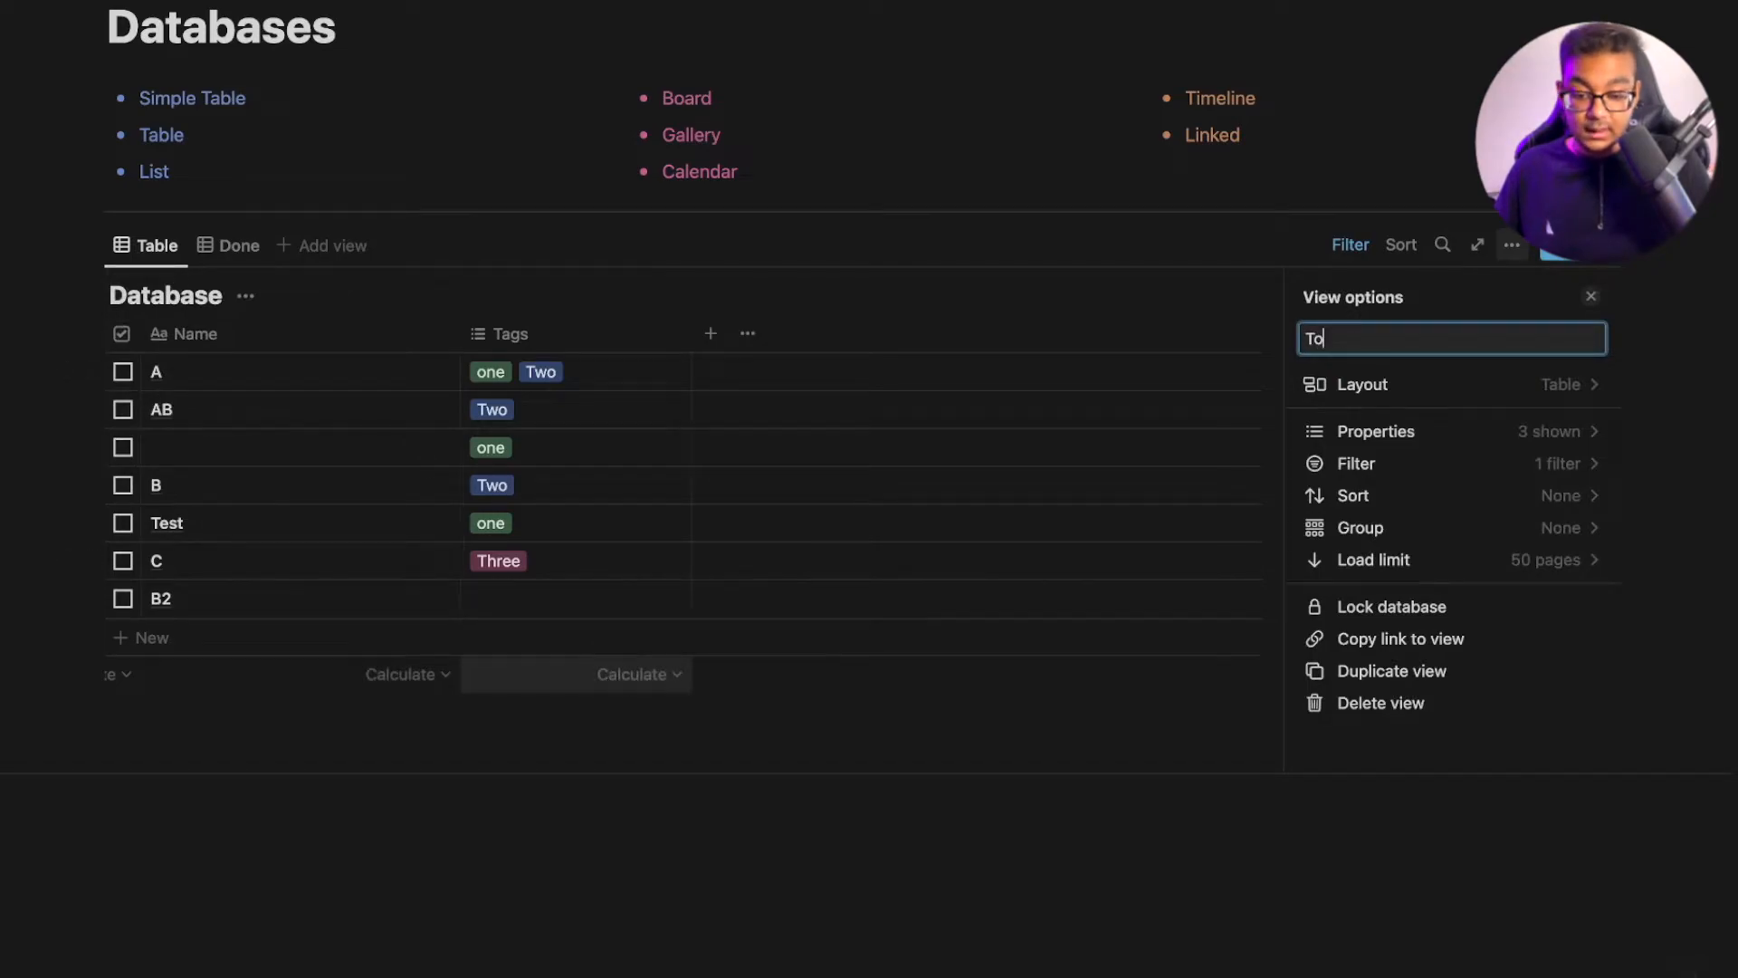
Switch back and forth between the Done and Todo views to compare their rows
left_click(226, 246)
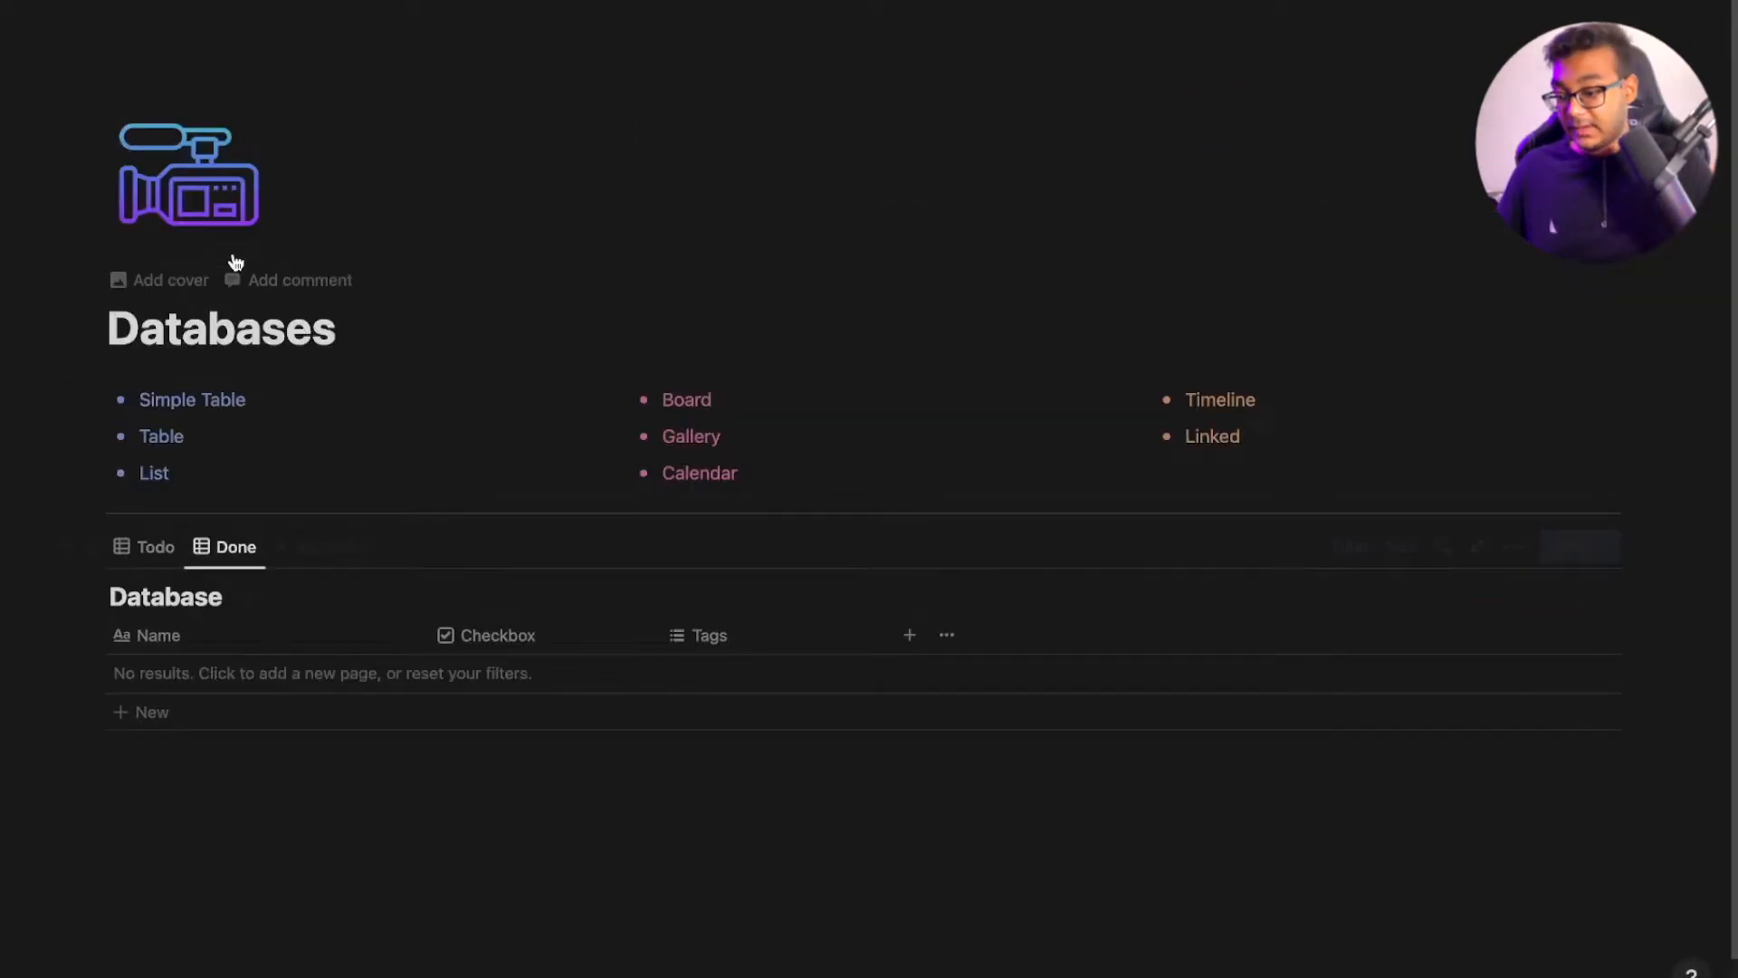
left_click(161, 550)
left_click(226, 547)
left_click(155, 549)
scroll(444, 347, "down", 4)
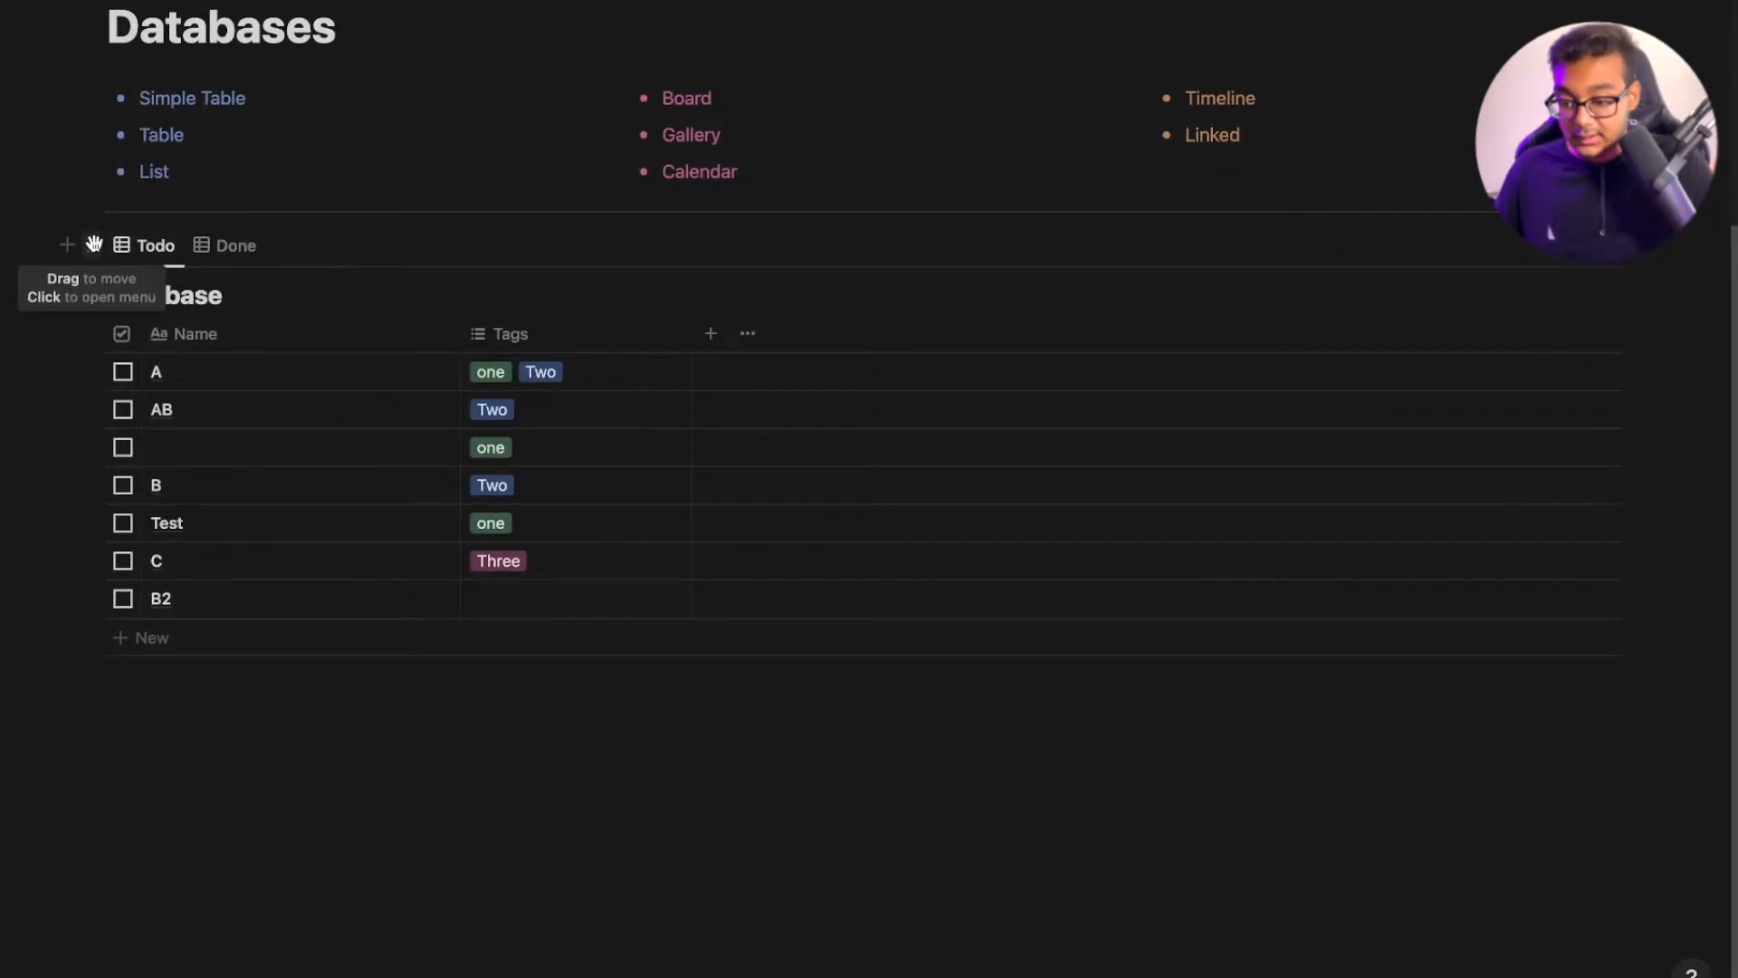
Inspect the load limit options of the Todo view, then group the view by Tags
left_click(1504, 246)
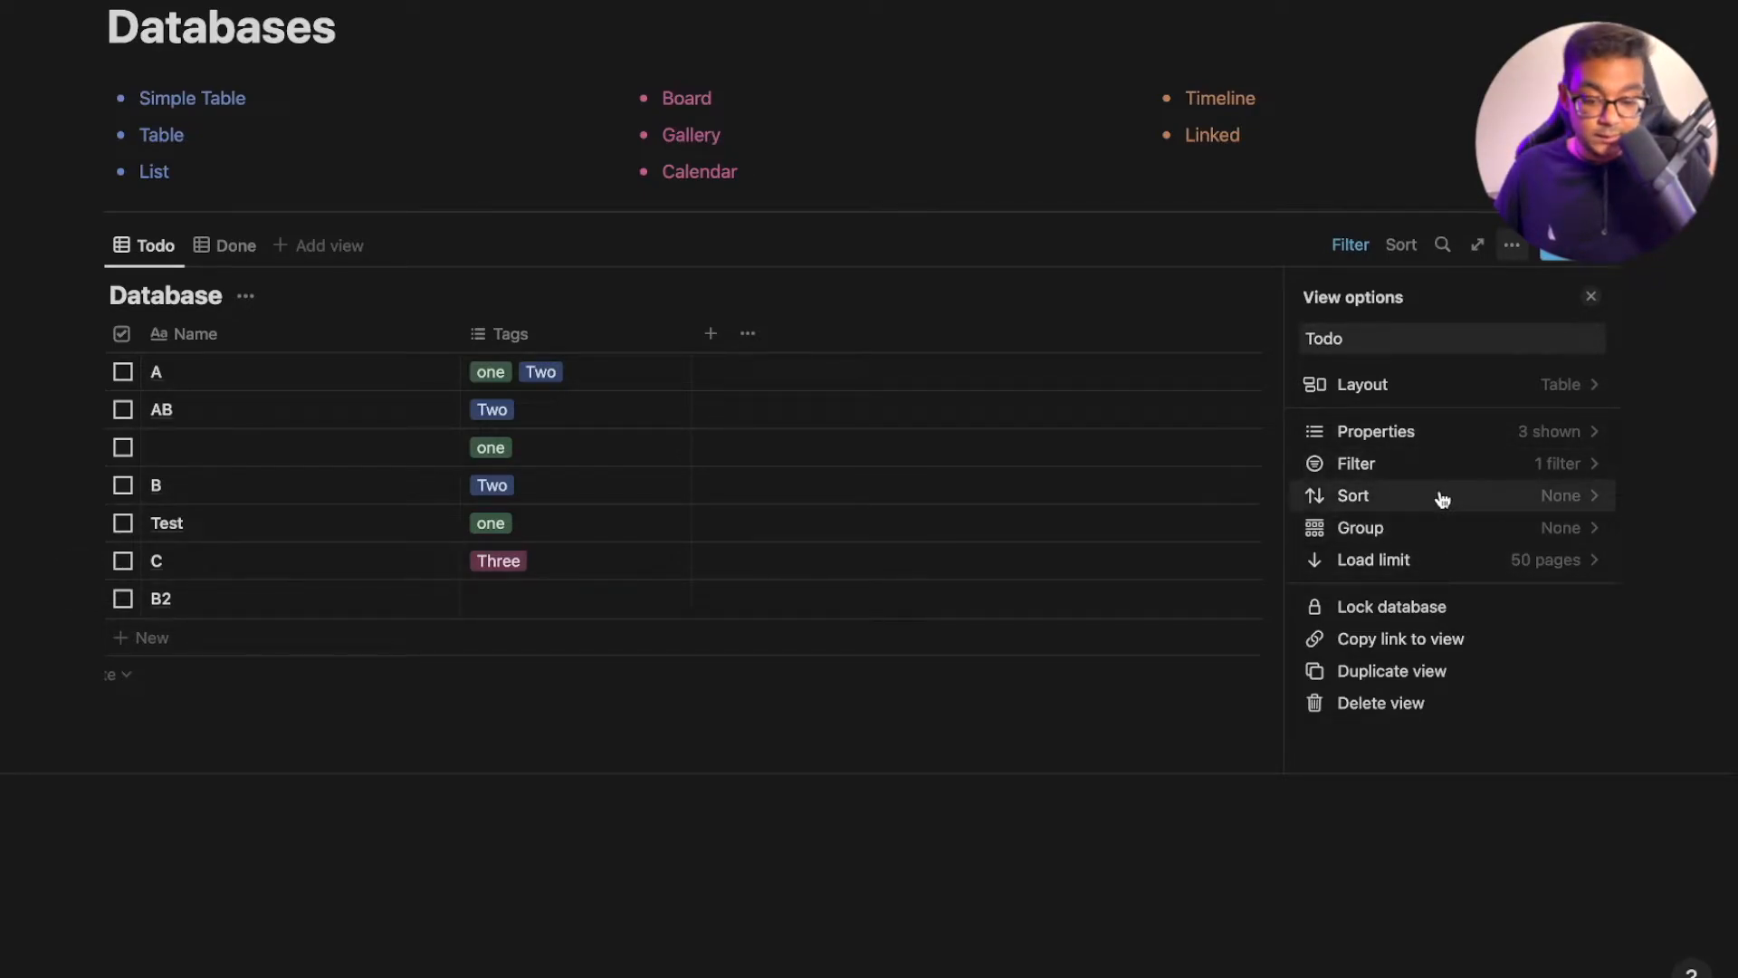
left_click(1419, 566)
left_click(1415, 556)
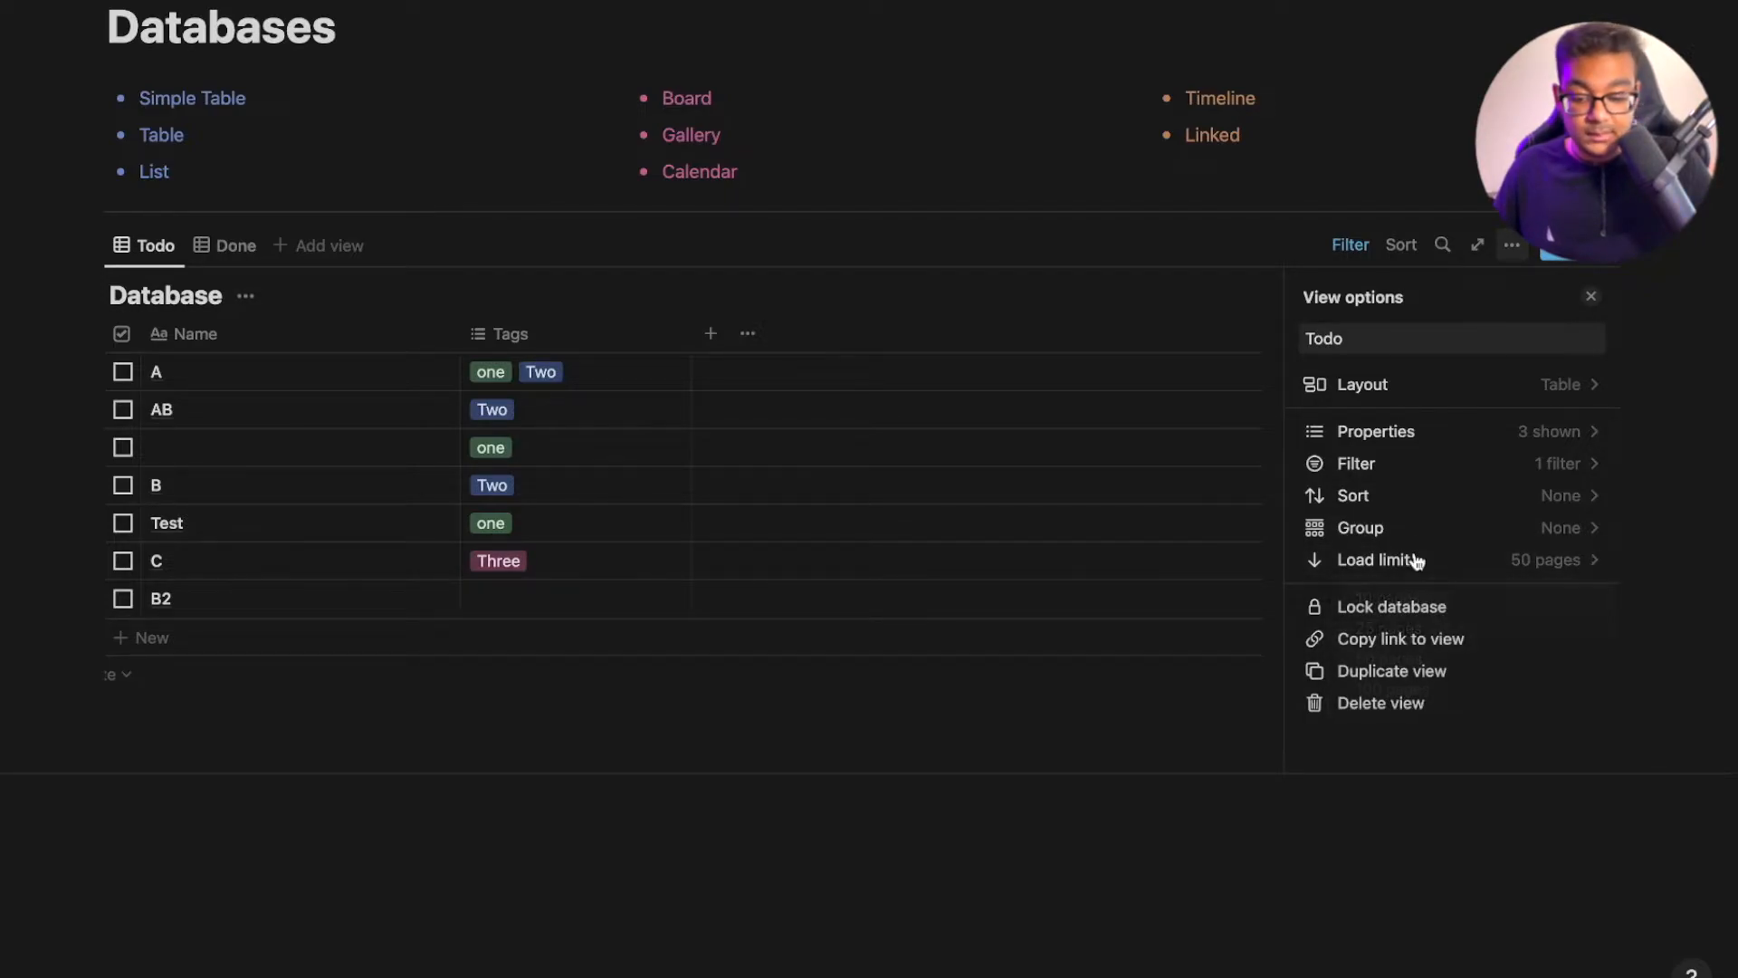
left_click(1428, 538)
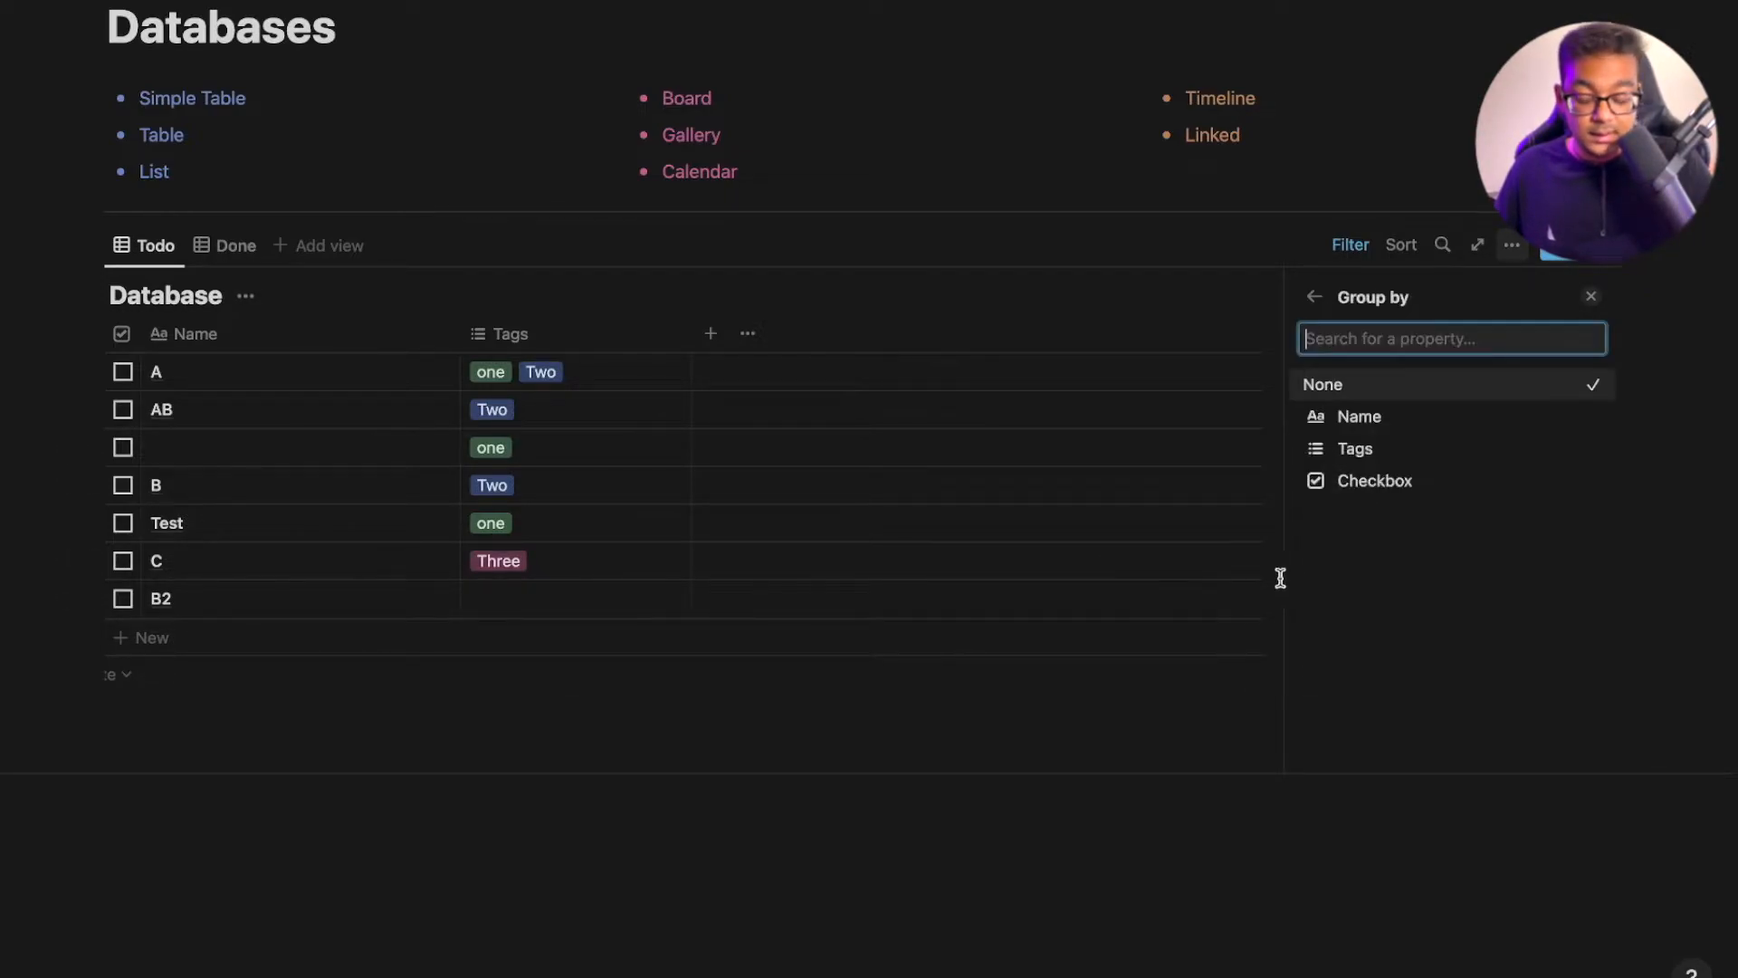
left_click(1404, 459)
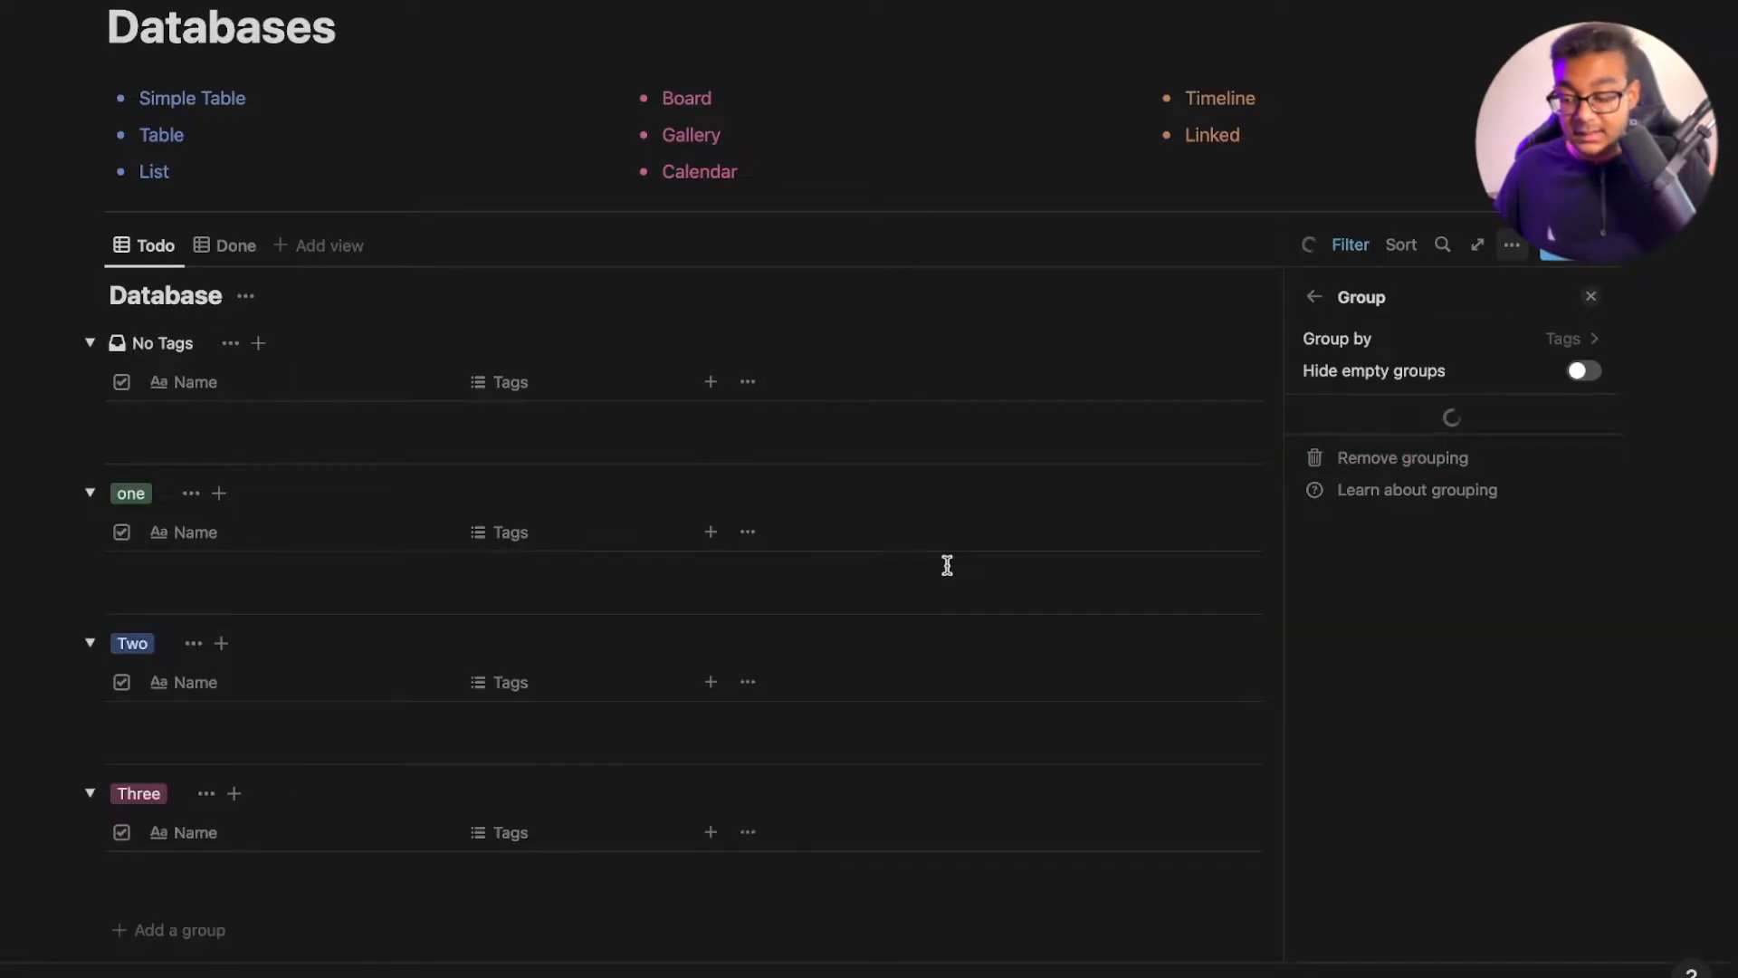
Close the grouping settings and look through the tag groups and their rows in the Todo view
left_click(858, 357)
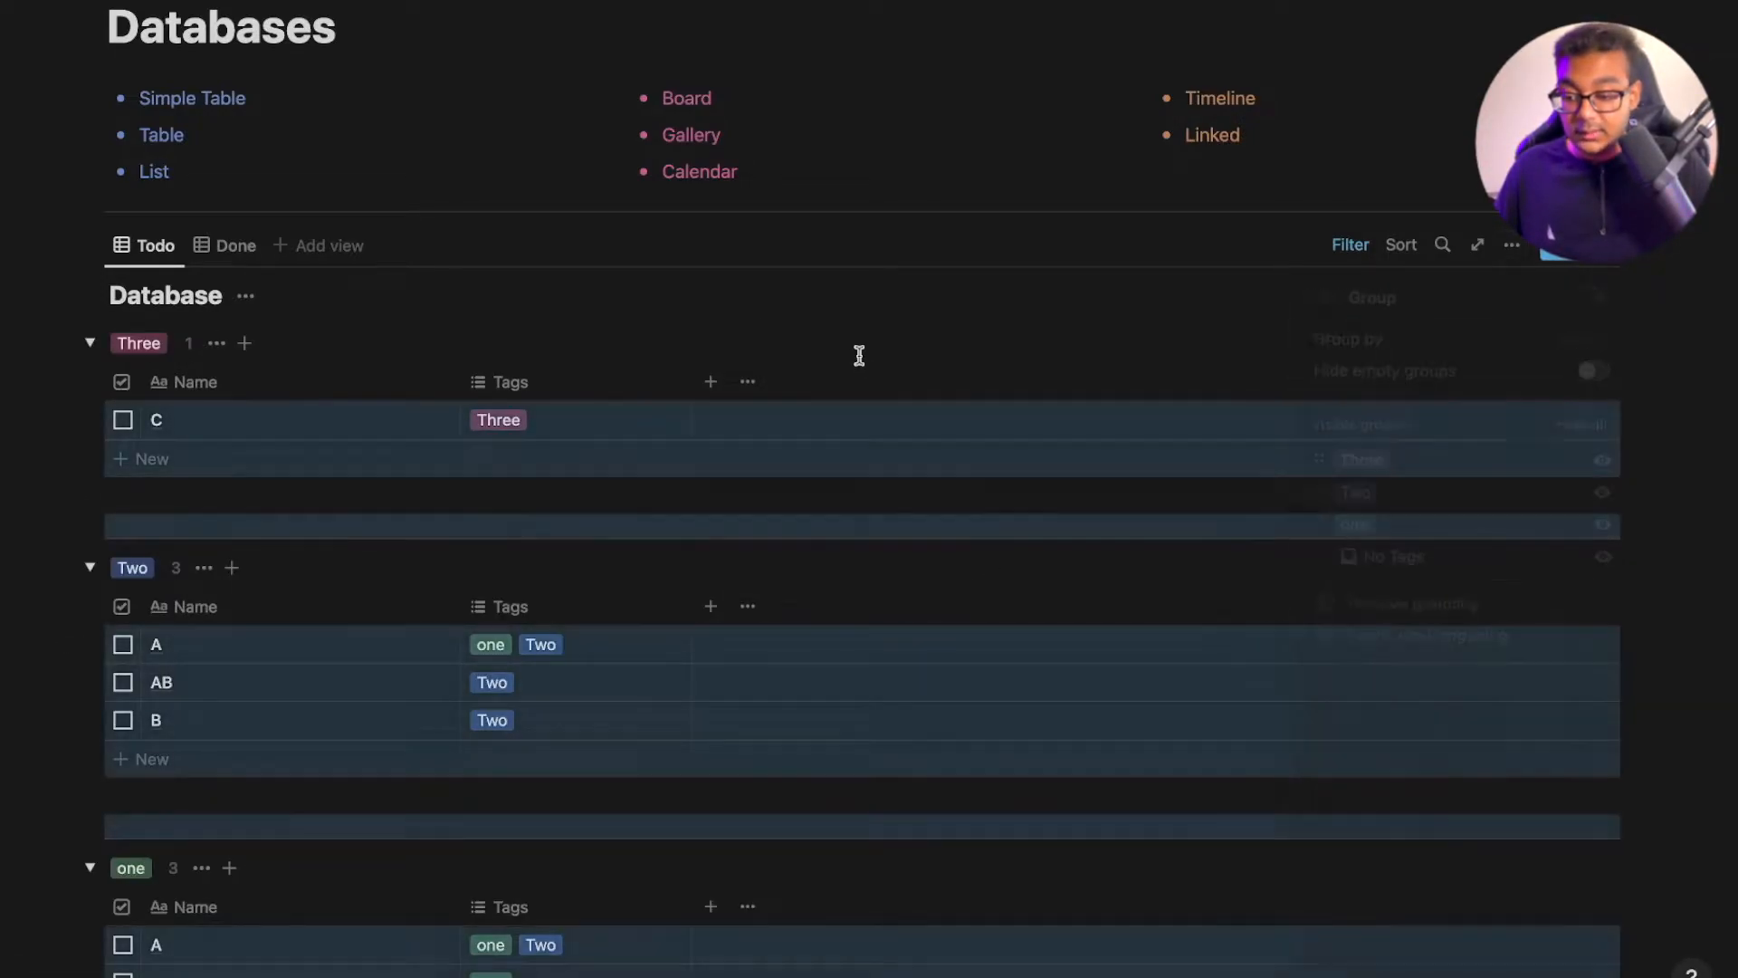
scroll(842, 390, "down", 5)
scroll(839, 390, "up", 1)
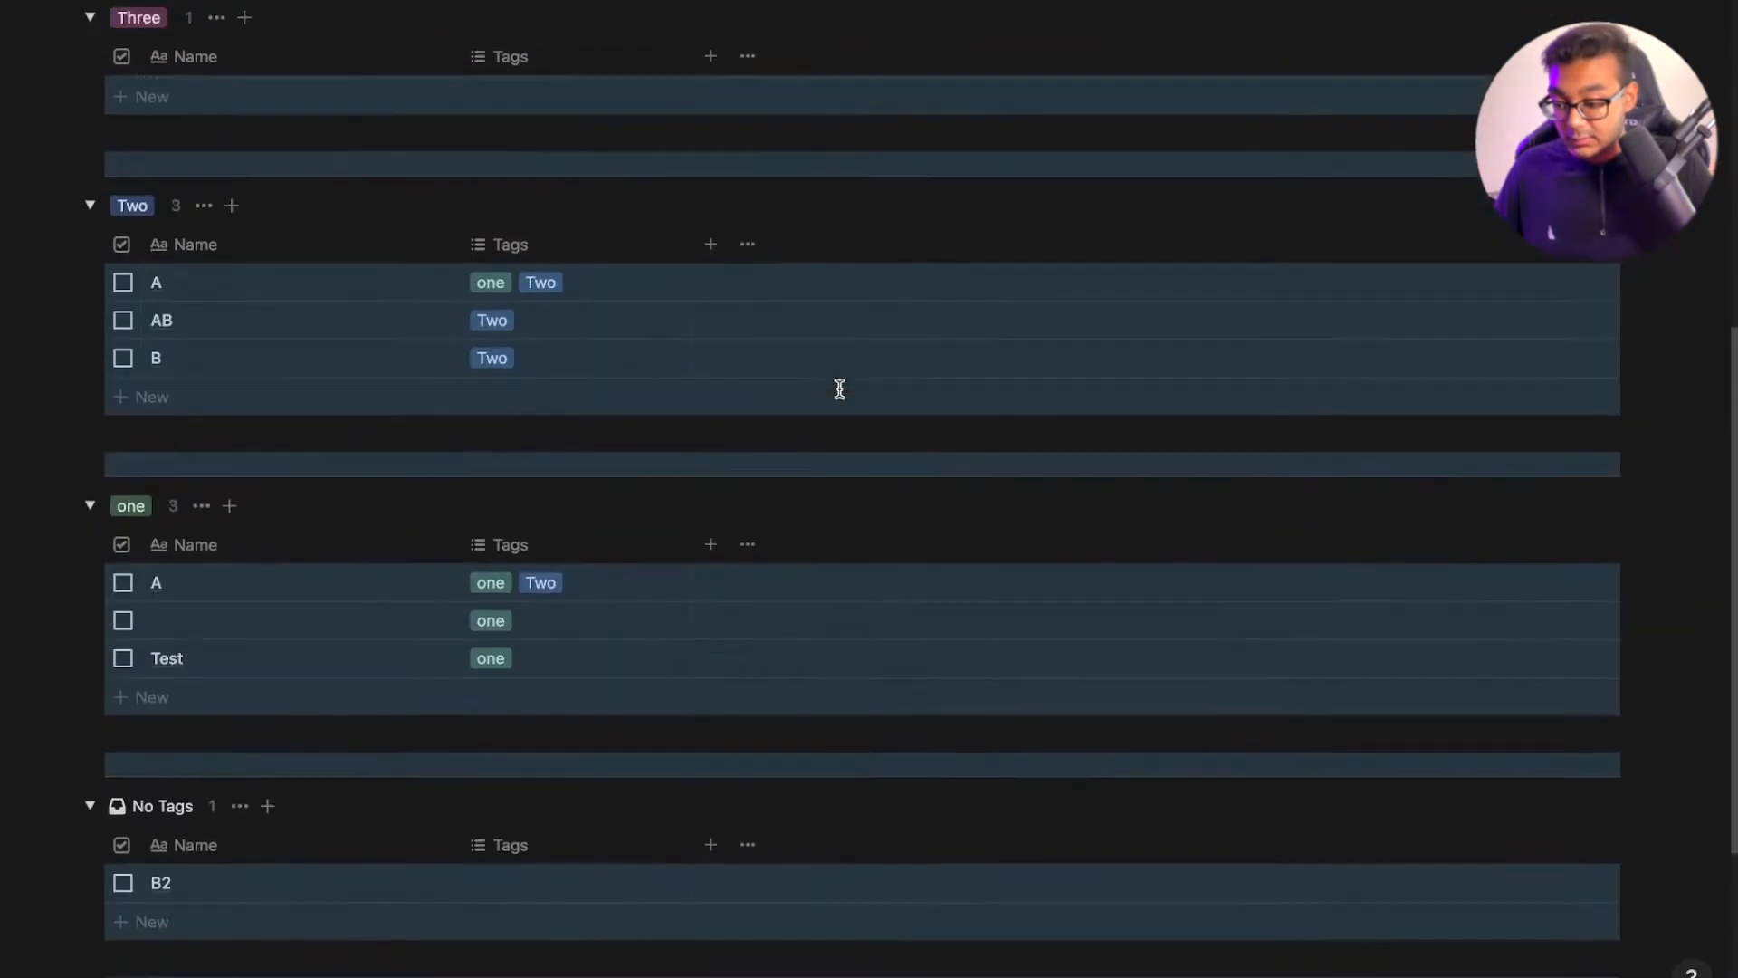
scroll(839, 389, "up", 2)
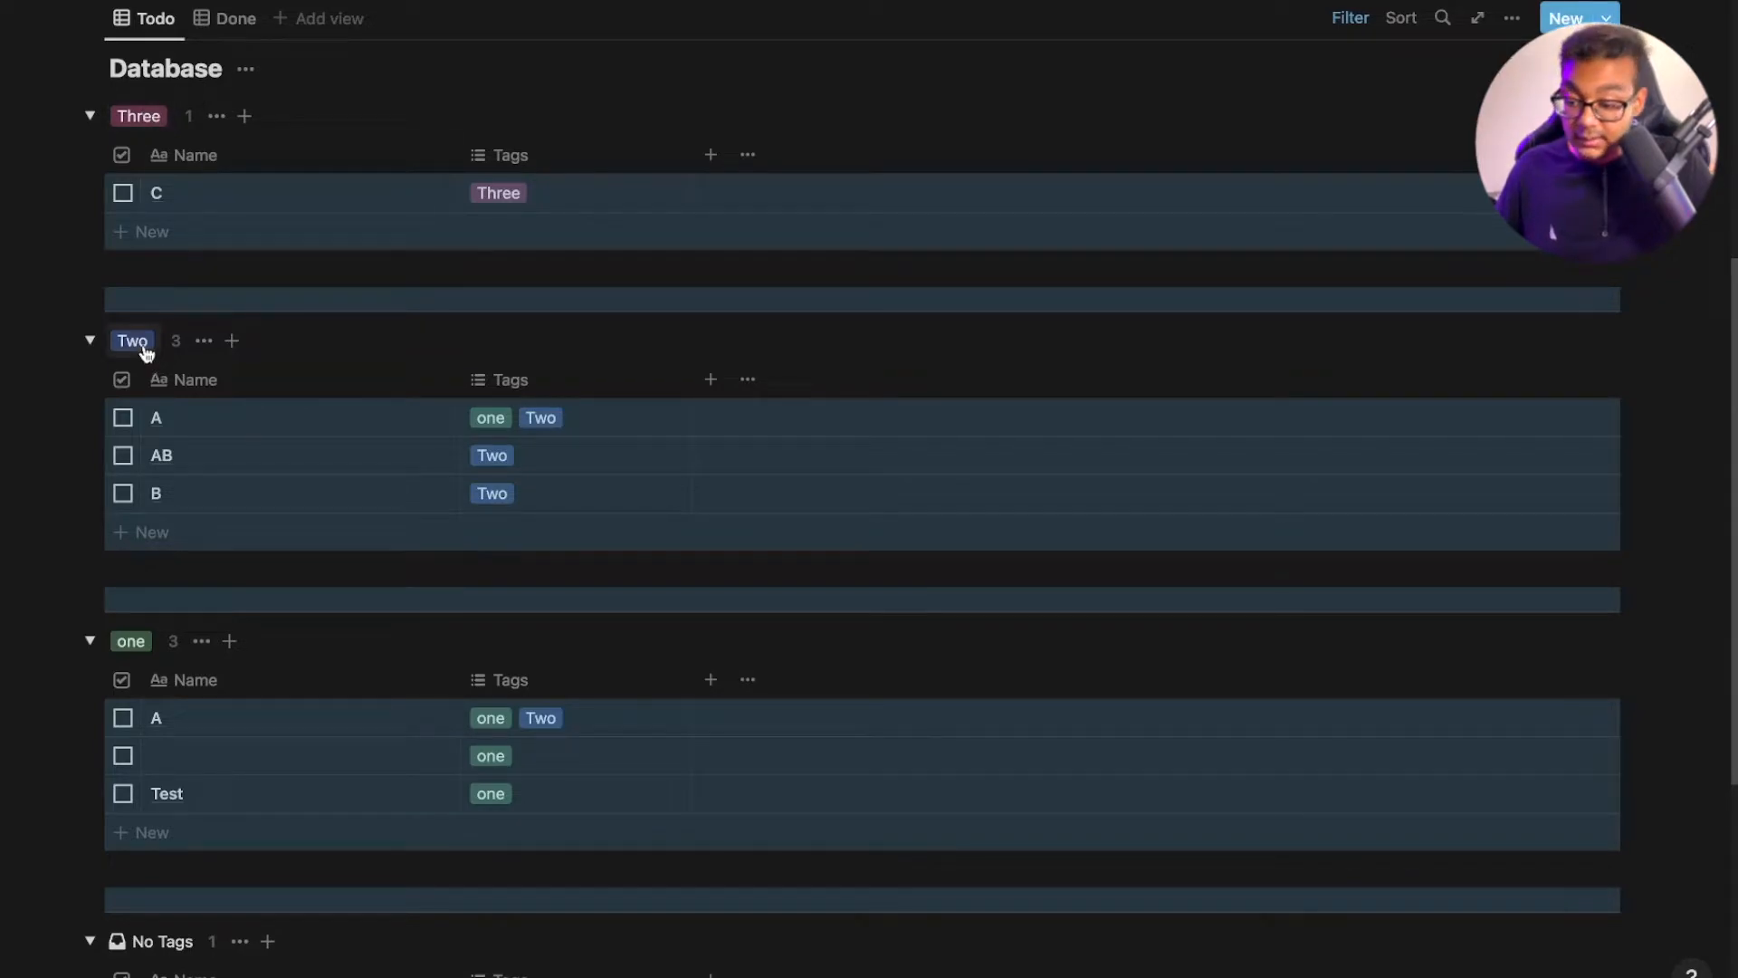
scroll(143, 656, "down", 3)
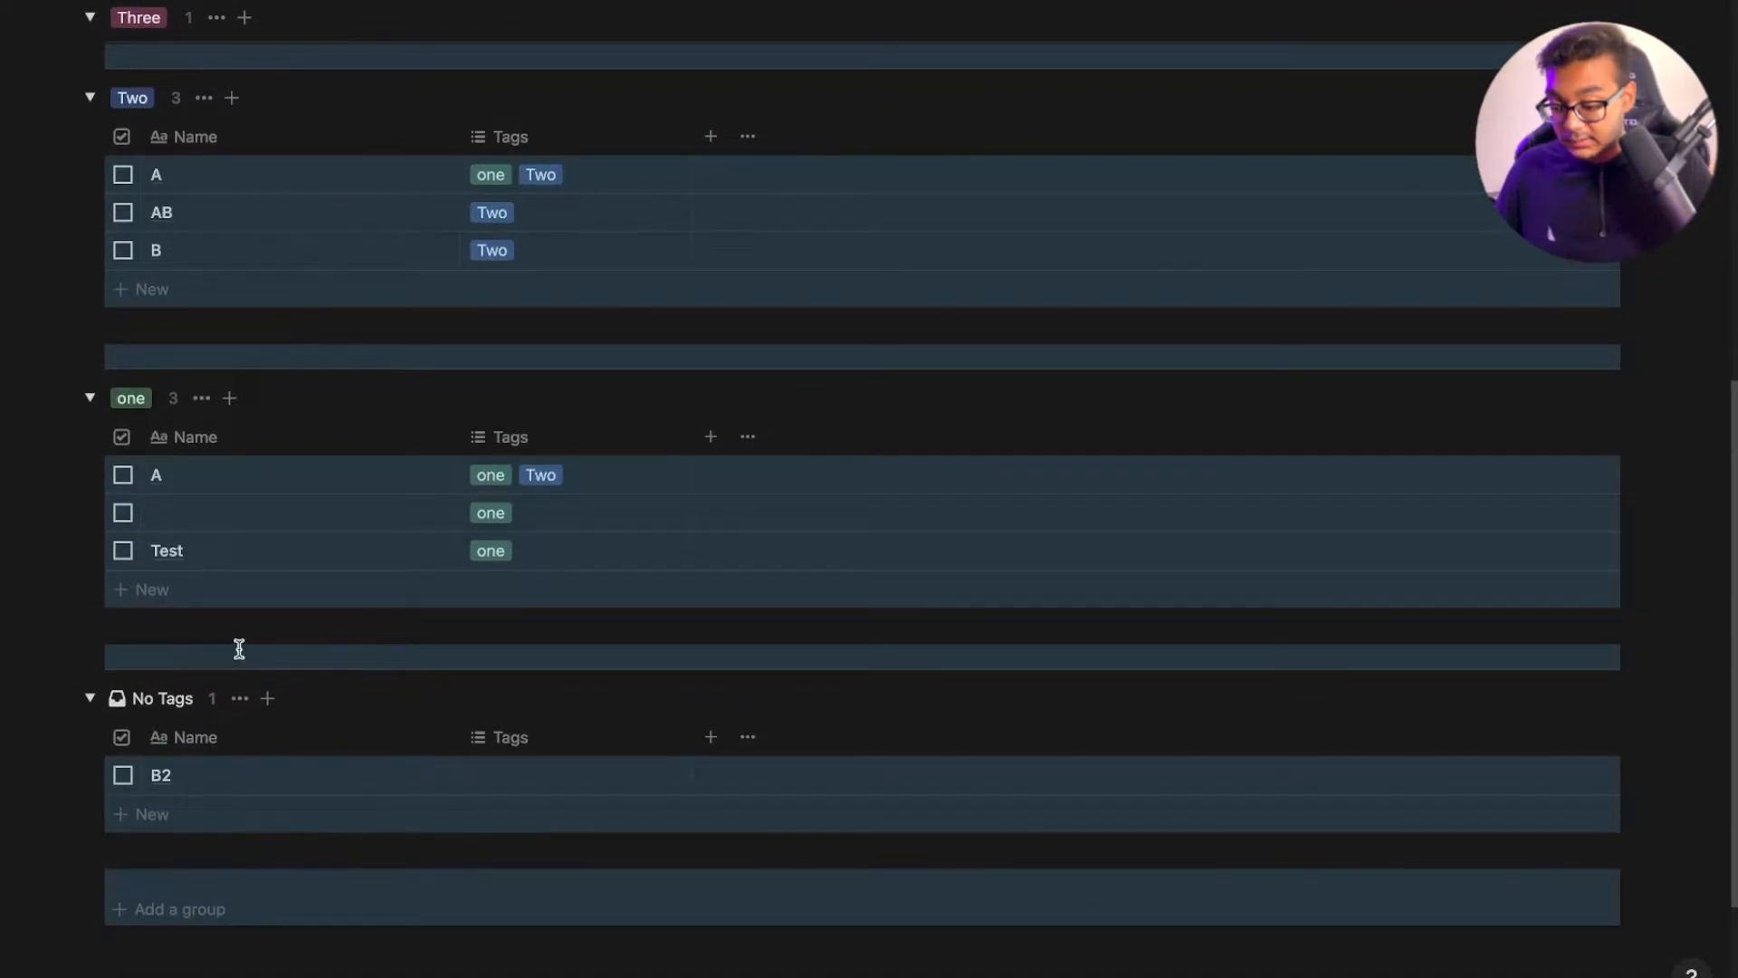
scroll(233, 652, "up", 3)
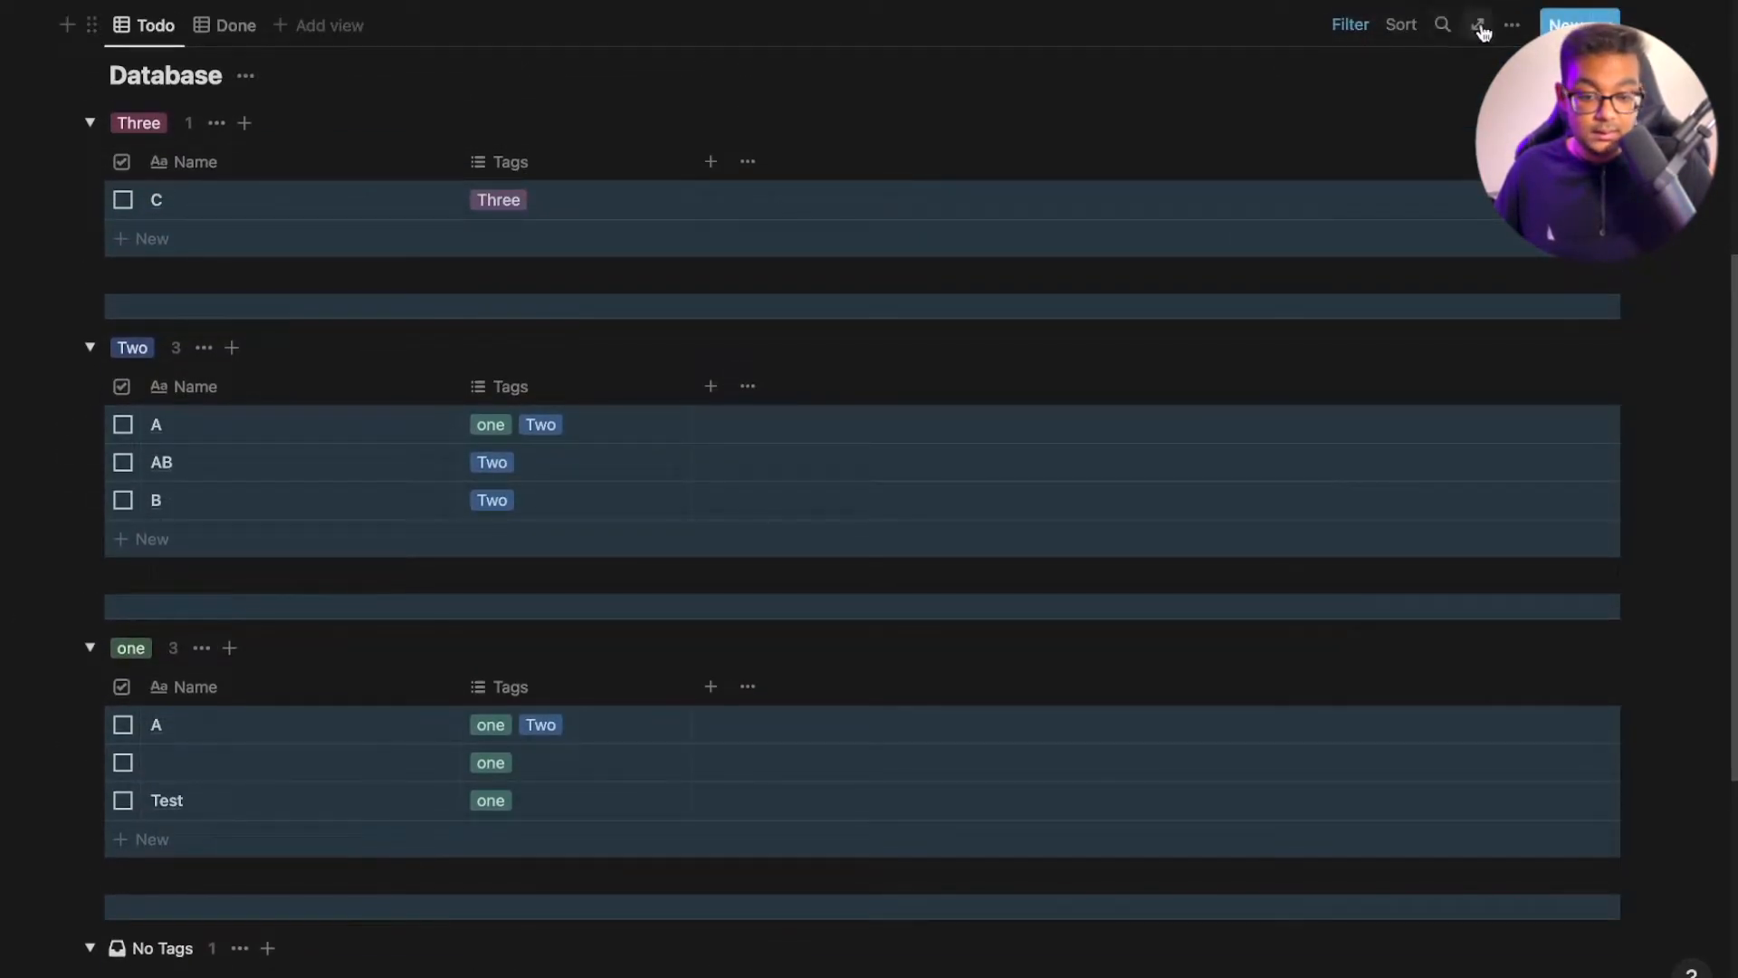
Show the Todo view's filter bar and reorder its tag groups as one, Two, Three
left_click(1324, 25)
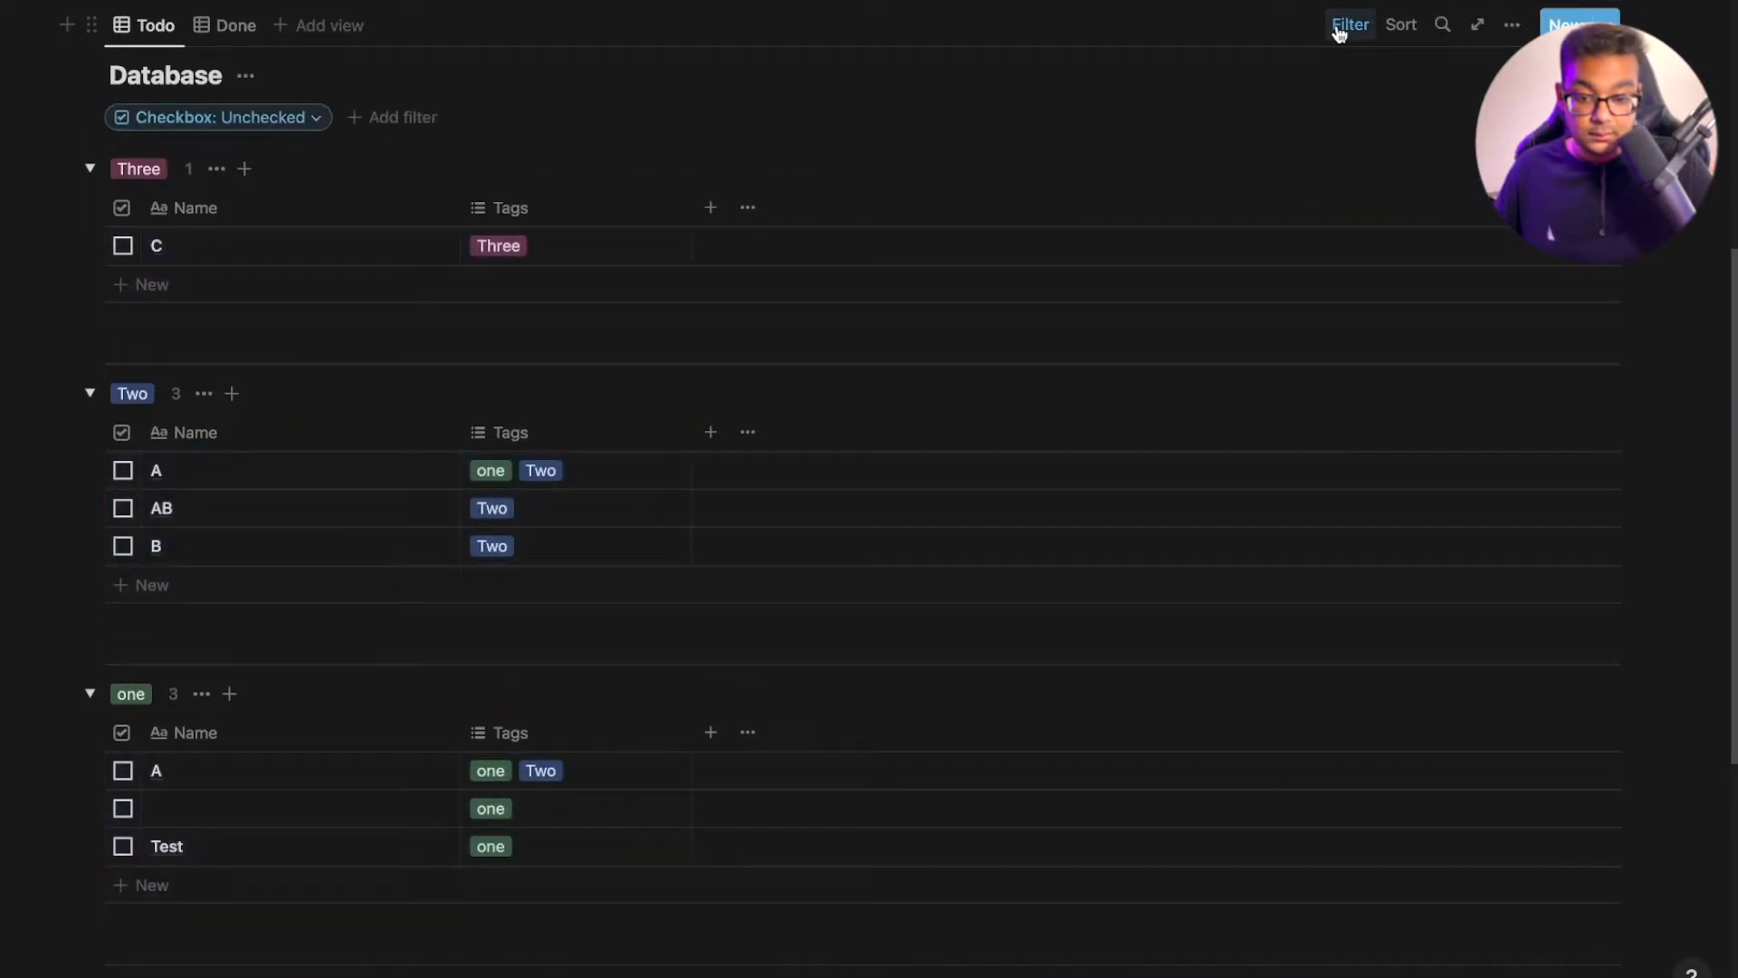
left_click(1512, 27)
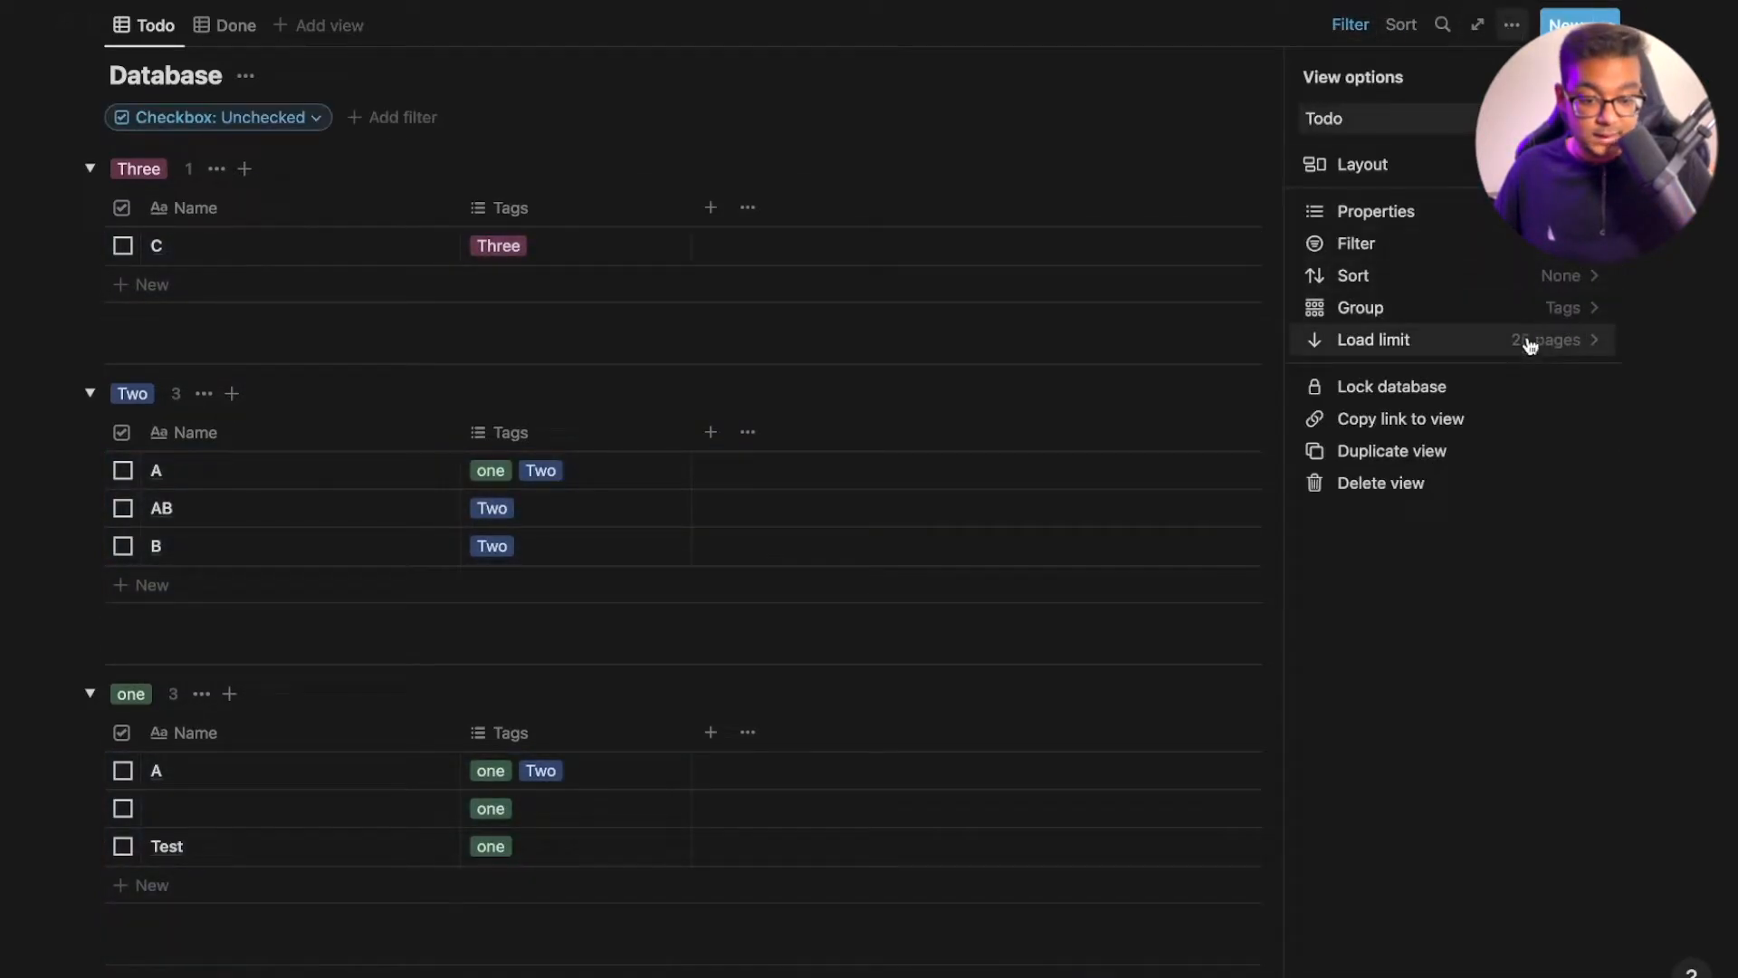
left_click(1559, 308)
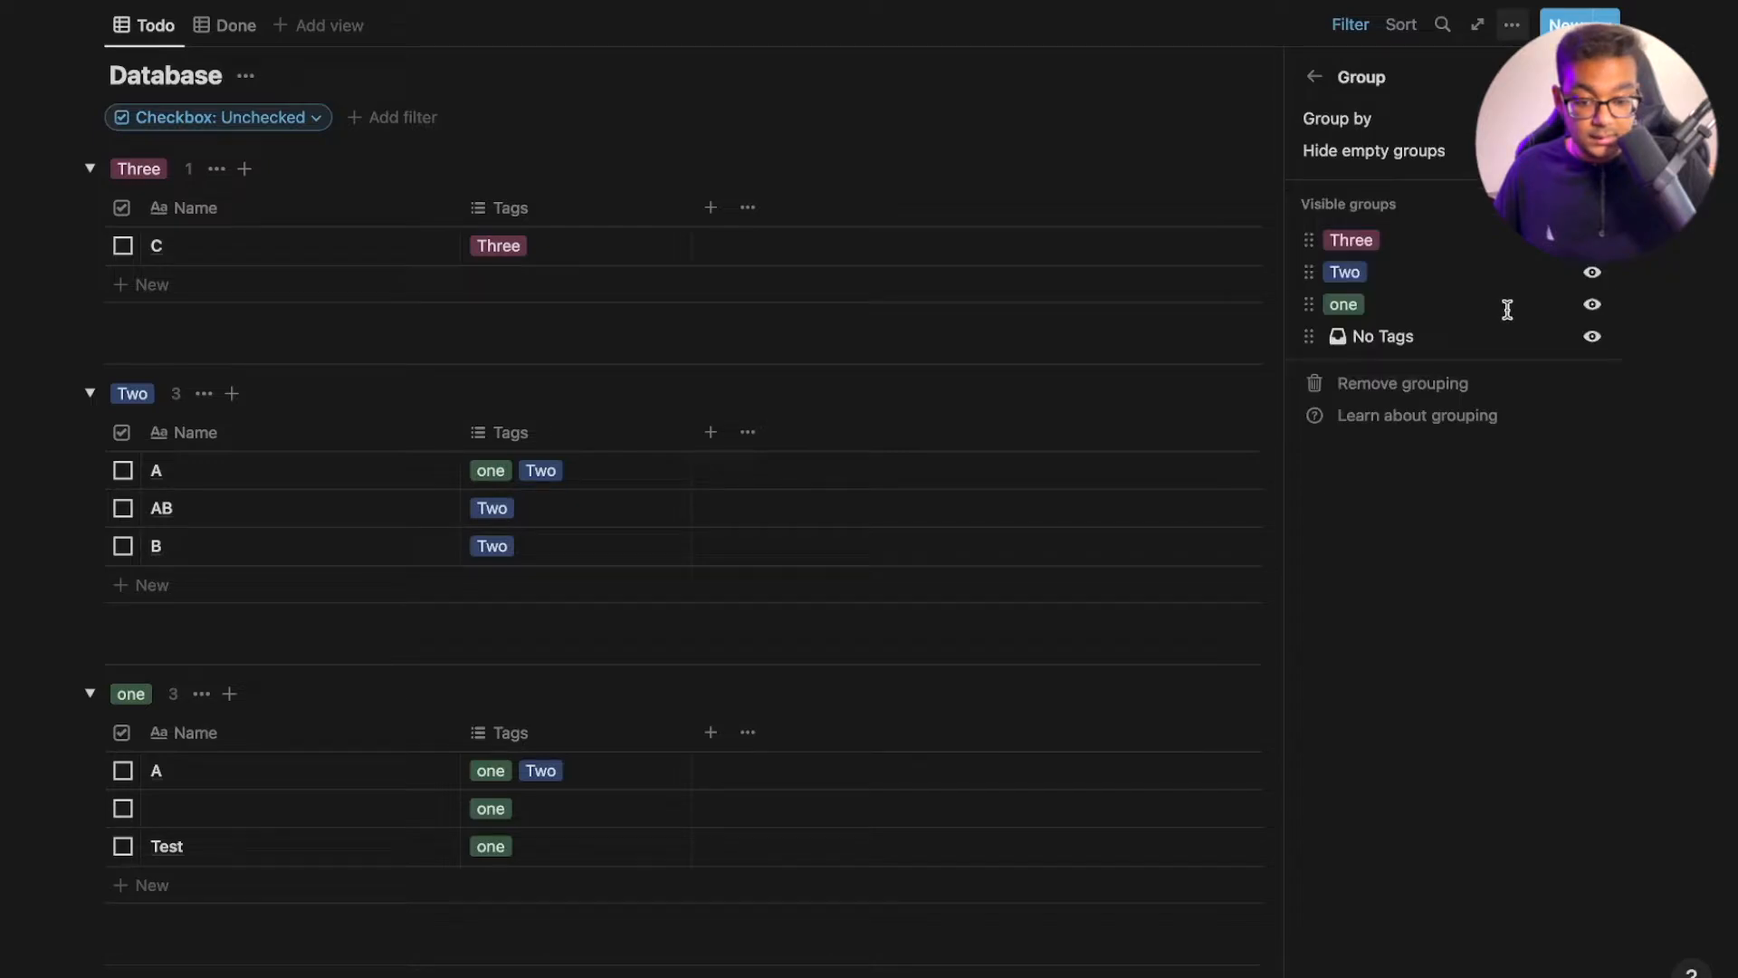
left_click_drag(1307, 308, 1308, 241)
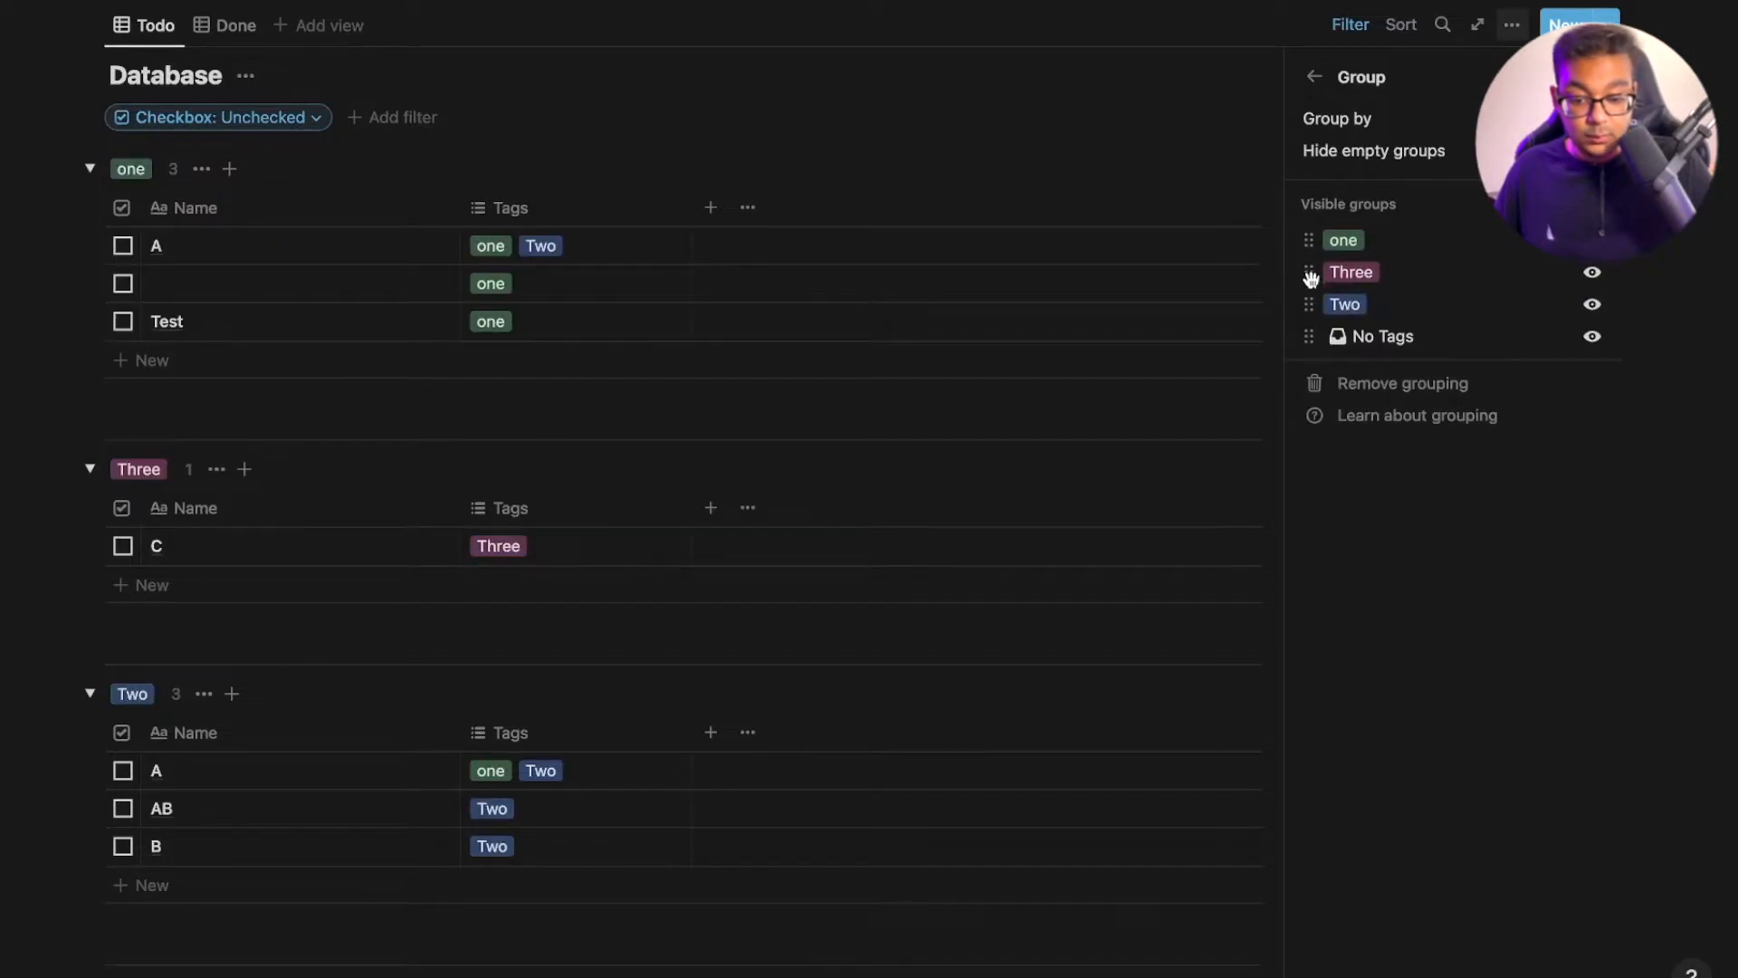
left_click_drag(1310, 311, 1308, 272)
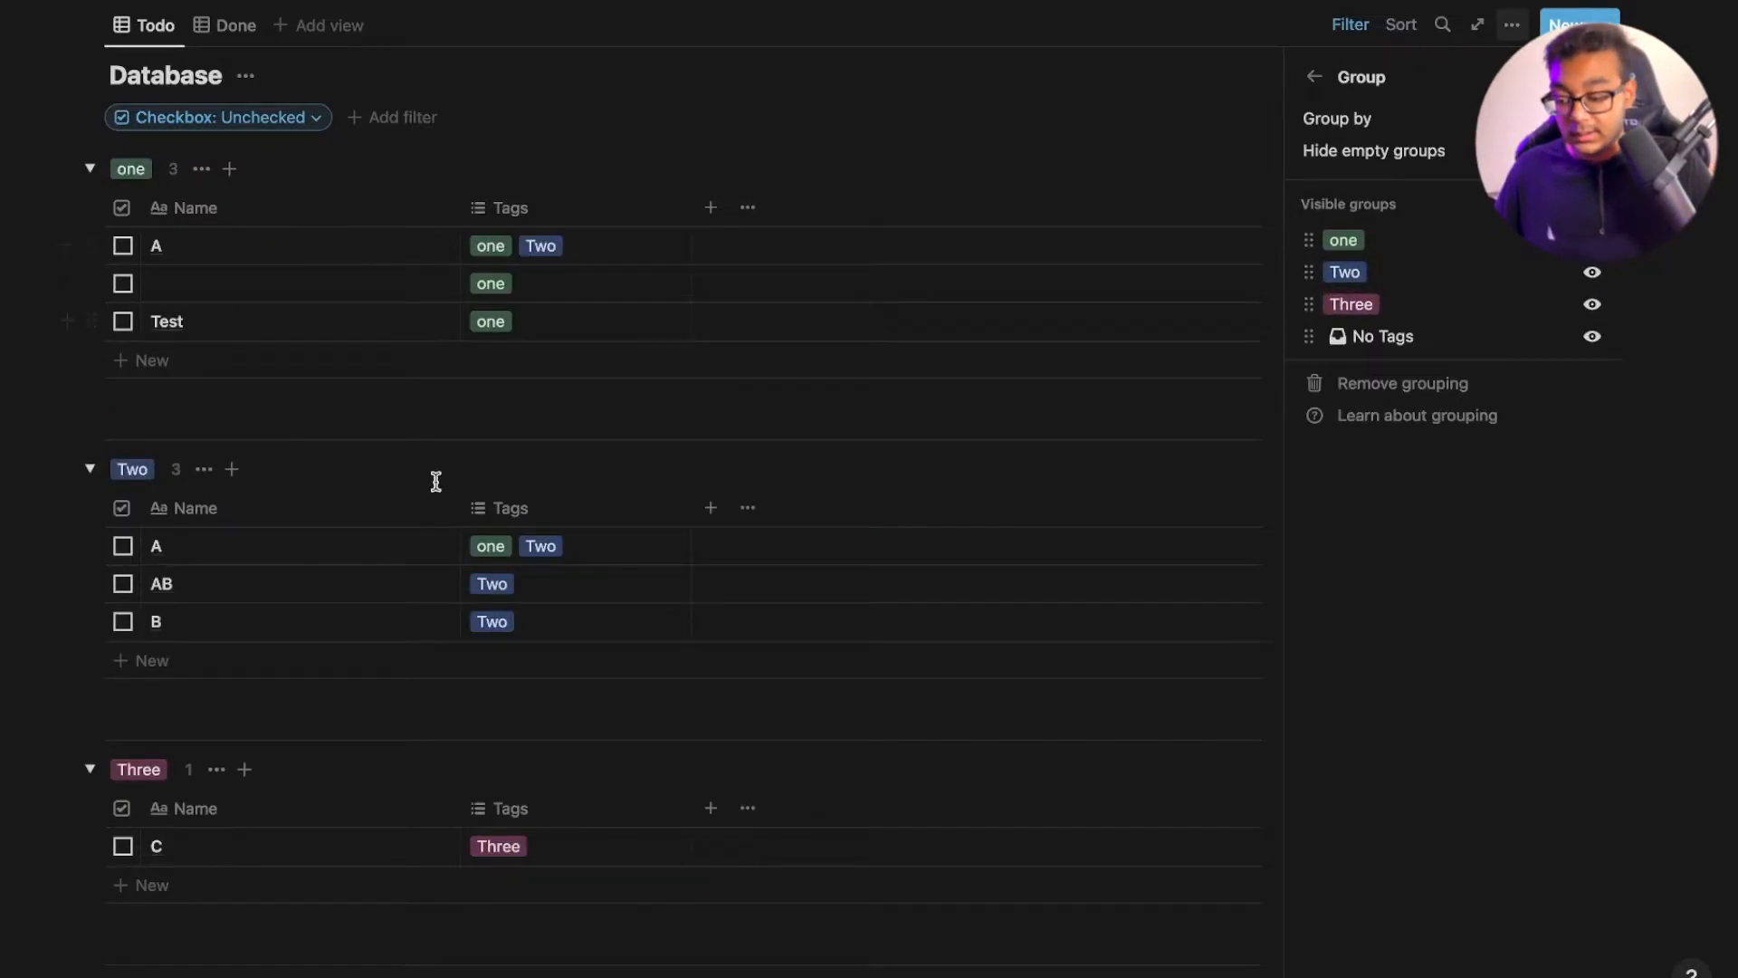
Hide the No Tags group in the Todo view, check which properties are available for grouping, and close the settings
left_click(1593, 336)
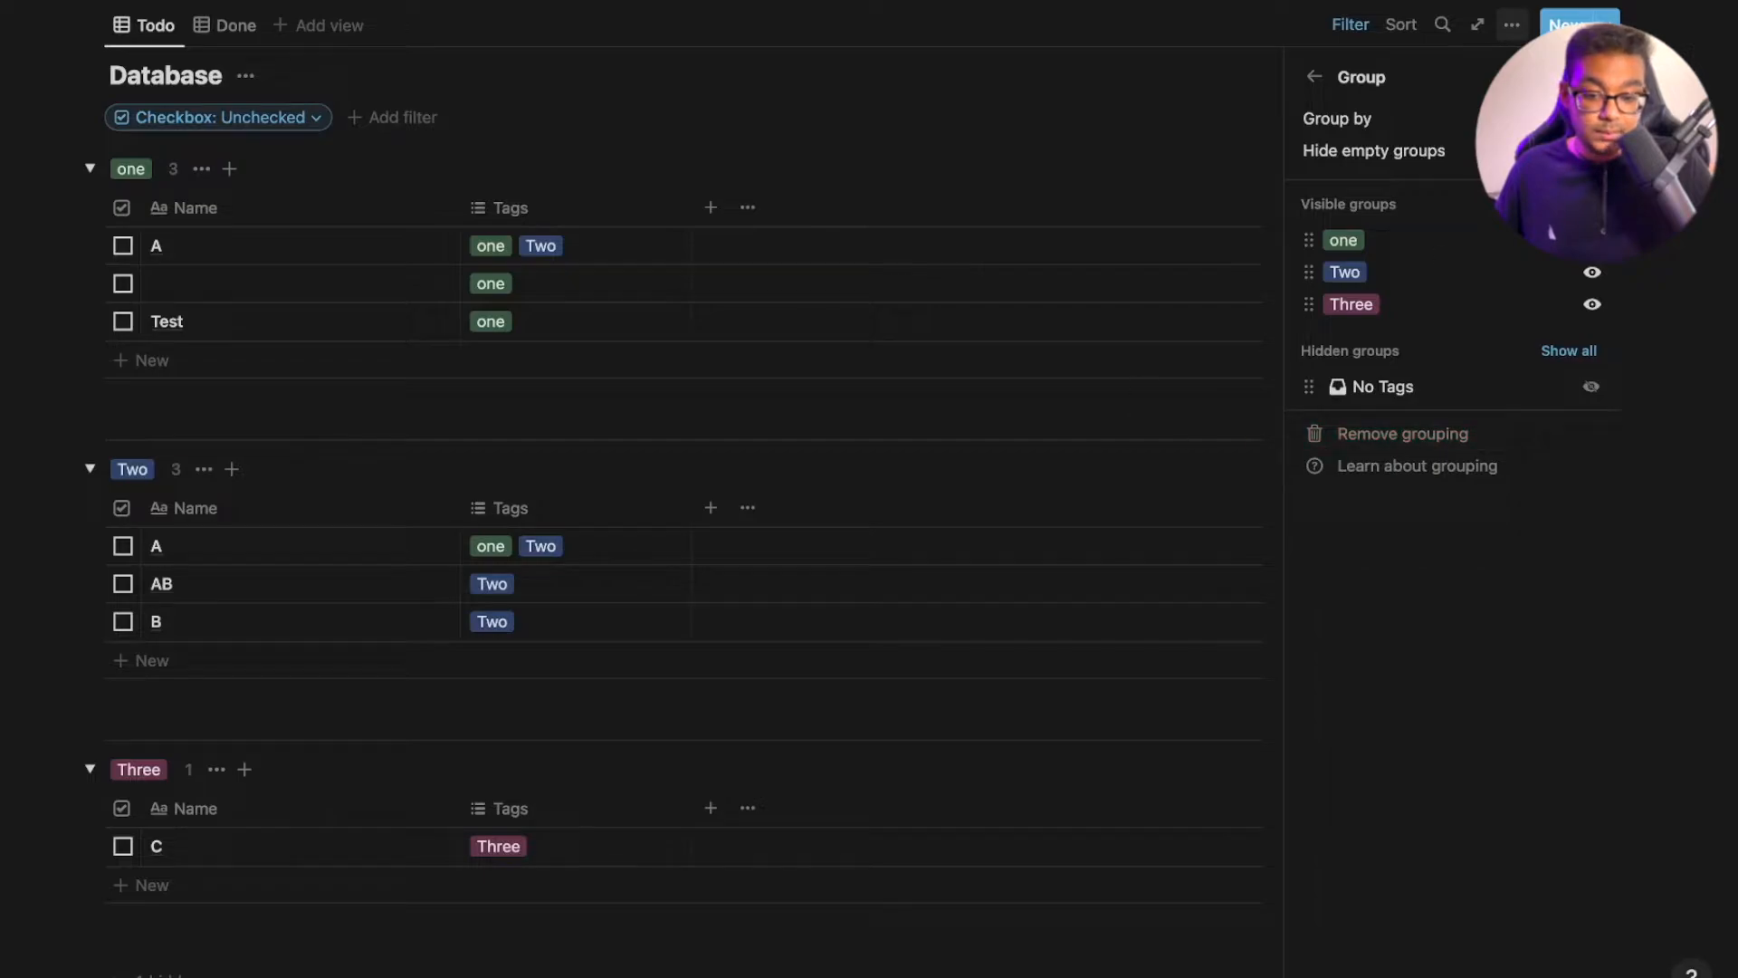
left_click(1349, 118)
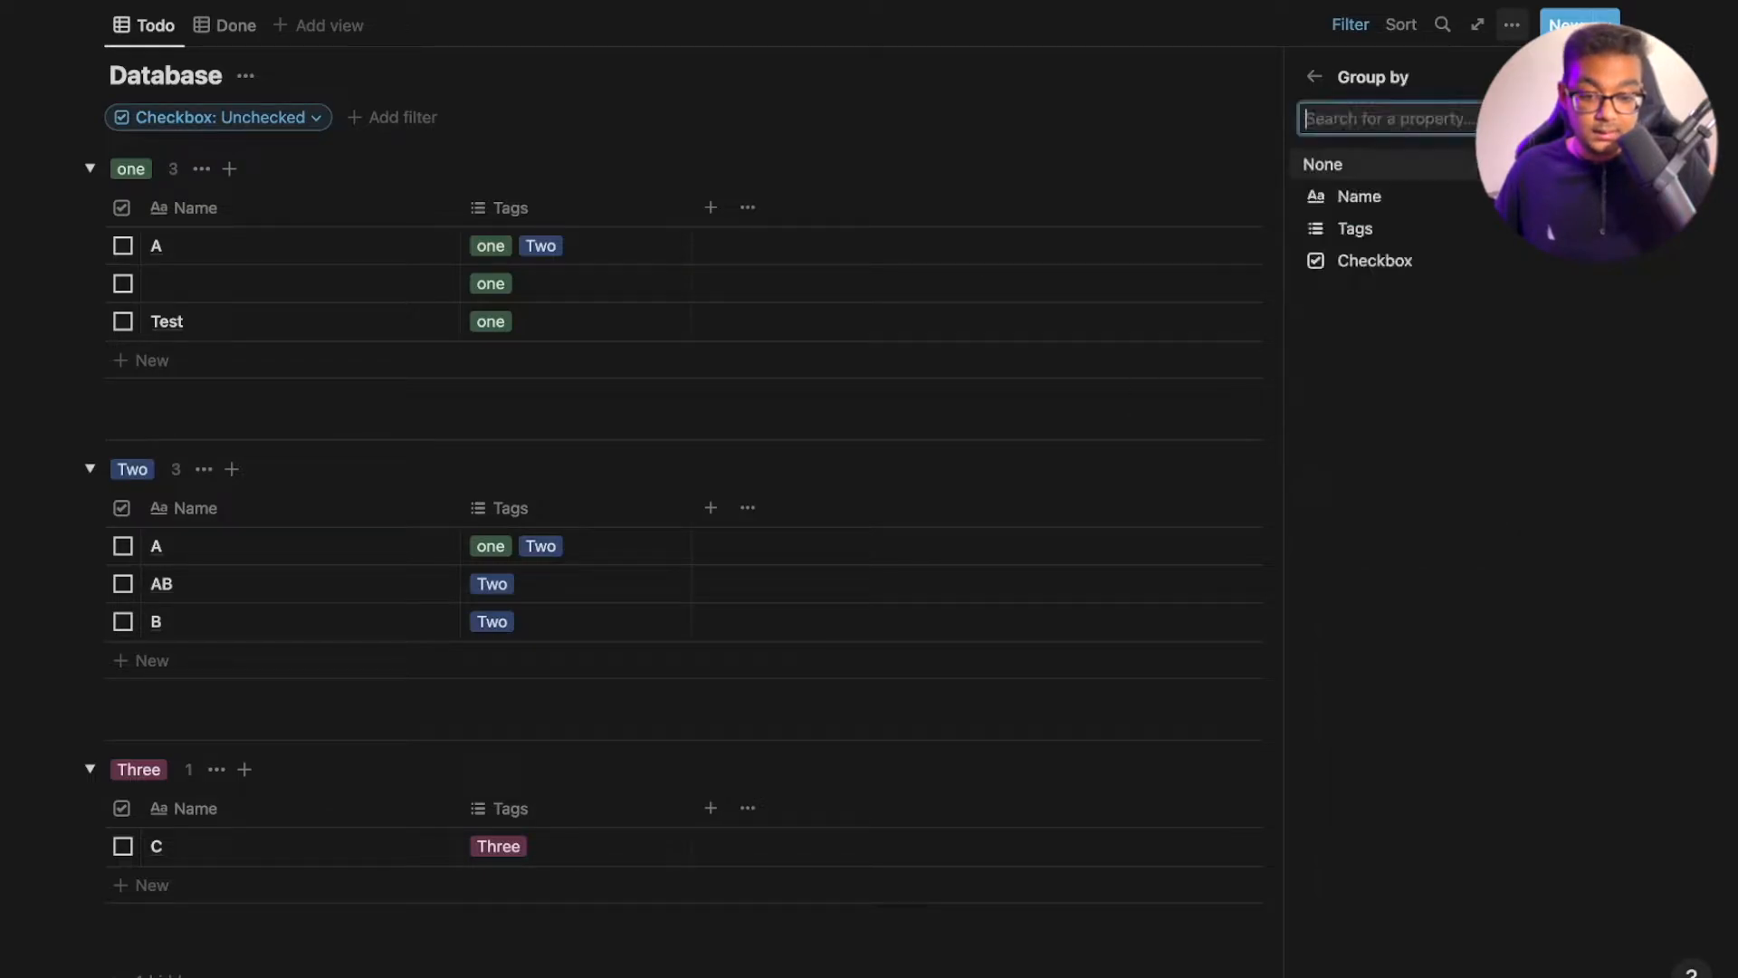
left_click(1314, 78)
left_click(1246, 245)
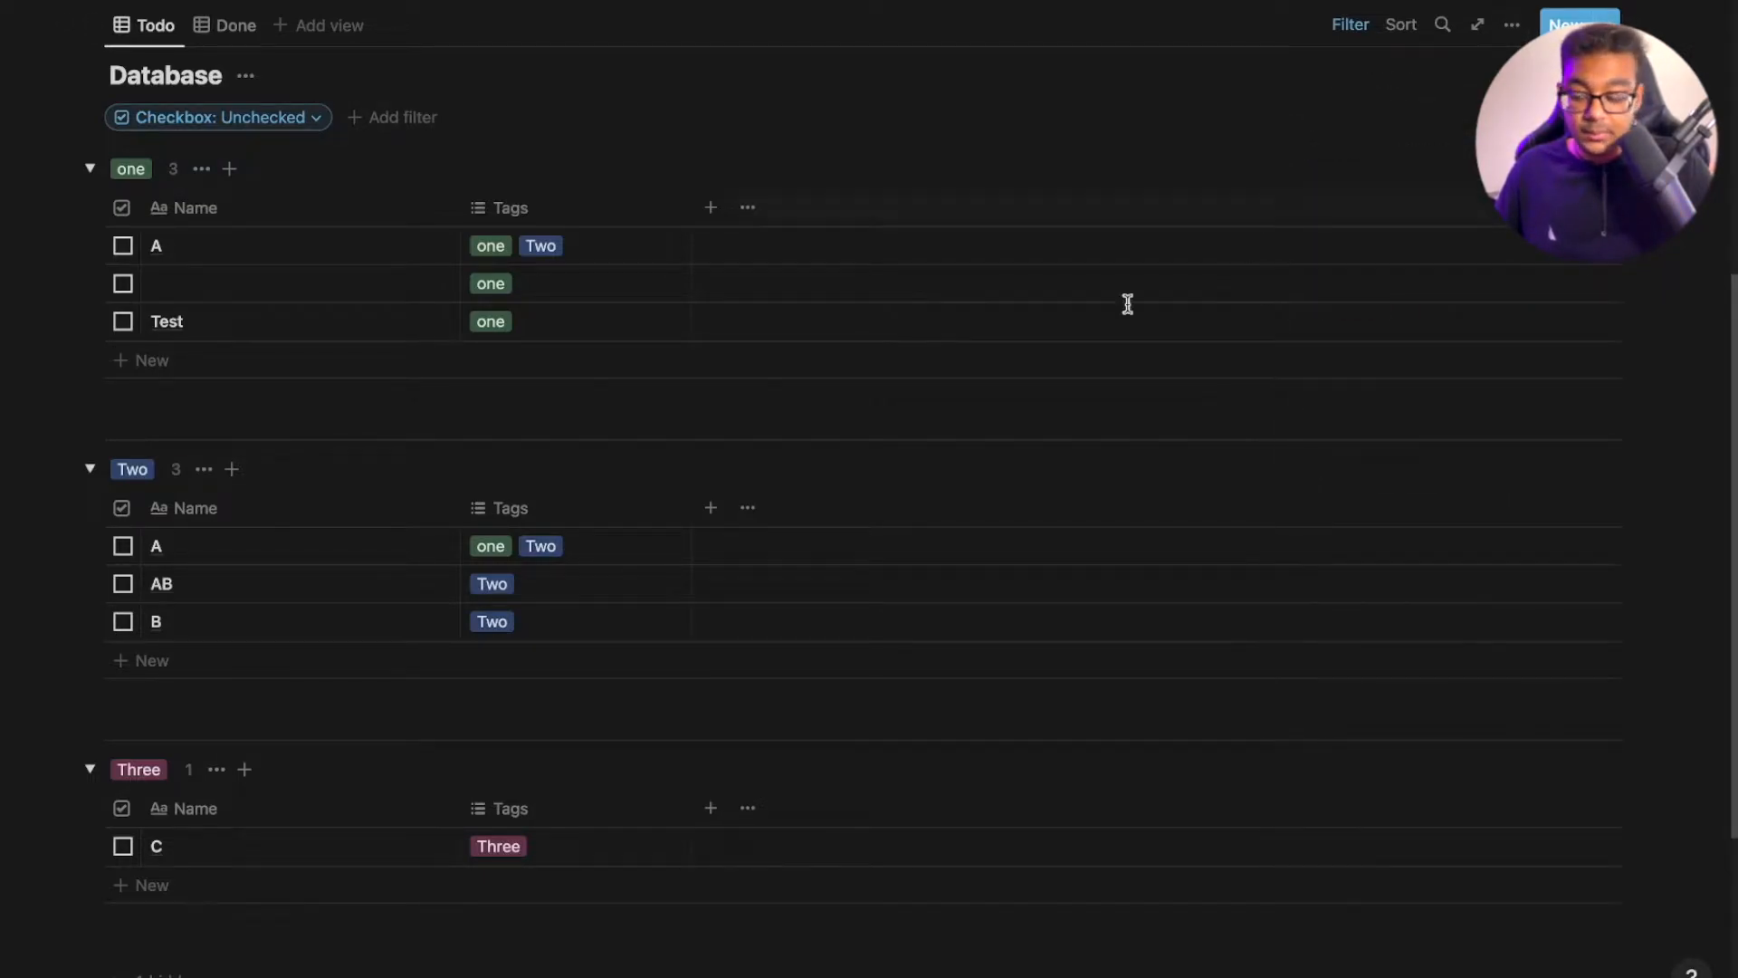
Expand and collapse the hidden group below the Three group, and review the reordered tag groups
scroll(881, 404, "down", 2)
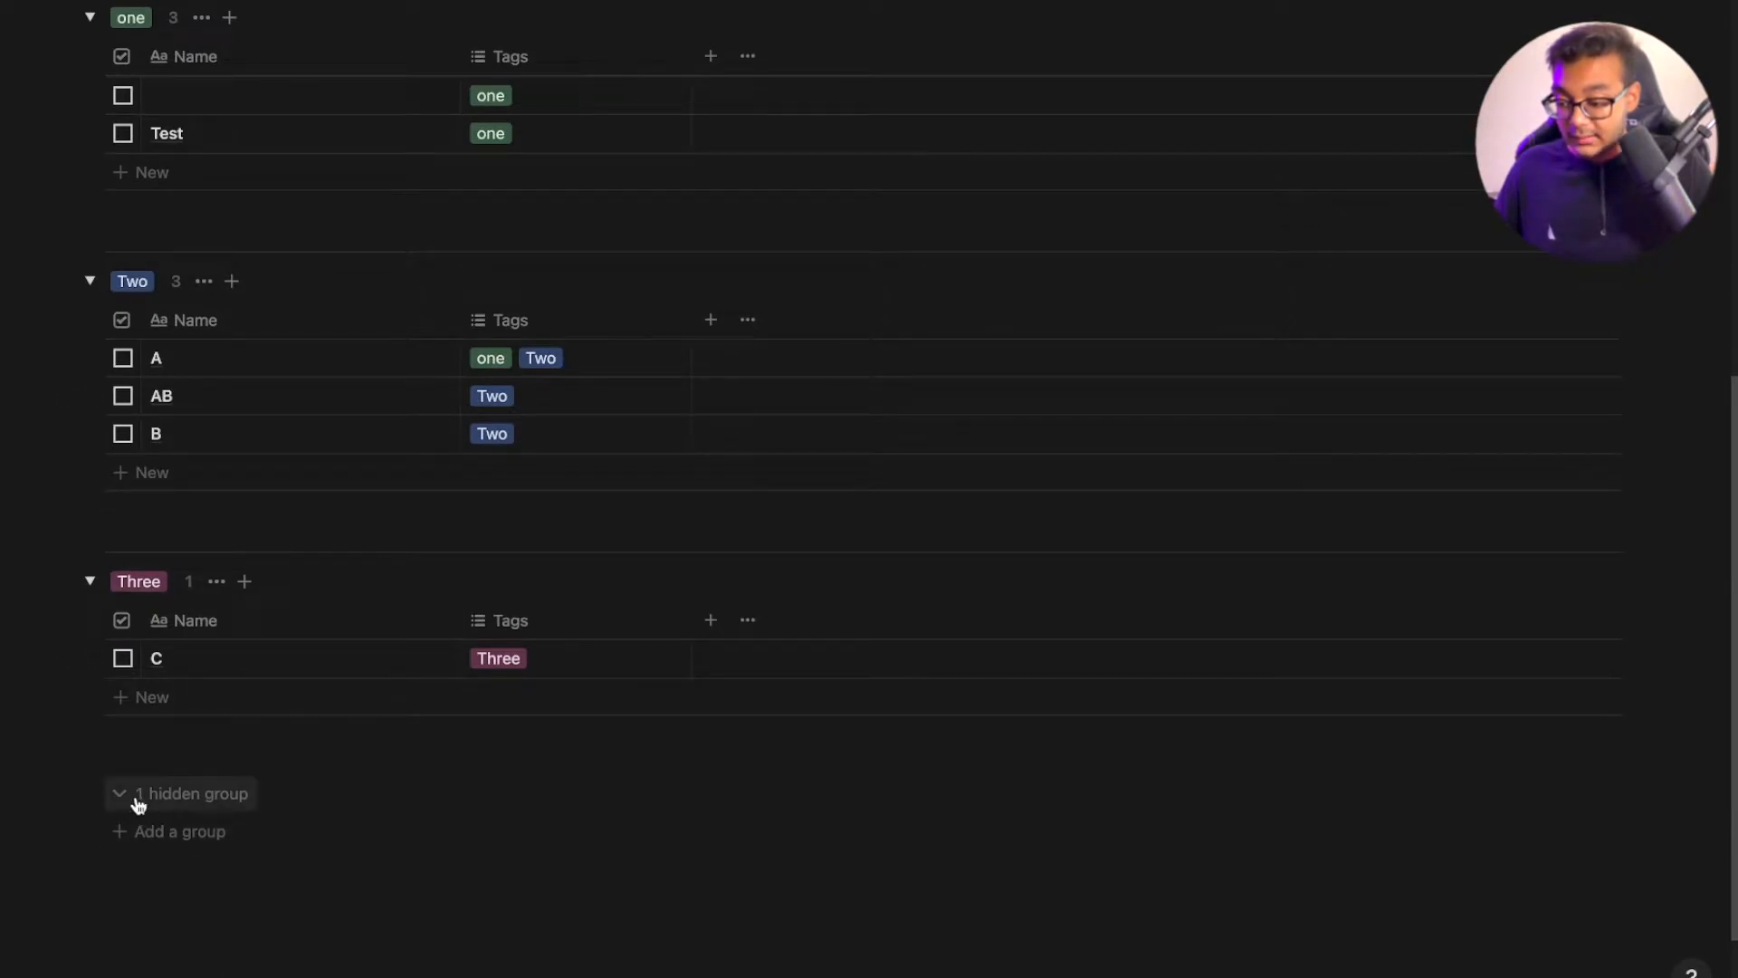
left_click(215, 805)
left_click(222, 806)
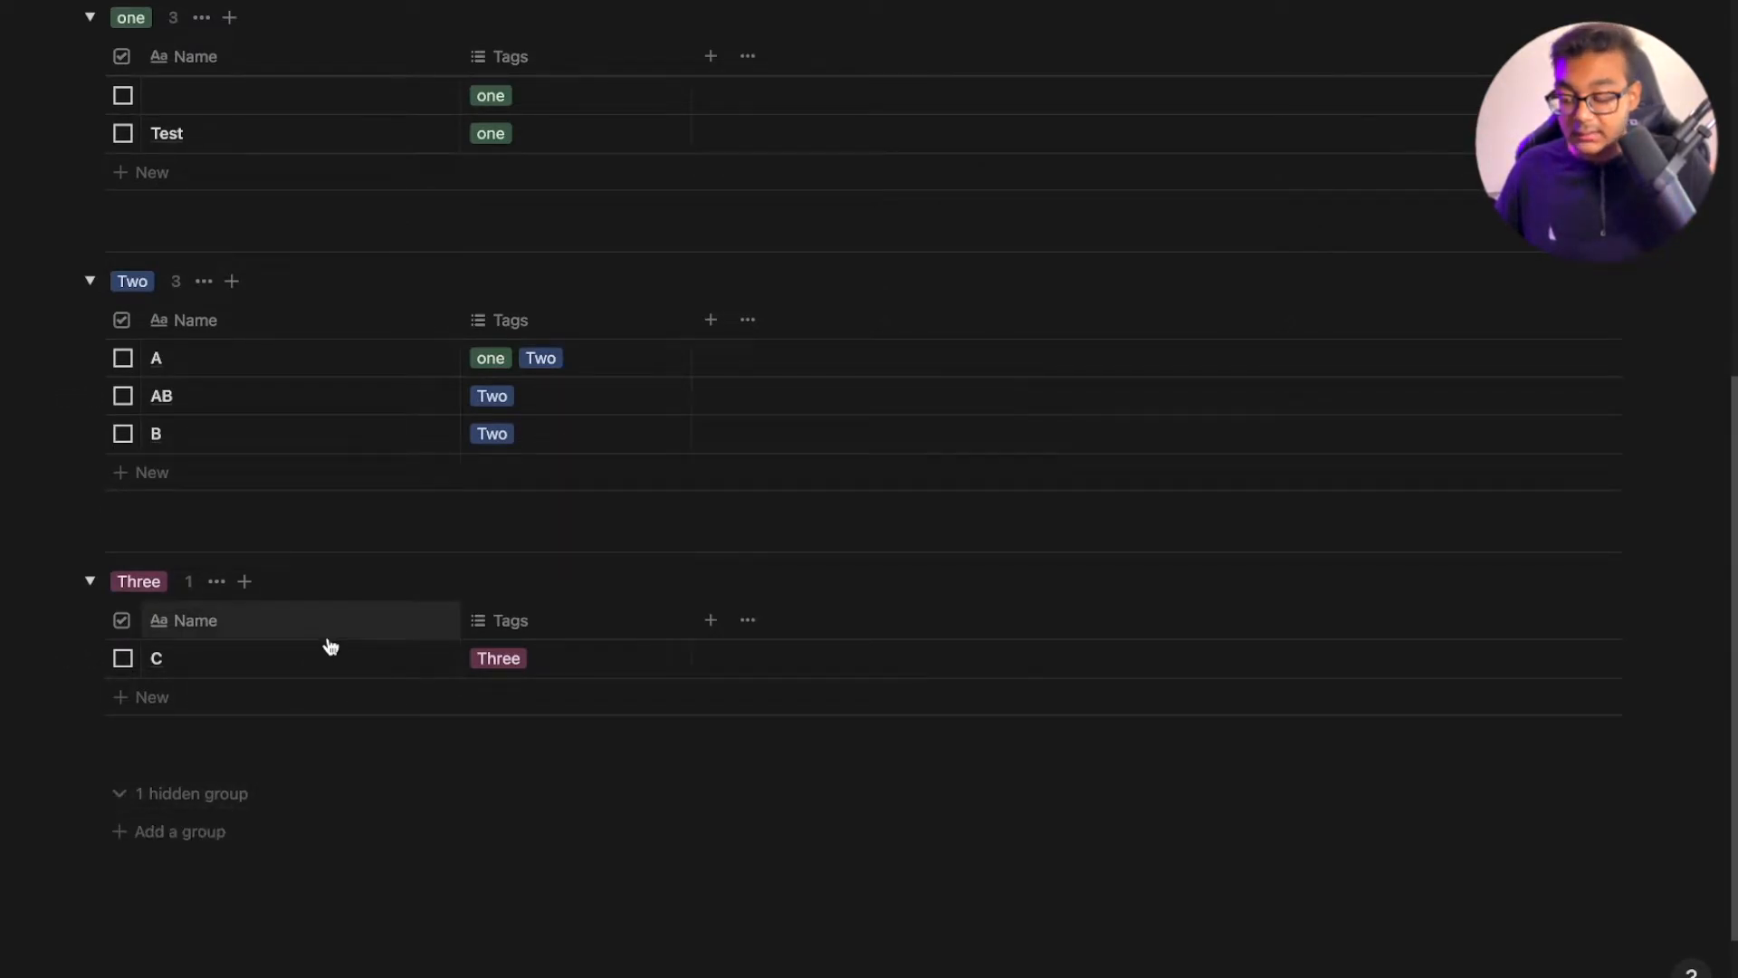
scroll(326, 644, "up", 3)
scroll(326, 644, "down", 1)
scroll(457, 375, "down", 1)
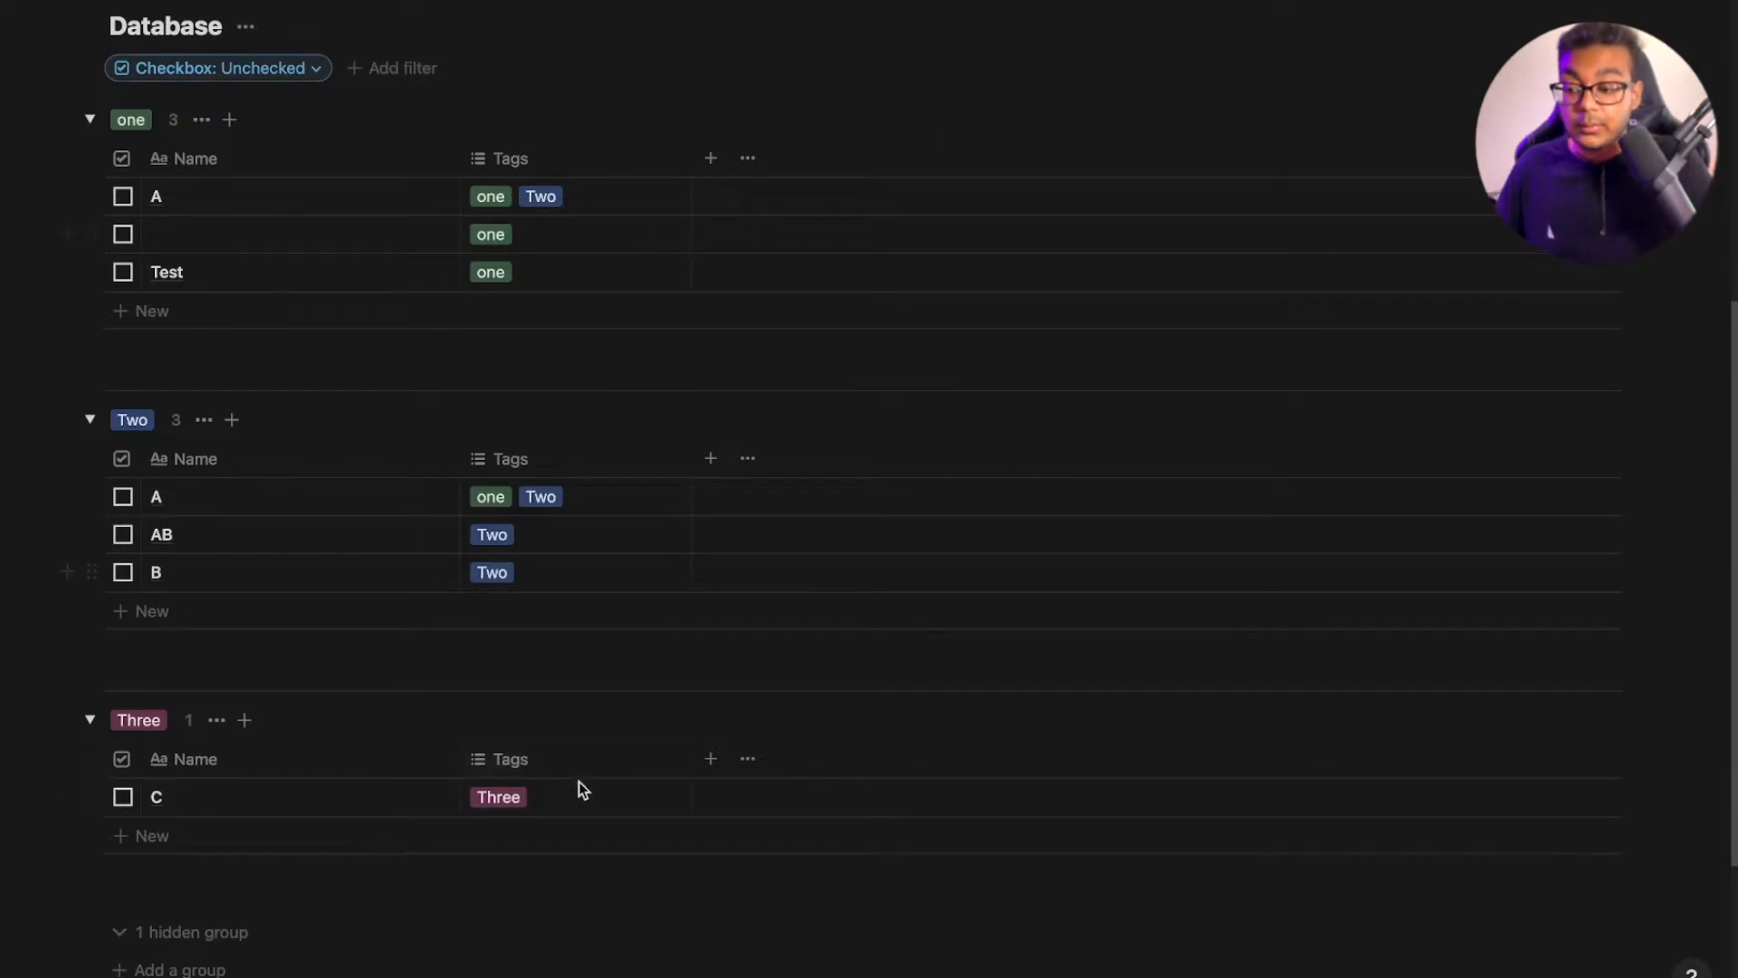
scroll(578, 777, "up", 3)
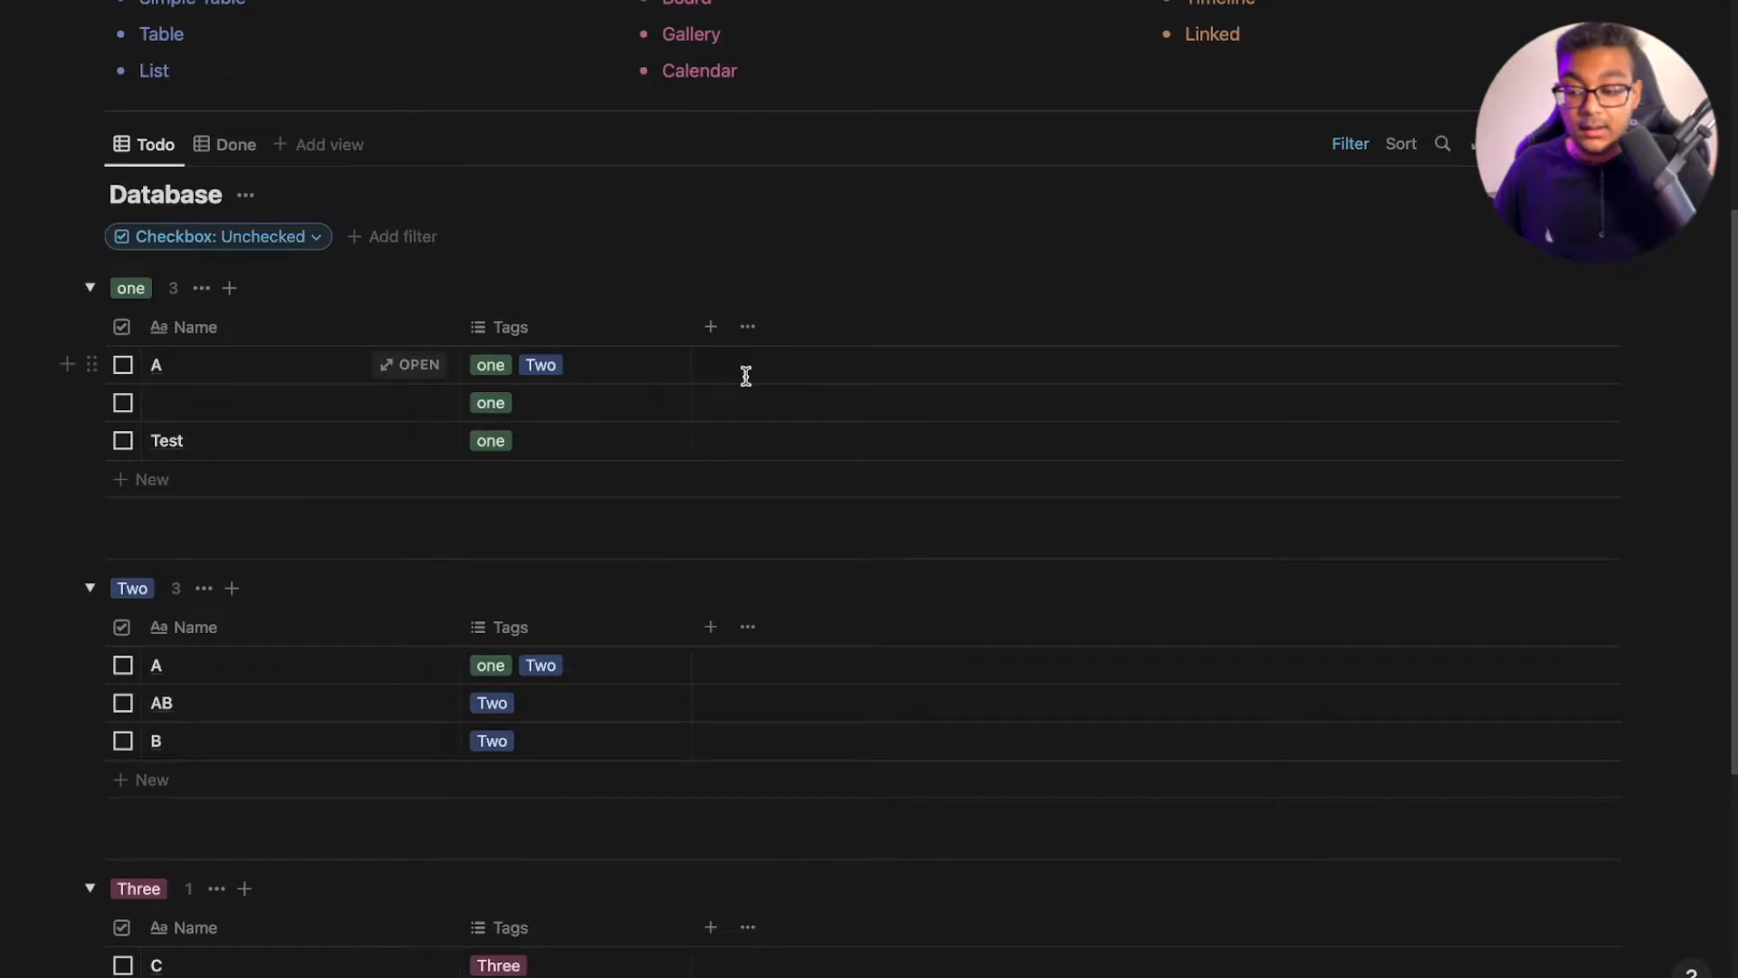
Delete the whole database block from the Databases page and place the cursor on the empty line below the divider
left_click(90, 161)
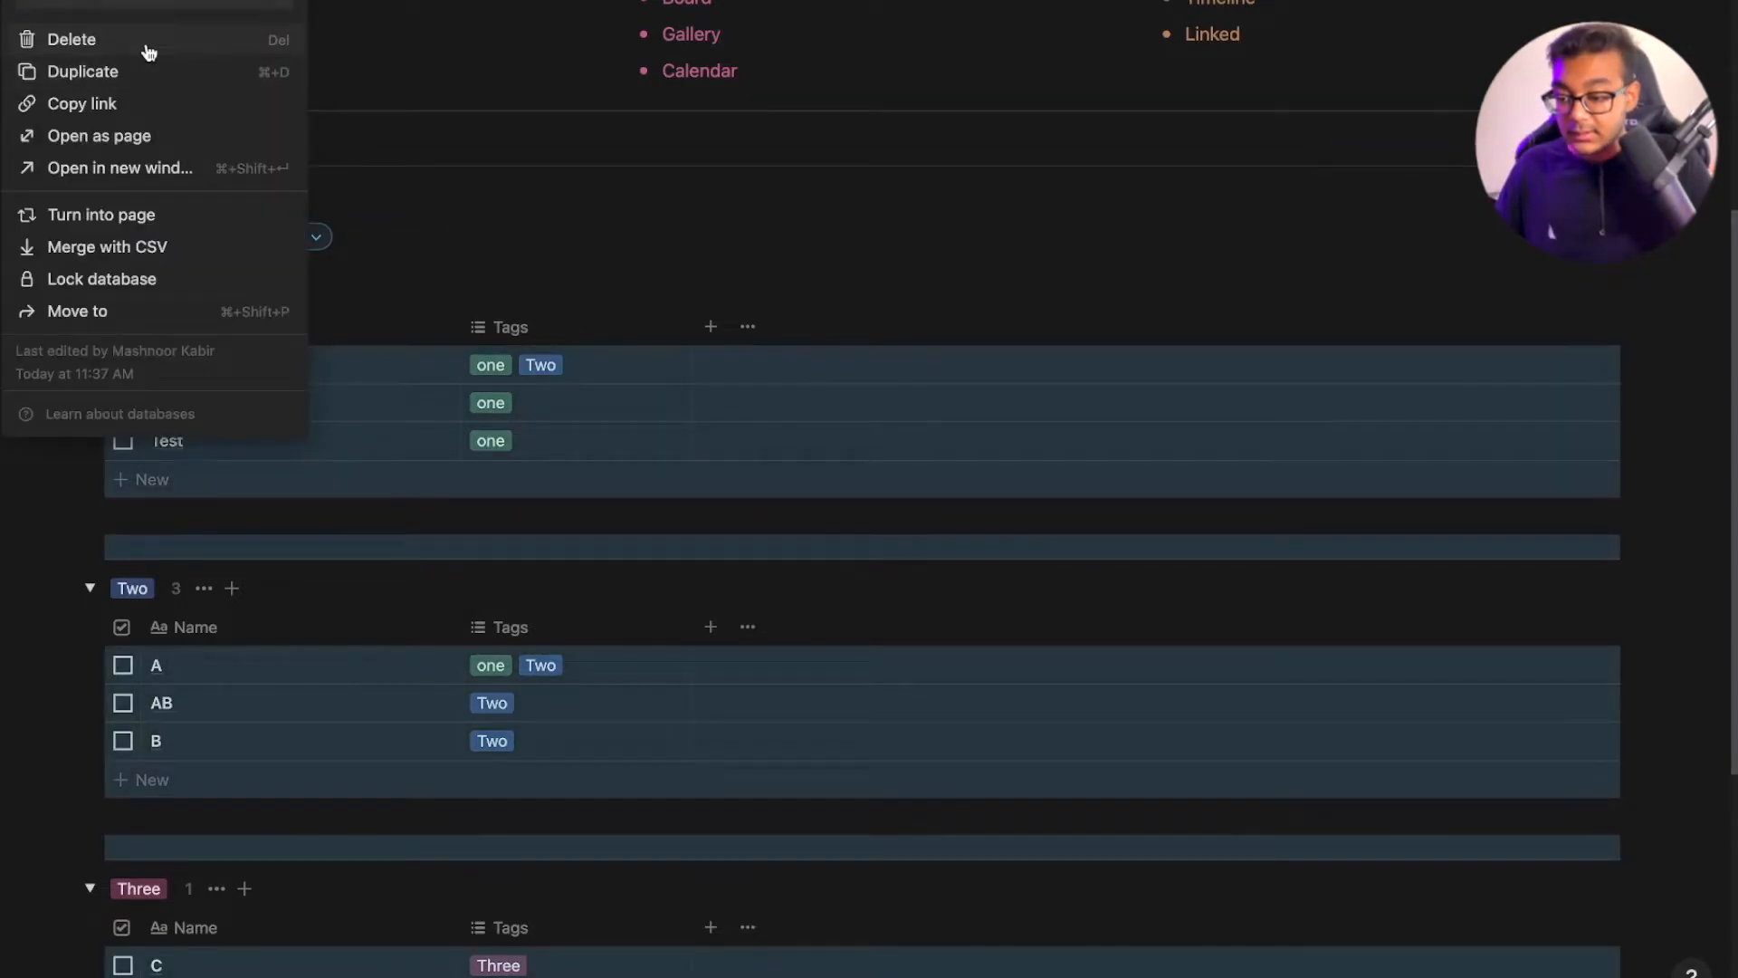
left_click(144, 42)
left_click(482, 663)
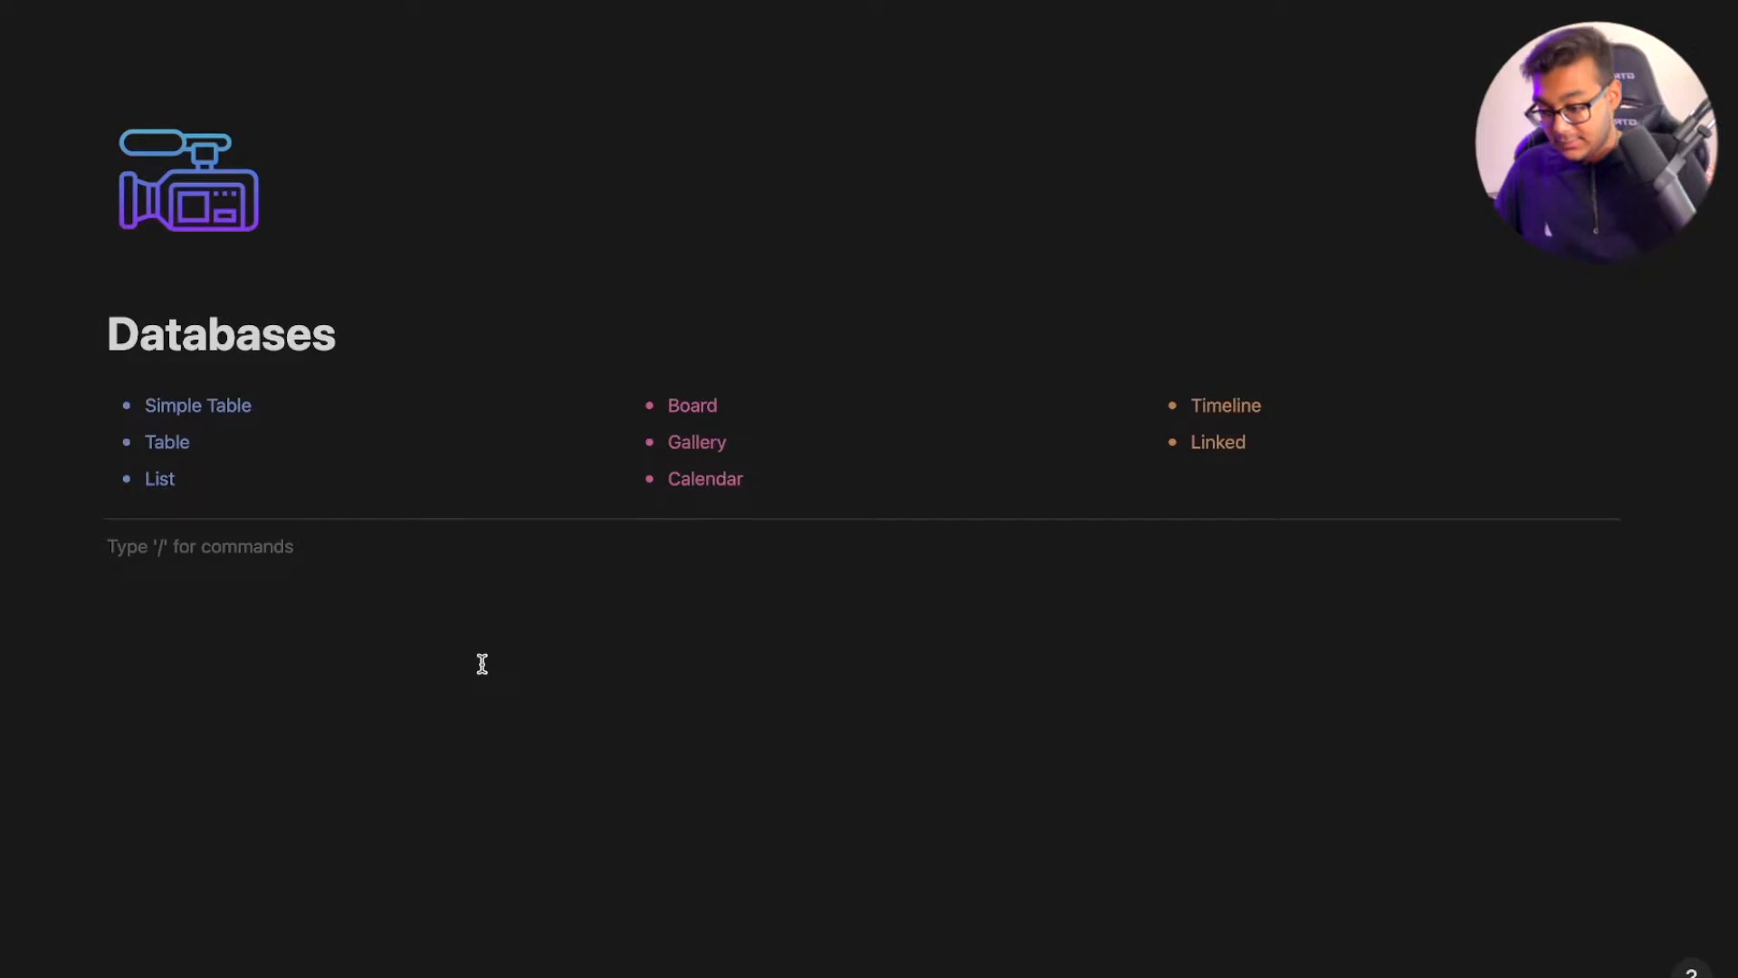
Insert a list view backed by a new database below the divider and title it List
type("/list")
key("Return")
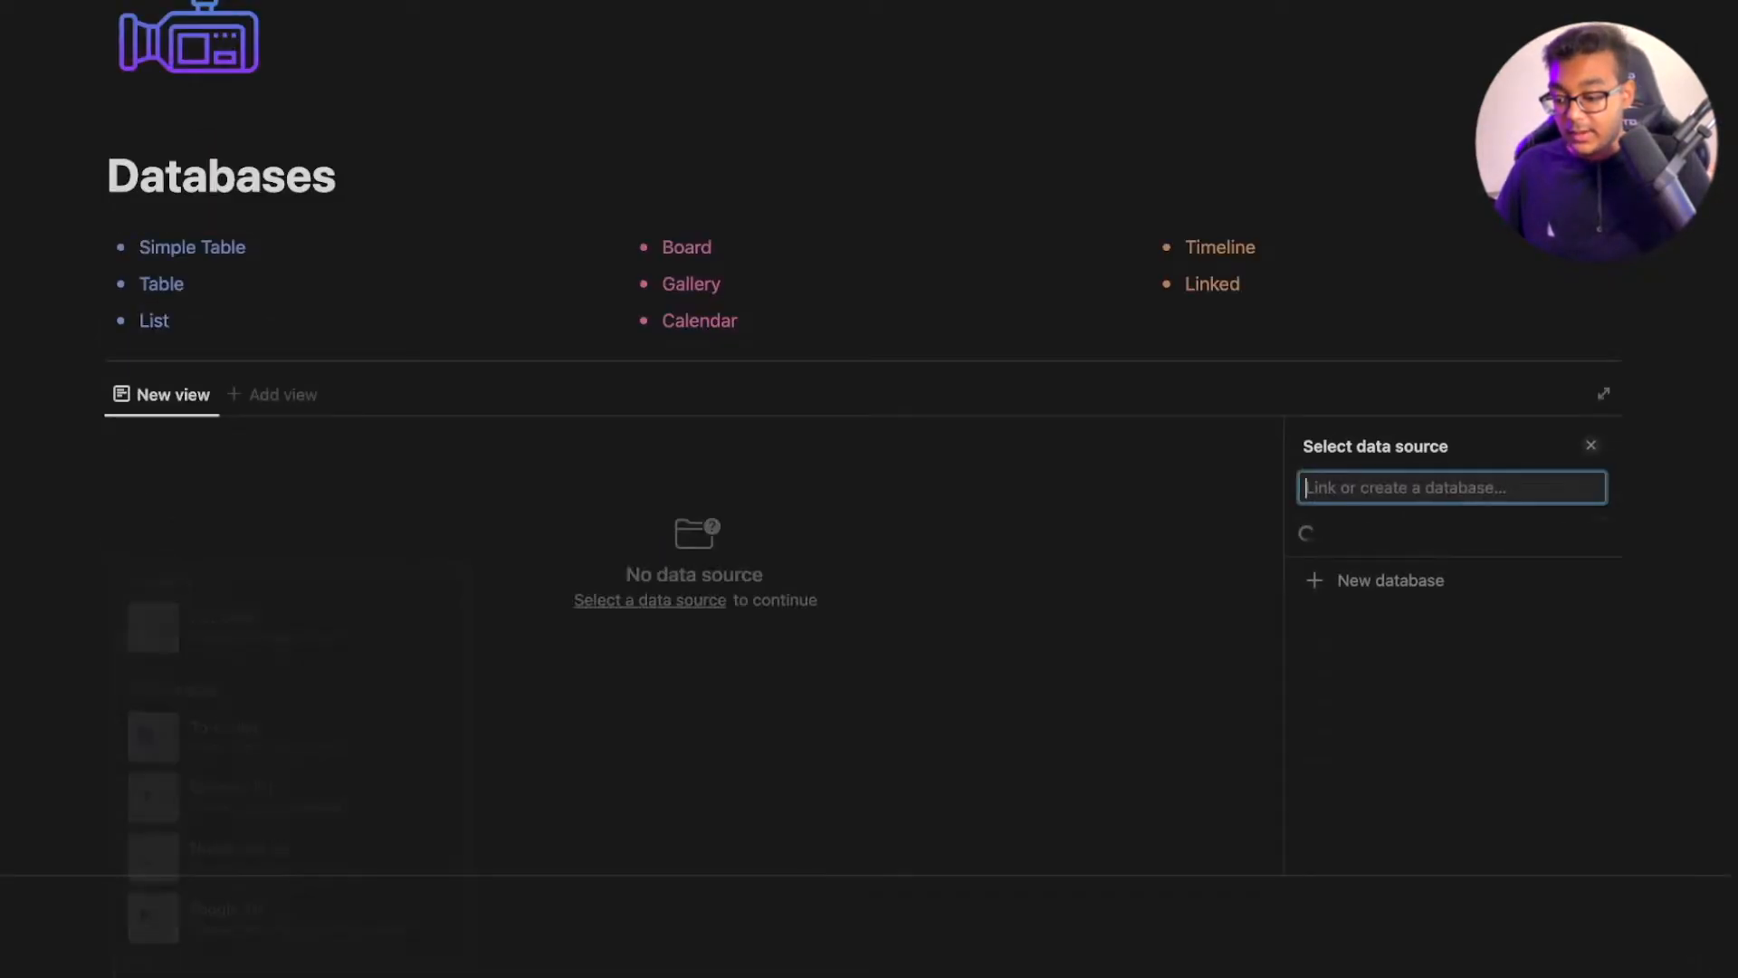
left_click(1372, 555)
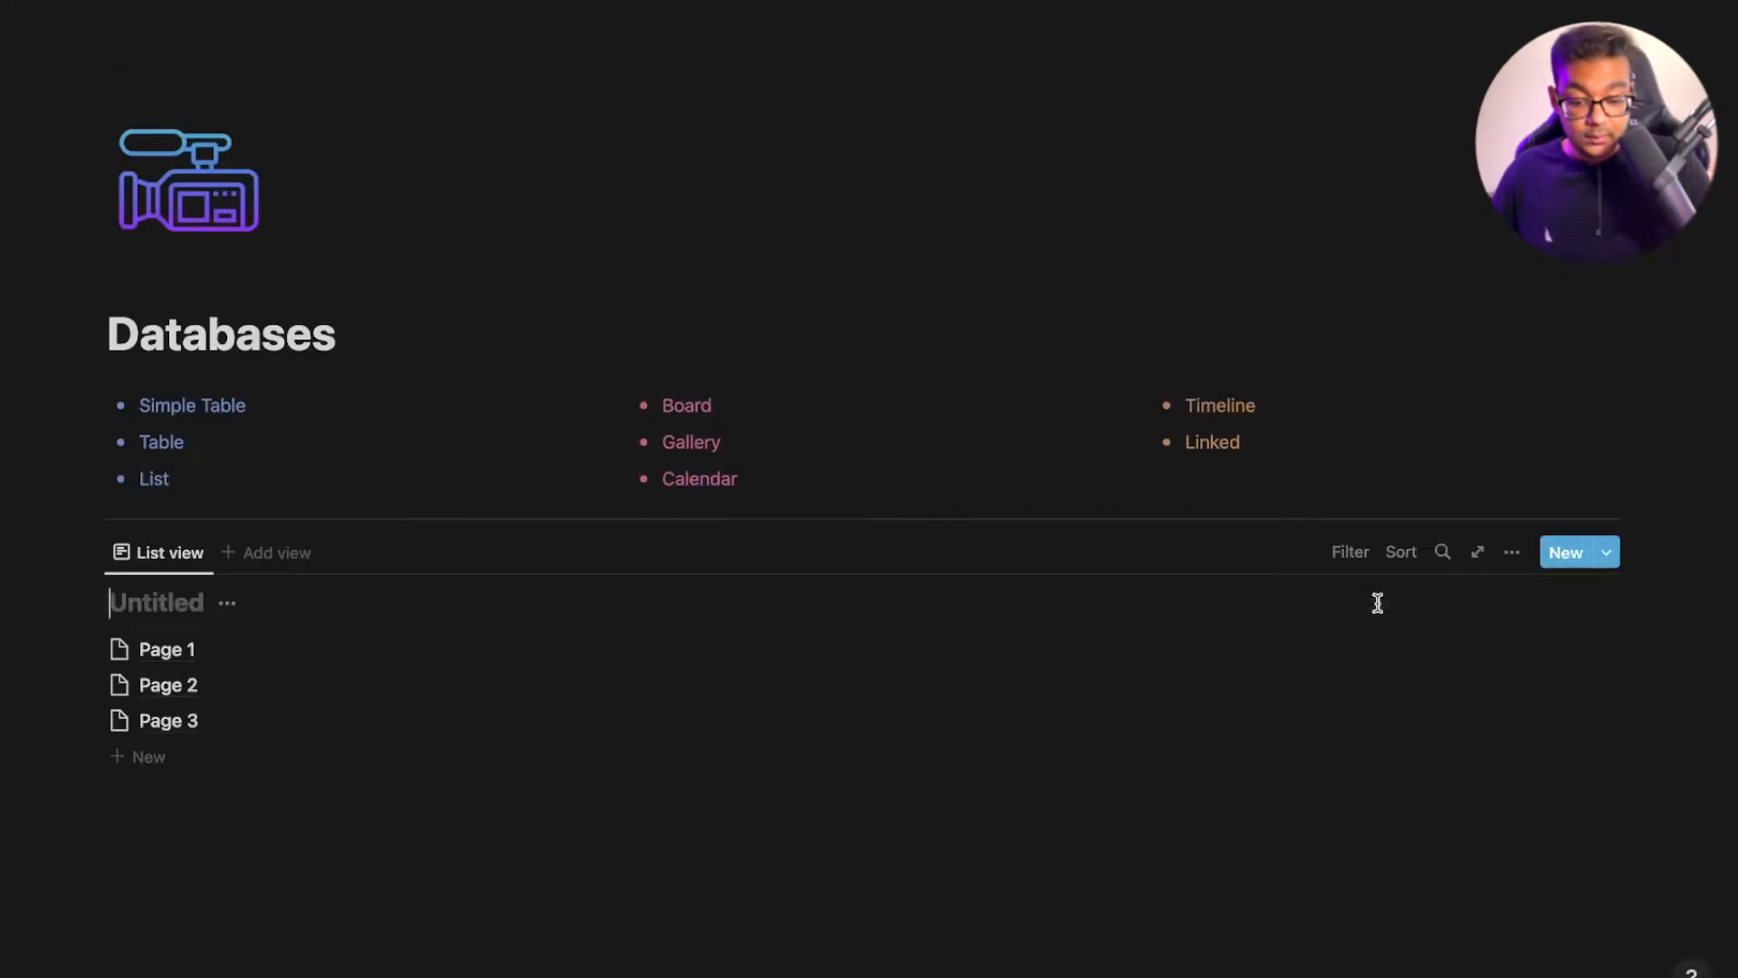
scroll(307, 733, "down", 1)
type("List")
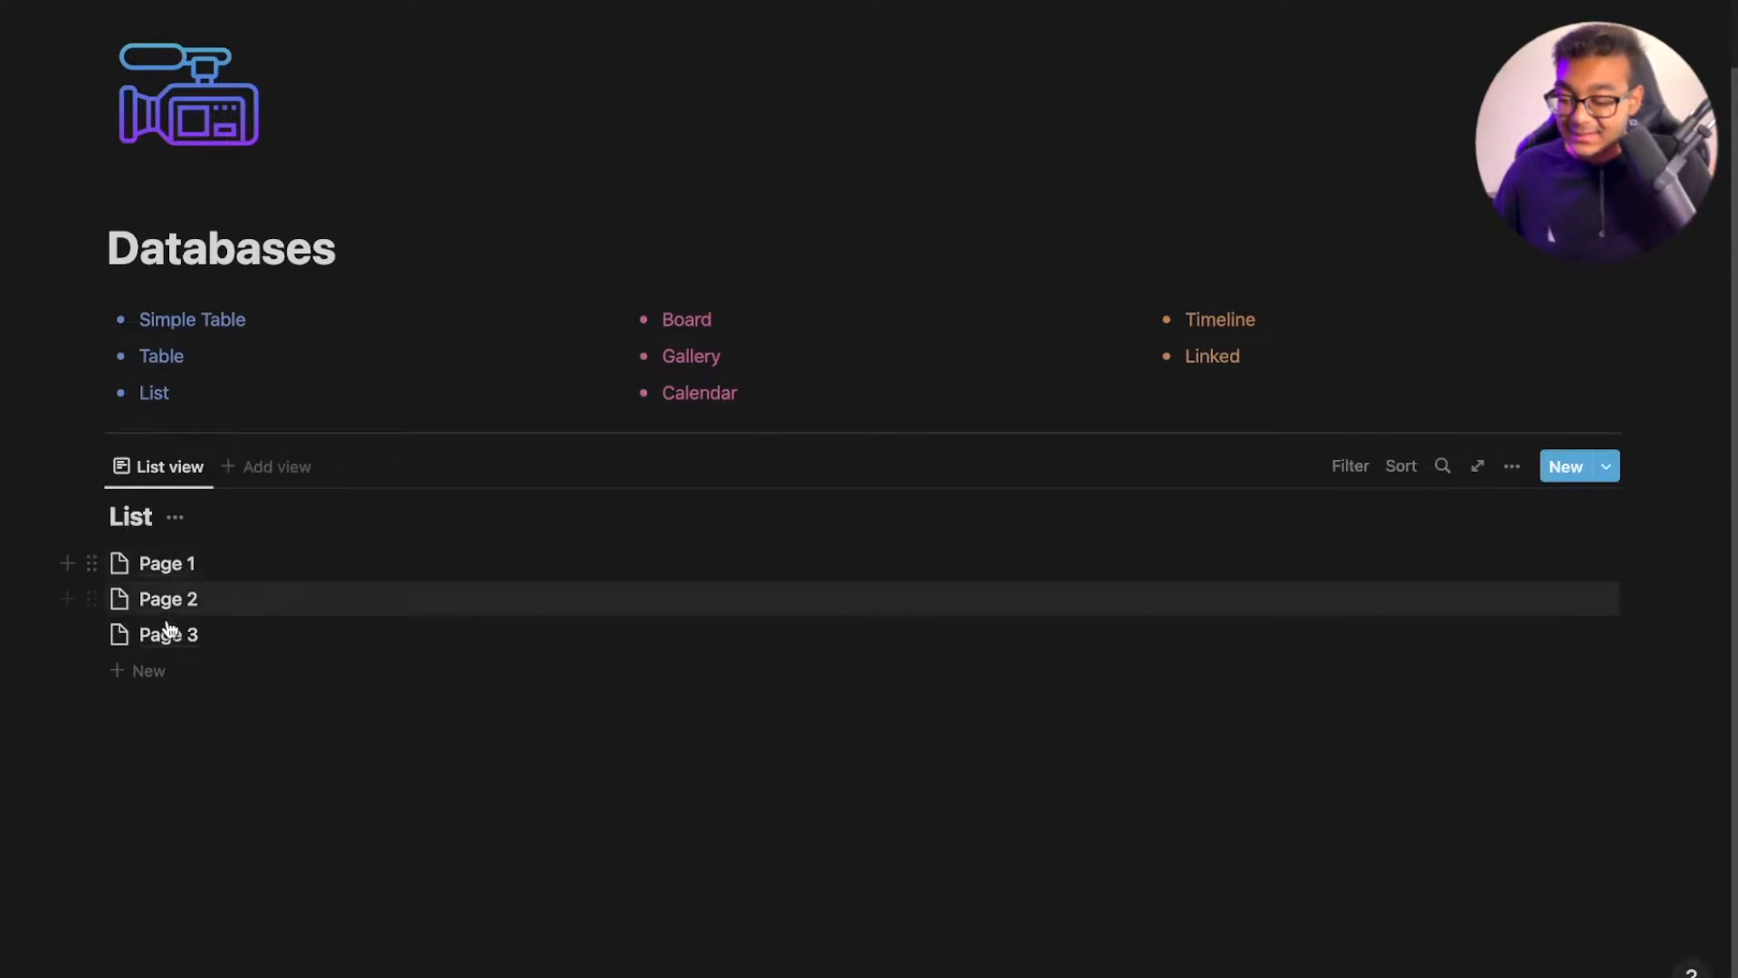
Add an untitled page to the list, then open Page 1 to view its properties and close it
left_click(157, 675)
left_click(238, 790)
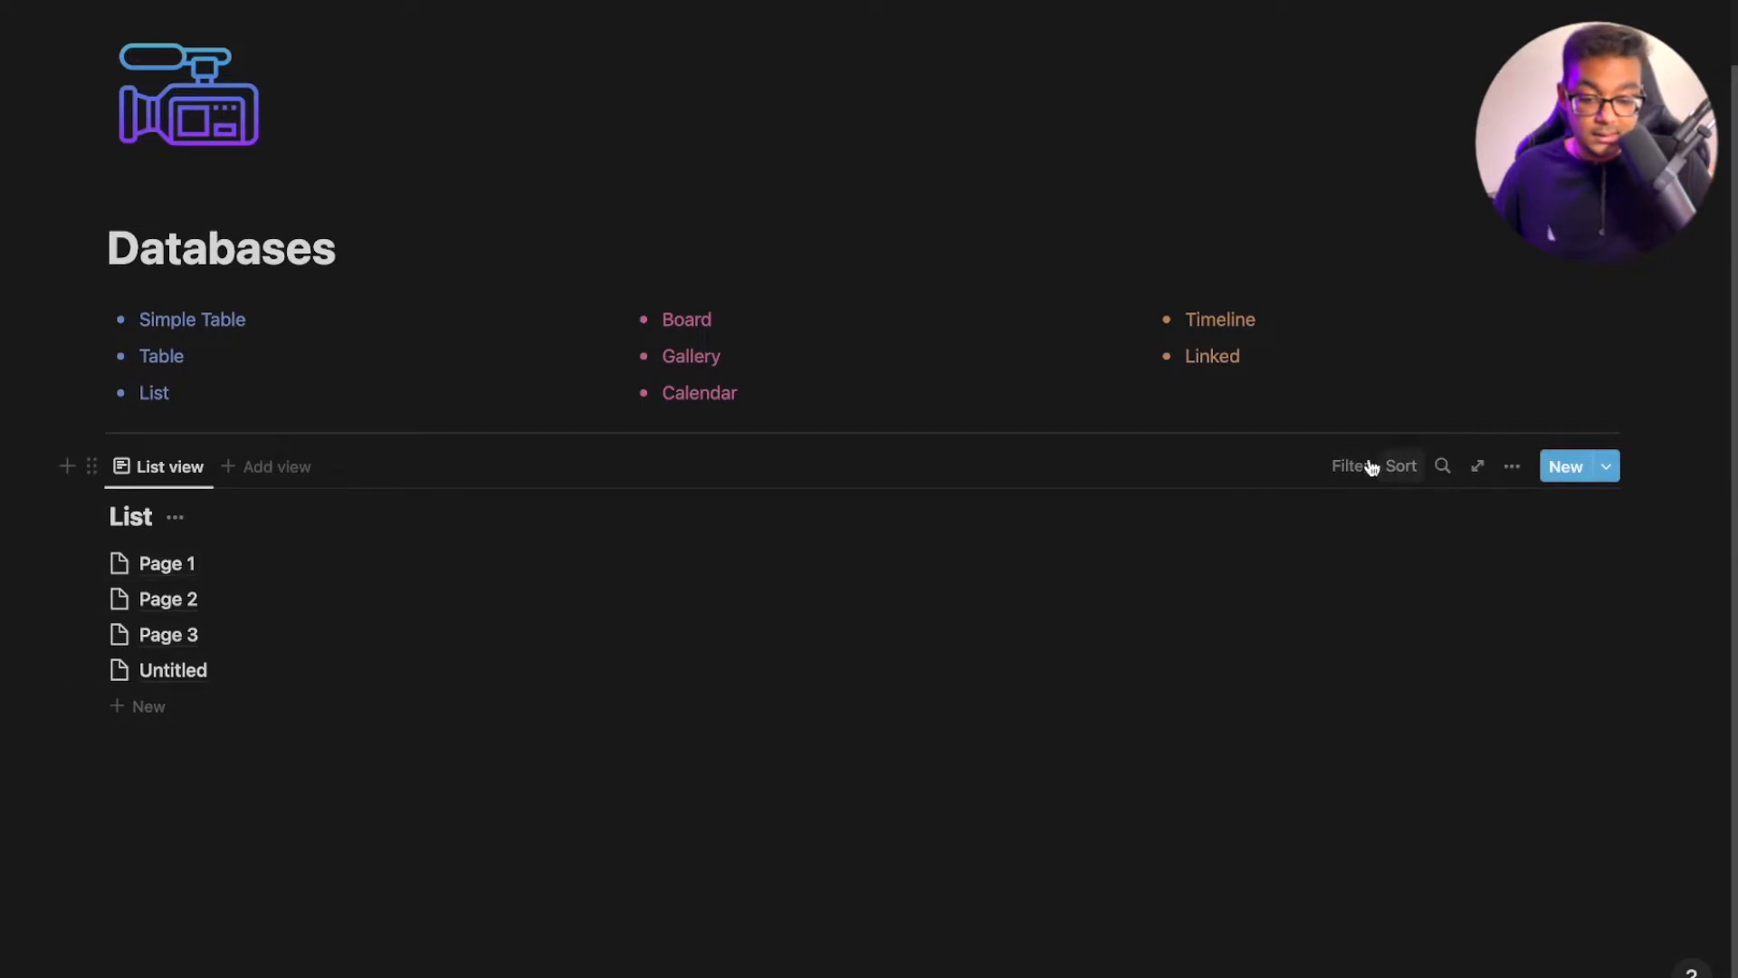
left_click(842, 563)
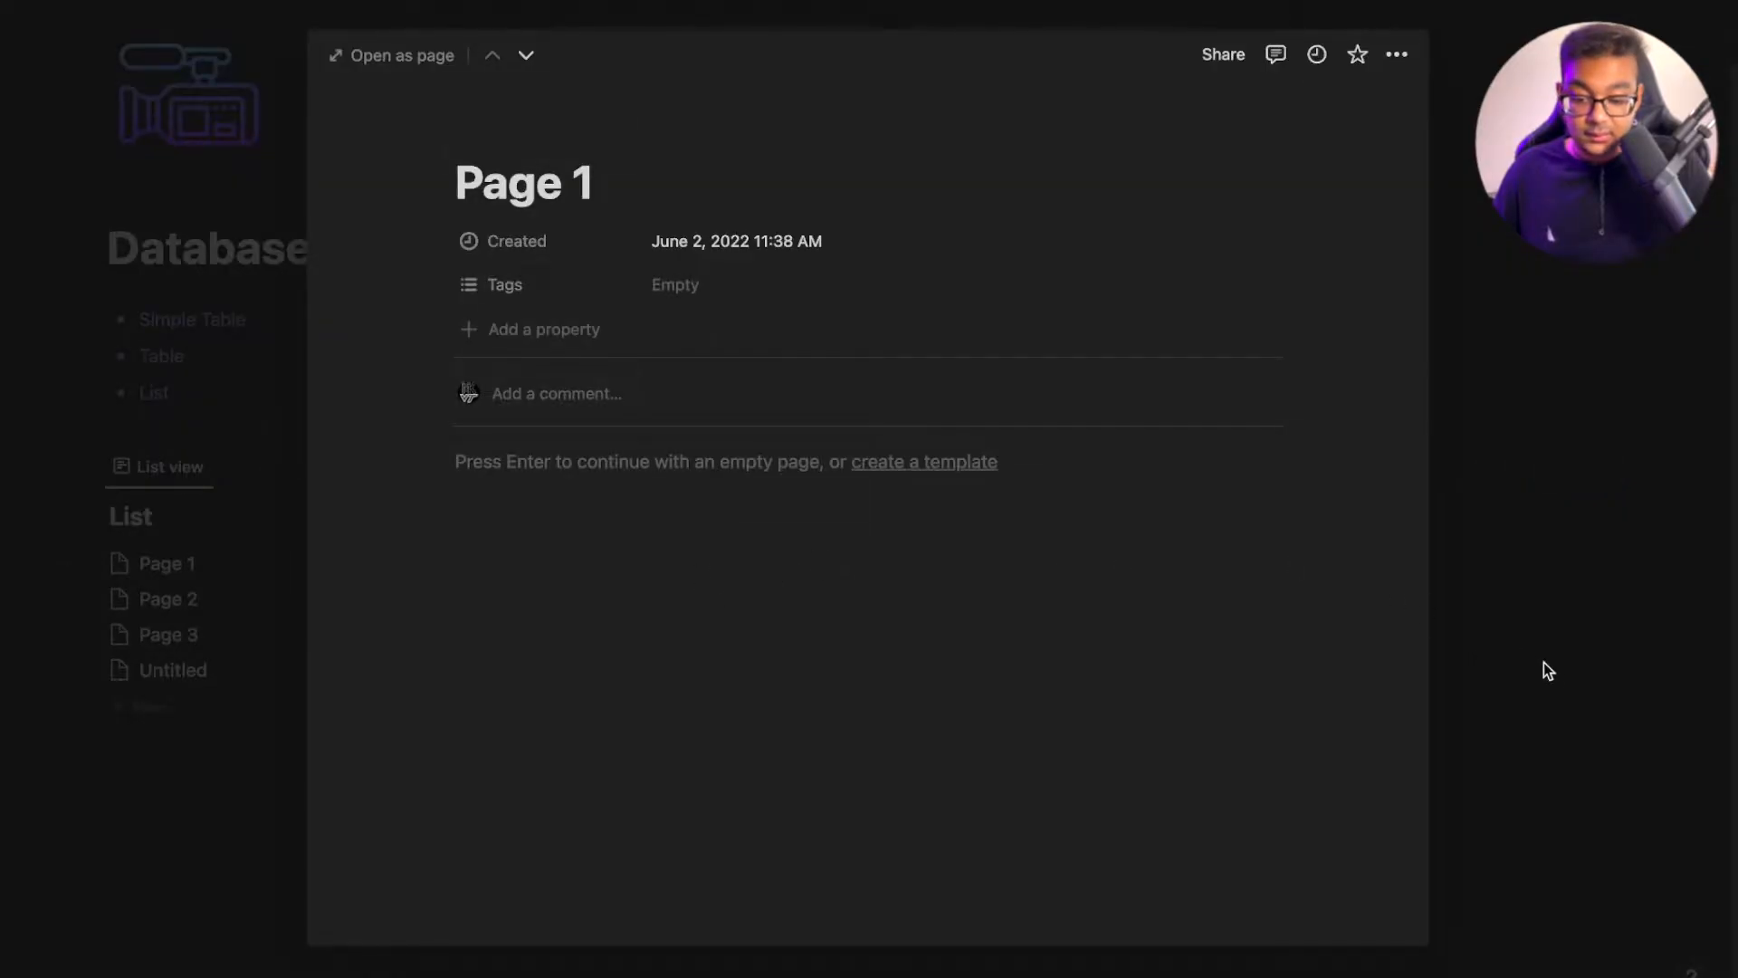
left_click(1544, 668)
Add a new property of type Select to the List database and name it S
left_click(1512, 469)
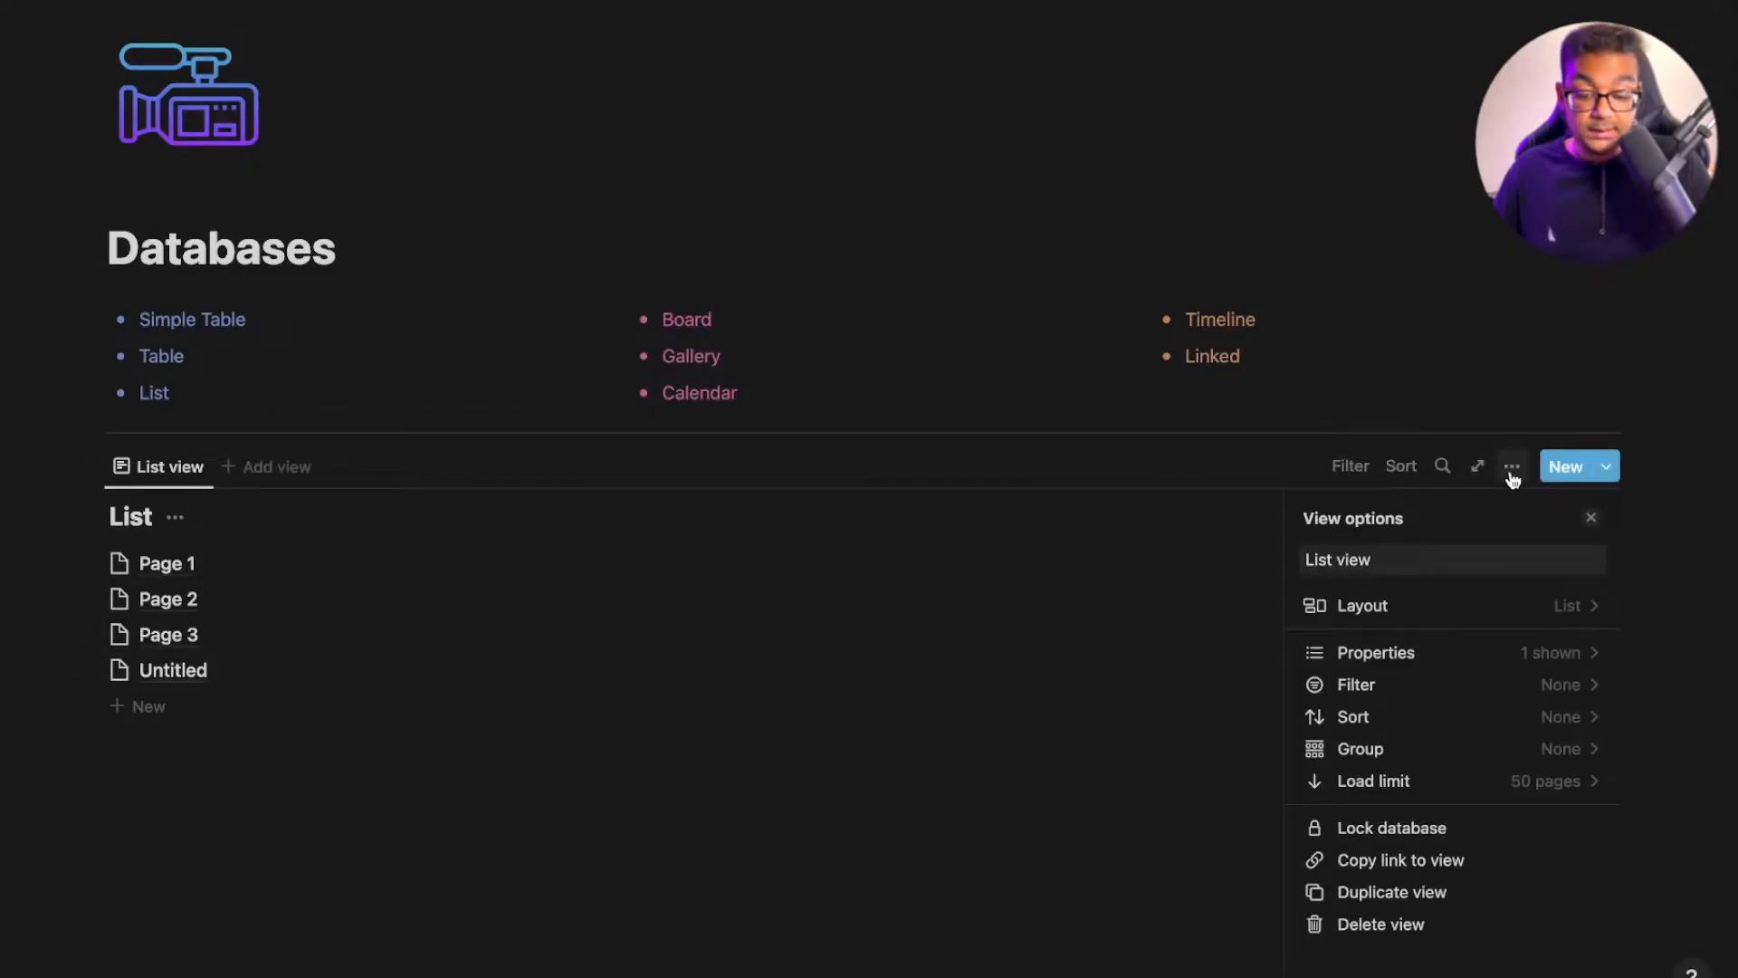
left_click(1426, 654)
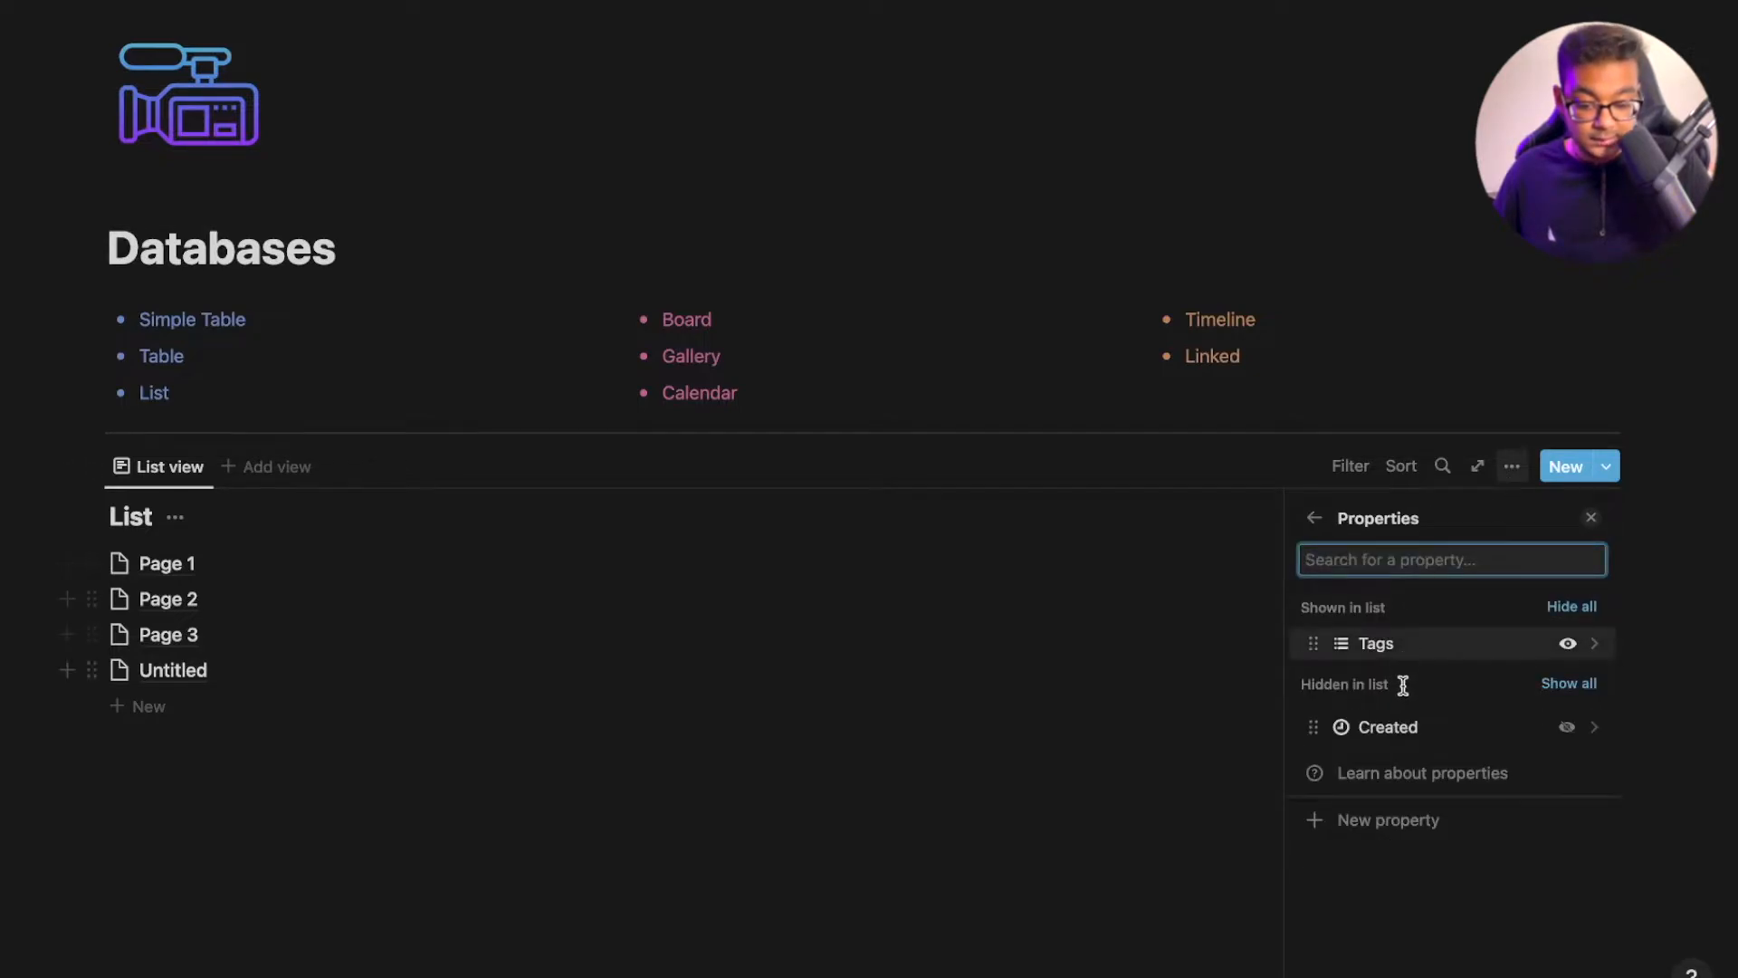
left_click(1395, 829)
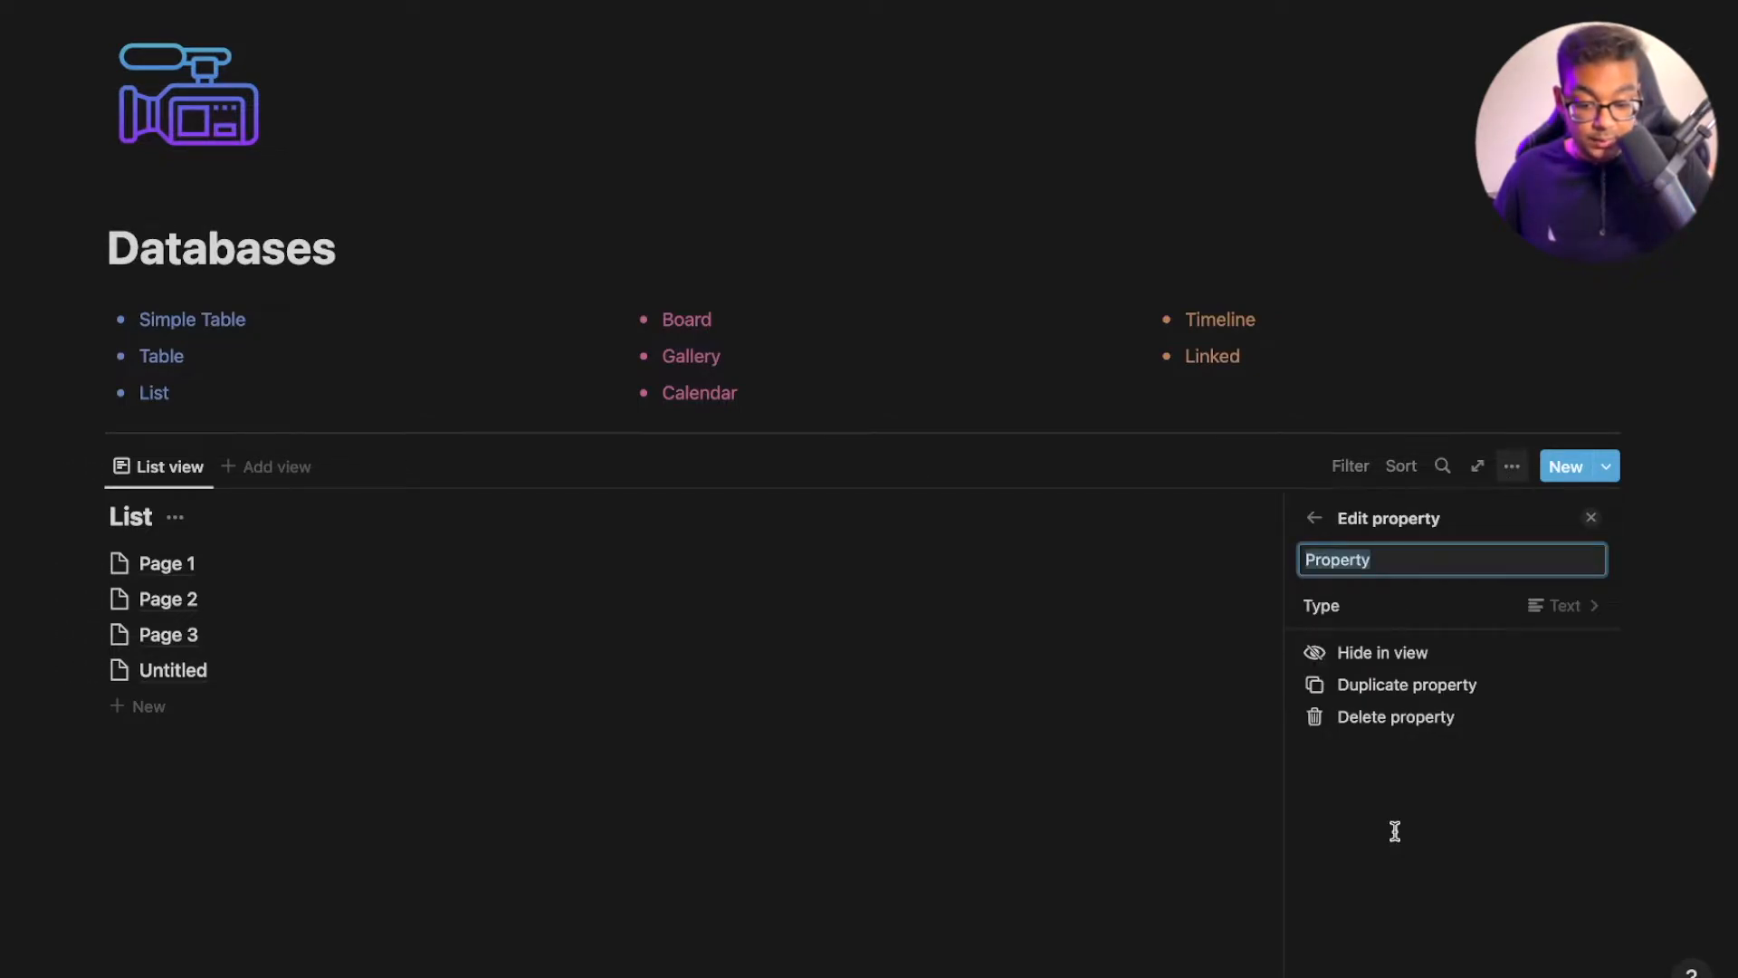
left_click(1453, 606)
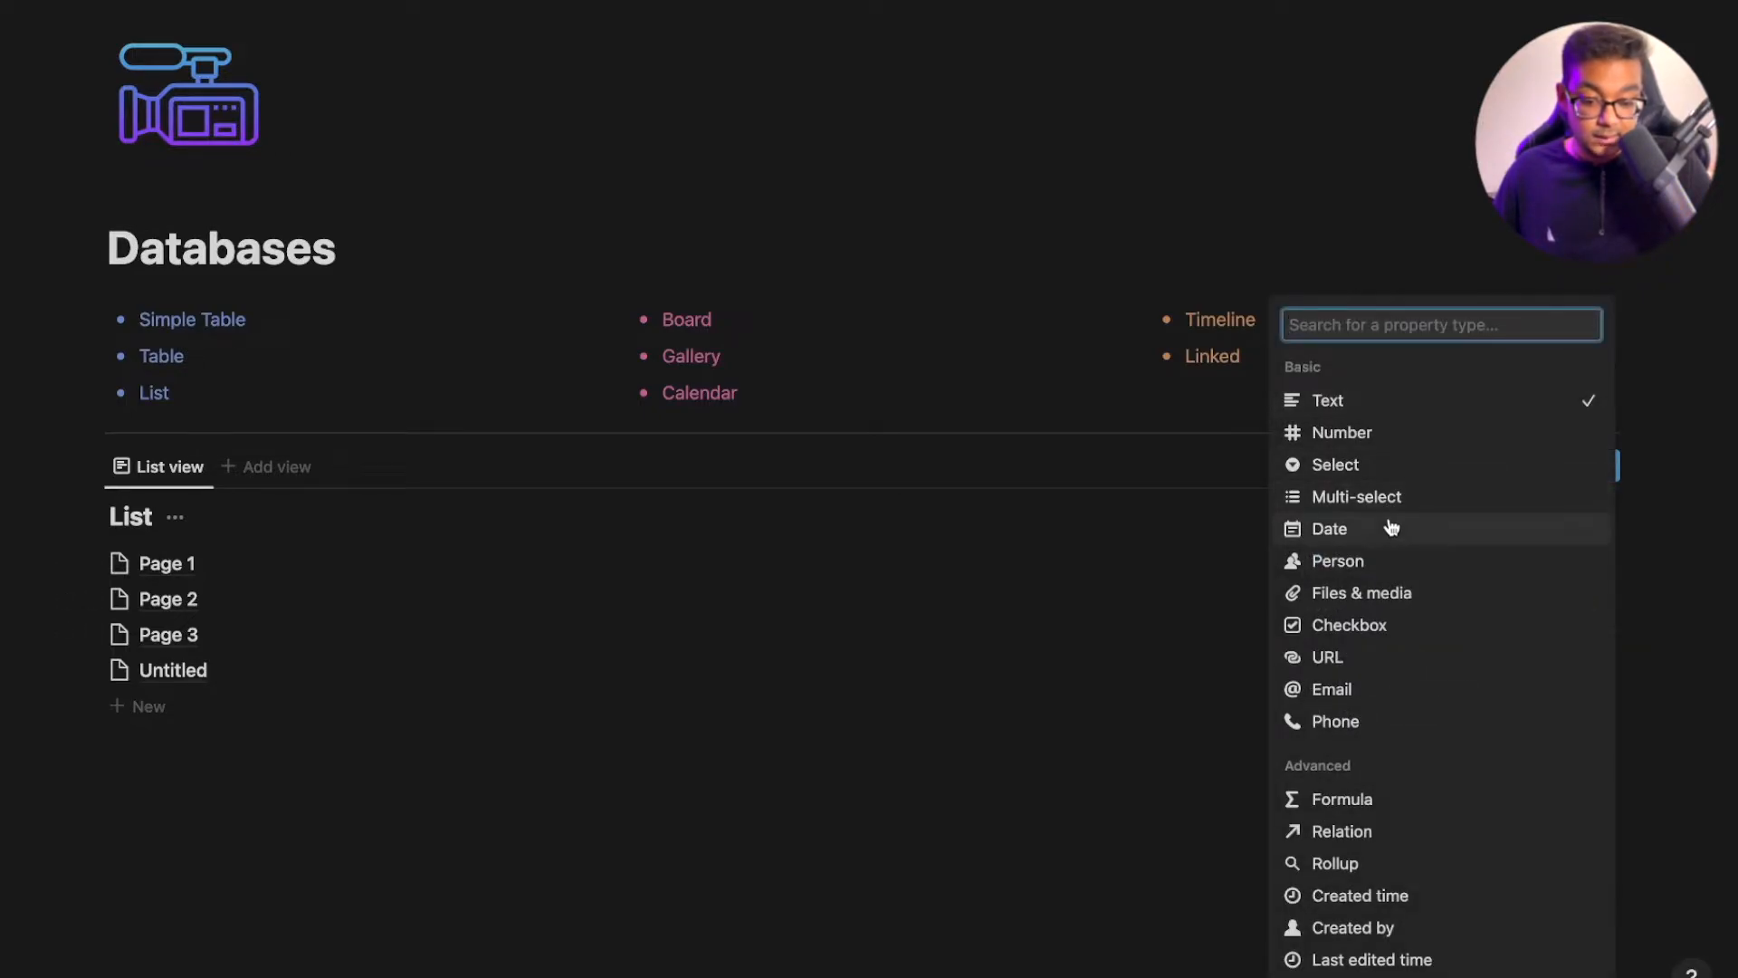
left_click(1376, 466)
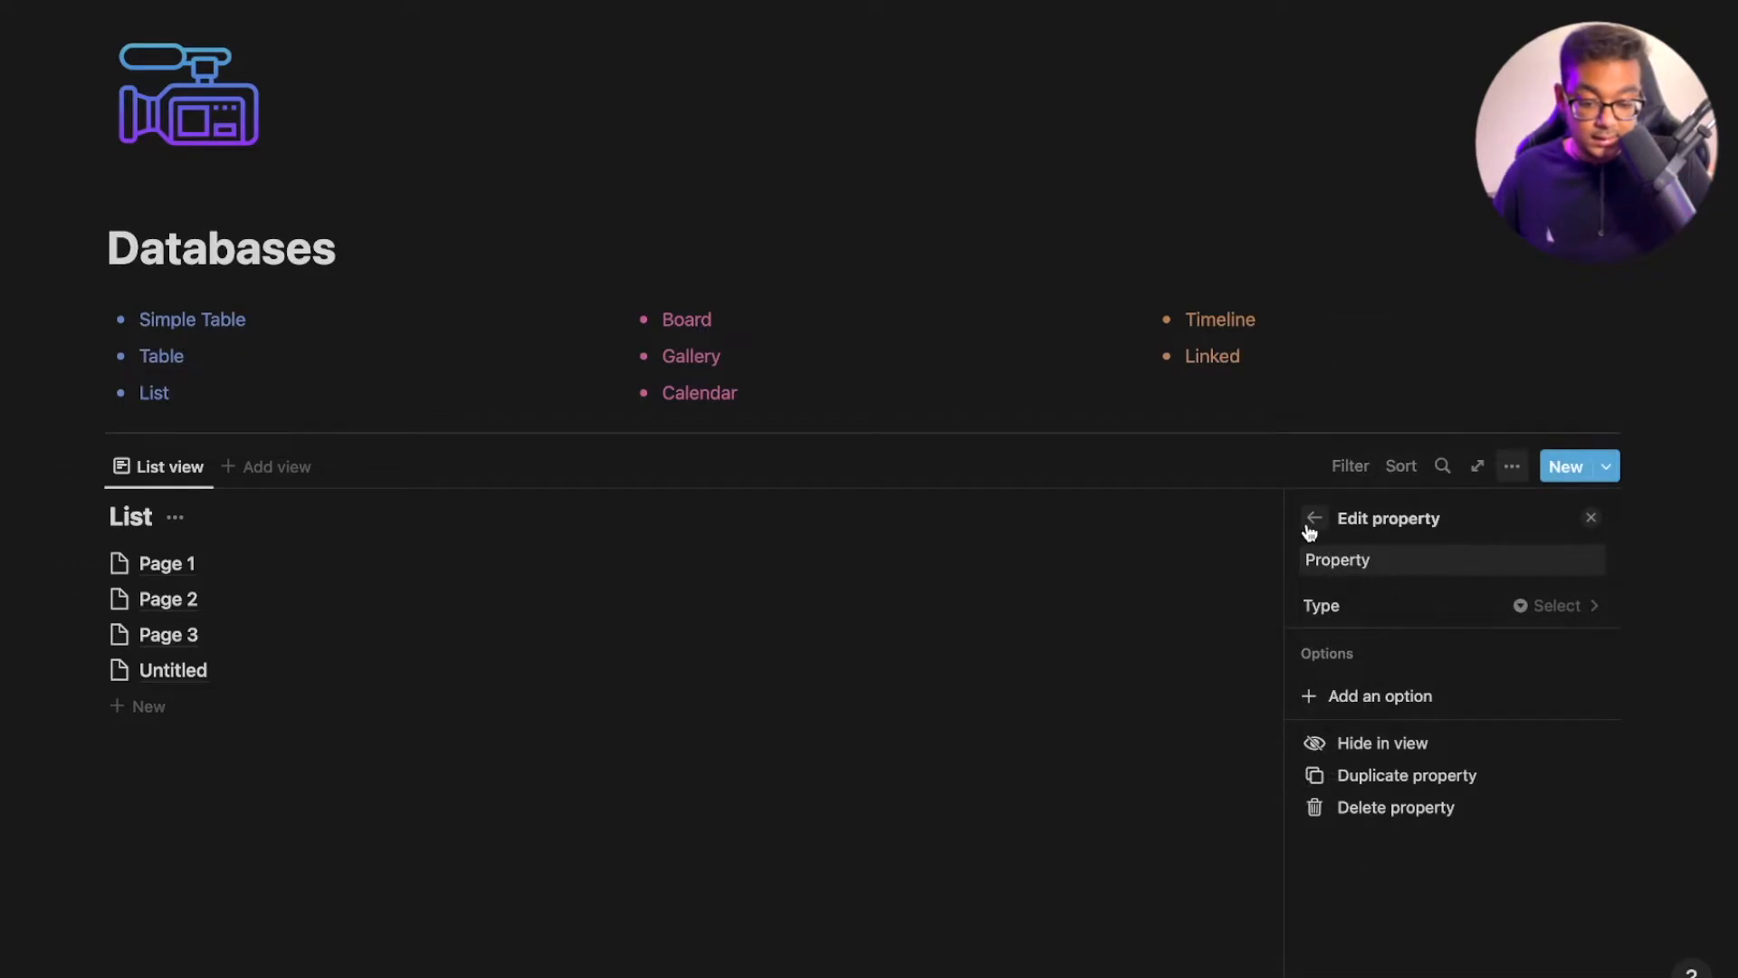
left_click(1362, 692)
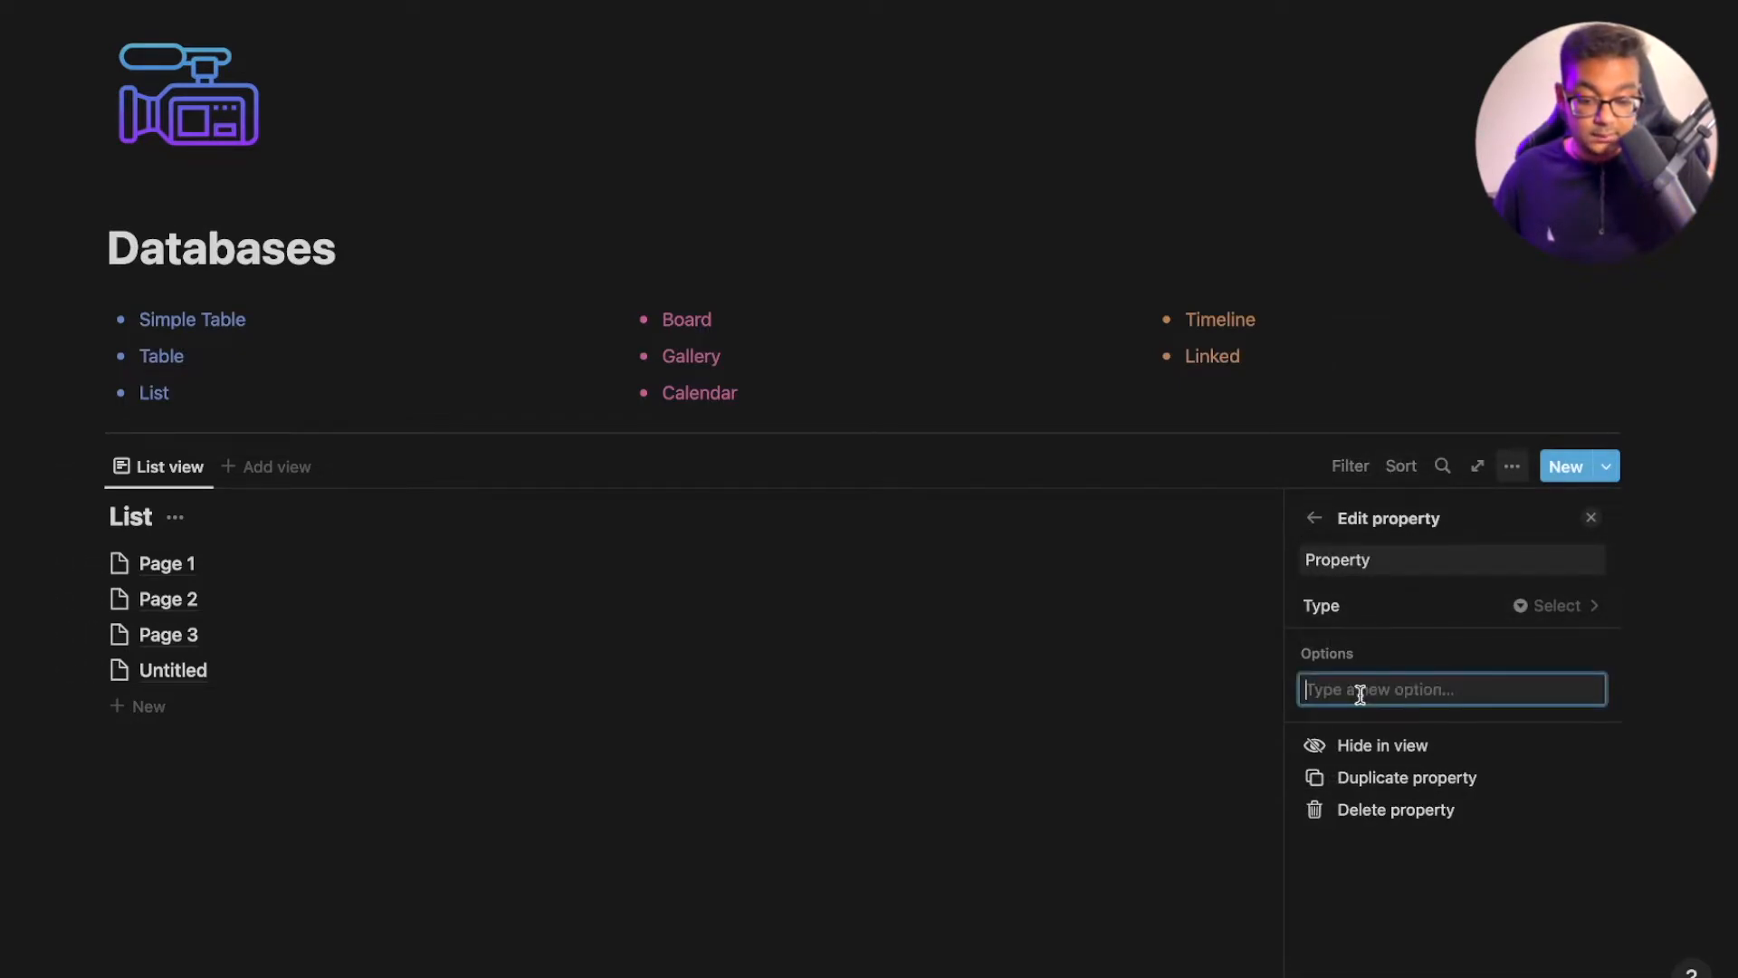
left_click(1397, 562)
key("Escape")
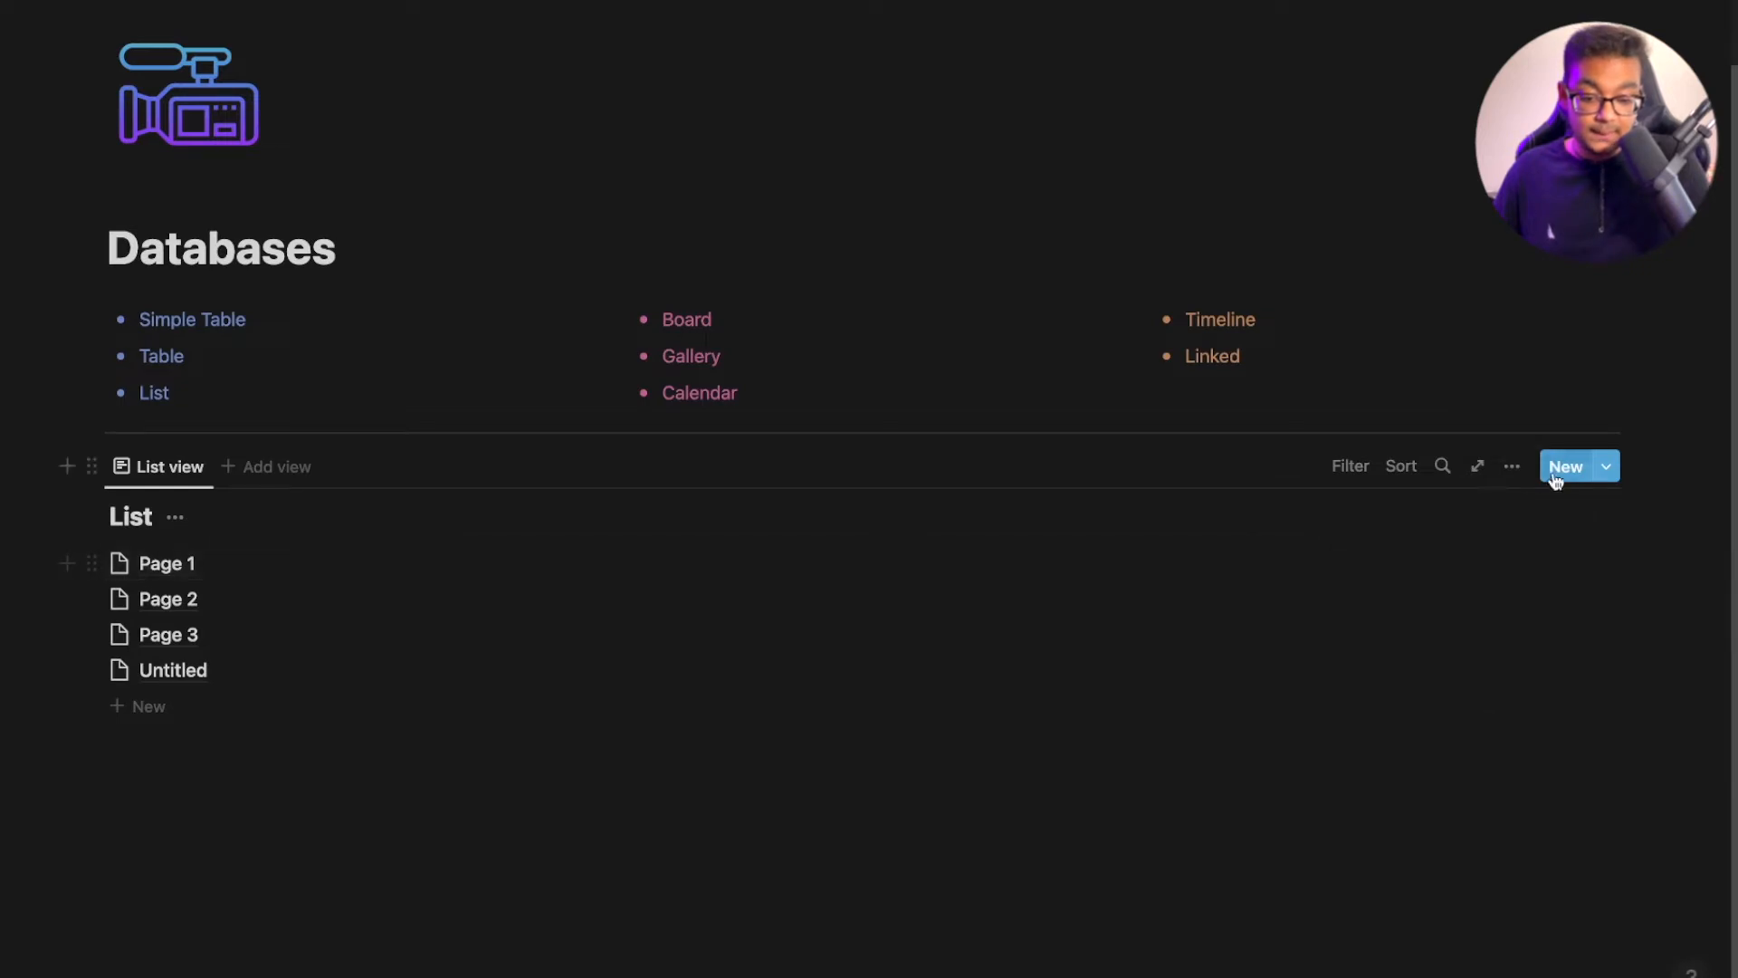
Rename the S property of the List database to Select
left_click(1512, 466)
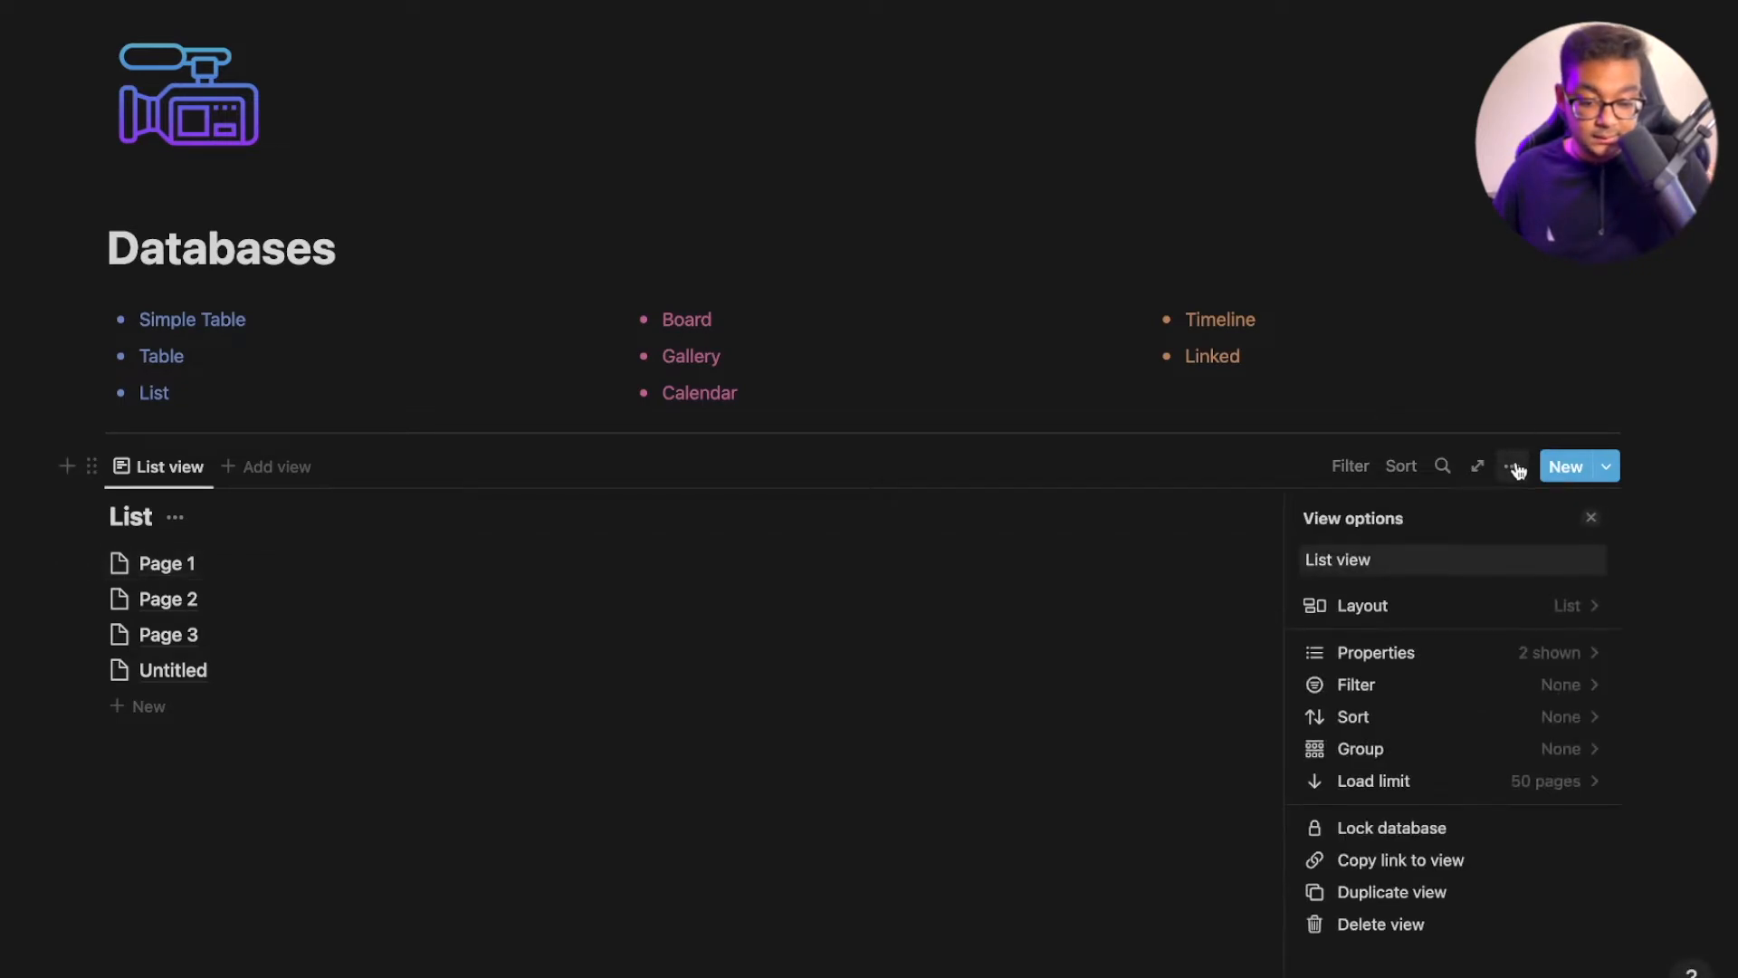
left_click(1452, 652)
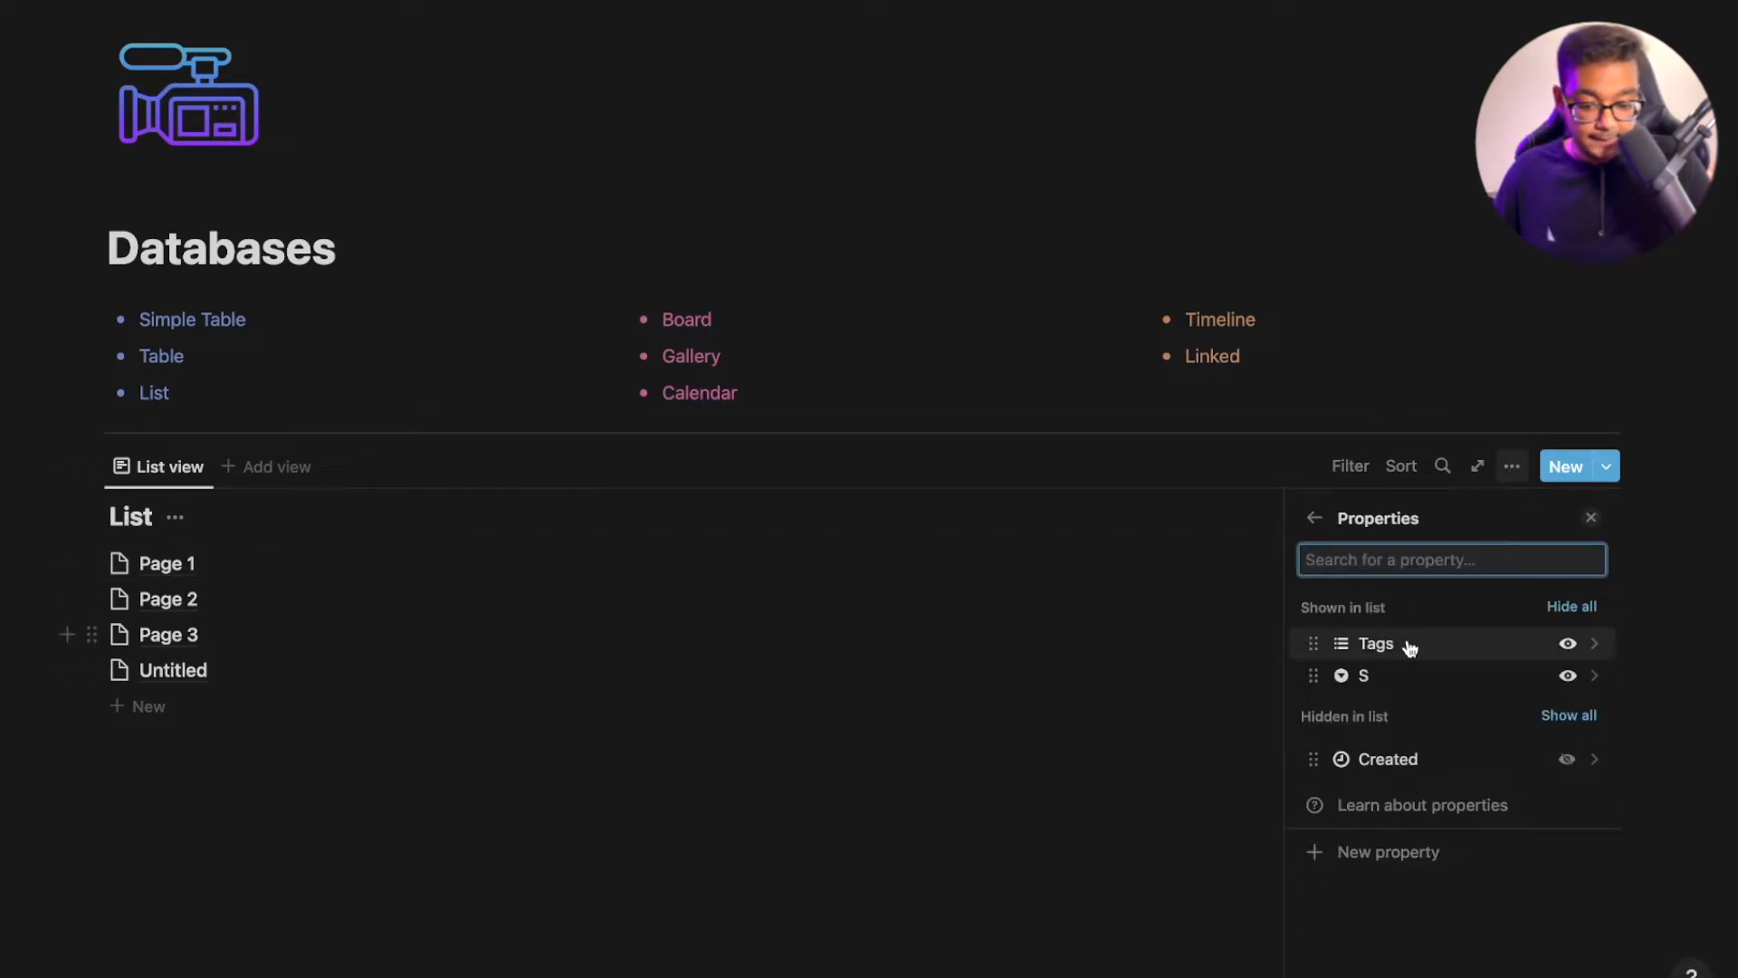
left_click(1411, 684)
left_click(1352, 564)
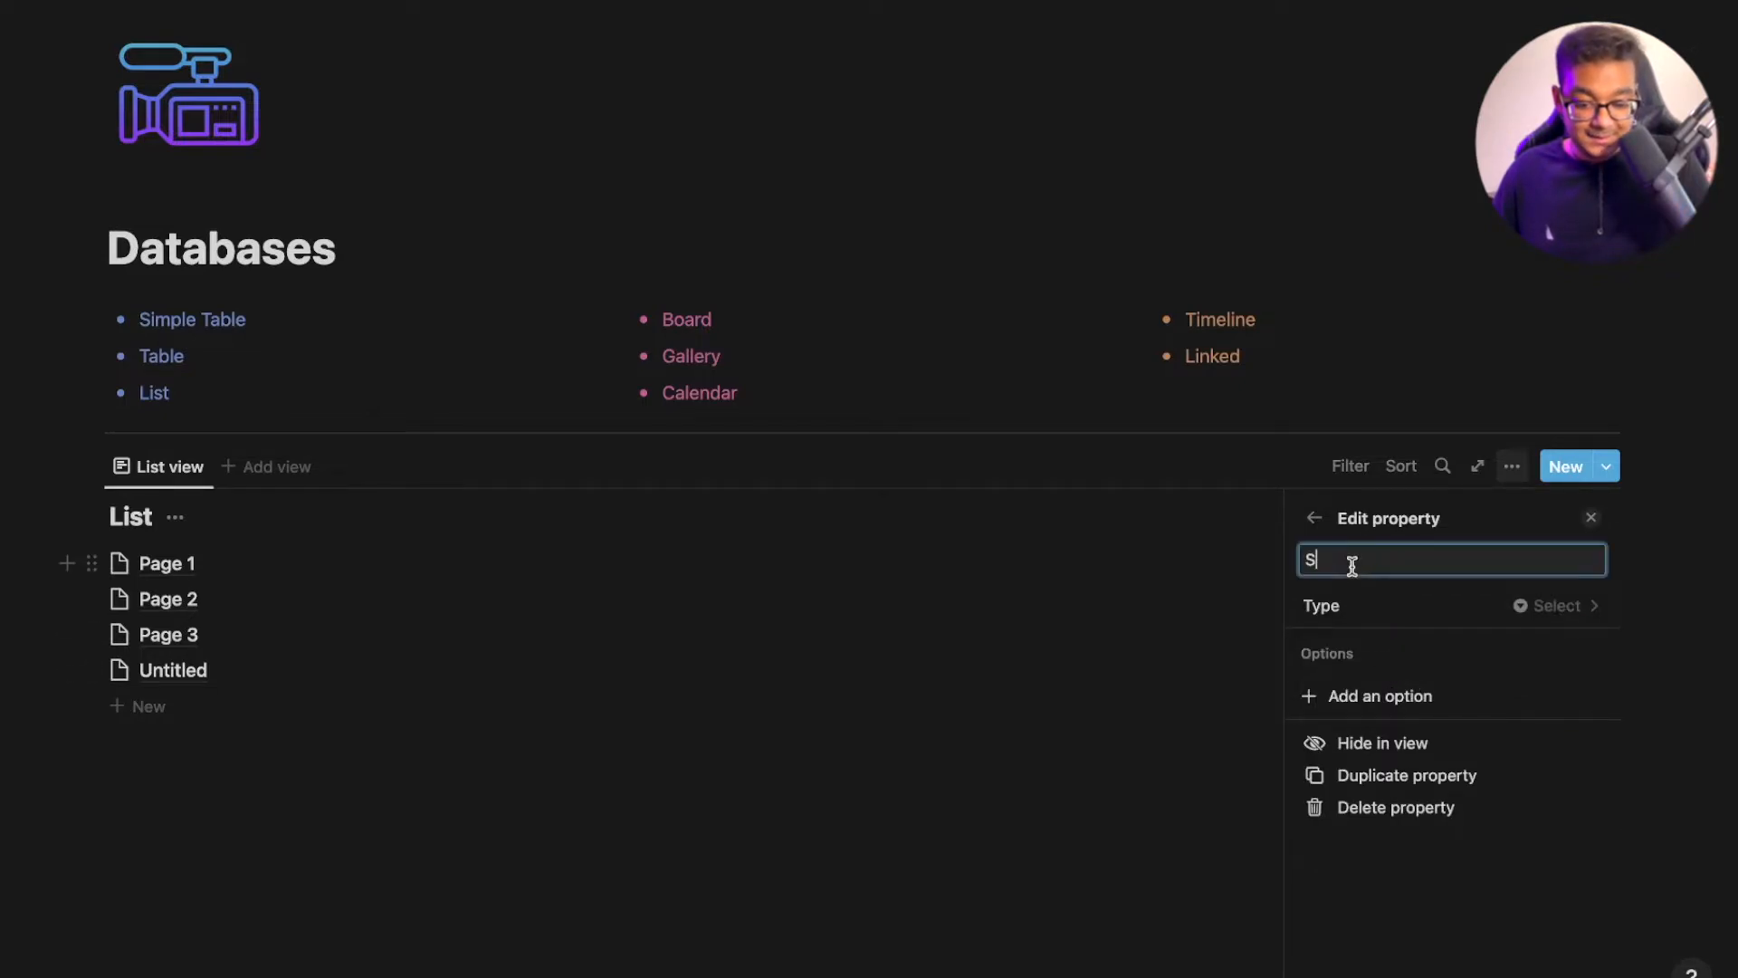
Add three options to the Select property: One, Two and Three
left_click(1388, 694)
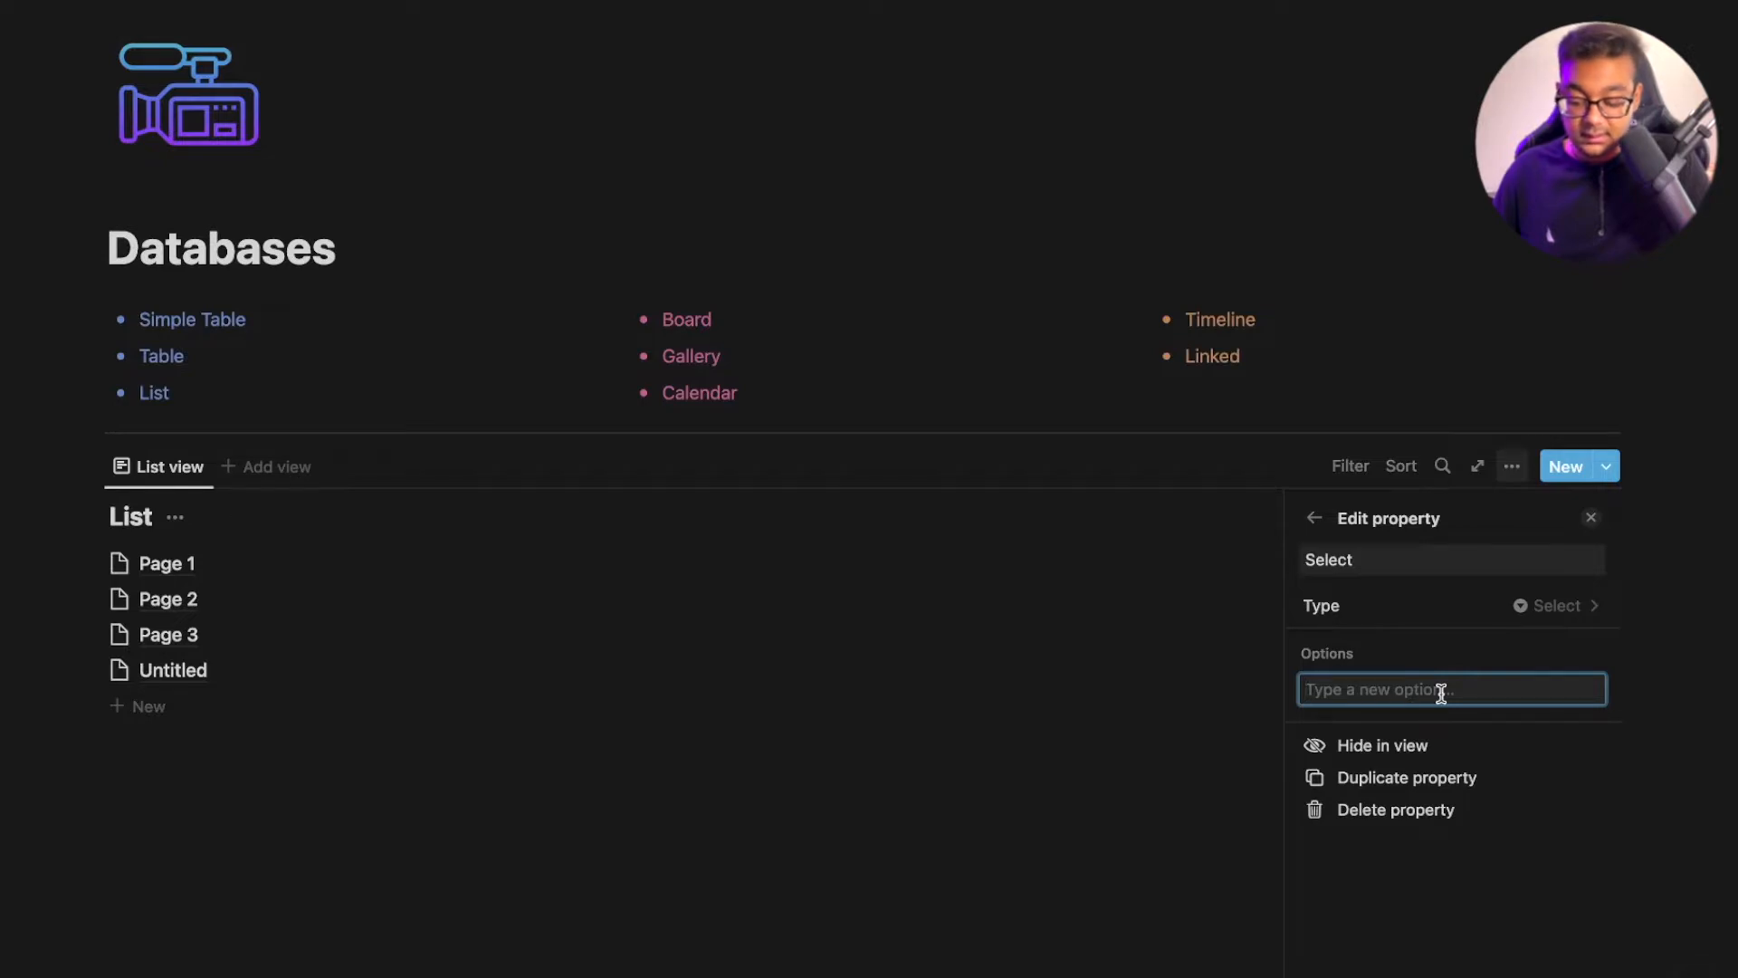
type("One")
key("Return")
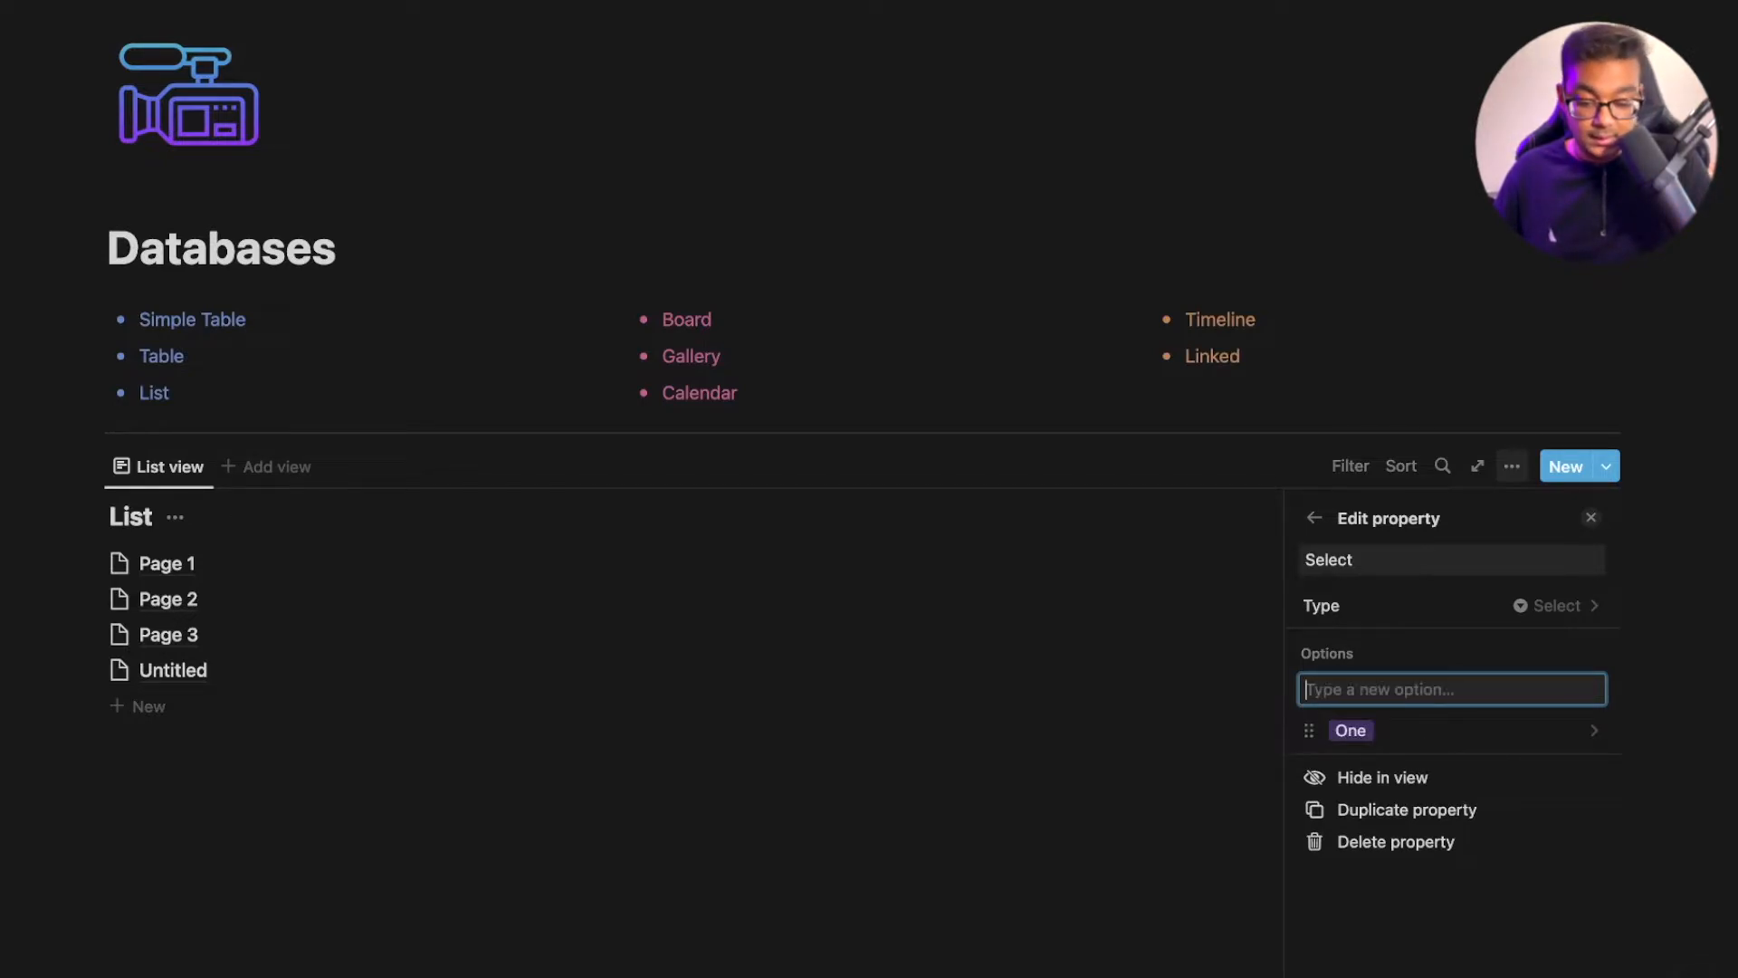
type("Two")
key("Return")
type("Th")
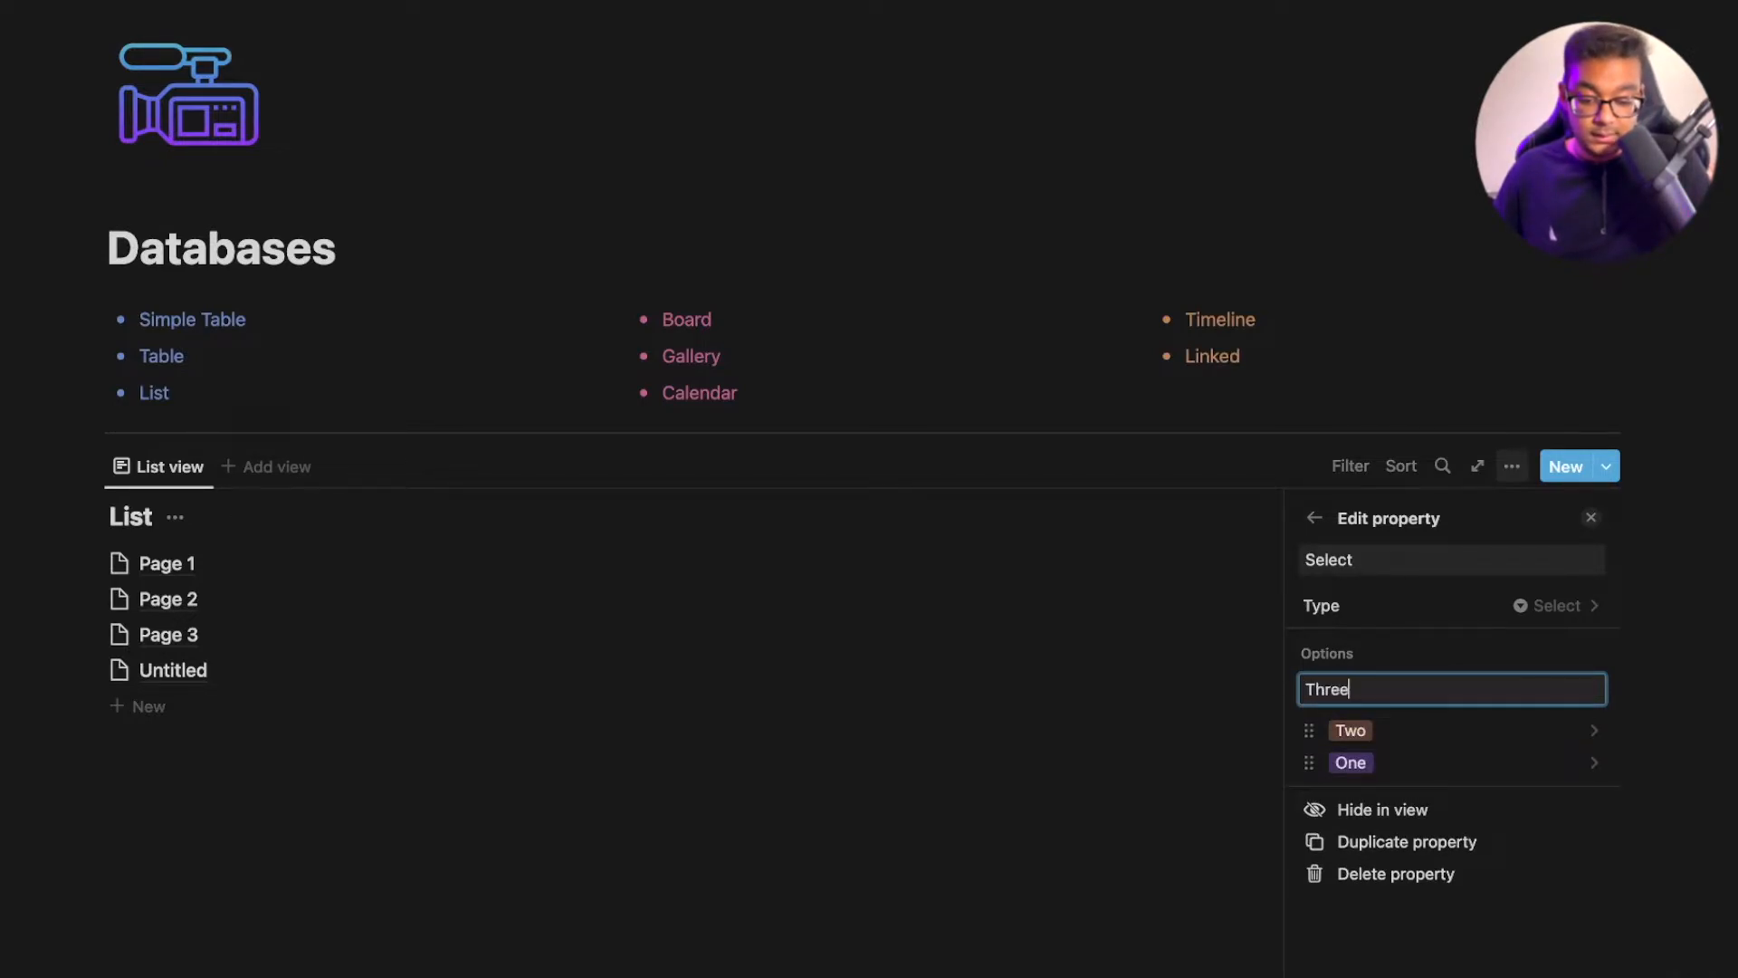
type("ree")
key("Return")
Set the colour of option Three to blue and option Two to red, and return to the property list
left_click(1562, 732)
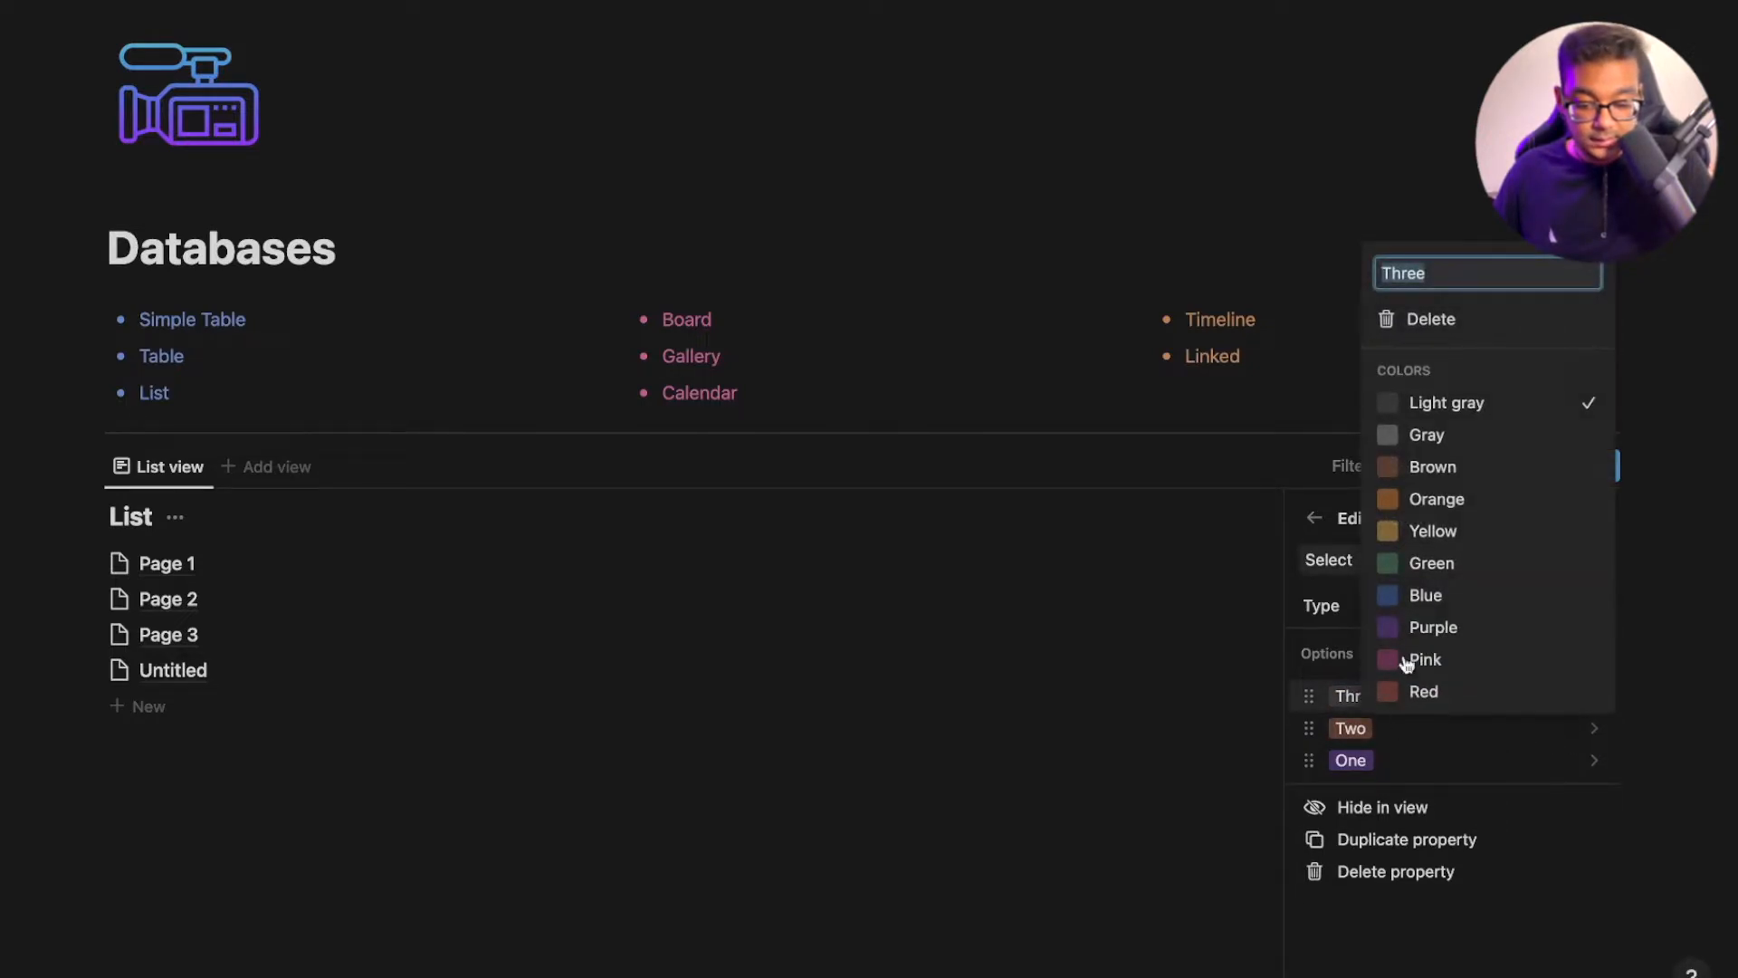
left_click(1447, 593)
left_click(1451, 577)
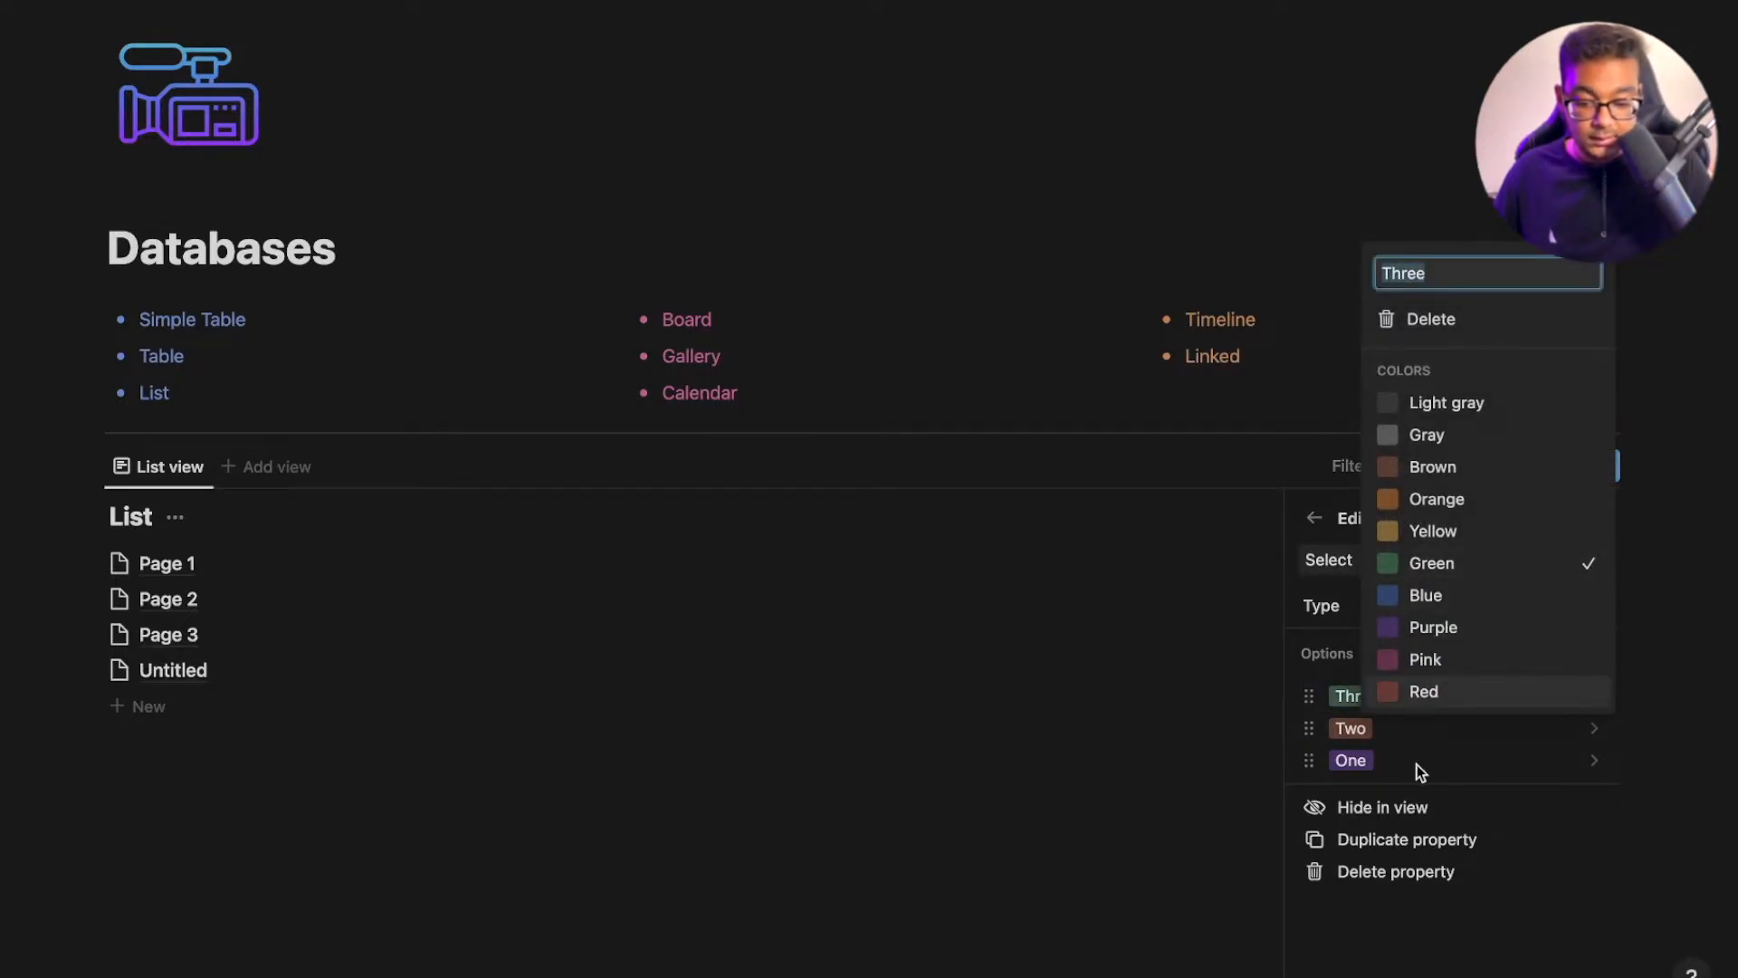
left_click(1485, 595)
left_click(1485, 756)
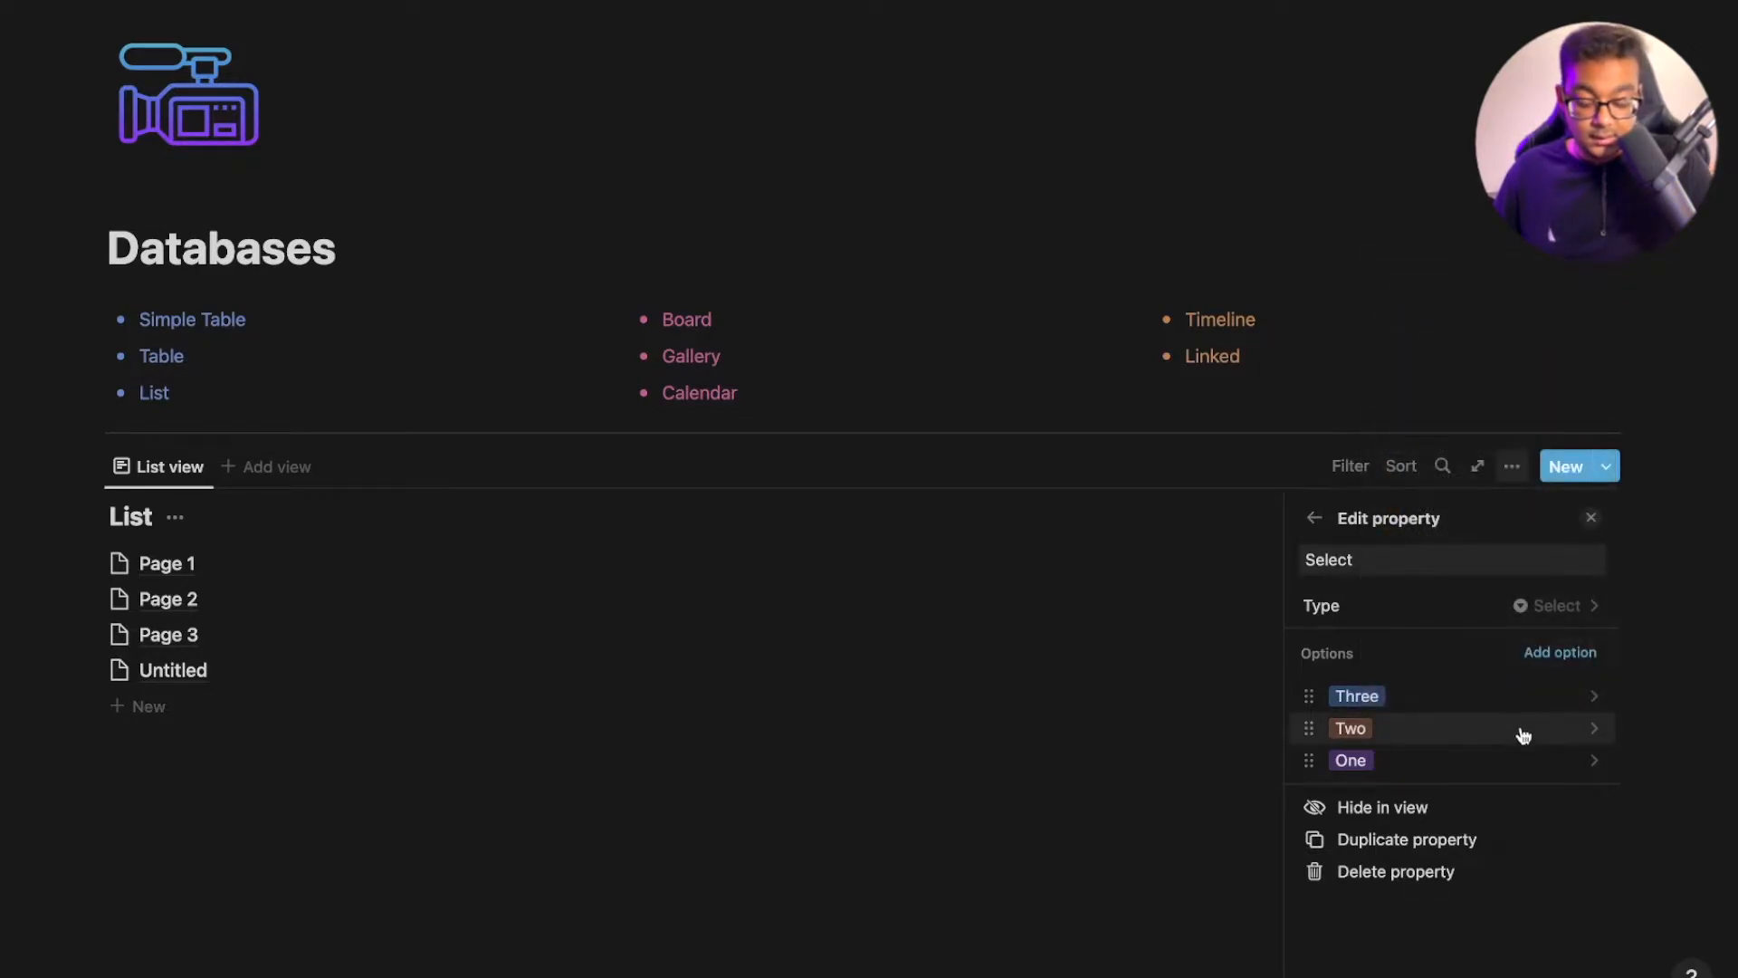
left_click(1500, 740)
left_click(1422, 690)
key("Escape")
key("Escape")
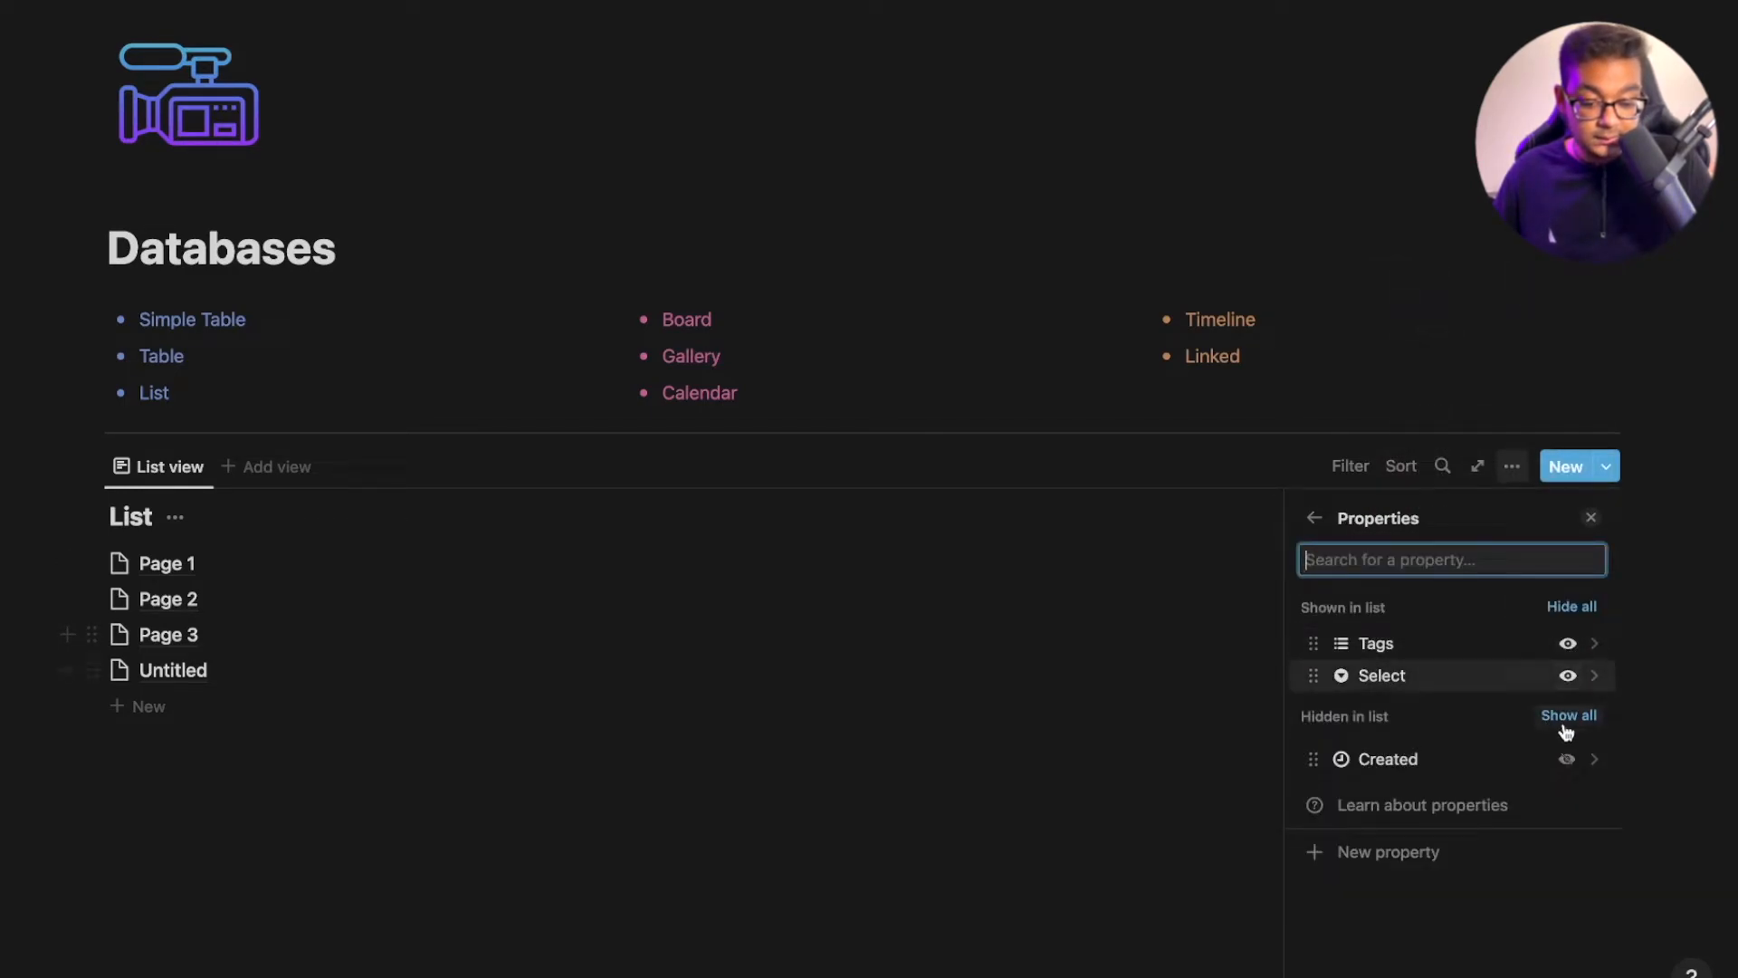
Show the Created property in the list view, view it beside the pages, and hide it again
left_click(1568, 759)
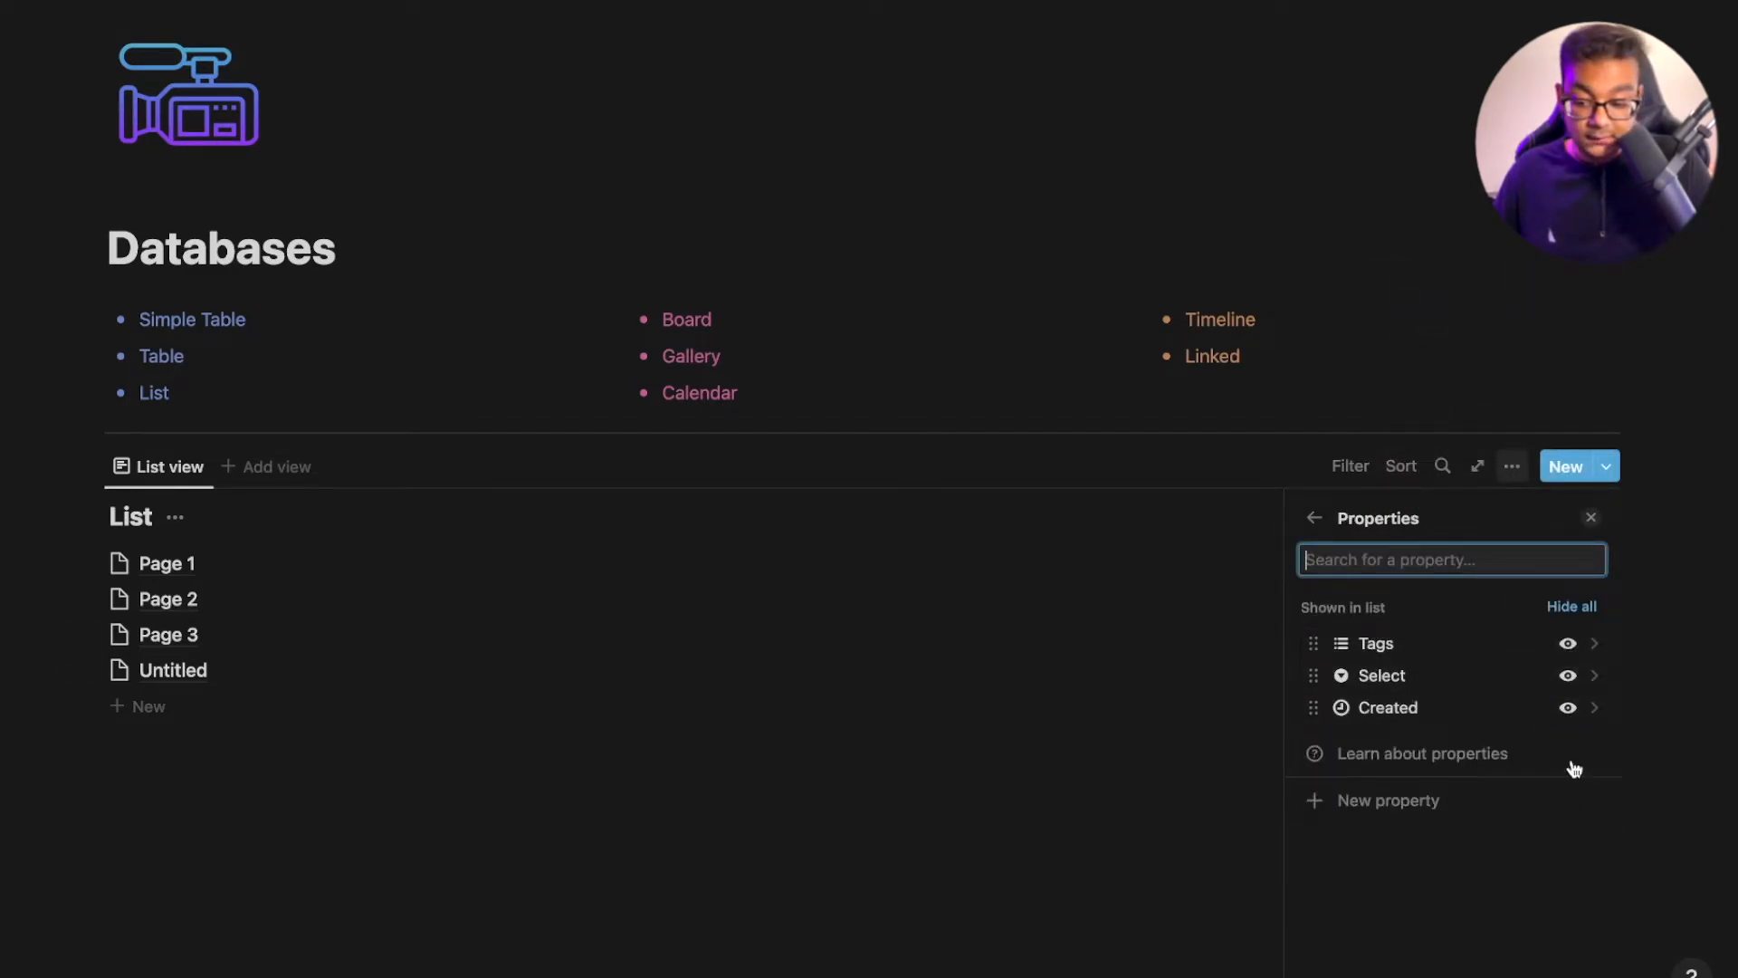
left_click(1180, 791)
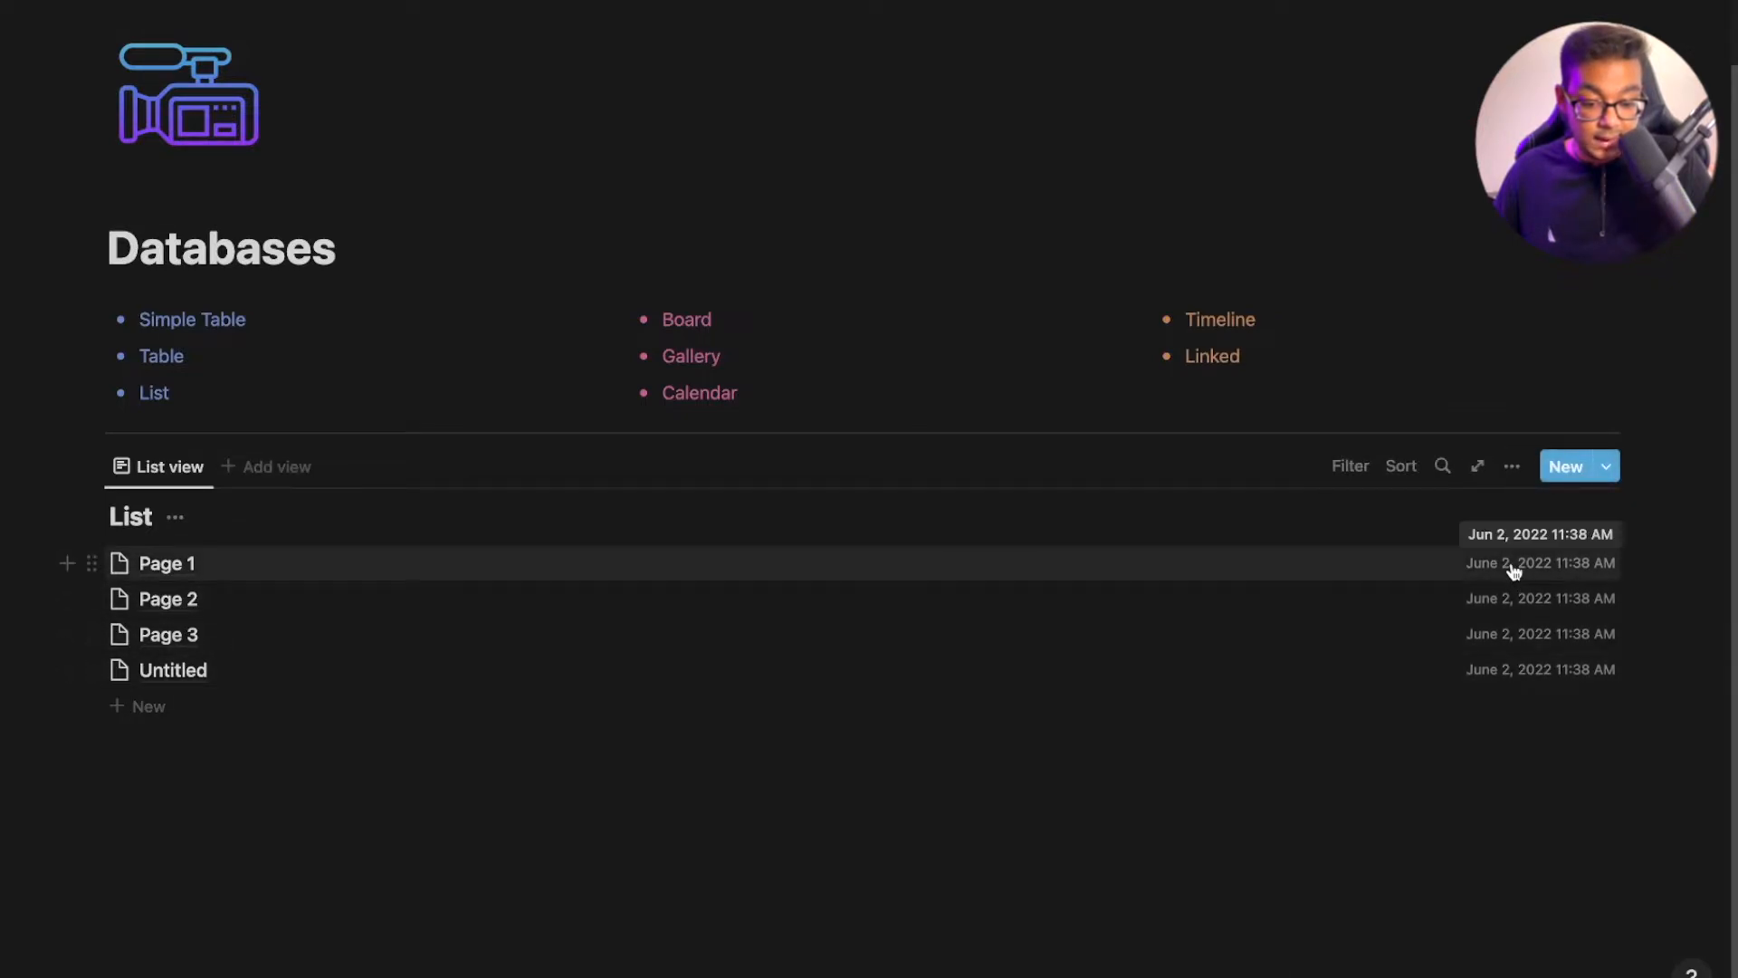
left_click(1512, 465)
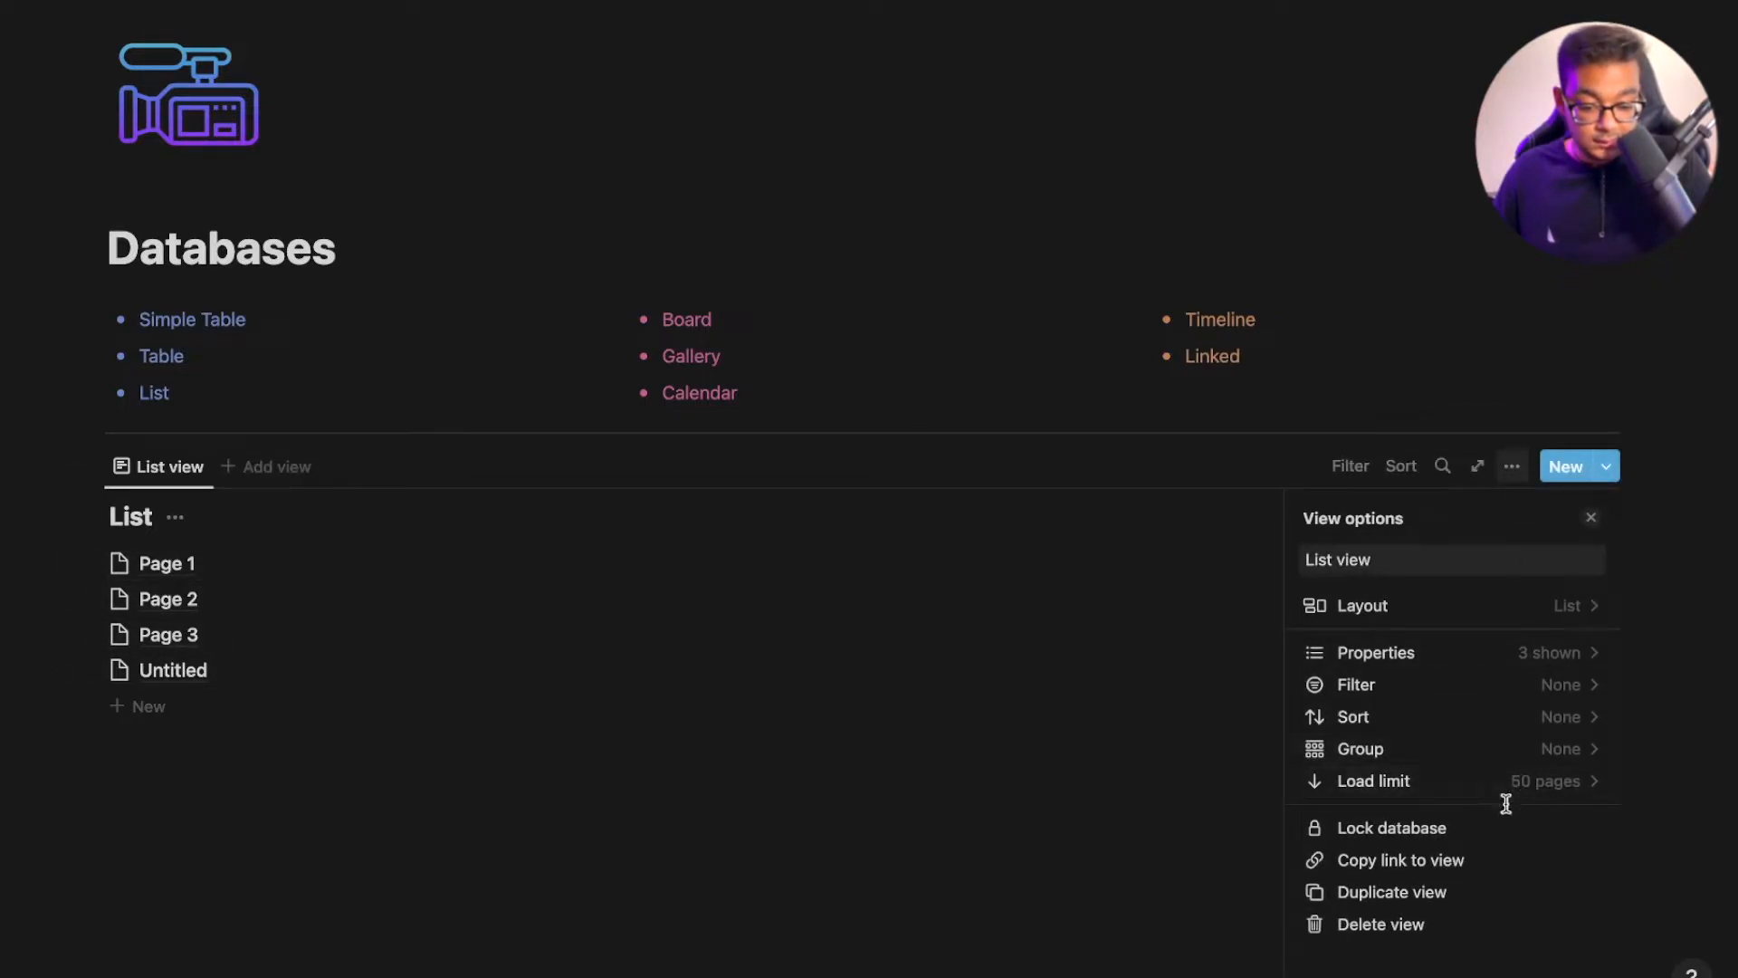
left_click(1520, 659)
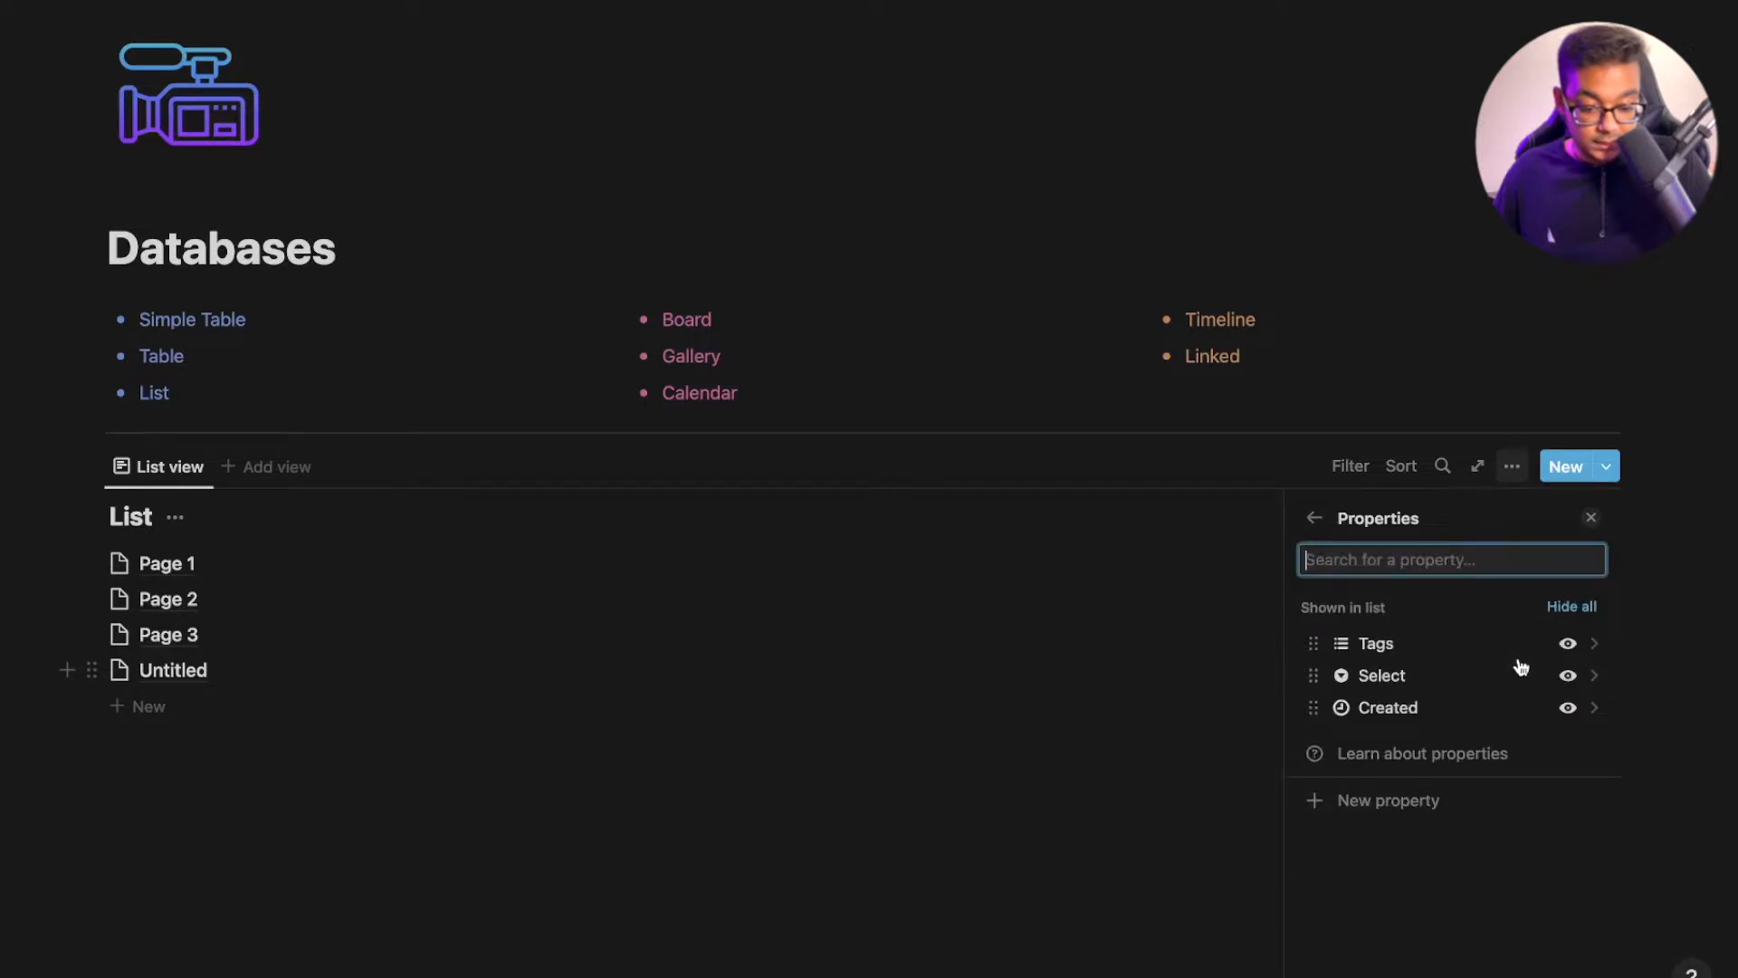
left_click(1567, 707)
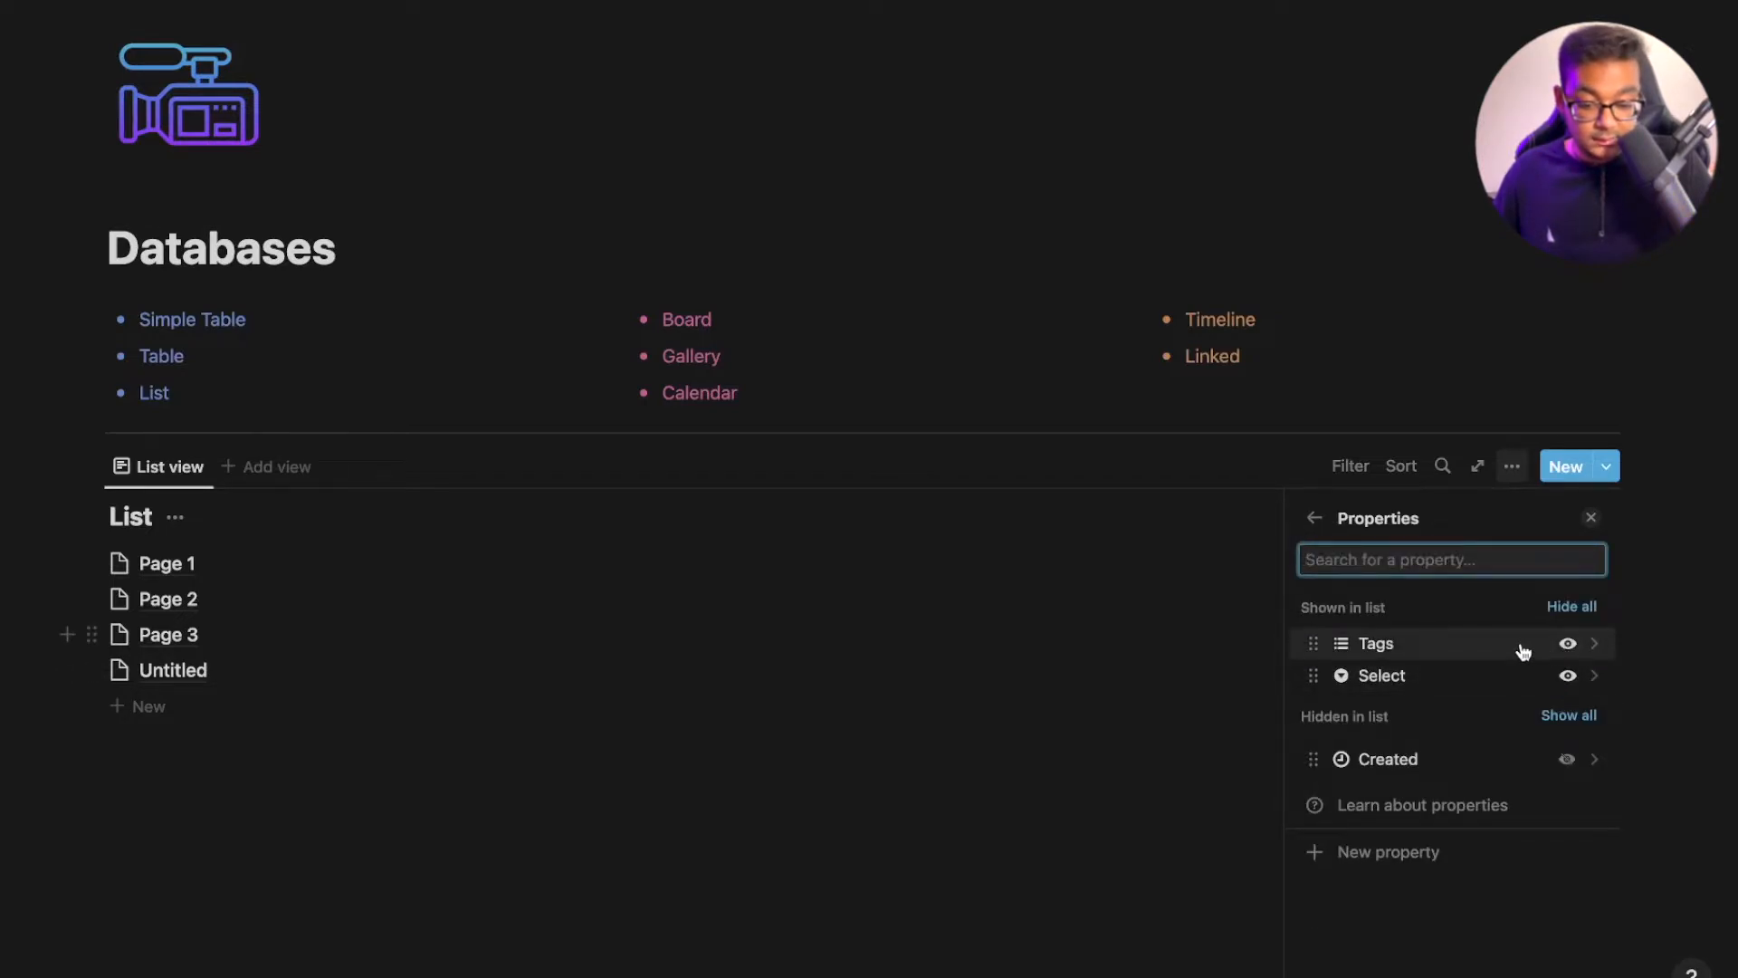
left_click(483, 818)
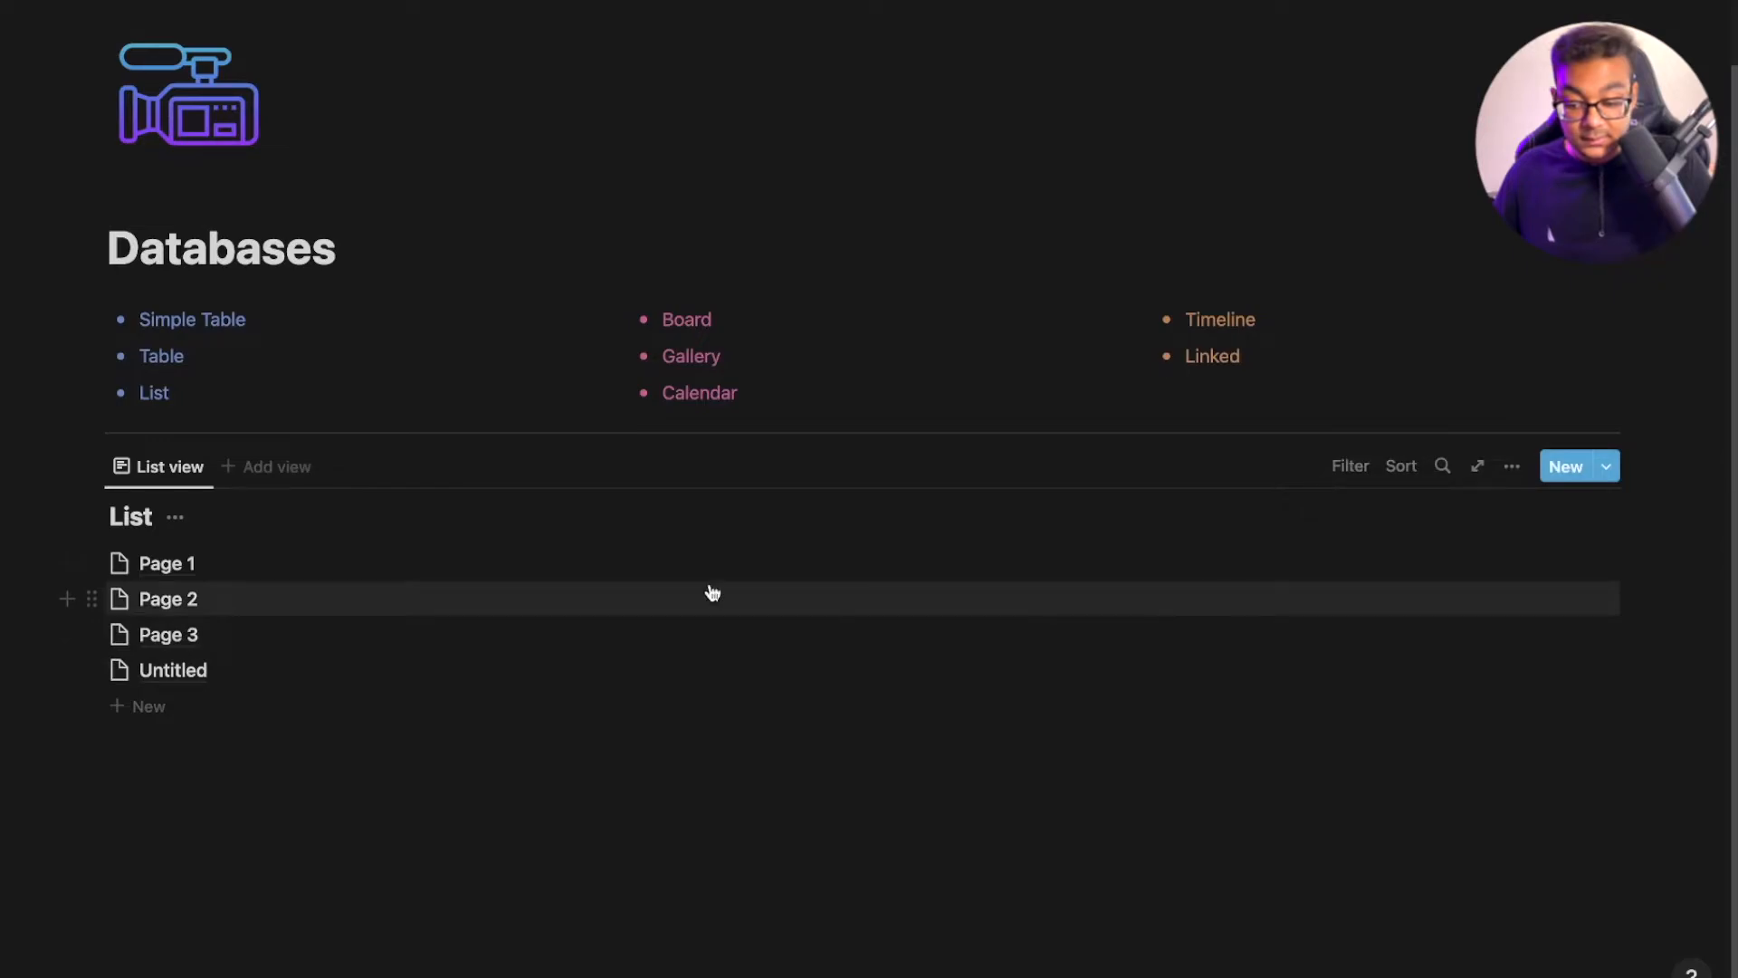
left_click(195, 567)
left_click(720, 288)
left_click(1513, 607)
left_click(1529, 758)
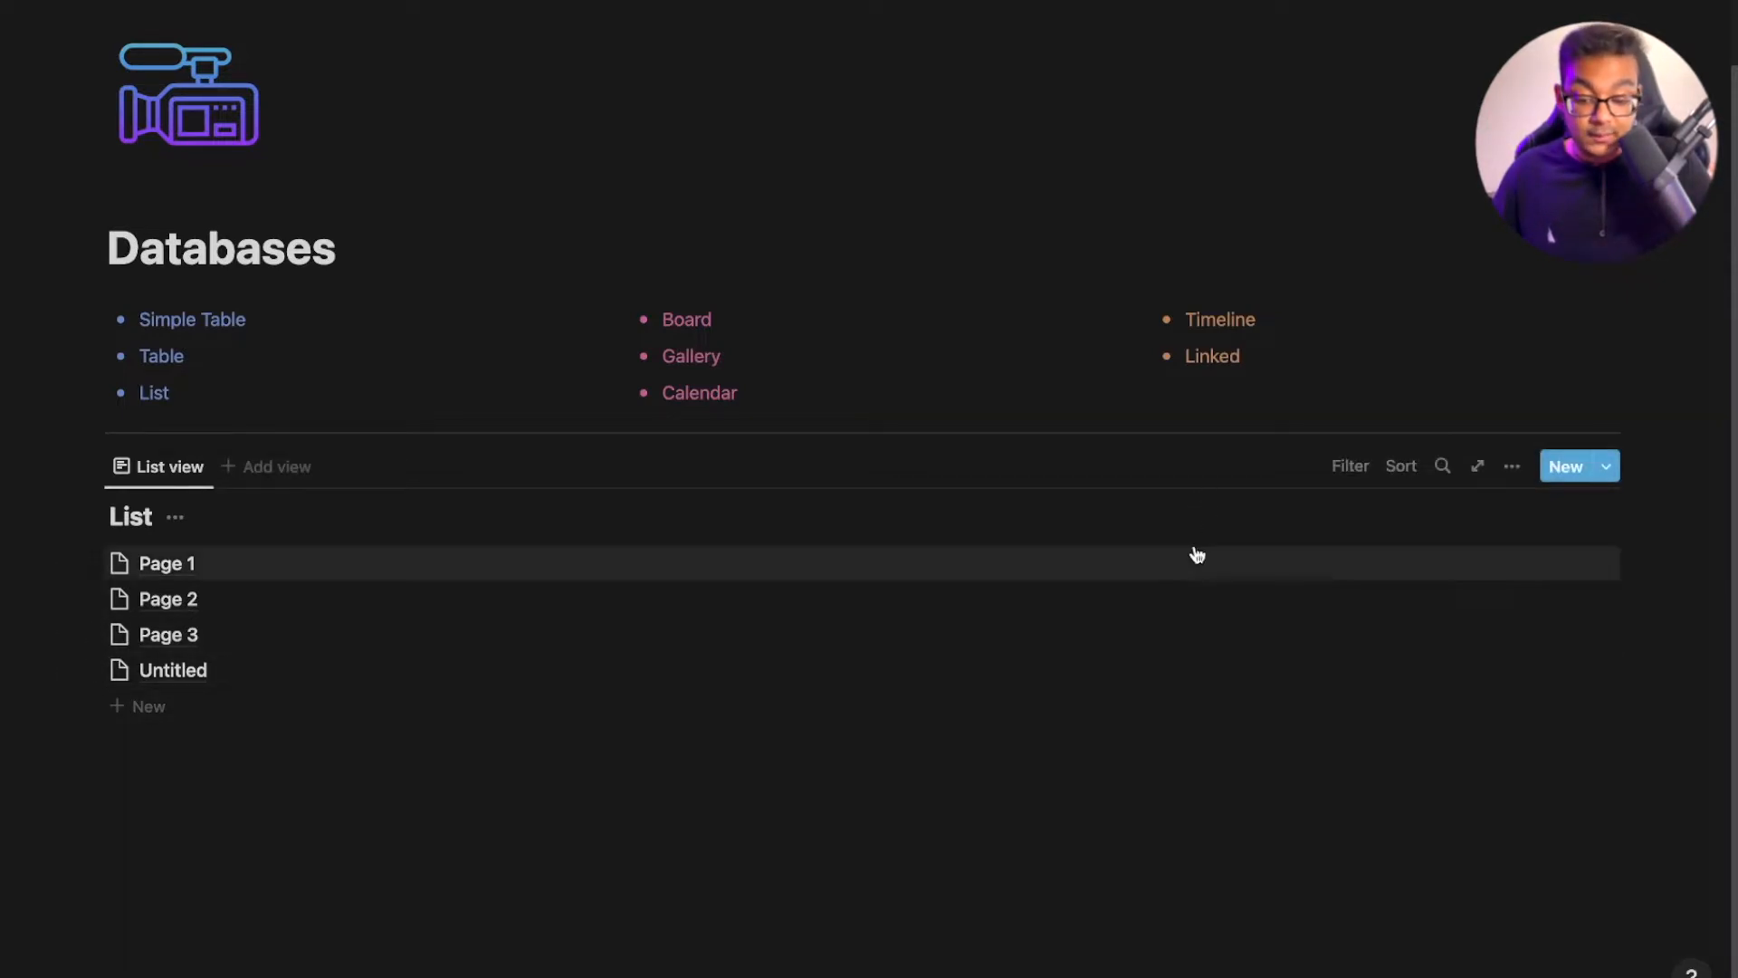
Open Page 1 from the list and check the options available for its Tags property
left_click(188, 563)
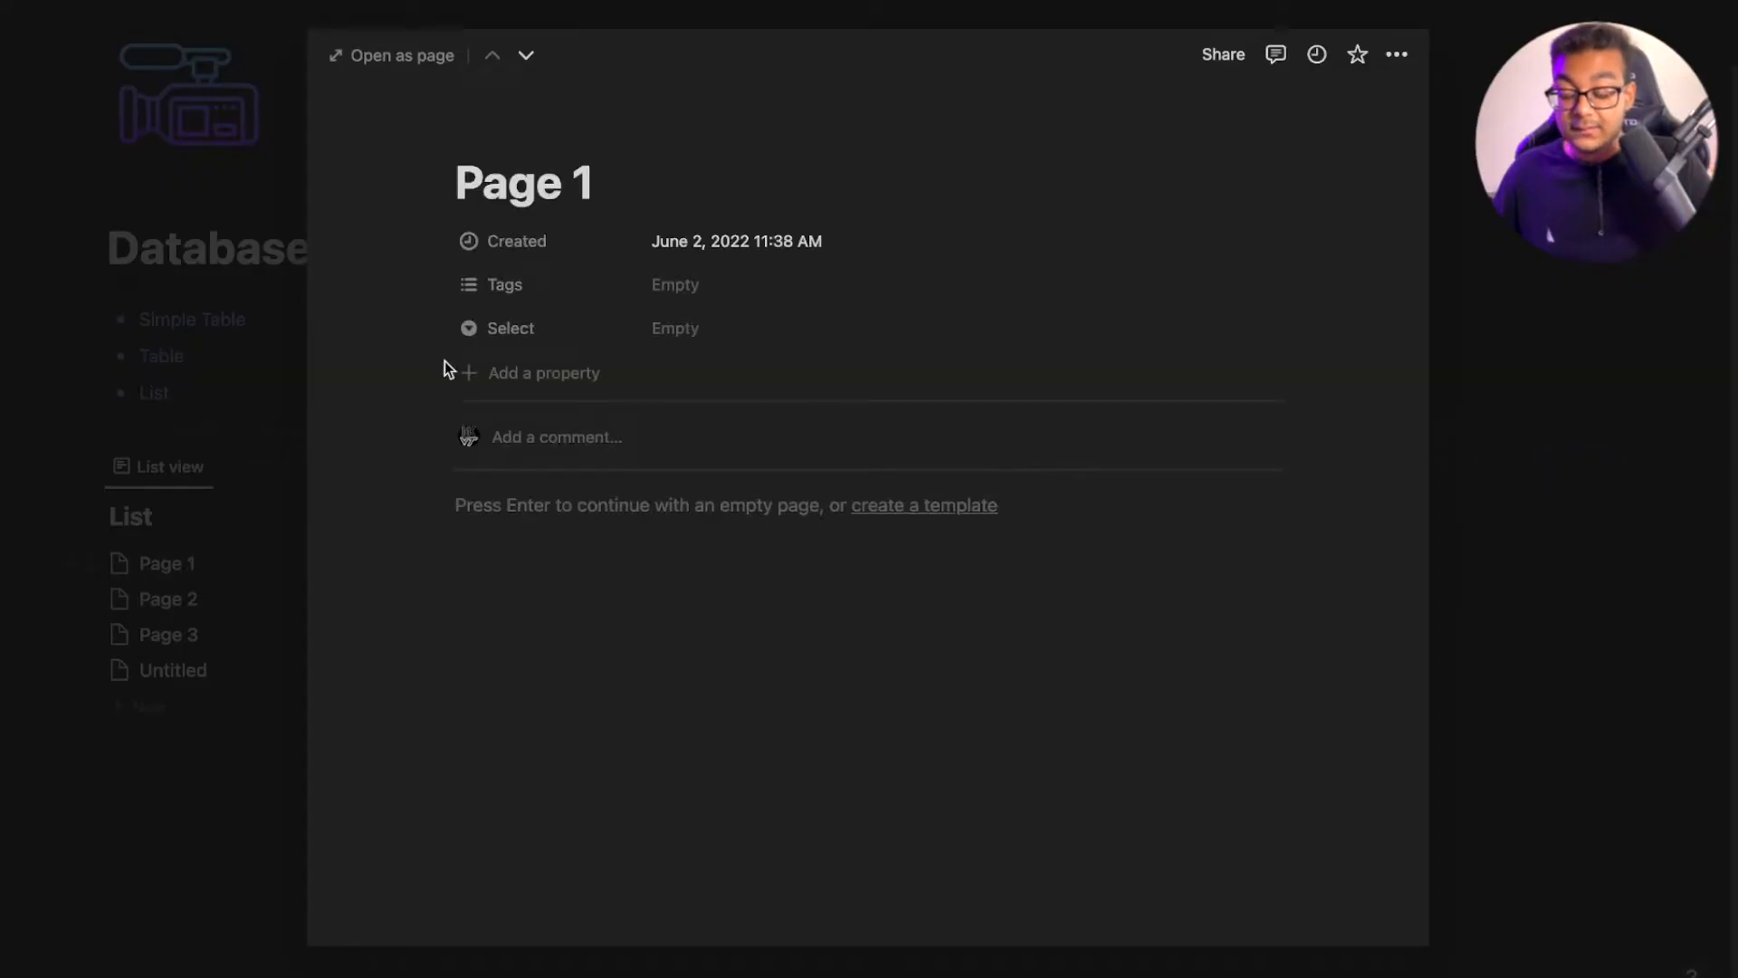
left_click(754, 288)
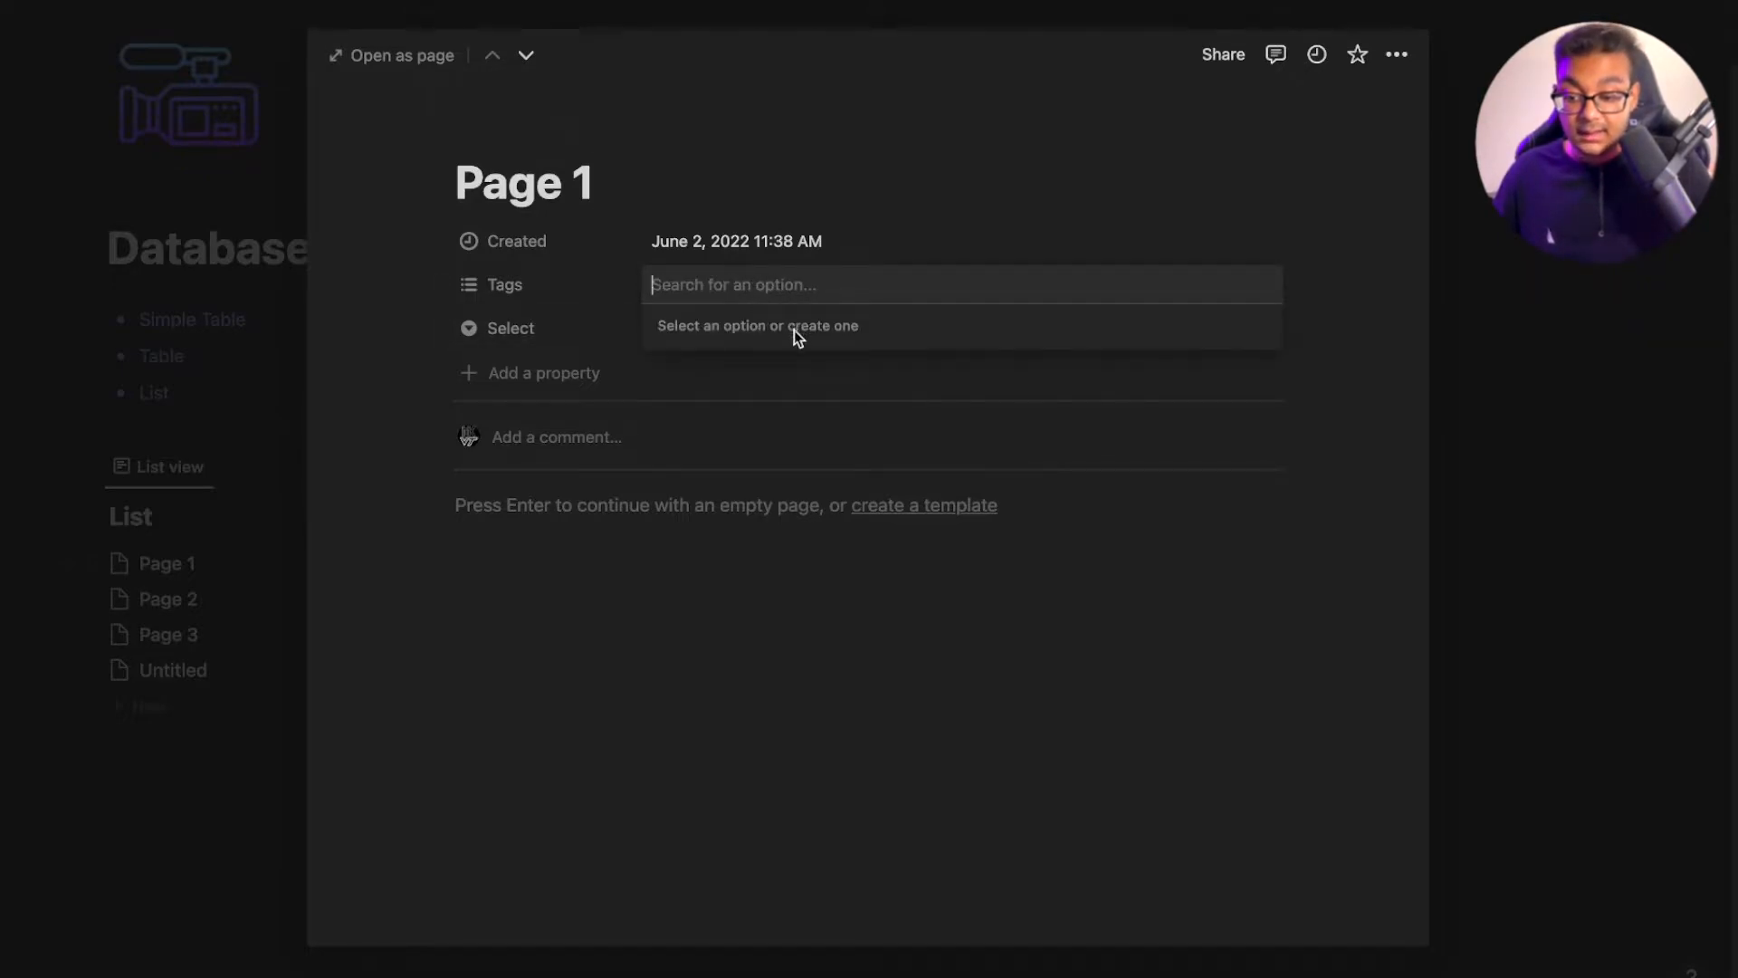
left_click(759, 702)
left_click(730, 295)
left_click(698, 470)
Reorder the Select options to One, Two, Three, set Page 1's Select value to One and close the page
left_click(747, 328)
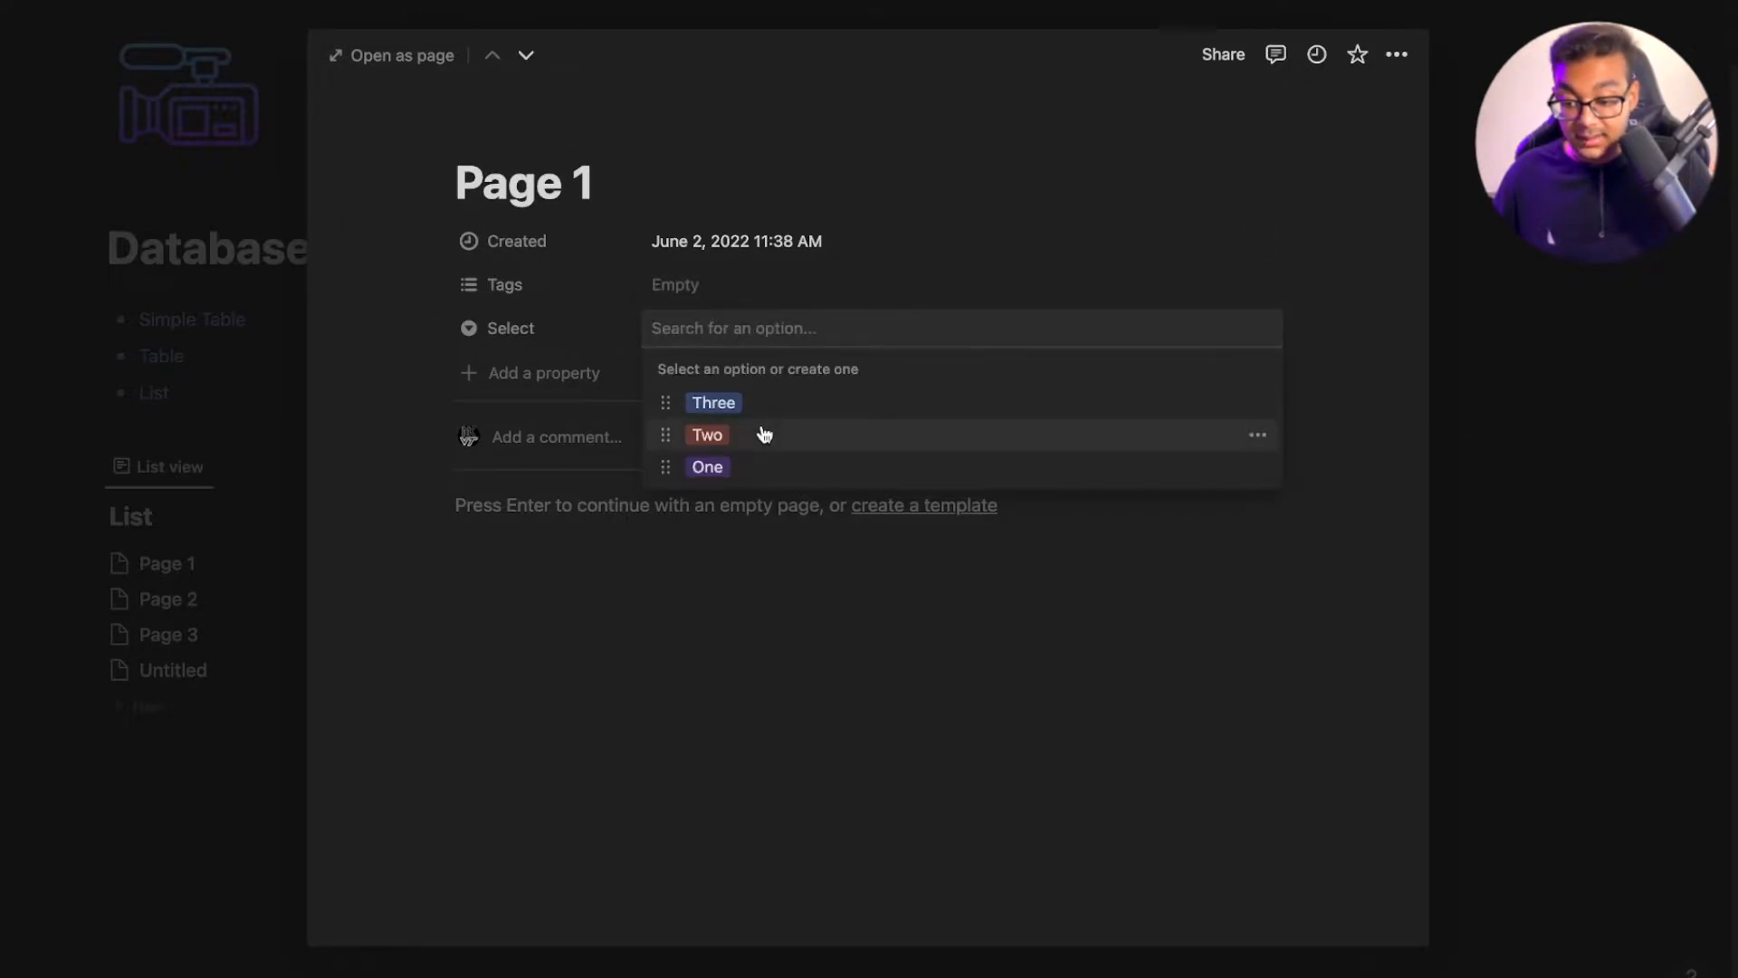
left_click_drag(655, 467, 660, 369)
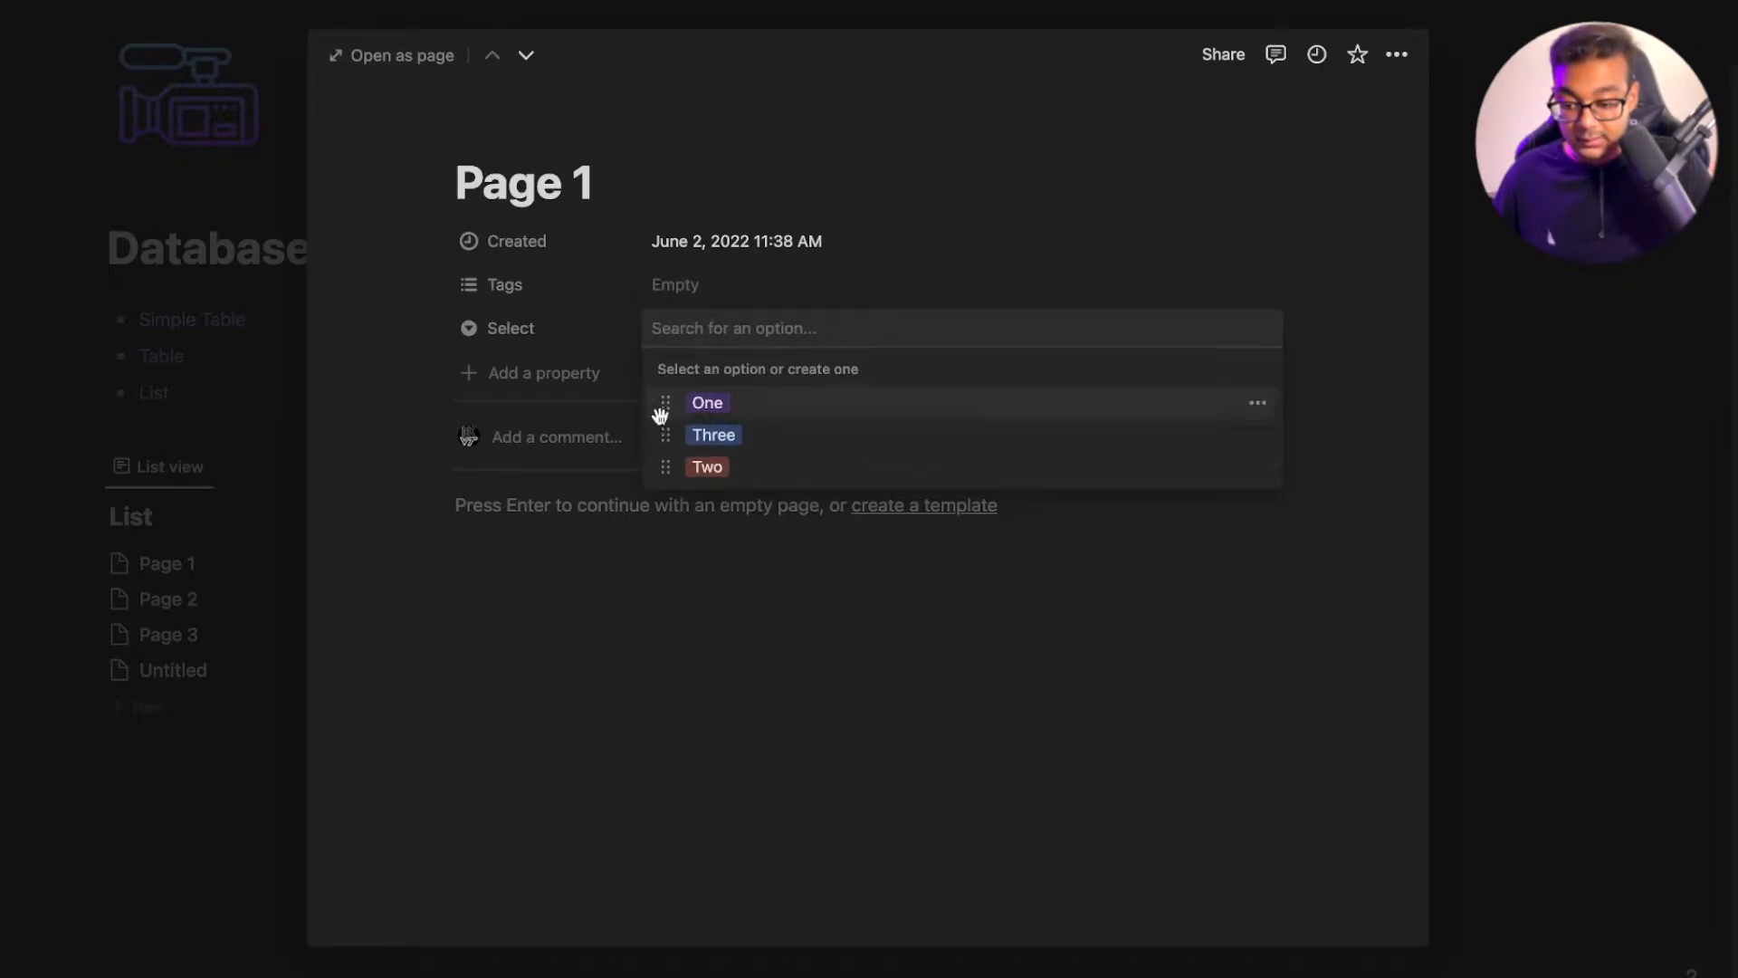
left_click_drag(659, 473, 662, 441)
left_click(764, 404)
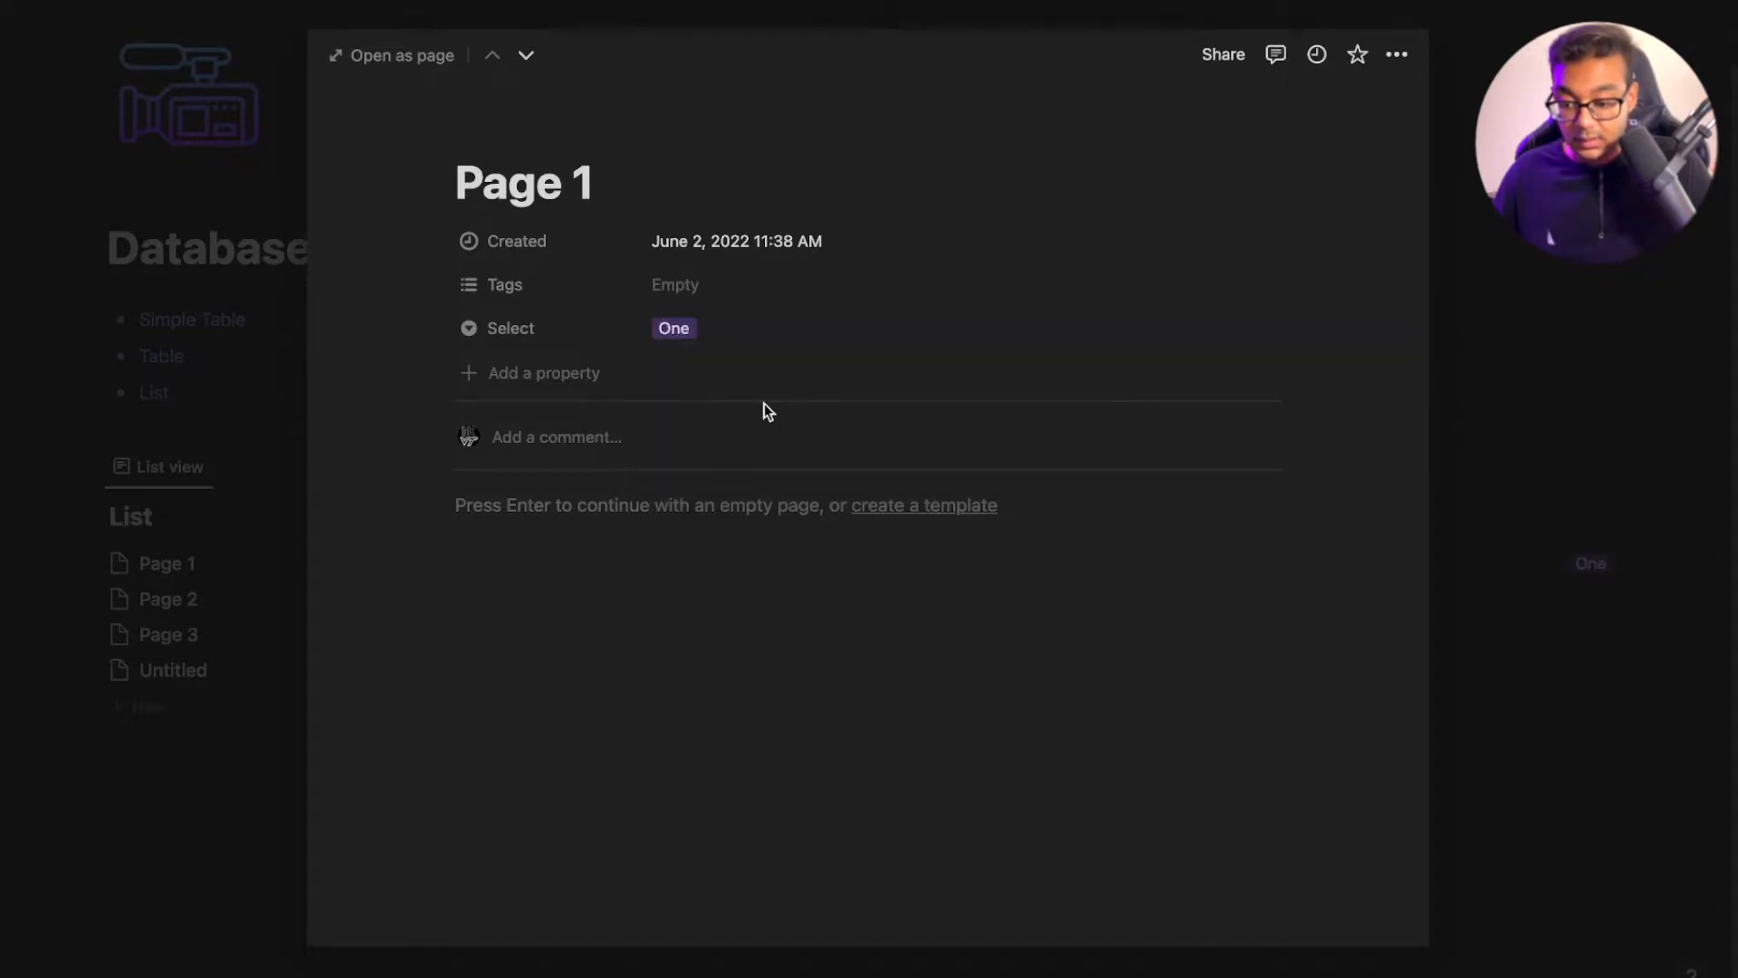
left_click(305, 727)
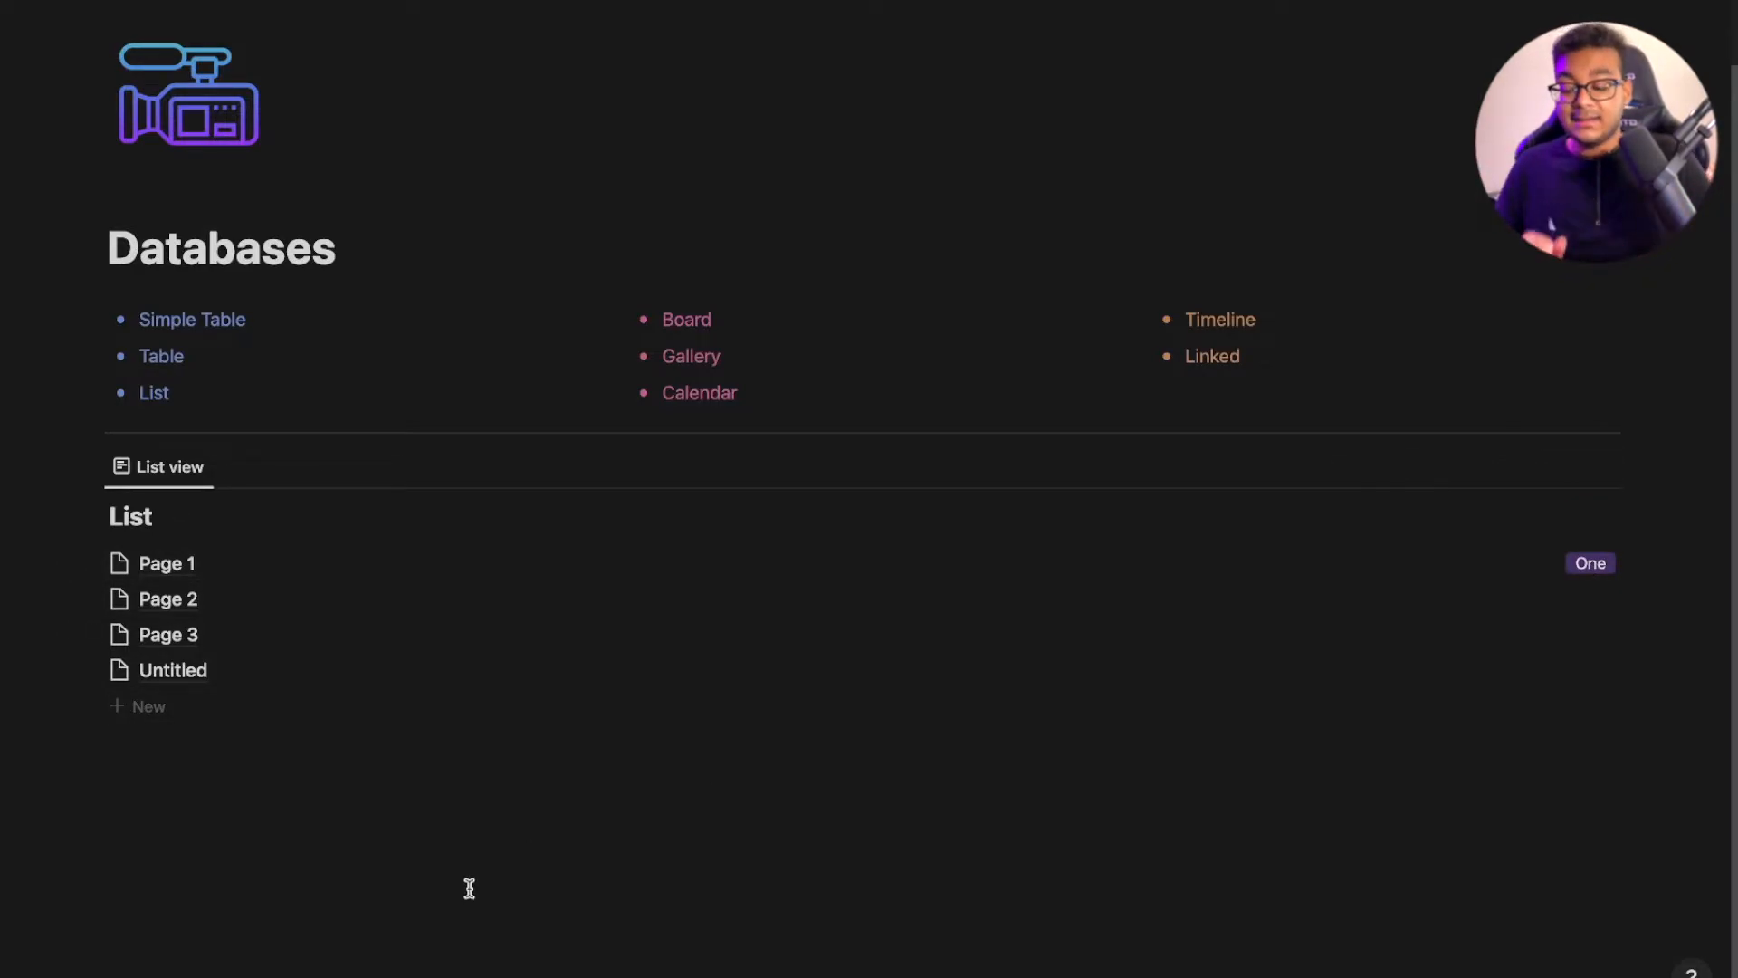
Add a new property named Check to the List database and set its type to Checkbox
left_click(1512, 467)
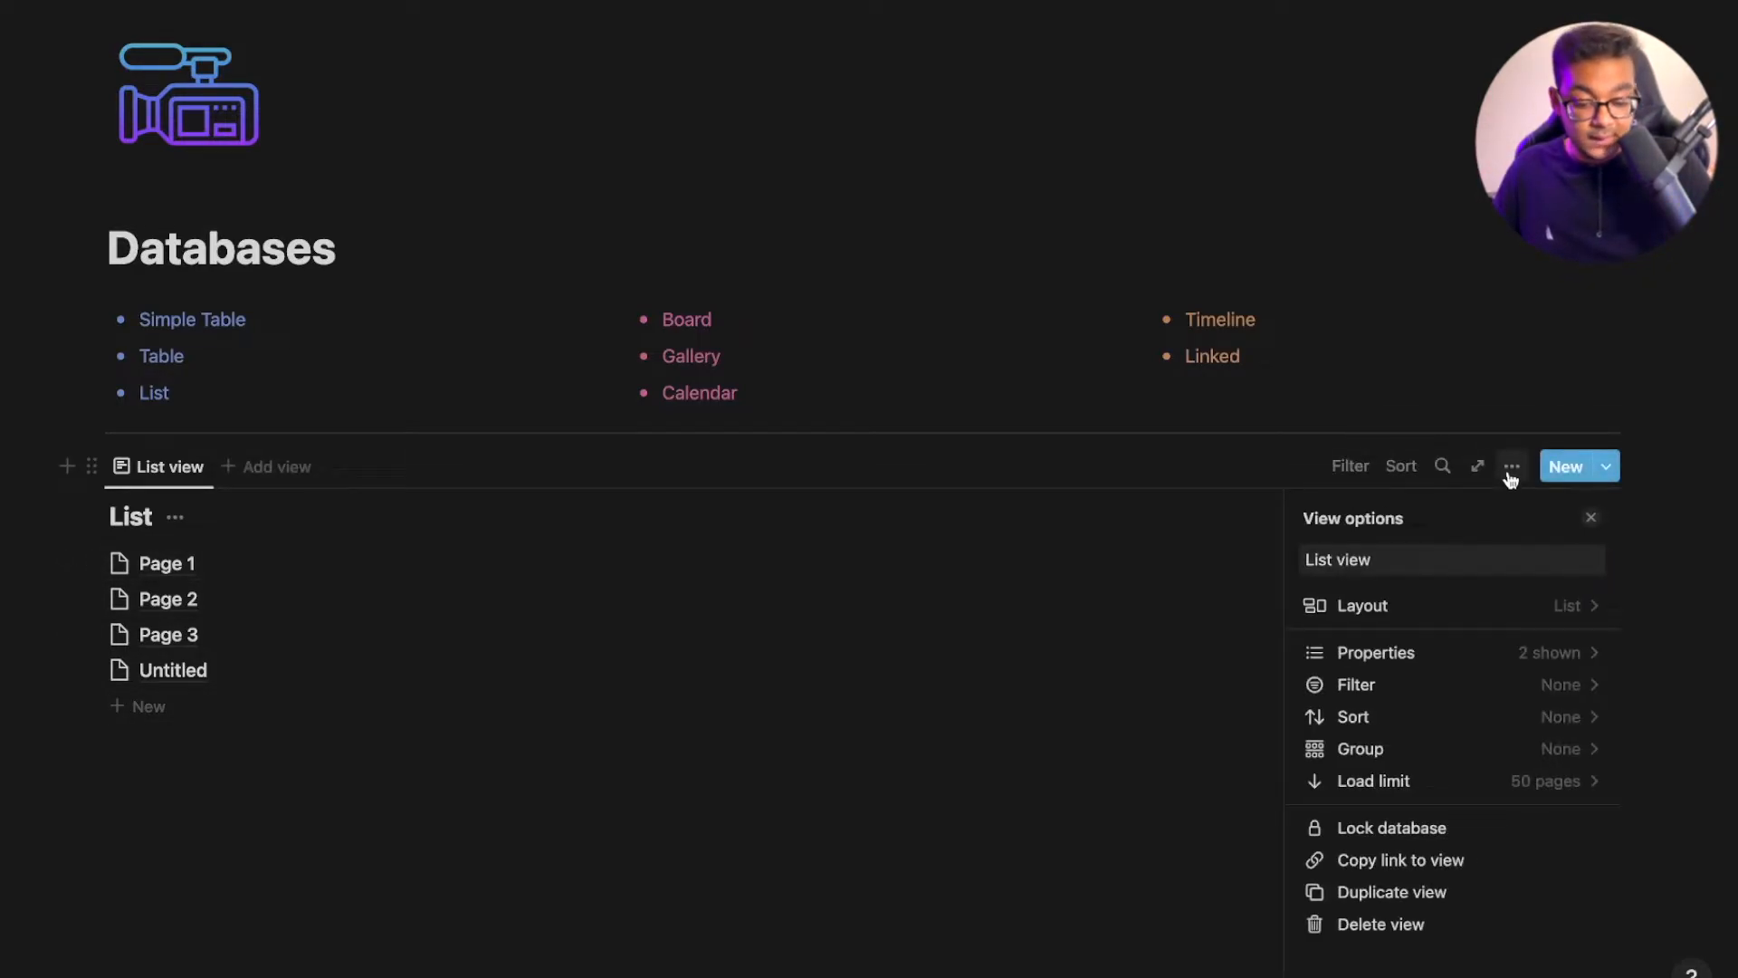
left_click(1428, 670)
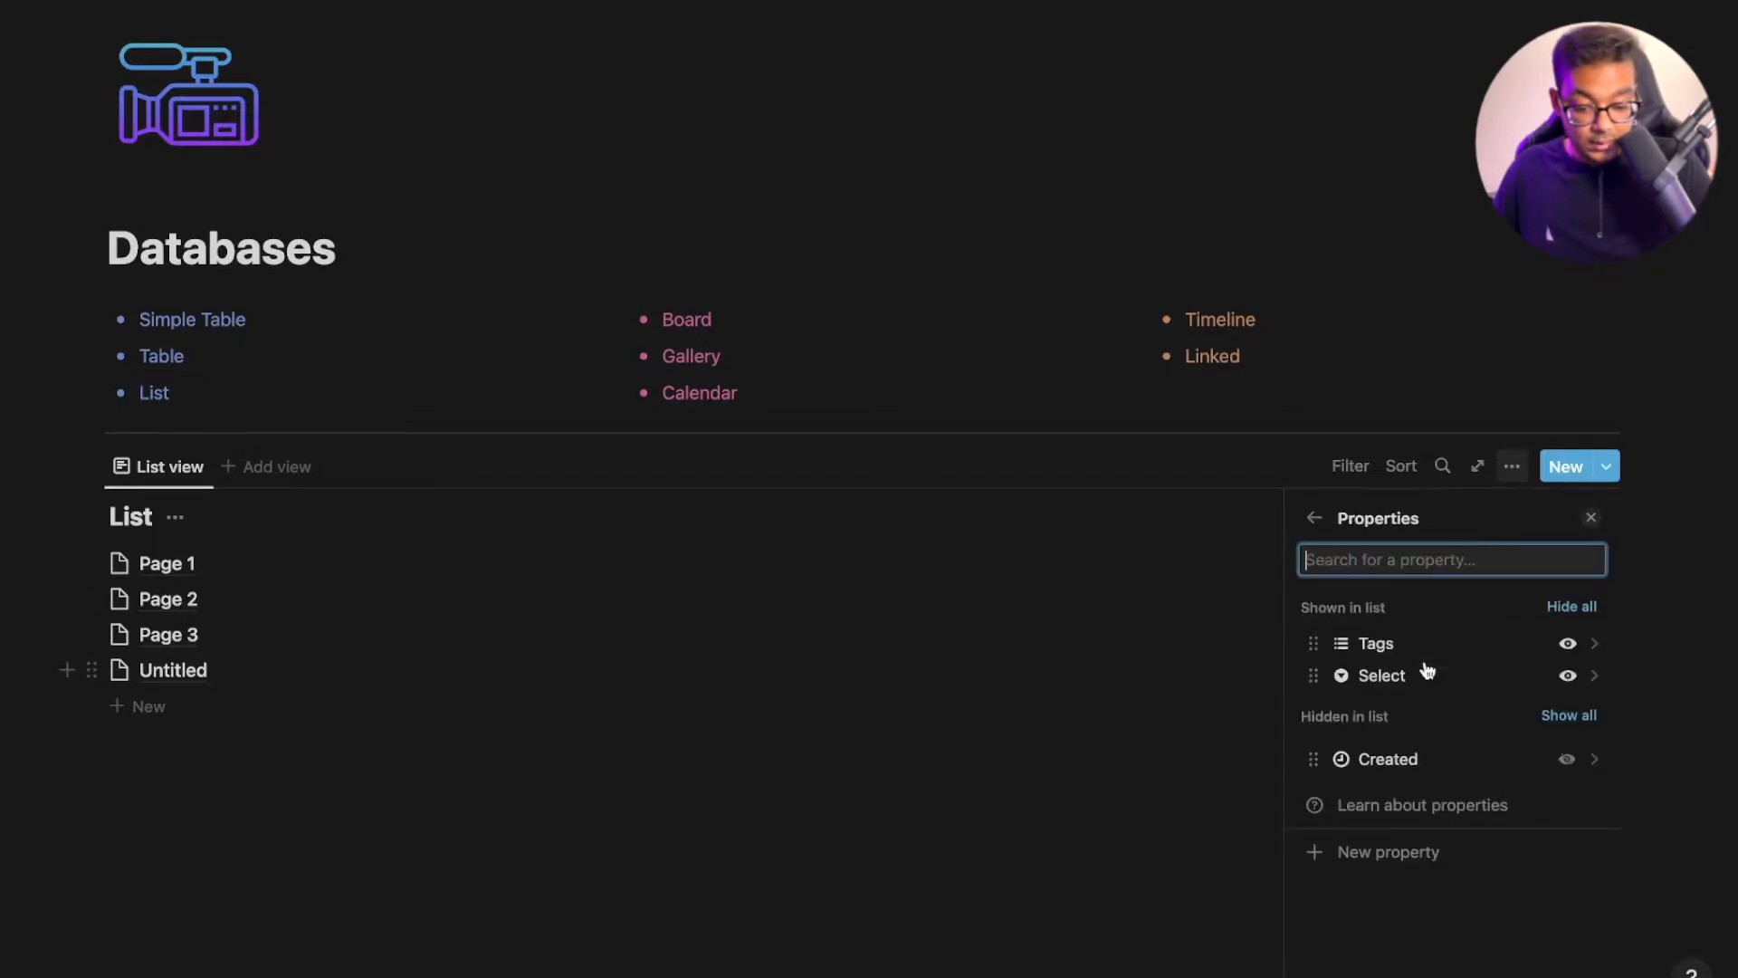
left_click(1387, 846)
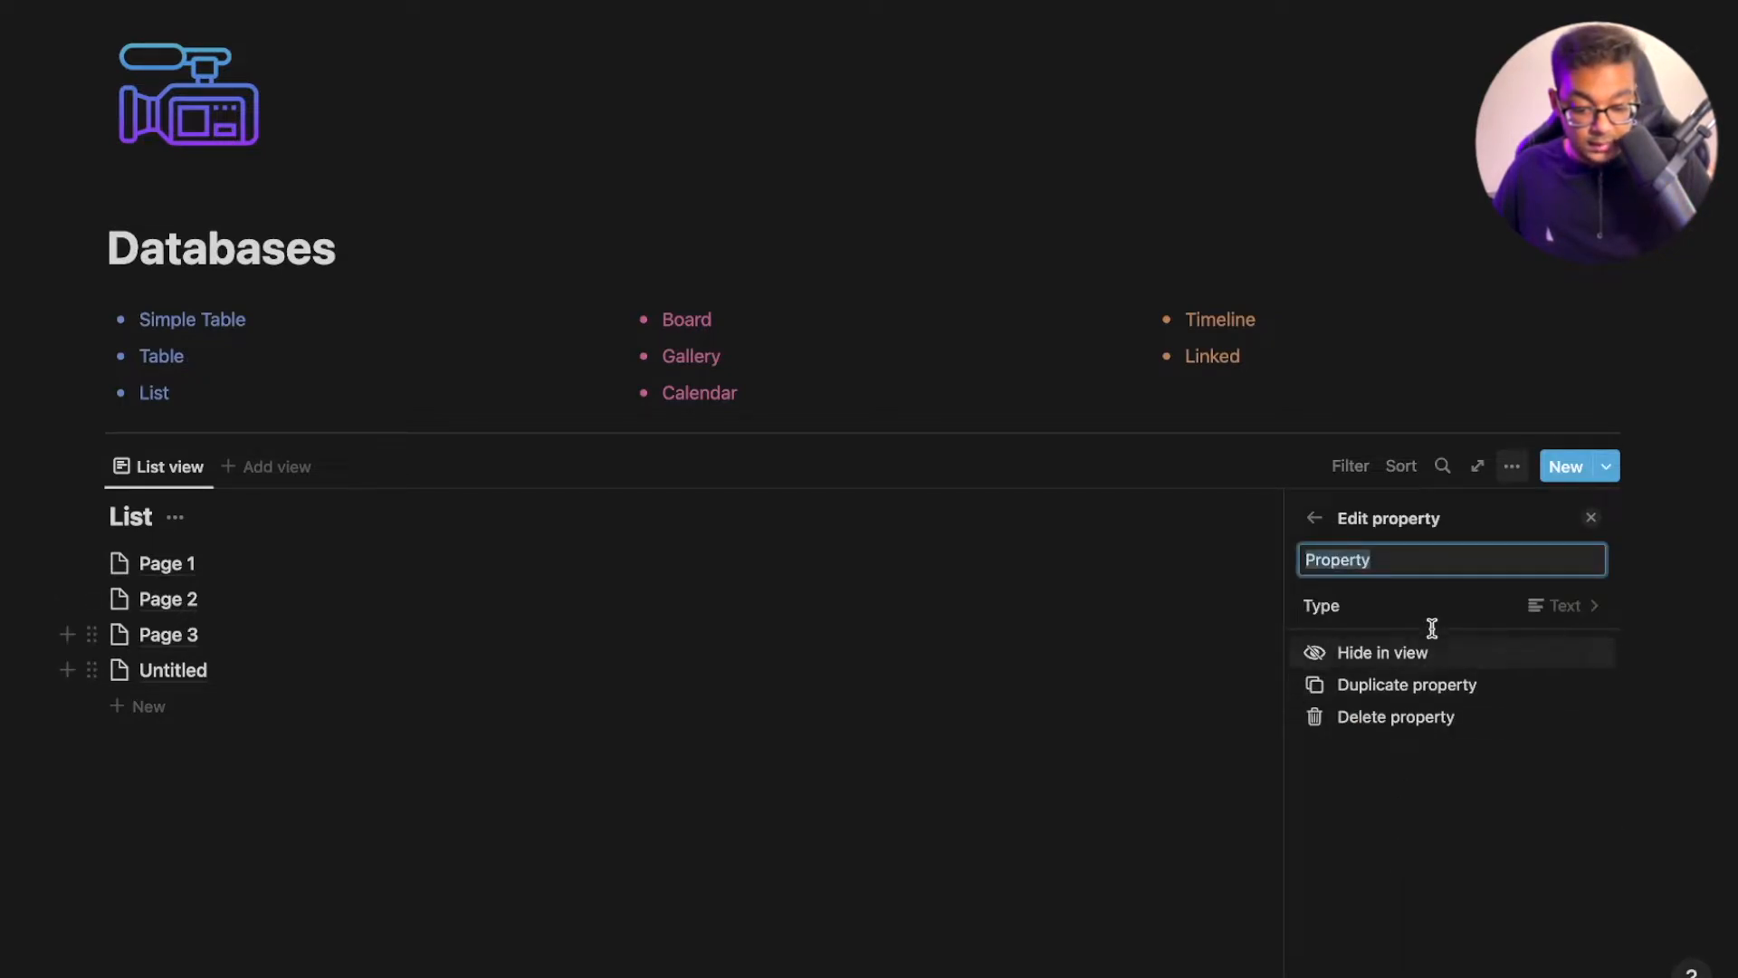
key("BackSpace")
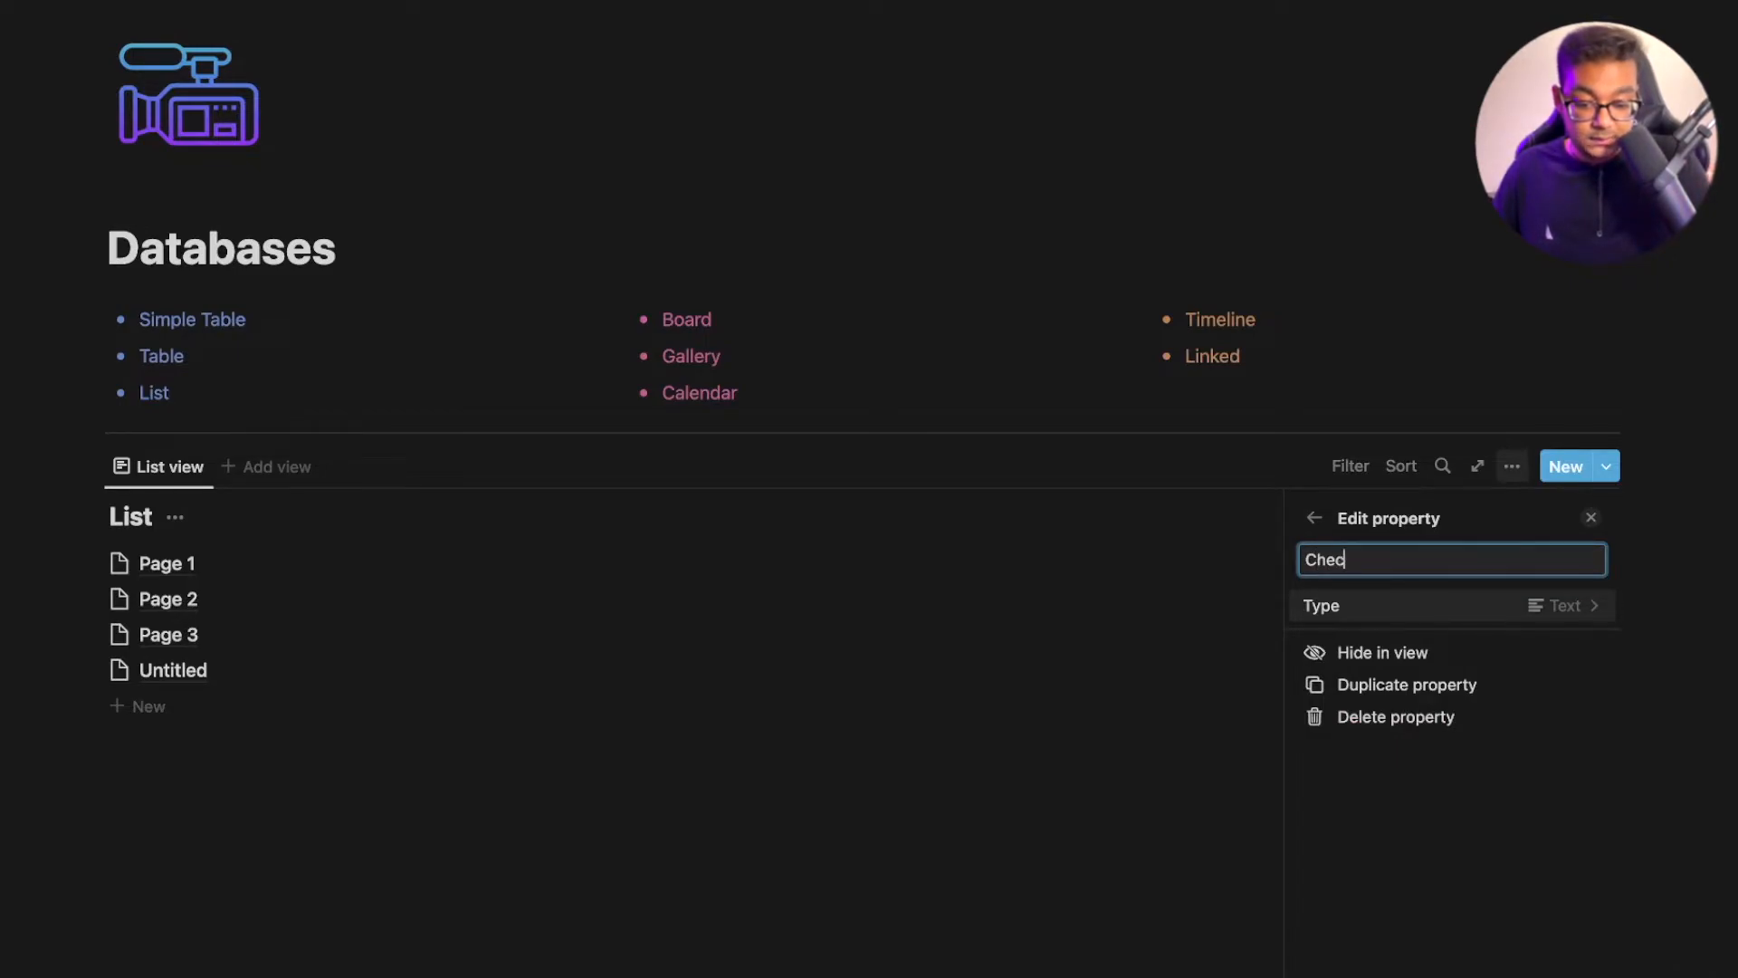
type("Check")
left_click(1398, 602)
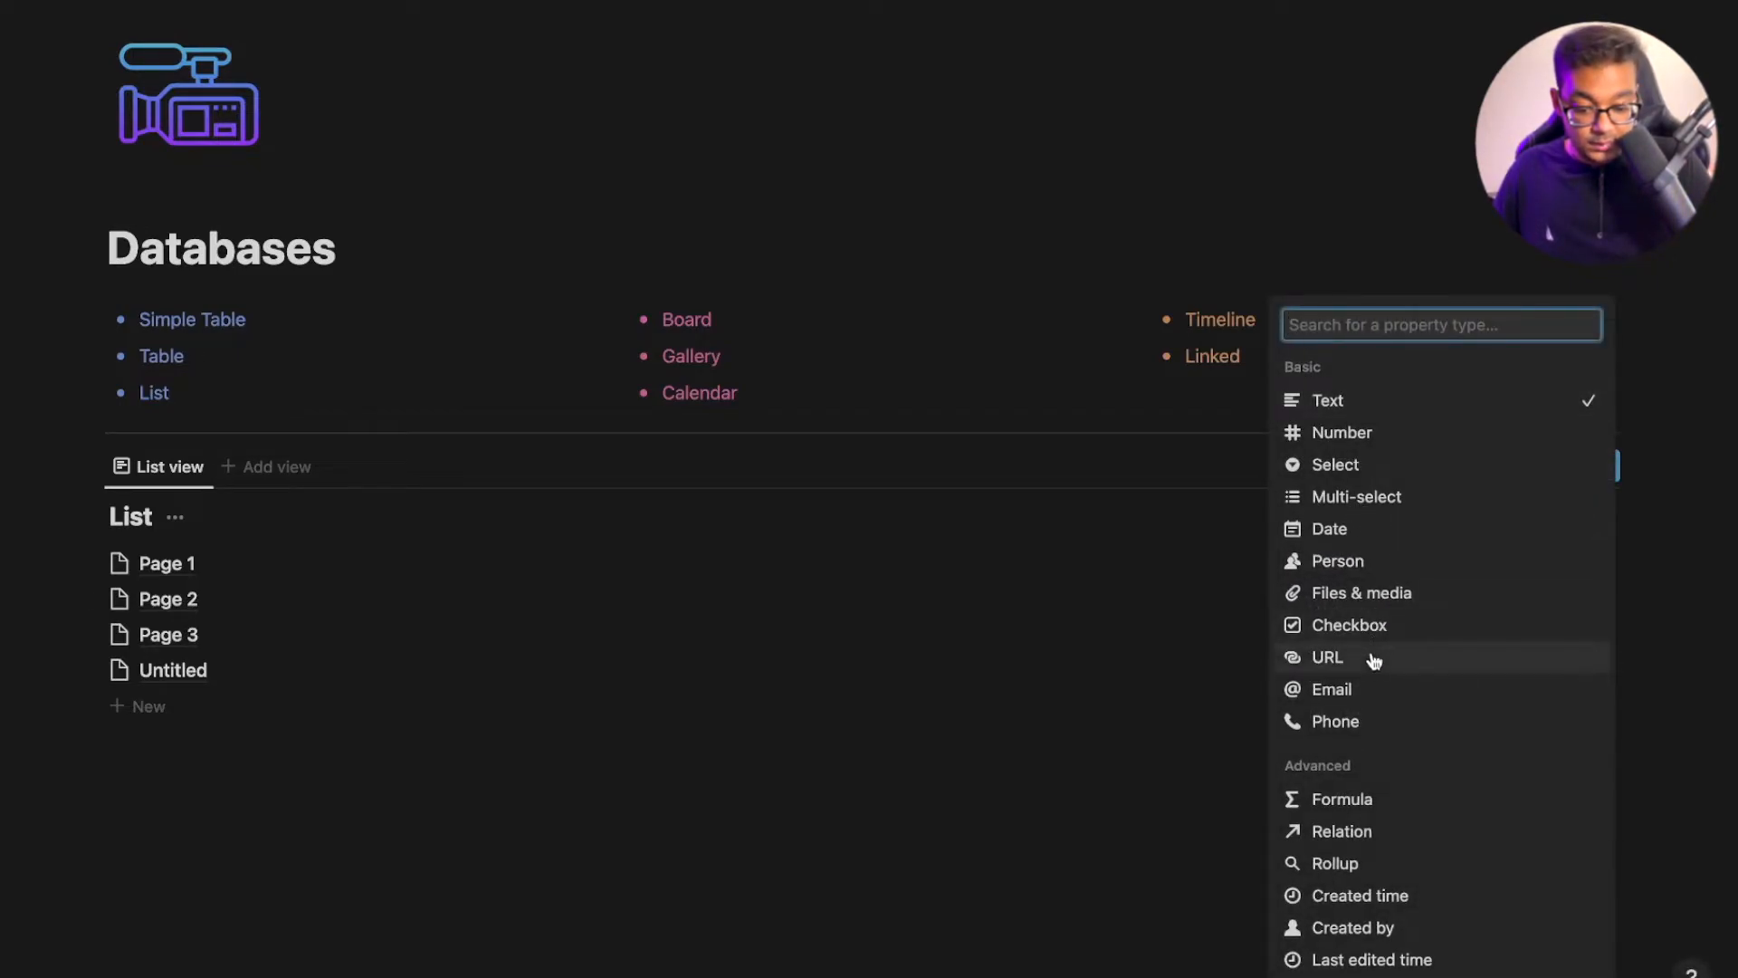
left_click(1349, 625)
left_click(1187, 834)
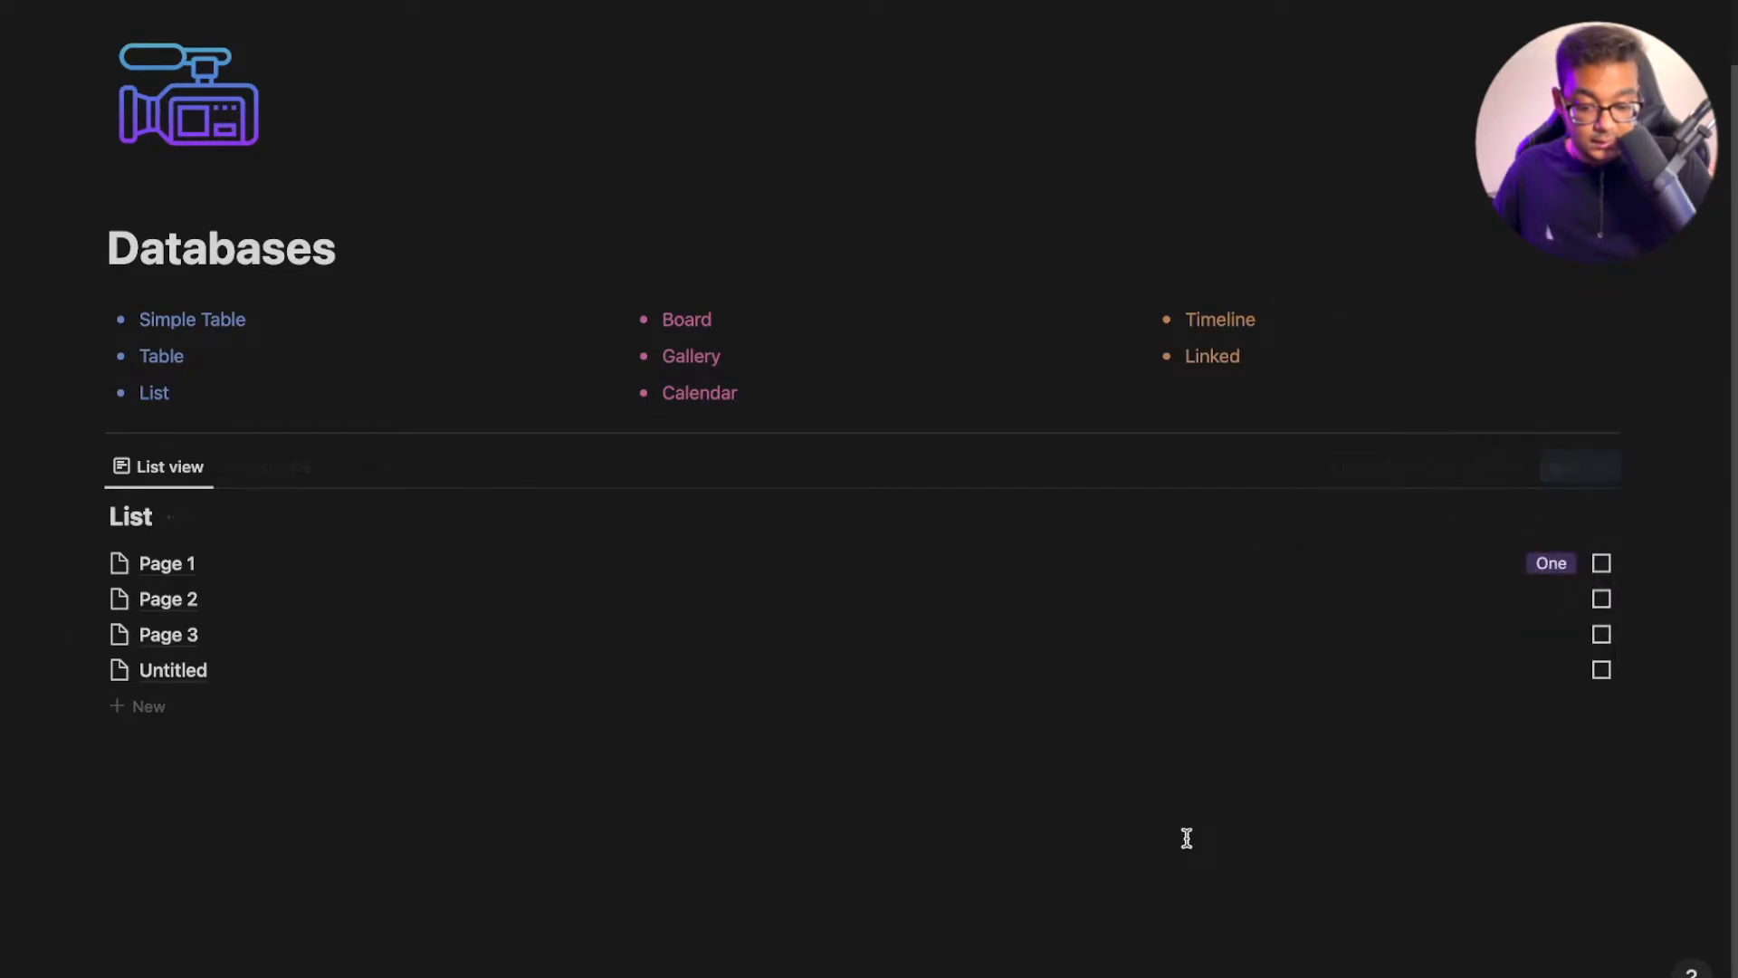
Tick the checkboxes of Page 1 and Page 2 in the list
left_click(1601, 566)
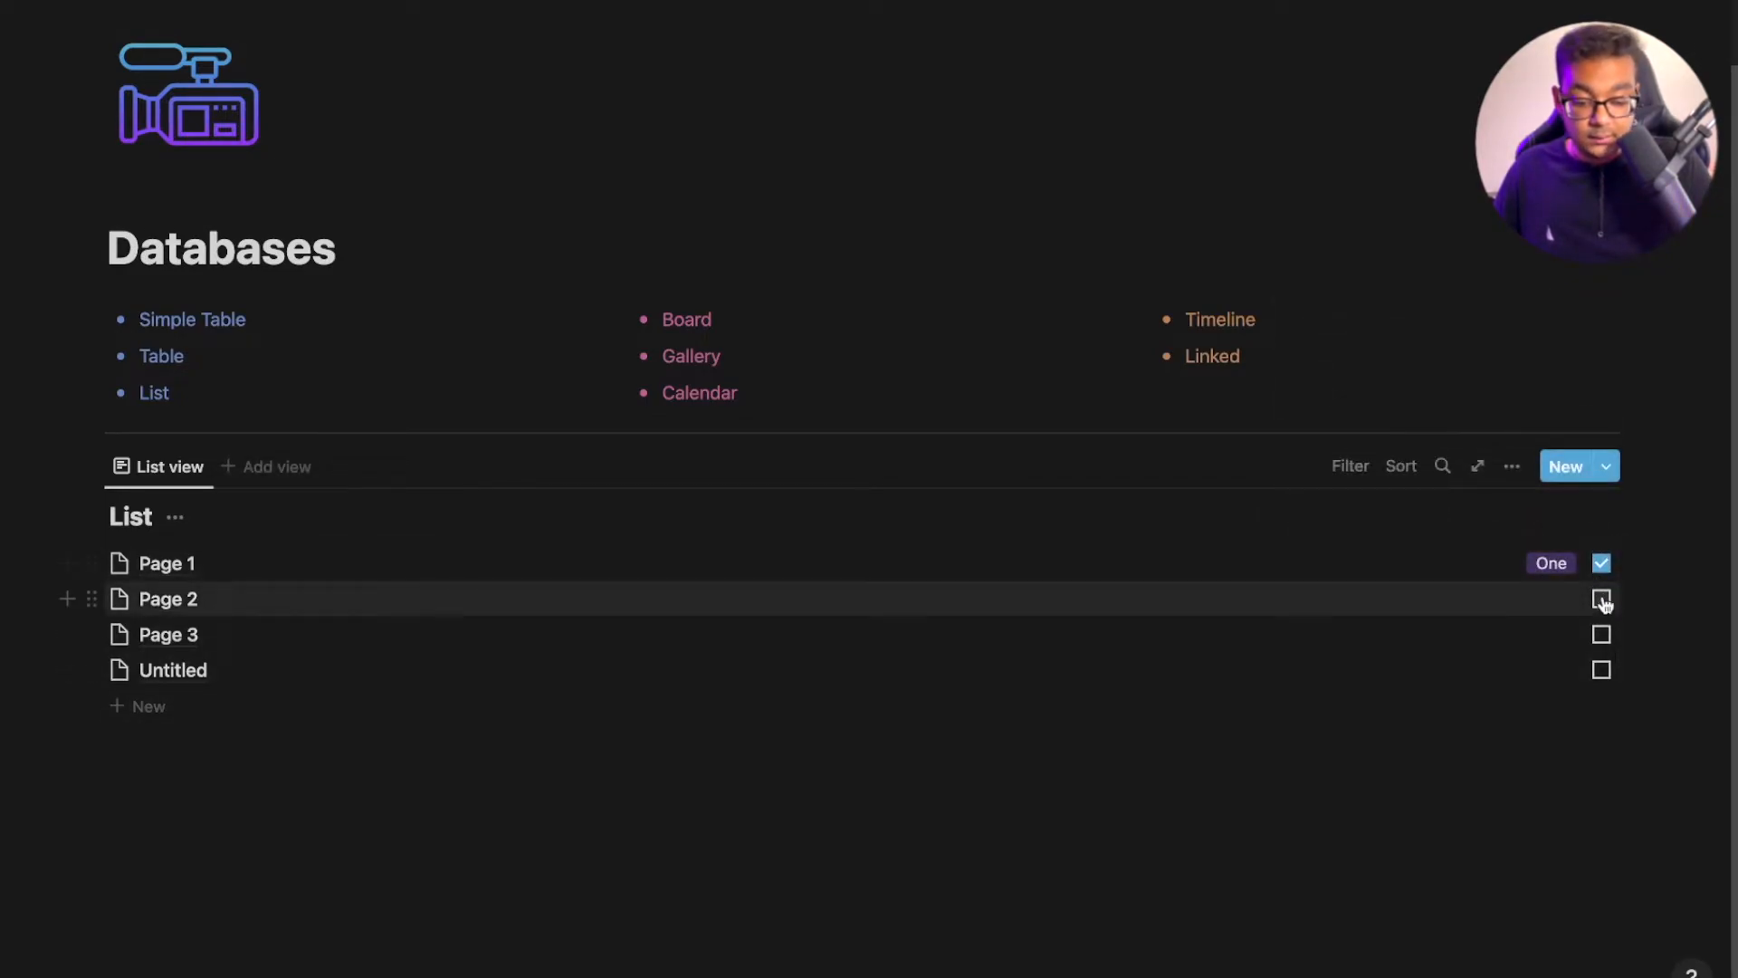
left_click(1601, 600)
left_click(1603, 648)
left_click(1577, 777)
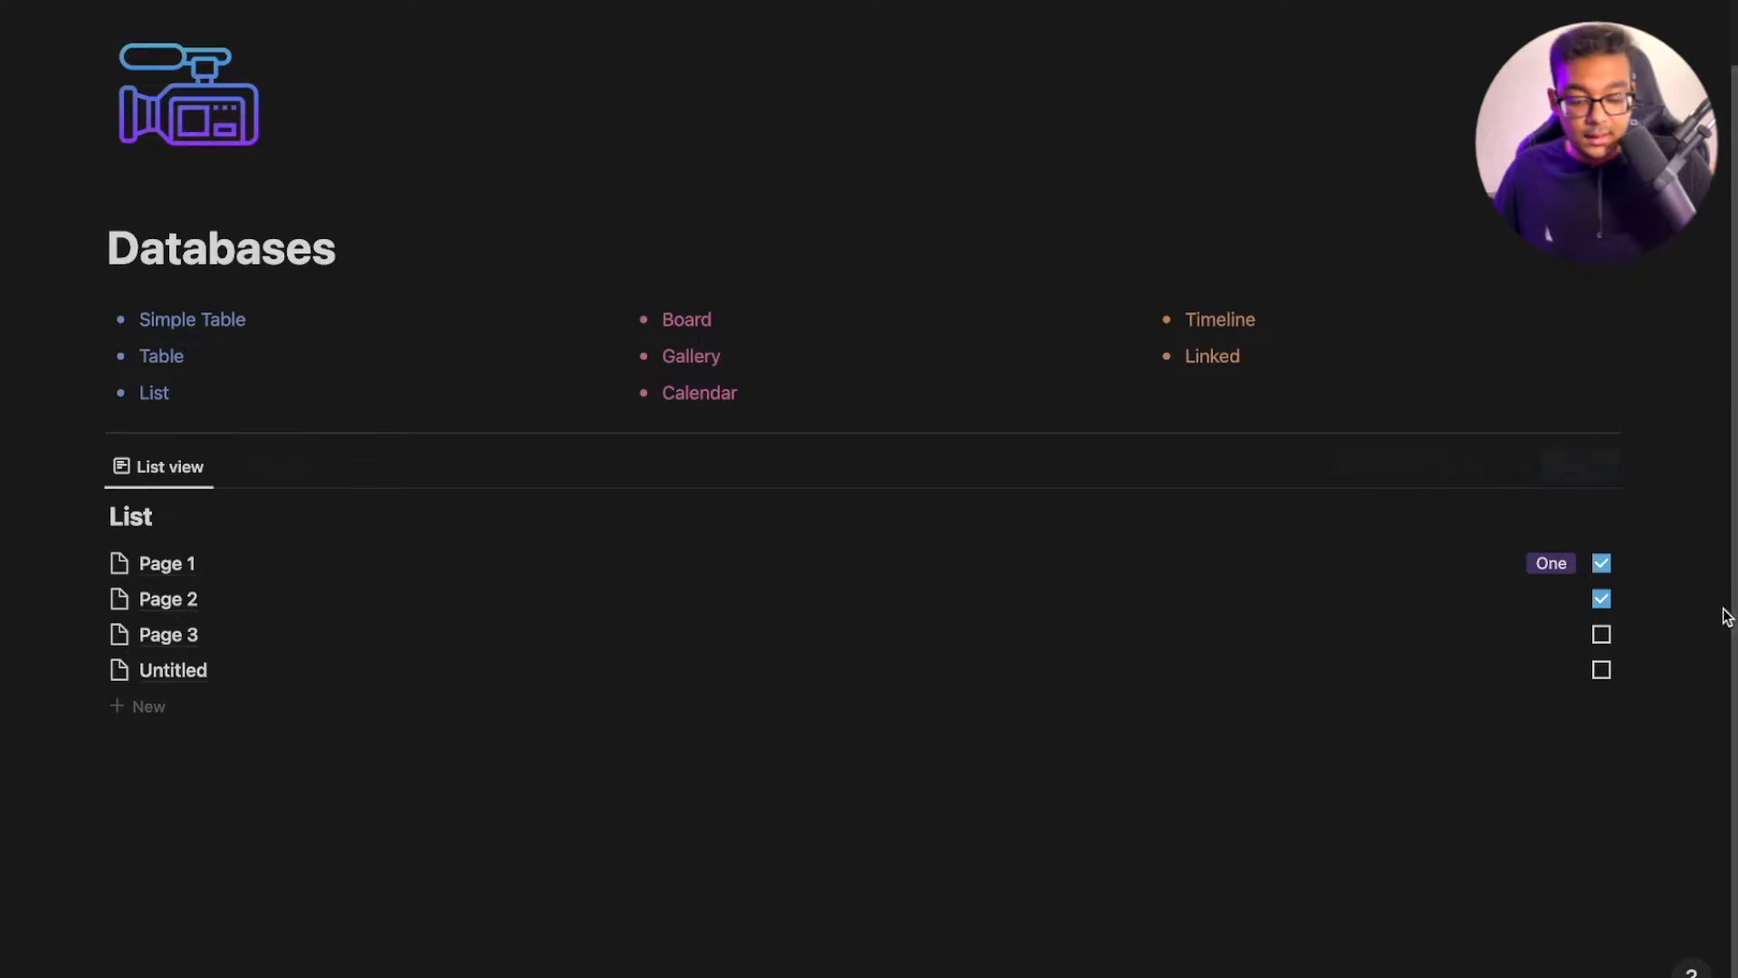
Select all four pages in the list, view the List database as its own page and return to the Databases page
left_click_drag(1668, 577, 1136, 697)
left_click_drag(1096, 711, 1091, 710)
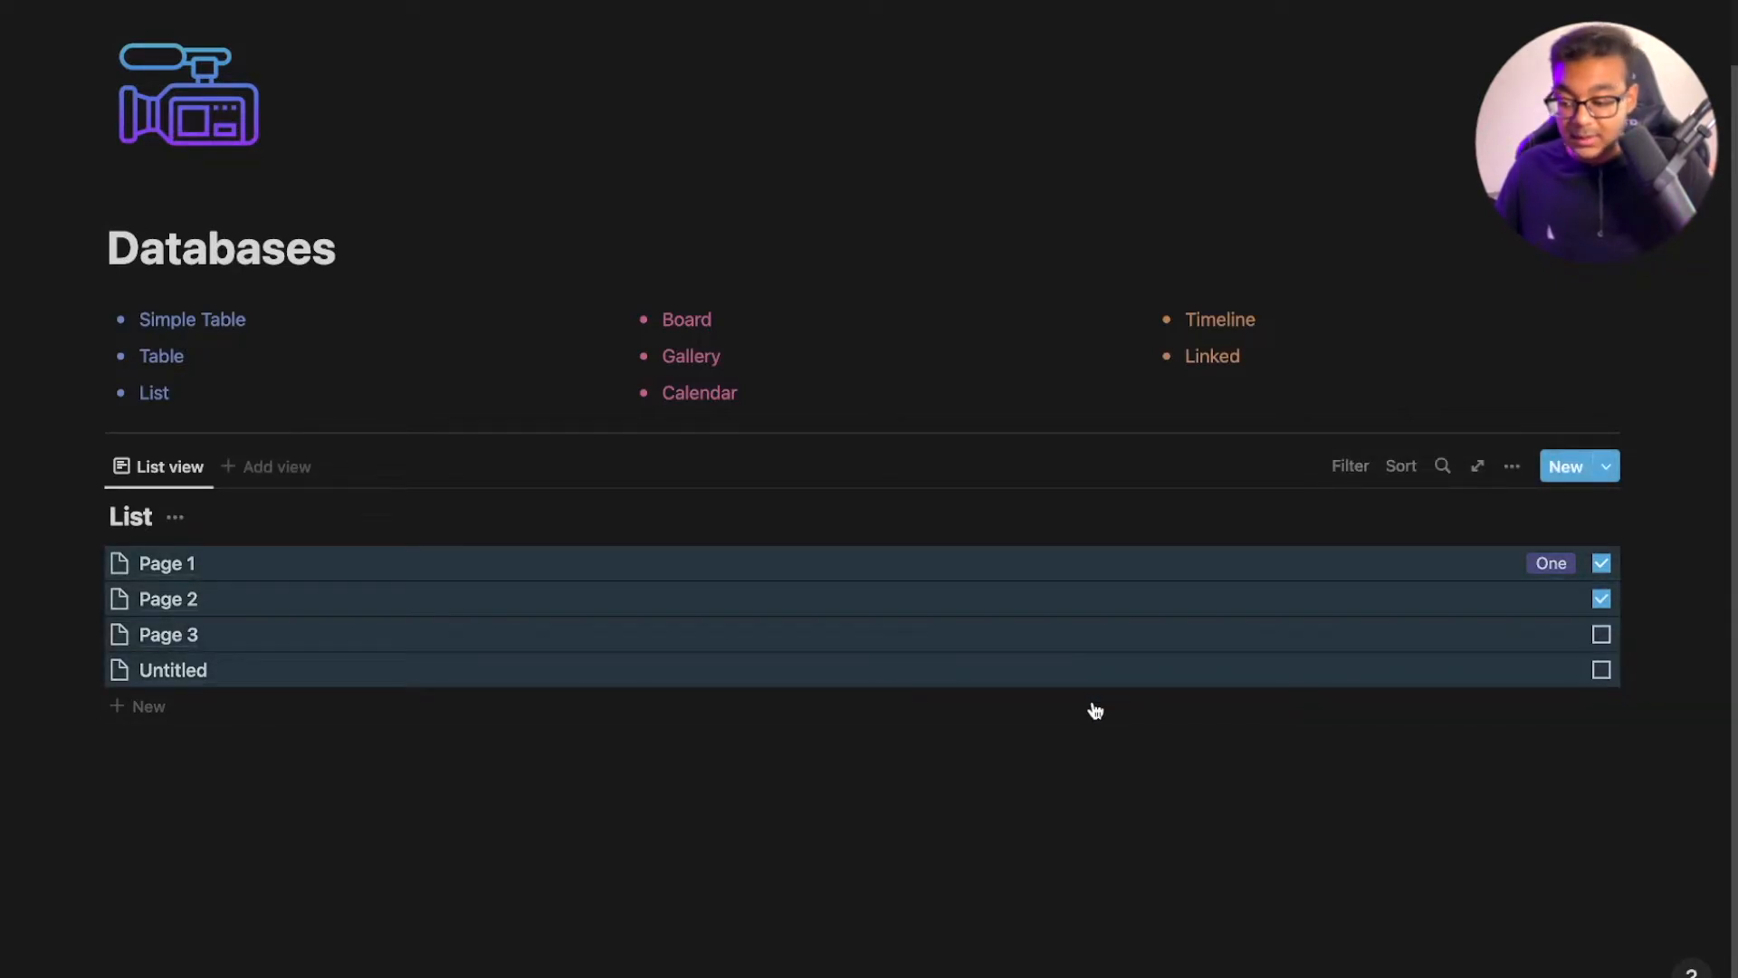
left_click(174, 523)
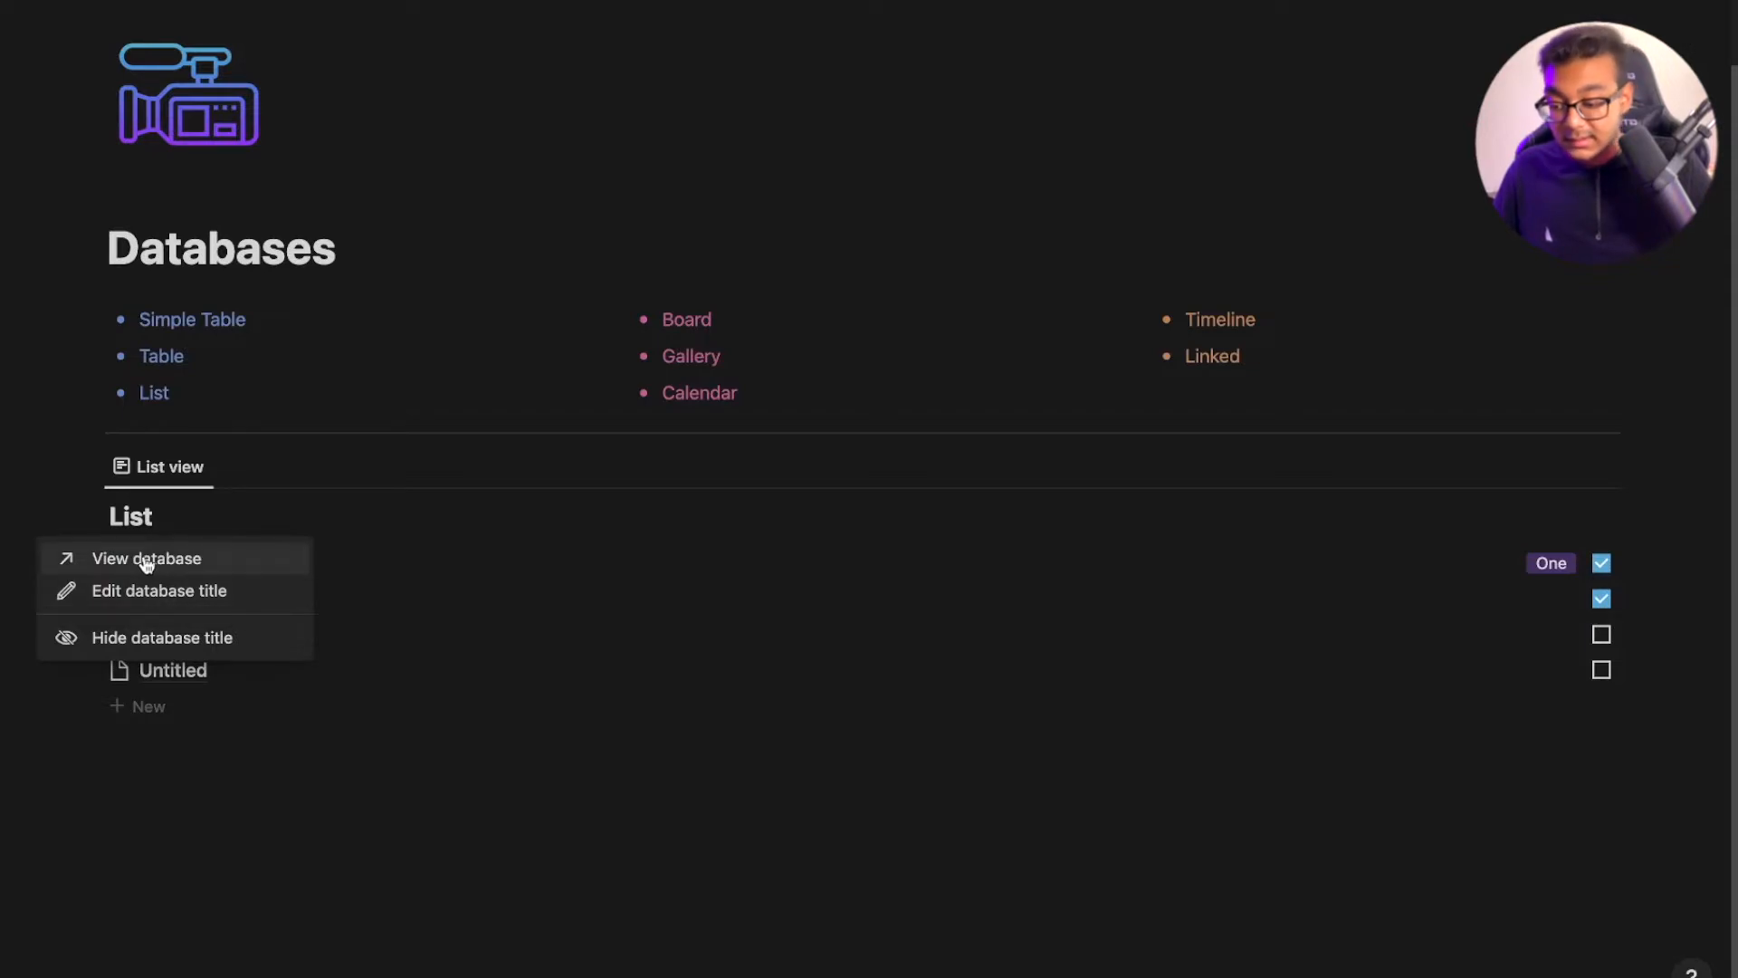
left_click(145, 557)
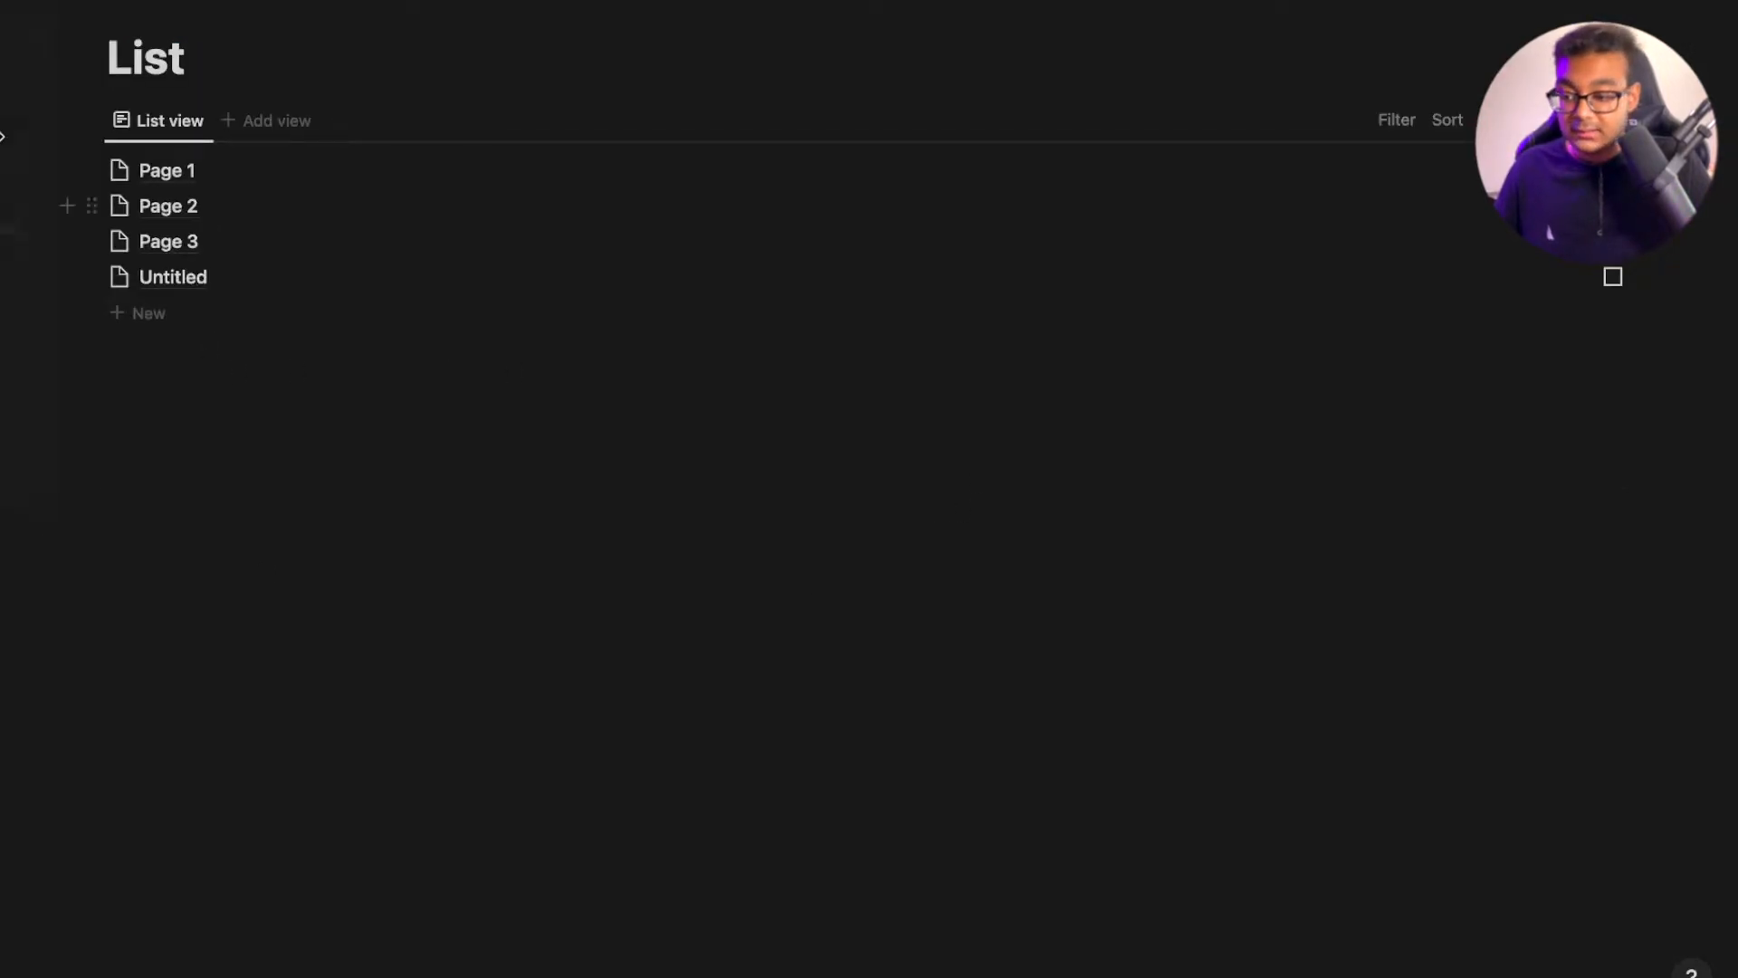
left_click(56, 306)
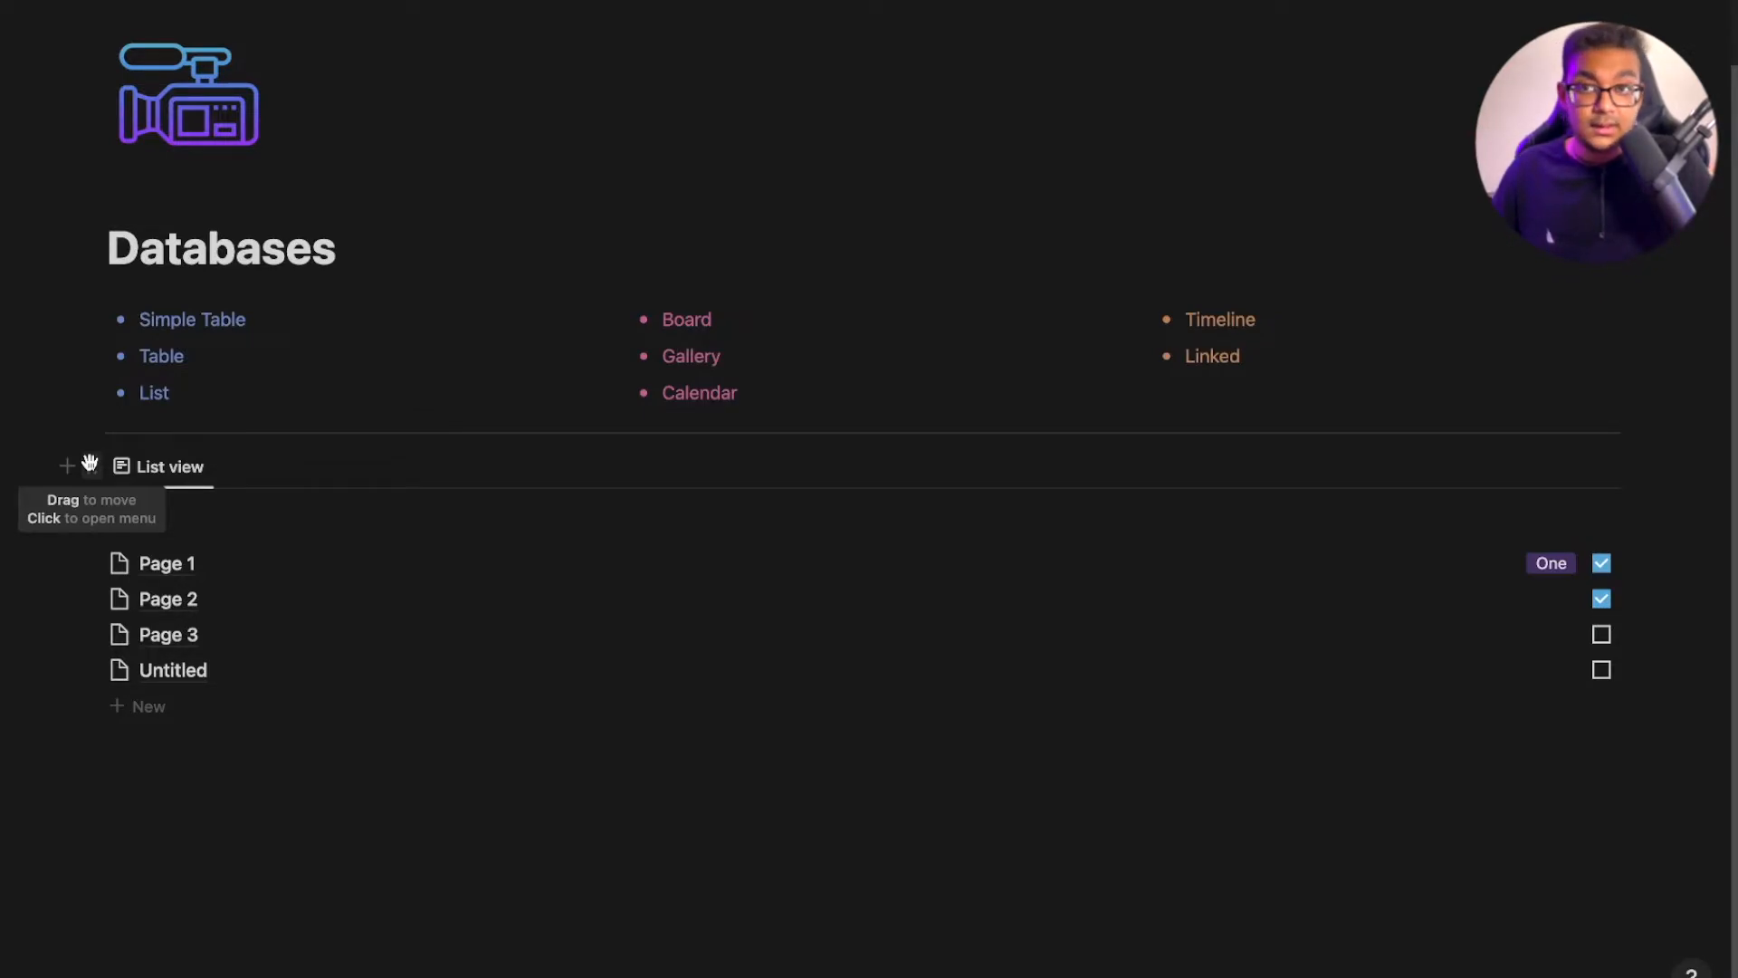
Delete the list database from the Databases page and insert a new board database titled Board in its place
left_click(89, 463)
left_click(221, 287)
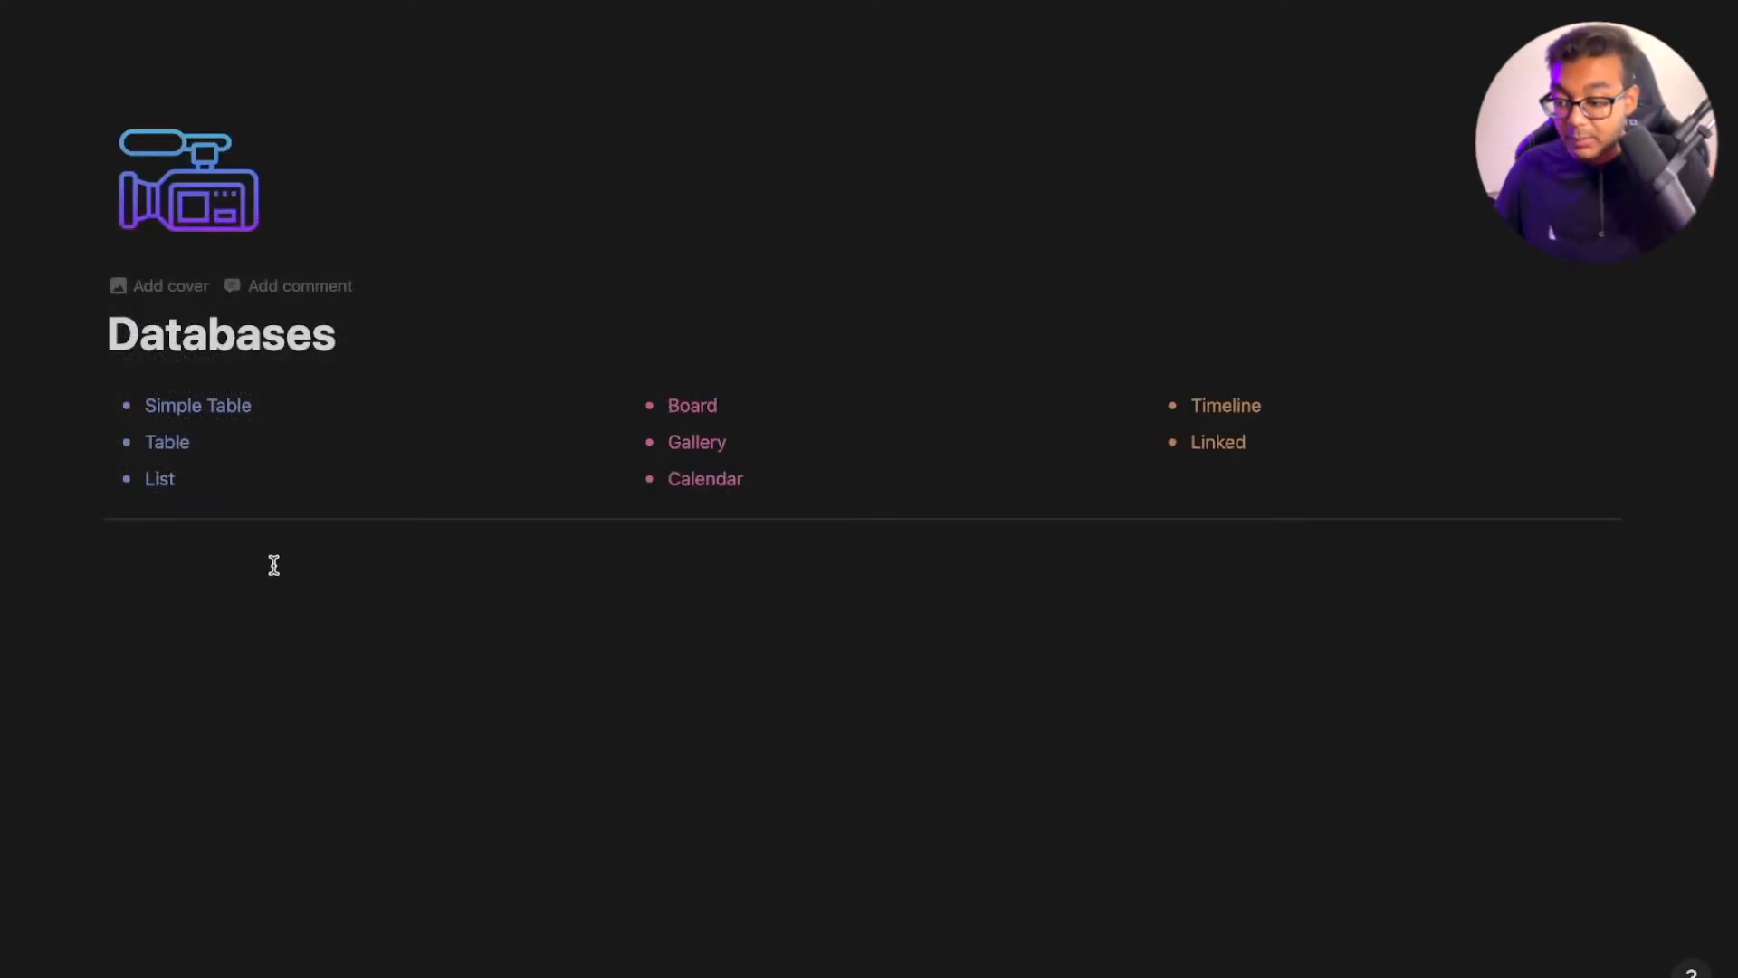
type("/board")
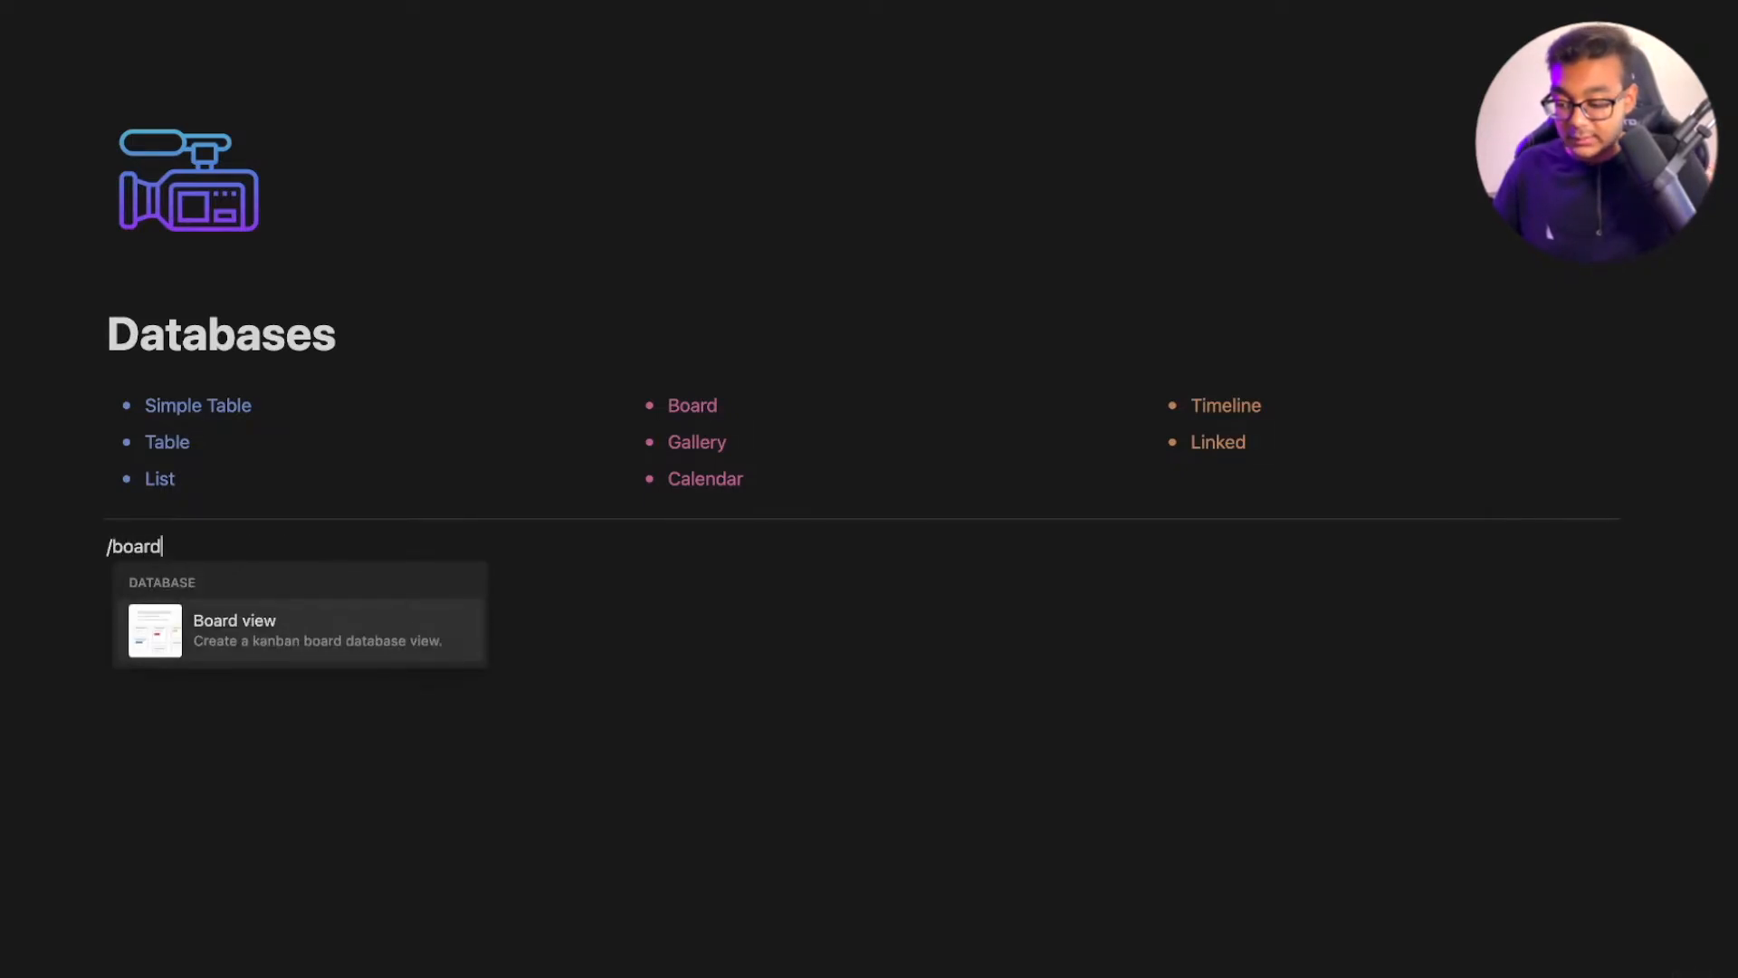
key("Return")
left_click(1360, 577)
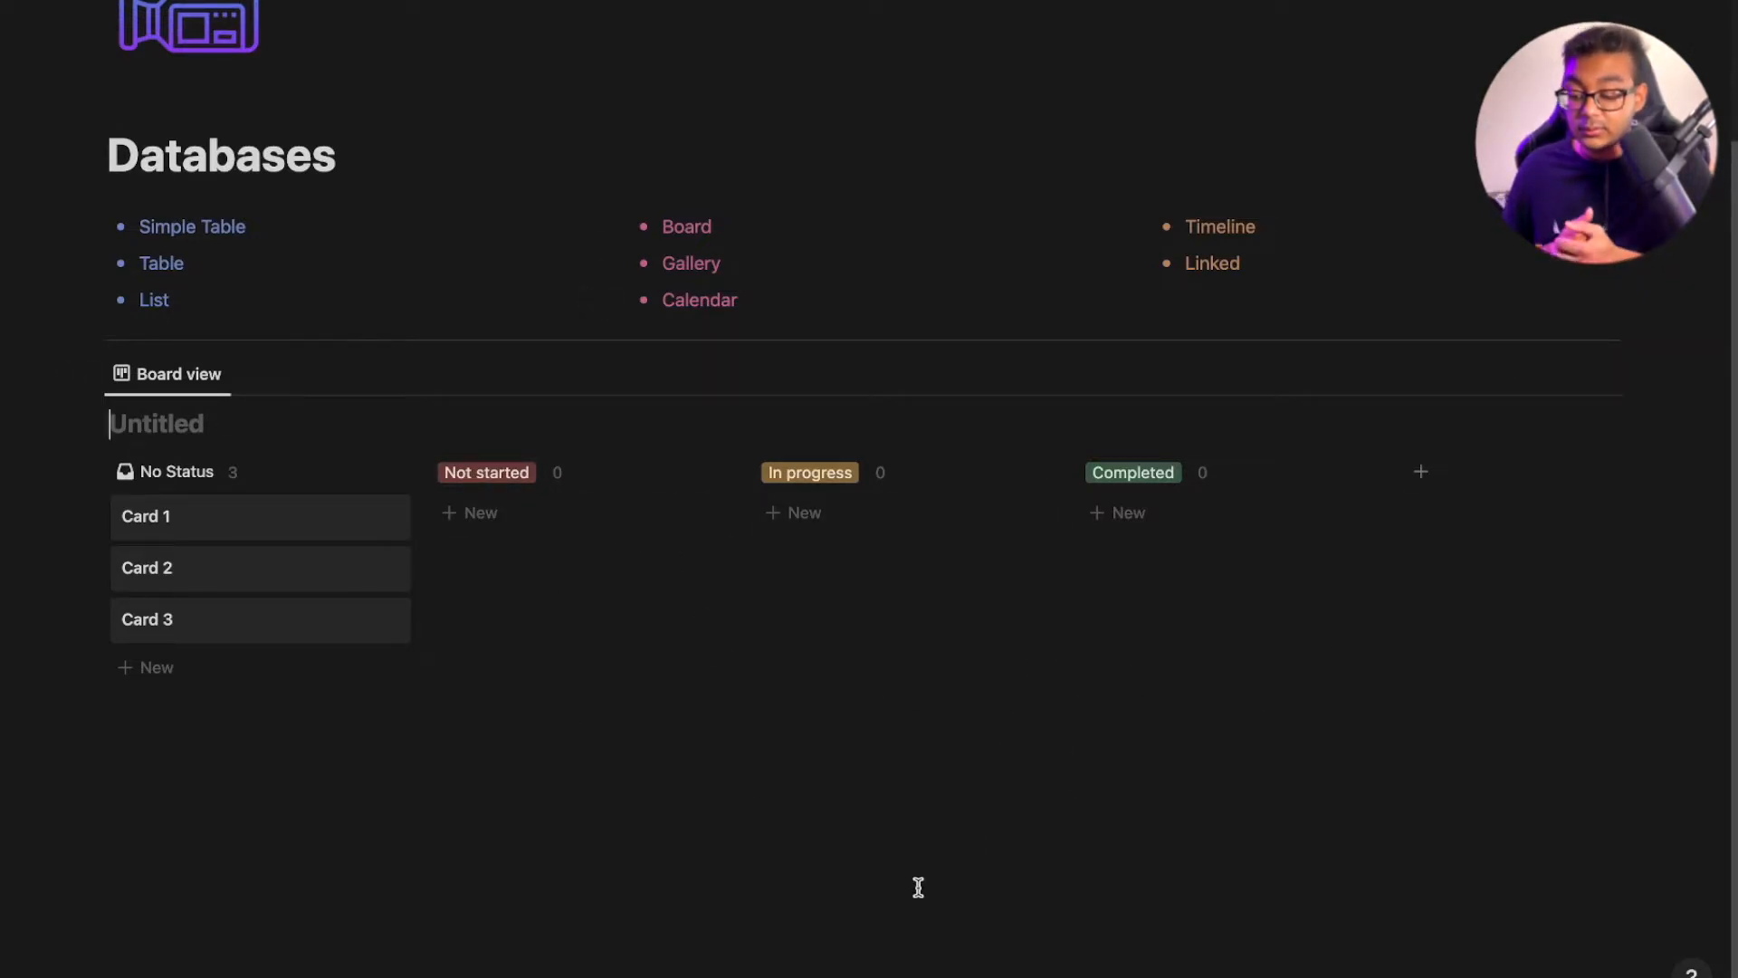
type("Board")
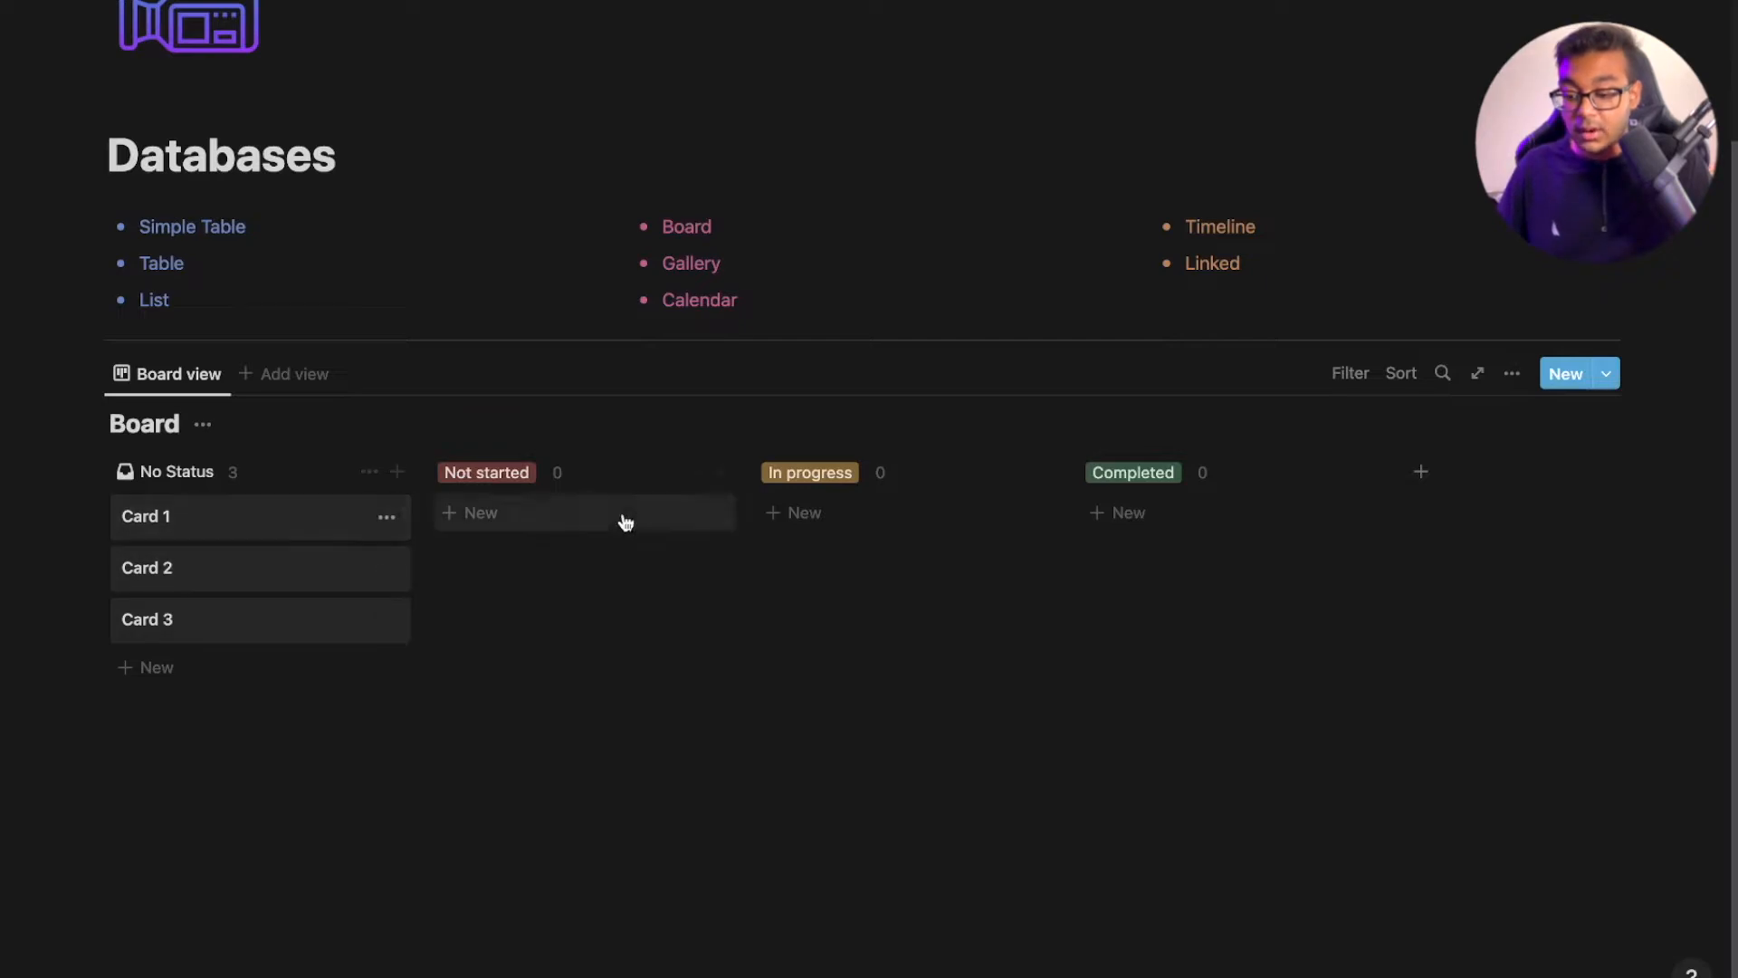
Delete the Assign property from the Board database
left_click(1512, 373)
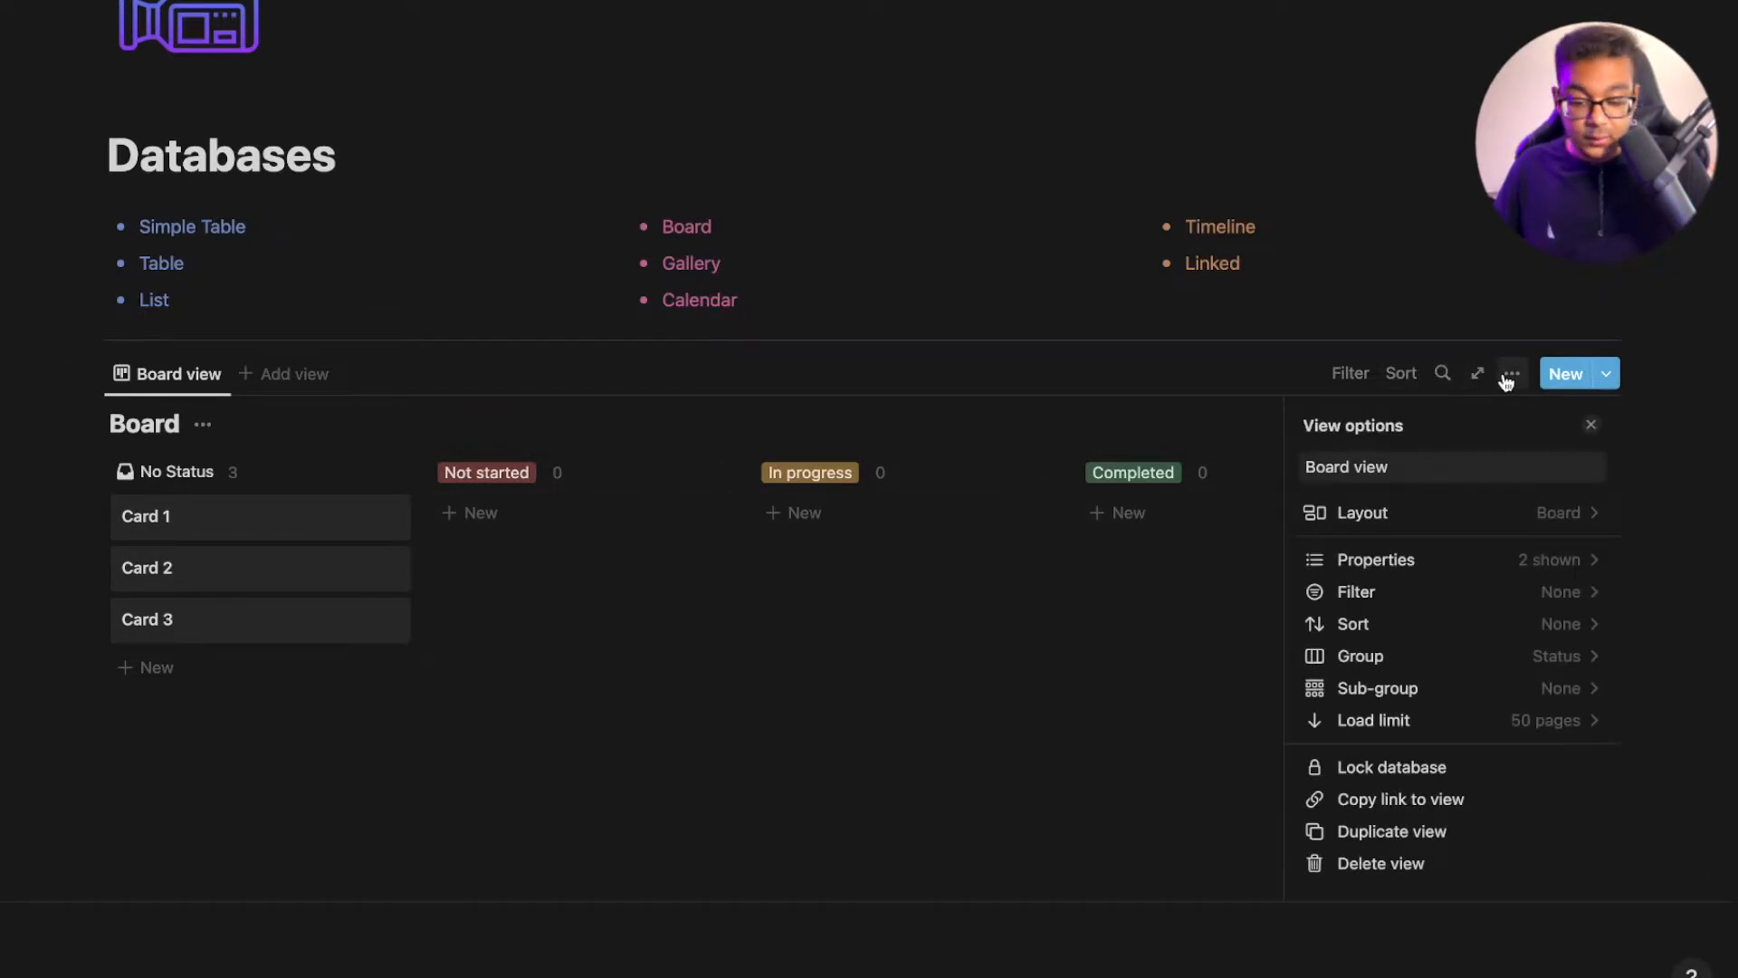
left_click(1438, 566)
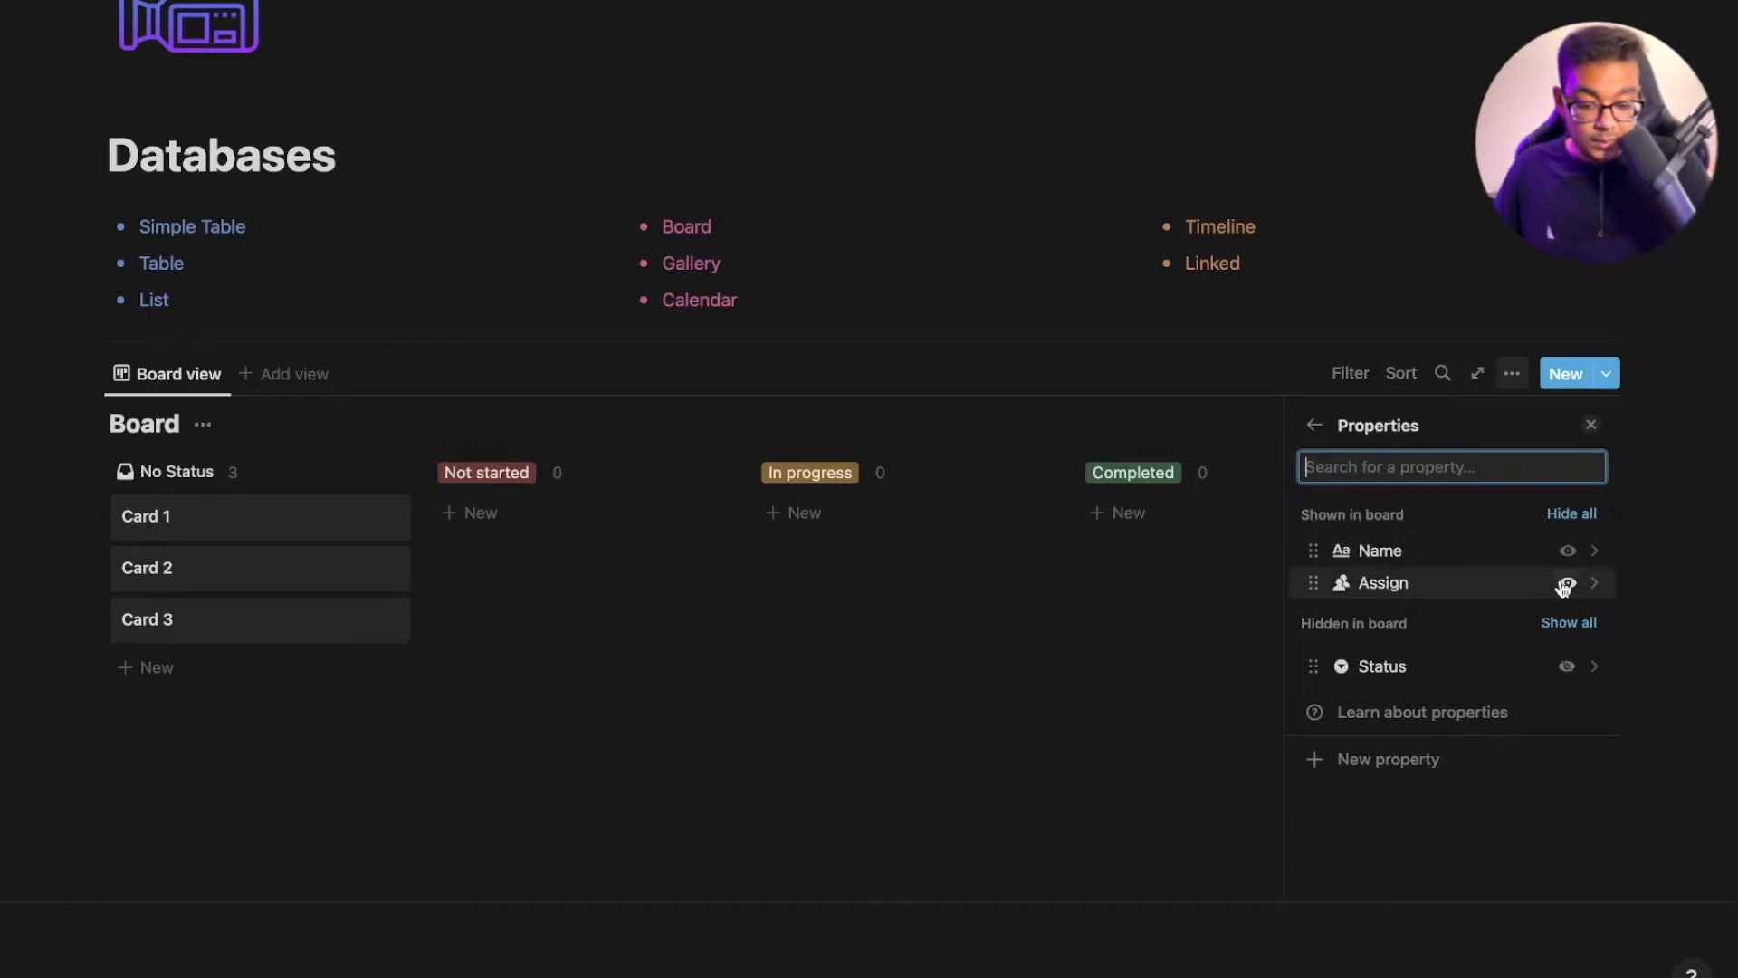
left_click(1592, 585)
left_click(1424, 623)
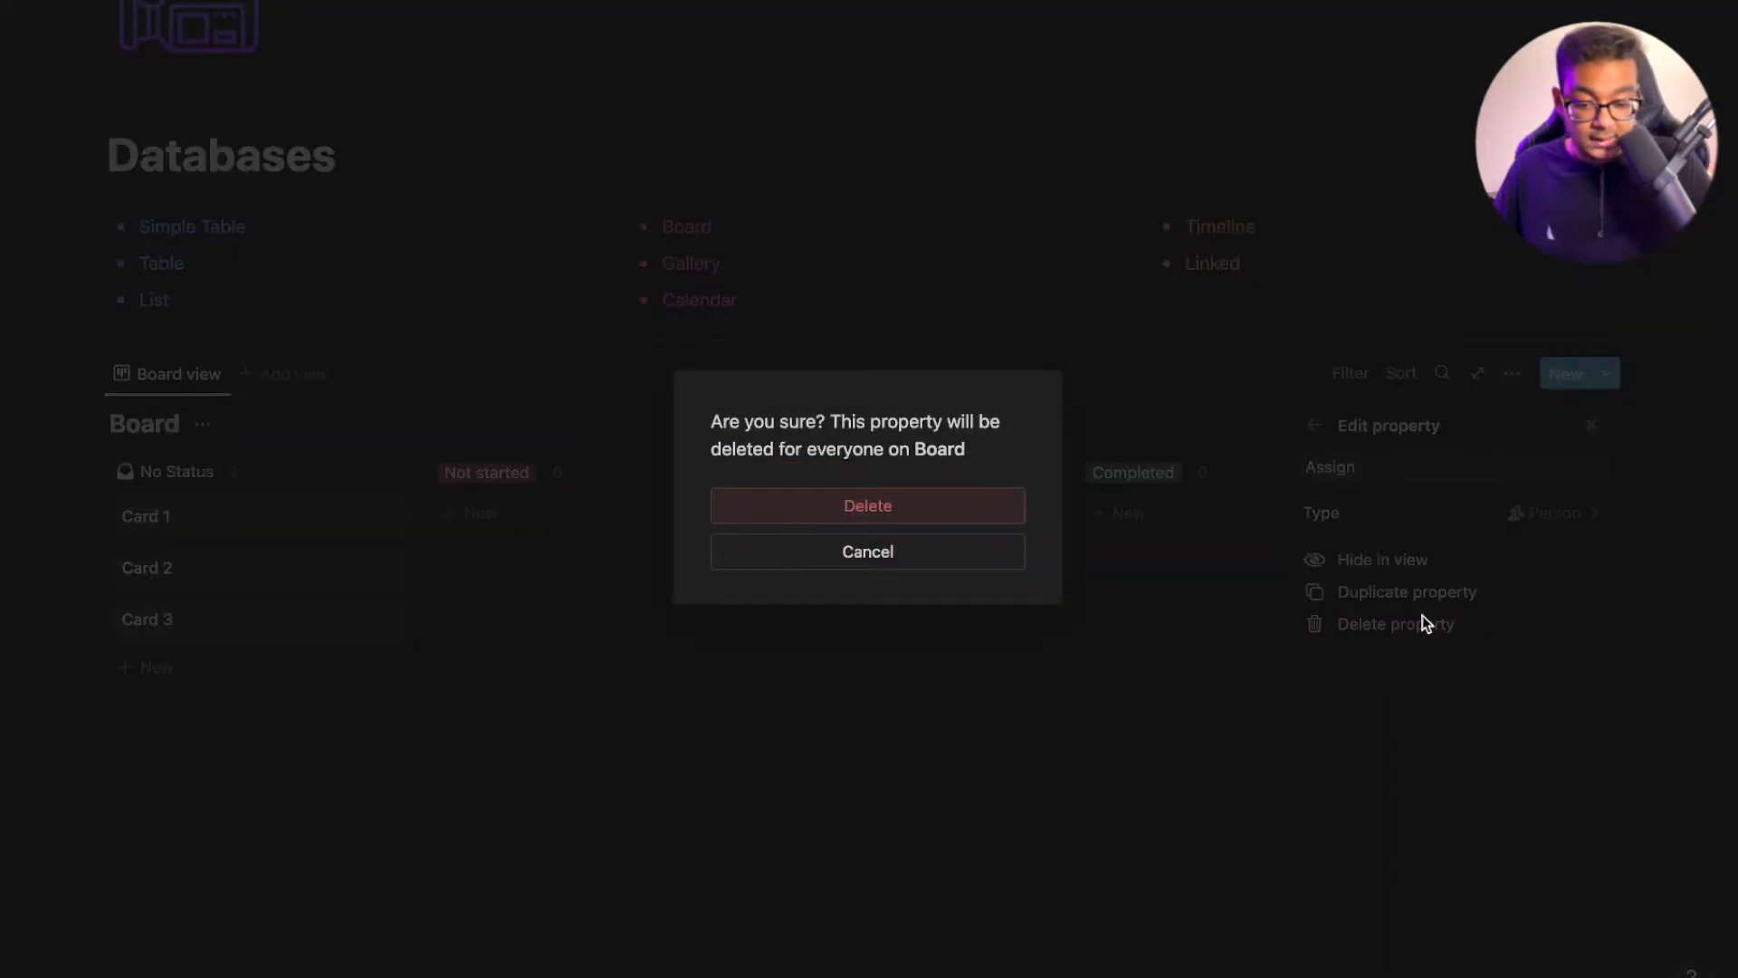
left_click(968, 504)
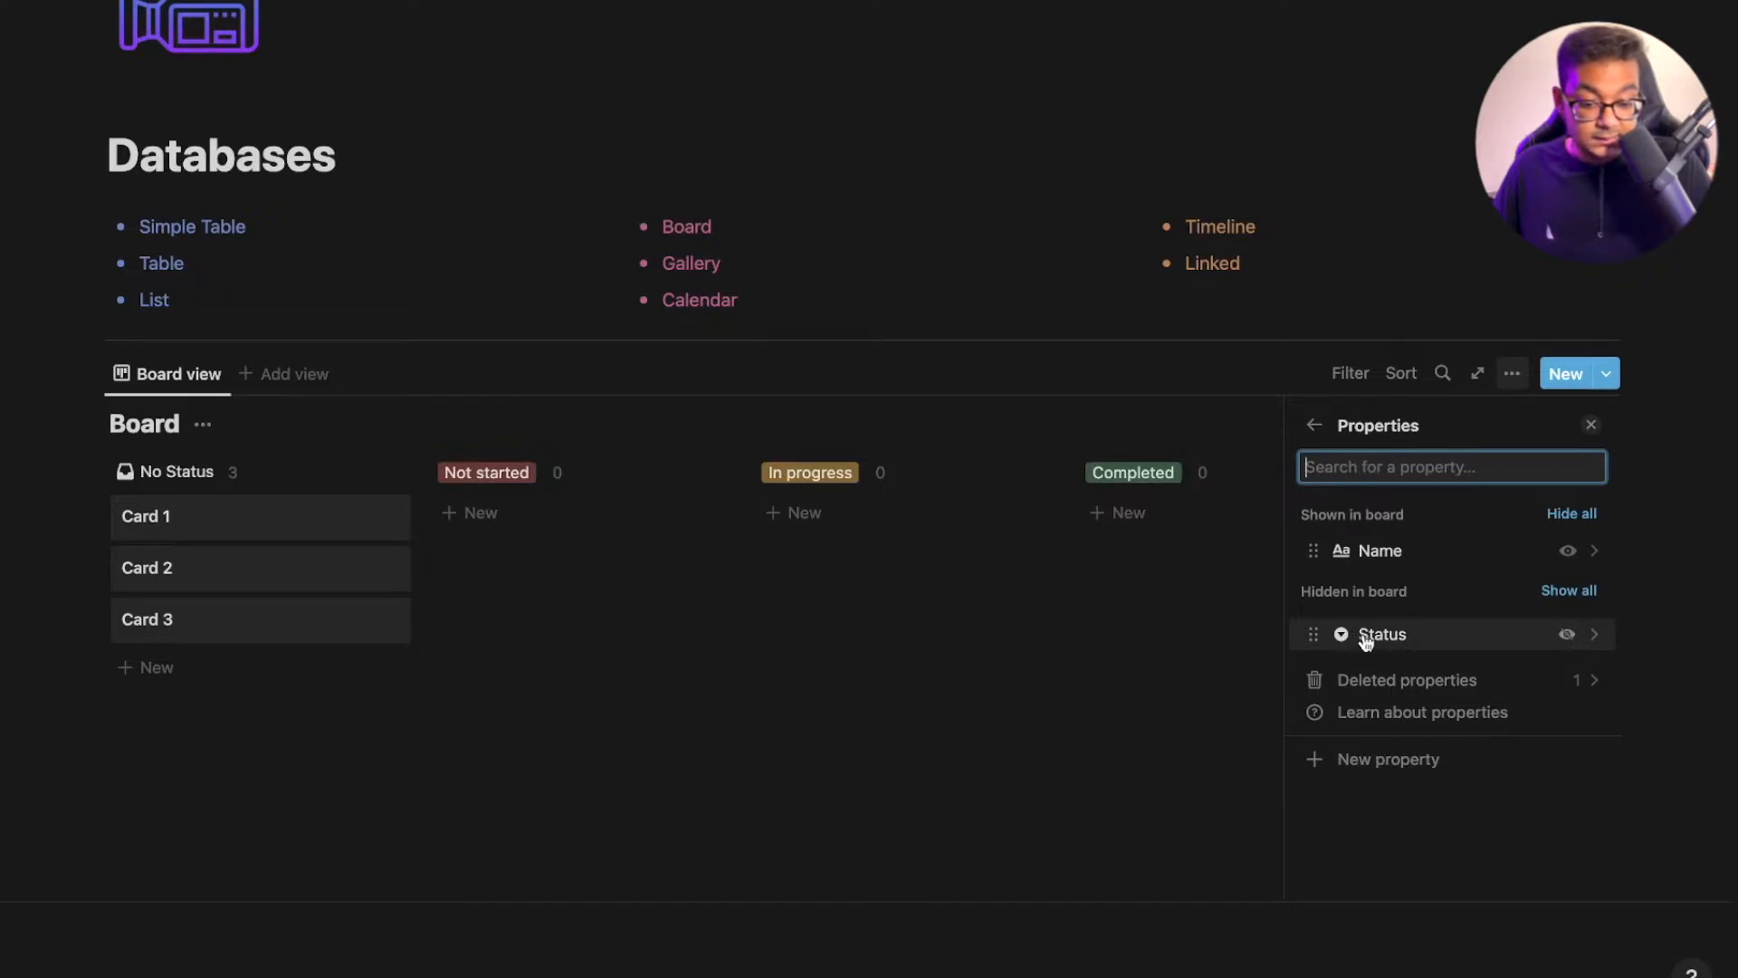
Show the Status property on the board cards and move Card 1 to the Not started column
left_click(1567, 636)
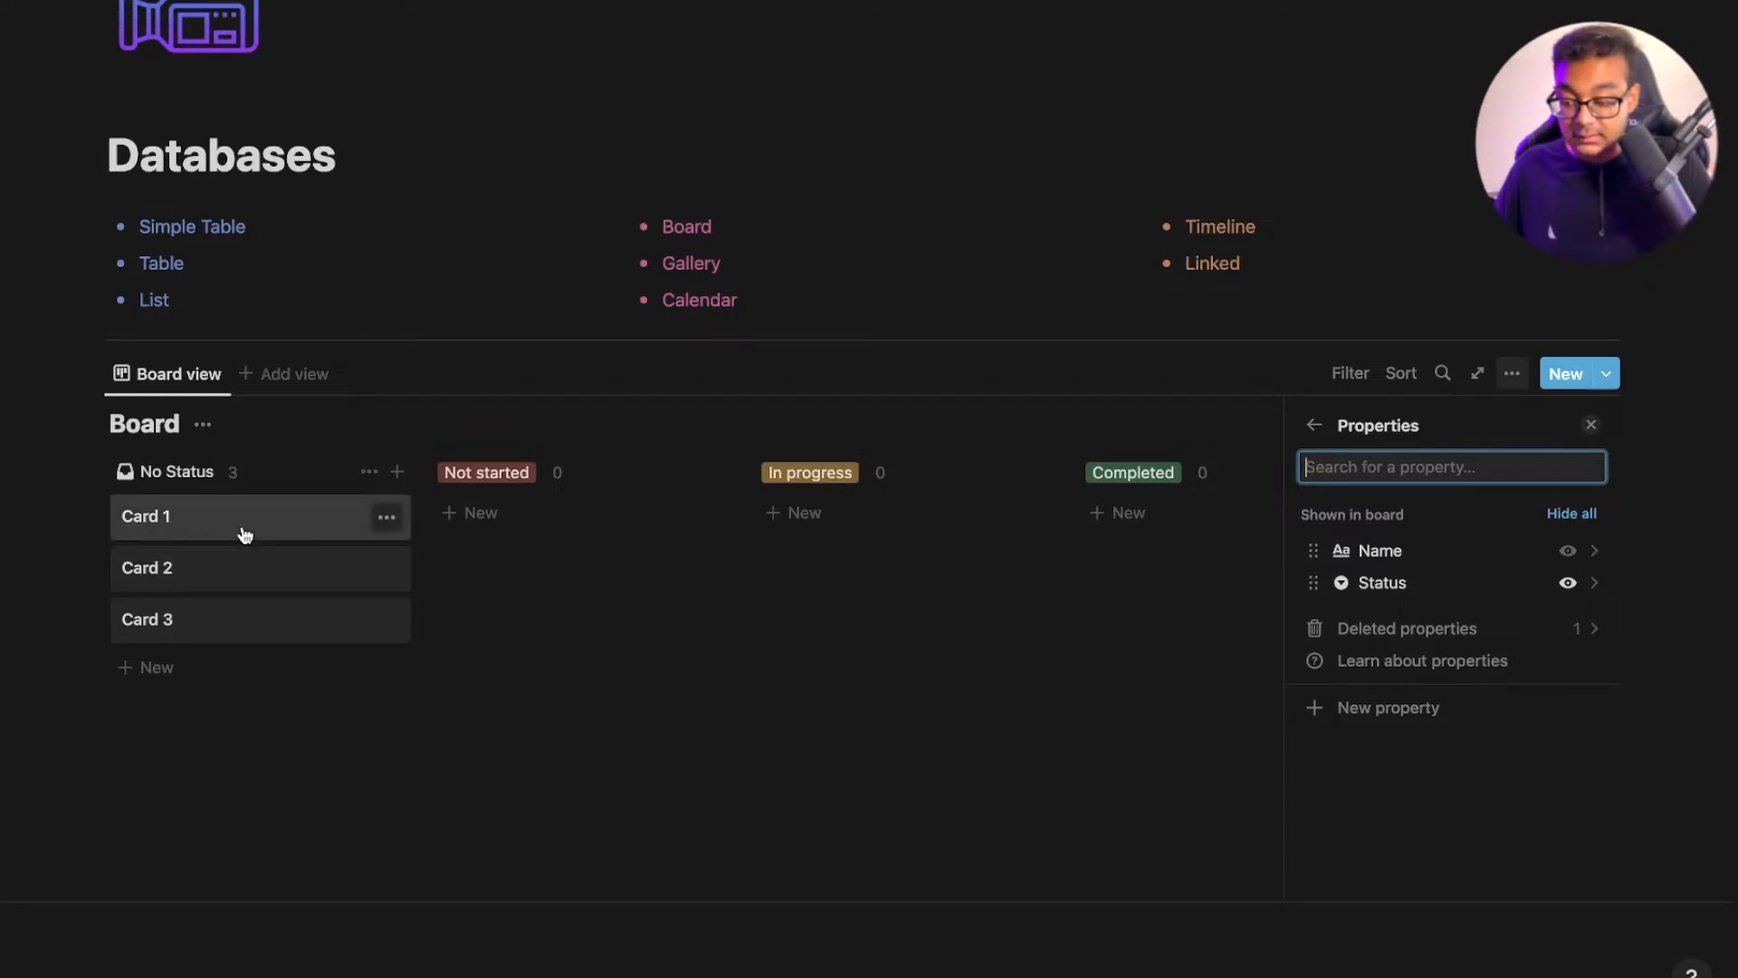
left_click_drag(243, 535, 529, 605)
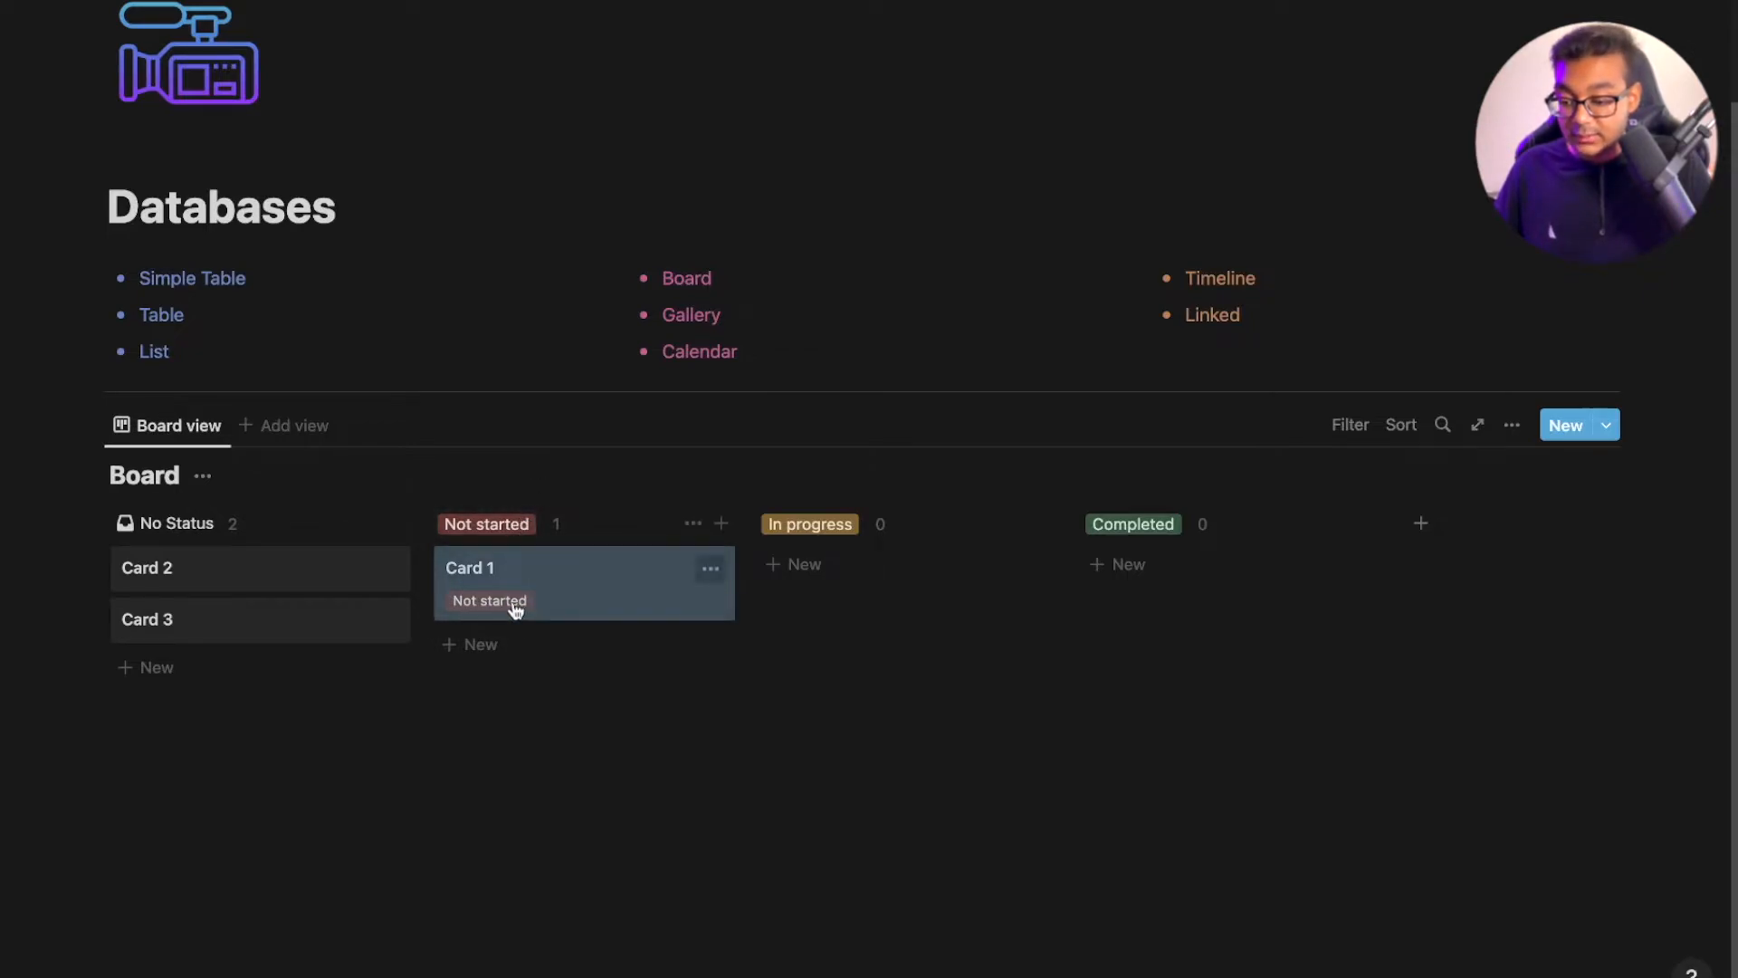
Hide the Status property from the board cards
left_click(1511, 425)
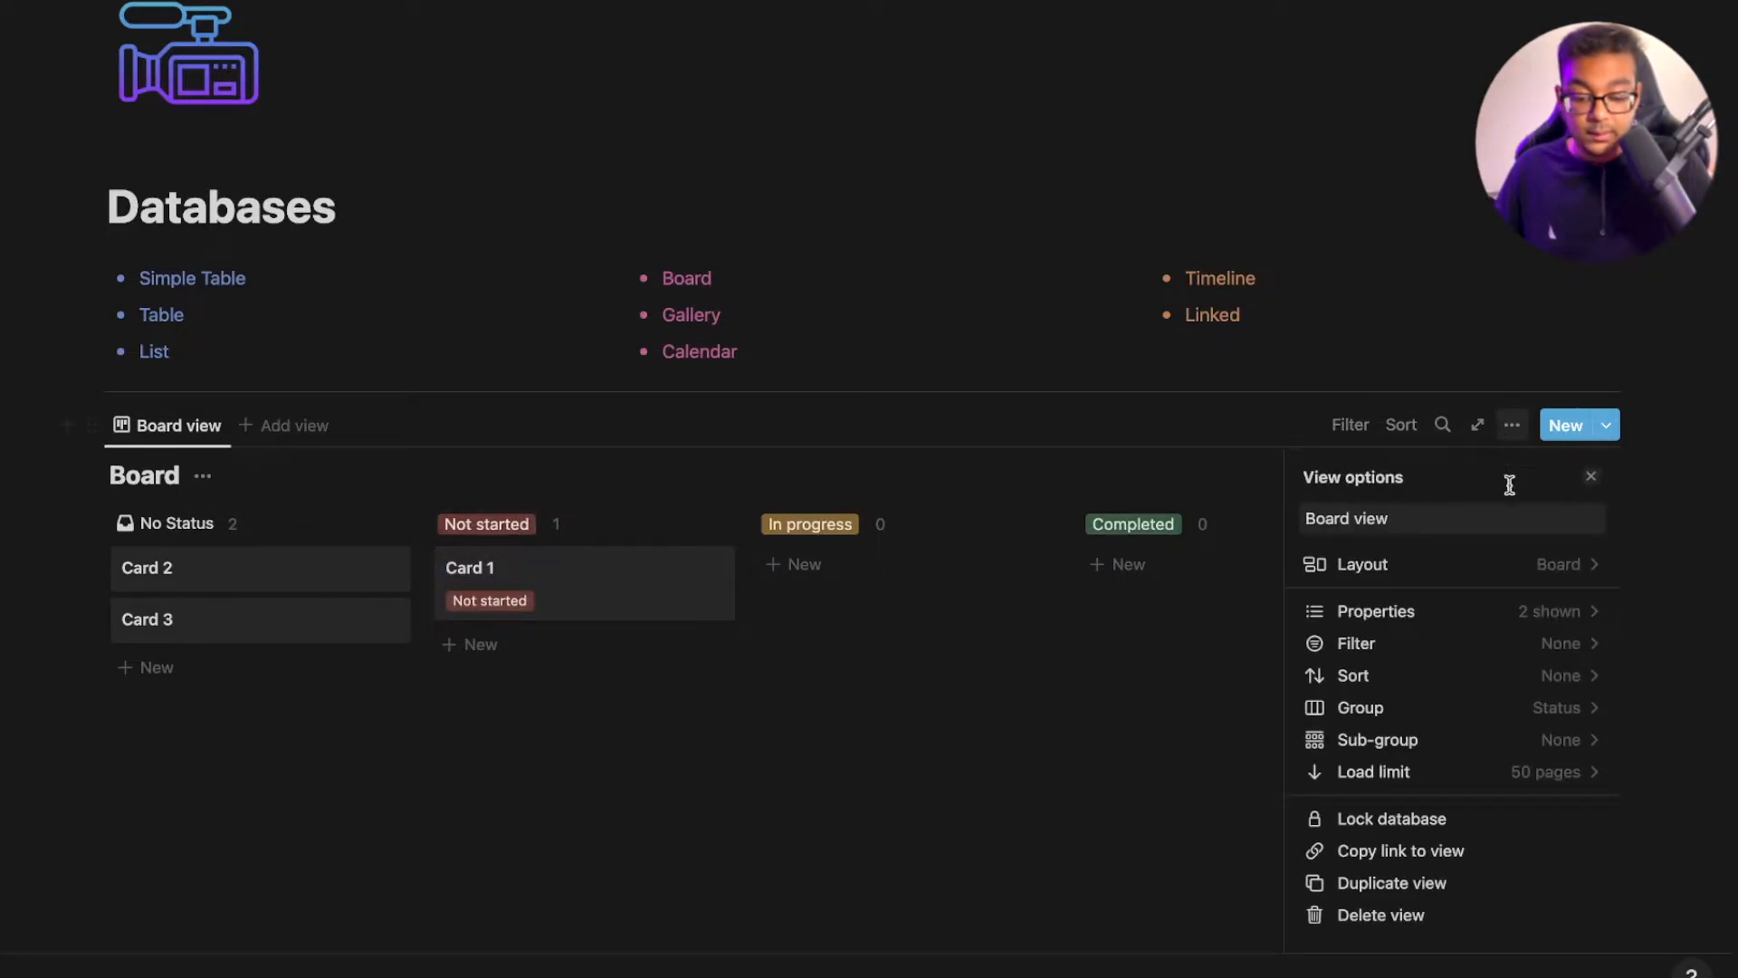
left_click(1506, 625)
left_click(1568, 634)
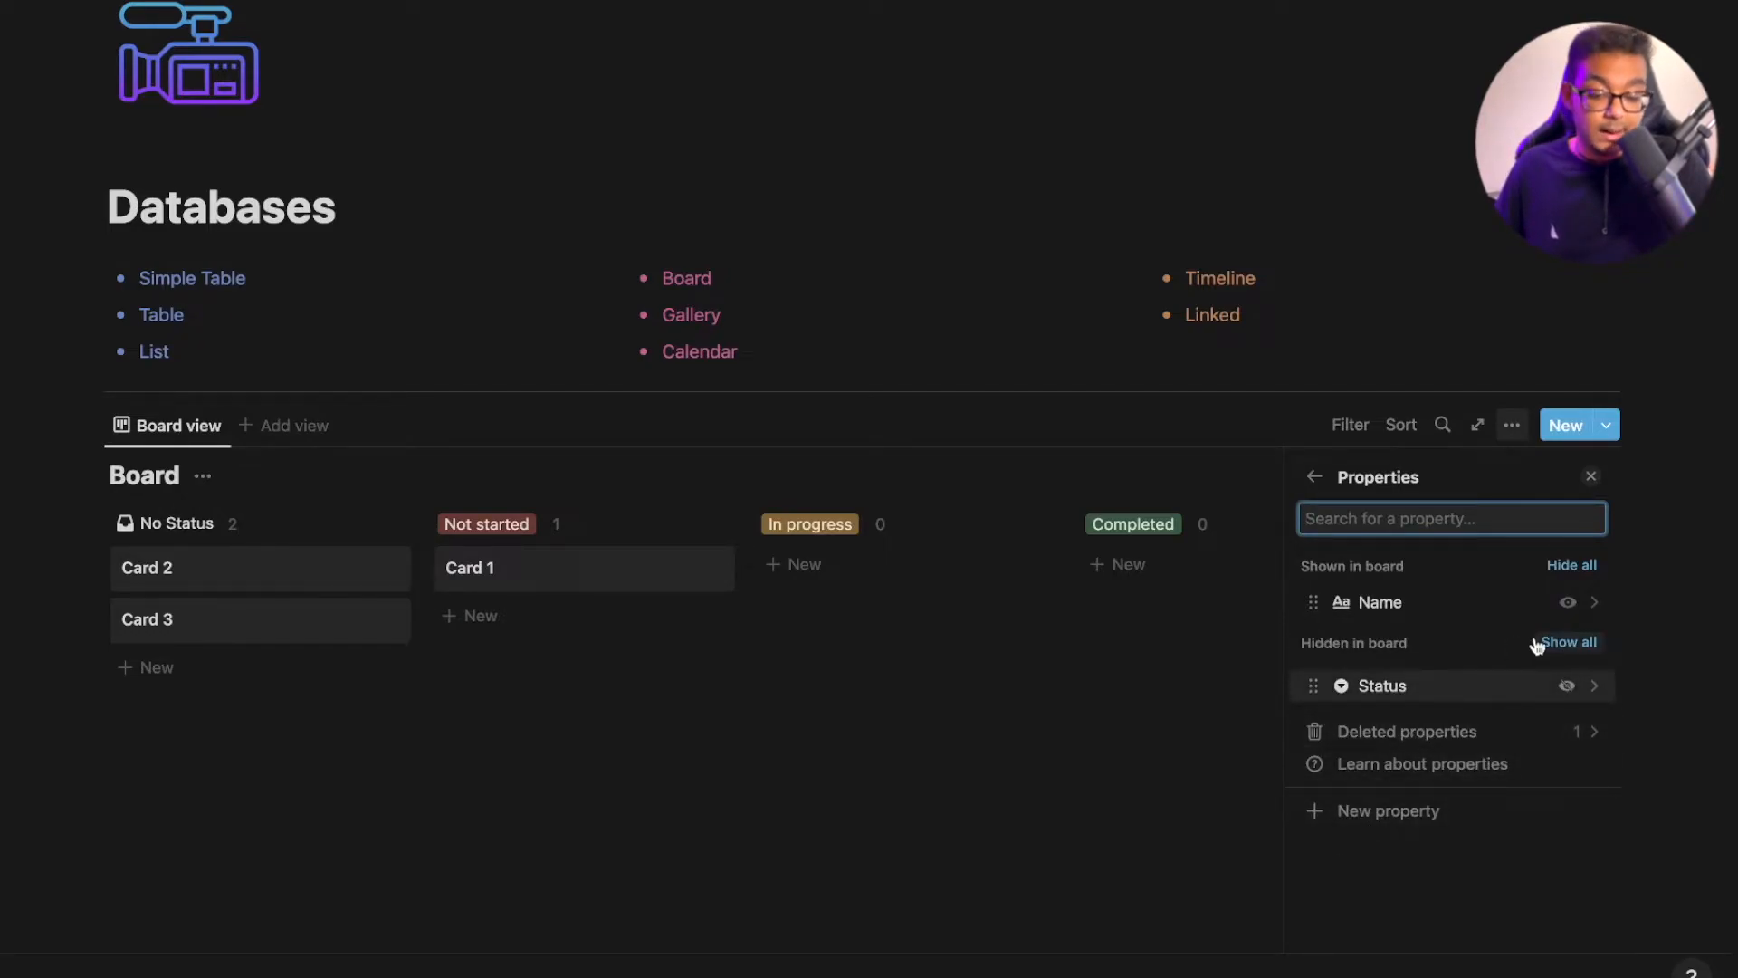
Add a new property of type Checkbox to the Board database and open its name for editing
left_click(1413, 810)
left_click(1530, 563)
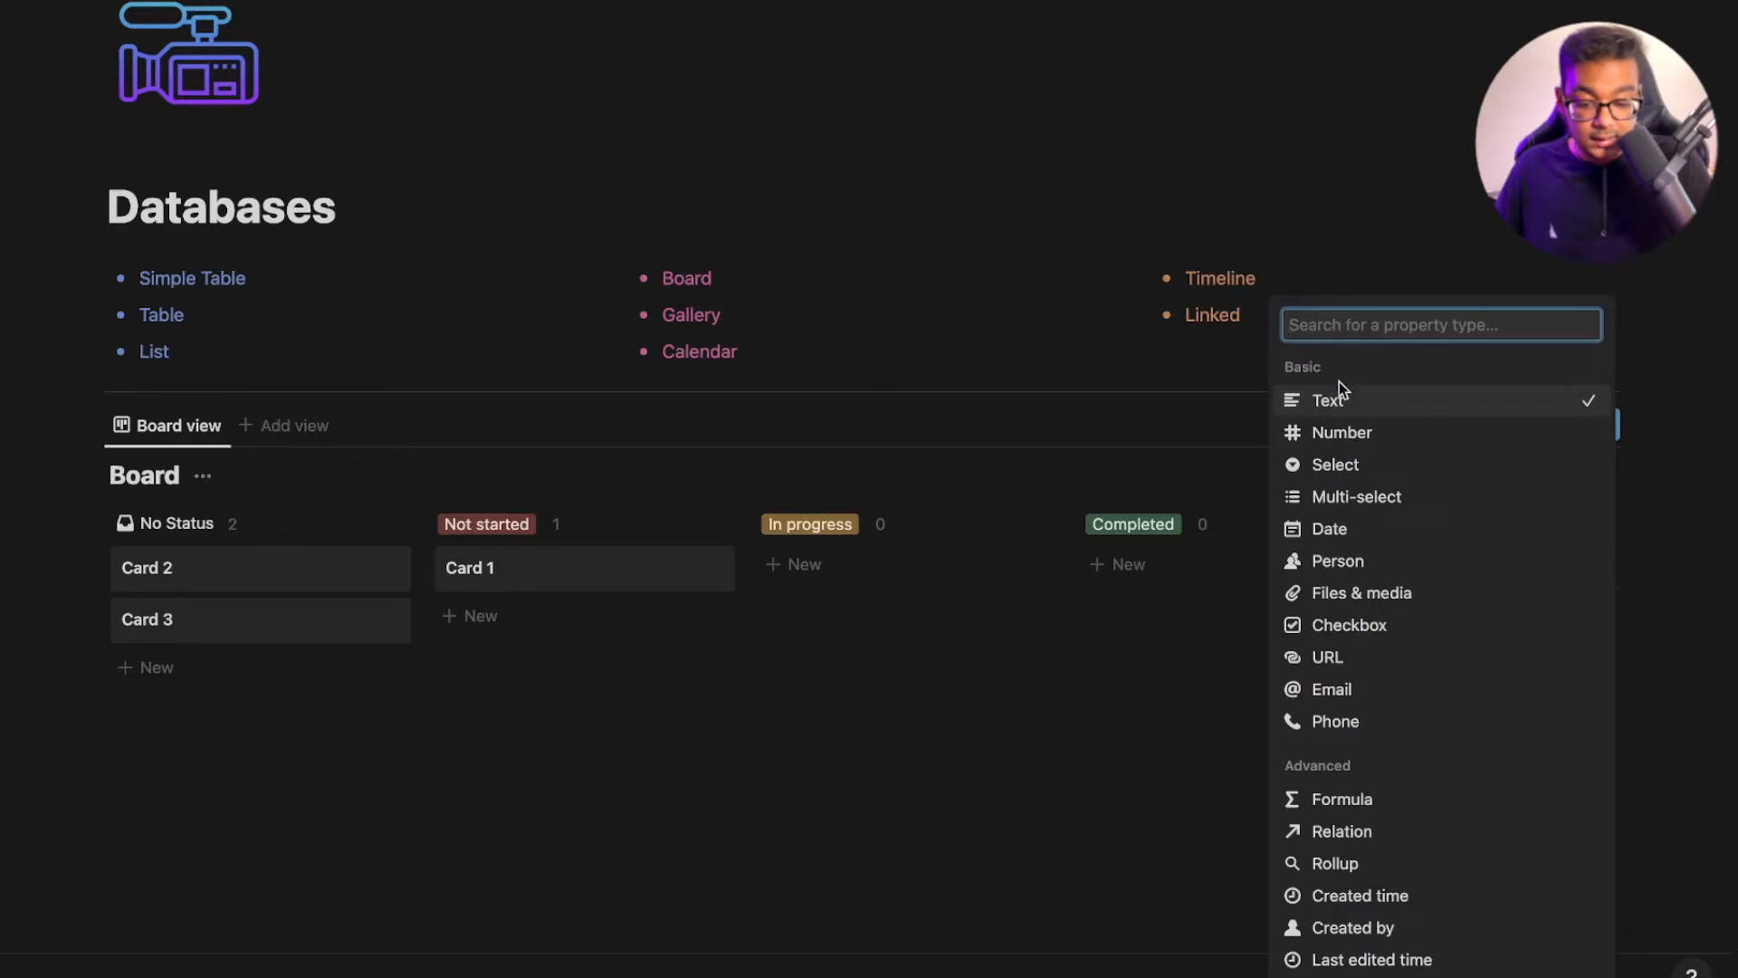
left_click(1373, 629)
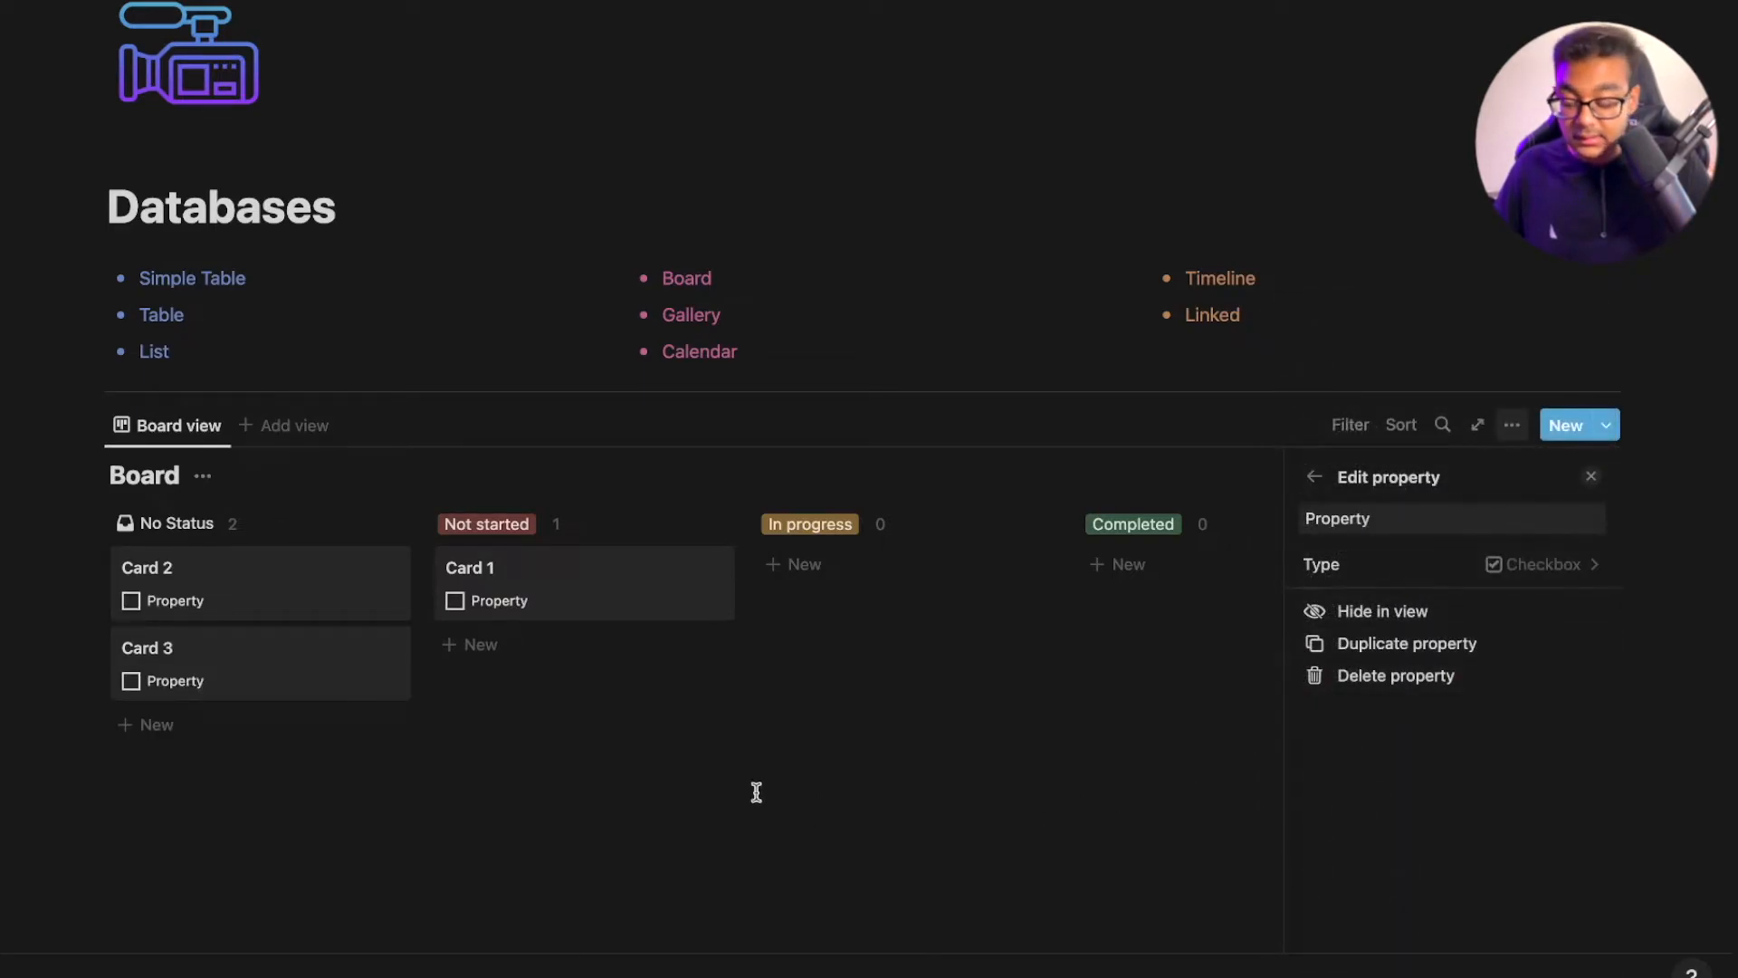
left_click(1384, 523)
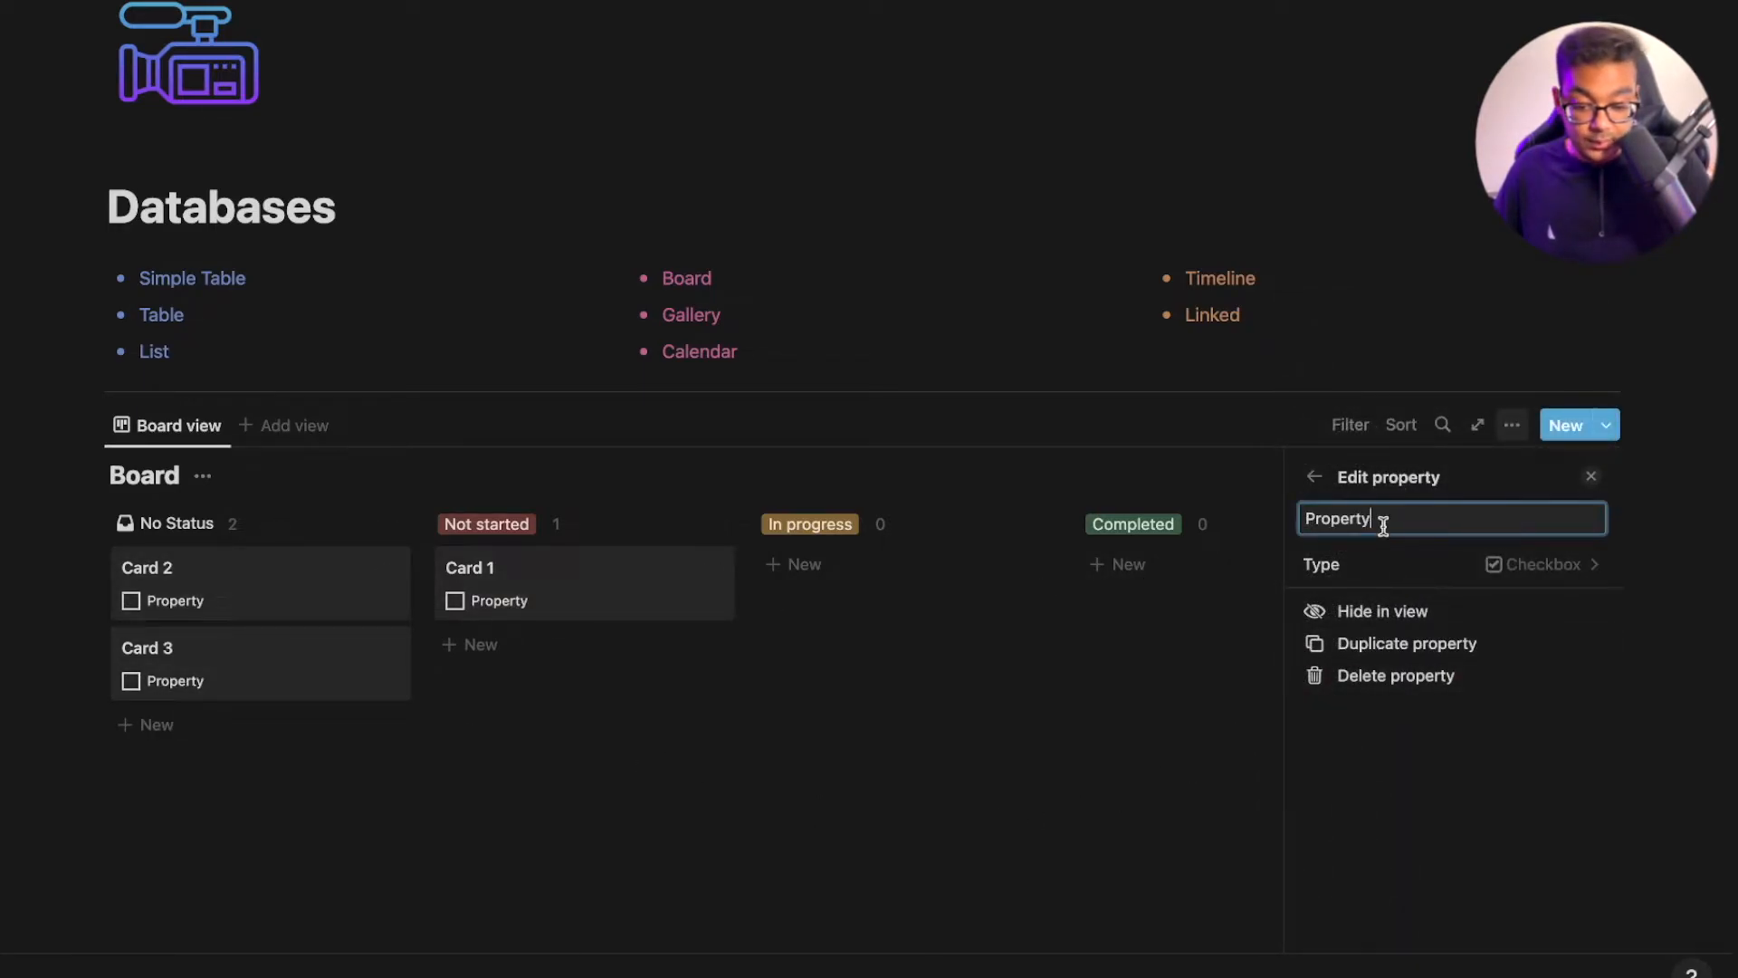
Rename the board's checkbox property to Done and close the property settings
double_click(1383, 523)
type("Done")
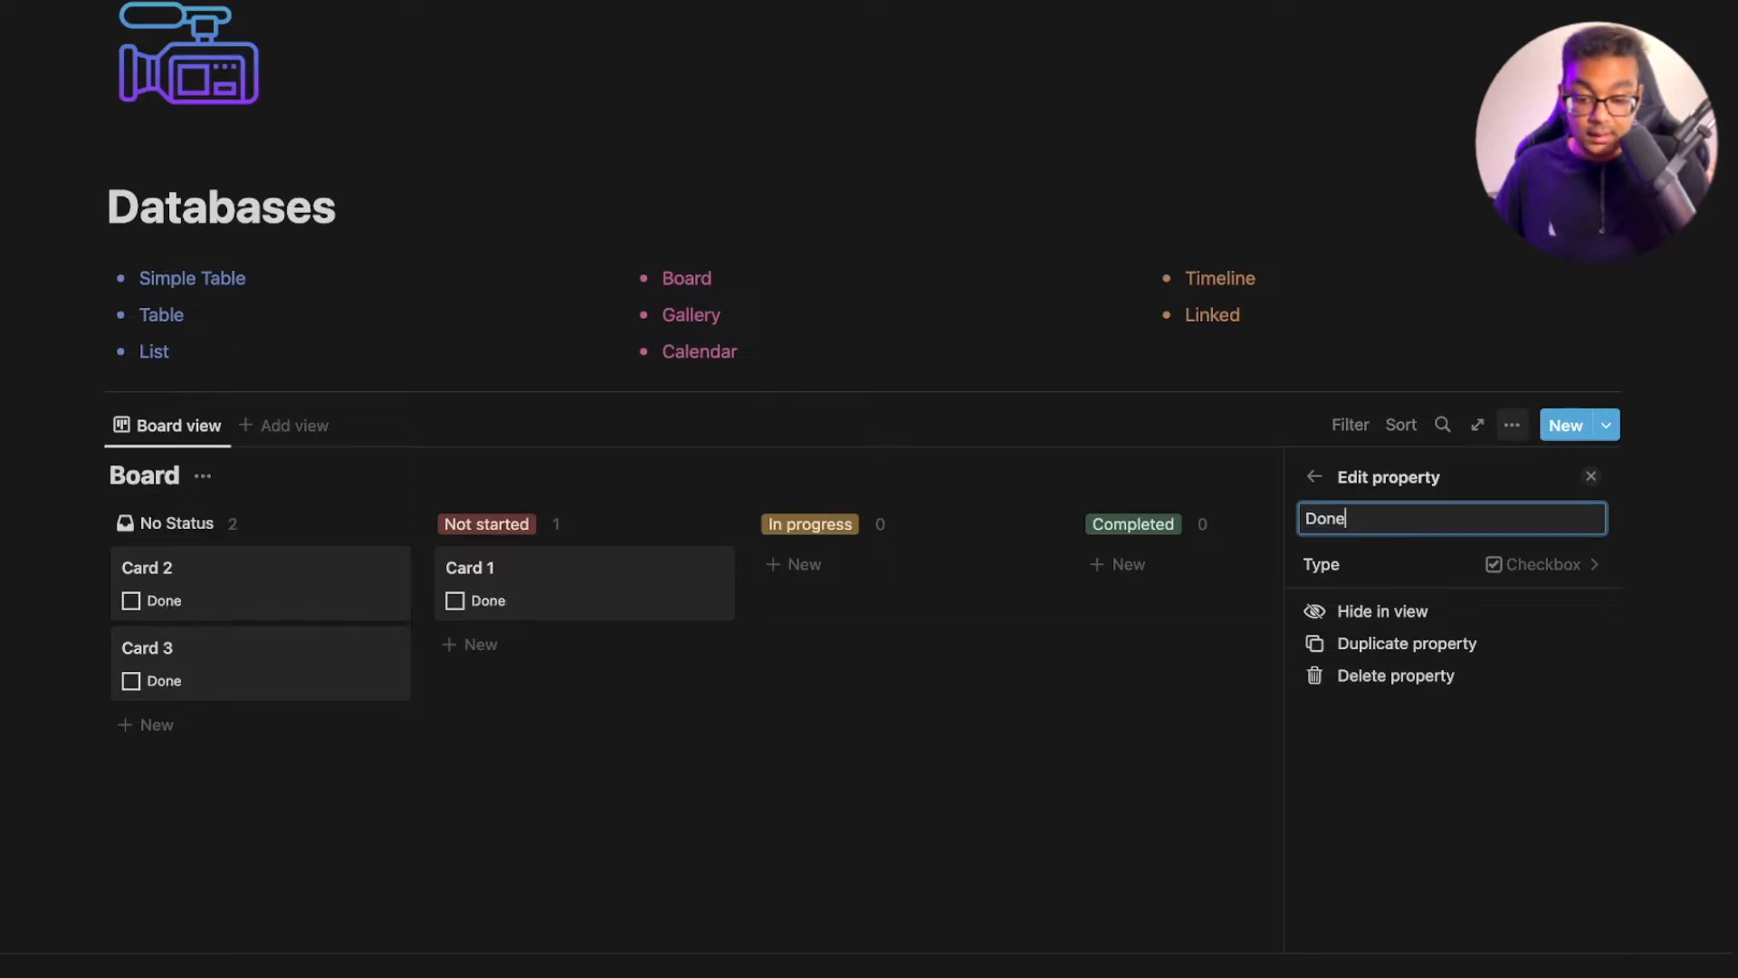
left_click(1316, 482)
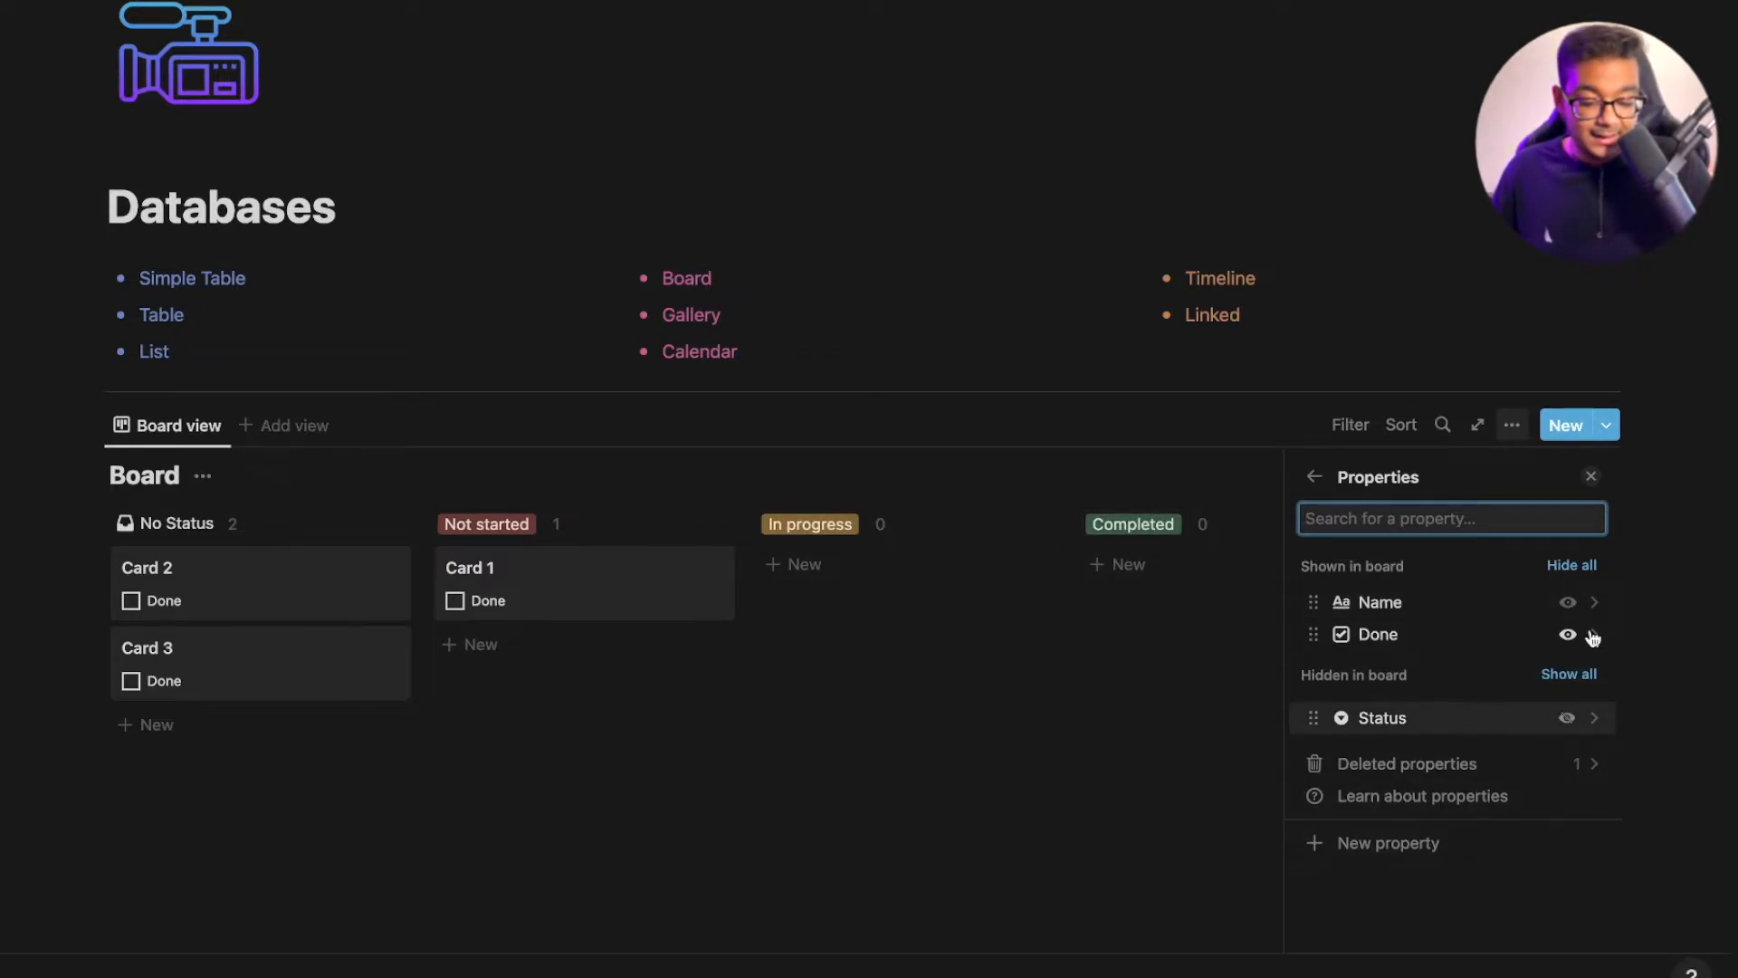
left_click(1592, 478)
Filter the board to cards whose Done is Unchecked, and mark Card 1 as done
left_click(1338, 433)
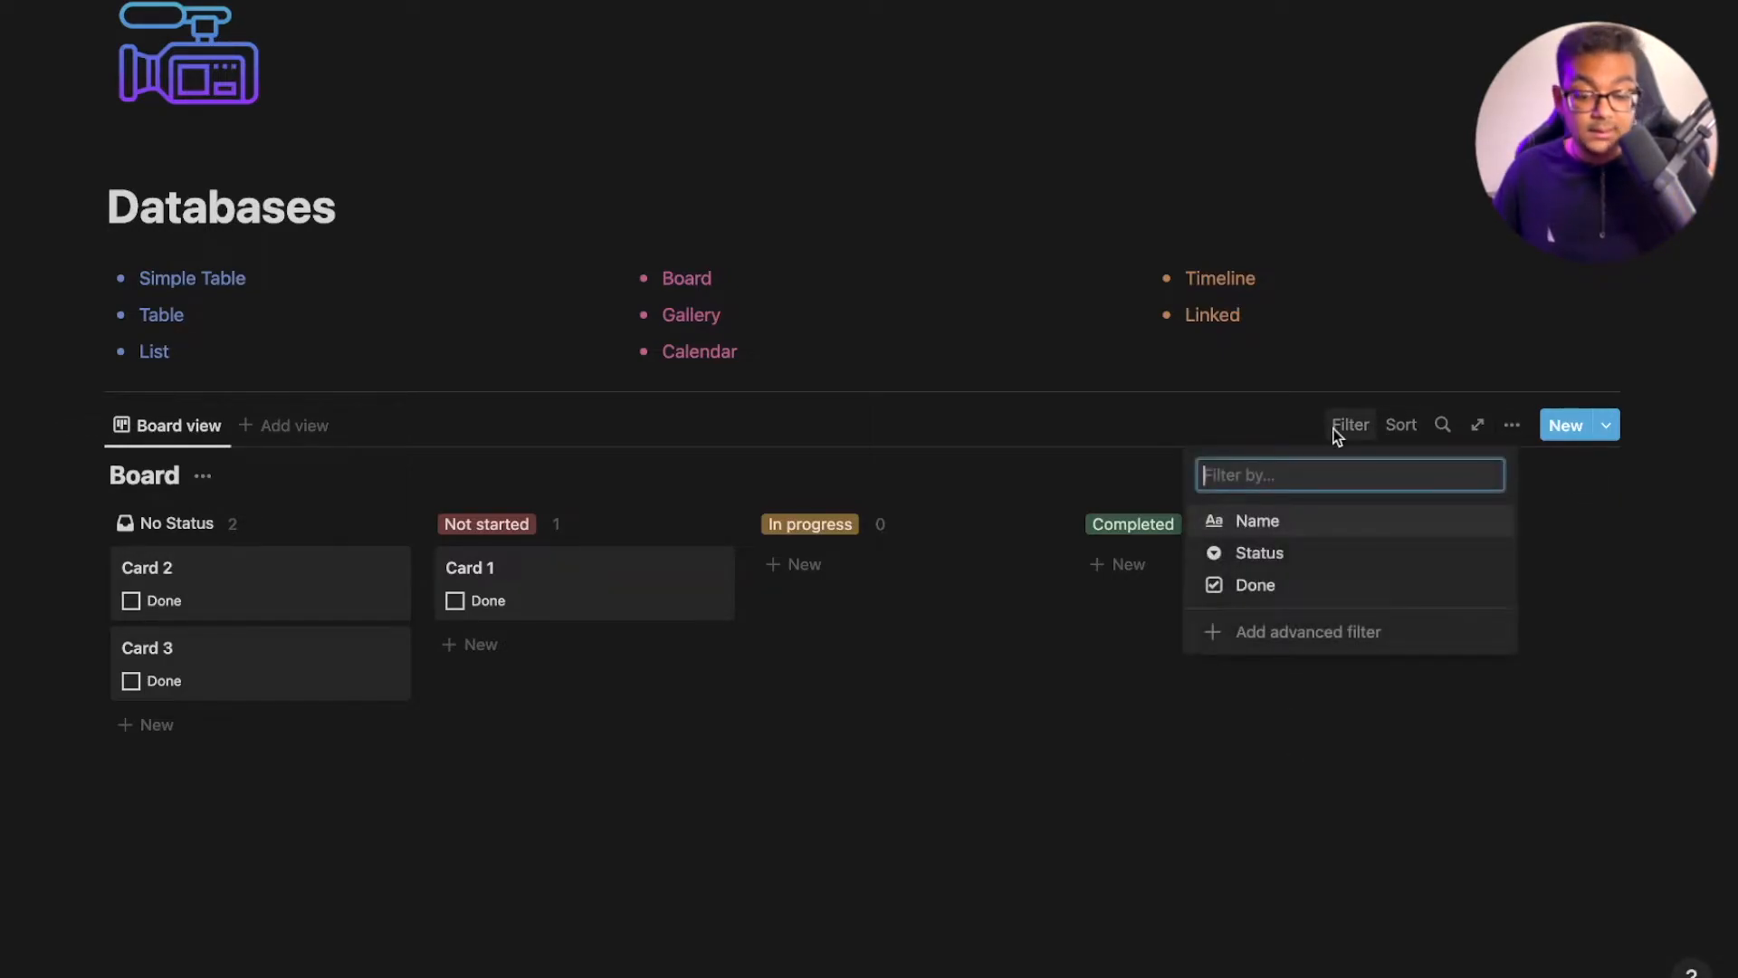
left_click(1302, 589)
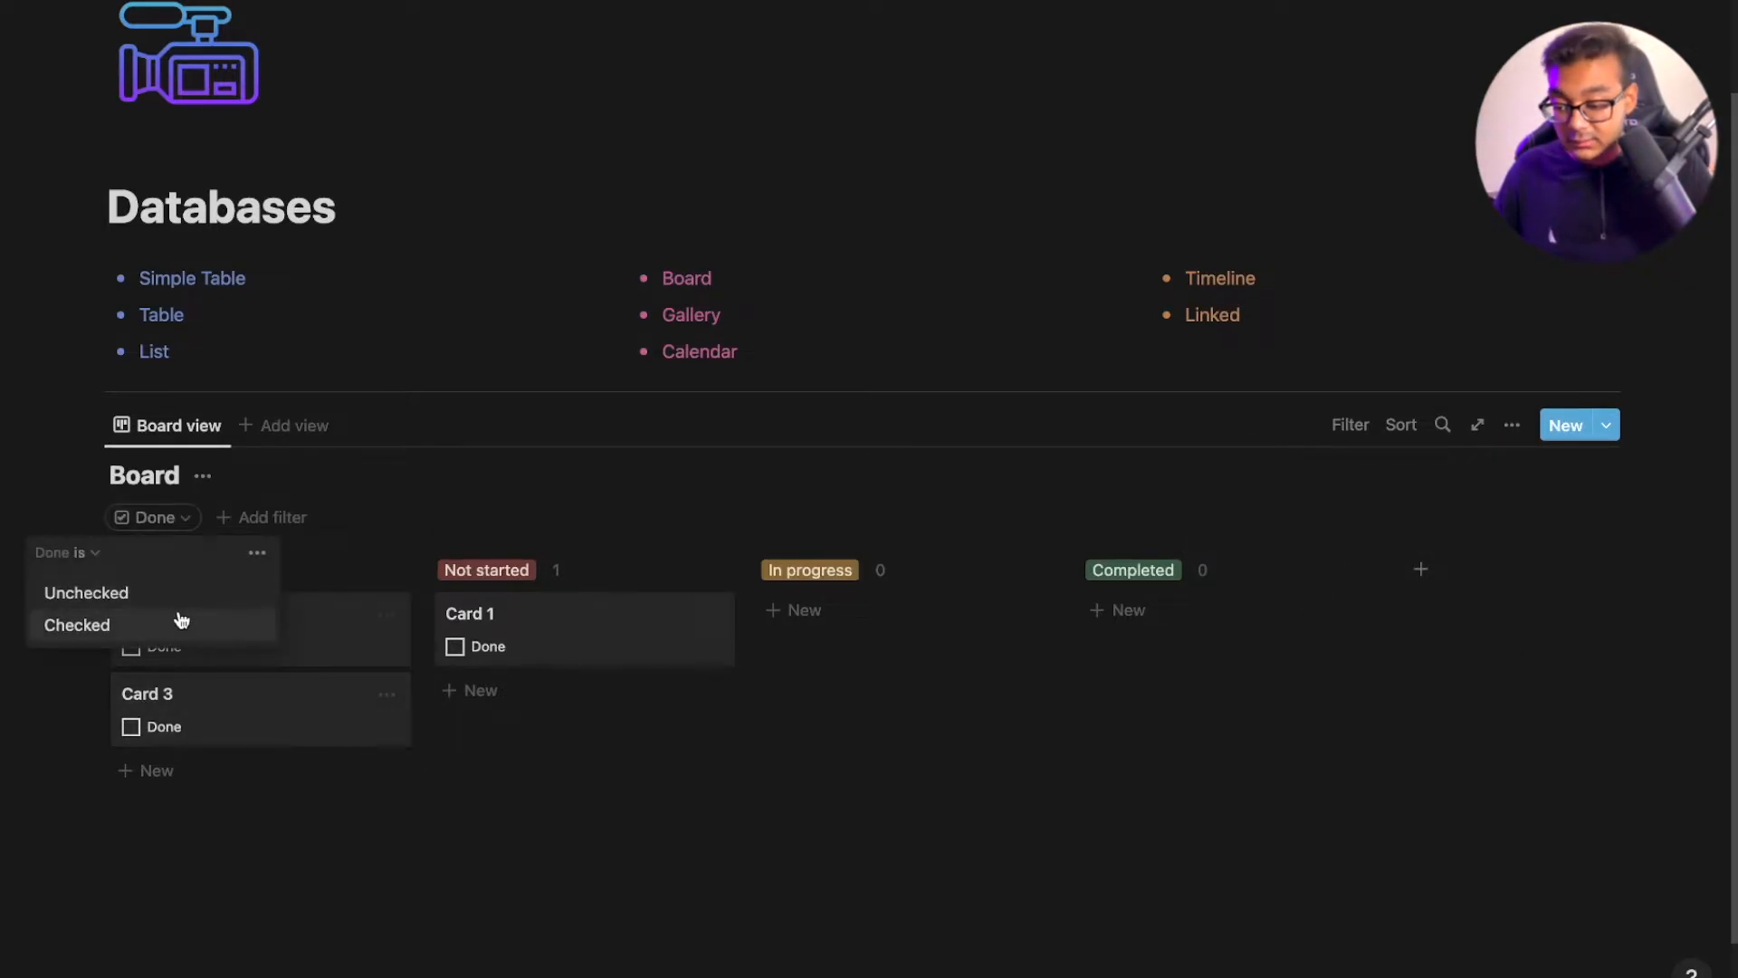
left_click(136, 594)
left_click(454, 647)
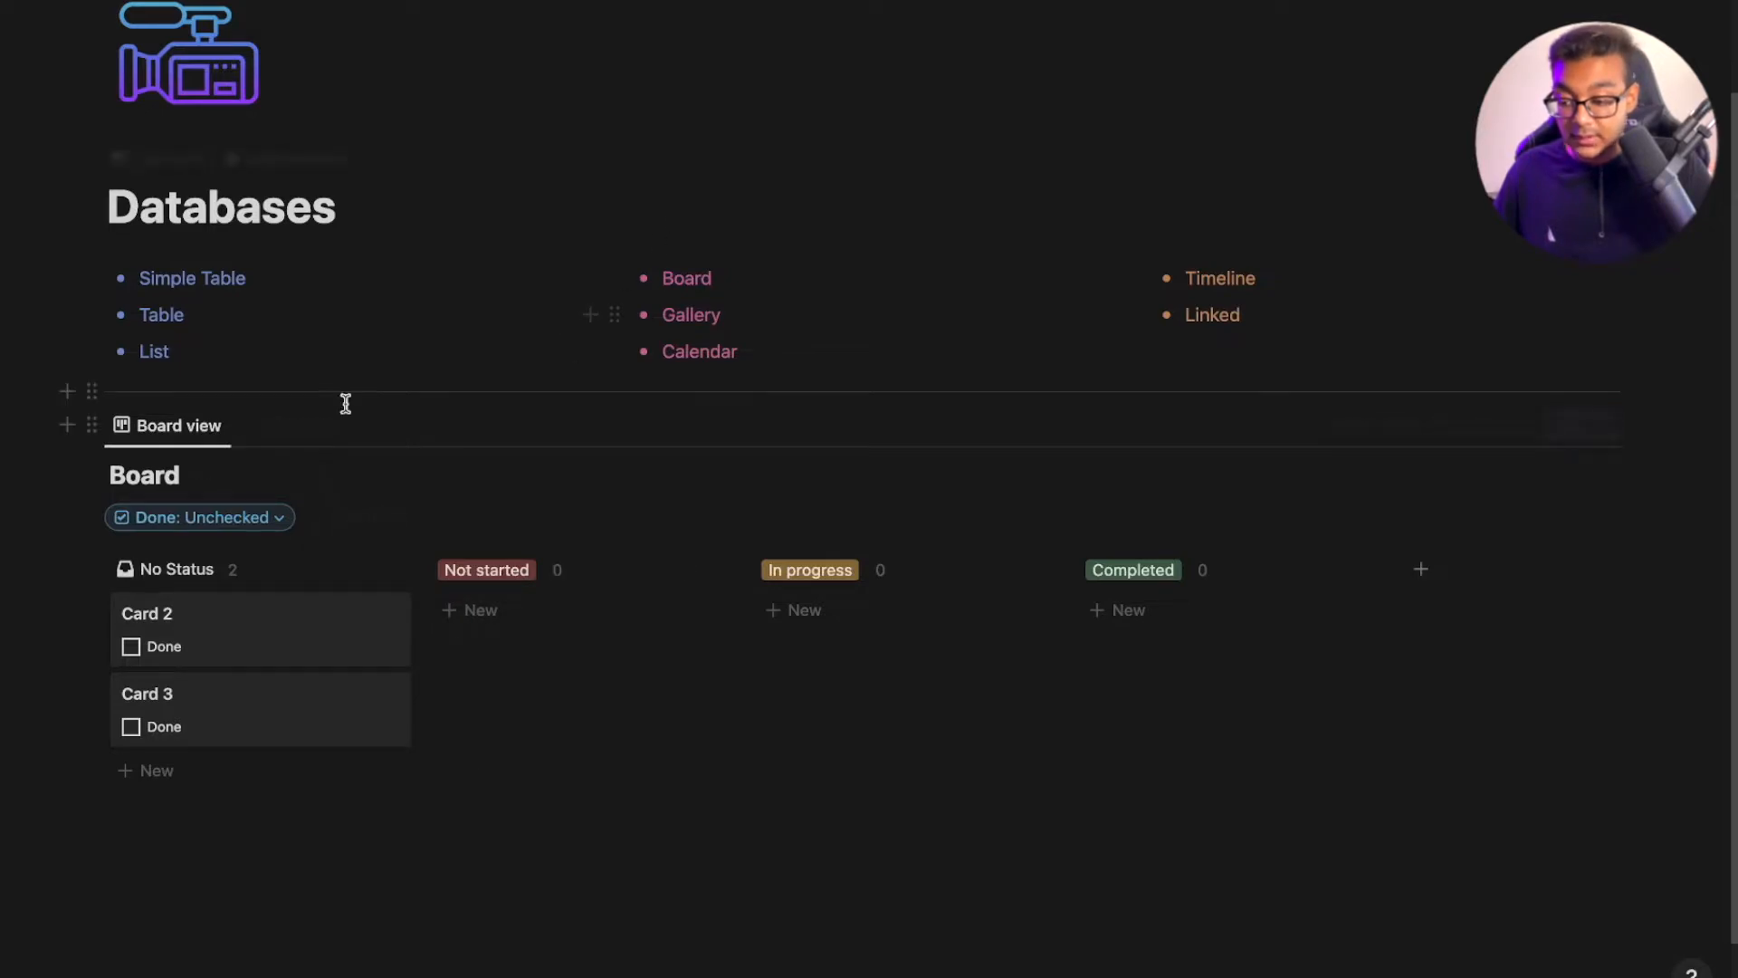
Add a table view to the Board database and name it Table
left_click(284, 439)
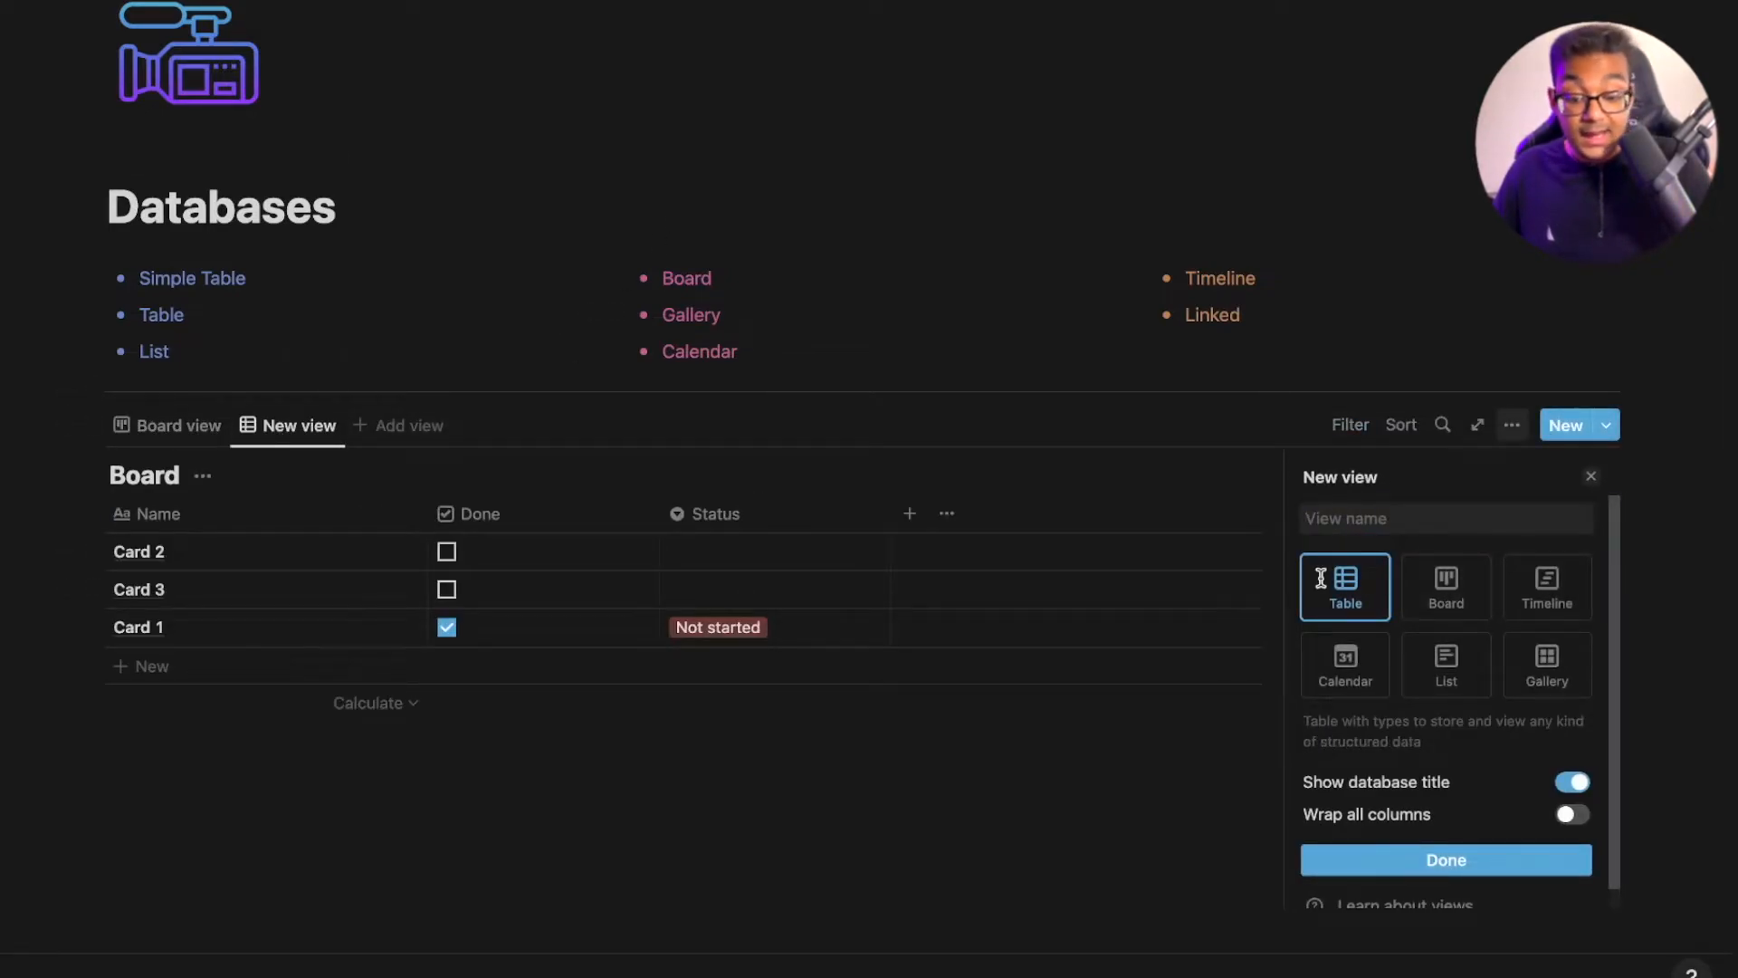
left_click(1376, 869)
left_click(1393, 517)
type("Table")
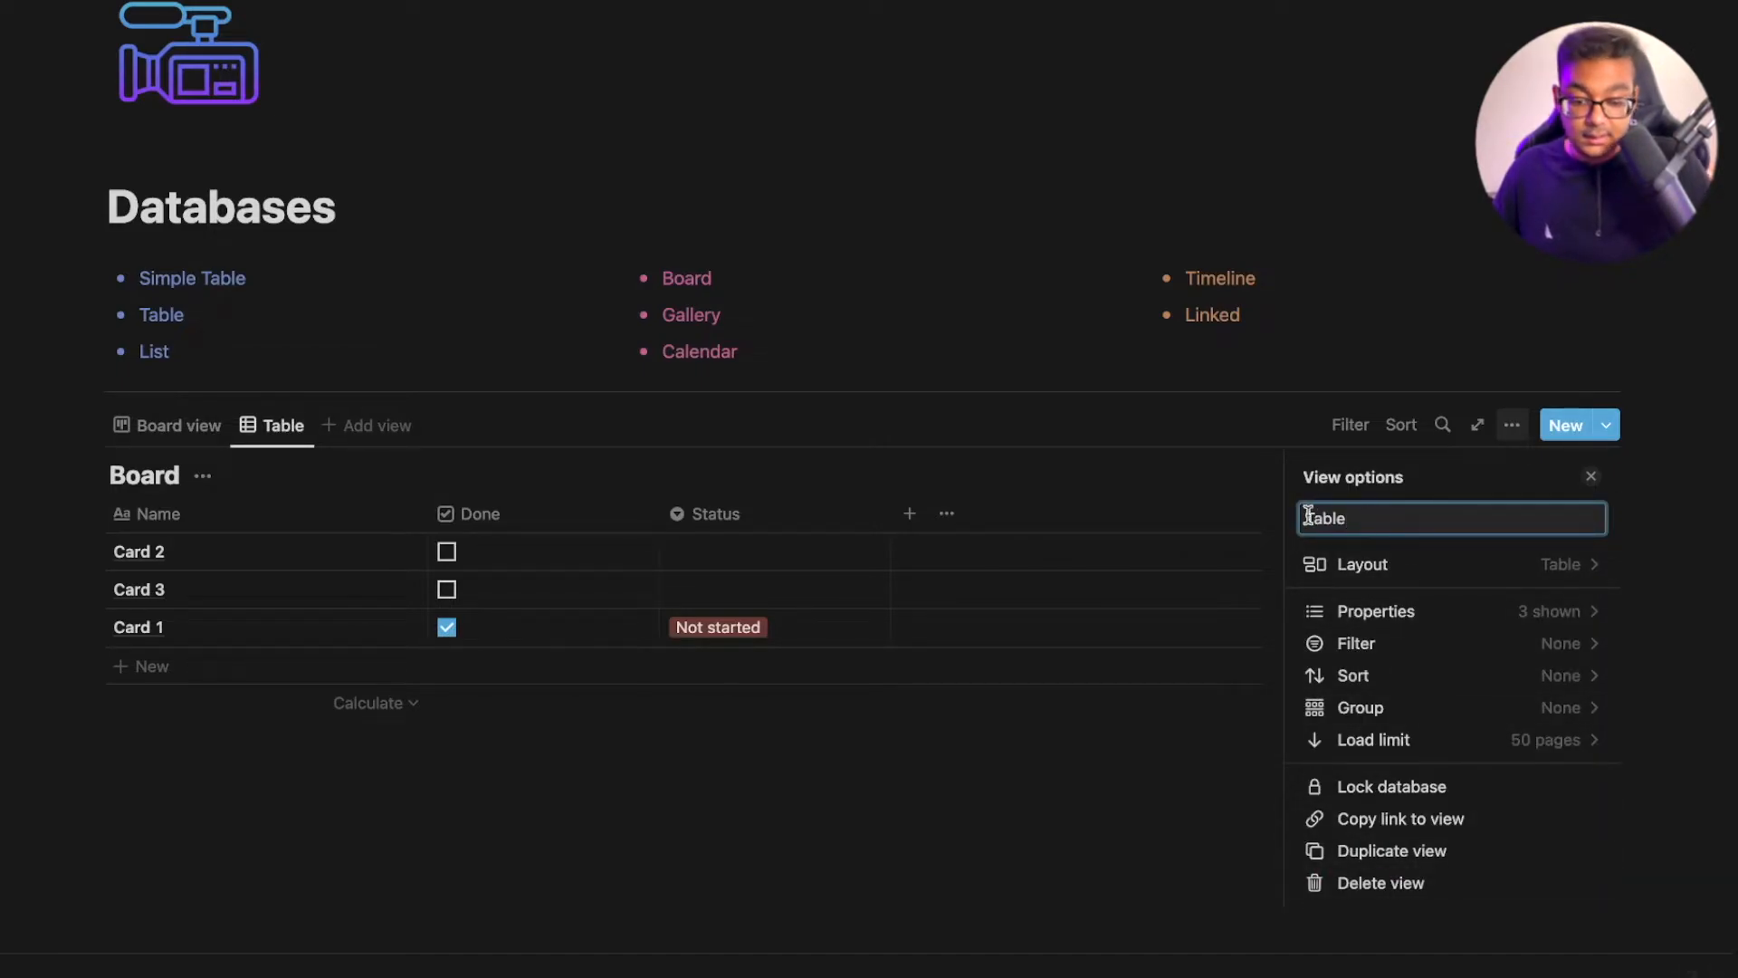
left_click(1204, 489)
Filter the Table view to entries whose Done property is Checked
left_click(1347, 423)
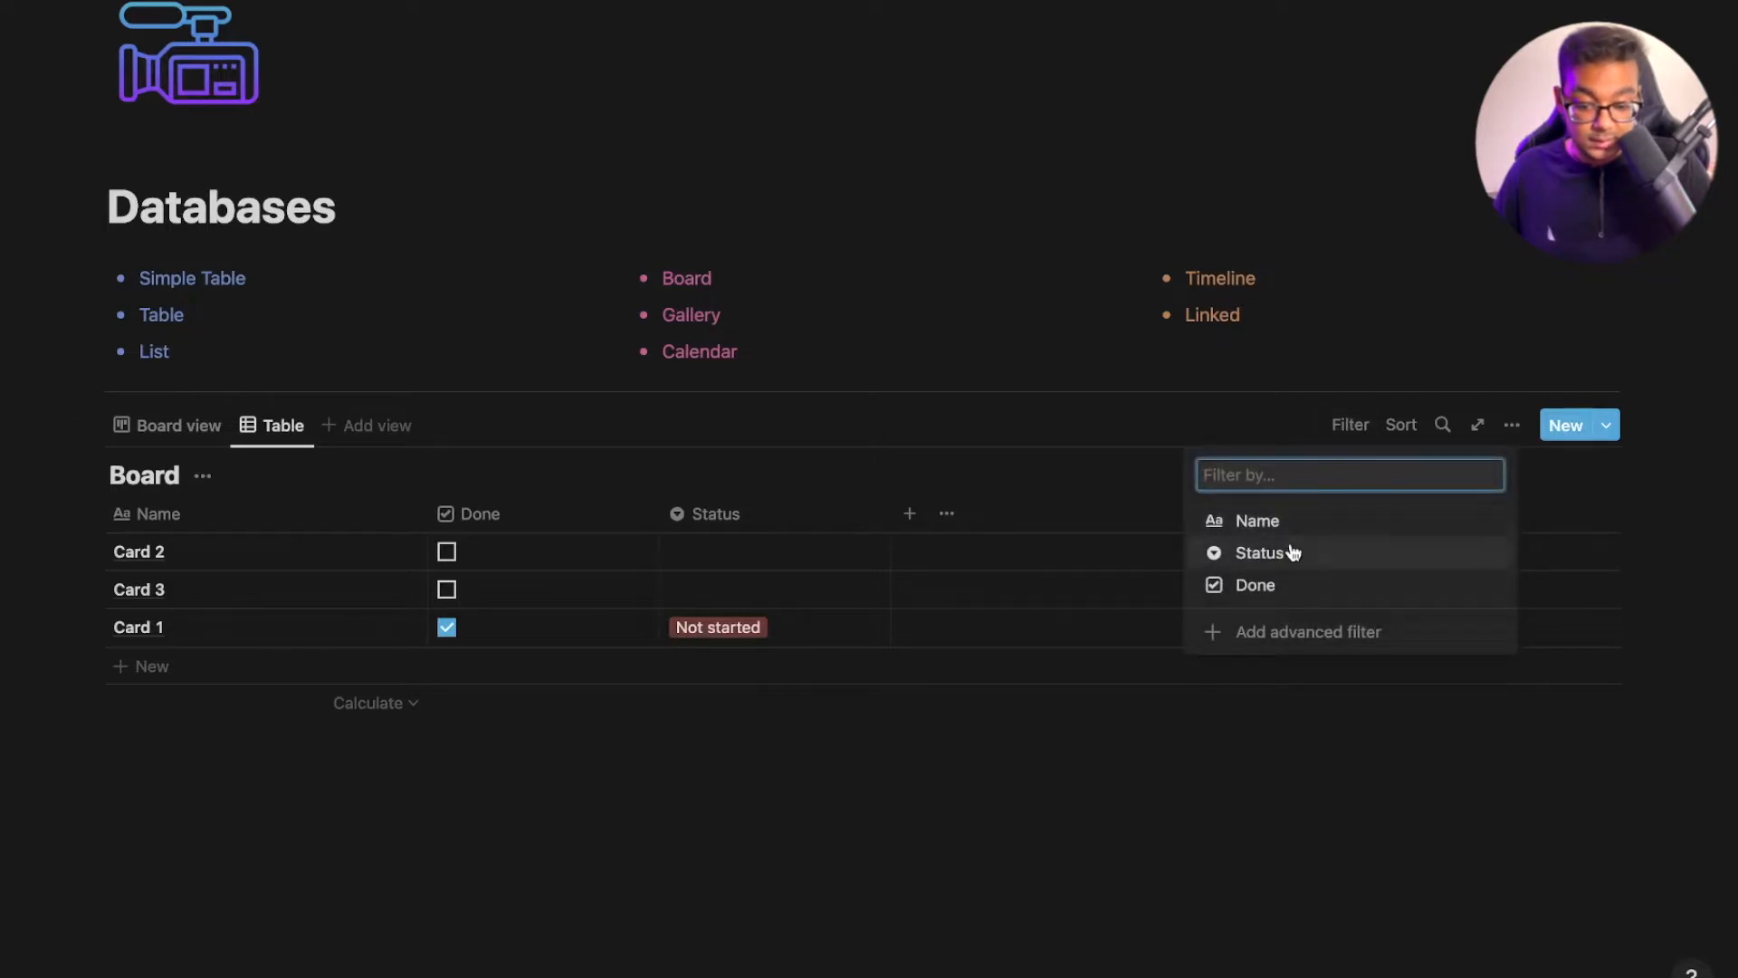
left_click(1279, 589)
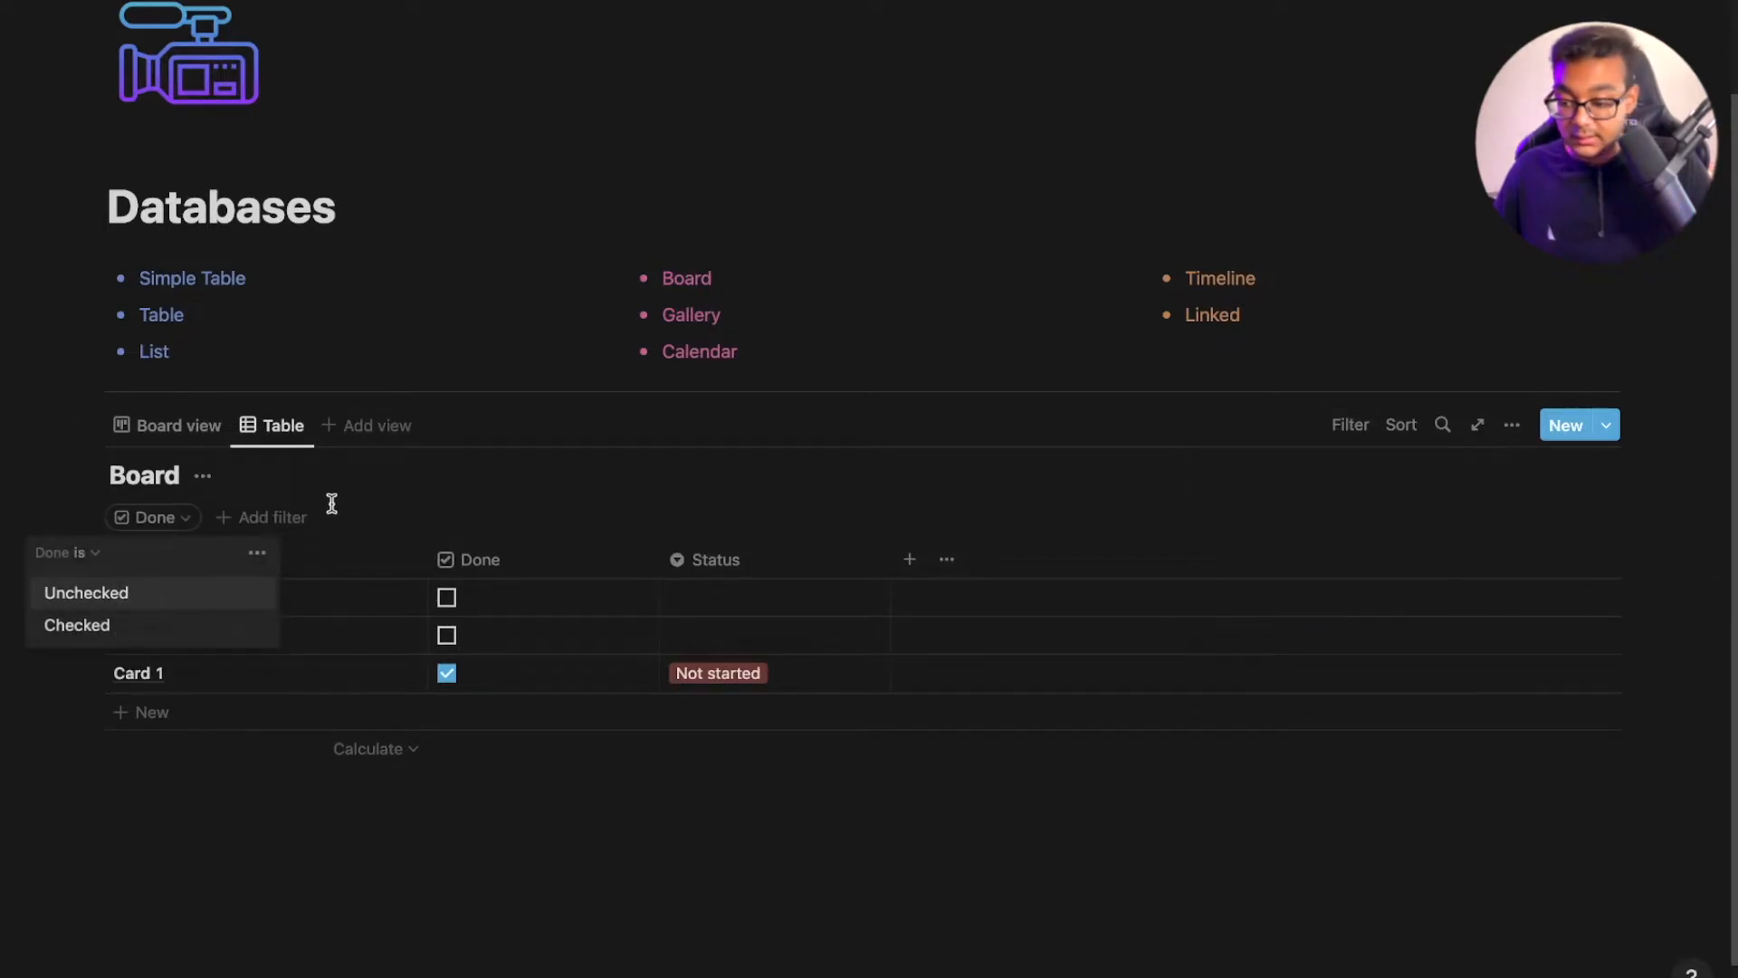
left_click(118, 633)
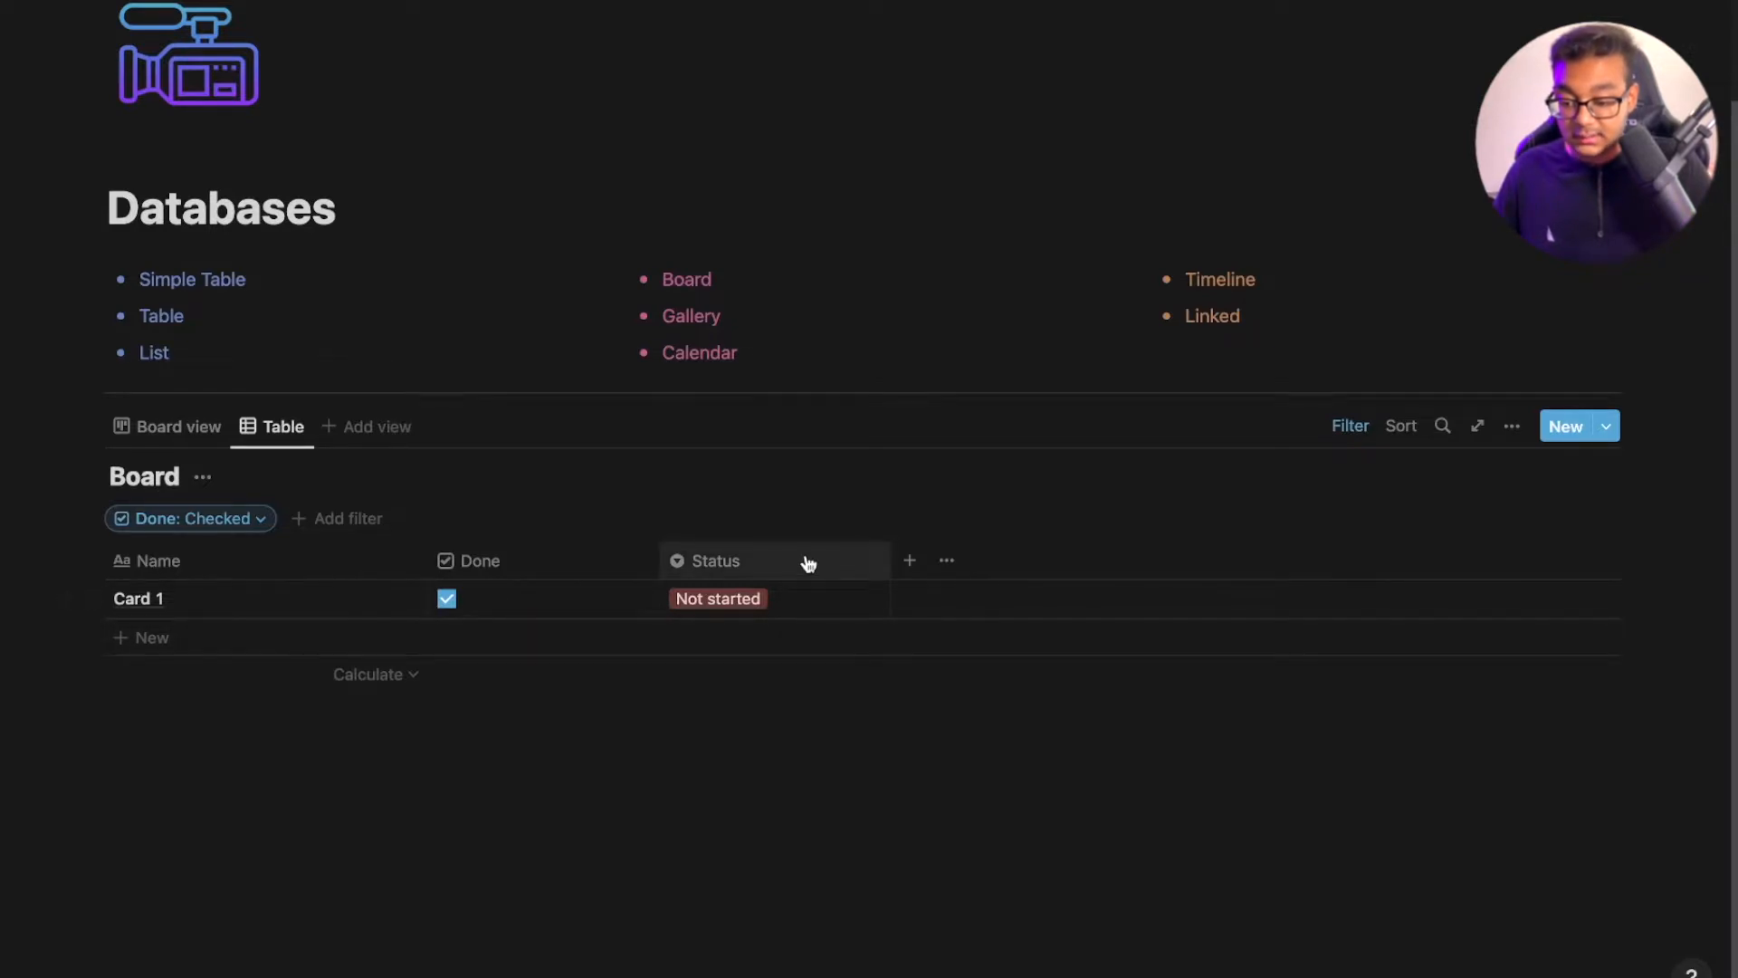
Move the Done column in front of Name in the Table view and return to the board view
left_click(773, 600)
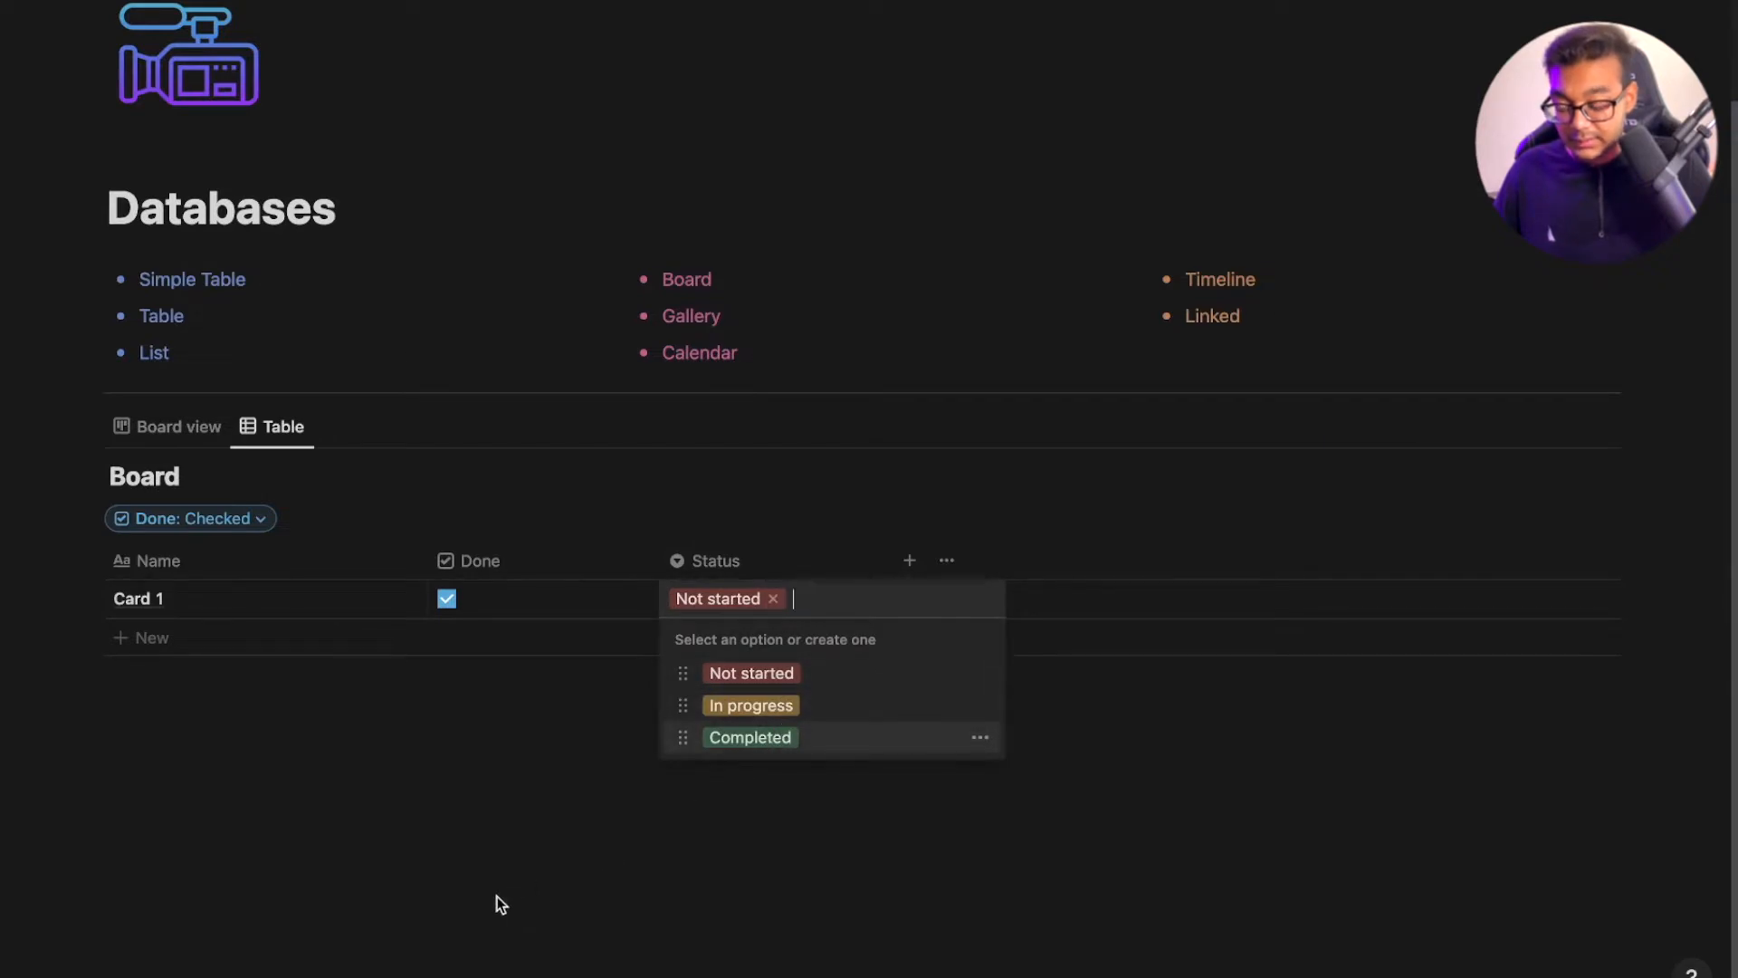
key("Escape")
left_click_drag(555, 566, 288, 580)
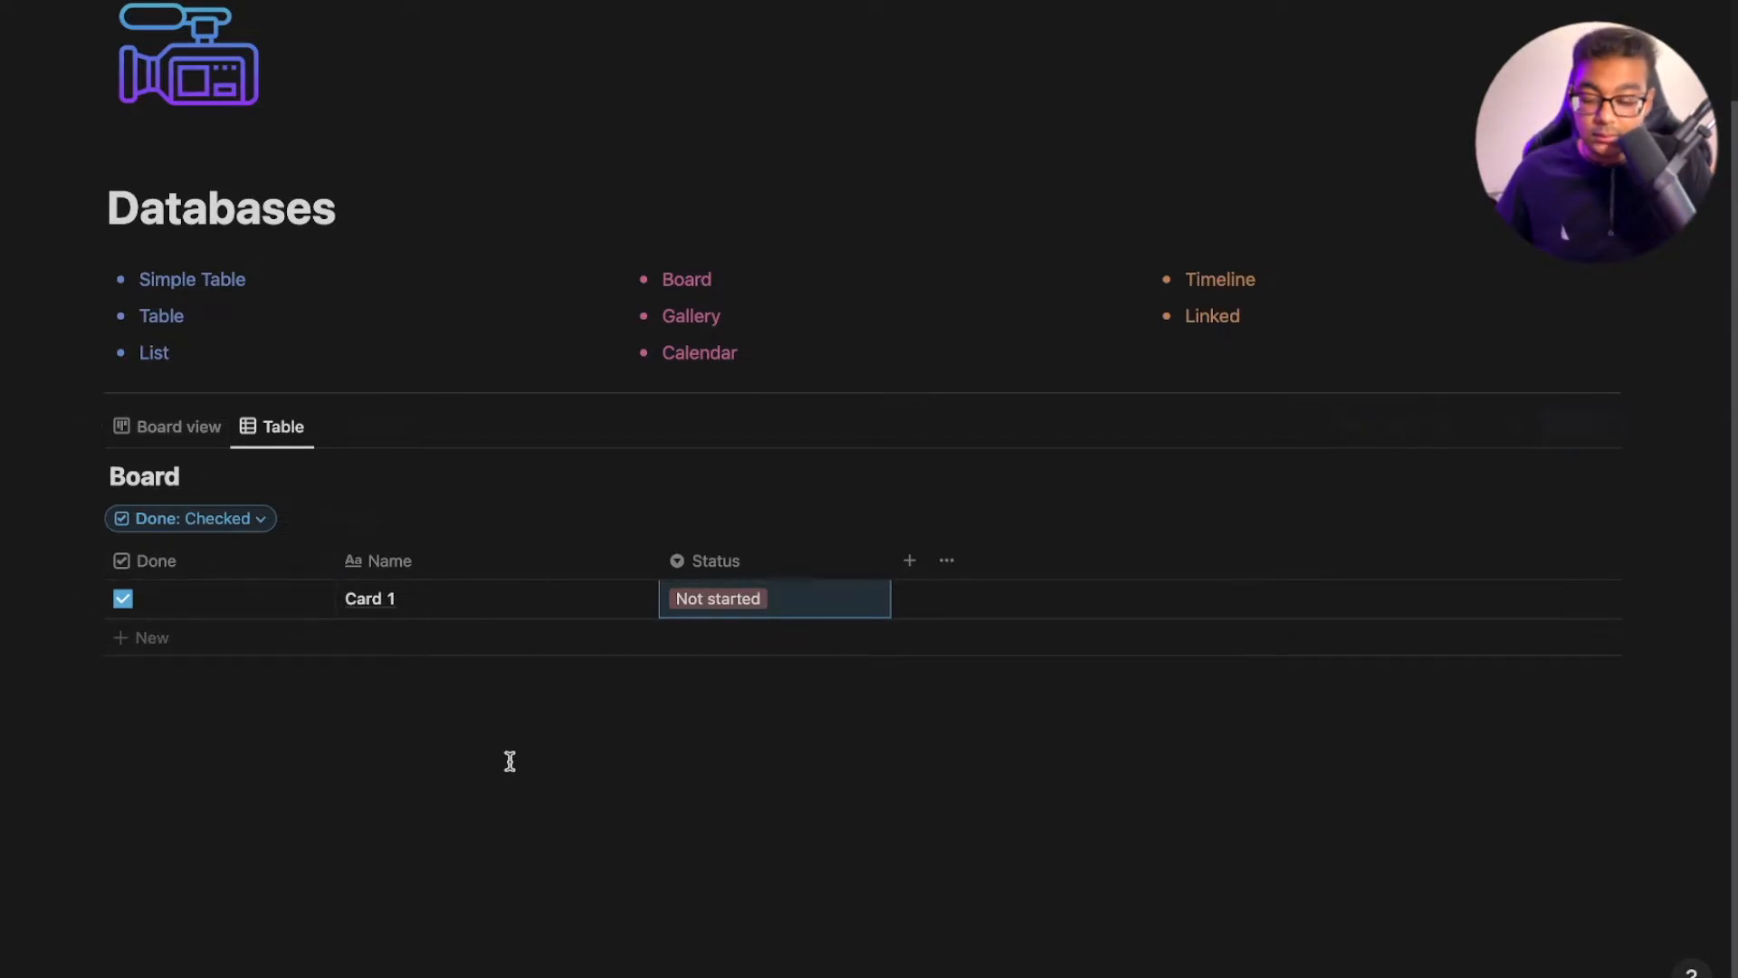
left_click(175, 434)
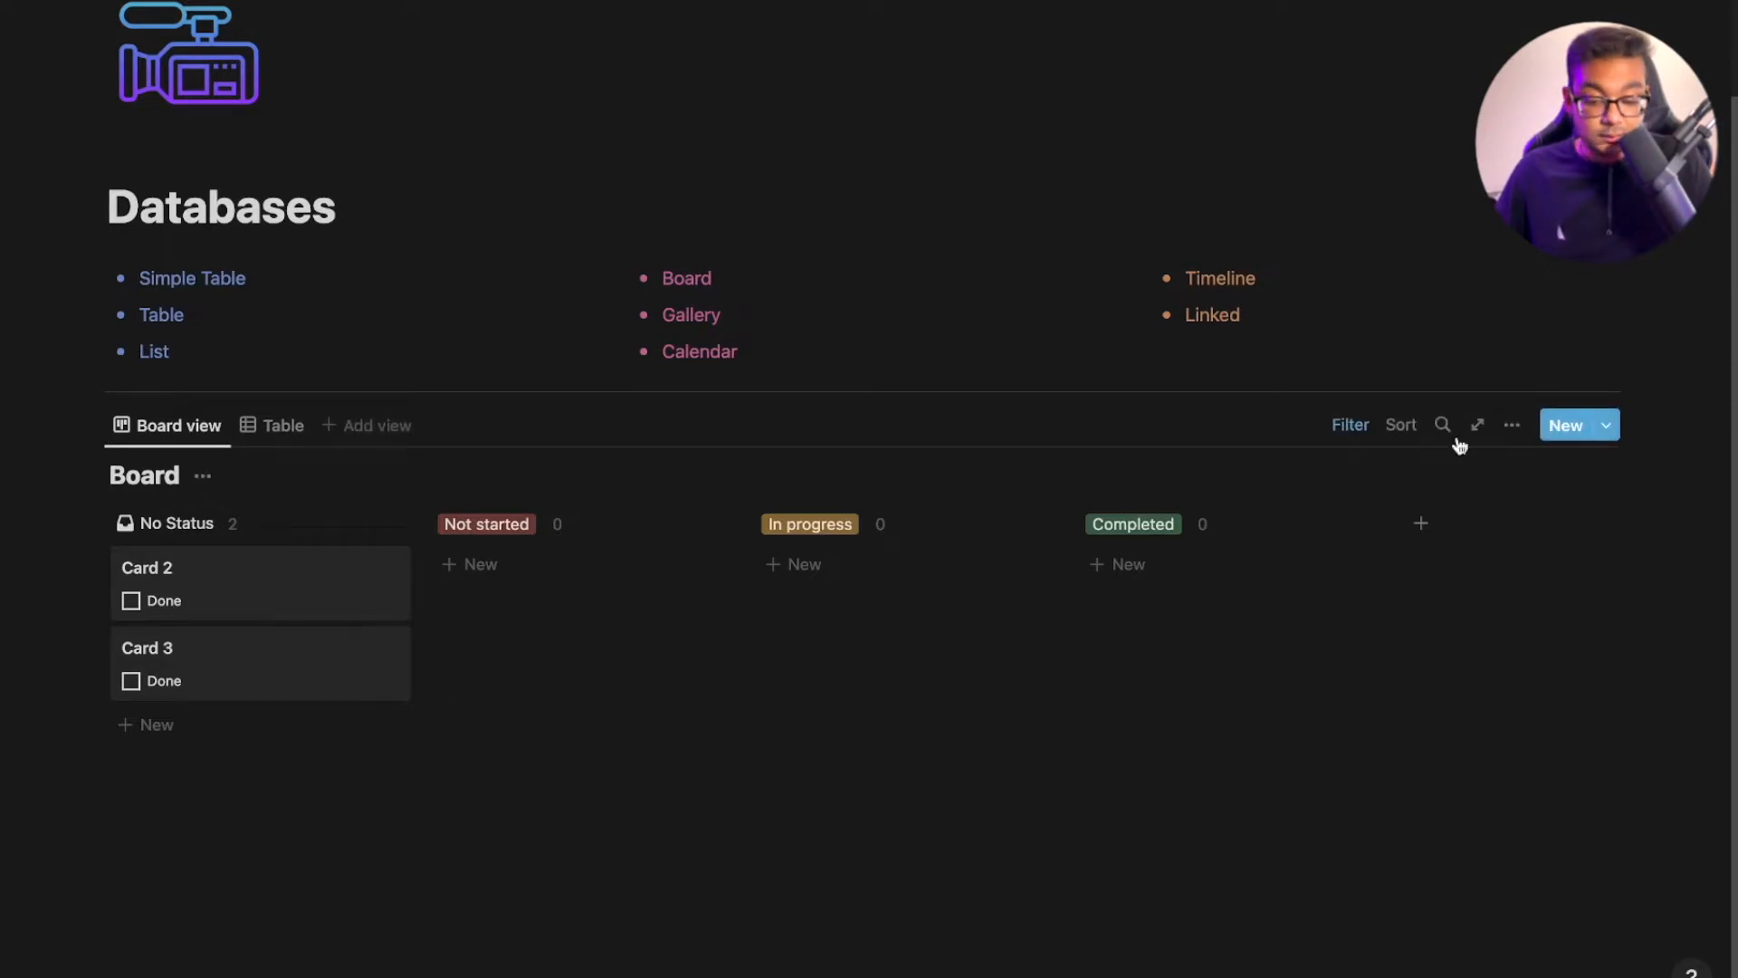
Sub-group the board view by the Done property
left_click(1514, 427)
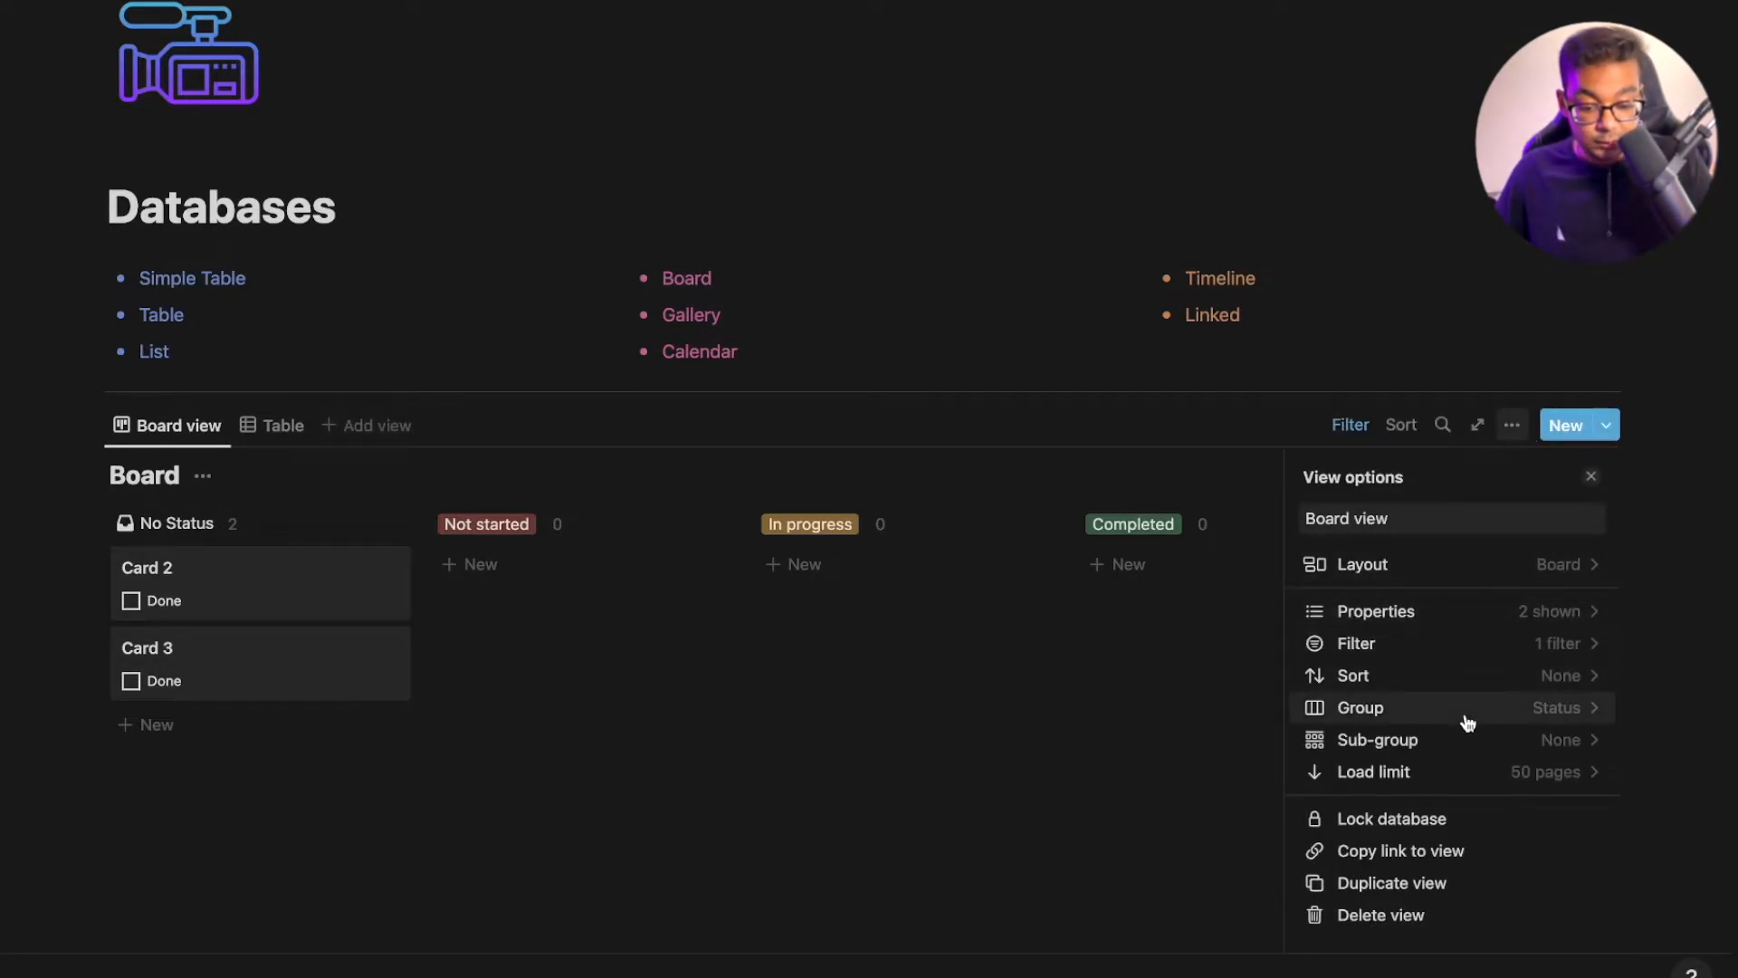
left_click(1453, 745)
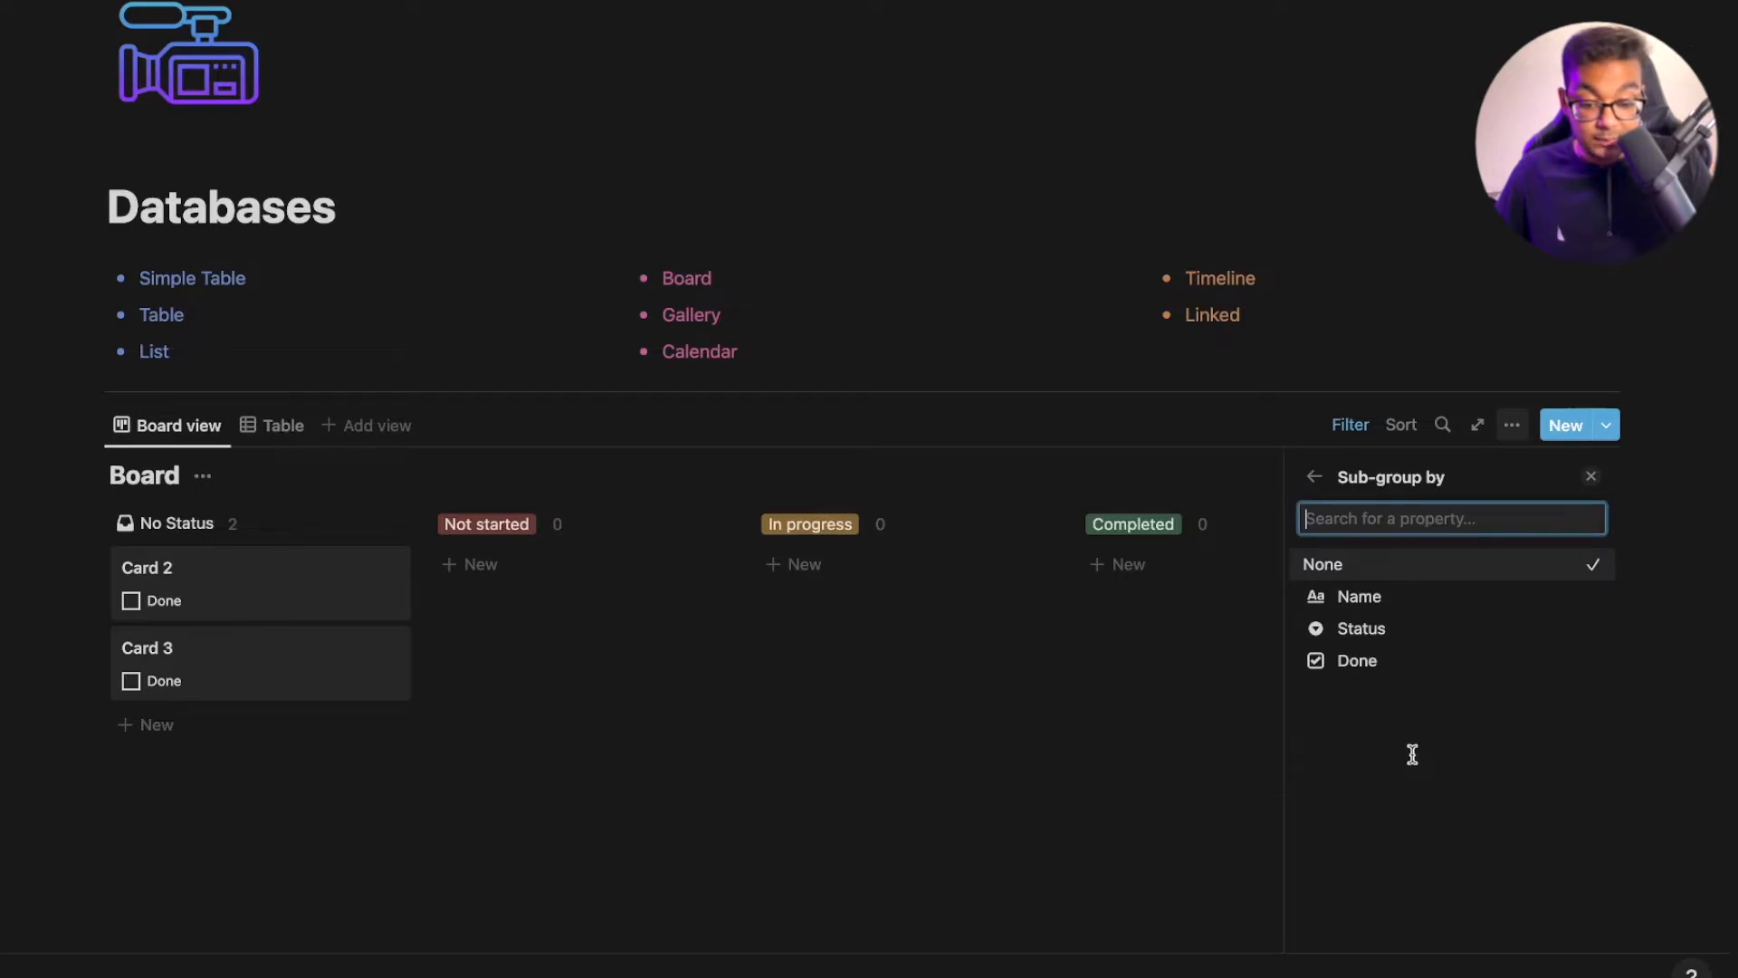
left_click(1388, 660)
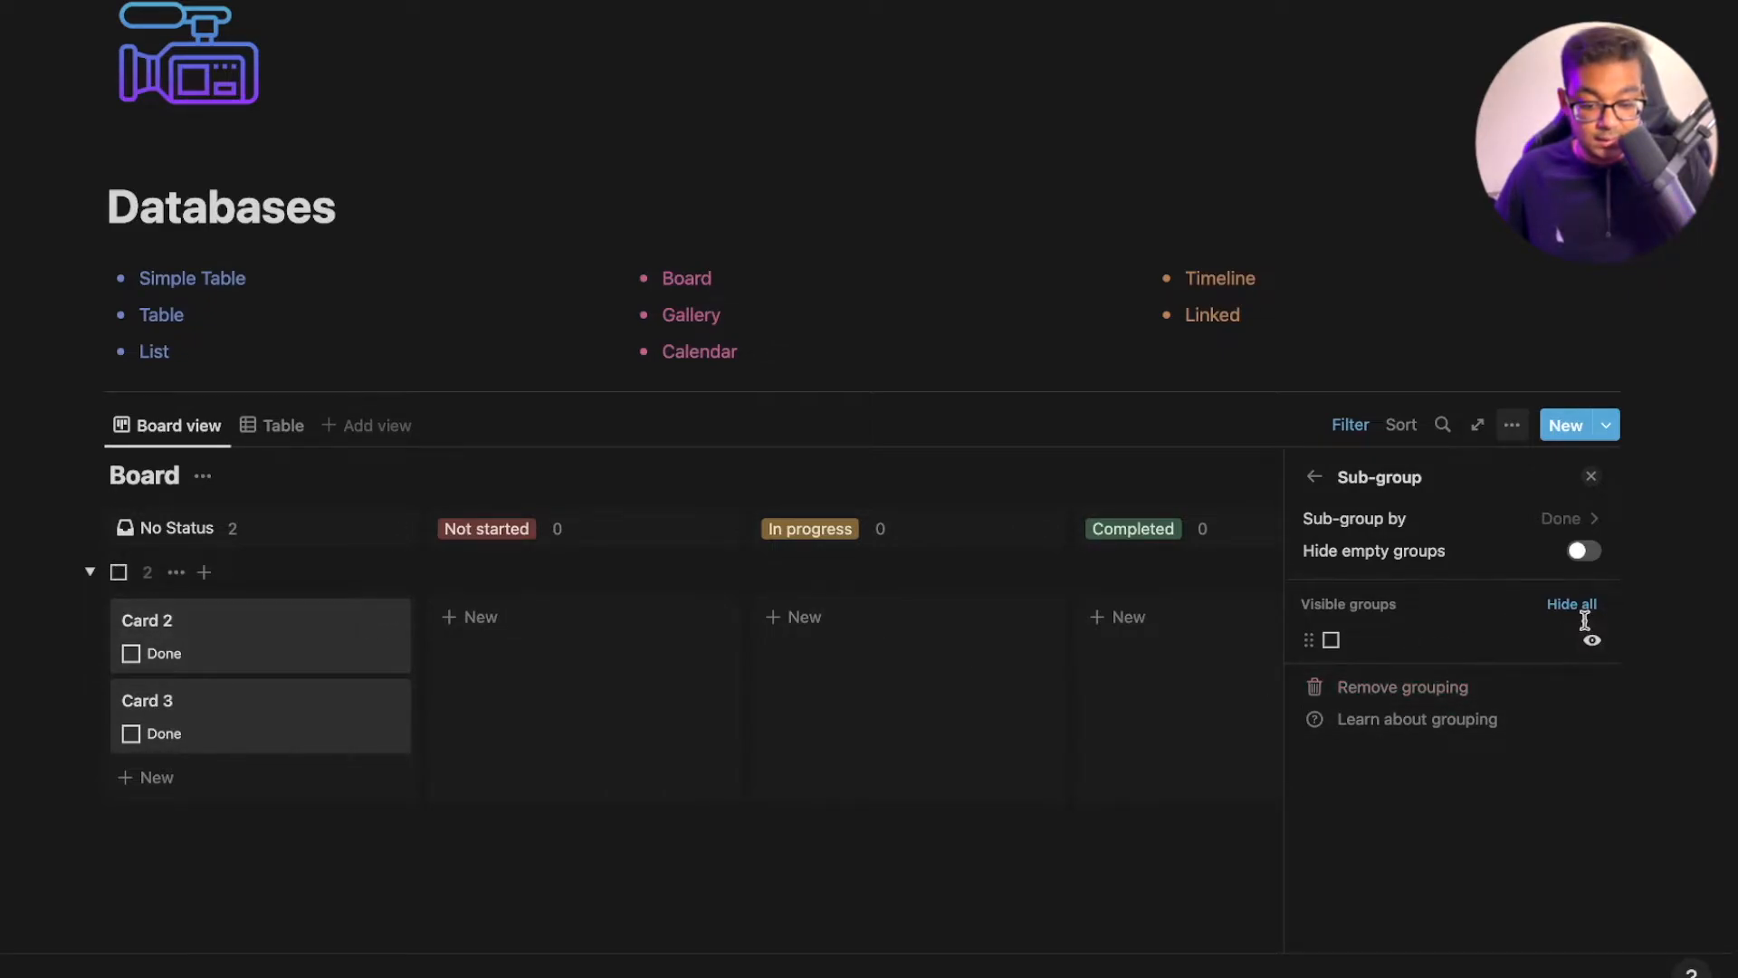
Change the board's sub-grouping to the Name property and close the options
left_click(1438, 530)
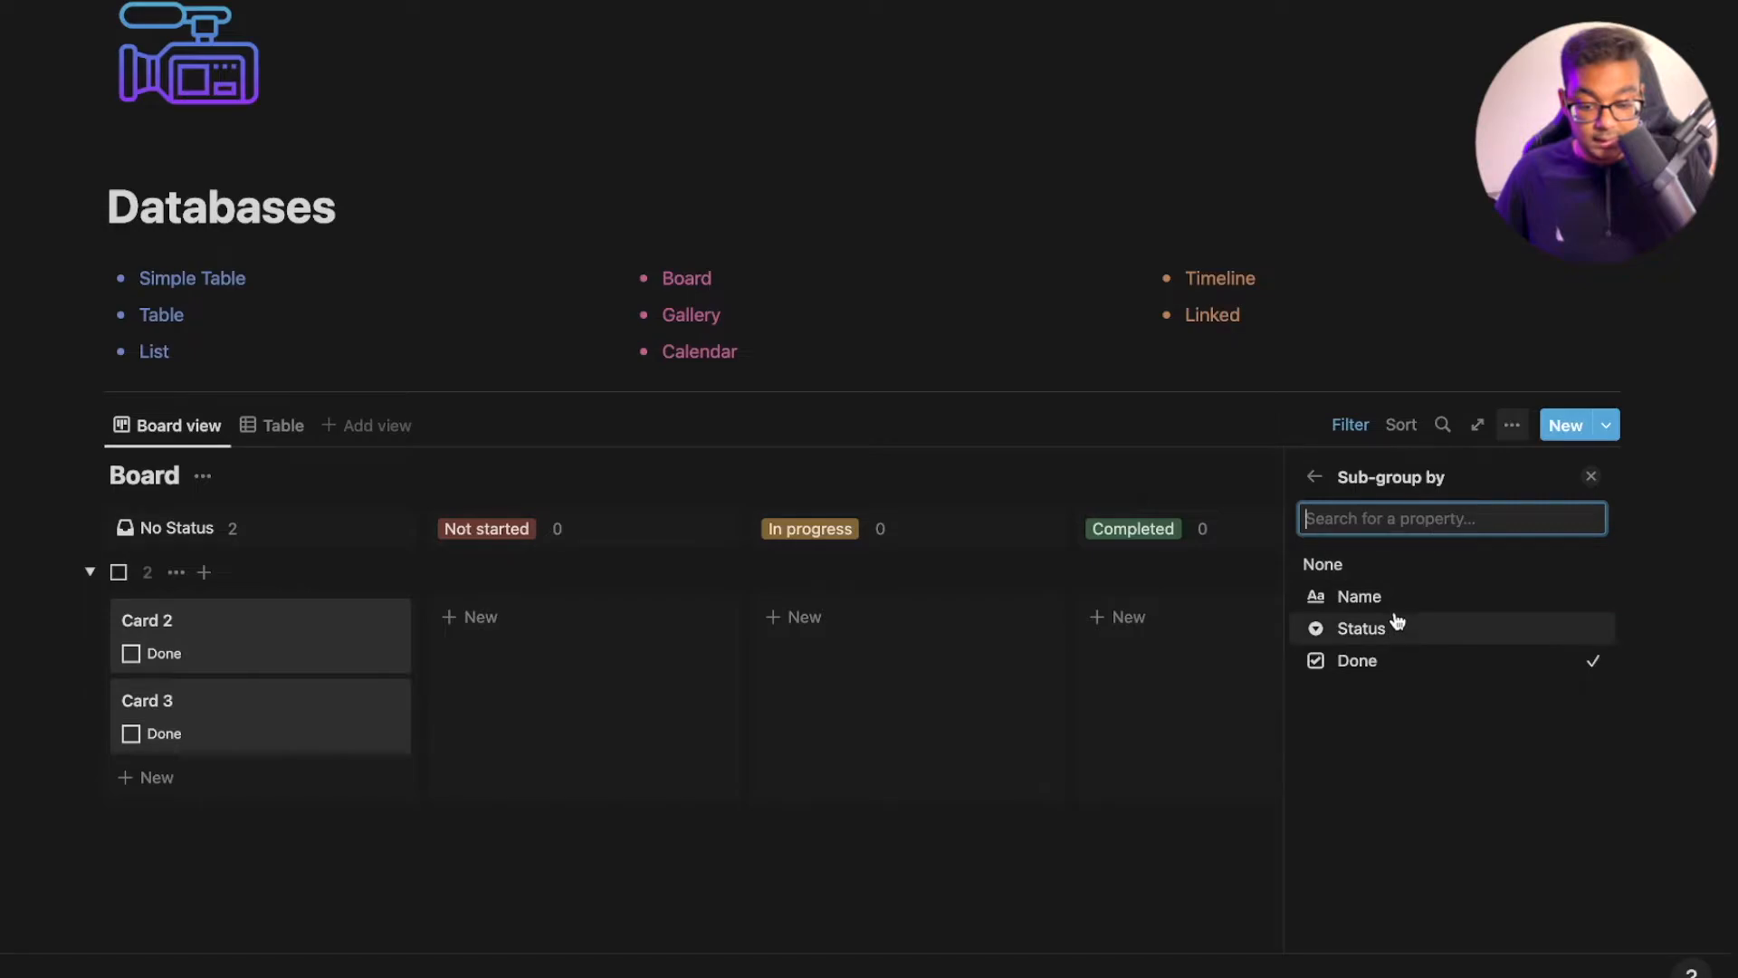
left_click(1382, 599)
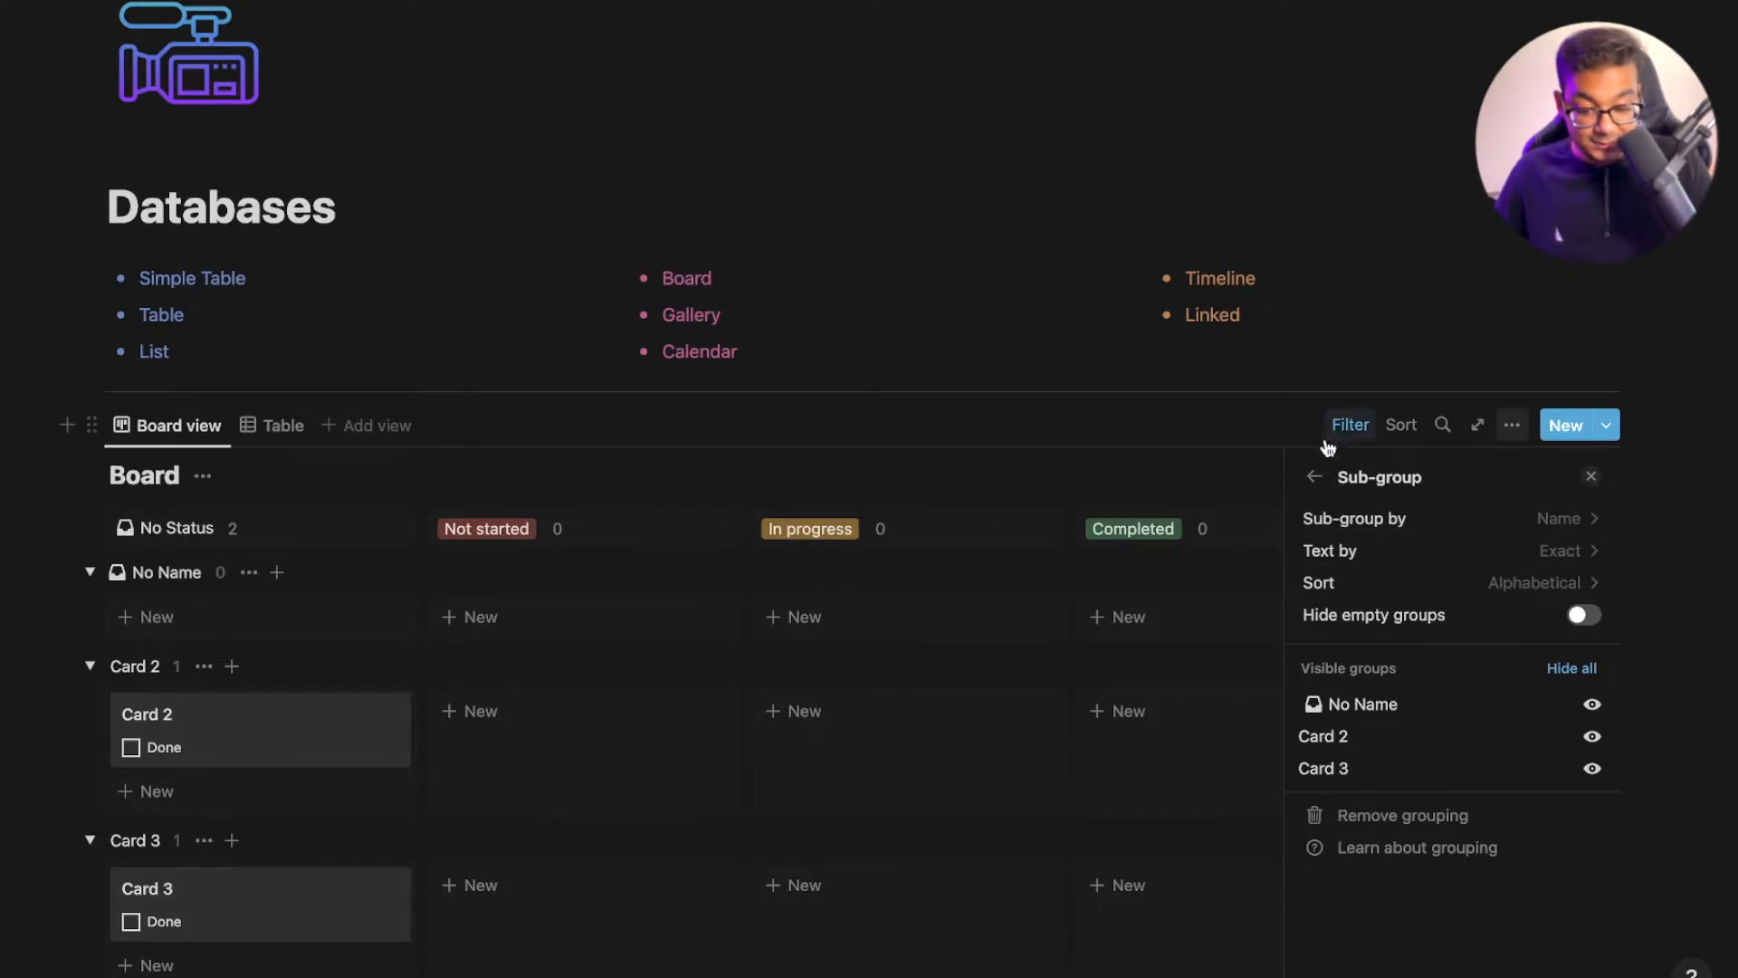
left_click(1592, 478)
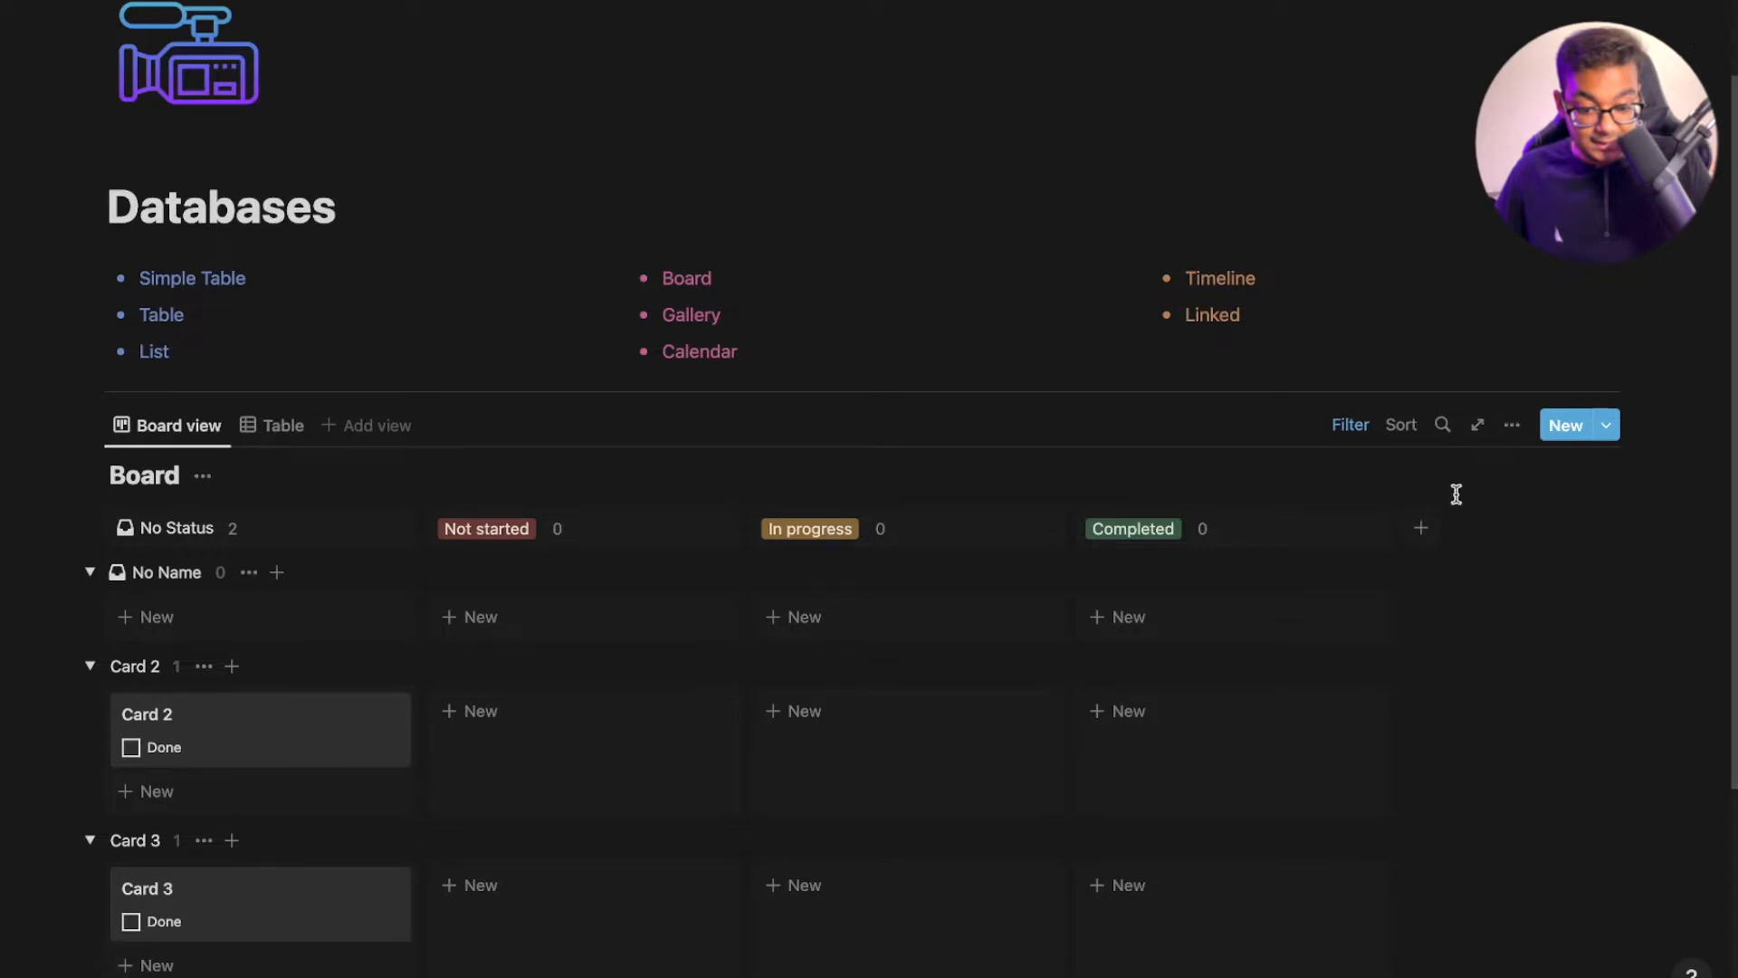
Remove the sub-grouping from the board view
left_click(1510, 433)
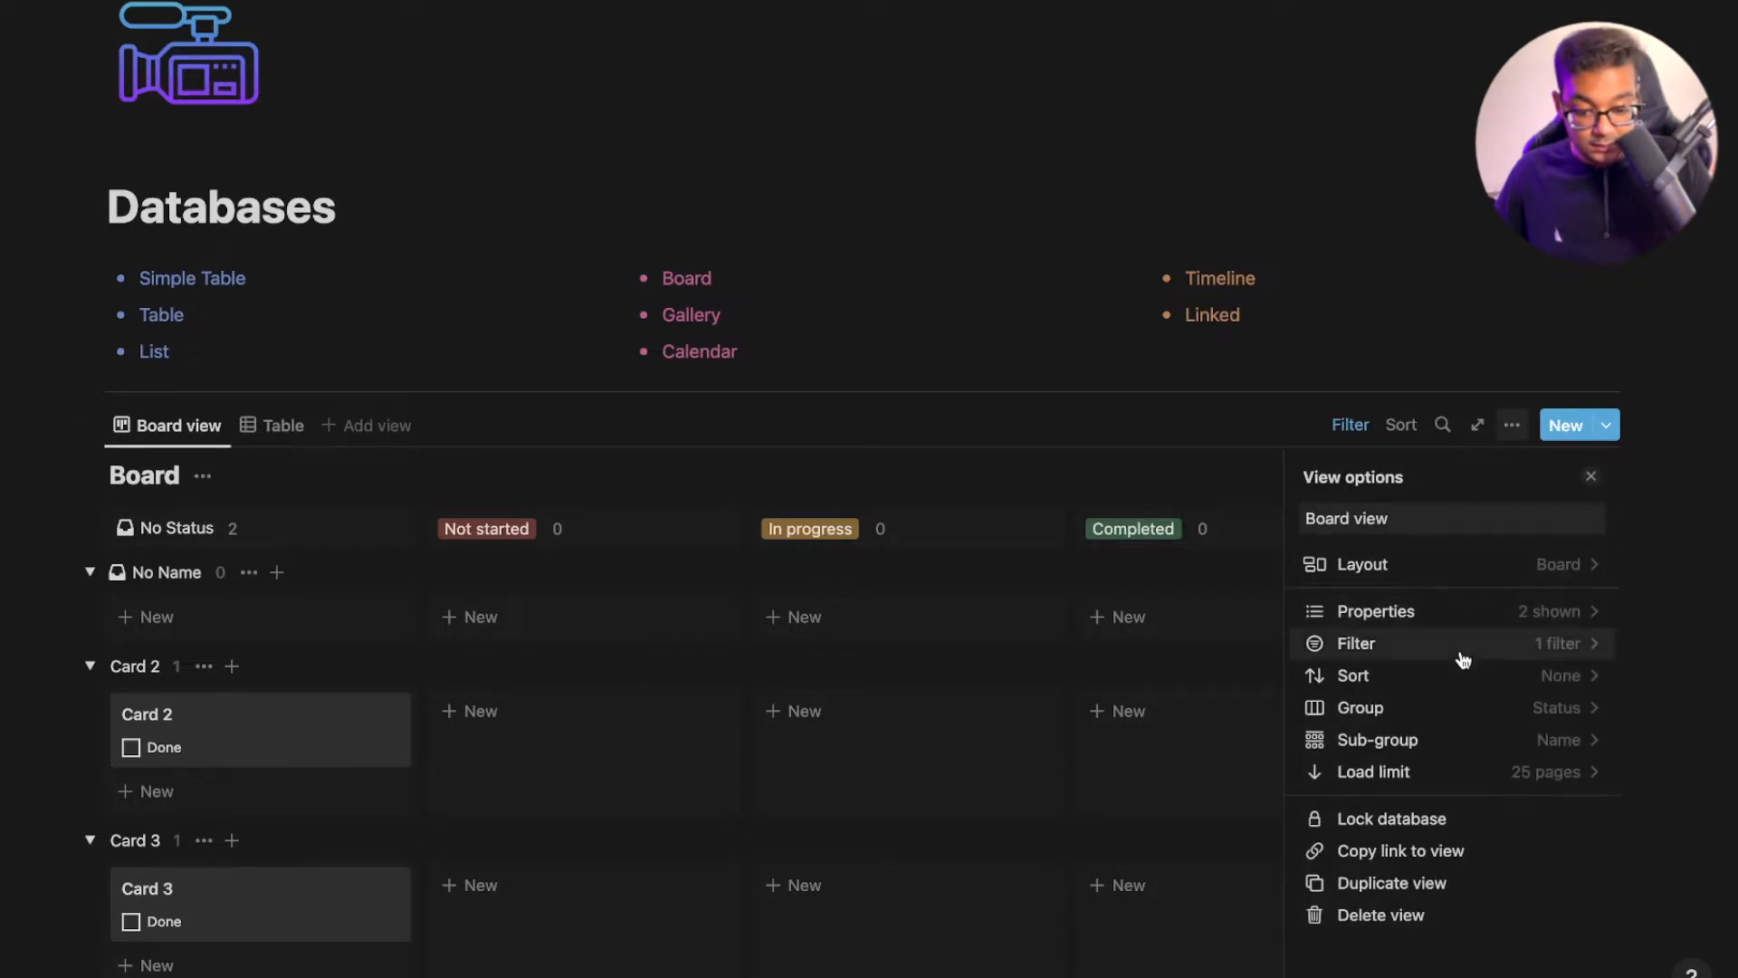
left_click(1447, 735)
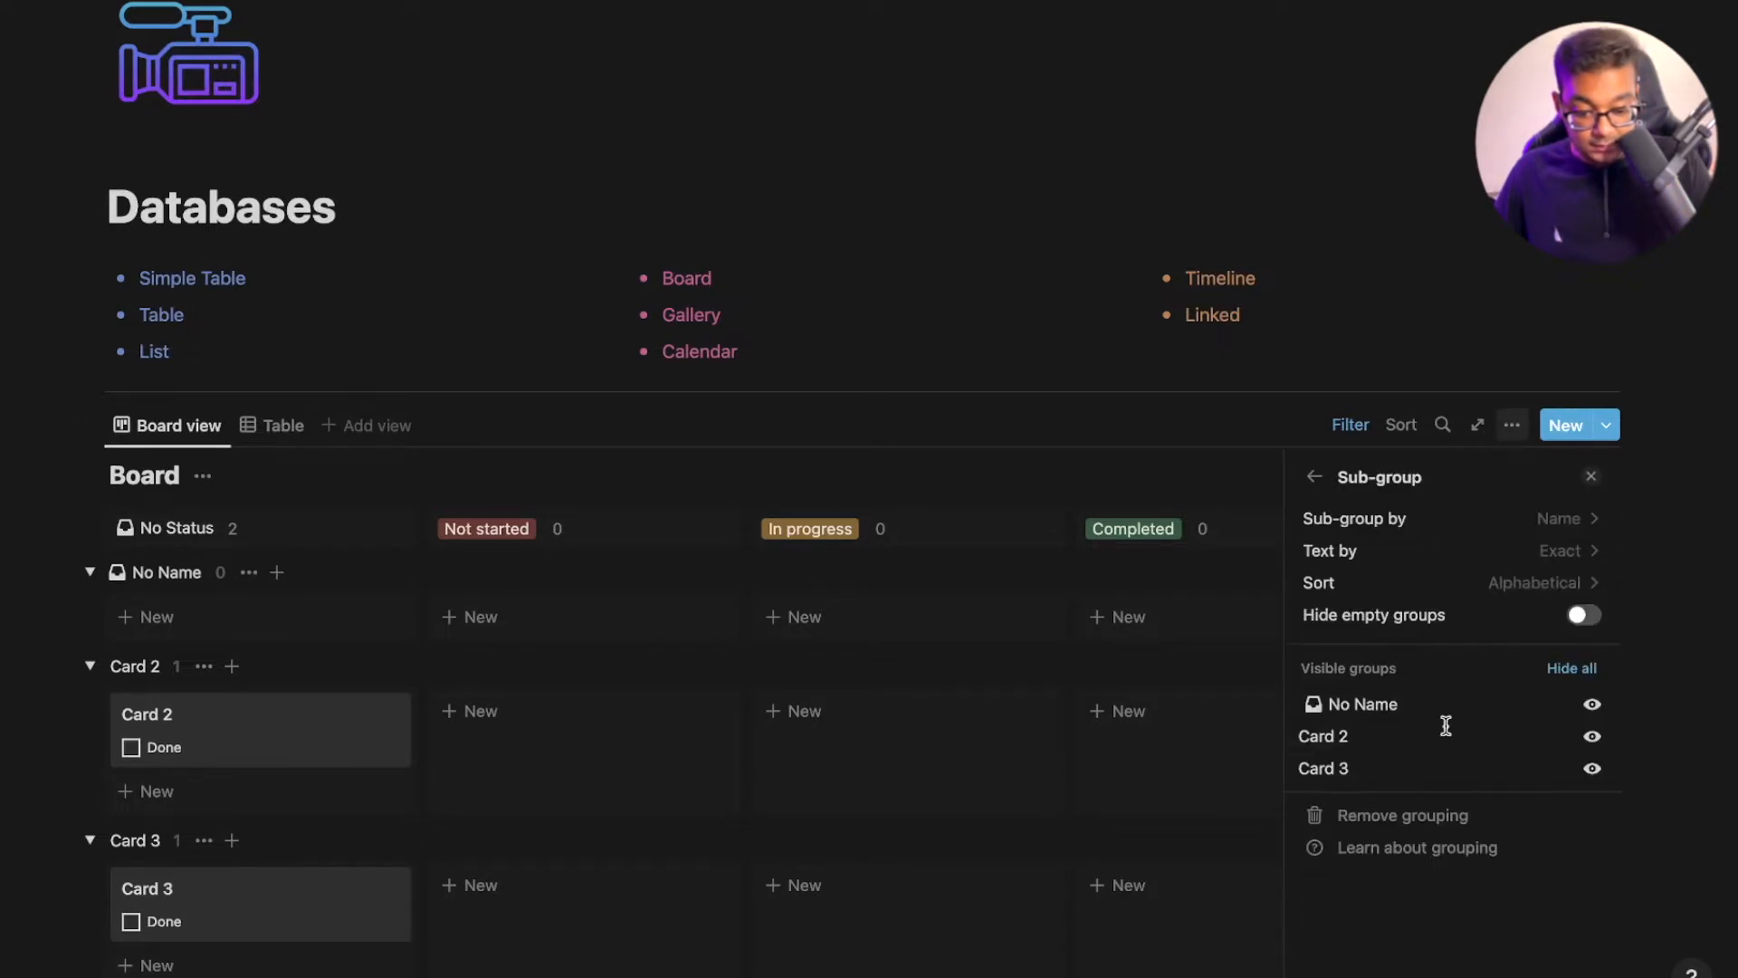
left_click(1417, 812)
Add a new property named Classes to the board and set its type to Multi-select
left_click(1510, 425)
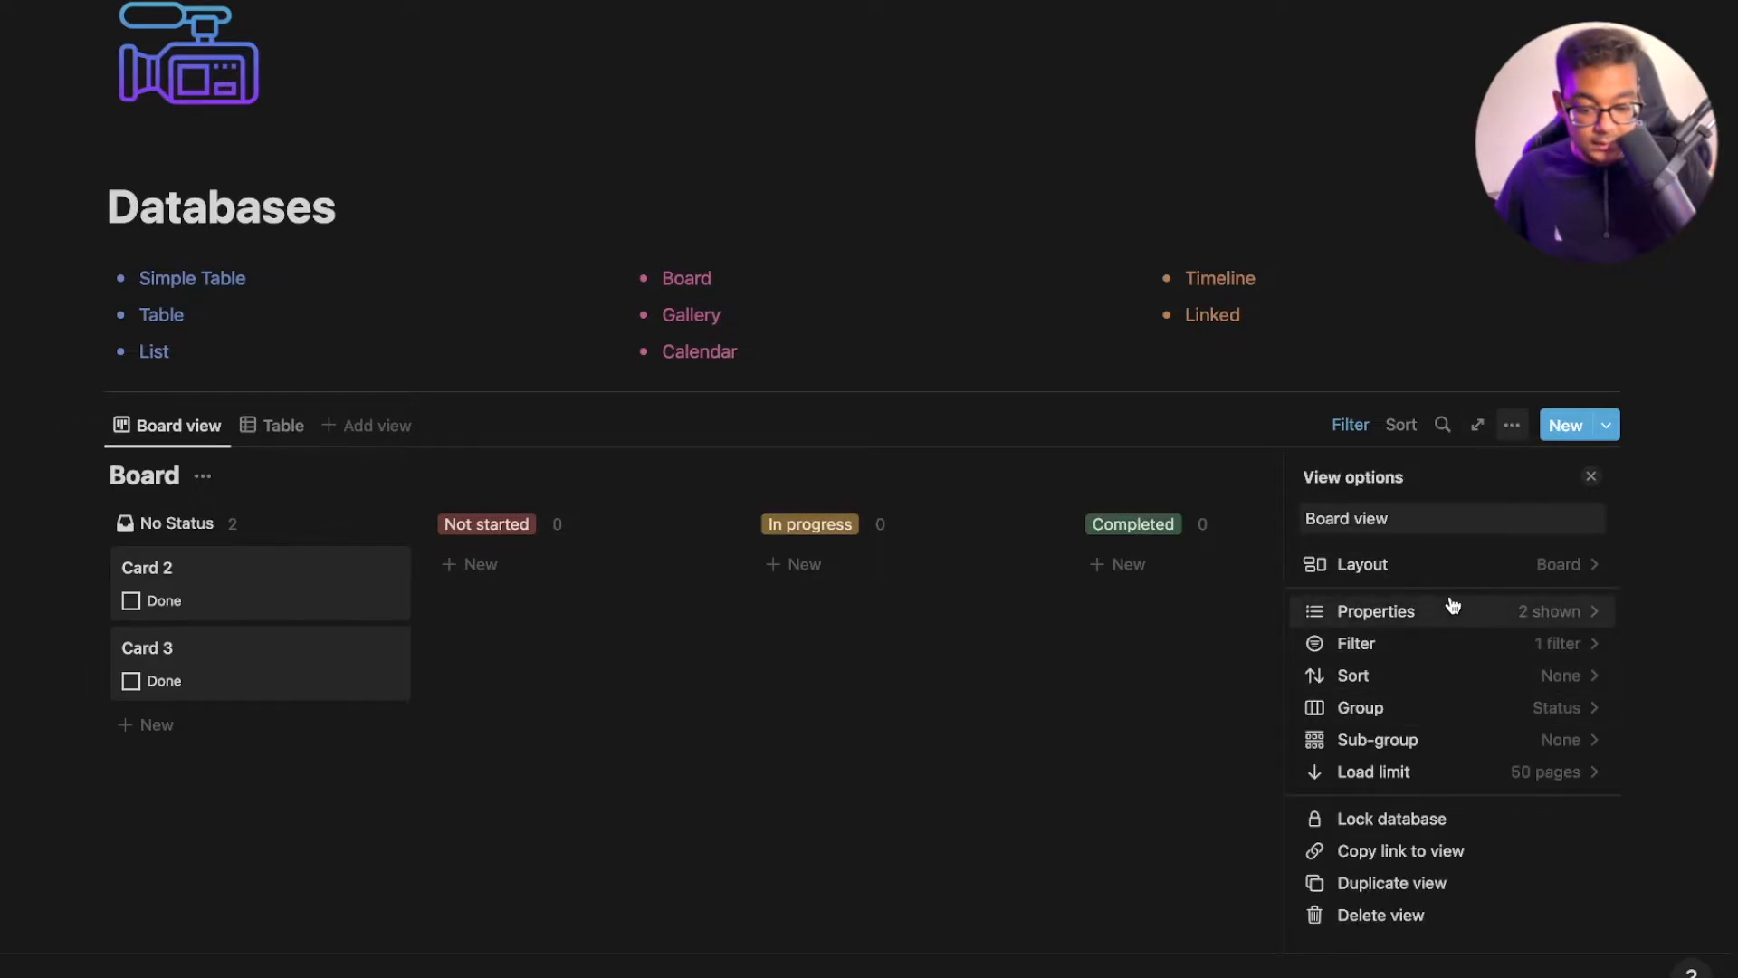
left_click(1450, 609)
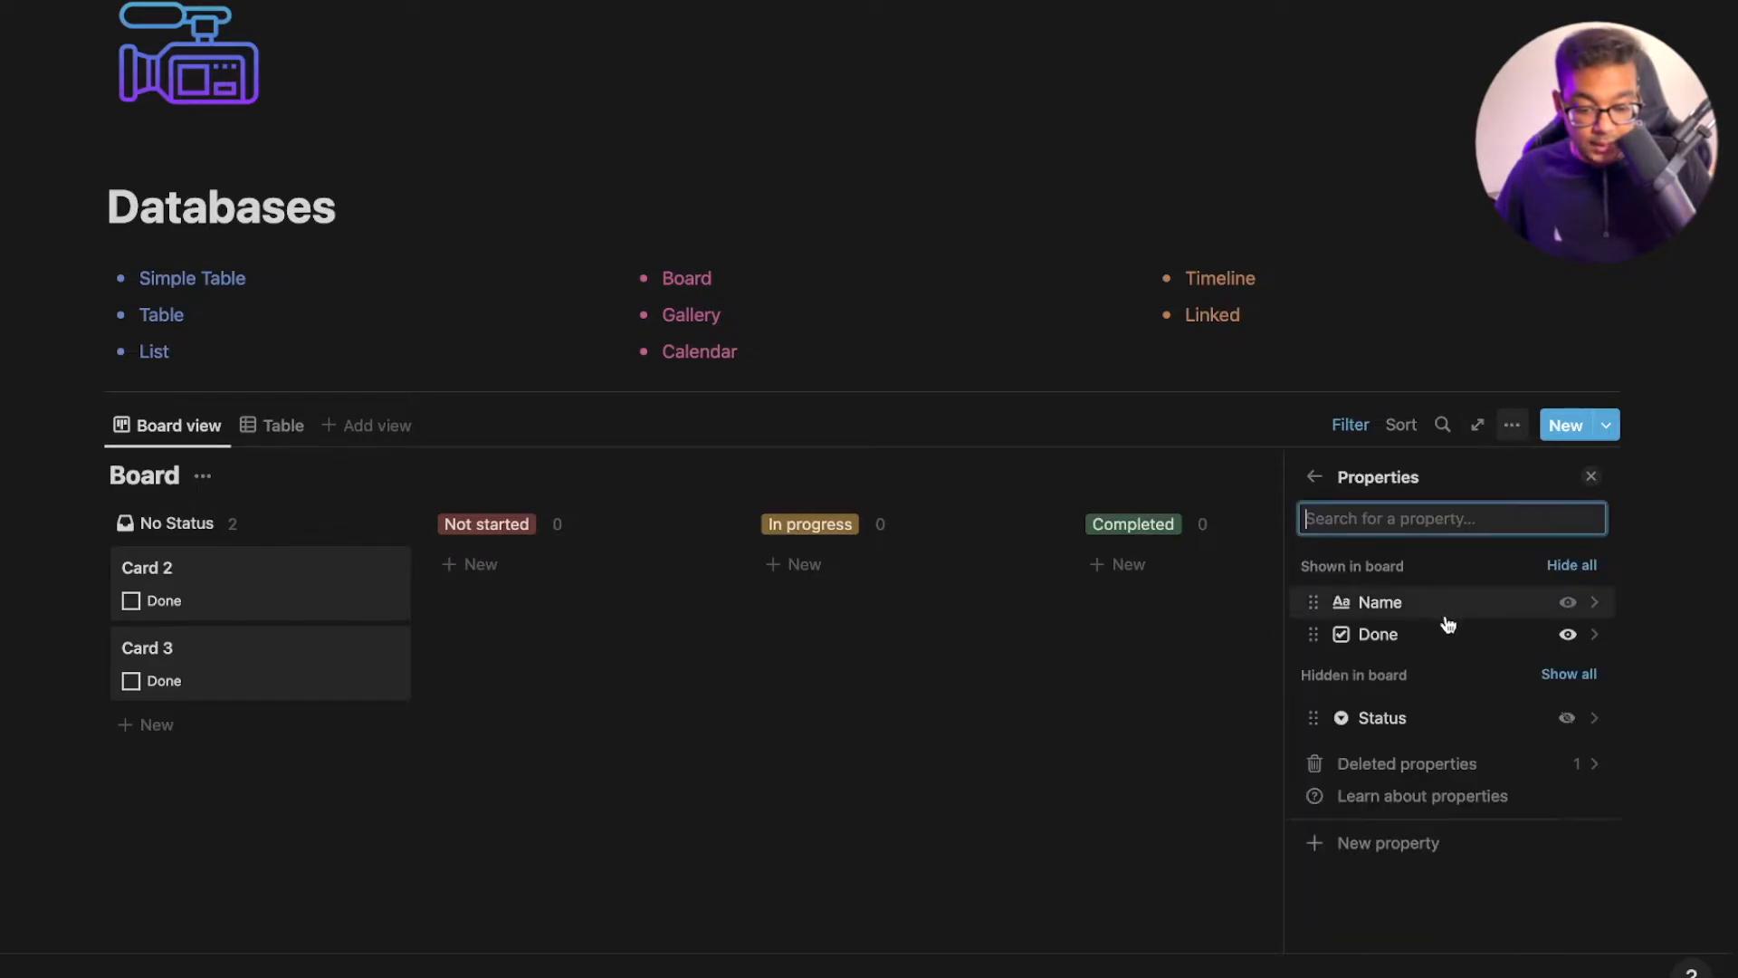
left_click(1392, 846)
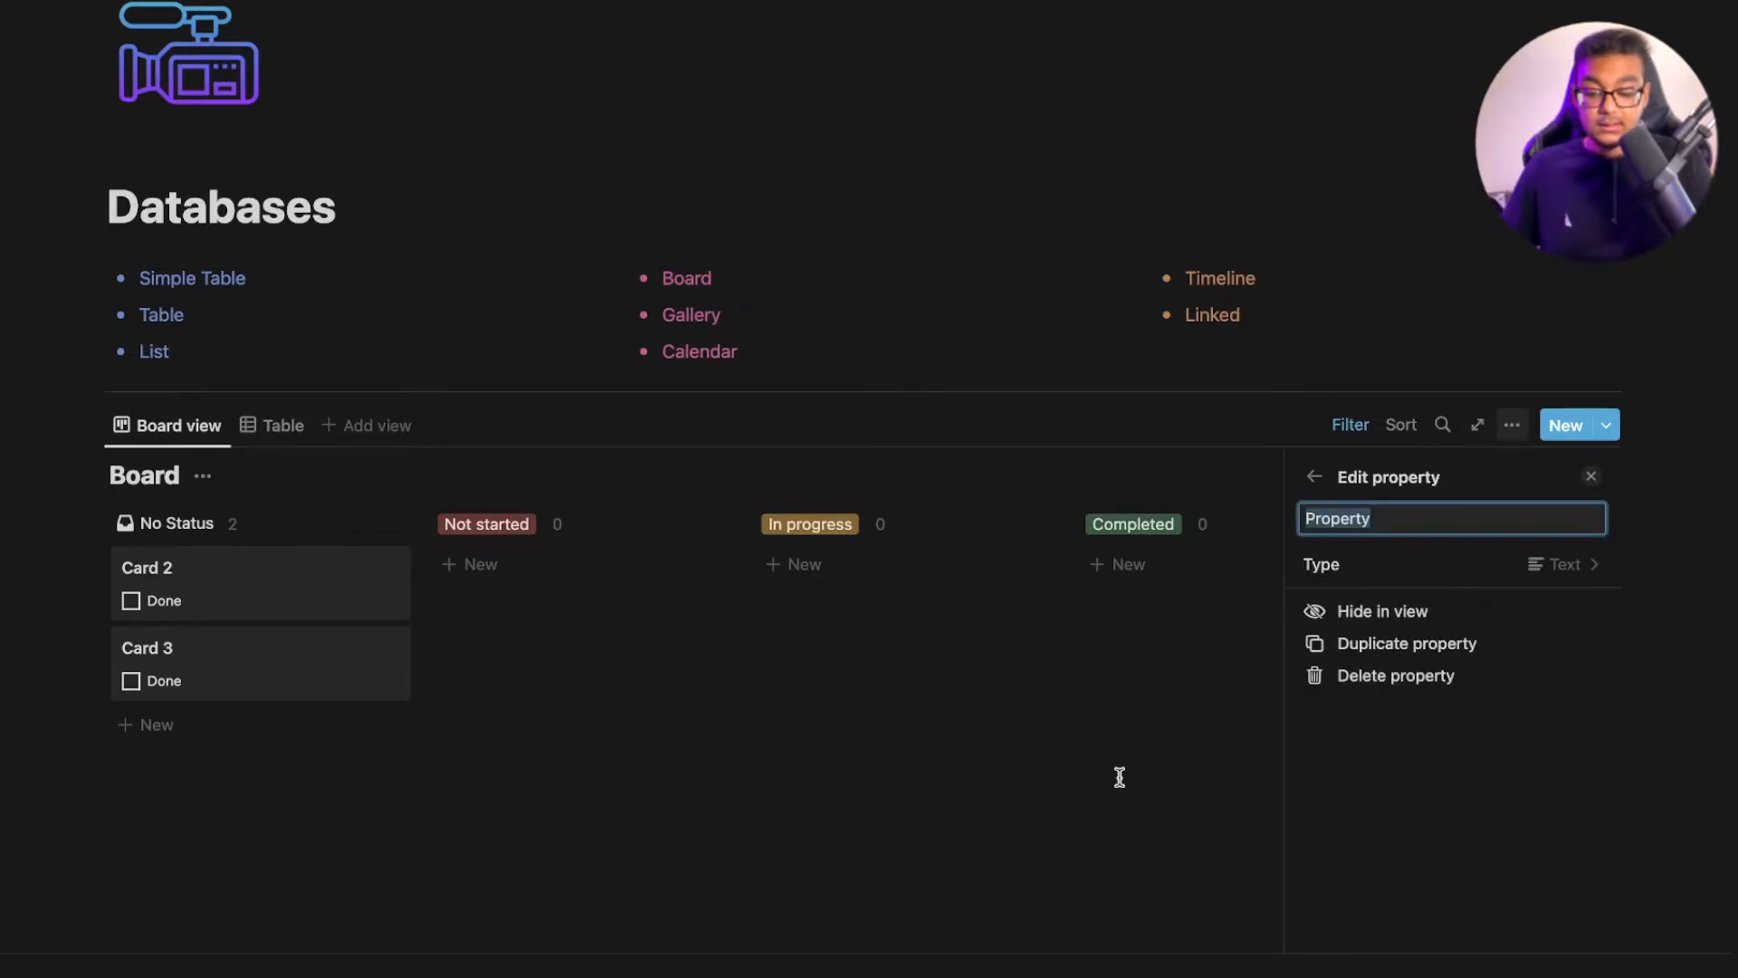
type("Tags")
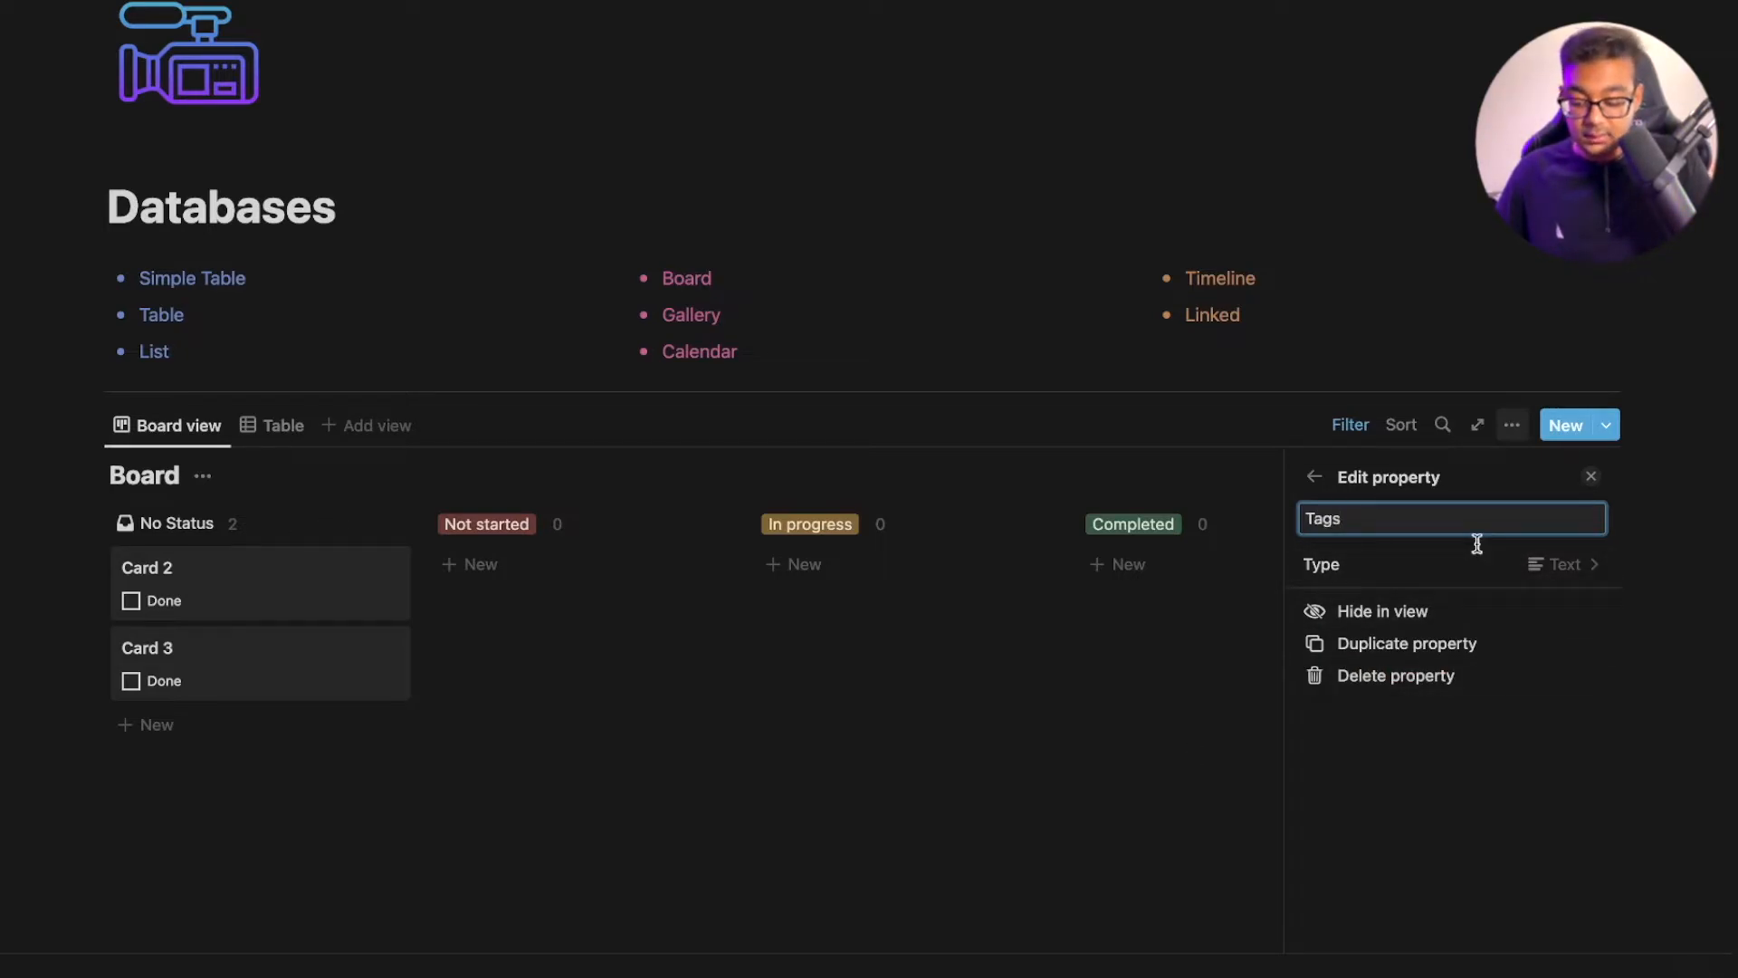
key("BackSpace")
key("BackSpace")
key("BackSpace")
key("BackSpace")
type("Classes")
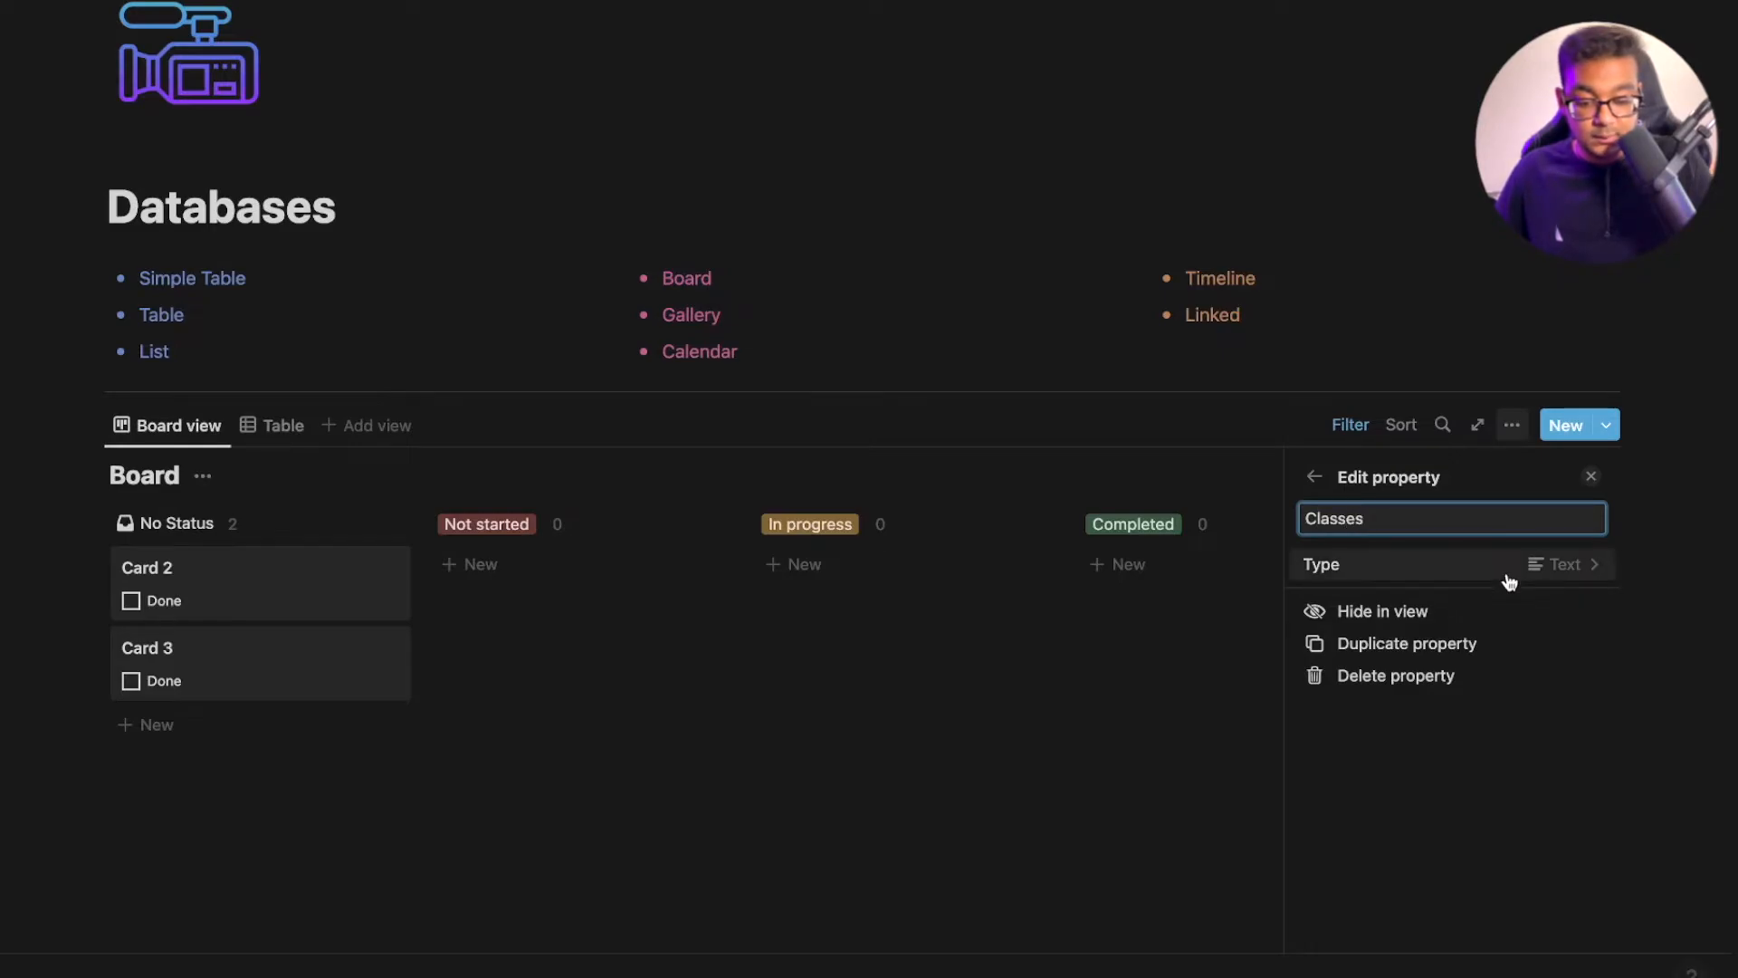
left_click(1505, 570)
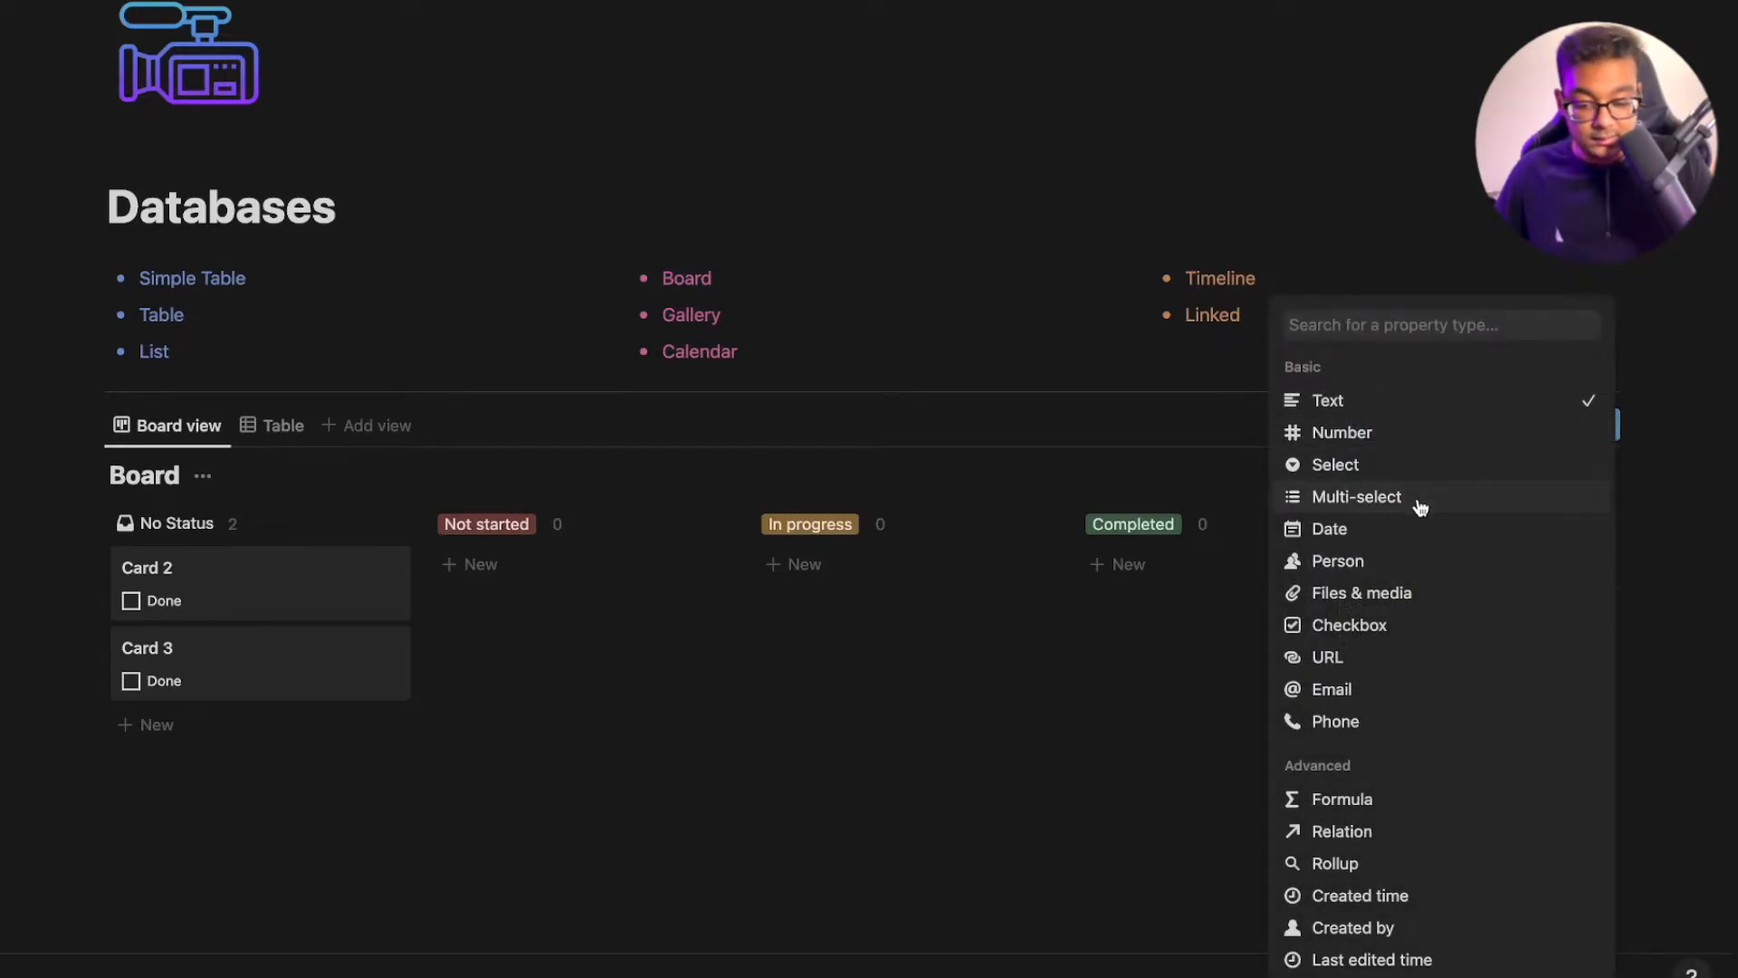
left_click(1420, 499)
Create the options Bio, Physics and Math for the Classes property and close its settings
left_click(1341, 654)
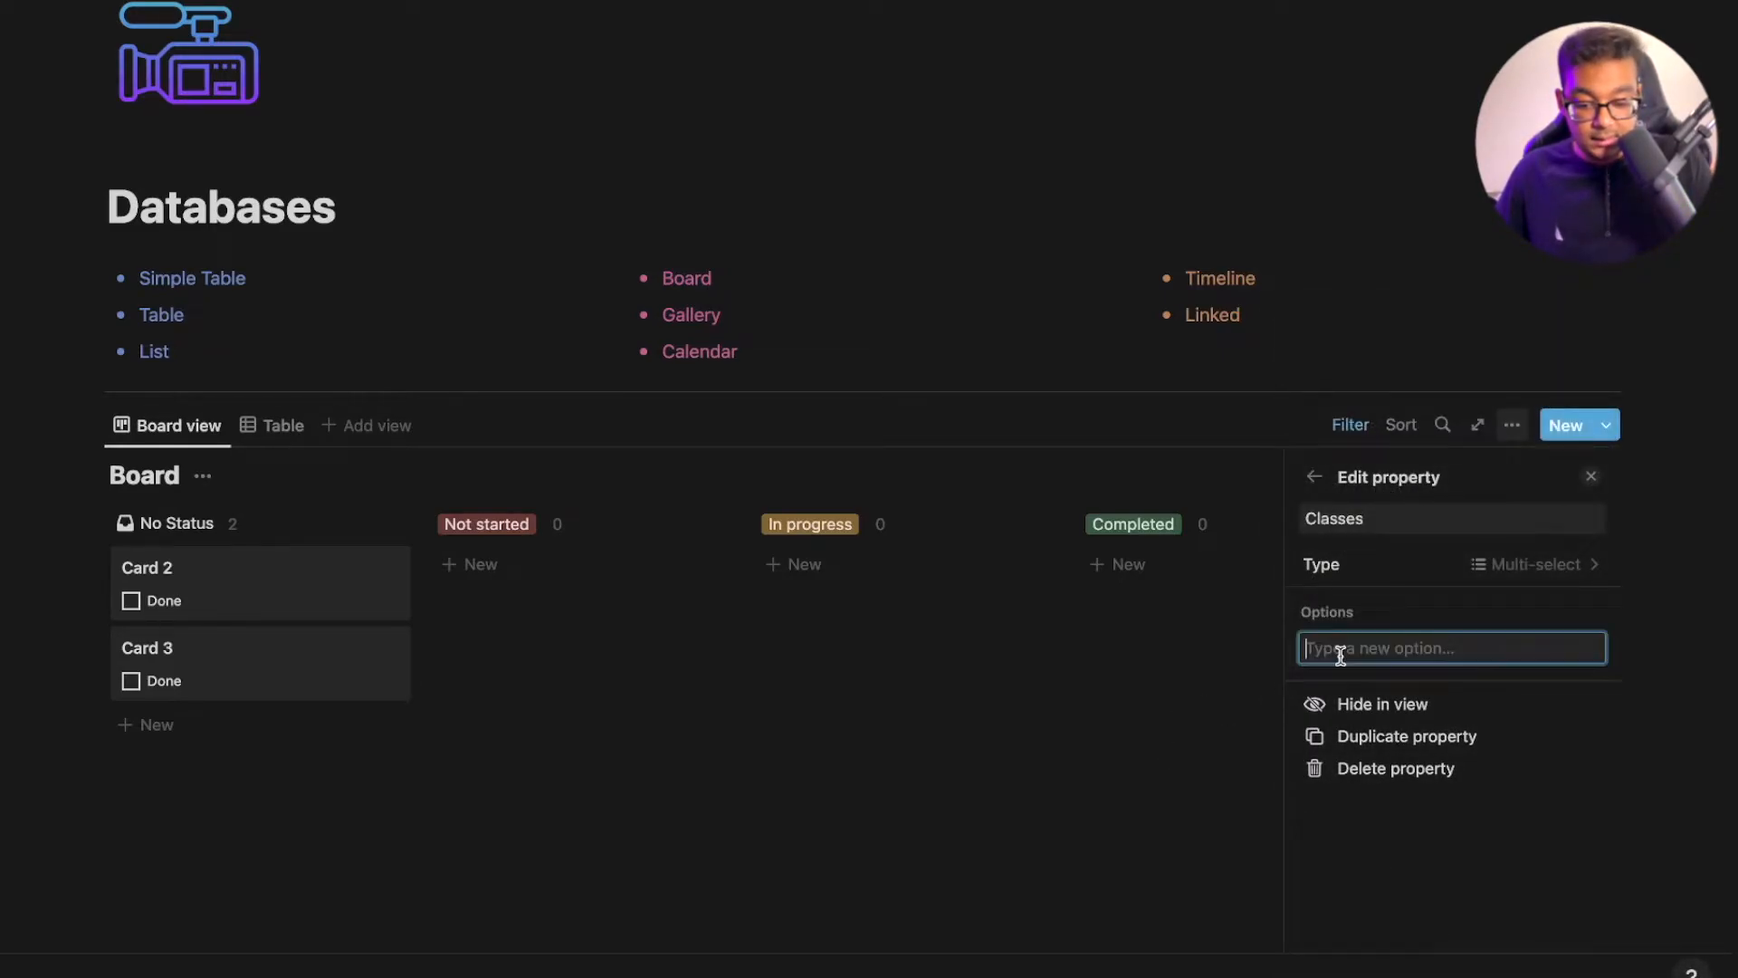
type("Bio")
key("Return")
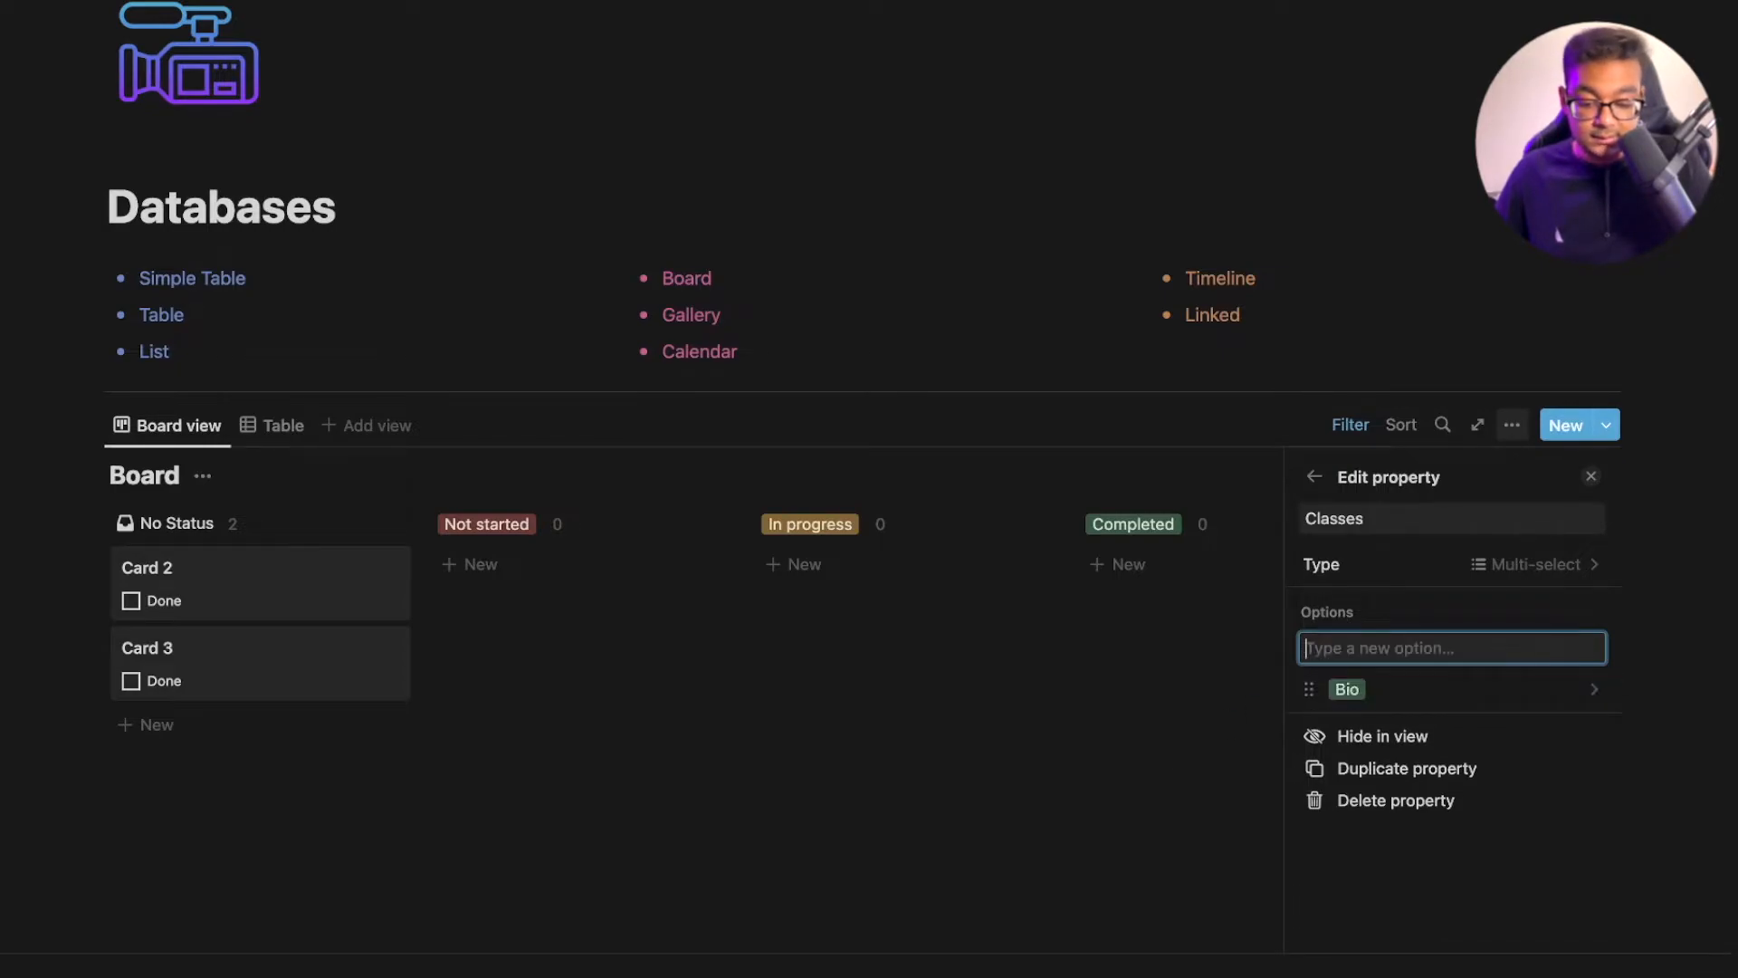
type("Physics")
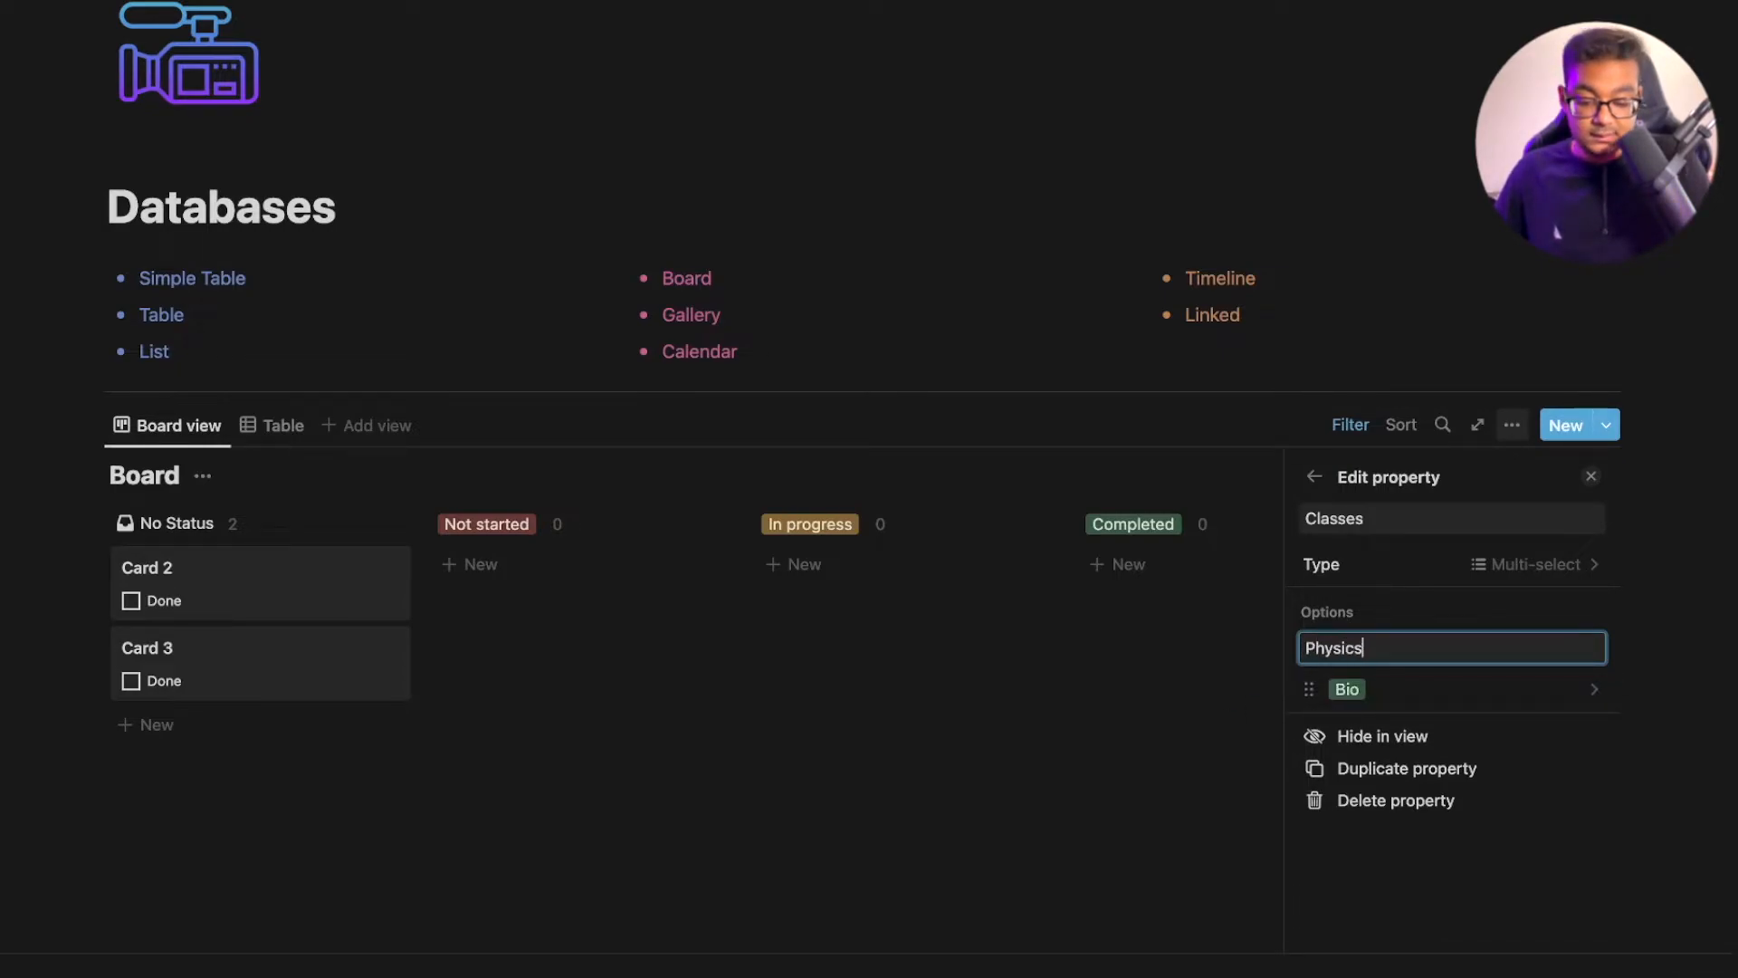
key("Return")
type("M")
key("BackSpace")
type("Mat")
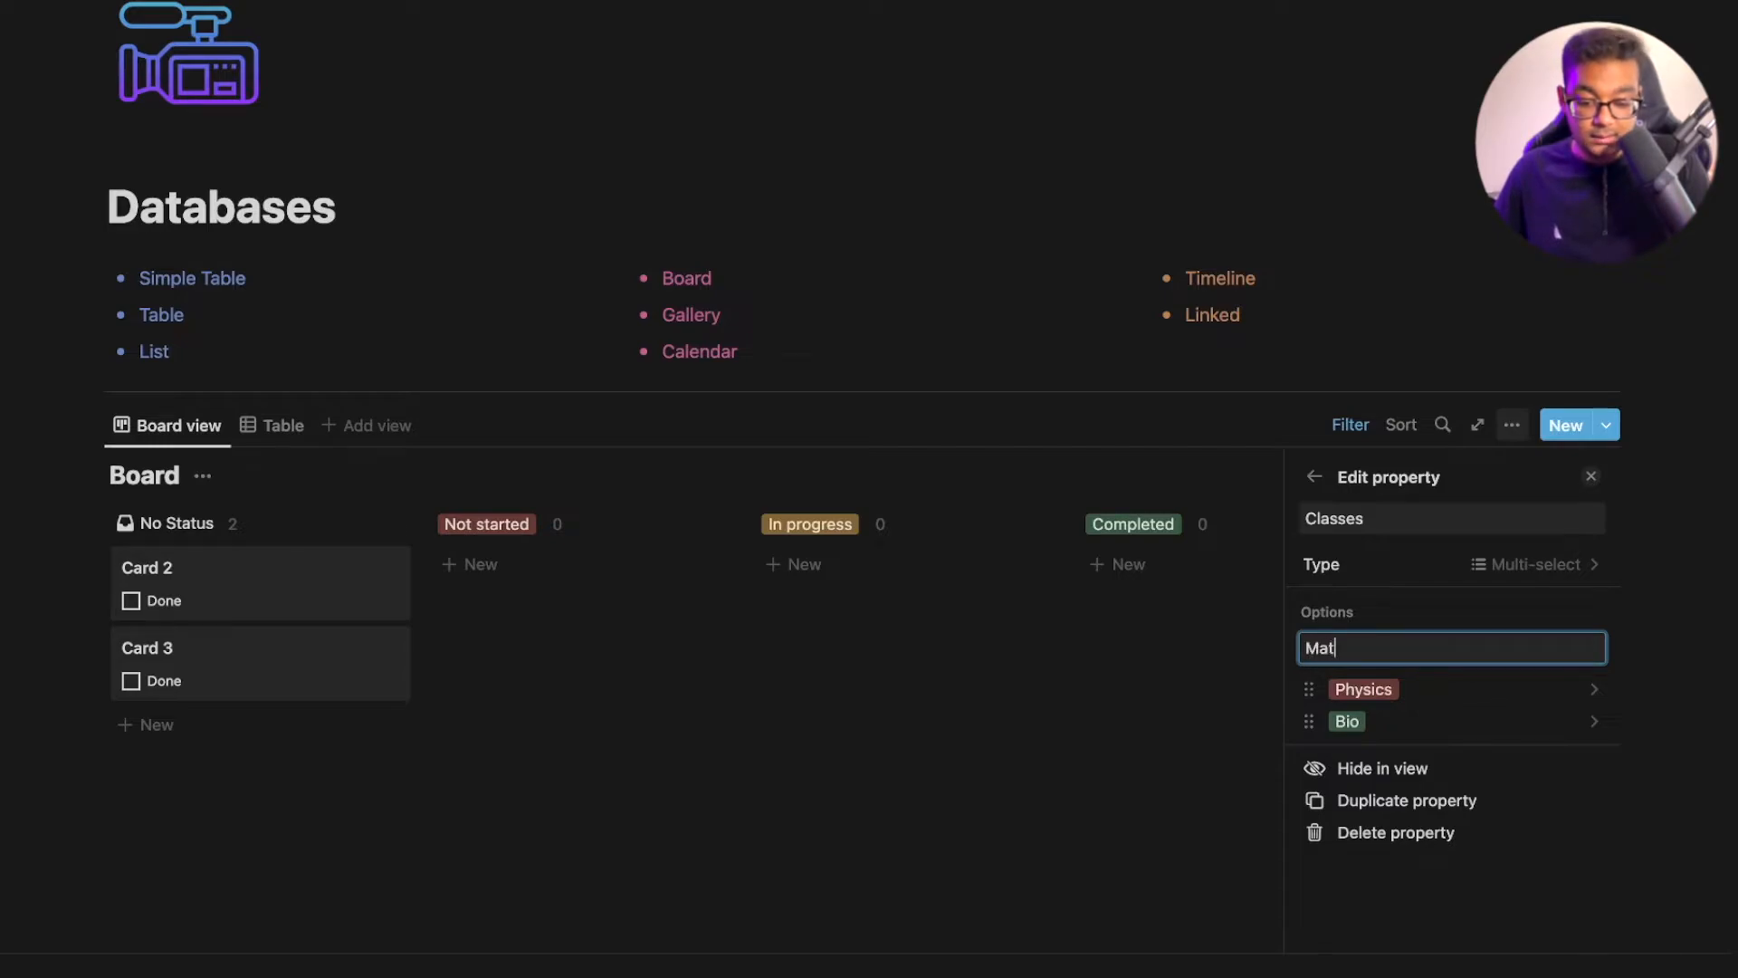
type("h")
key("Return")
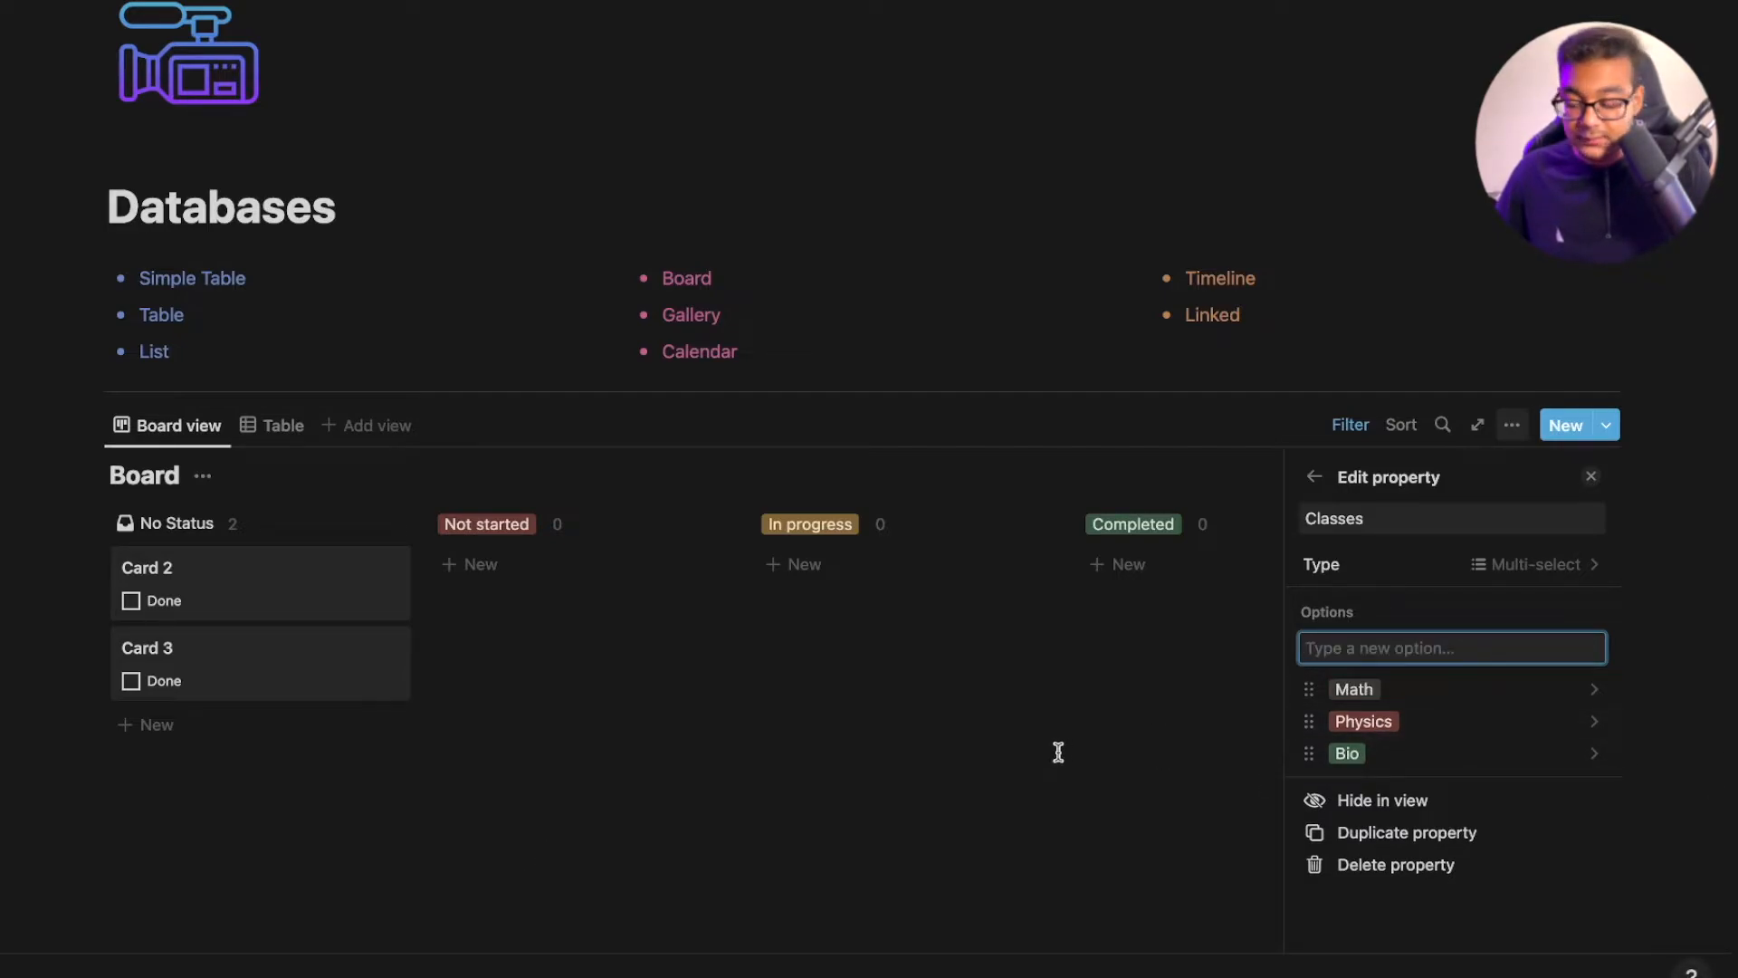
left_click(474, 759)
Assign Math as the class of Card 2 and close the card
left_click(288, 608)
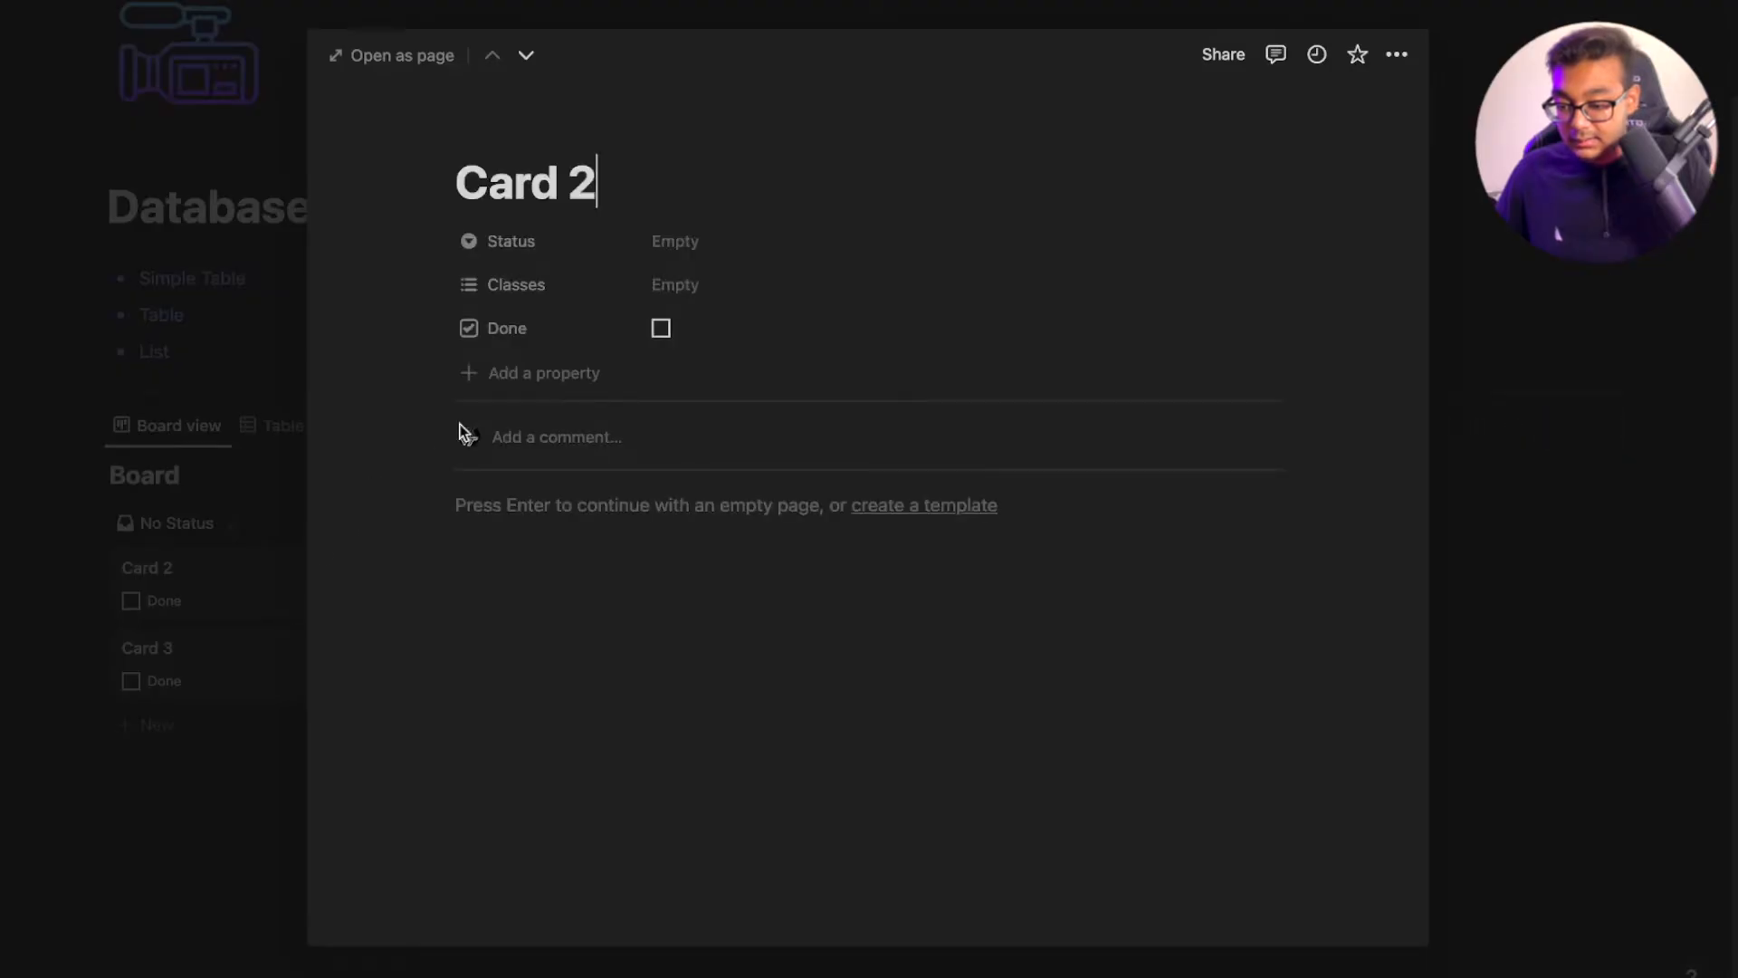
left_click(717, 287)
left_click(772, 373)
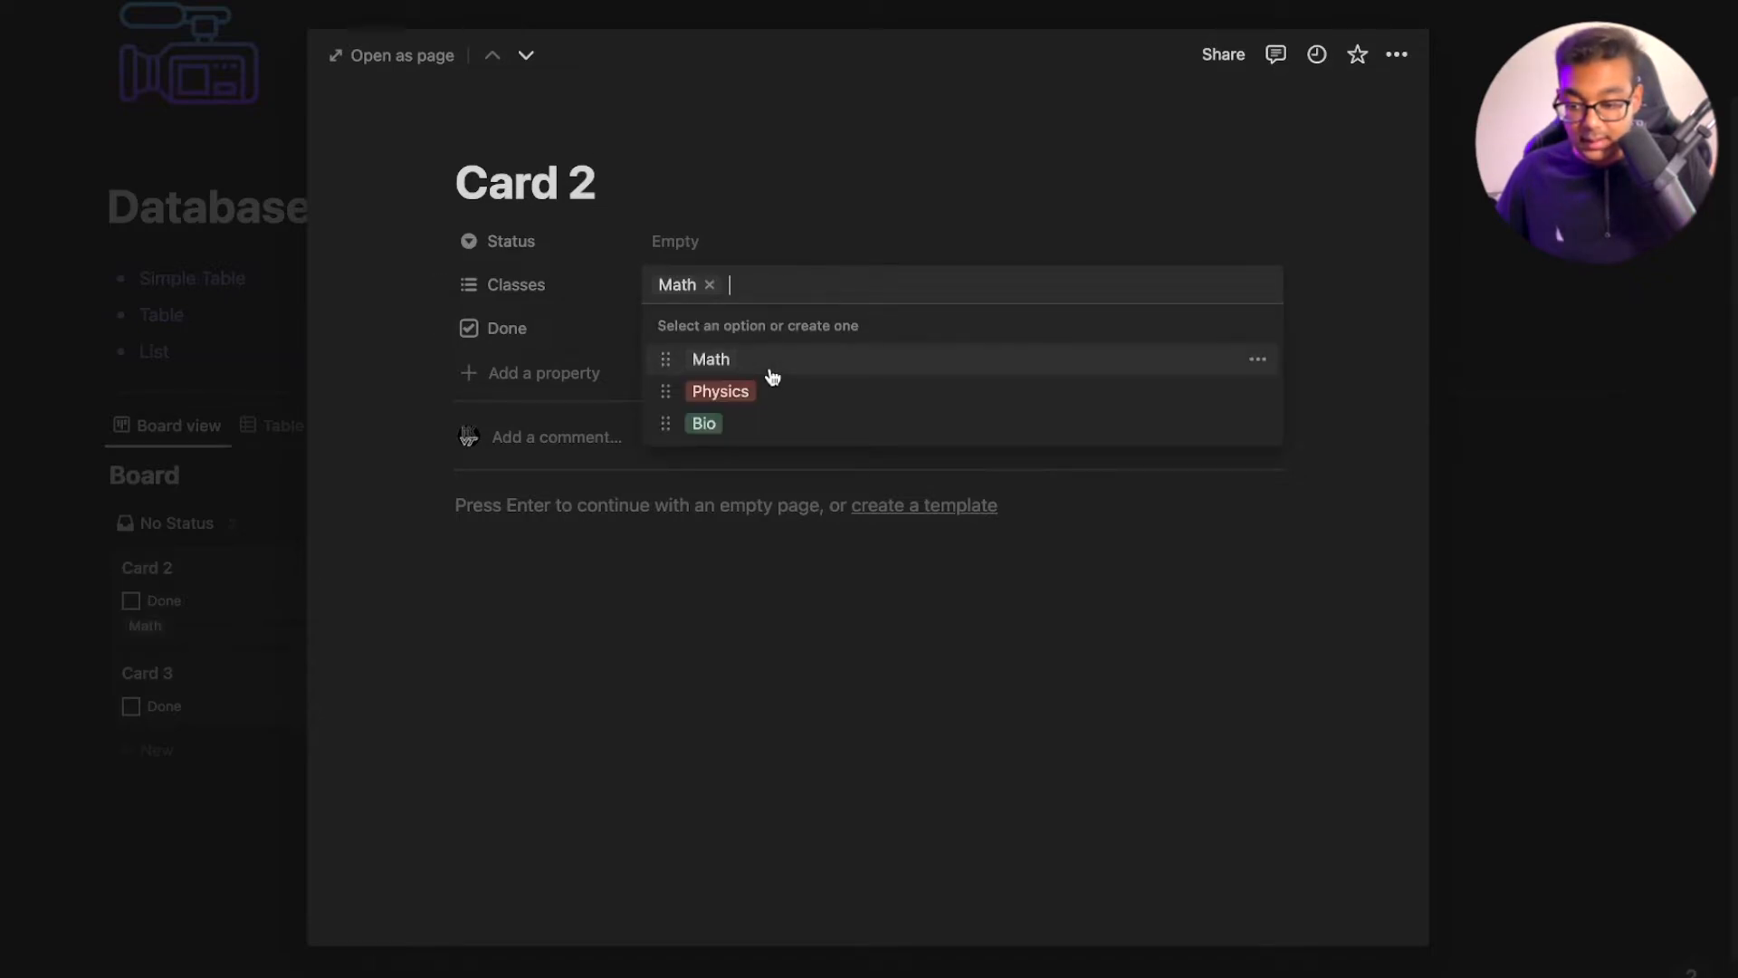
left_click(274, 780)
left_click(246, 692)
Assign Physics as the class of Card 3, leaving its status empty, and close the card
left_click(246, 692)
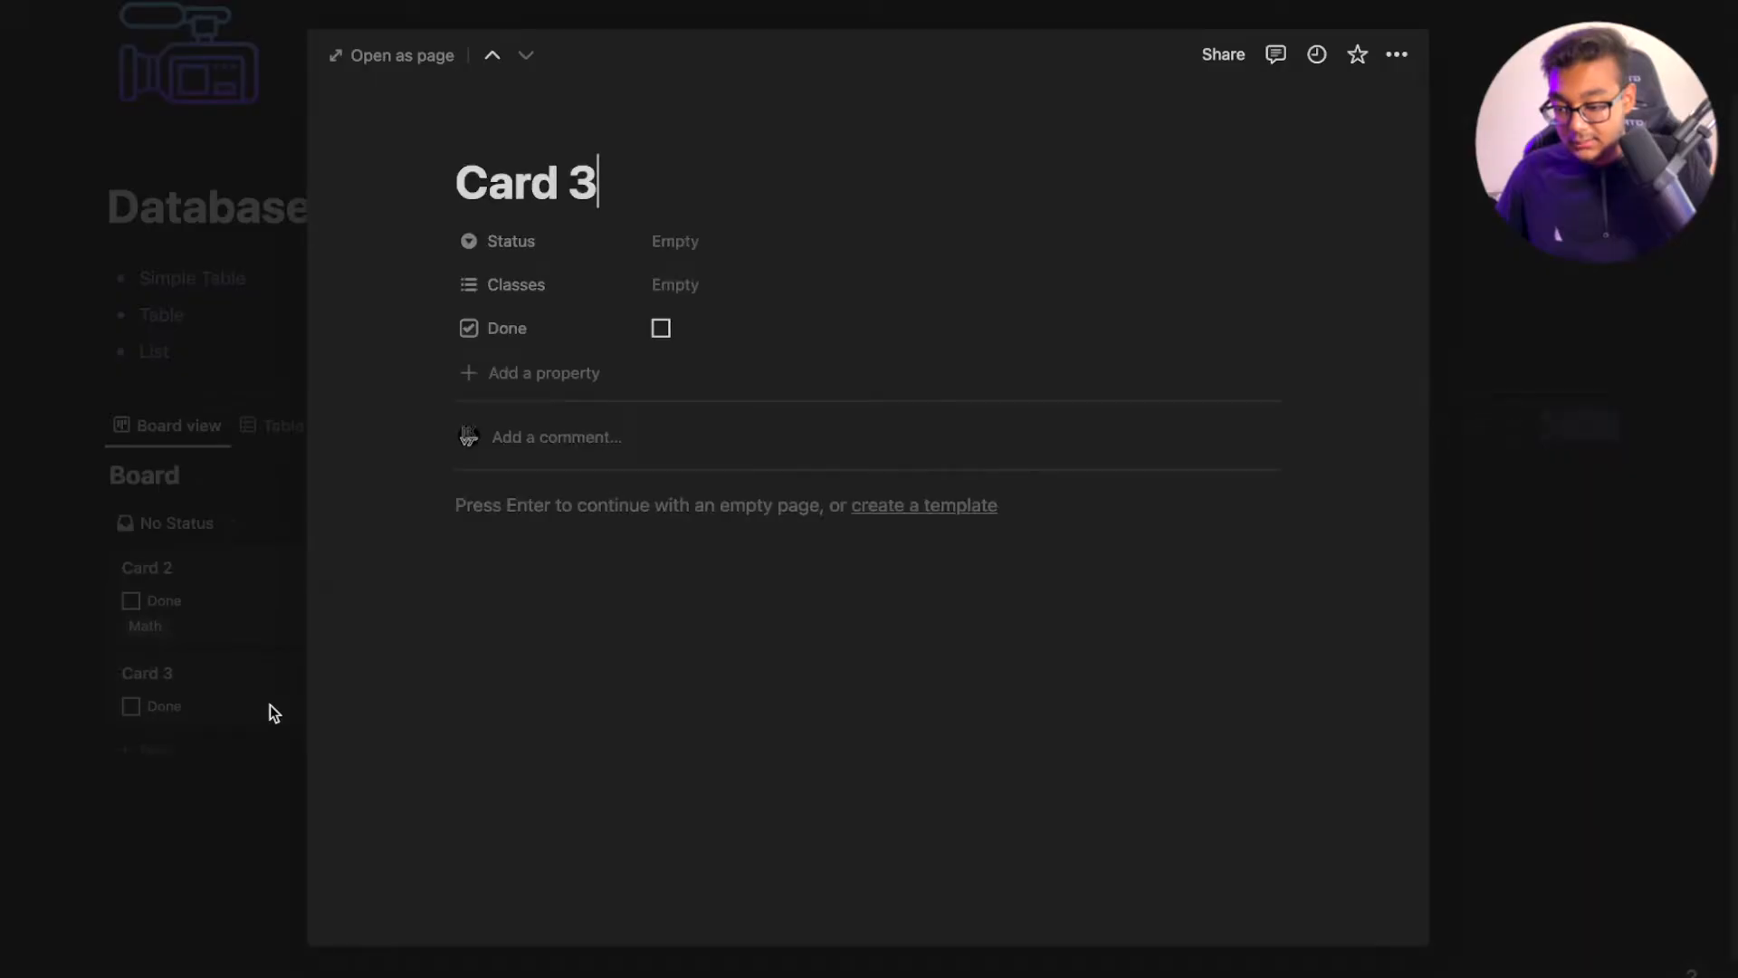
left_click(717, 239)
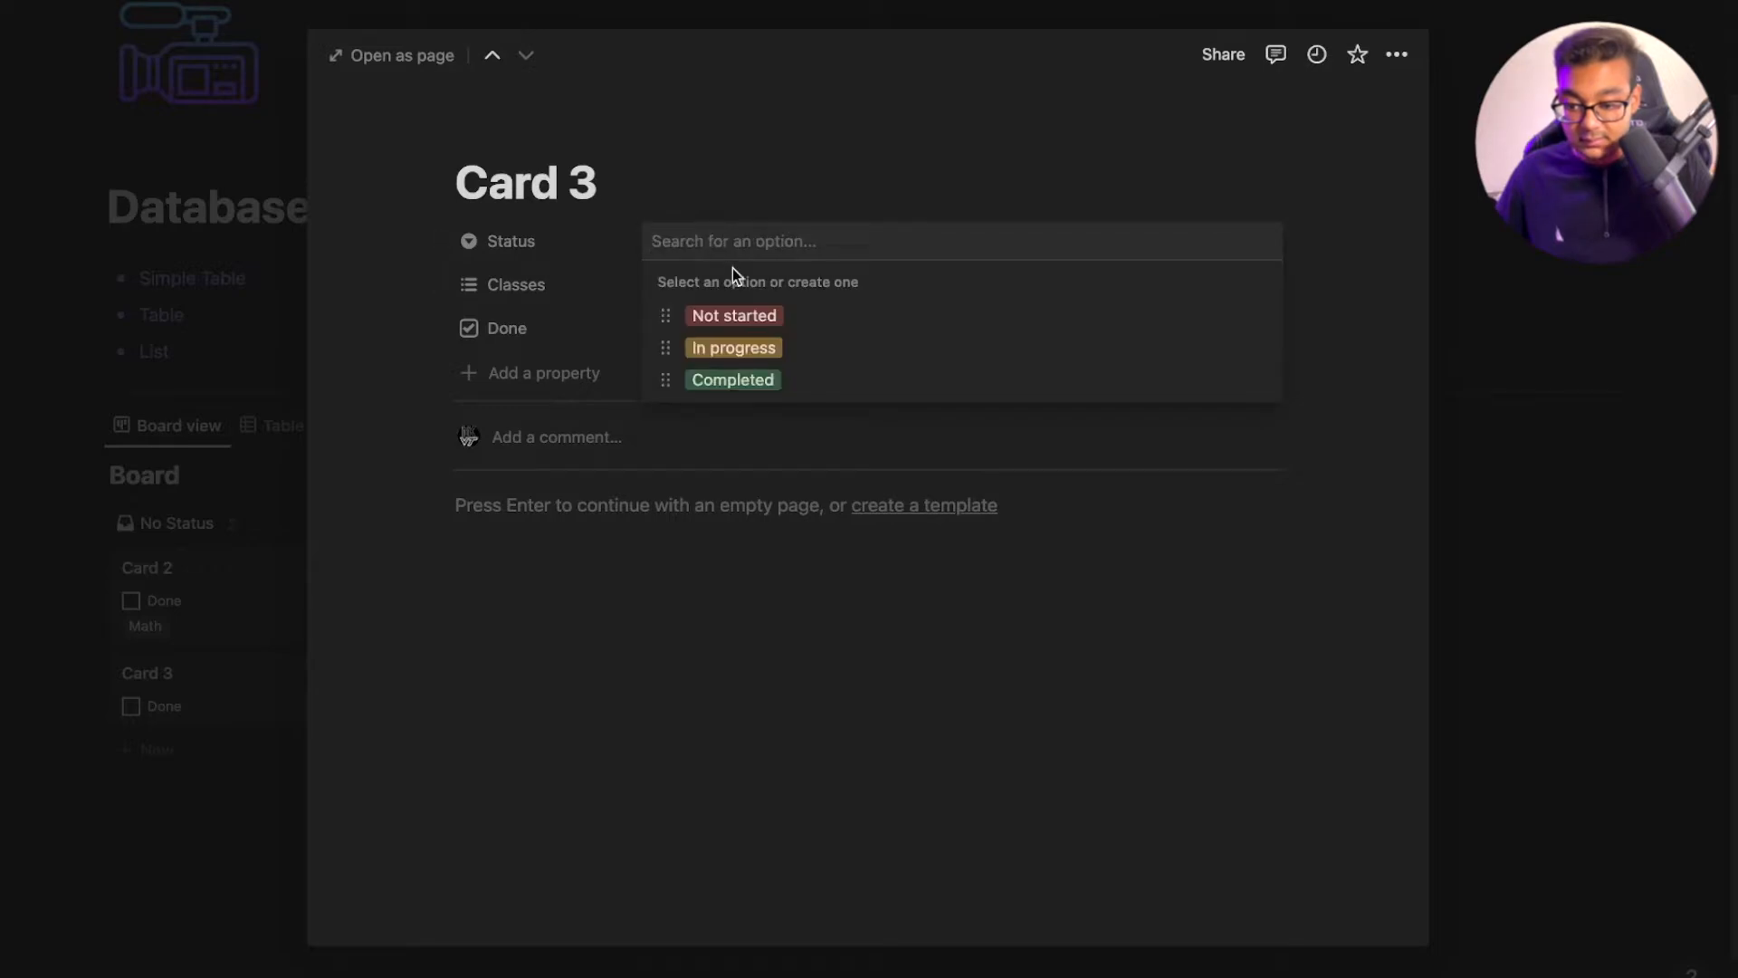
left_click(610, 194)
left_click(698, 283)
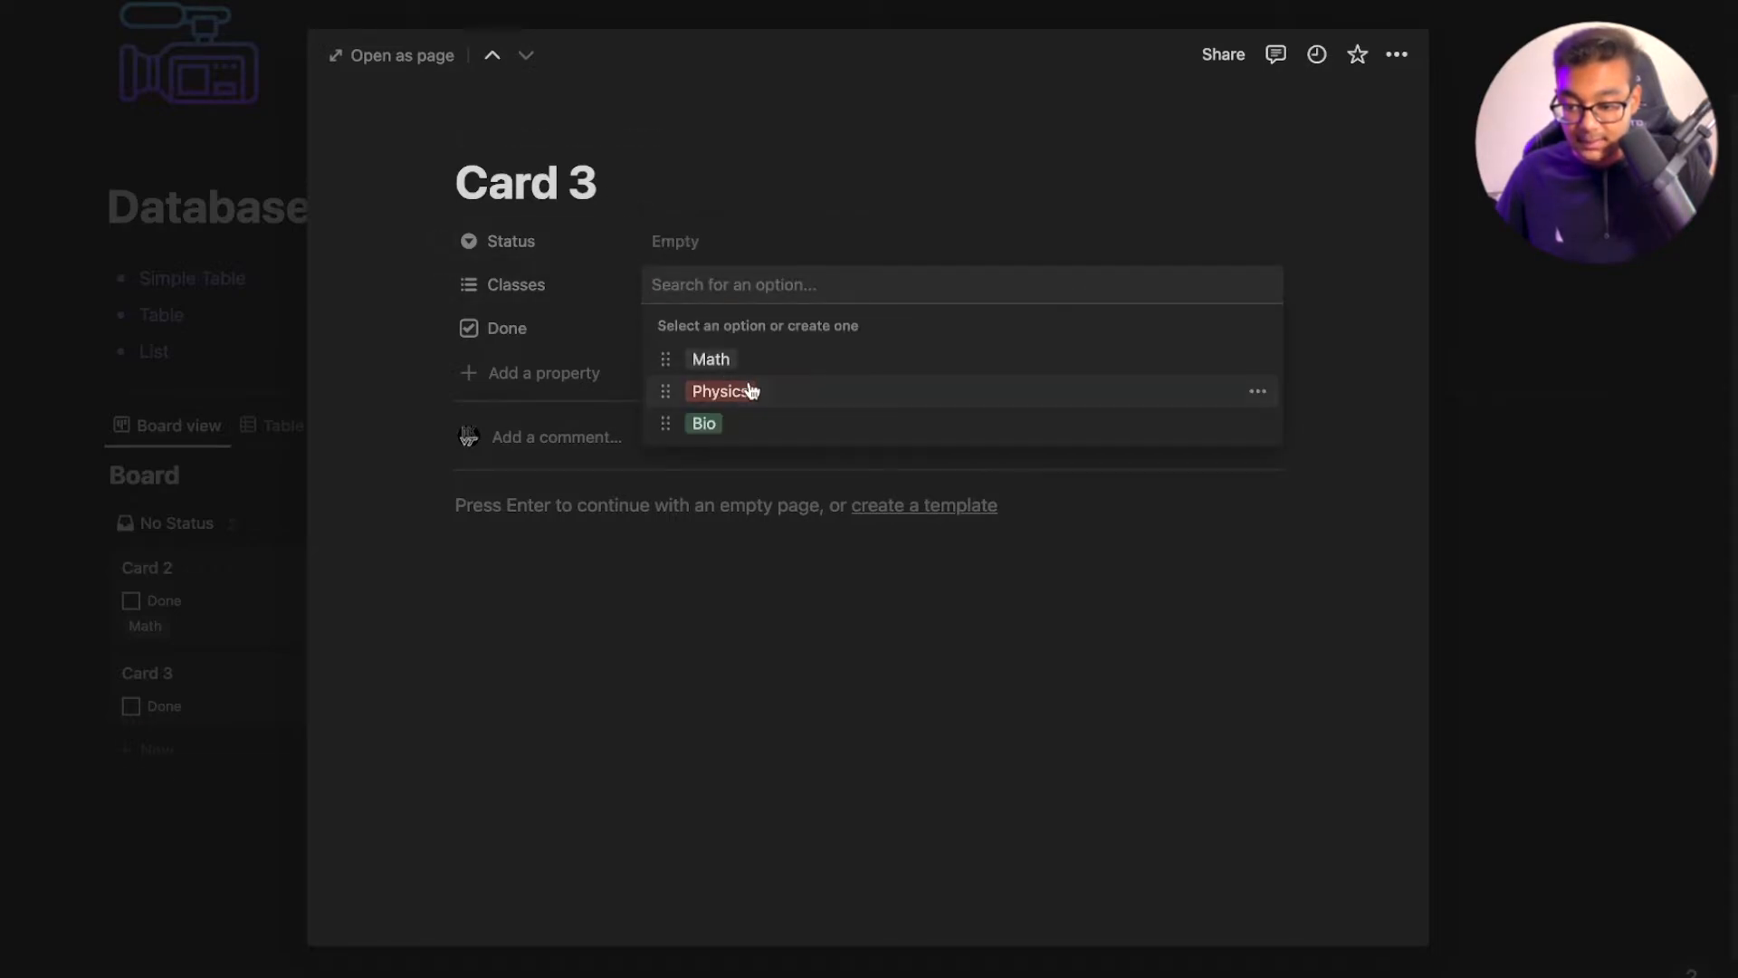
left_click(751, 390)
left_click(1556, 520)
left_click(1521, 530)
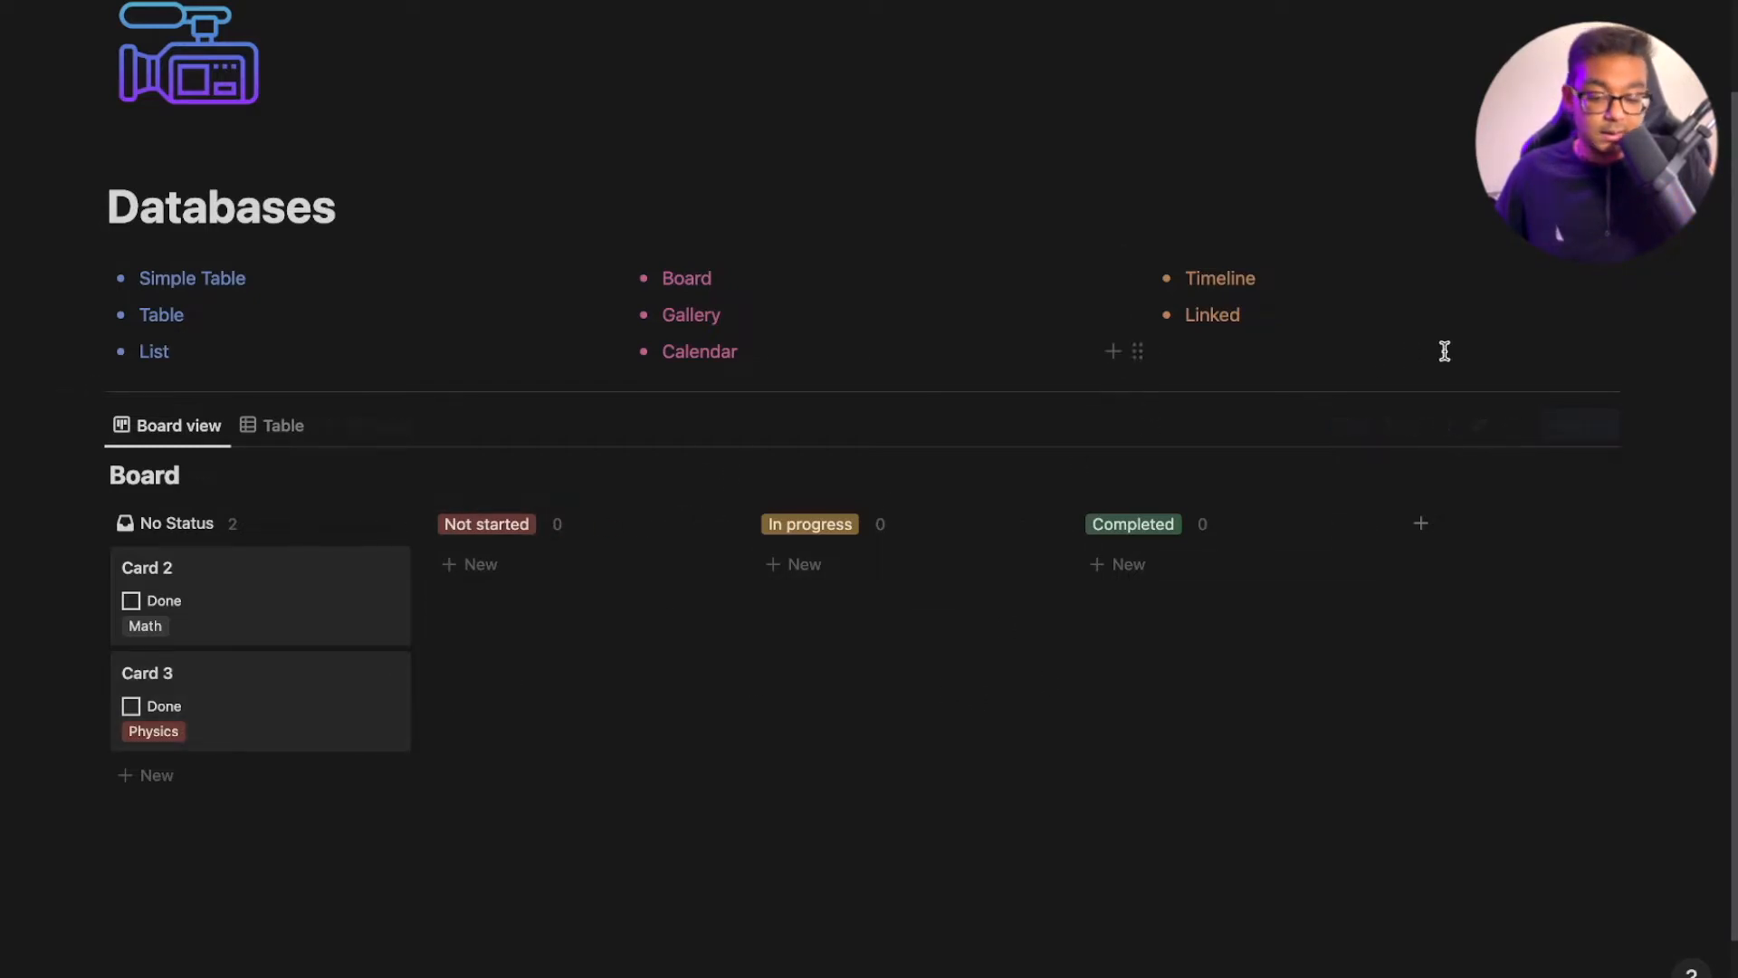
Sub-group the board view by the Classes property and close the view options
left_click(1512, 424)
left_click(1468, 736)
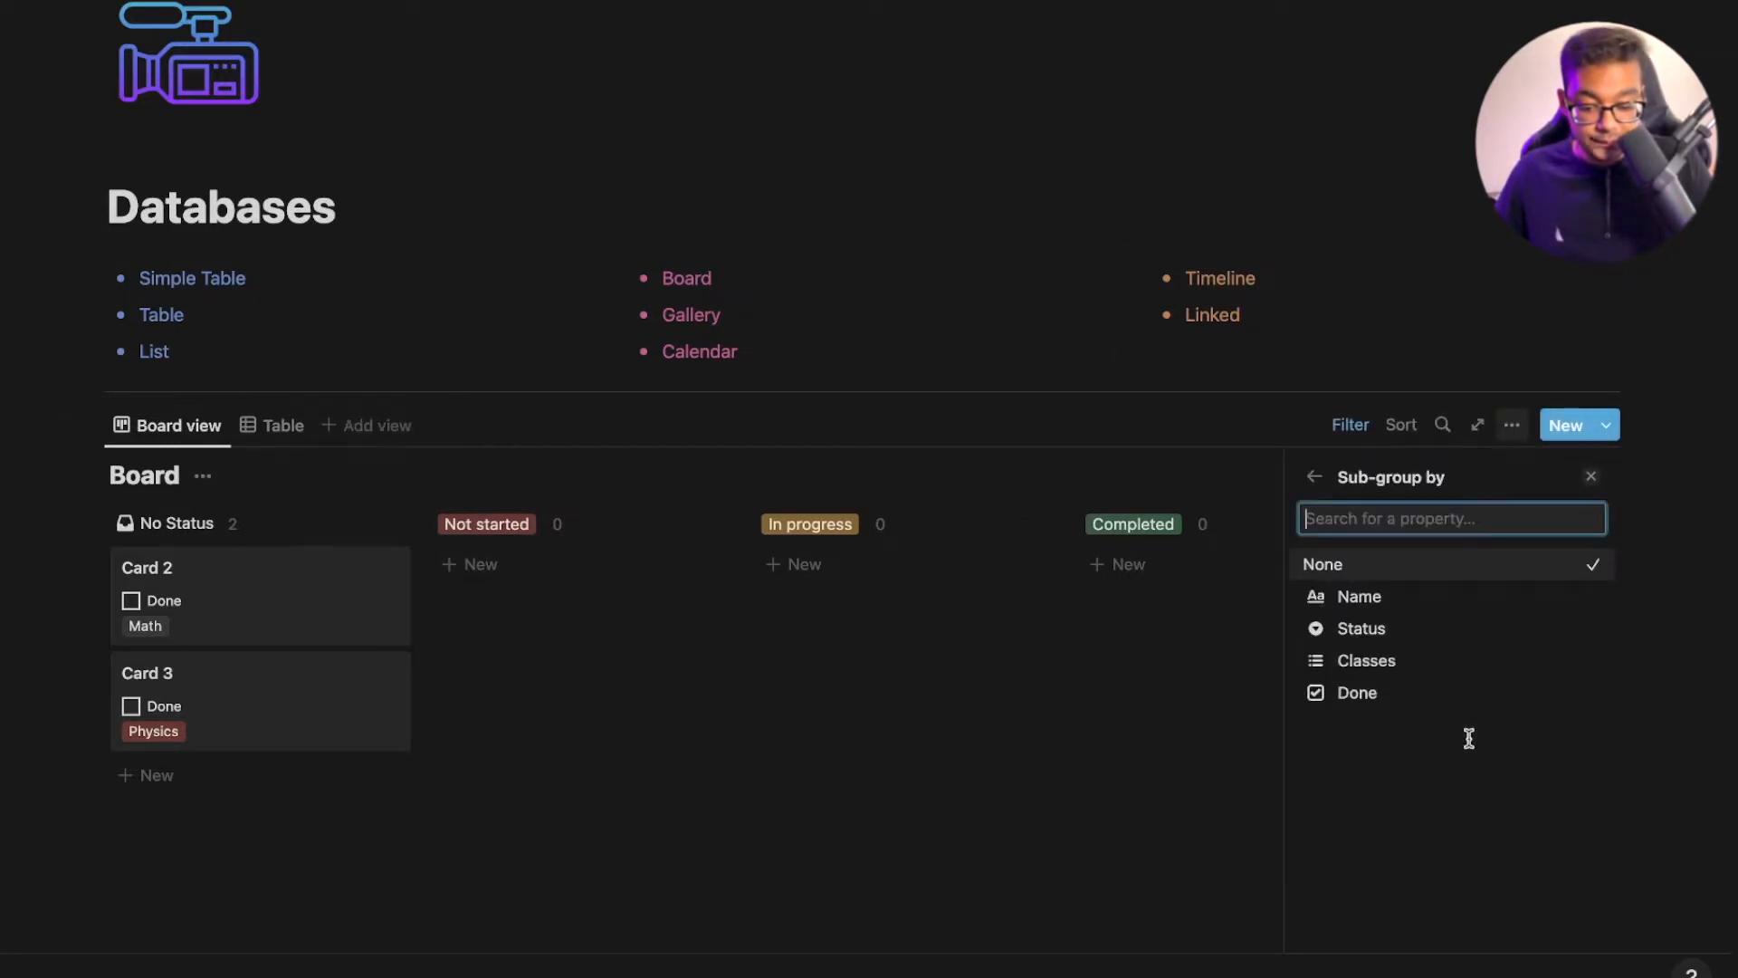
left_click(1406, 666)
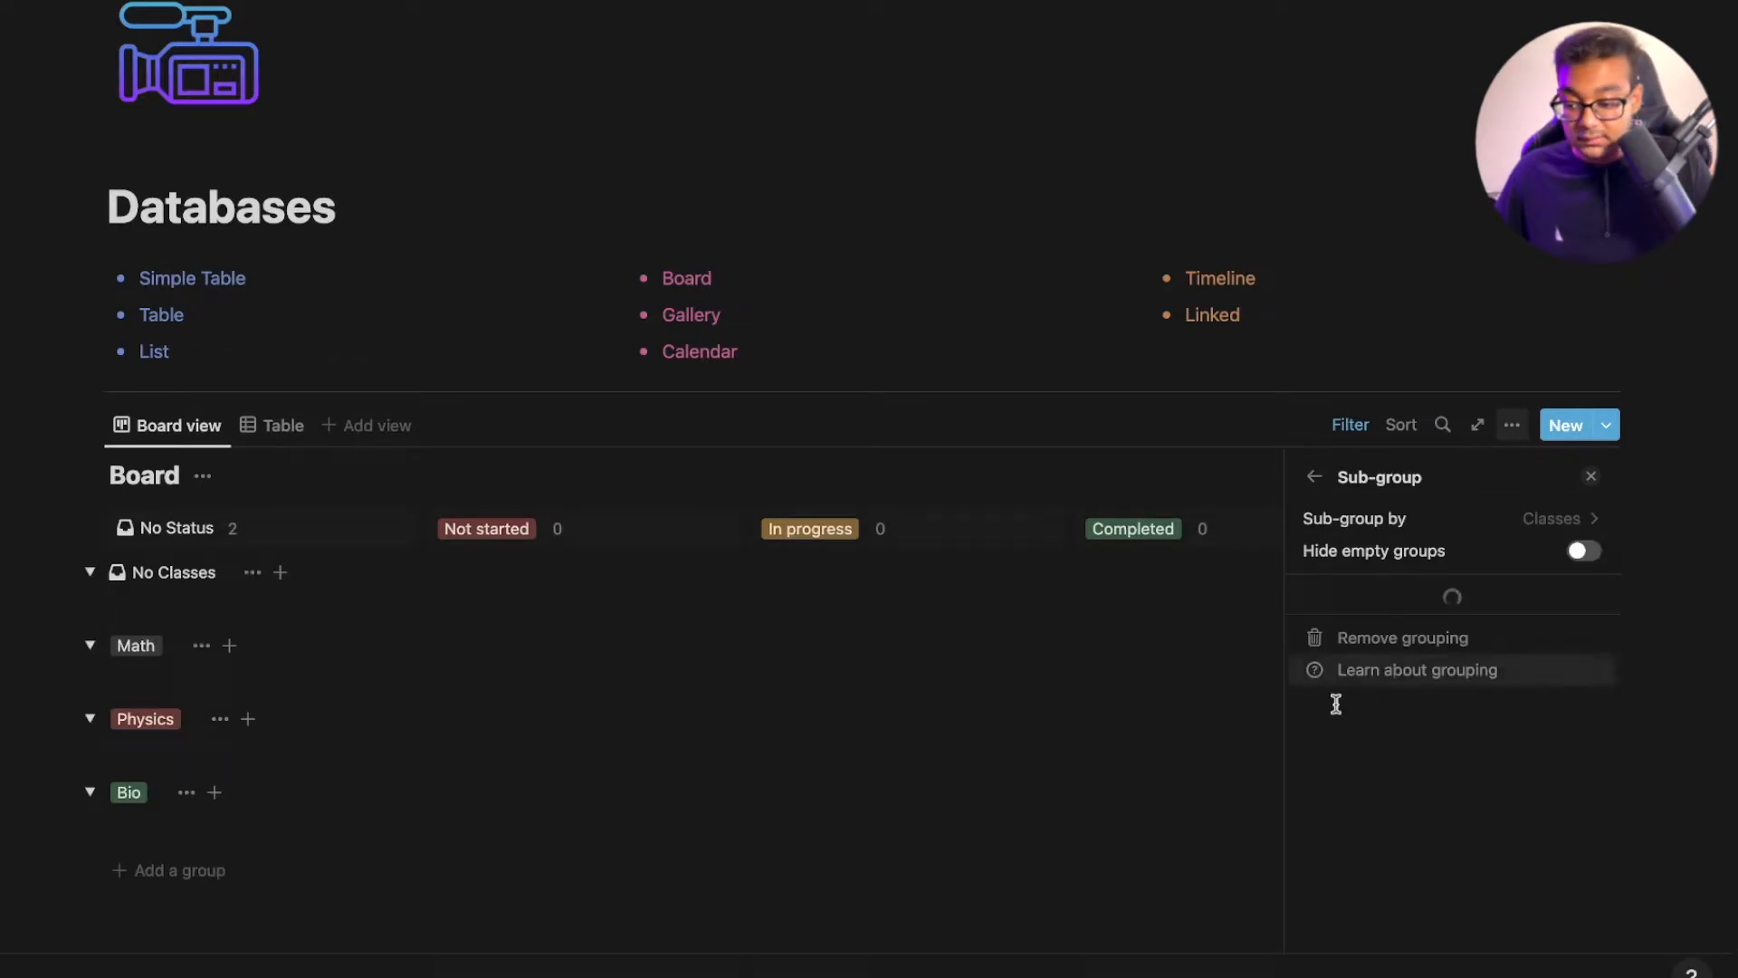
key("Escape")
scroll(613, 670, "down", 2)
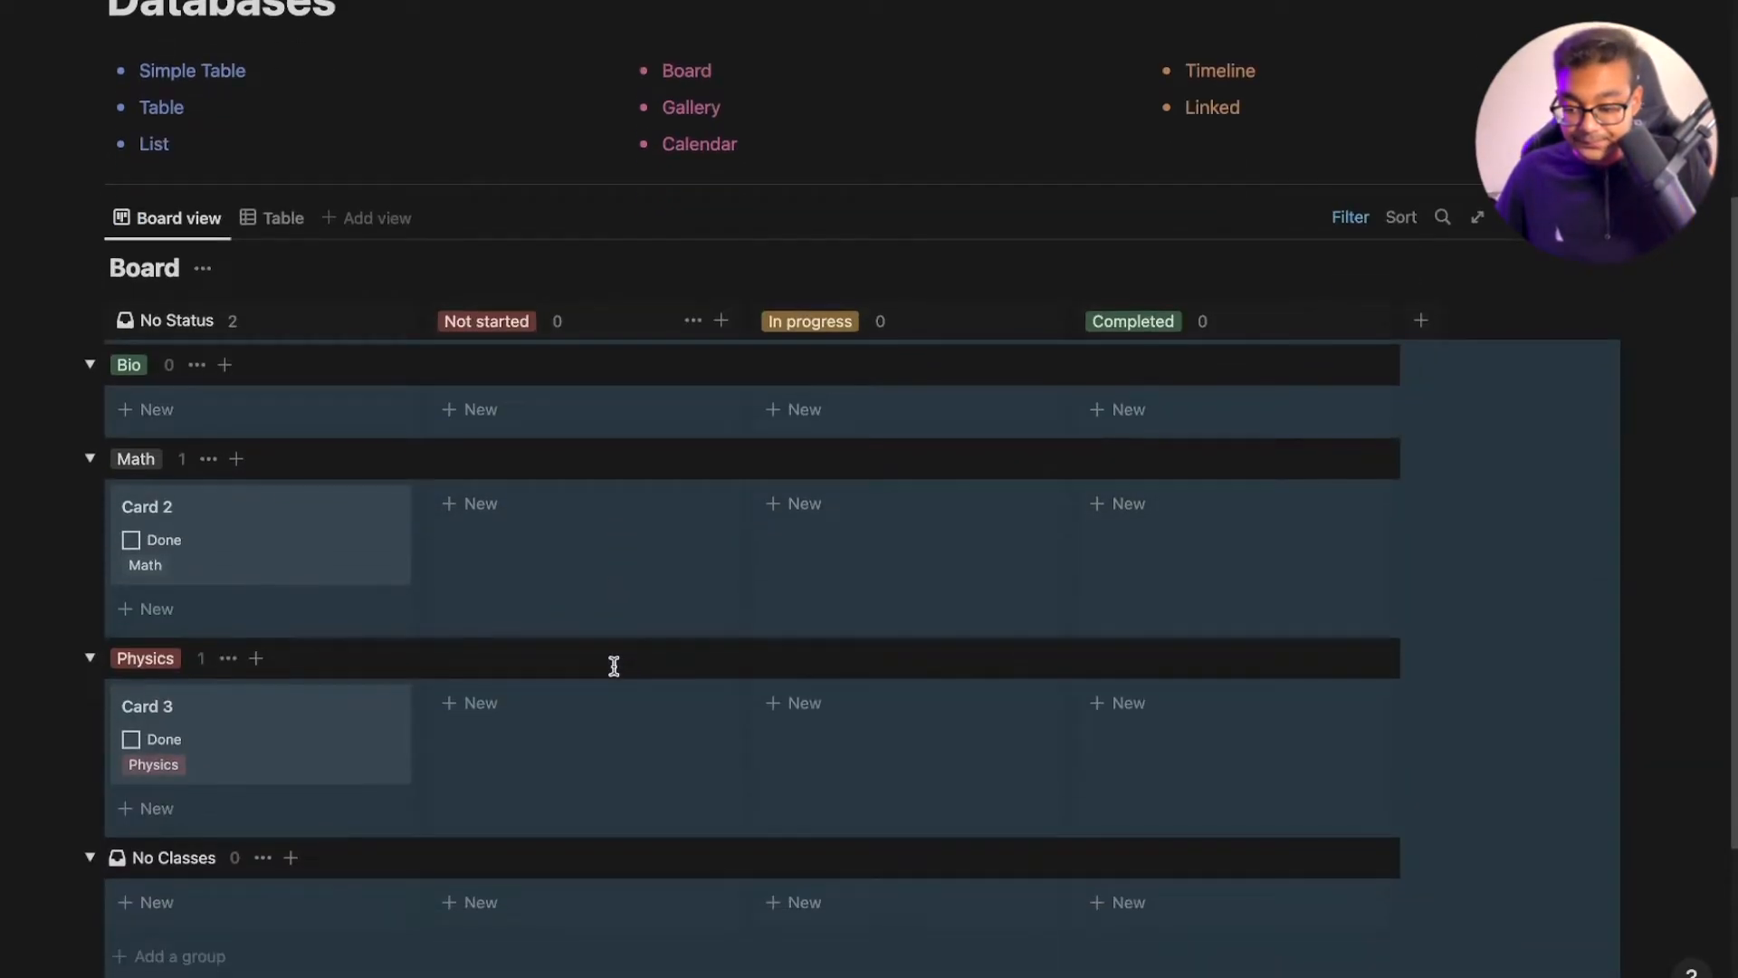
left_click(1668, 576)
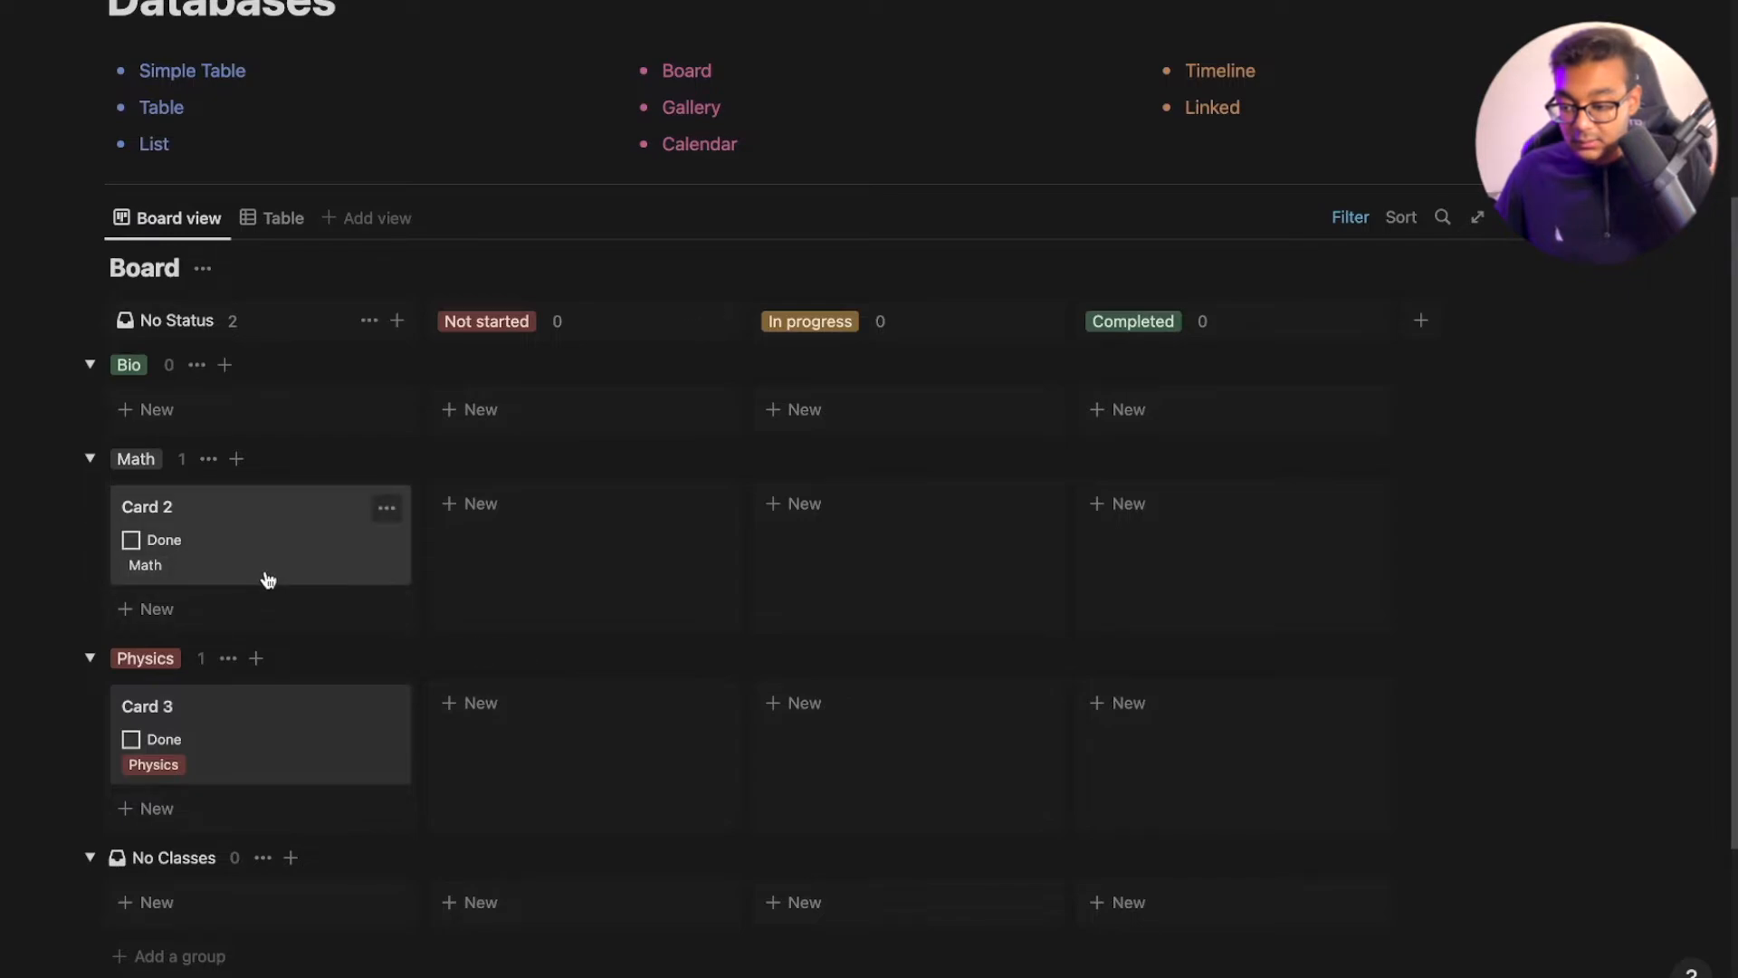
Move Card 2 to the In progress column within the Math group
left_click_drag(229, 535, 873, 497)
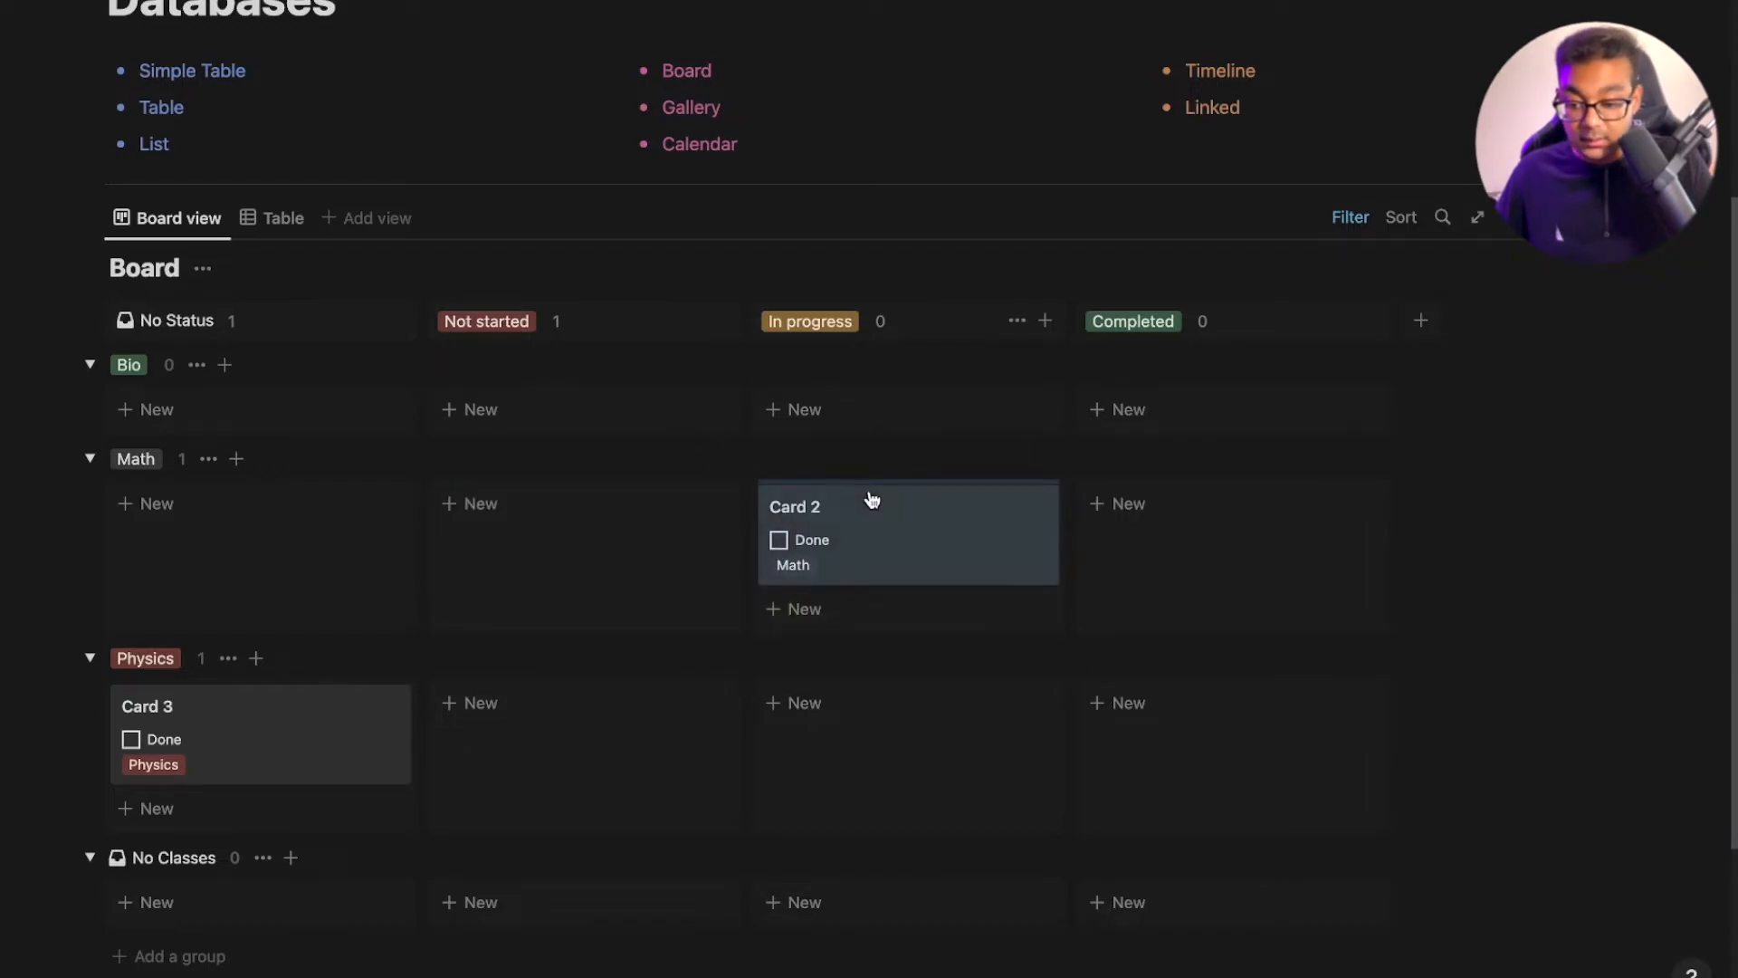
left_click(1610, 601)
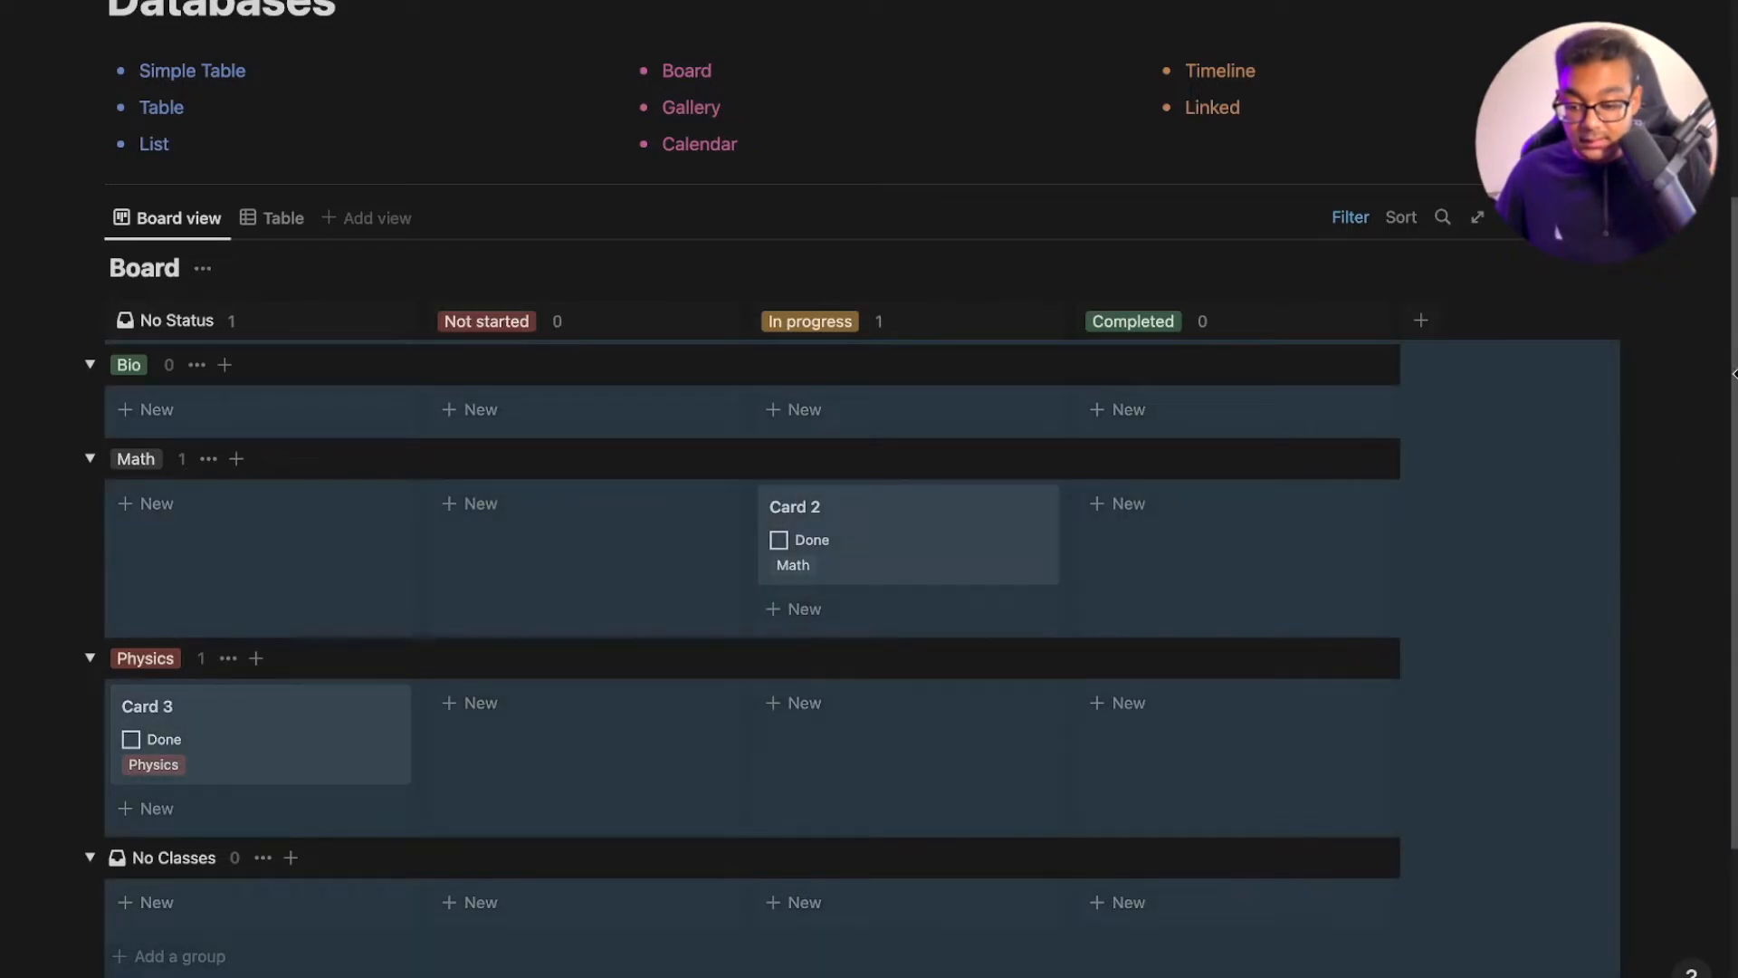
left_click(1681, 561)
scroll(1674, 561, "down", 2)
scroll(1673, 559, "down", 1)
scroll(1673, 559, "up", 1)
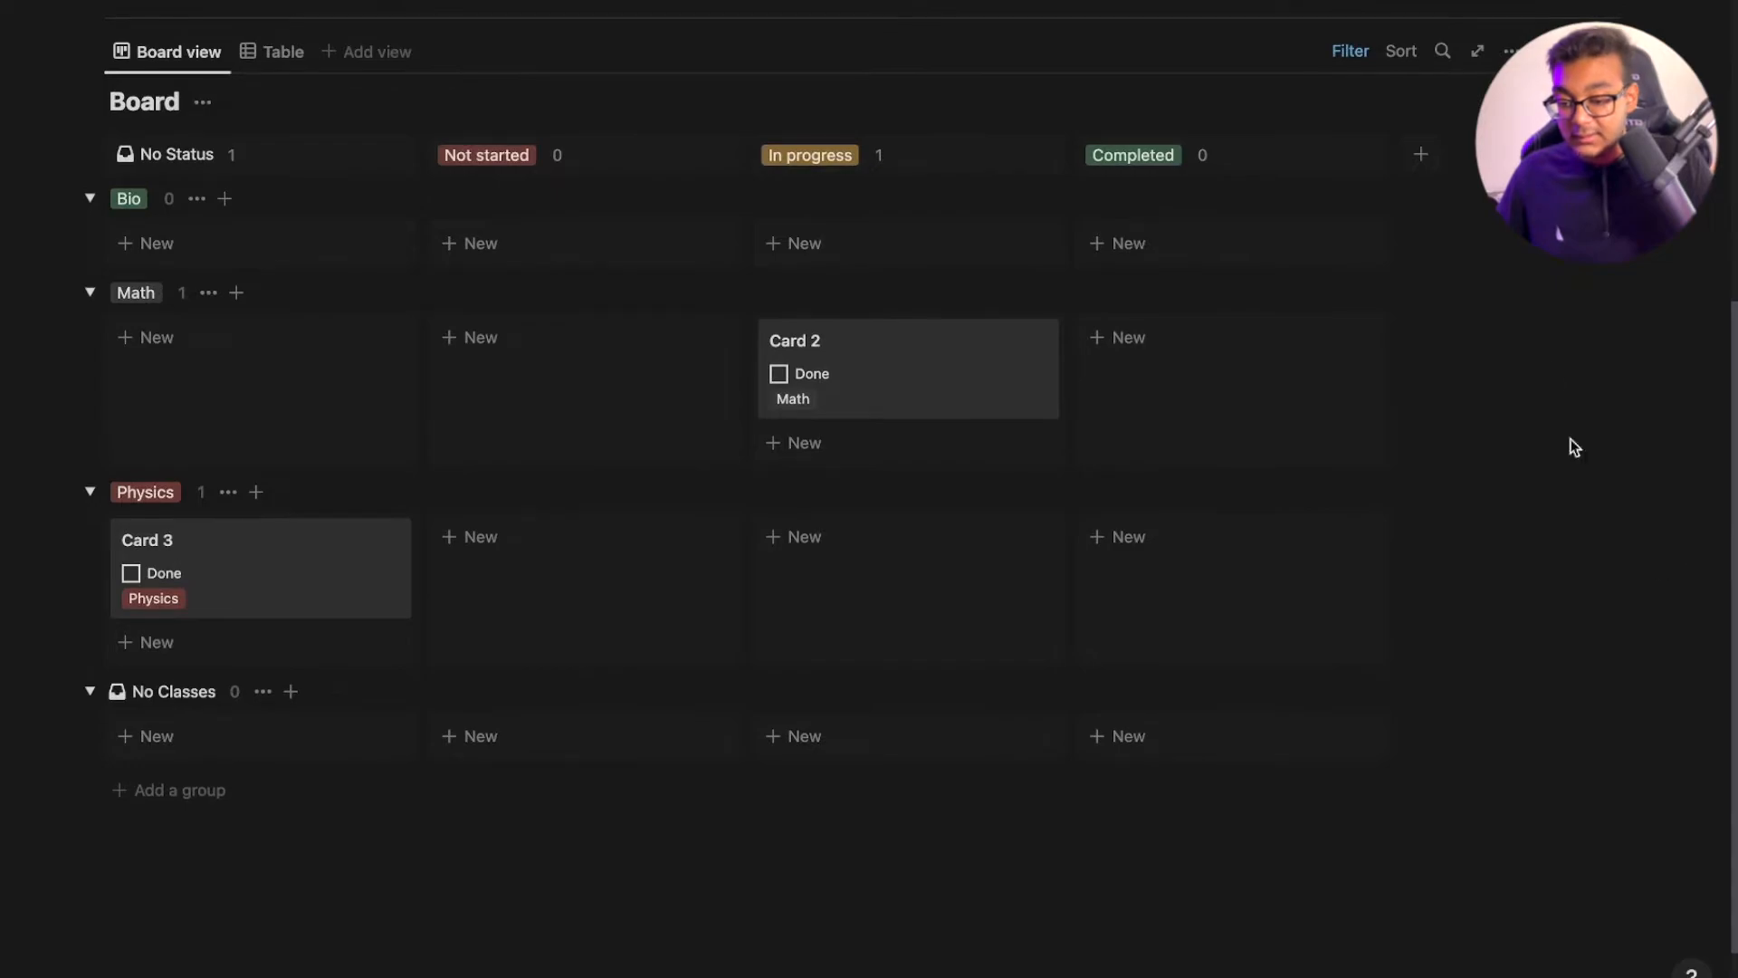
Remove the Classes sub-grouping from the board and close the view options
left_click(1511, 51)
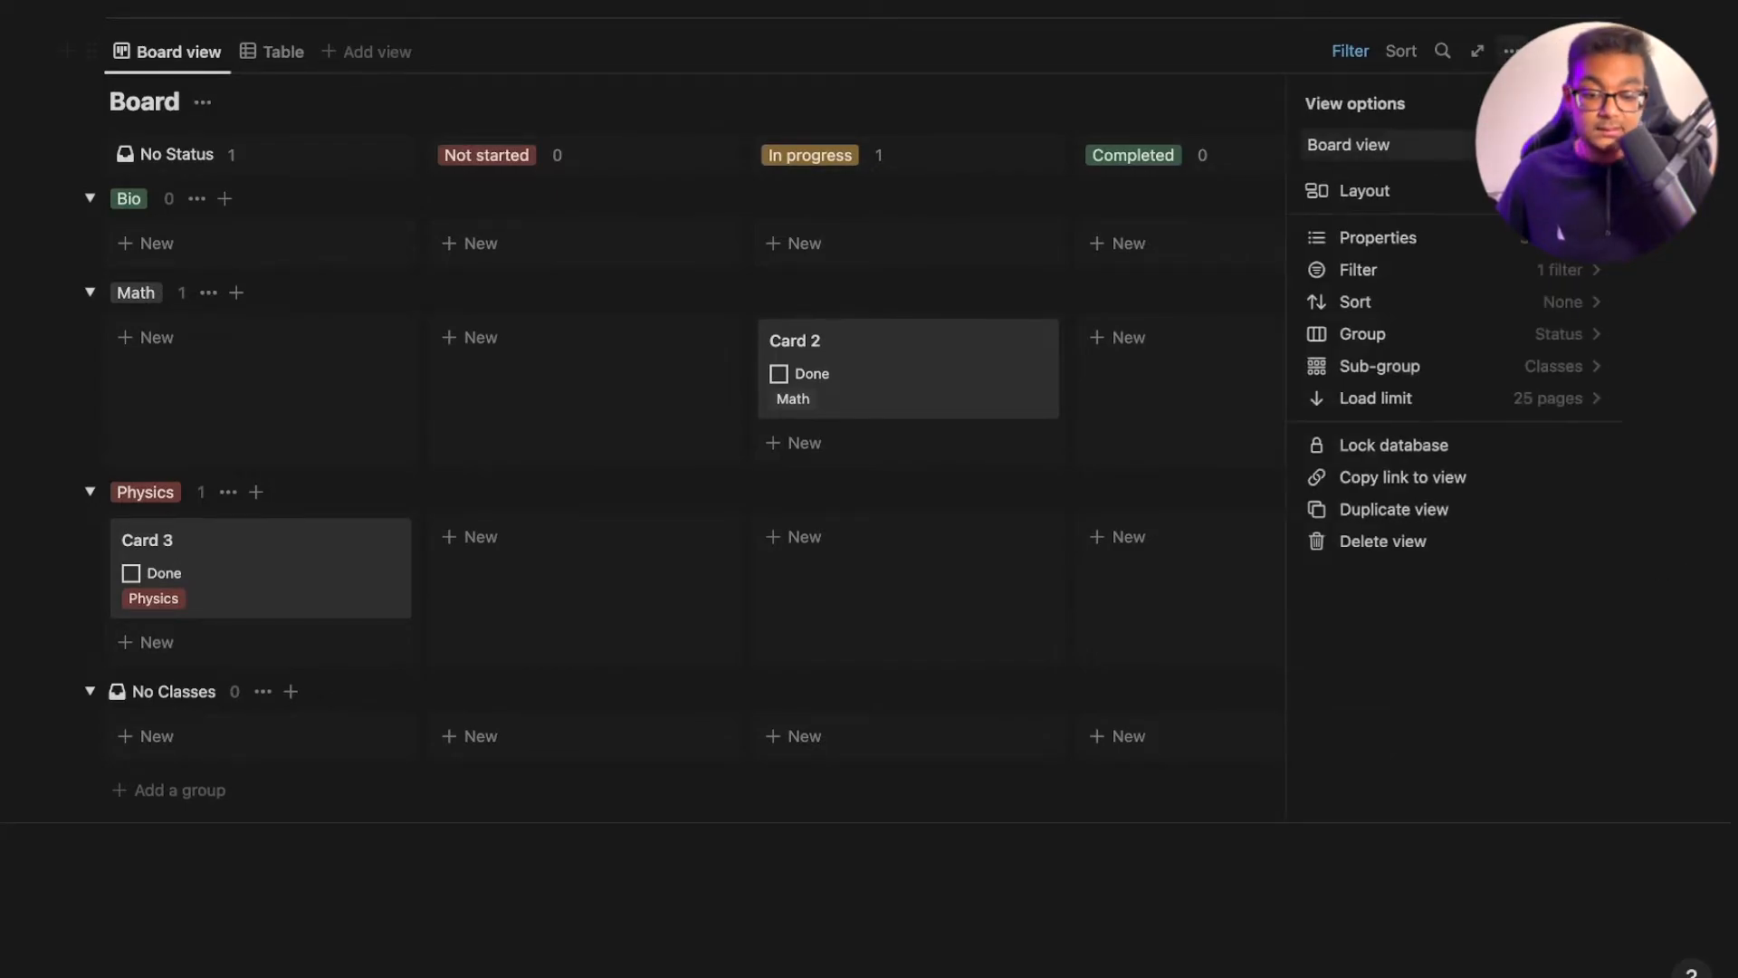
left_click(1473, 360)
left_click(1439, 409)
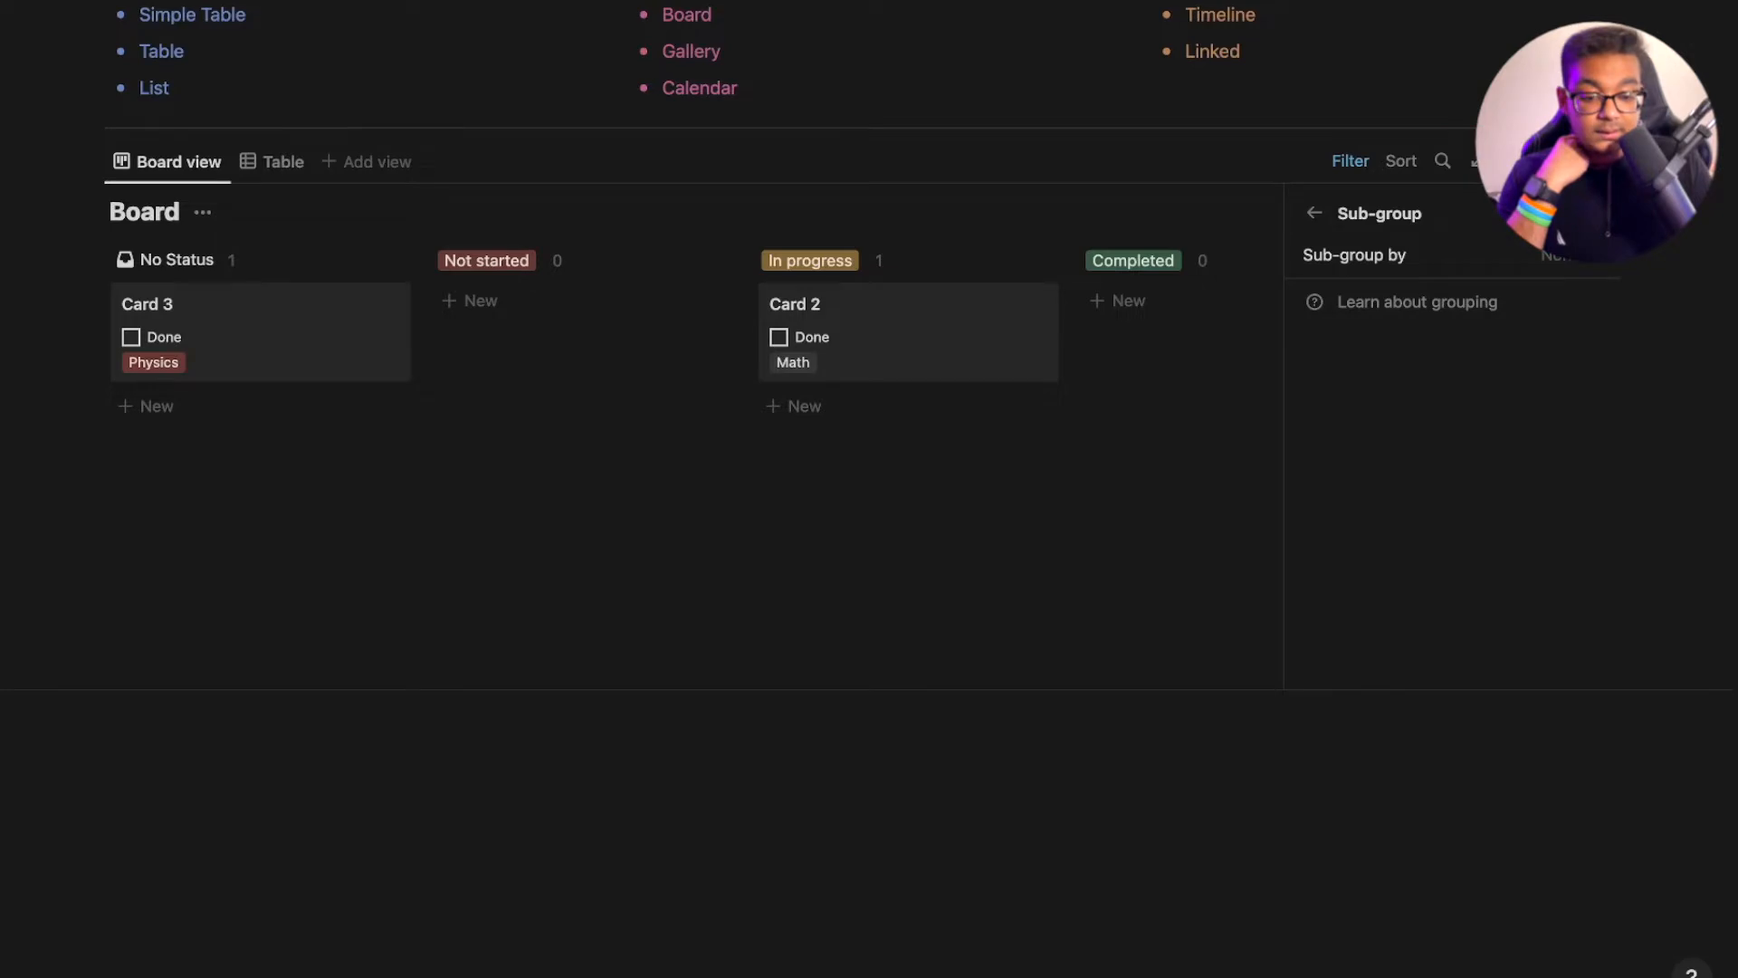
left_click(567, 760)
Move Card 3 to Not started and on to Completed, and open the card to check its status
left_click_drag(257, 609, 636, 570)
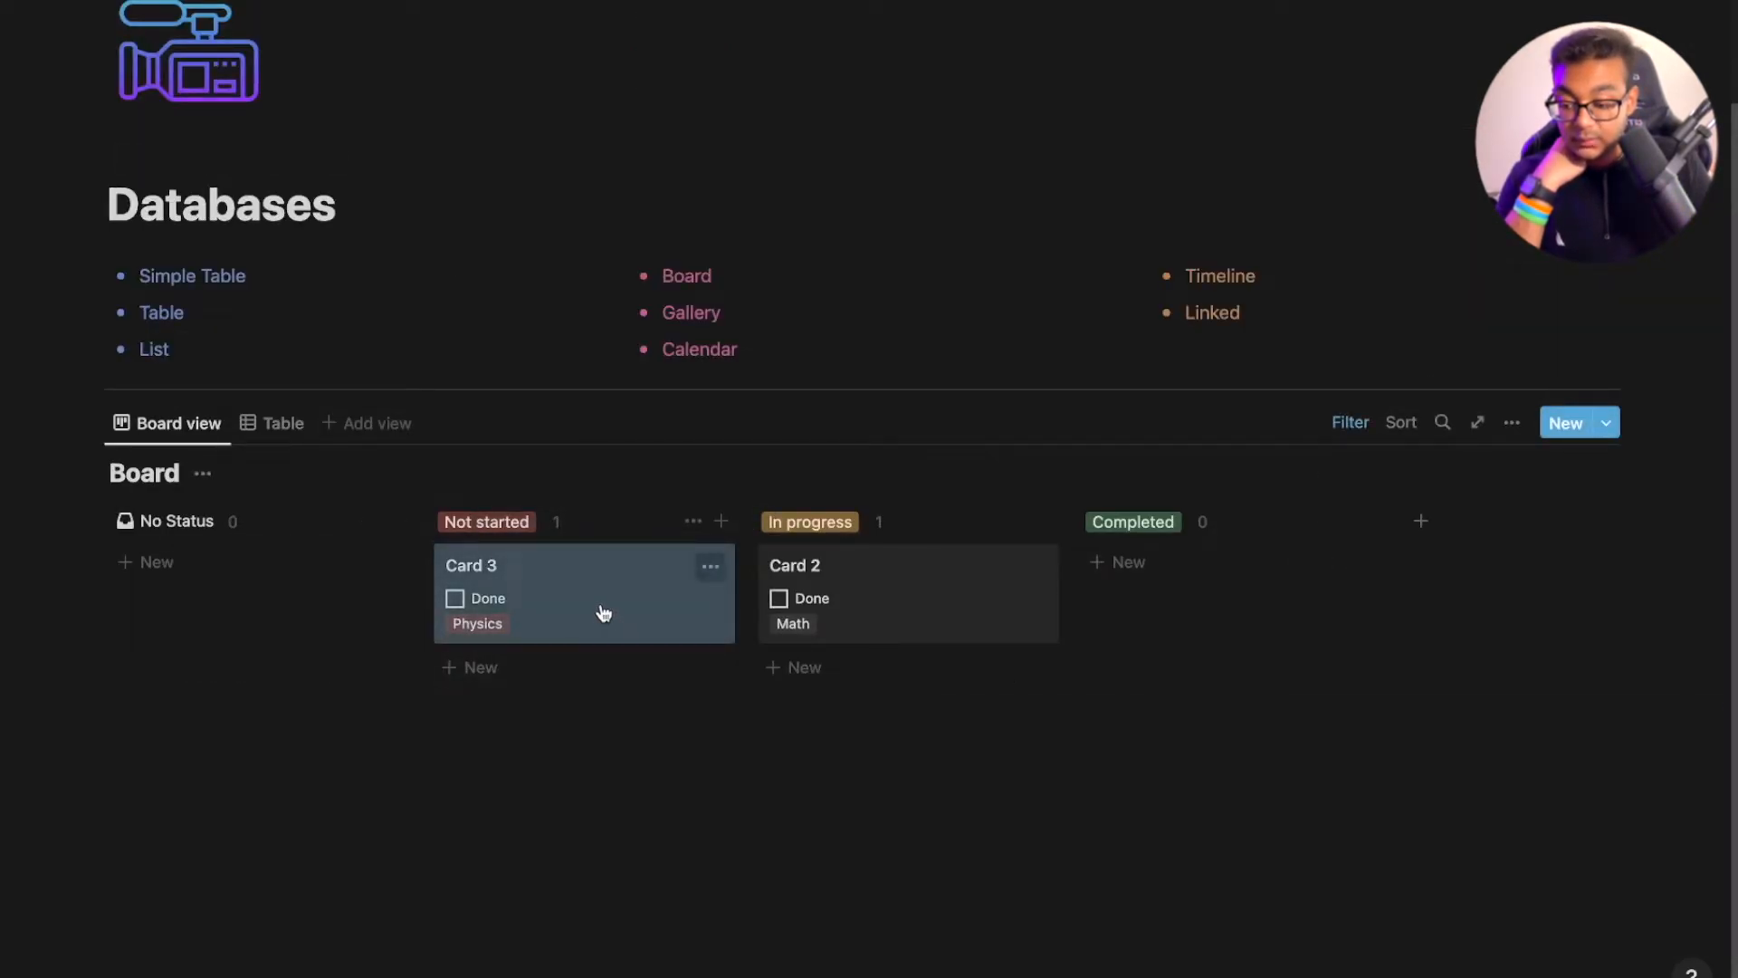
left_click_drag(609, 617, 1183, 574)
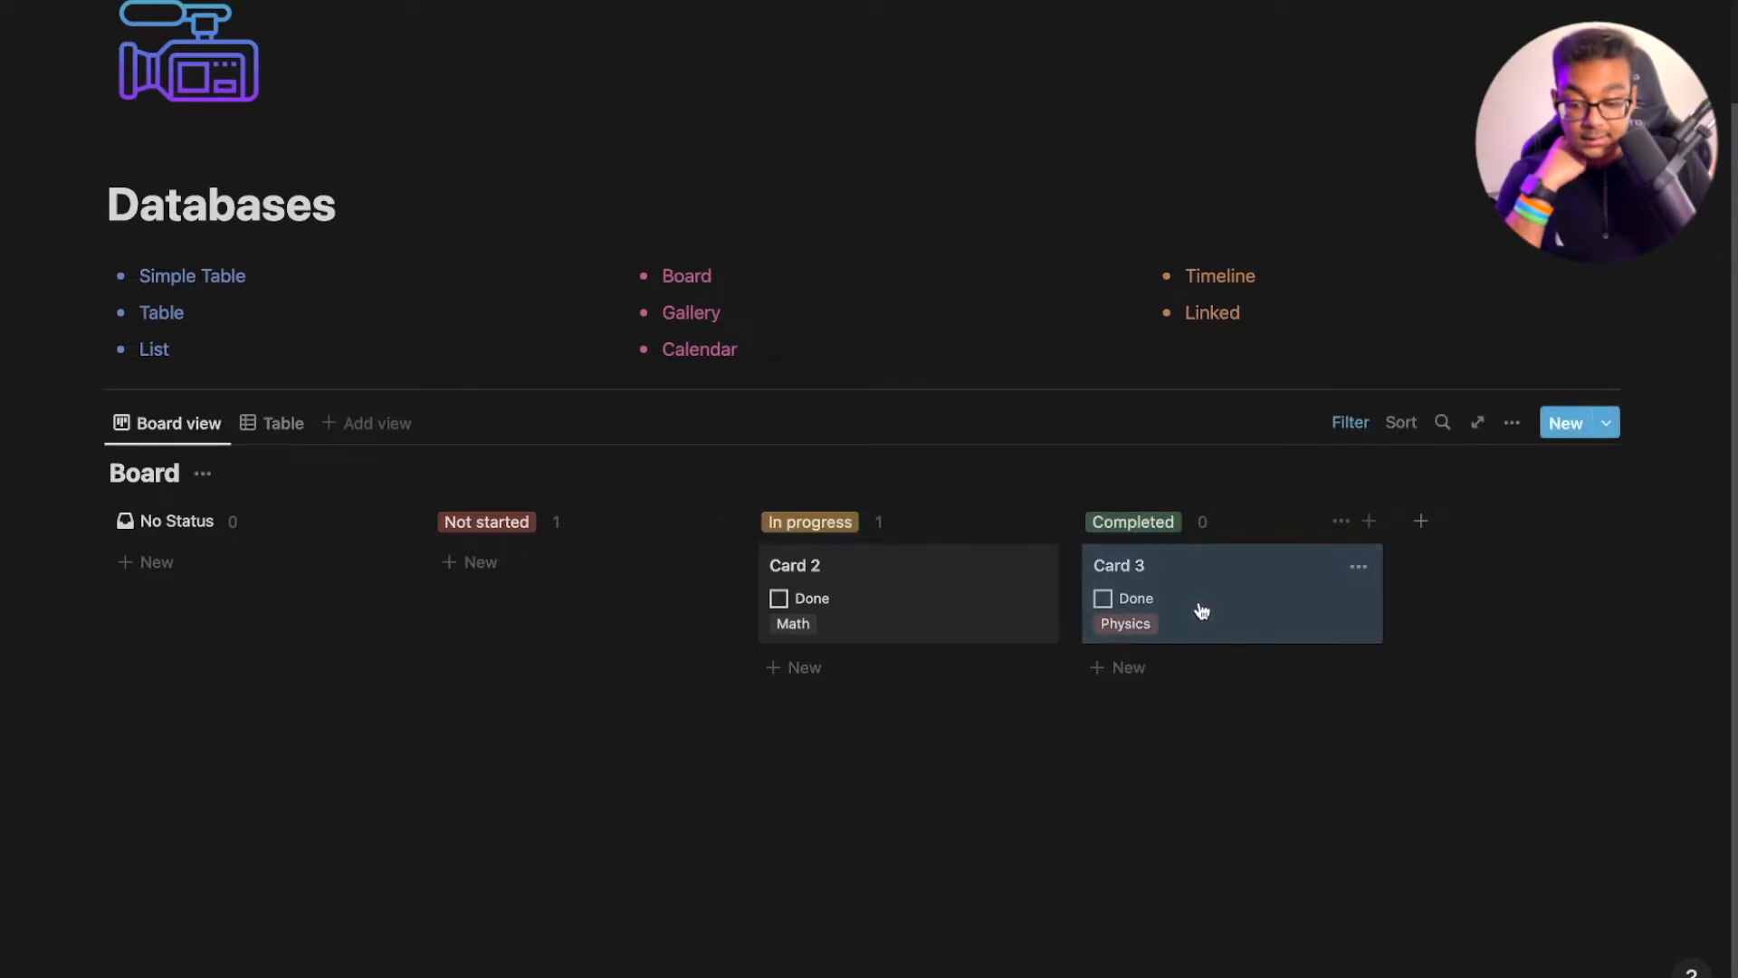
left_click(1197, 608)
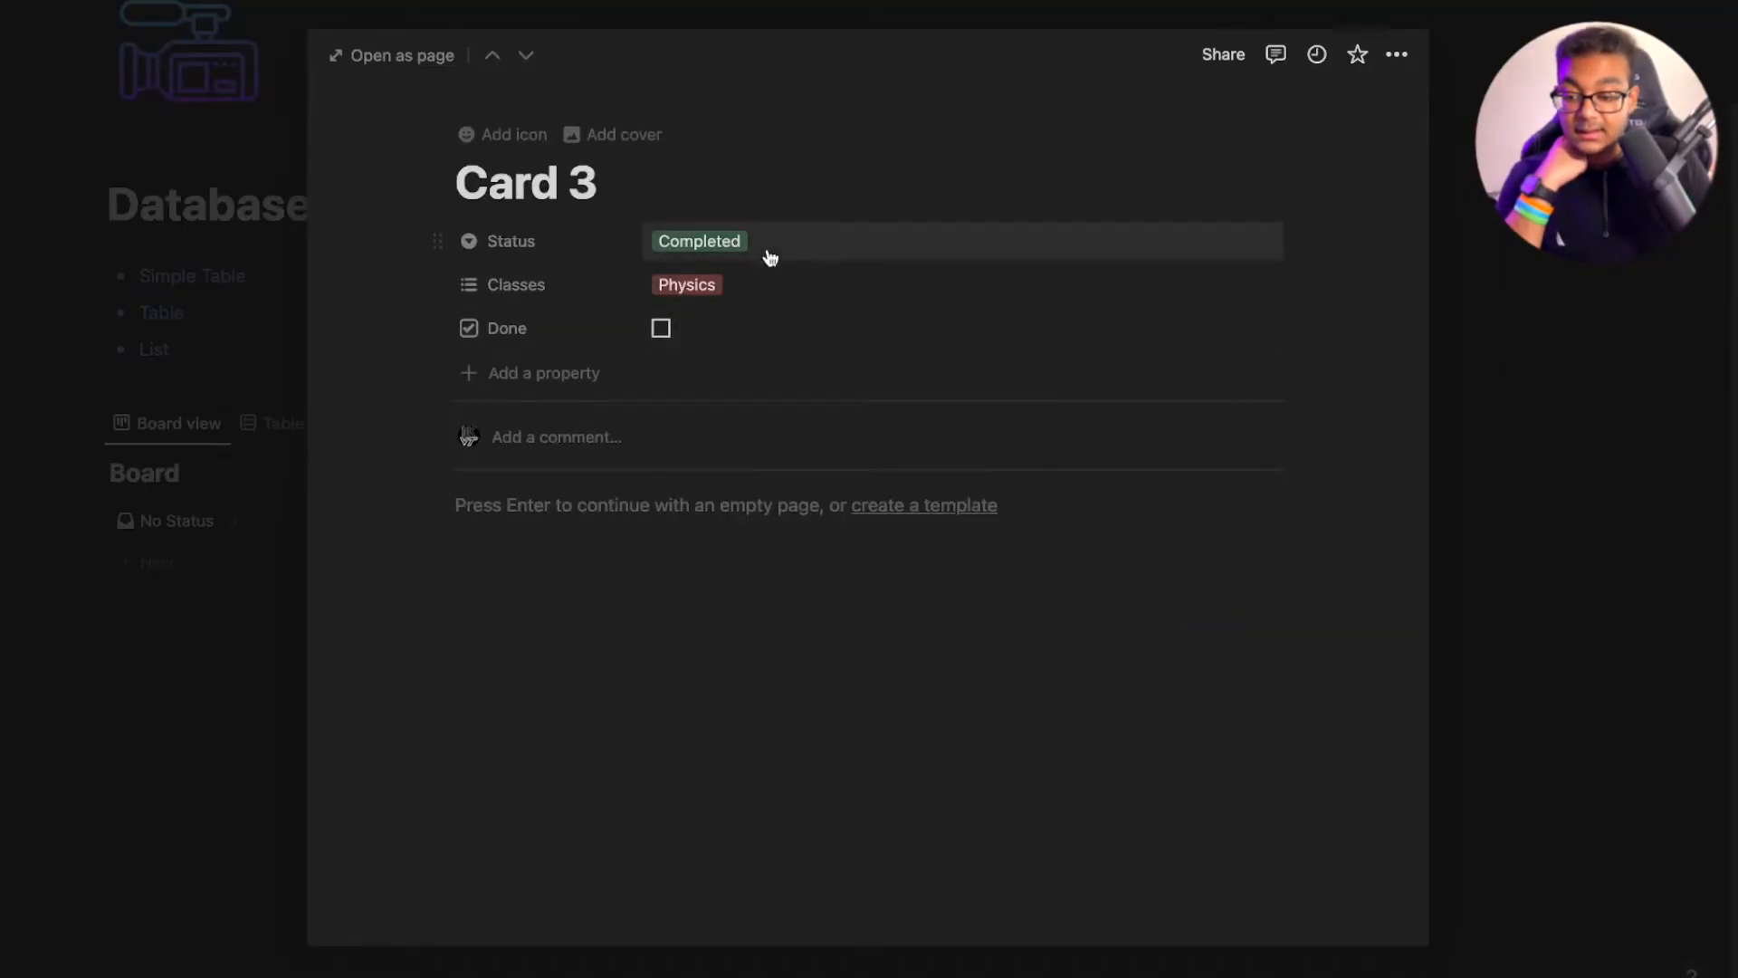
left_click(1588, 588)
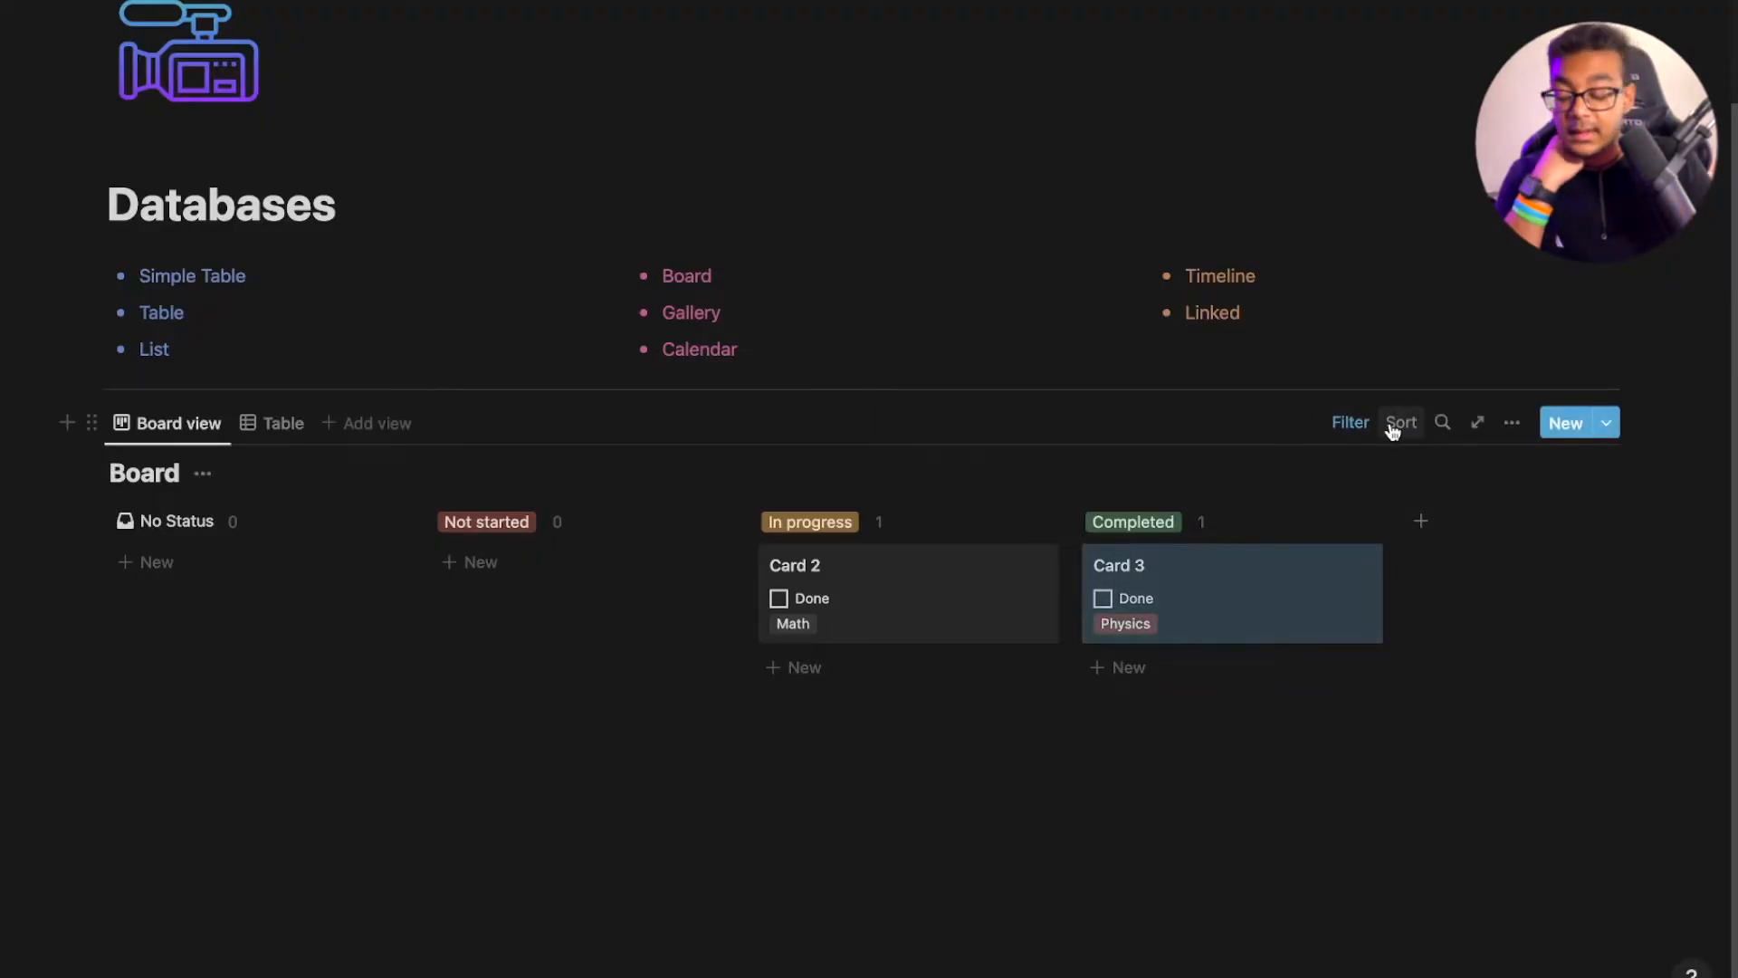
Check the Table view and, back on the board, move Card 2 to Not started and Card 3 to In progress
left_click(273, 423)
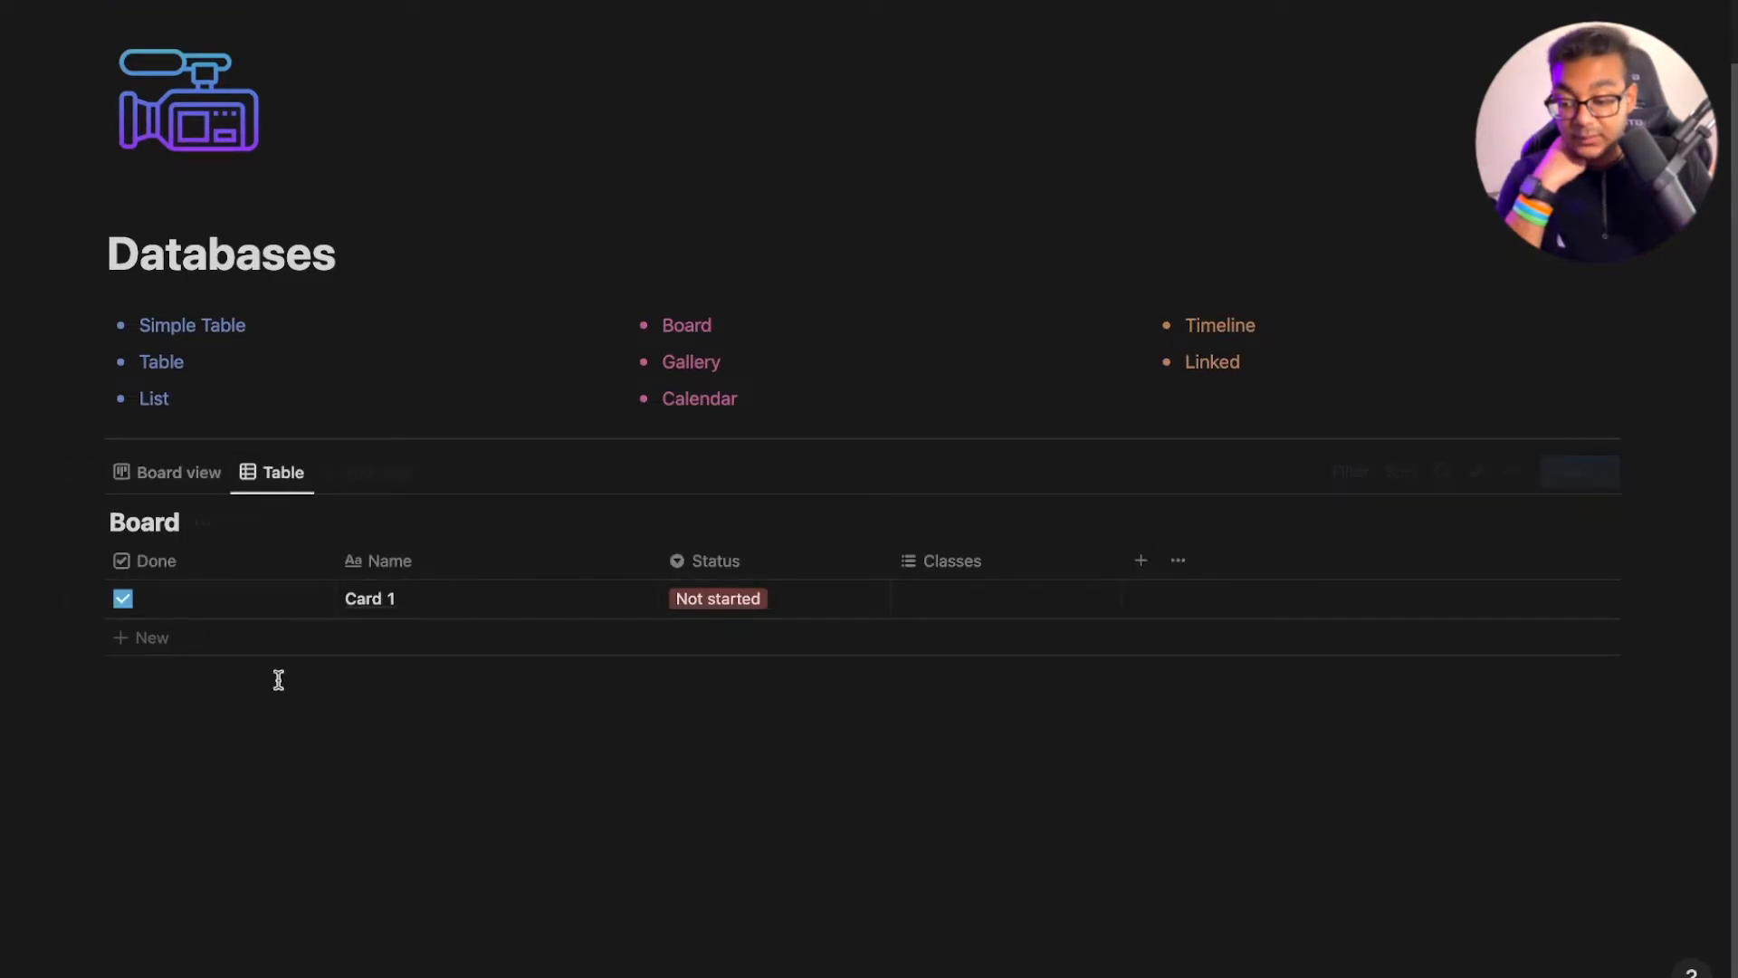
left_click(149, 471)
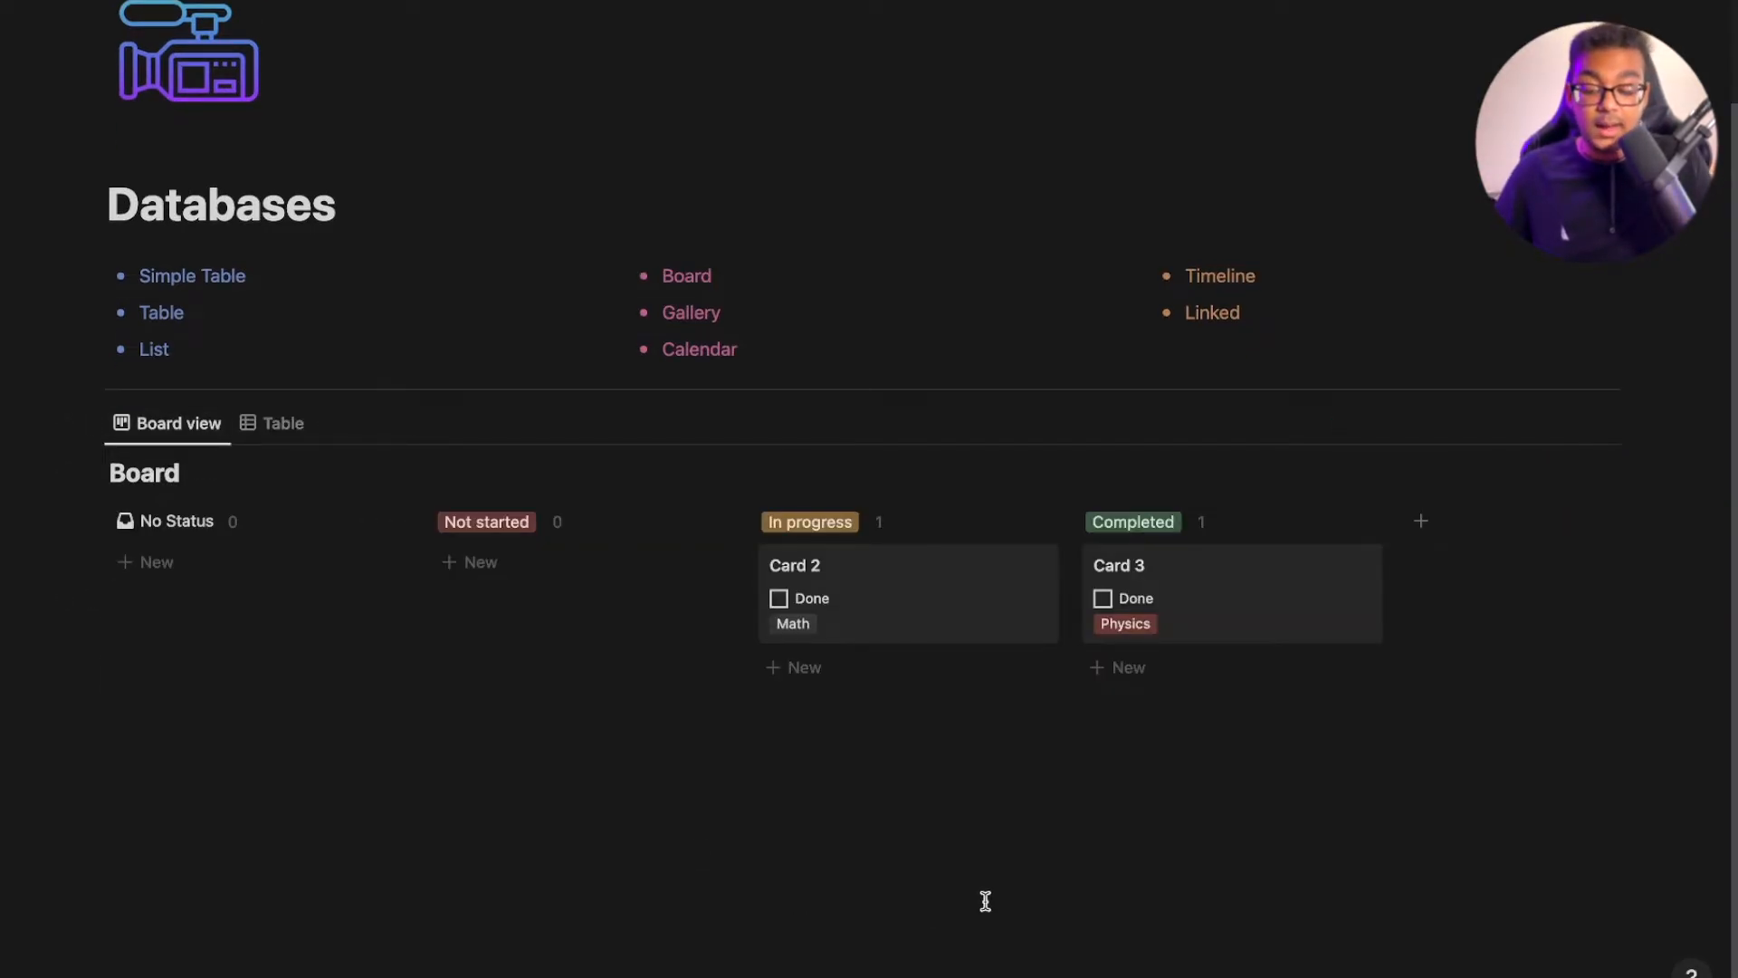
mouse_move(1207, 609)
left_mouse_down()
mouse_move(636, 567)
mouse_move(730, 594)
mouse_move(1249, 574)
mouse_move(1207, 589)
left_mouse_up()
left_click_drag(901, 607, 616, 594)
left_click_drag(1241, 621, 906, 619)
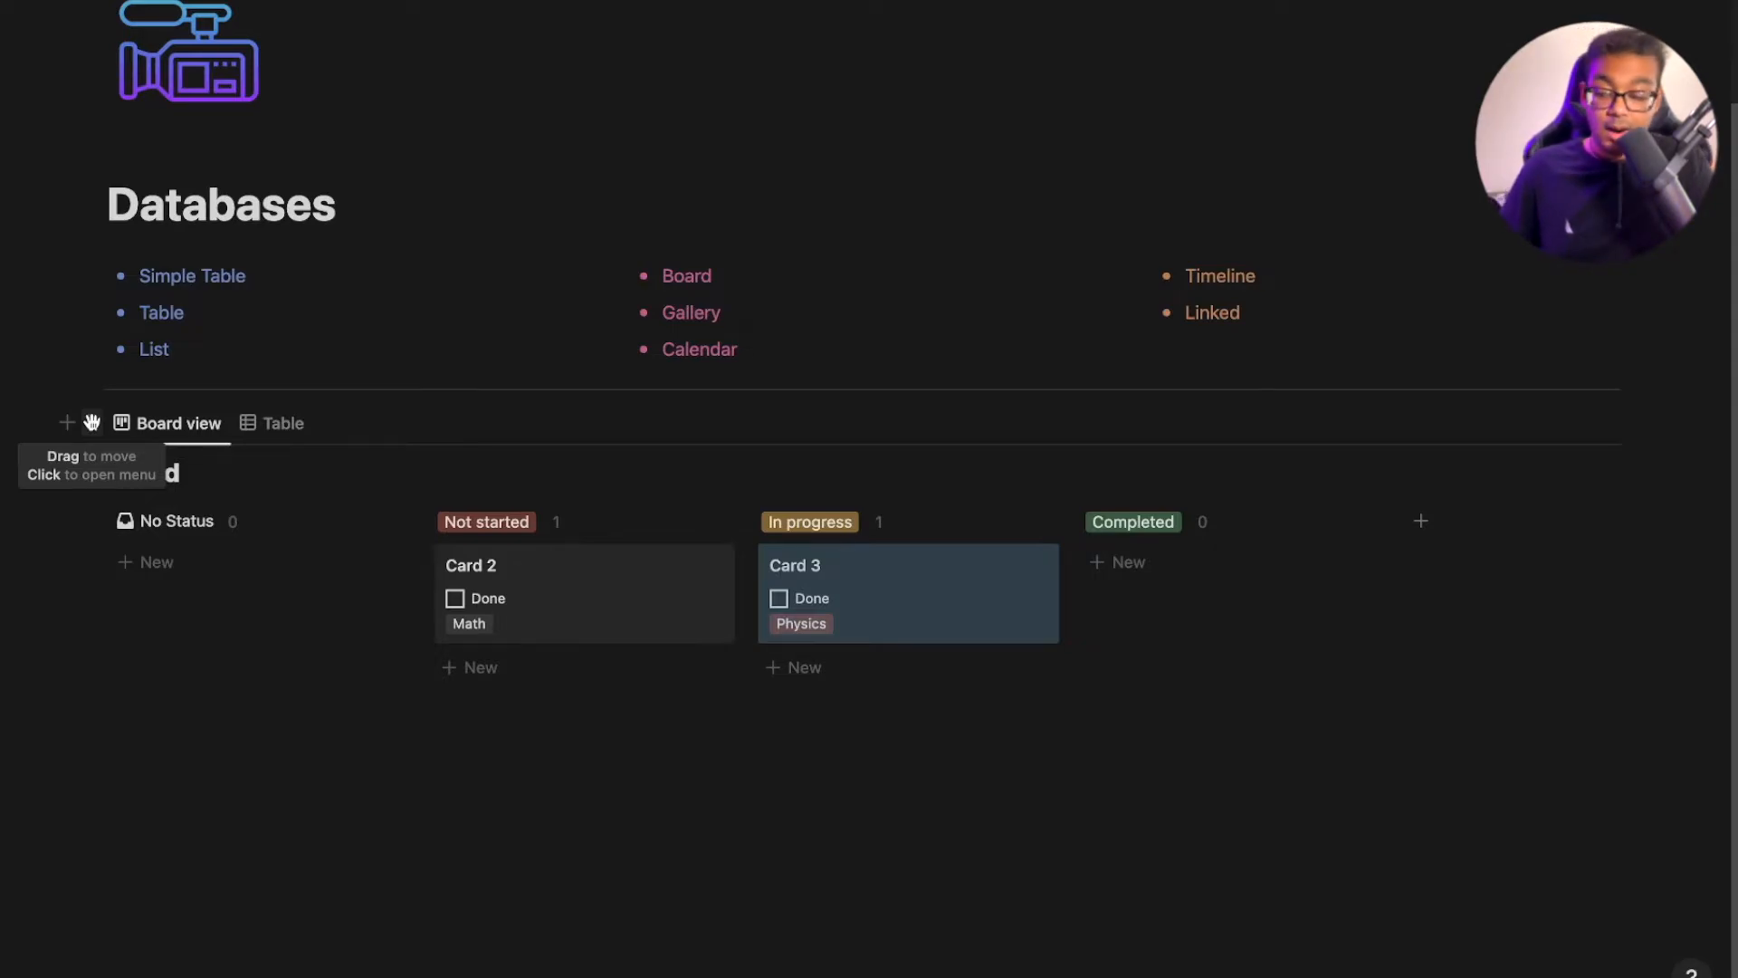
Delete the board database and insert a gallery view database in its place below the divider
left_click(91, 422)
key("Delete")
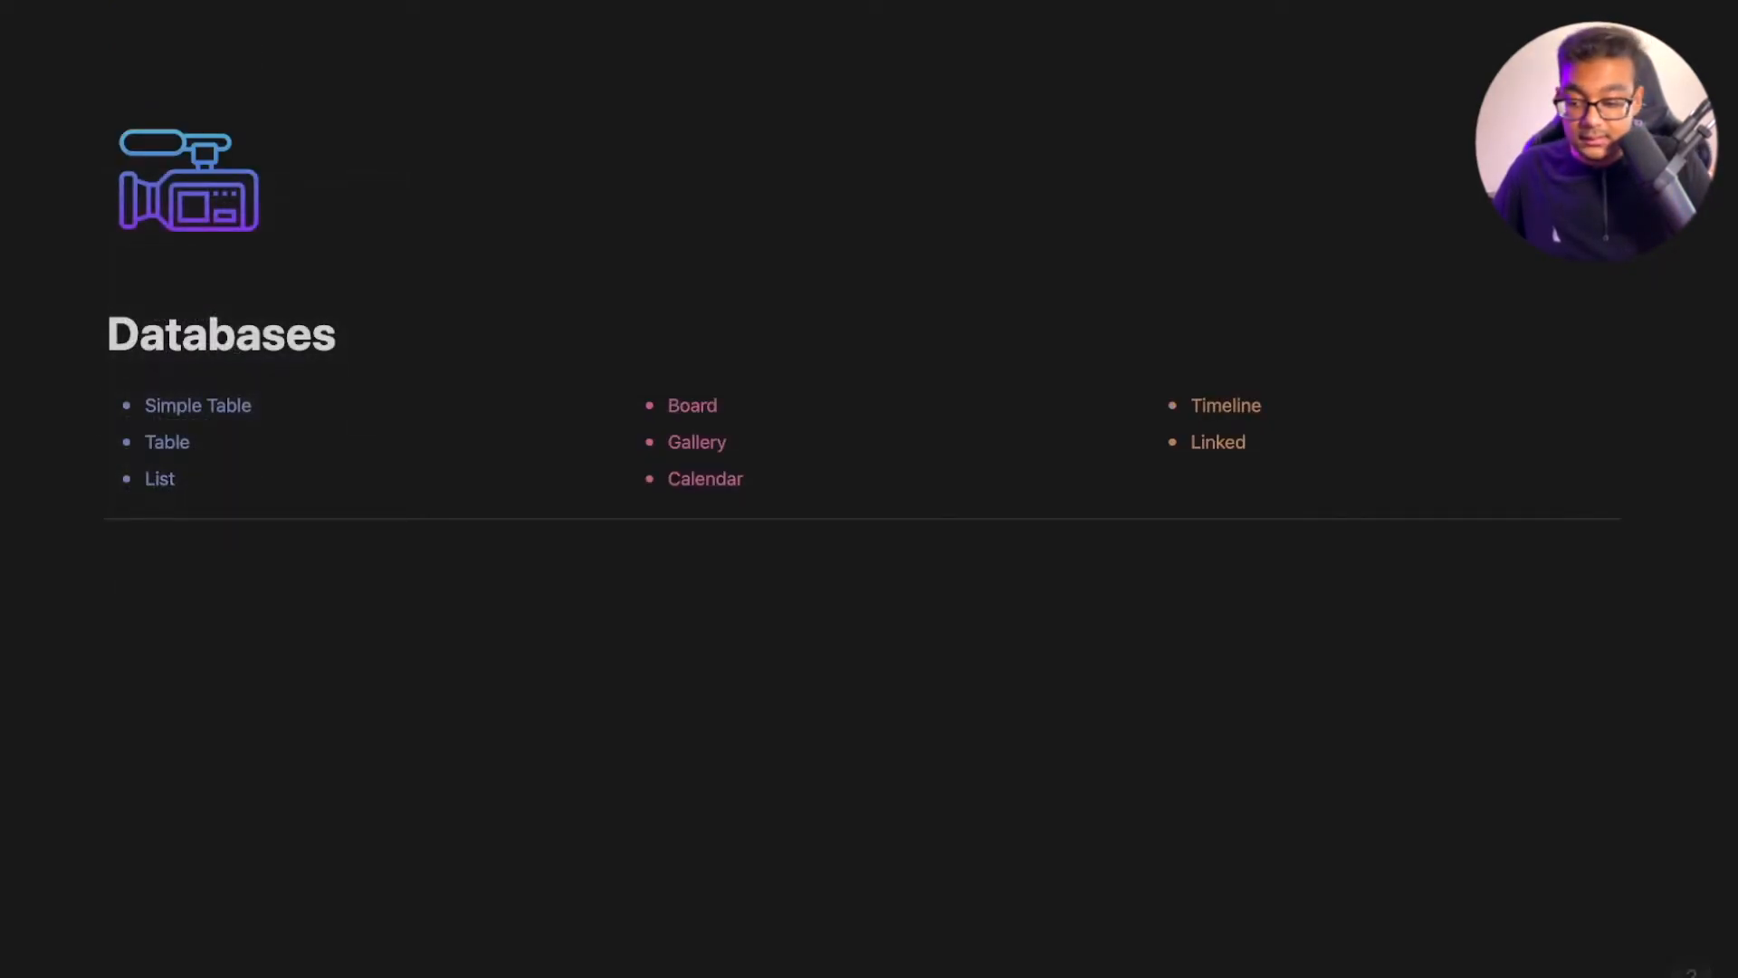
left_click(372, 567)
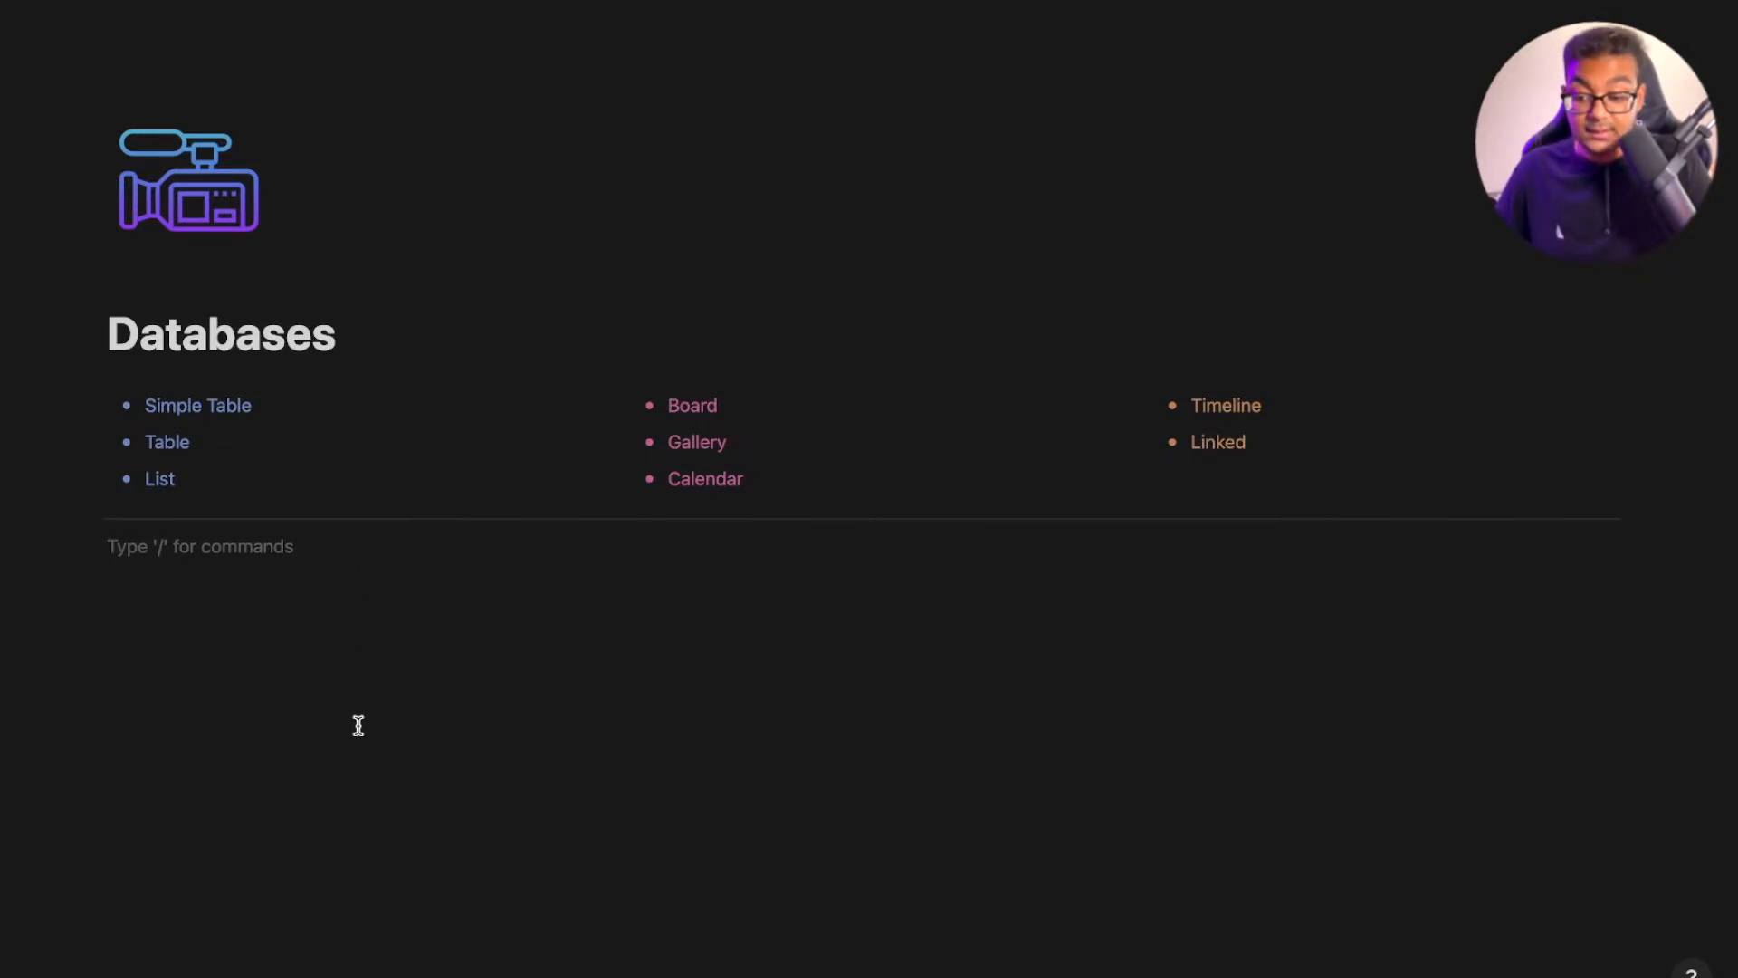
type("/ga")
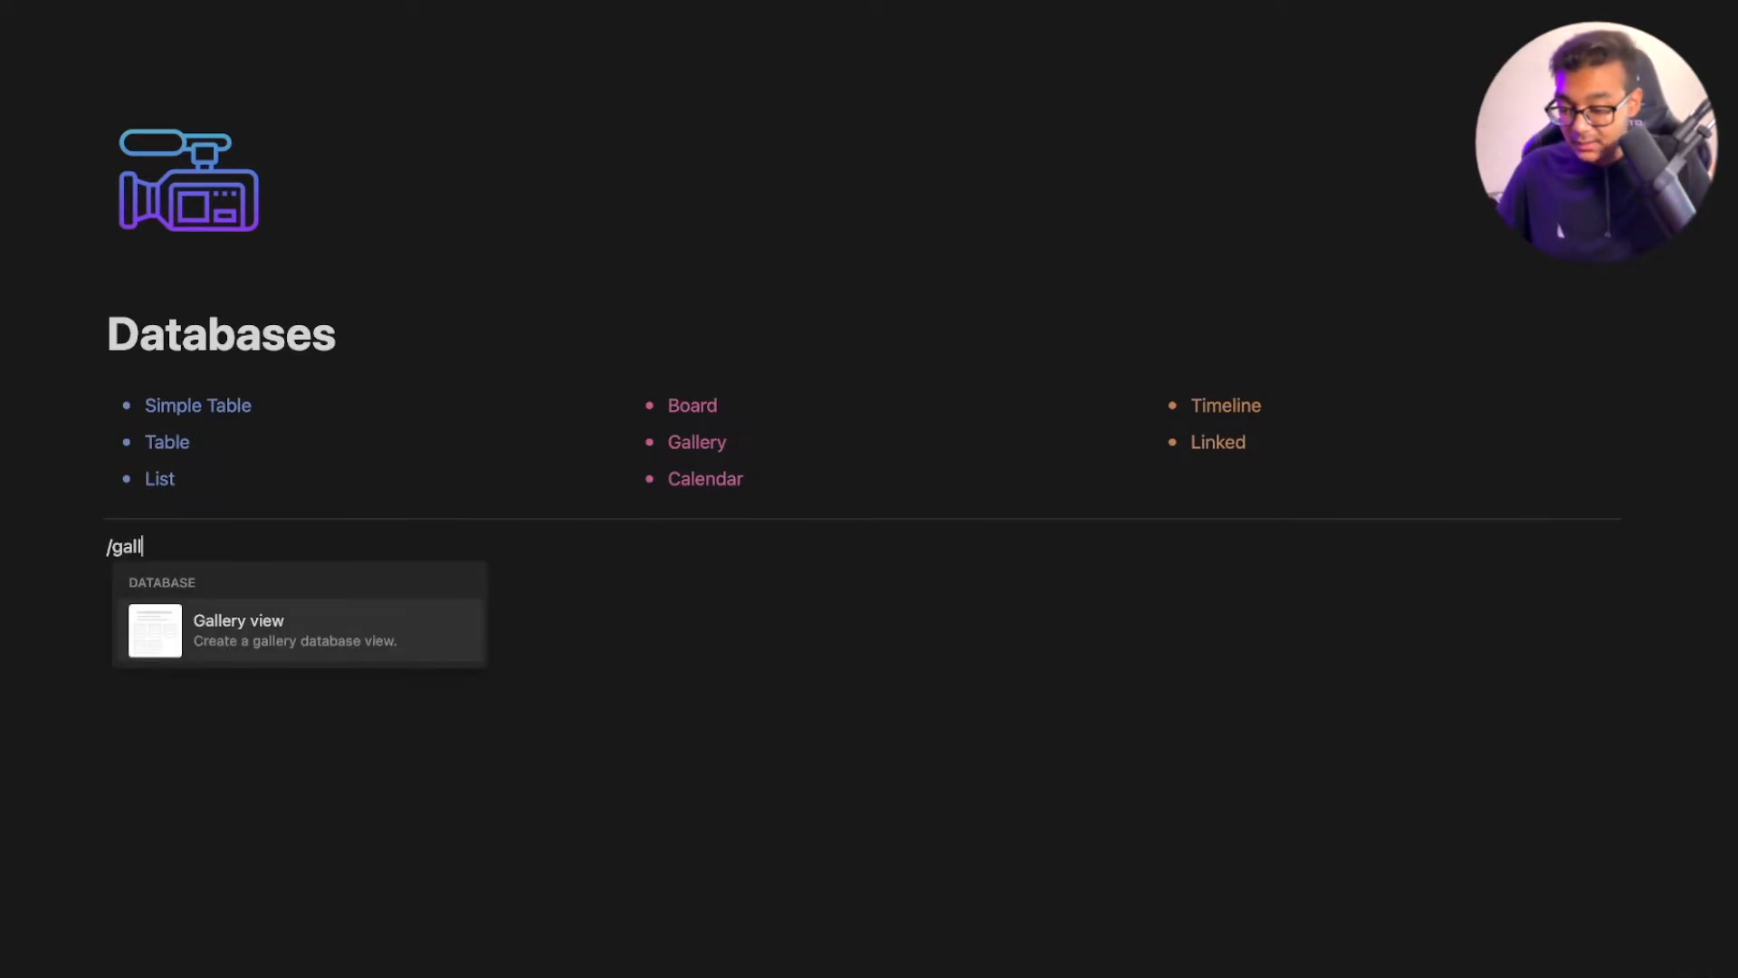
type("ll")
key("Return")
left_click(1467, 606)
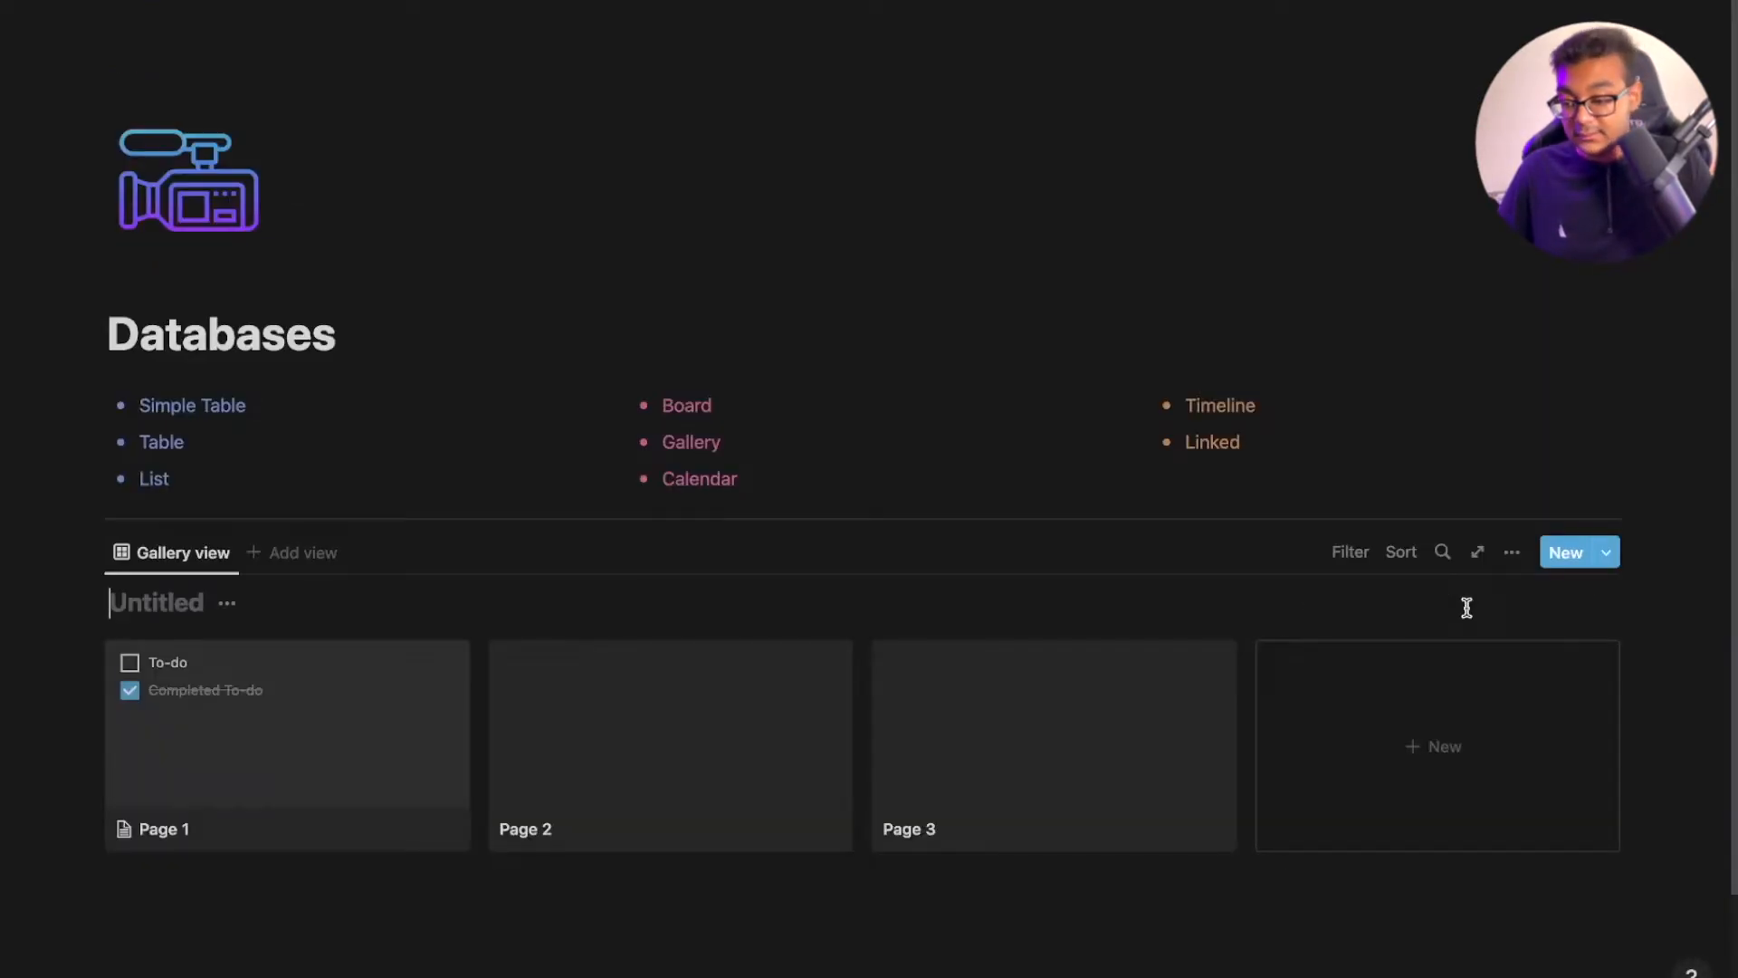
scroll(403, 914, "down", 3)
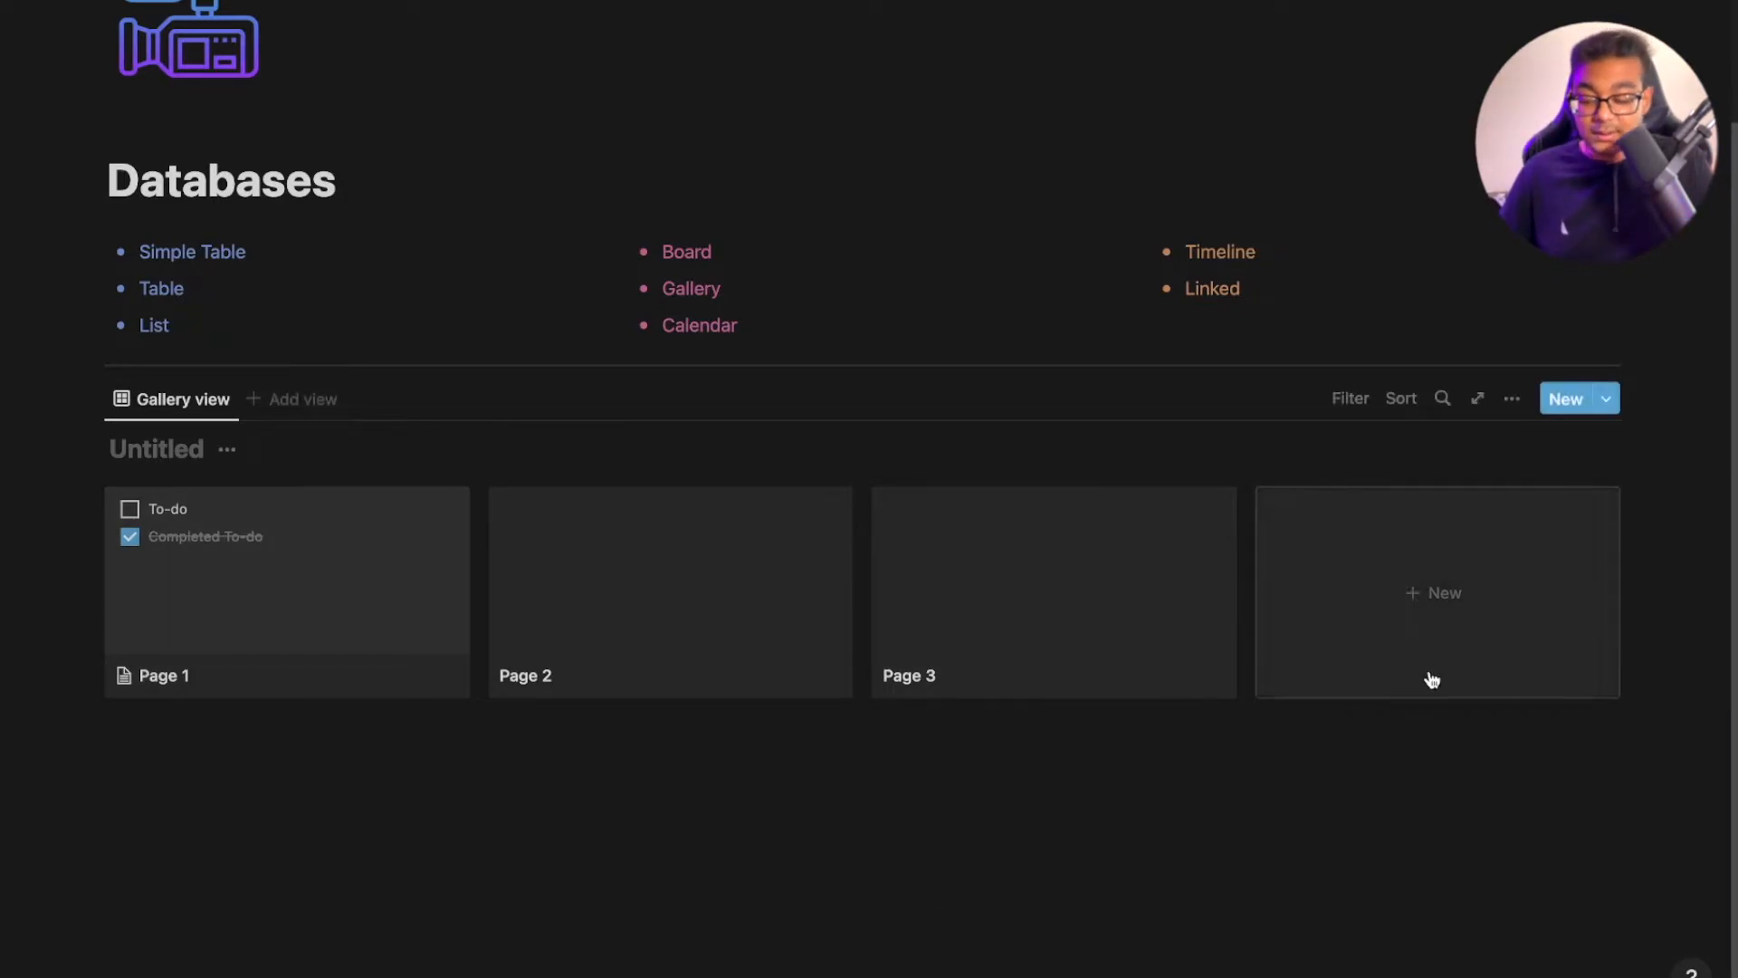
Open Page 1 from the gallery, add a cover image to it and close the page
left_click(337, 654)
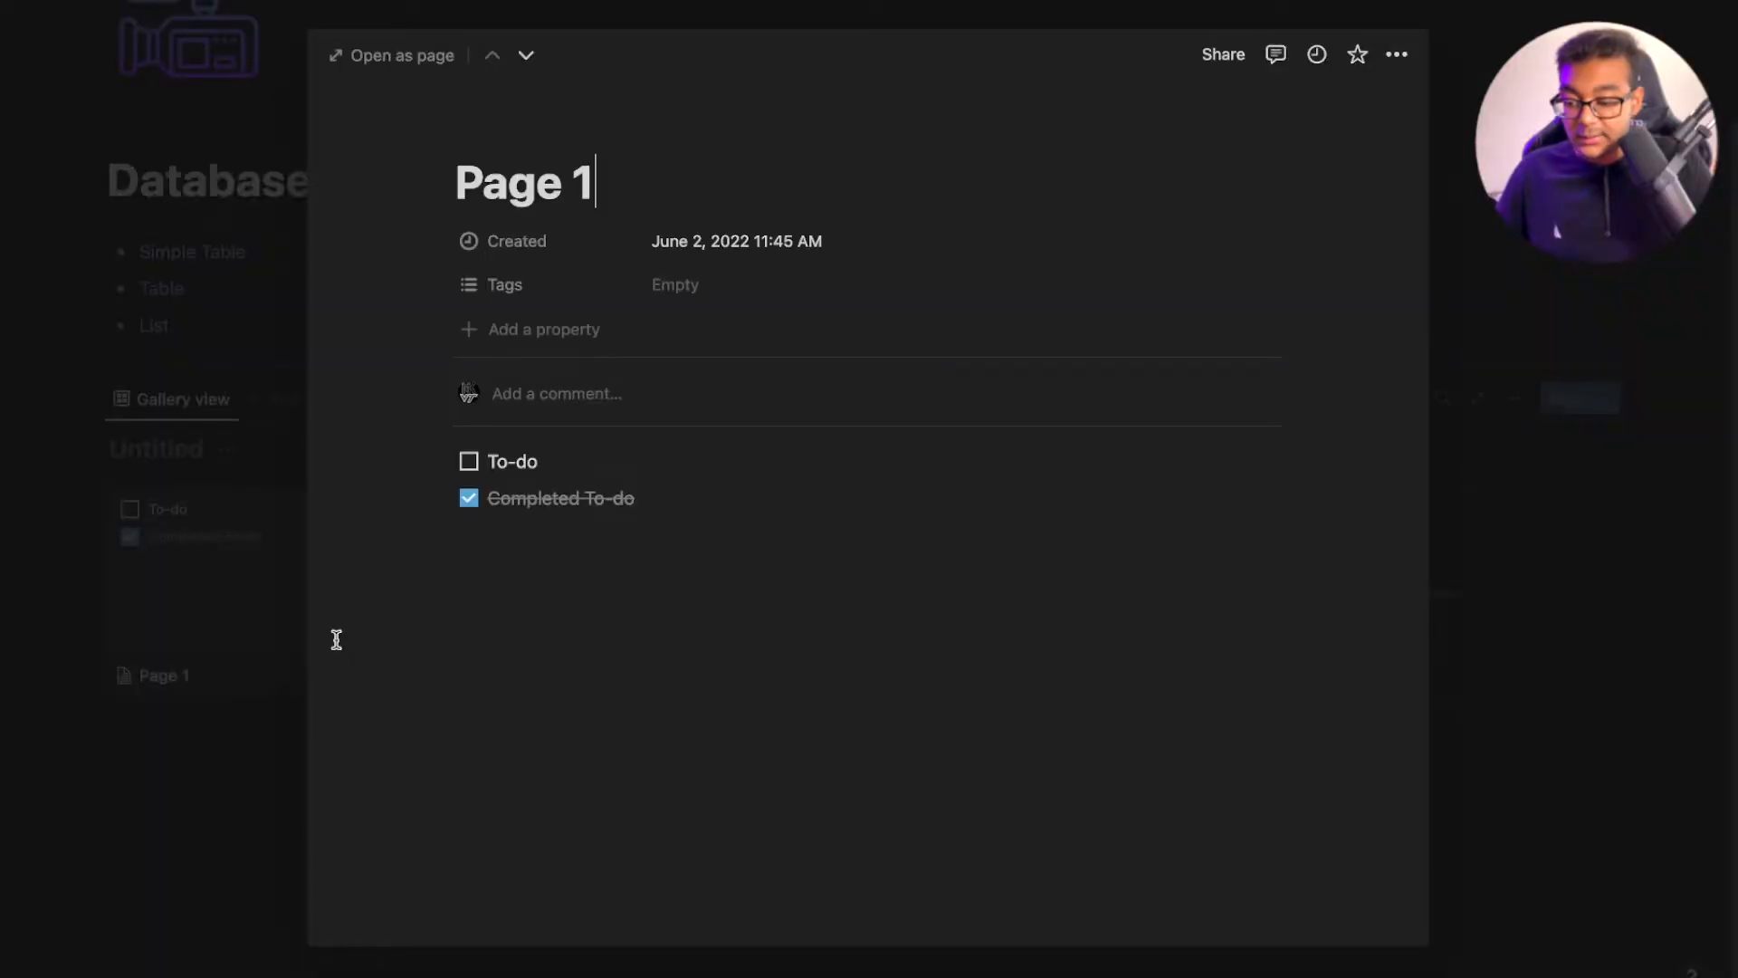
left_click(599, 131)
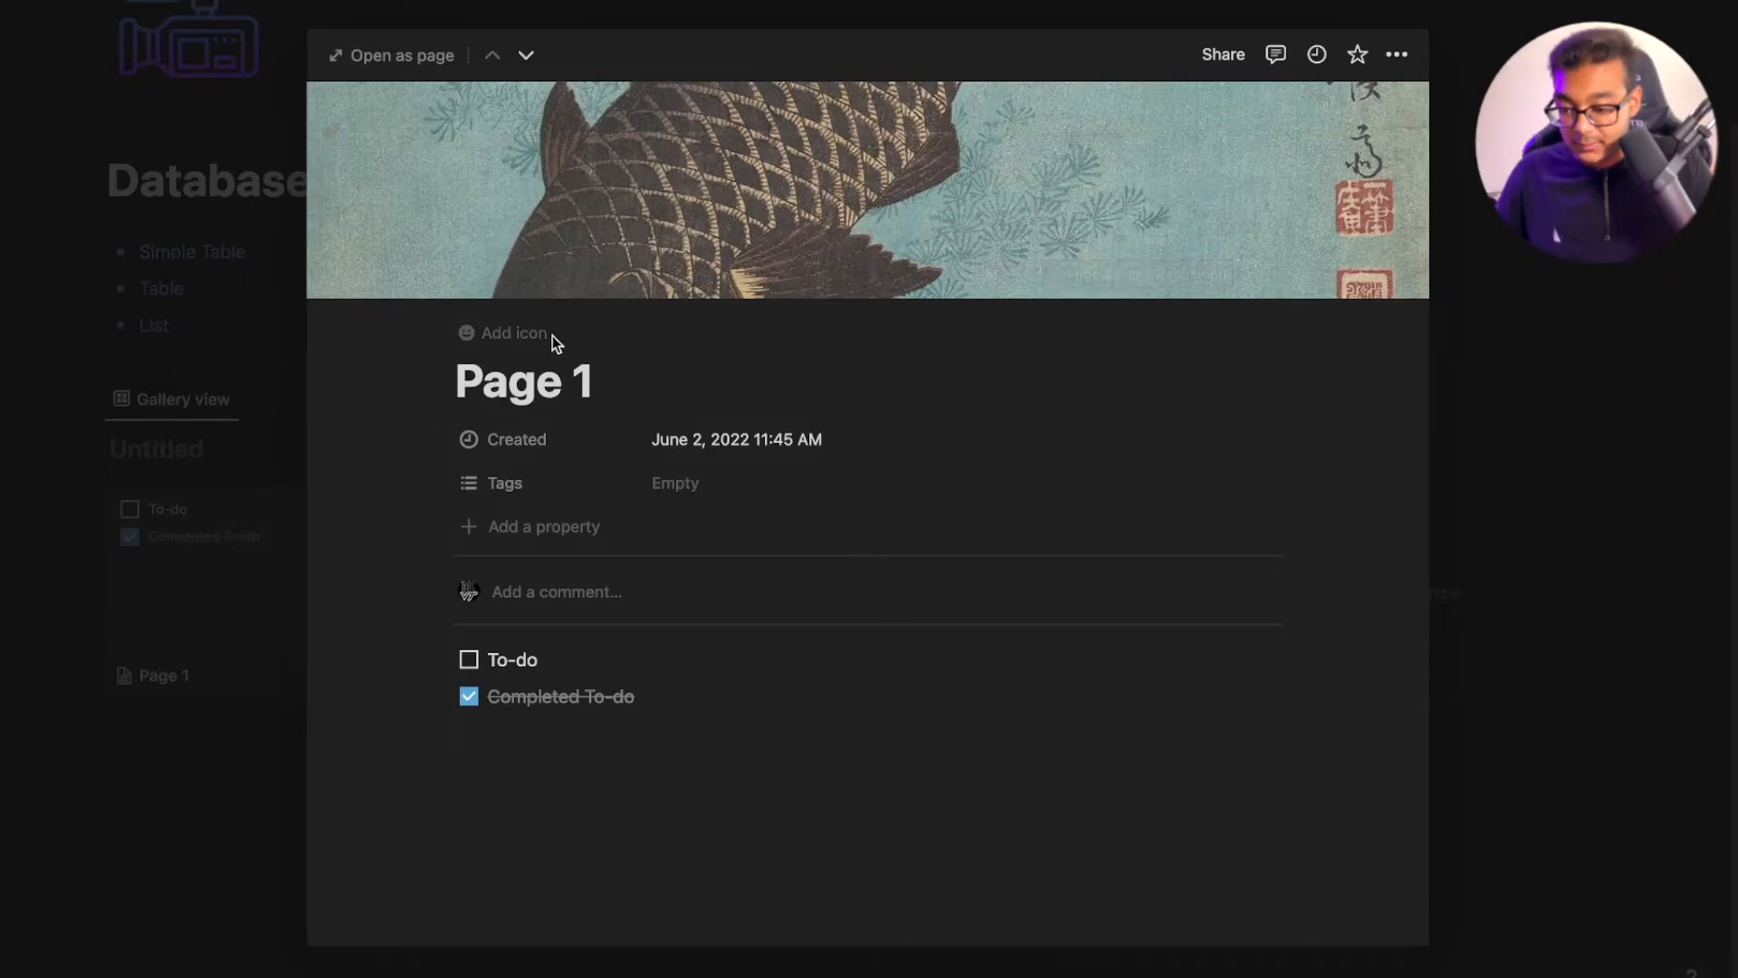
left_click(166, 842)
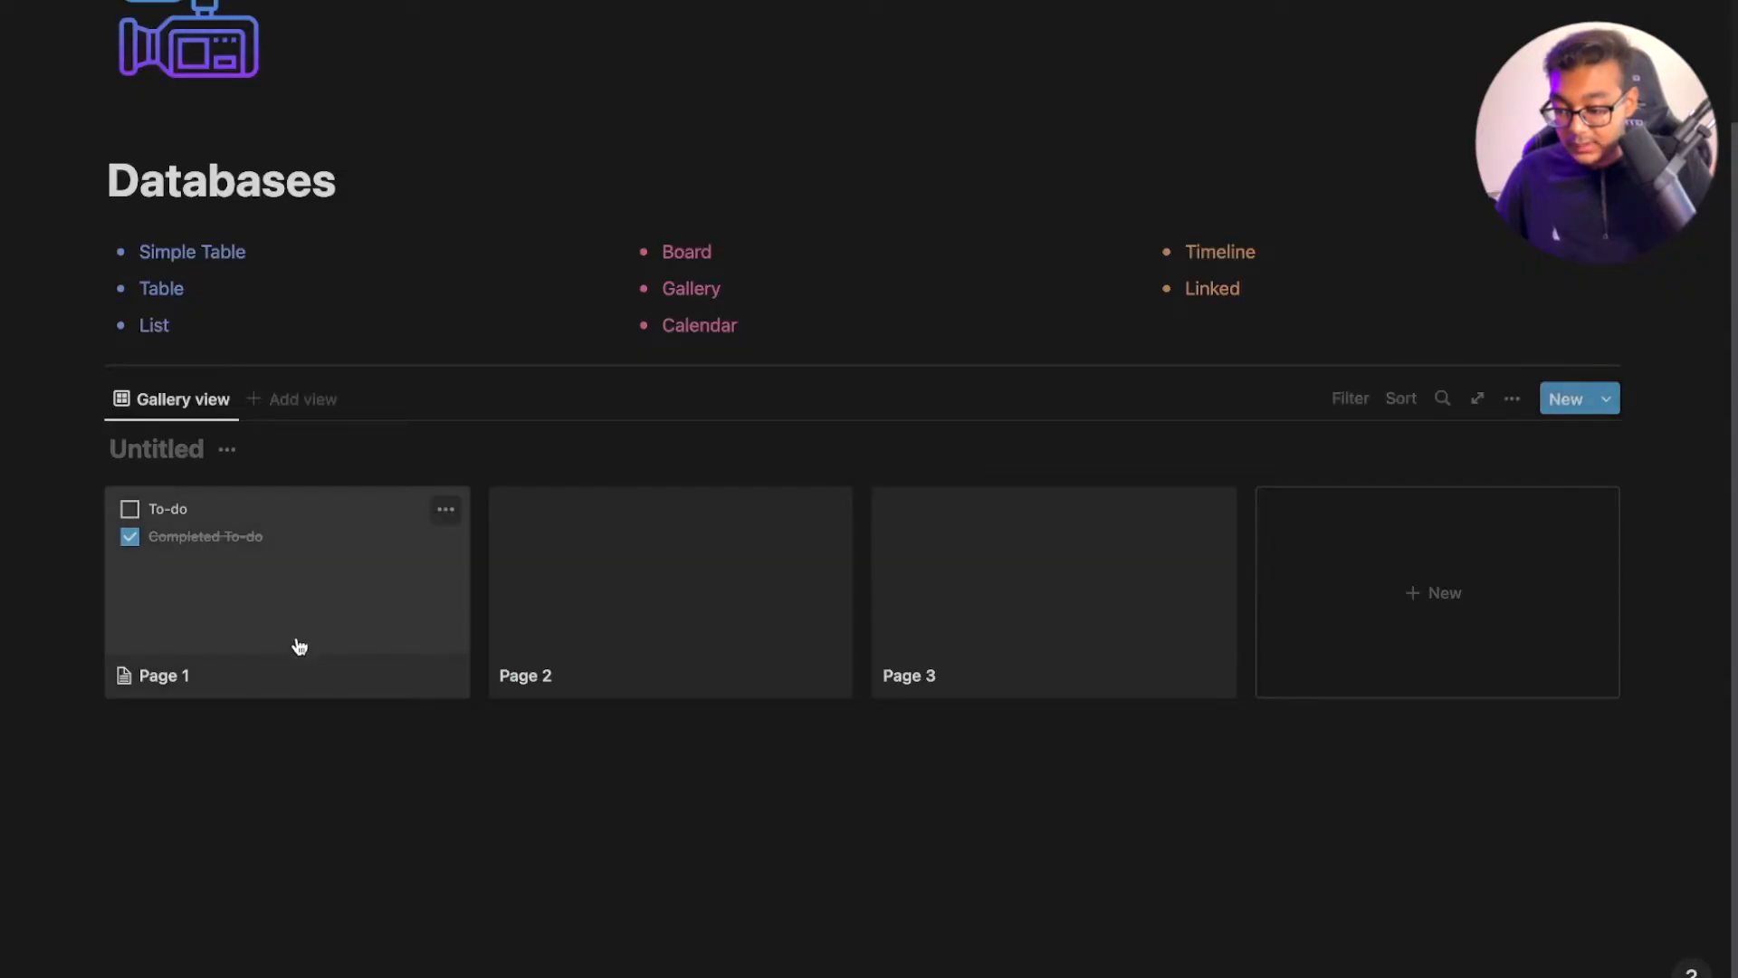
Examine the actions available for the Page 1 card and the gallery view's layout settings, including the card preview
left_click(444, 508)
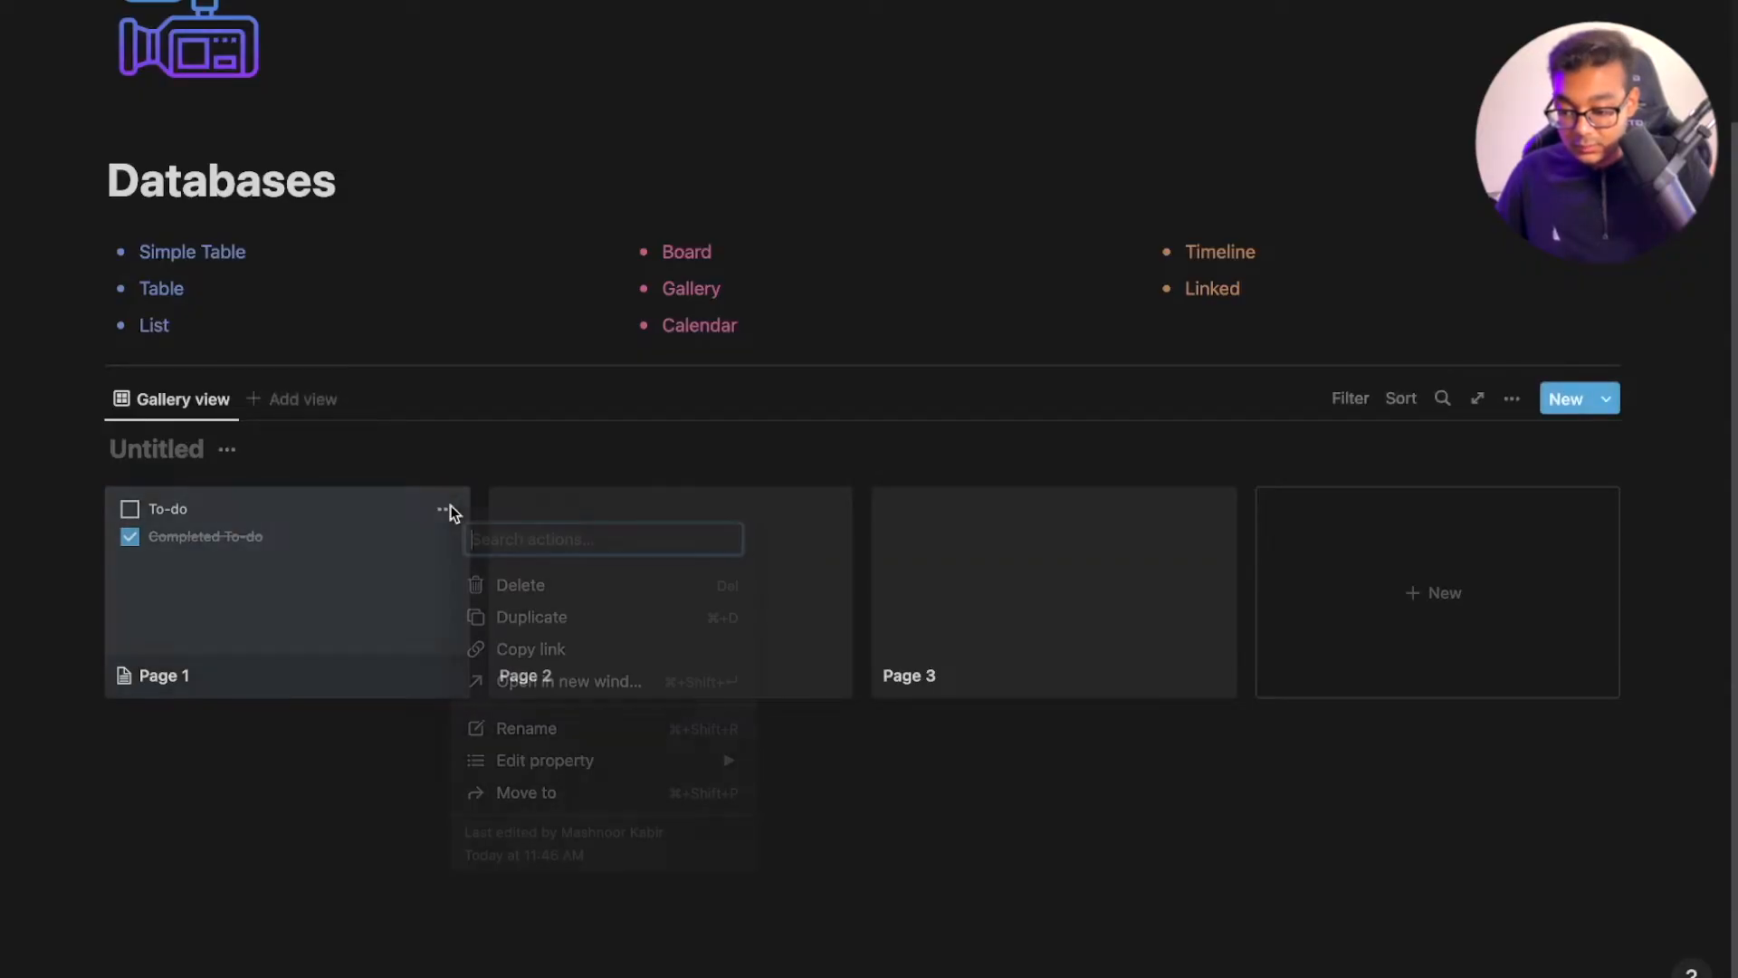
left_click(1048, 849)
left_click(1512, 399)
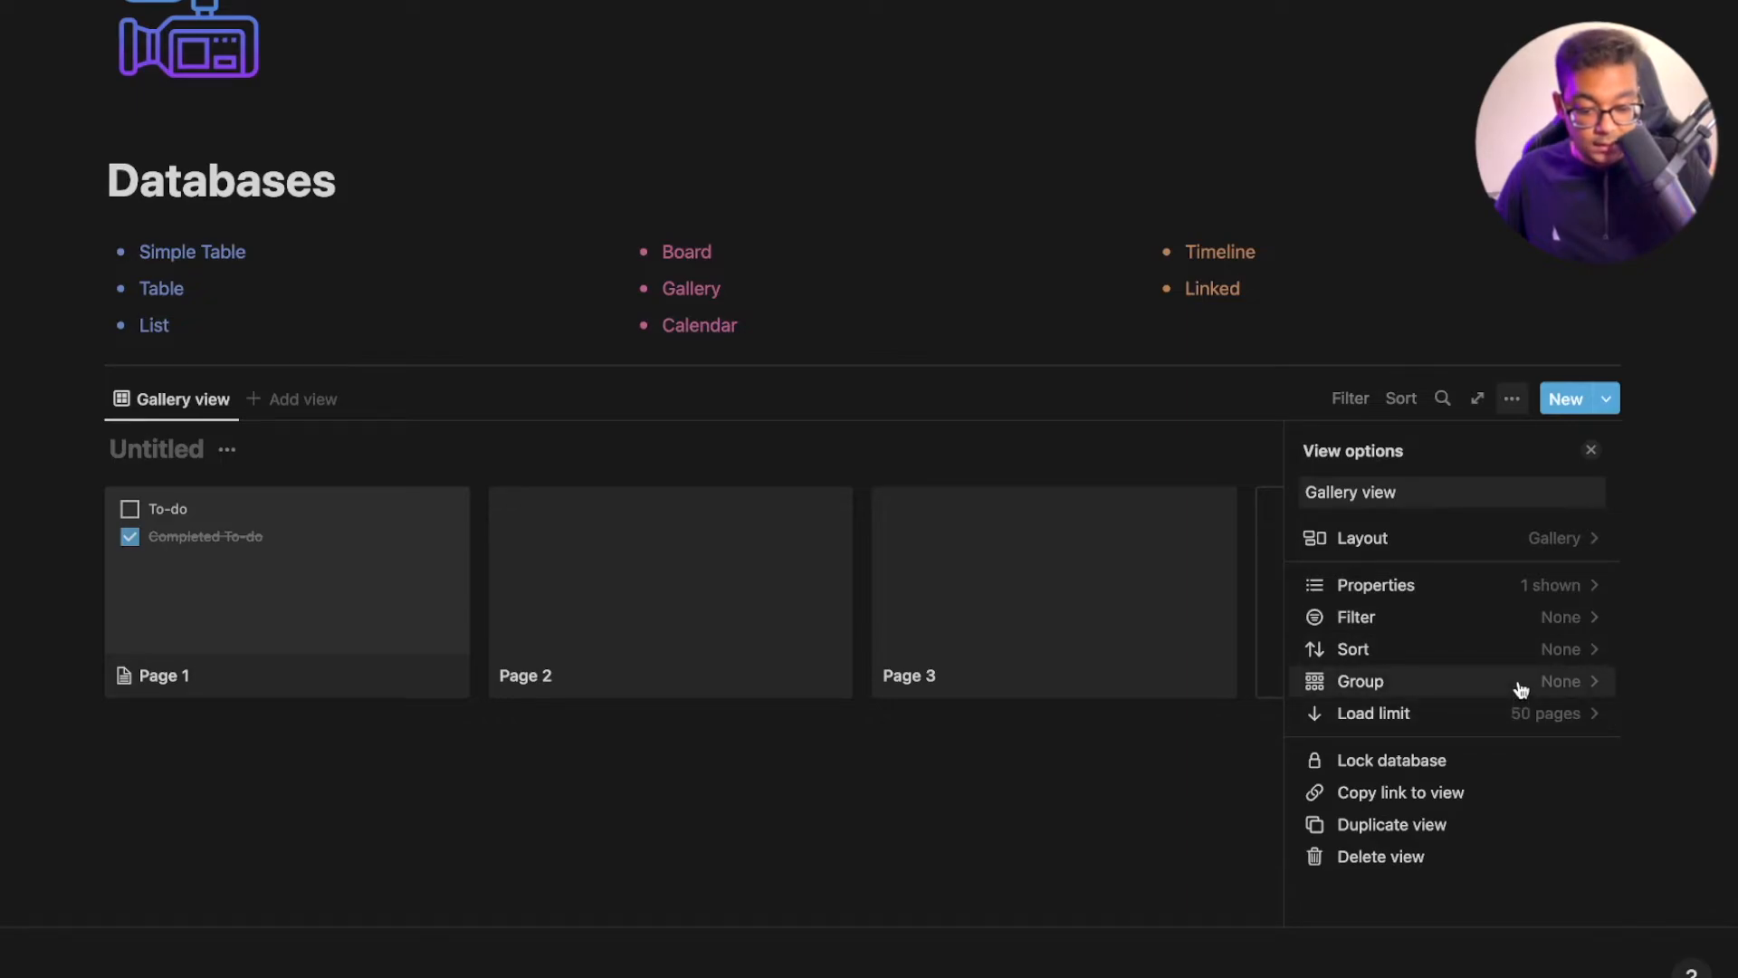
left_click(1519, 542)
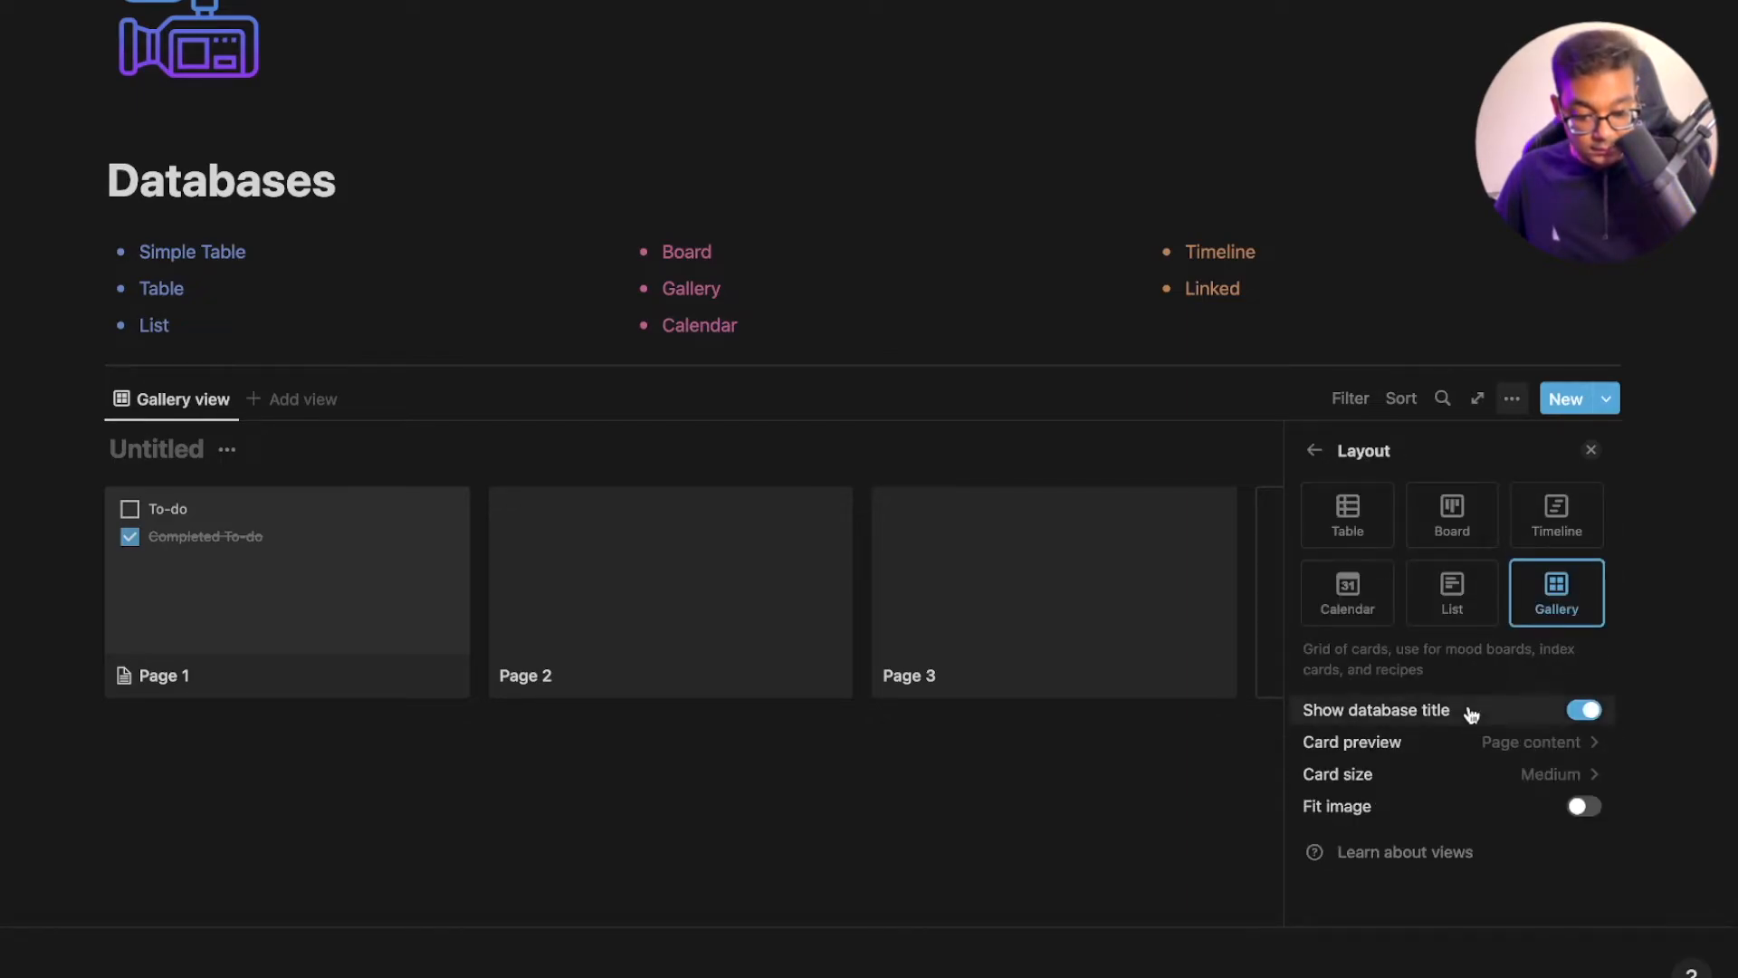
left_click(1575, 753)
left_click(326, 556)
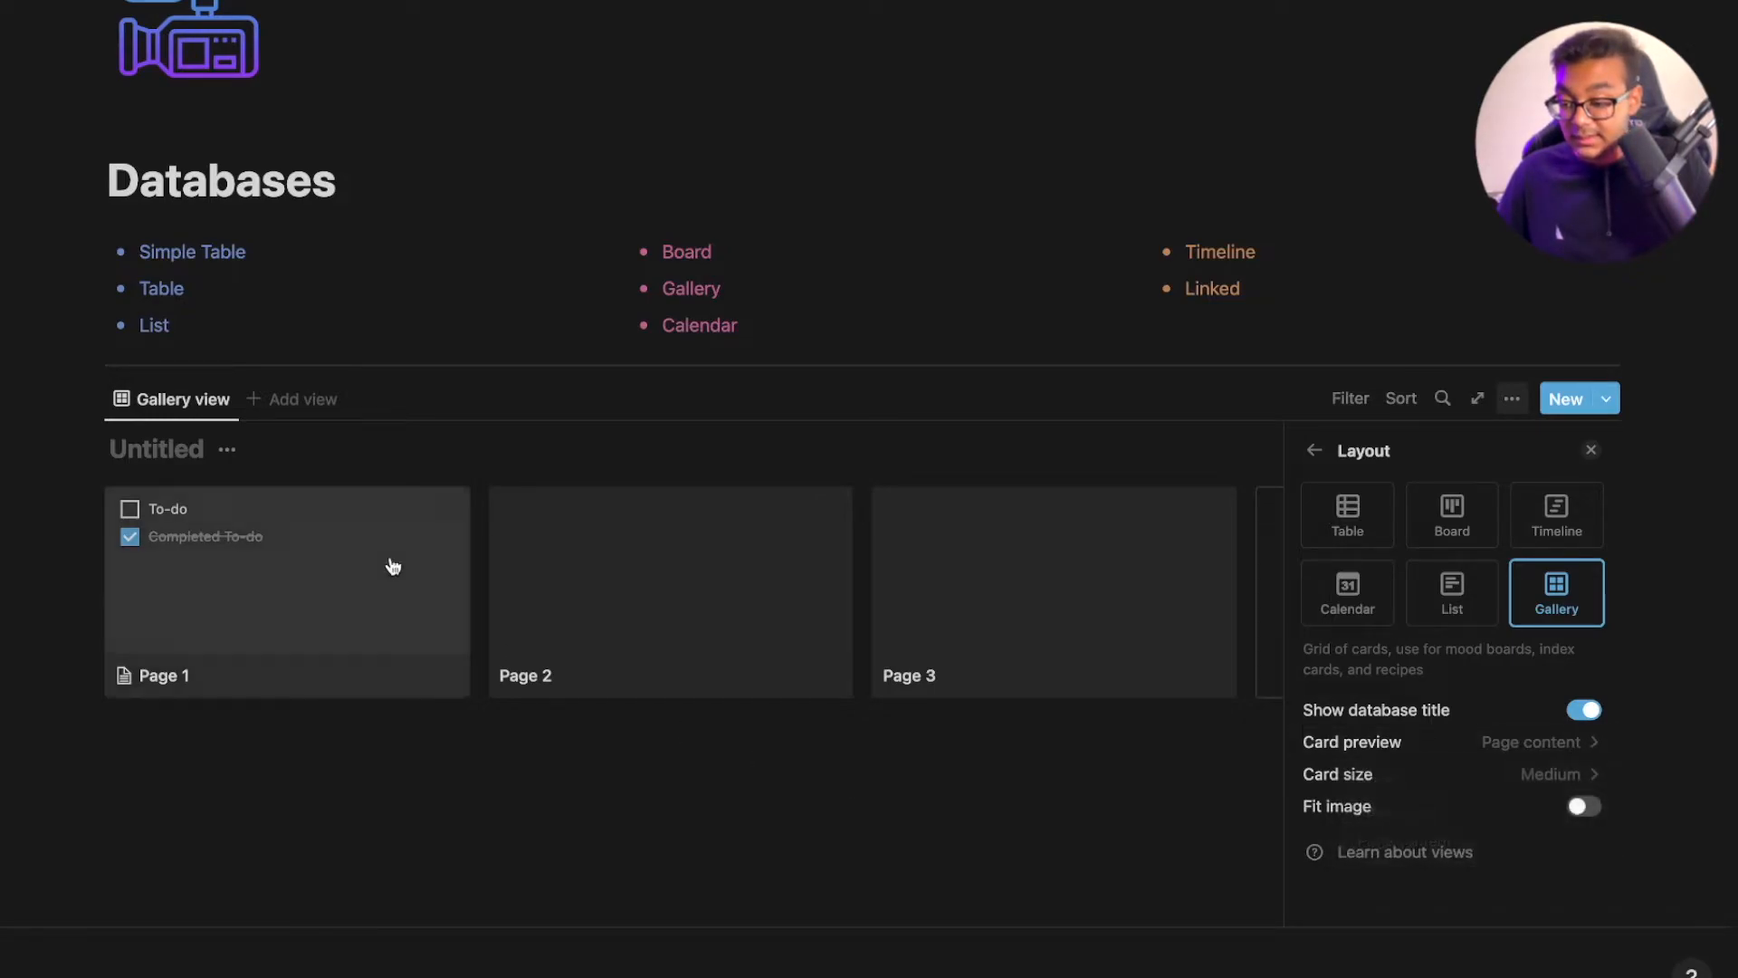
Open Page 2 from the gallery and add a Heading 1 block reading "This" to its body
left_click(702, 633)
left_click(626, 496)
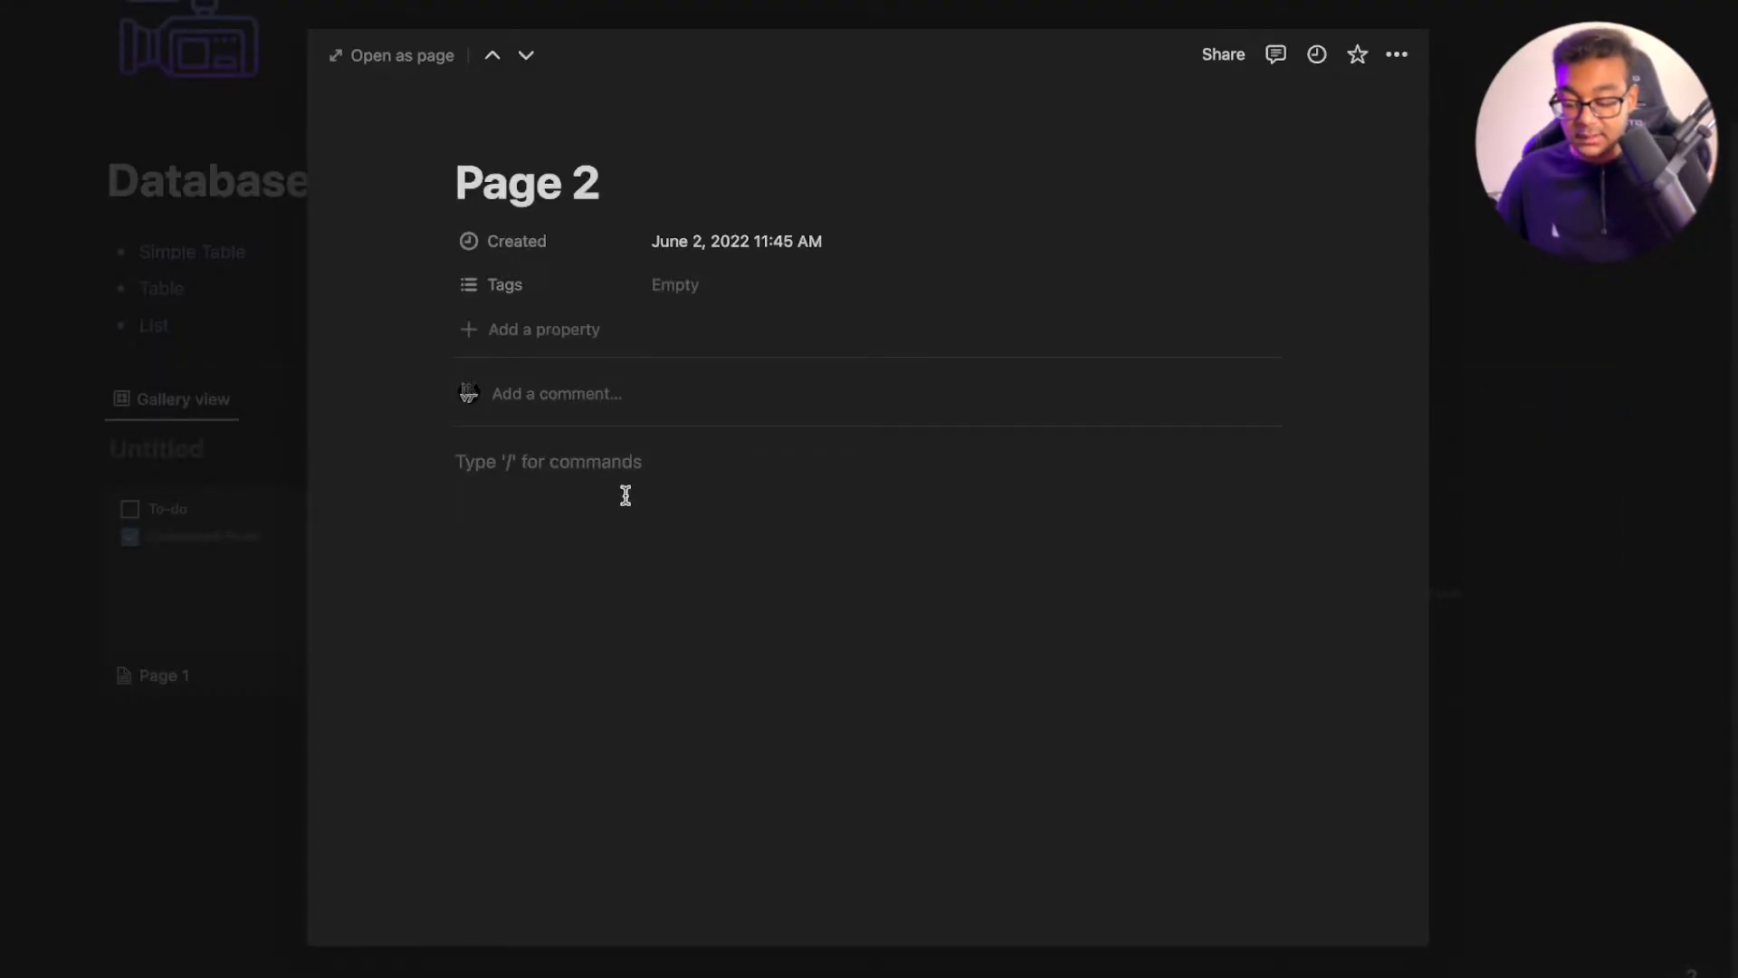
type("/h1")
key("Return")
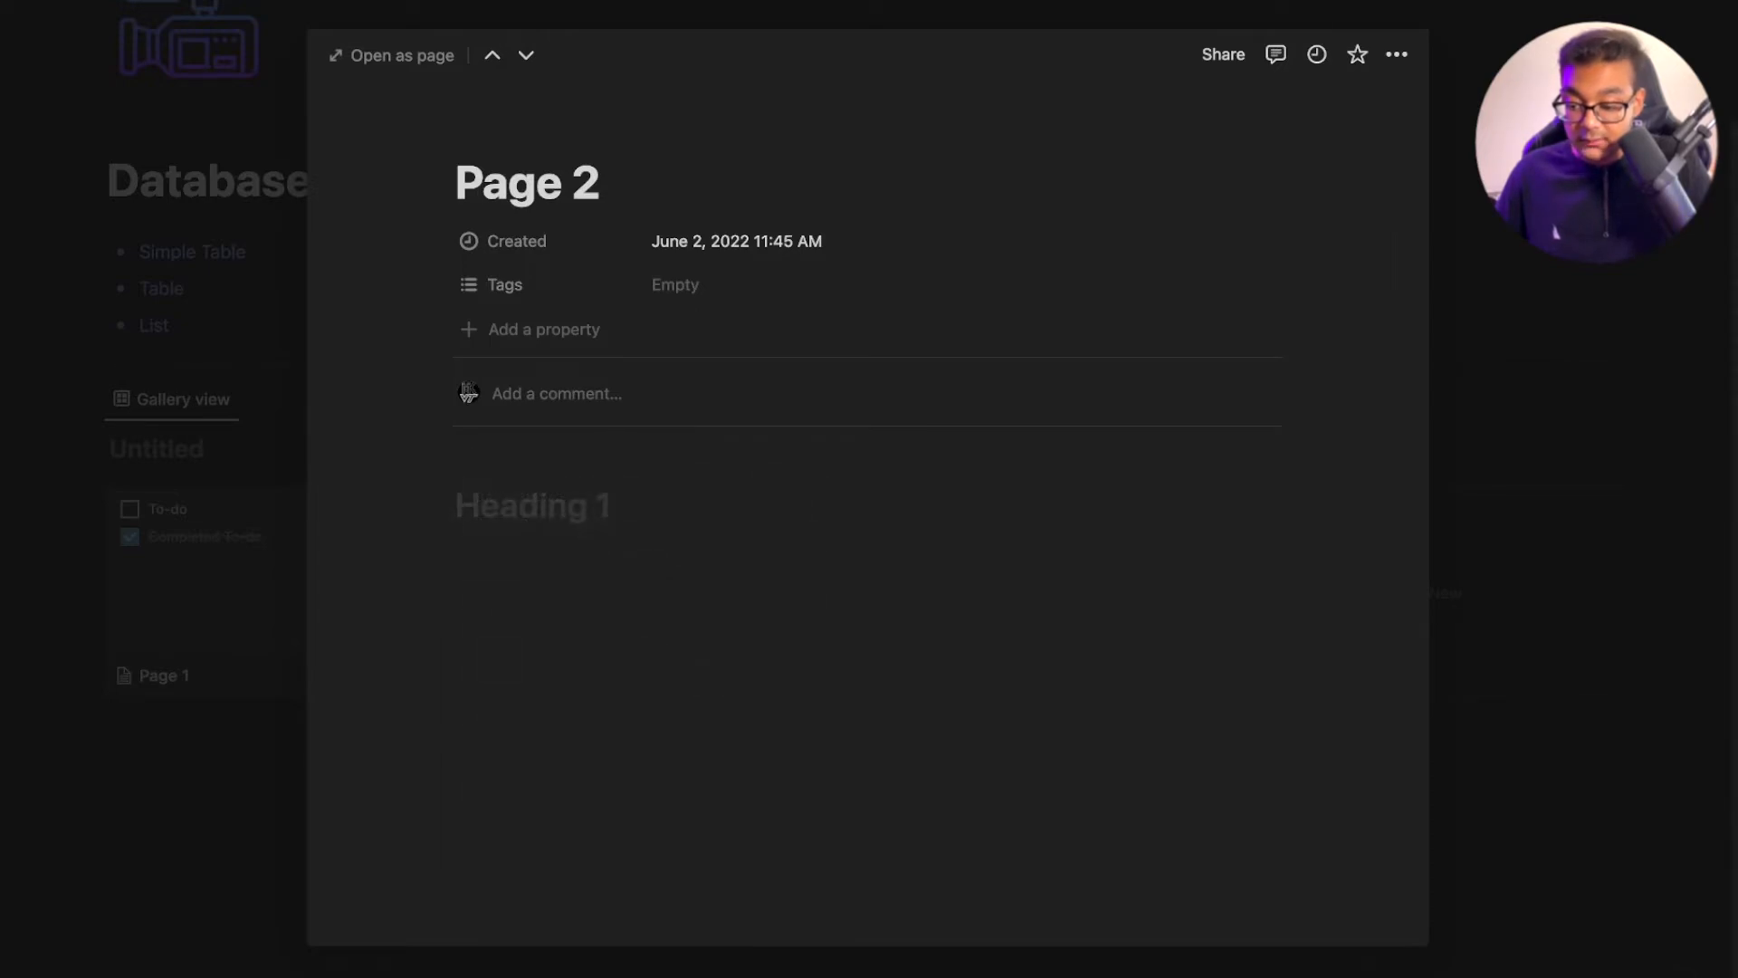
type("This")
key("Return")
Add two more Heading 1 blocks reading "Is" and "Big" below the first one and close Page 2
type("/h1")
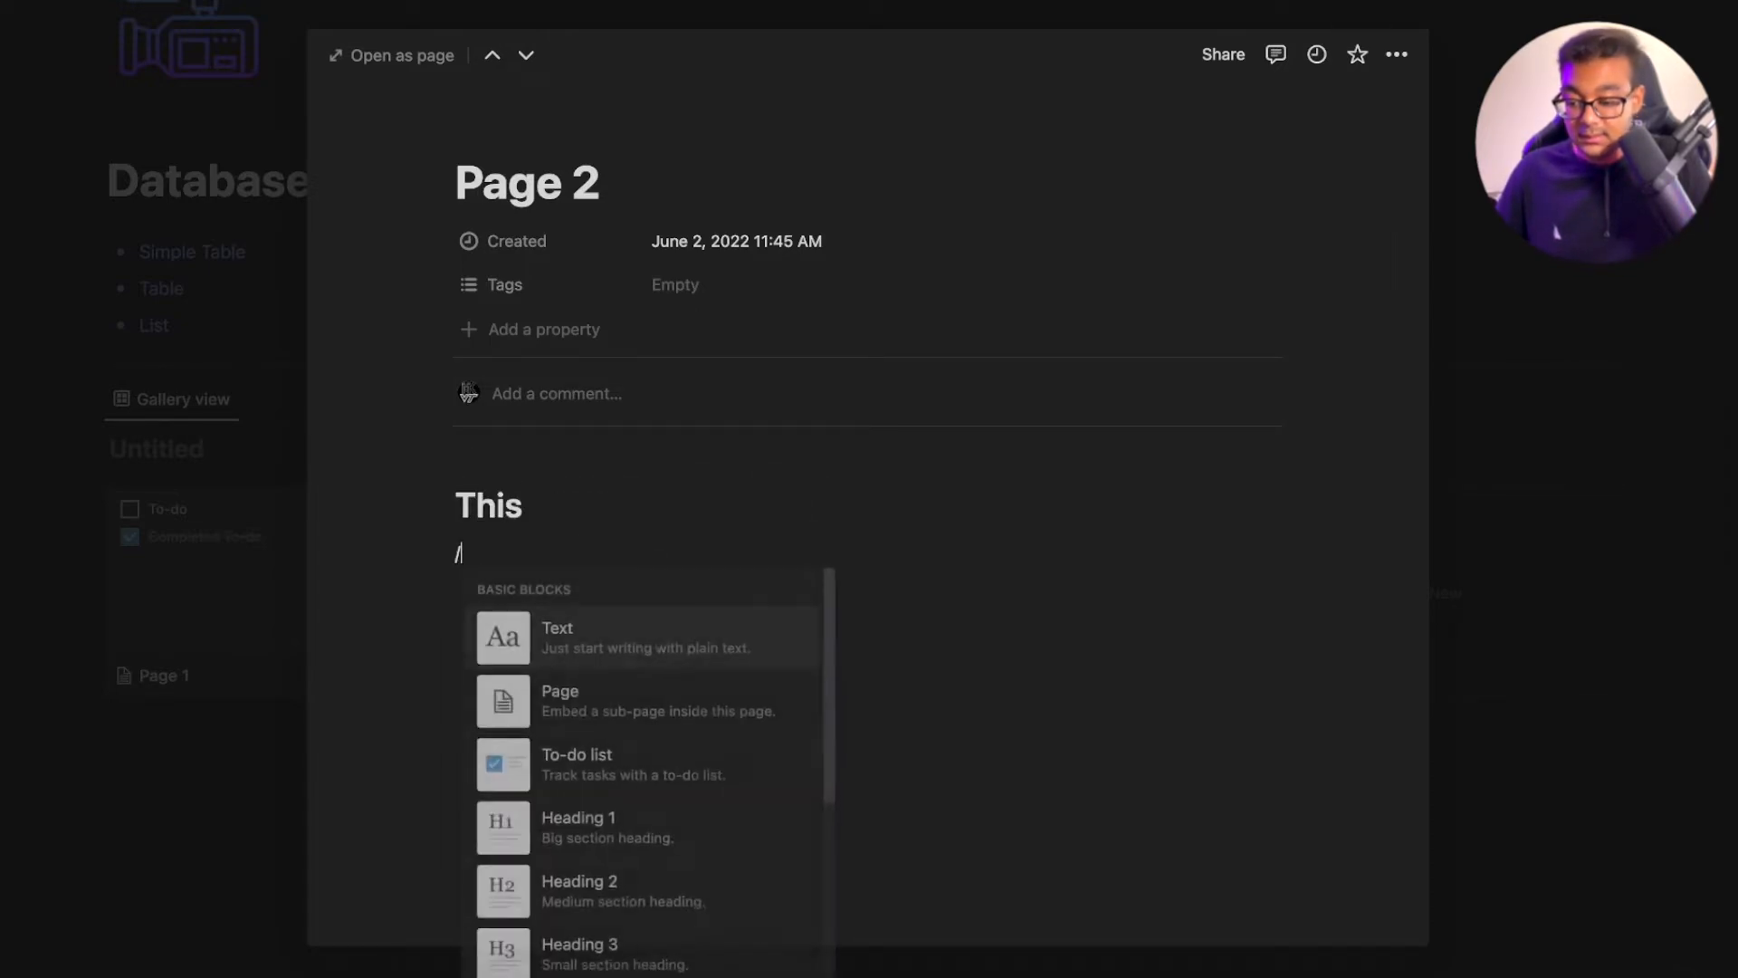
key("Return")
type("Is")
key("Return")
type("/h1")
key("Return")
type("Big")
key("Return")
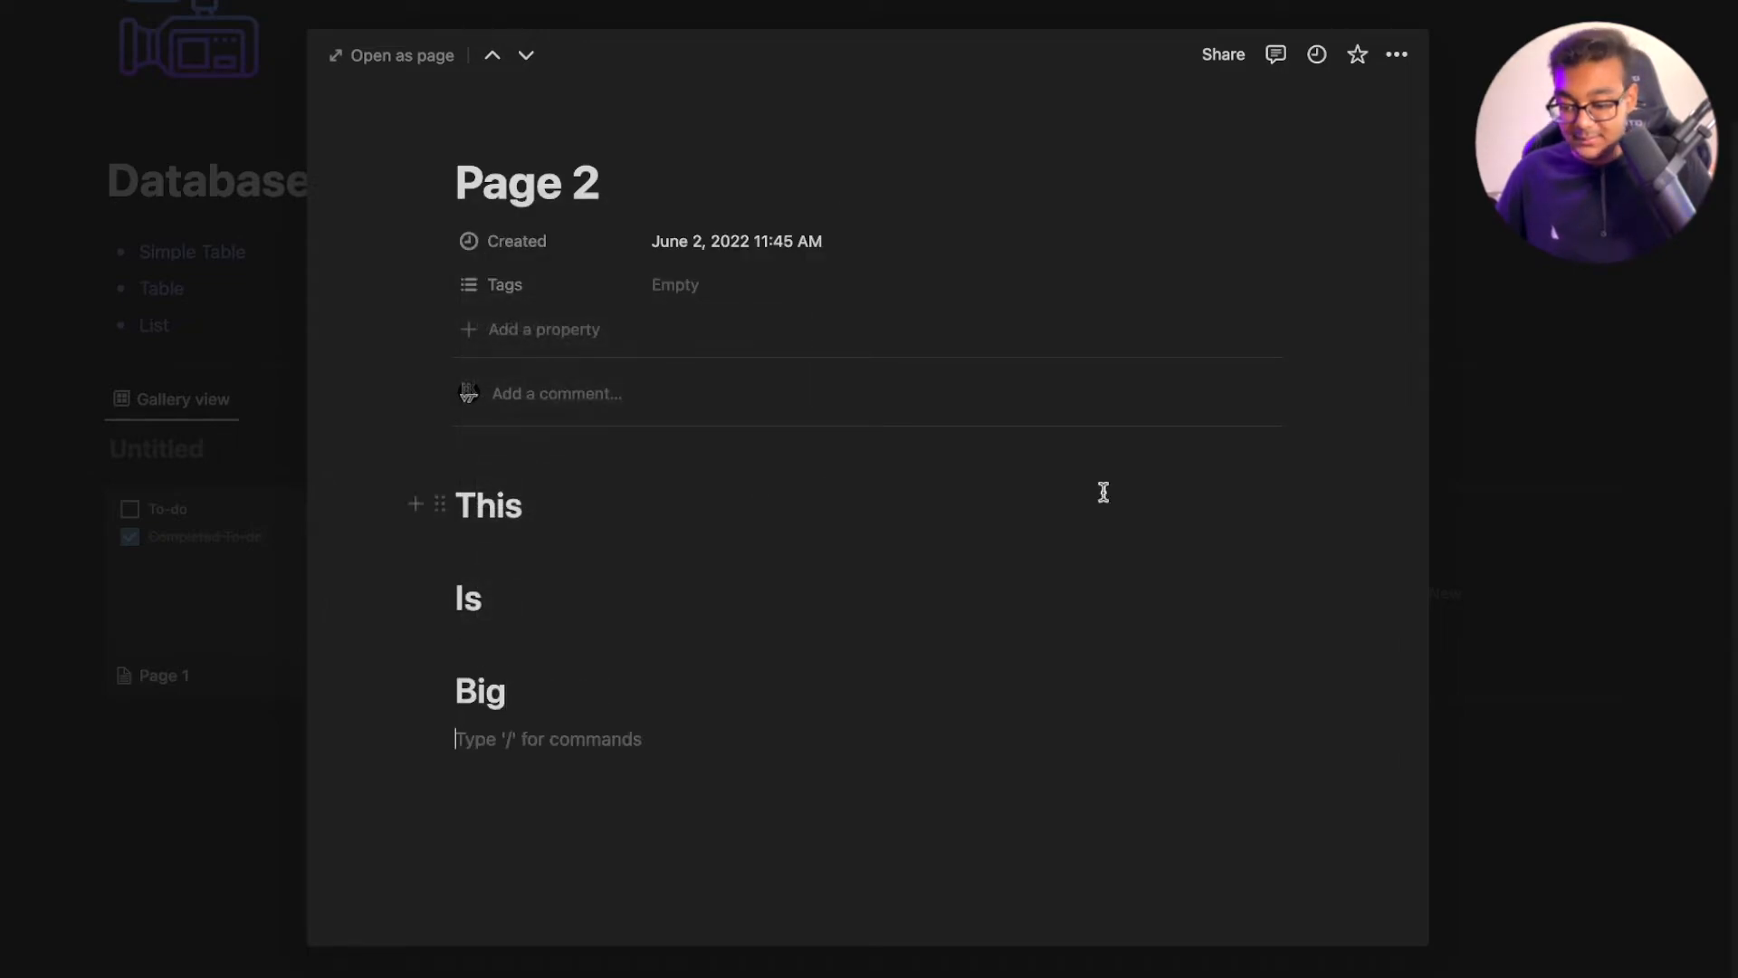
left_click(1616, 477)
left_click_drag(598, 825, 602, 625)
left_click(596, 816)
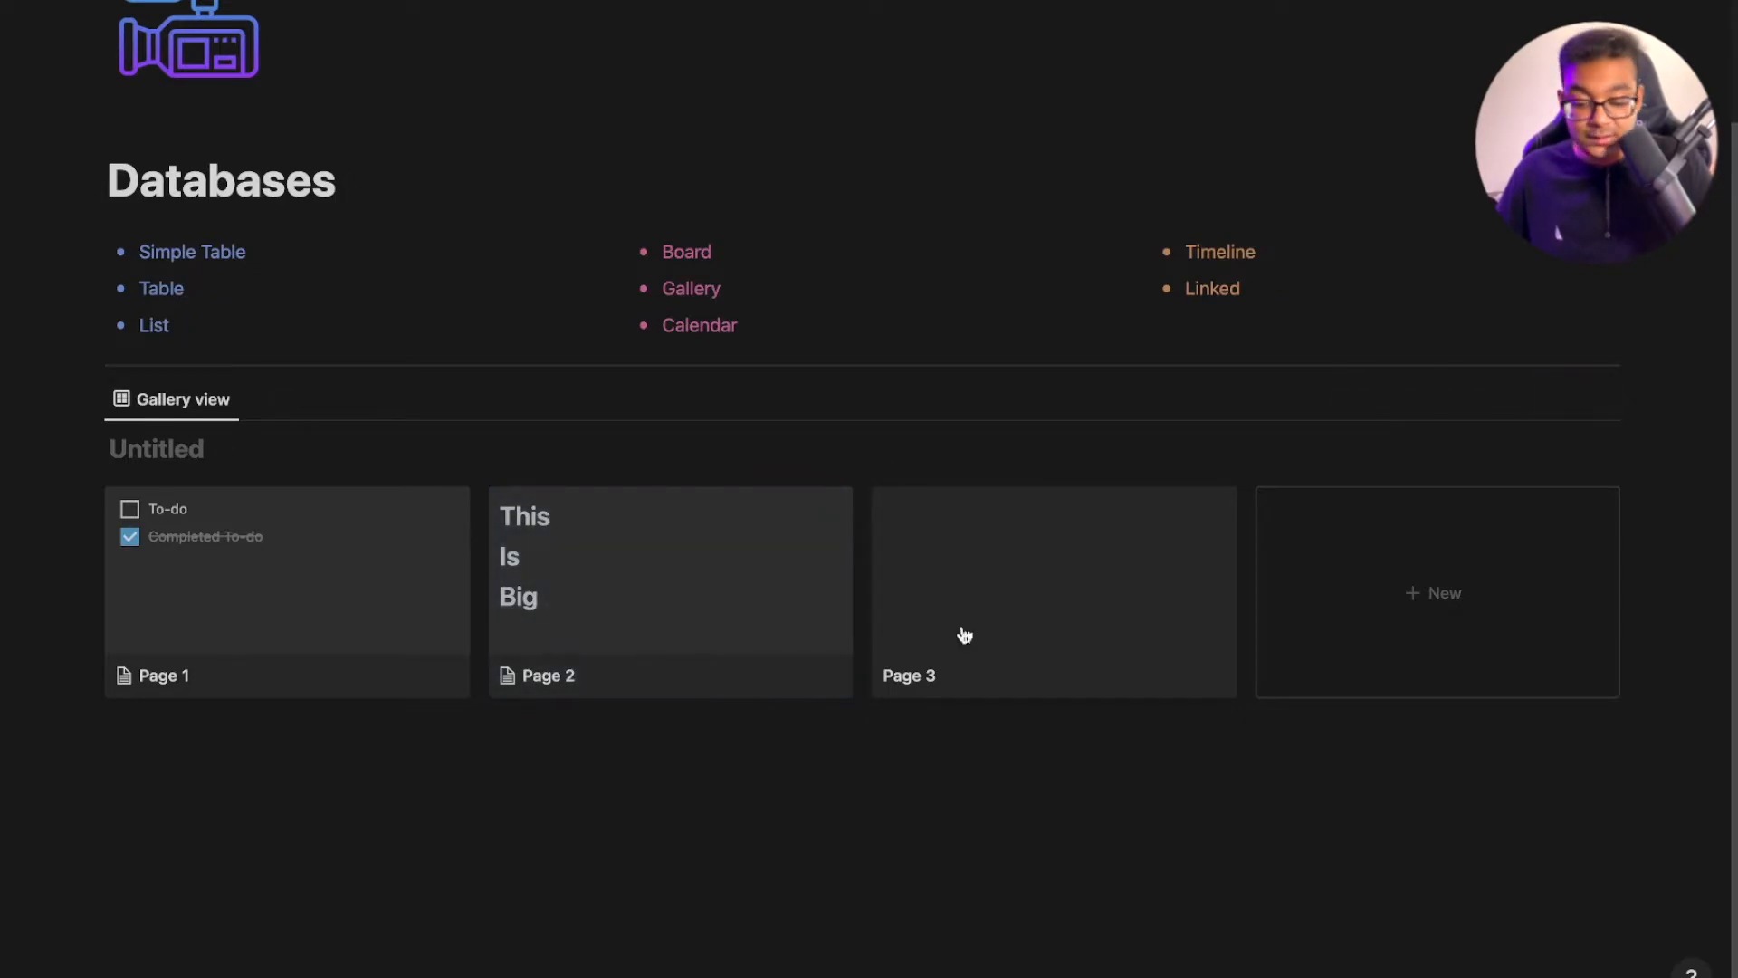
Set the gallery view's card preview to Page cover
left_click(1512, 402)
left_click(1513, 543)
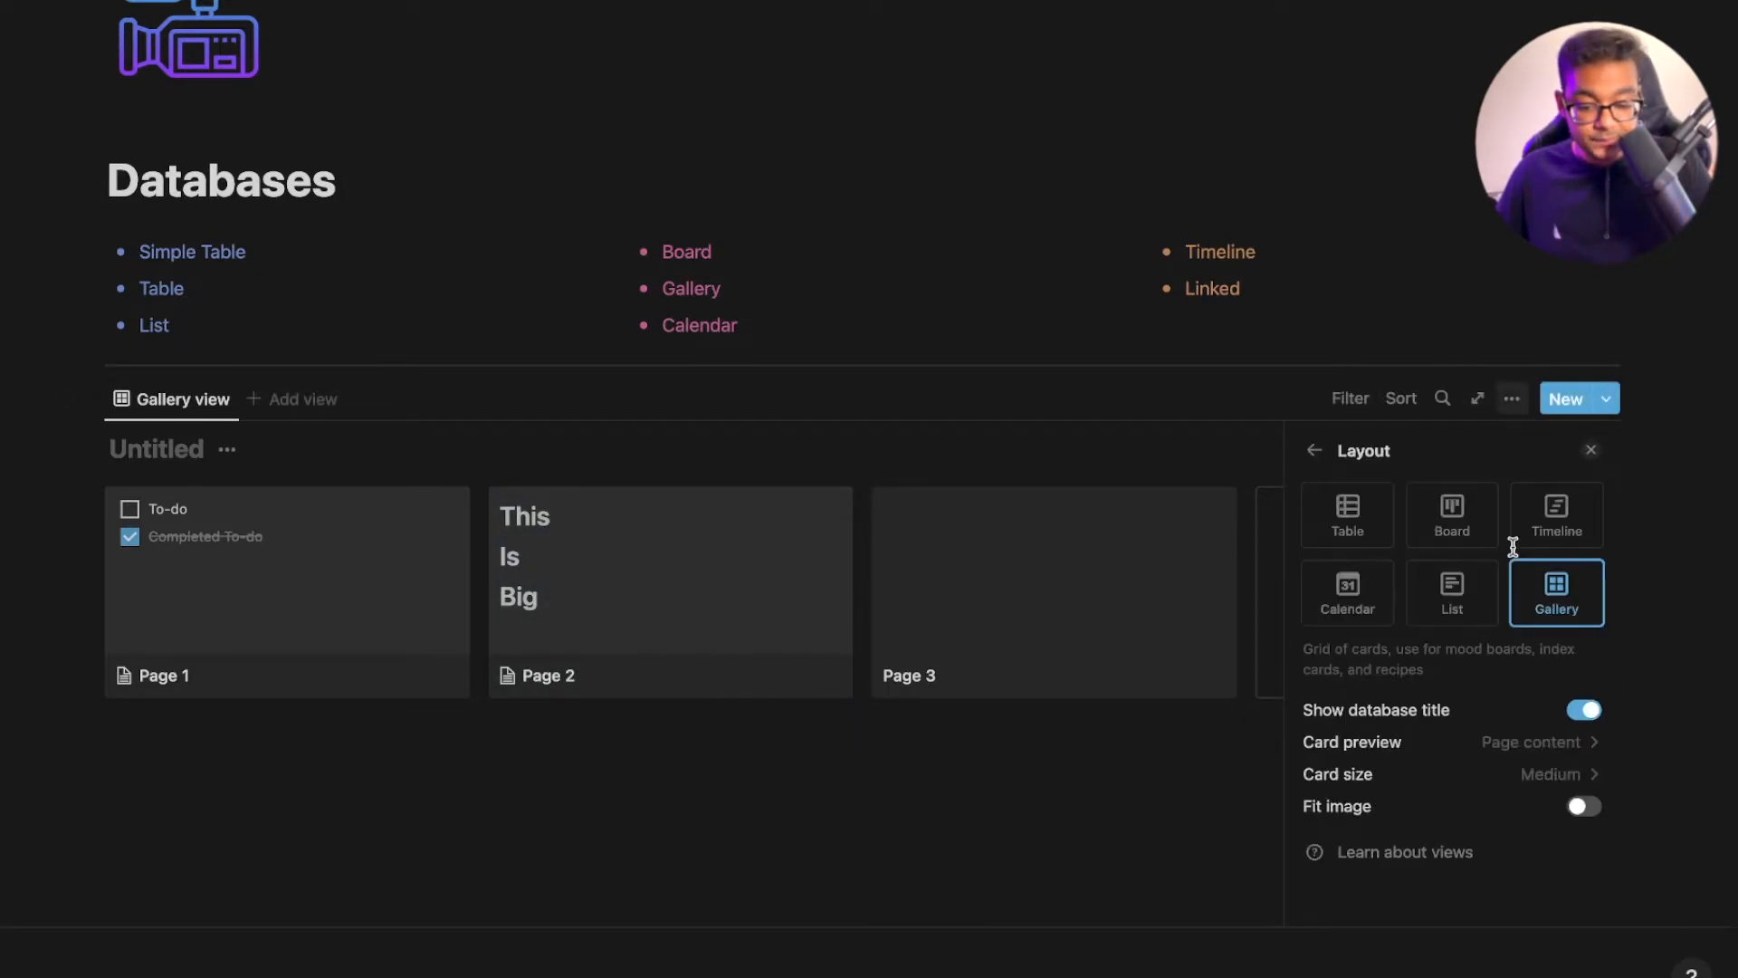
left_click(1497, 750)
left_click(1451, 817)
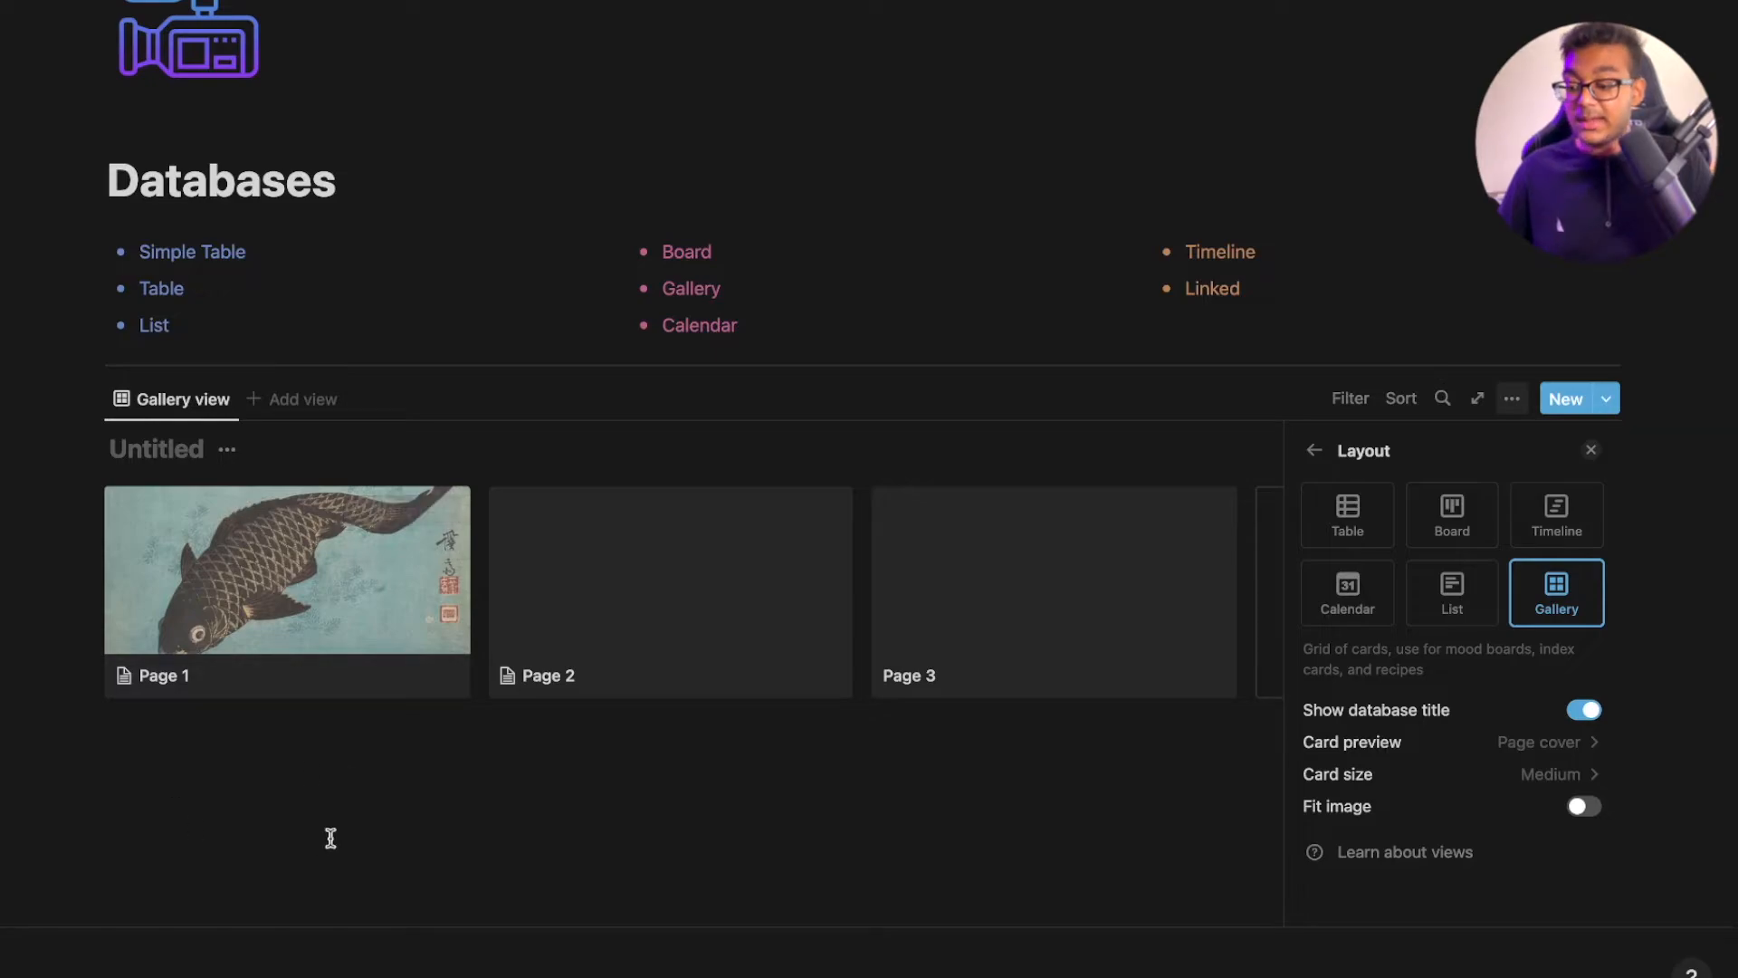
Open Page 1 from the gallery, rename it "Art" and close the page
left_click(201, 690)
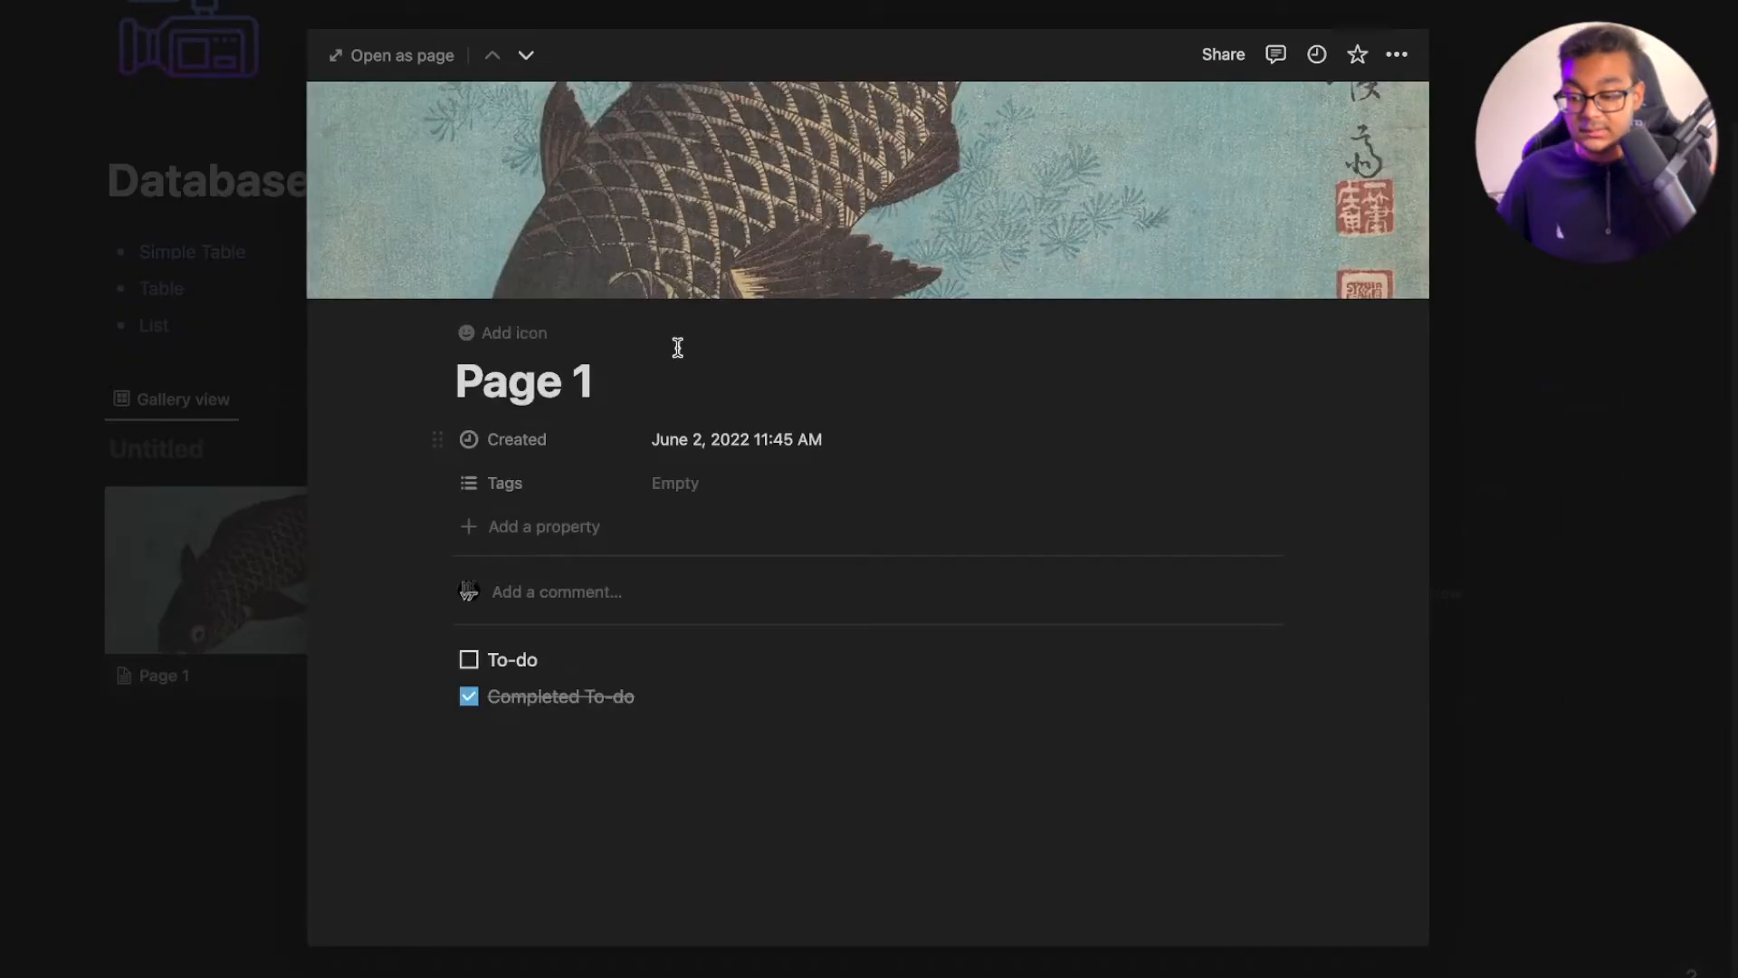
key("super+a")
type("Art")
key("Return")
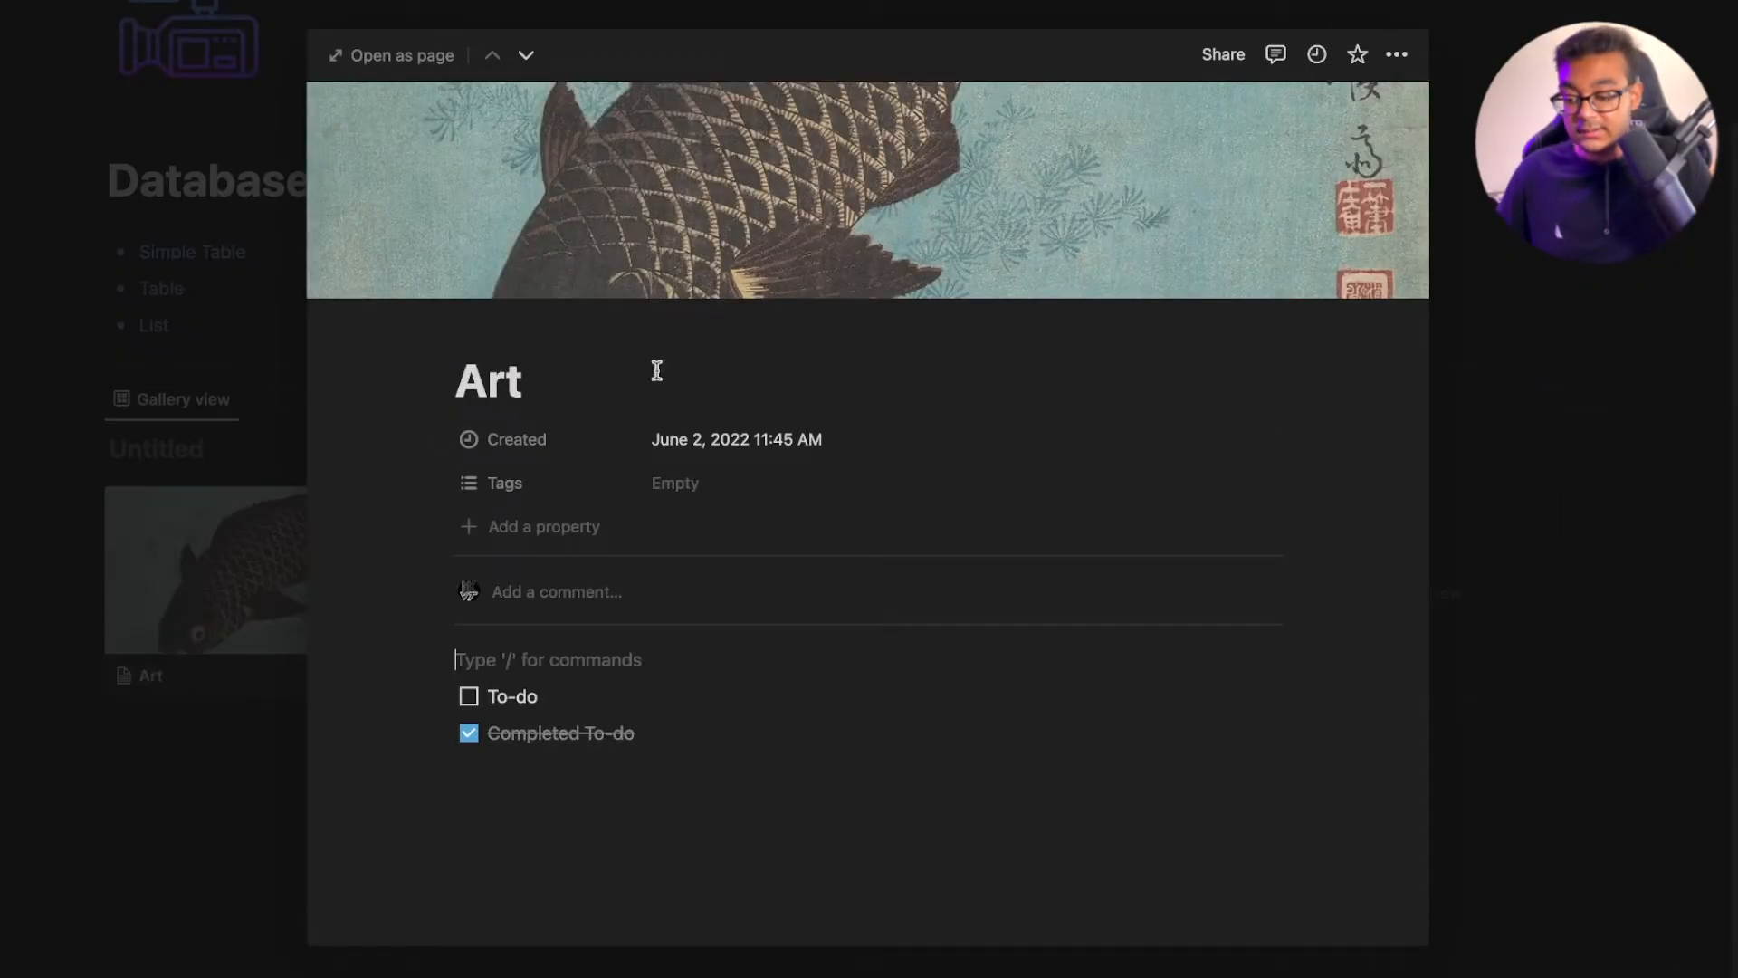
left_click(1562, 535)
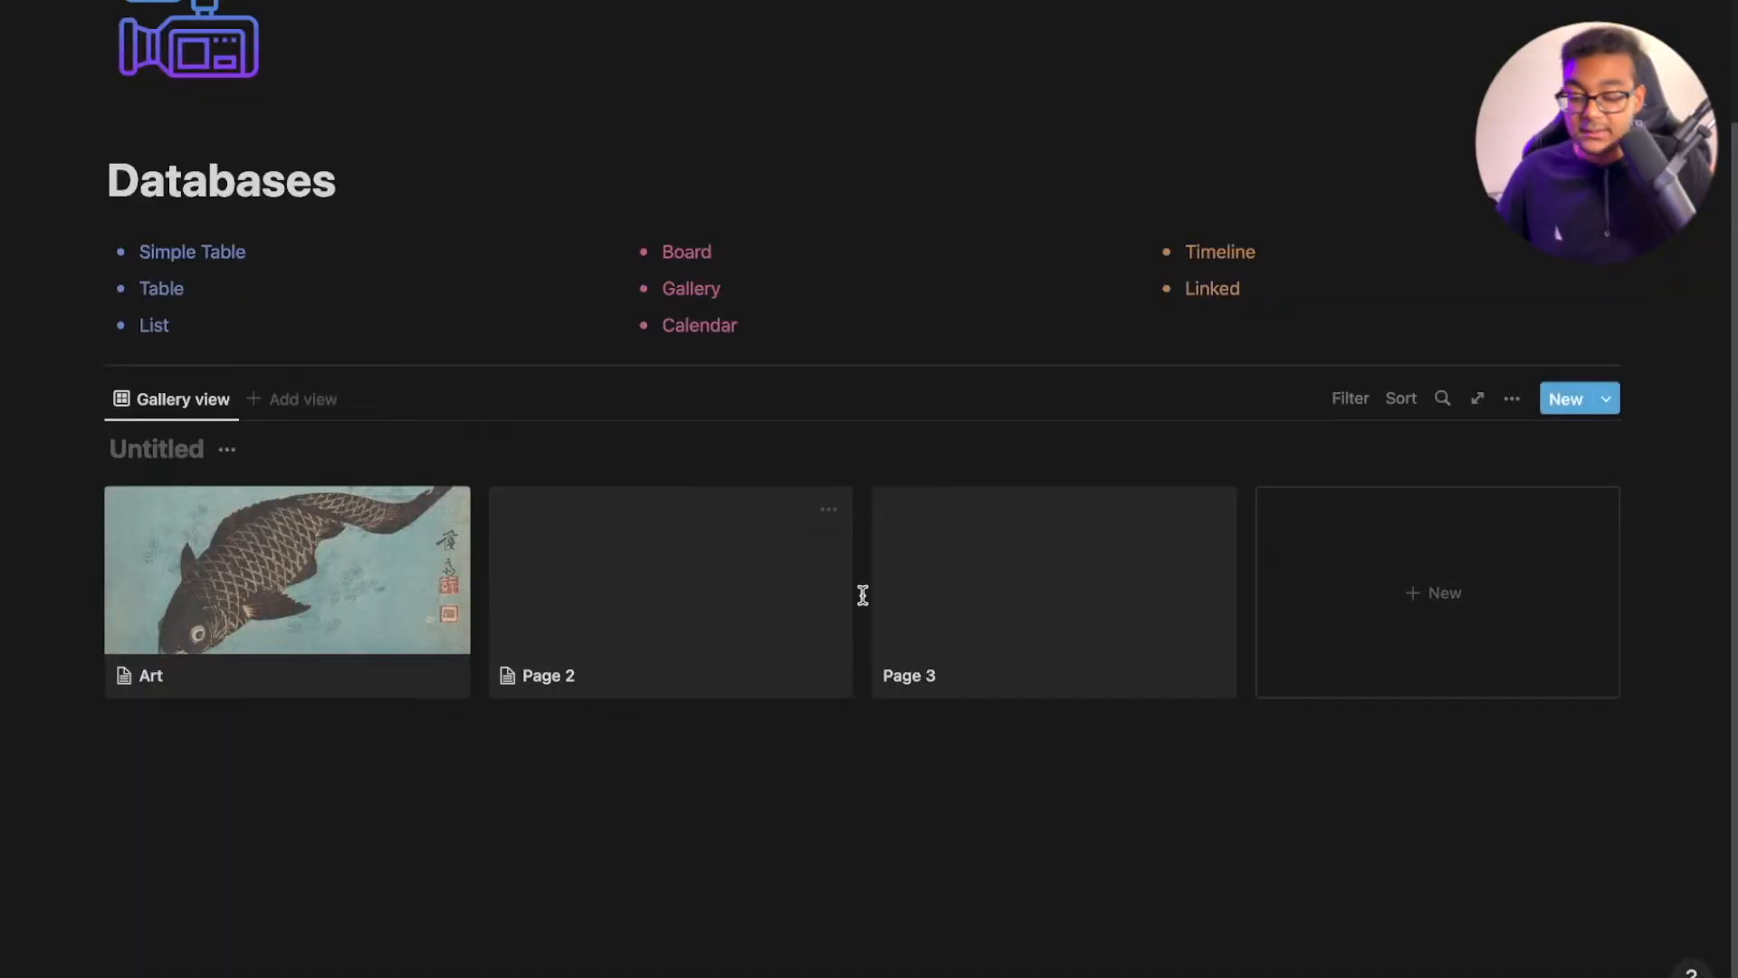
Set the gallery view's card size to Large
left_click(1512, 399)
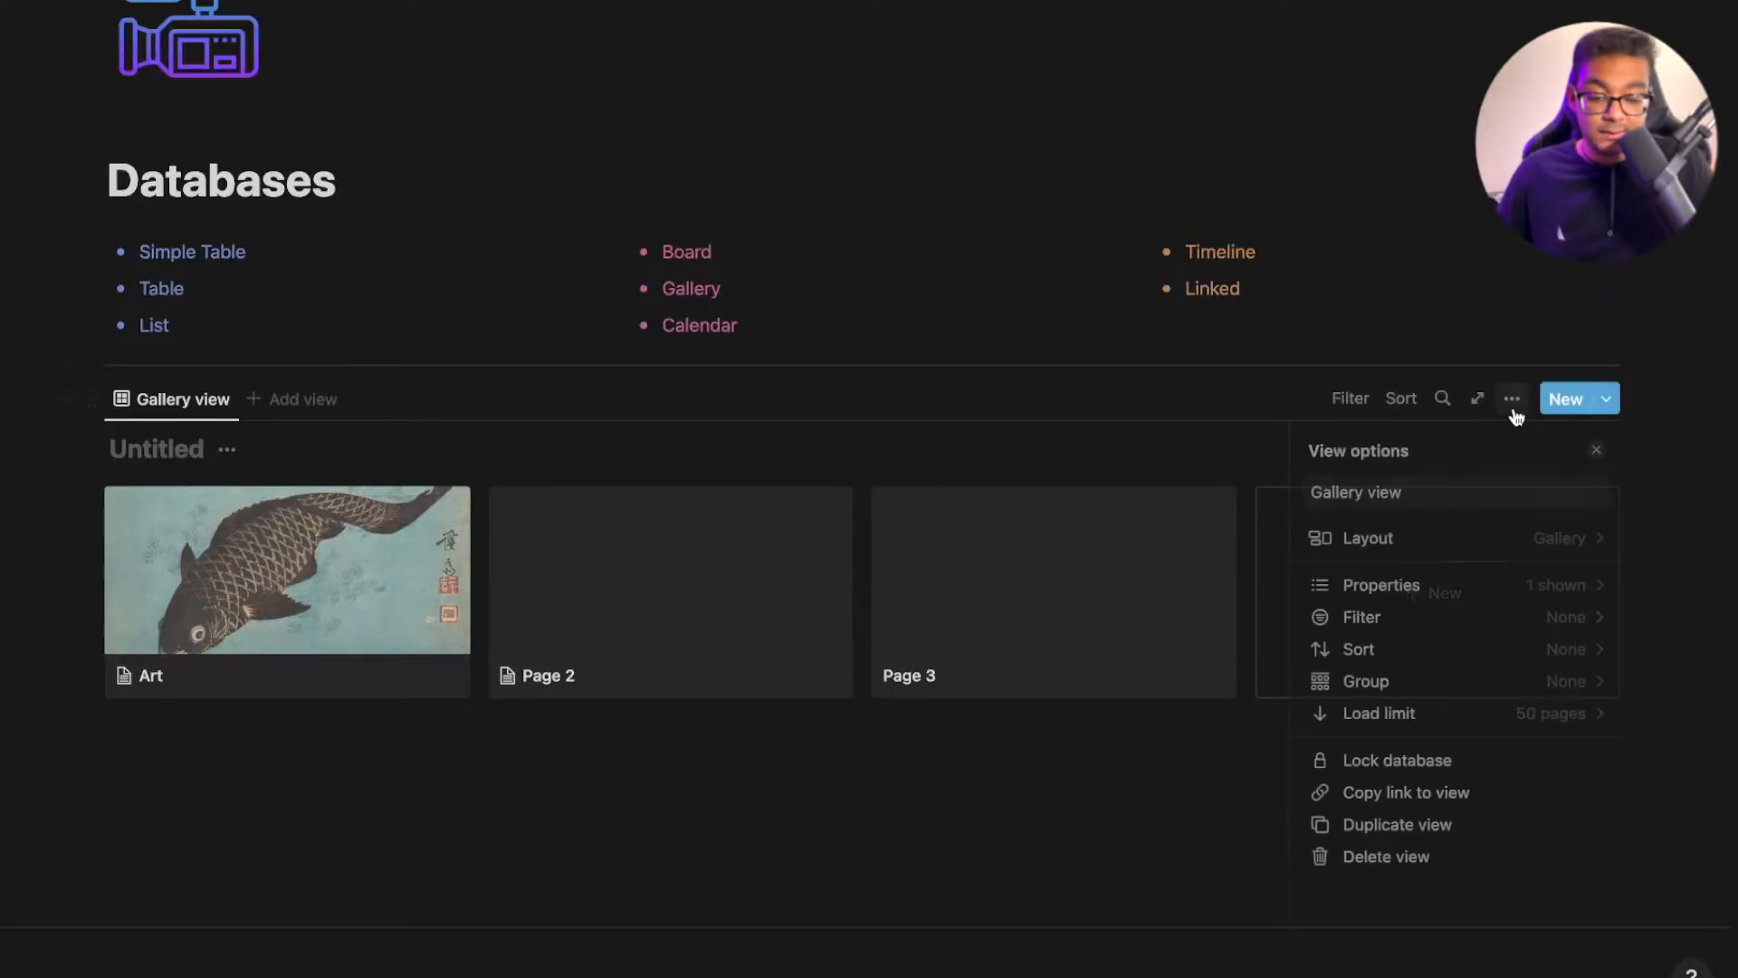
left_click(1510, 536)
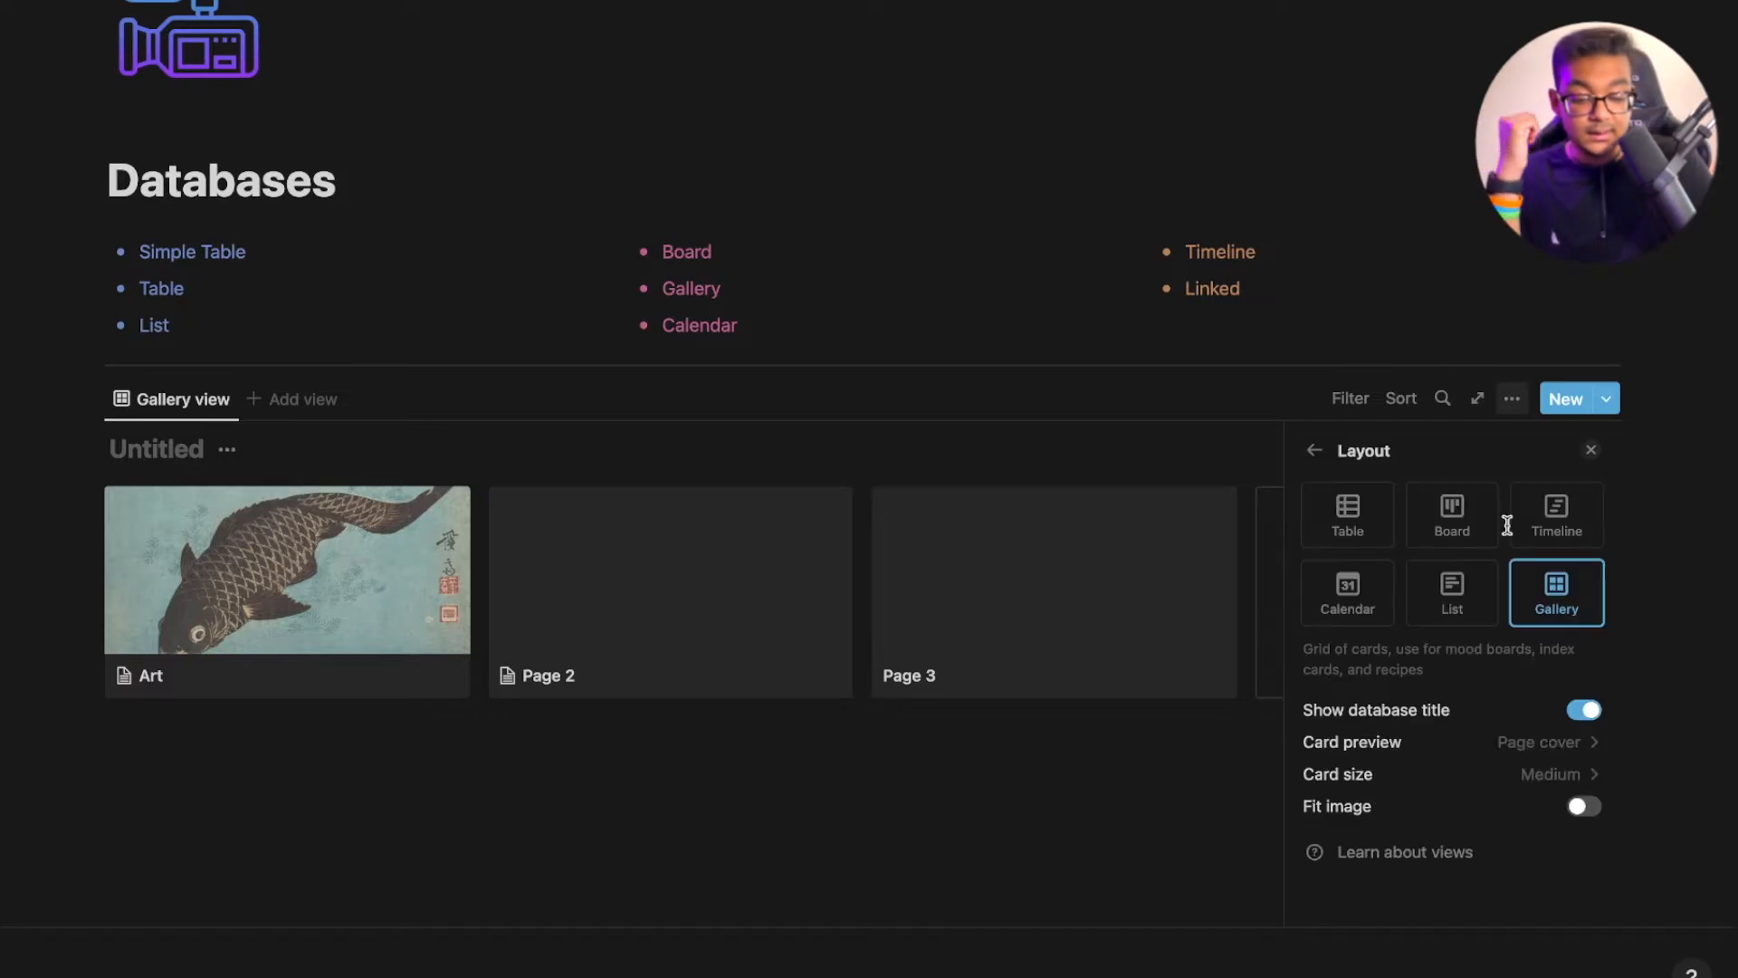
left_click(1517, 777)
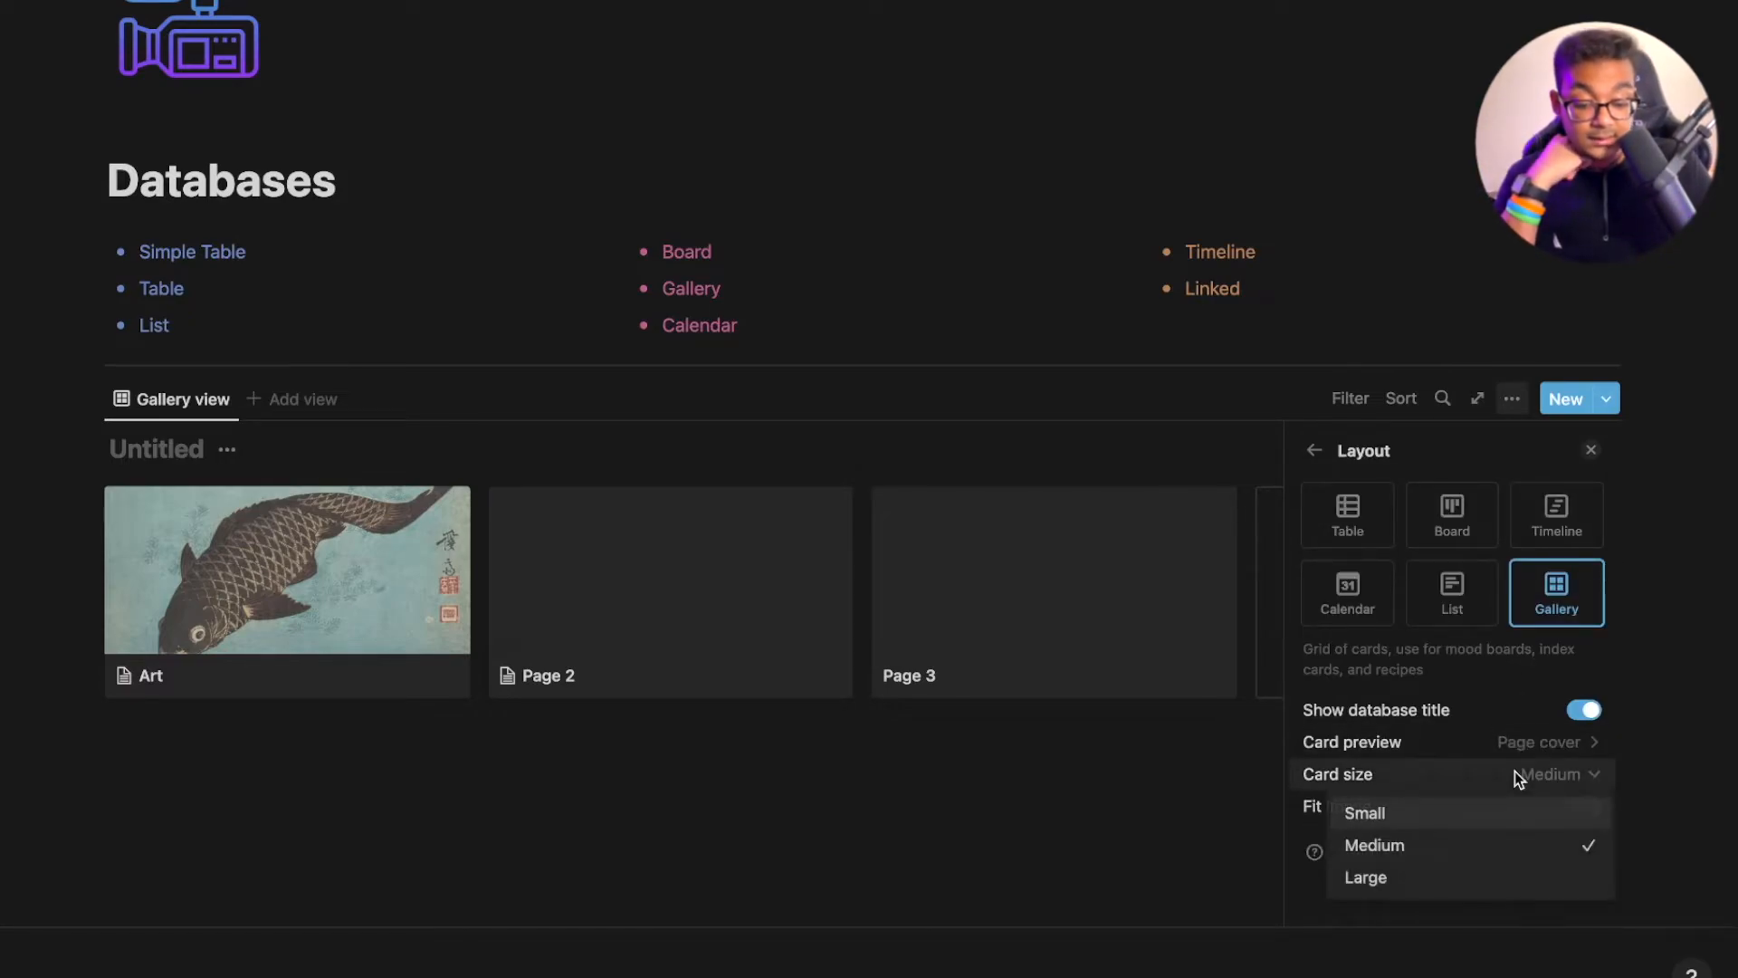
left_click(1432, 876)
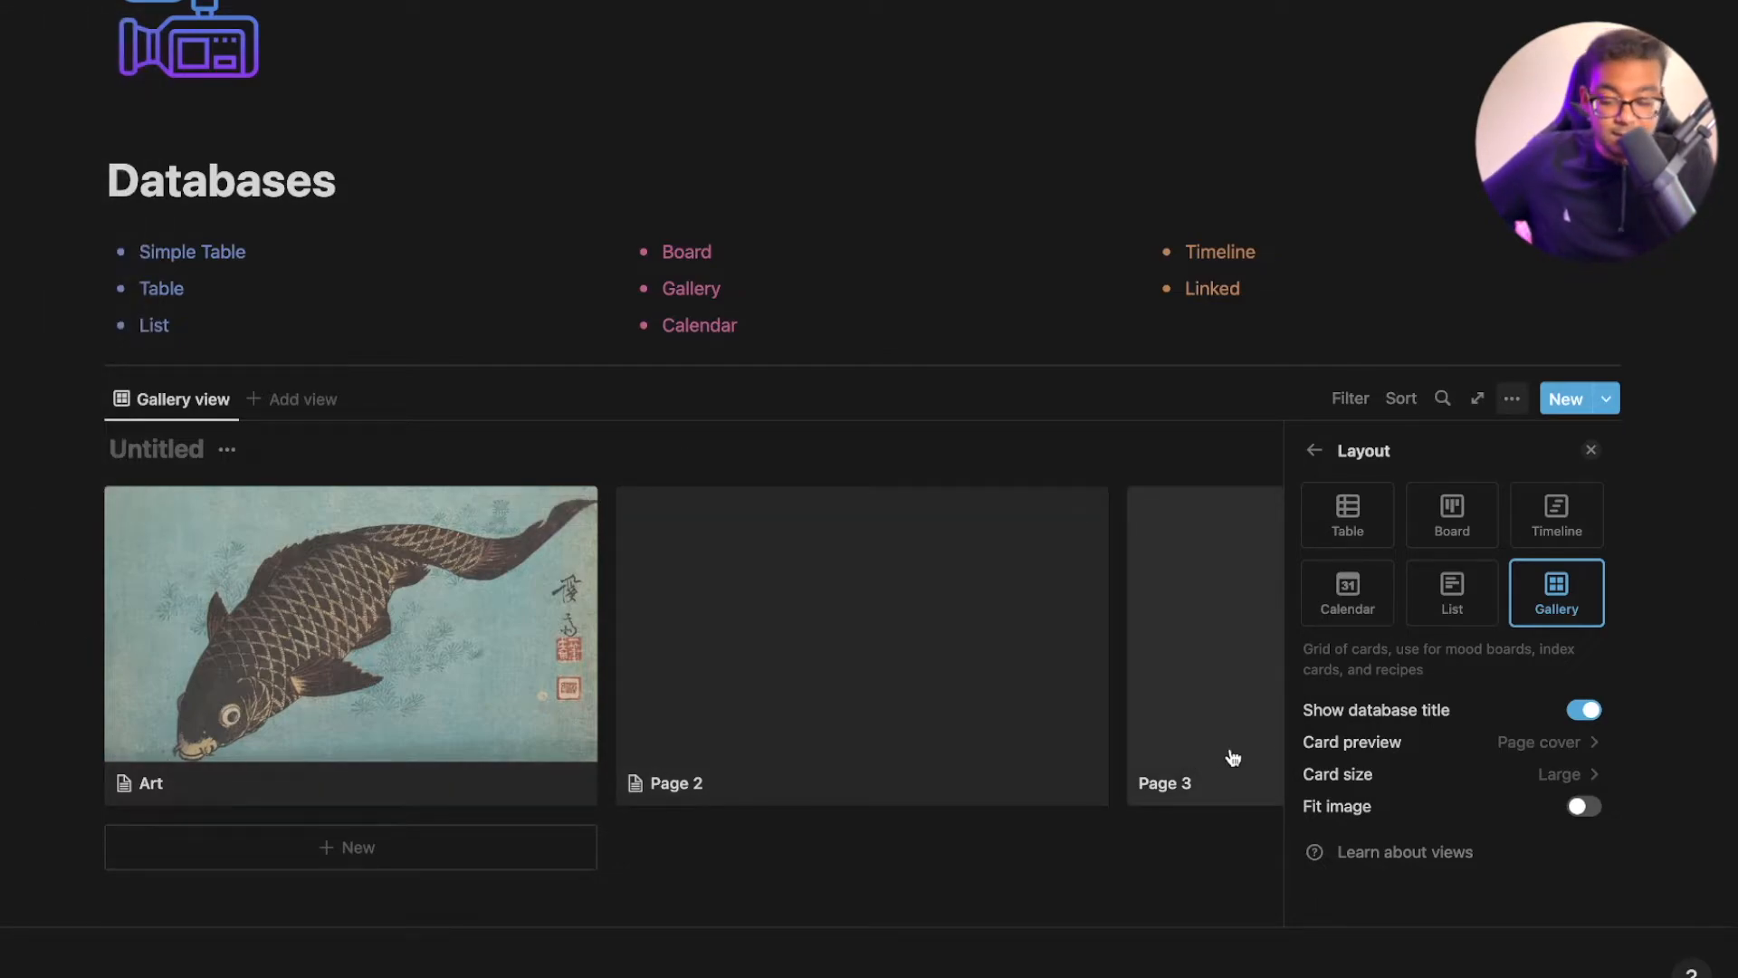
Reposition the fish cover image on the Art card within its preview area
left_click(540, 522)
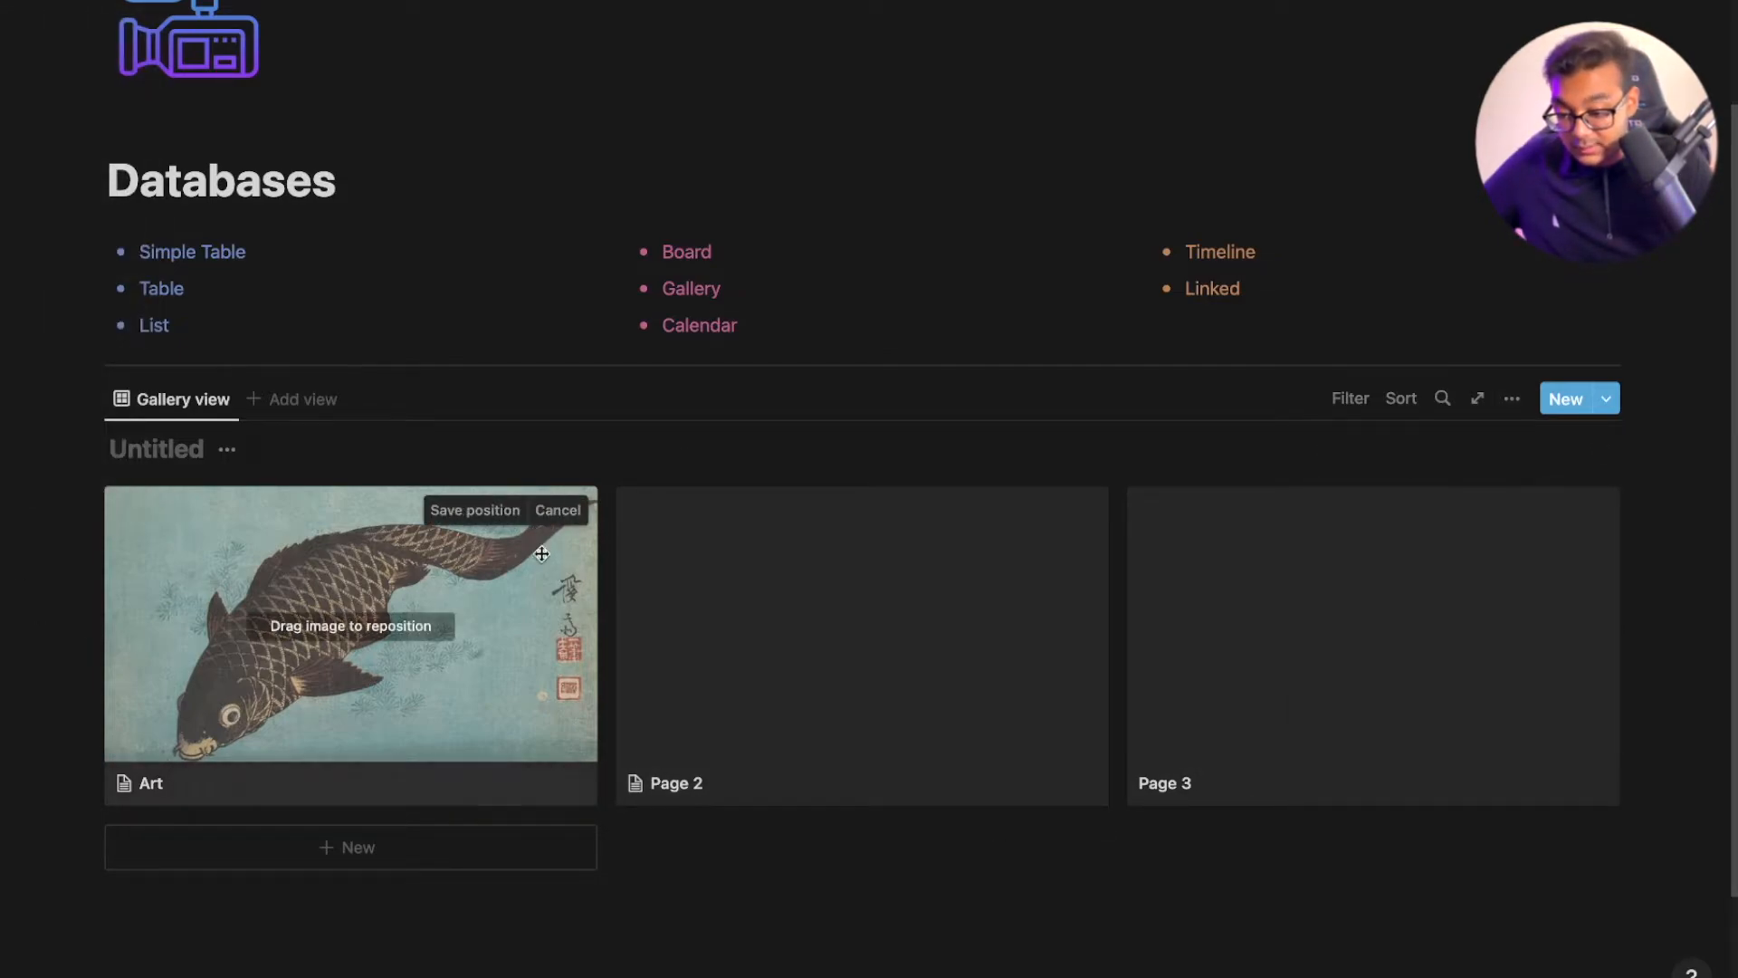
left_click_drag(398, 592, 354, 443)
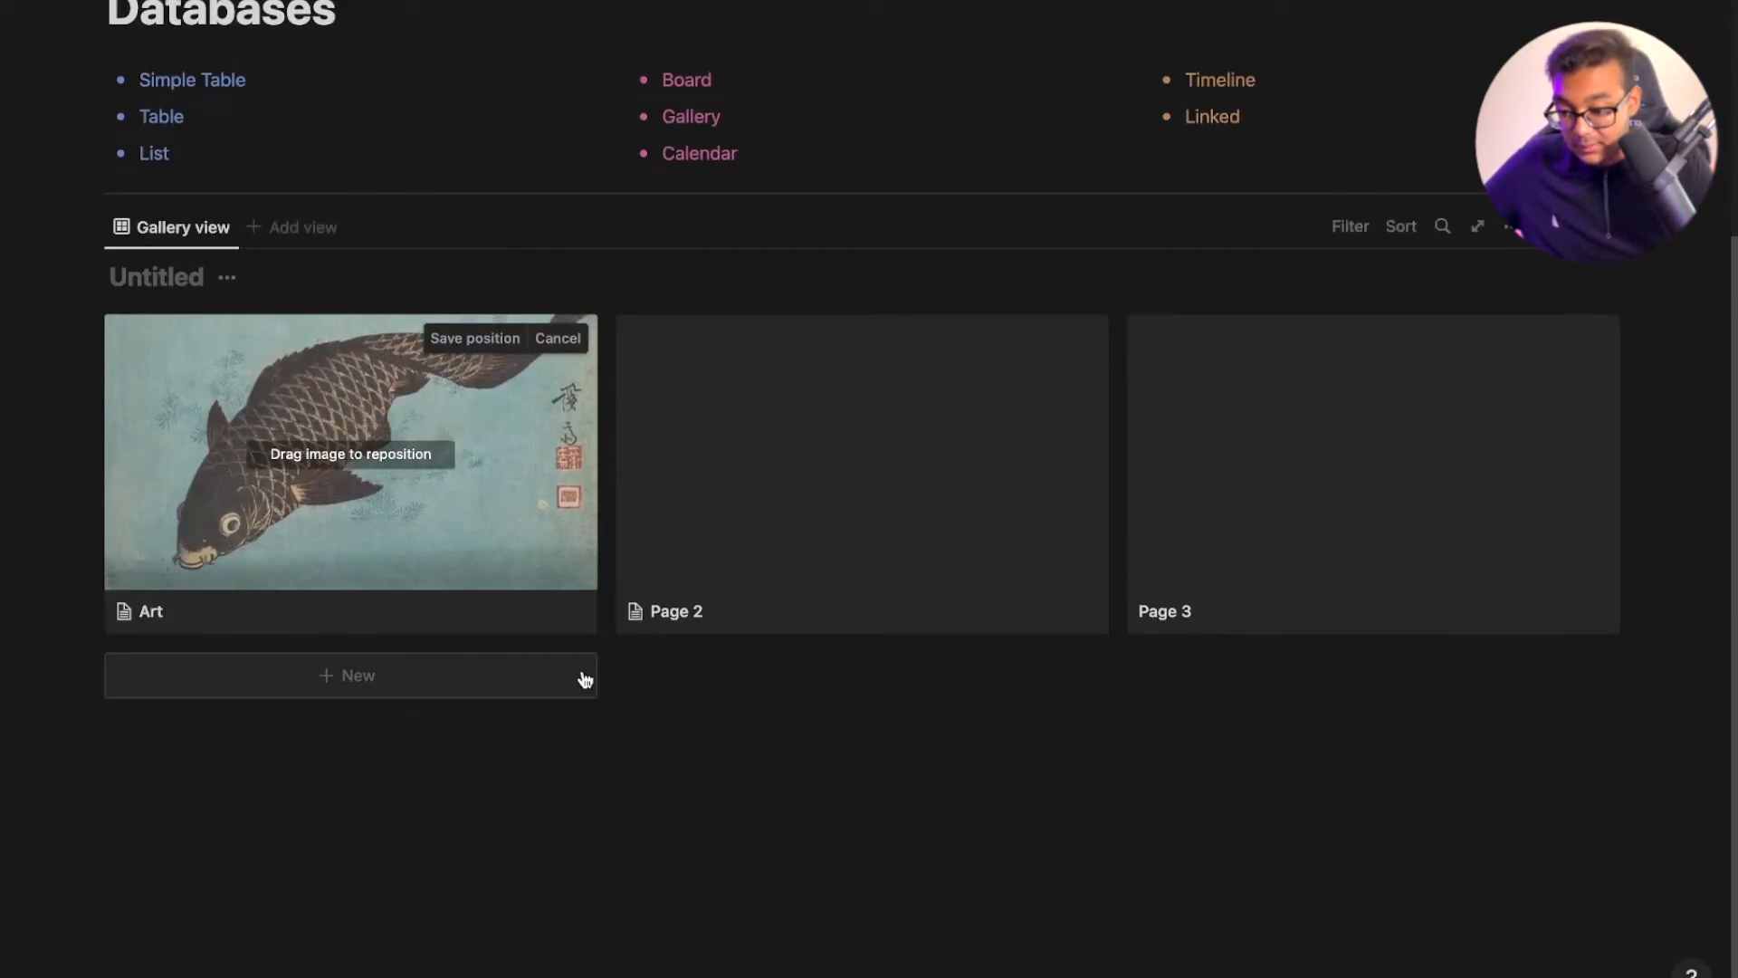
scroll(584, 676, "up", 2)
left_click_drag(470, 606, 433, 874)
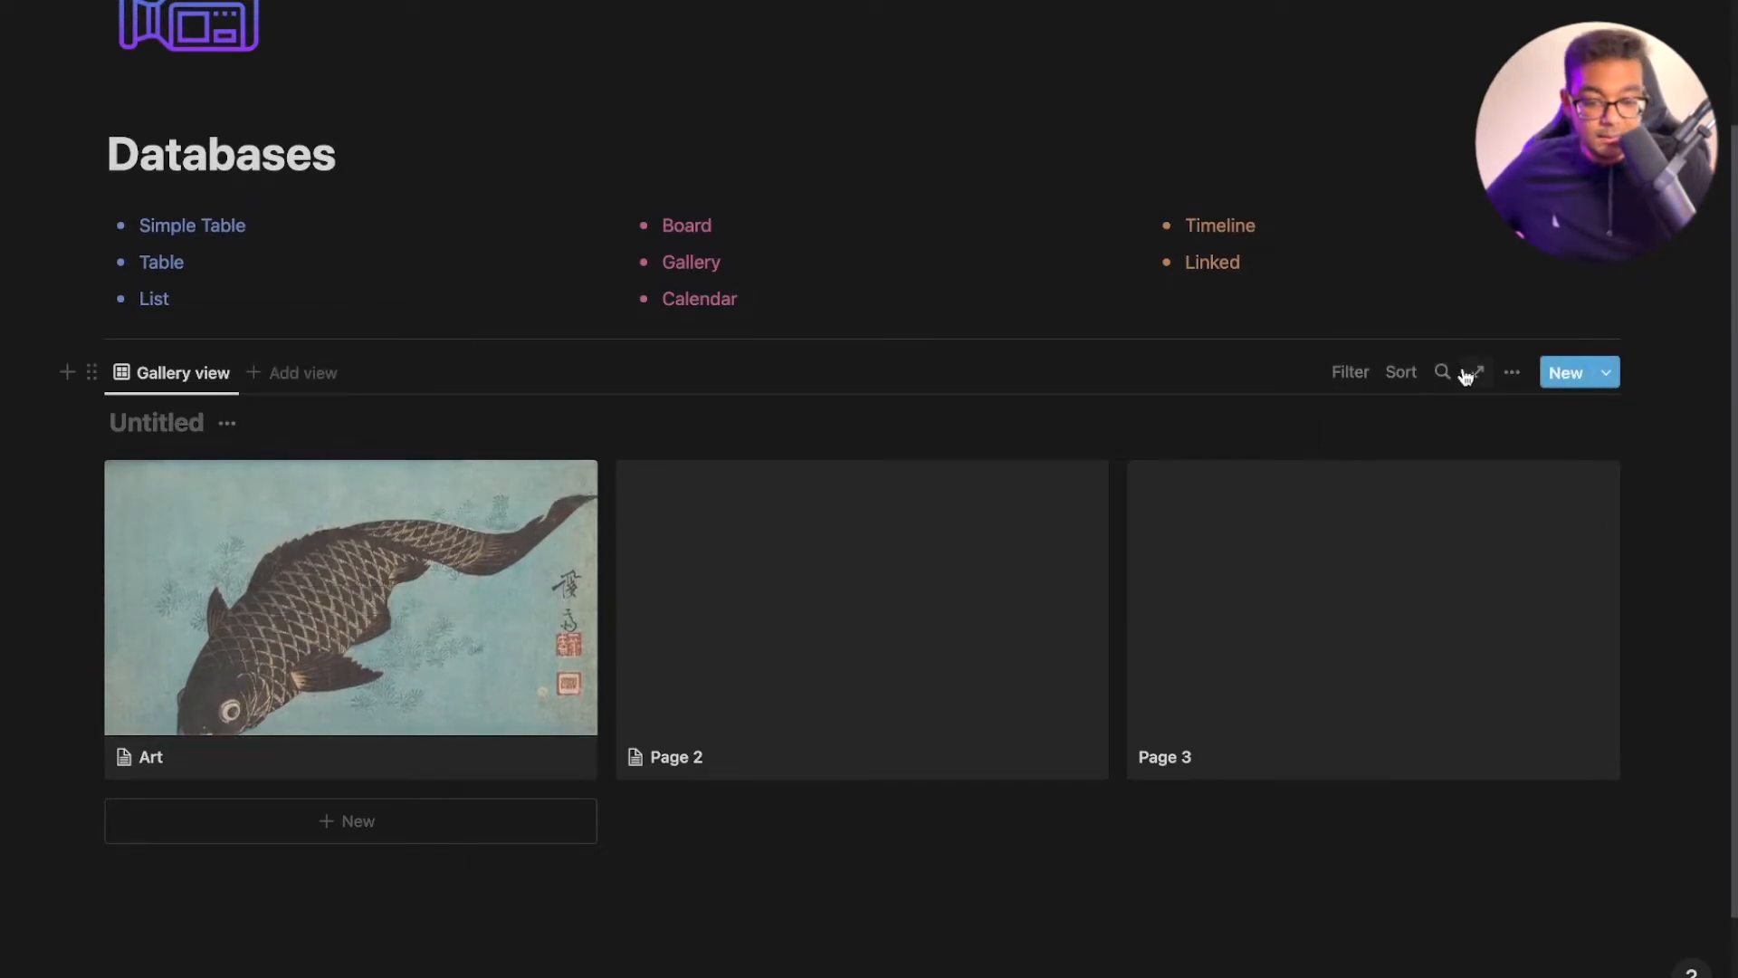
Set the gallery view's card size to Small
left_click(1512, 372)
left_click(1504, 508)
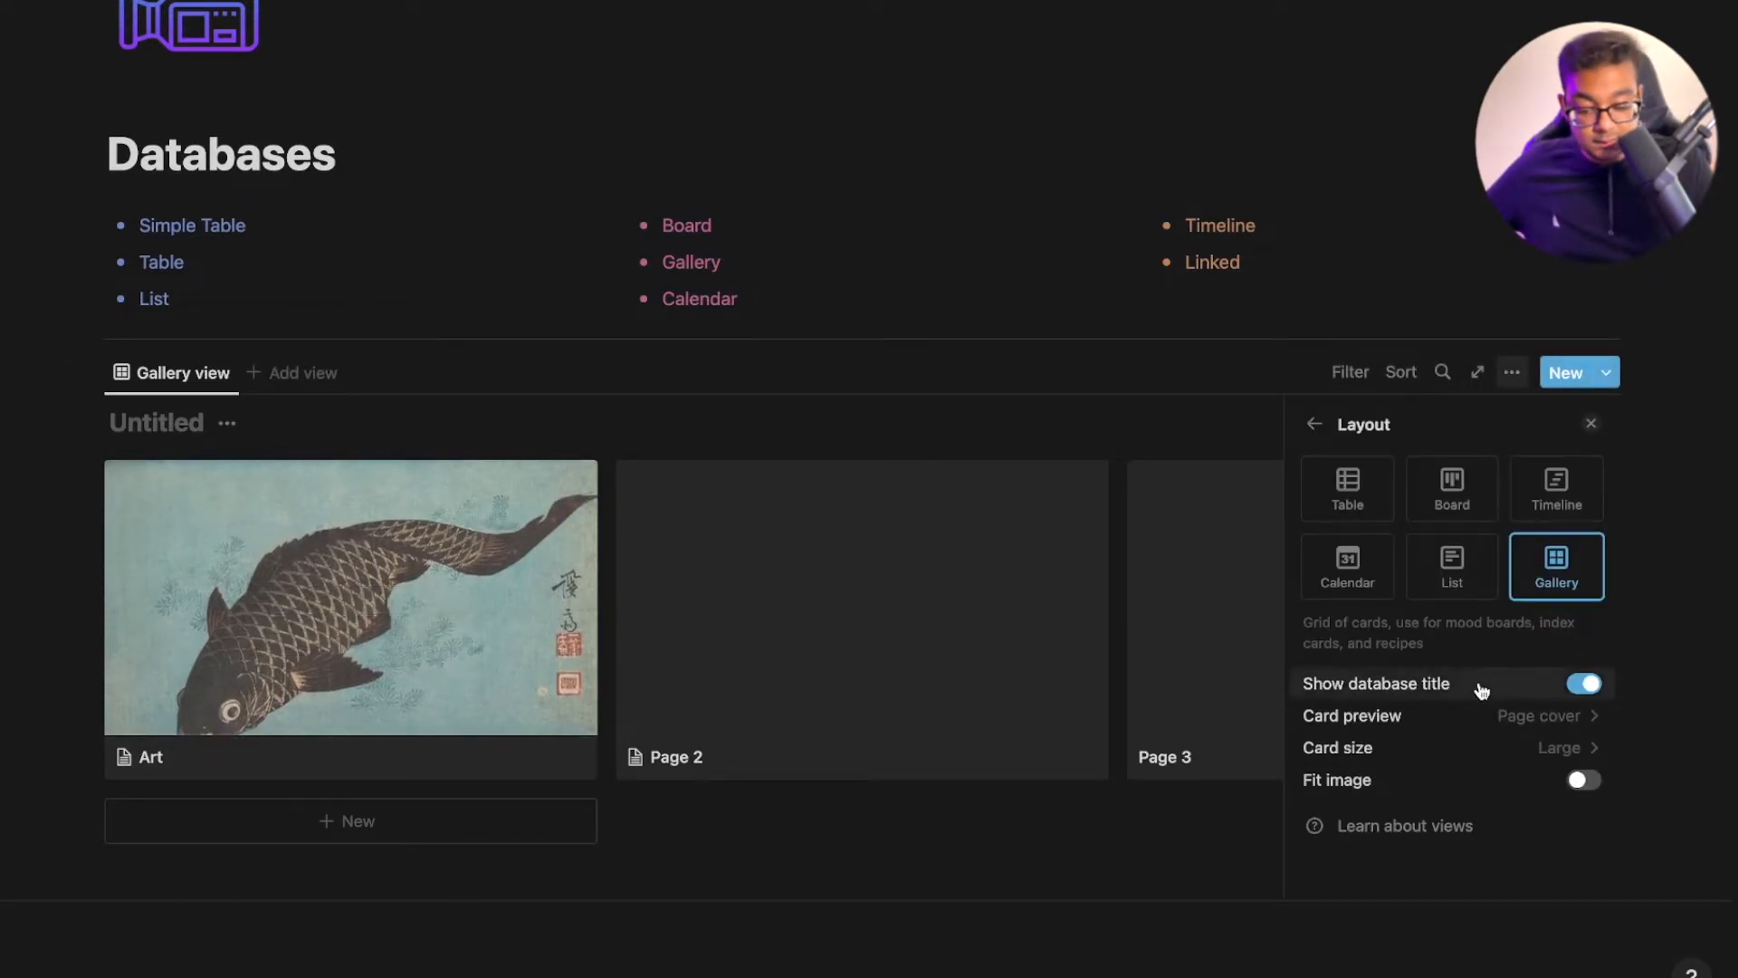
left_click(1481, 747)
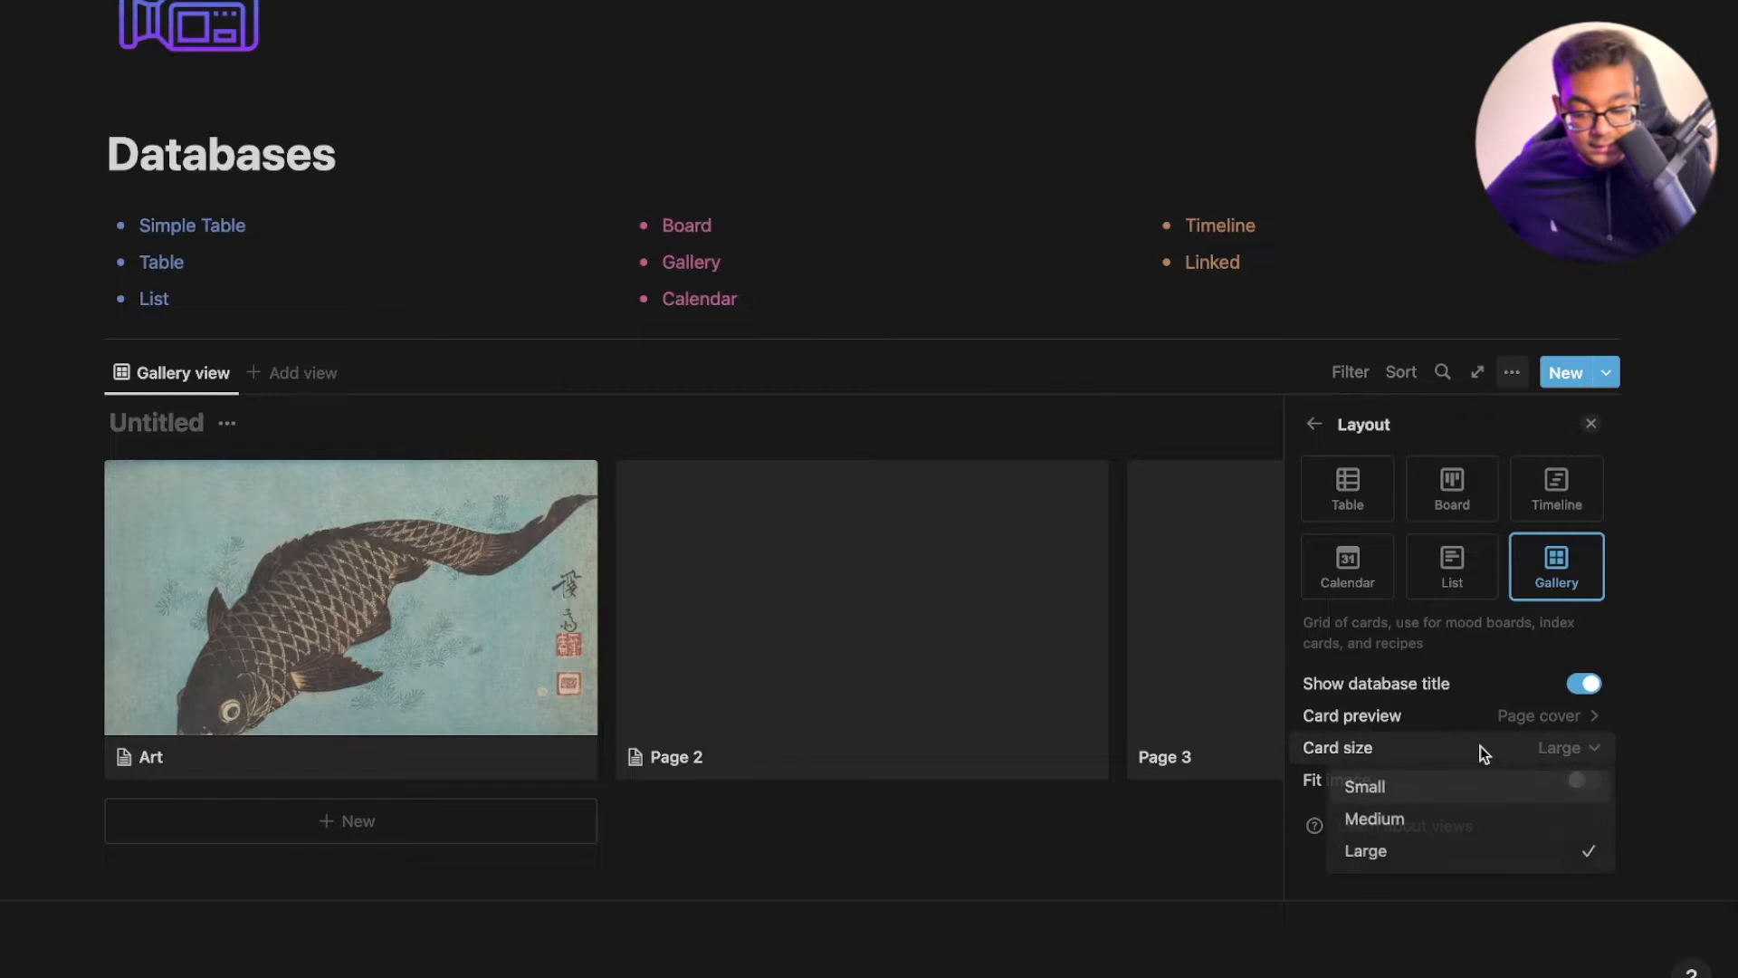
left_click(1410, 795)
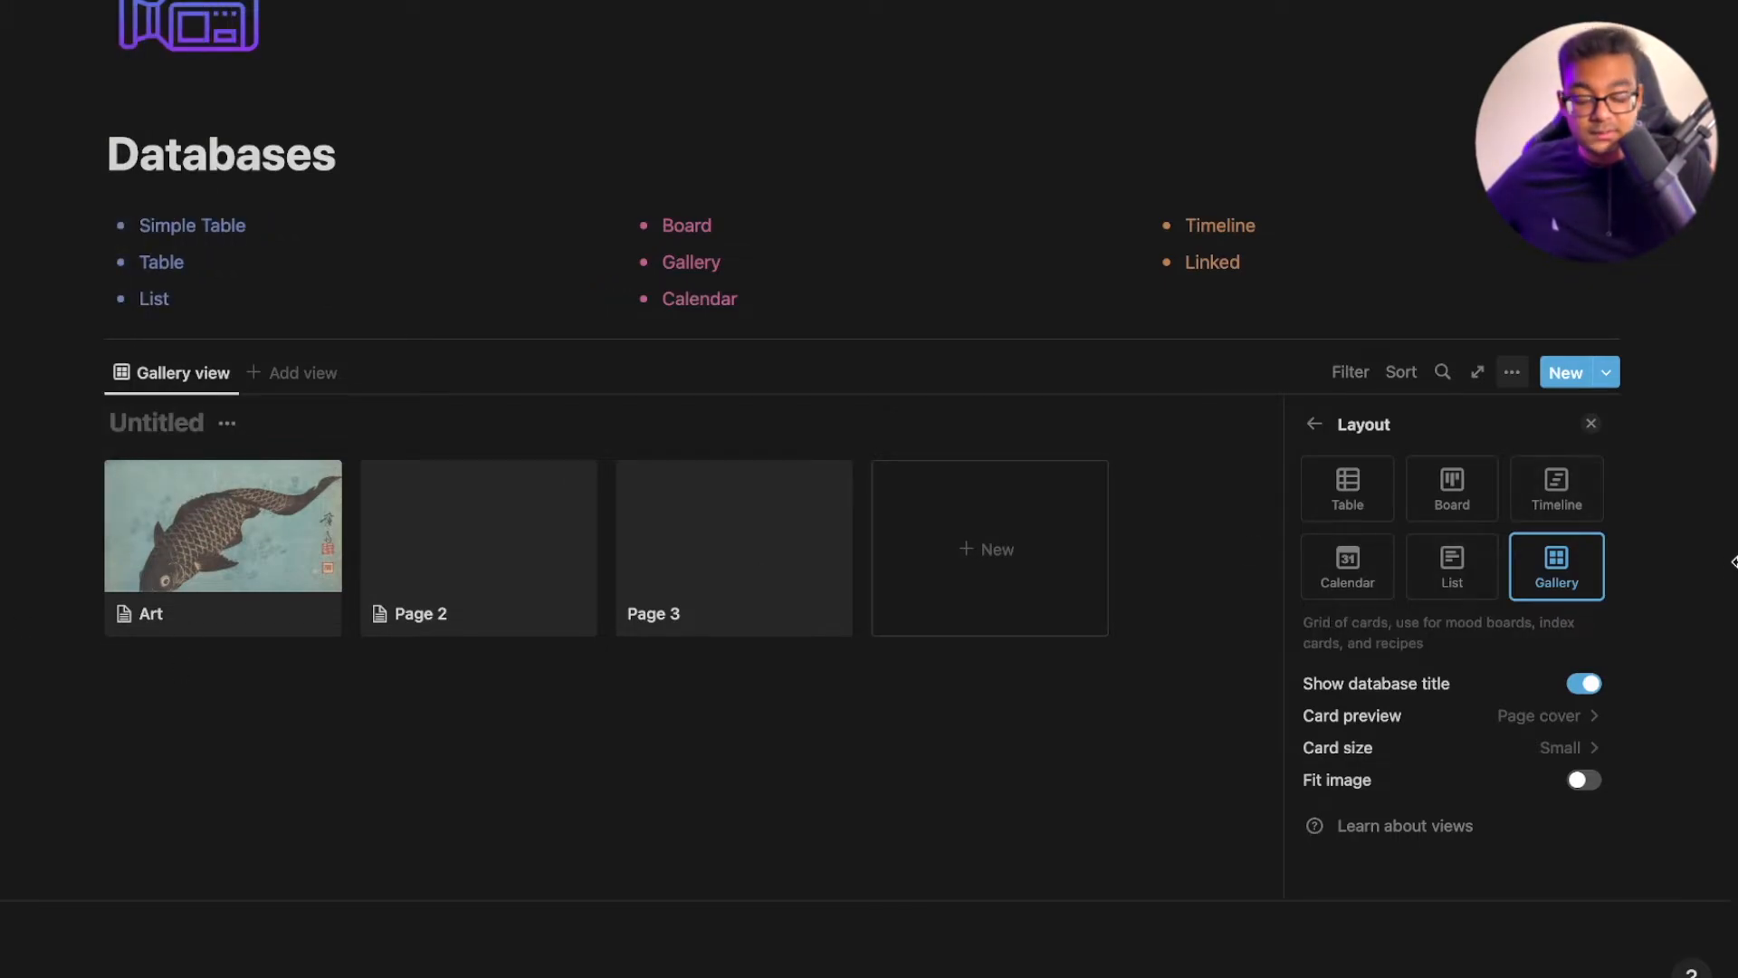
Try out hiding the database title and fitting the card images in the gallery layout, restoring both settings
left_click(1586, 685)
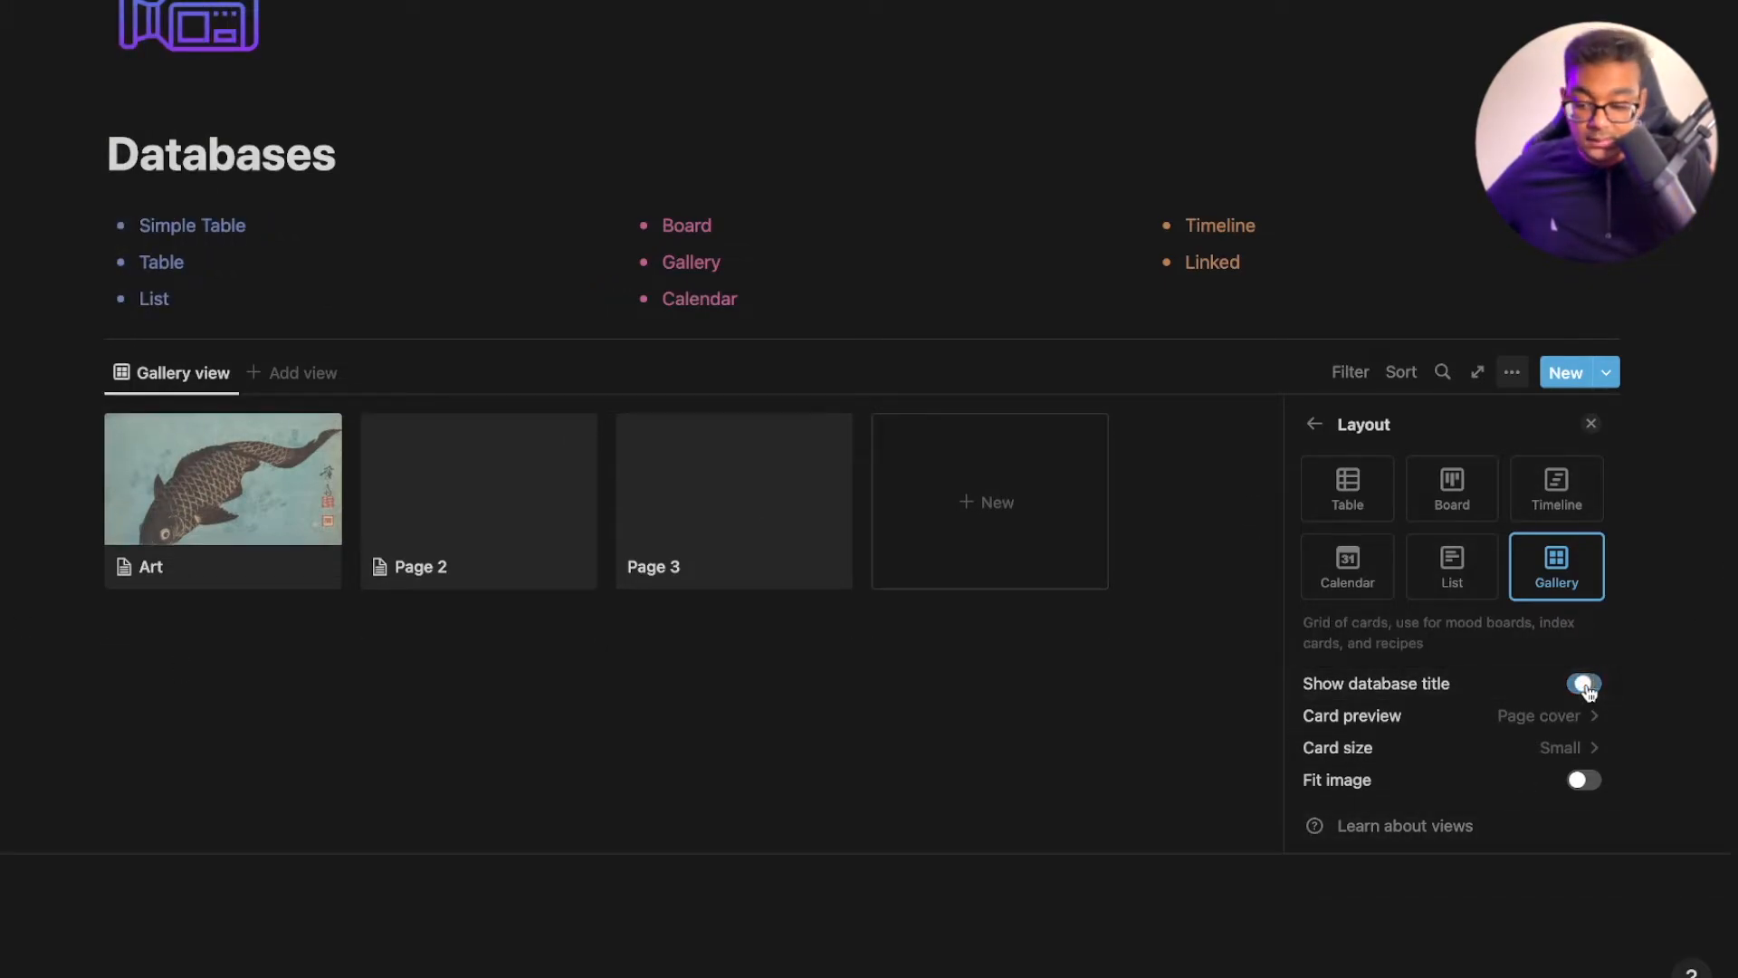
left_click(1585, 686)
left_click(1585, 685)
left_click(1586, 686)
left_click(1586, 686)
left_click(1585, 685)
left_click(1586, 685)
left_click(1586, 686)
left_click(1582, 782)
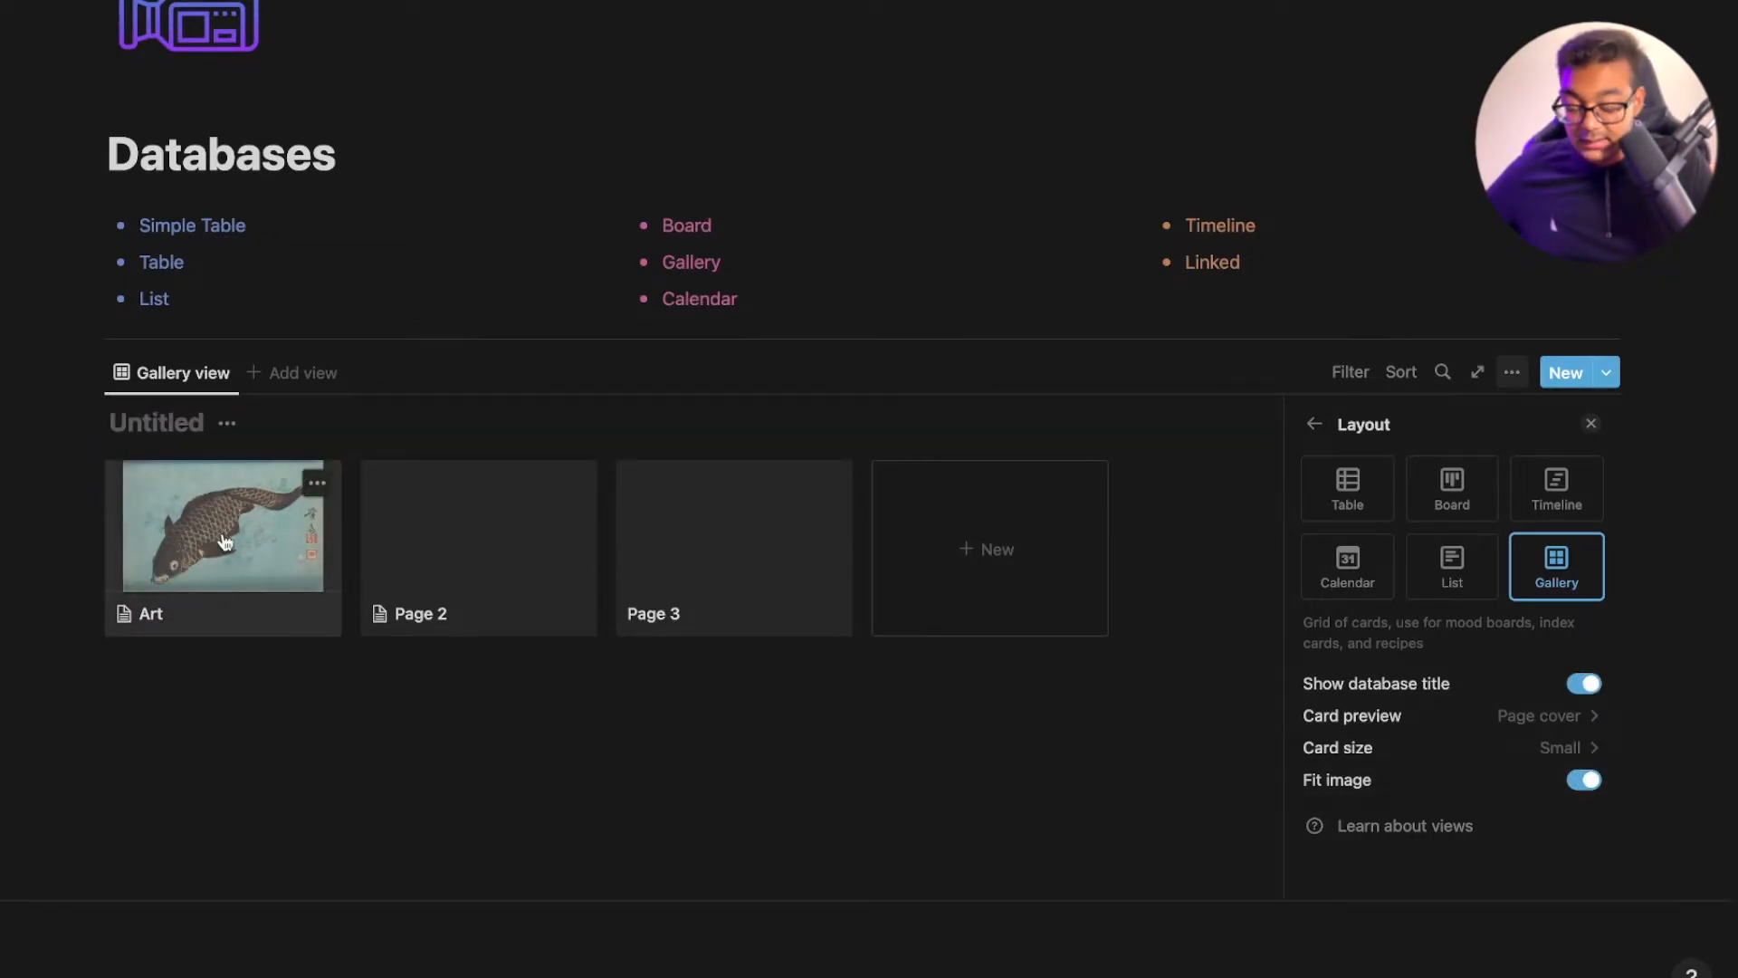
left_click(1584, 779)
Set the card preview to None, add a new blank page to the gallery and close it
left_click(1560, 718)
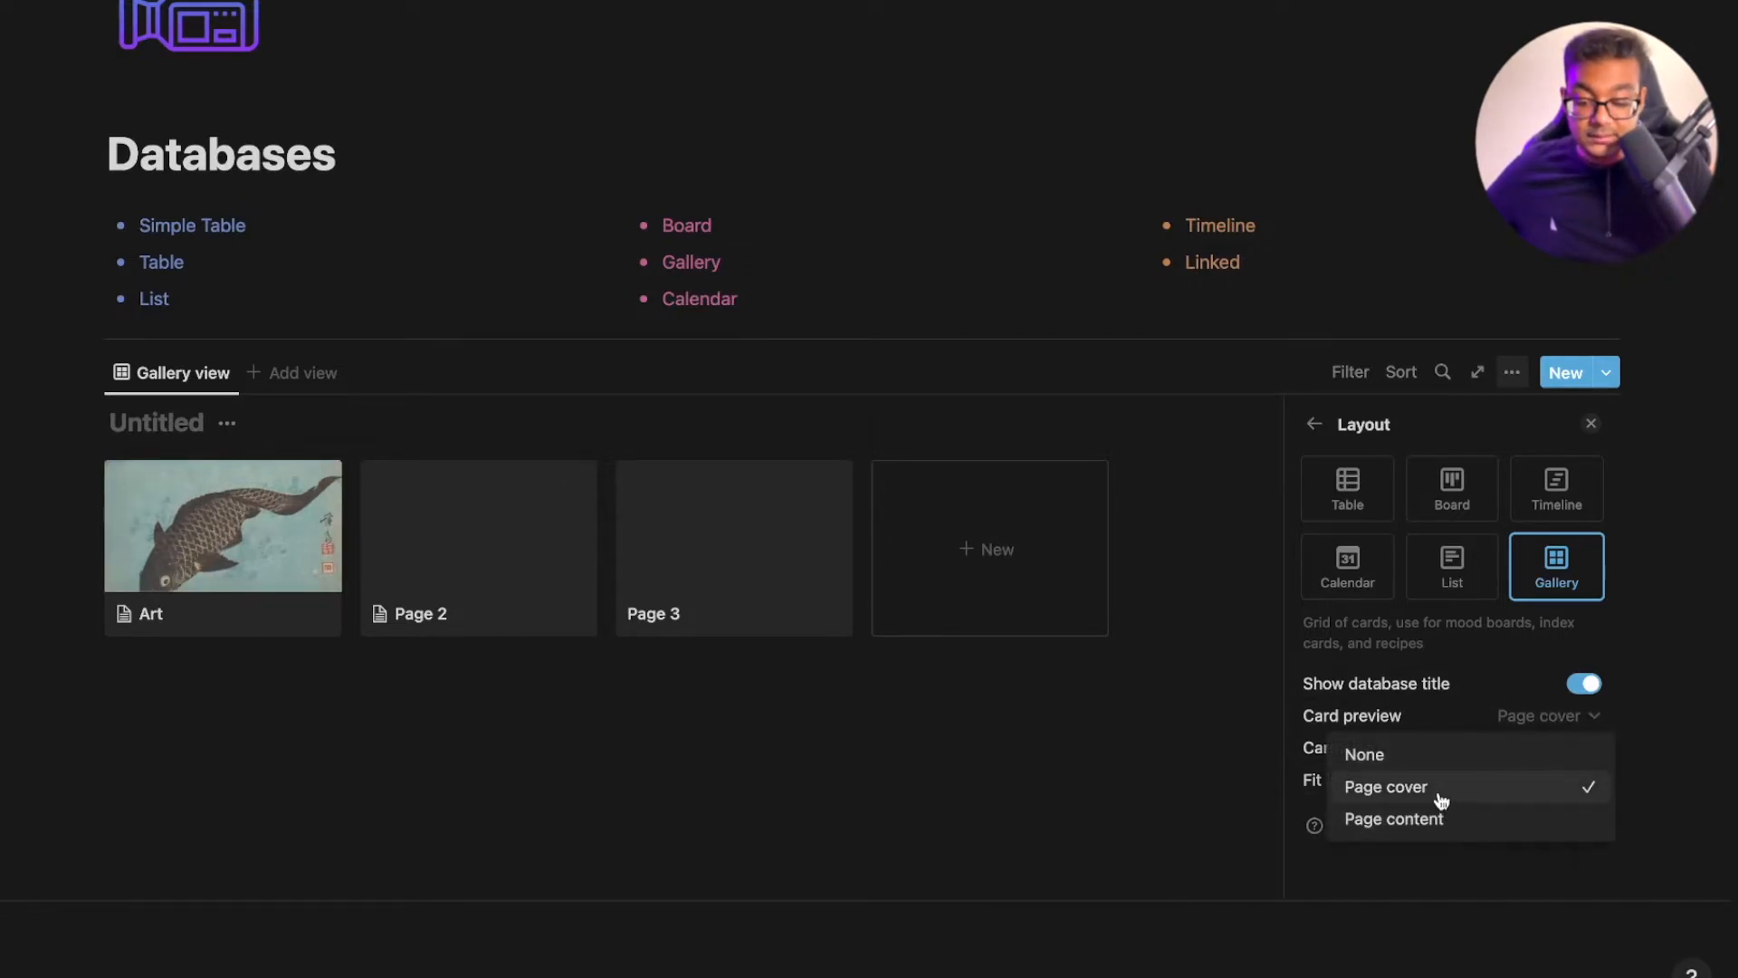
left_click(1398, 763)
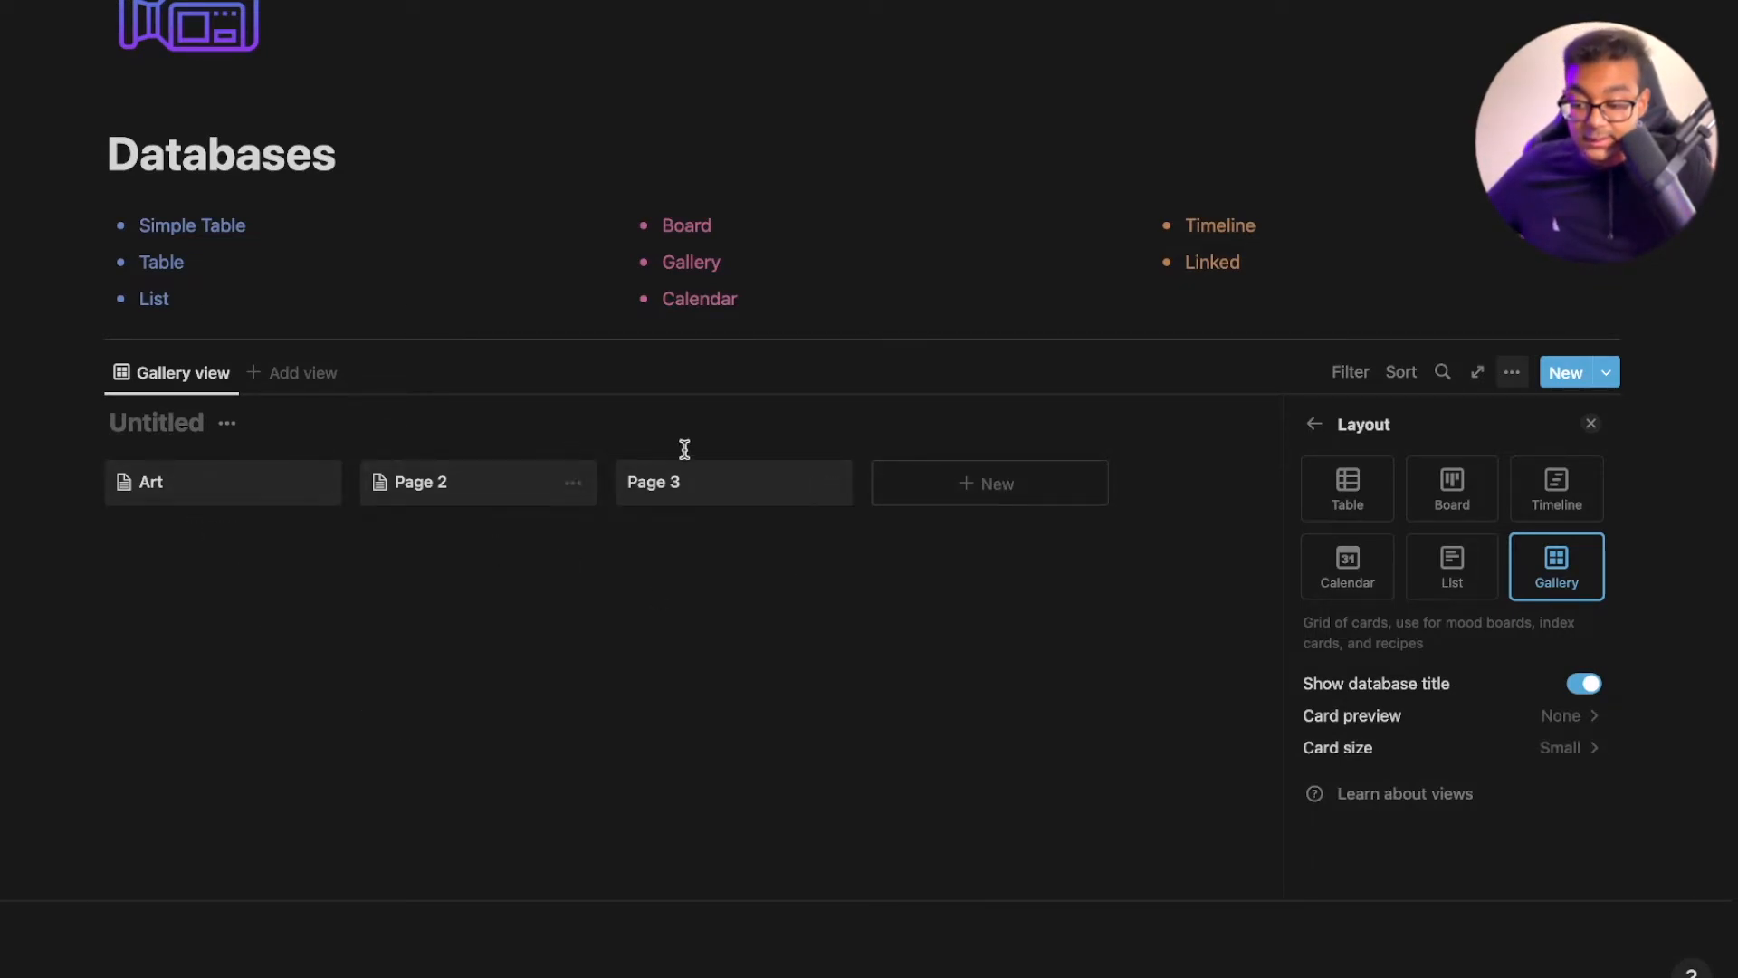
left_click(1010, 476)
left_click(1530, 425)
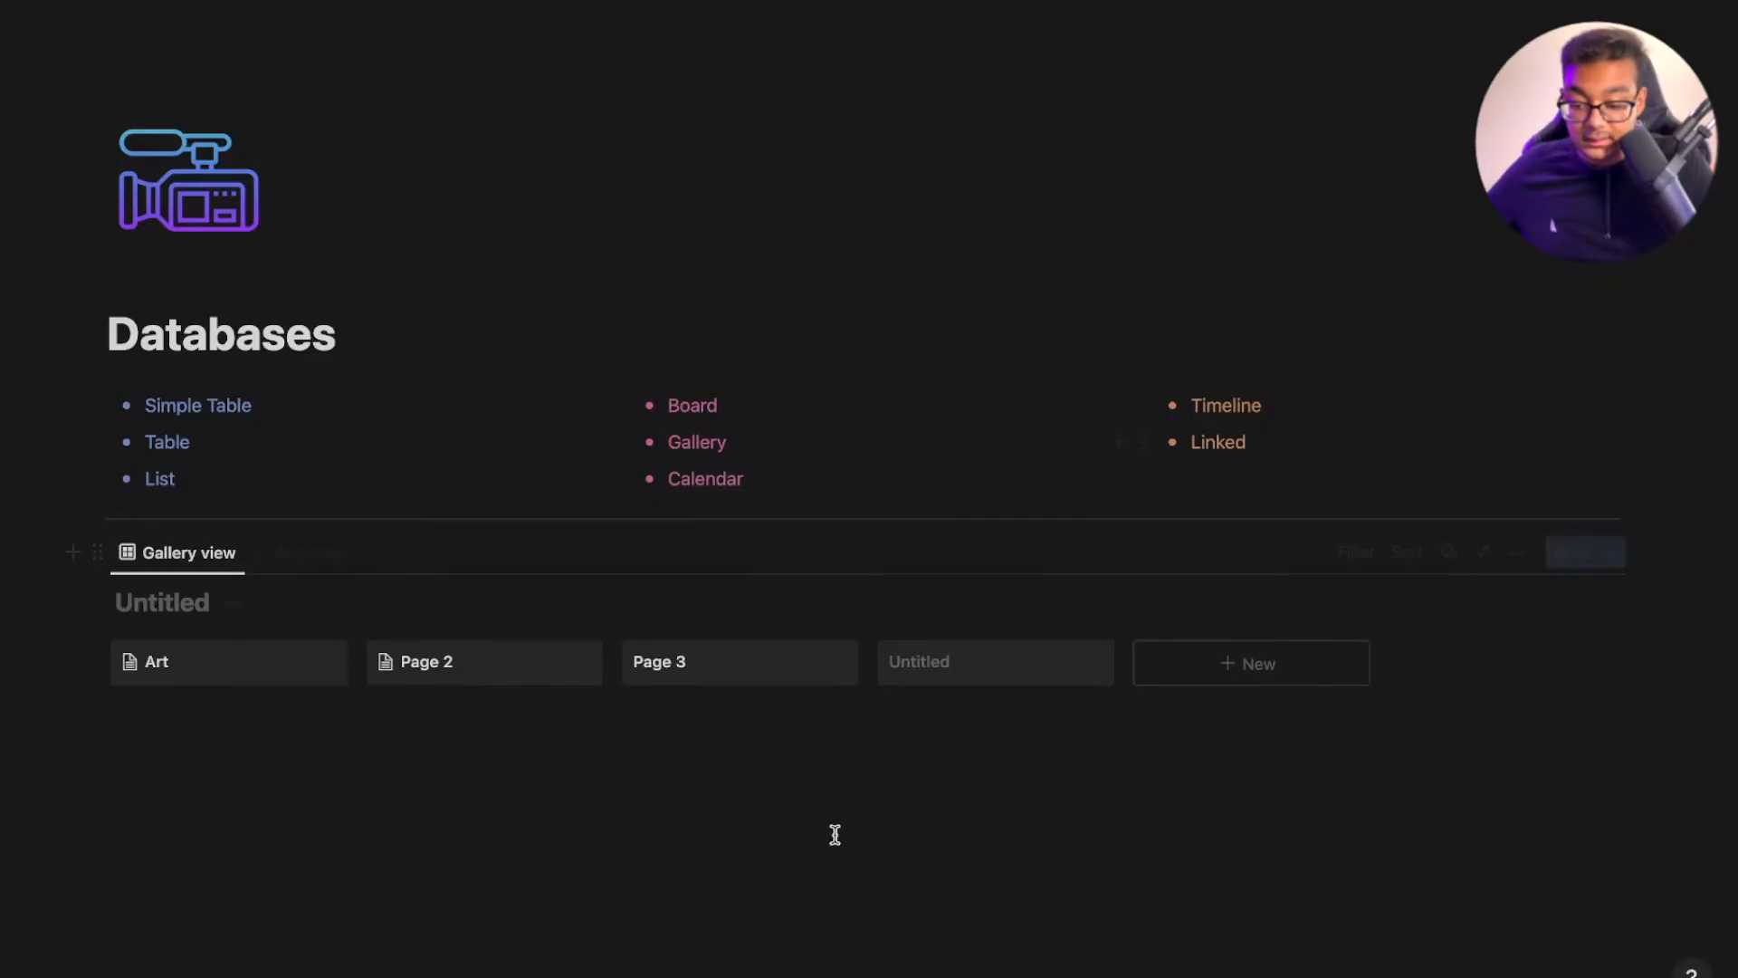
Set the gallery view's card preview to Page content and its card size to Medium, and close the layout settings
left_click(1513, 556)
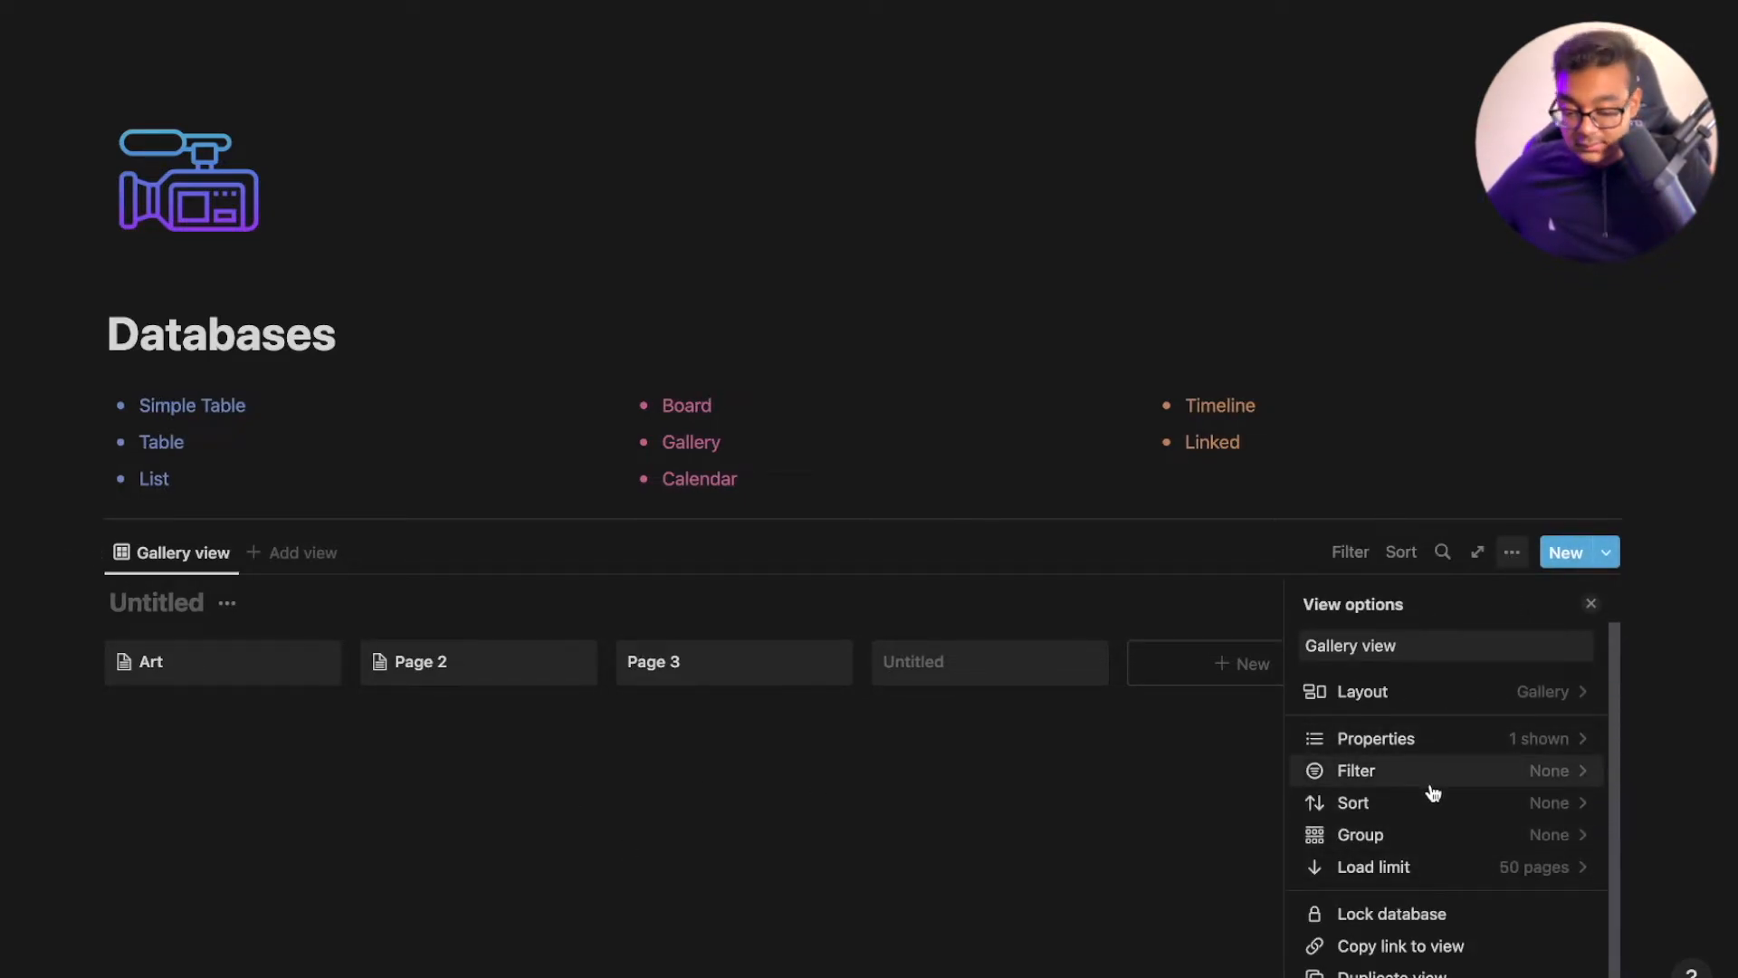
left_click(1452, 693)
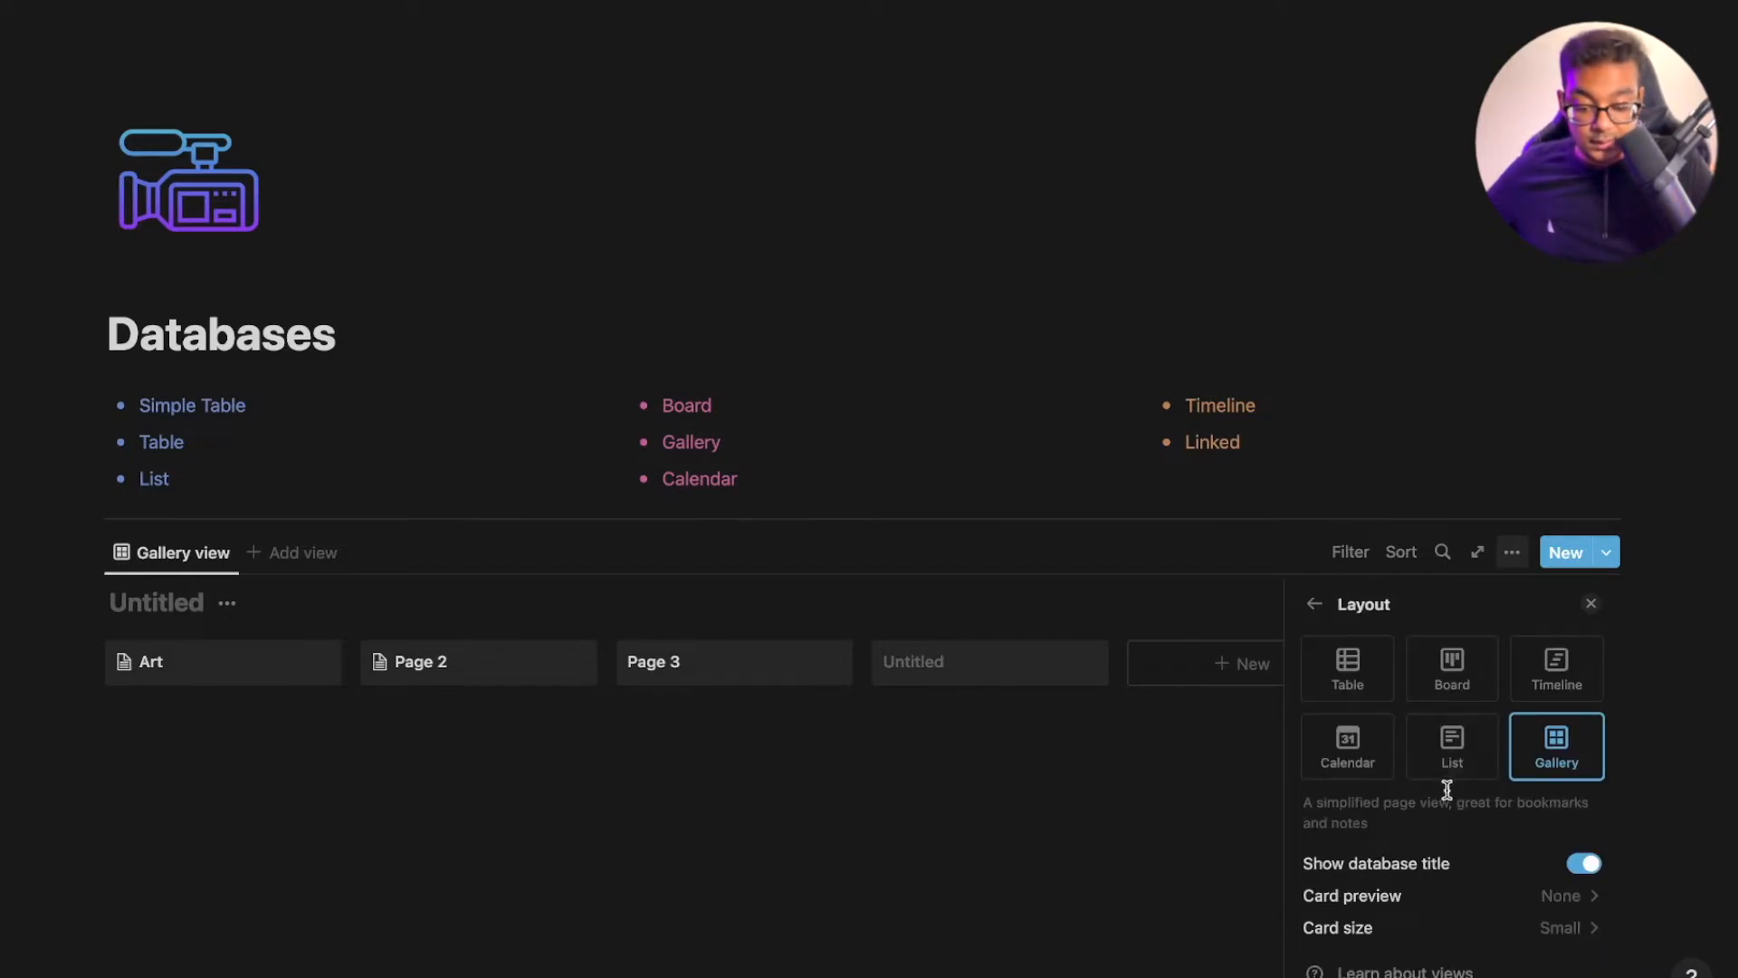
left_click(1460, 905)
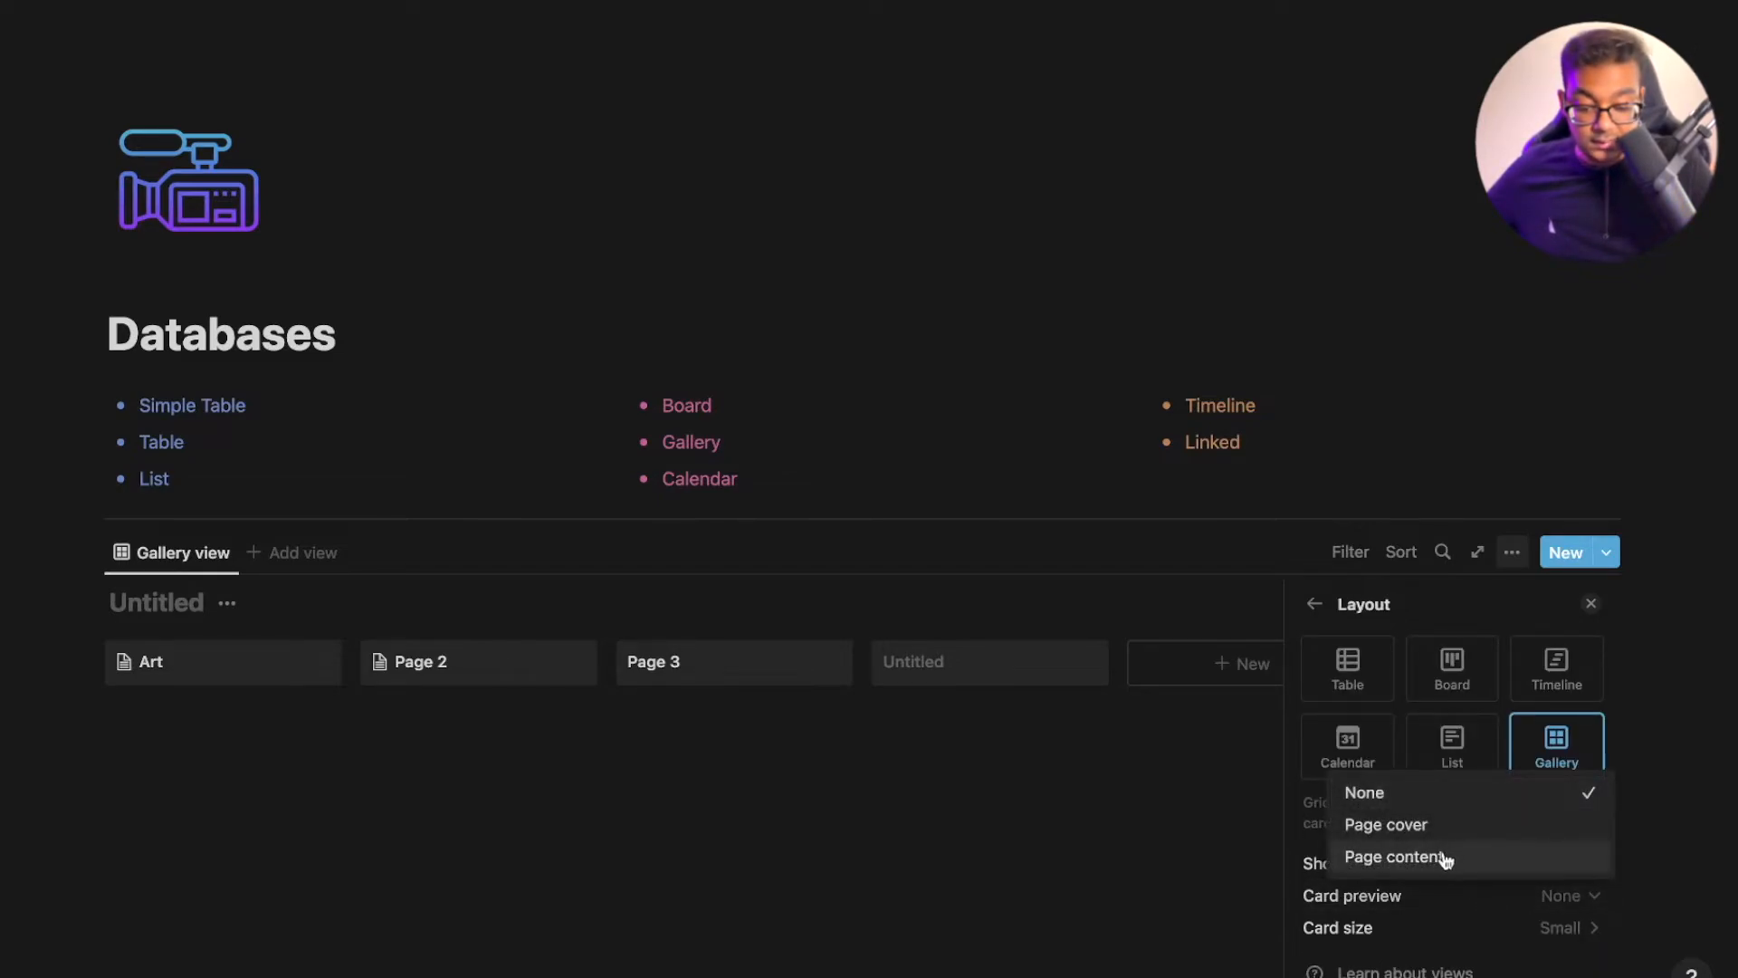
left_click(1340, 856)
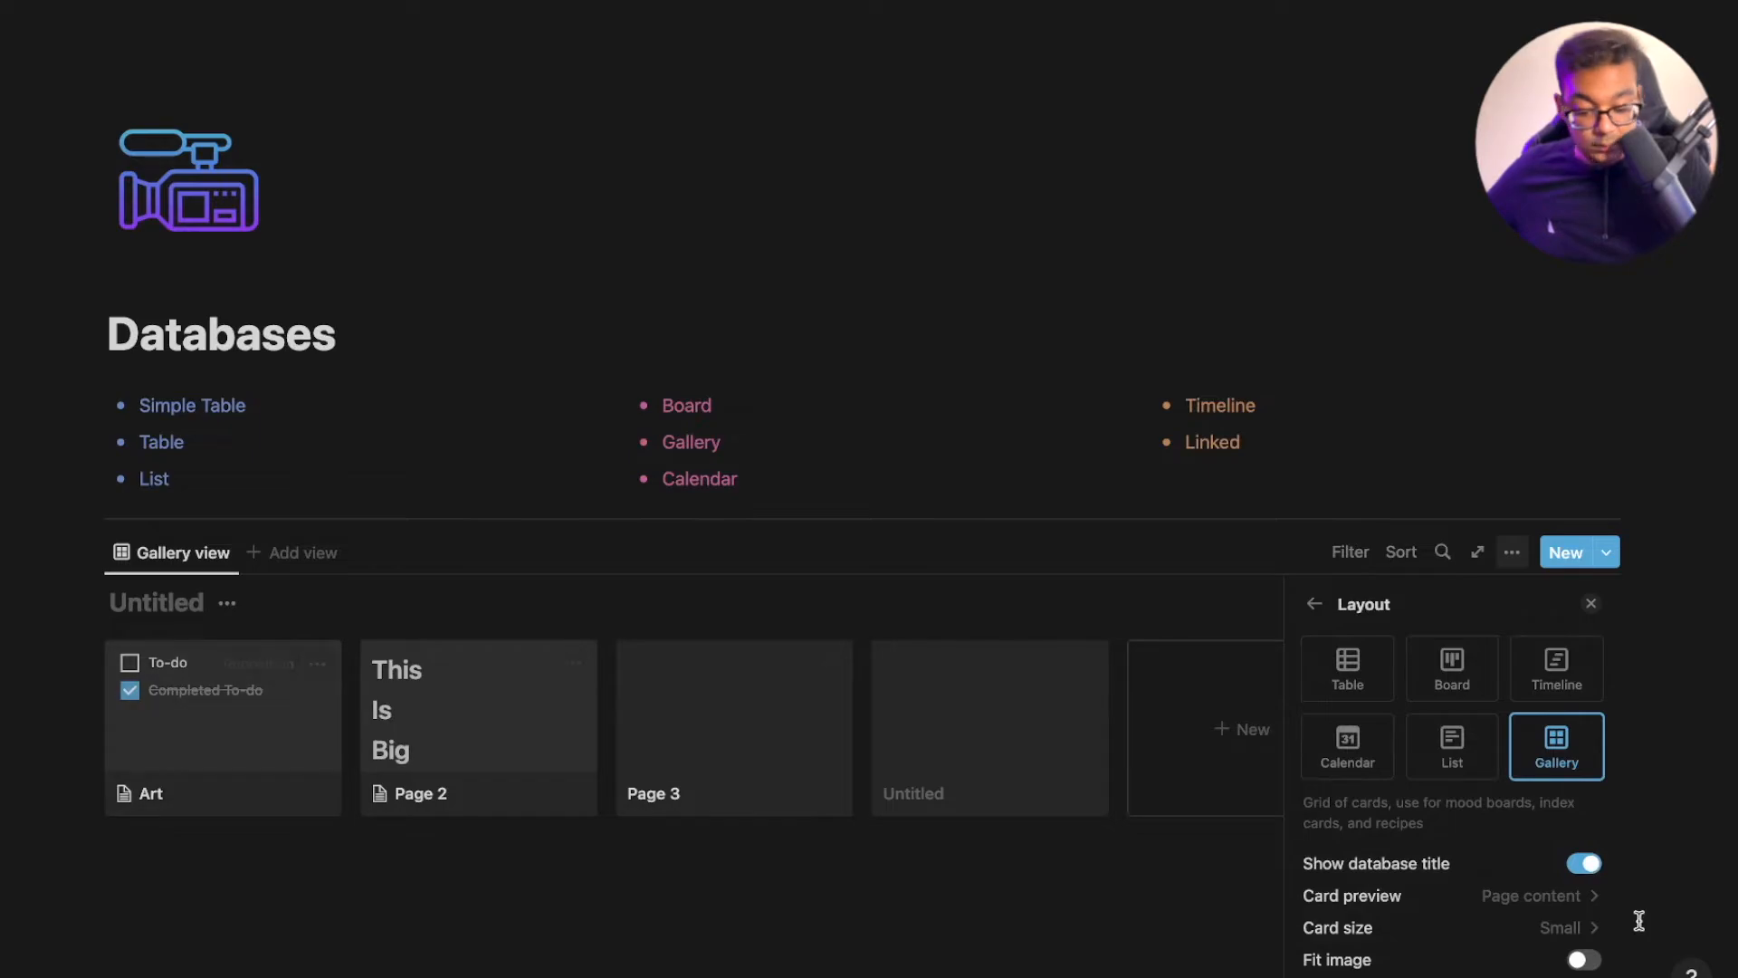
left_click(1569, 926)
left_click(1461, 846)
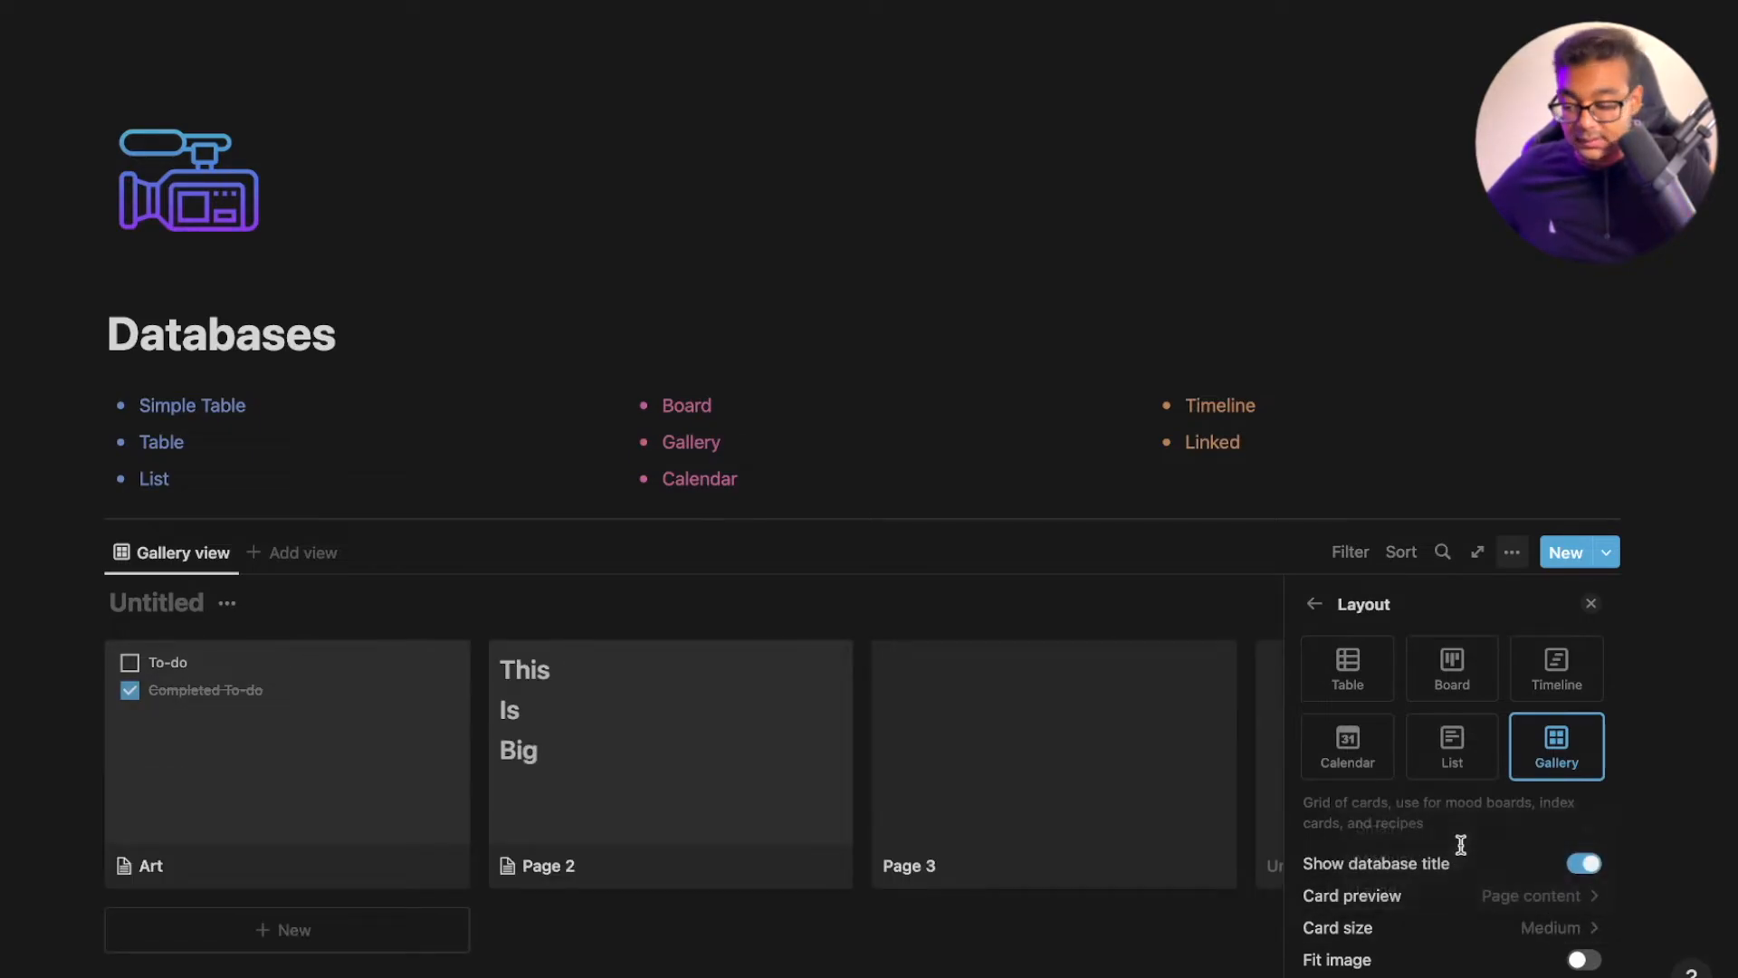
left_click(861, 941)
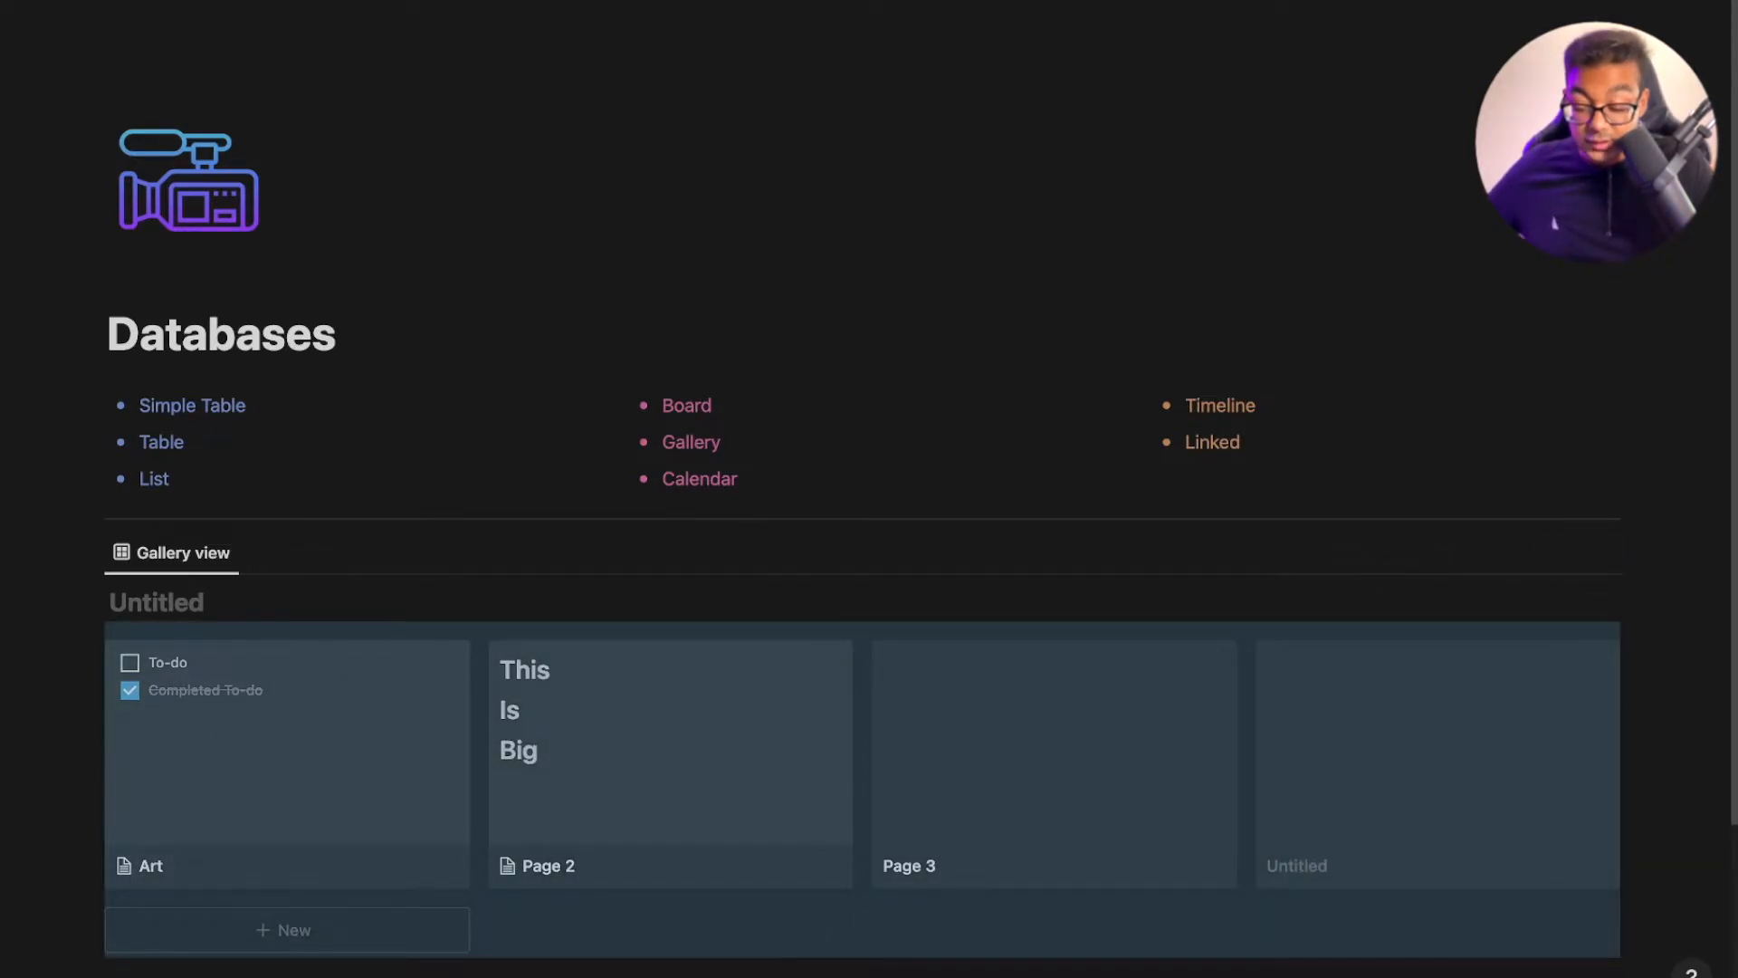
Try reordering the gallery cards by swapping Page 2 with Page 3 and the blank card with Page 3, moving each back
scroll(860, 489, "down", 3)
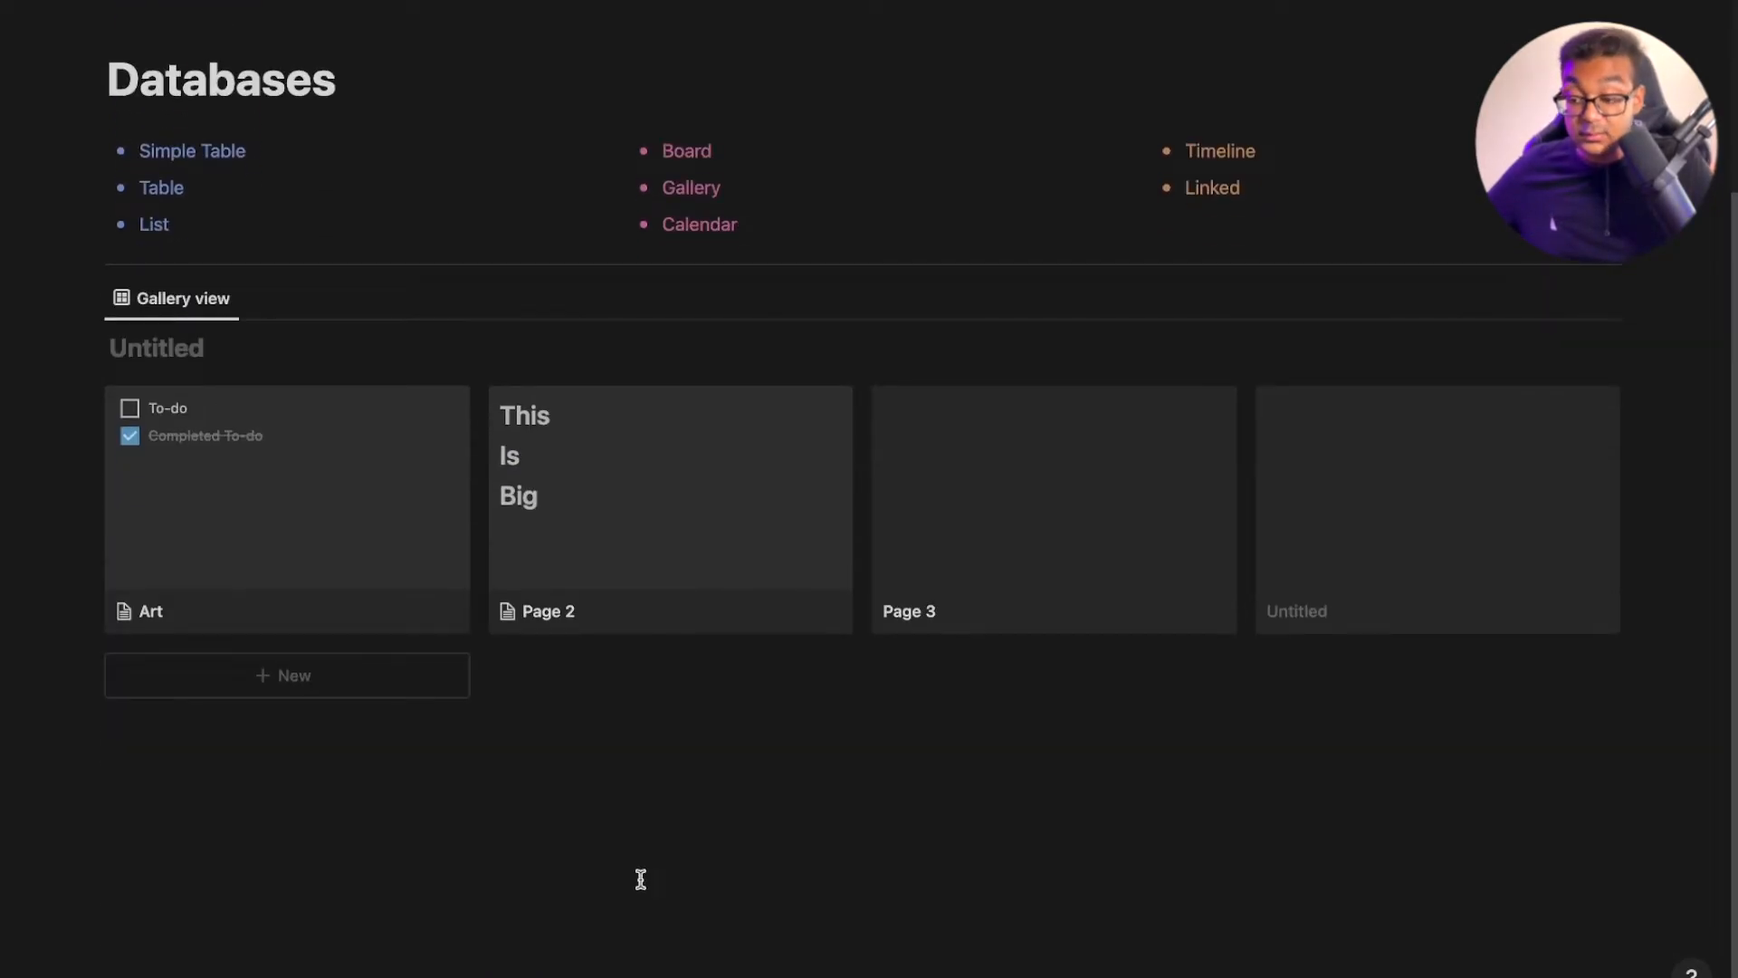
scroll(664, 281, "up", 3)
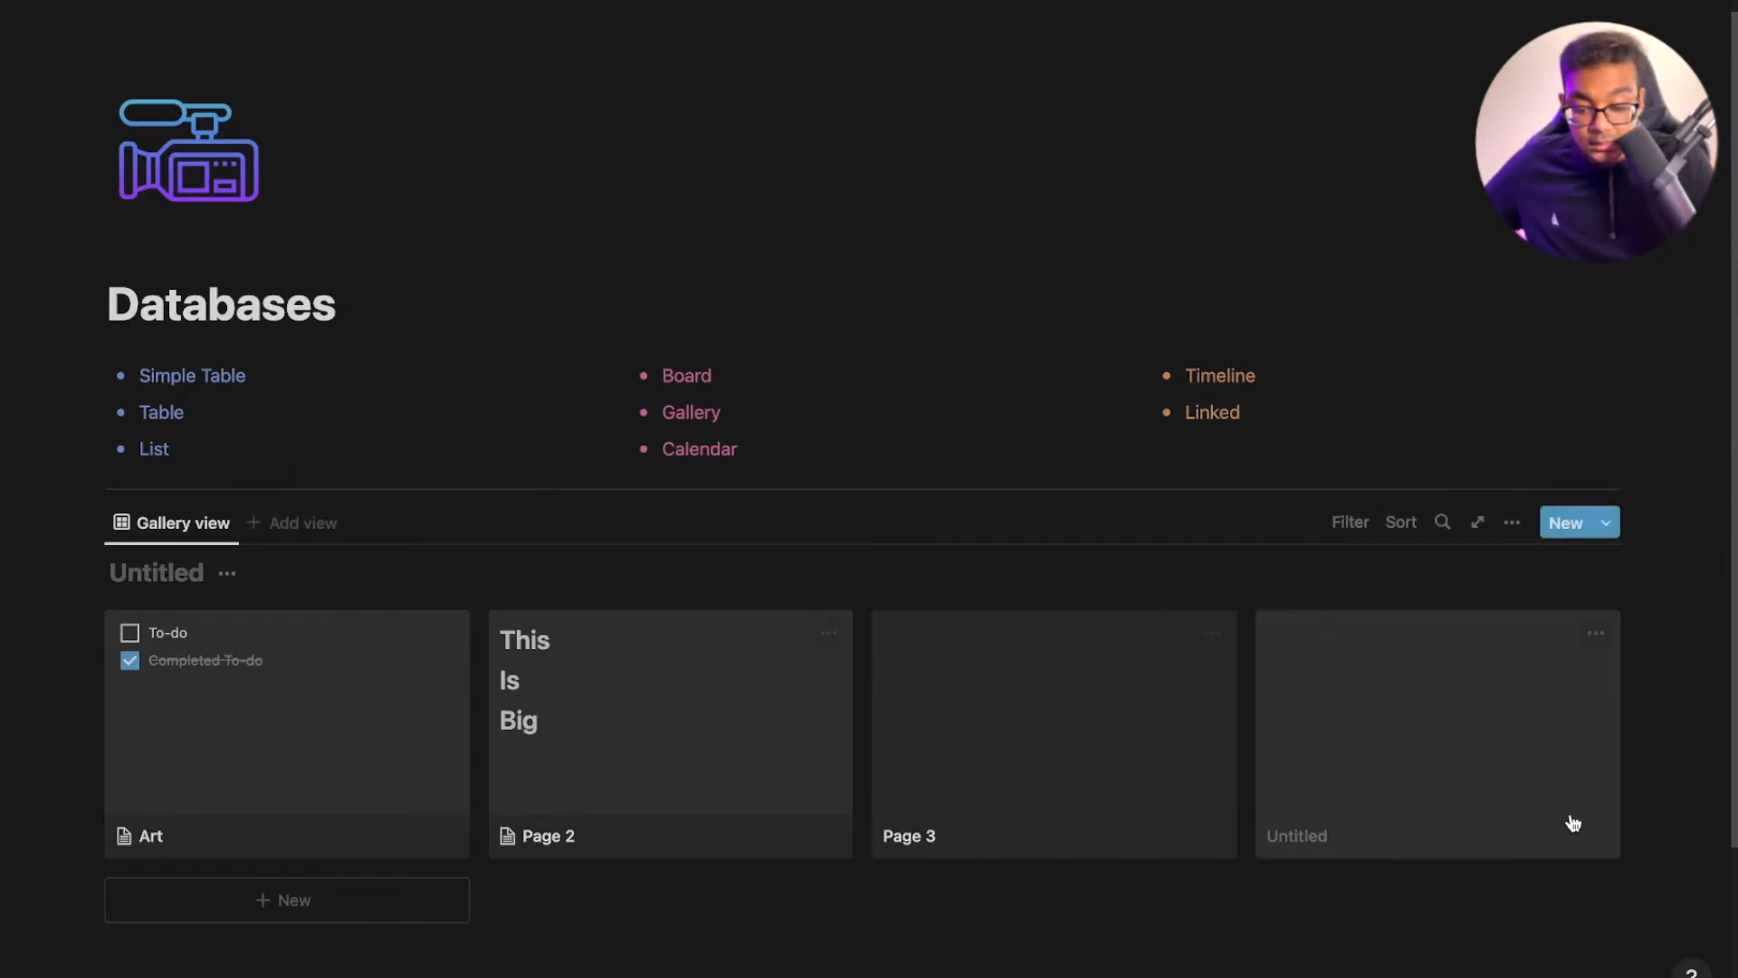
left_click_drag(679, 769, 1156, 779)
left_click_drag(673, 784, 1159, 791)
left_click_drag(1463, 820, 873, 823)
left_click_drag(982, 770, 1503, 765)
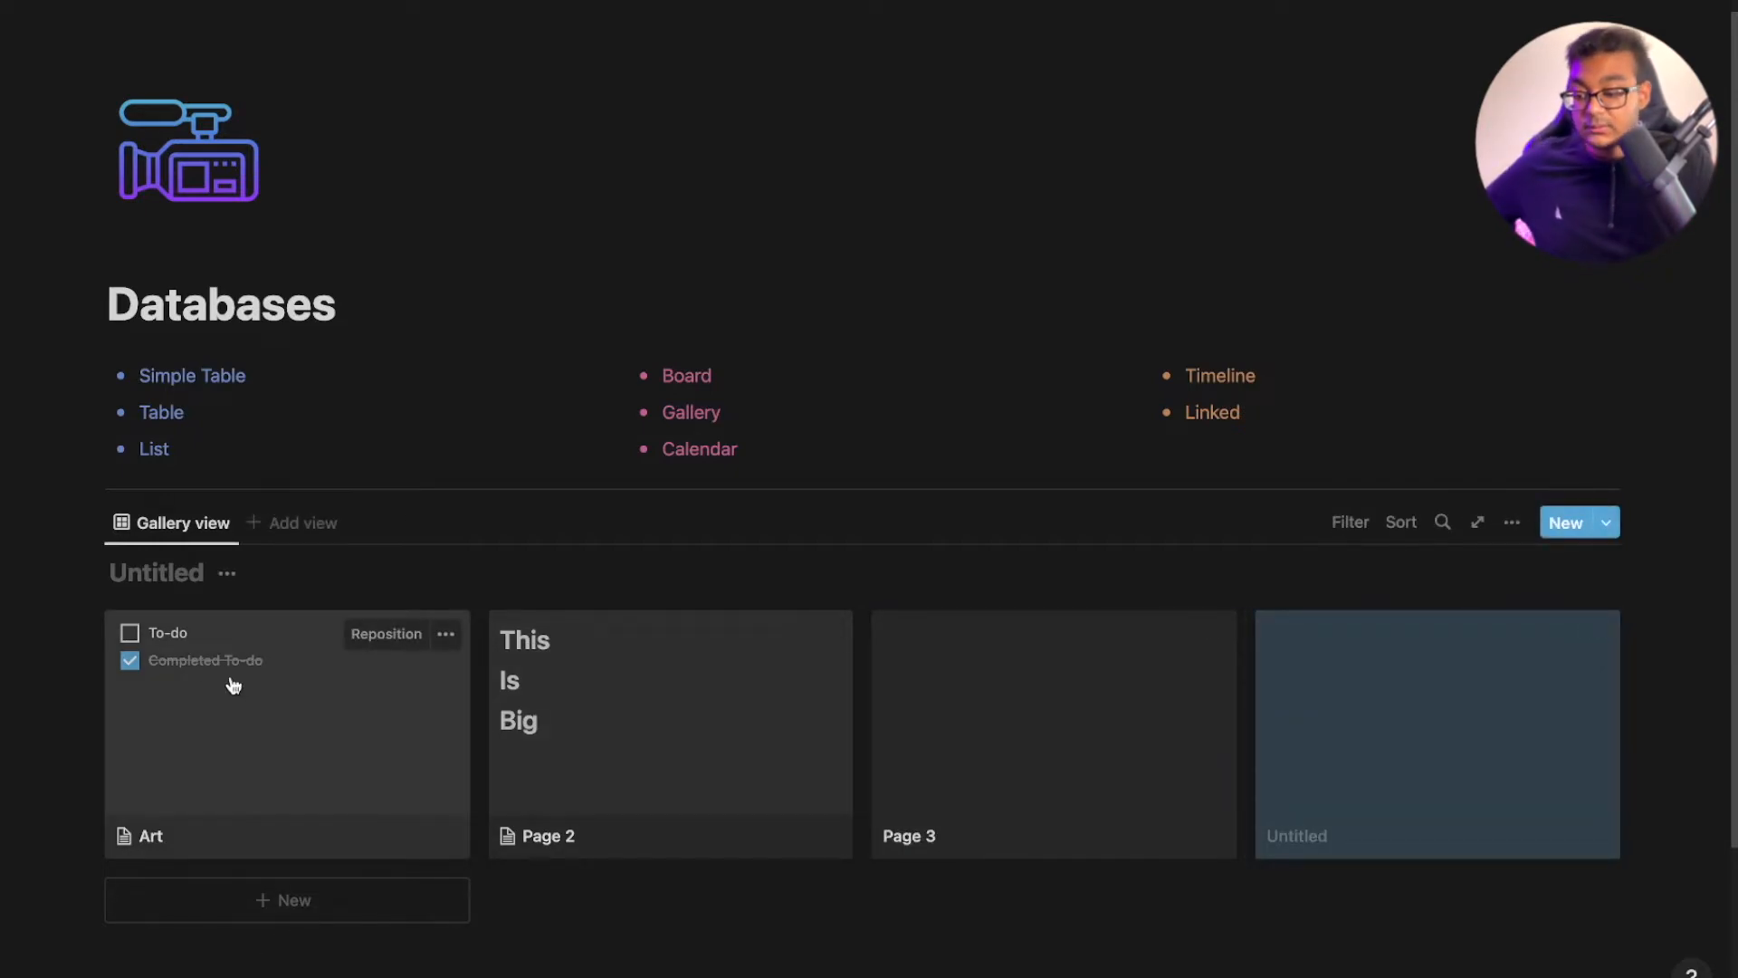
Delete the gallery database block from the Databases page
left_click(93, 524)
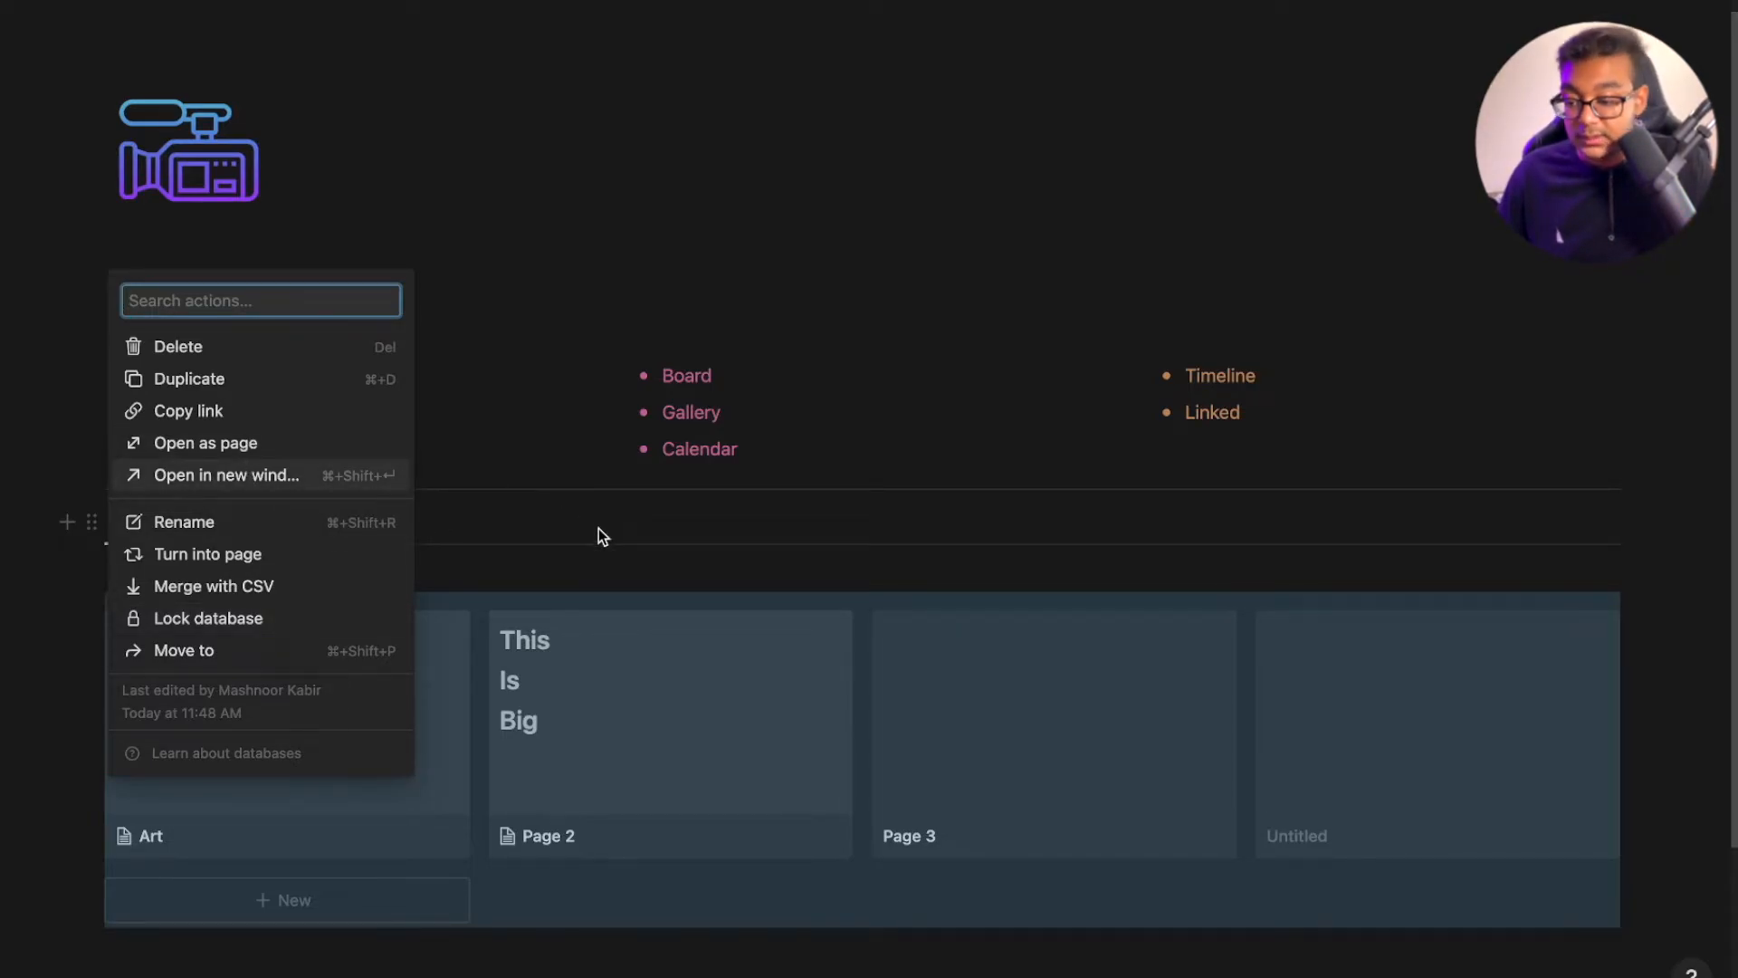
key("Escape")
key("Delete")
Insert a calendar view below the divider and create a new database as its data source
left_click(424, 607)
type("/calen")
key("Return")
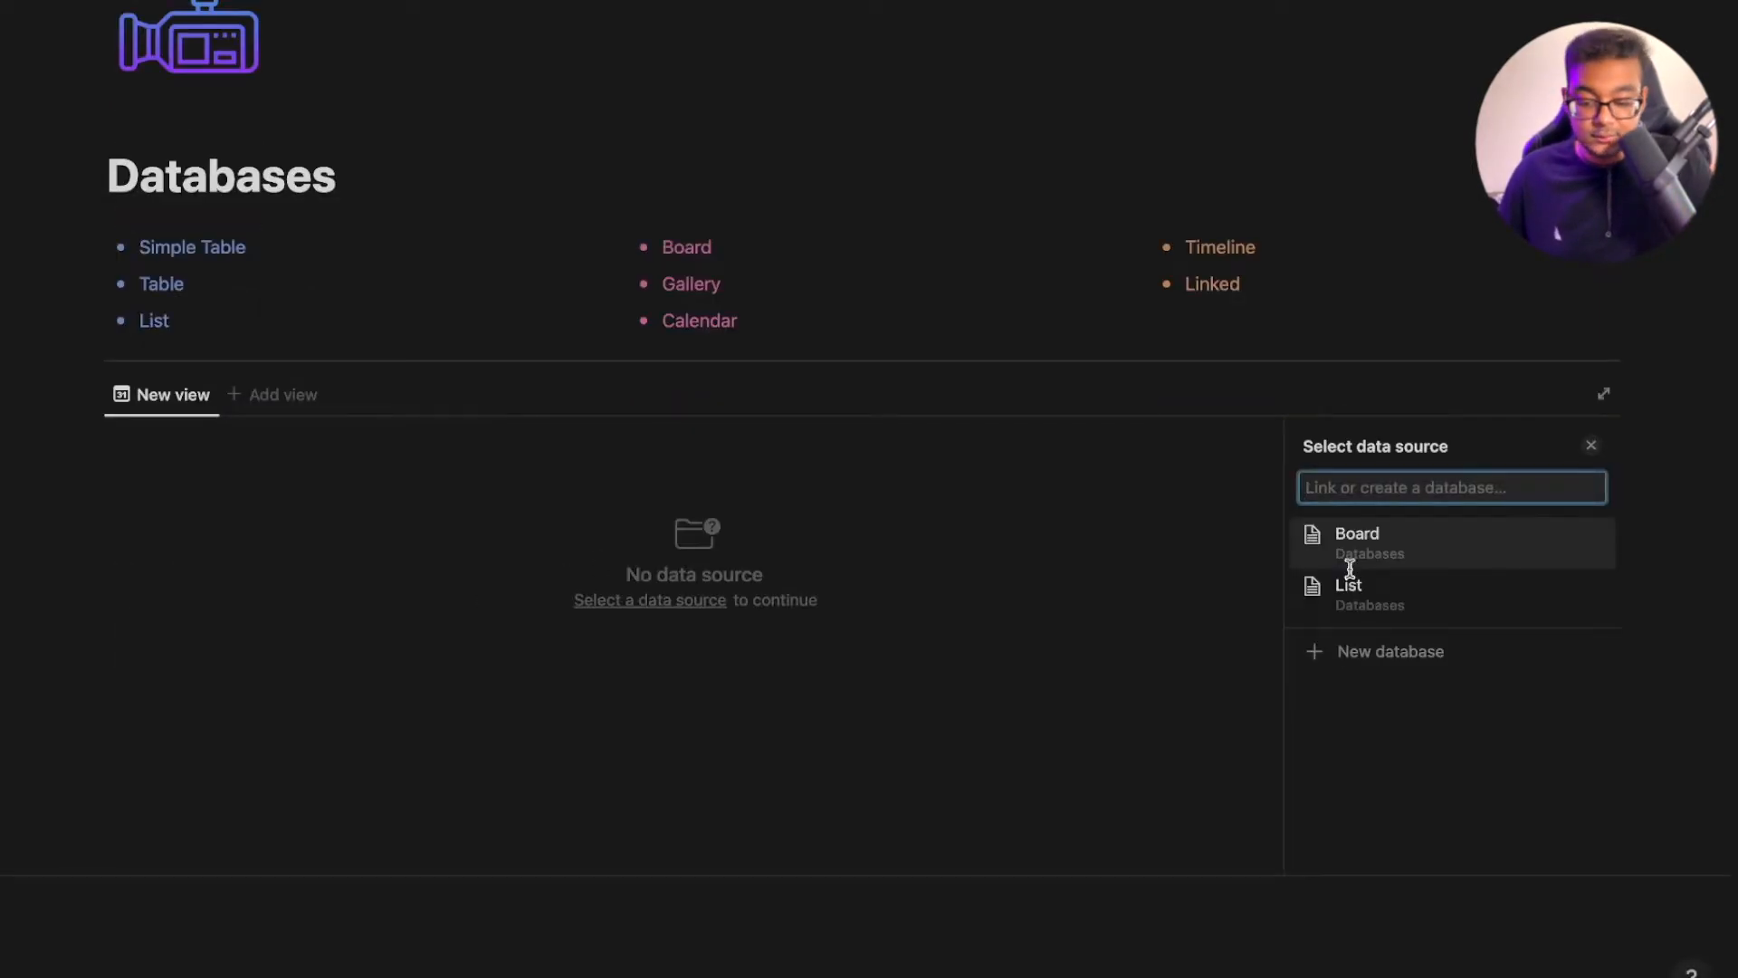
left_click(1431, 652)
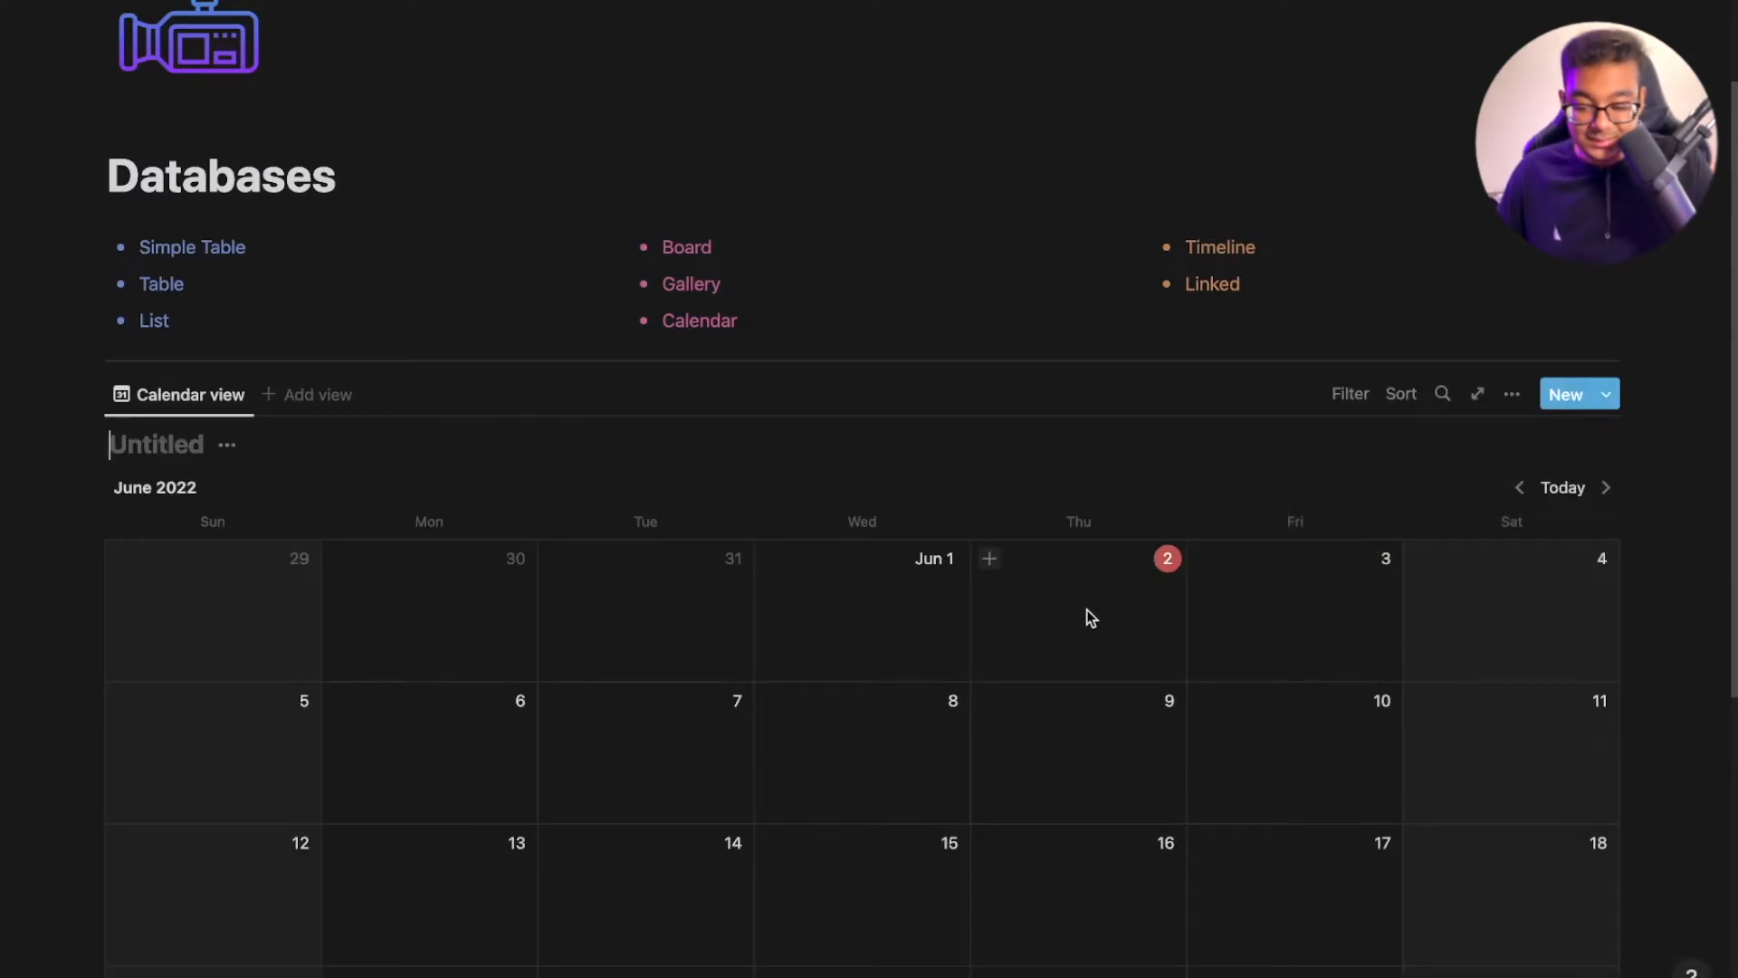
Add a calendar entry on June 2 titled Item 1, give it a new tag Yes, and close its page
left_click(990, 559)
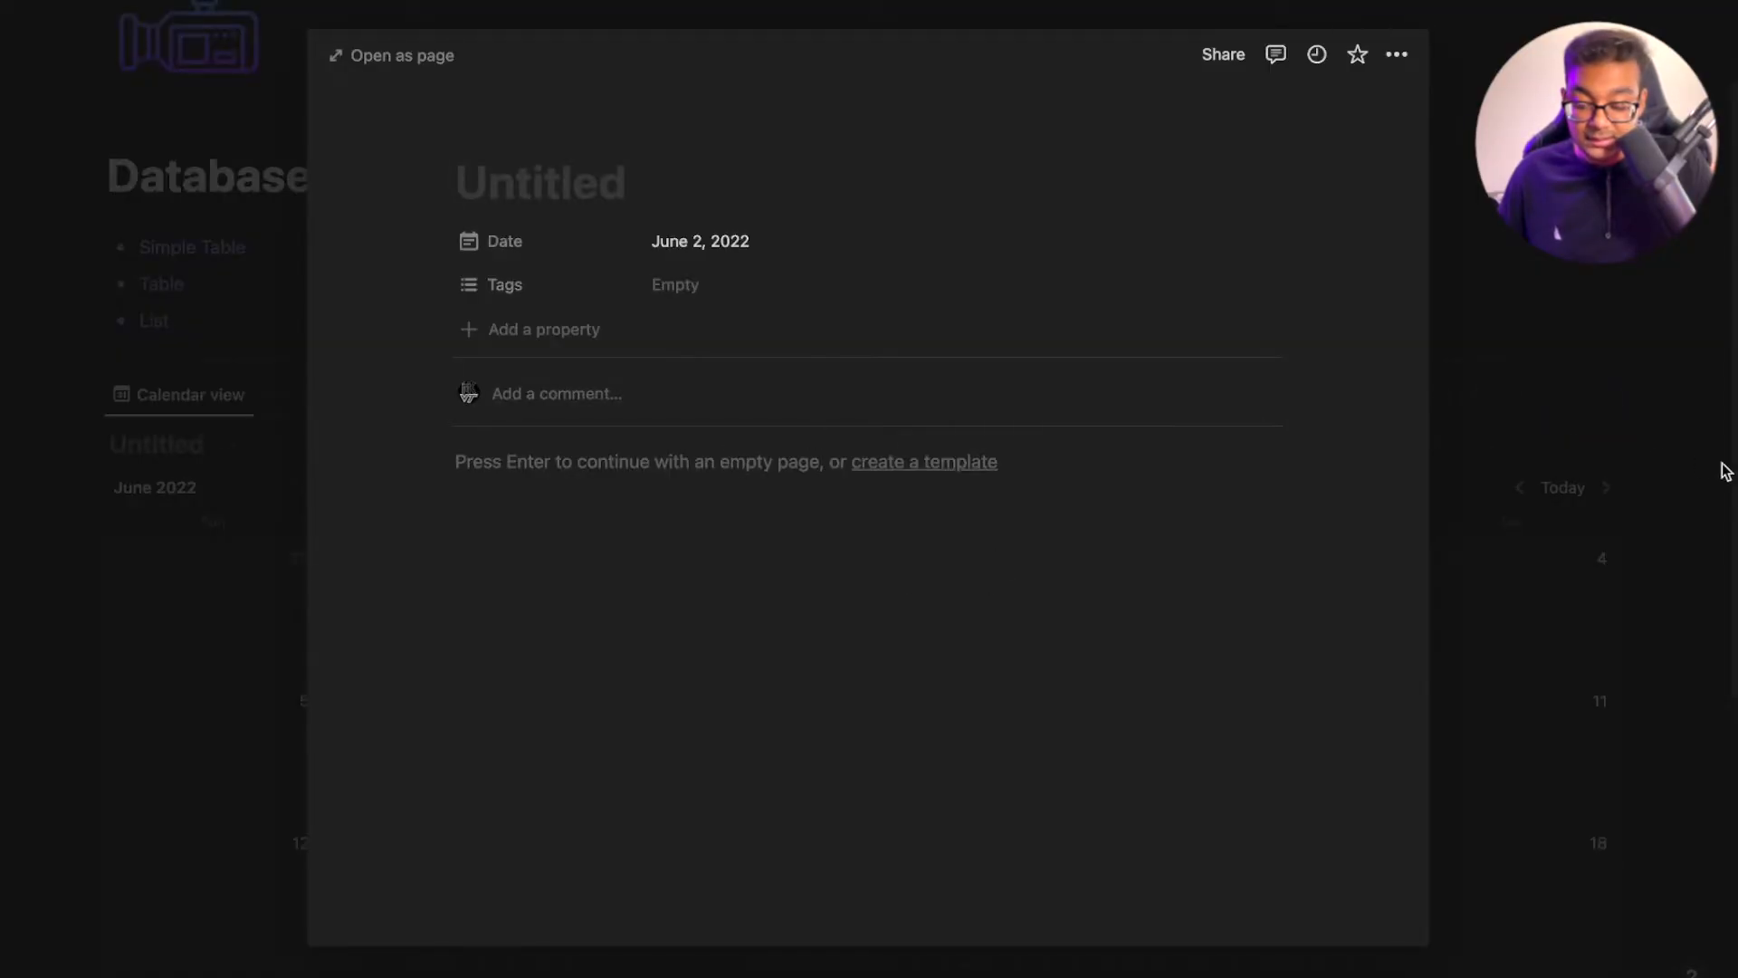
type("Item ")
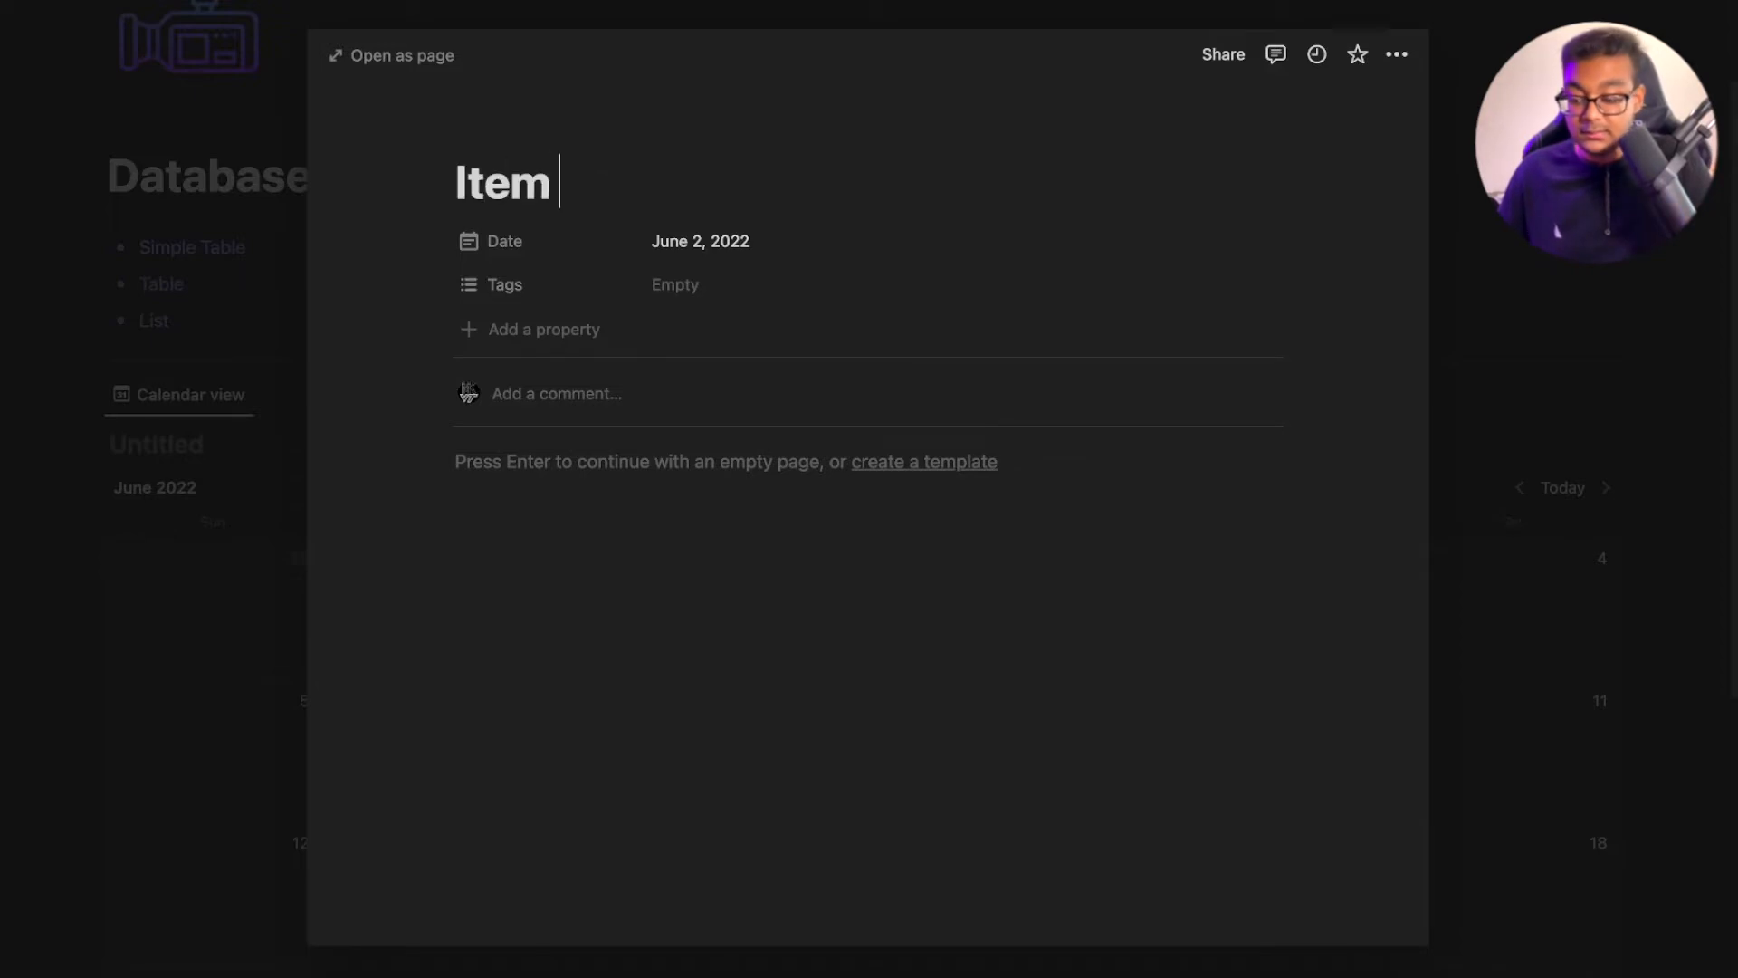
type("1")
key("Return")
left_click(881, 288)
type("Yes")
key("Return")
left_click(1534, 348)
left_click(1534, 348)
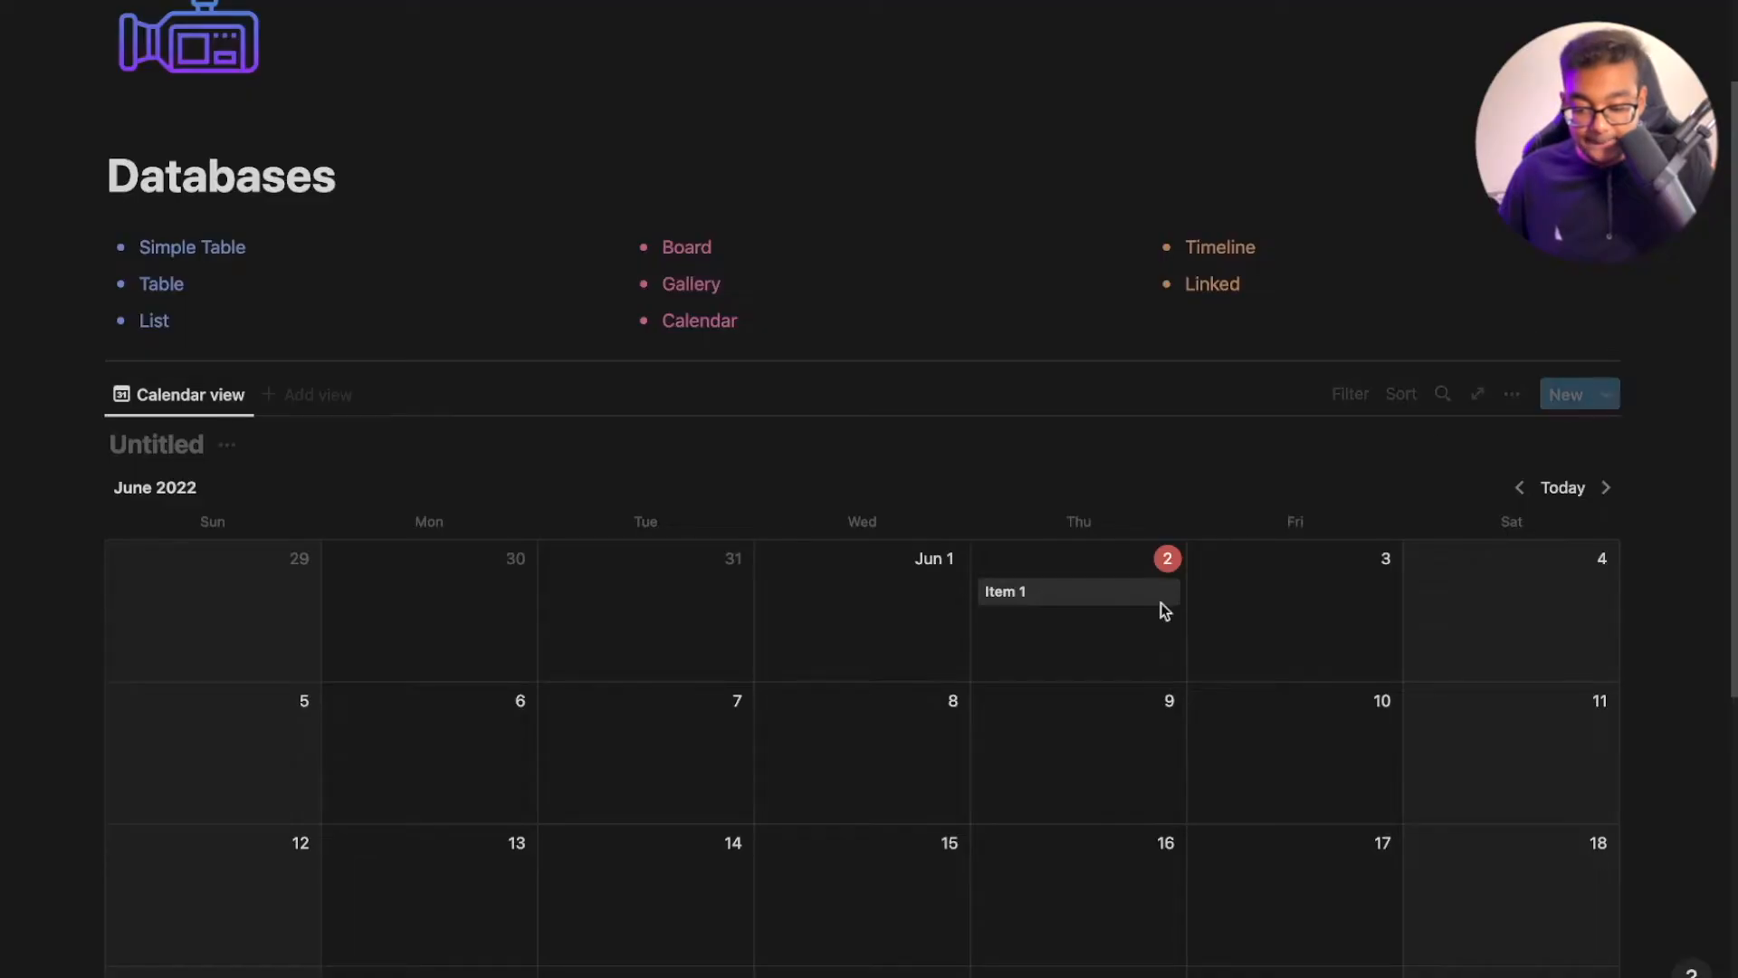
Show the Tags property on the calendar cards and return to the view options
left_click(1511, 396)
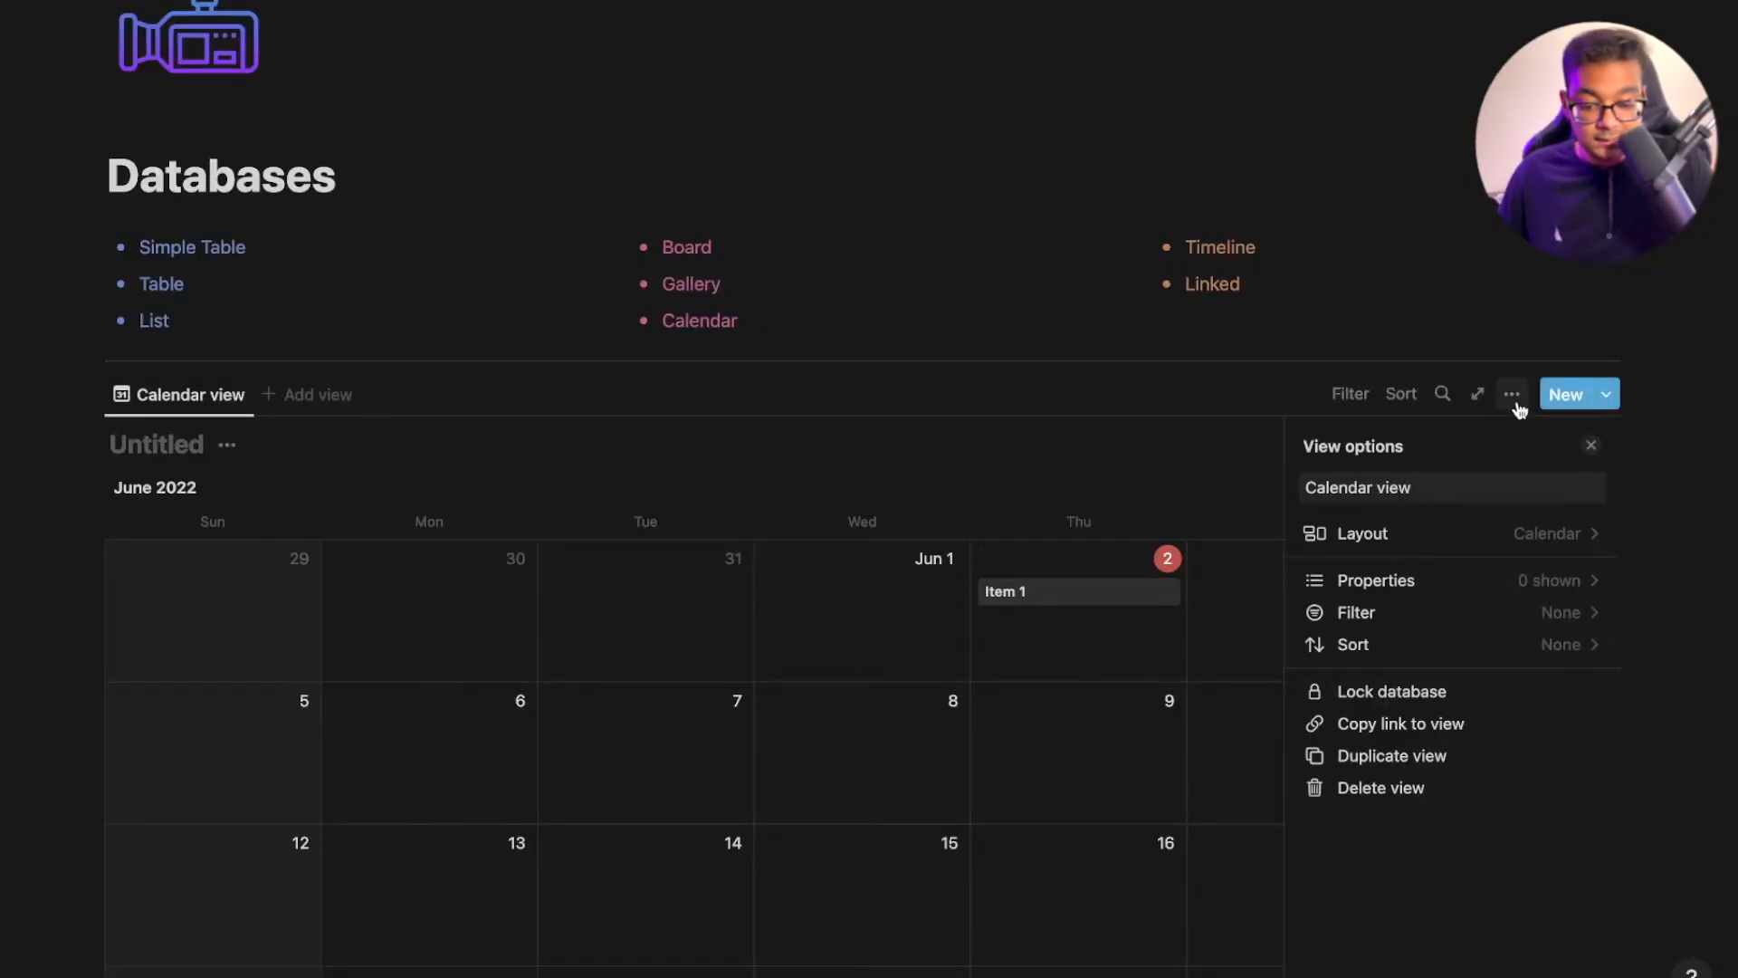
left_click(1478, 578)
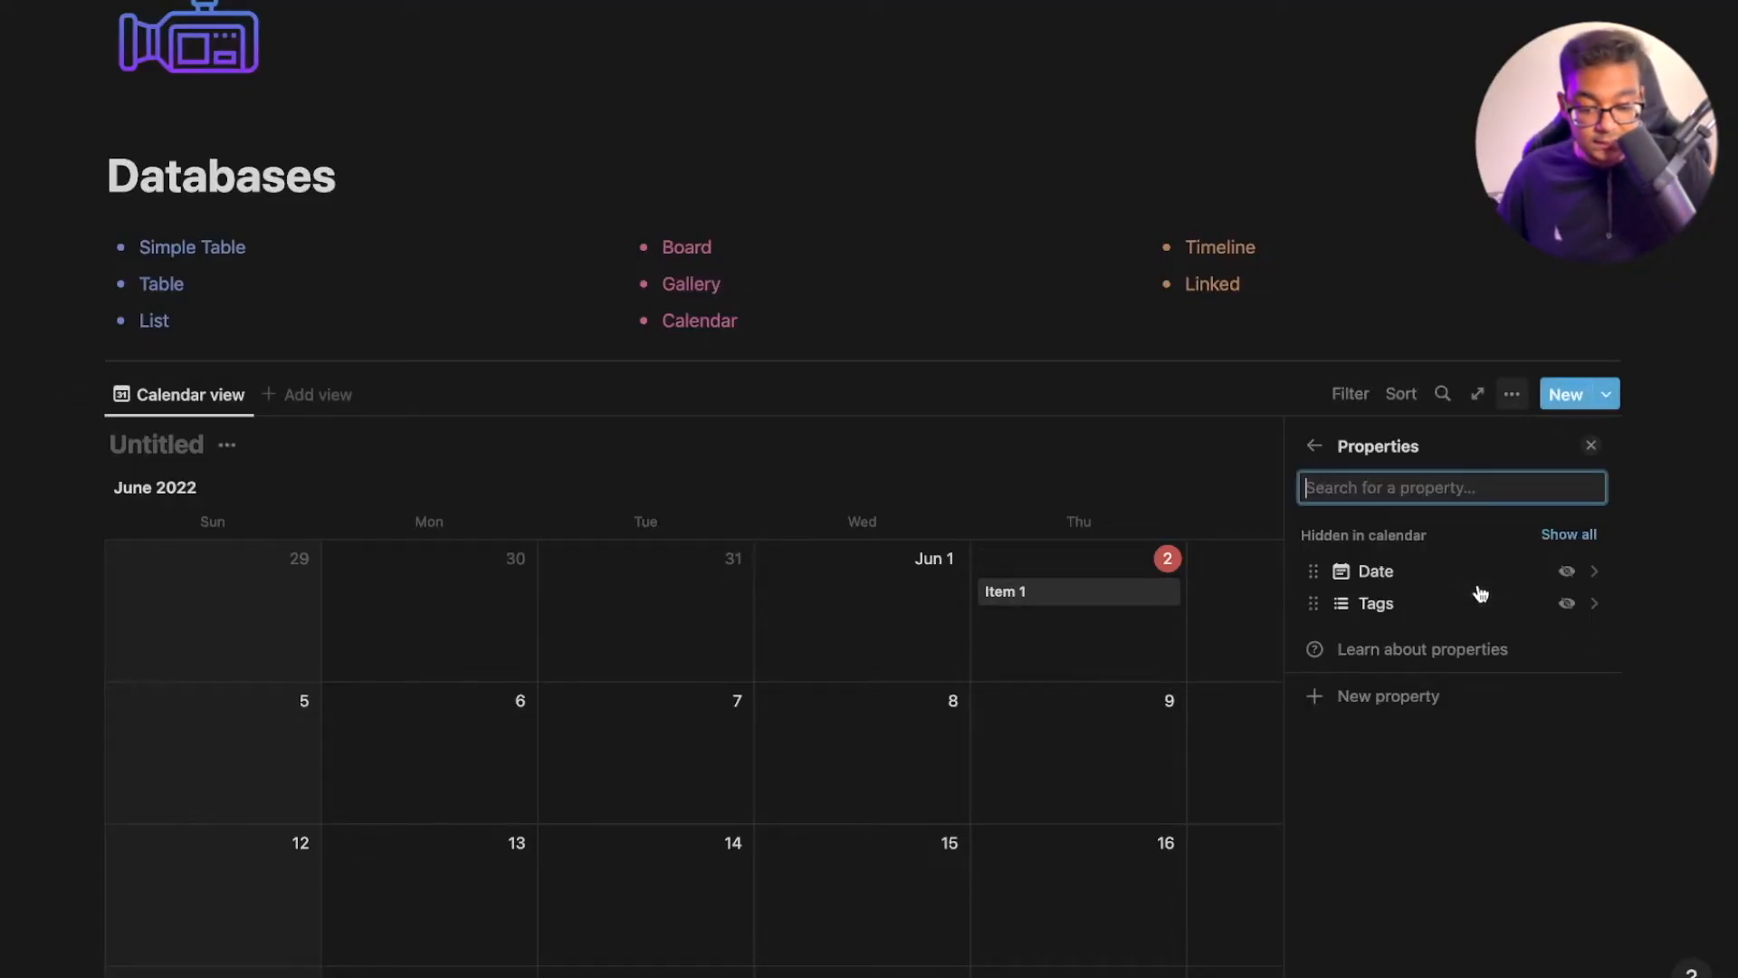
left_click(1567, 605)
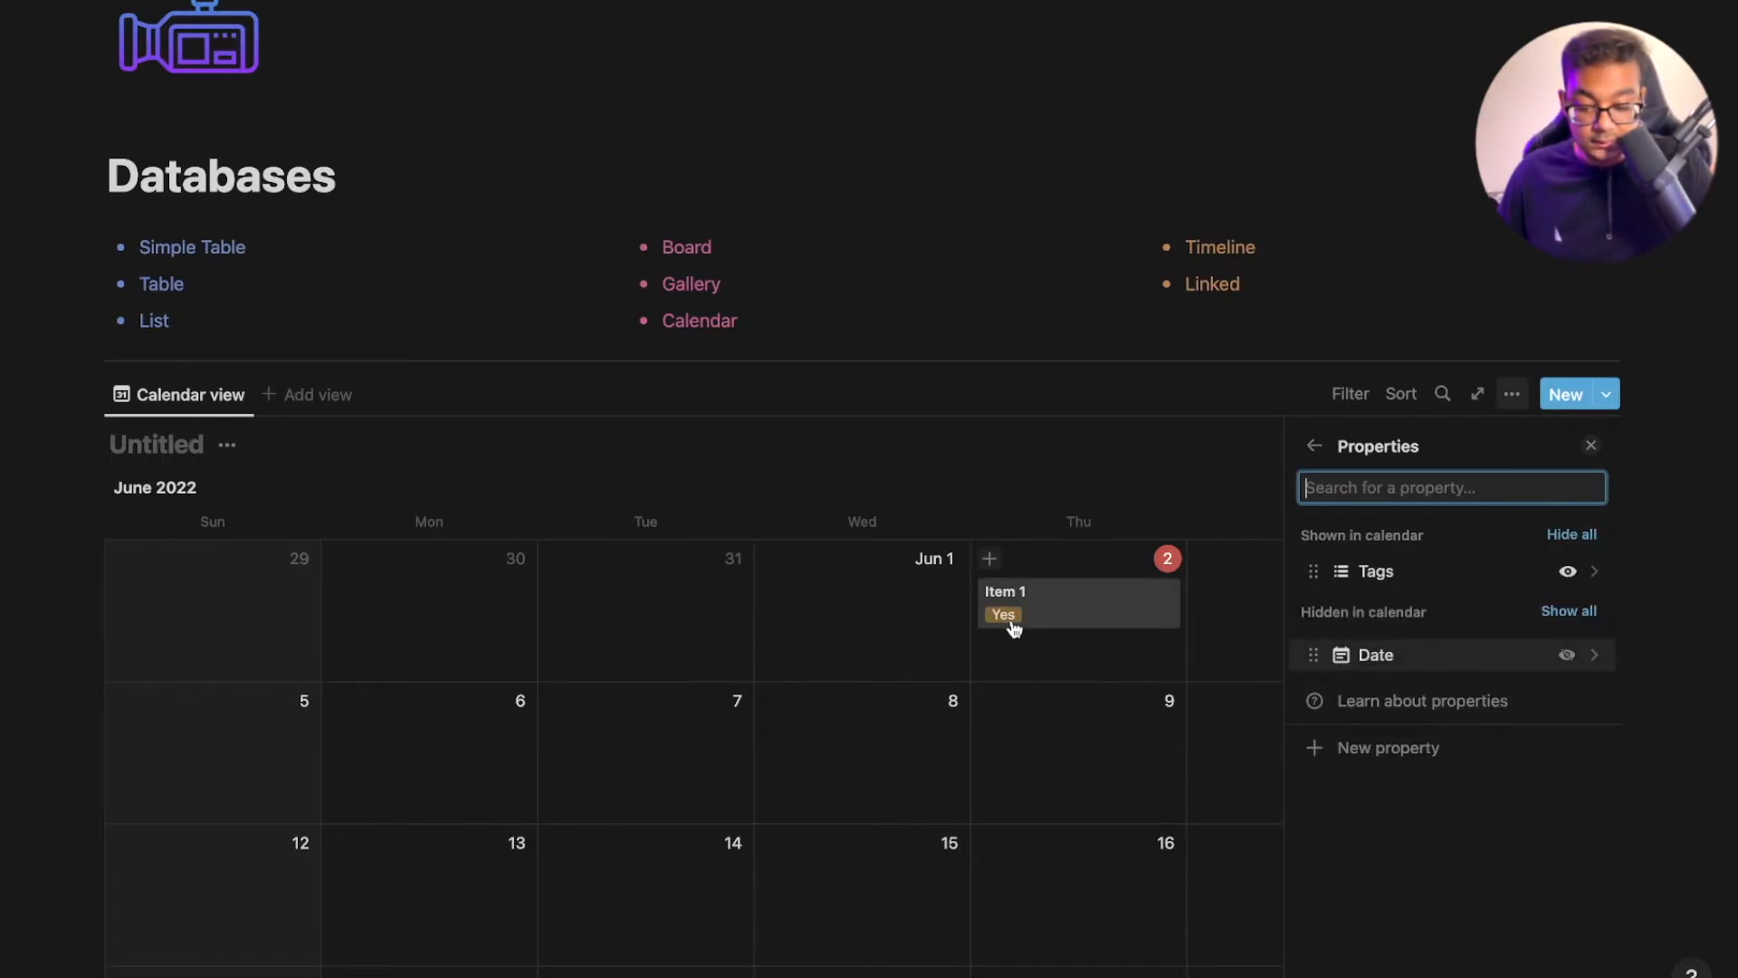
left_click(1315, 446)
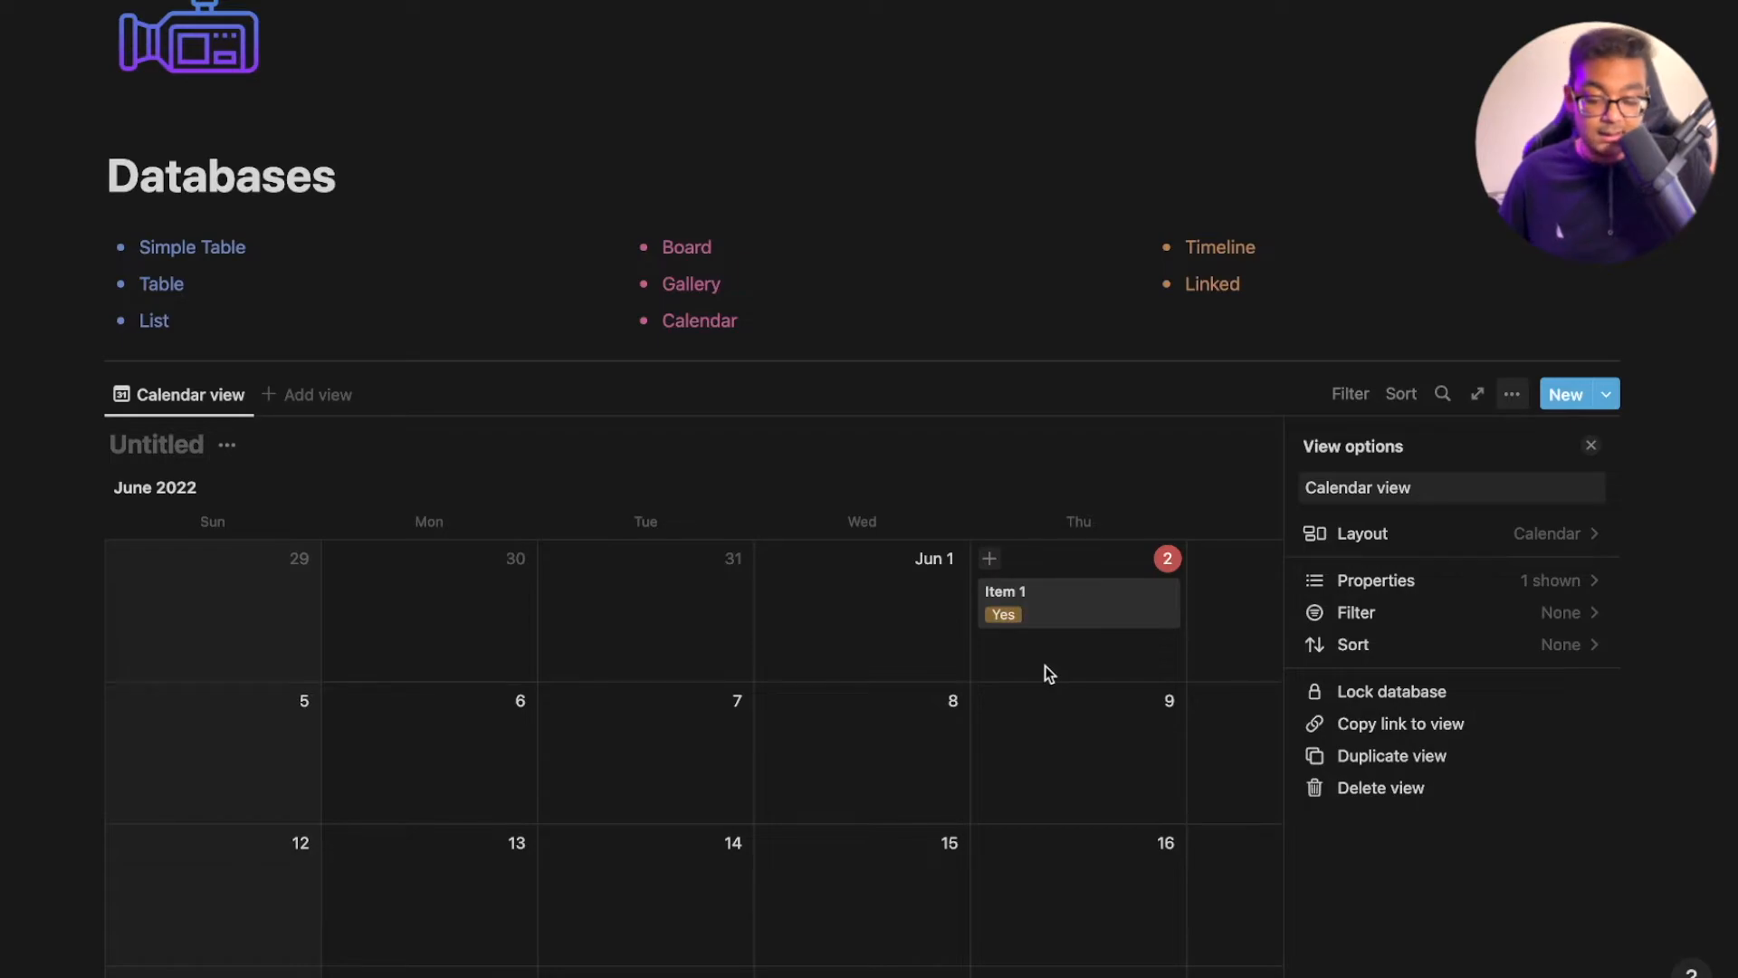
Add a calendar entry on June 3 titled Item 2, give it a new tag No, and close its page
left_click(1029, 708)
left_click(1209, 558)
type("Item 2")
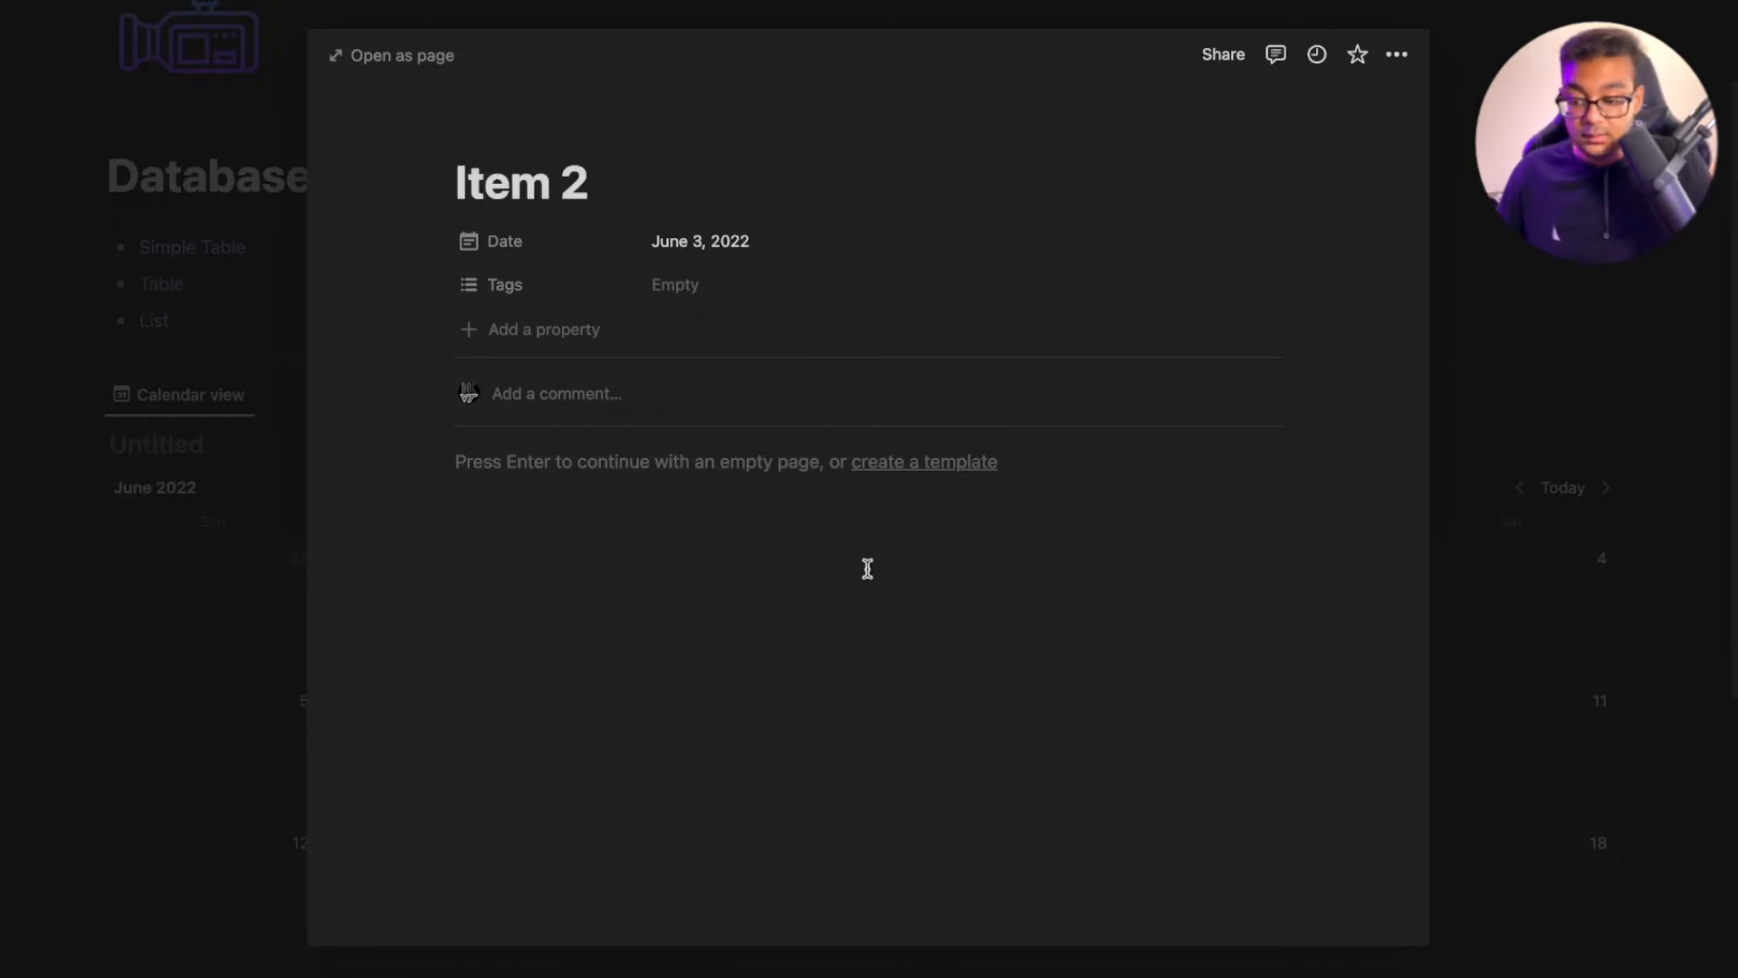
left_click(718, 283)
type("No")
key("Return")
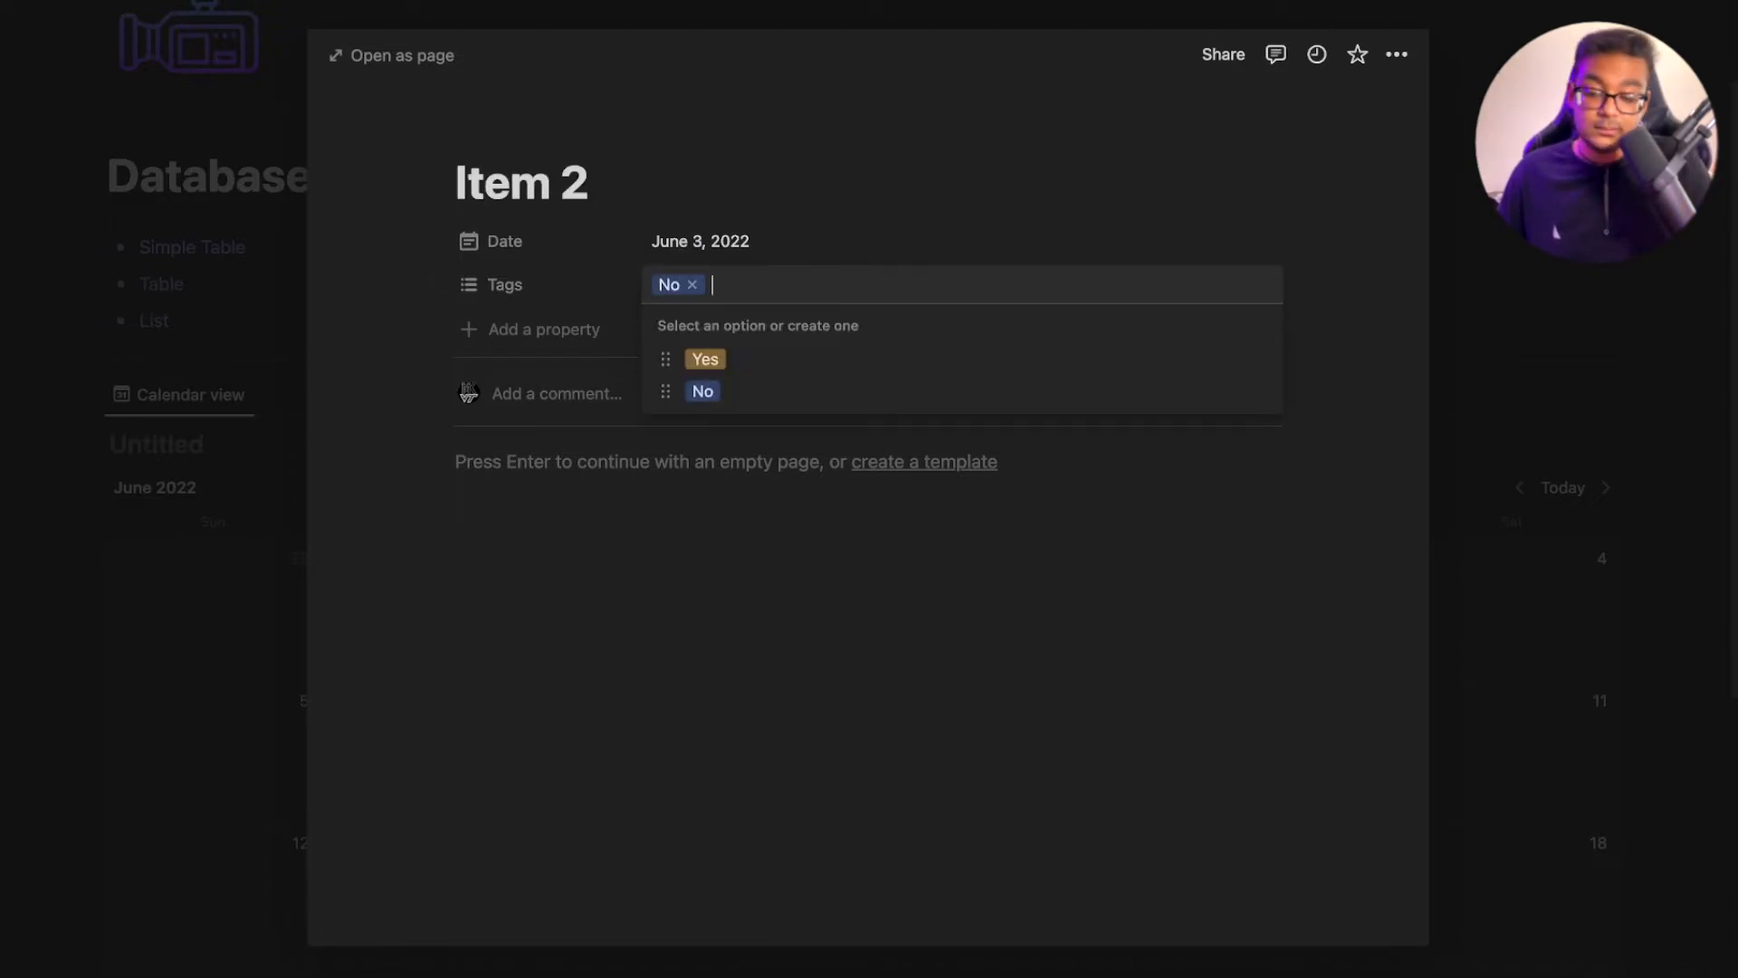
left_click(1661, 265)
left_click(1458, 334)
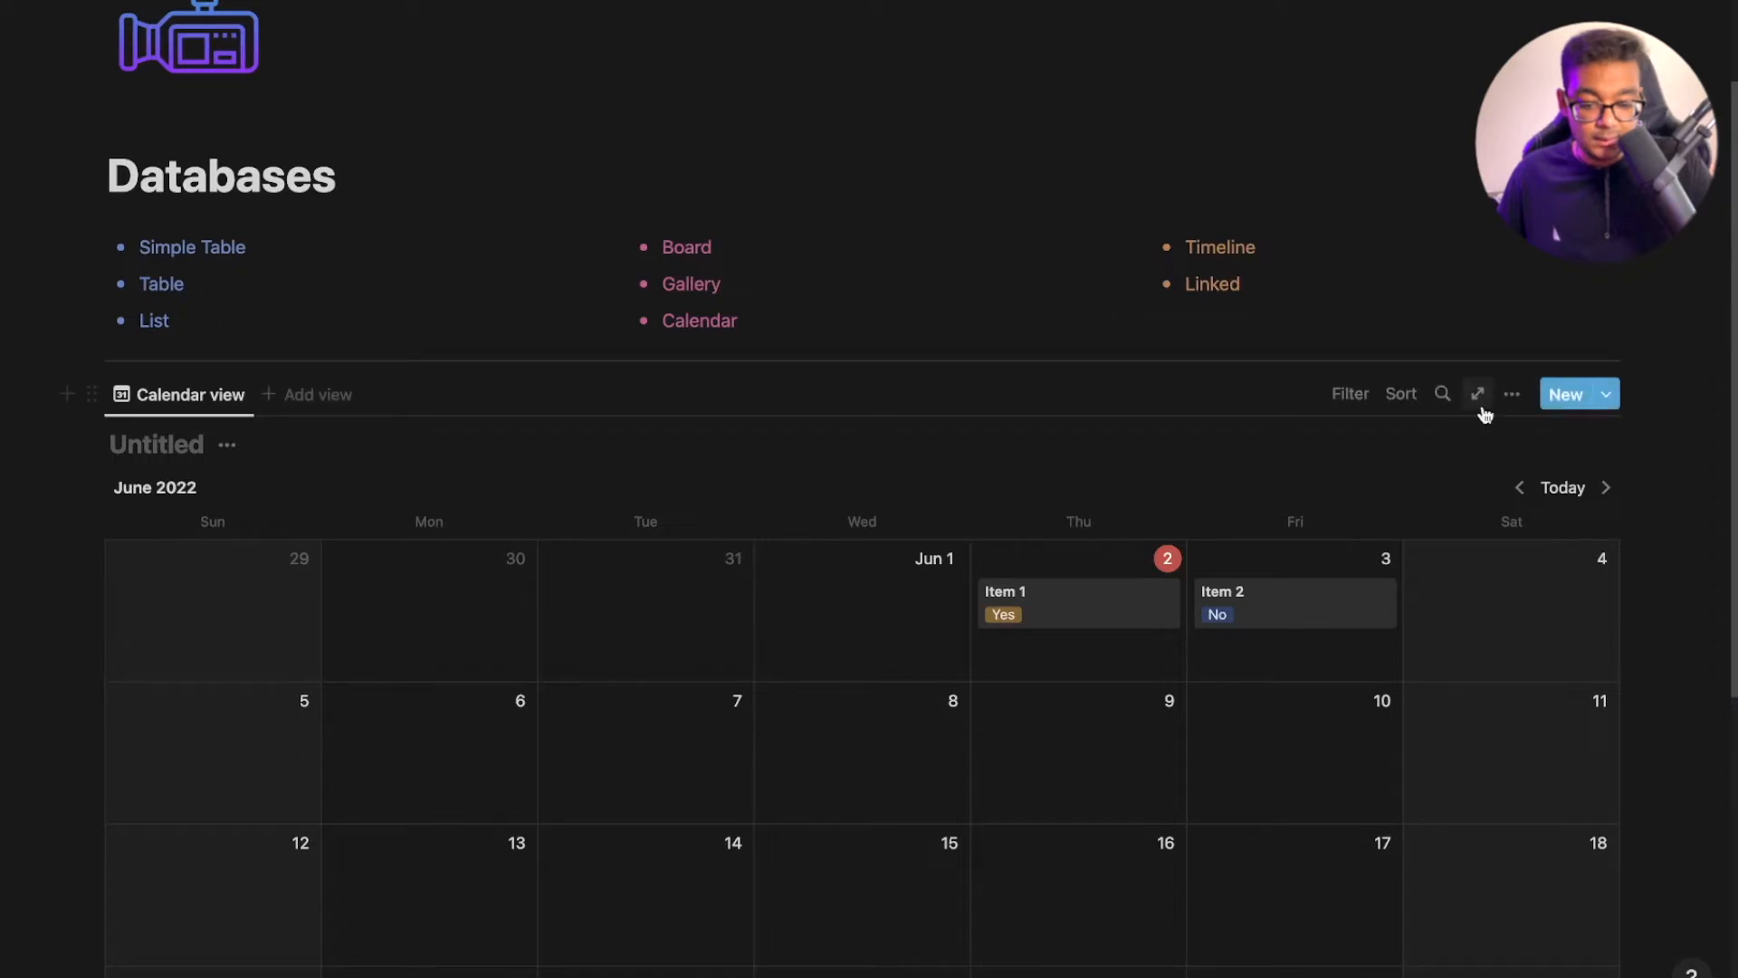
Sort the calendar database by Name in ascending order
left_click(1402, 395)
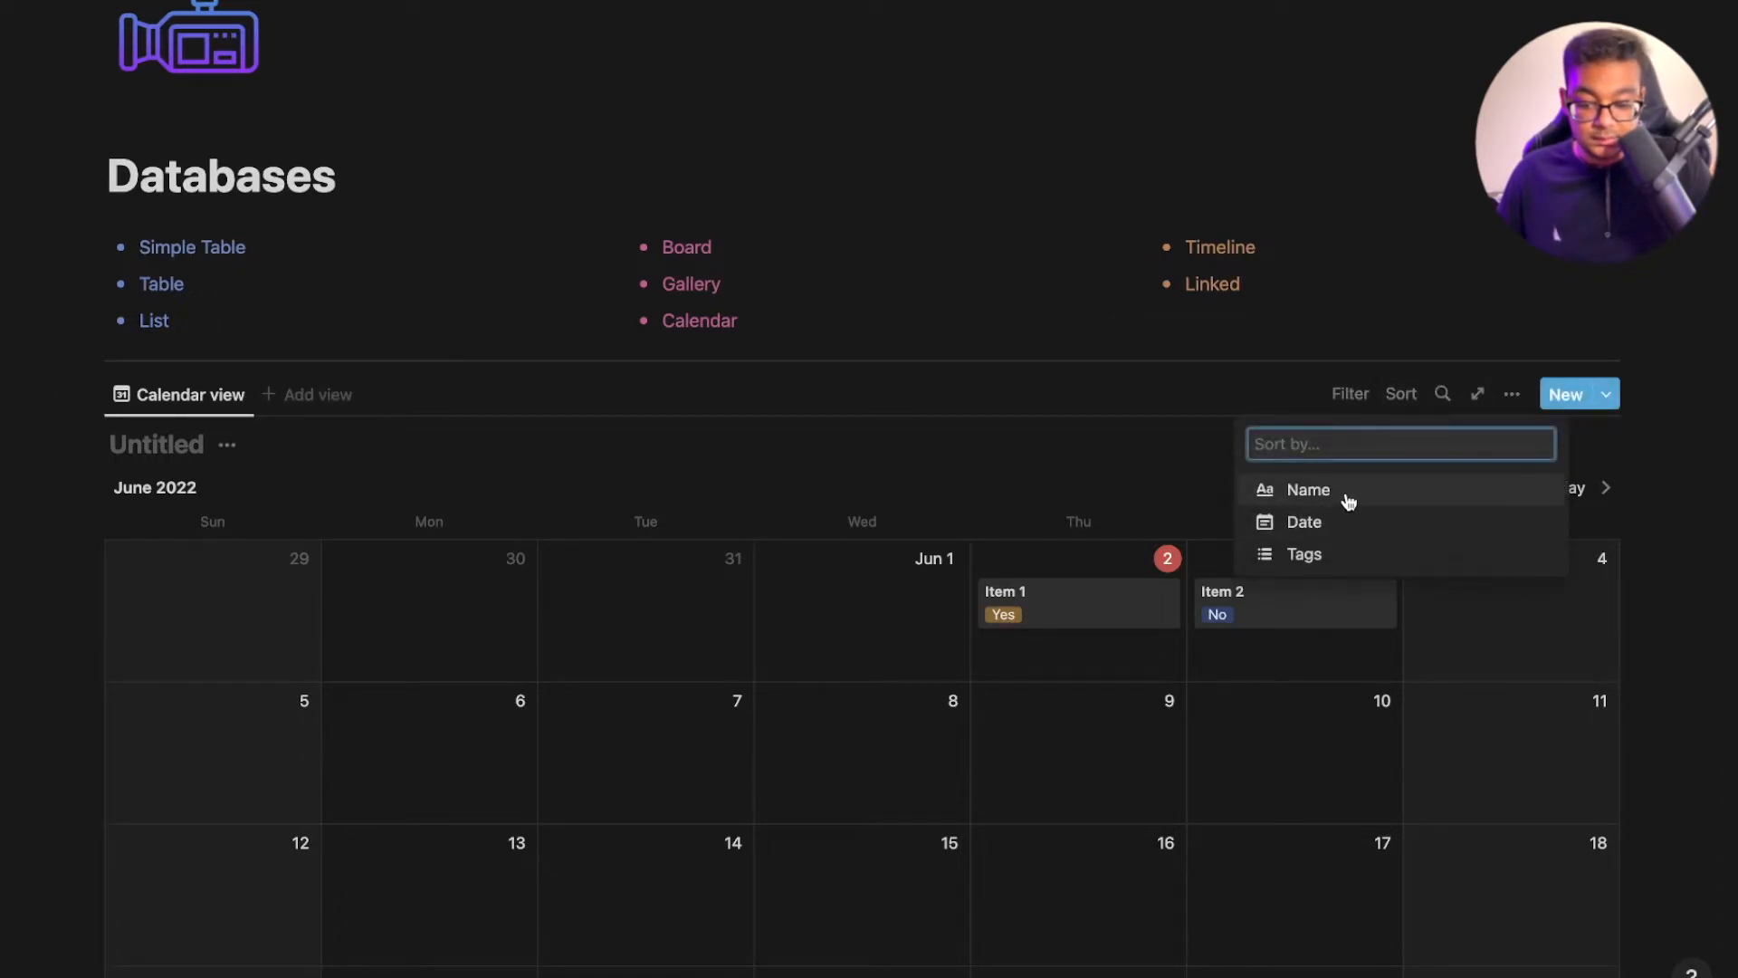
left_click(1347, 496)
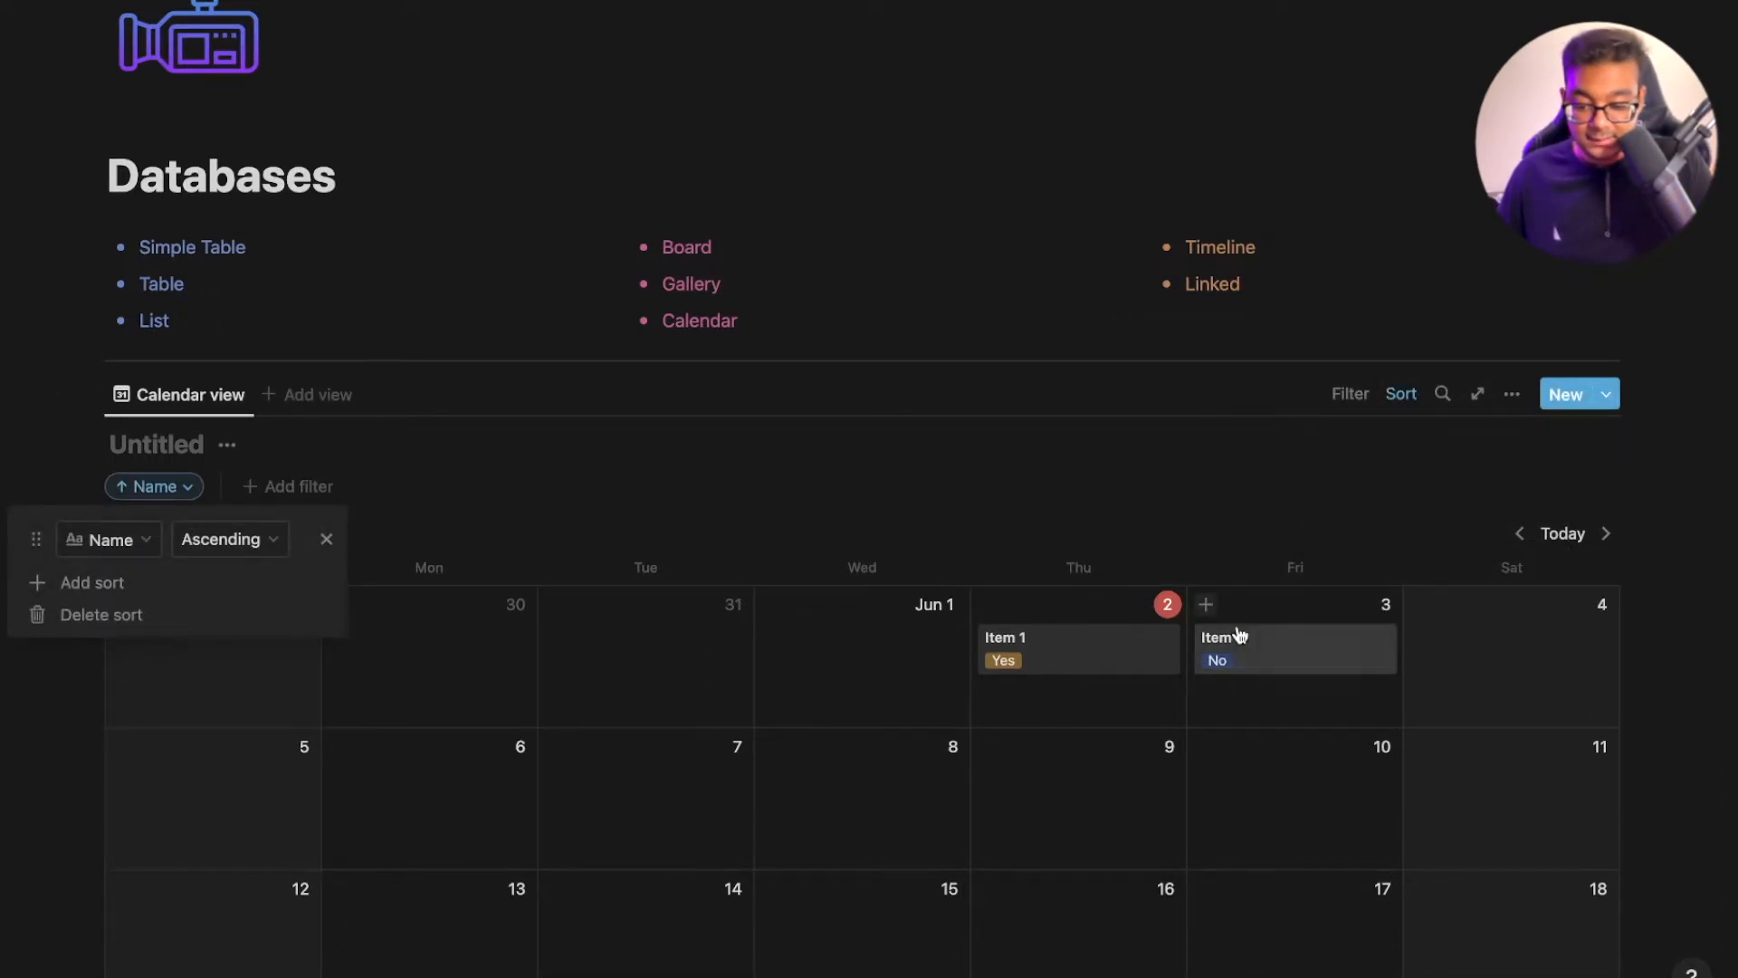
left_click(877, 661)
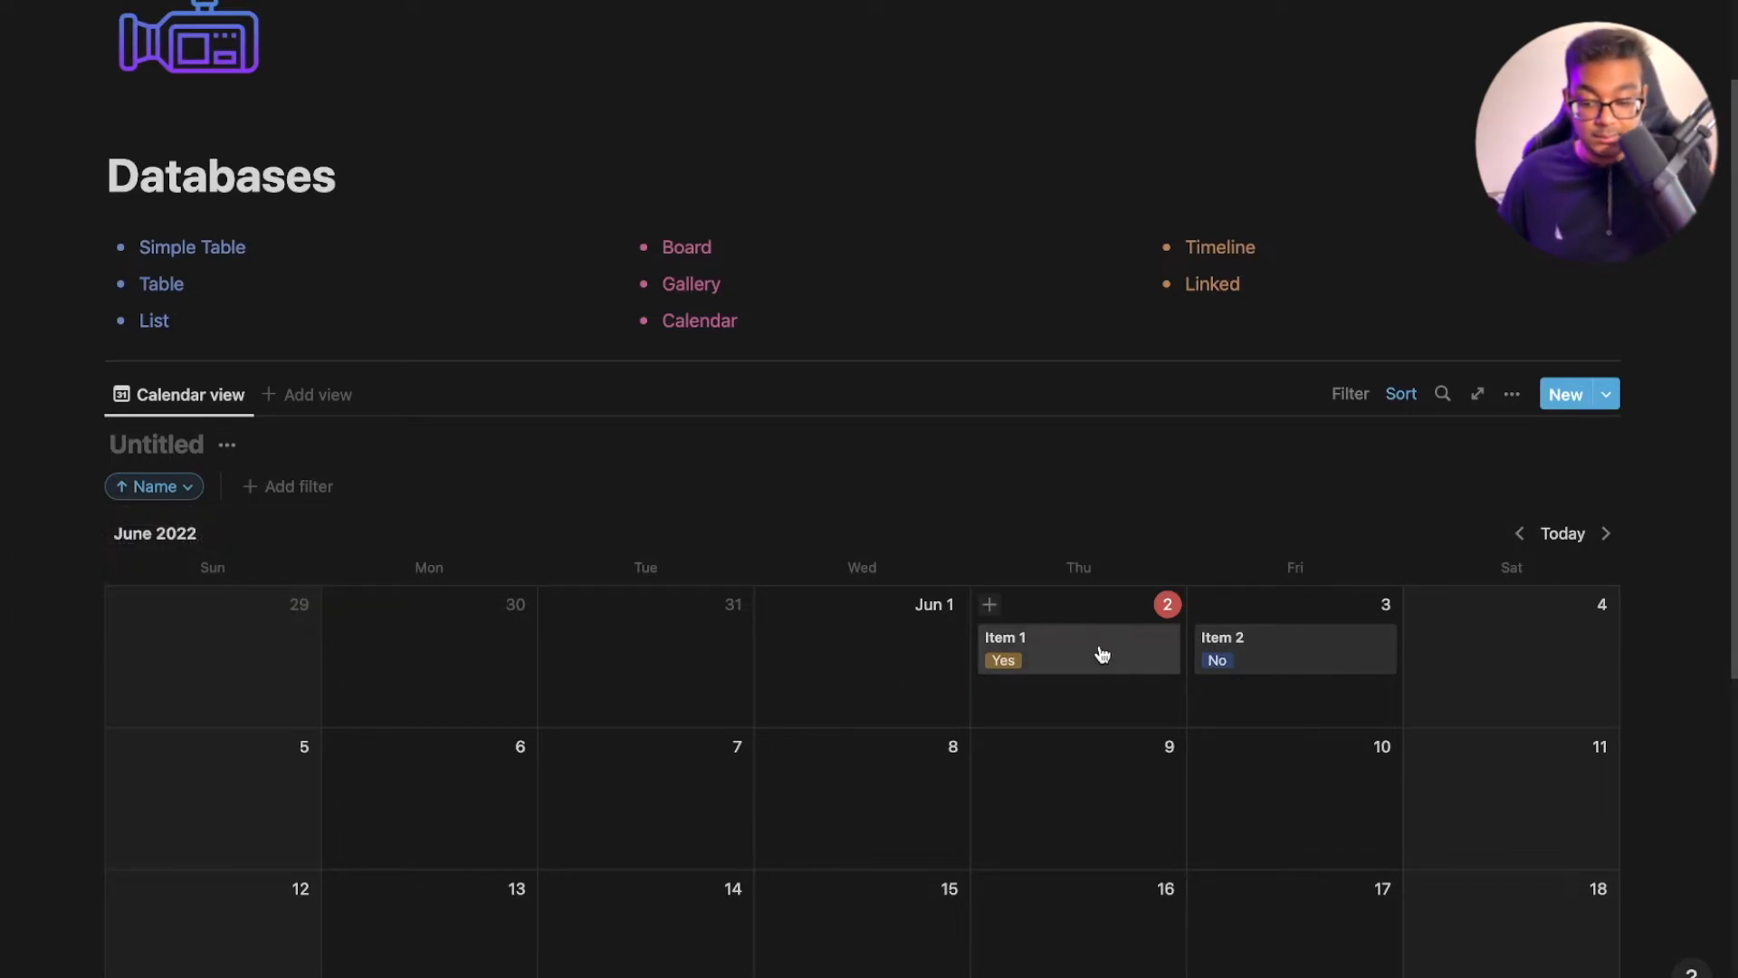
scroll(1101, 651, "down", 5)
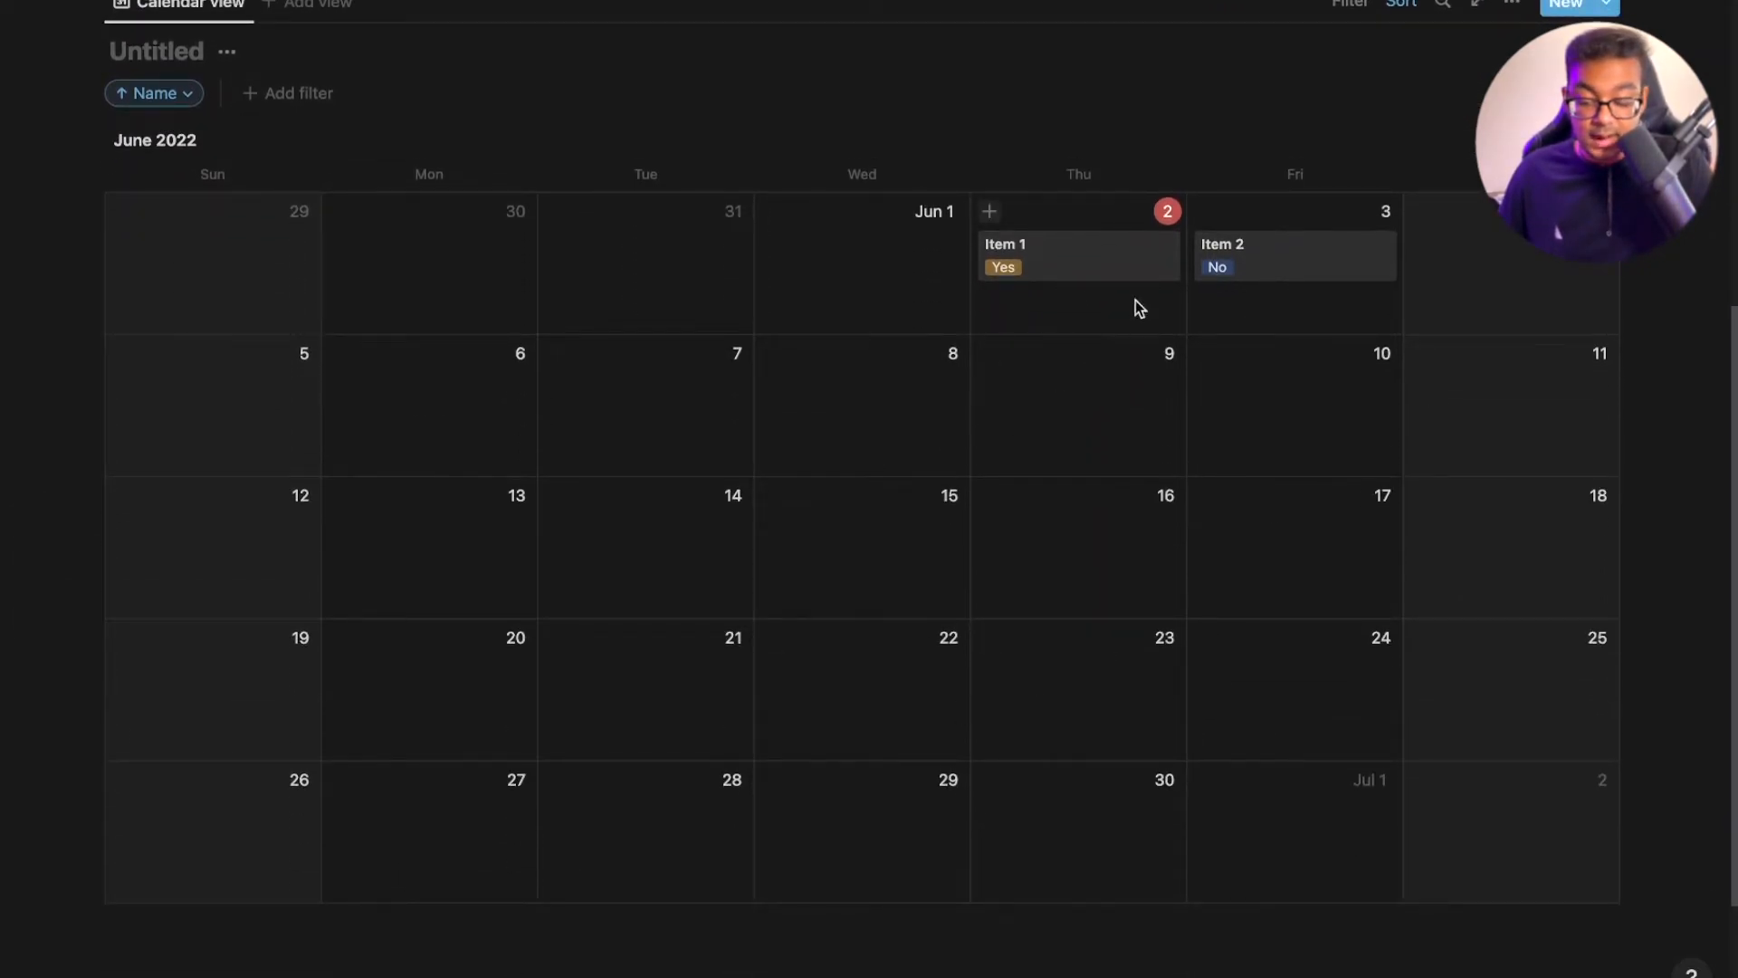
Add a new property named Done of type Checkbox to the calendar database
scroll(1428, 175, "up", 1)
left_click(1508, 51)
left_click(1464, 237)
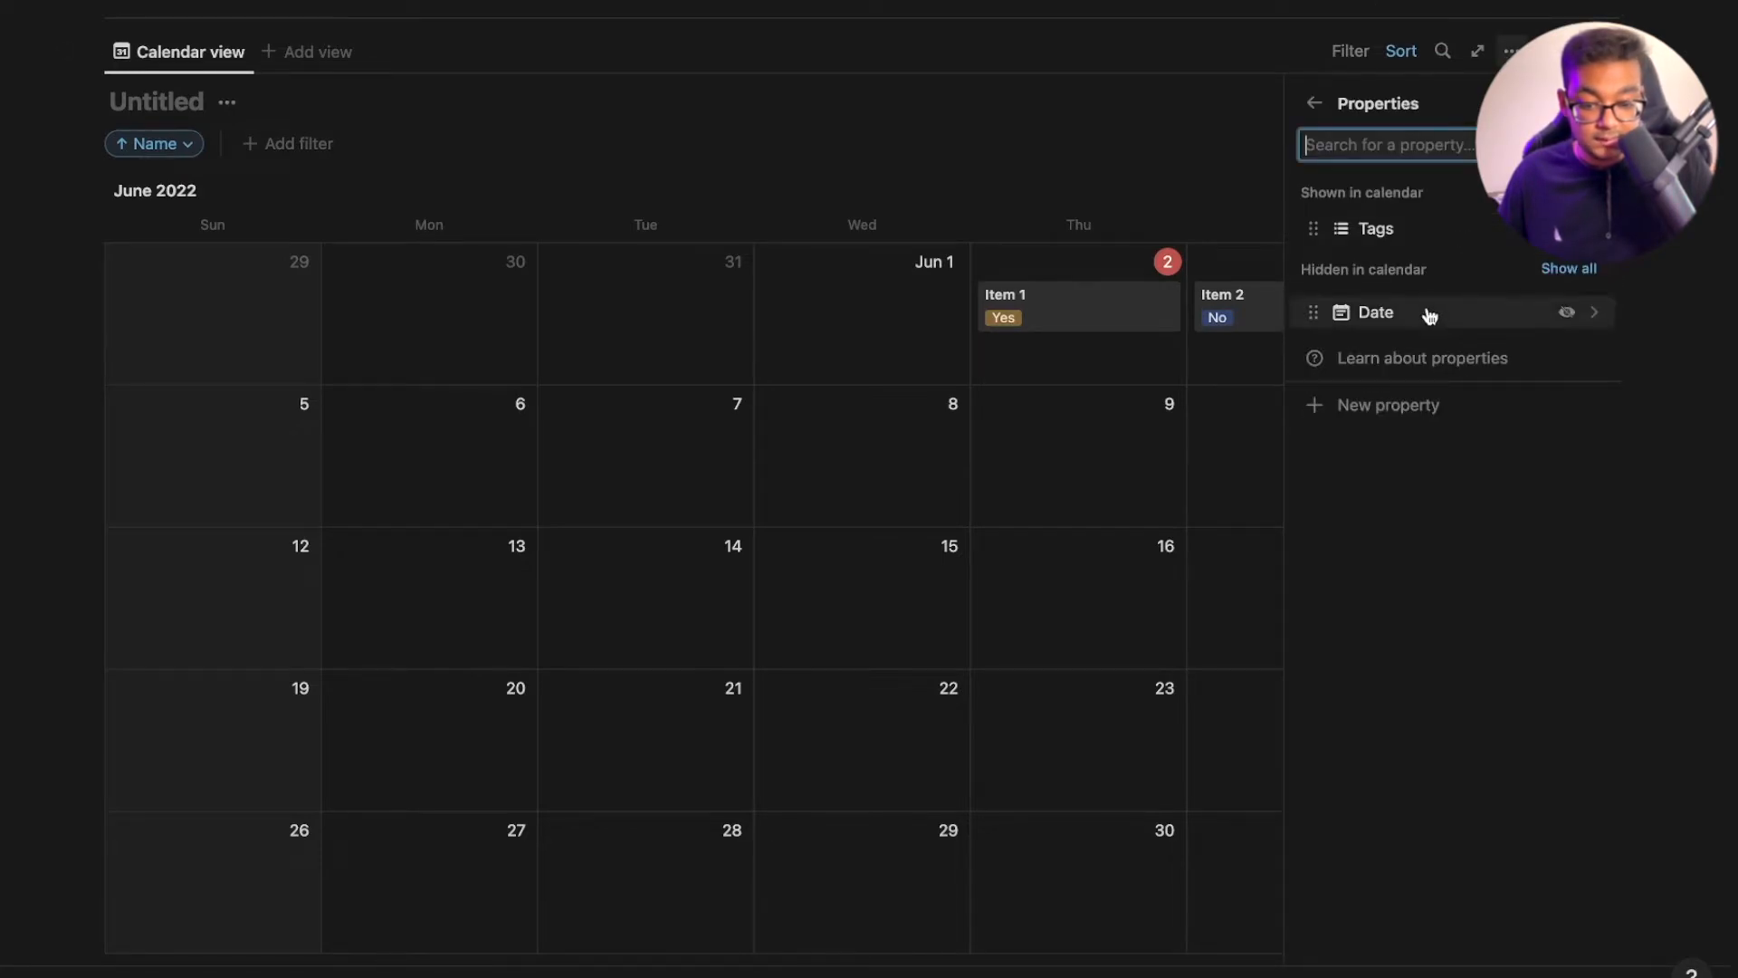
left_click(1395, 405)
type("Done")
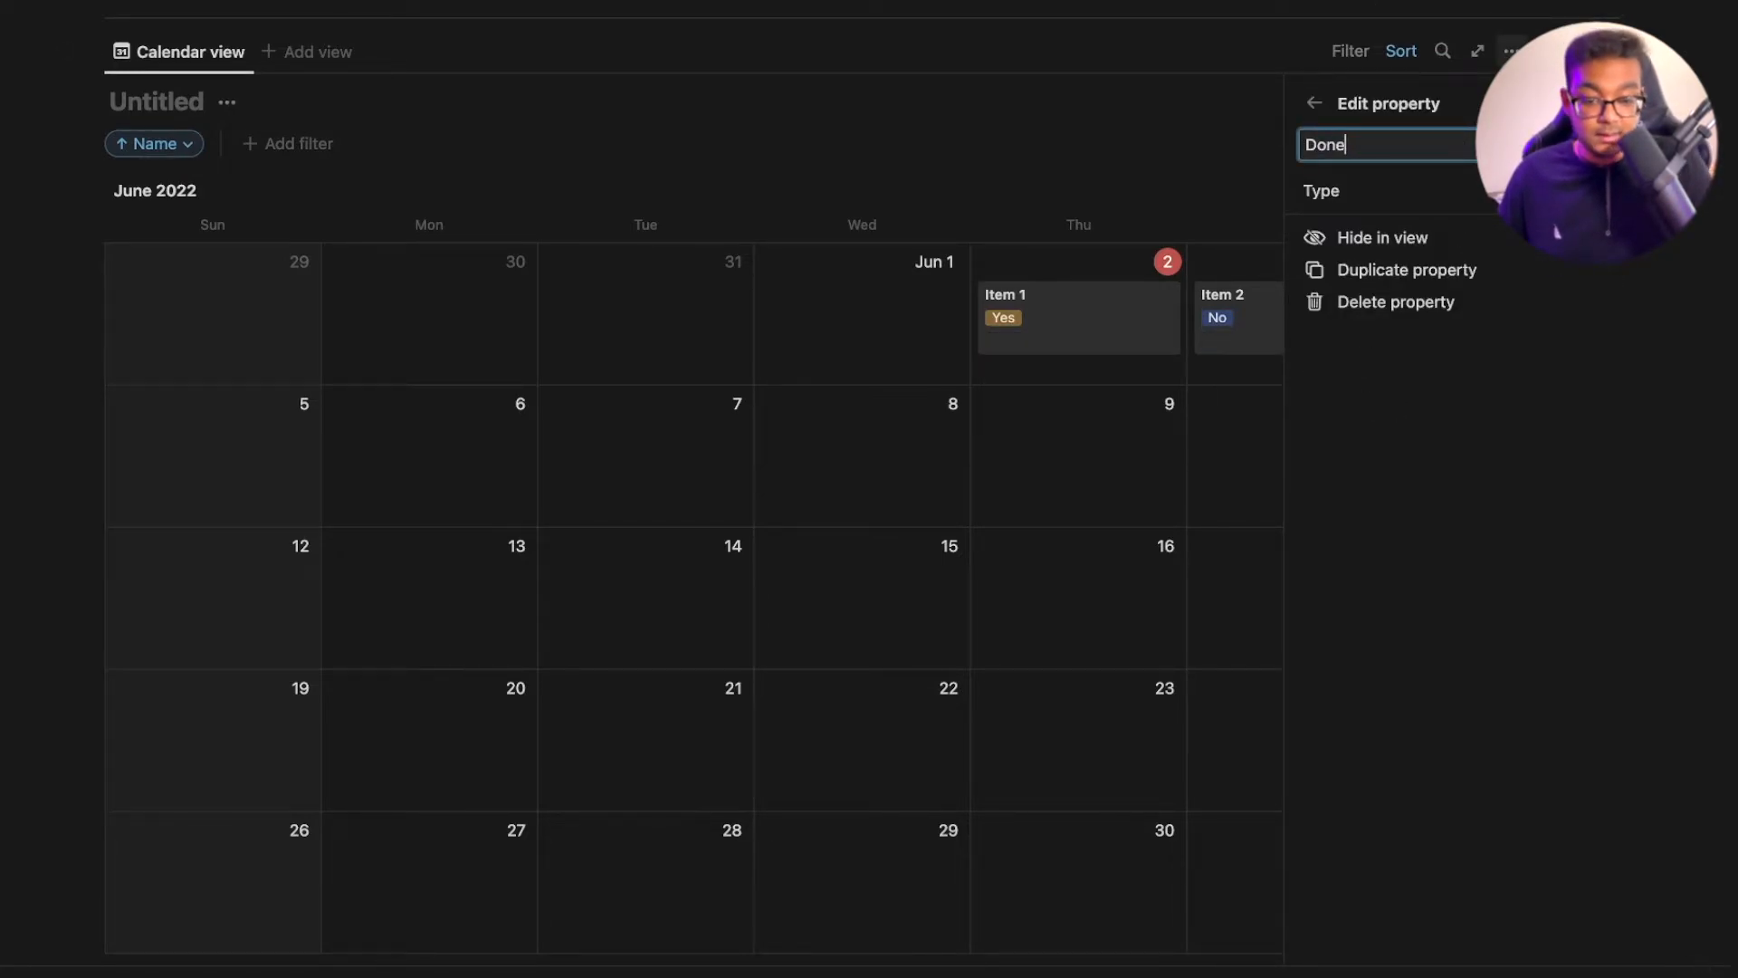
left_click(1419, 210)
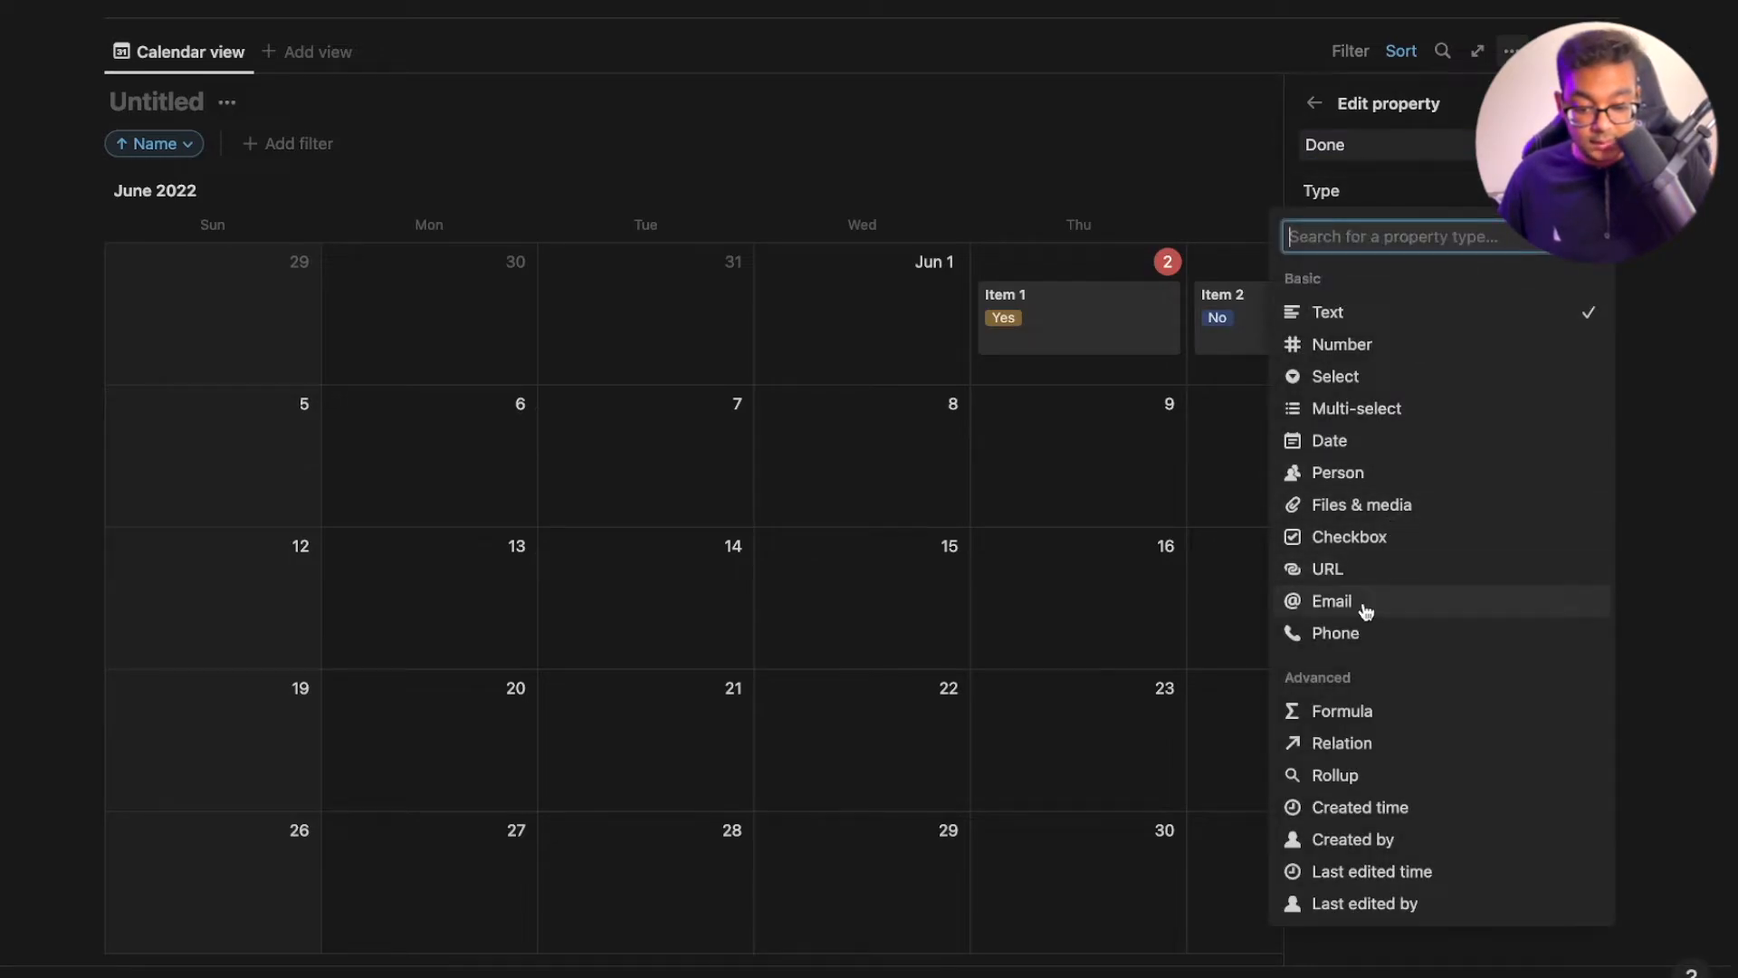
left_click(1356, 544)
left_click(1313, 103)
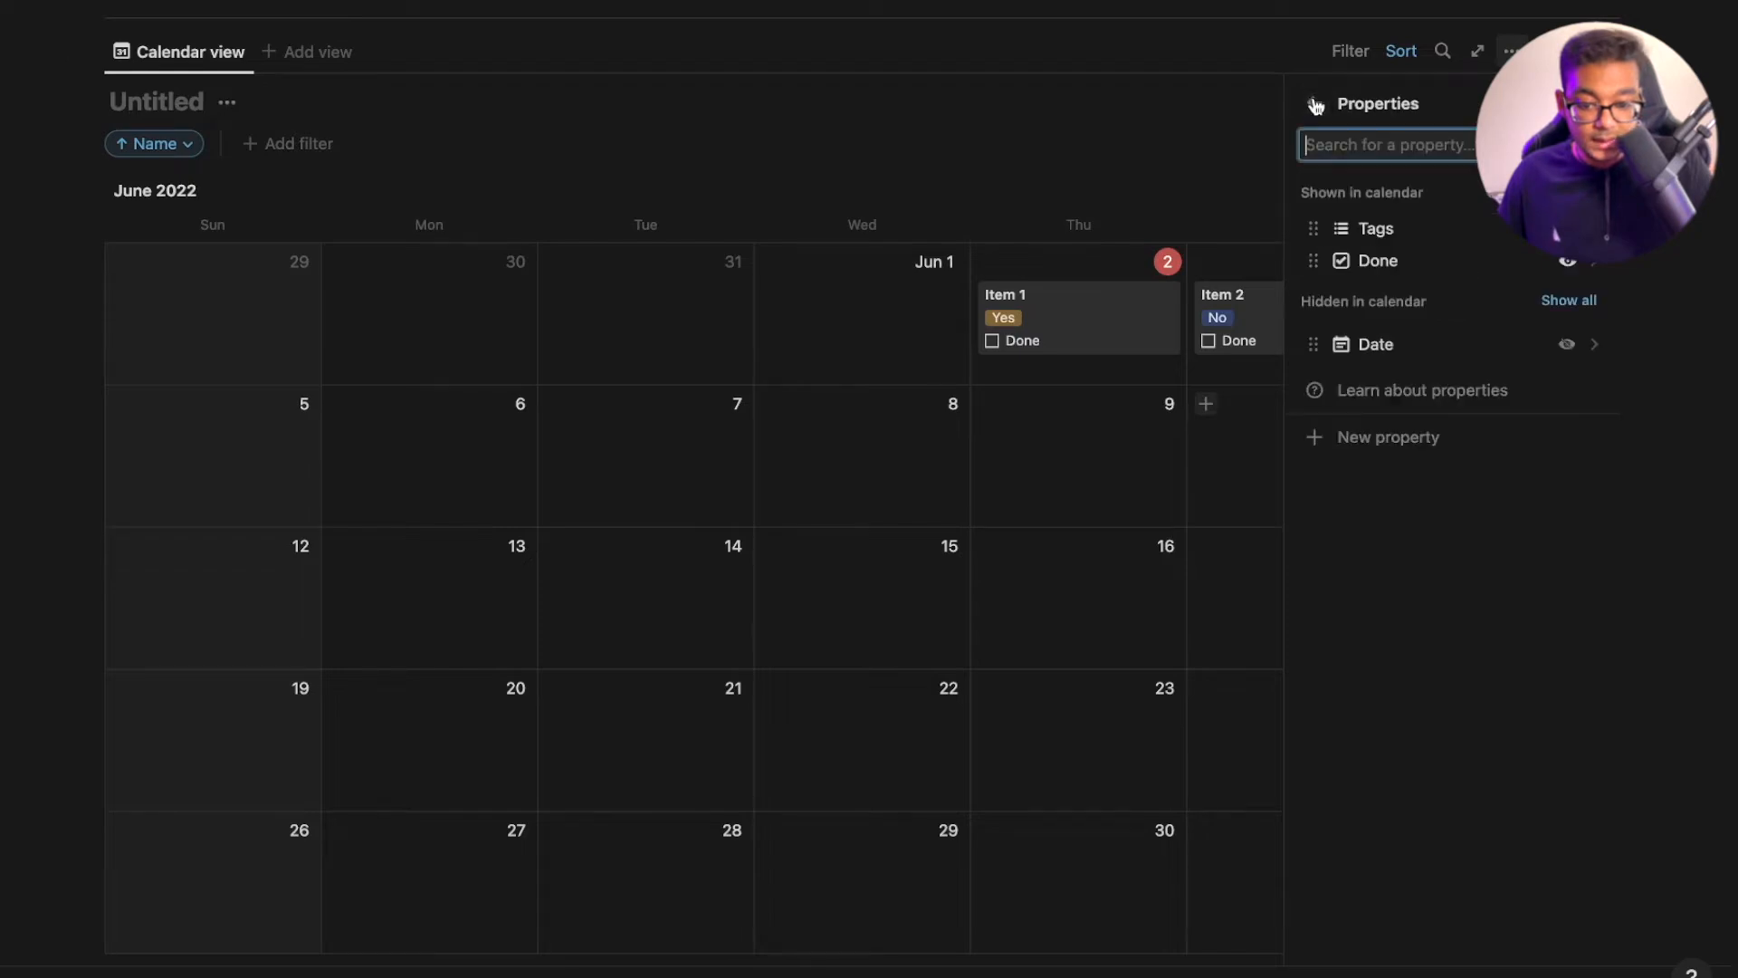
Try ticking and clearing the Done checkbox on Item 1, and open Item 2's page briefly to view its properties
left_click(993, 342)
left_click(993, 341)
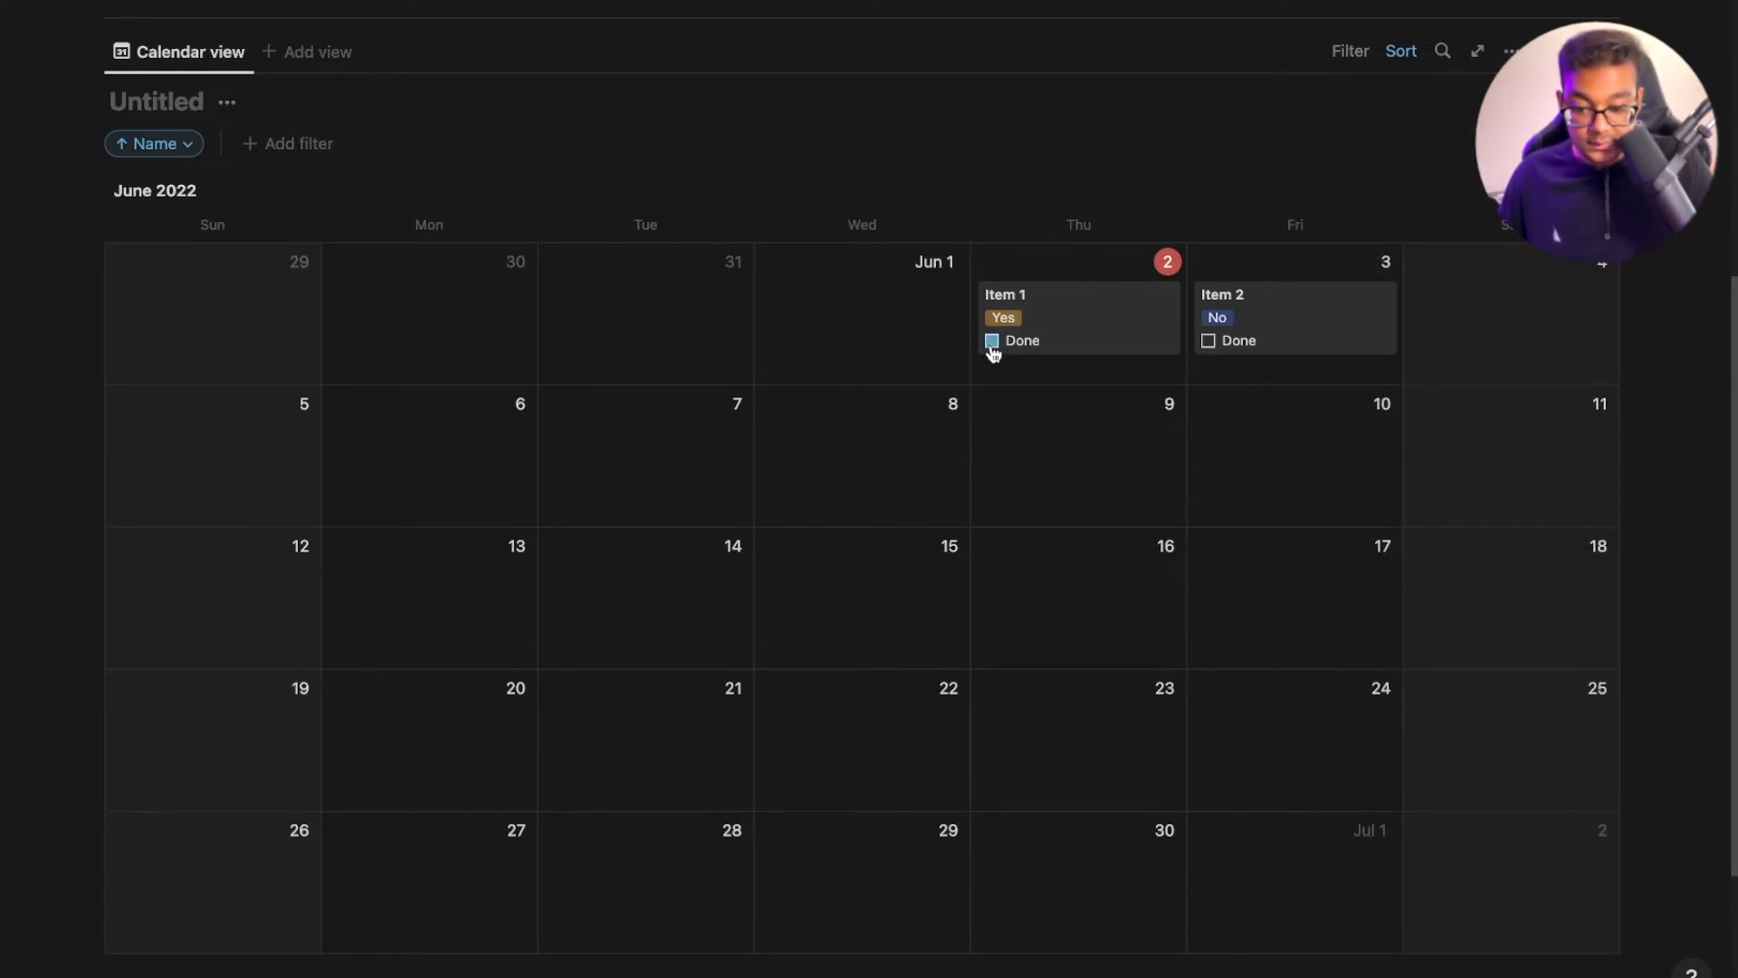
left_click(993, 342)
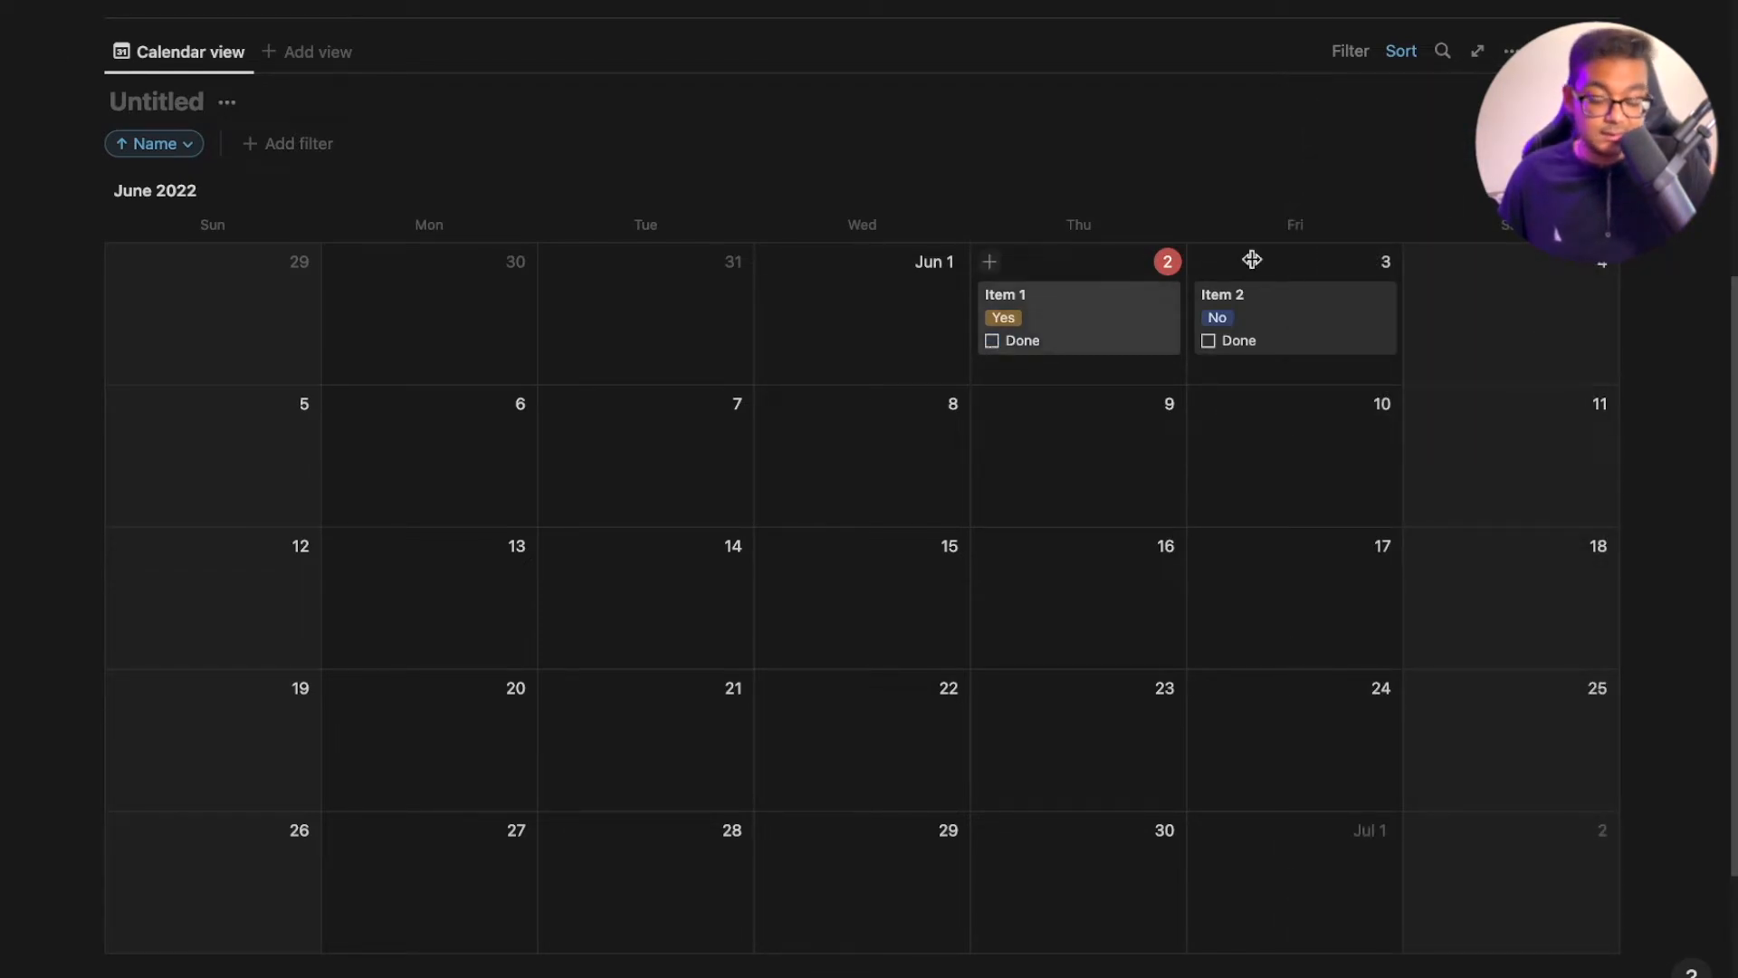
left_click(1263, 340)
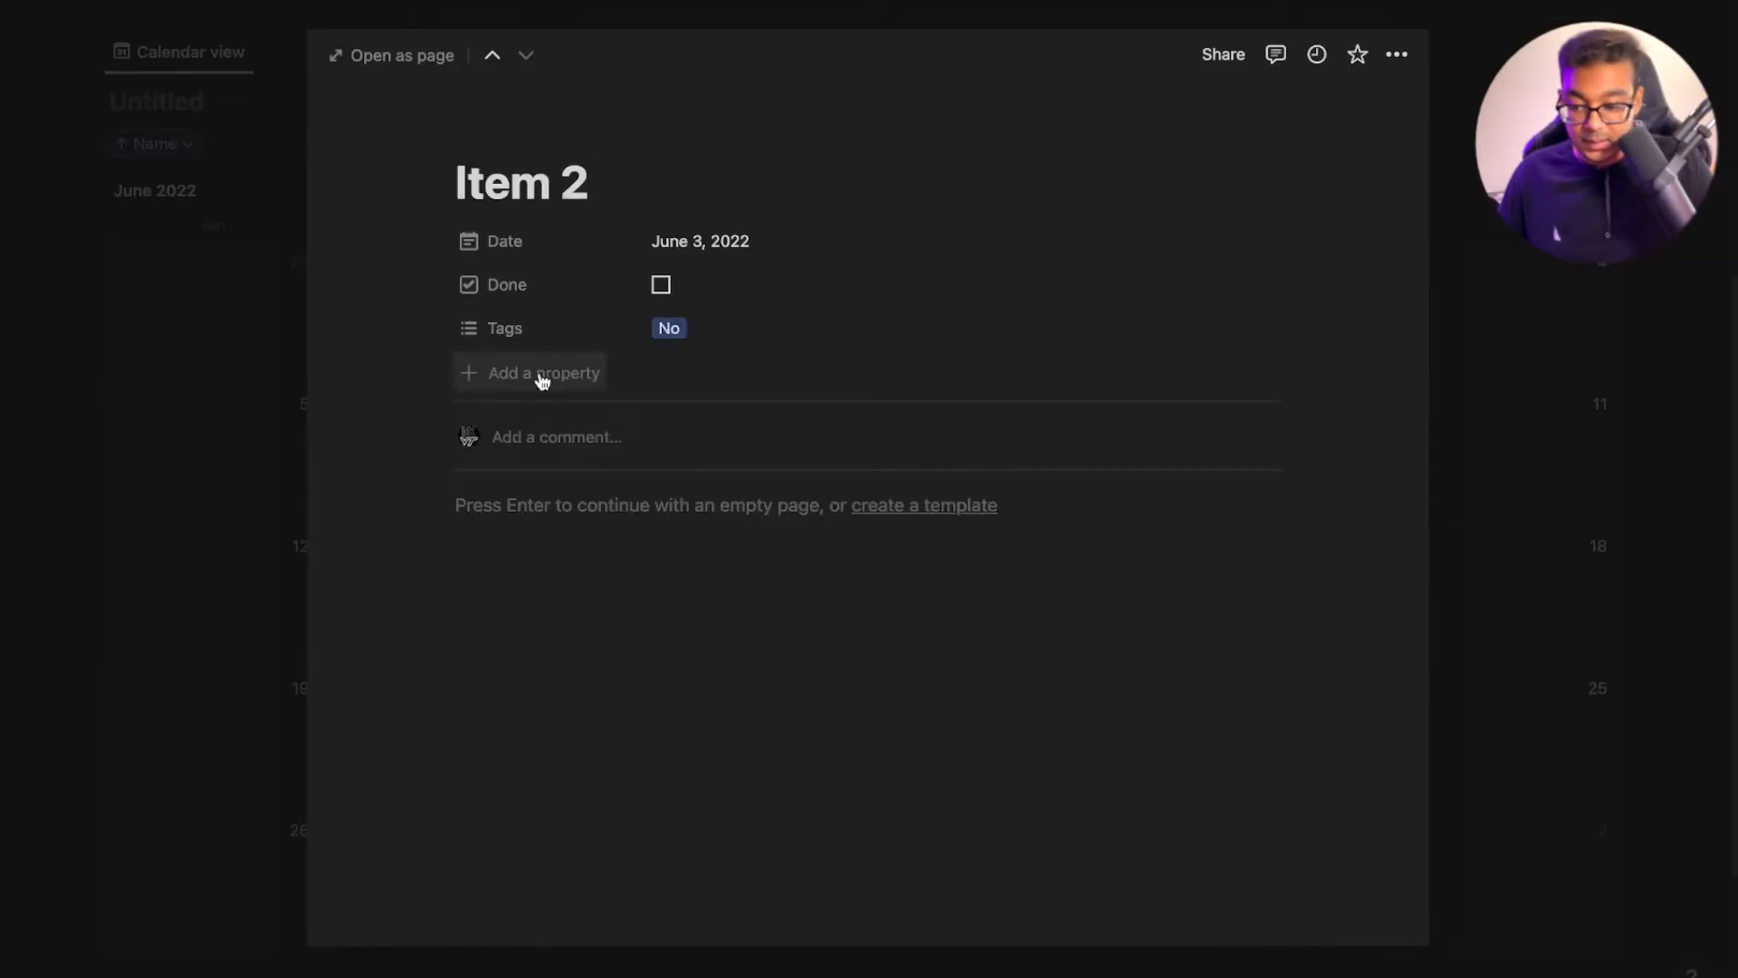
left_click(1657, 415)
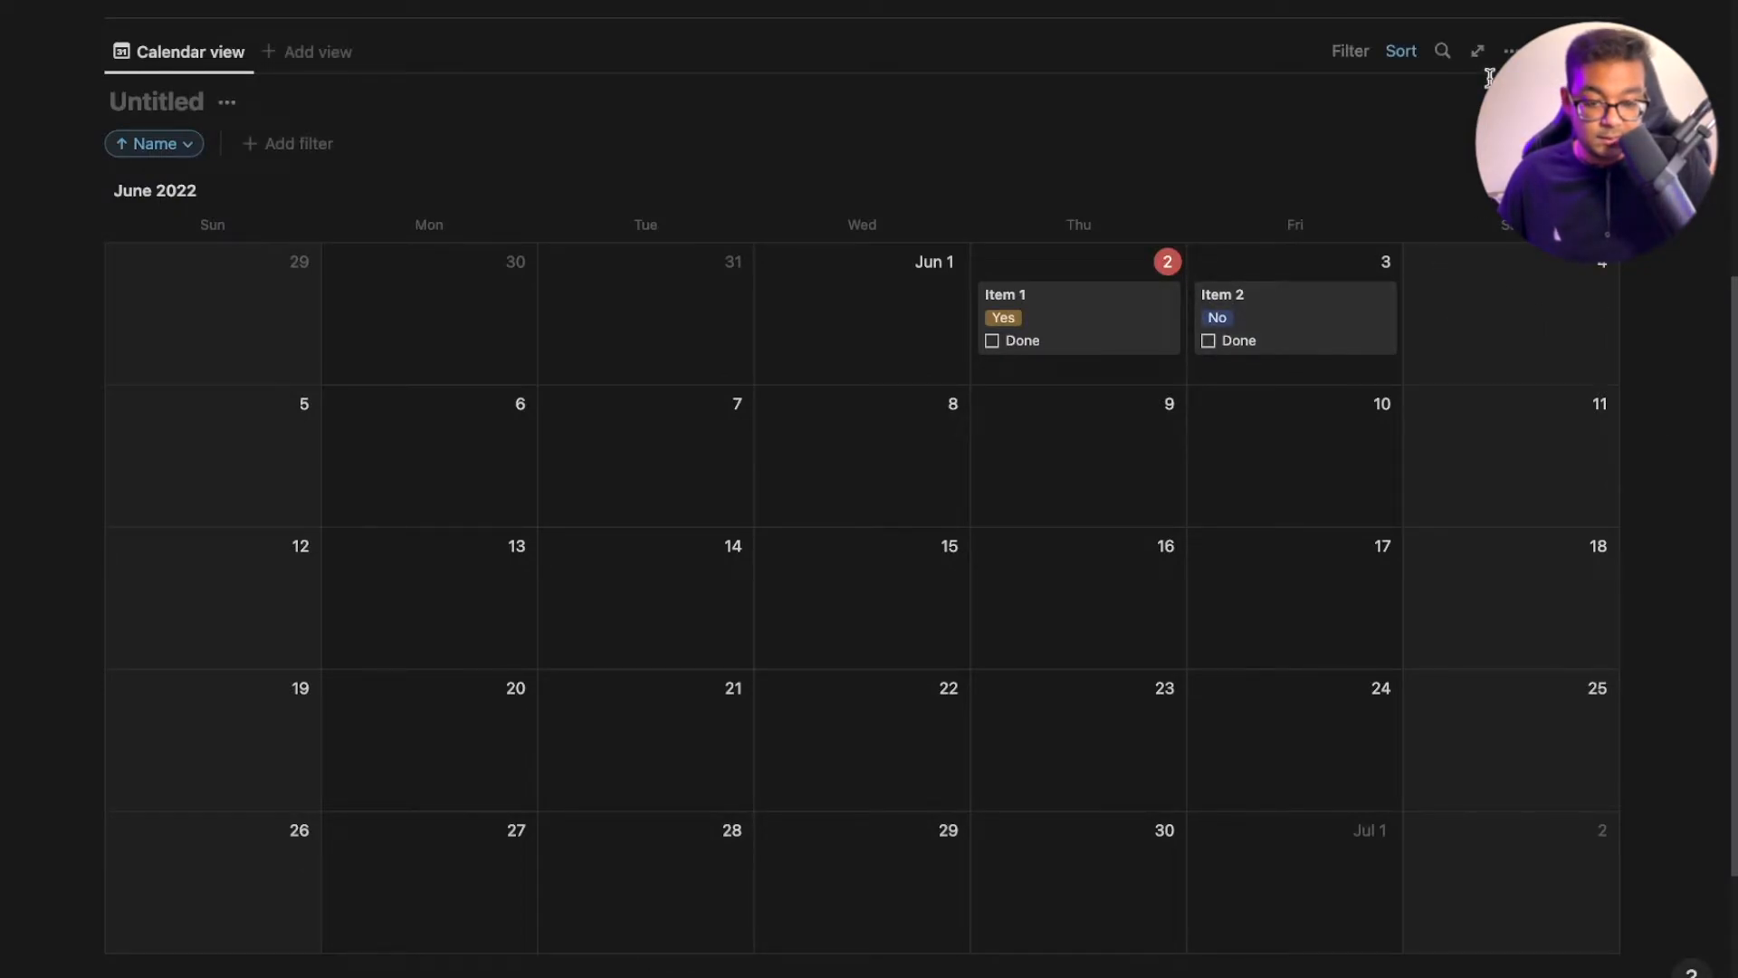
Clear the name of the Done property so the calendar cards show only its checkbox
left_click(1510, 51)
left_click(1455, 236)
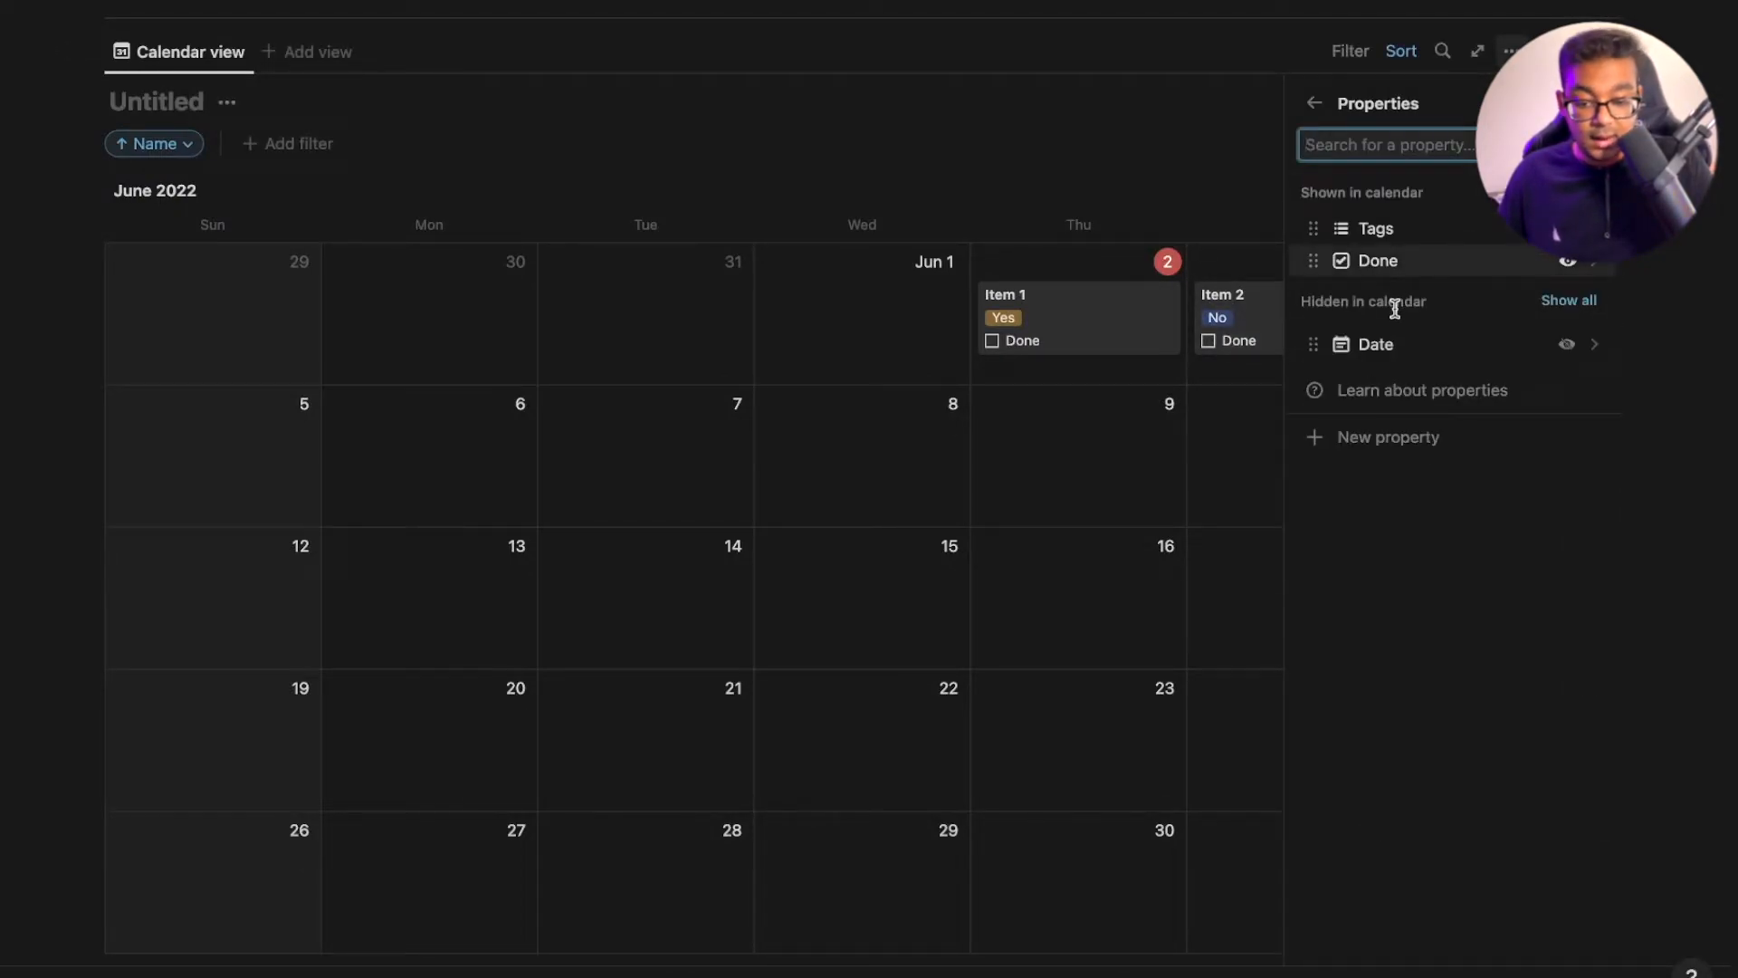
left_click(1529, 268)
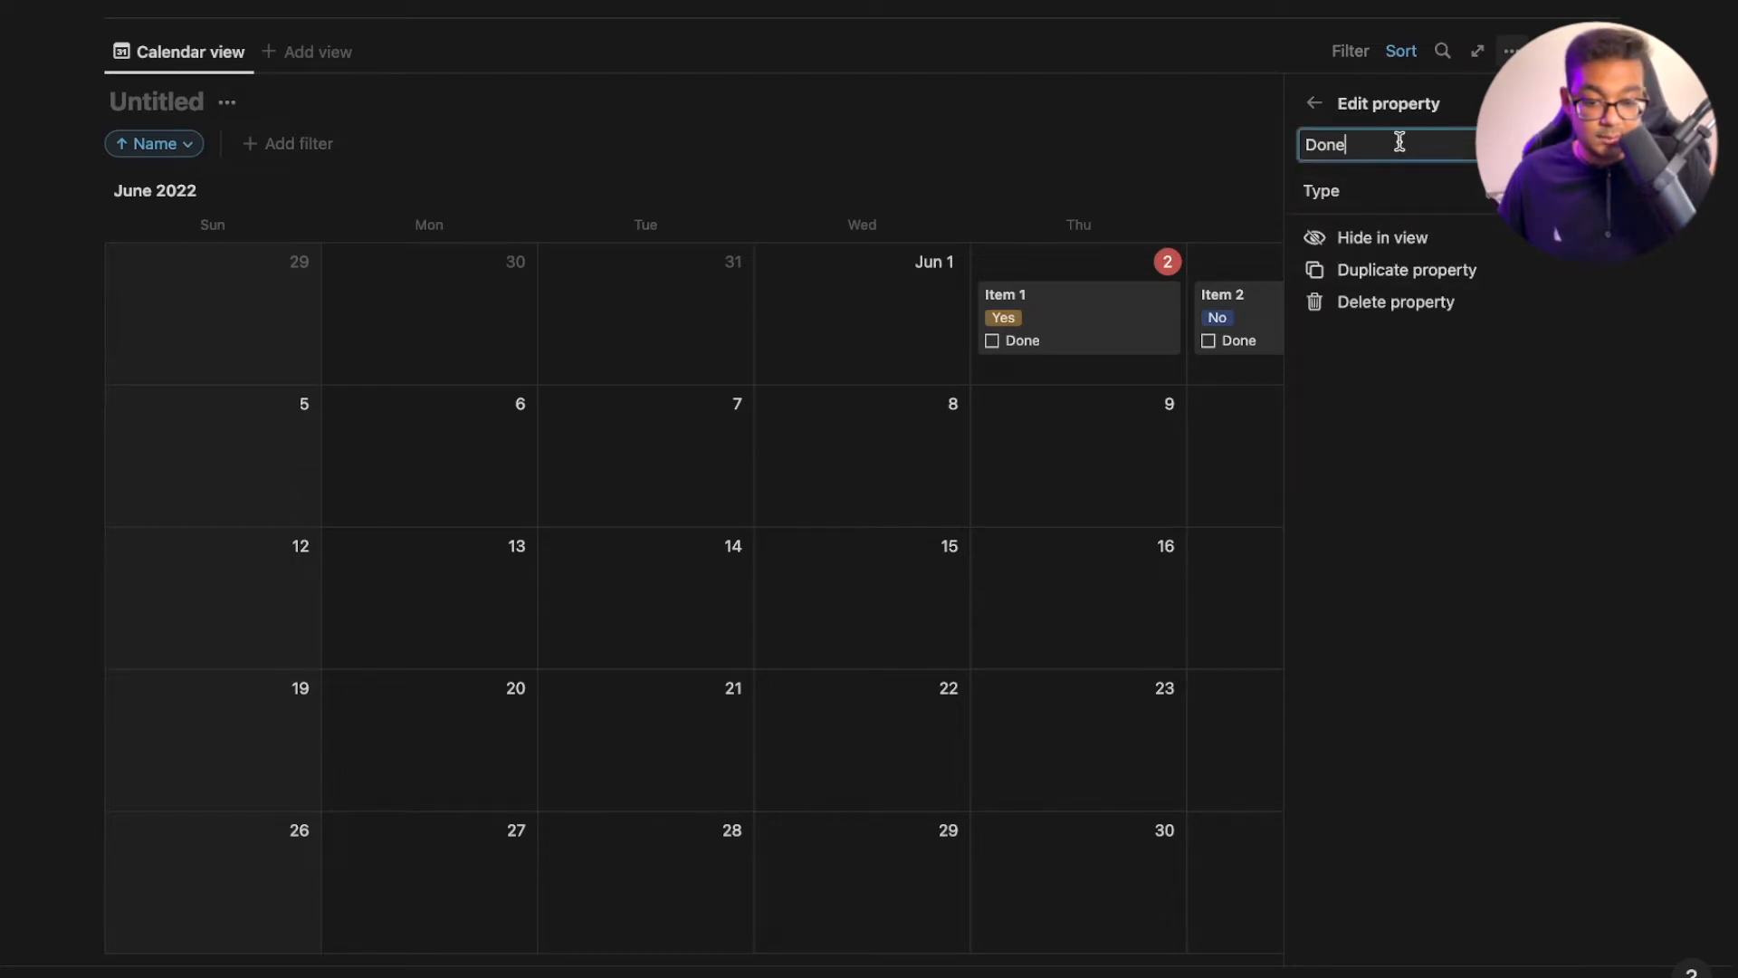
key("BackSpace")
key("BackSpace")
key("BackSpace")
key("BackSpace")
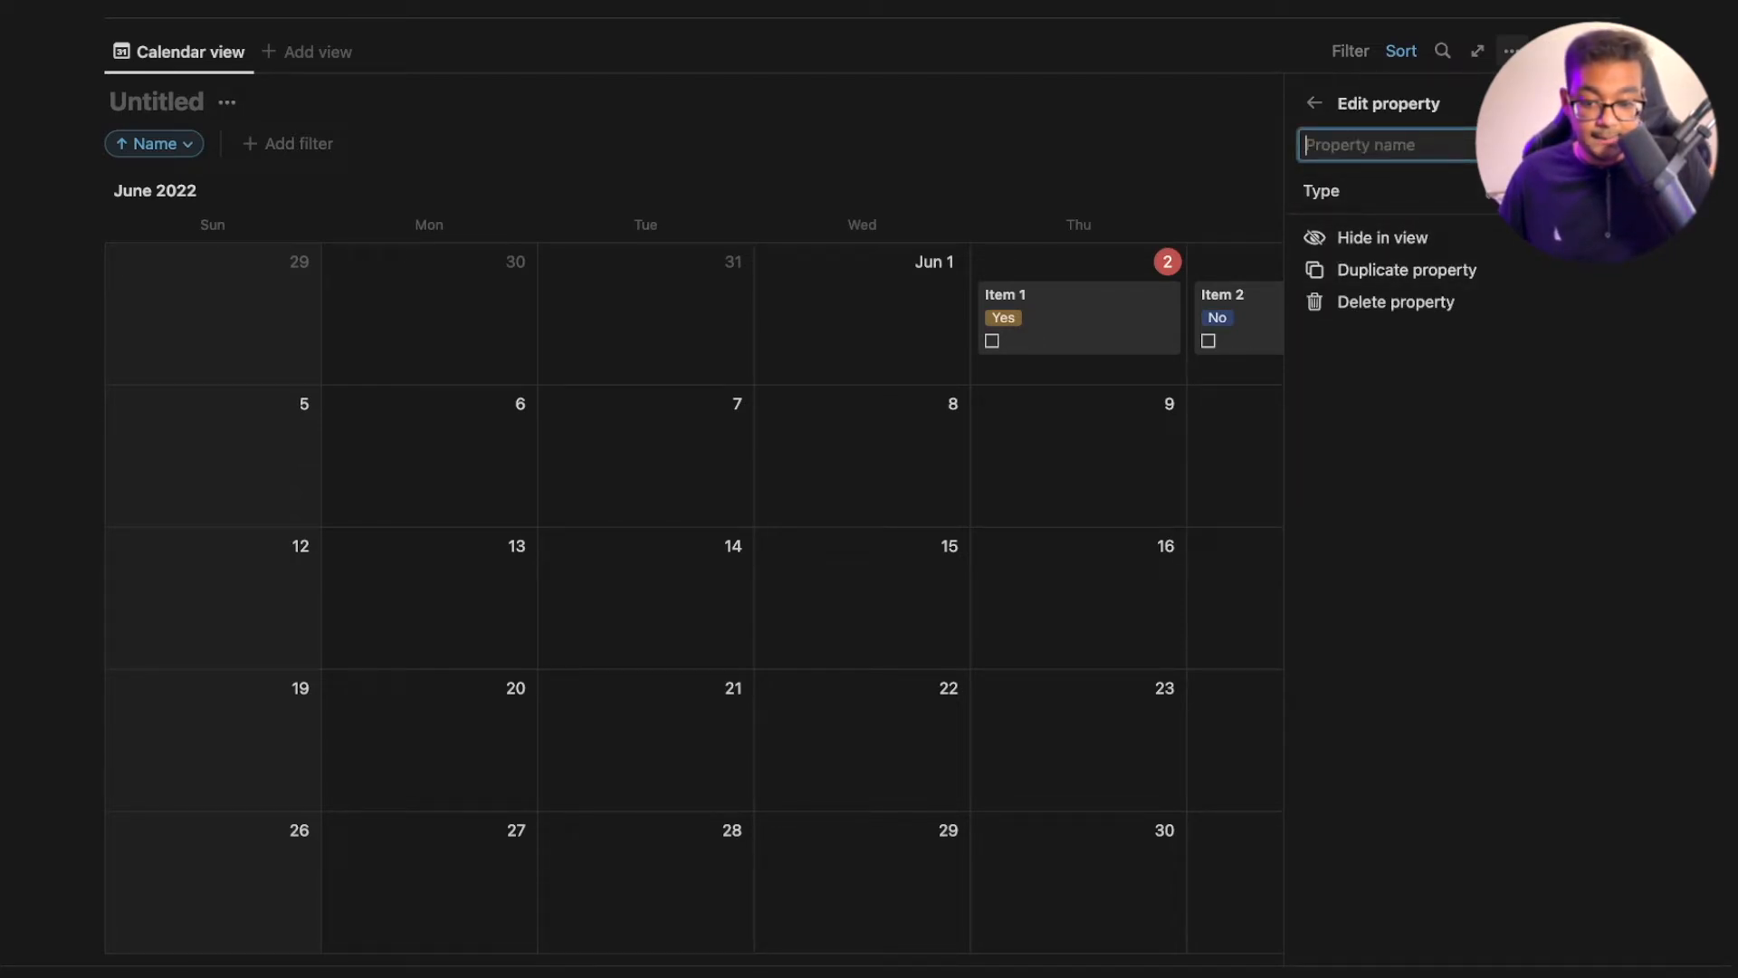
left_click(1415, 383)
Move the unnamed checkbox property above Tags in the shown properties and return to the view options
left_click(1314, 103)
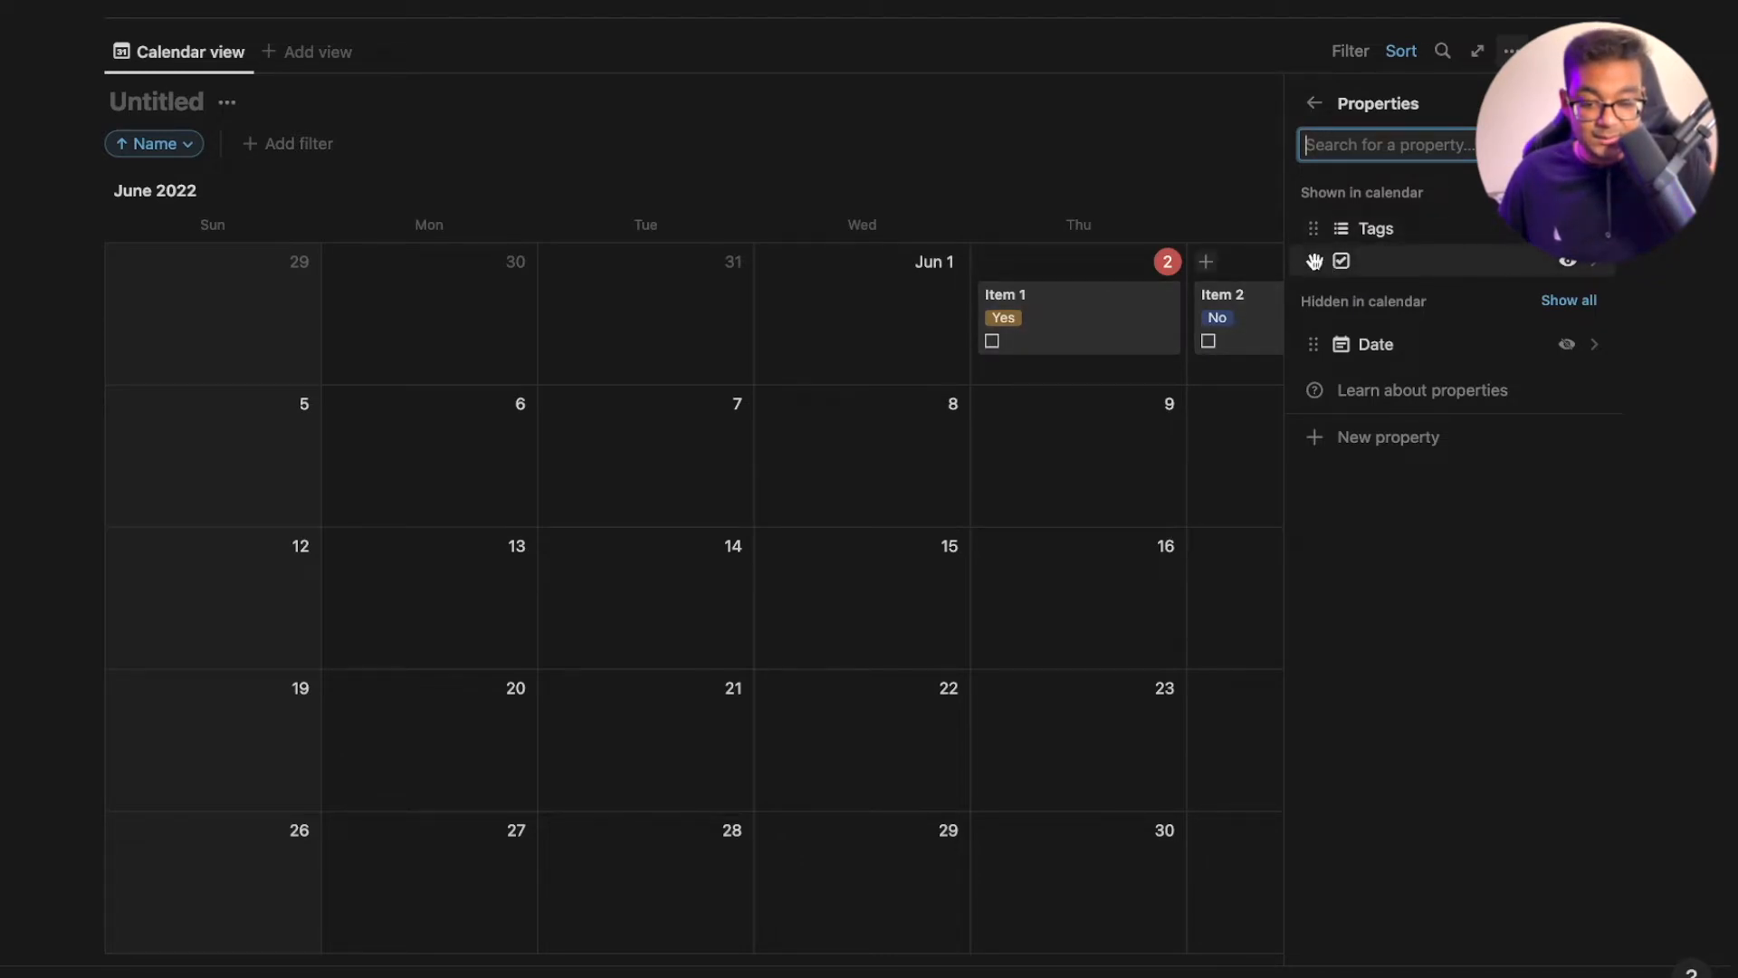
left_click_drag(1312, 247, 1312, 223)
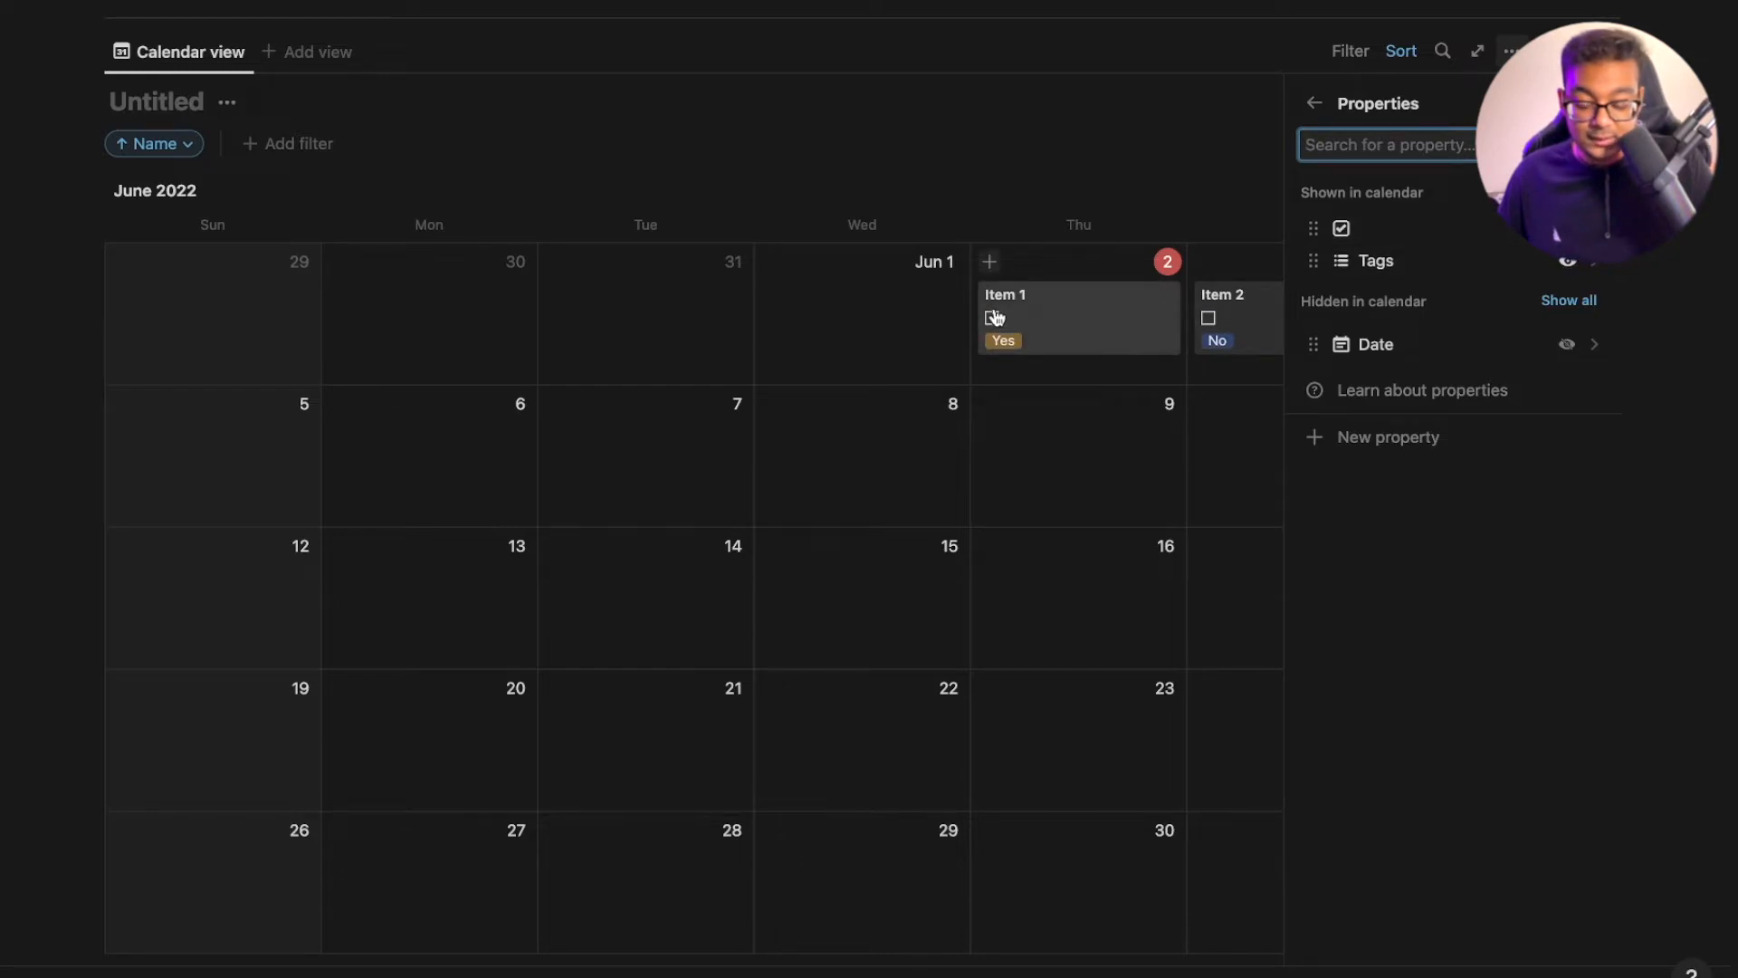
left_click(1314, 103)
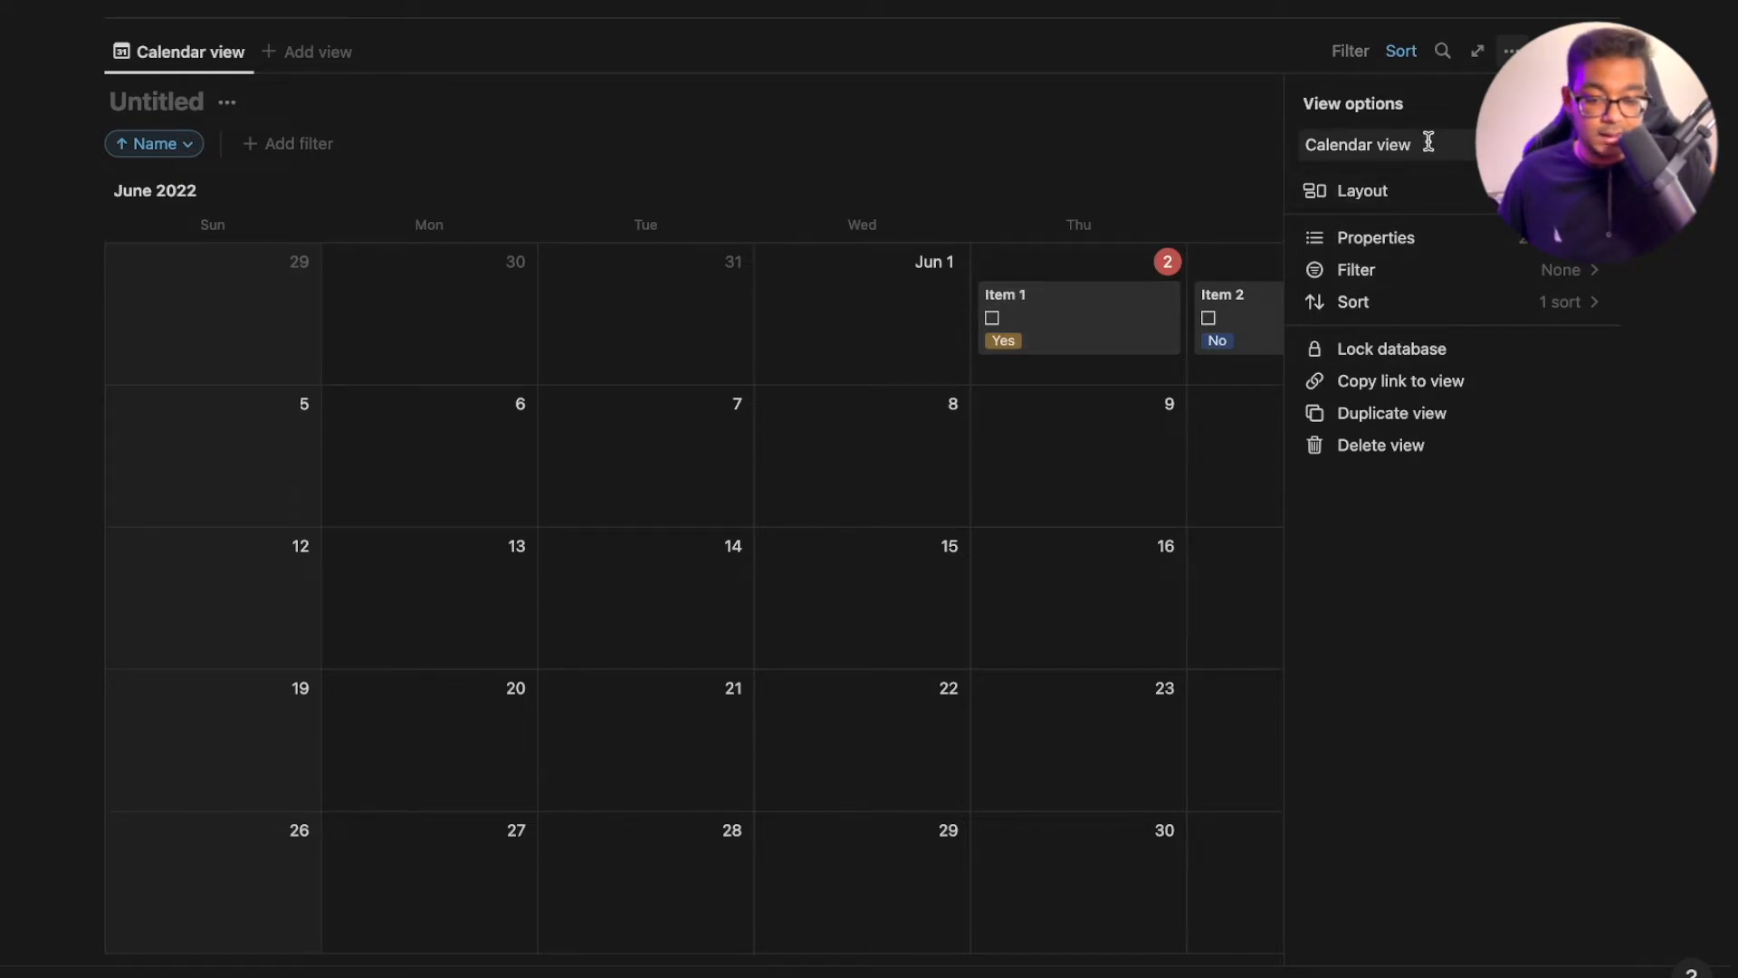
Examine which properties the calendar layout can be shown by, and return to the view options
left_click(1454, 189)
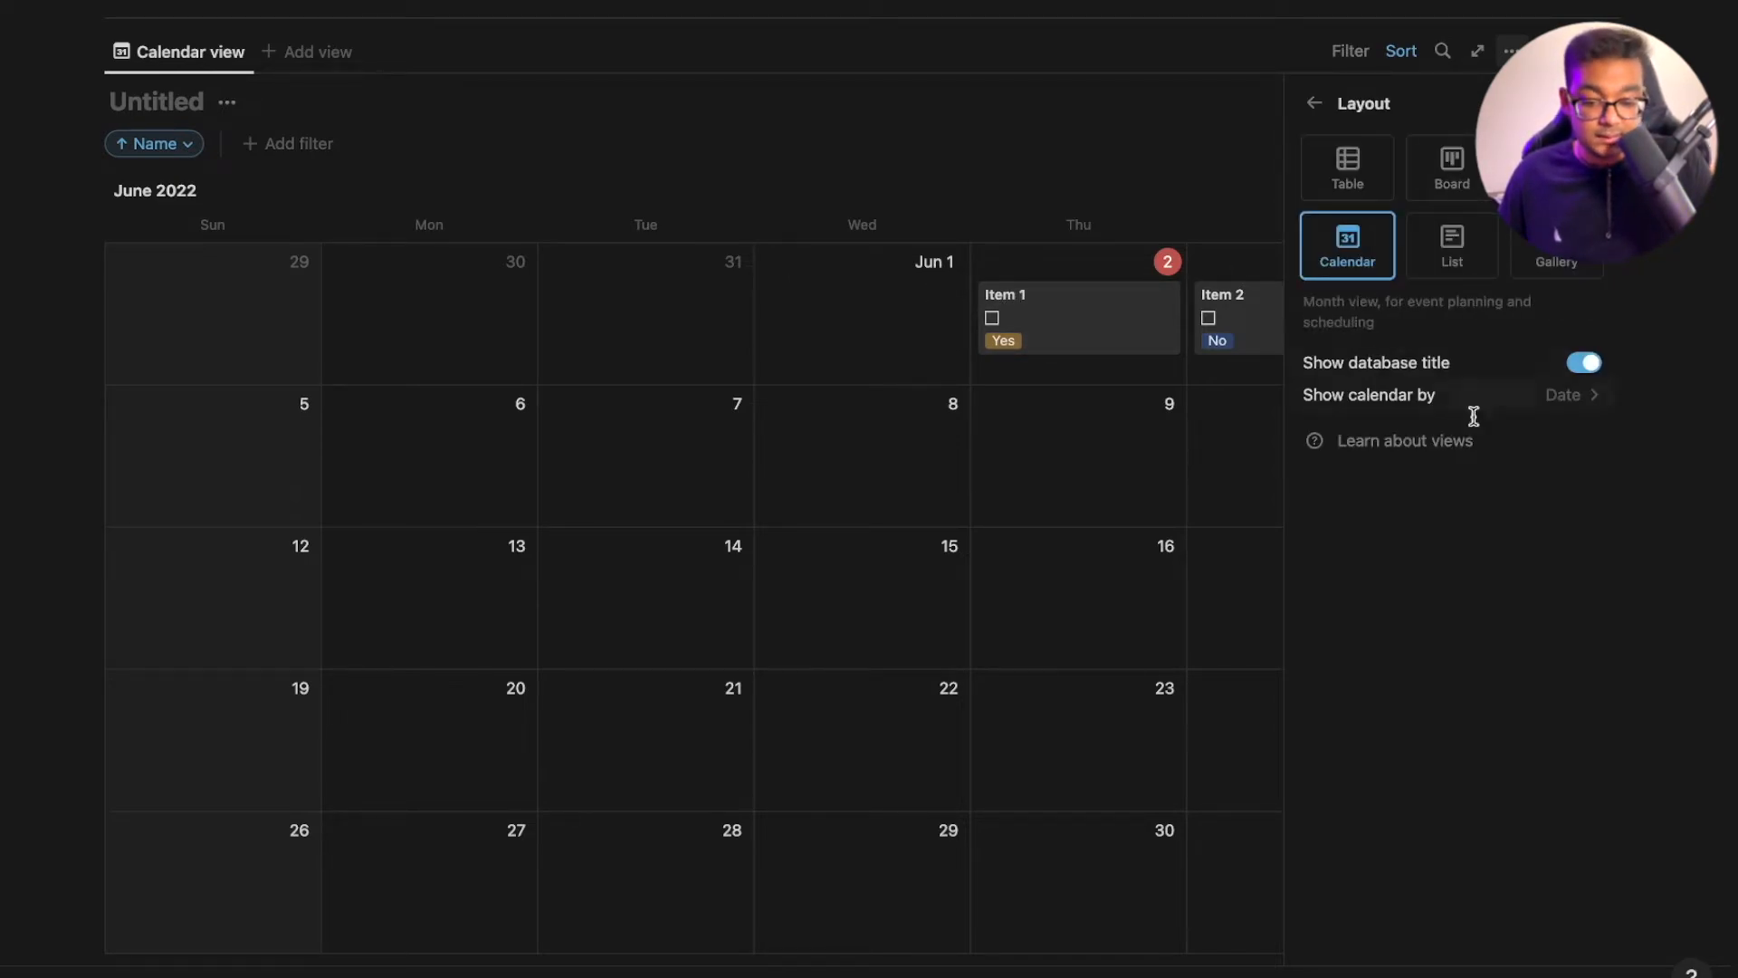
left_click(1518, 402)
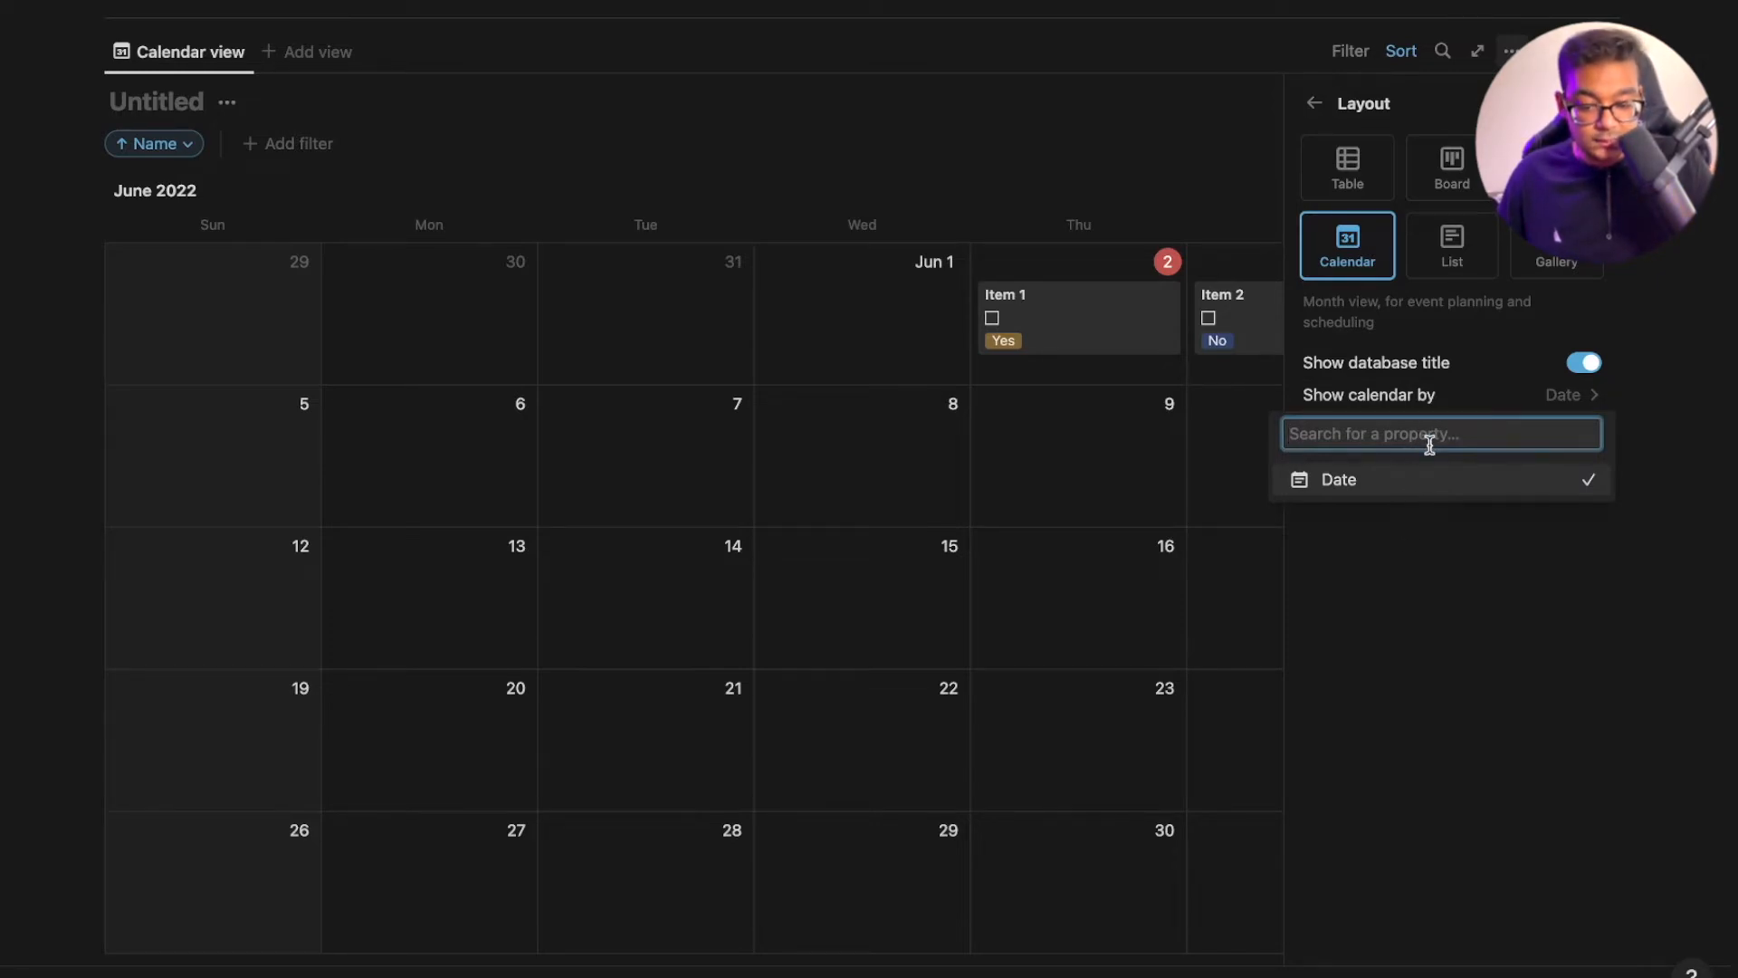
type("Ik")
key("BackSpace")
key("BackSpace")
type("sl")
key("BackSpace")
key("BackSpace")
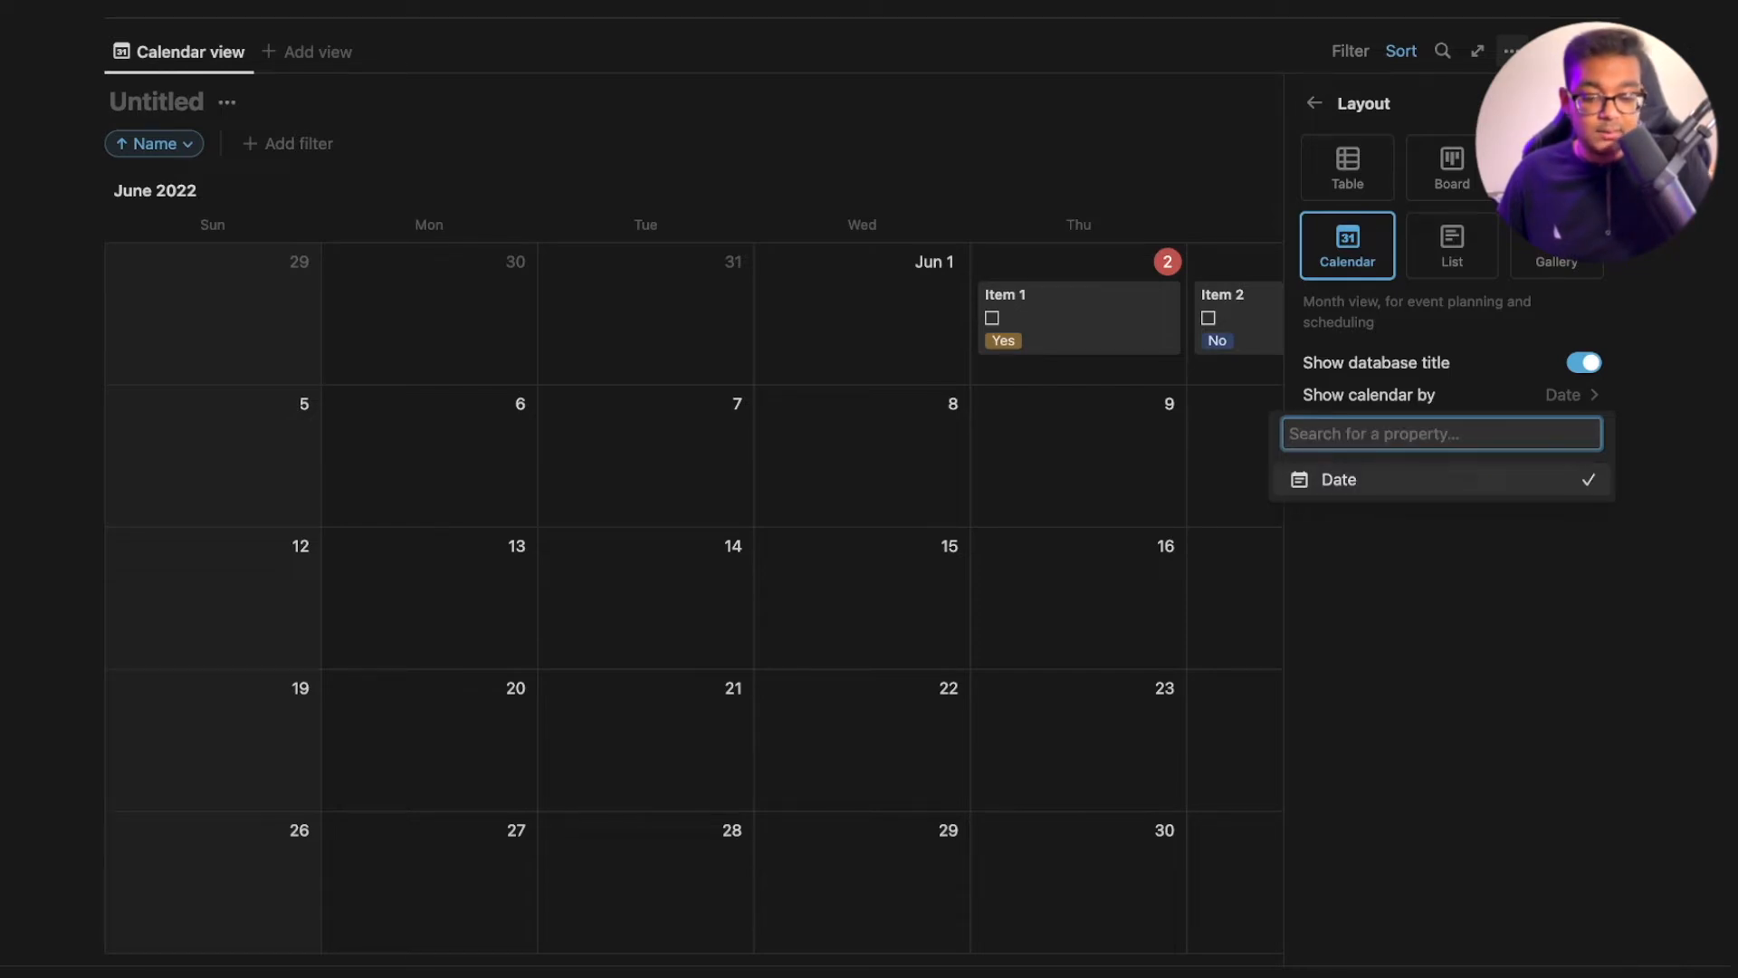
left_click(1539, 737)
left_click(1315, 104)
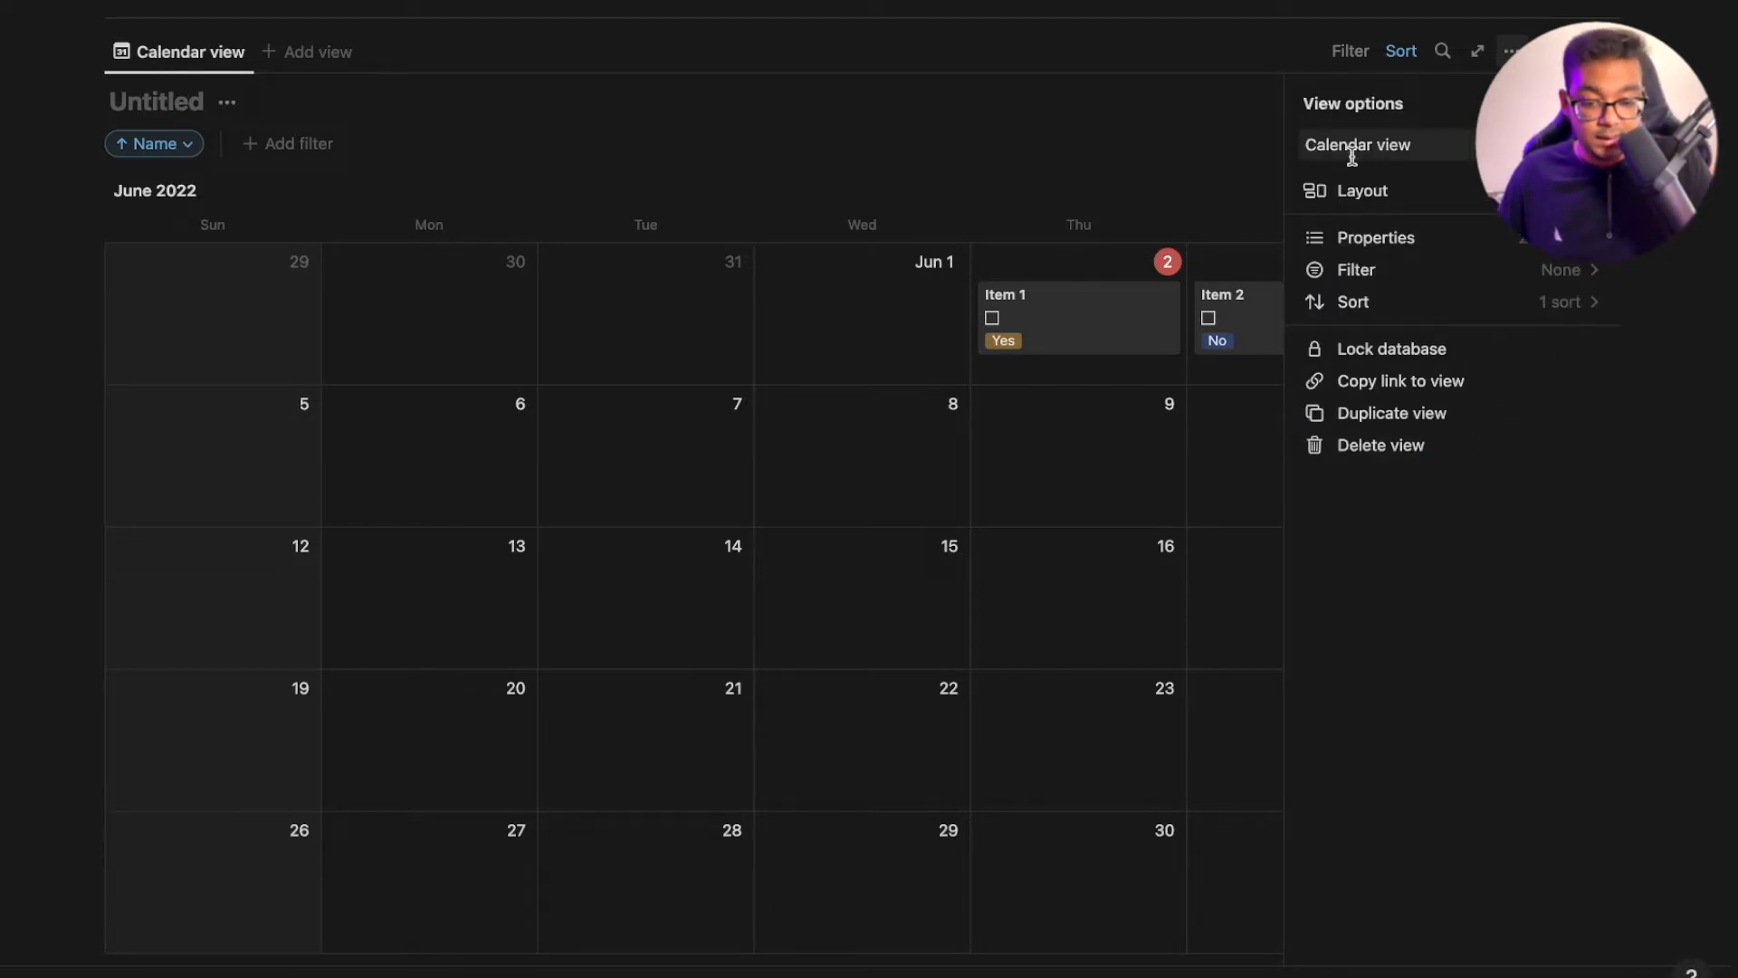
Add a new property of type Created time to the calendar database and return to the view options
left_click(1431, 232)
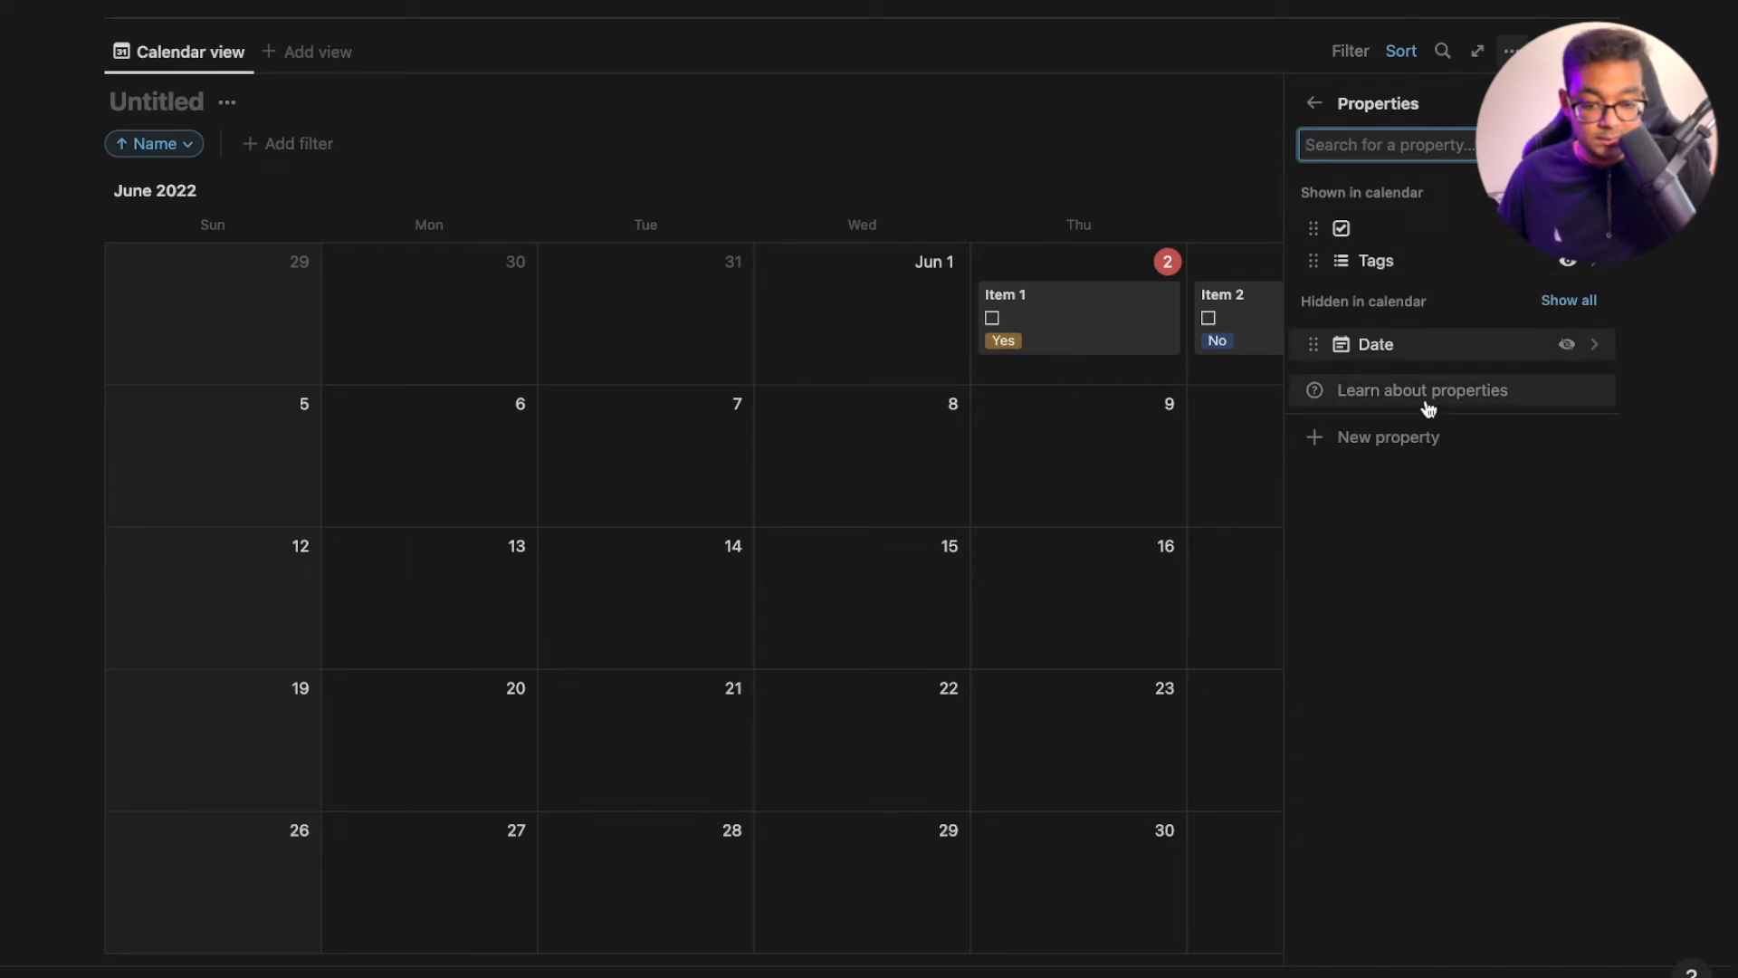
left_click(1414, 453)
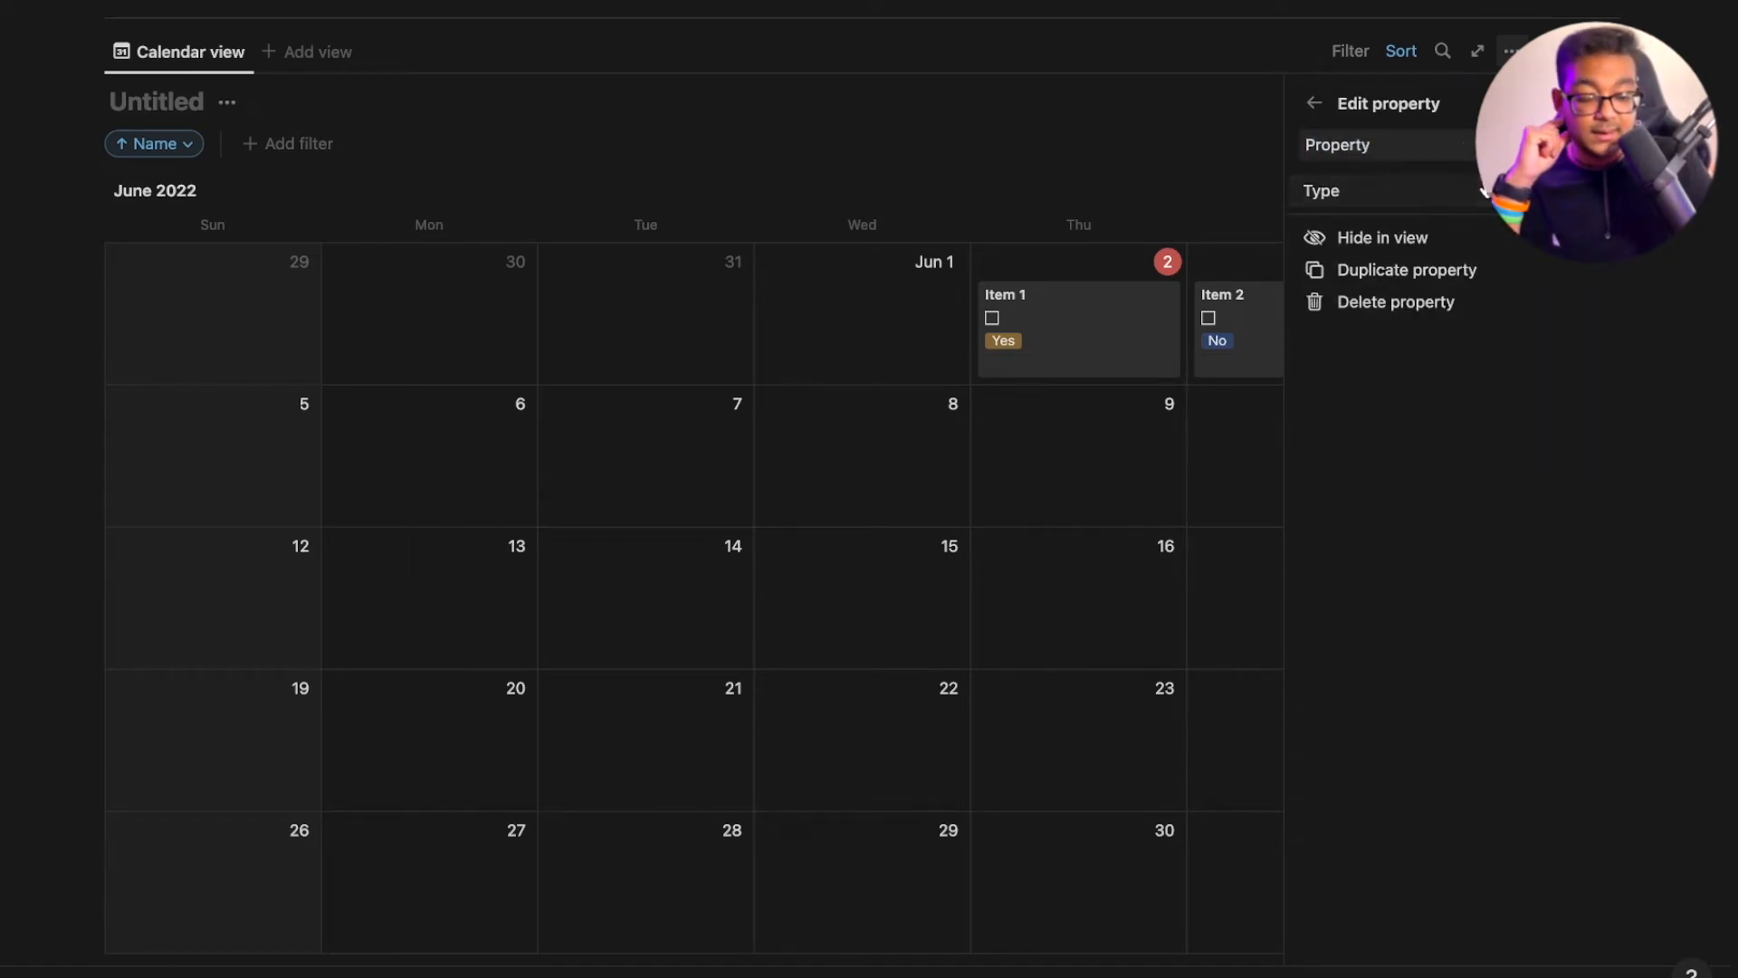
left_click(1385, 190)
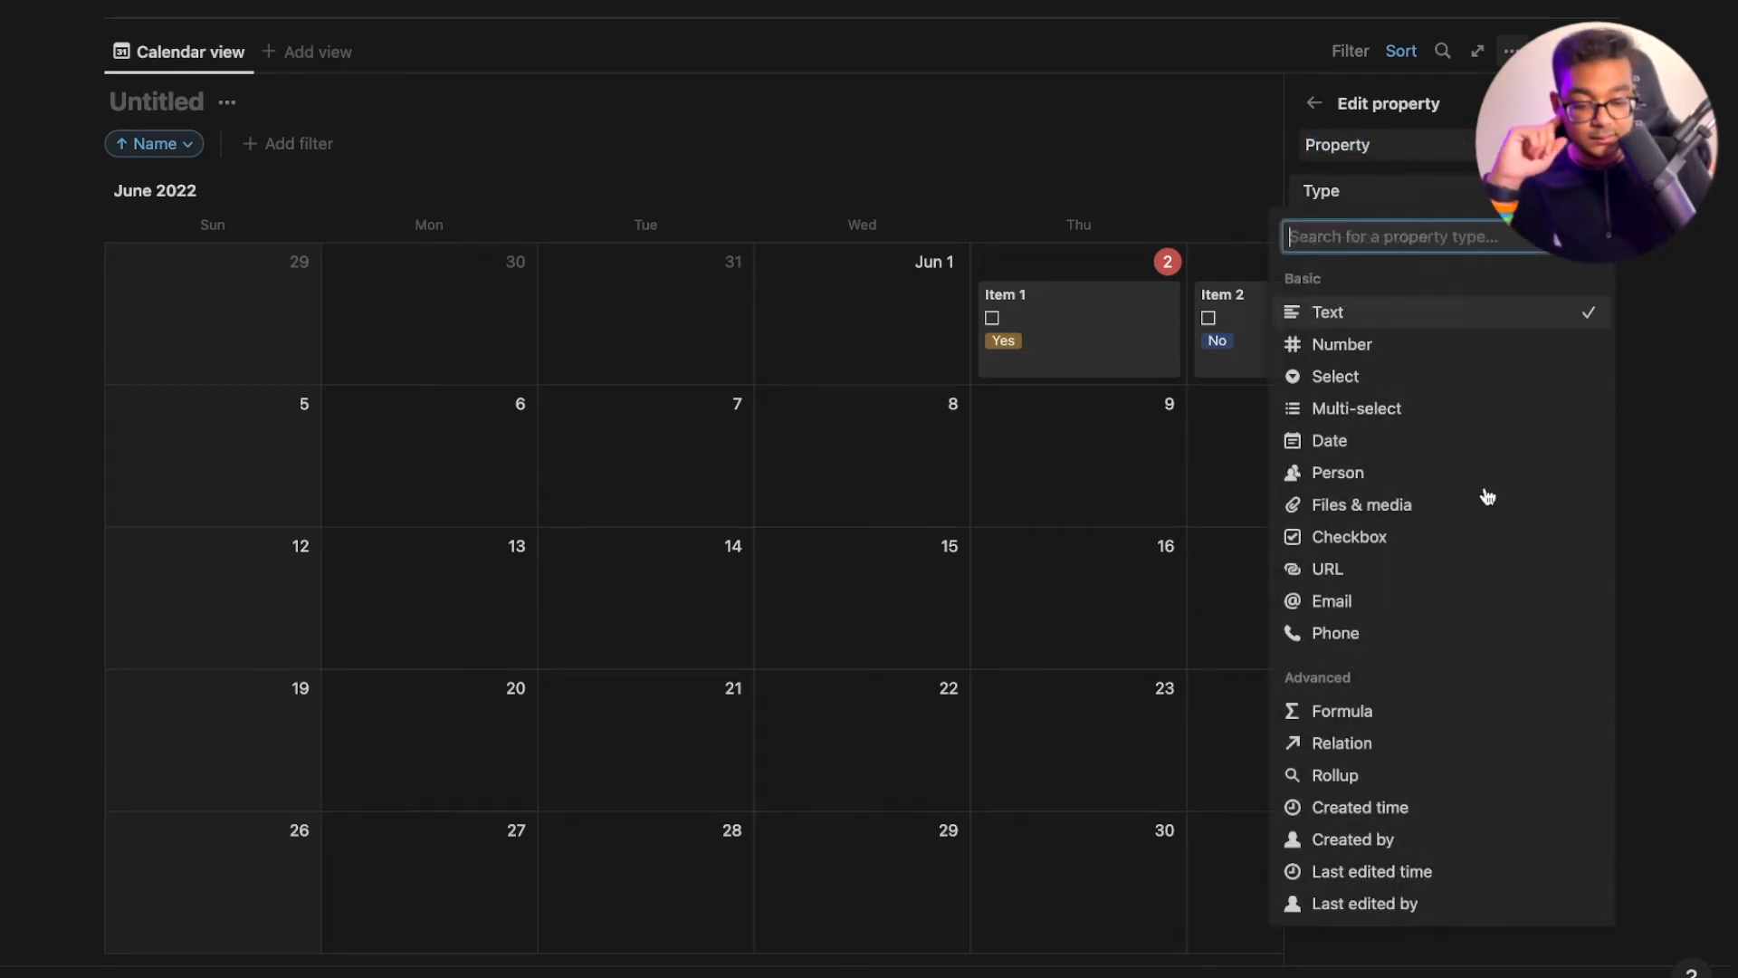
left_click(1450, 819)
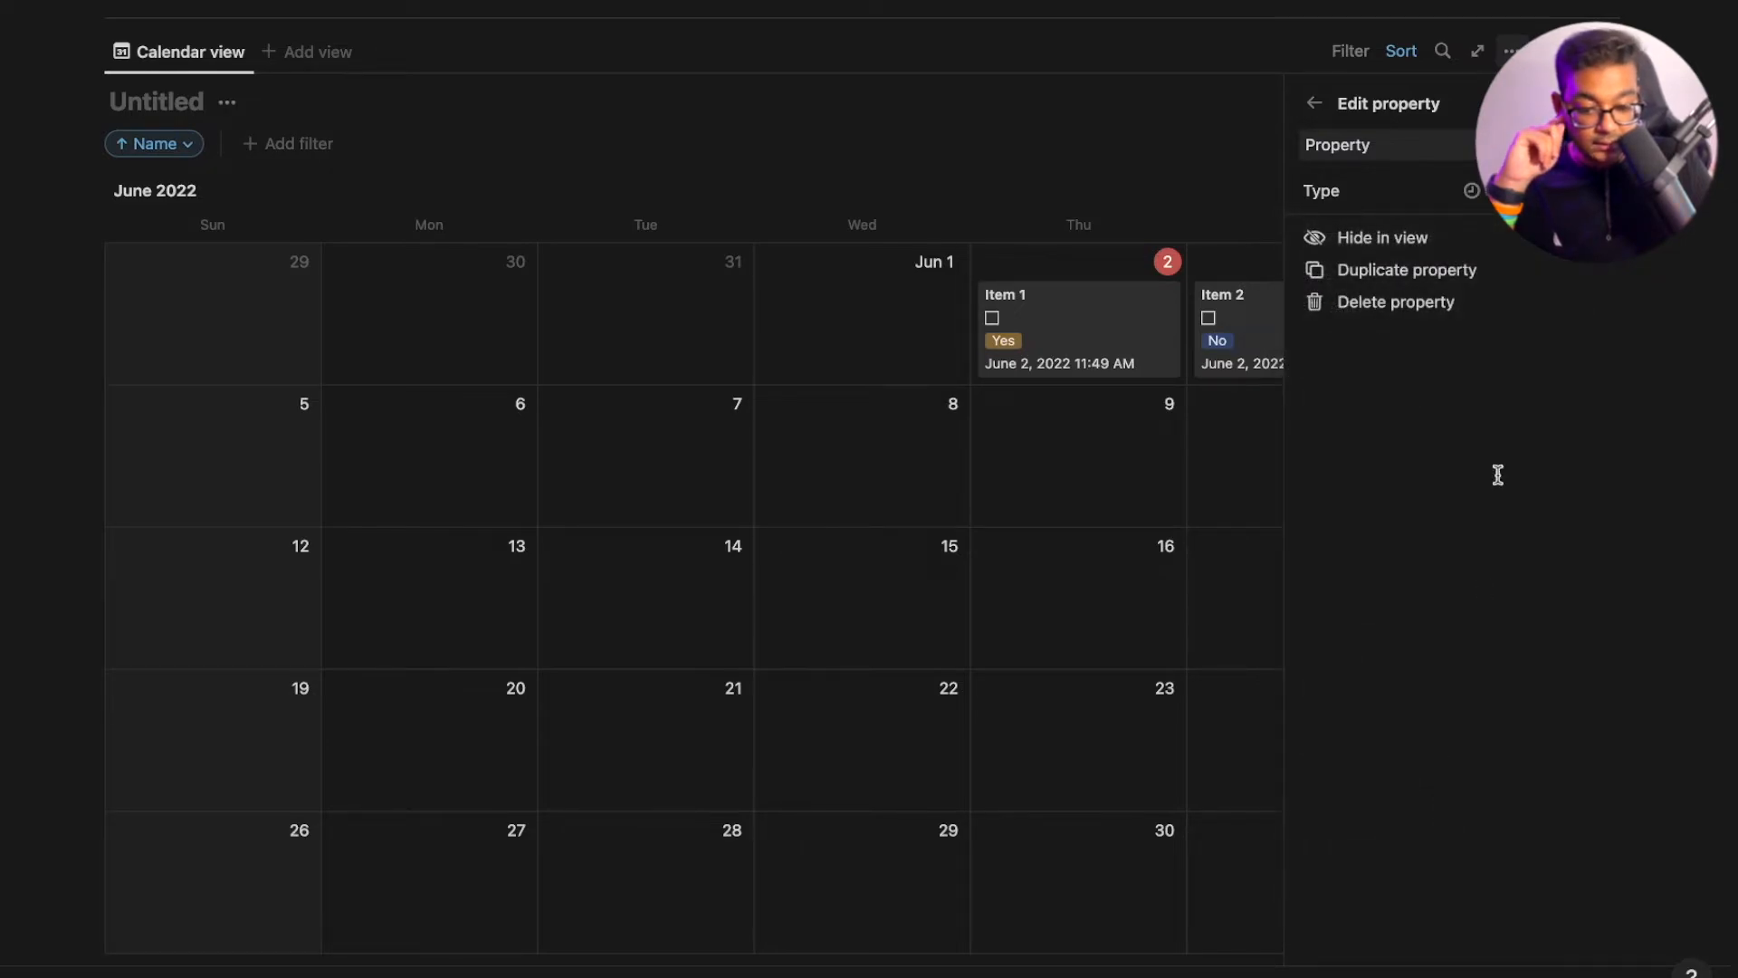
left_click(1314, 103)
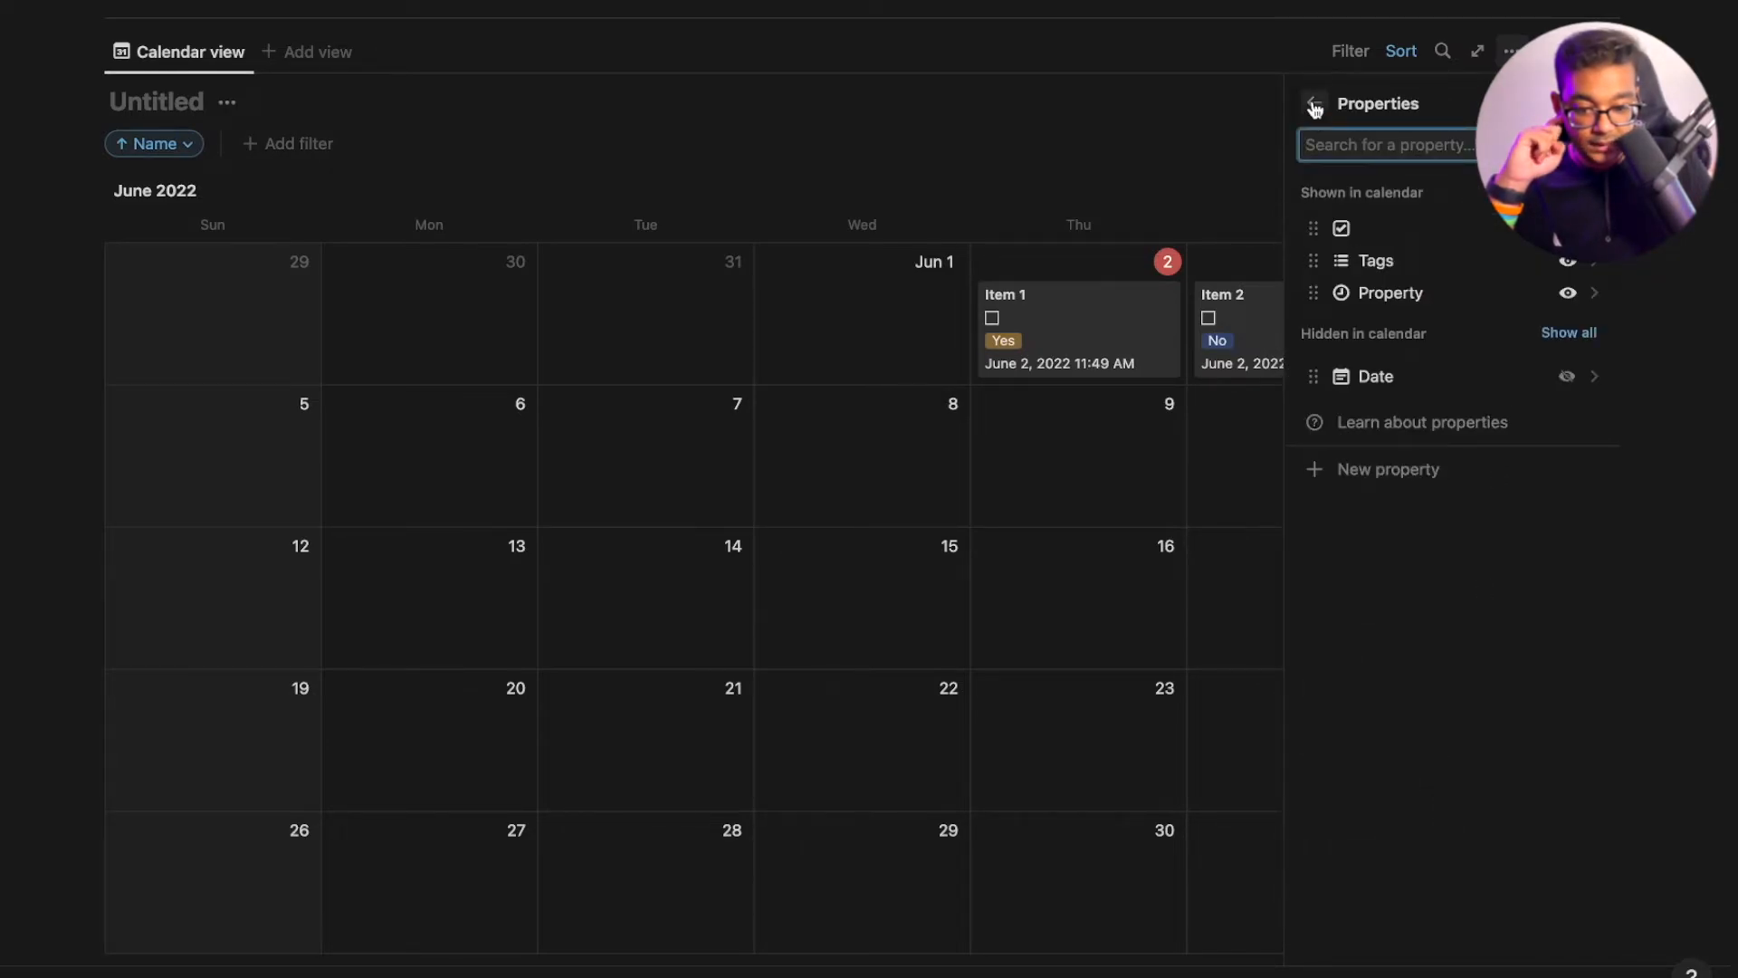
left_click(1312, 104)
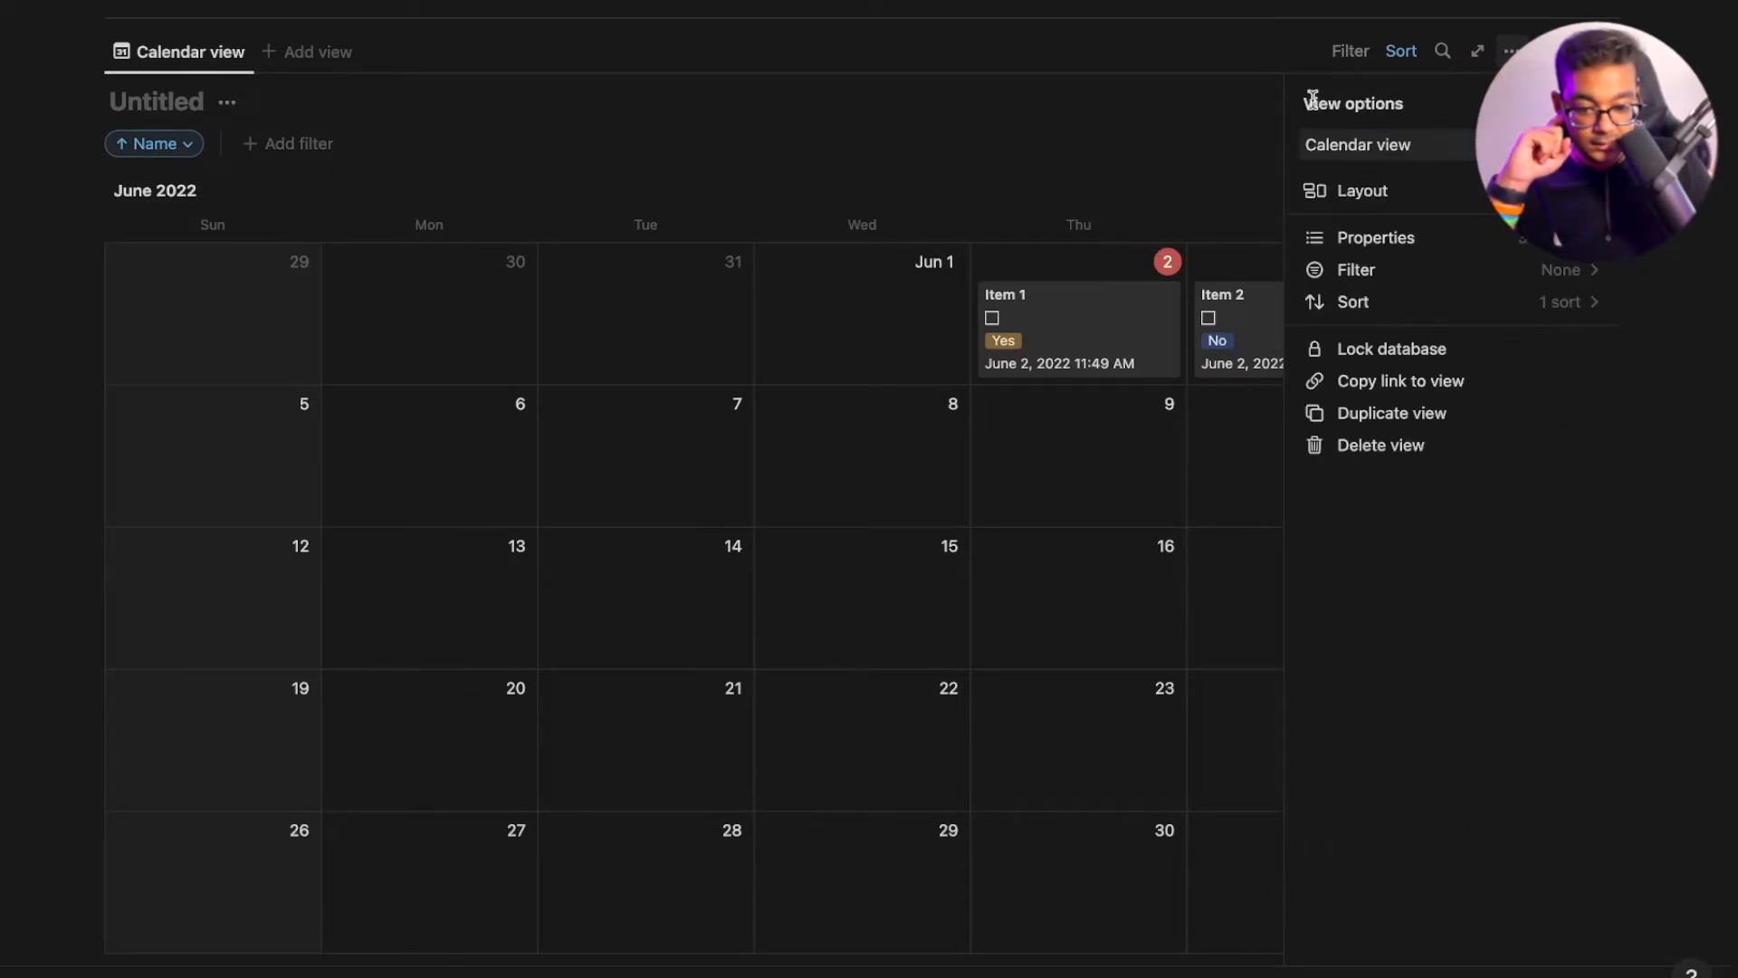
Try showing the calendar by the created-time property, then switch it back to Date and close the view options
left_click(1416, 192)
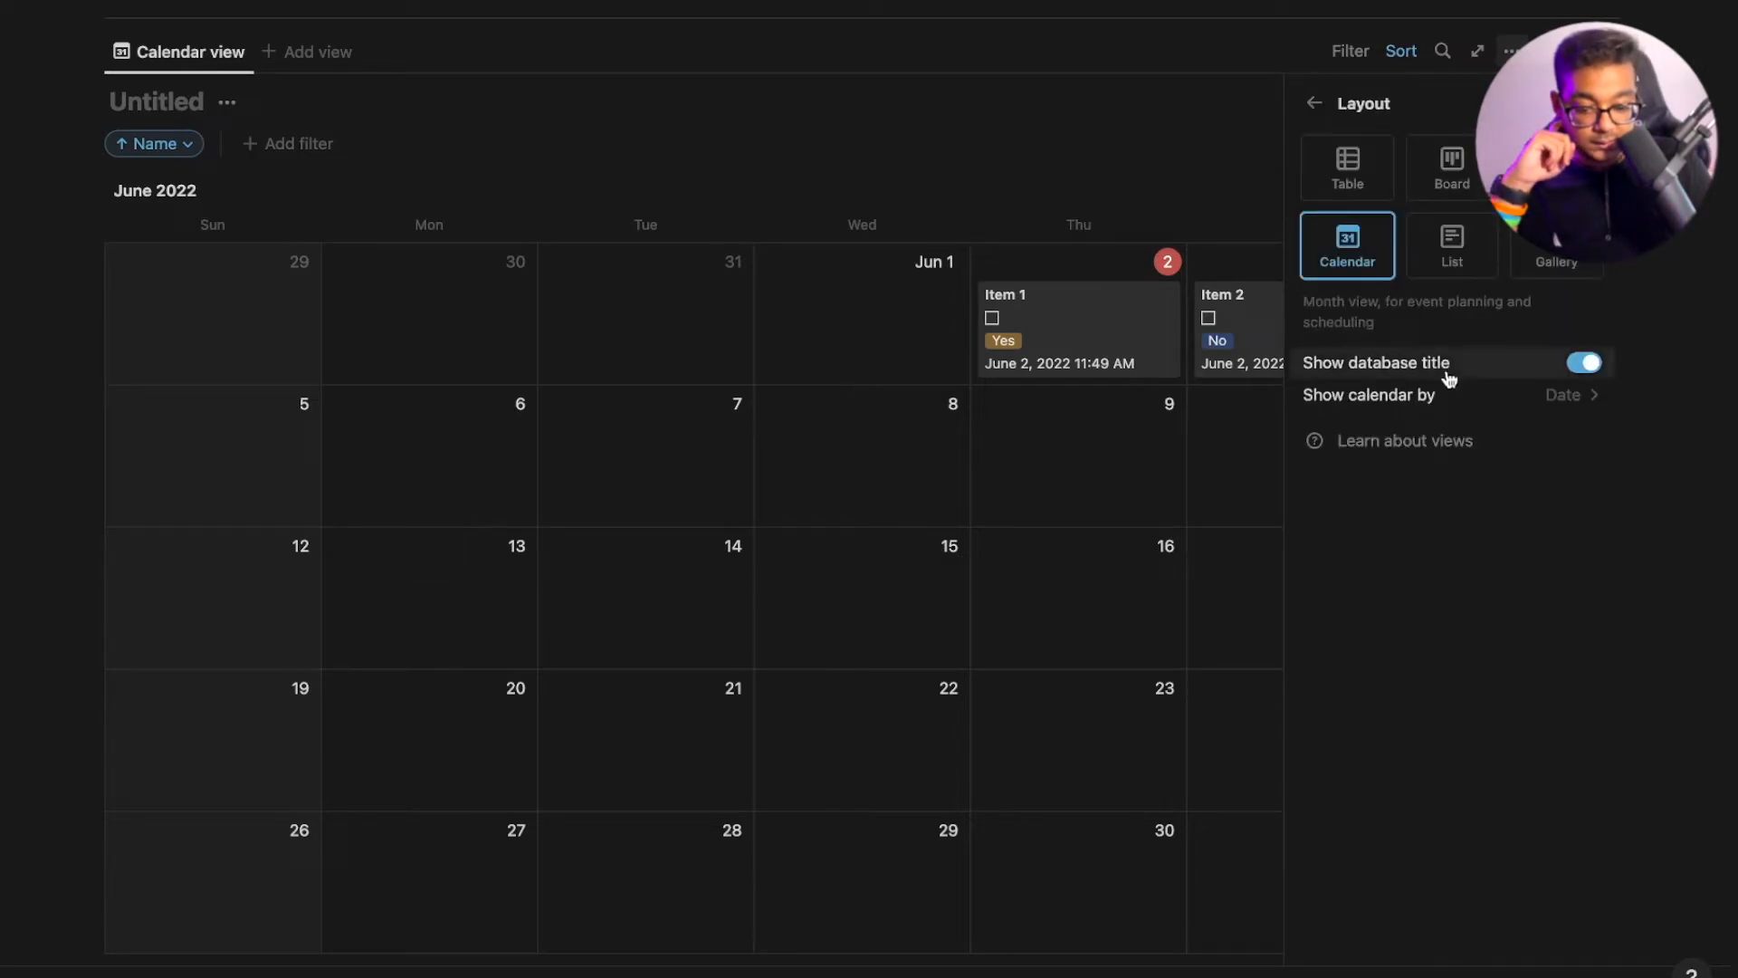
left_click(1472, 394)
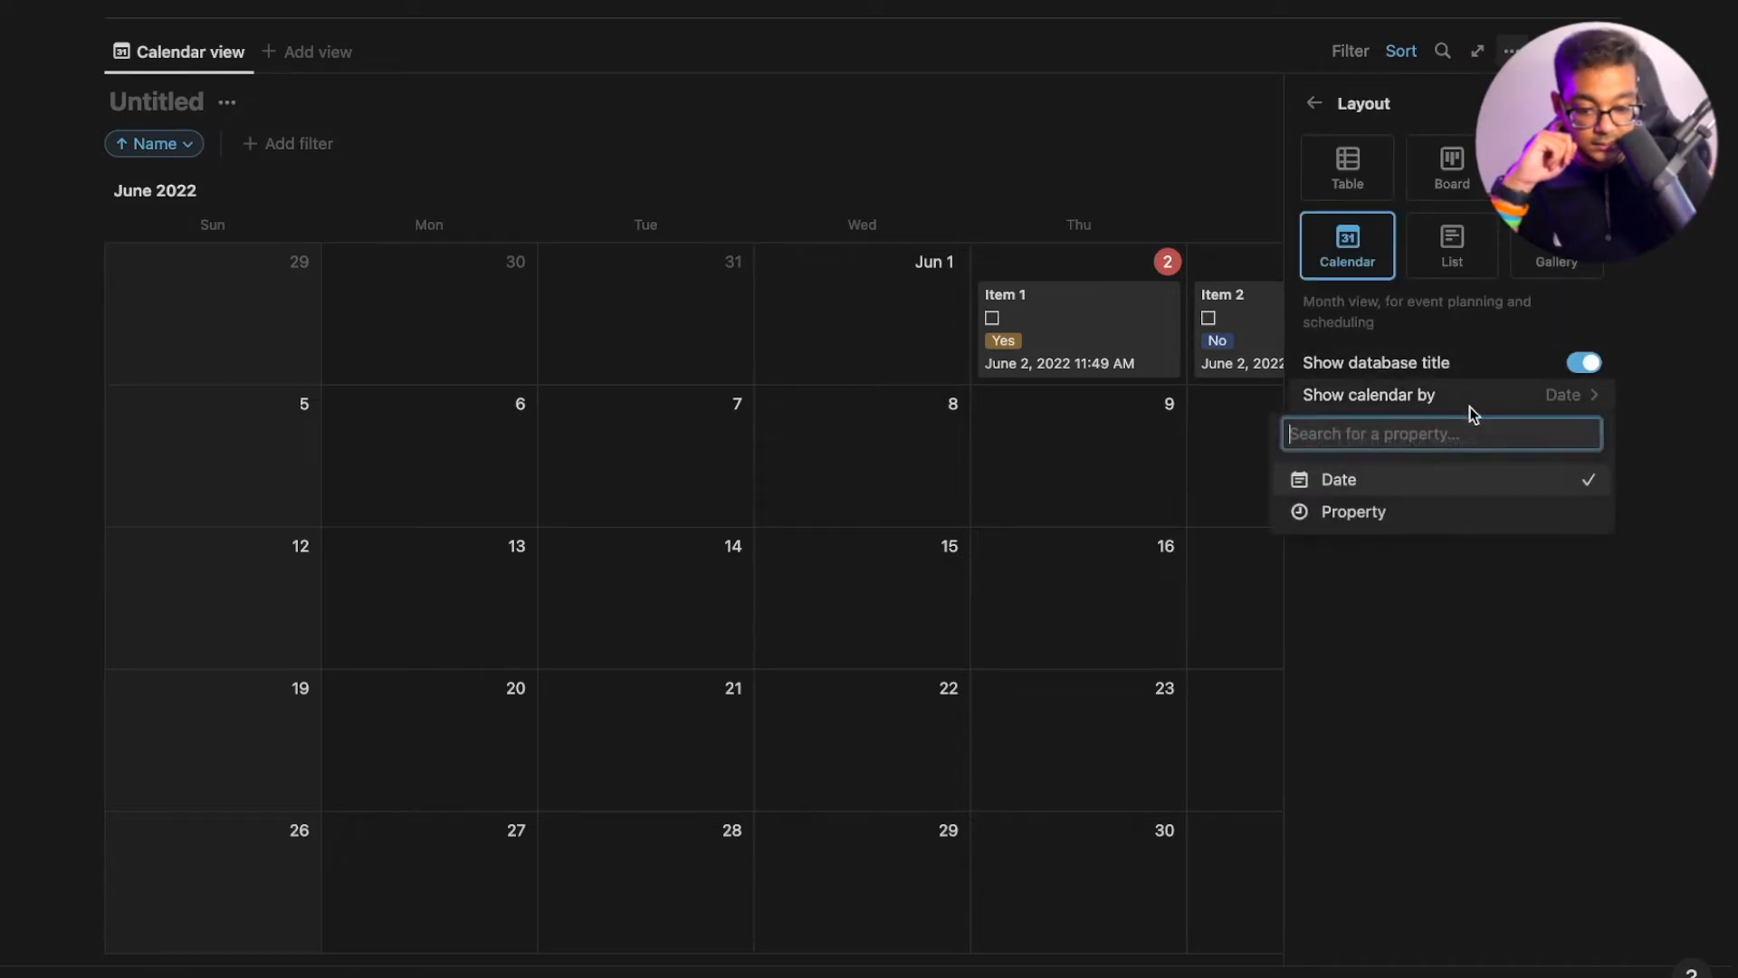
left_click(1422, 513)
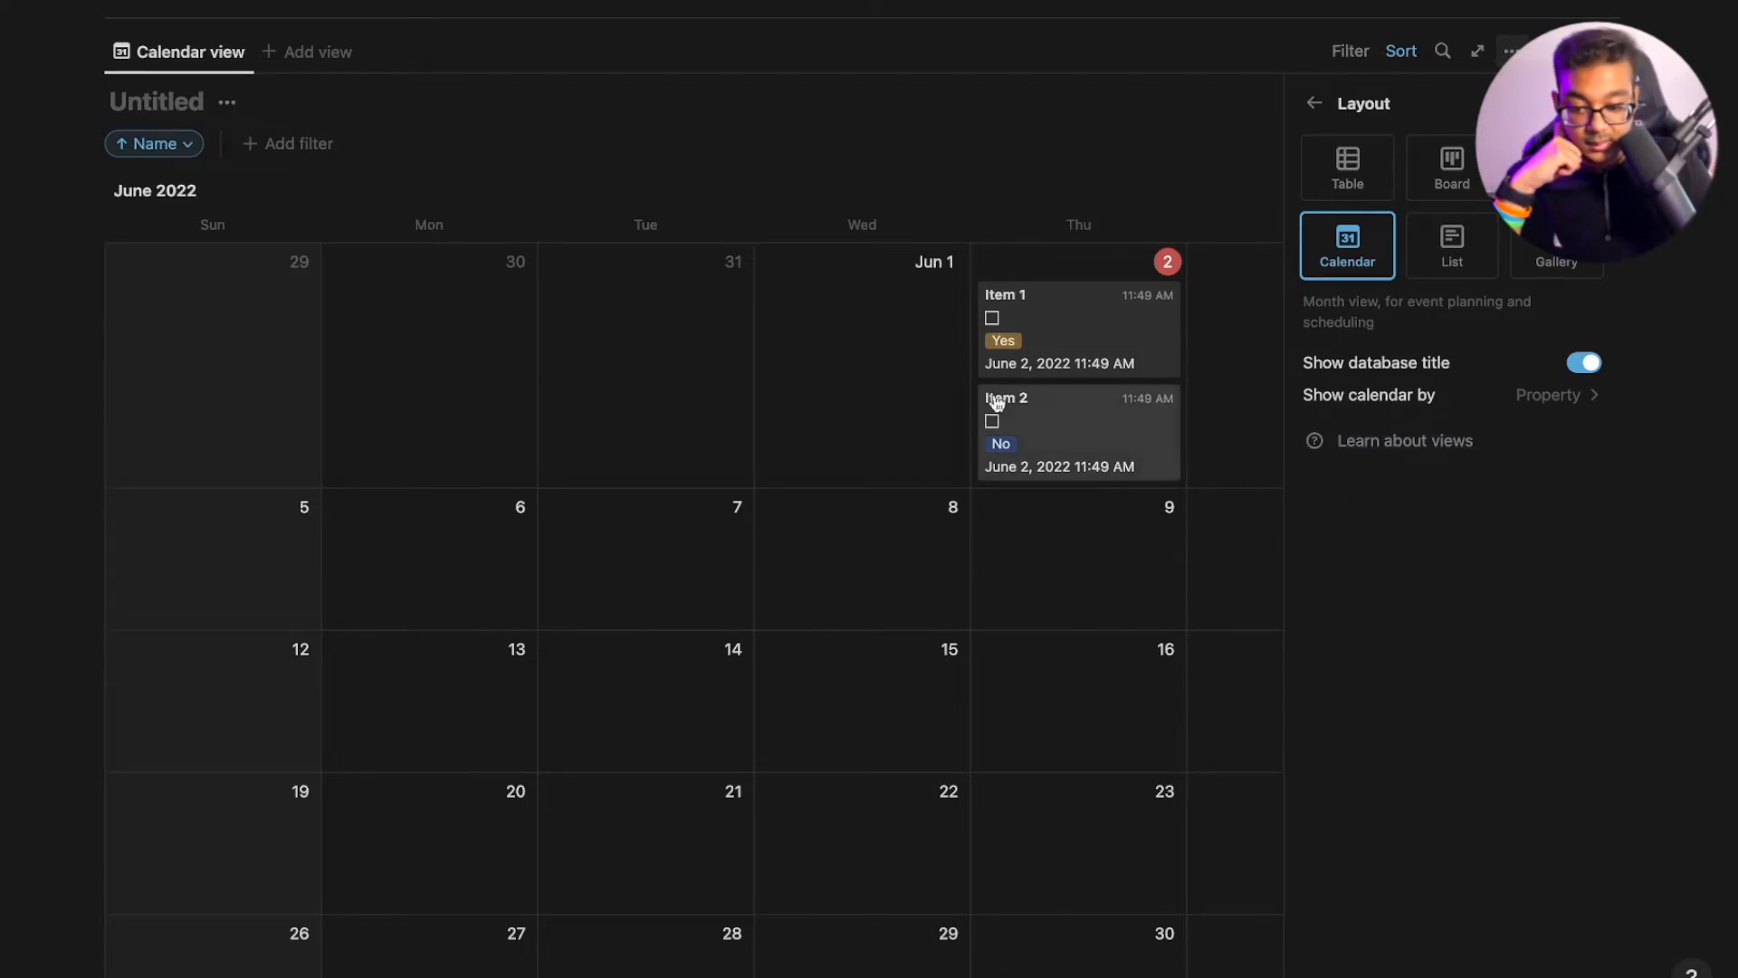
left_click(1495, 402)
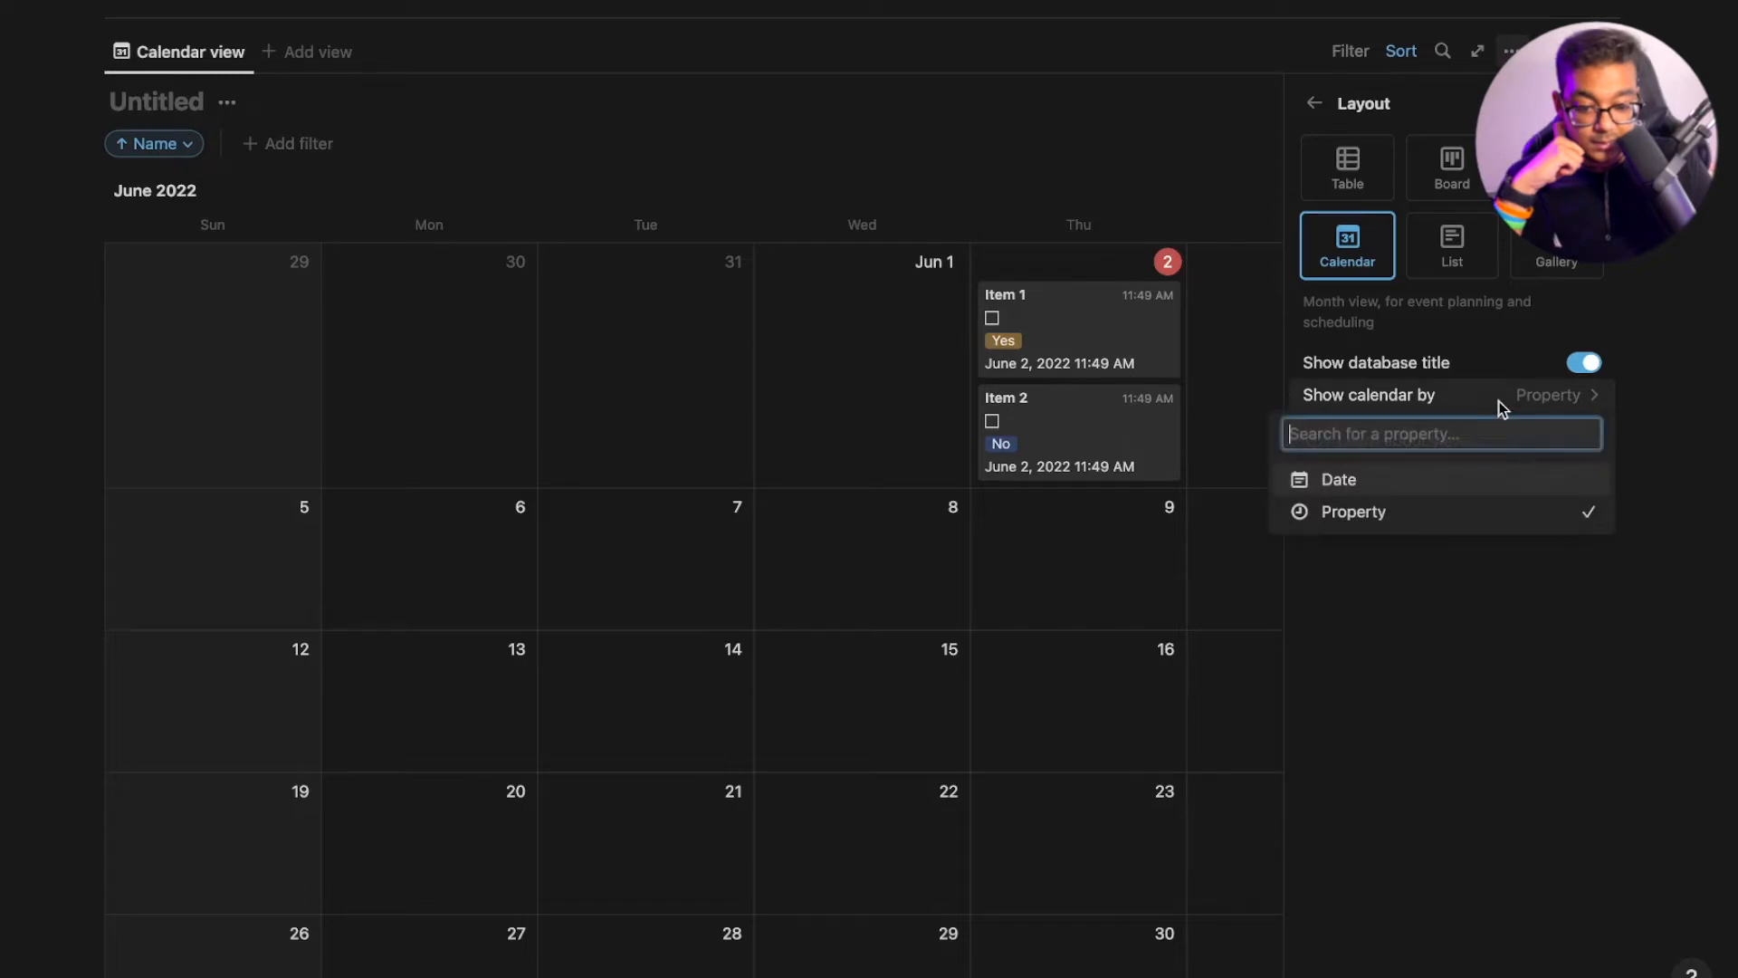
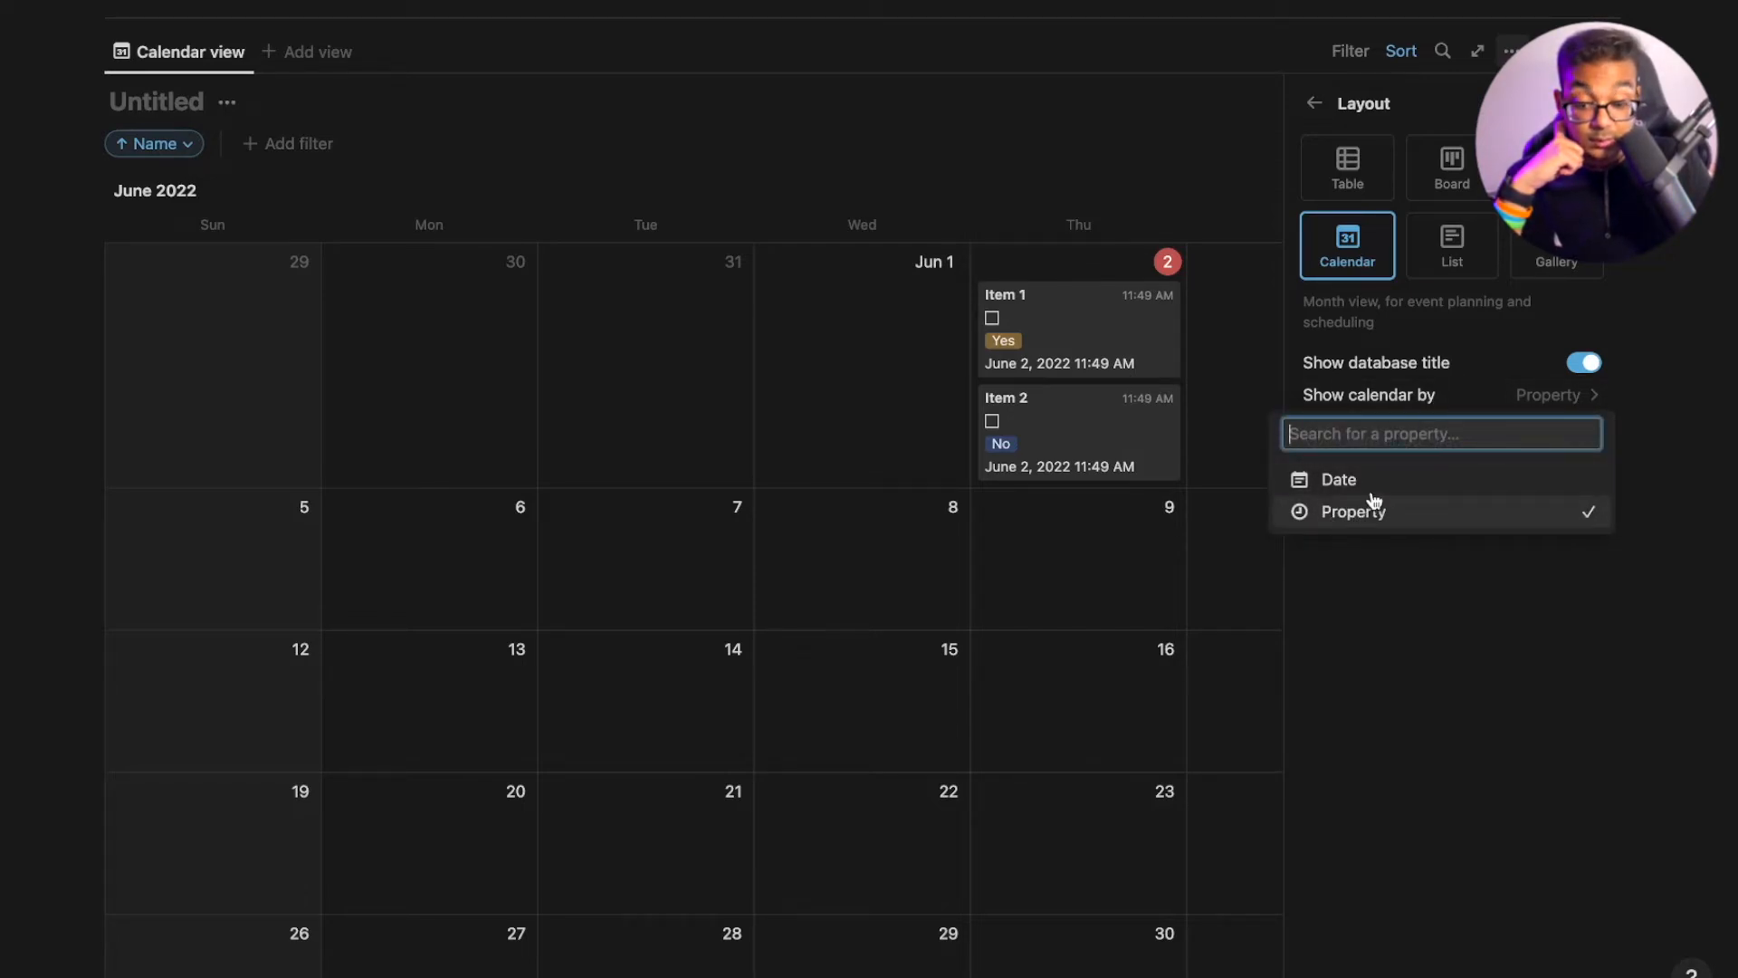
left_click(1375, 485)
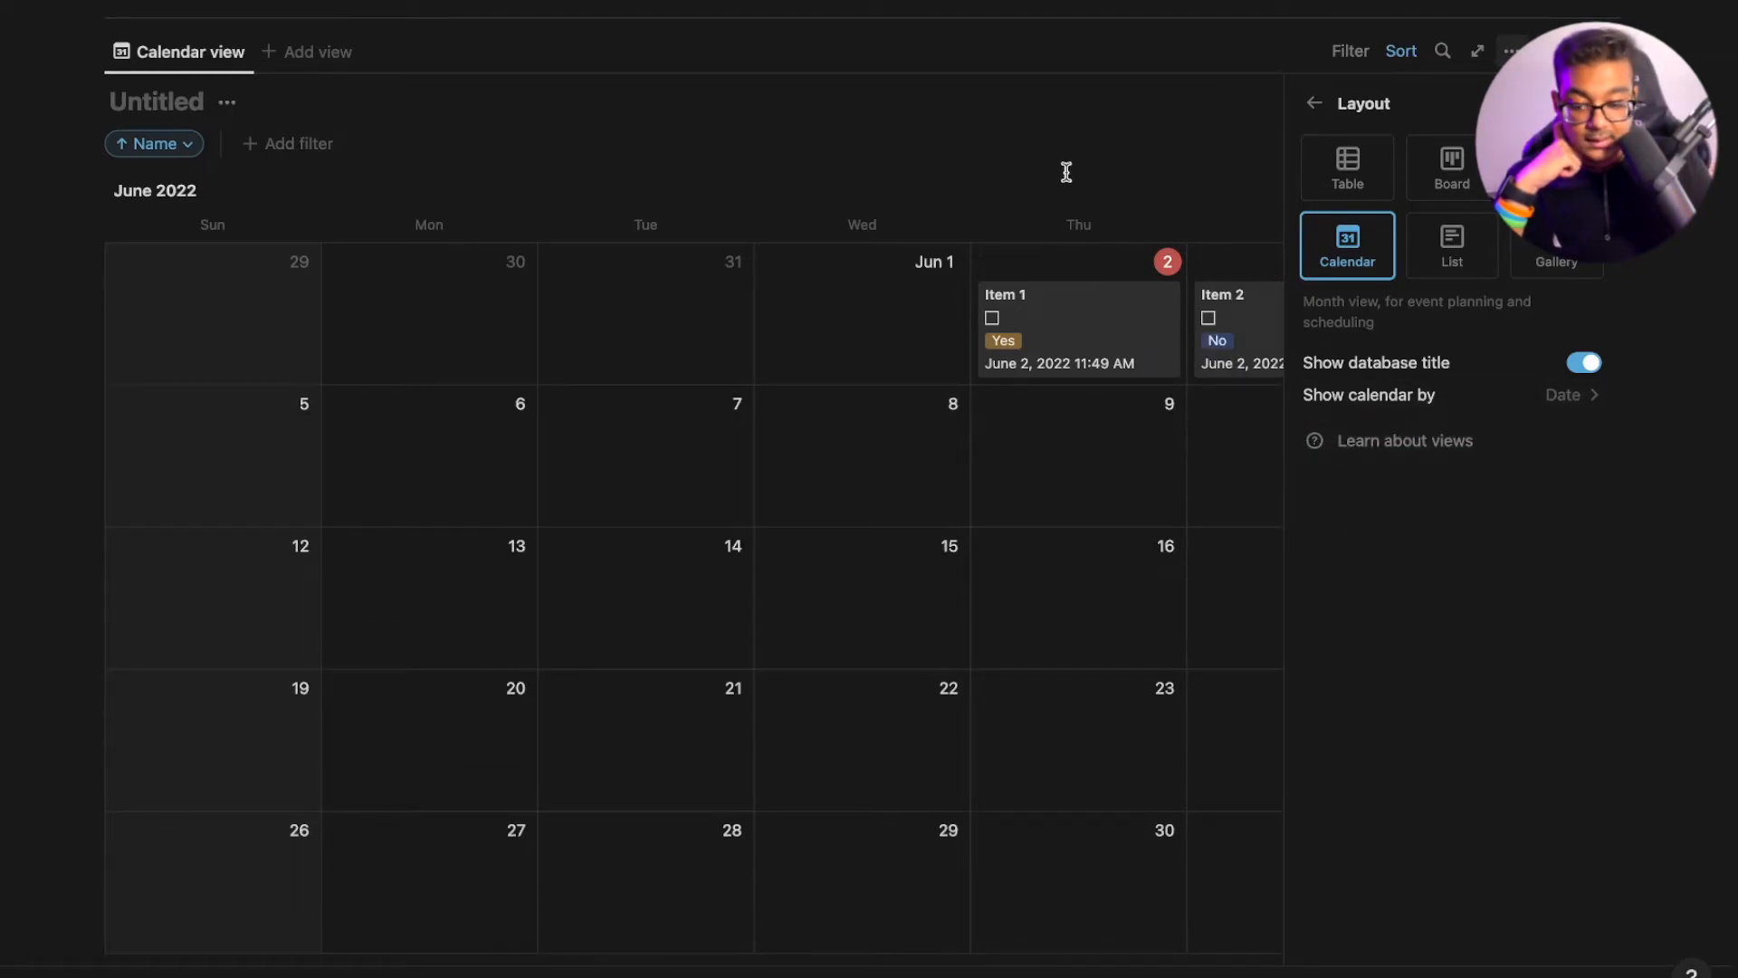
left_click(1092, 154)
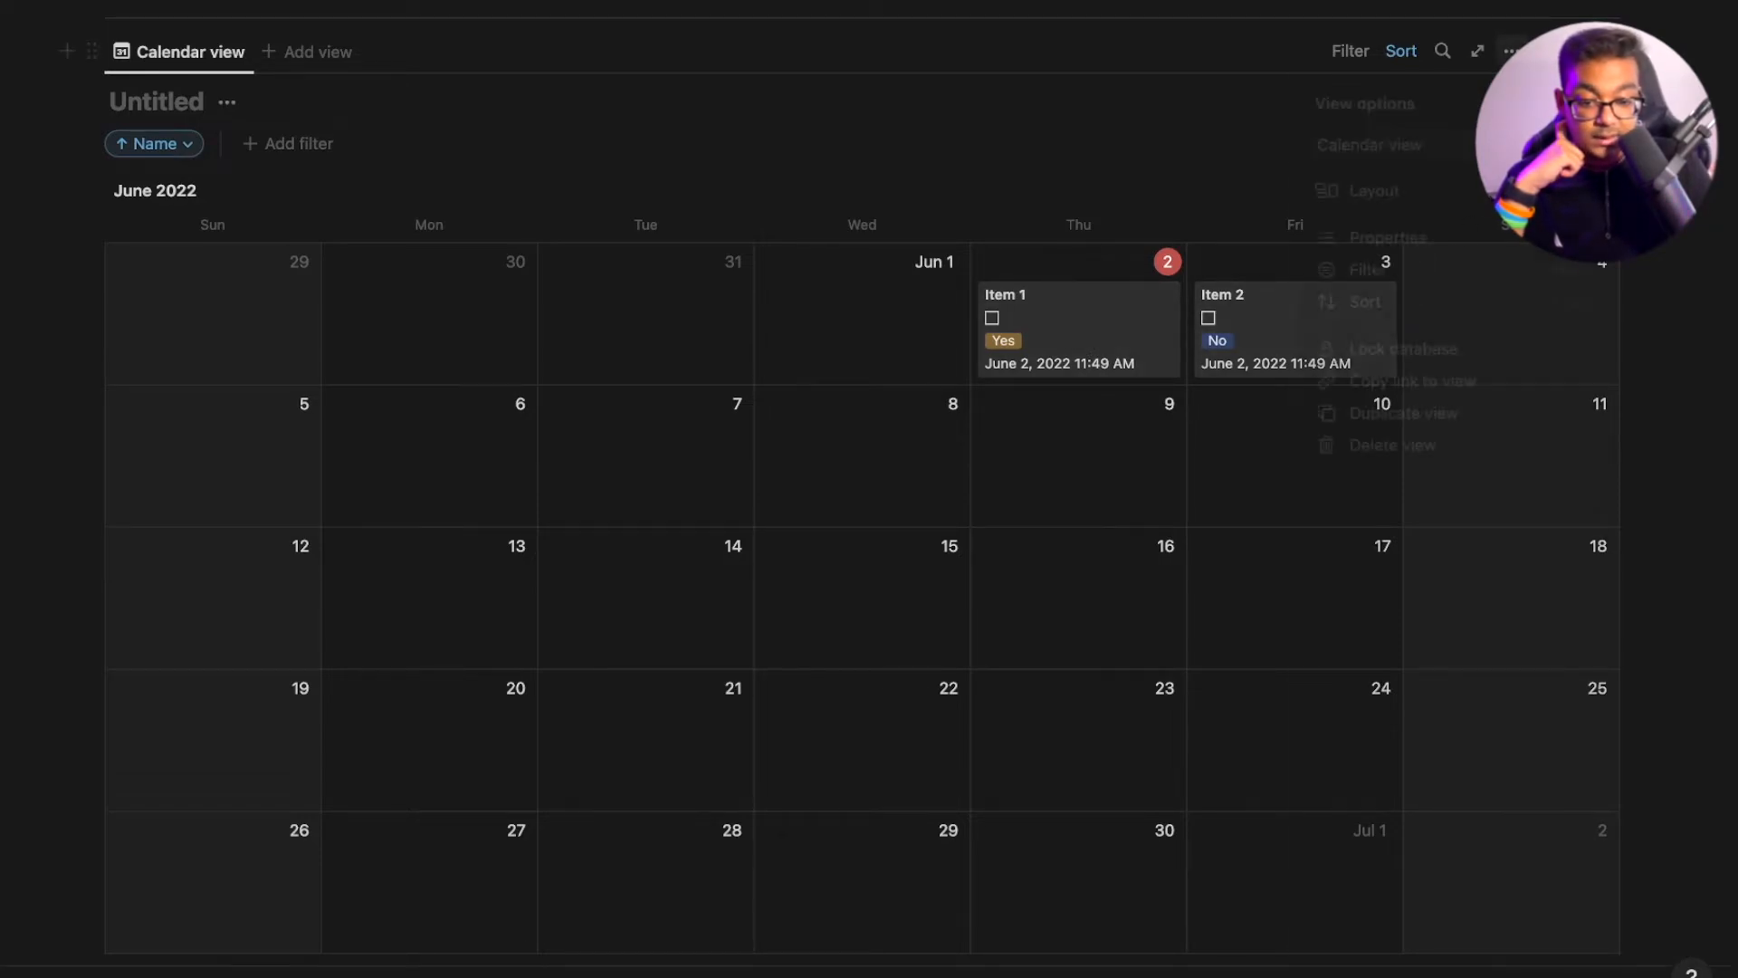
Try hiding and showing the database title repeatedly in the calendar's layout settings, leave it shown, and close the view options
left_click(1510, 52)
left_click(1507, 187)
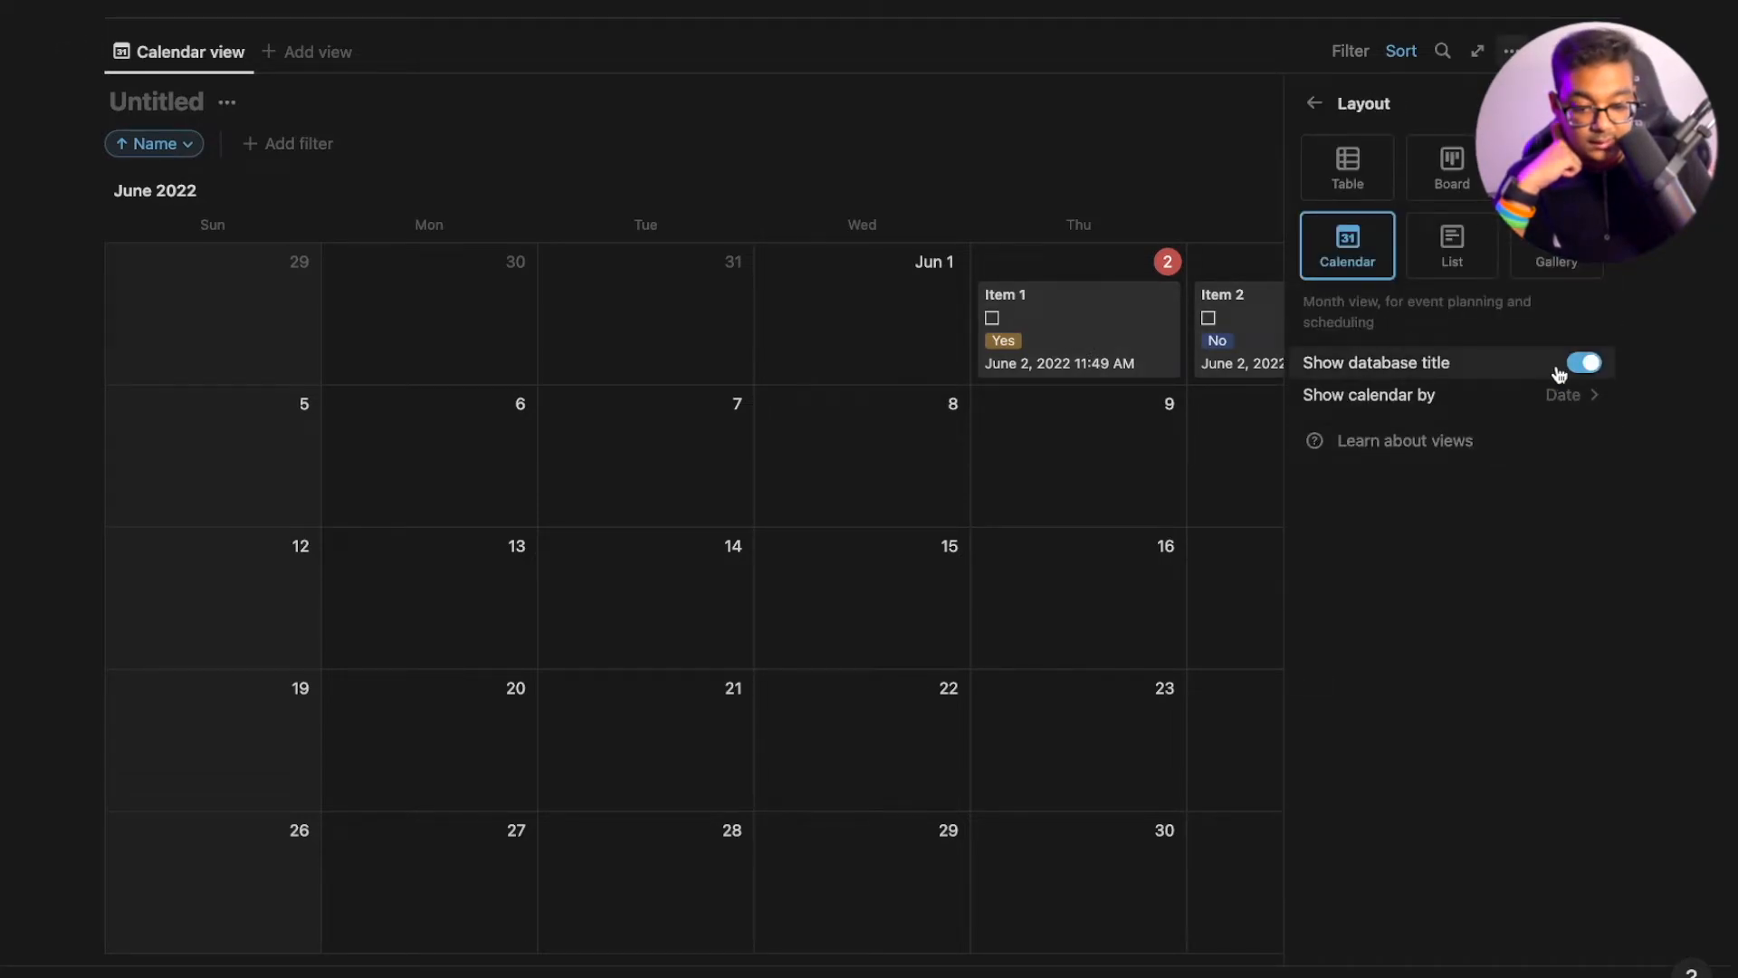
left_click(1583, 367)
left_click(1584, 366)
left_click(1586, 366)
left_click(1587, 366)
left_click(1587, 366)
left_click(1587, 366)
left_click(1586, 365)
left_click(1587, 366)
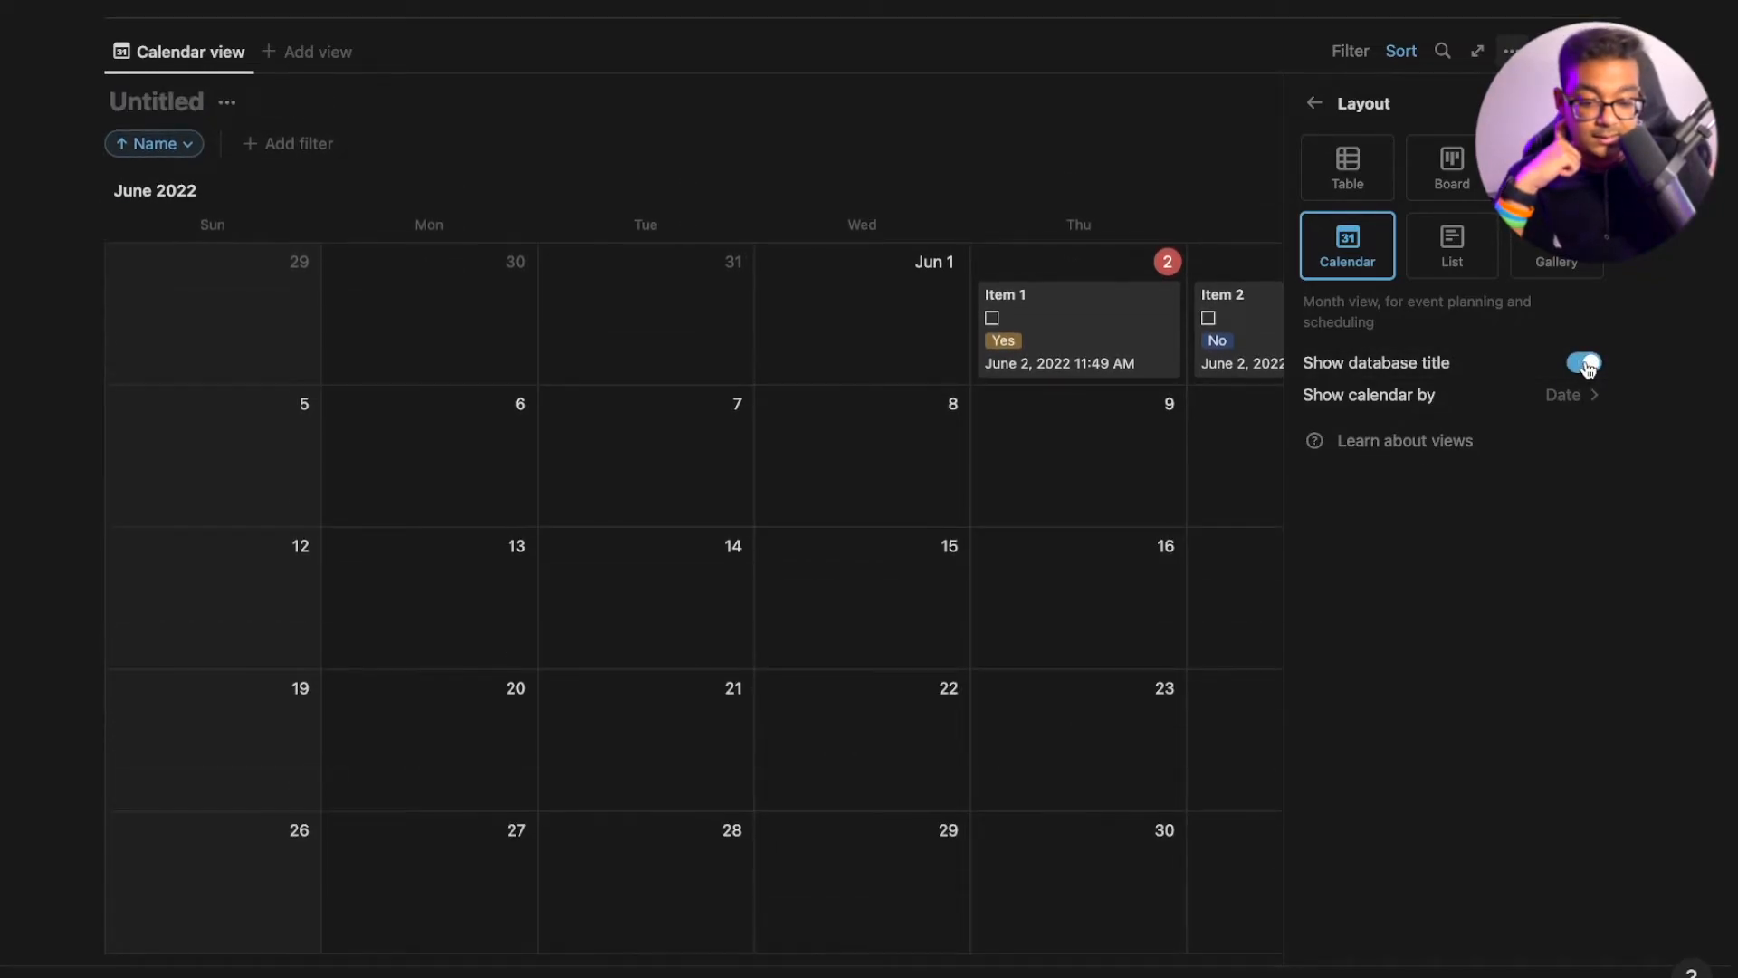
left_click(1314, 103)
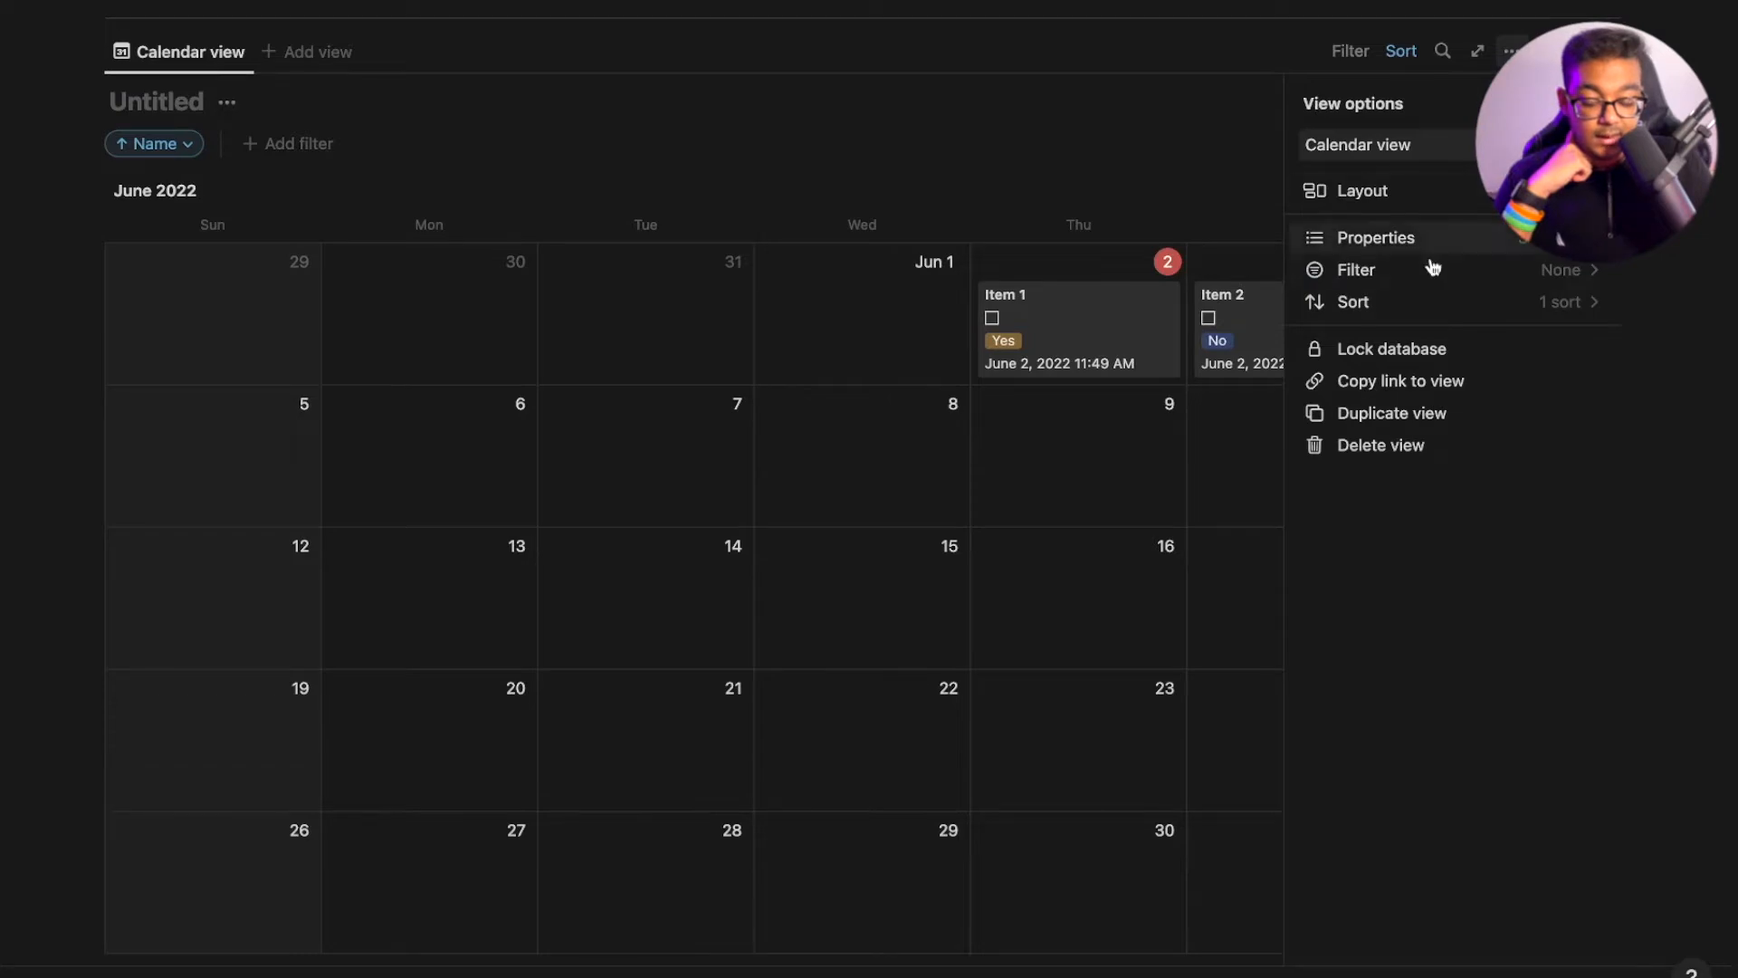
left_click(1017, 475)
Move Item 2 to June 7 and Item 1 to June 17 on the calendar
left_click_drag(1292, 318, 641, 440)
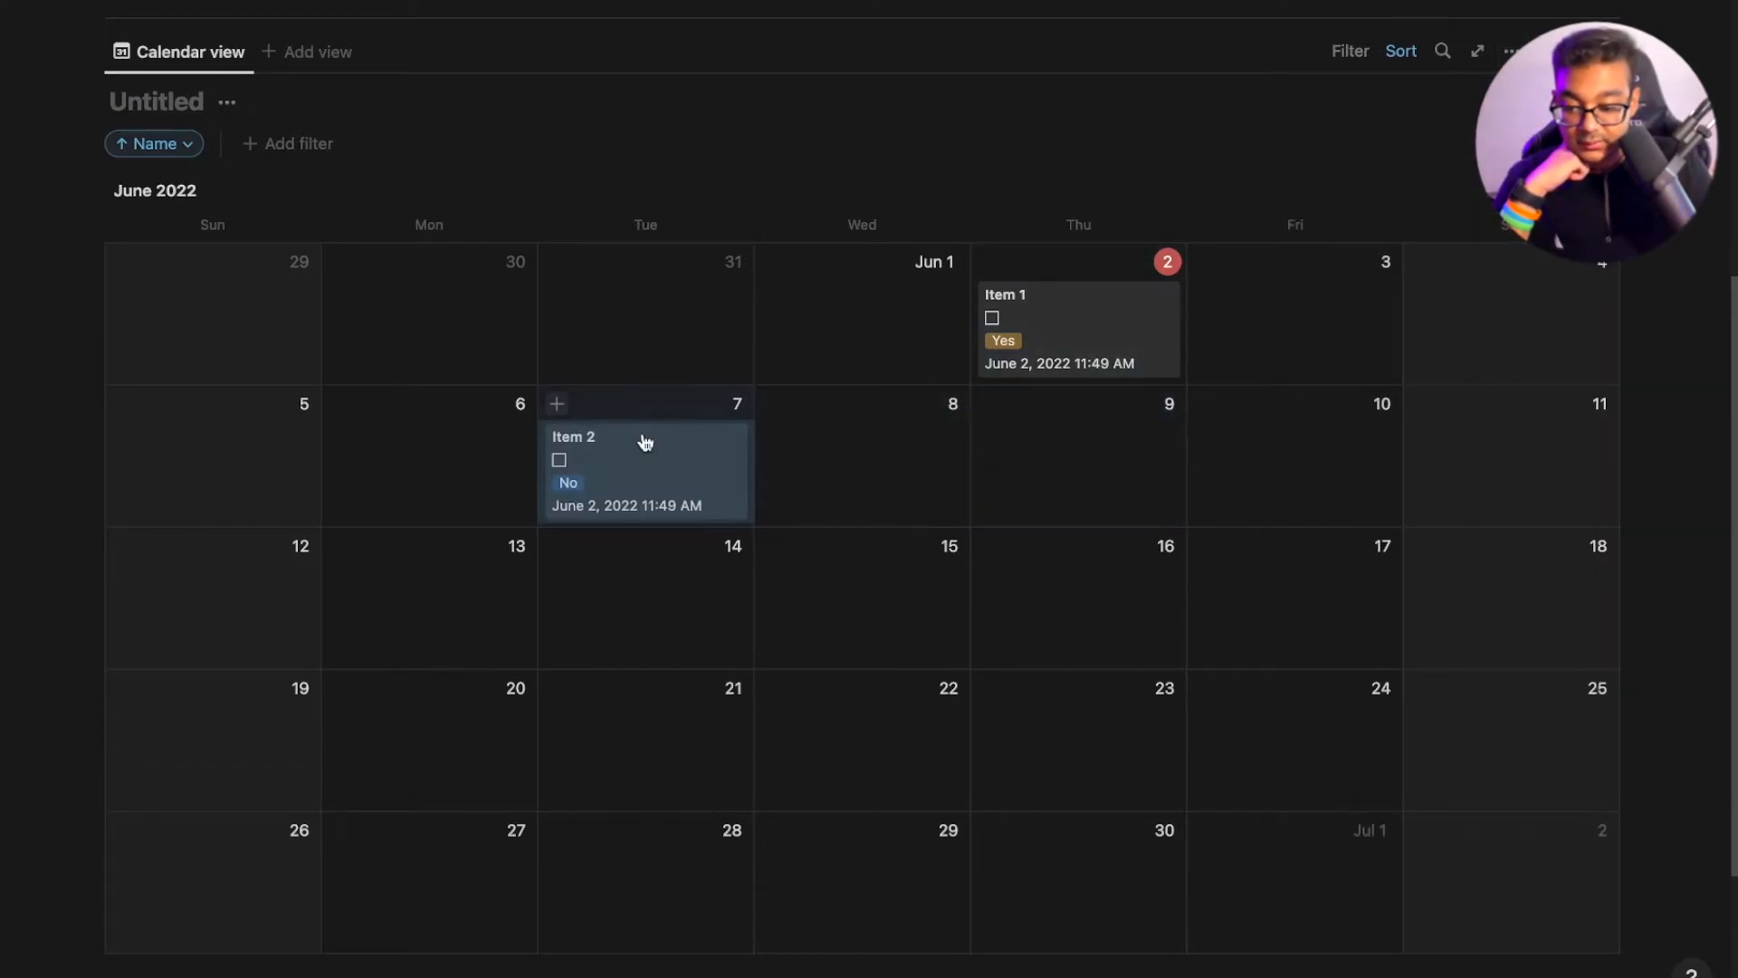
left_click_drag(1085, 341, 1304, 555)
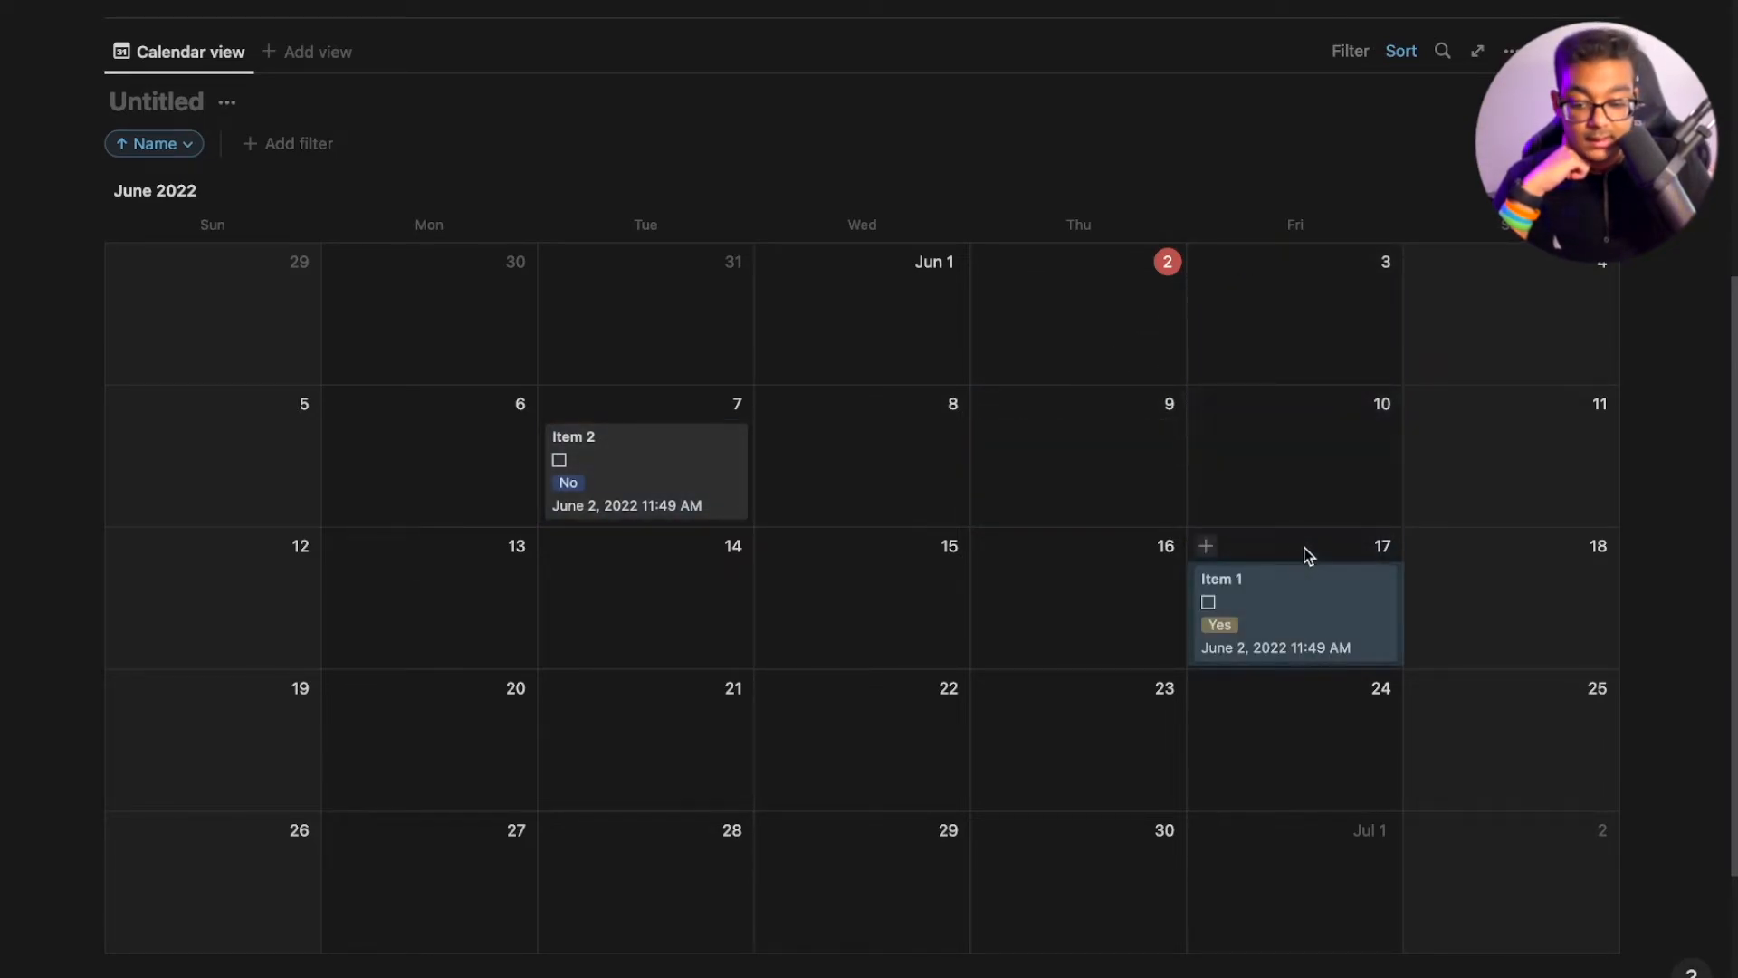
Give Item 2's Date an end date of June 9, 2022 on its page
left_click(638, 449)
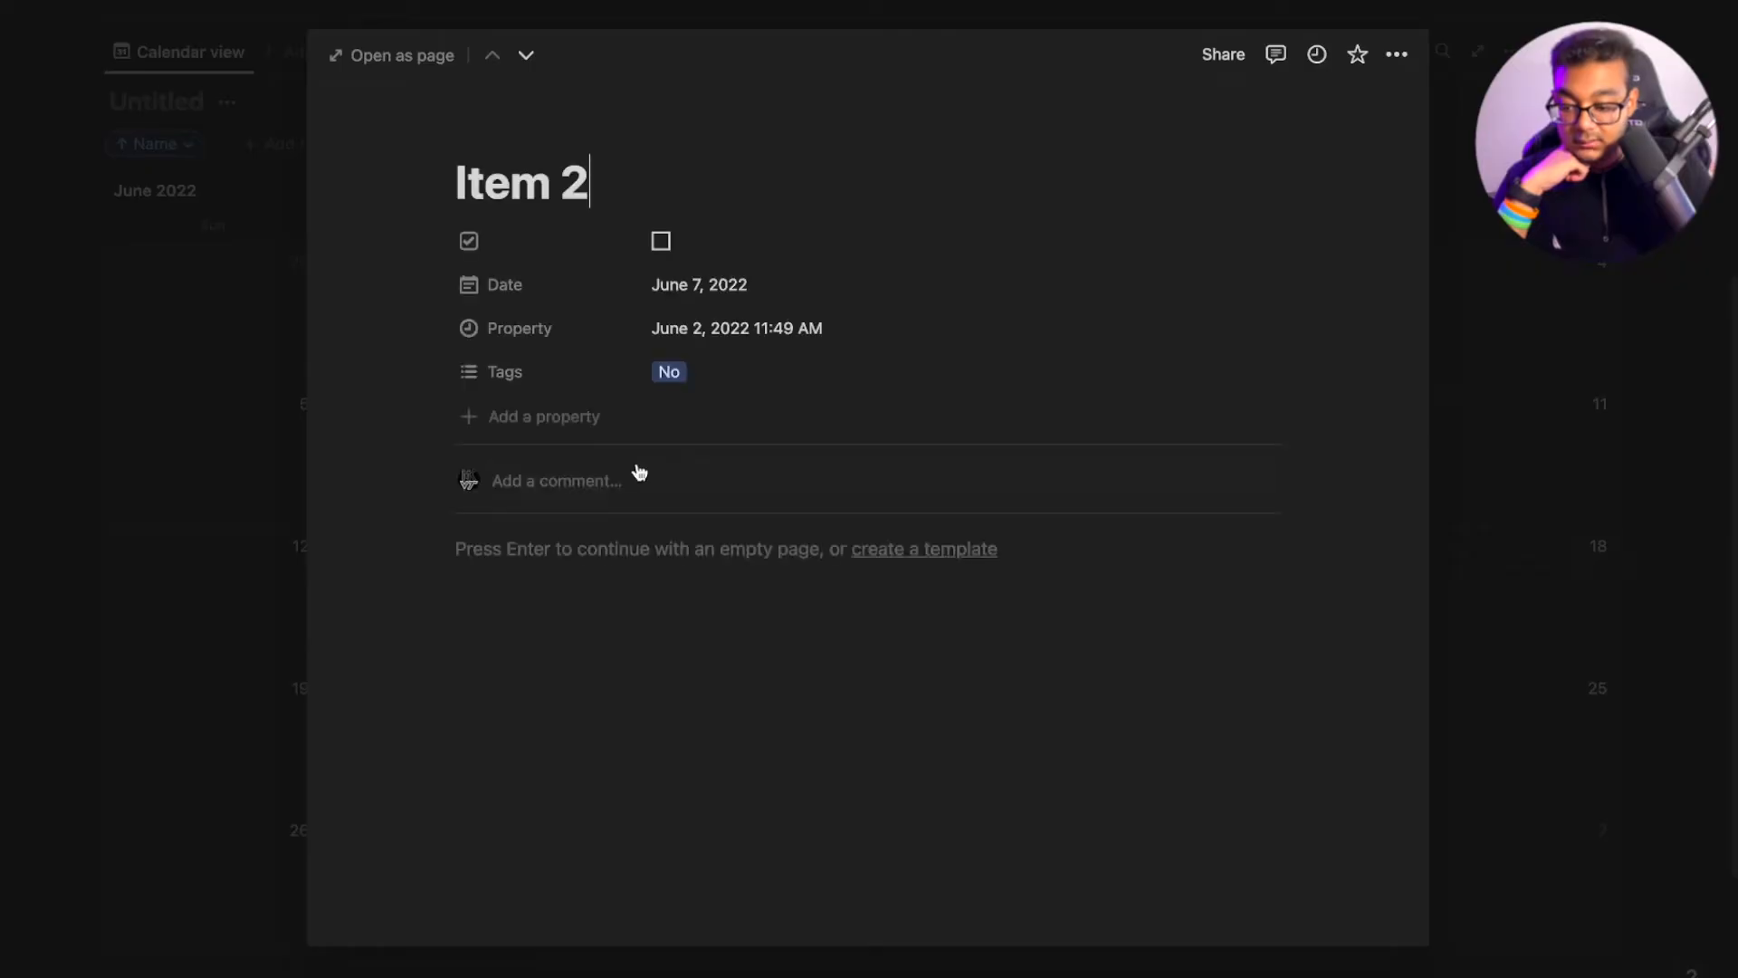
left_click(702, 286)
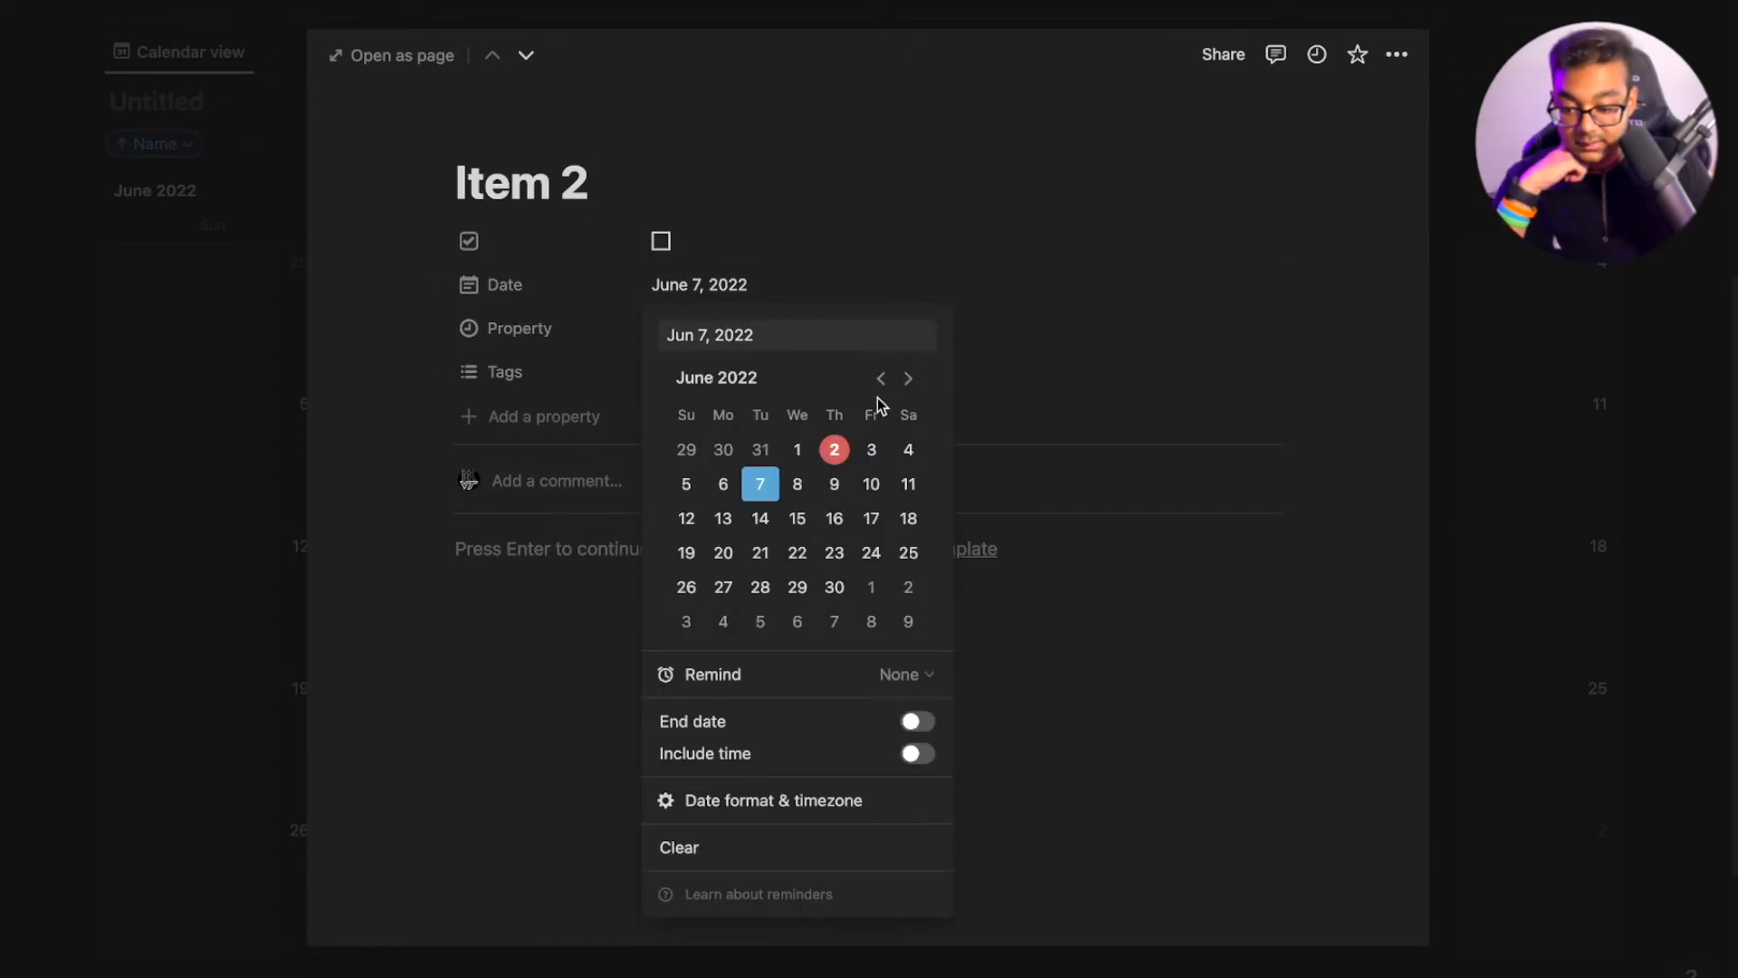
left_click(918, 721)
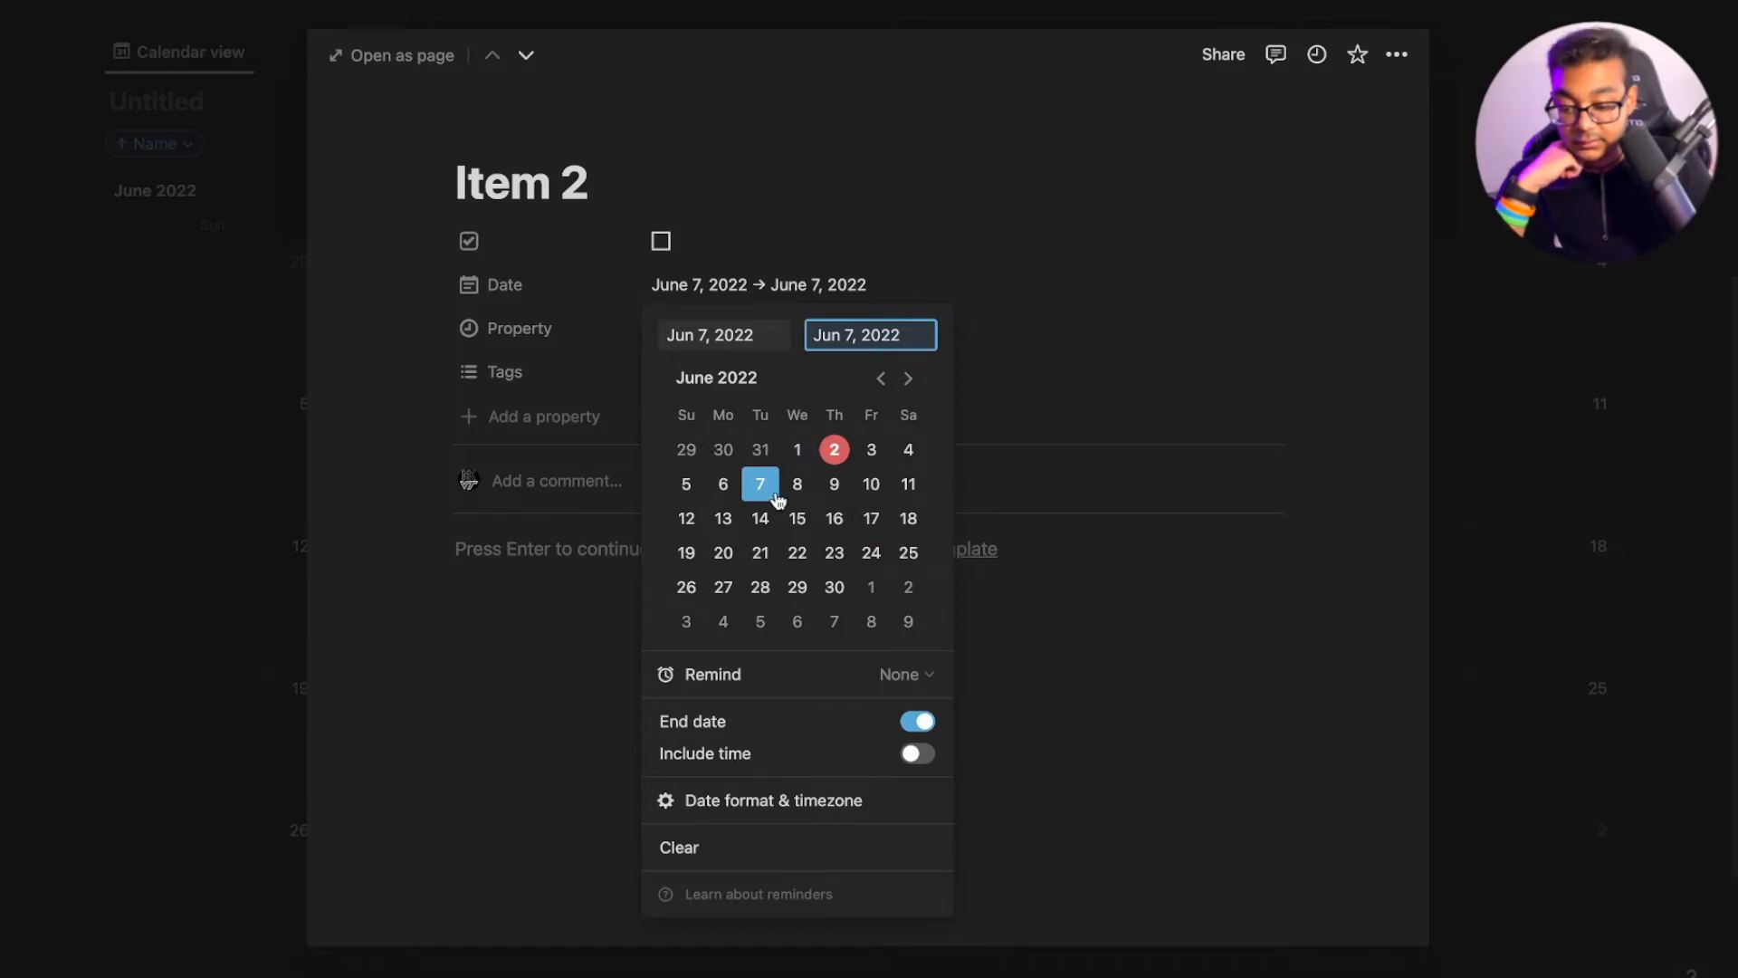
left_click(837, 487)
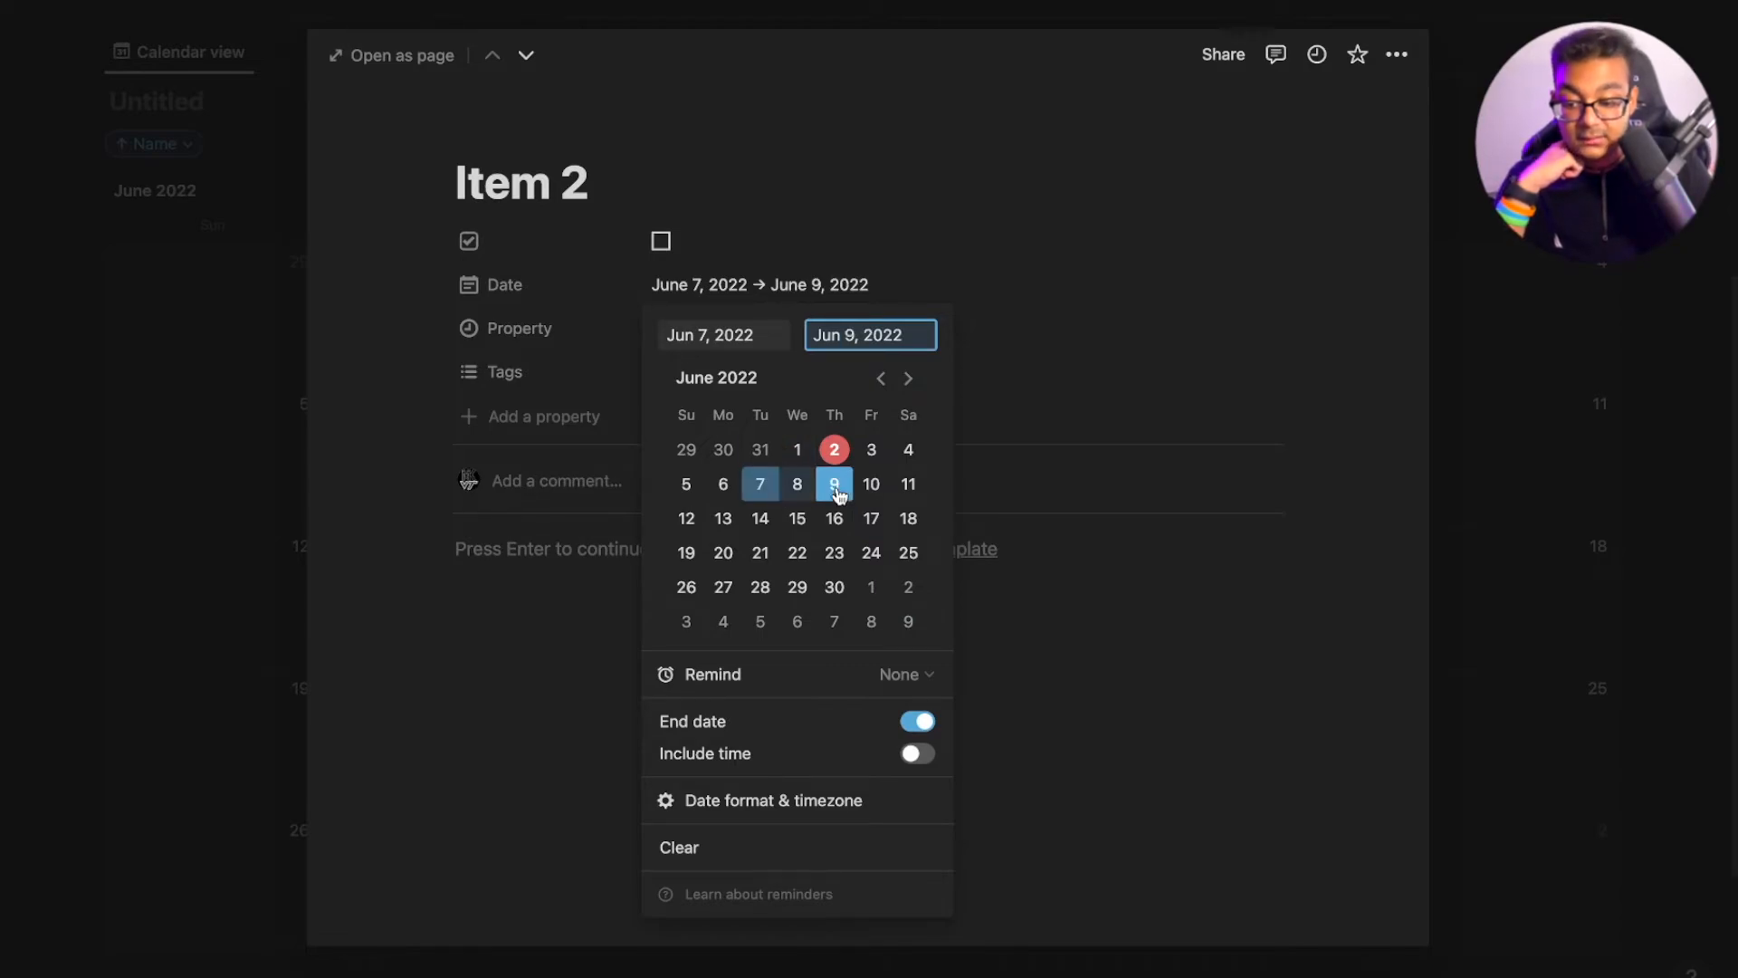
left_click(1057, 385)
Delete the created-time property from Item 2's page and return to the calendar
left_click(509, 326)
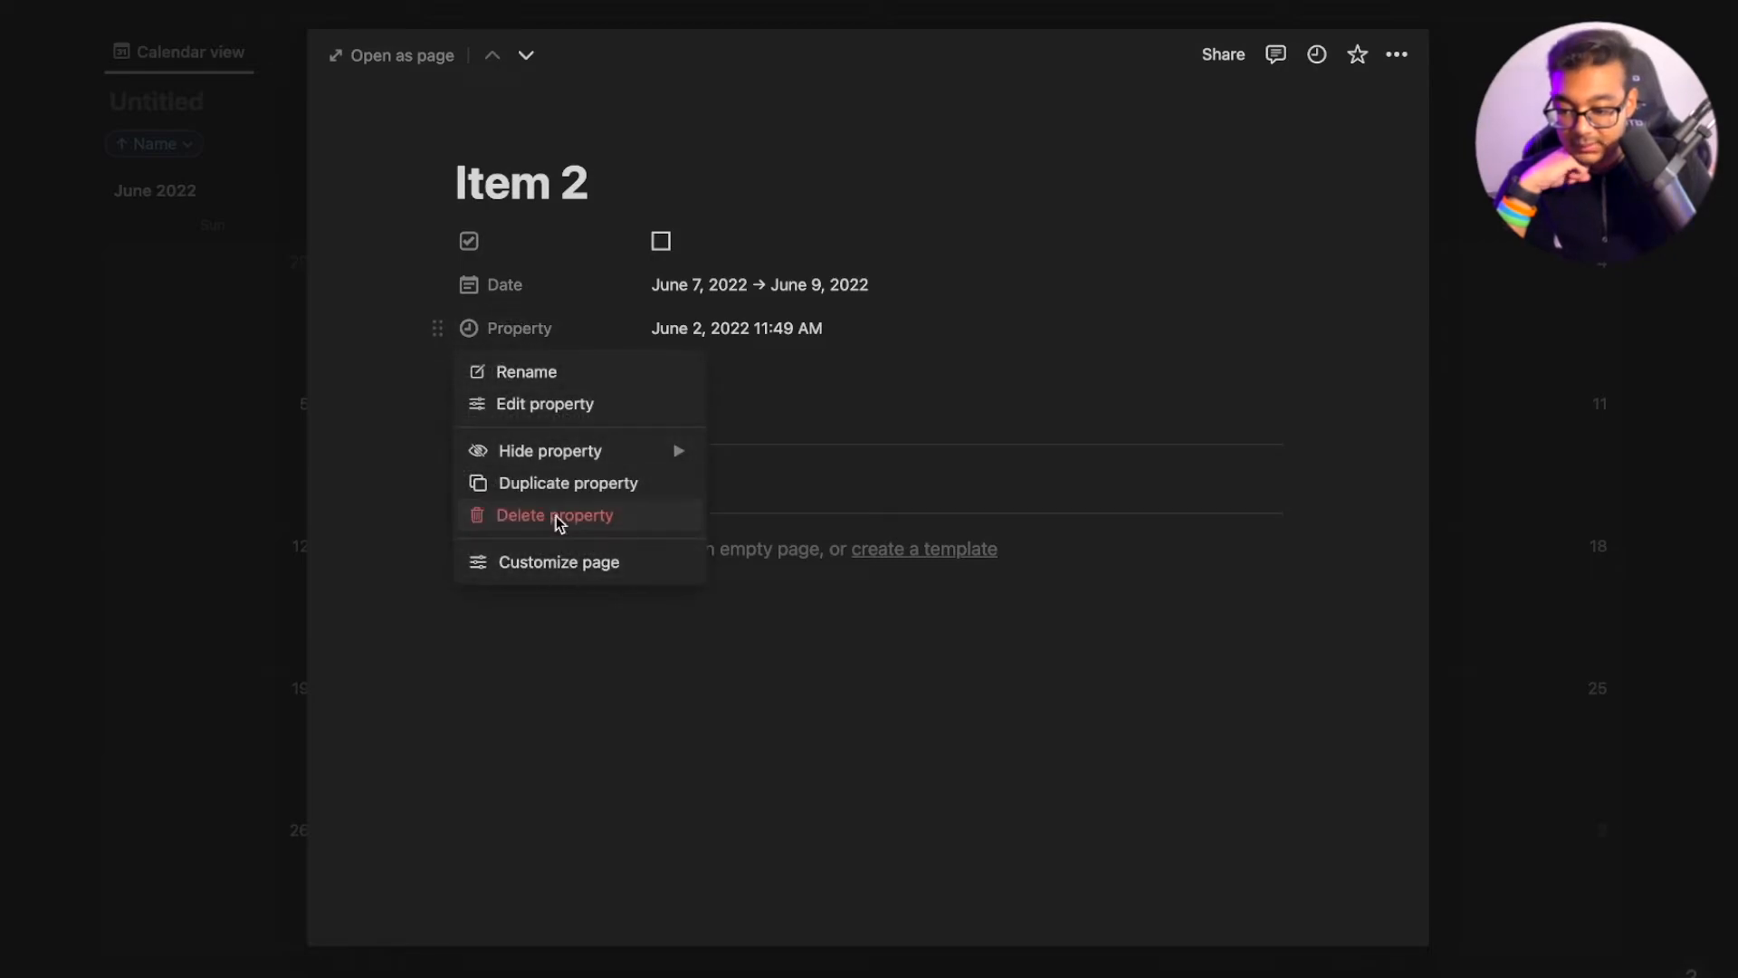
left_click(556, 515)
left_click(897, 516)
left_click(1526, 344)
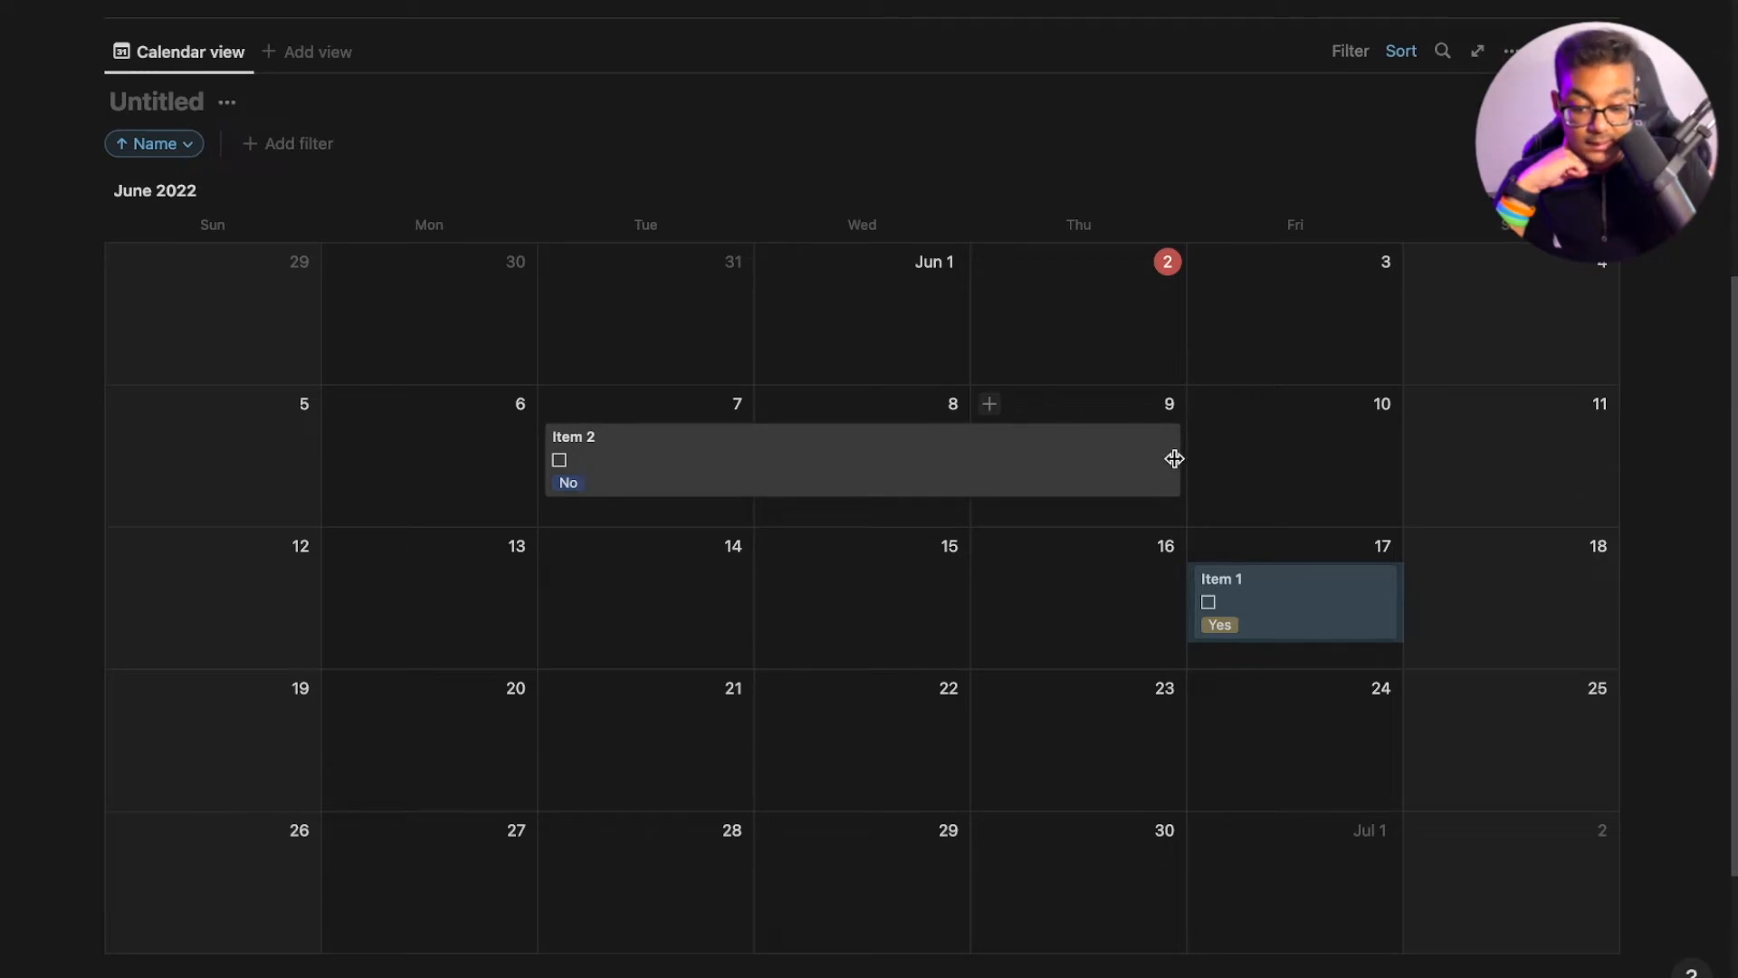
Stretch Item 2's bar on the calendar in both directions so it spans June 5 to June 11
left_click_drag(1174, 459, 1471, 447)
left_click_drag(1329, 457, 1499, 457)
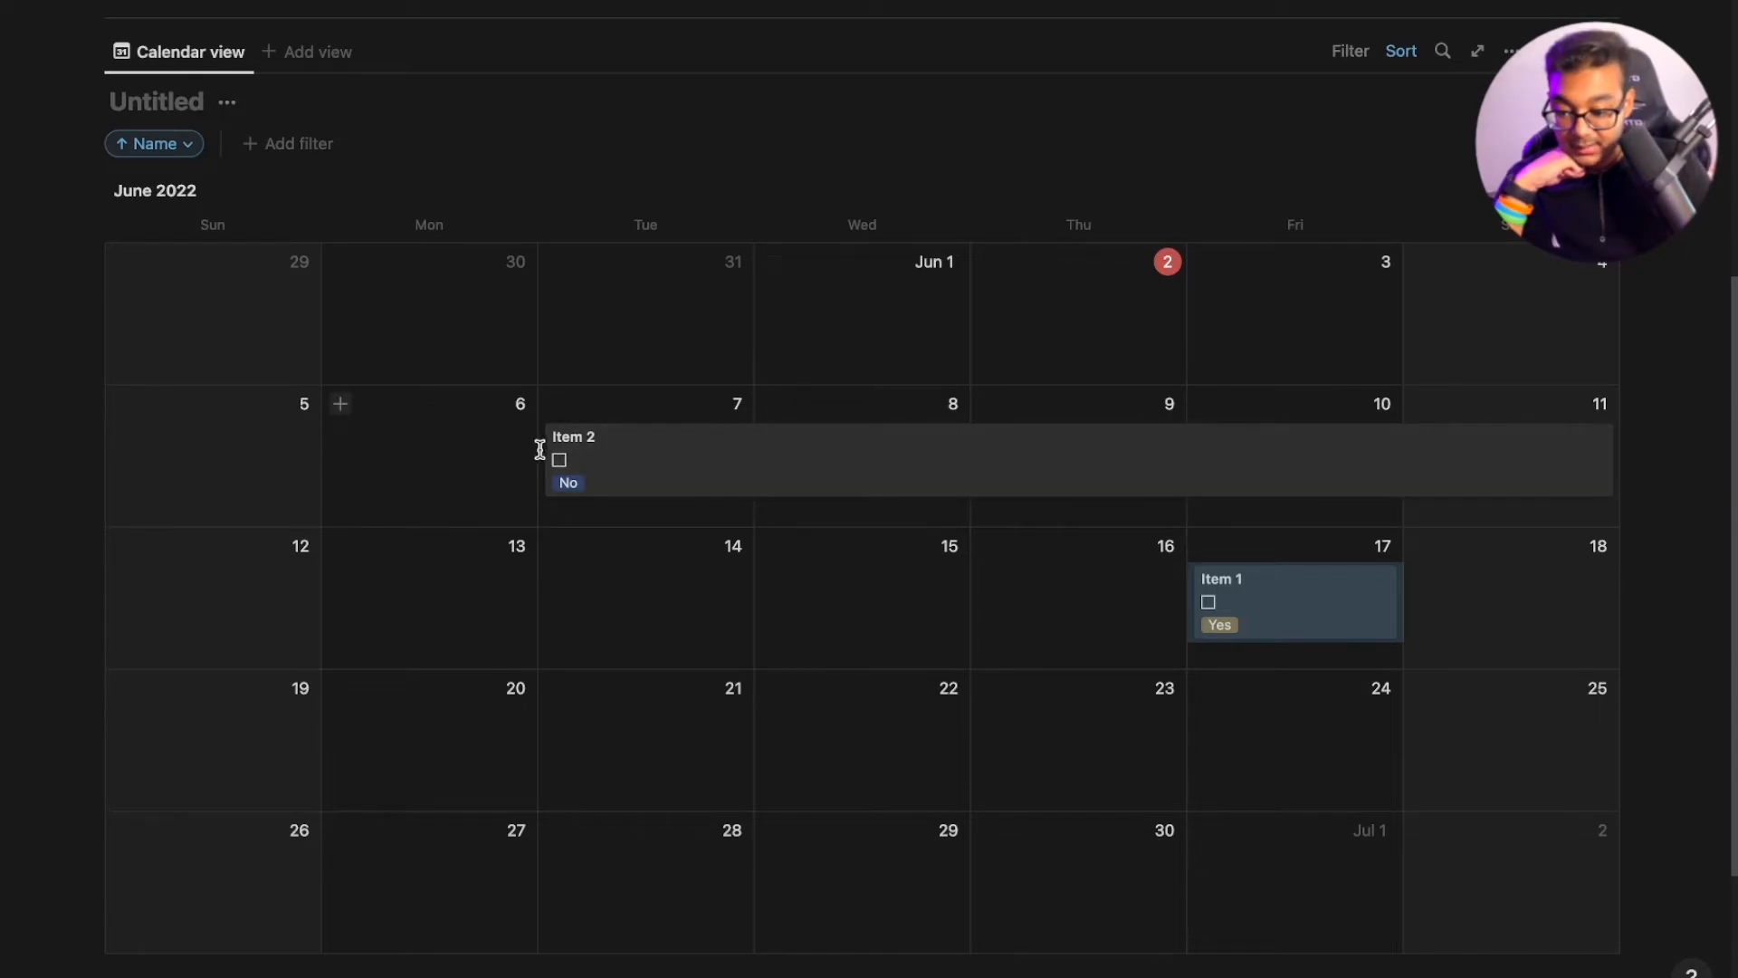
left_click_drag(540, 450, 177, 453)
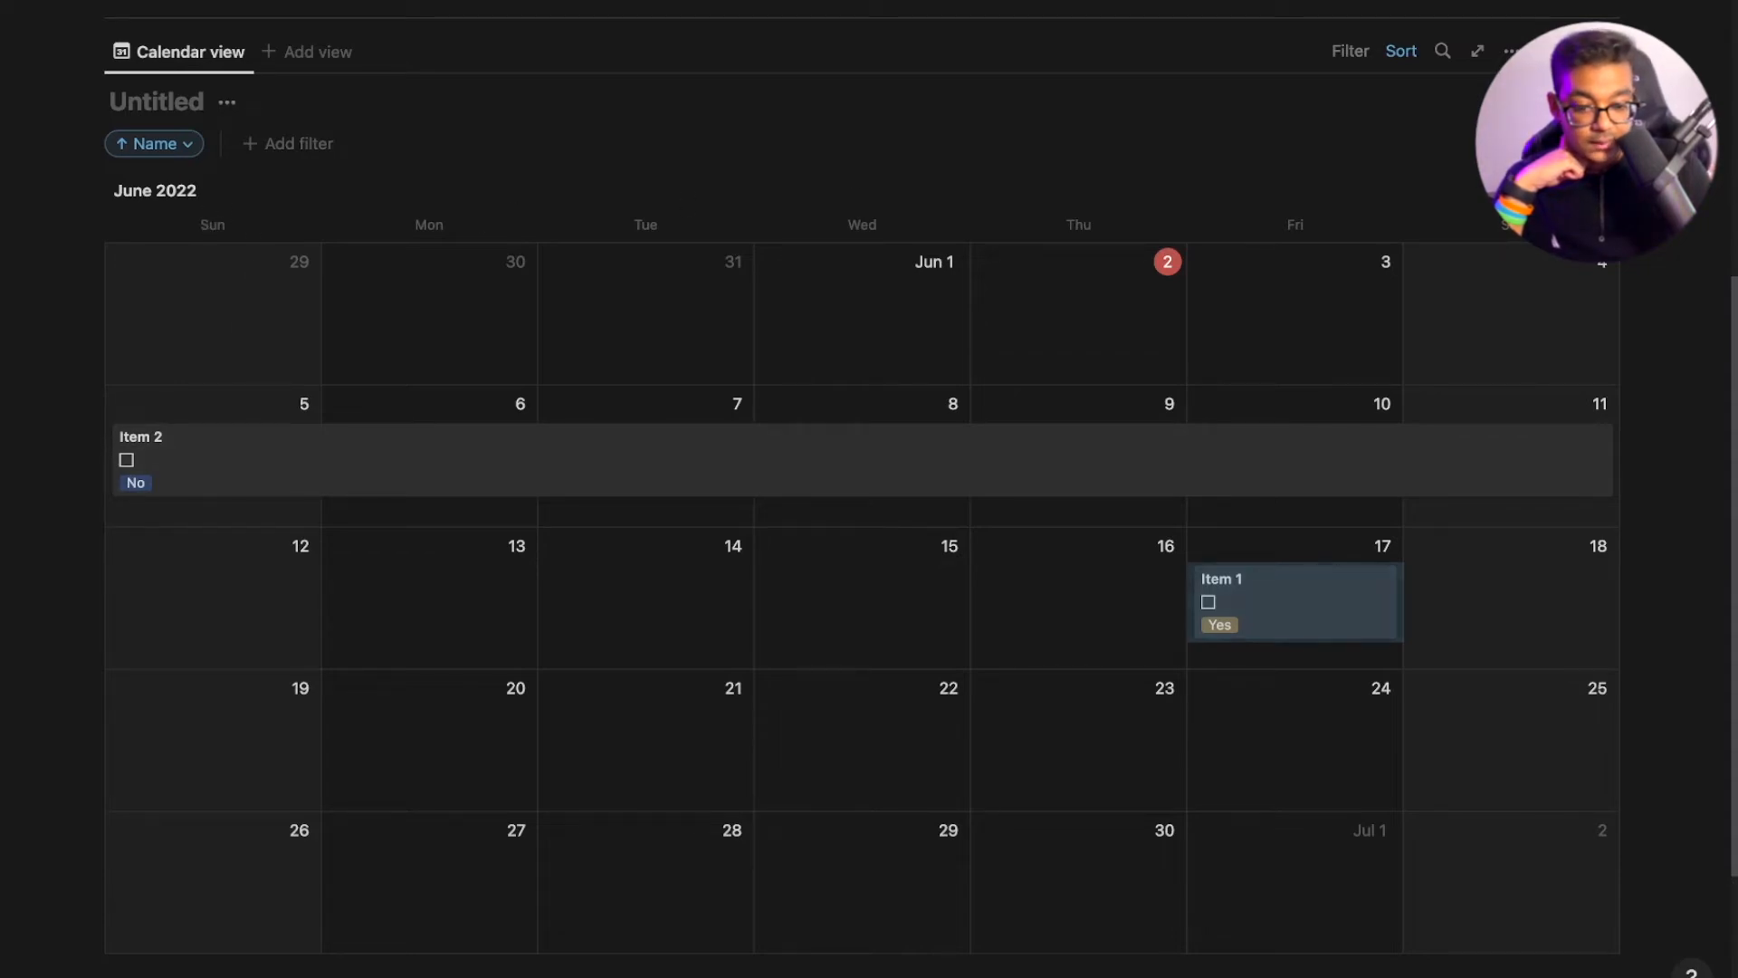
View the next month, return to June 2022, and look through the calendar's layout options before closing them
left_click(1607, 191)
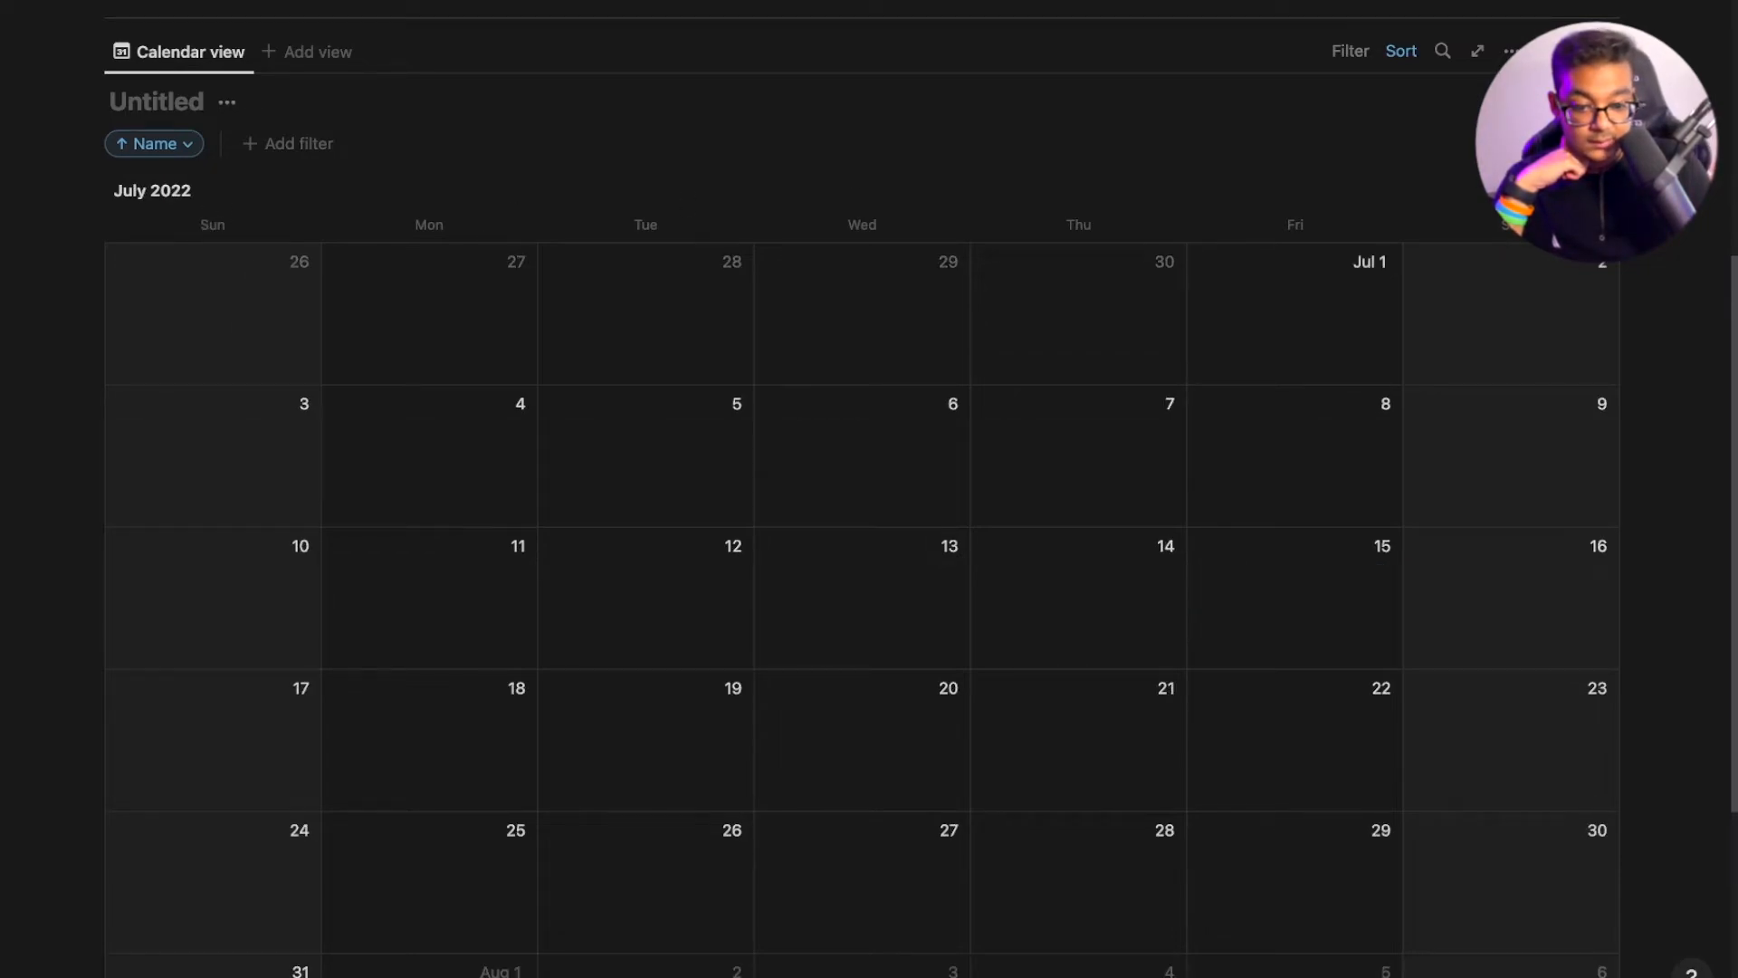
left_click(1528, 191)
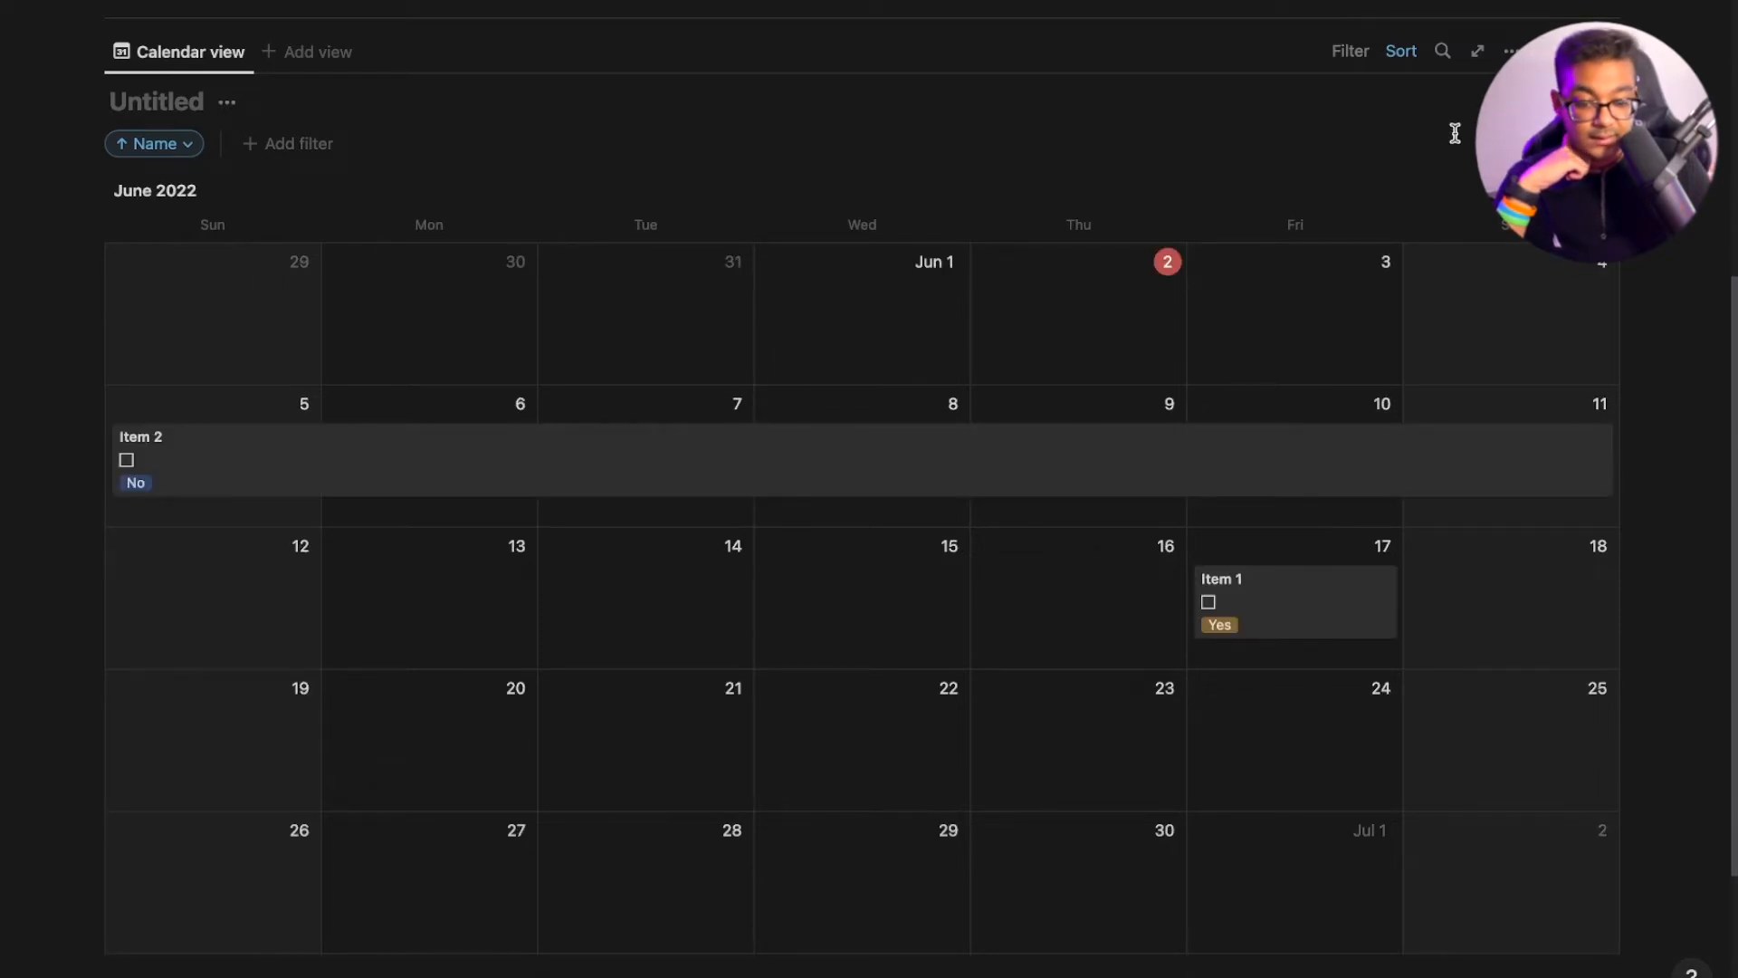
left_click(1508, 52)
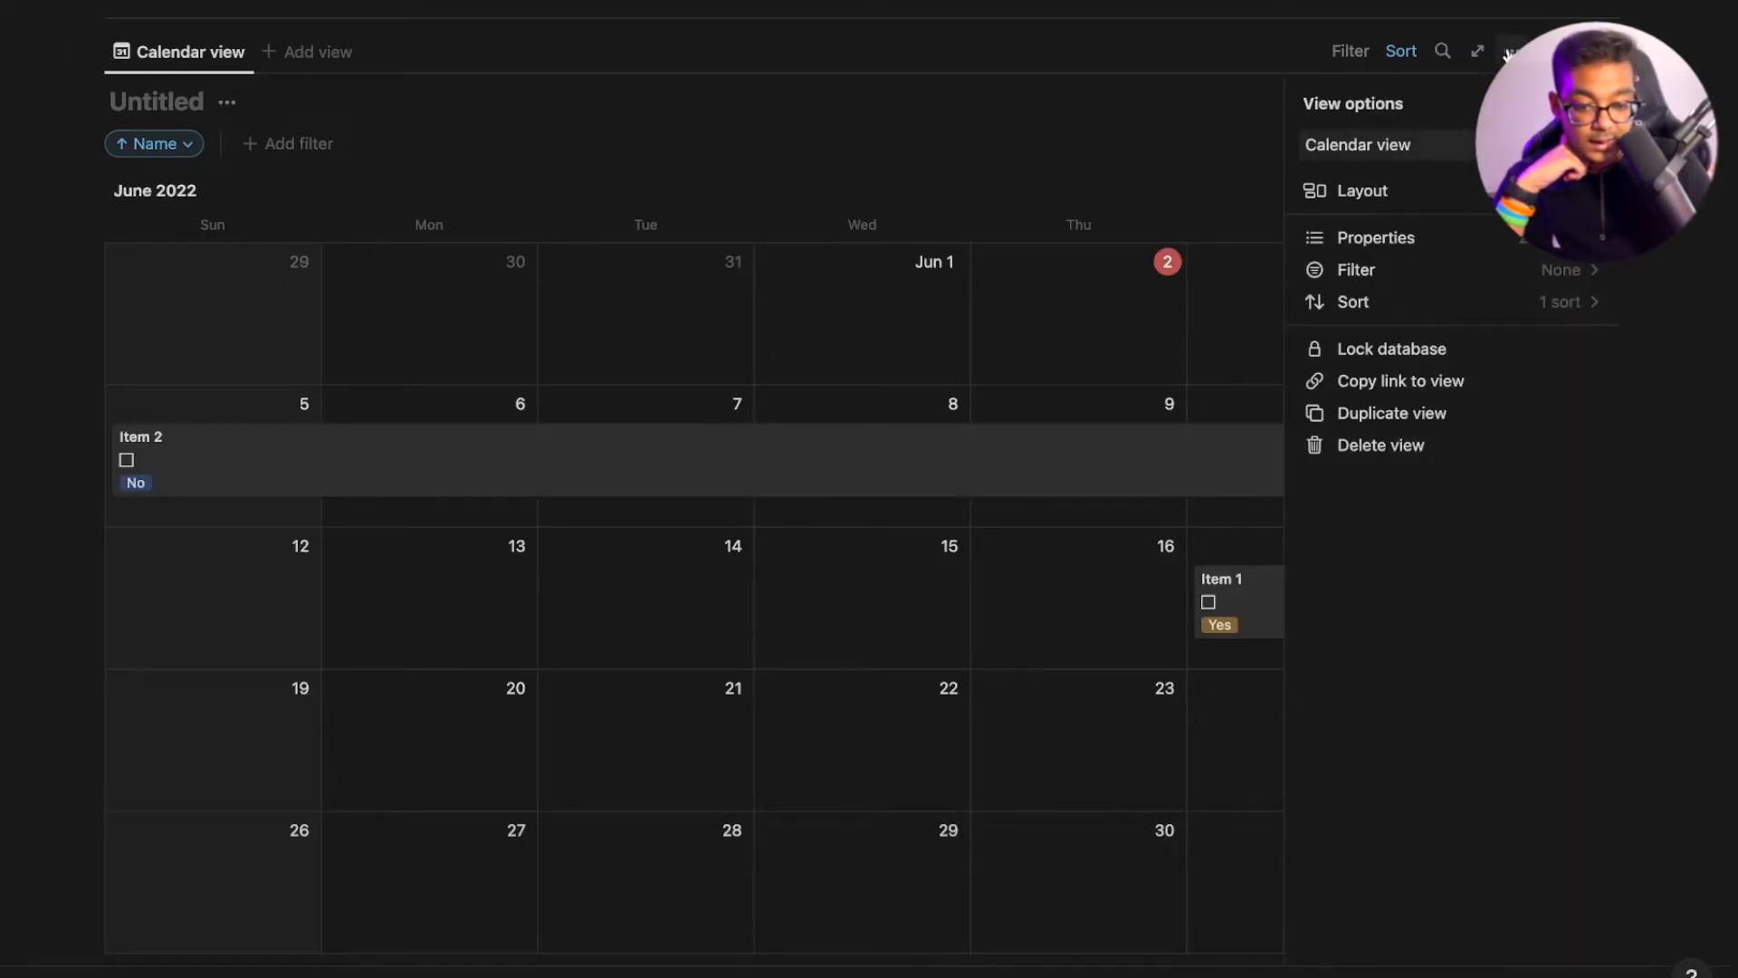
left_click(1485, 192)
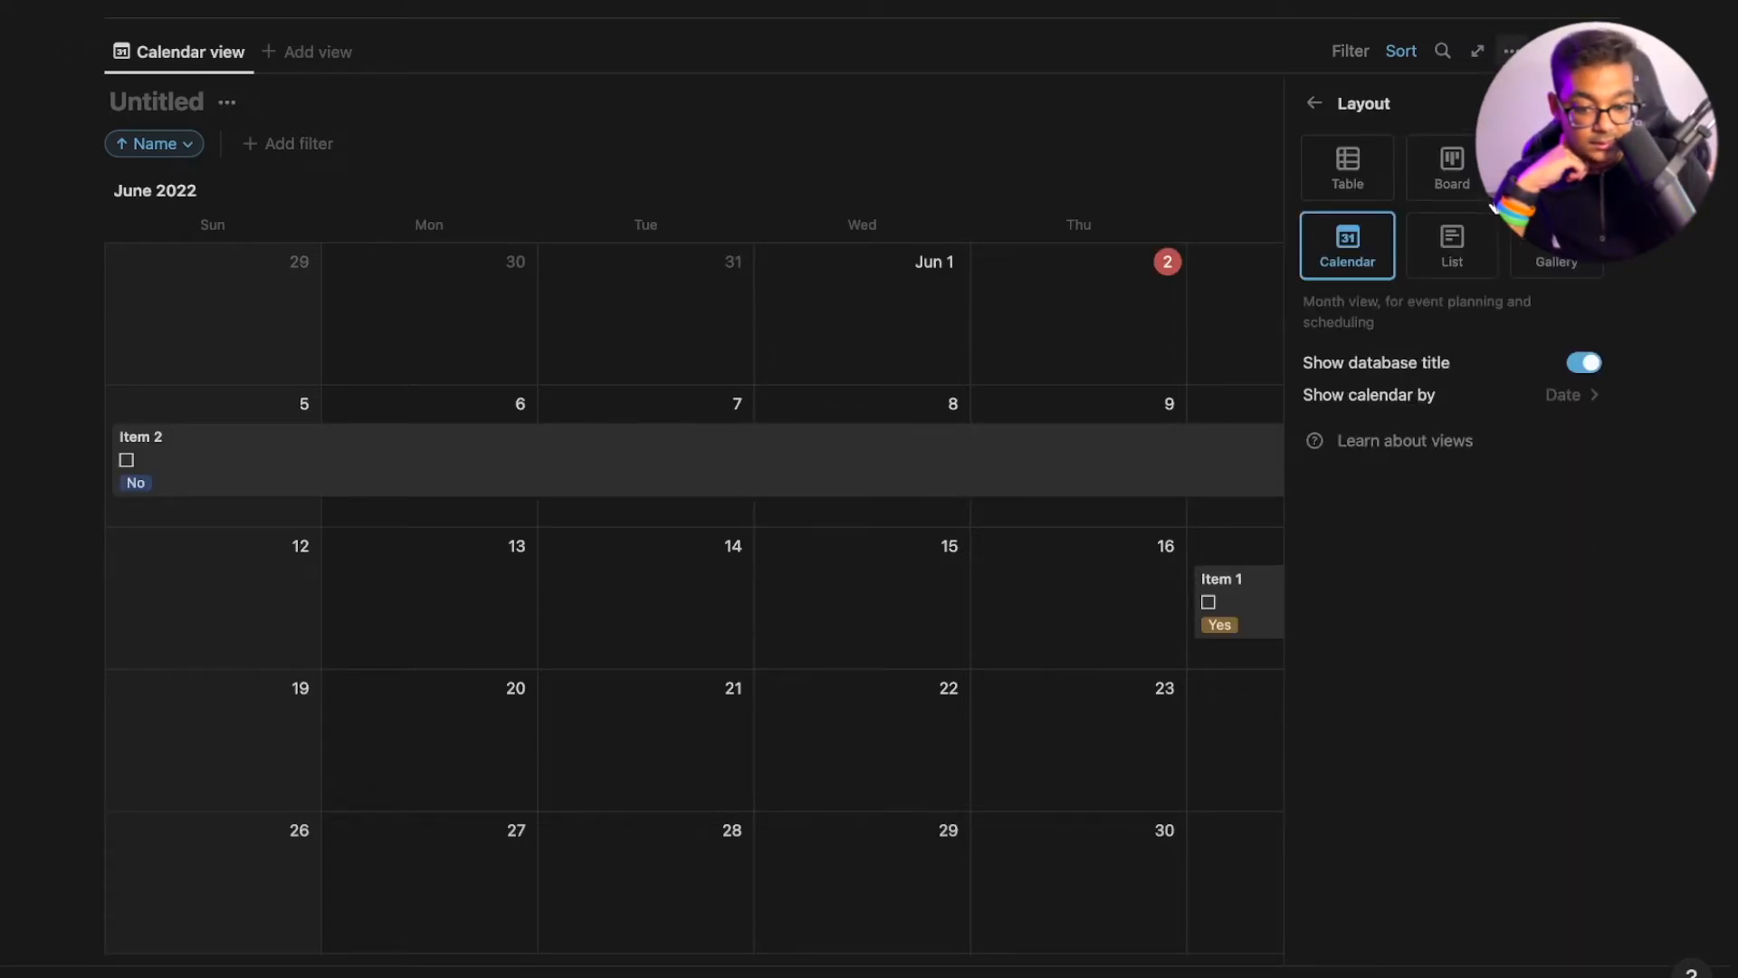
left_click(1324, 104)
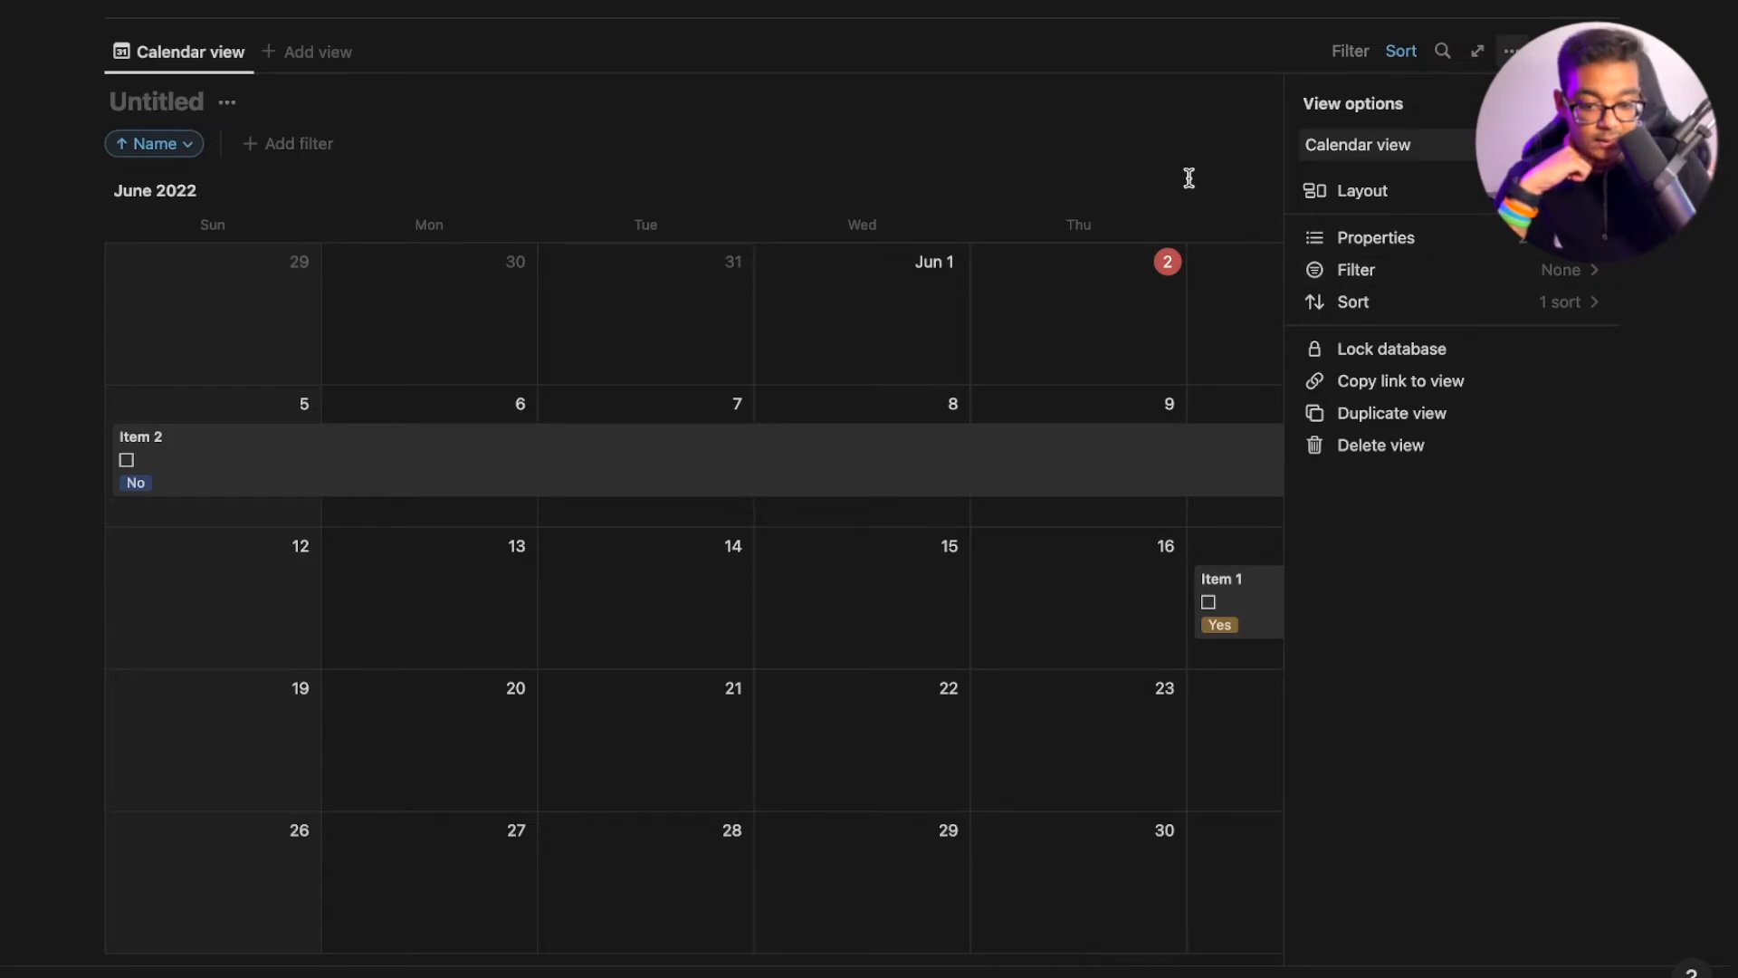
left_click(1031, 138)
Try moving Item 2's bar down to June 12–18, and put it back on June 5–11
scroll(939, 687, "down", 3)
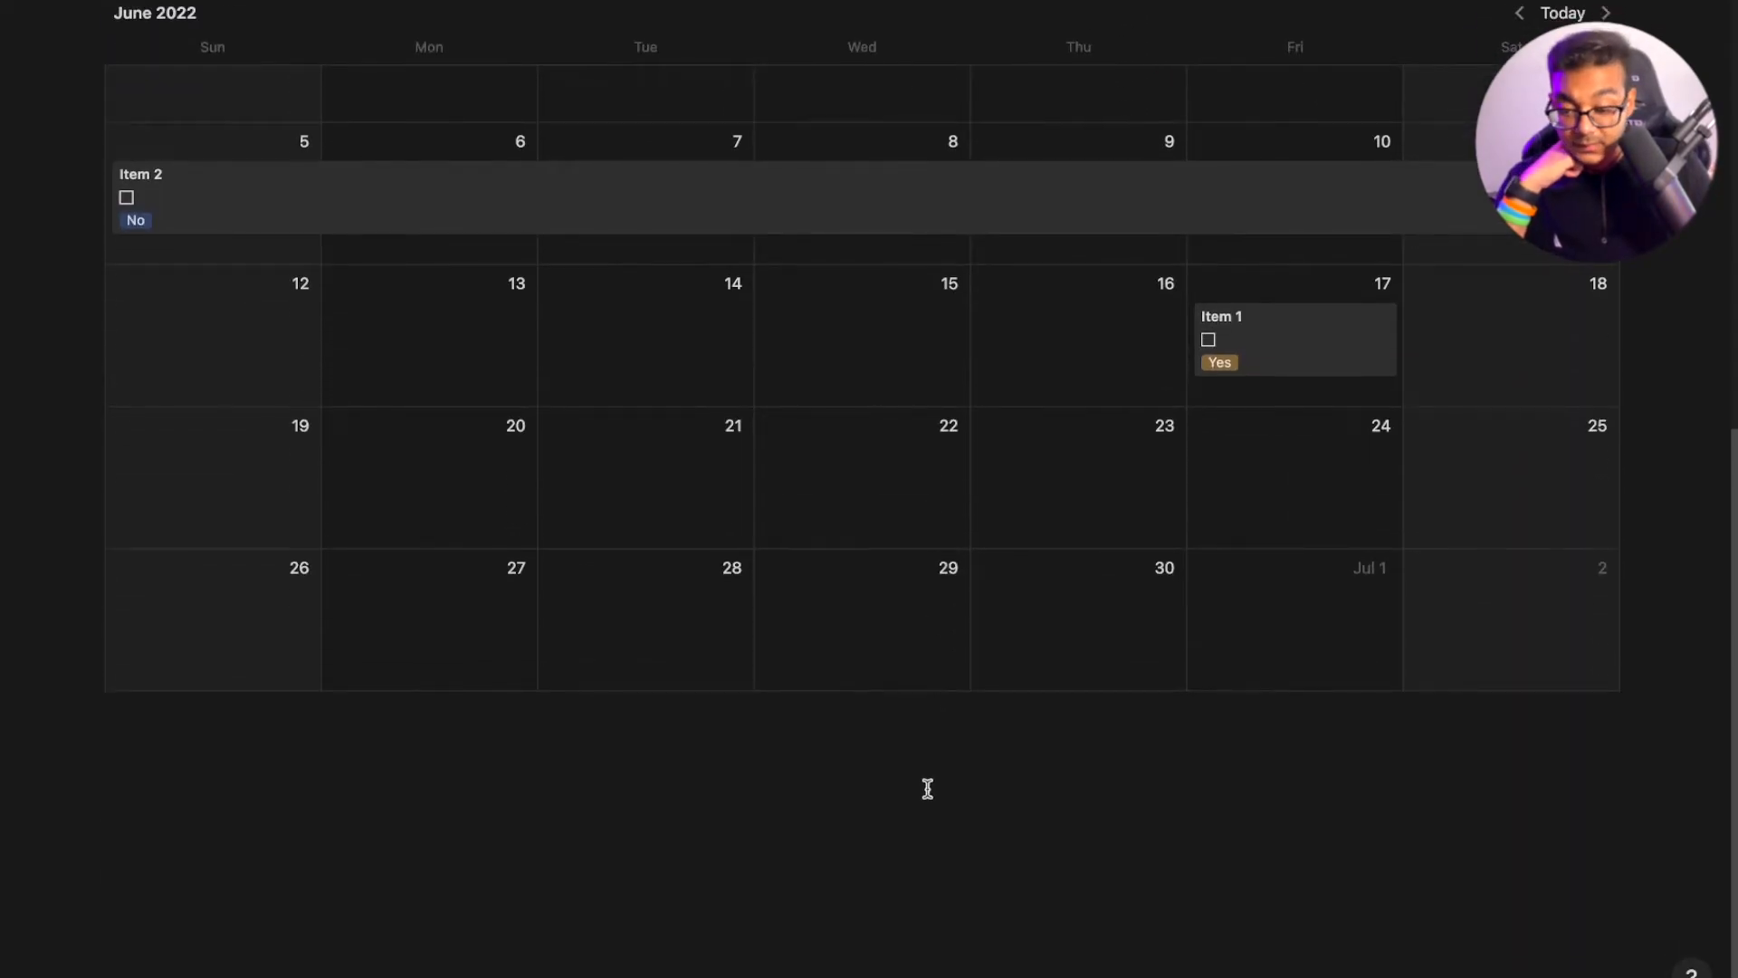
scroll(924, 796, "up", 4)
scroll(941, 758, "up", 2)
left_click_drag(581, 679, 577, 825)
scroll(578, 826, "down", 4)
left_click_drag(679, 686, 219, 623)
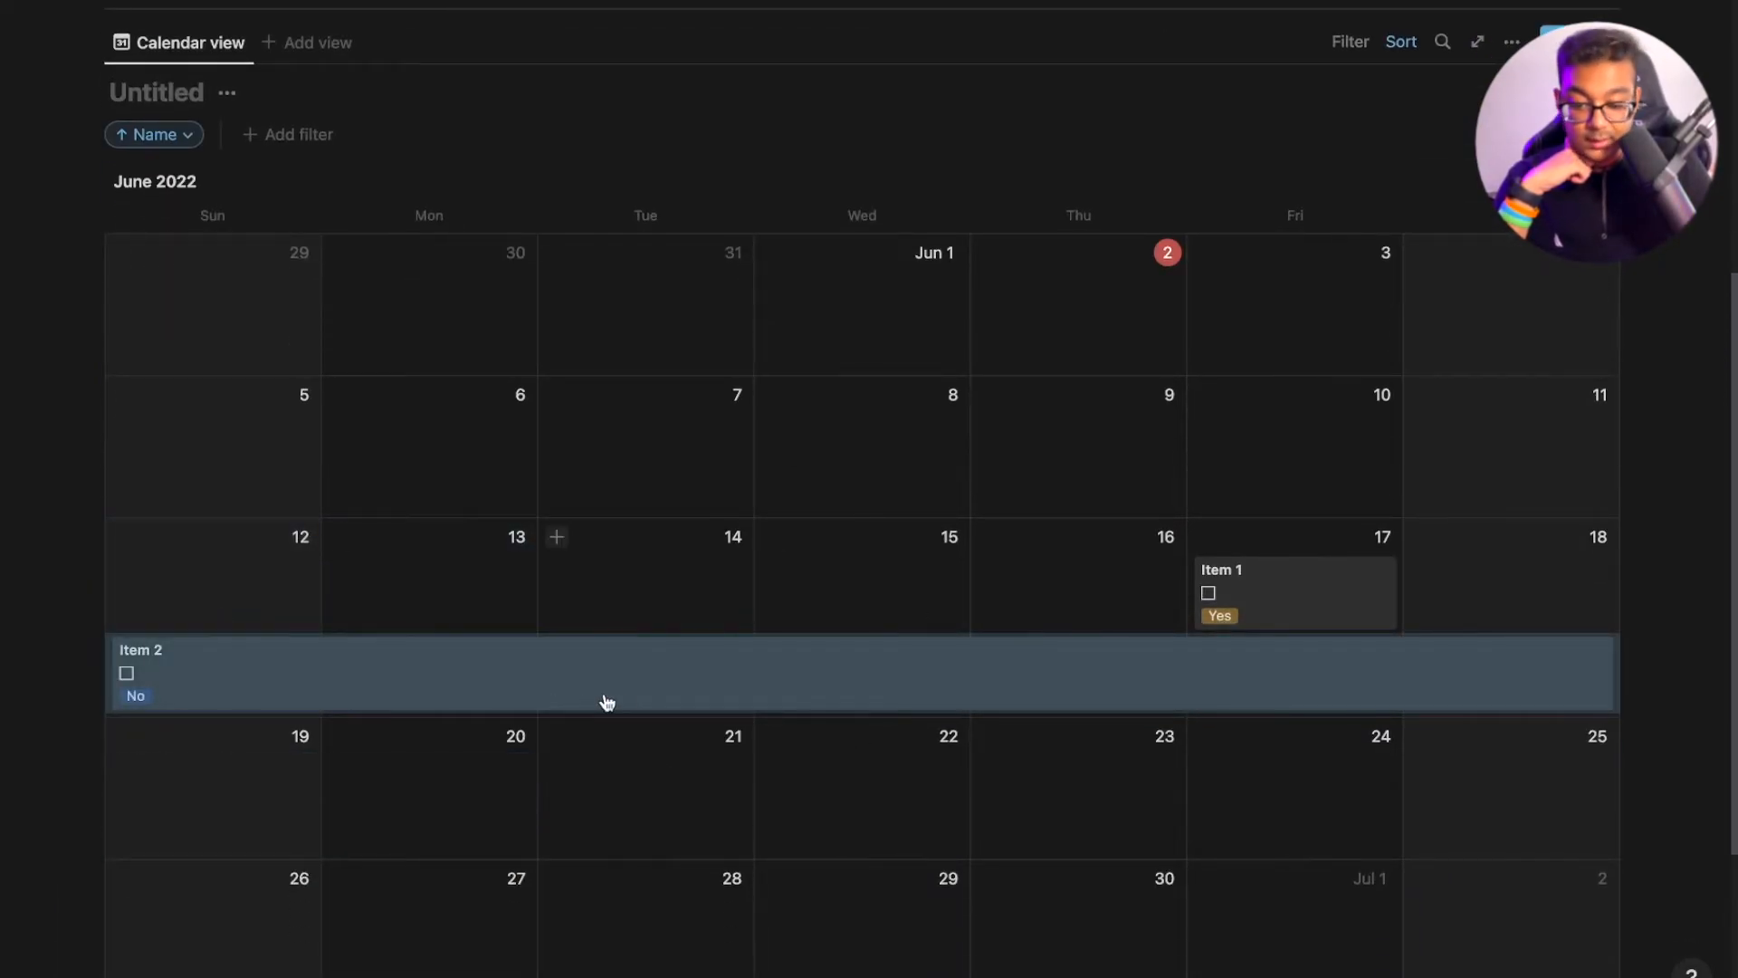
left_click_drag(563, 696, 252, 461)
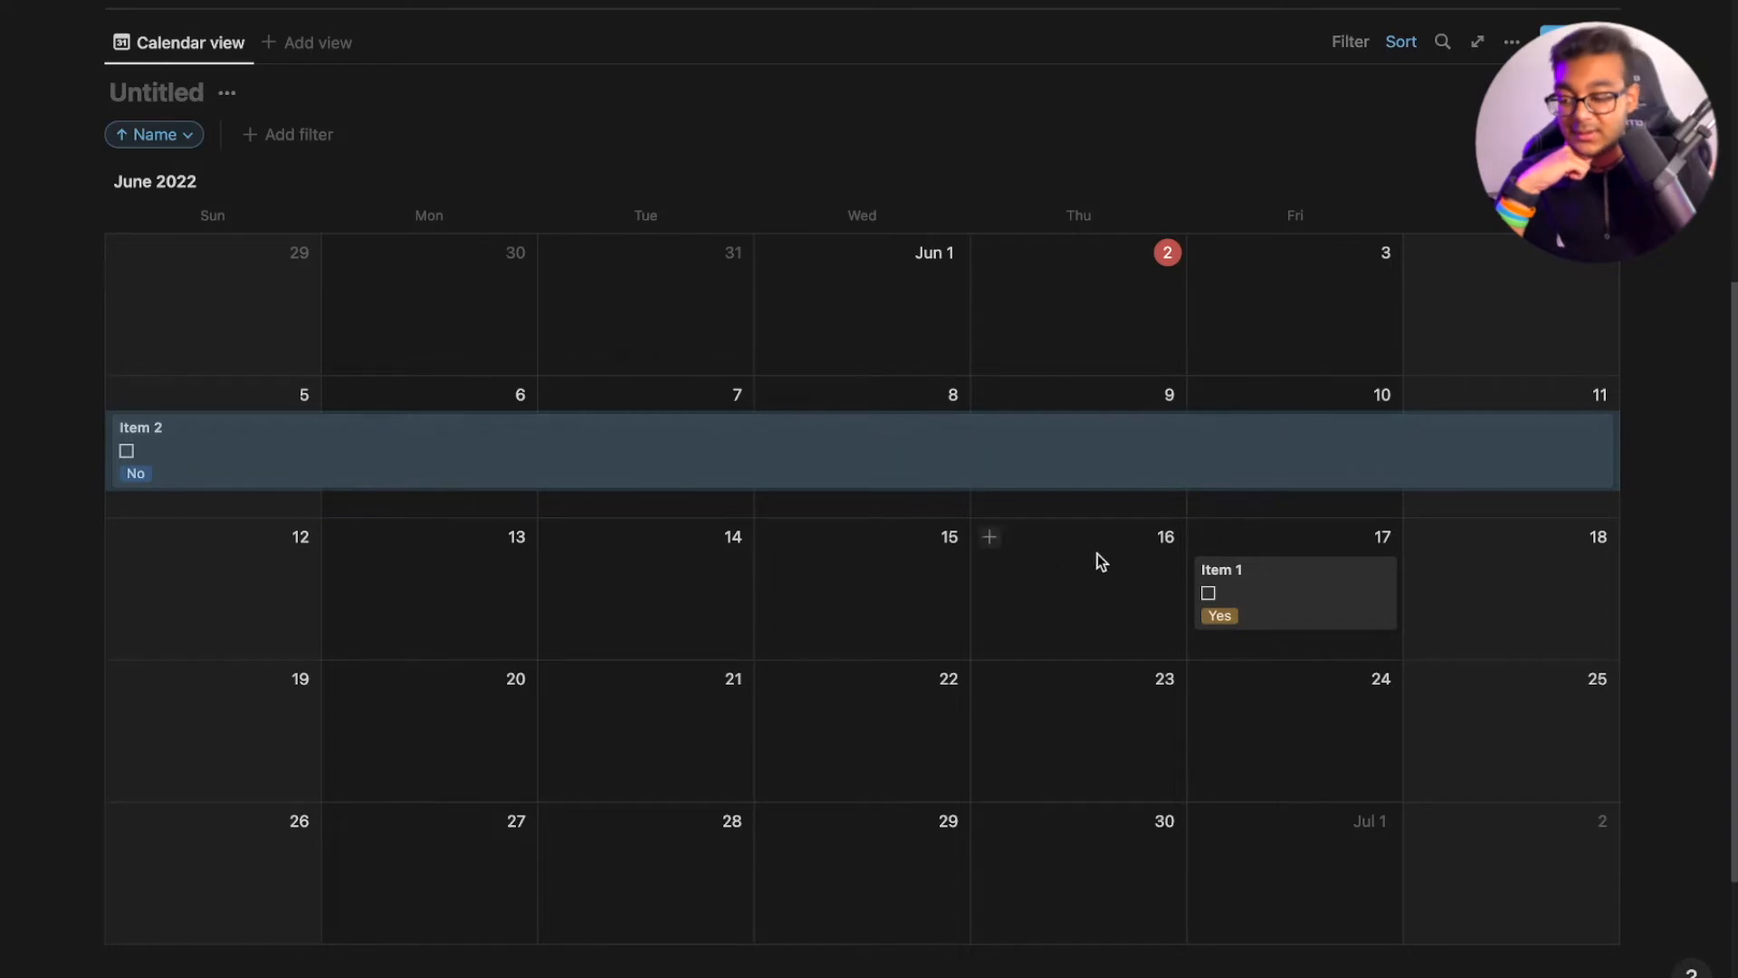
Extend Item 2's end into the following week so its bar runs from June 5 to June 14
left_click_drag(1610, 450, 663, 516)
left_click_drag(740, 455, 721, 589)
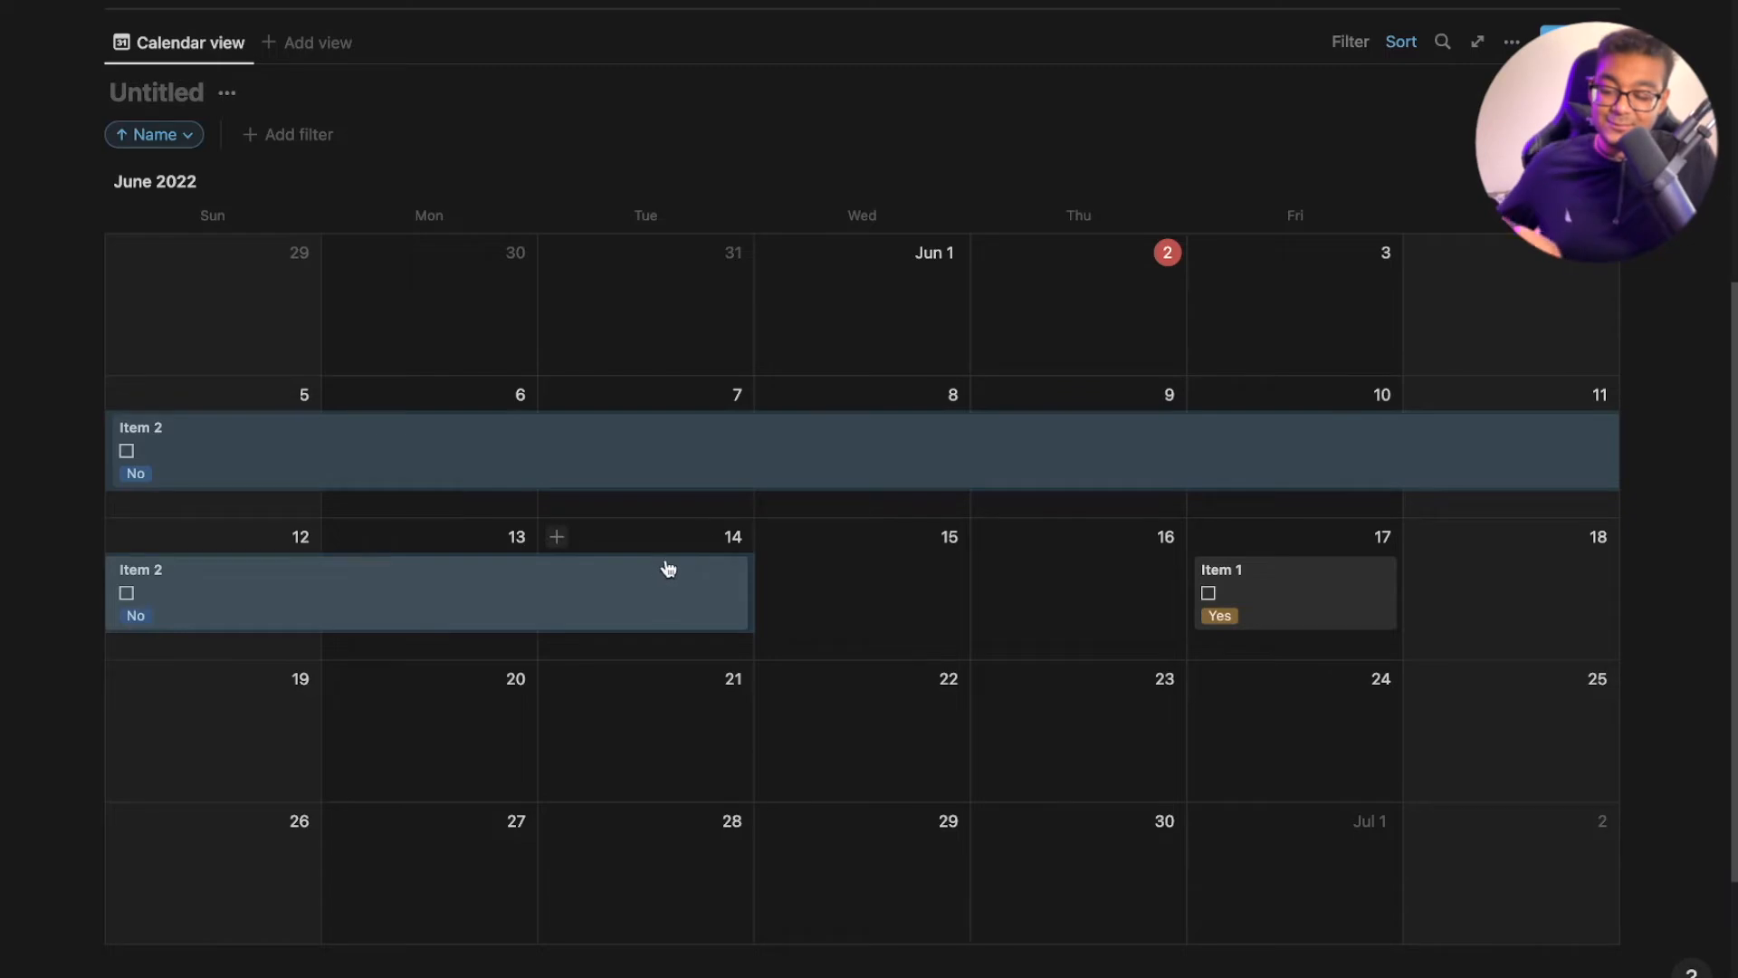
Delete the whole calendar database from the Databases page
scroll(519, 842, "down", 3)
scroll(520, 842, "up", 6)
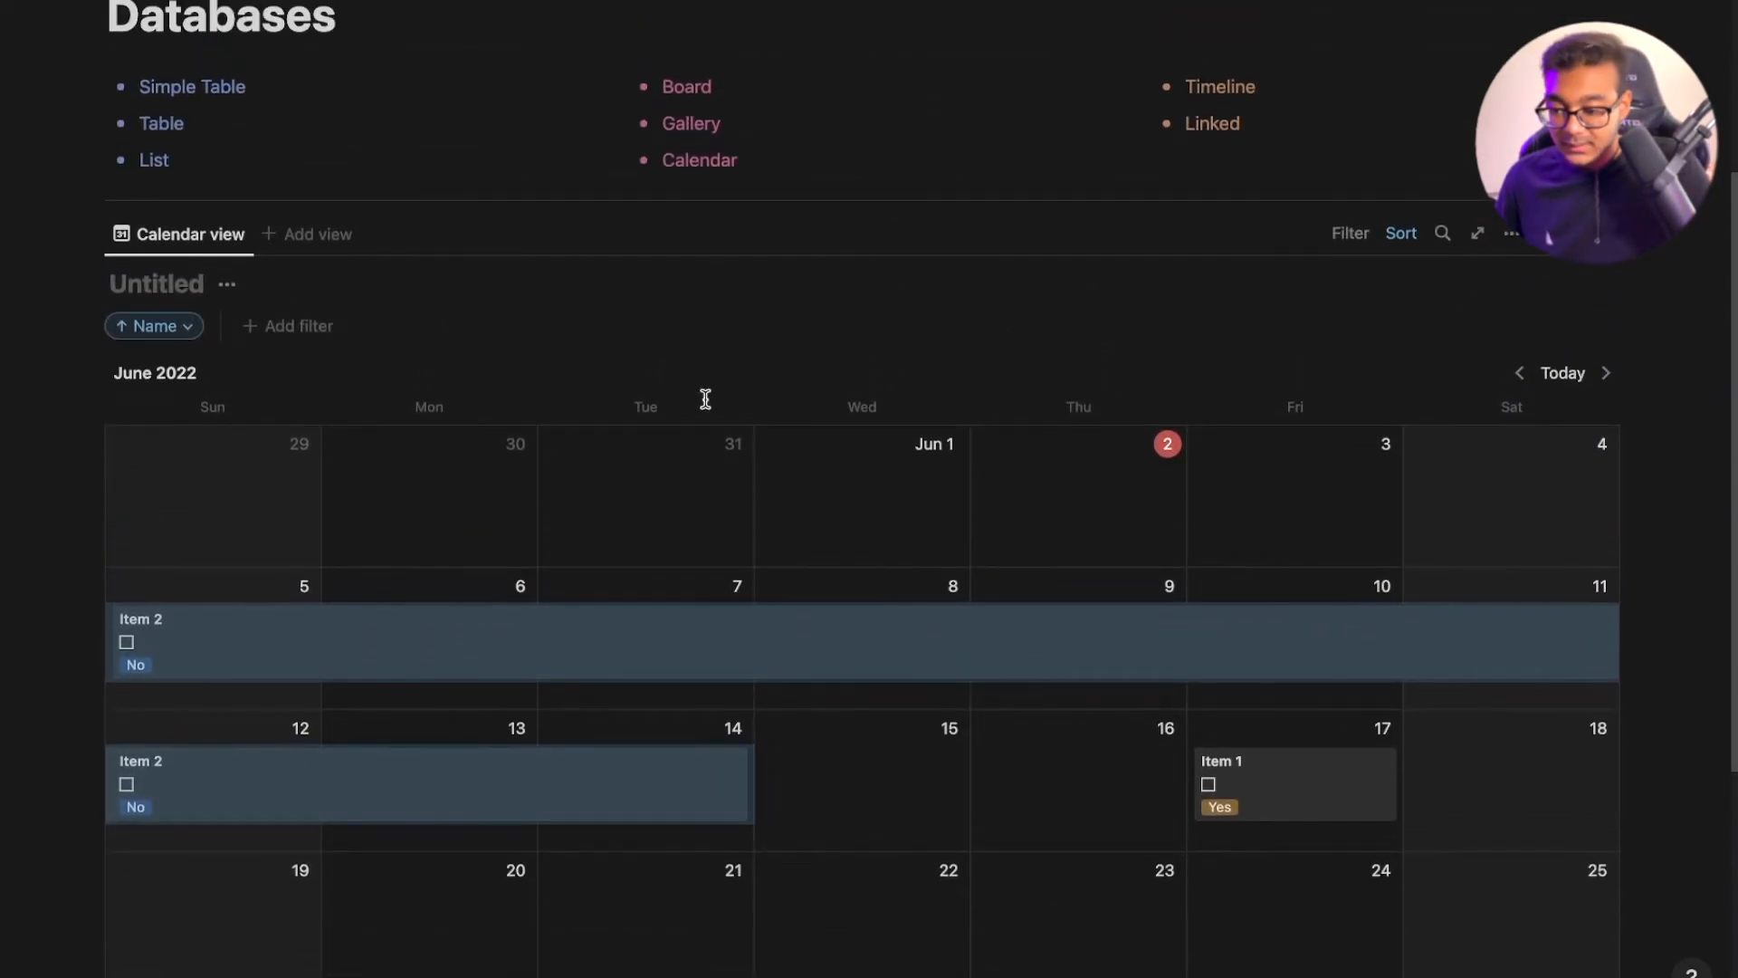
left_click(91, 234)
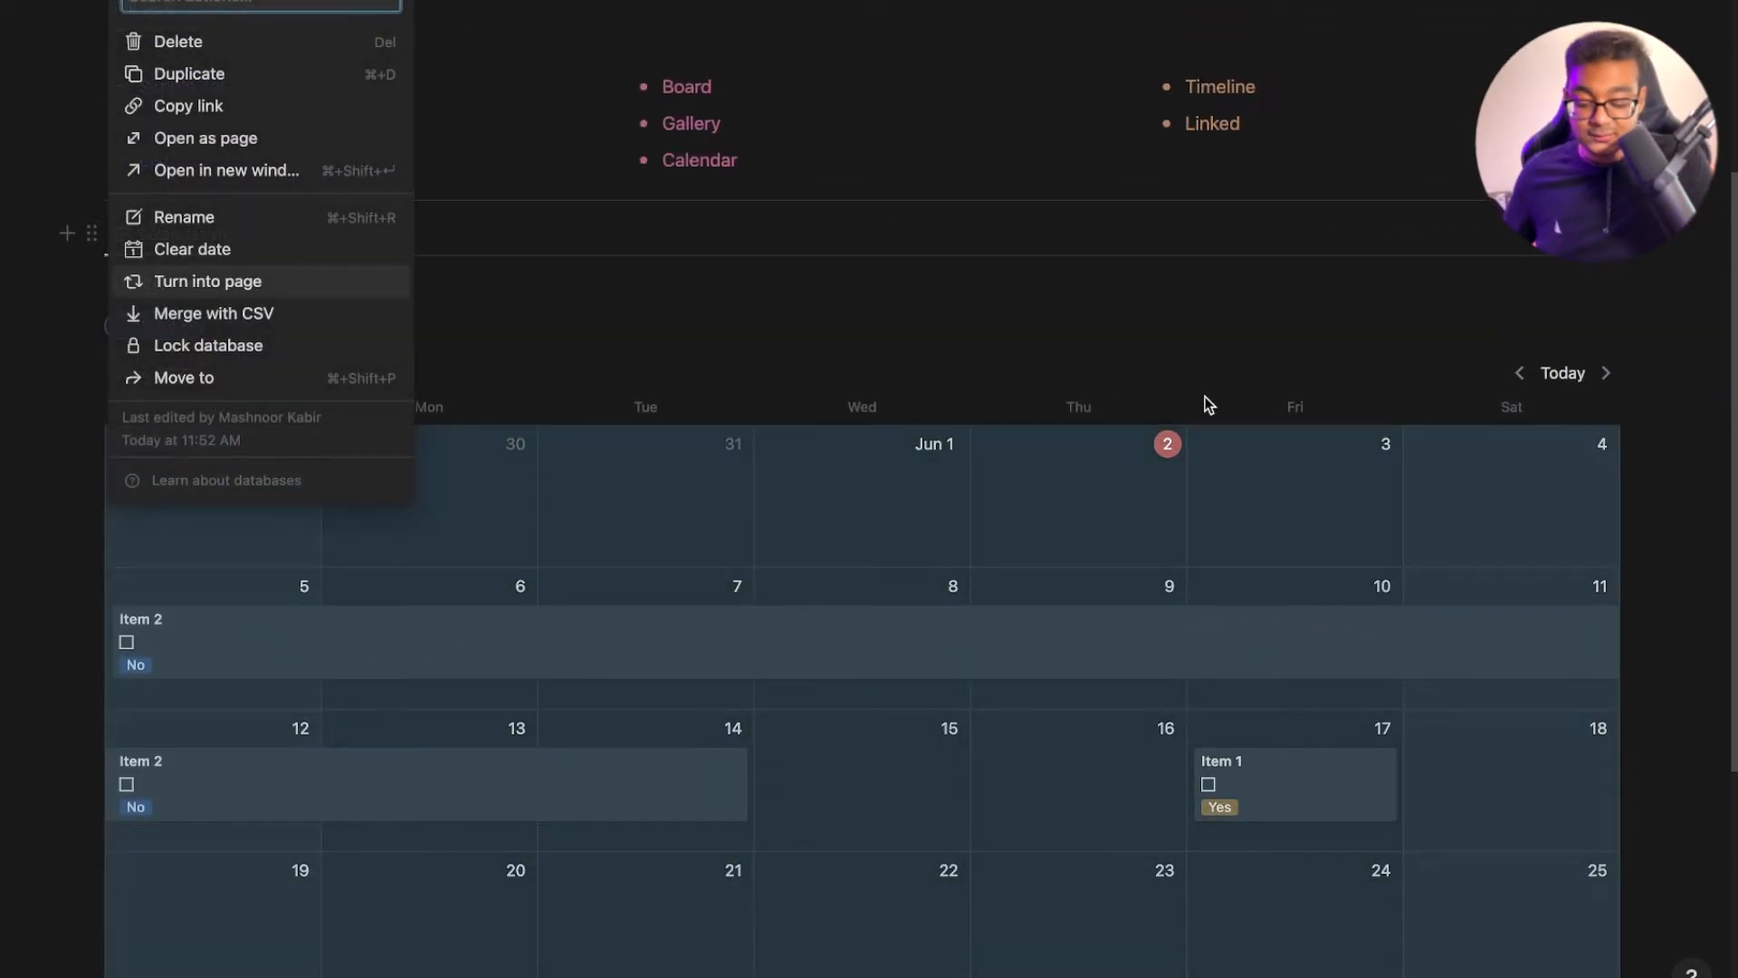
key("Delete")
Insert a timeline view below the divider, backed by a new database, and title it "Timeline"
left_click(688, 693)
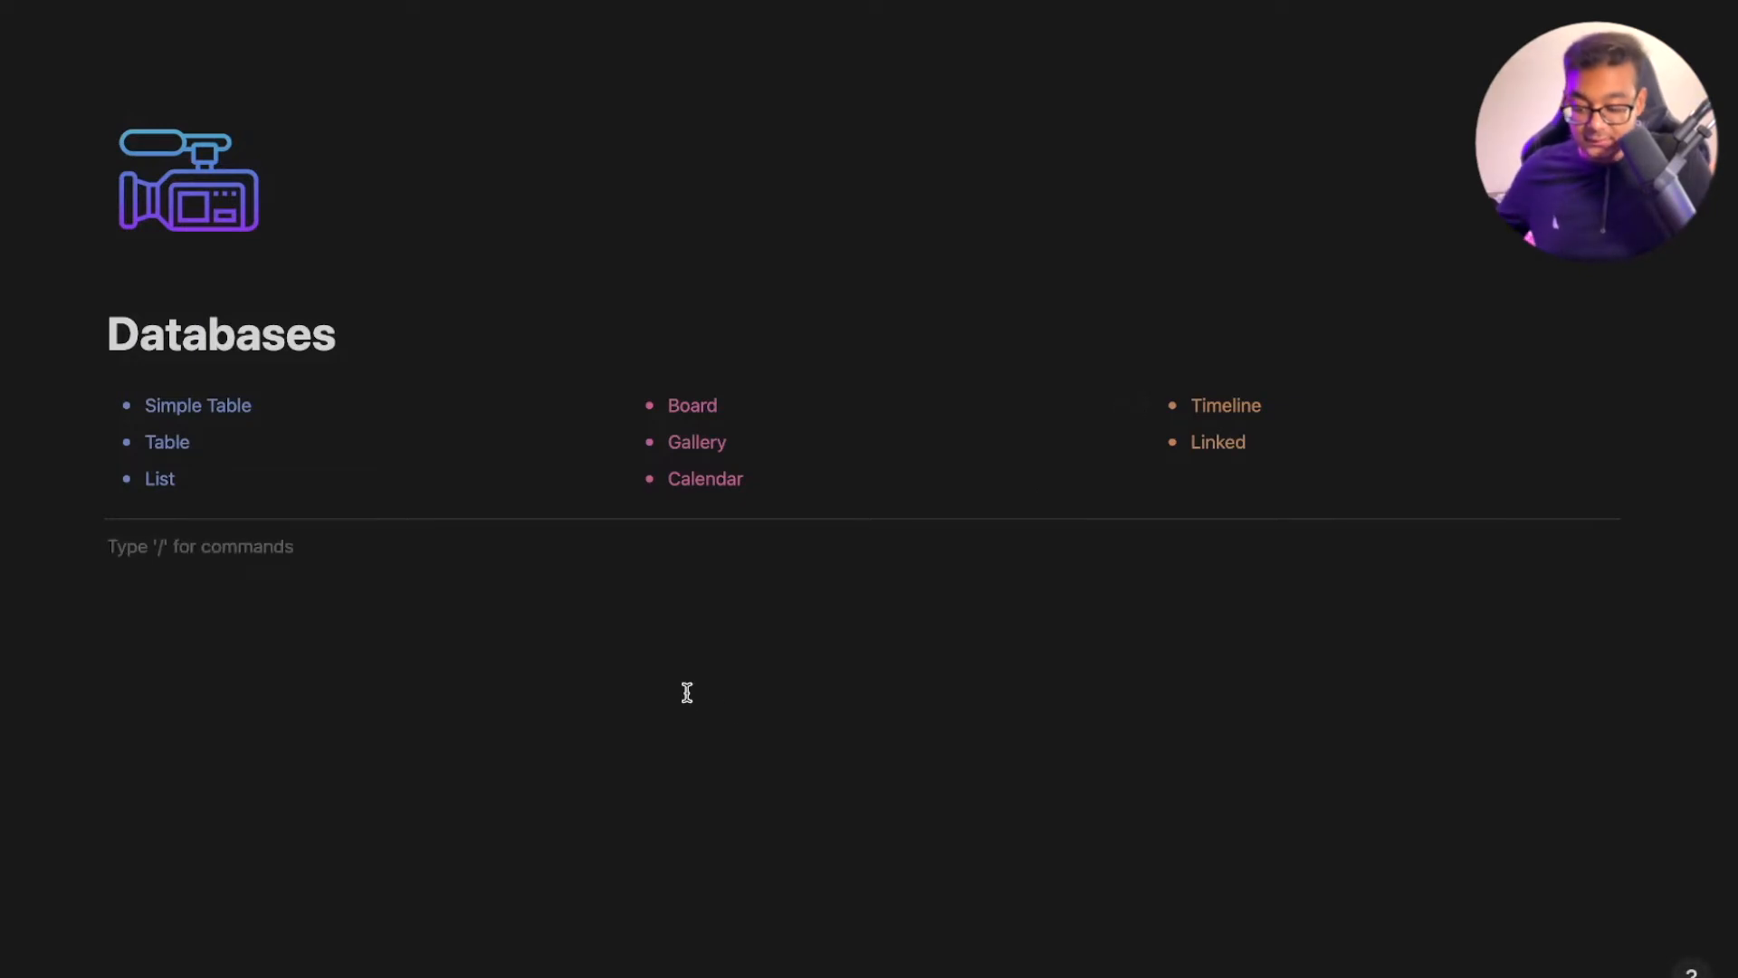
type("/time")
key("Return")
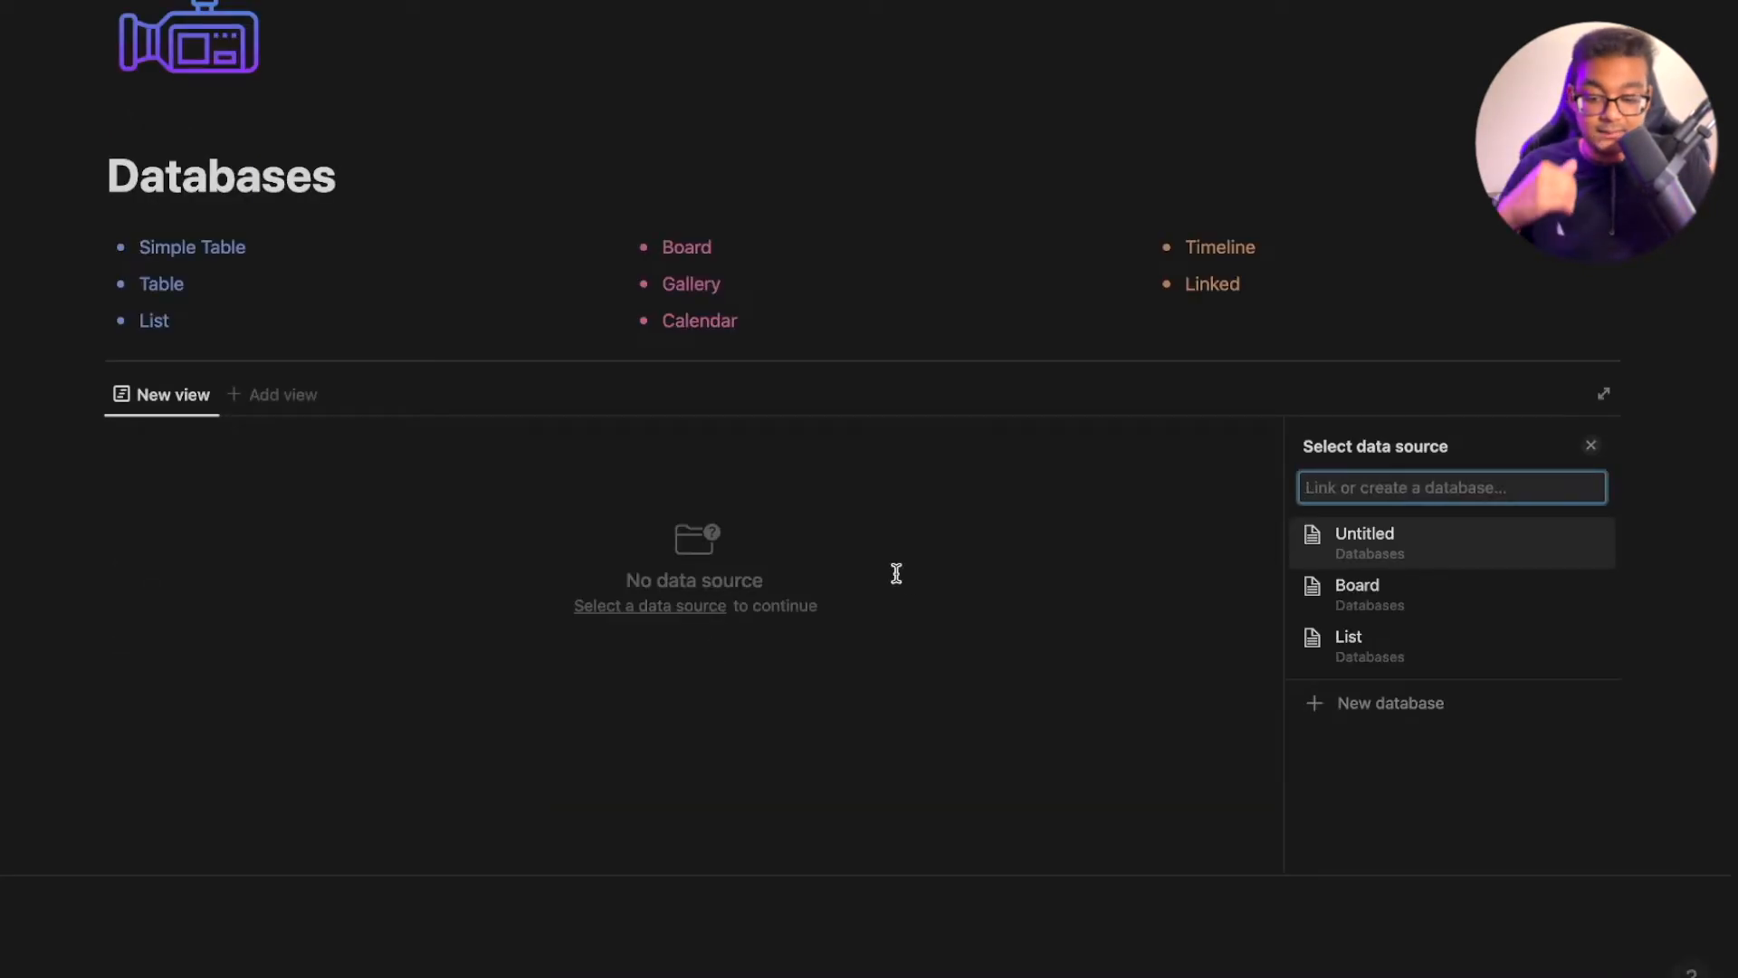
left_click(1334, 704)
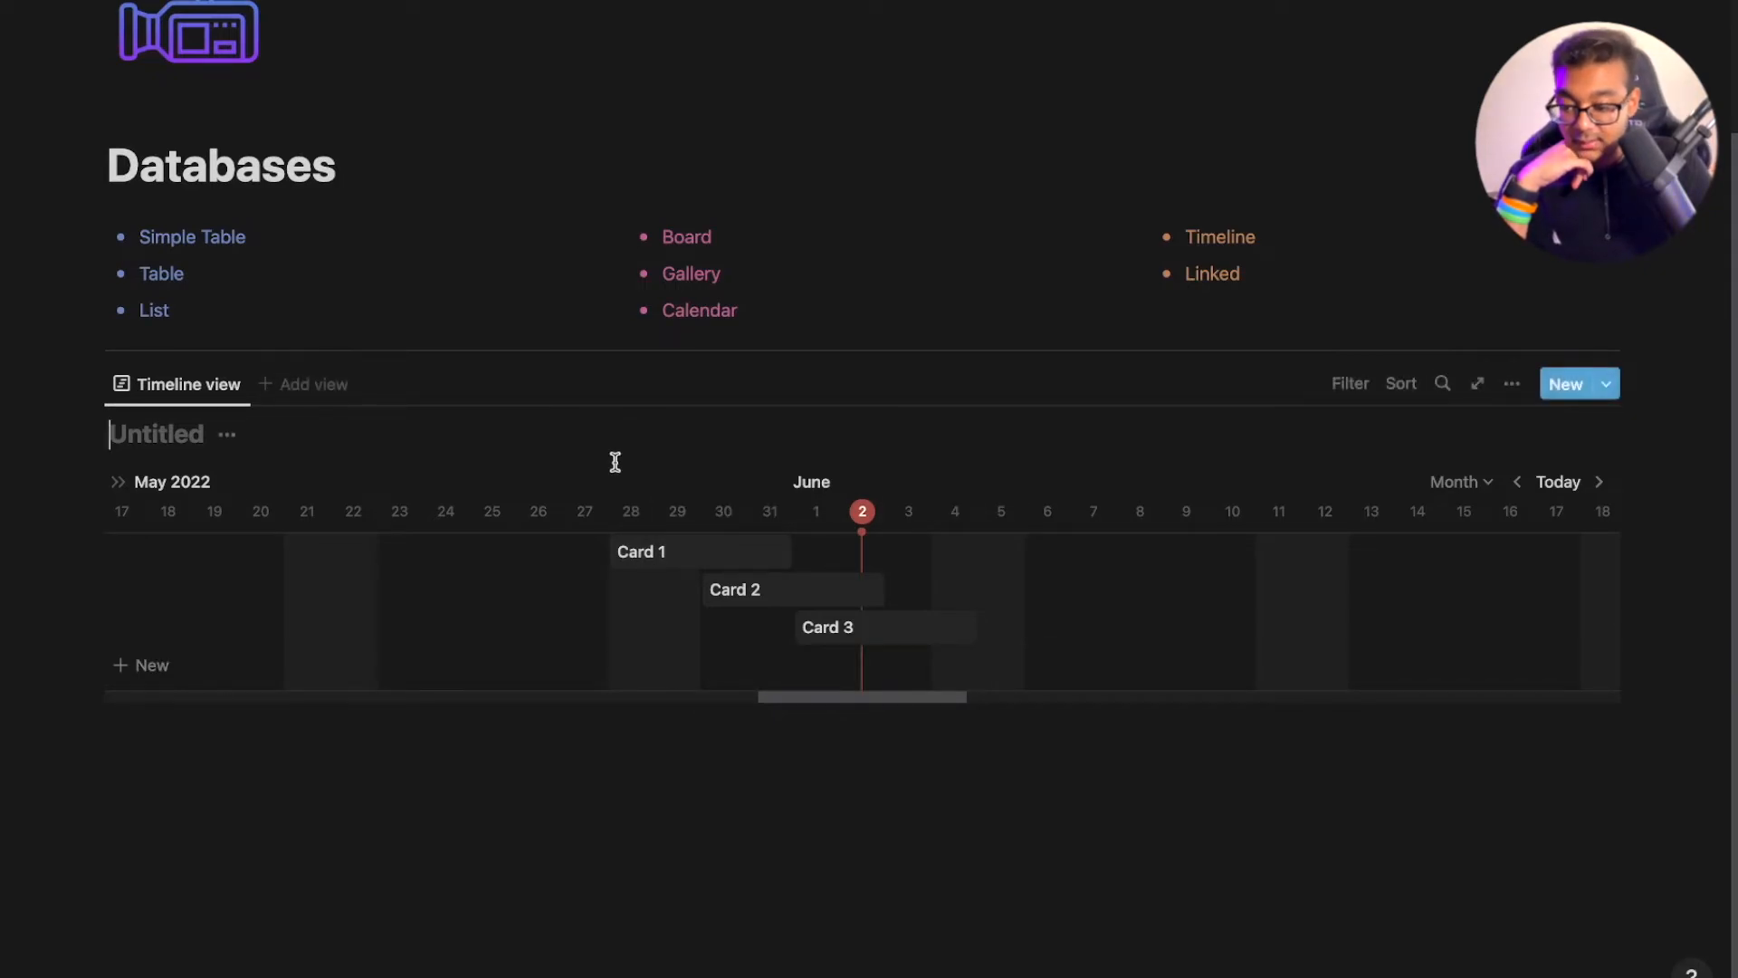
type("Timeline")
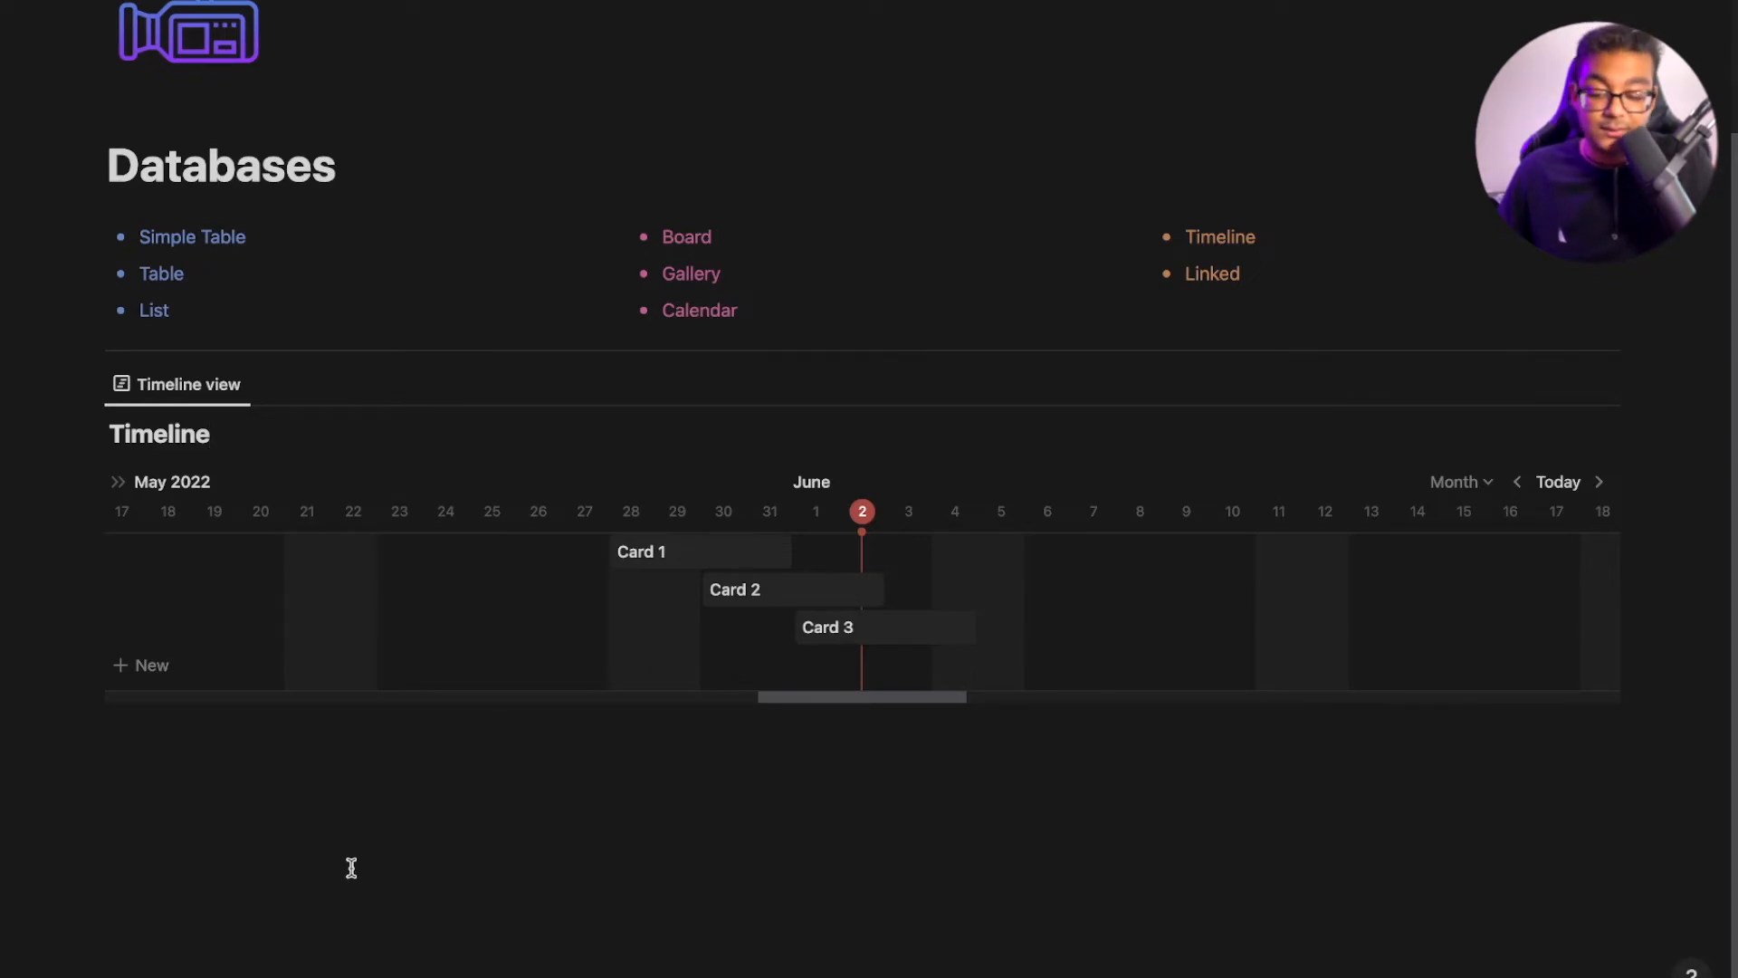
Preview the timeline at the Bi-week, Week, Day and Hours scales, and return it to Month
left_click(1461, 483)
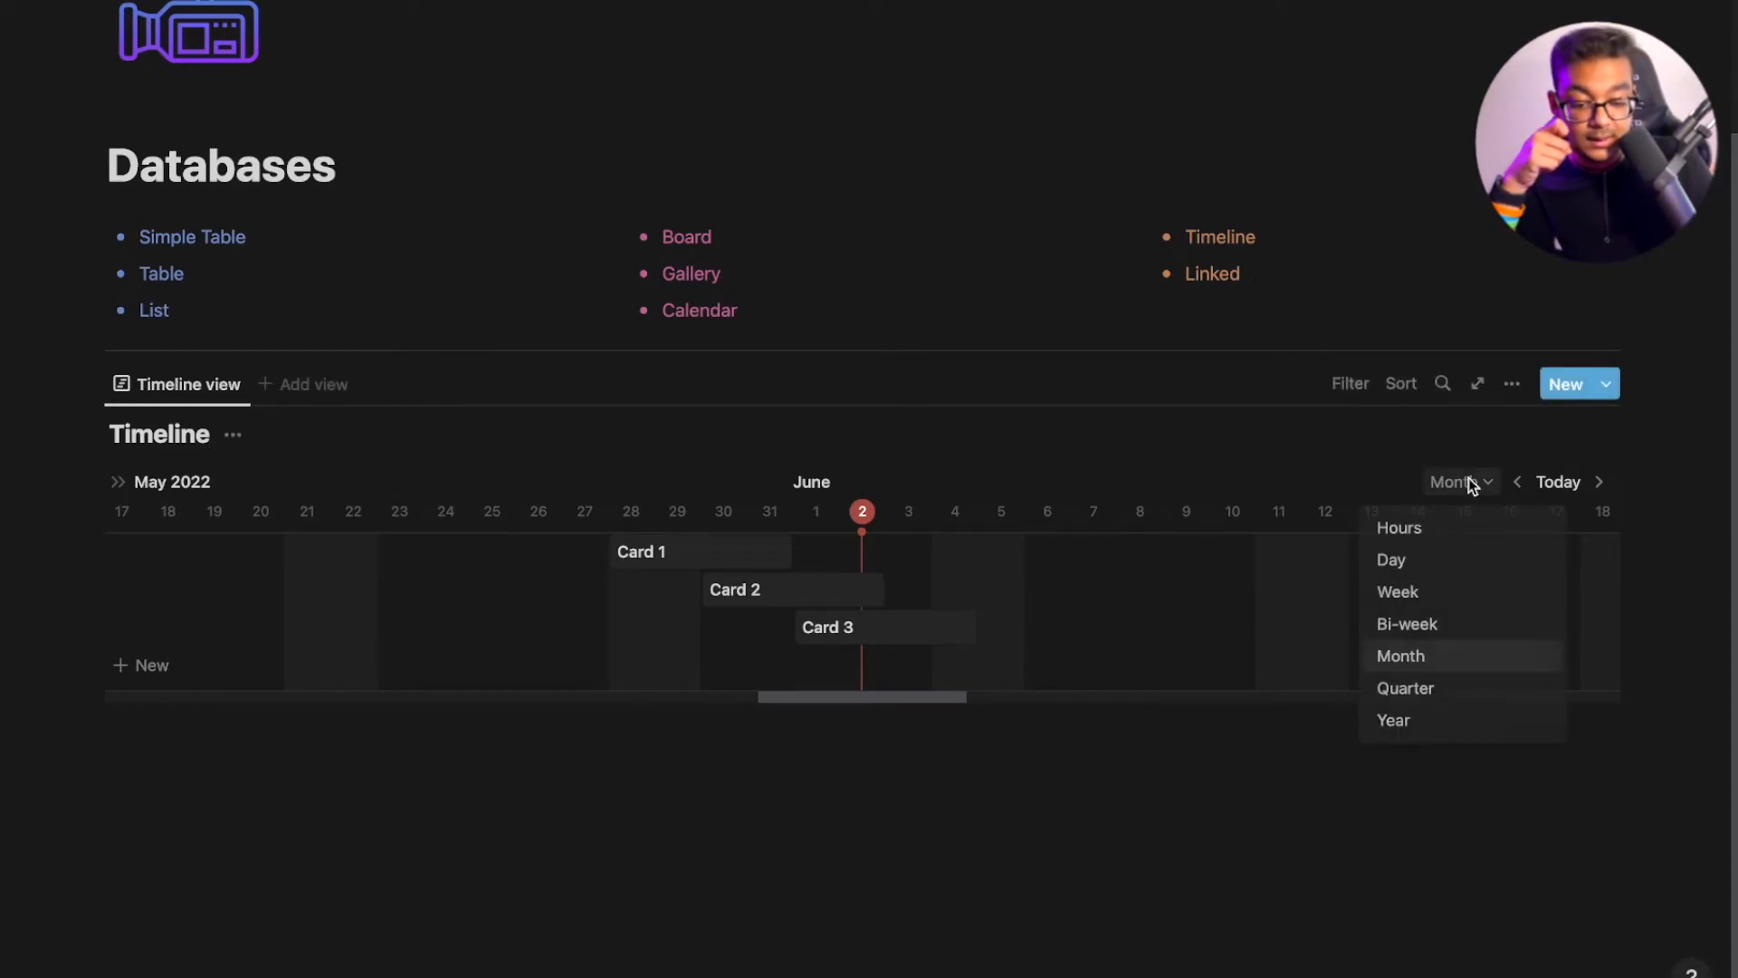
left_click(1427, 621)
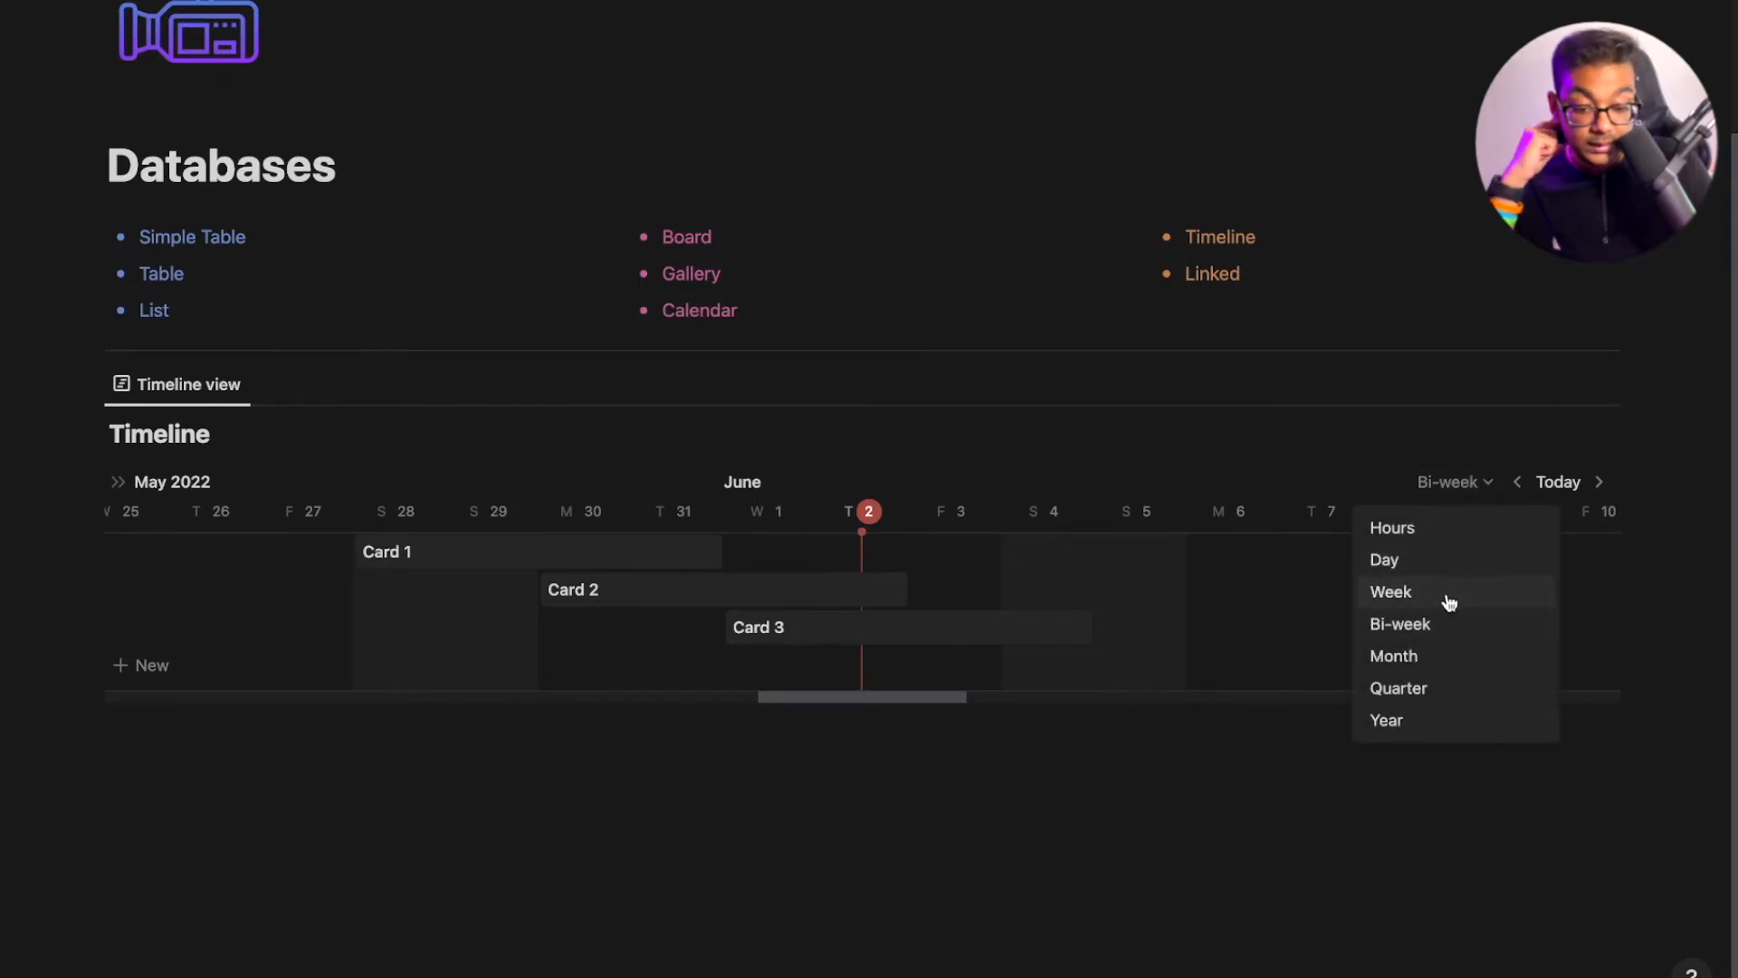
left_click(1446, 593)
left_click(1473, 485)
left_click(1431, 558)
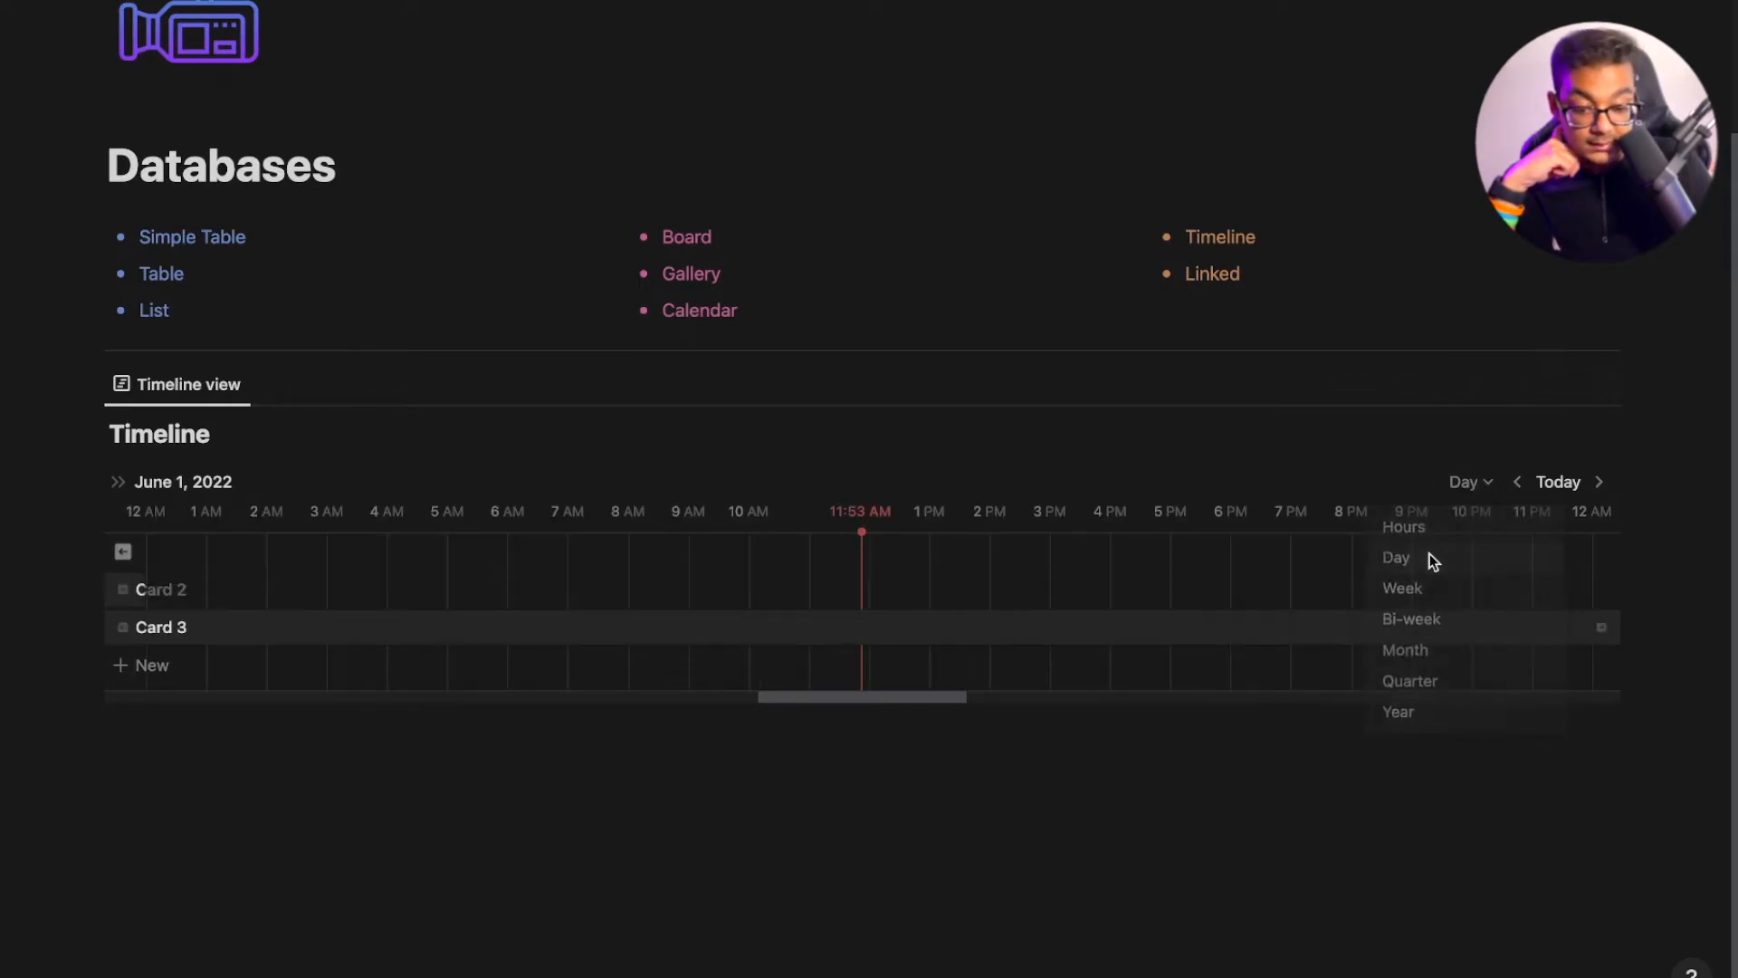
left_click(1474, 487)
left_click(1443, 528)
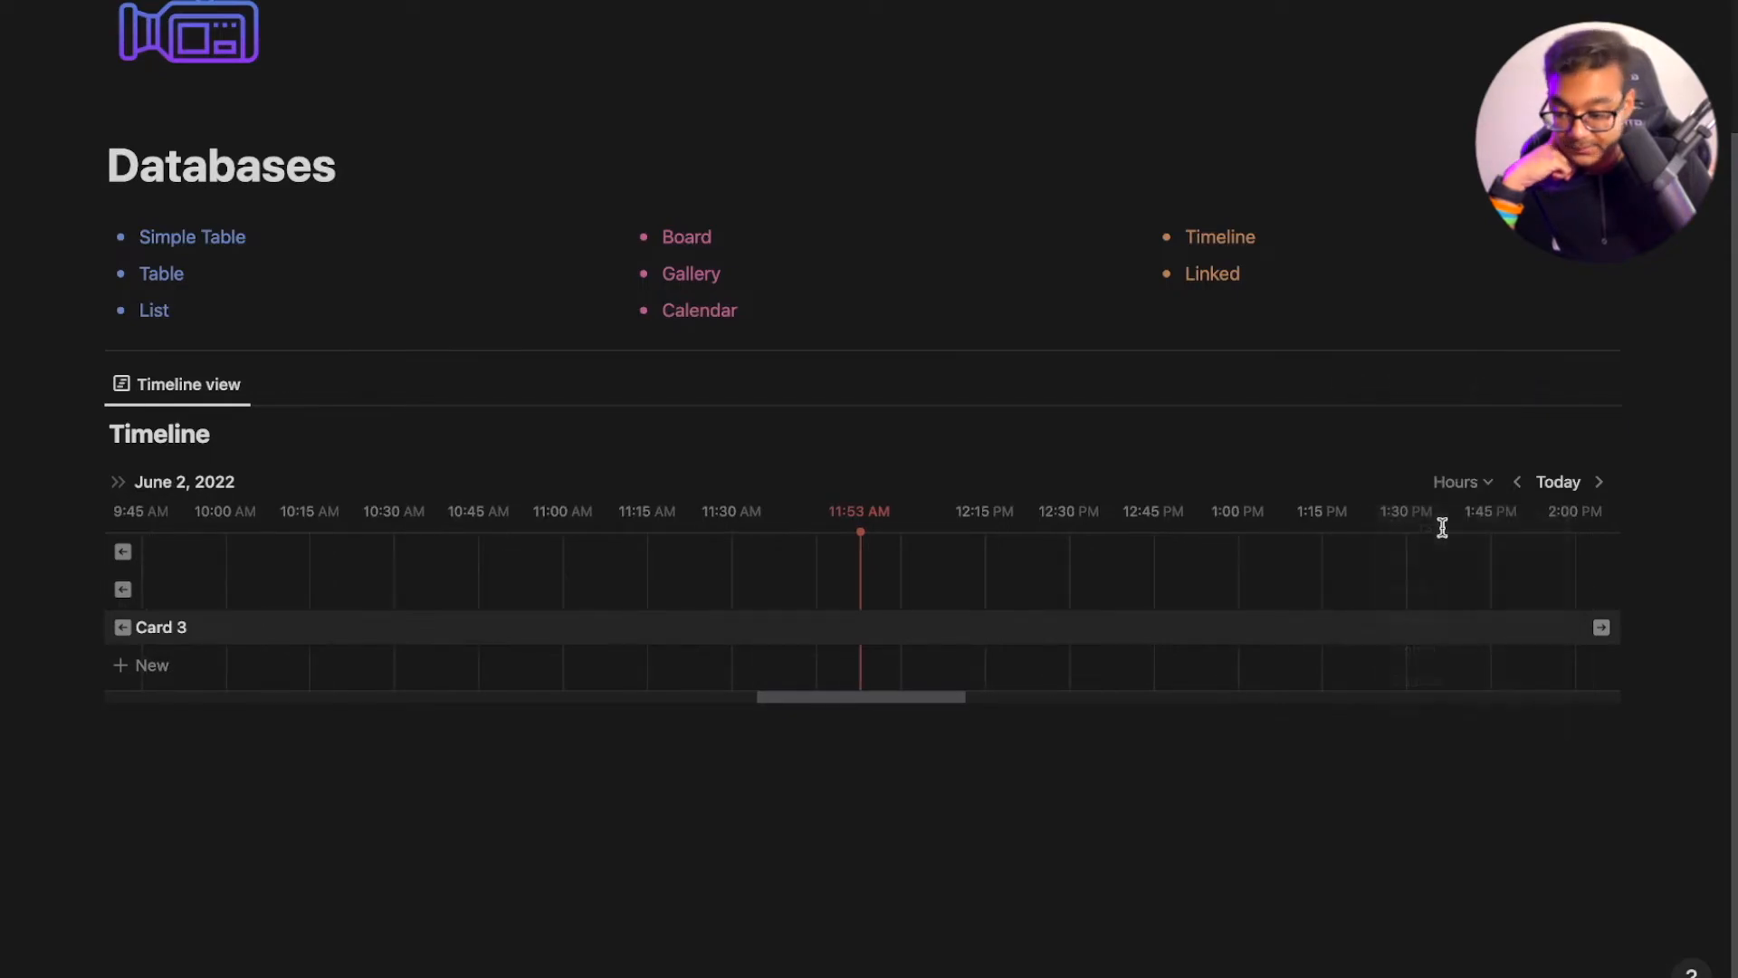
left_click(1454, 489)
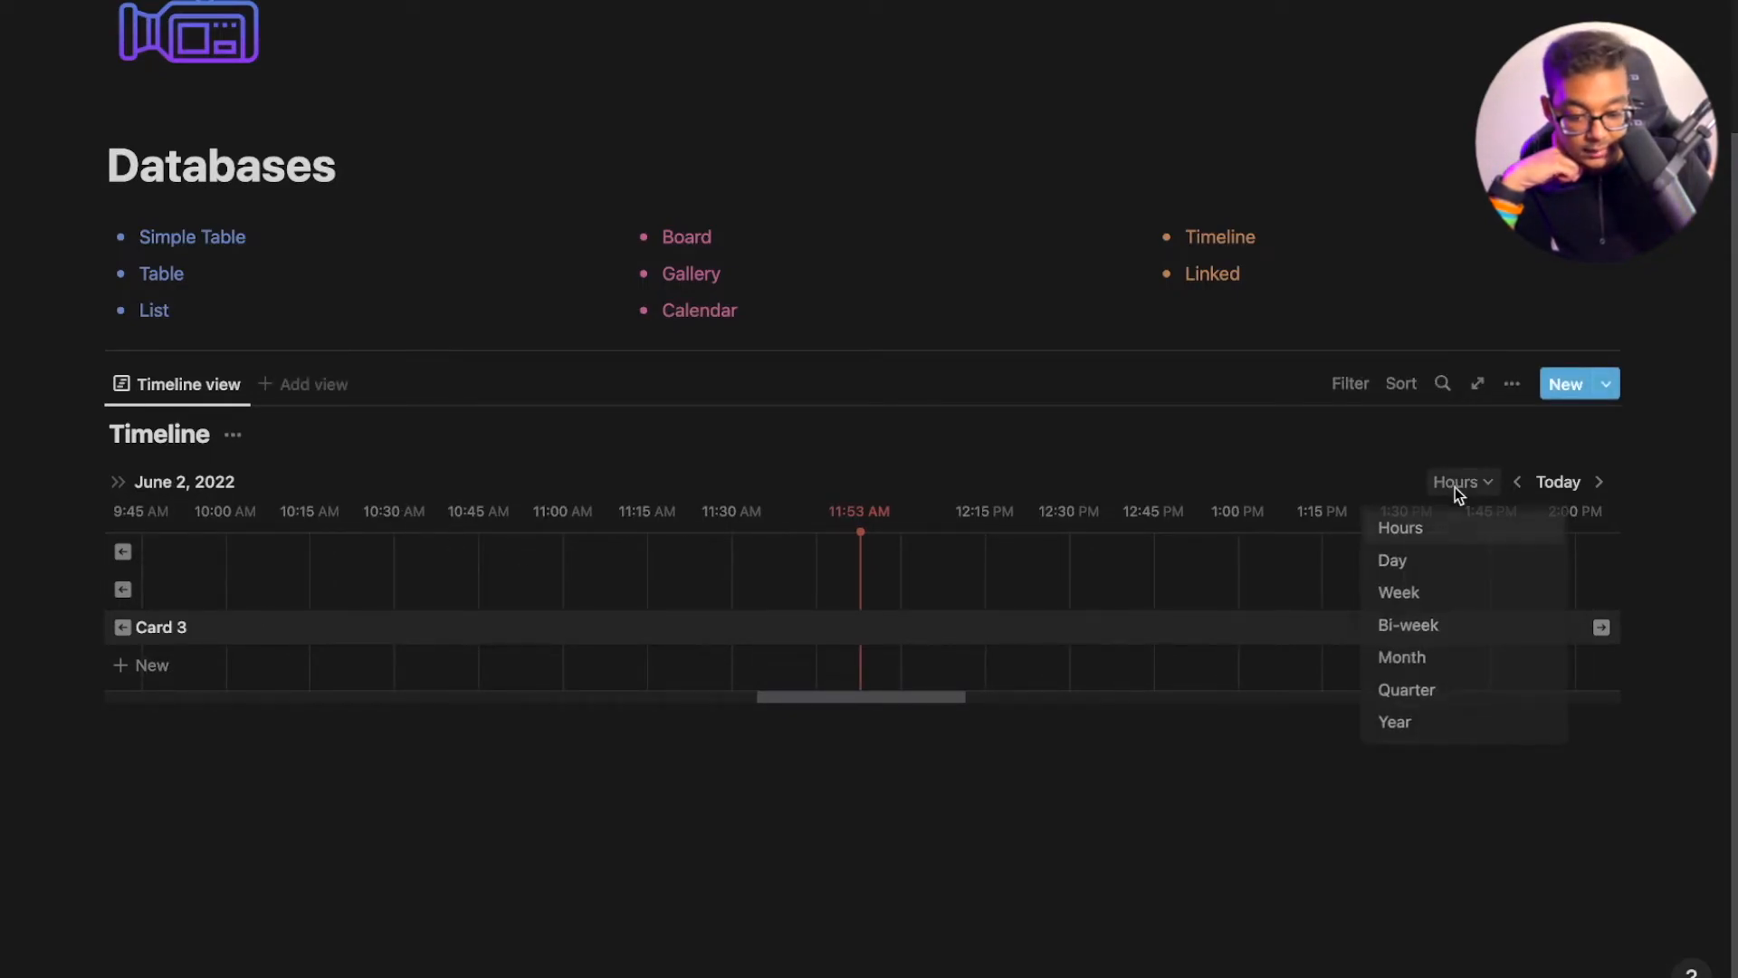
left_click(1454, 660)
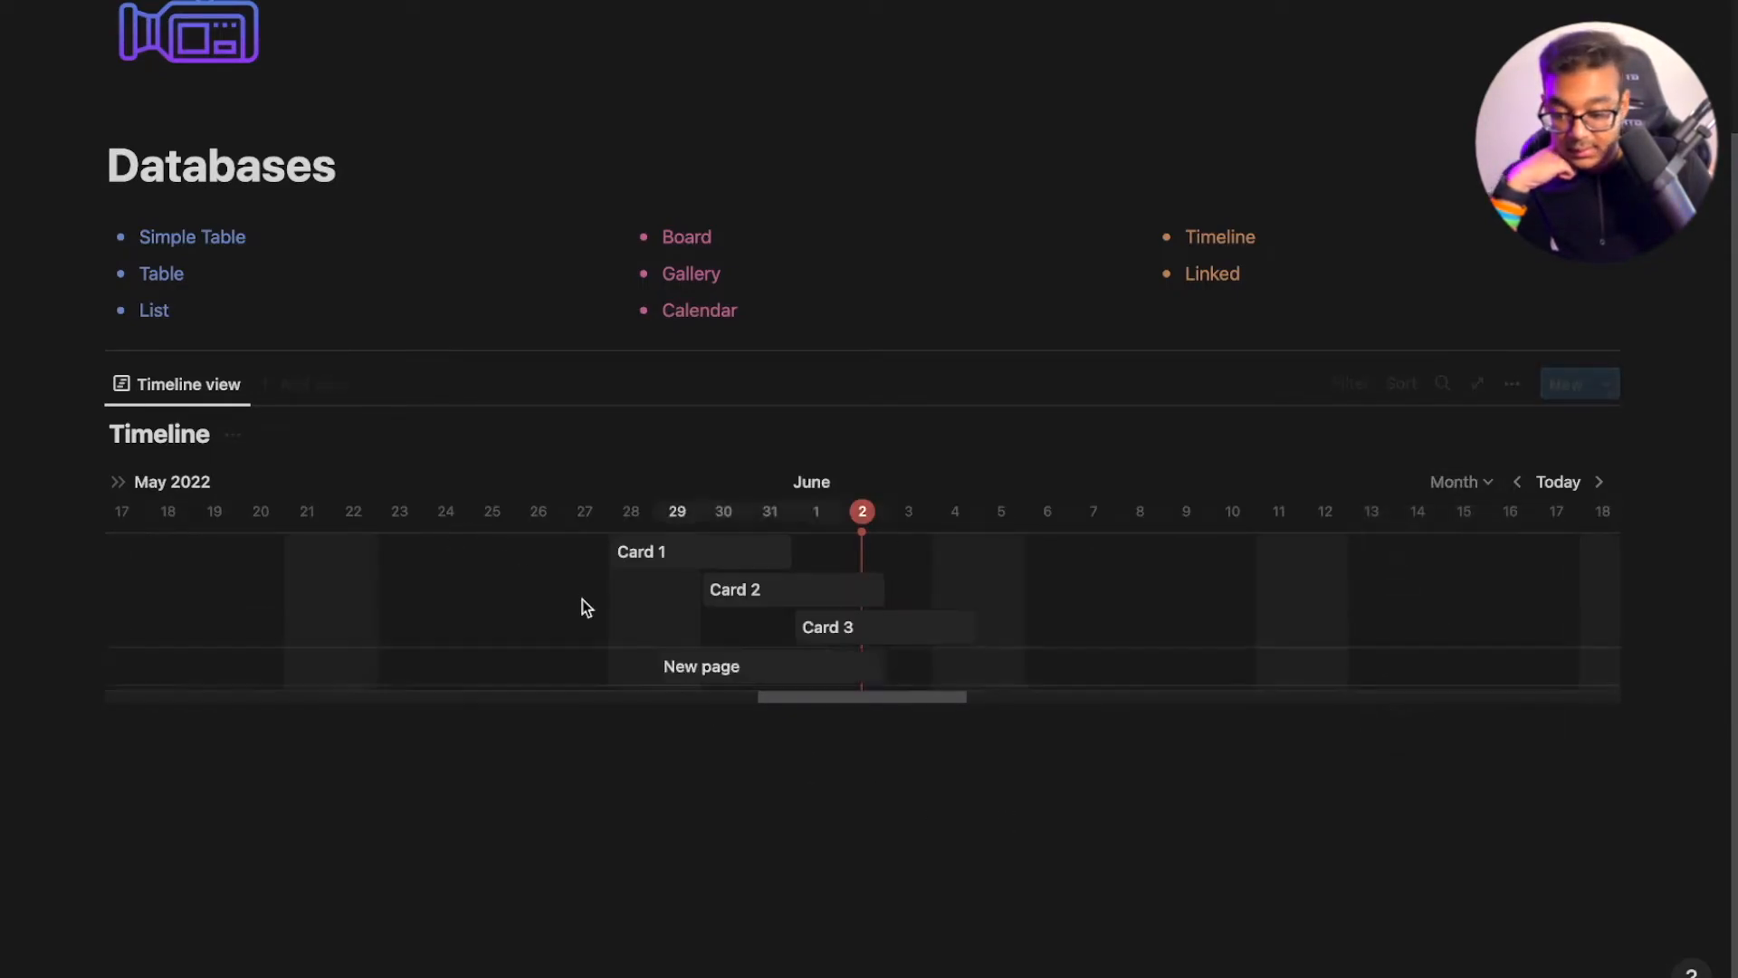
Open Card 1, rename it "Task 1", and check its date range options without changing the dates
left_click(725, 554)
key("ctrl+a")
key("BackSpace")
type("Task")
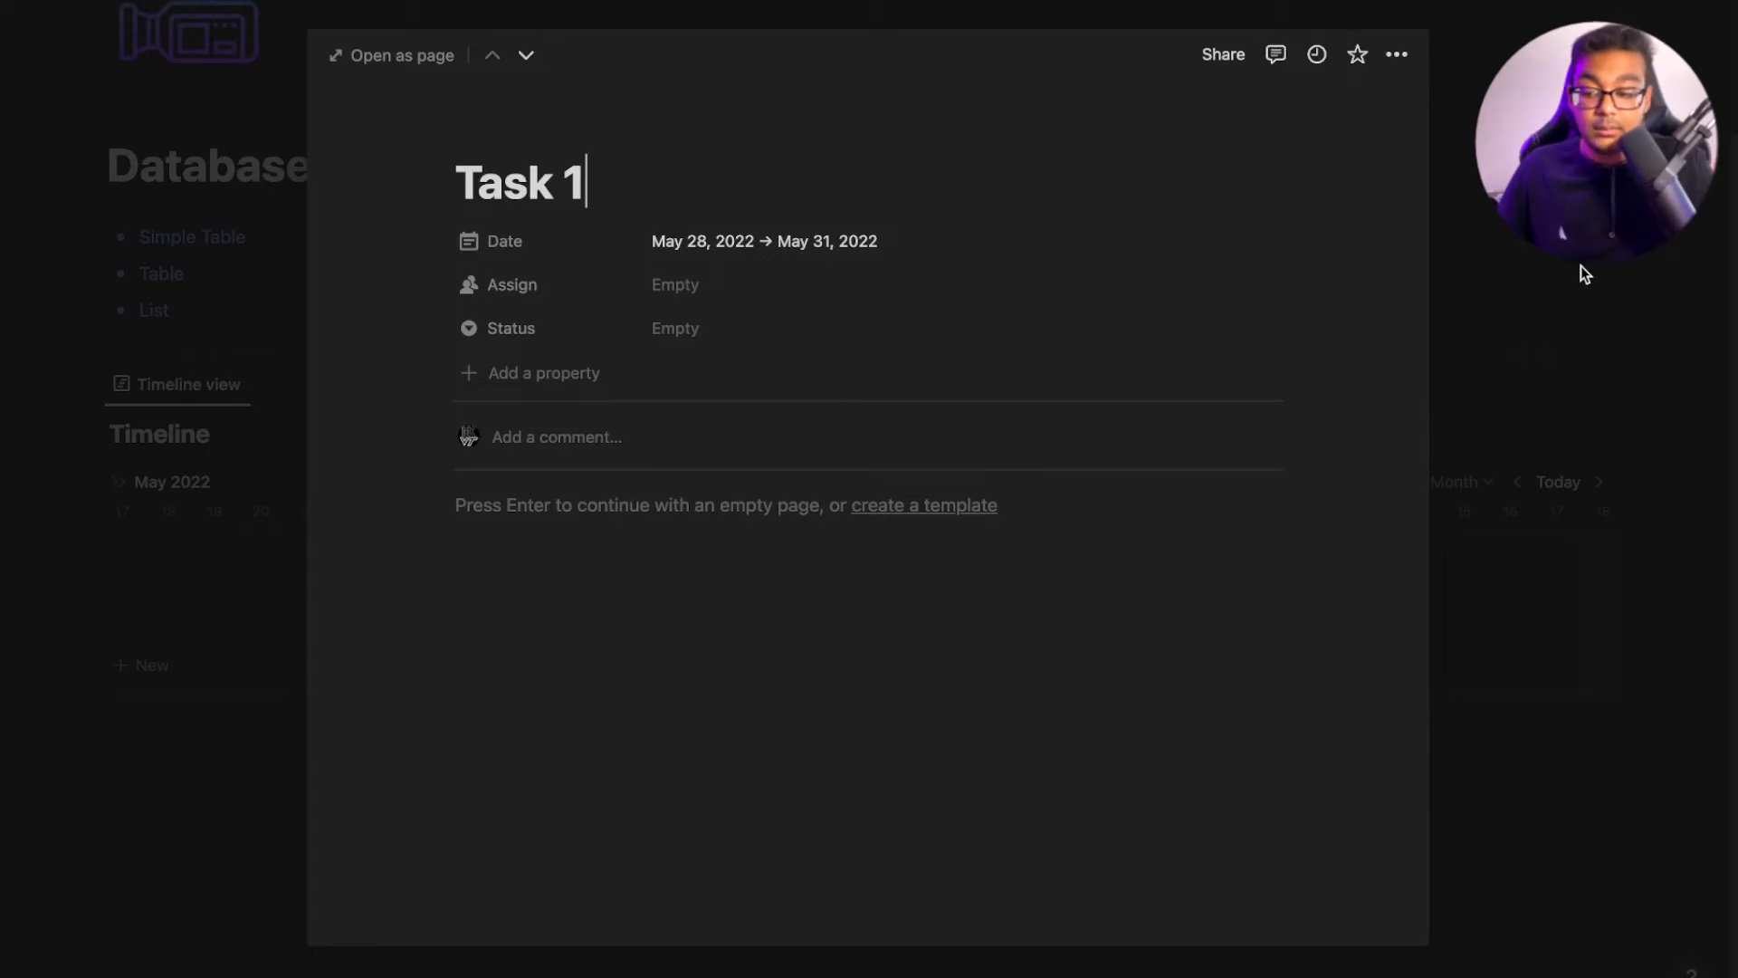
left_click(819, 241)
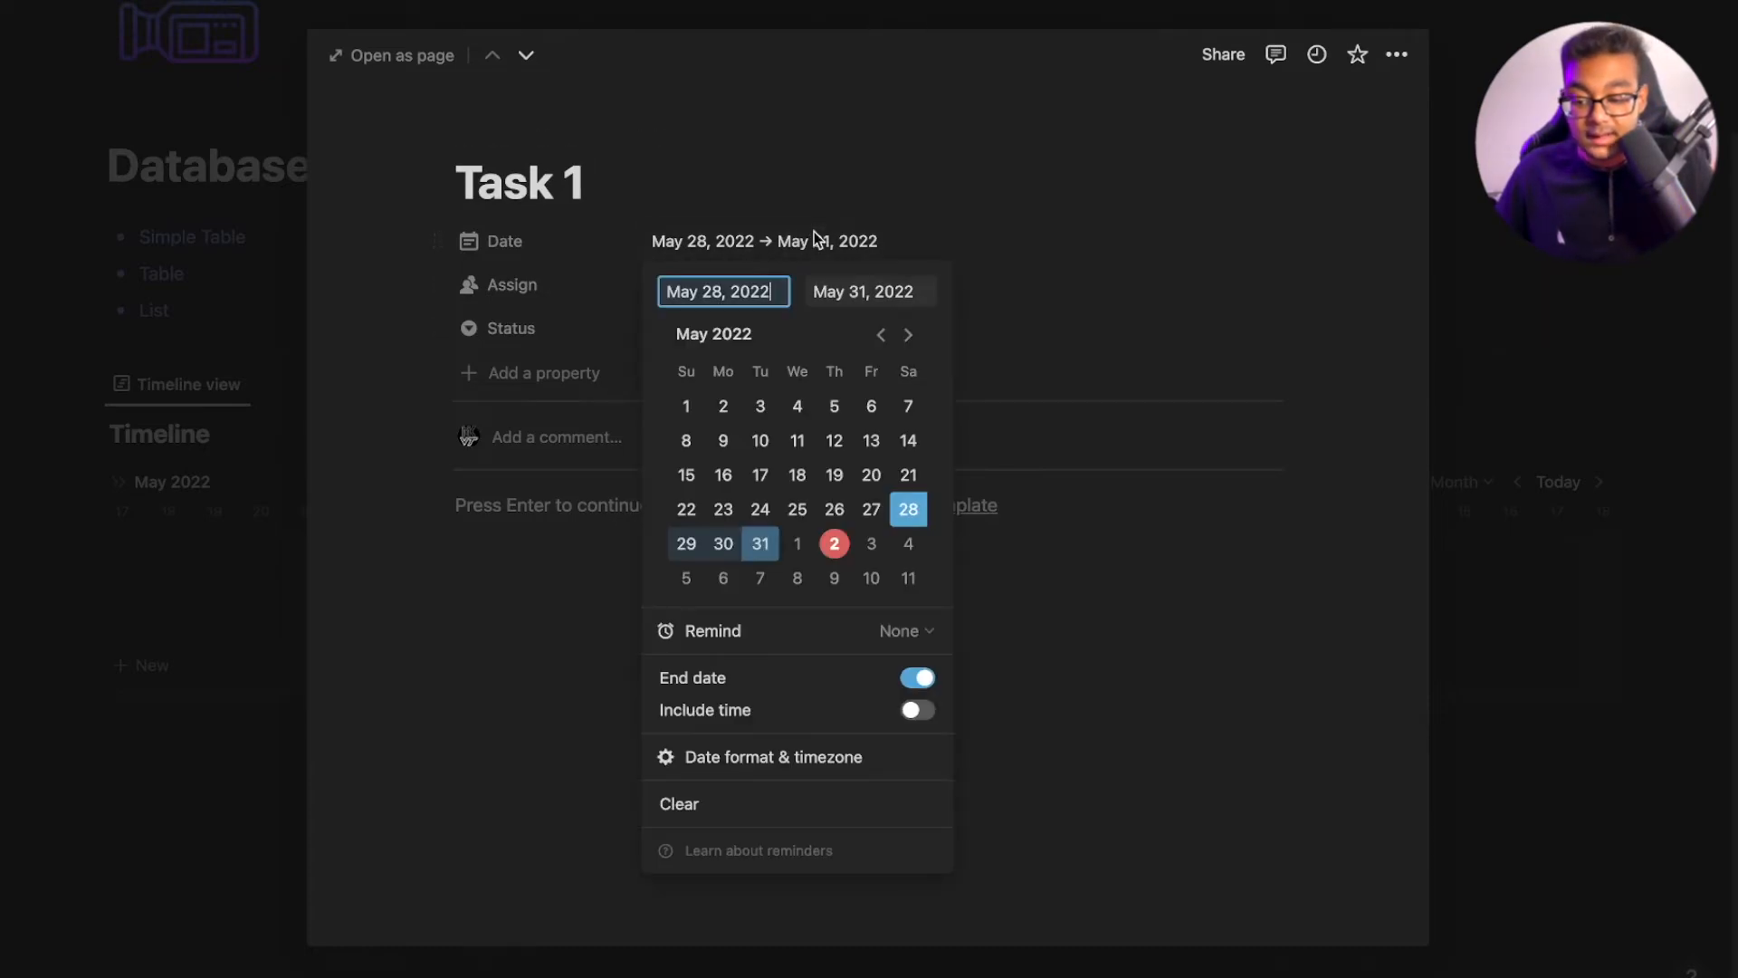
left_click(1154, 243)
Set Task 1's Status to In progress and close its page
left_click(744, 327)
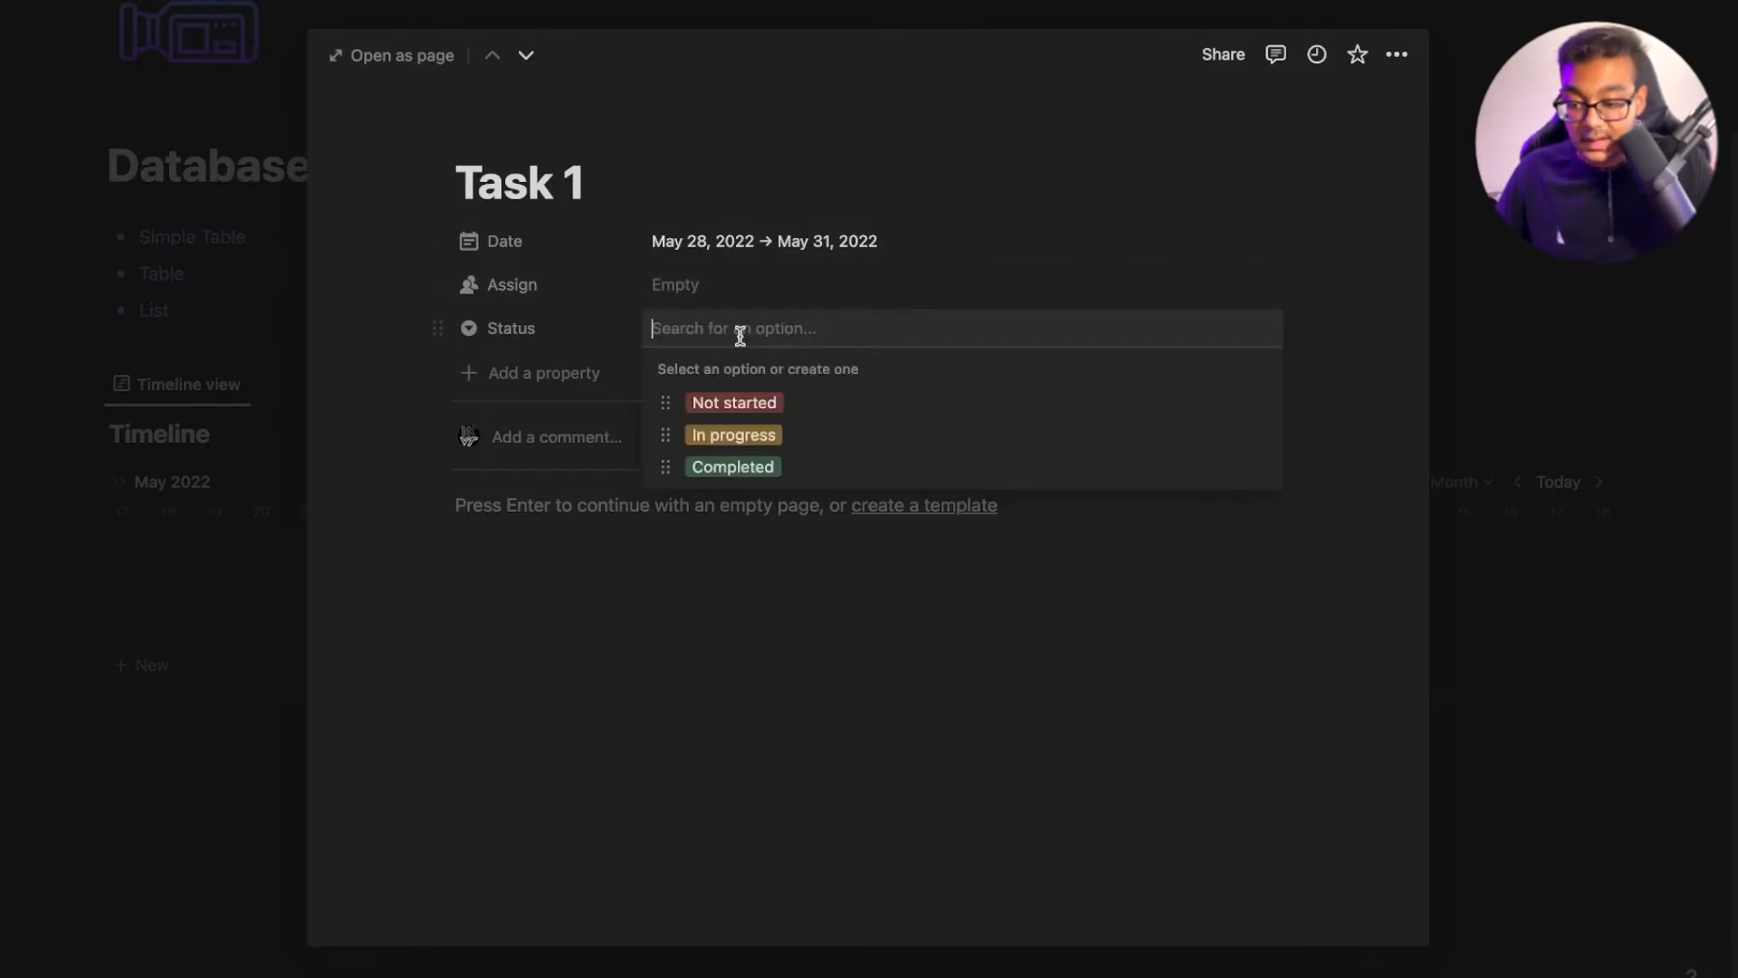
left_click(784, 442)
left_click(1277, 256)
left_click(1532, 247)
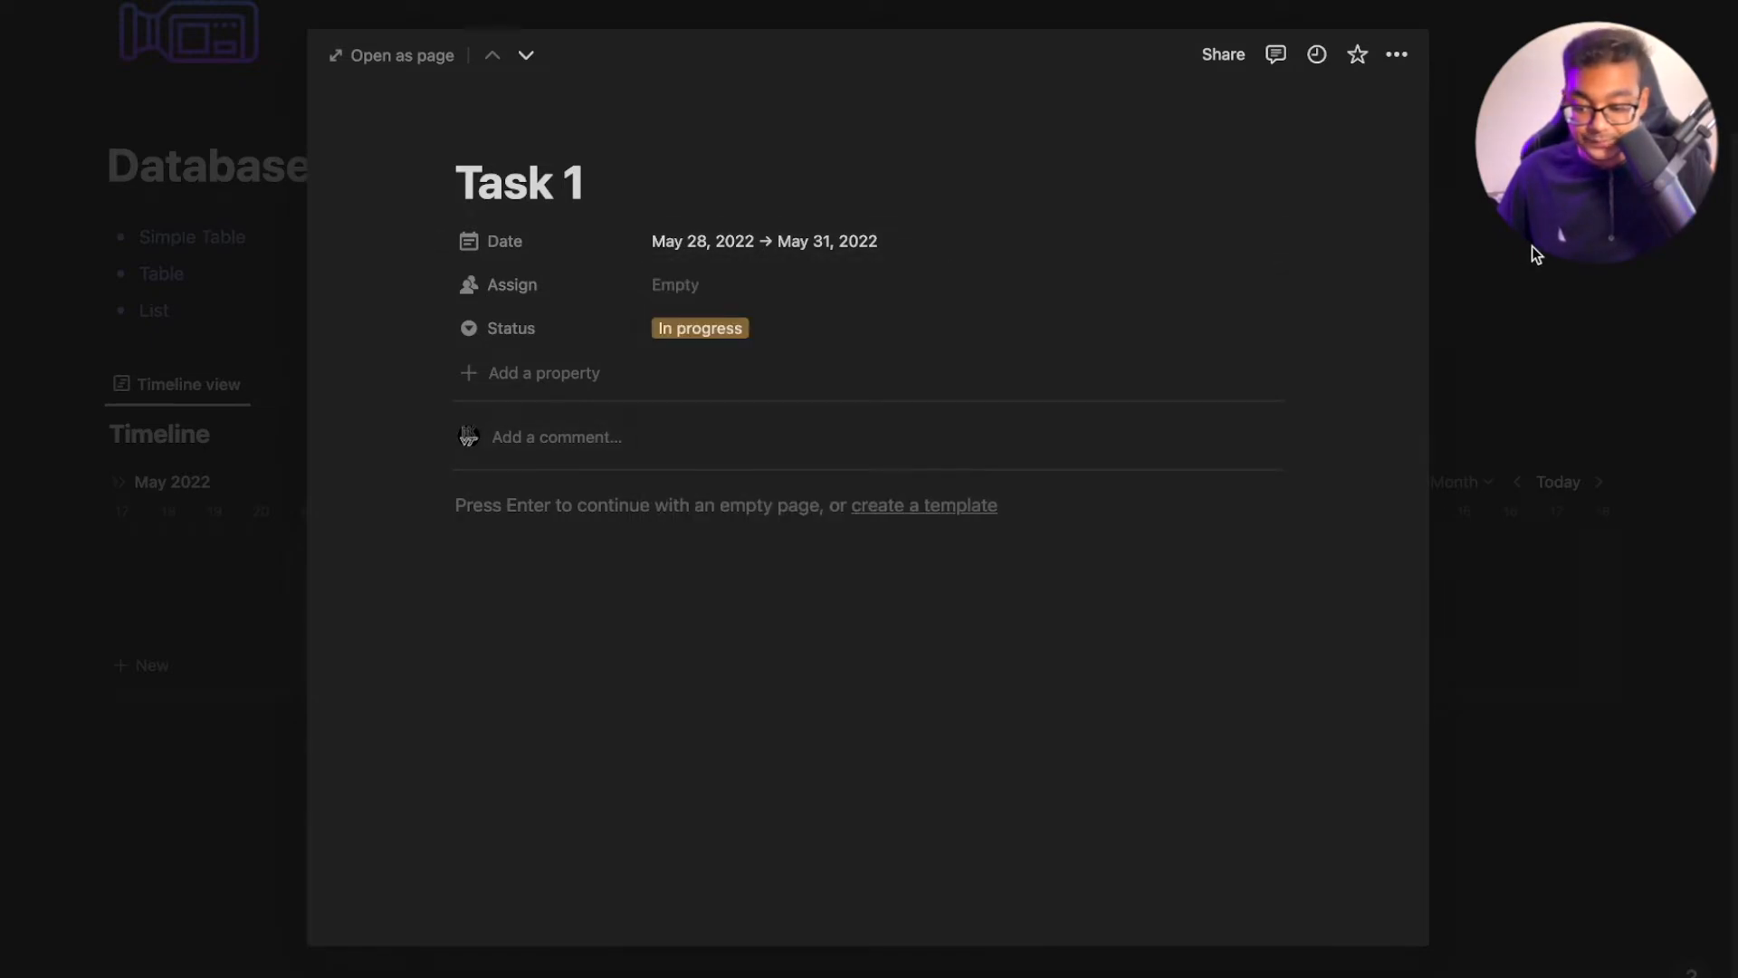
left_click(1532, 246)
Look at which date property the timeline uses, and turn on Show table in its layout options
left_click(1521, 387)
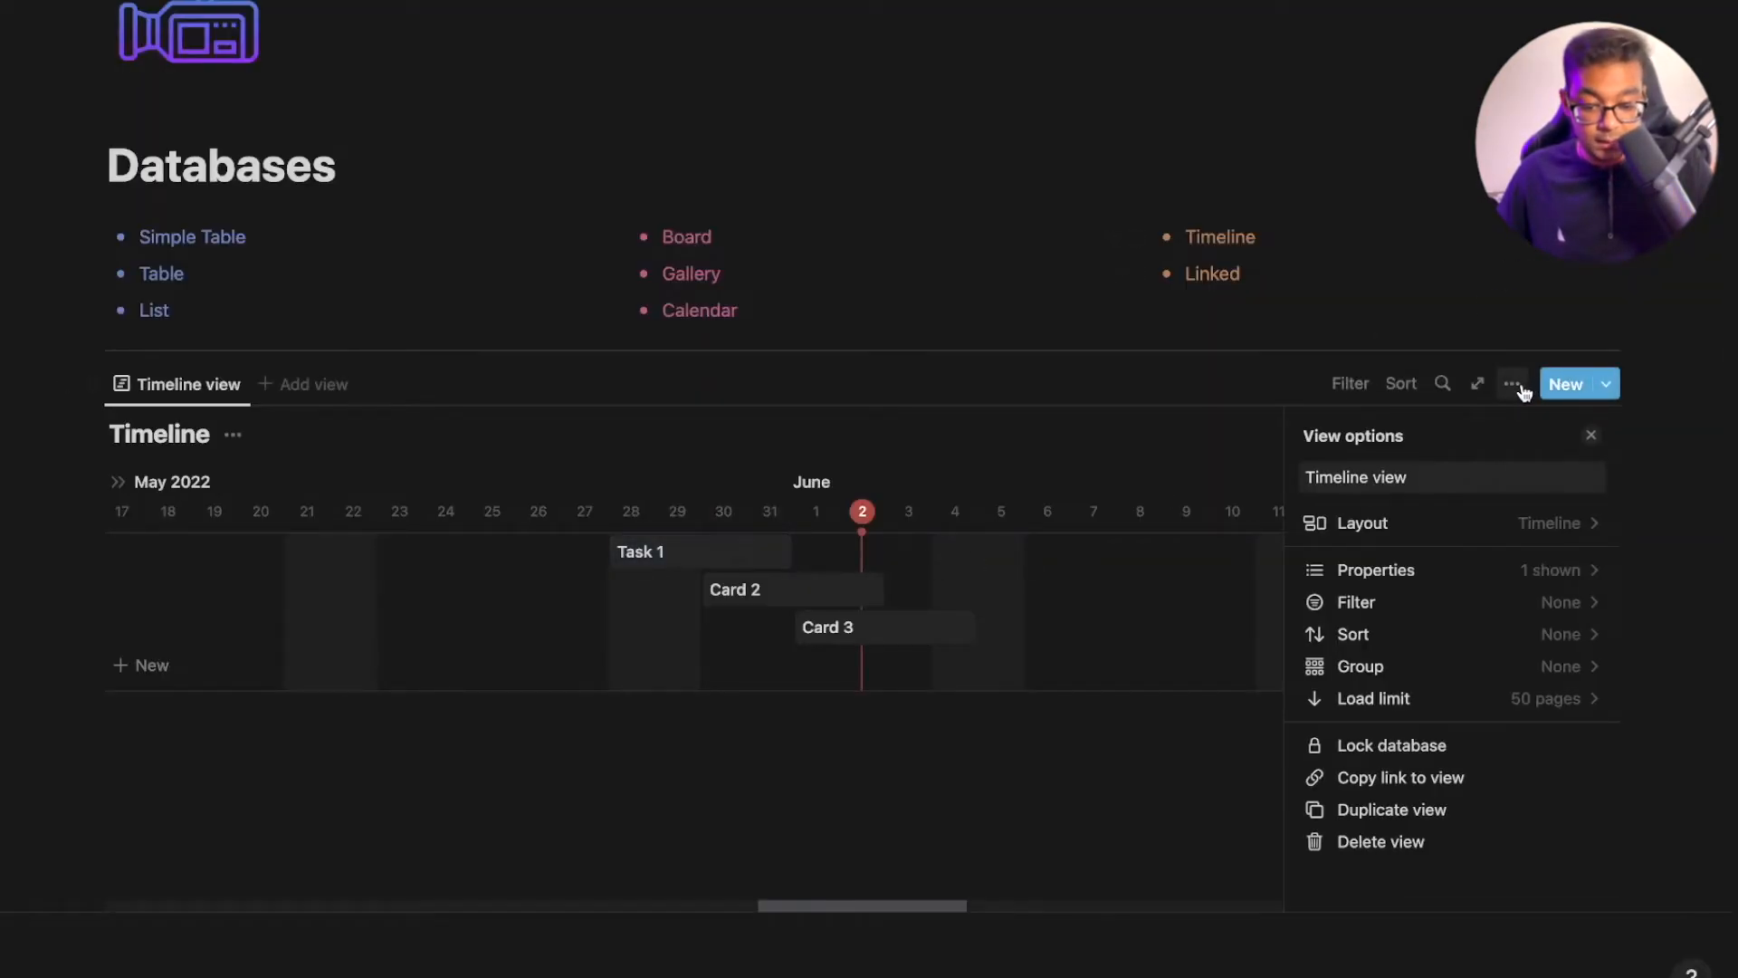
left_click(1536, 527)
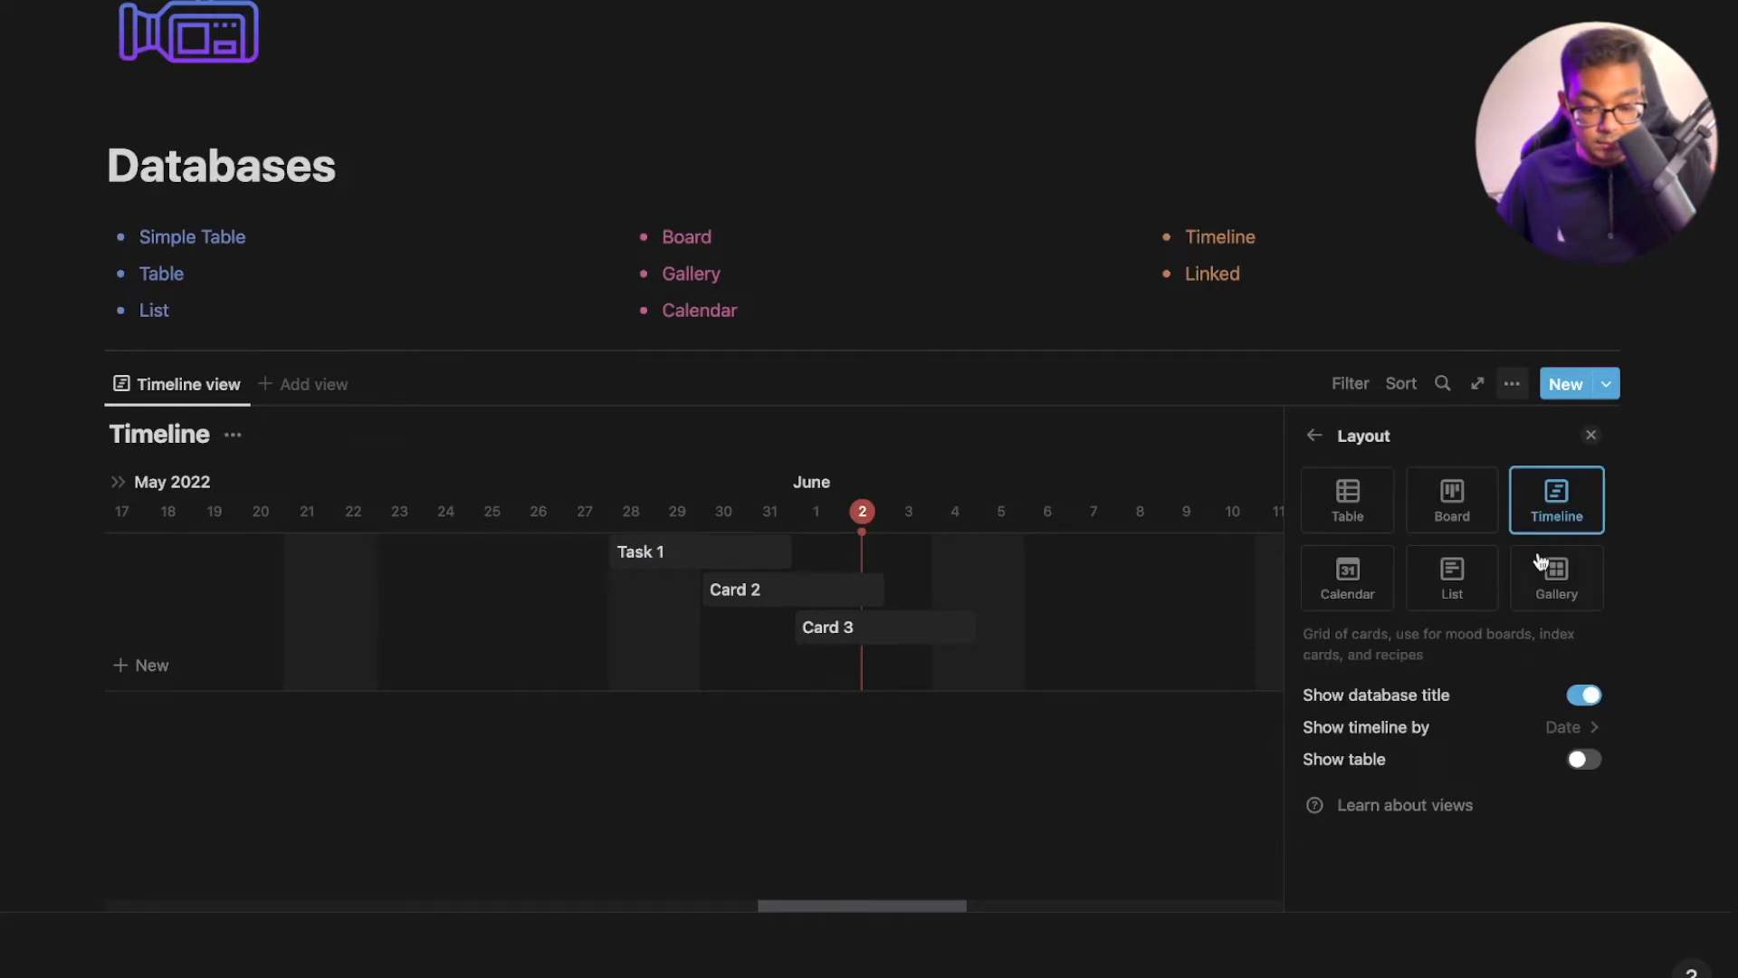
left_click(1551, 732)
left_click(1545, 724)
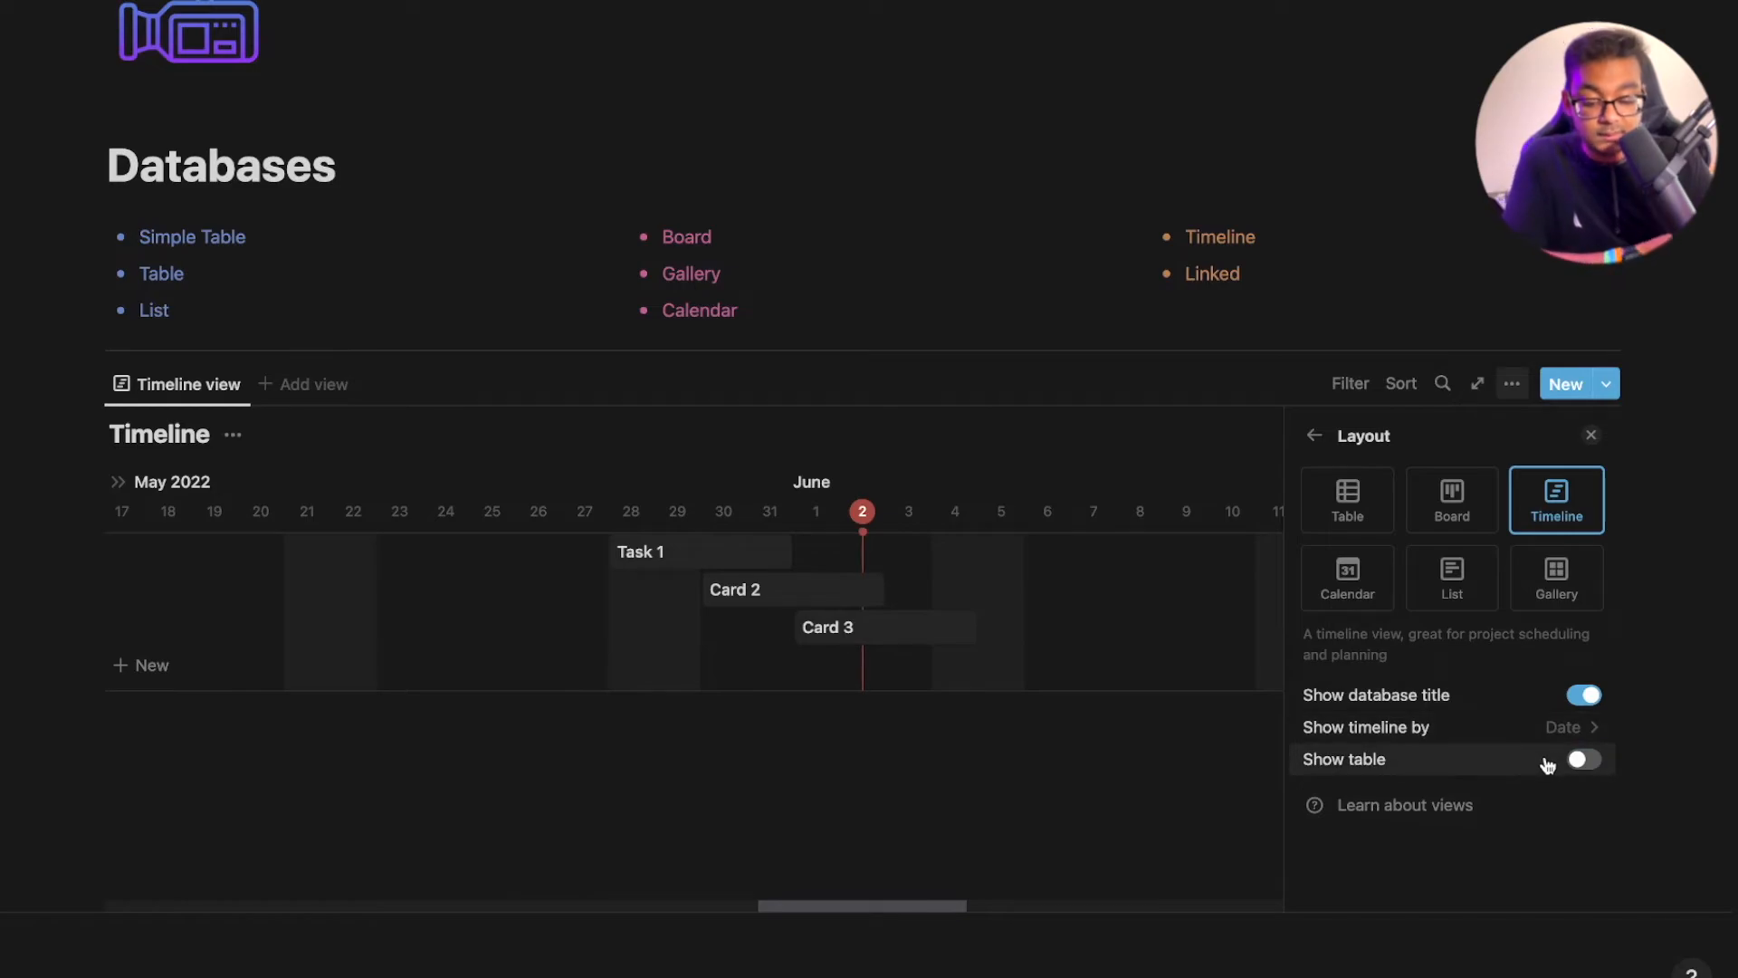
left_click(1586, 763)
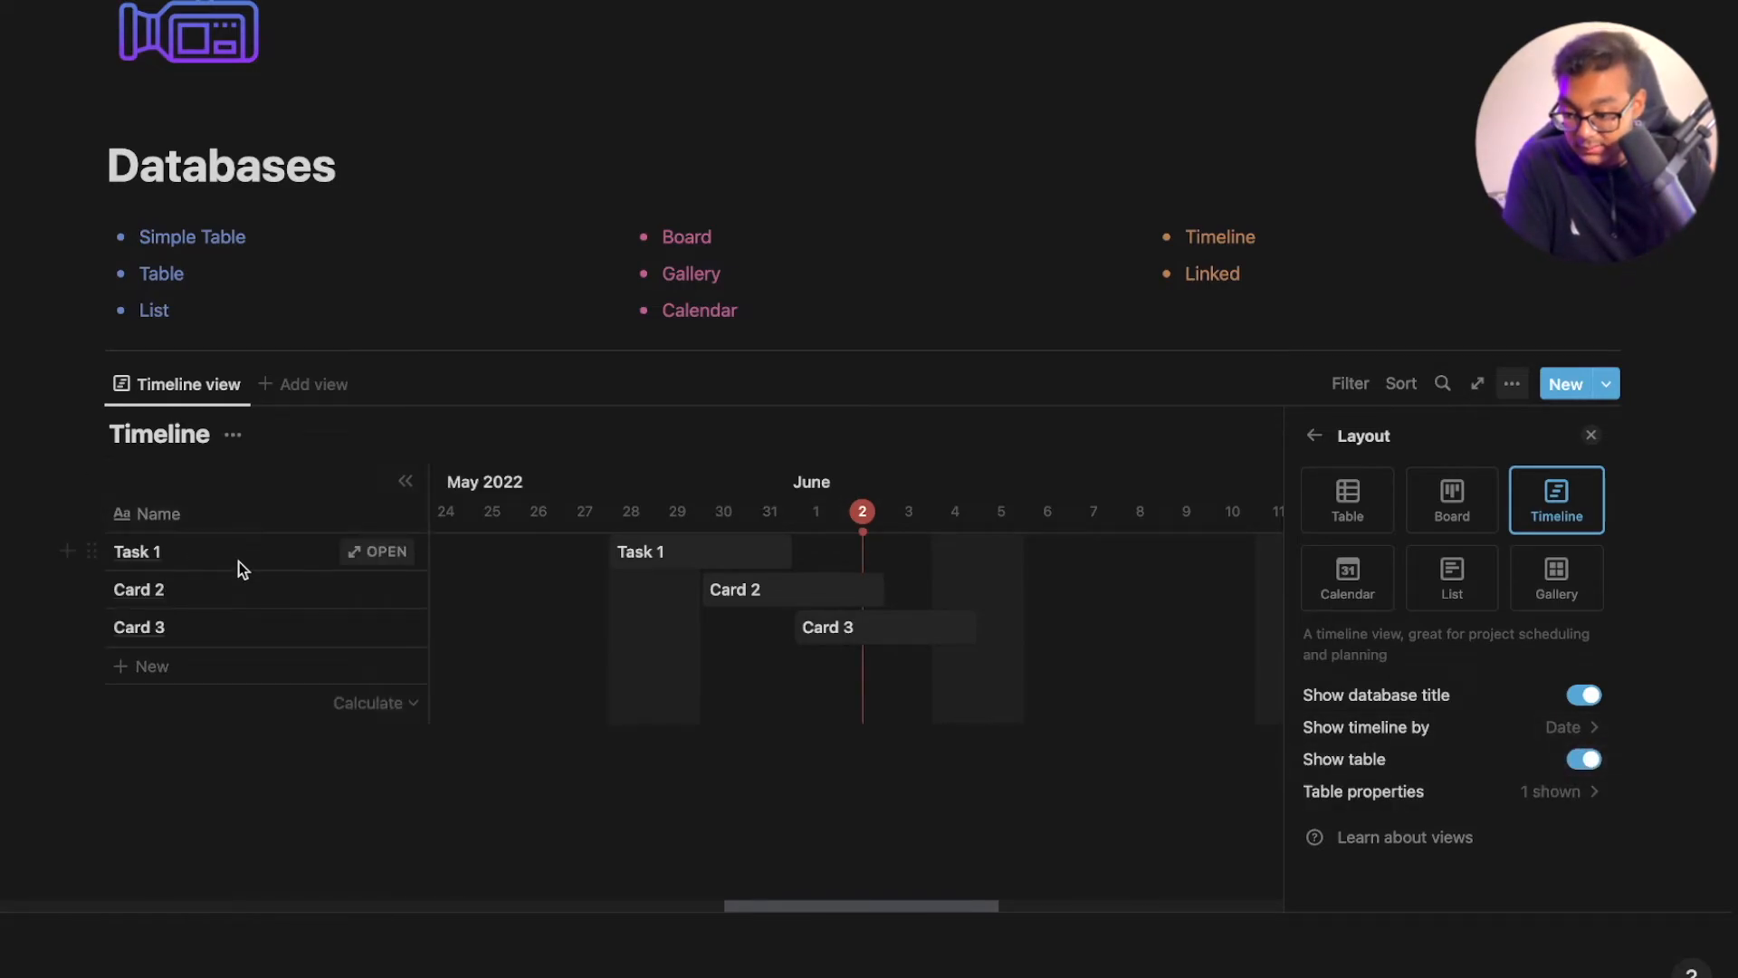
Collapse and re-expand the timeline's table, and look through the calculation options for the Name column
left_click(408, 482)
left_click(129, 486)
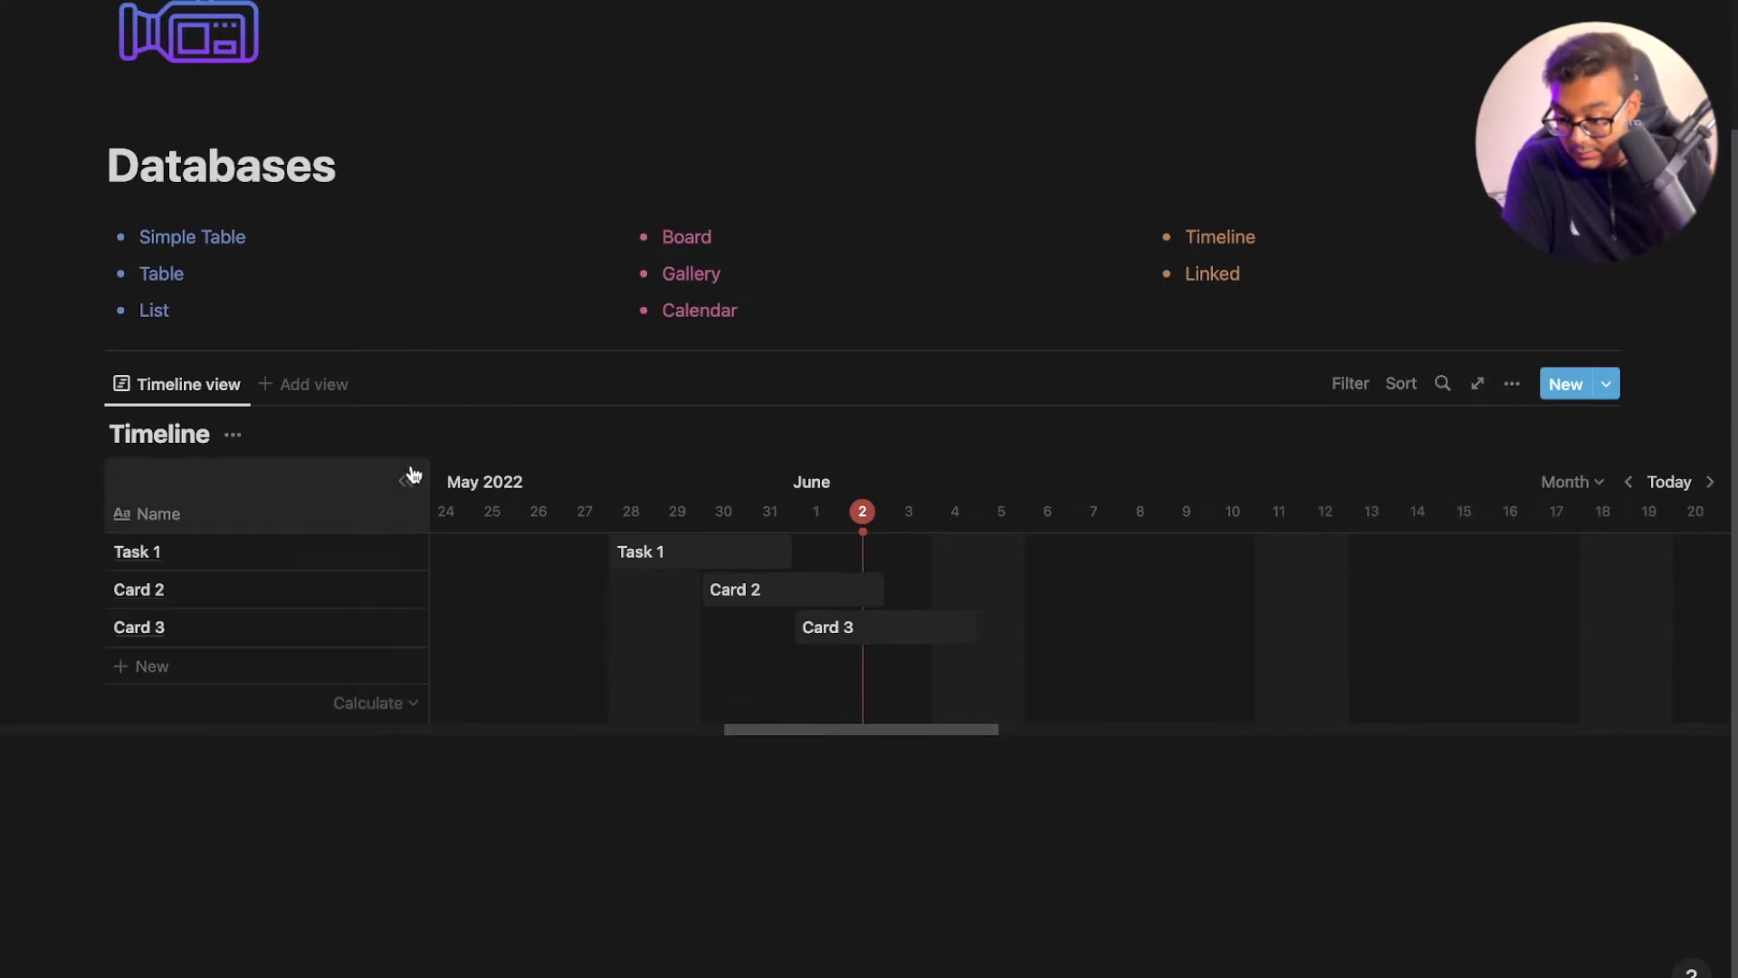
left_click(369, 714)
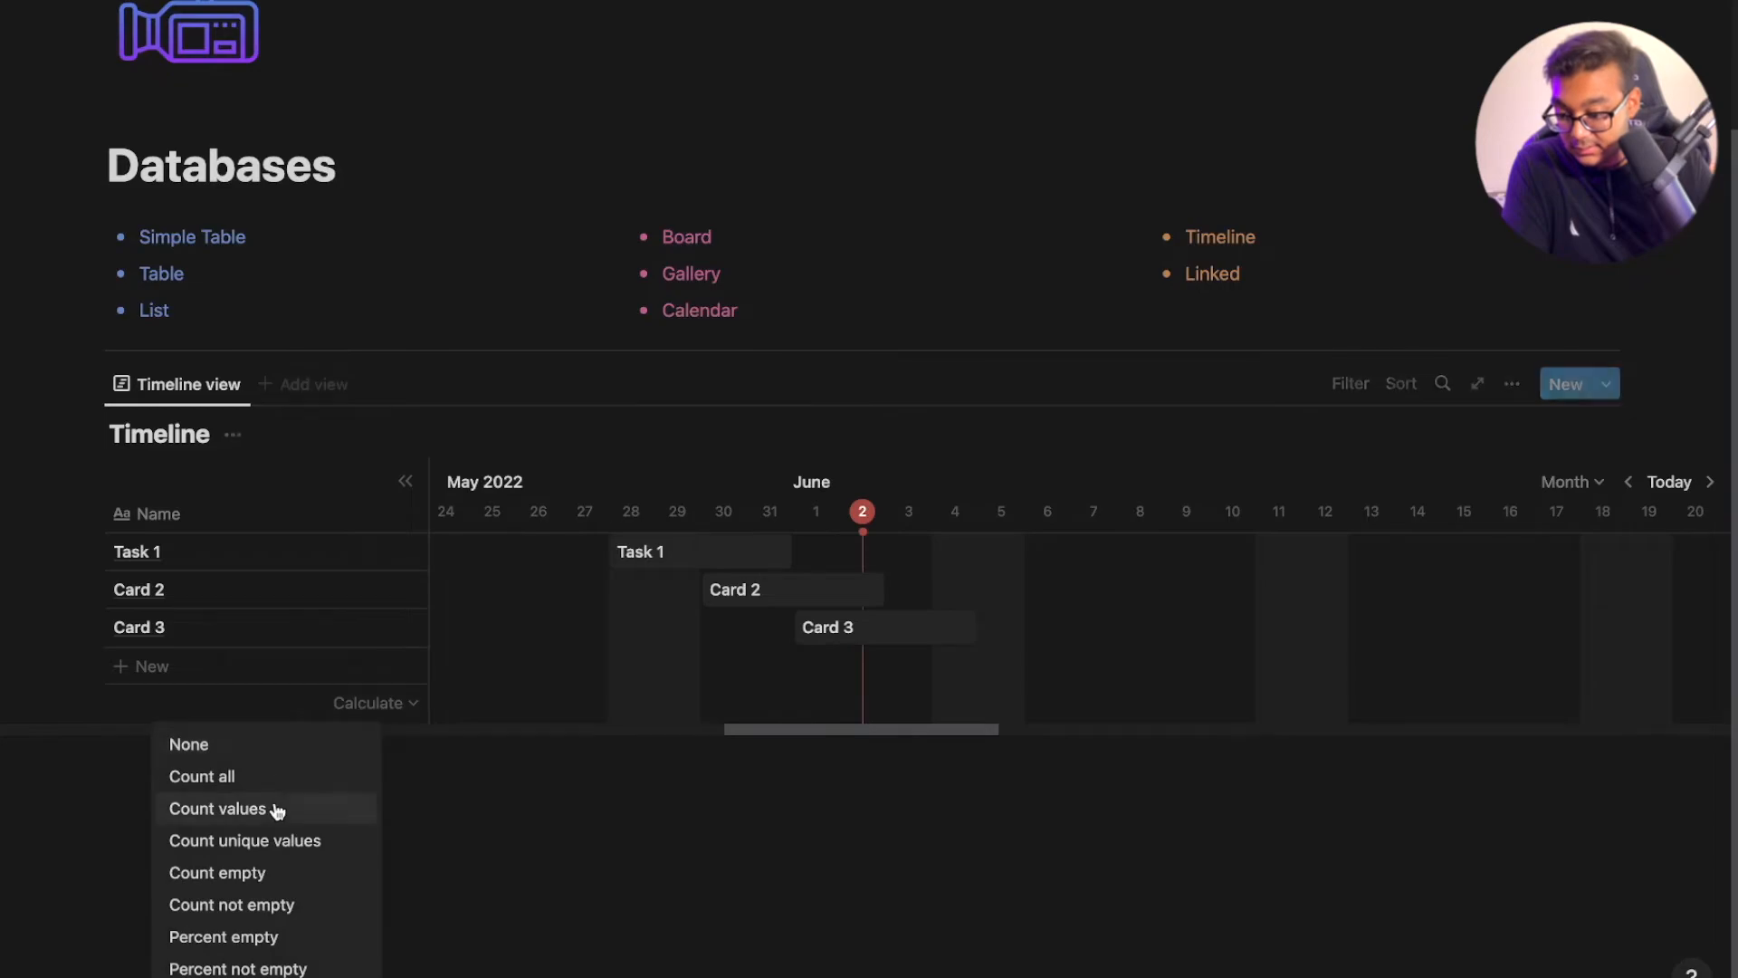
left_click(599, 793)
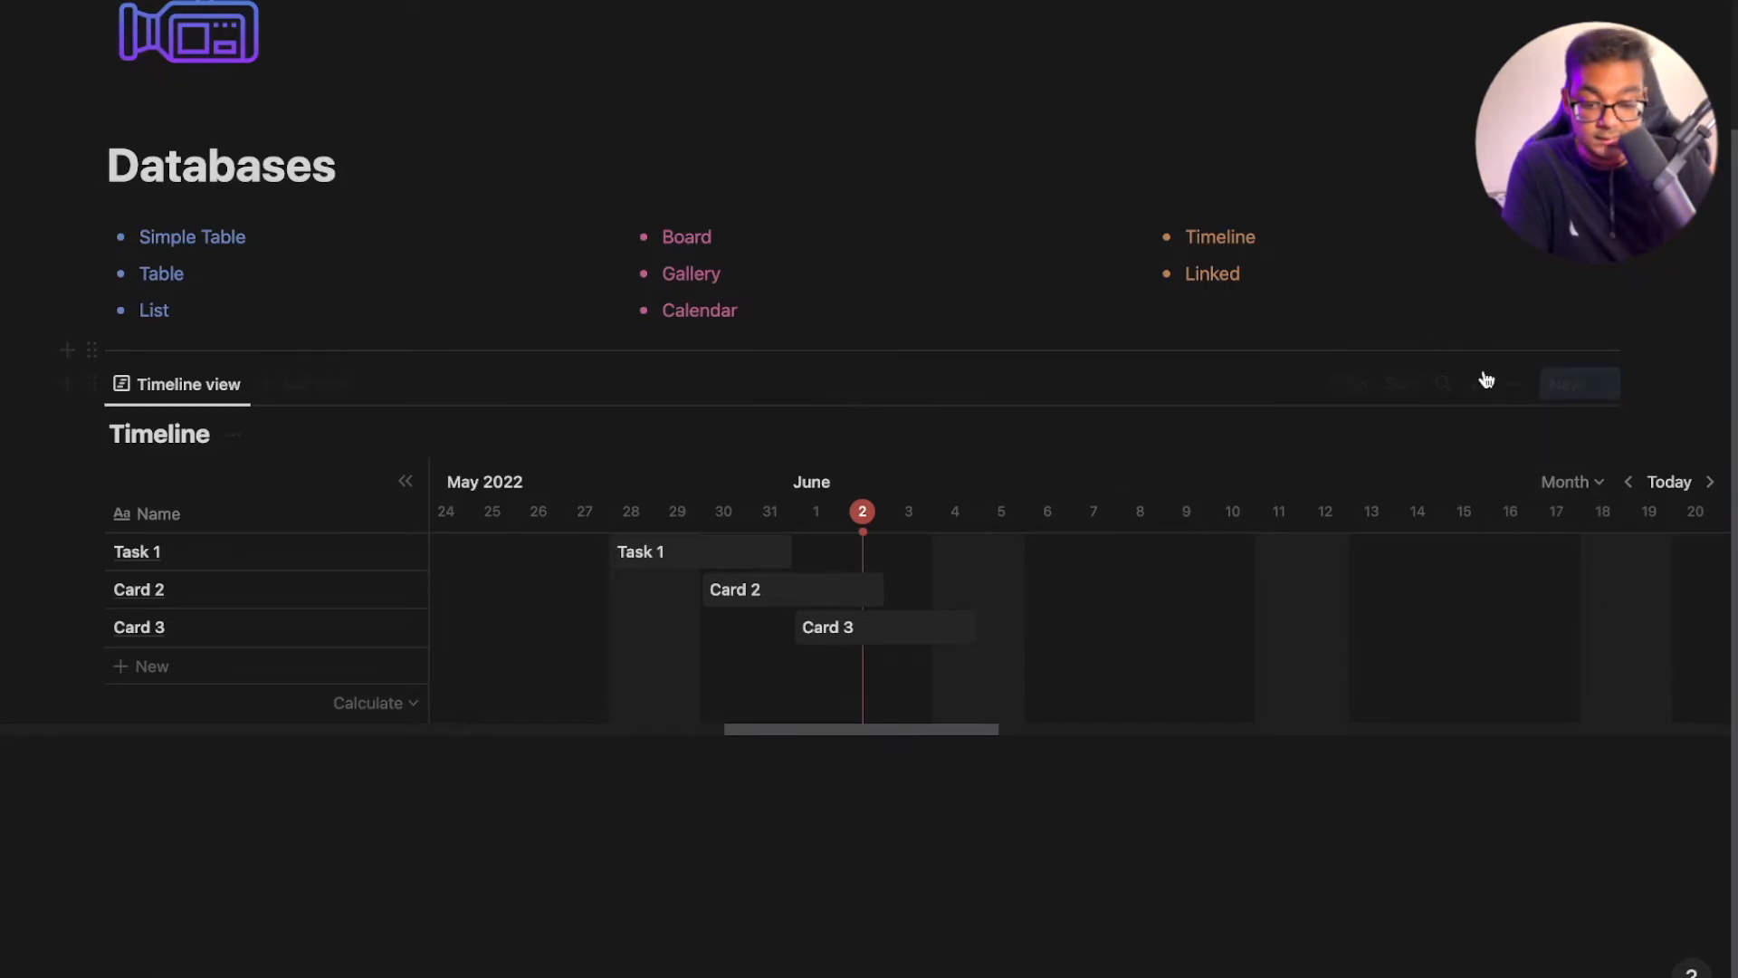
Show the Status property in the timeline's table, and narrow the Name and Status columns
left_click(1512, 383)
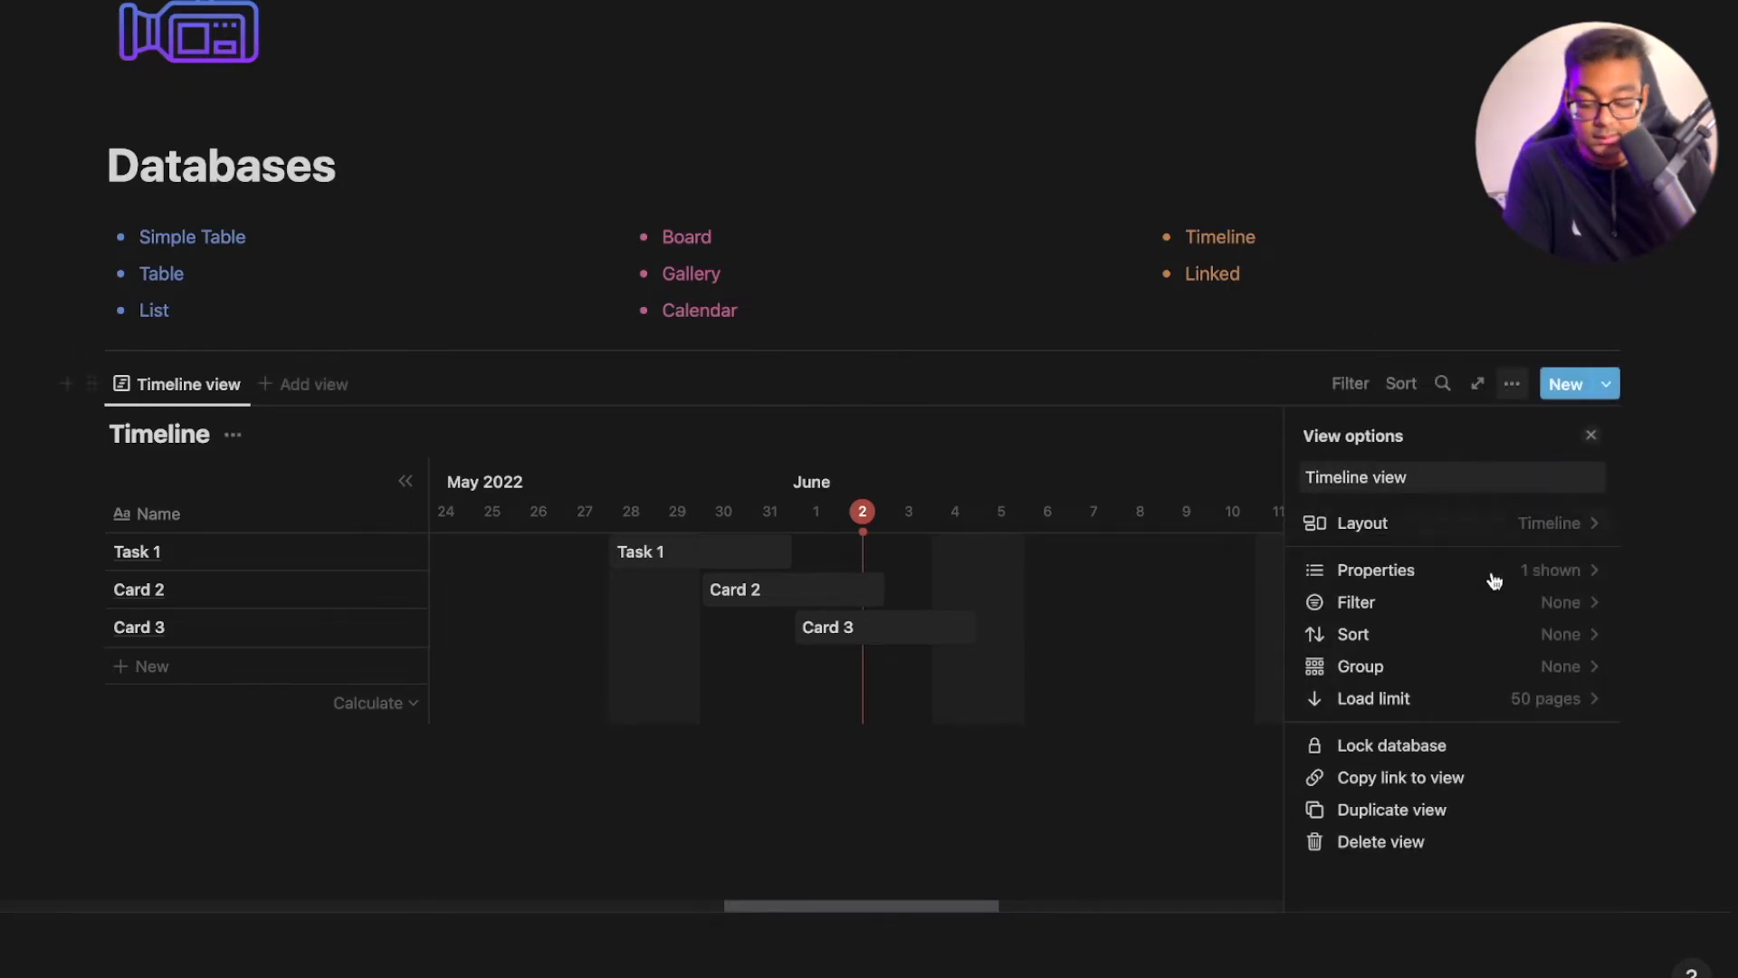
left_click(1490, 524)
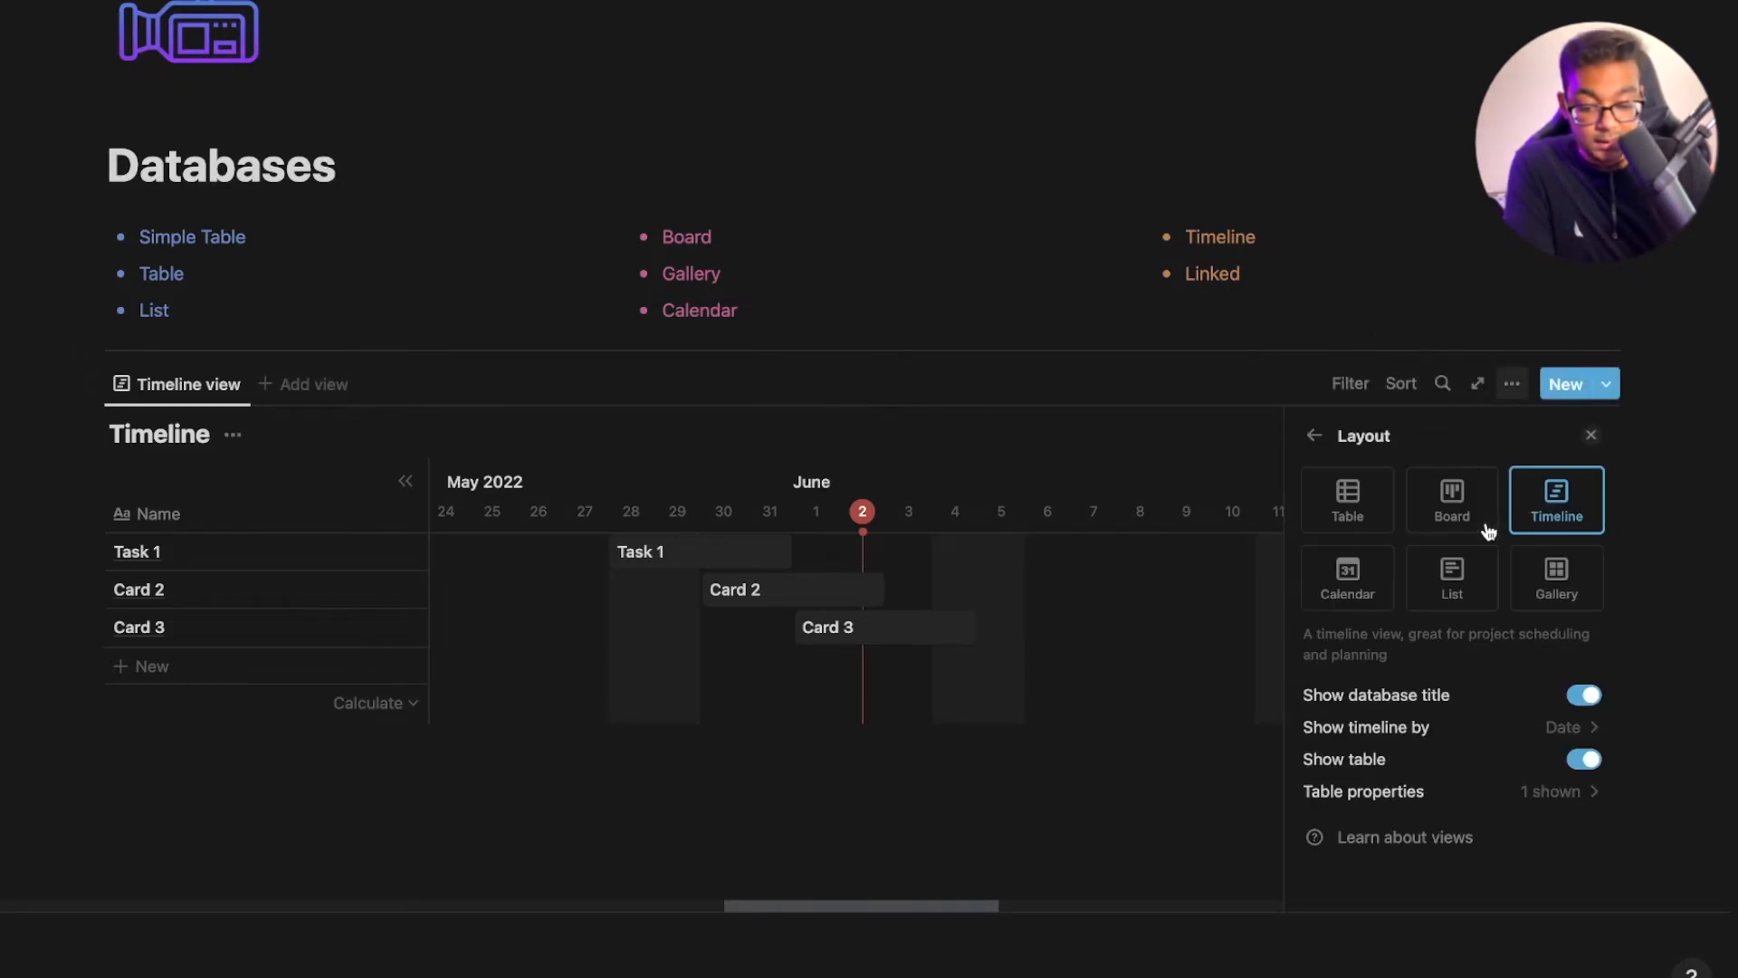
left_click(1519, 808)
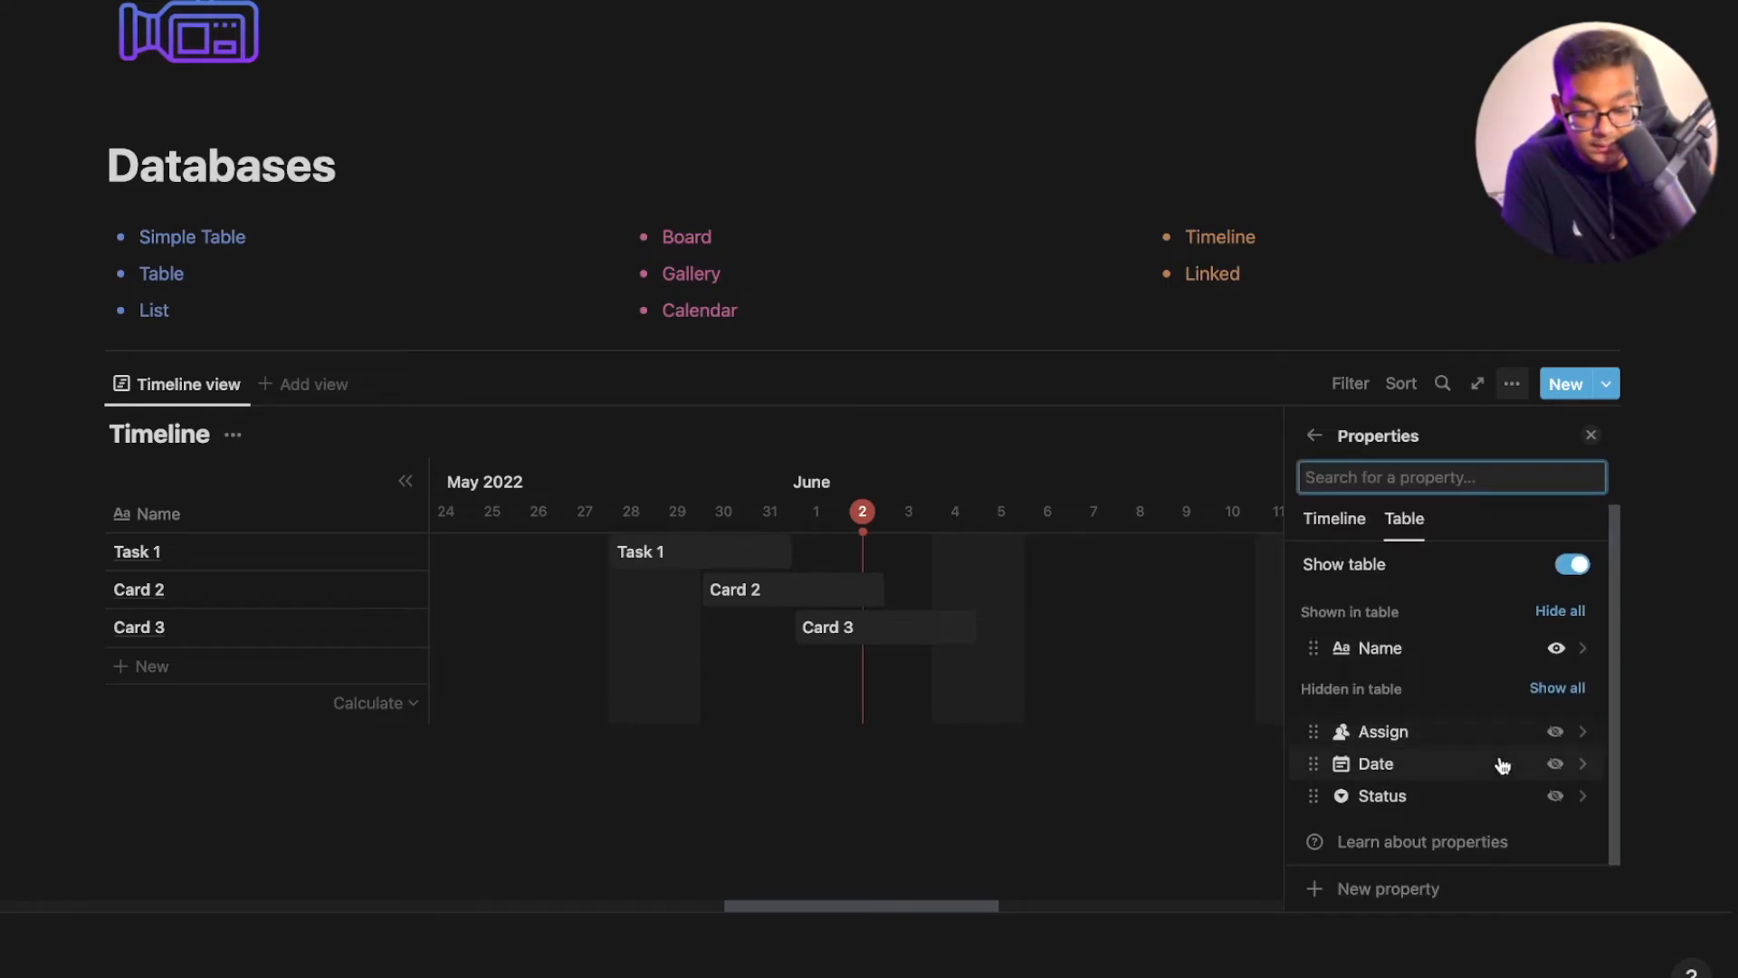
left_click(1556, 797)
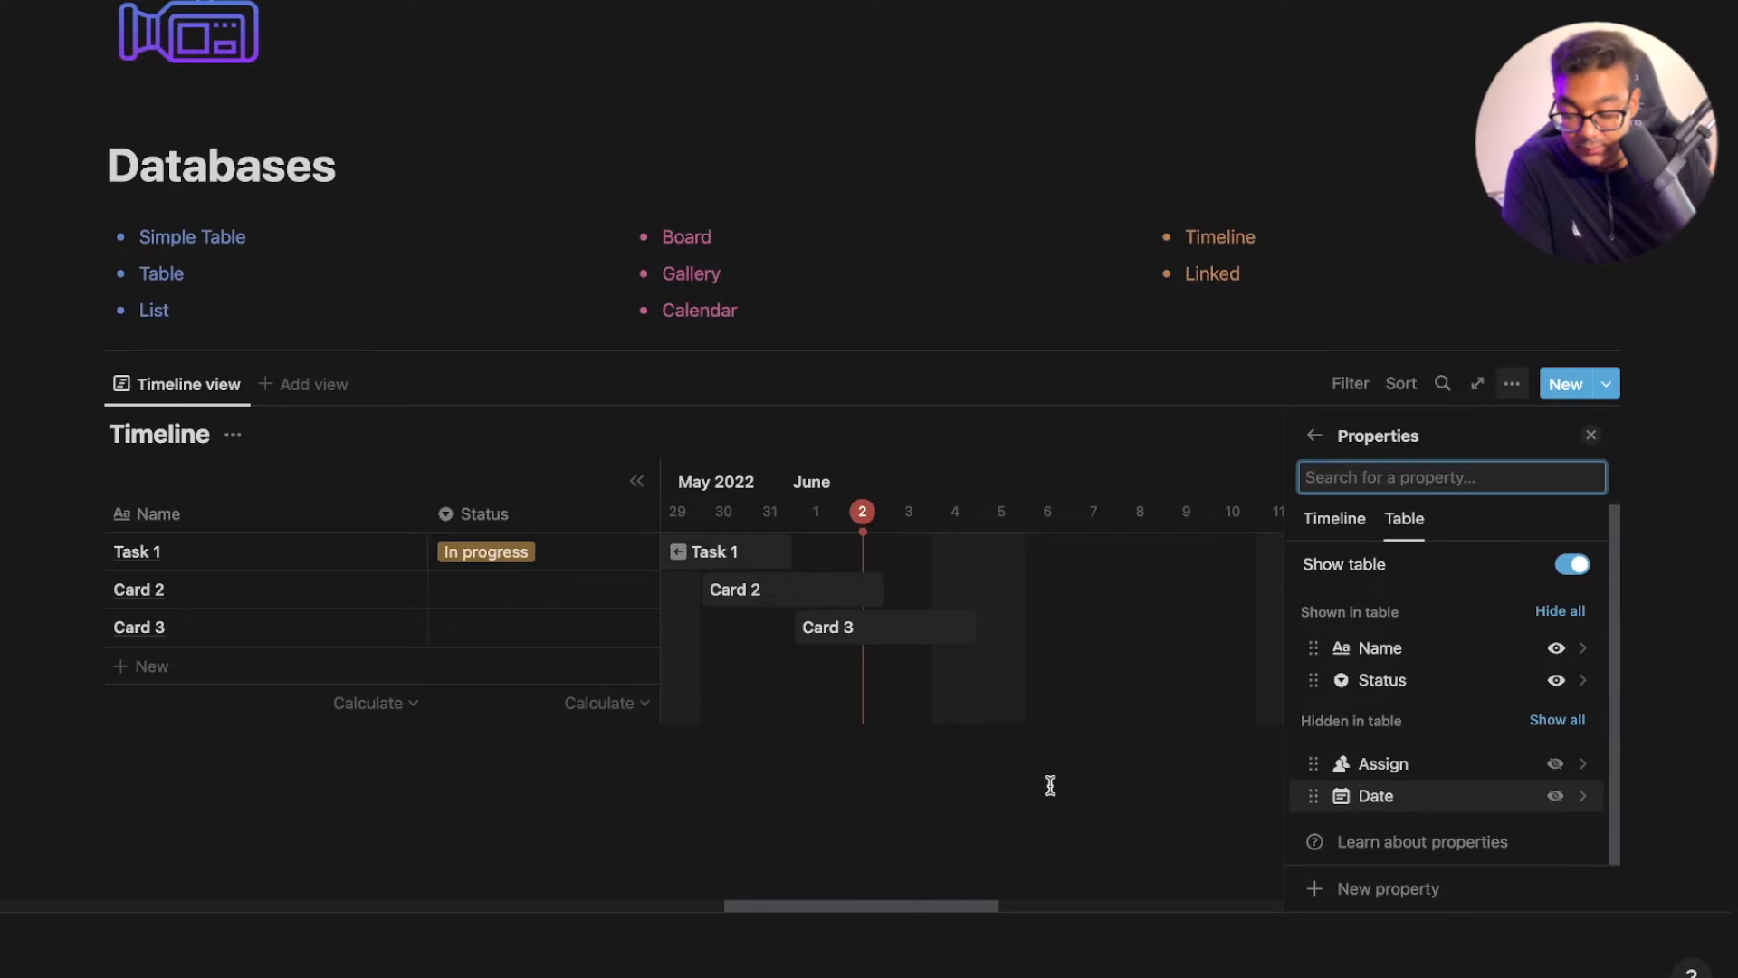
left_click_drag(425, 484, 182, 477)
left_click_drag(449, 499, 361, 511)
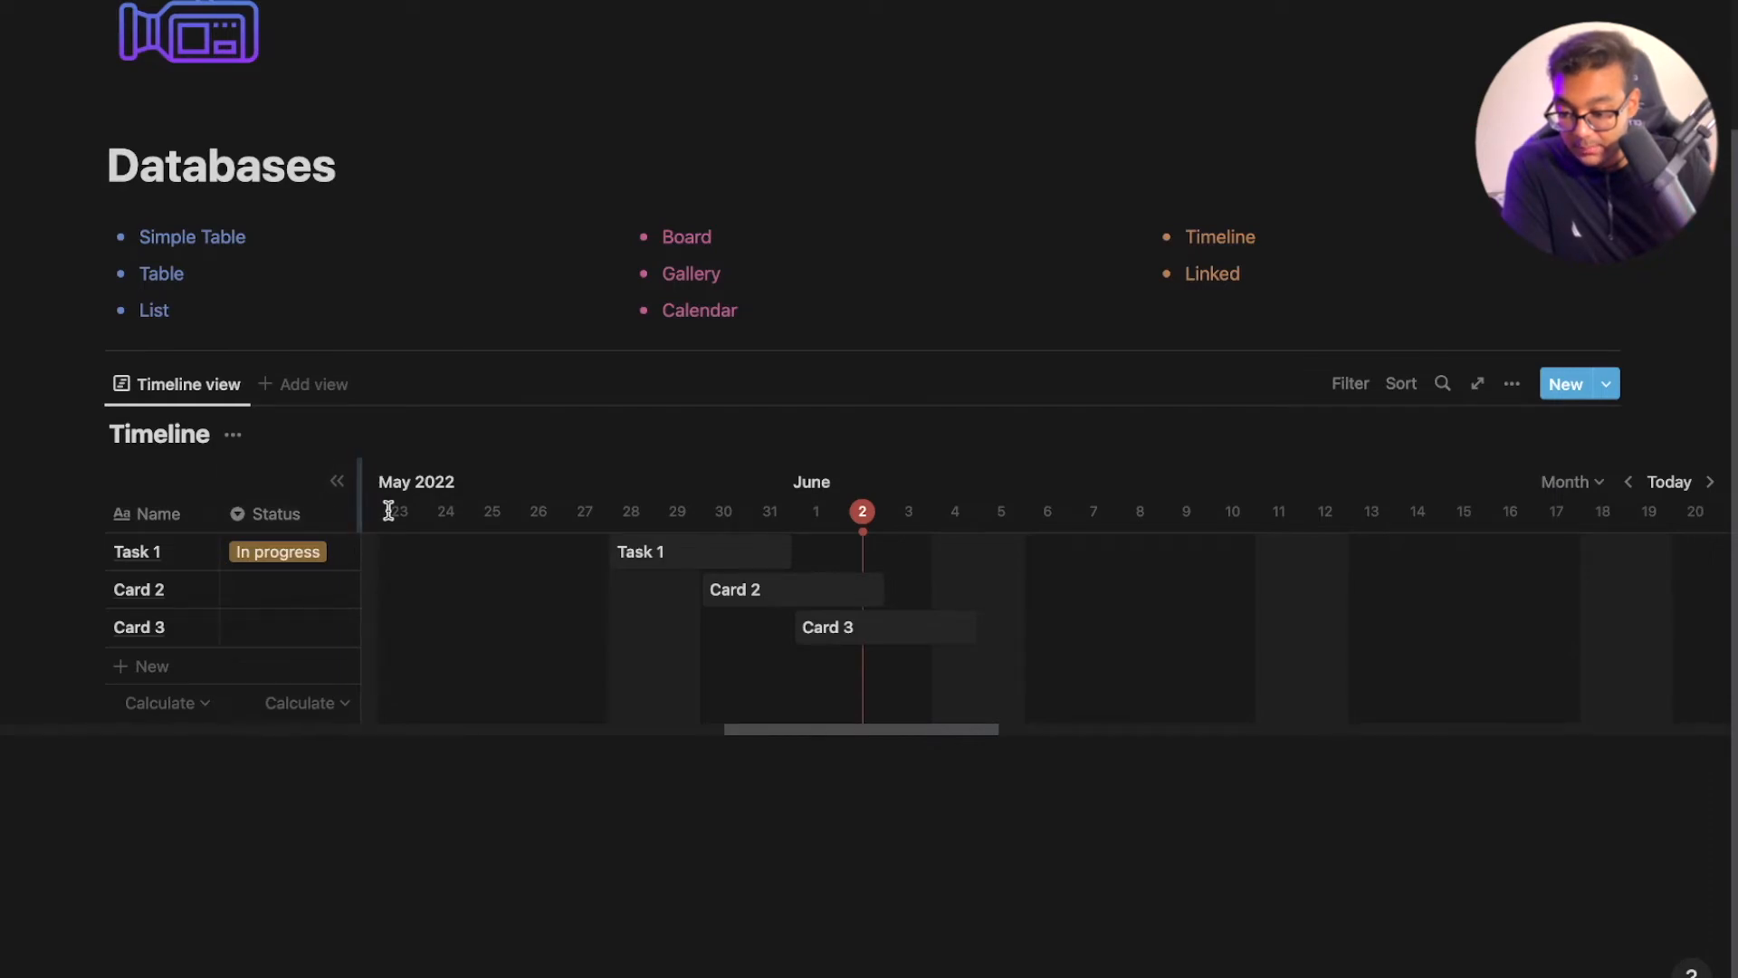
Collapse the table beside the timeline and show the Status property on the timeline bars
left_click(1512, 384)
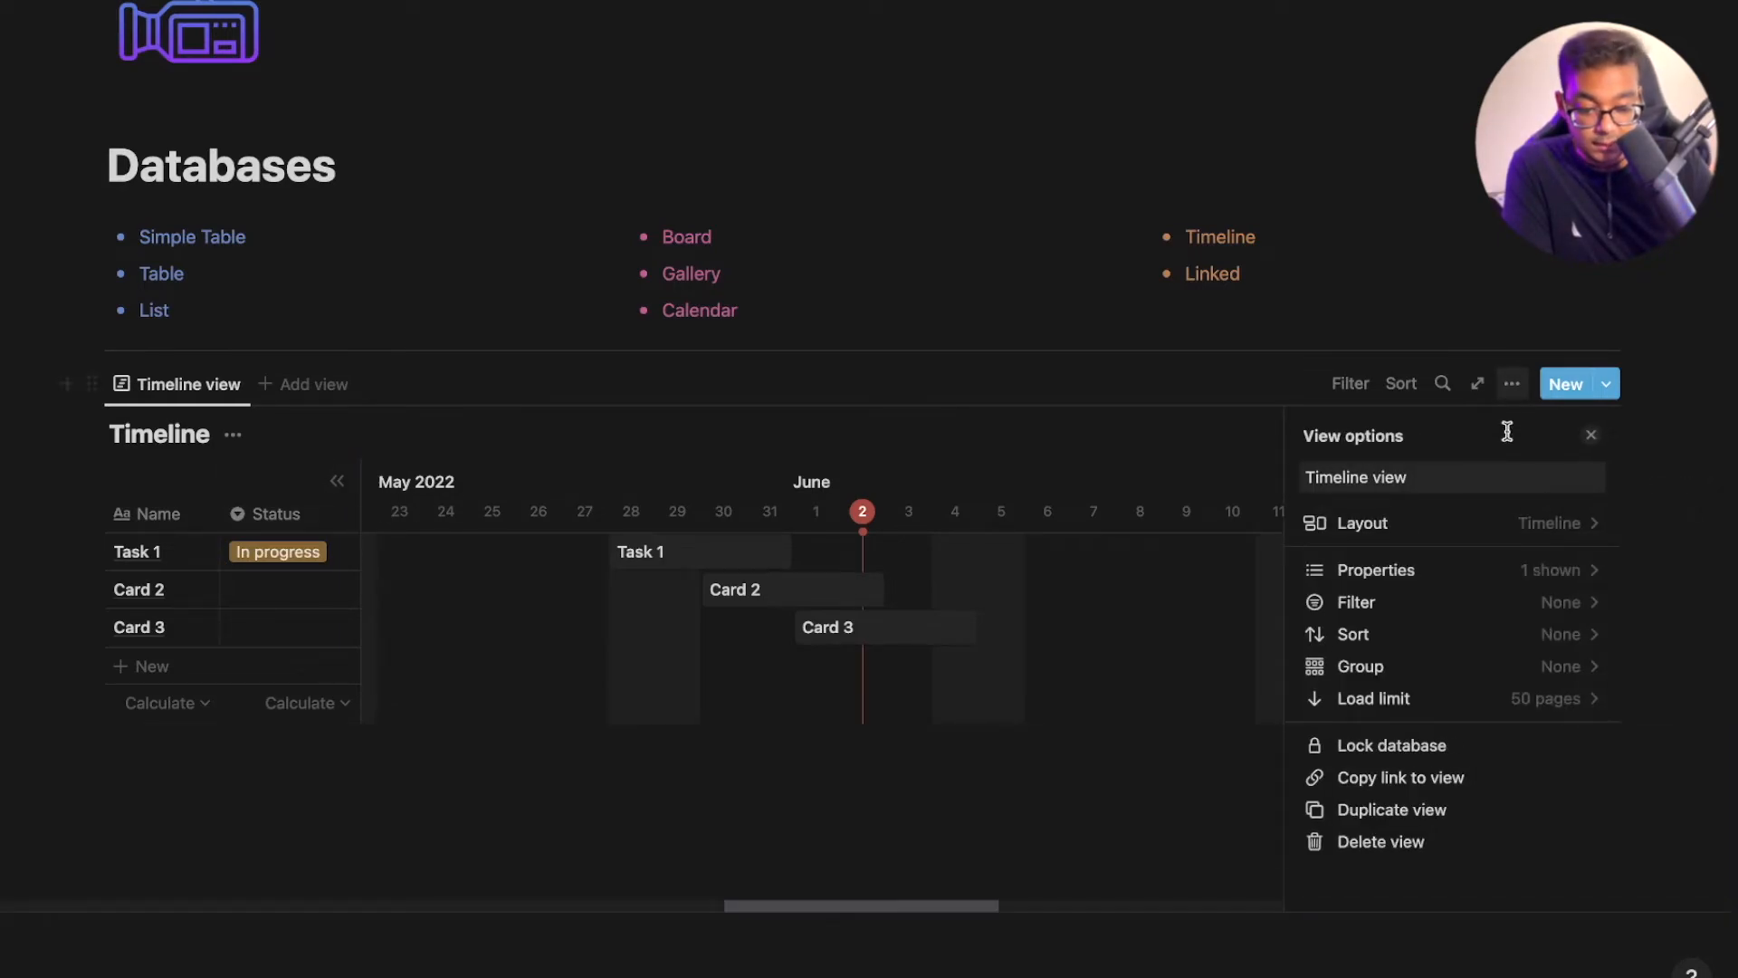
left_click(337, 481)
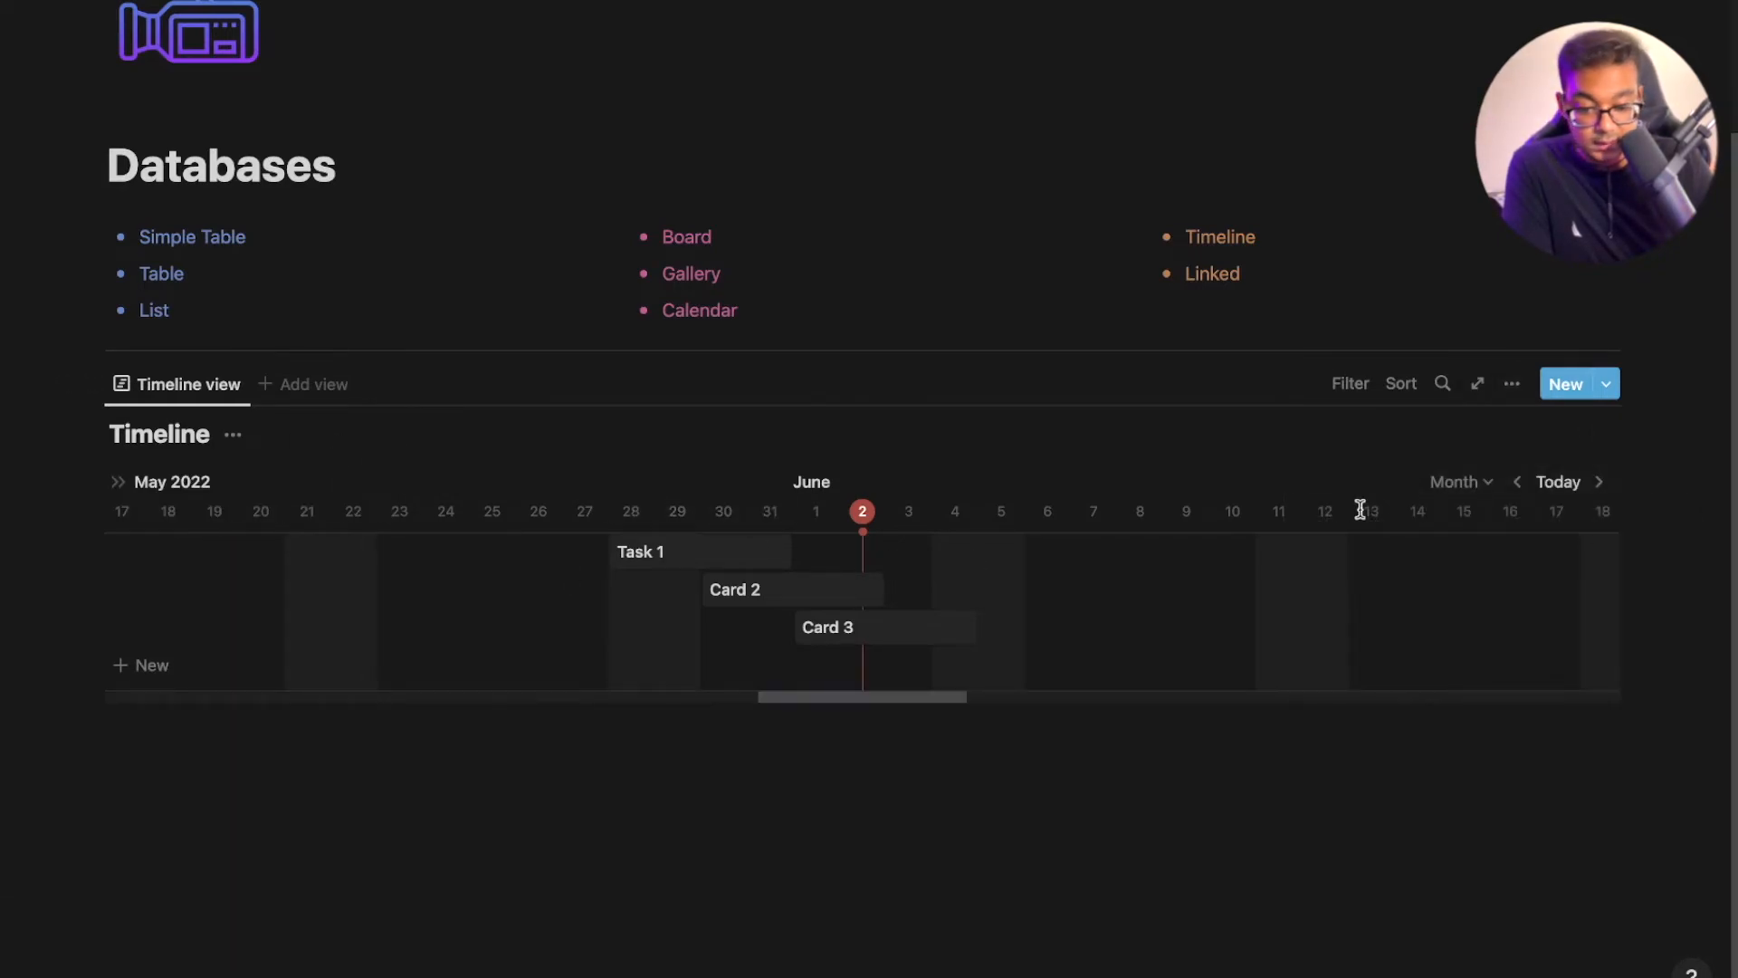
left_click(1507, 384)
left_click(1382, 570)
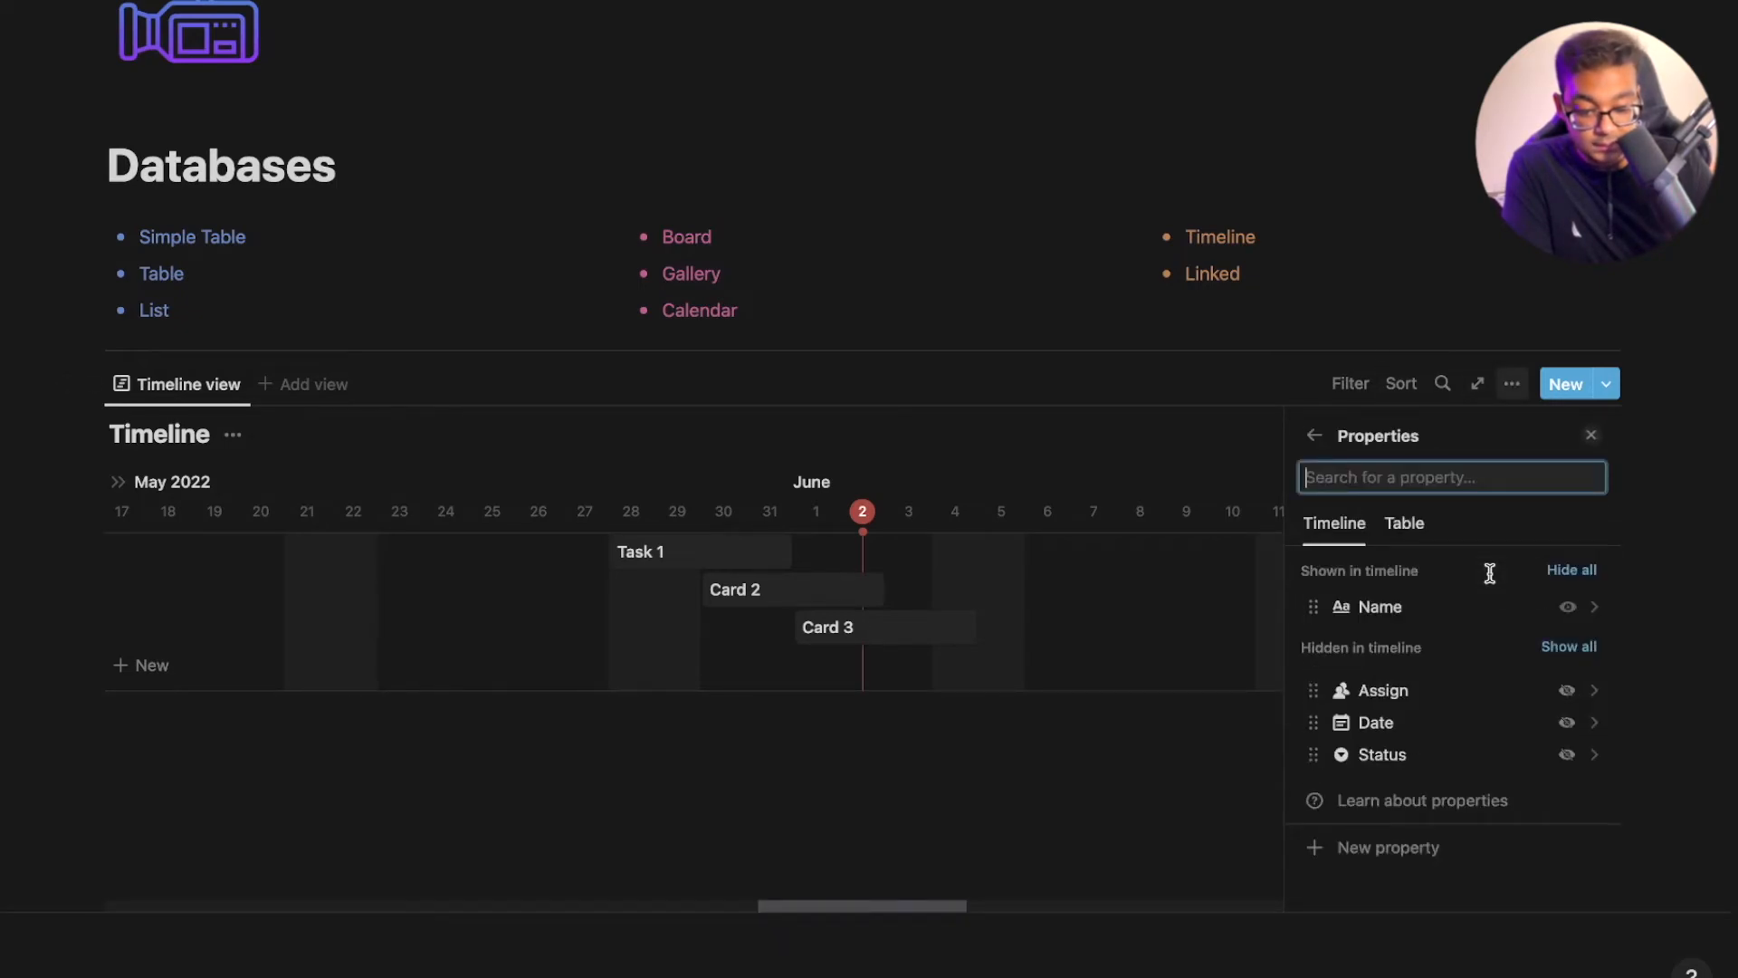
left_click(1566, 757)
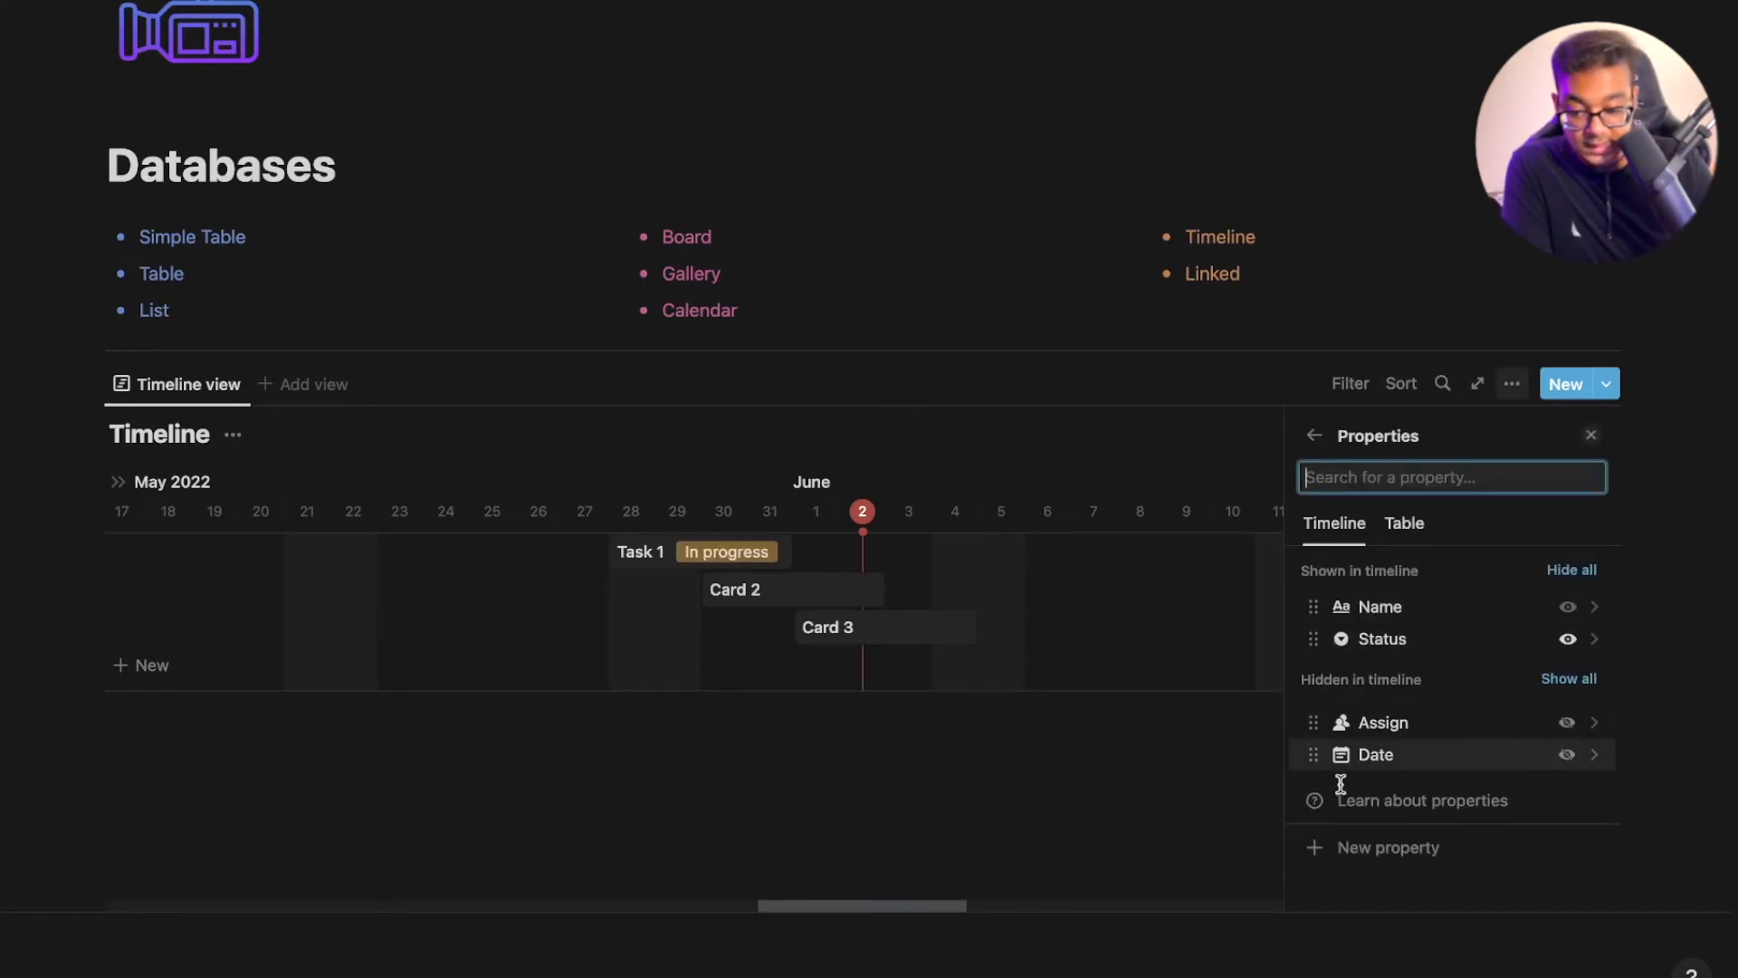
Extend Task 1's end to June 1, and shift the bars so Task 1 spans May 30–June 3 and Card 2 spans May 31–June 3
left_click_drag(788, 545, 833, 559)
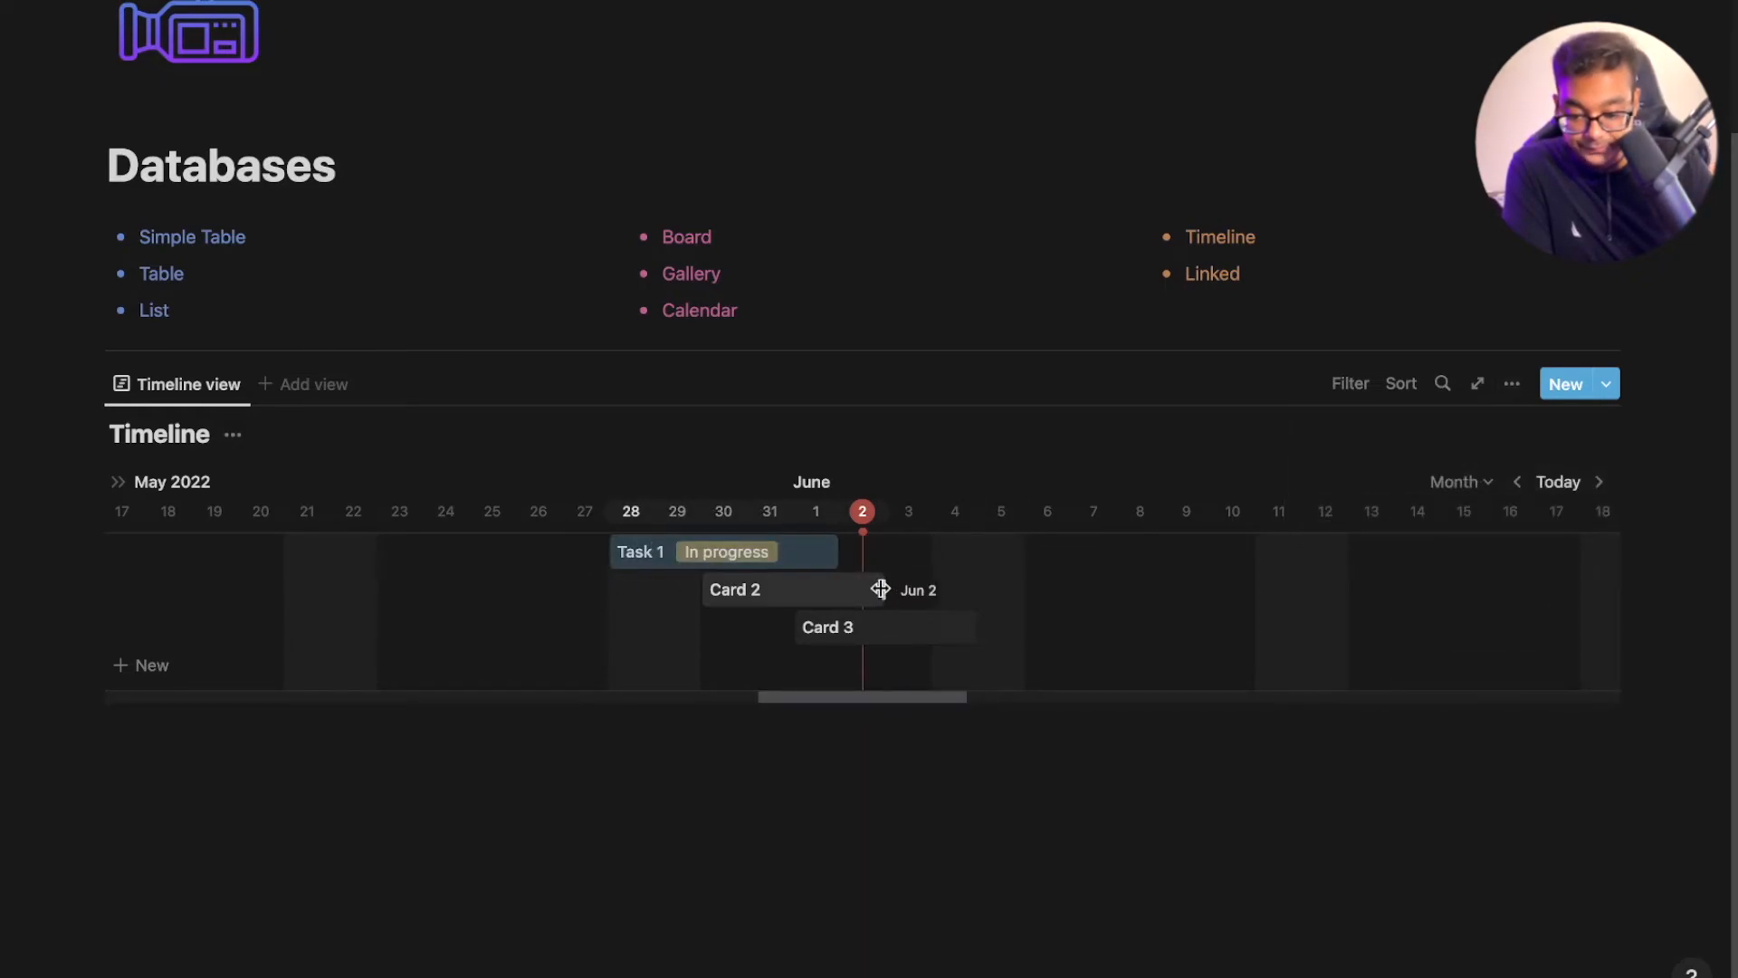
left_click_drag(681, 557, 795, 606)
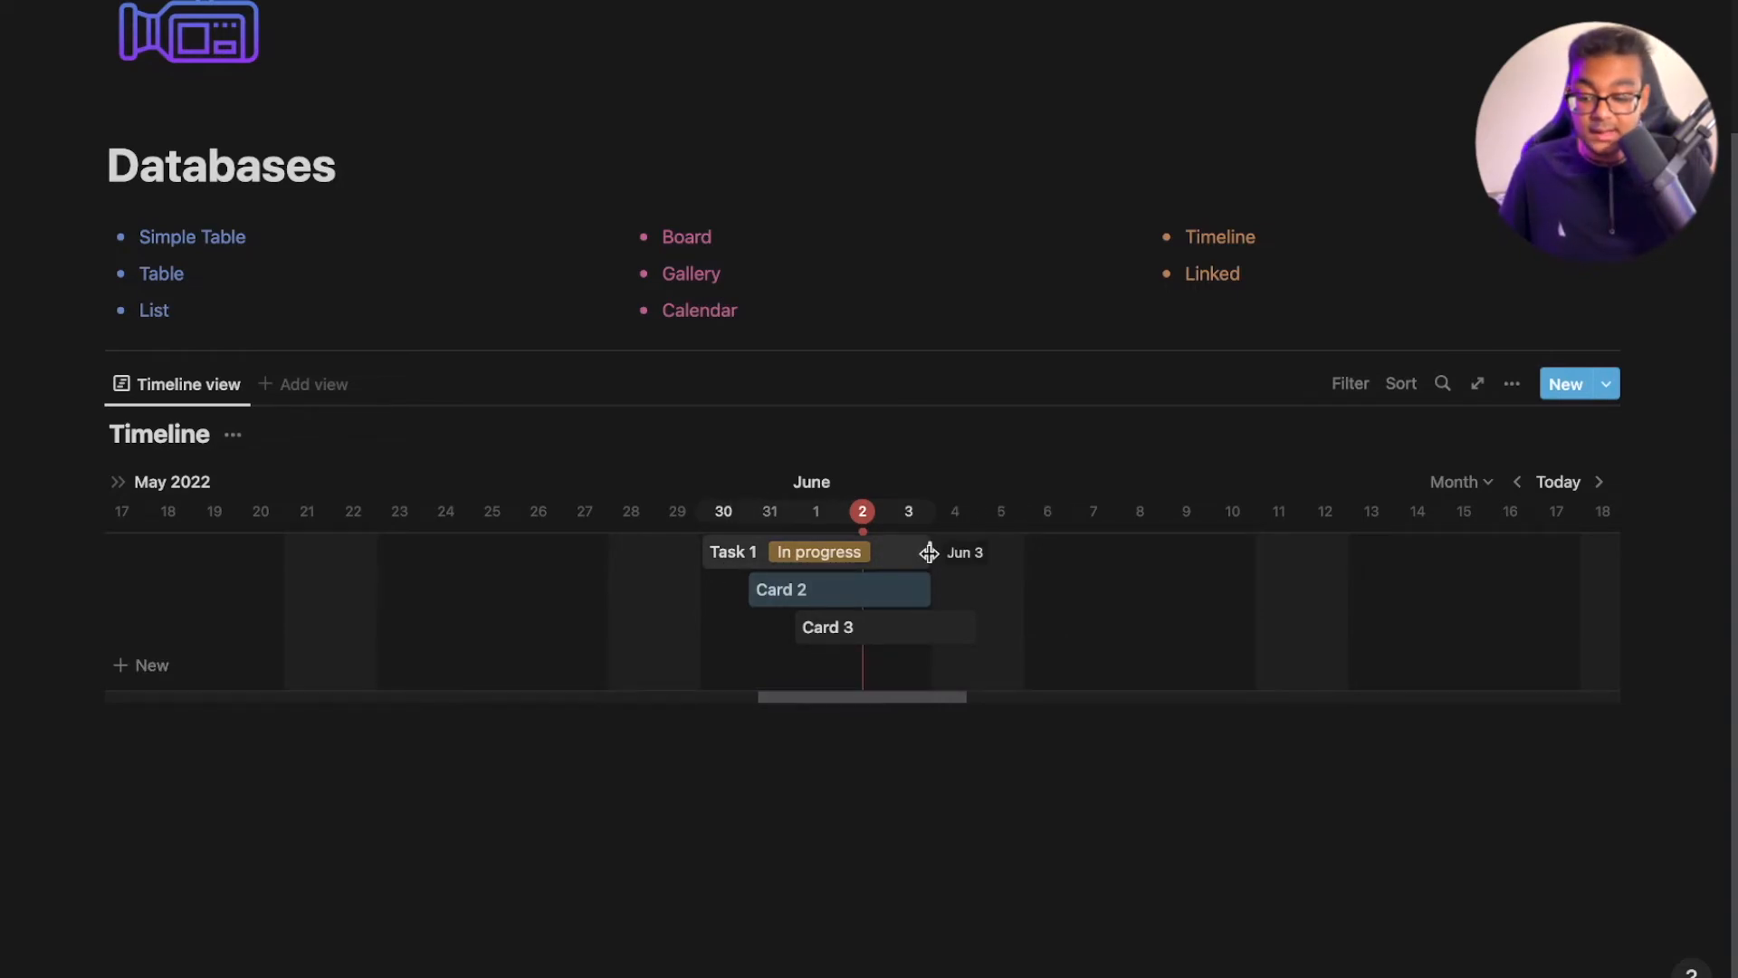
Open Card 2 from the timeline and rename it "Task 2"
left_click(823, 600)
key("super+a")
type("Task22")
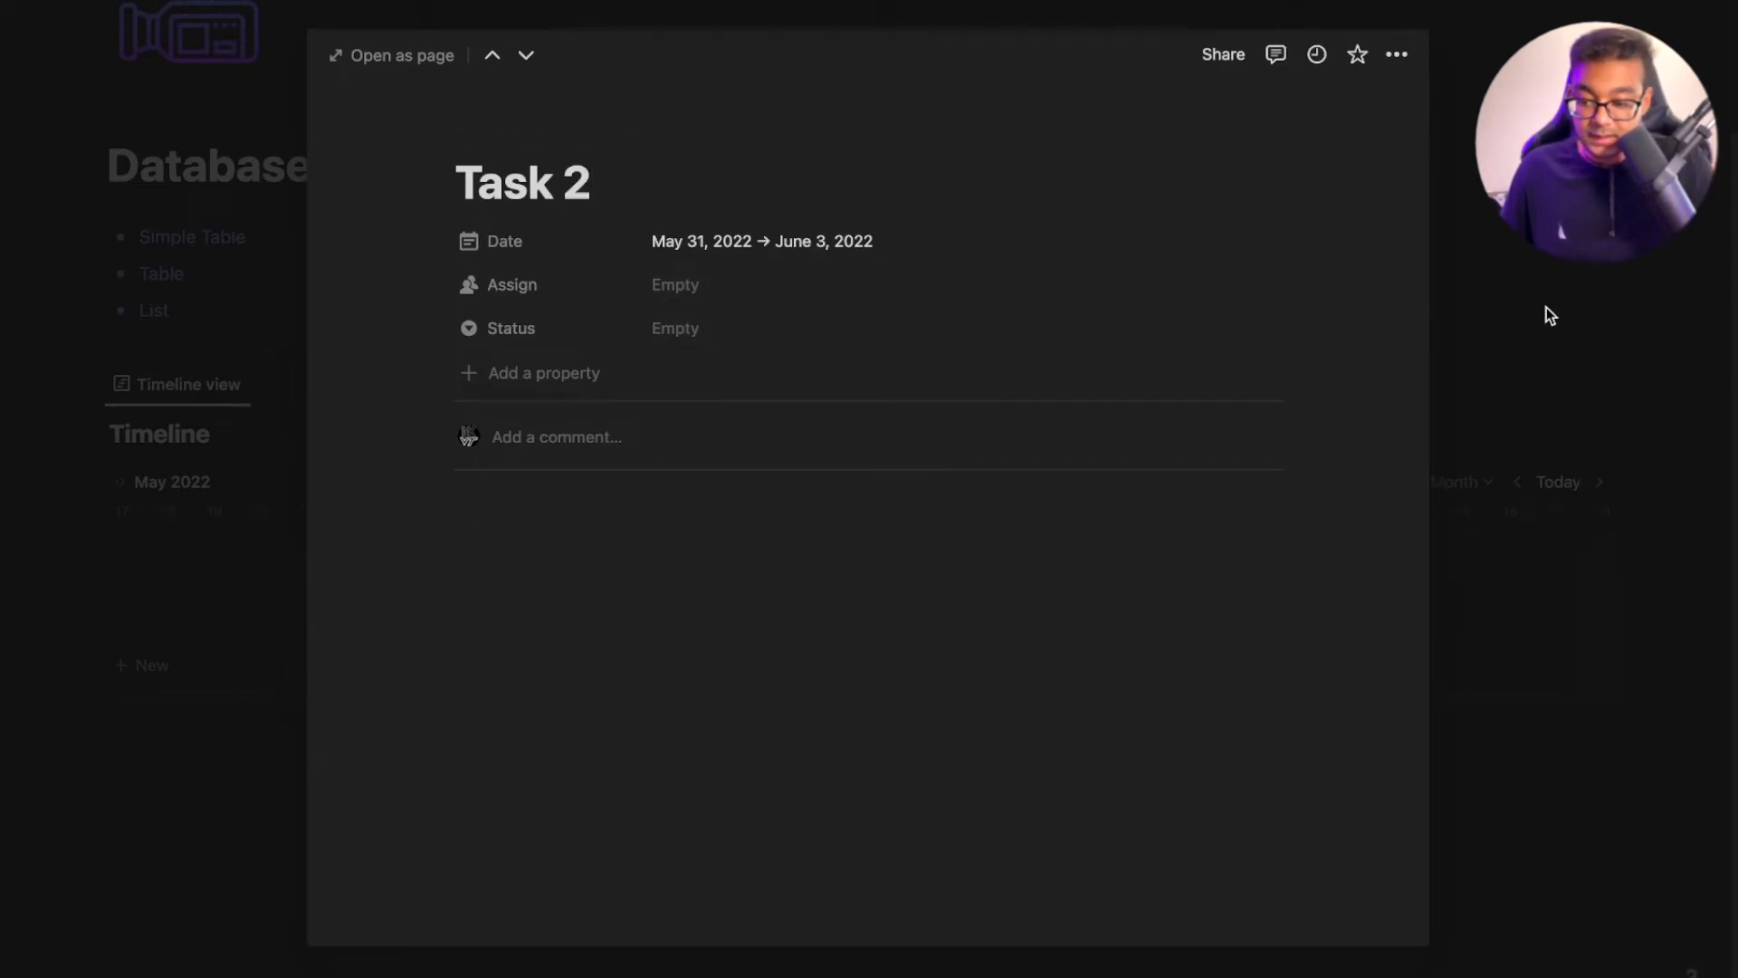
Close Task 2's page, extend its timeline bar to end June 12, and reschedule Card 3 to June 3–8
left_click(1544, 315)
left_click(928, 596)
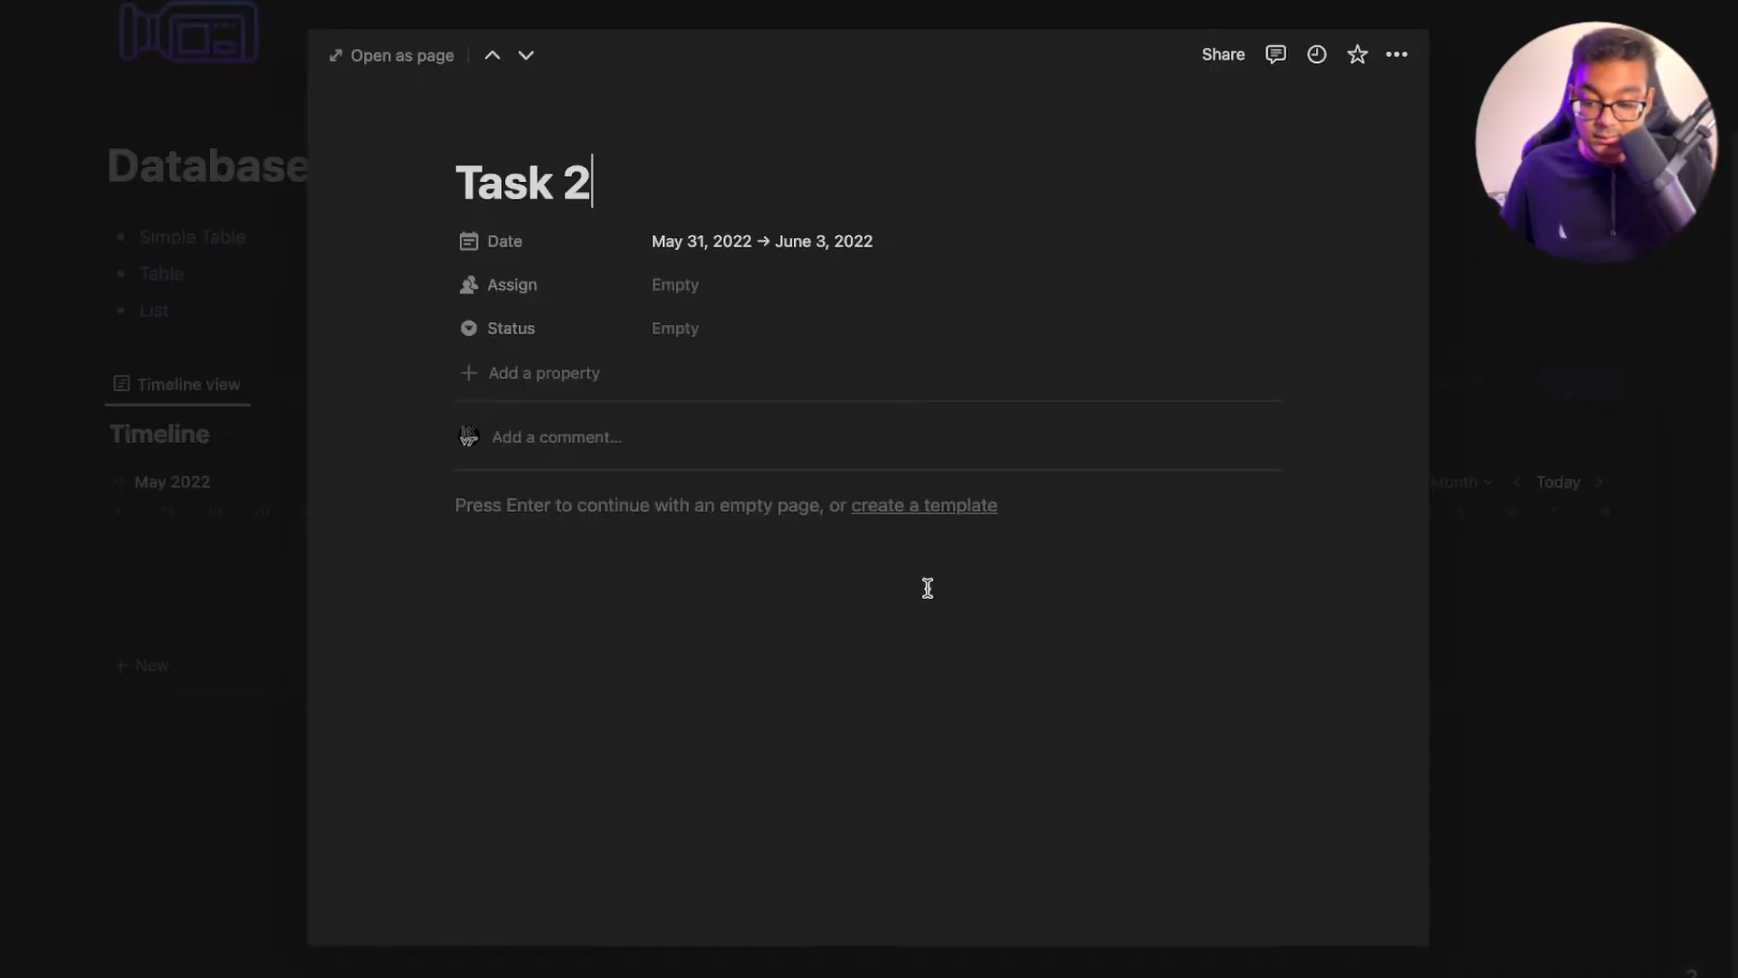
left_click(1488, 512)
left_click_drag(928, 593, 1345, 591)
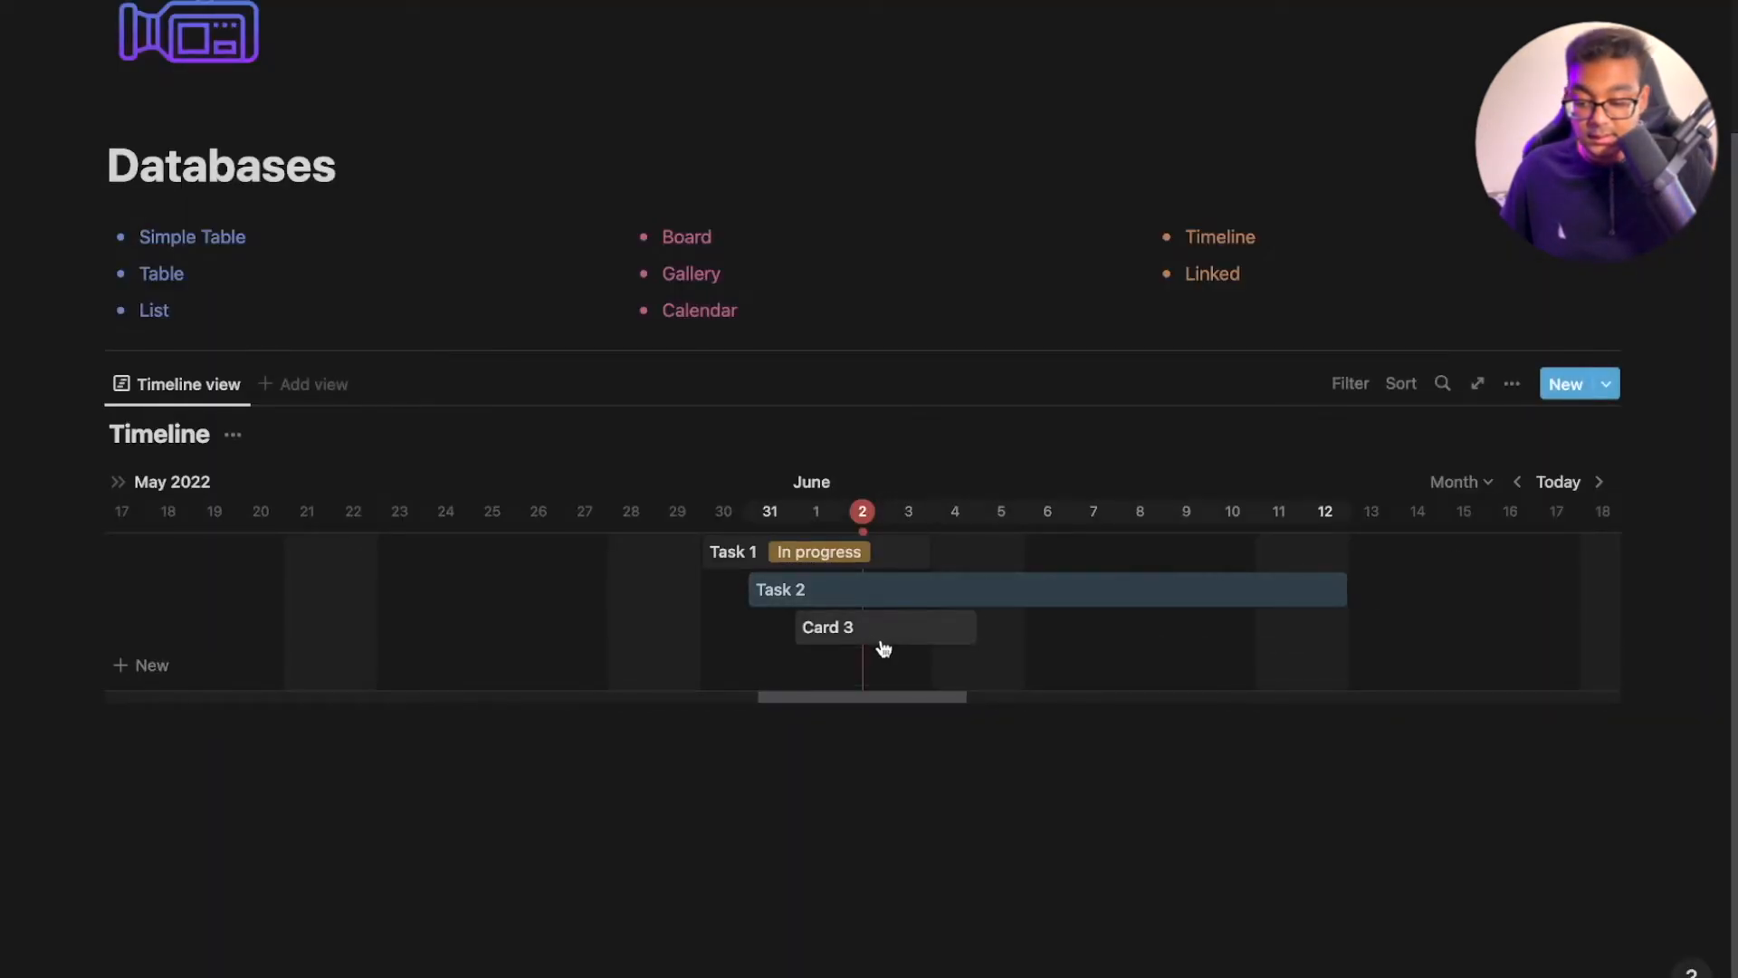
left_click_drag(879, 639, 1156, 624)
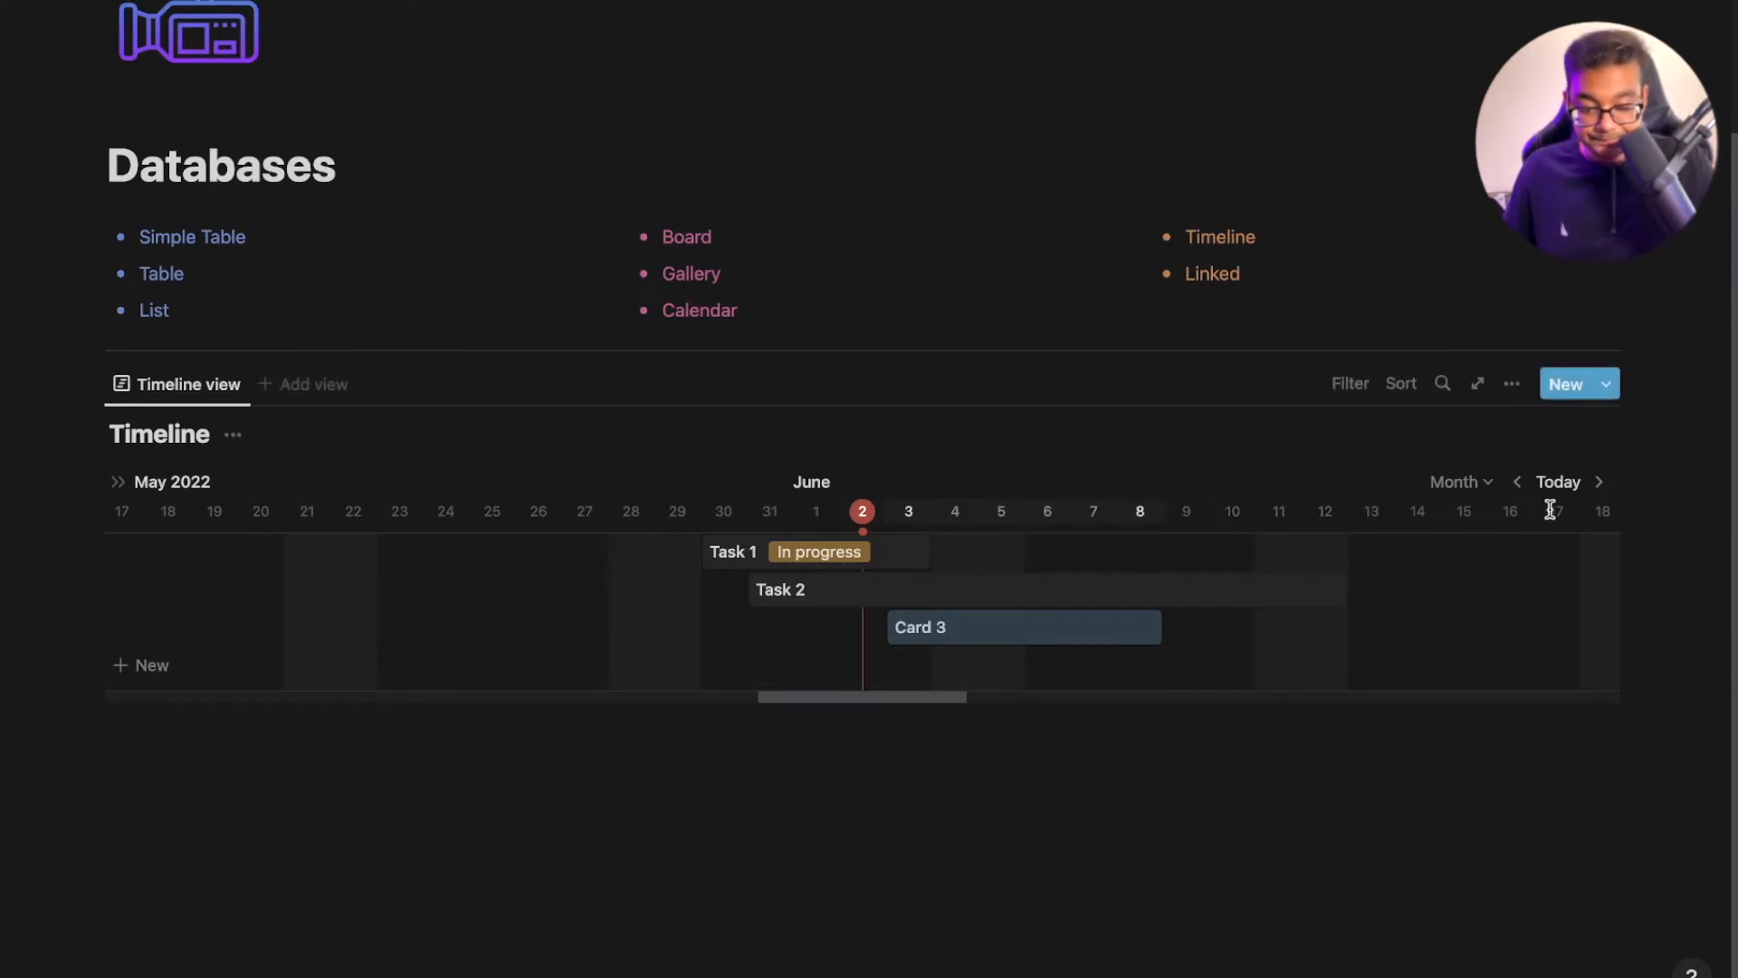
Page the timeline forward past June into July, and return to the bars around today's date
left_click(1601, 485)
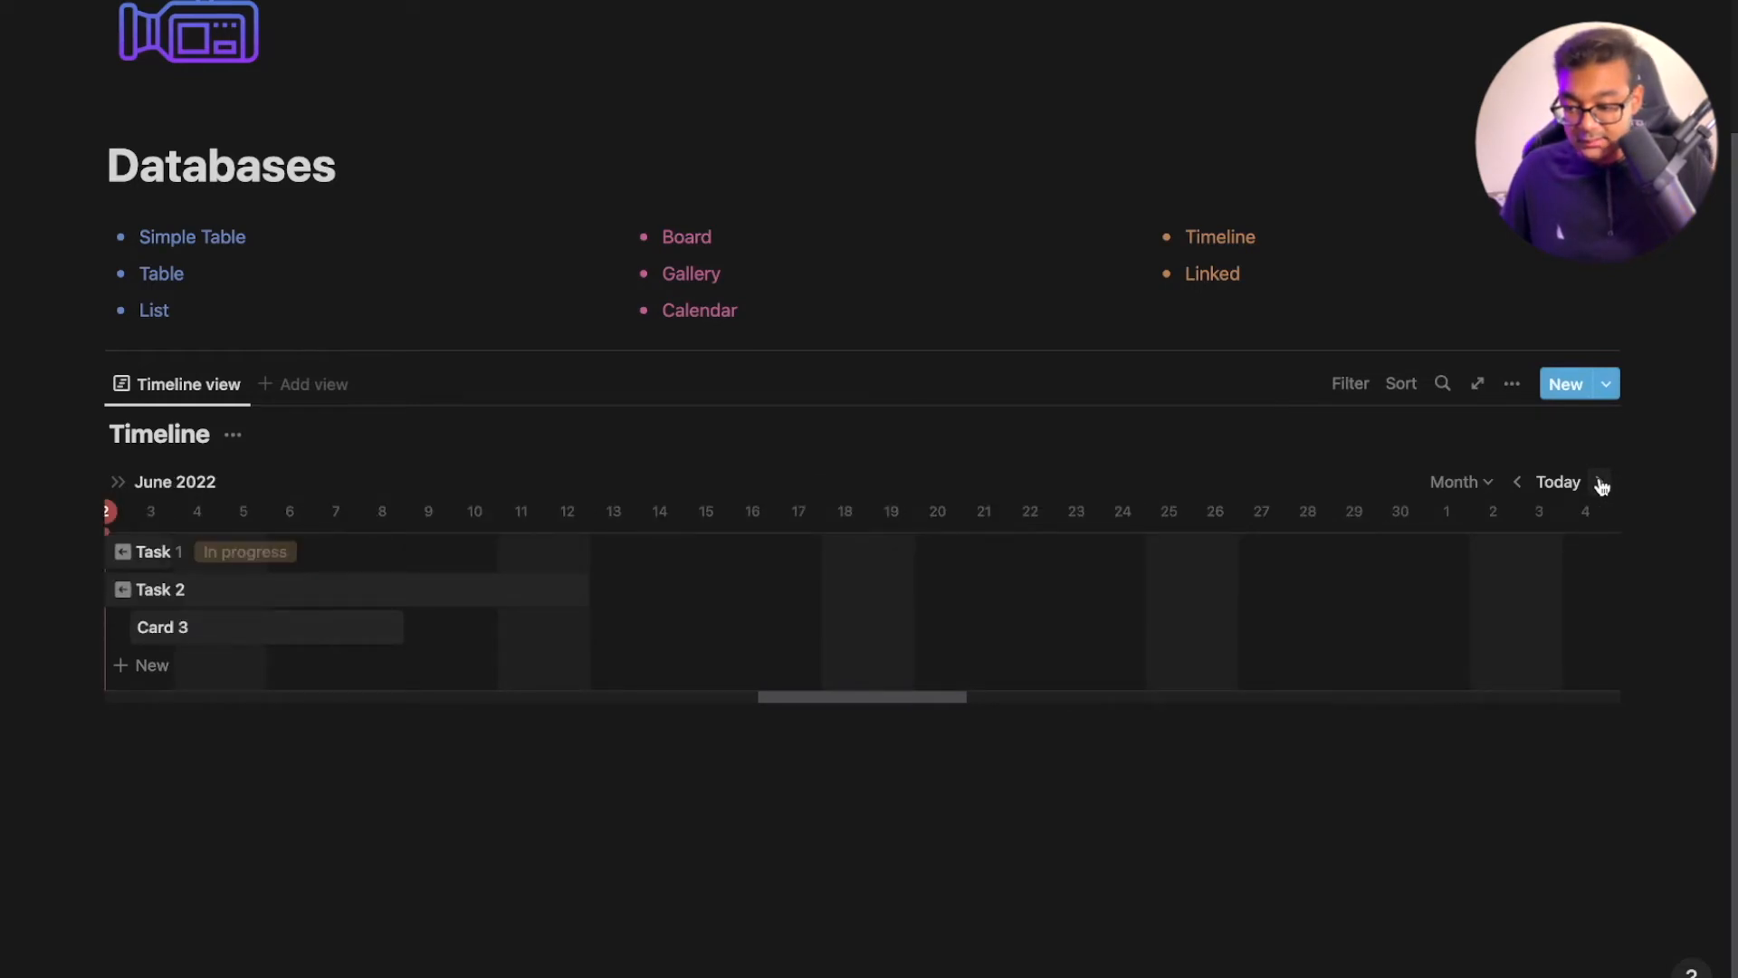
left_click(1601, 484)
left_click(1600, 485)
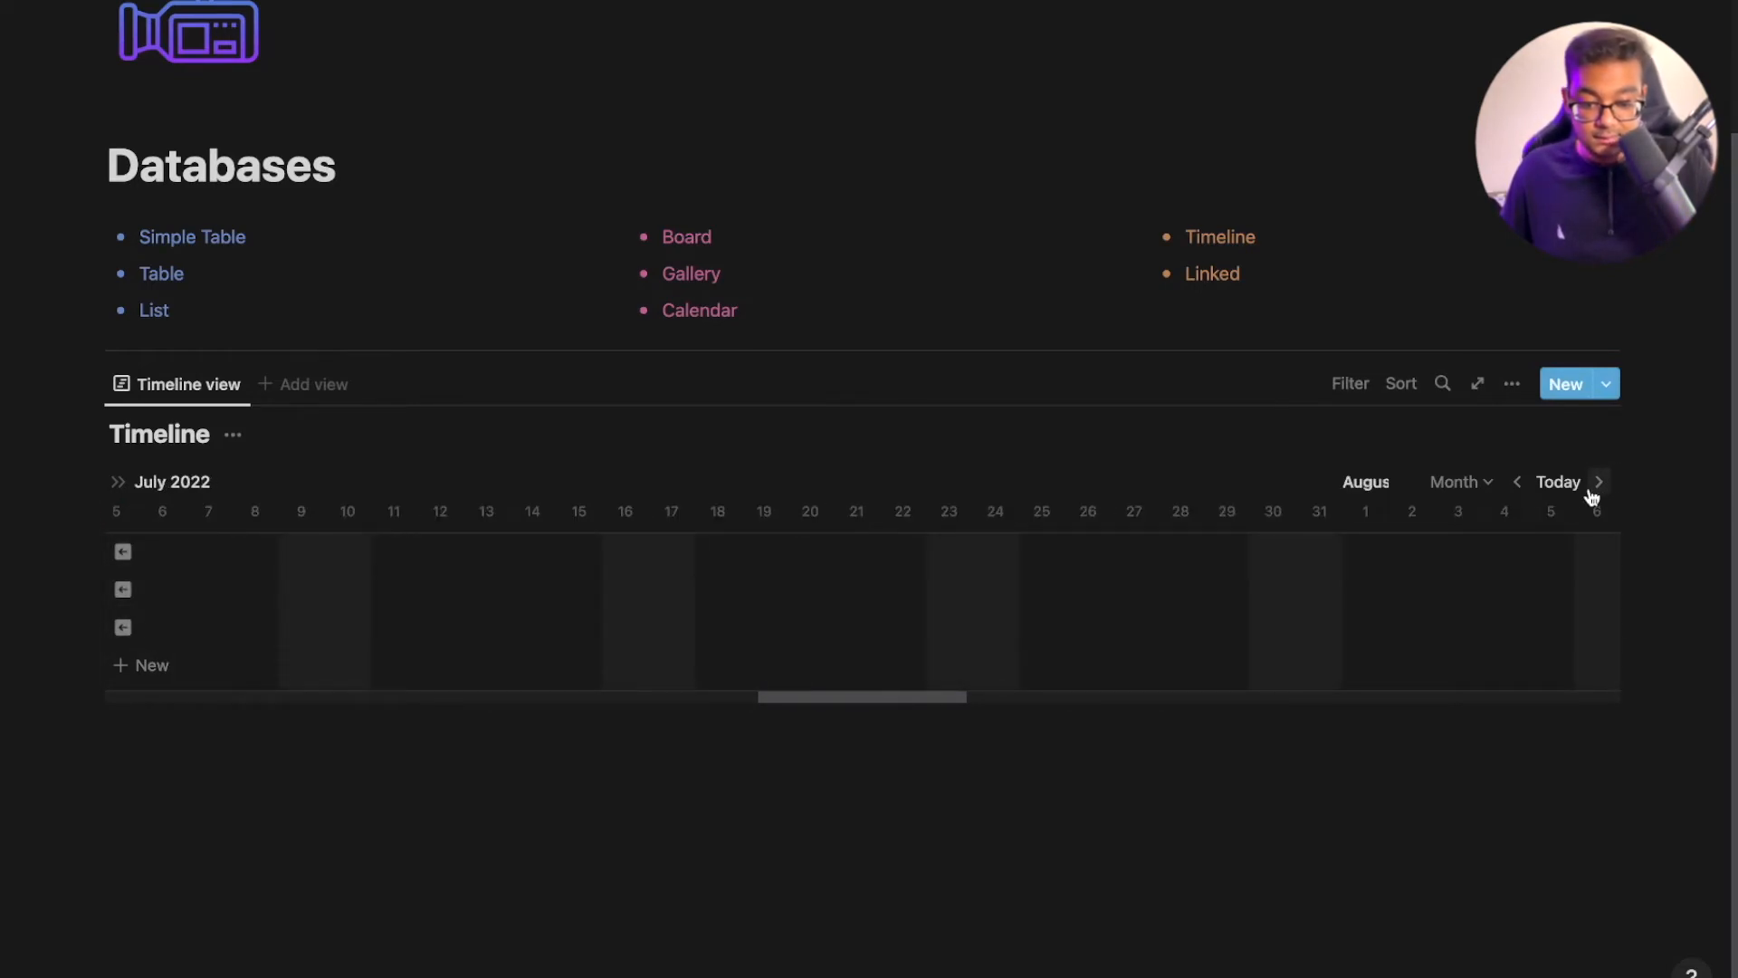
left_click(1518, 489)
left_click(1519, 490)
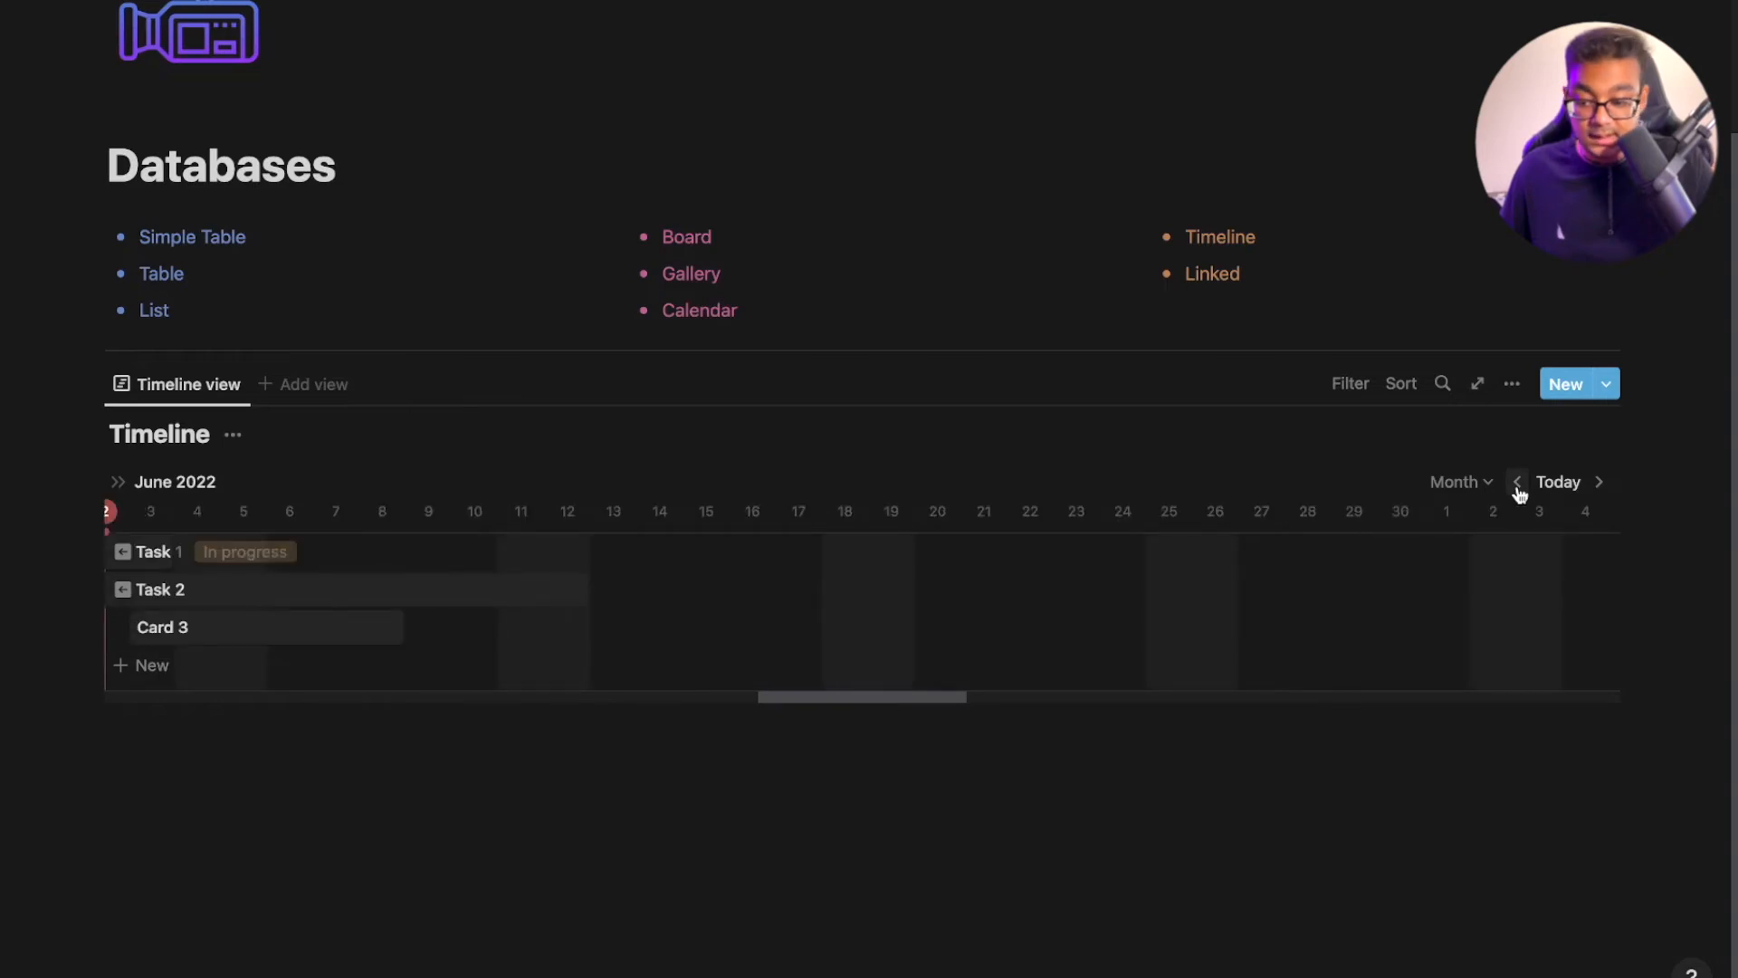
left_click(1518, 489)
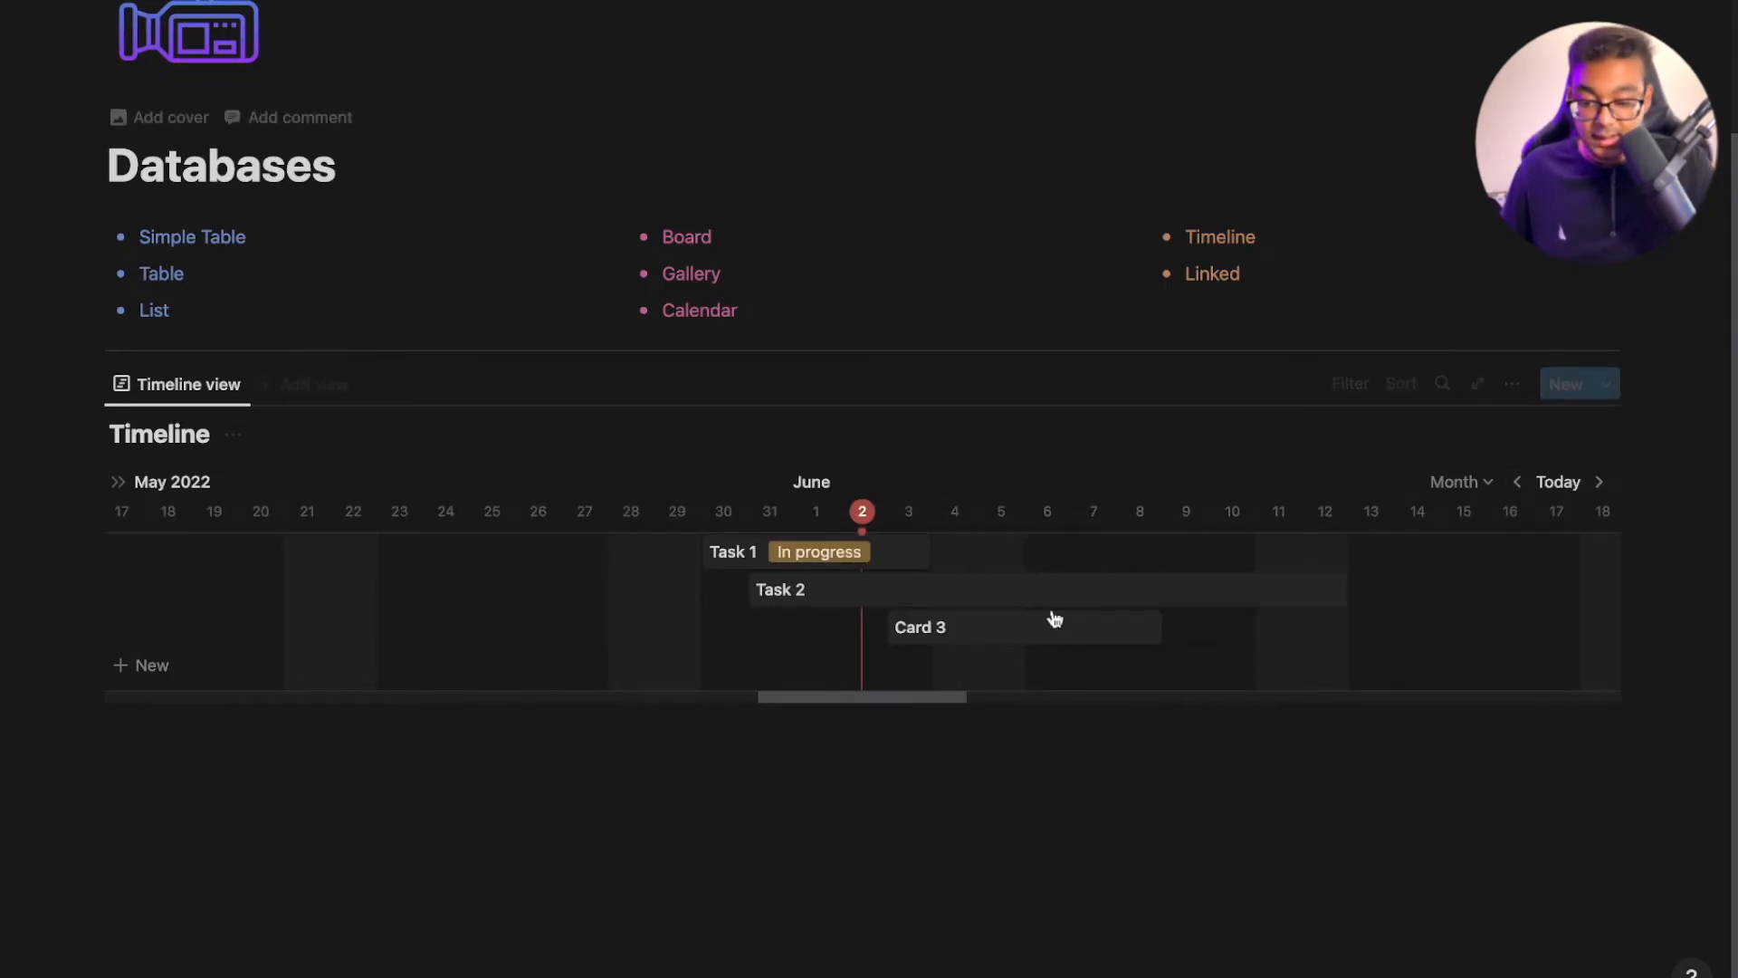
left_click_drag(1312, 881, 757, 536)
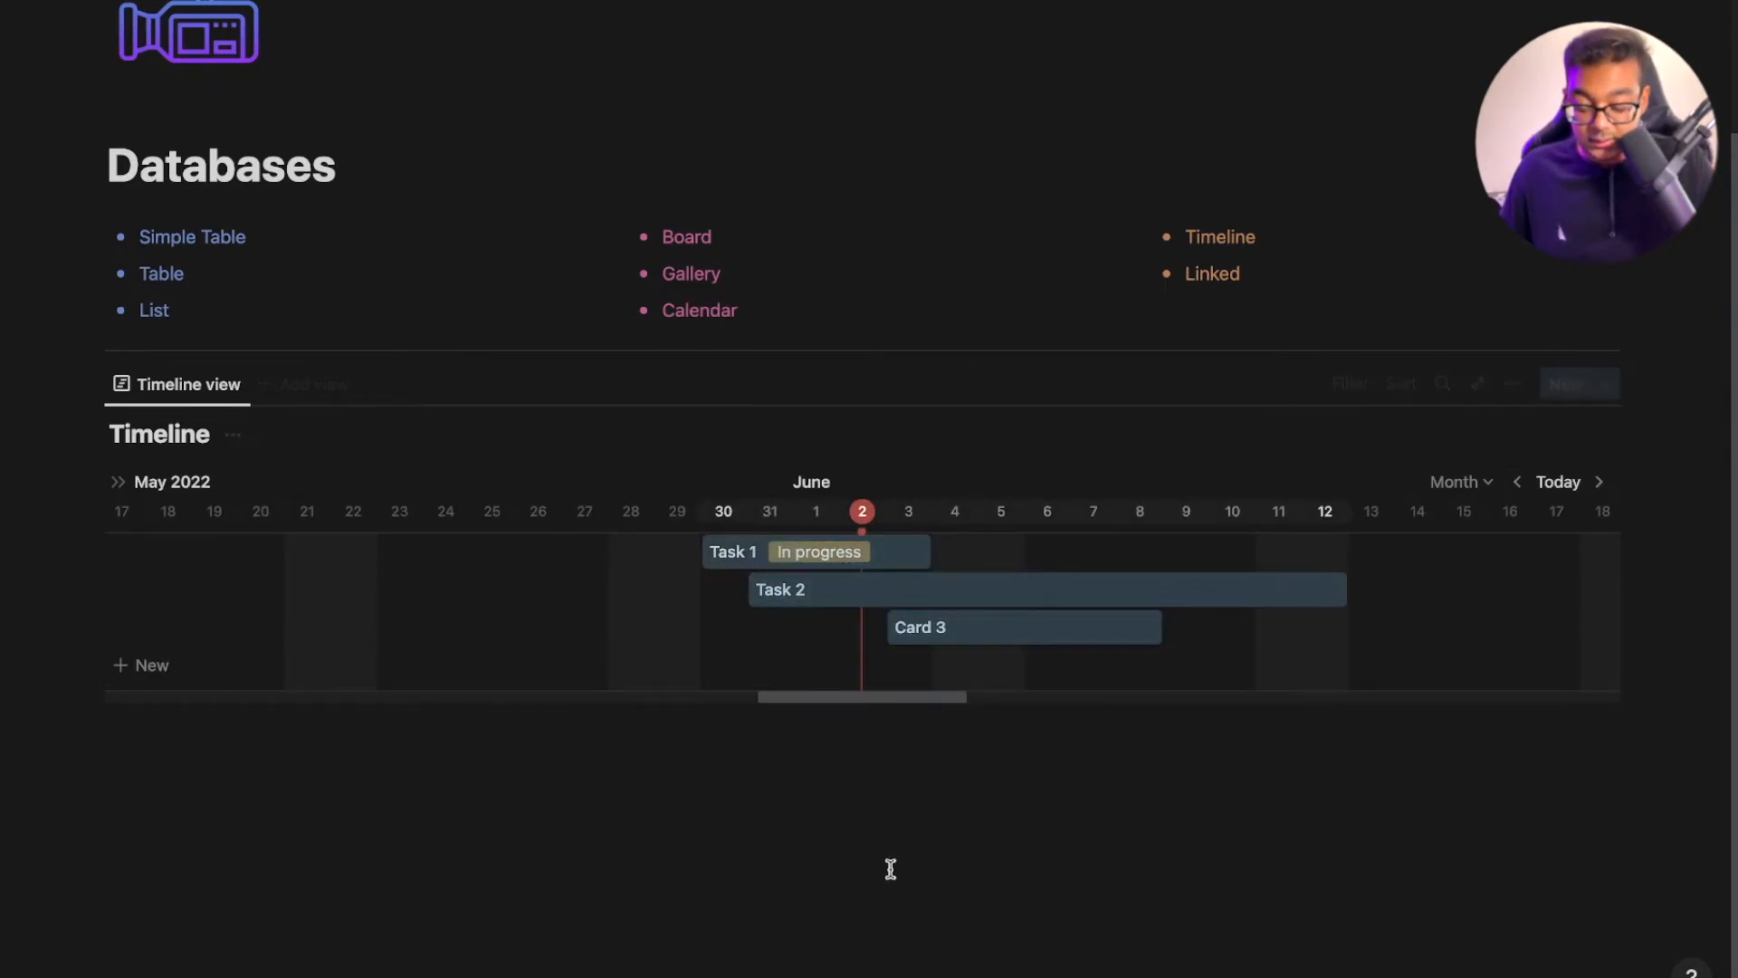
left_click_drag(1047, 818, 691, 388)
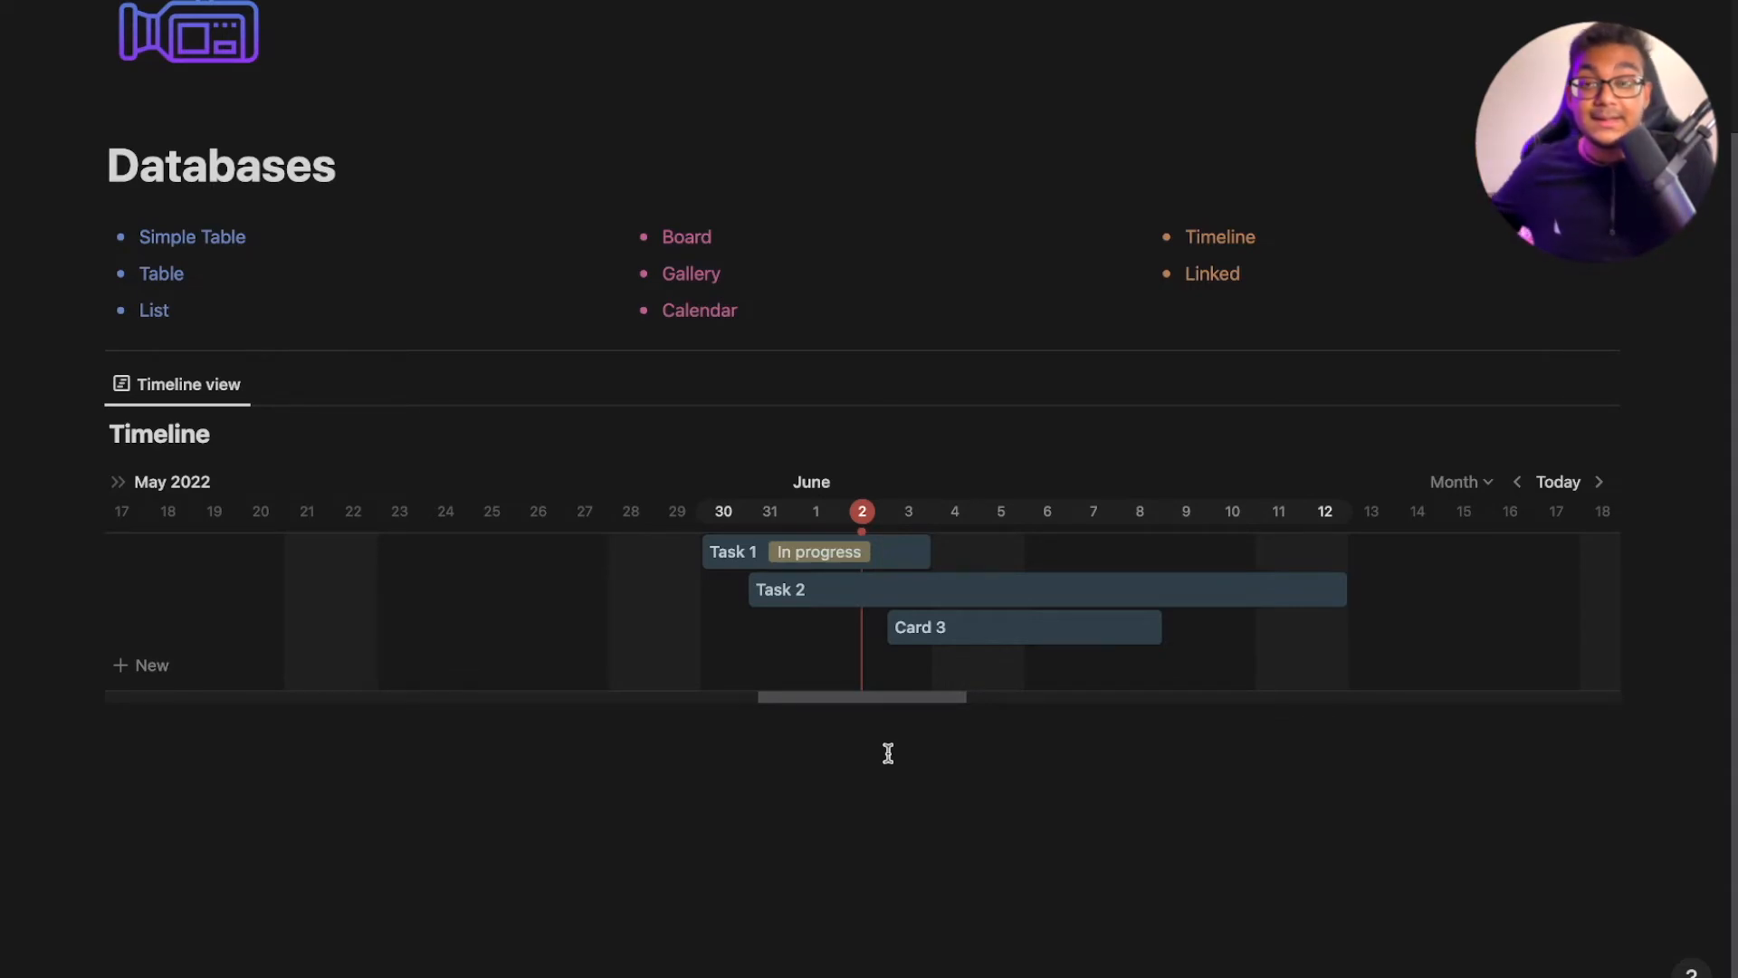
left_click(655, 899)
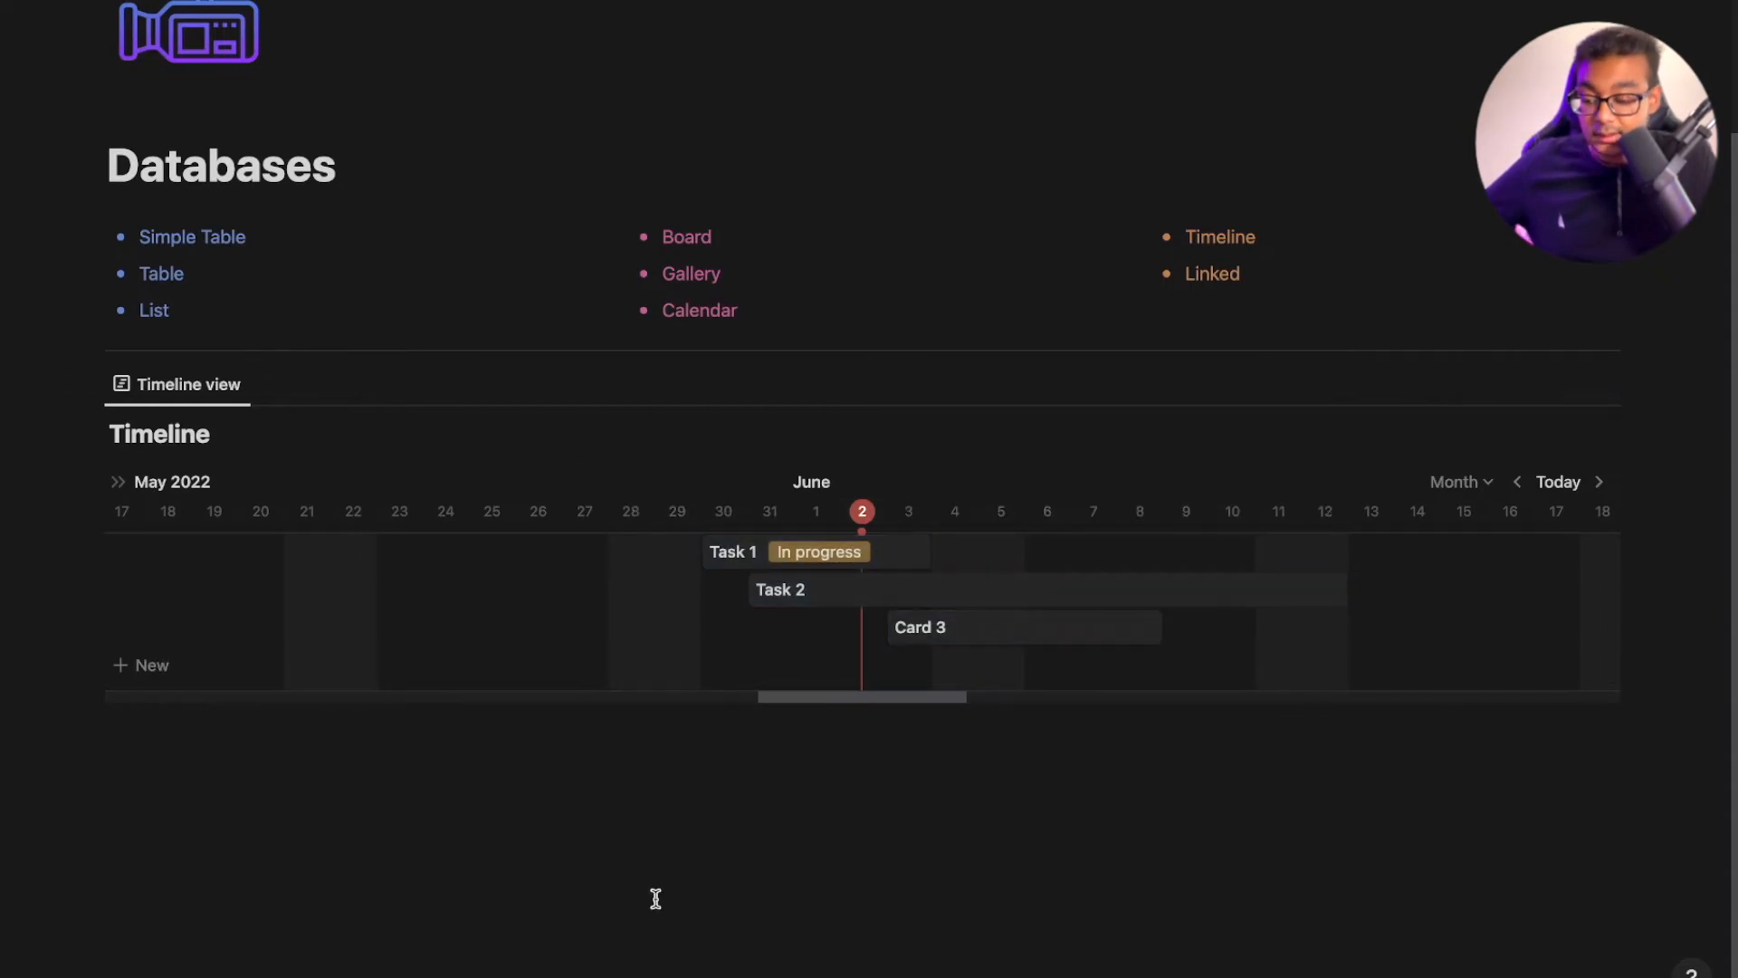
left_click_drag(486, 953, 98, 381)
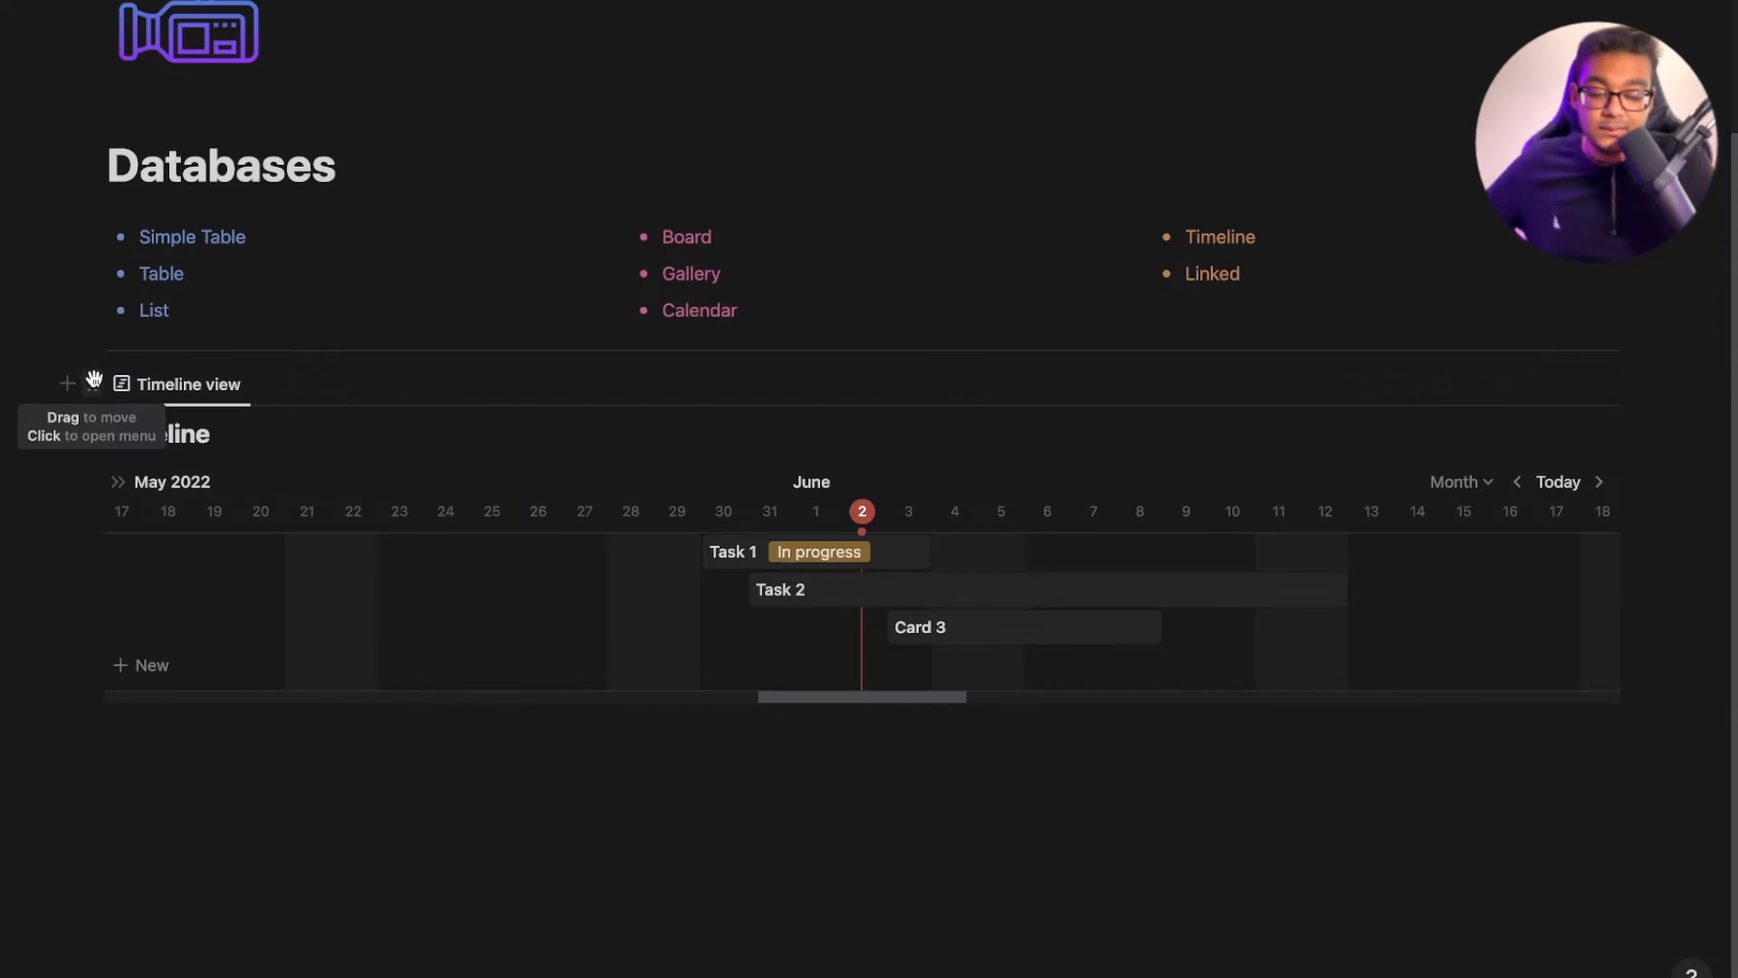
scroll(981, 670, "right", 12)
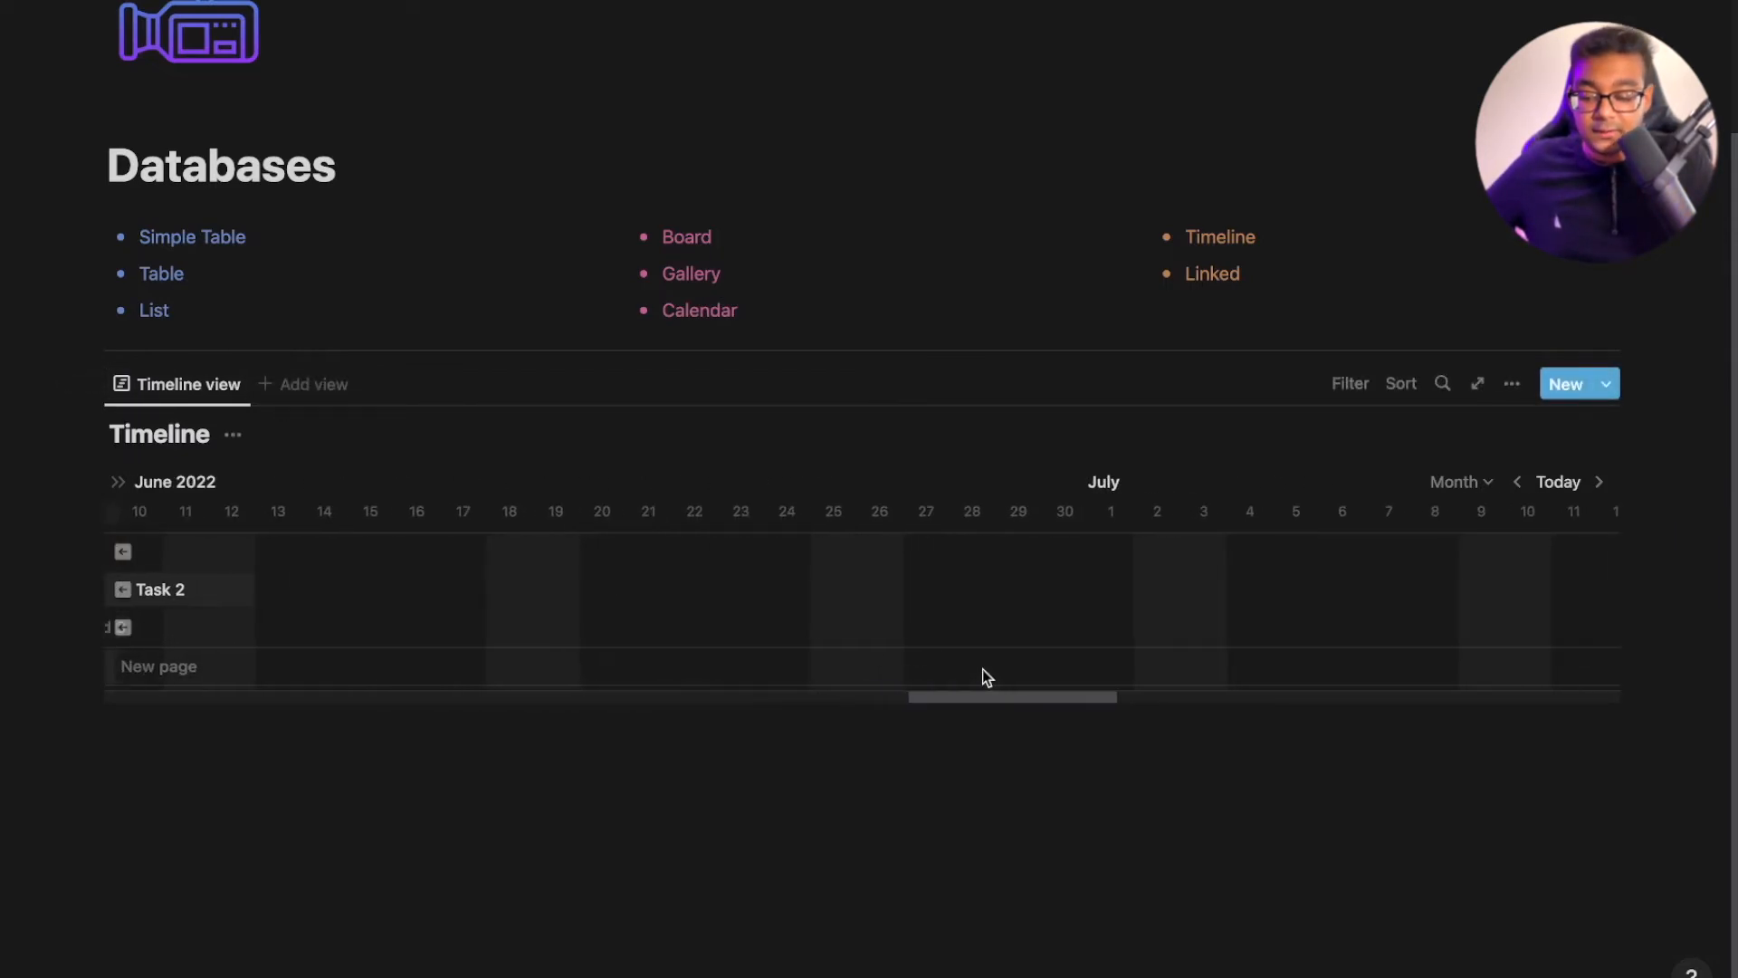
scroll(981, 670, "left", 18)
scroll(982, 670, "right", 3)
scroll(987, 677, "right", 8)
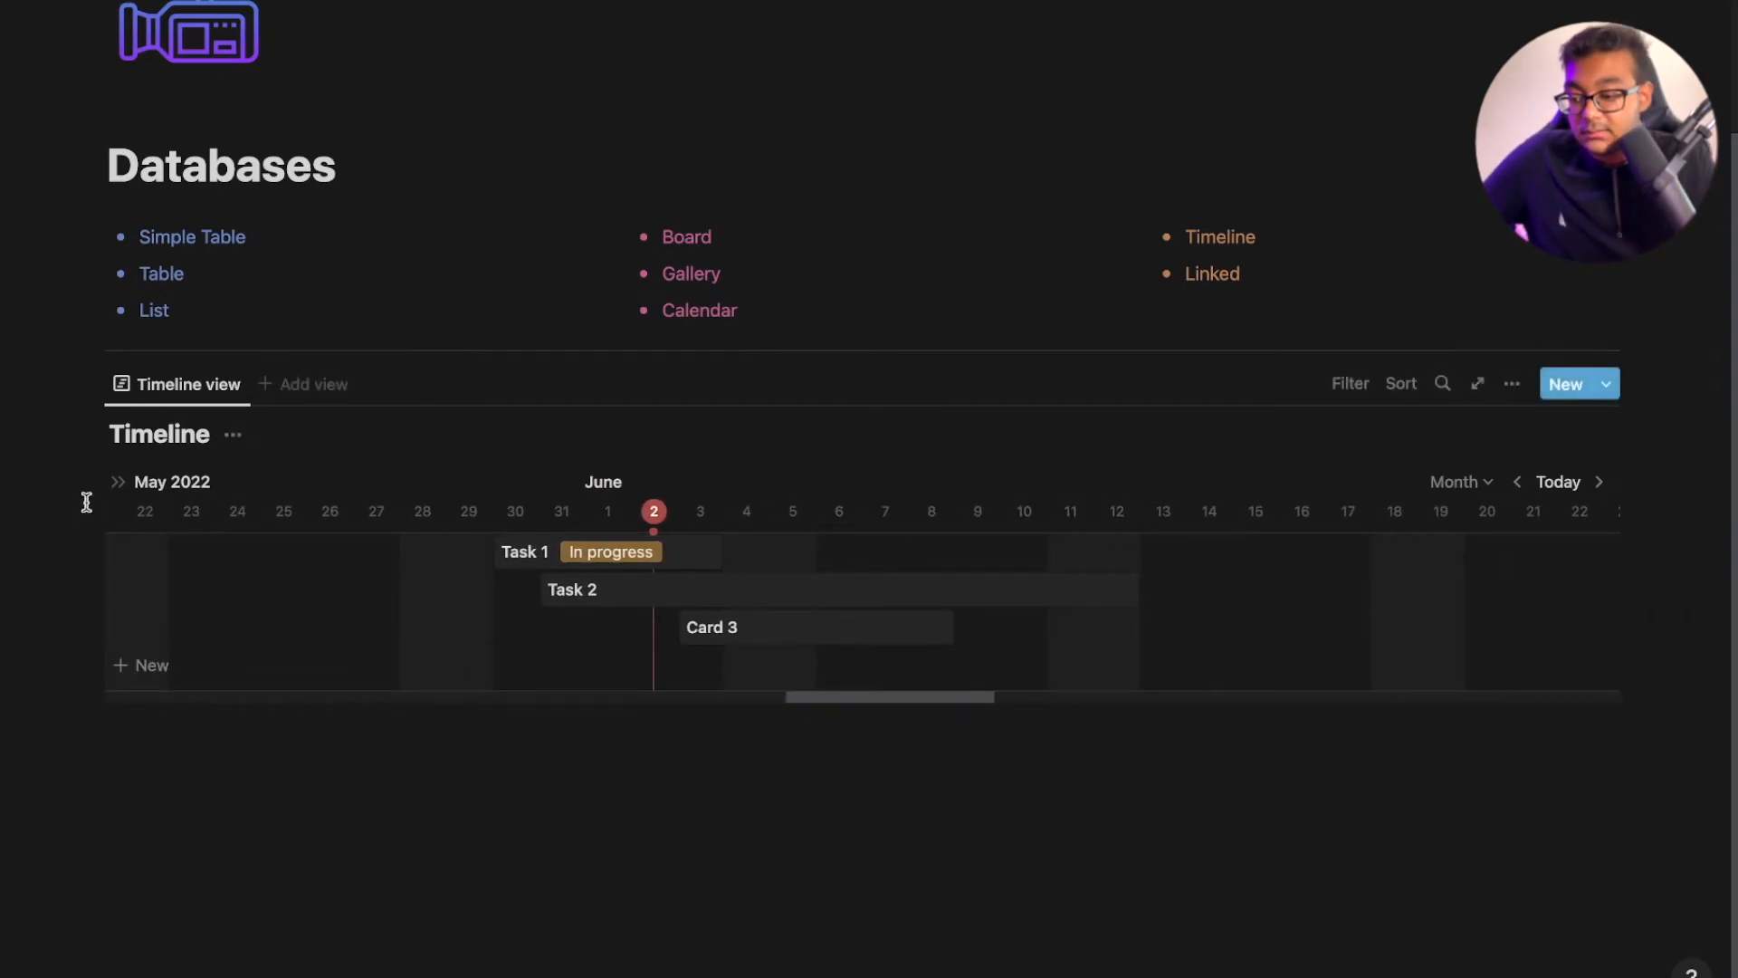
Replace the timeline database with a linked view of the existing untitled gallery database, copying its Gallery view
left_click(91, 383)
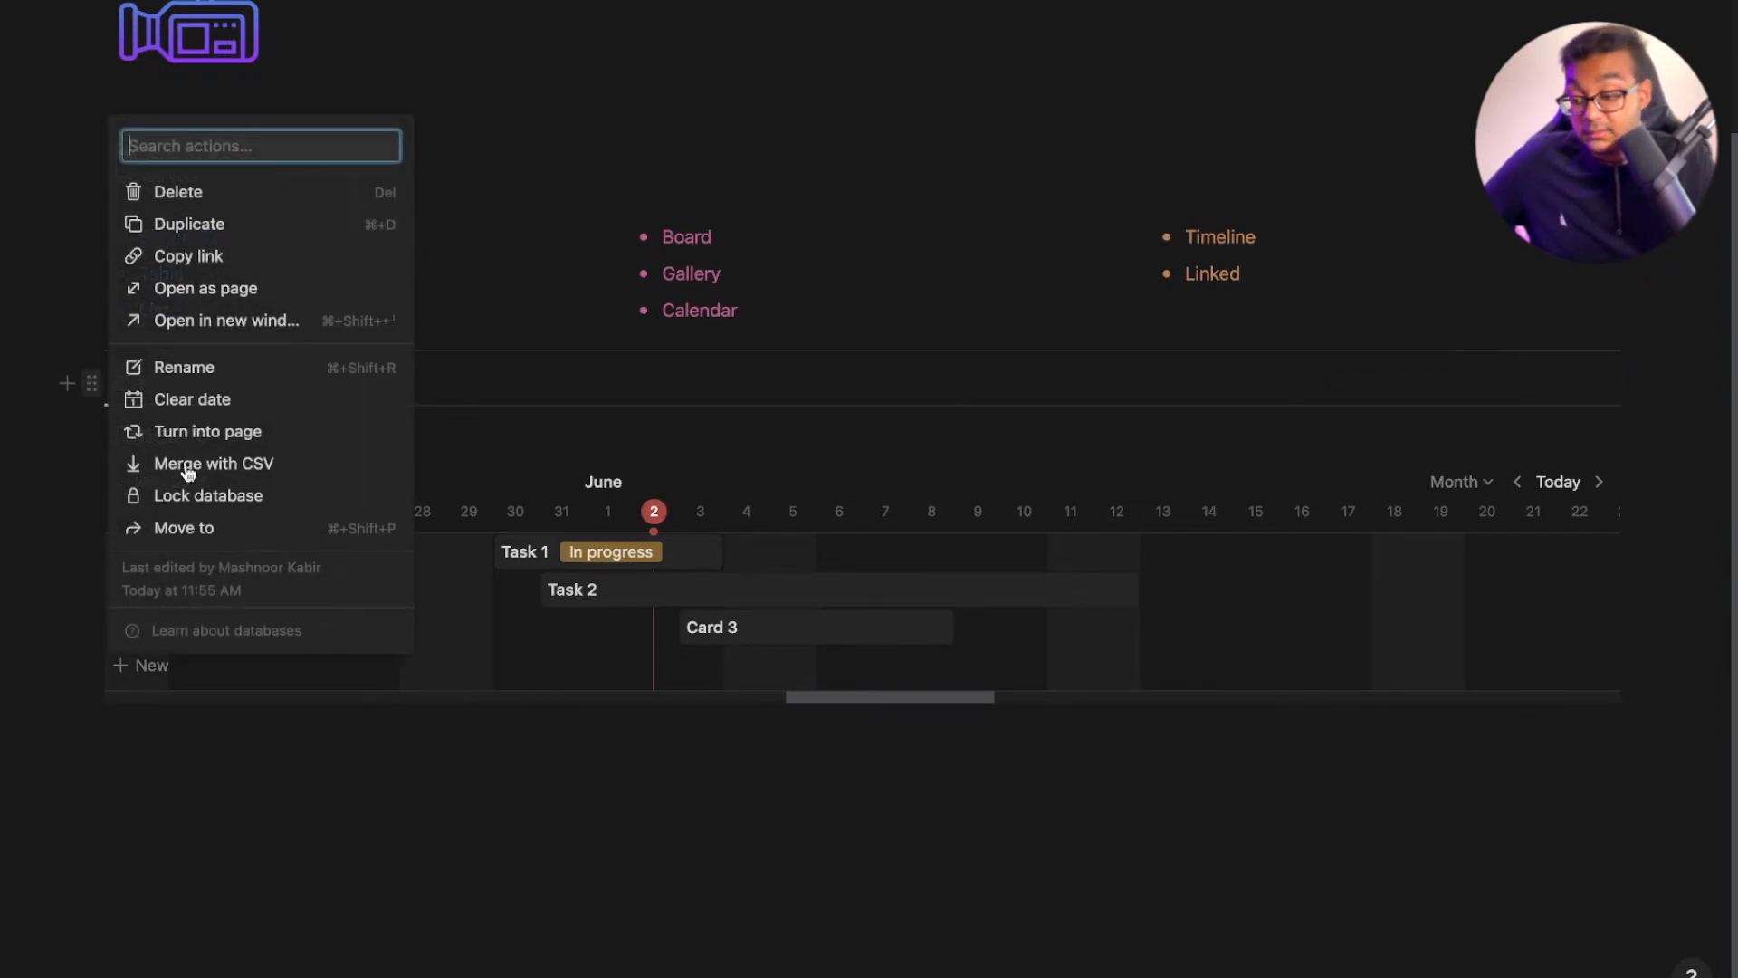
left_click(261, 192)
left_click(450, 780)
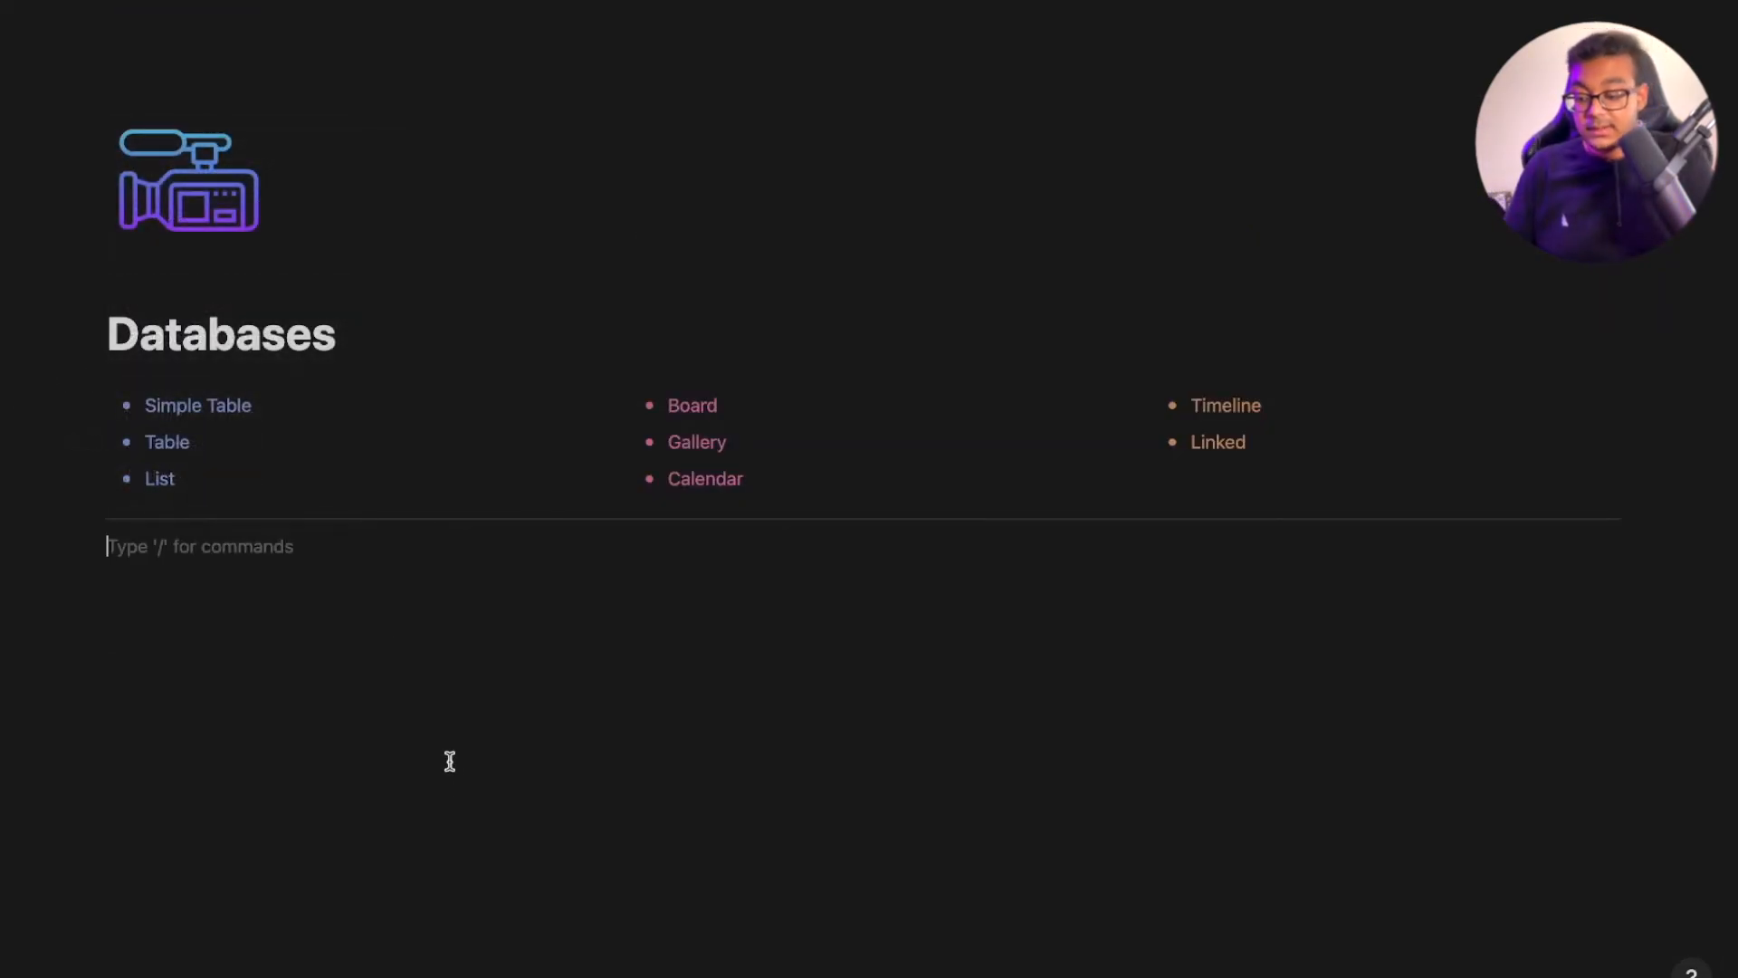
type("/linked")
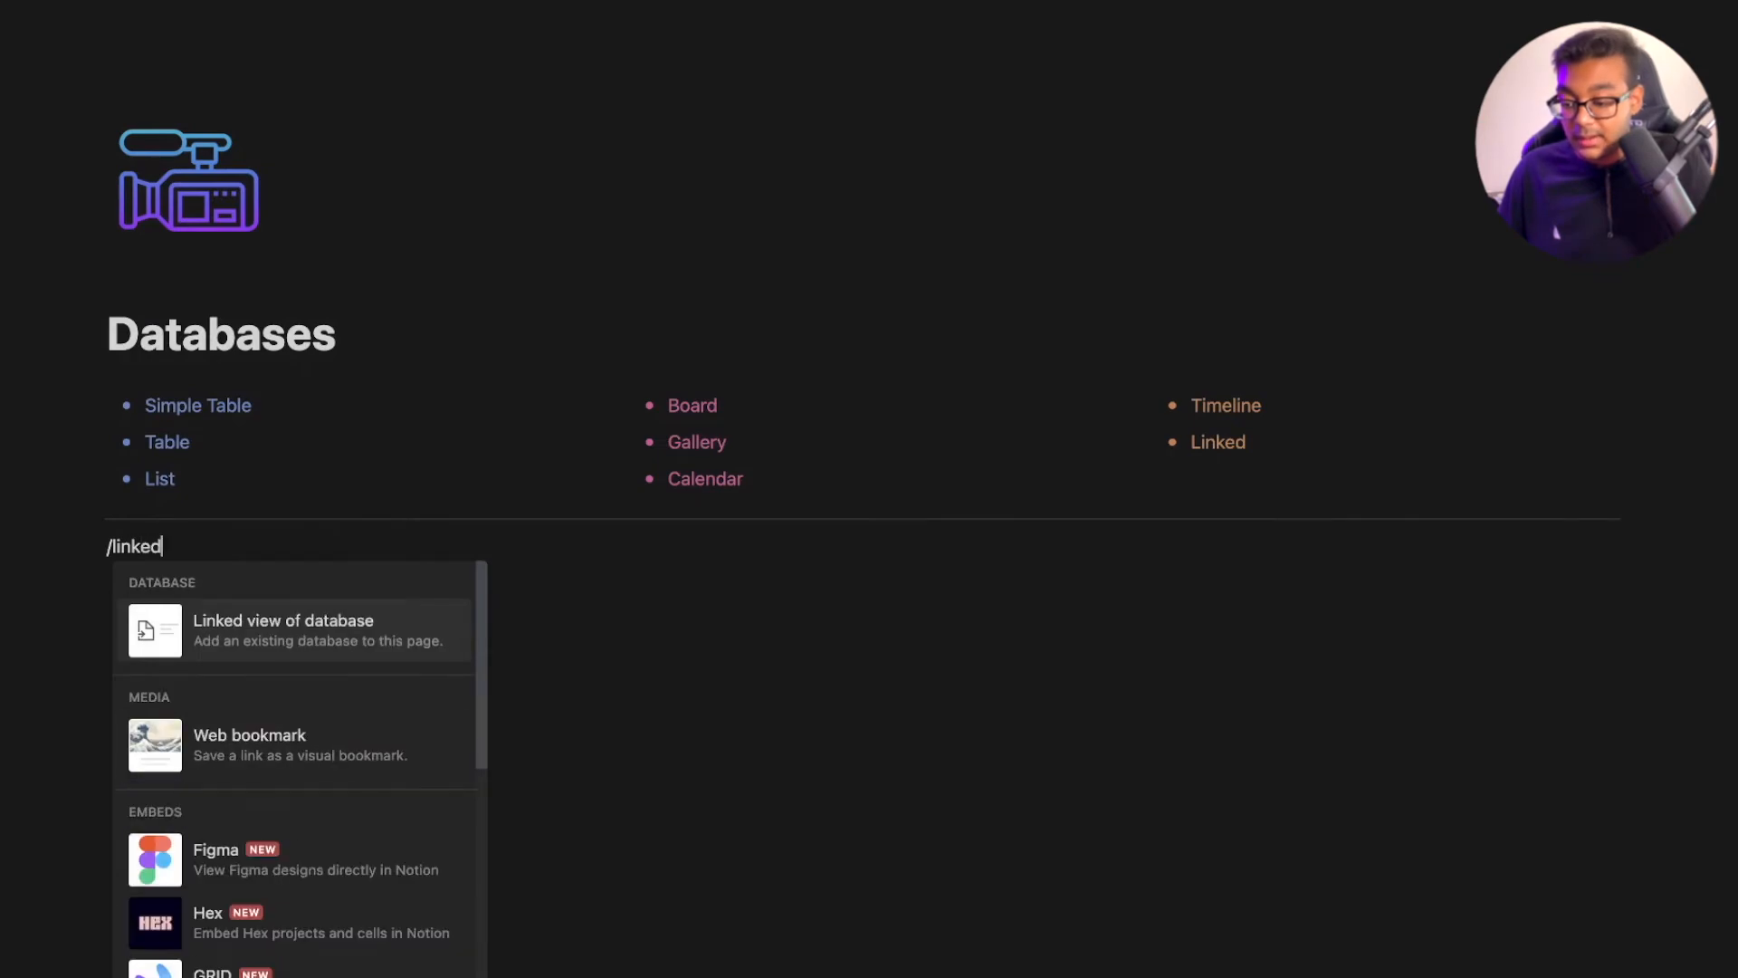
key("Return")
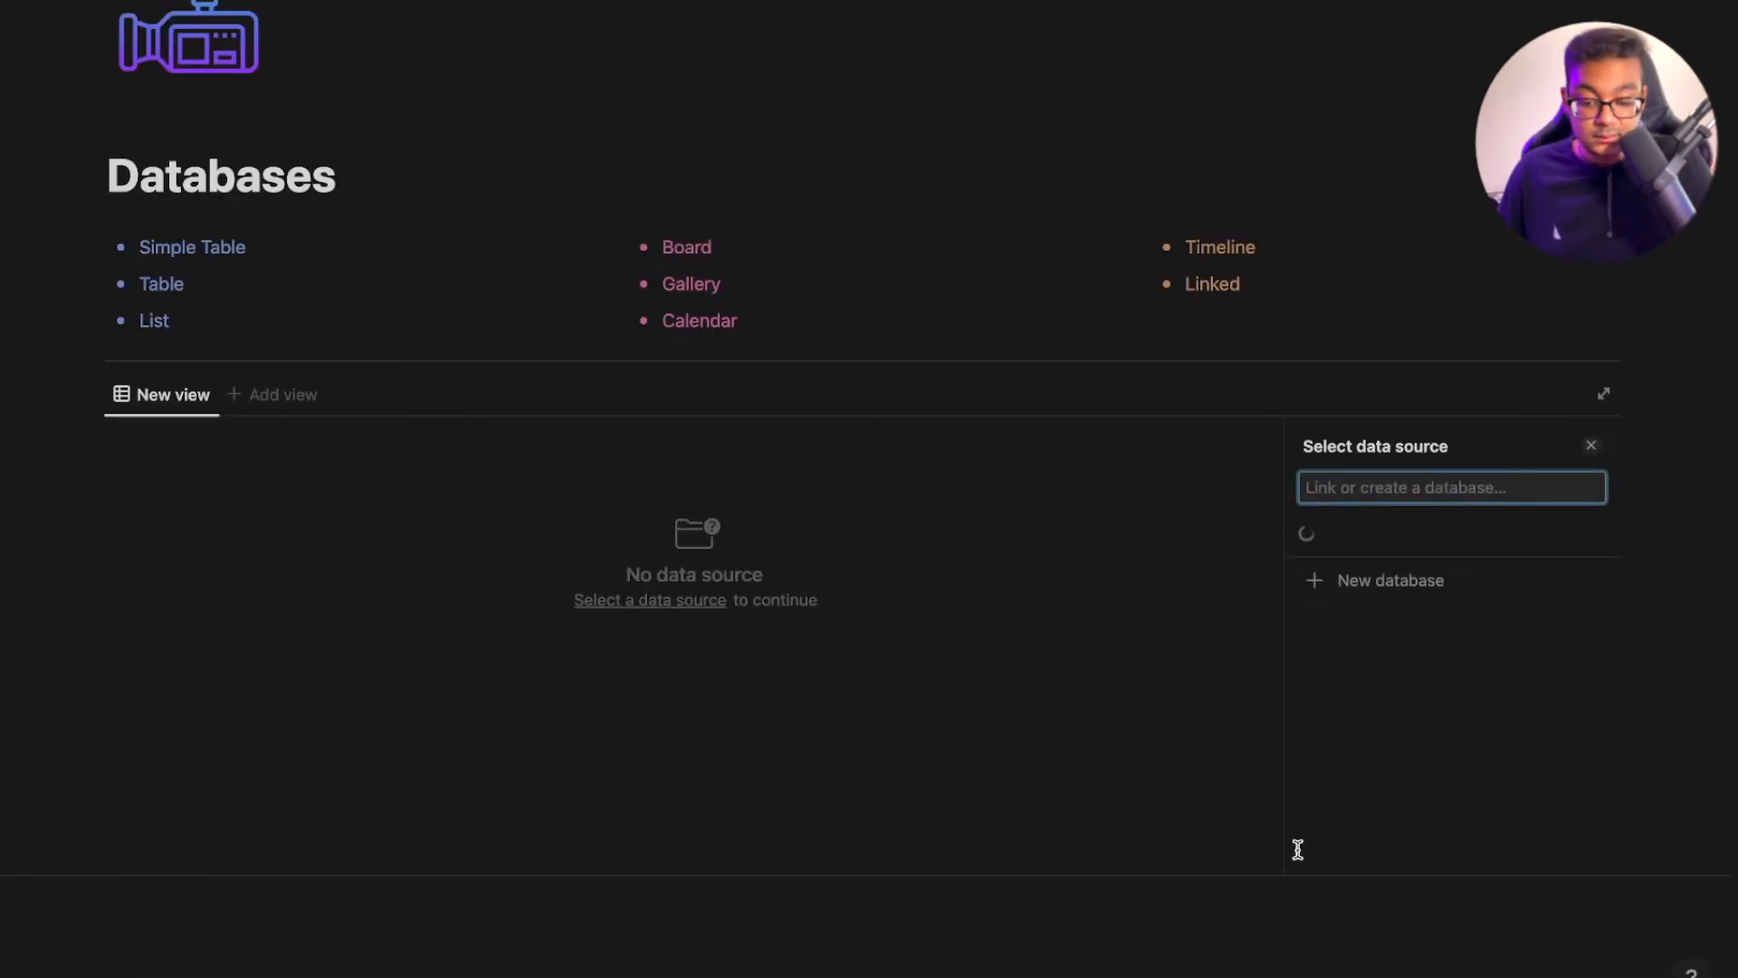
left_click(1441, 597)
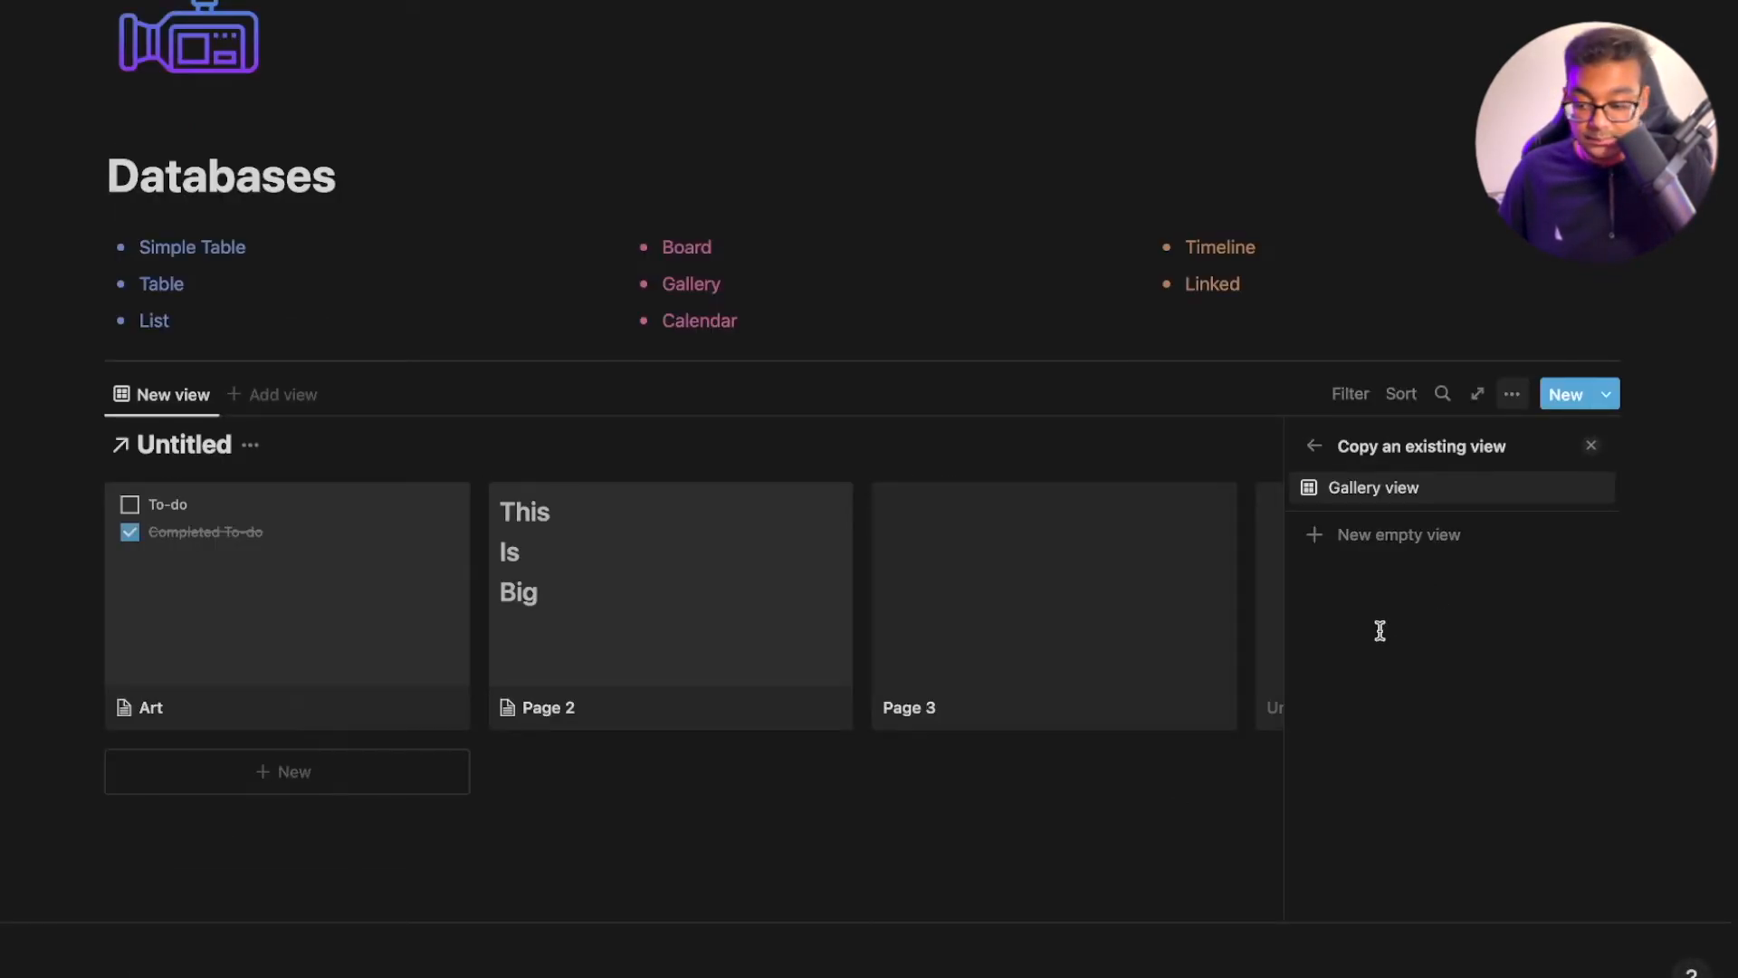
left_click(710, 837)
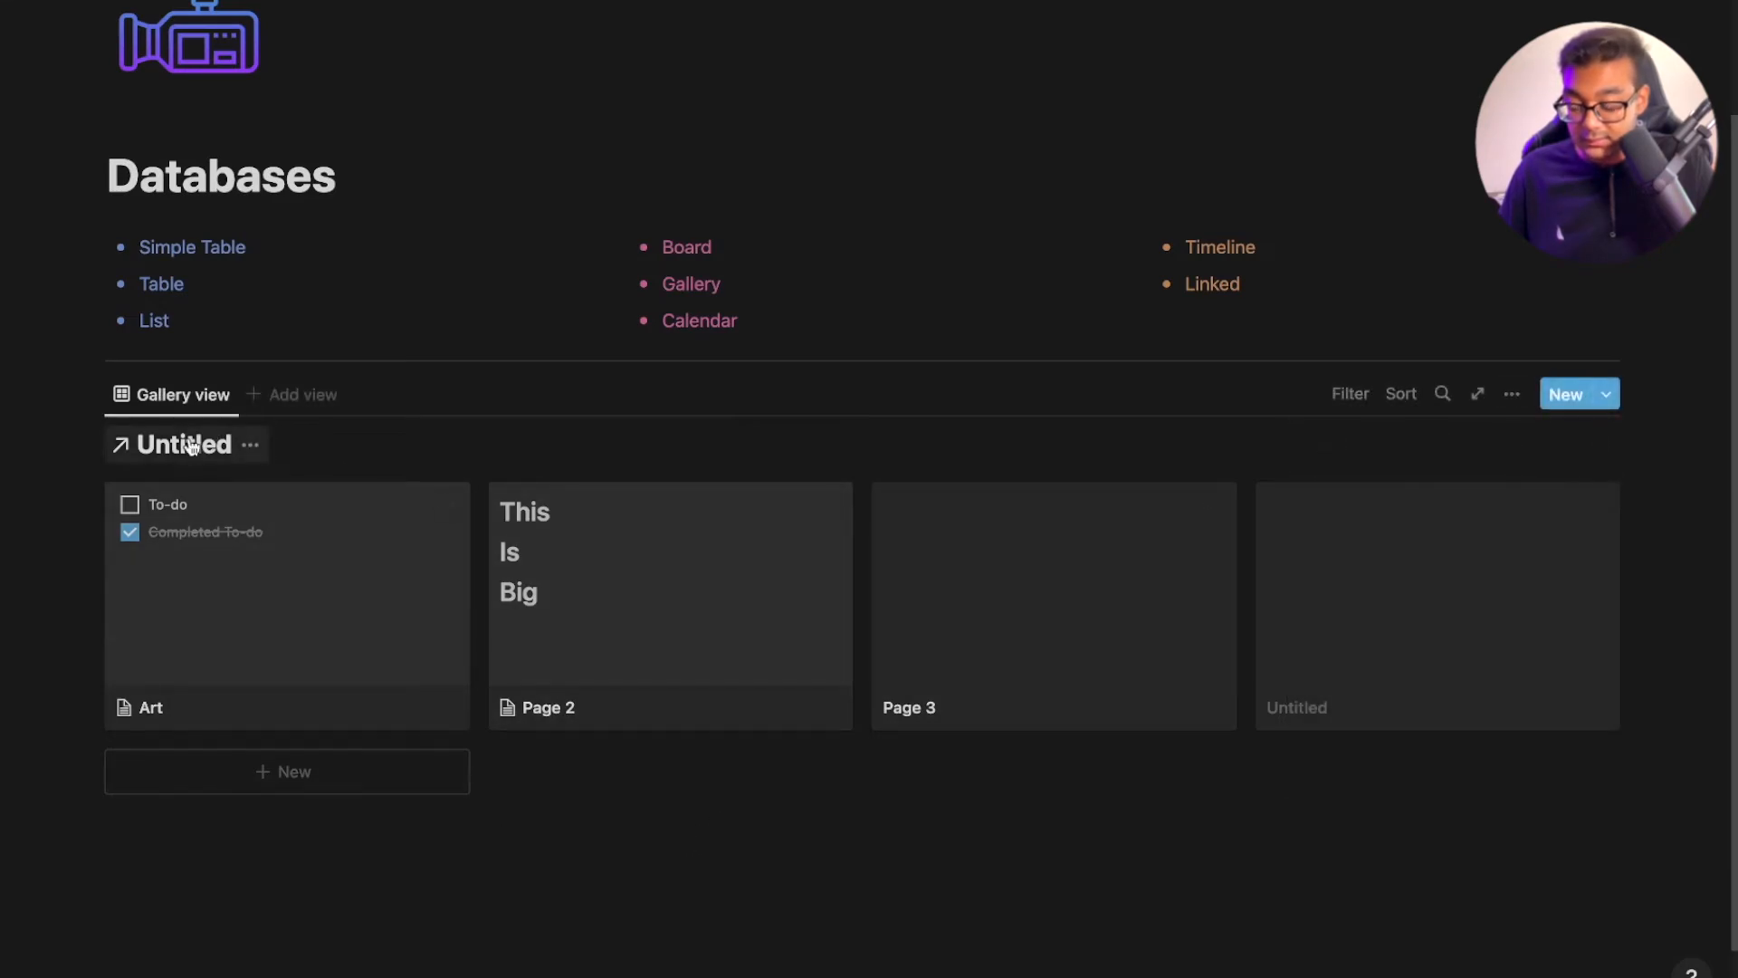
mouse_move(7, 280)
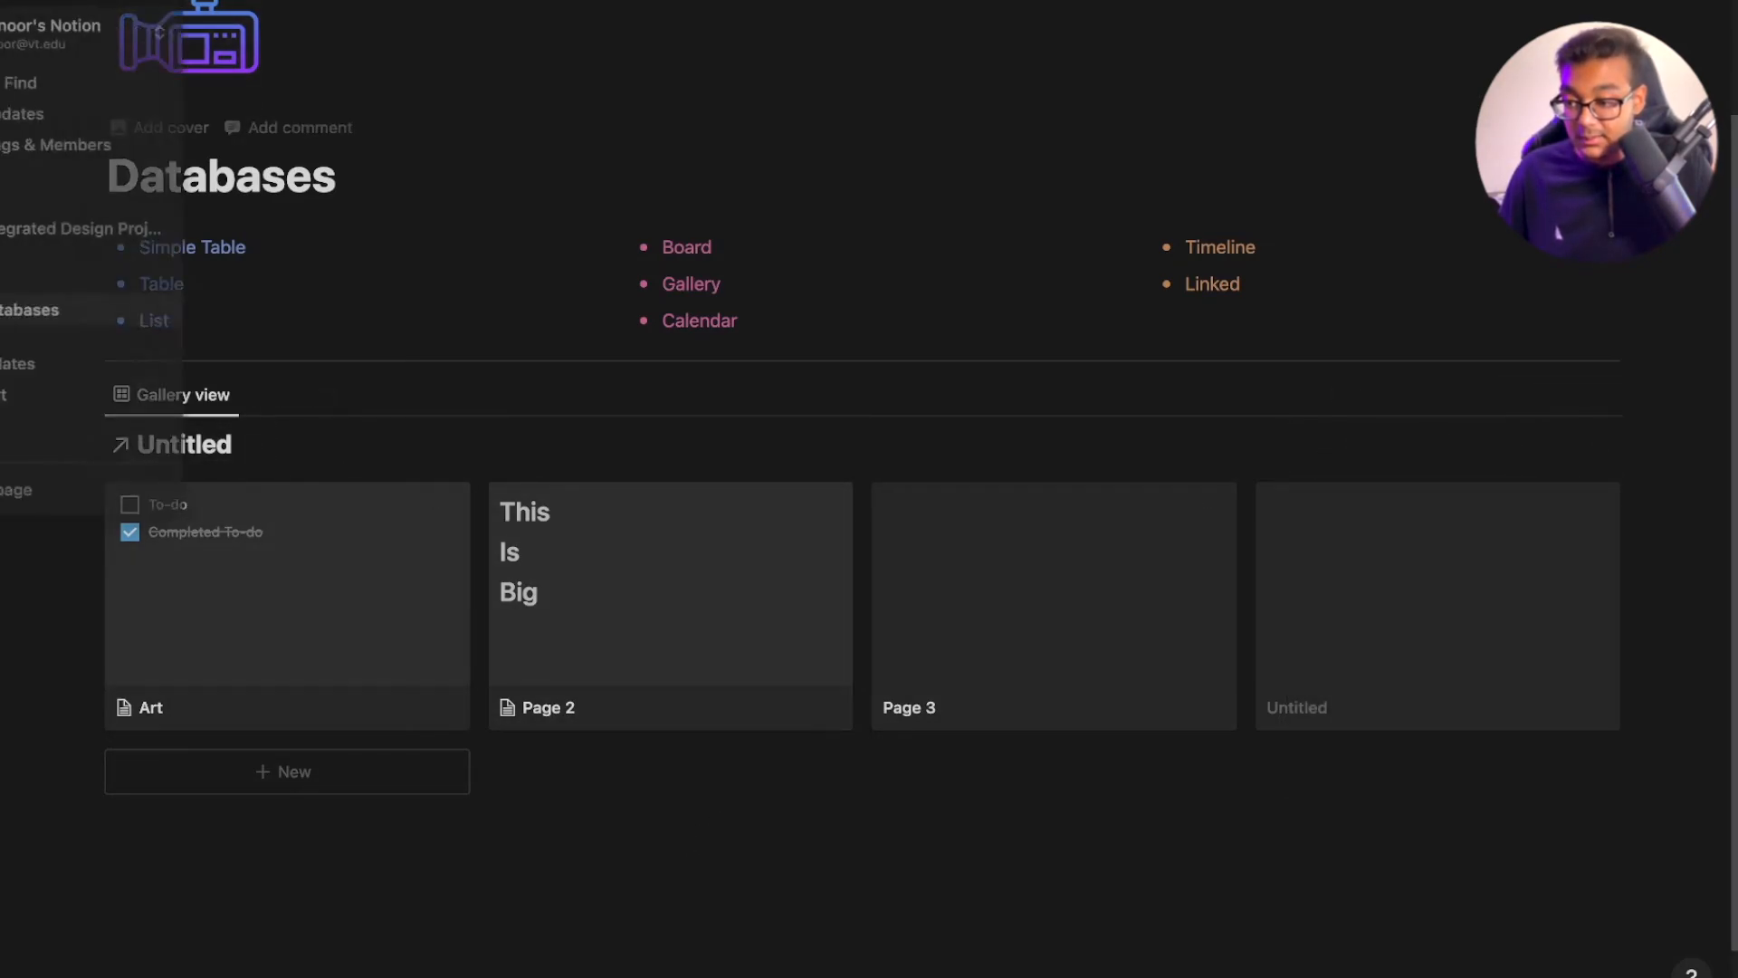
left_click(21, 311)
left_click(21, 311)
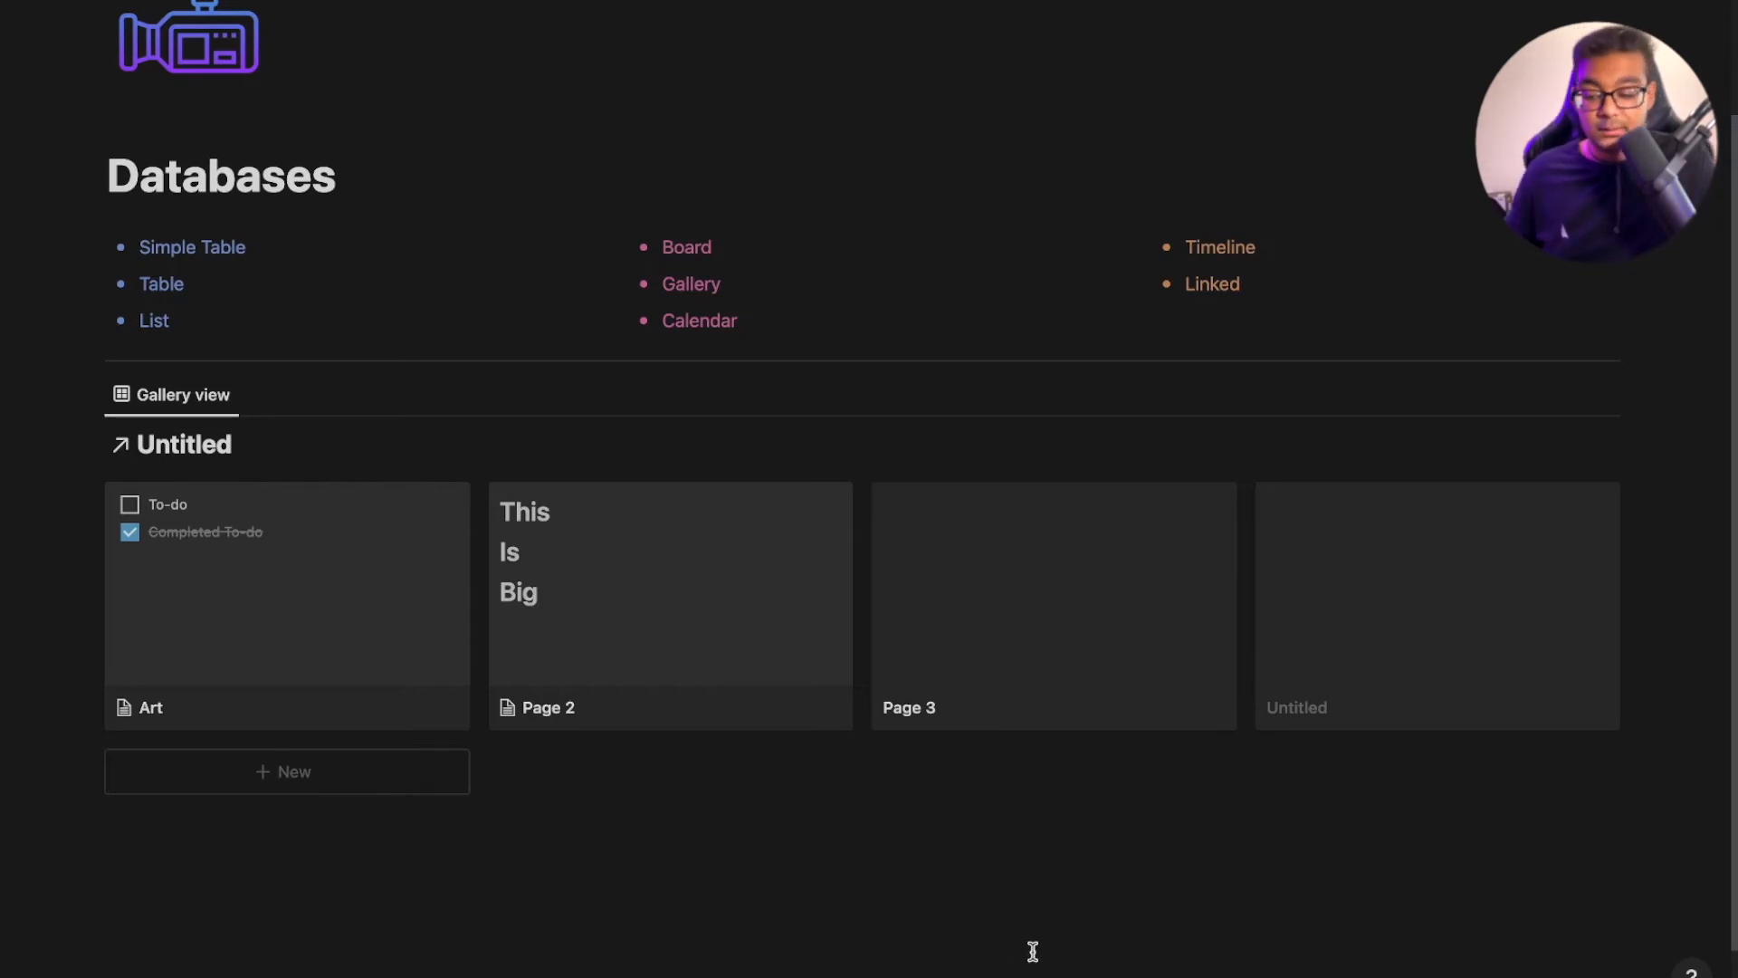
Delete the linked gallery database and insert a new inline table database below the divider
left_click(93, 394)
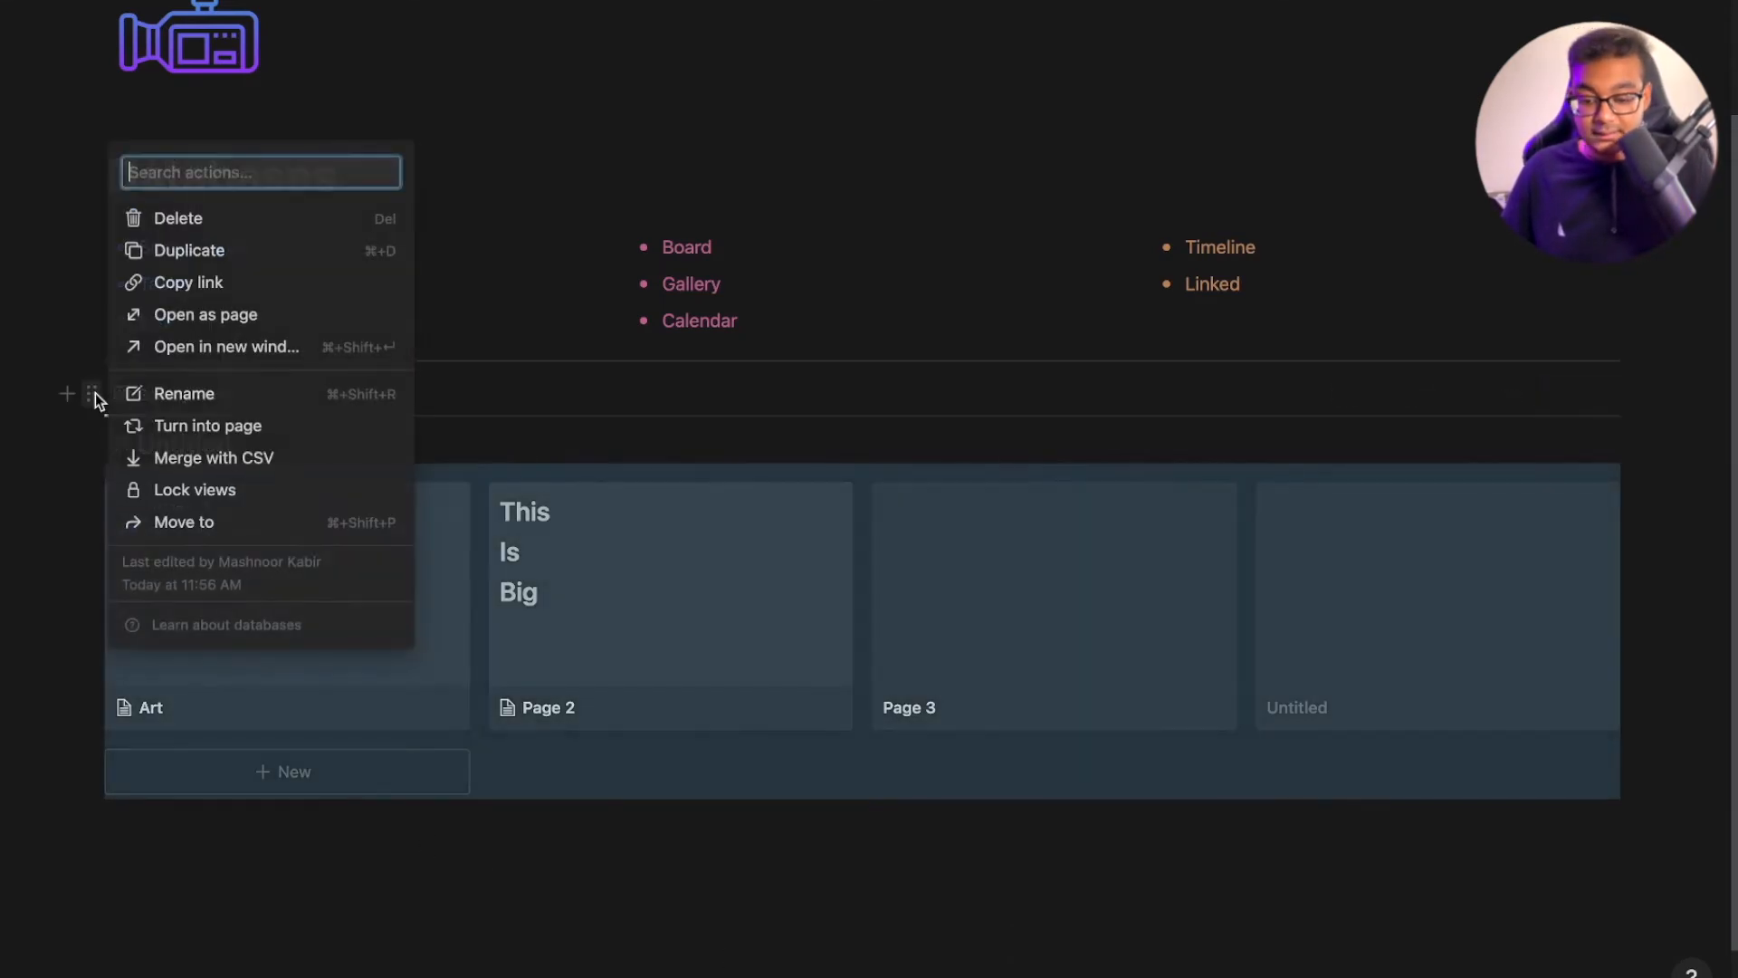
key("Delete")
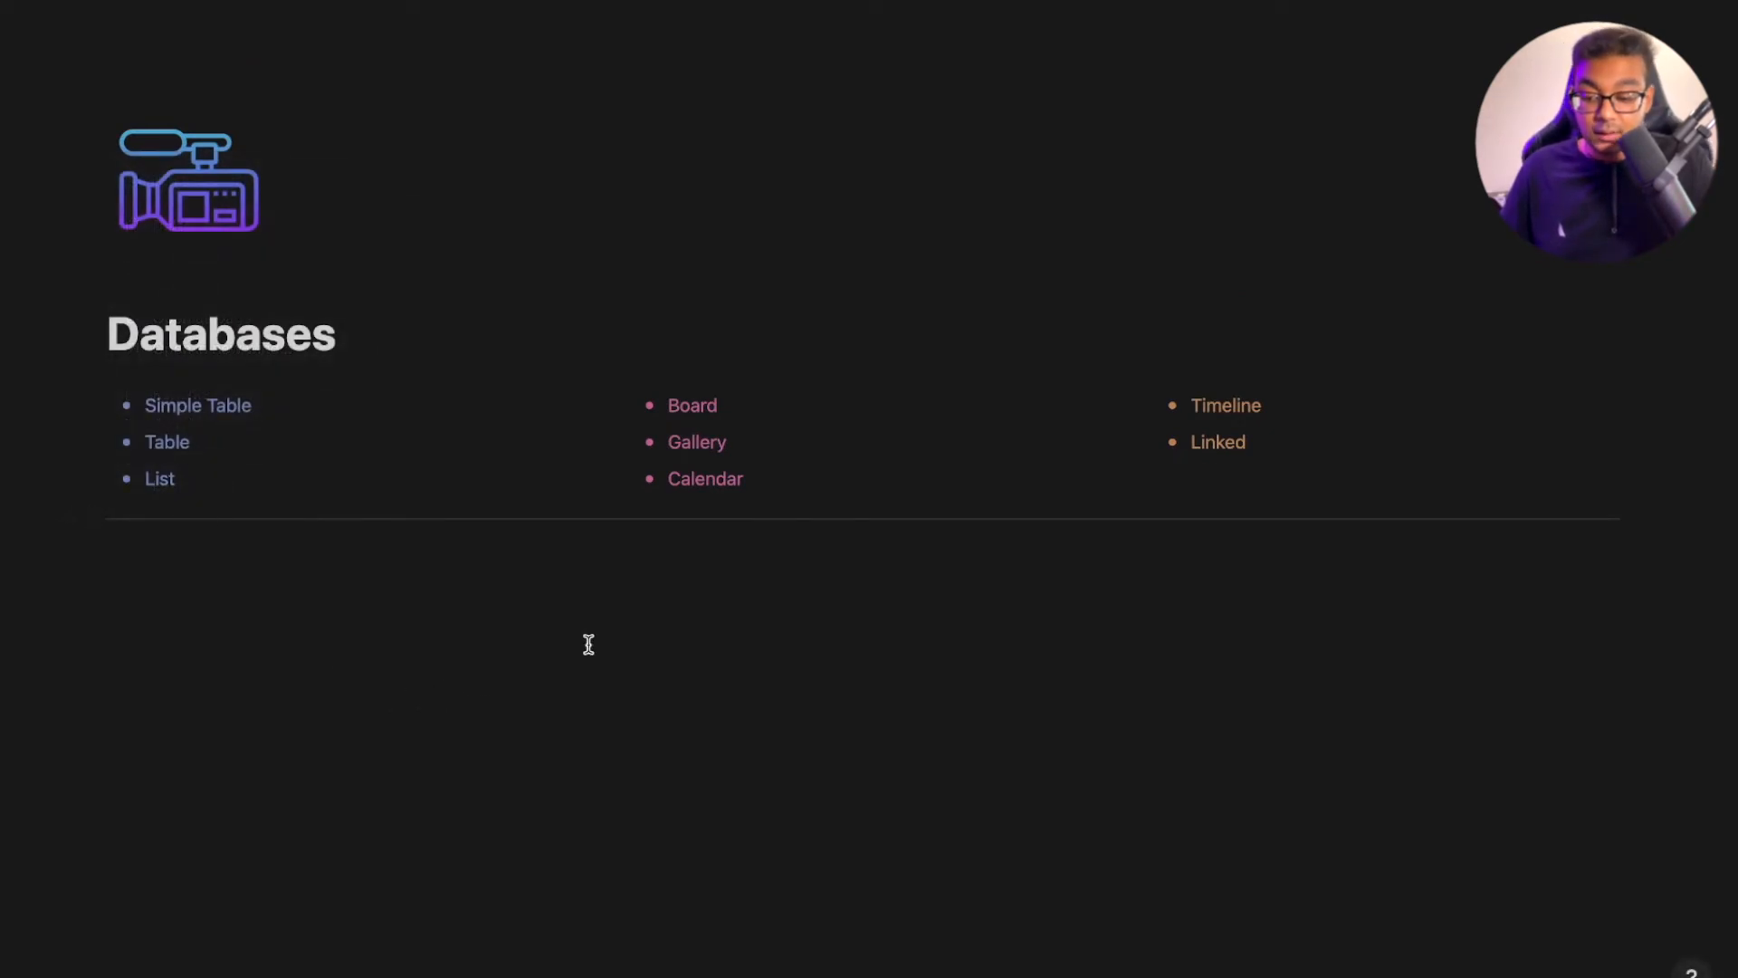
left_click(387, 675)
type("/")
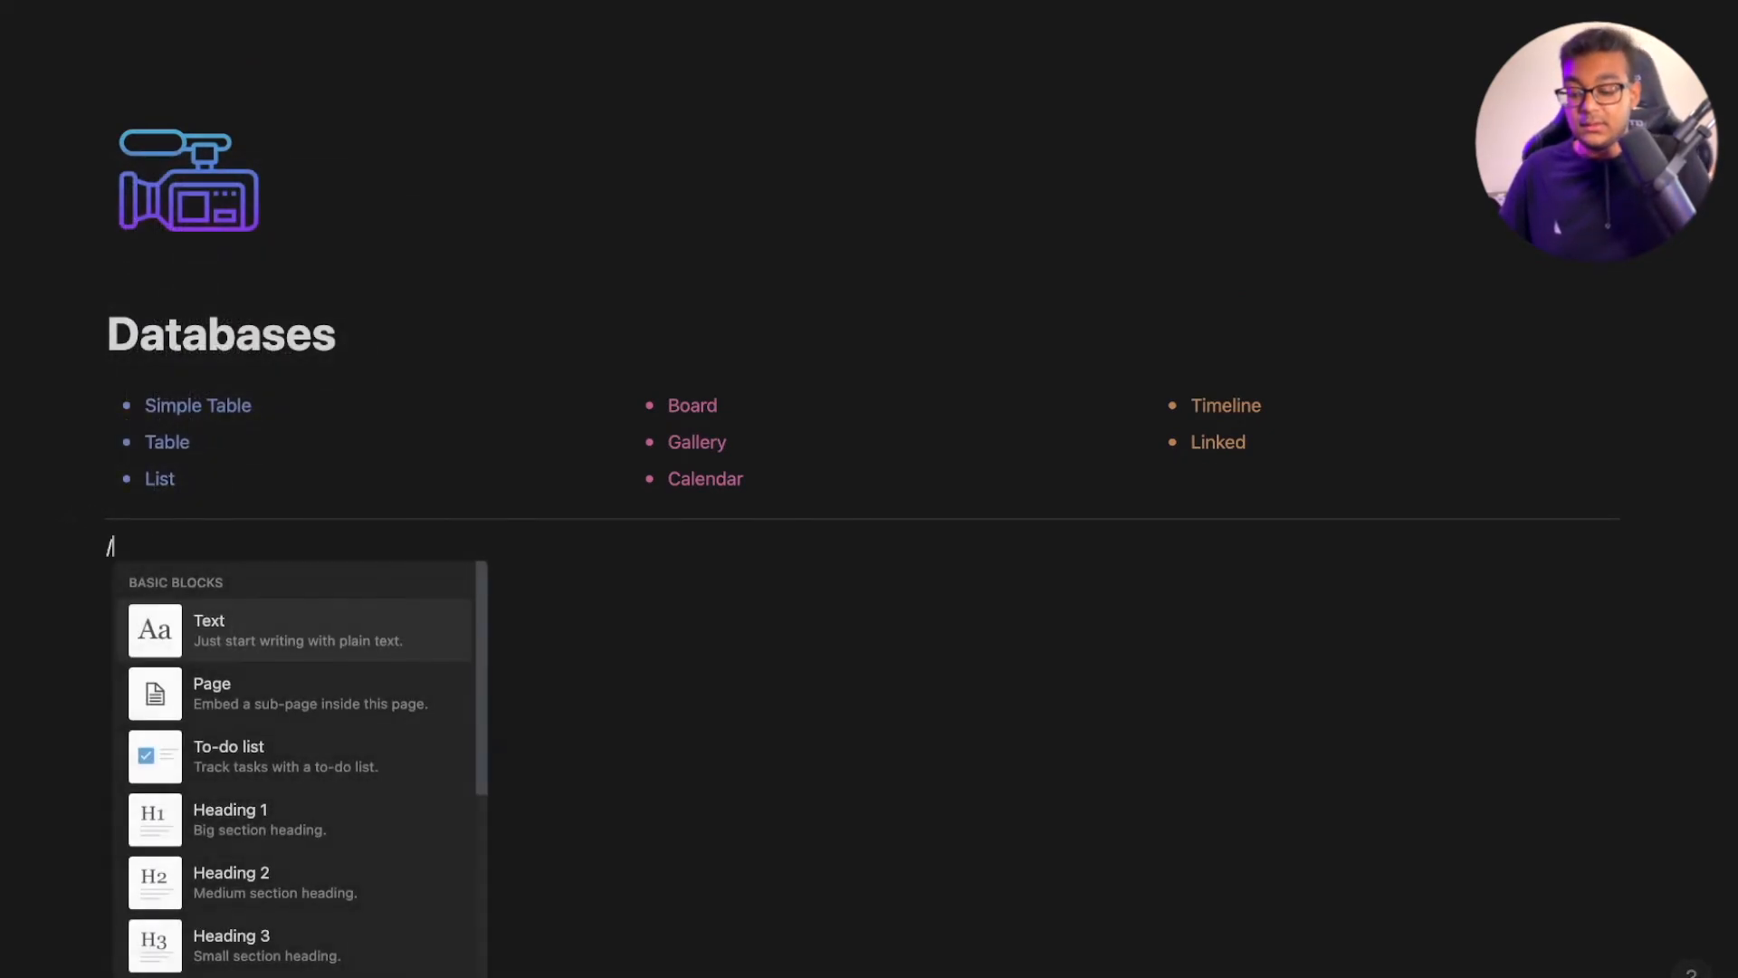
type("inlinetabl")
key("Return")
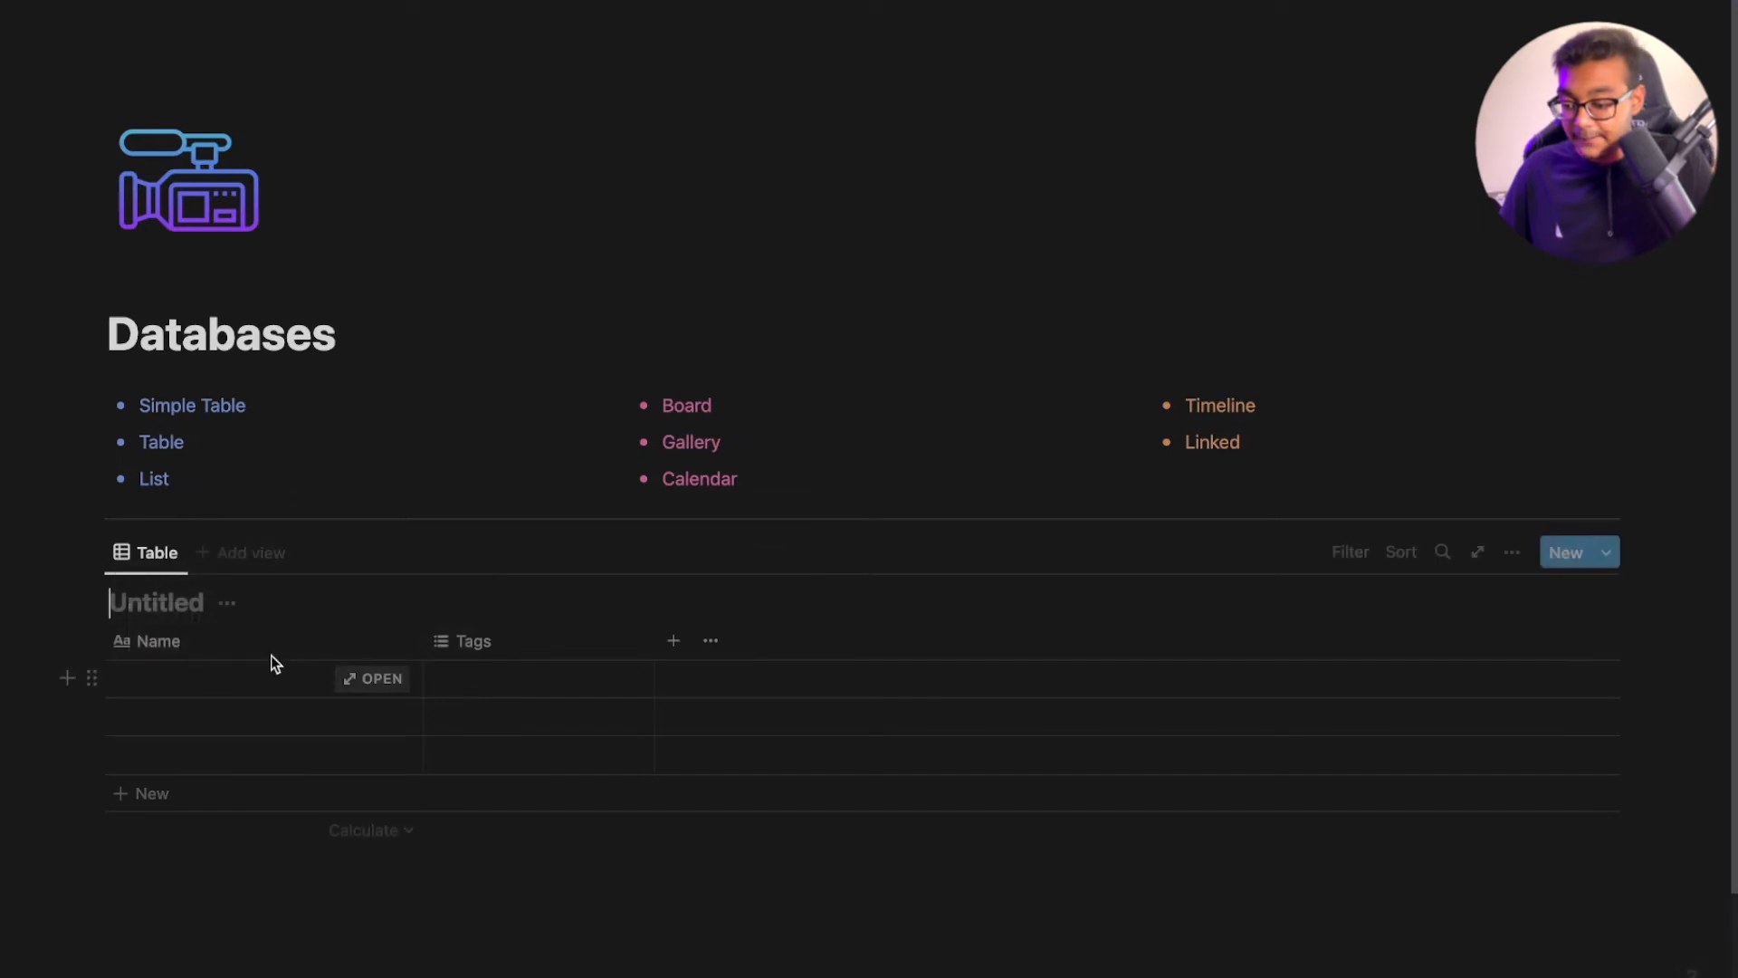
Add a board view named "Board" to the new table database
left_click(245, 547)
left_click(1474, 720)
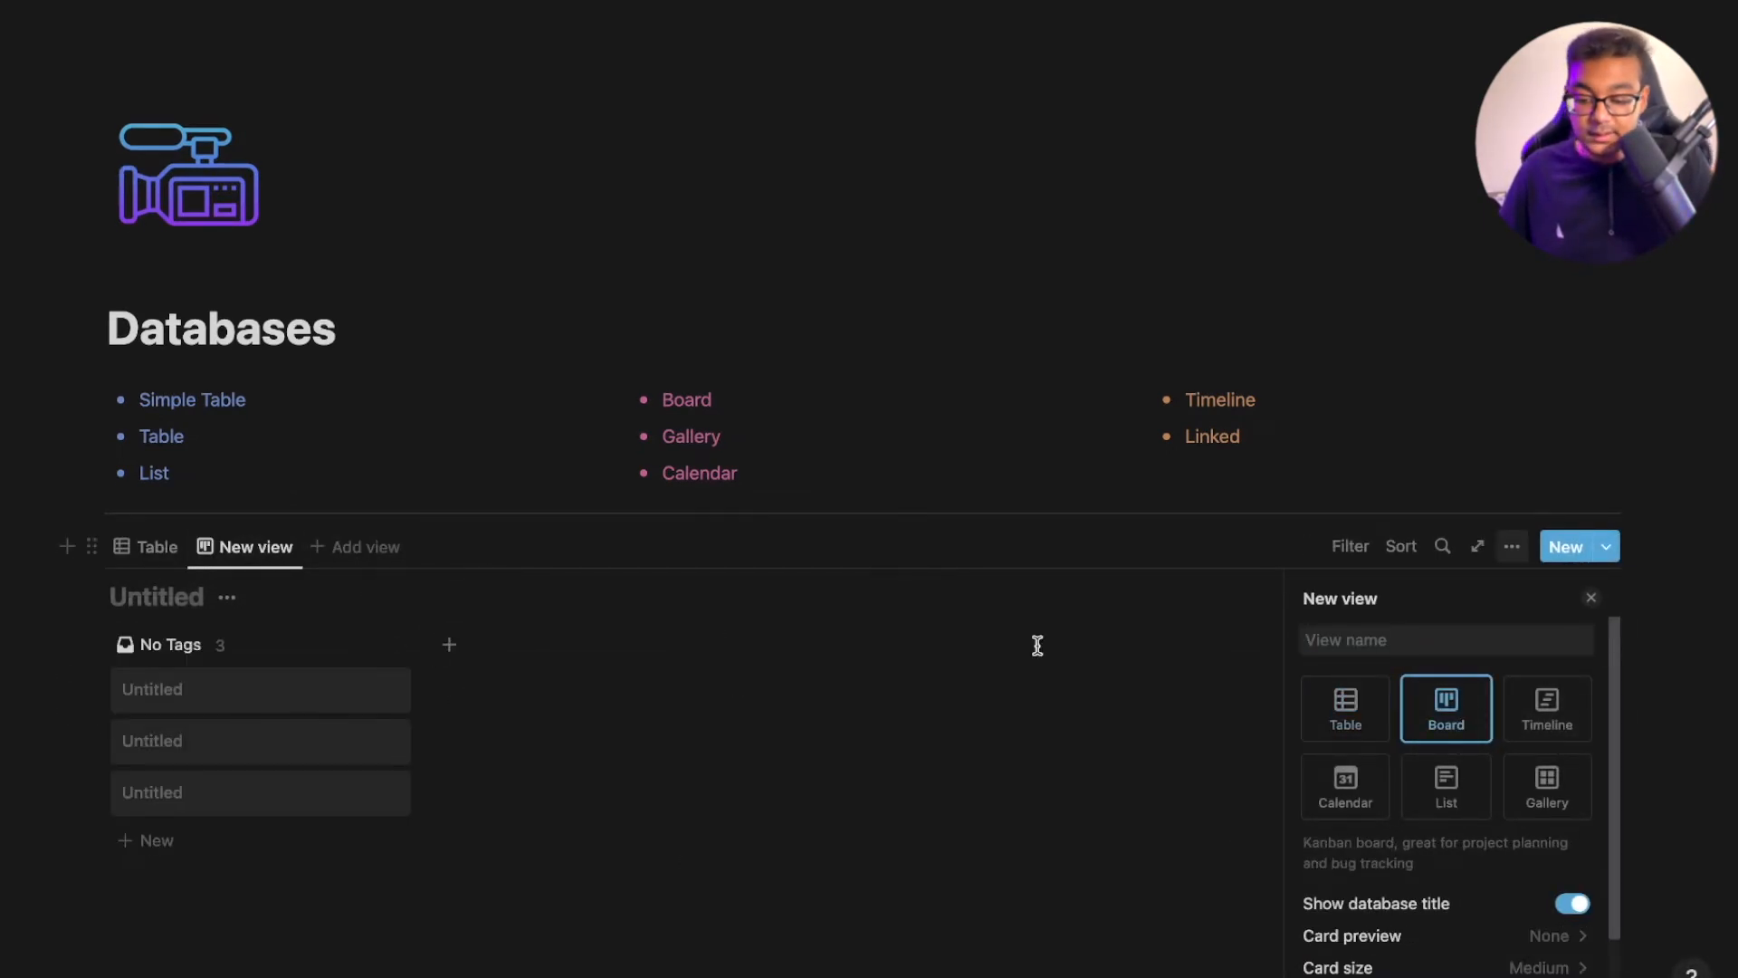
left_click(1371, 643)
type("Board")
key("Return")
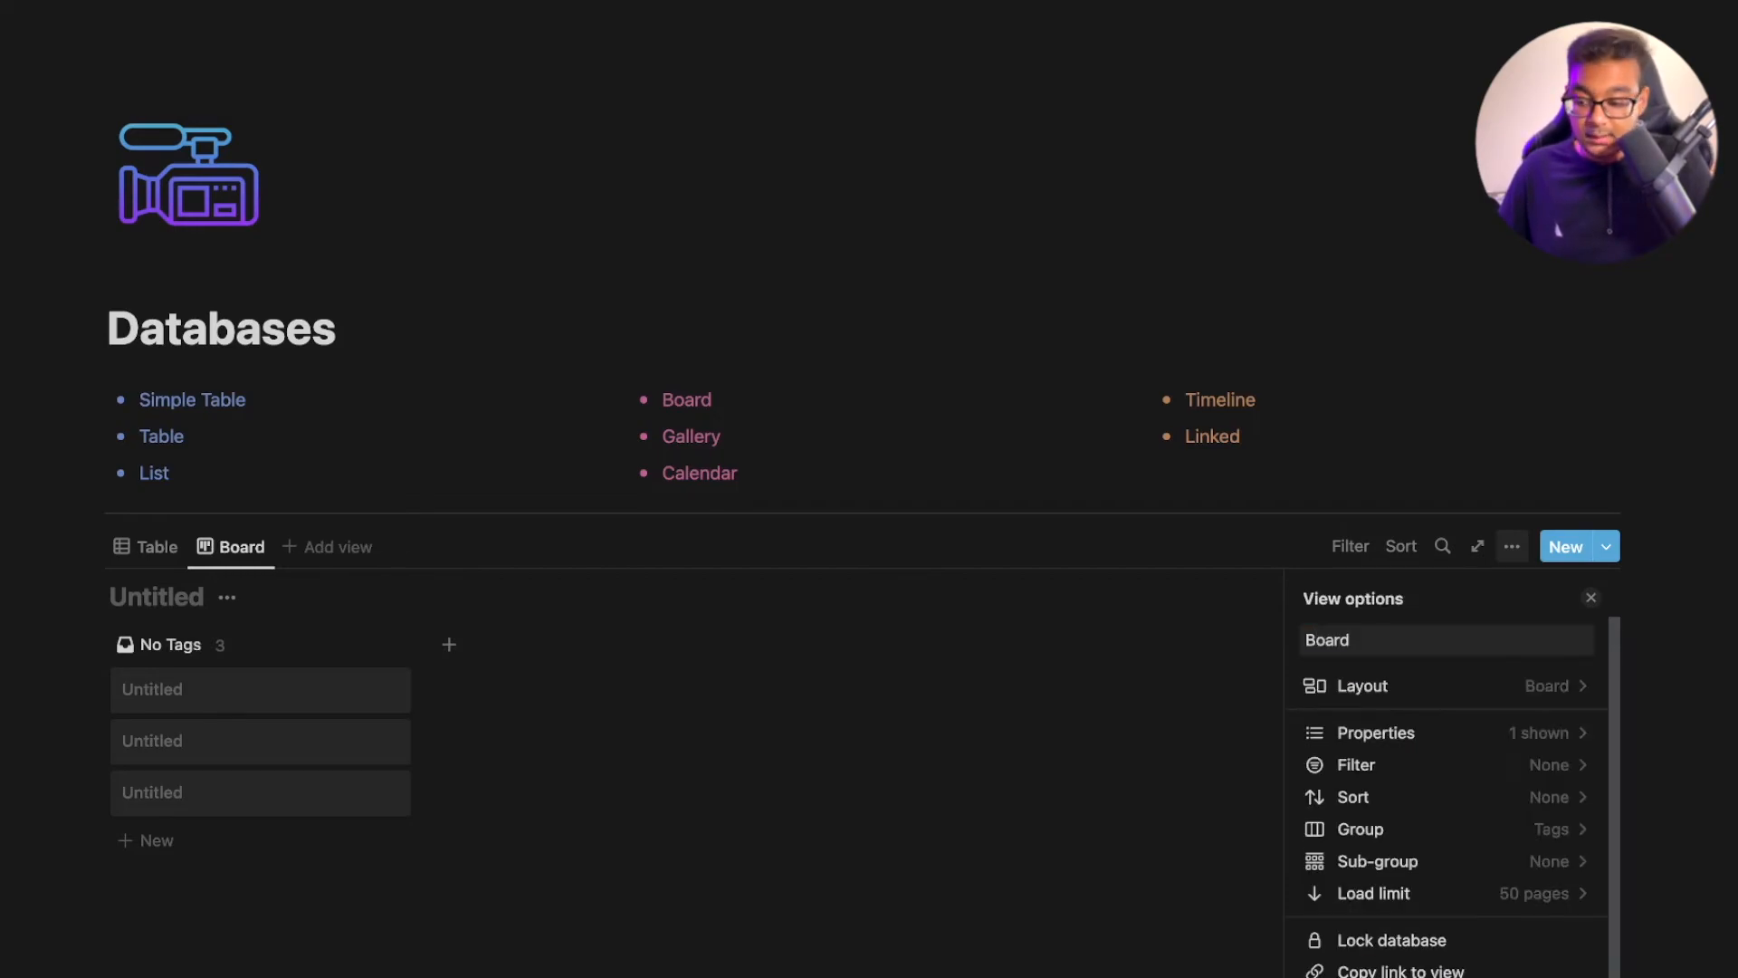
Add a timeline view named "Timeline" to the same database
left_click(360, 553)
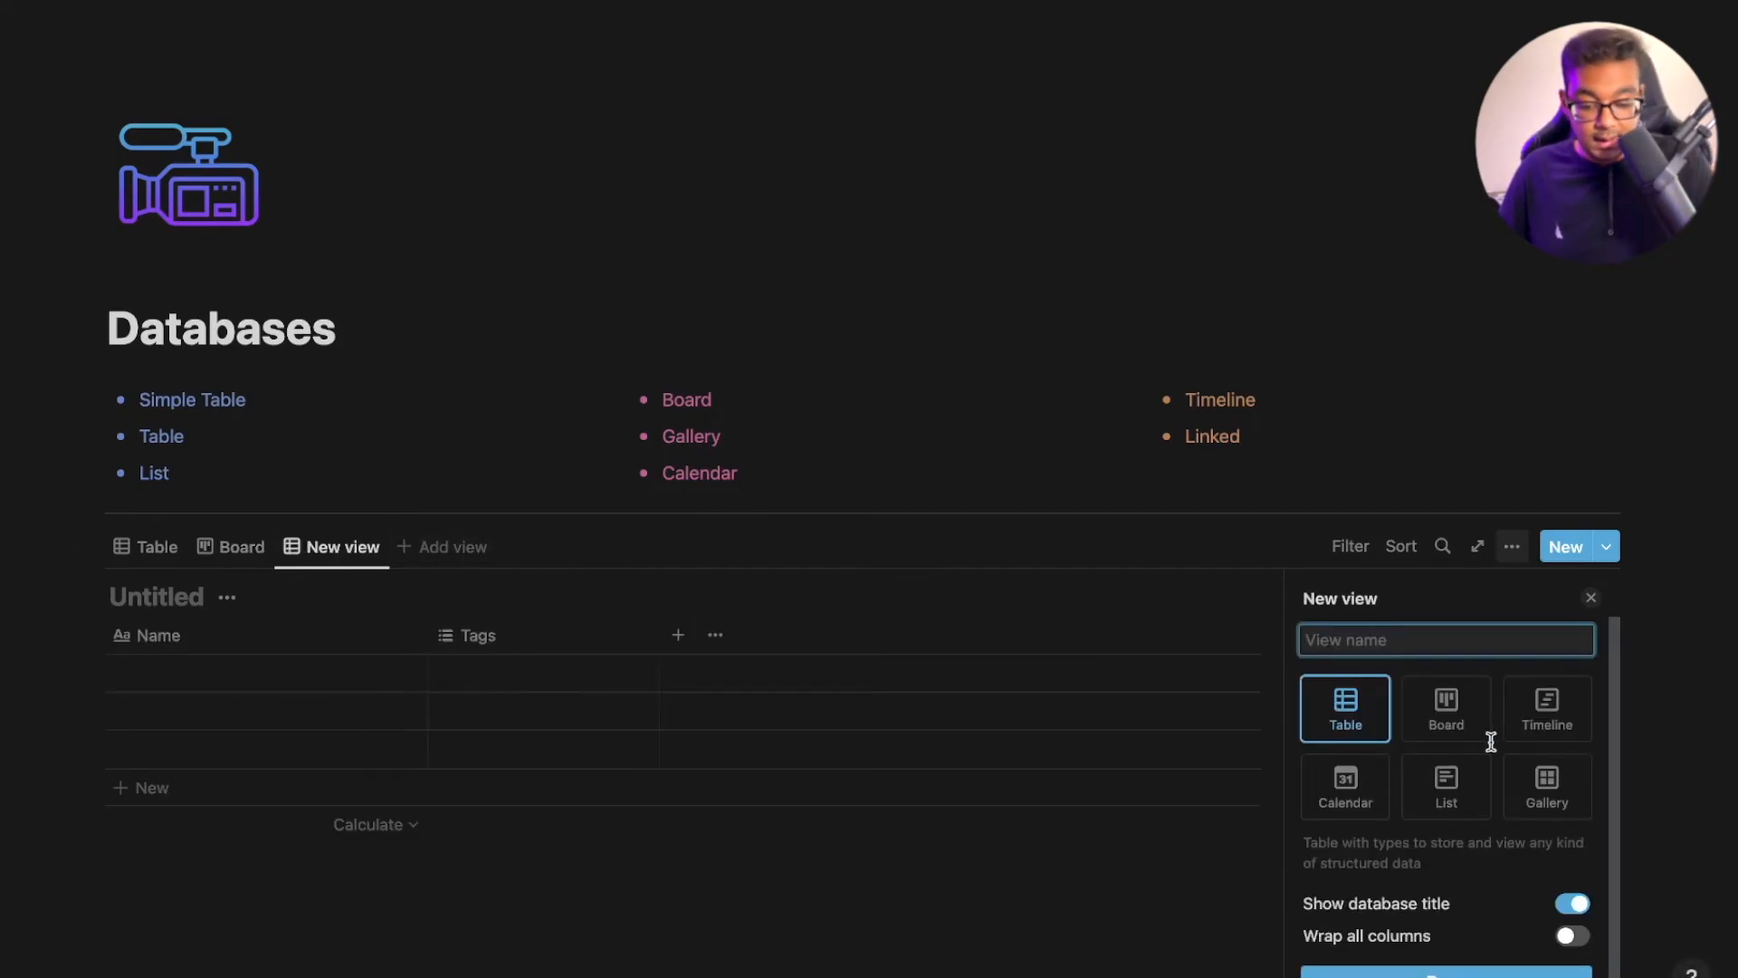
left_click(1546, 715)
left_click(1422, 645)
type("Timeline")
key("Return")
Add a calendar view named "Calendar" to the database
left_click(442, 547)
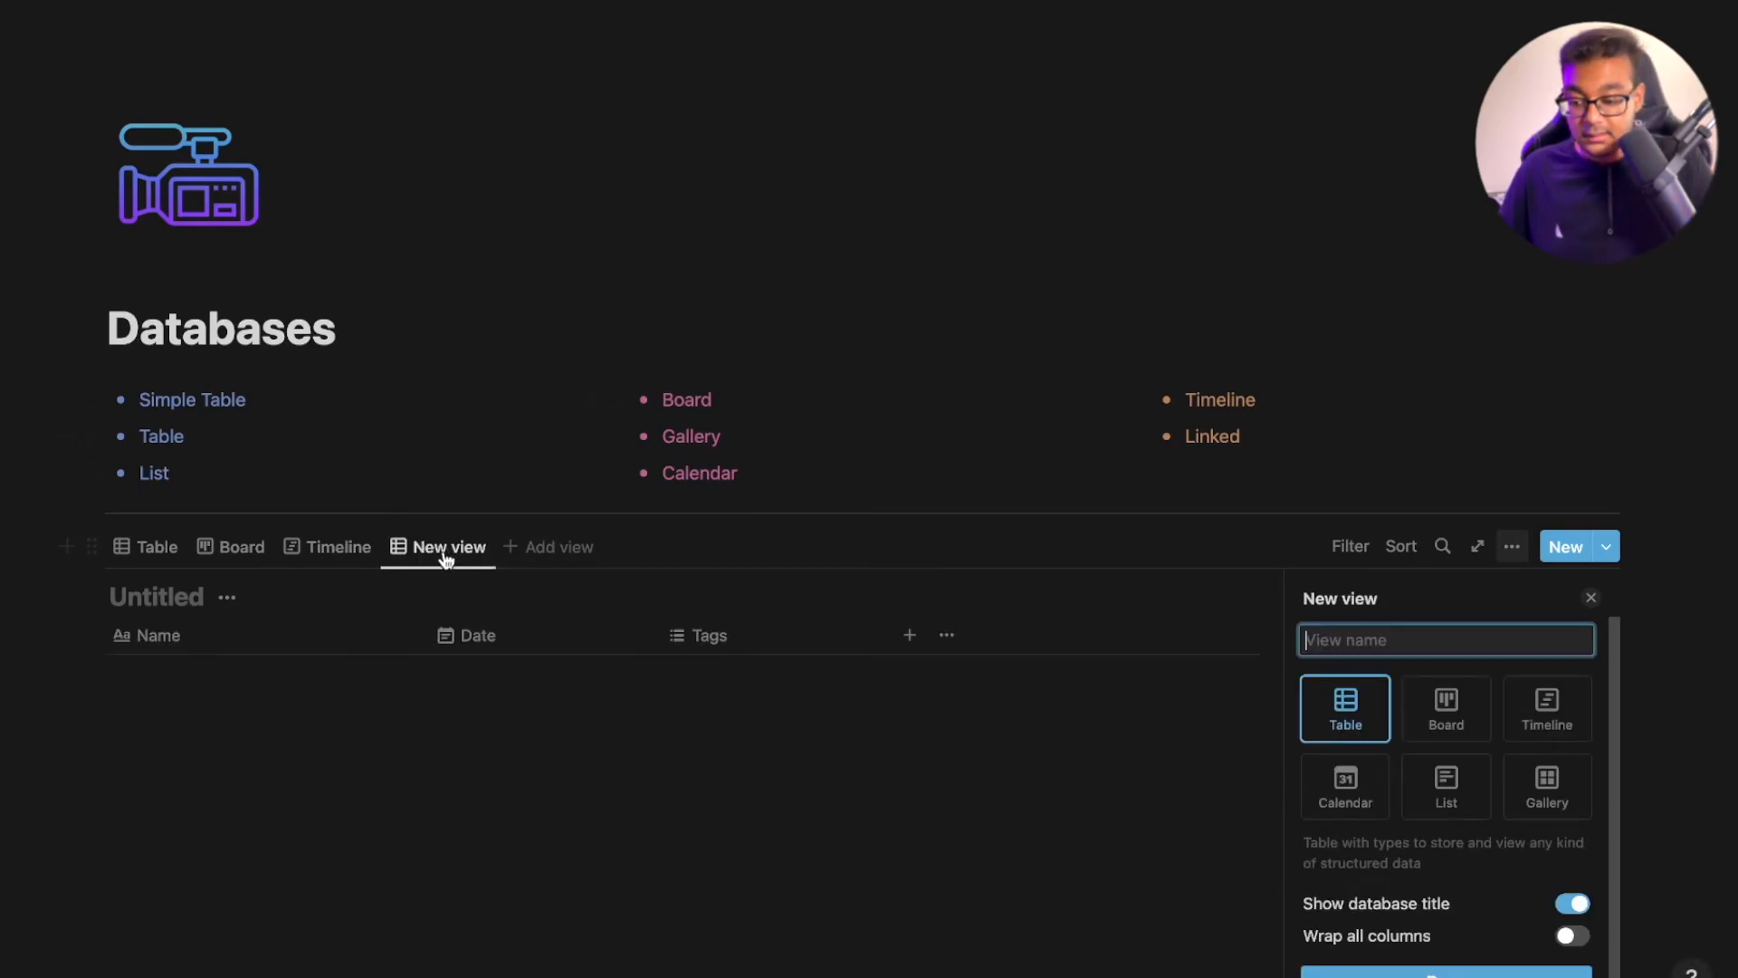
left_click(1363, 801)
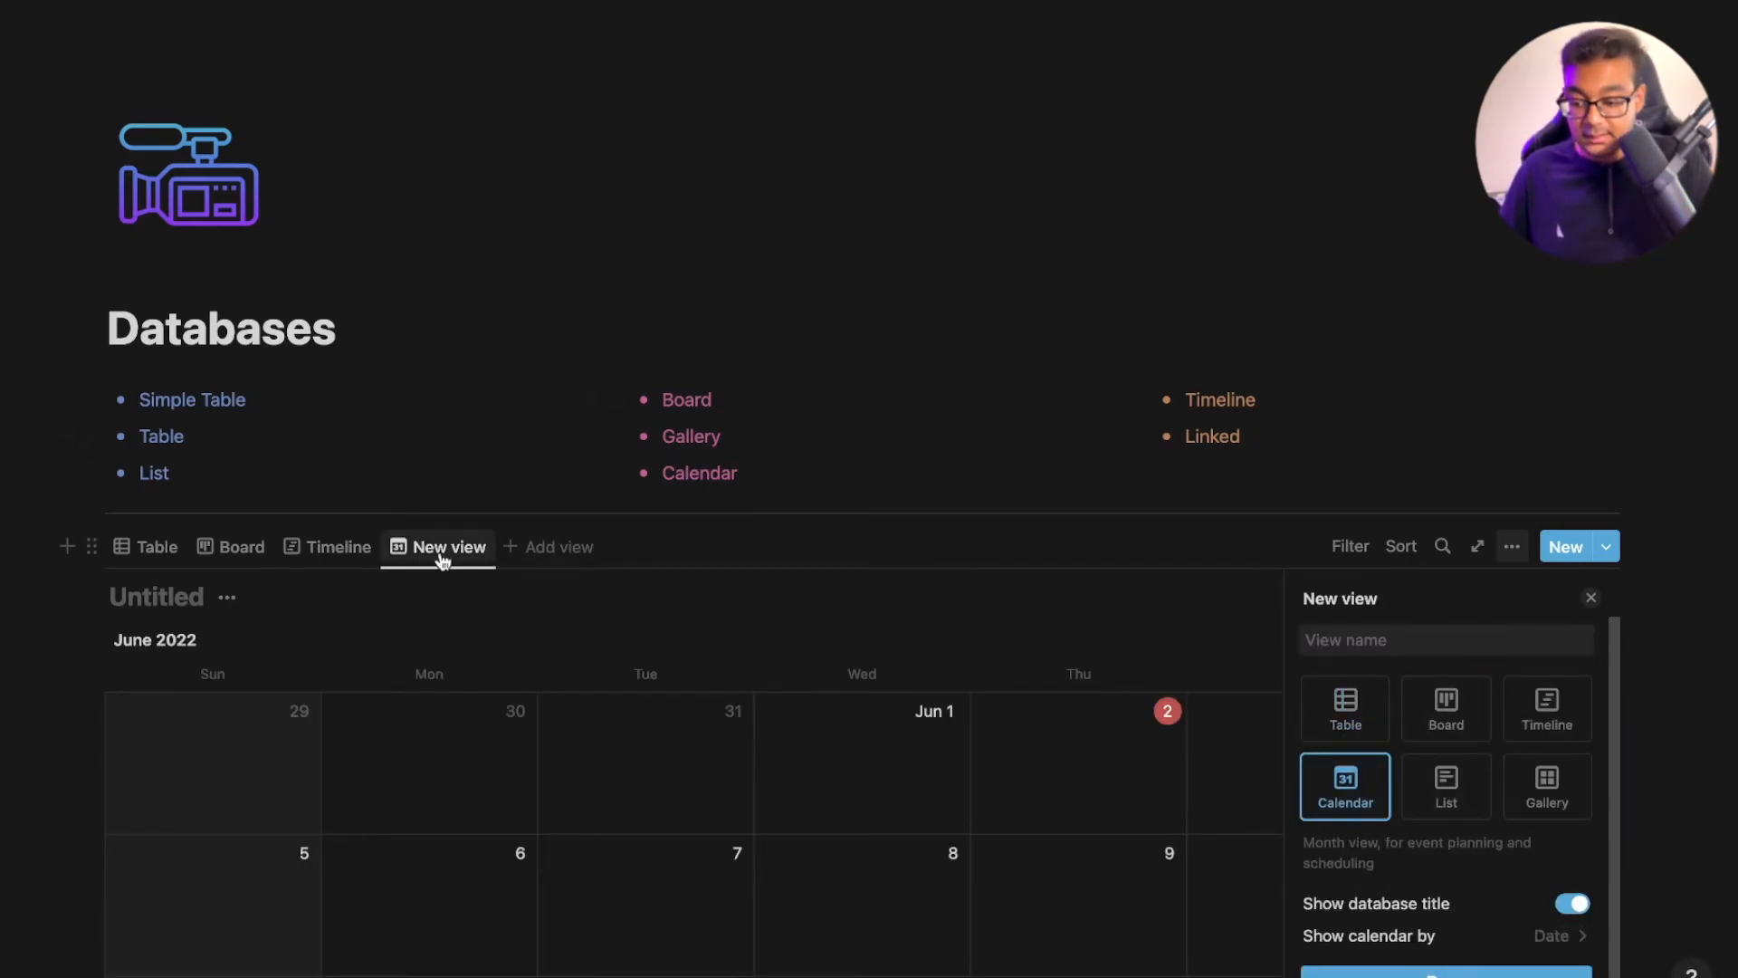
left_click(1382, 640)
type("Calendar")
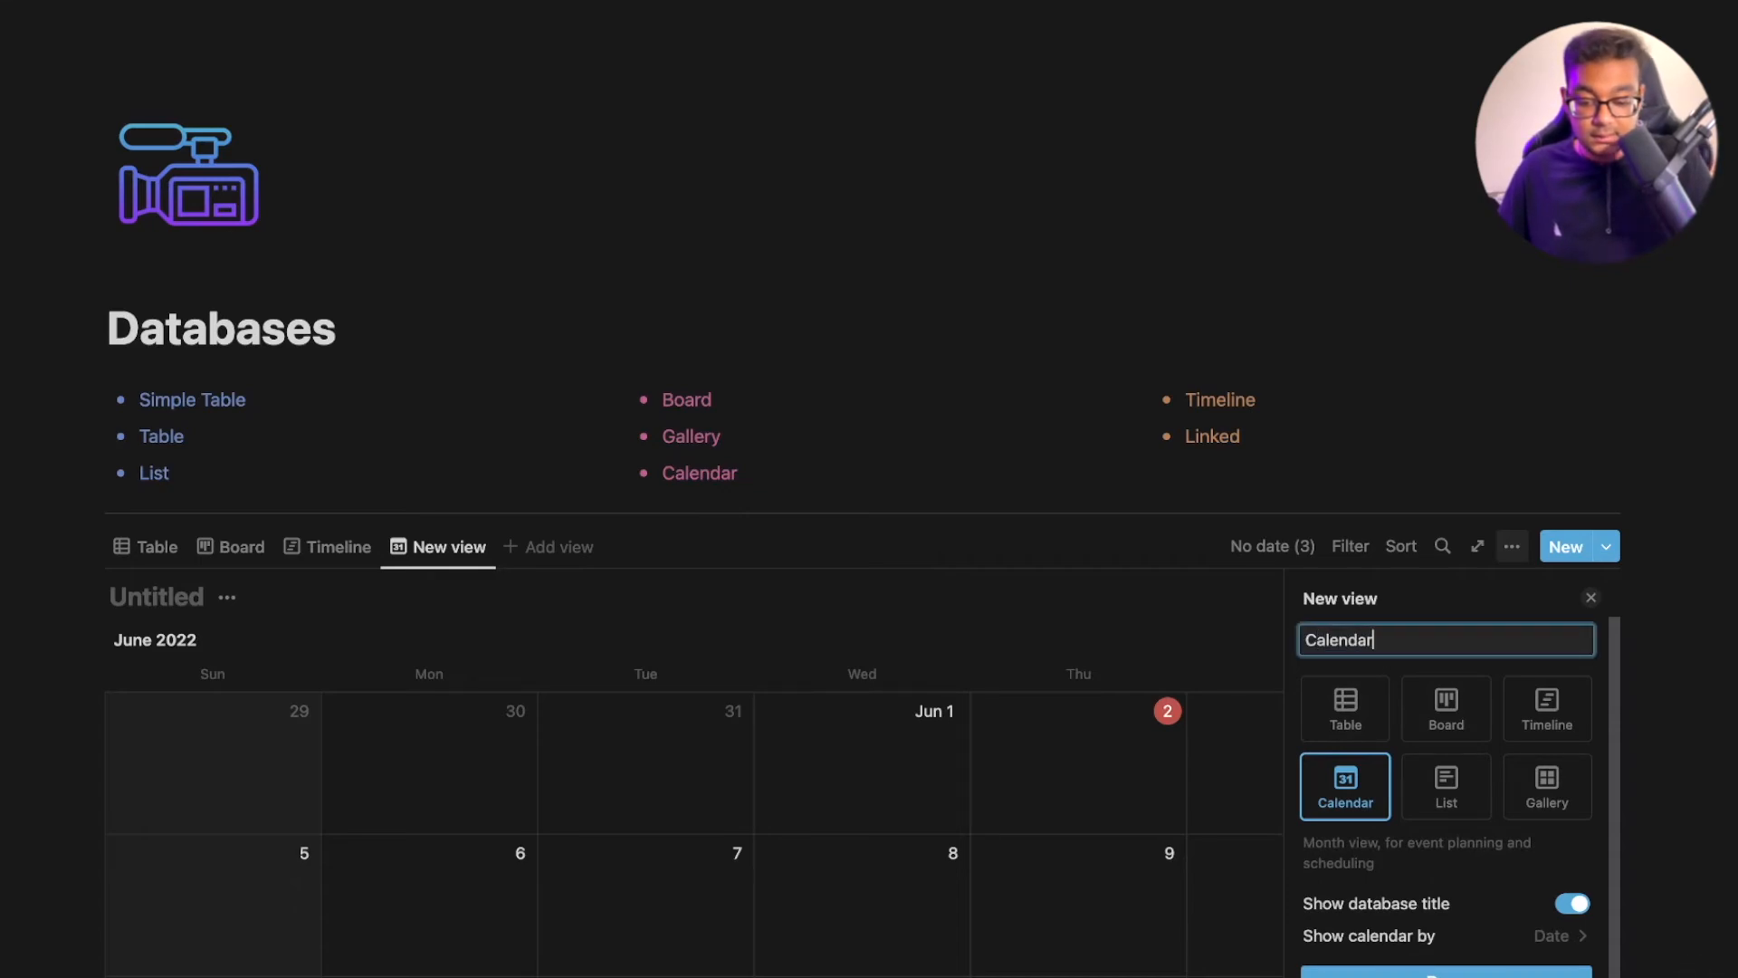
key("Return")
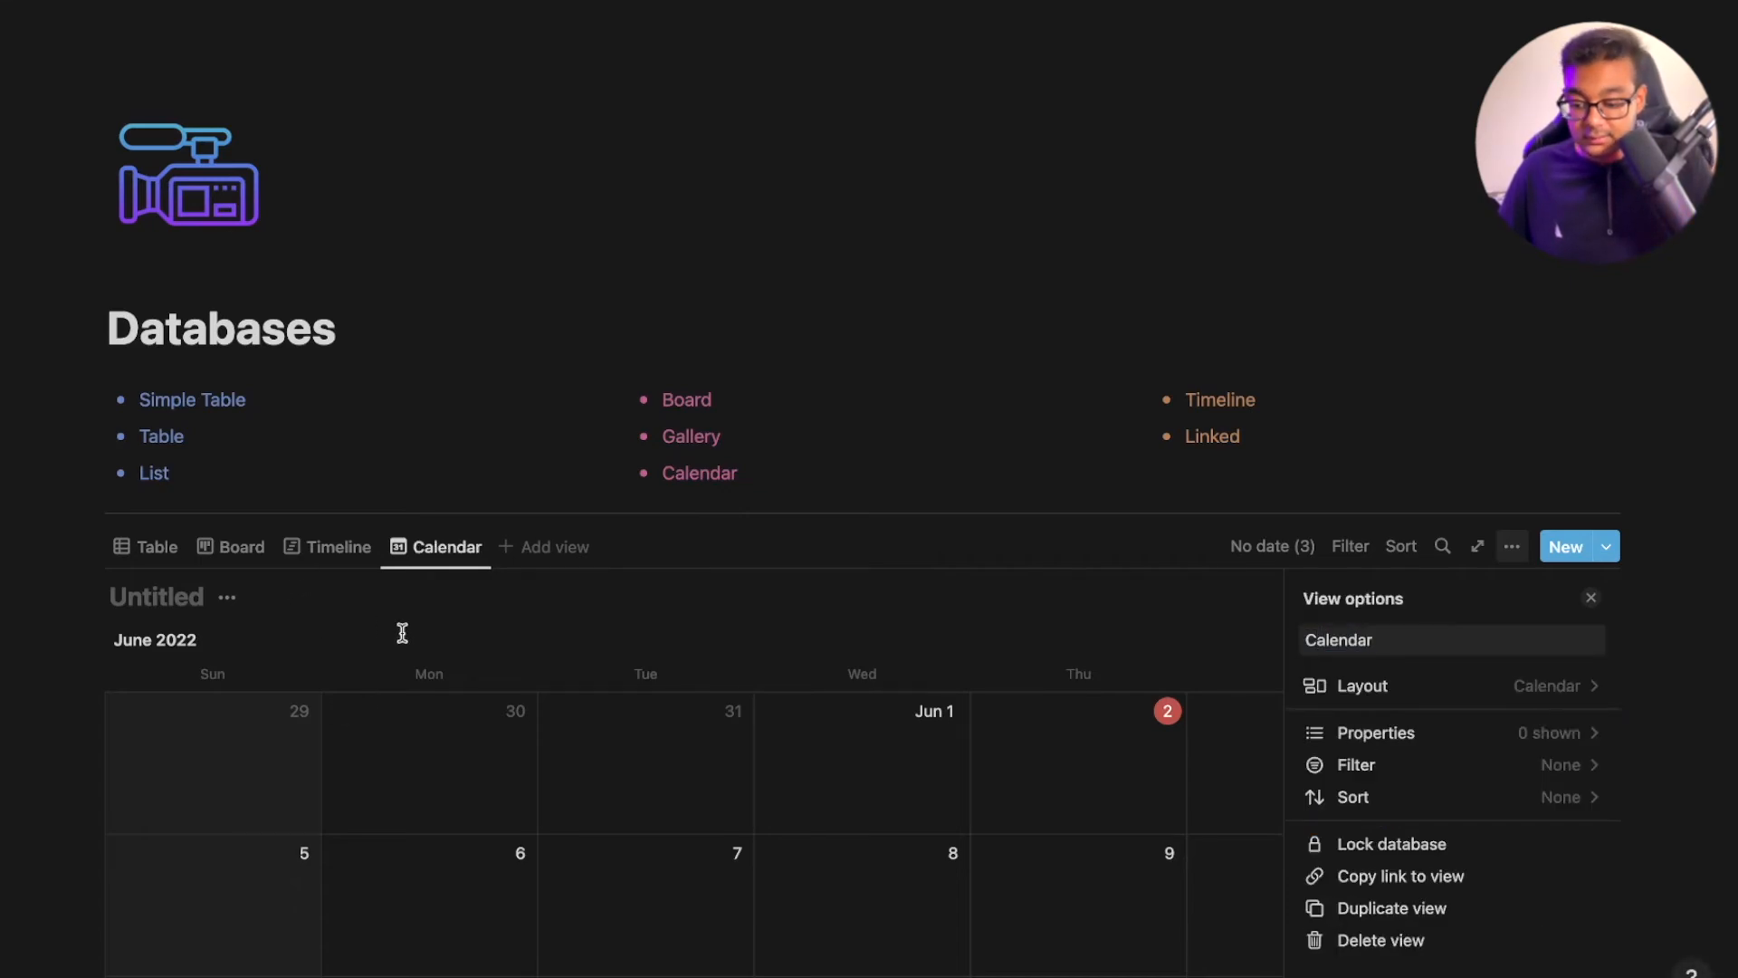
Create a calendar entry on May 30, extend it to June 2, and title it "Task 1"
left_click(343, 711)
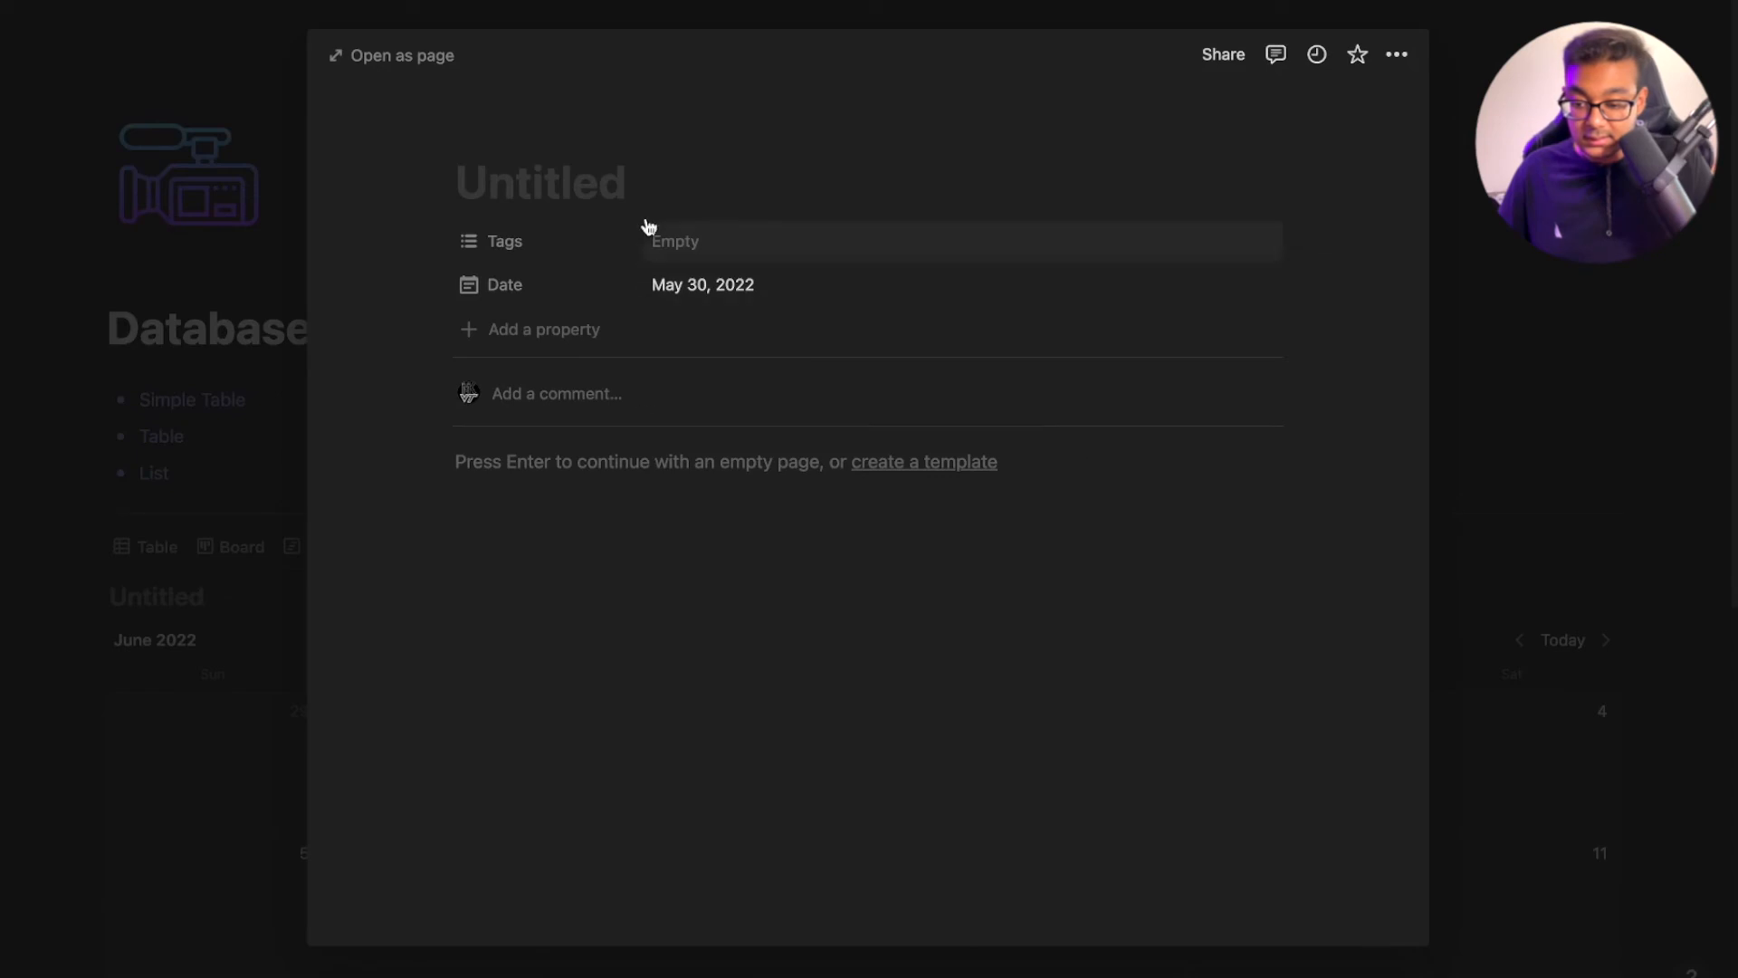
left_click(1479, 314)
left_click_drag(525, 757, 1054, 755)
left_click(638, 759)
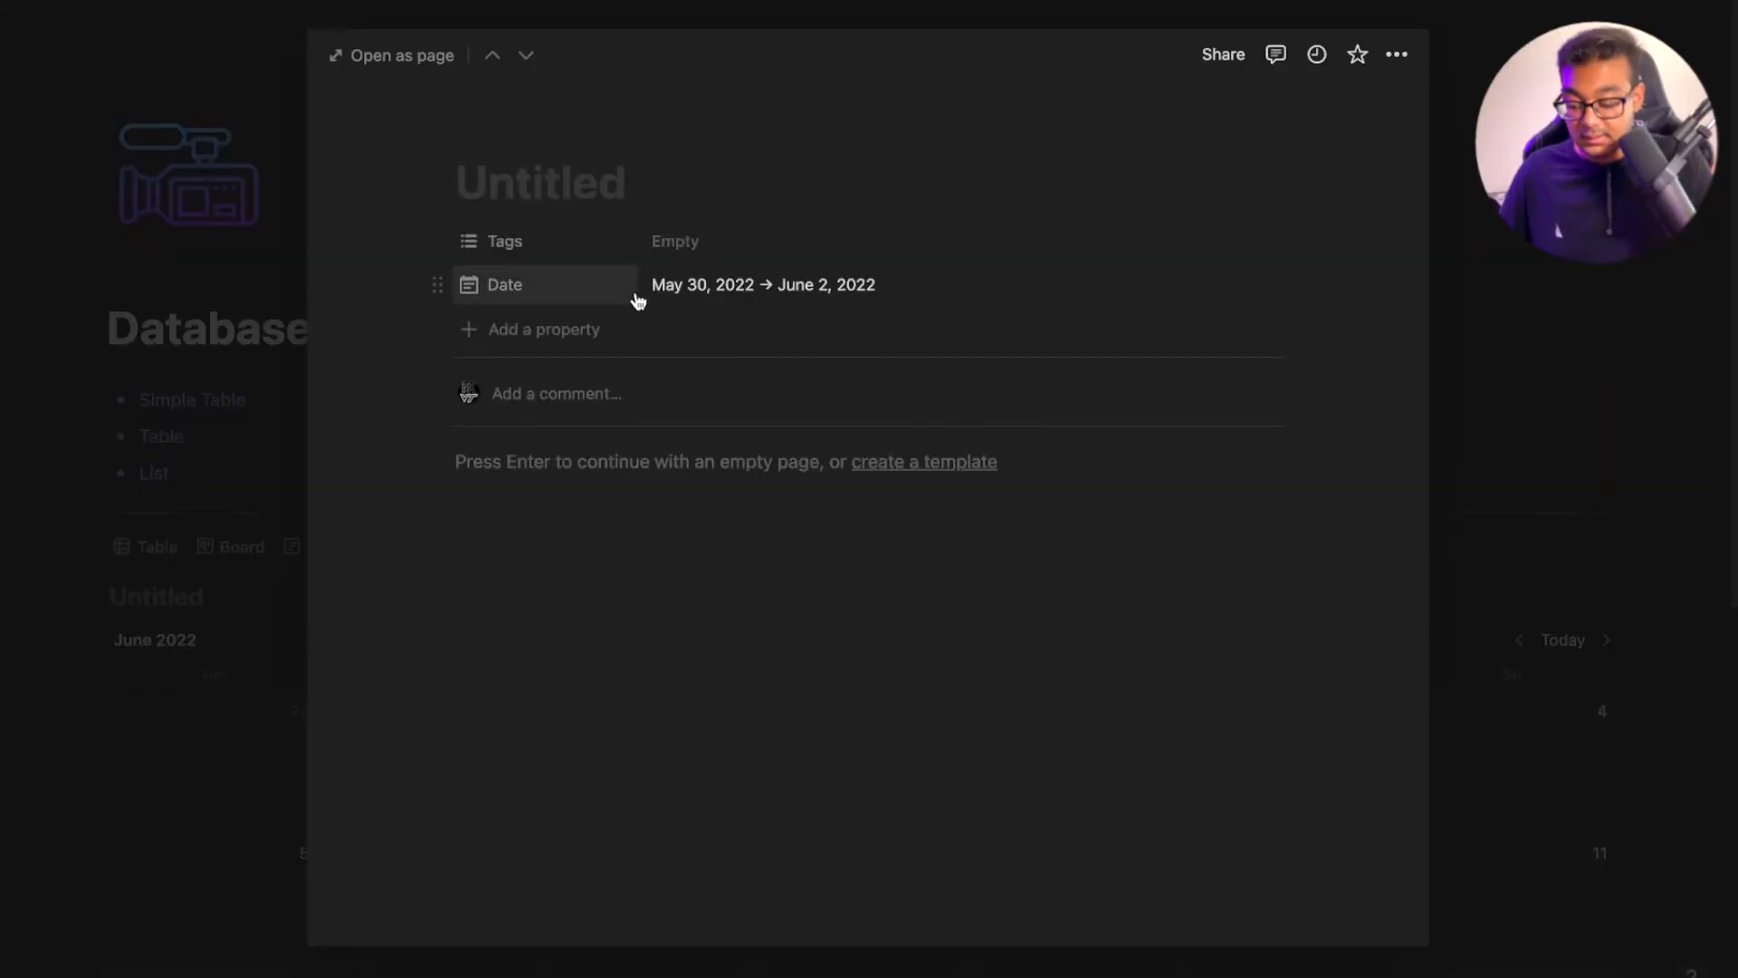
type("Task 1")
key("Return")
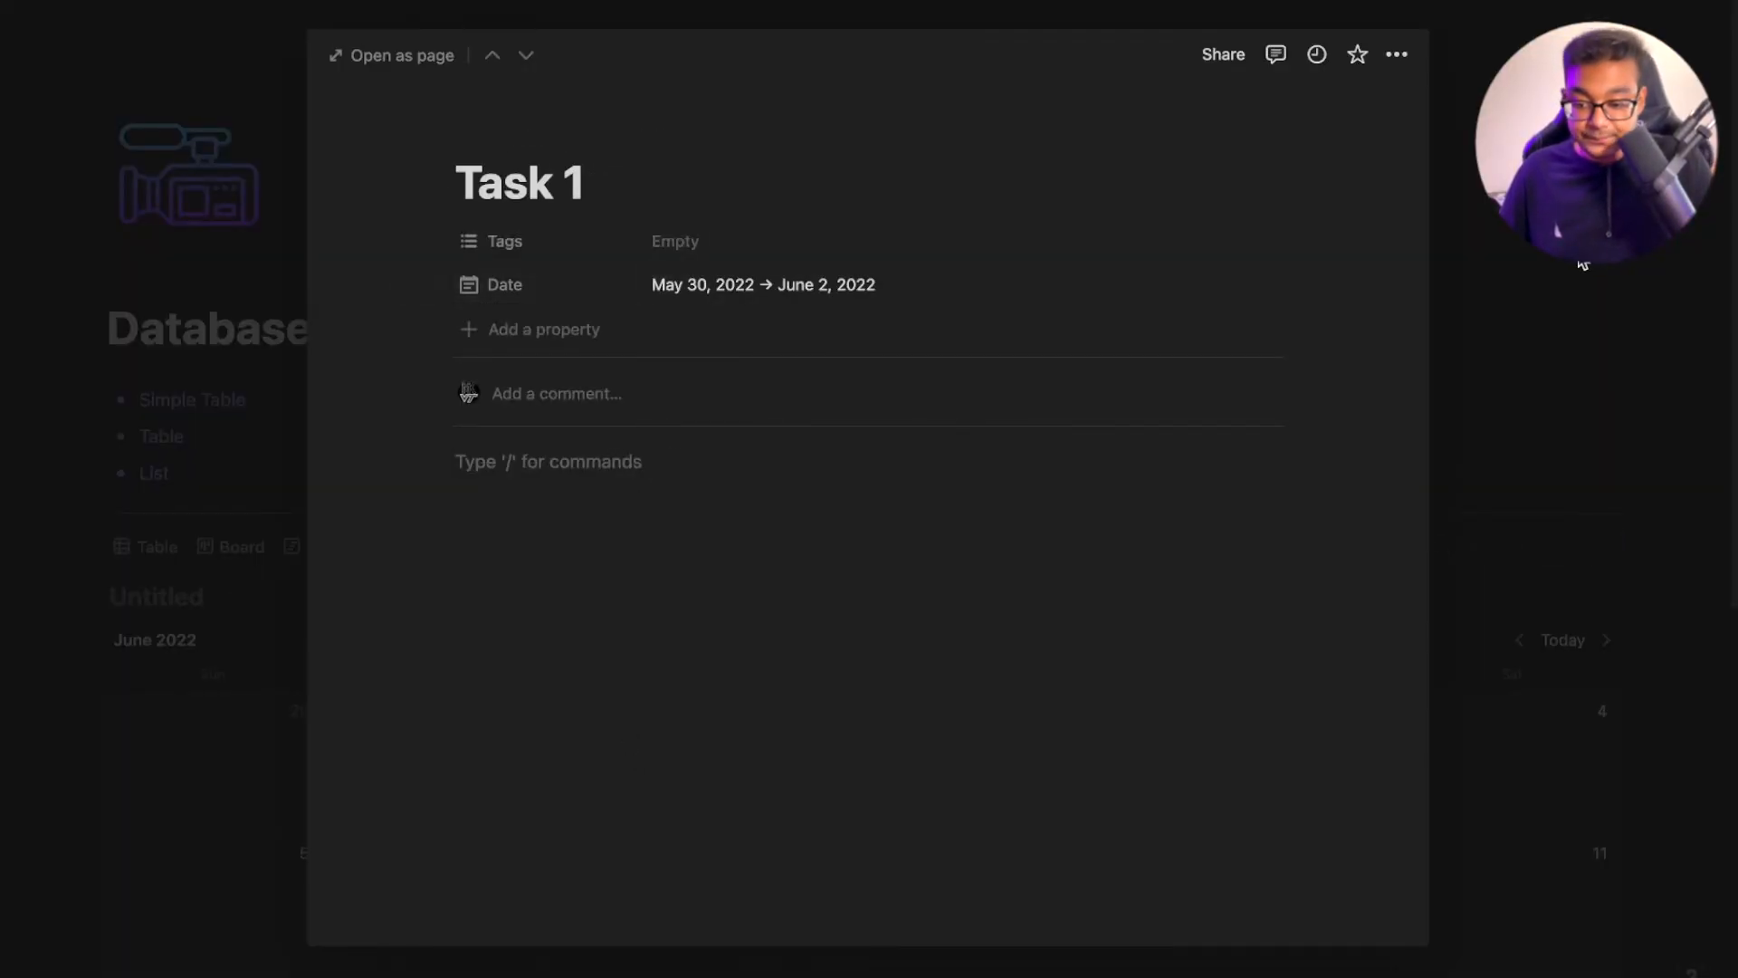
Close the Task 1 page and move its calendar entry to June 5–8
key("Escape")
scroll(487, 675, "down", 2)
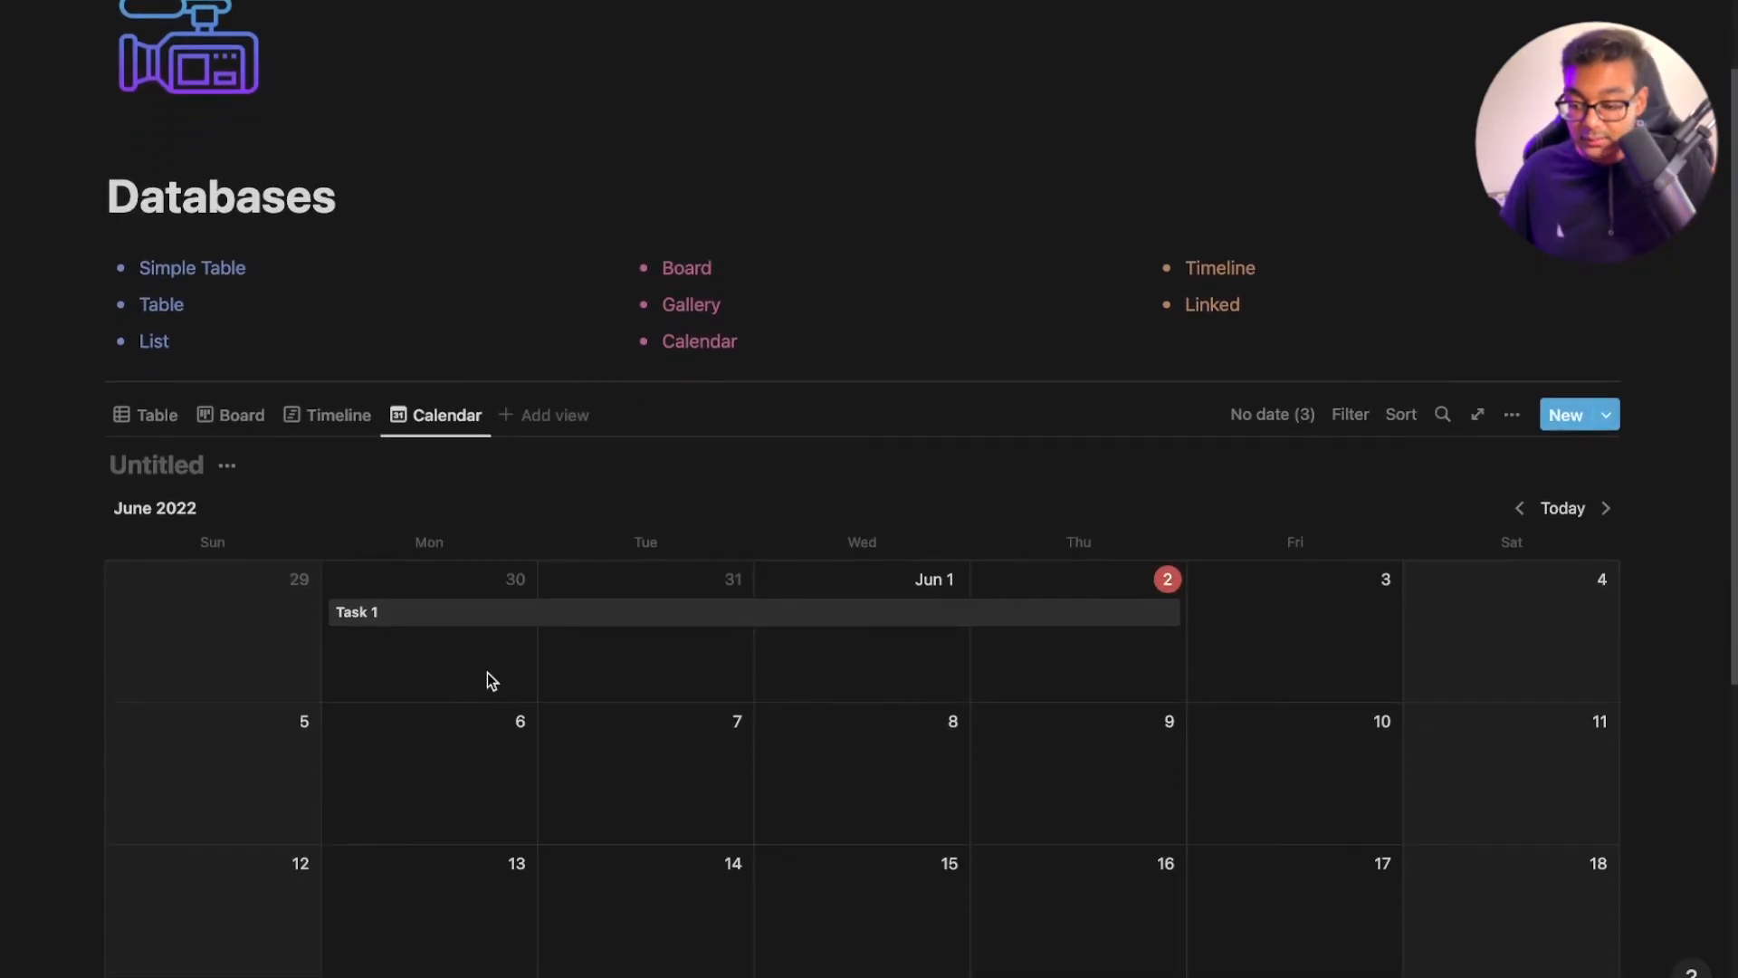
scroll(440, 621, "down", 1)
scroll(497, 489, "down", 3)
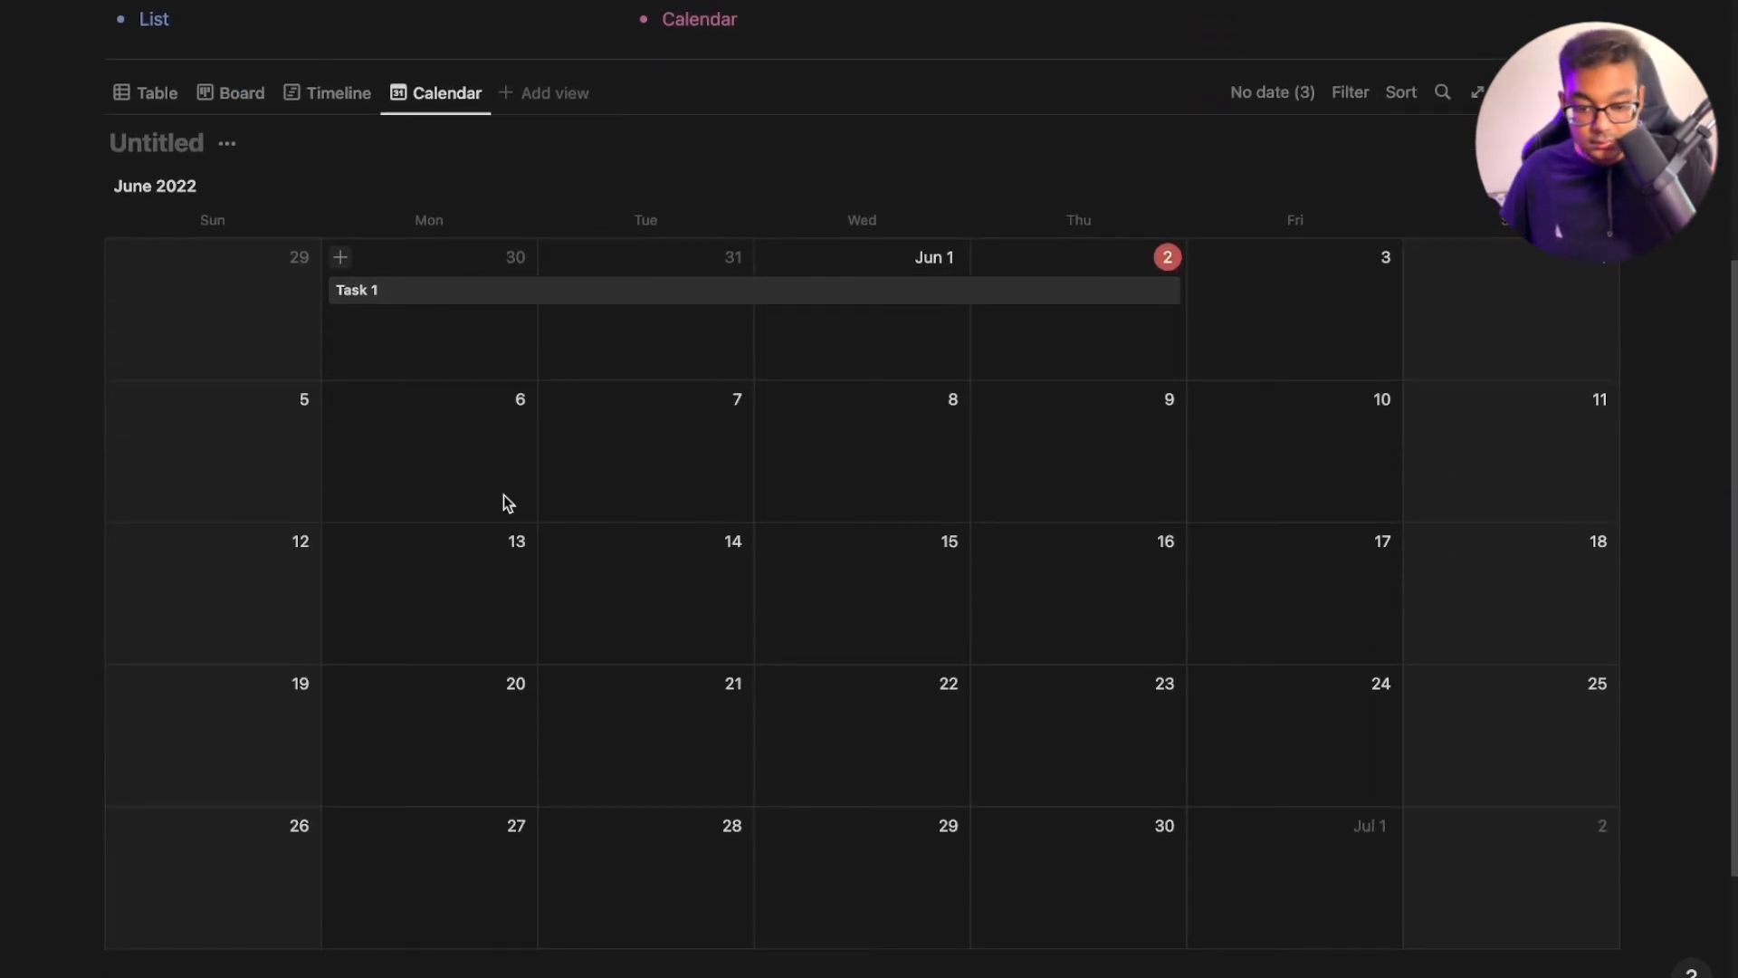
left_click_drag(571, 291, 266, 443)
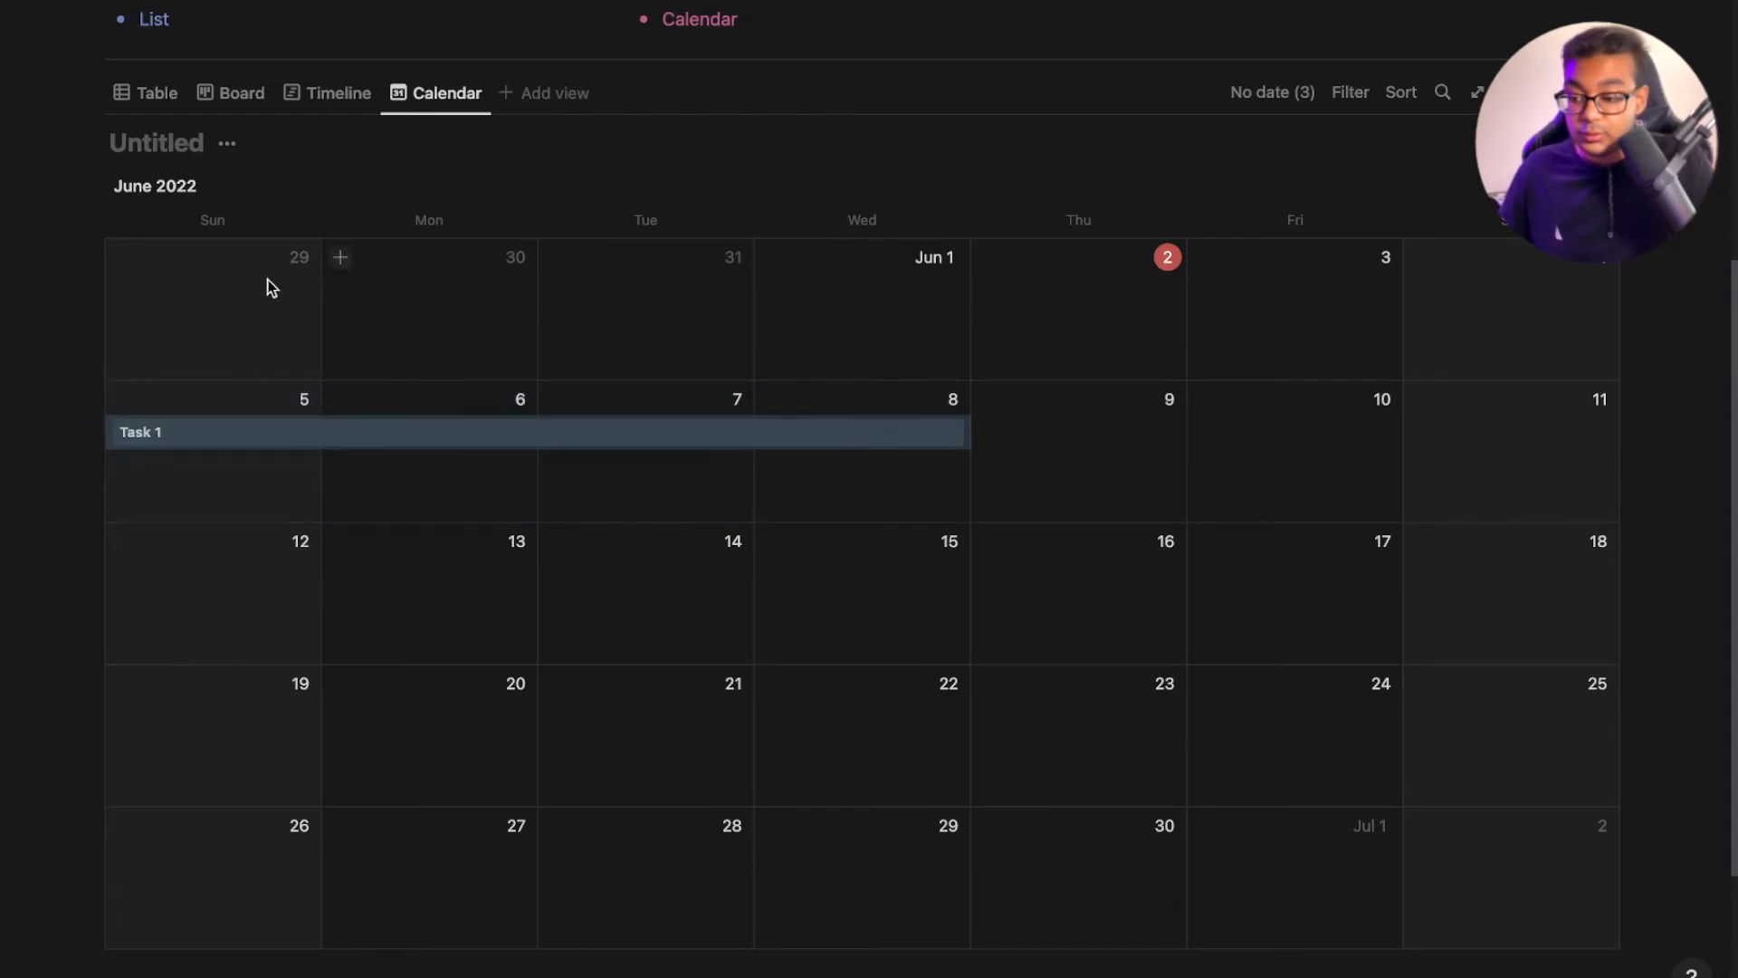
Add an "In Progress" group to the board view and move the Task 1 card into it
left_click(330, 100)
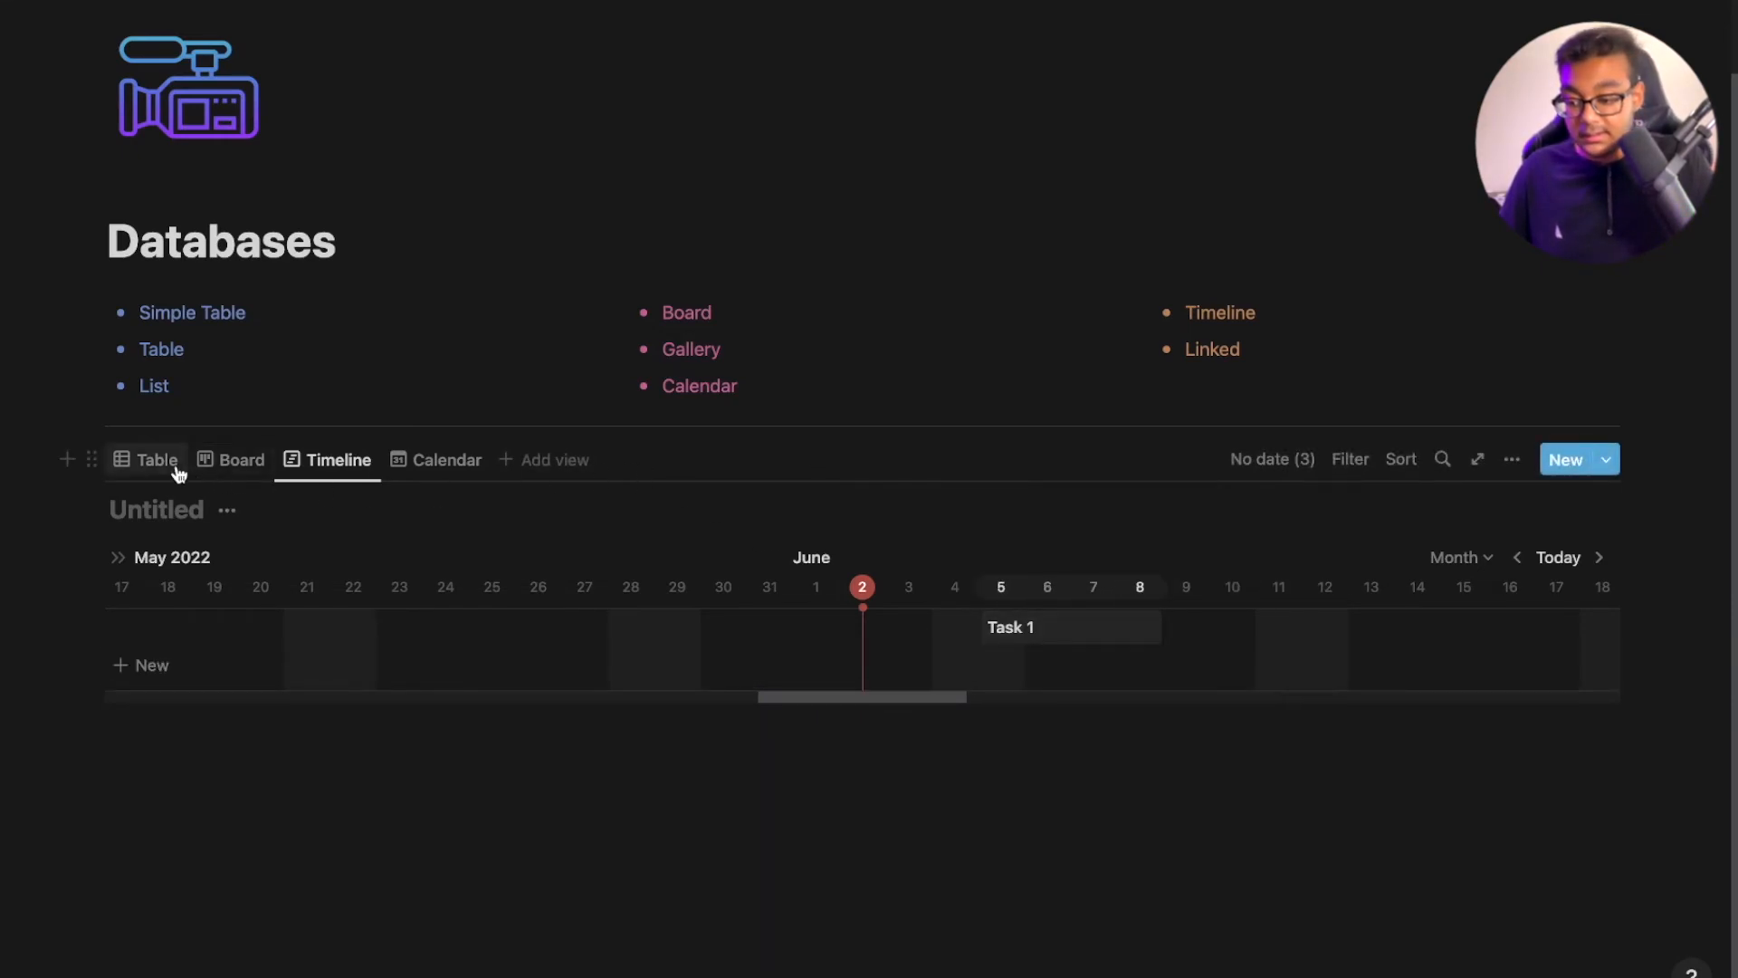
left_click(238, 462)
mouse_move(256, 742)
left_mouse_down()
mouse_move(773, 509)
mouse_move(502, 677)
mouse_move(272, 737)
left_mouse_up()
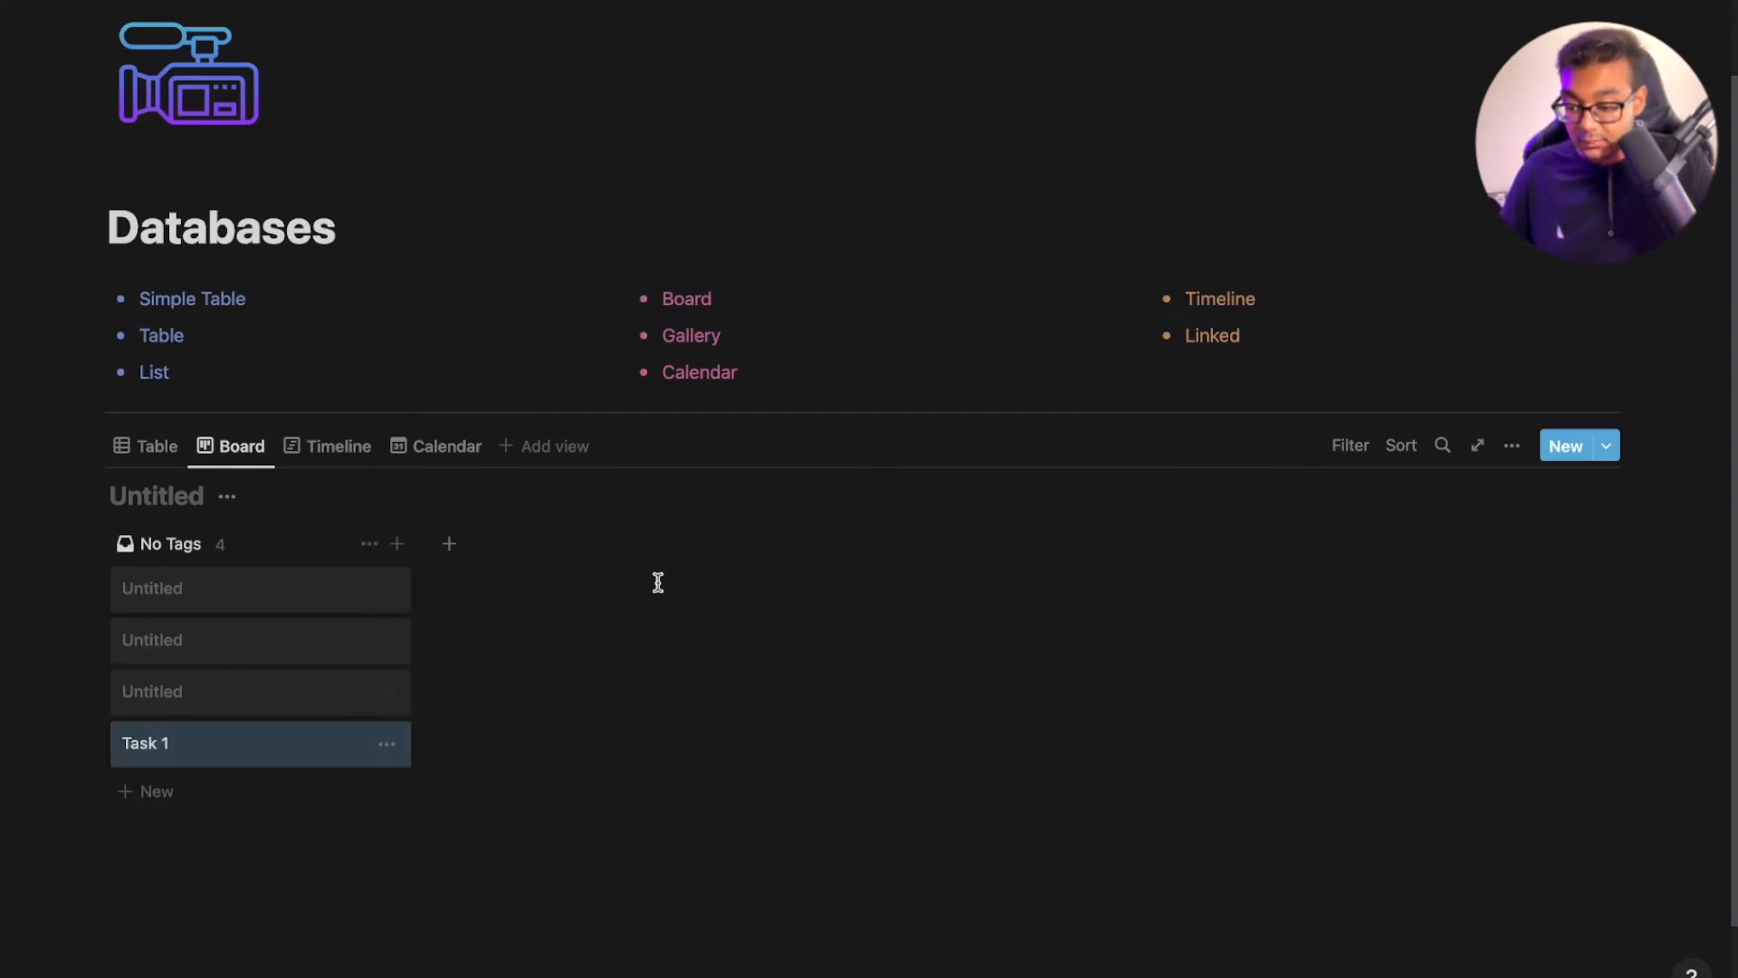
left_click(447, 543)
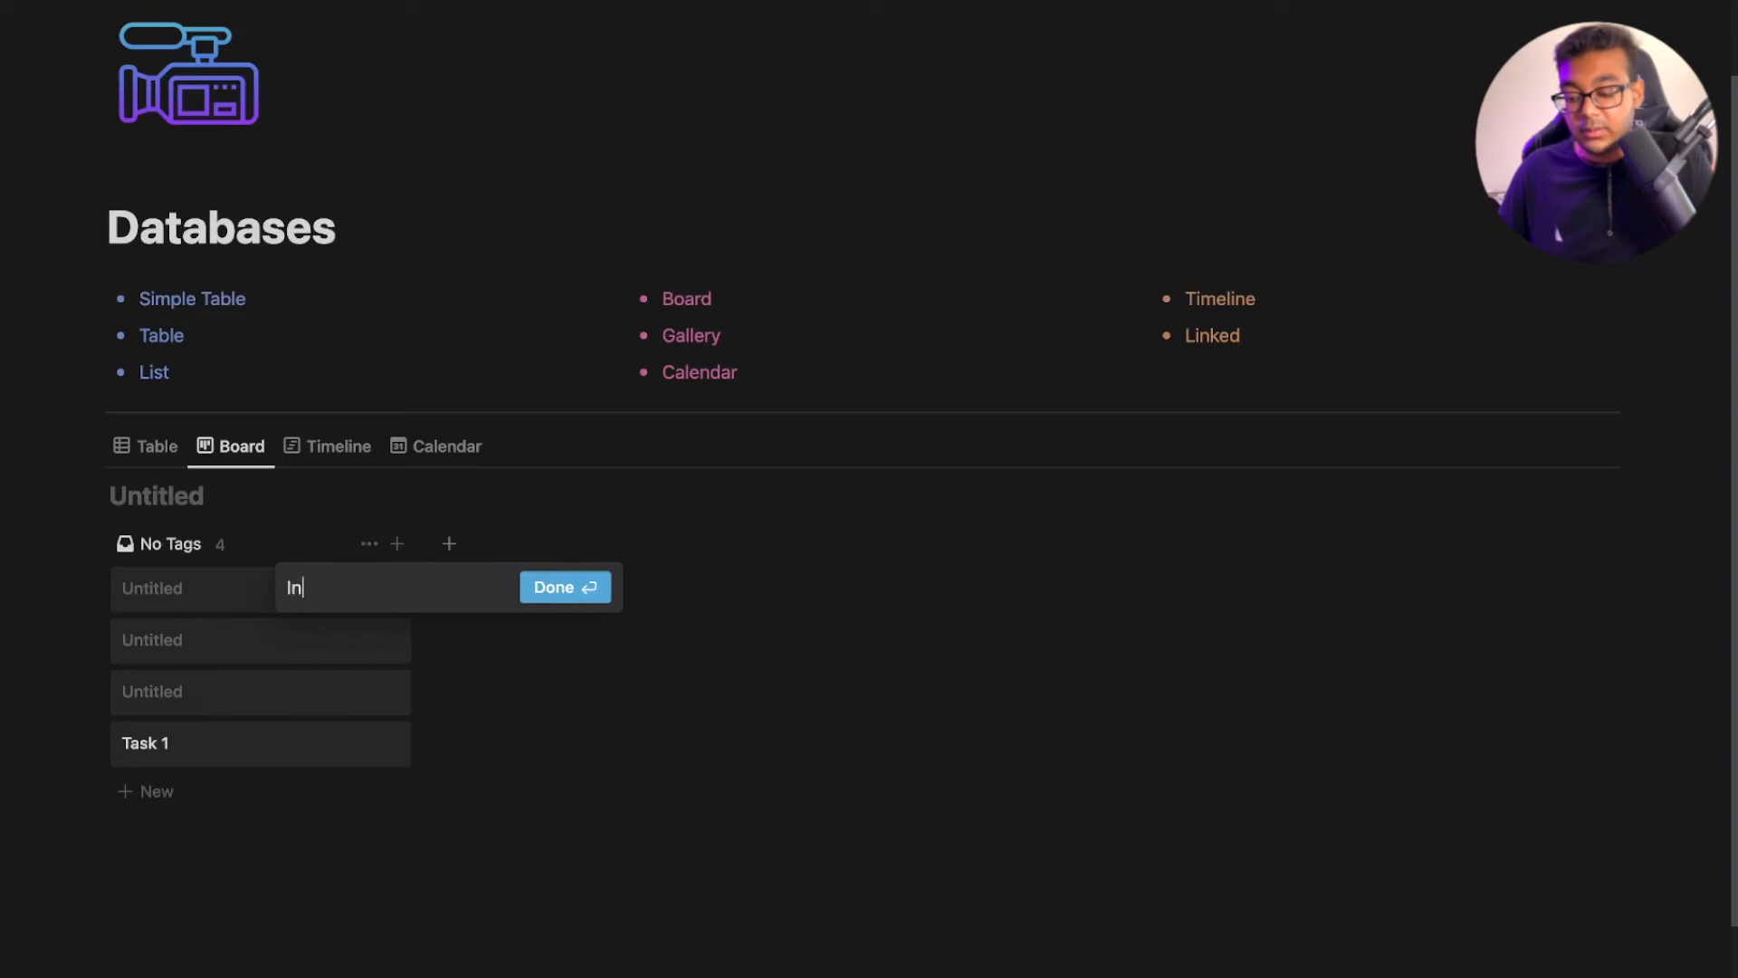
type("In Progress")
key("Return")
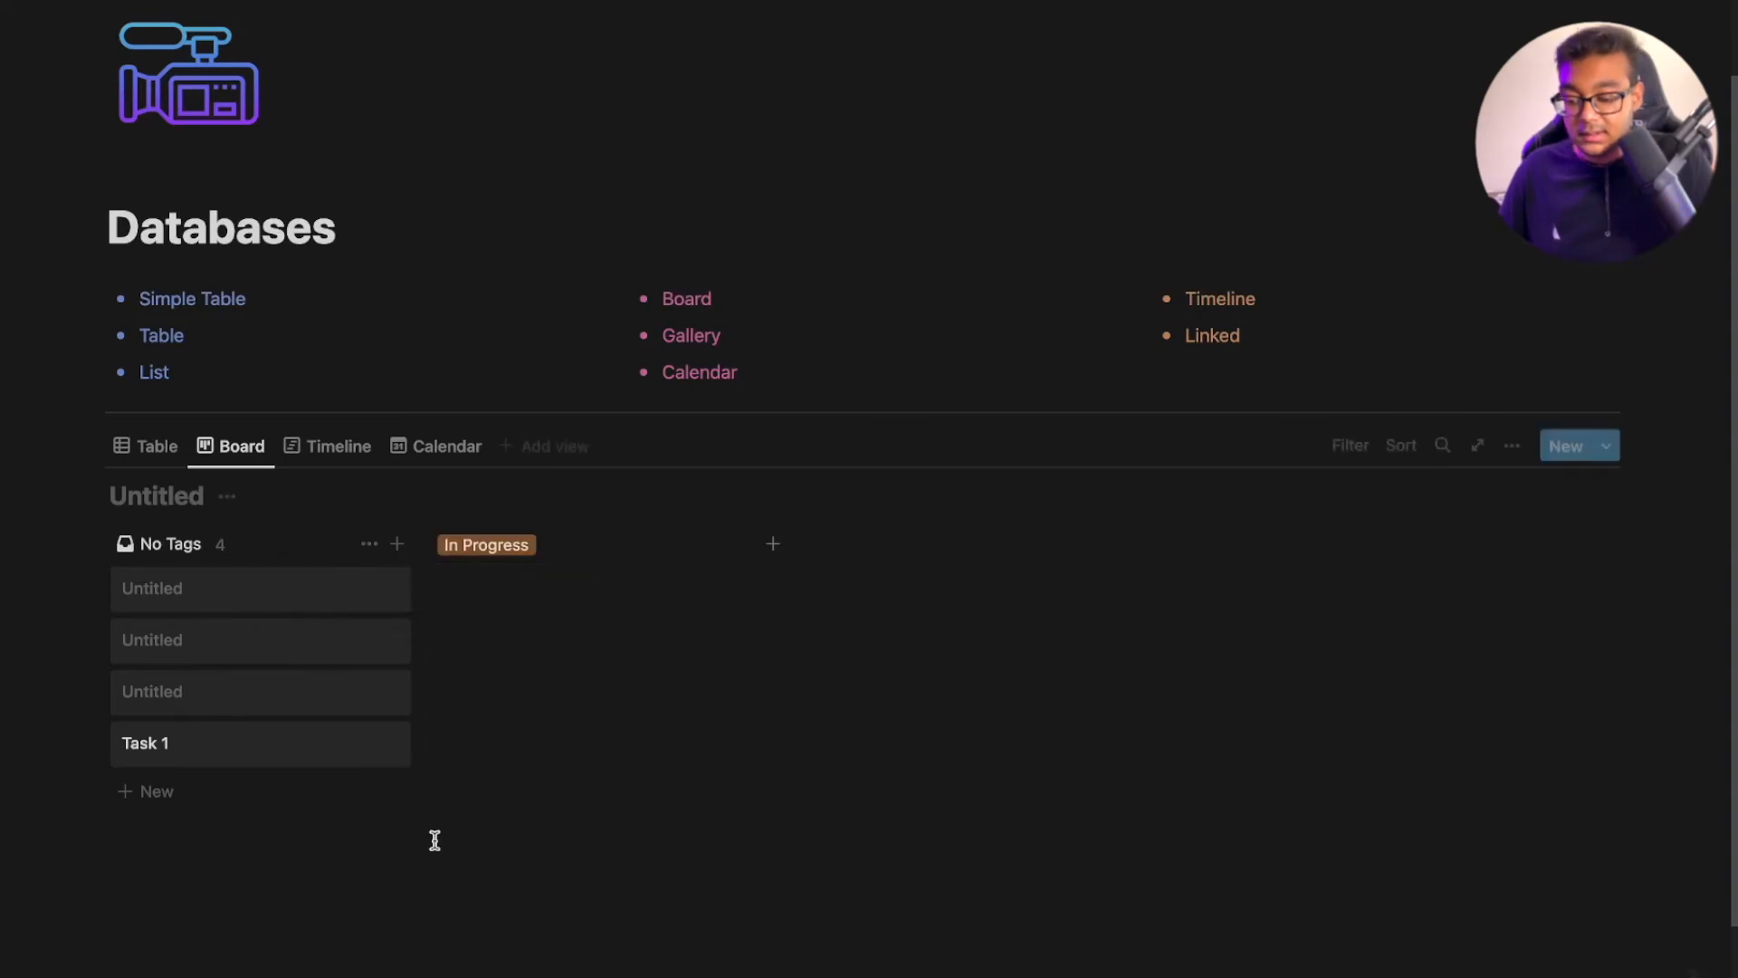
left_click_drag(253, 754, 579, 574)
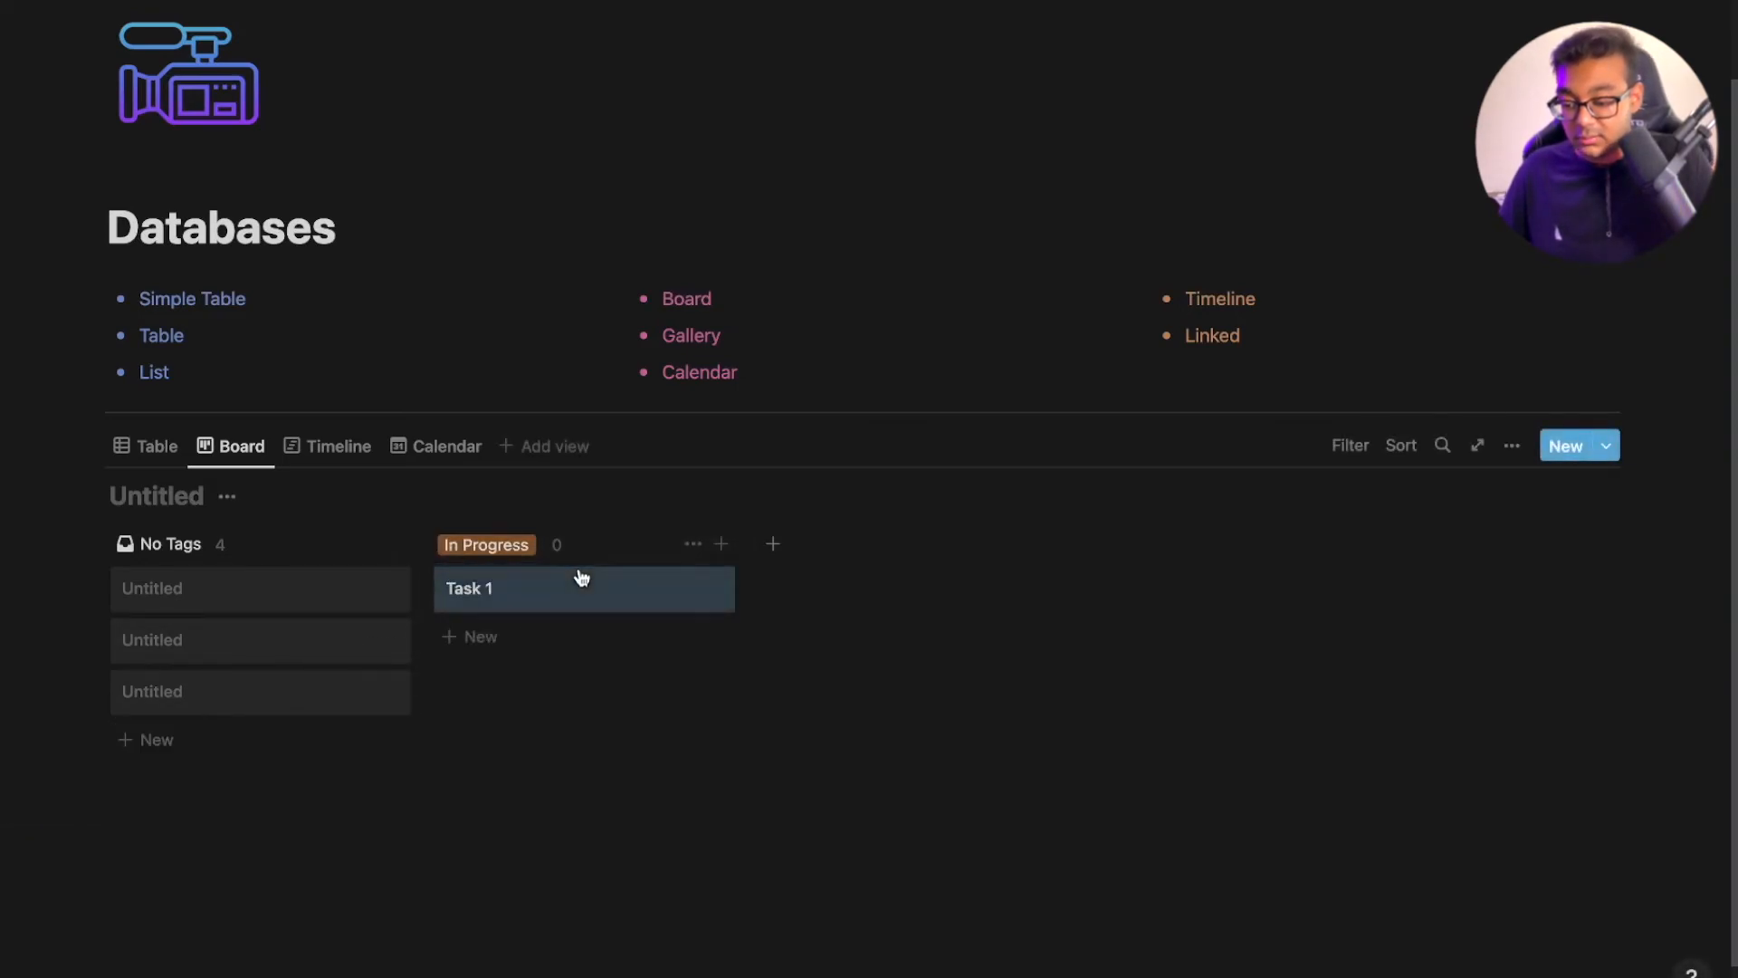
Show the Tags property on the entries of the timeline view
left_click(337, 446)
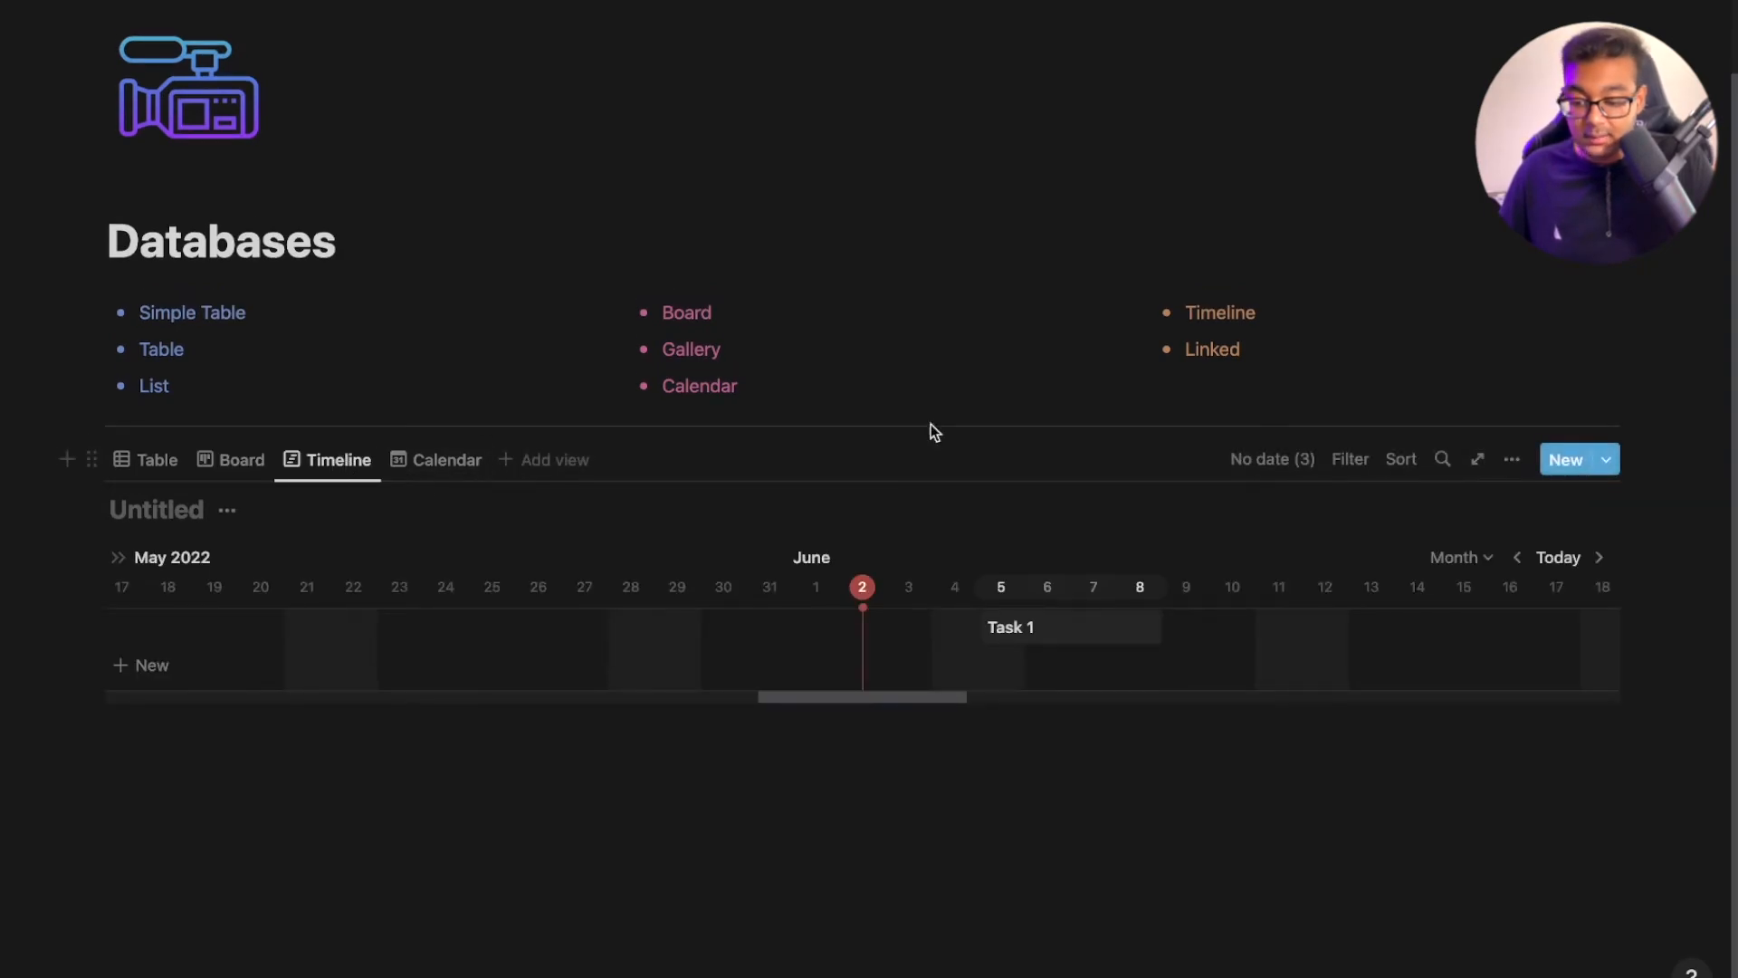
left_click(1520, 463)
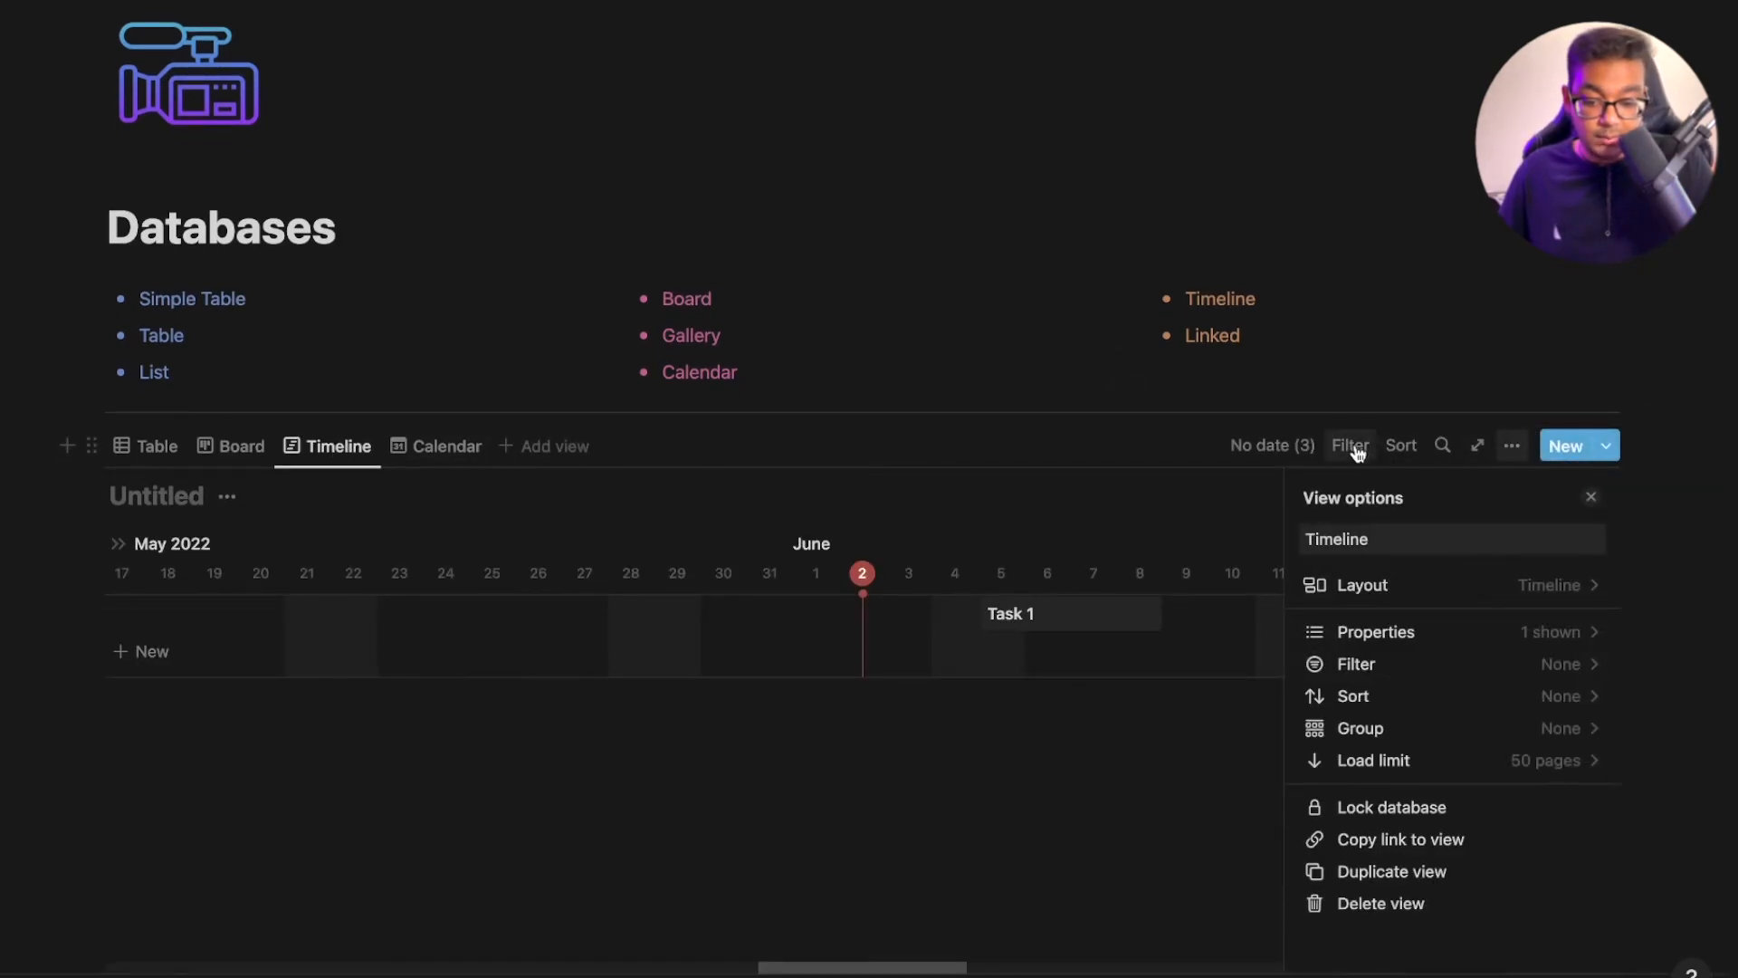
left_click(1402, 647)
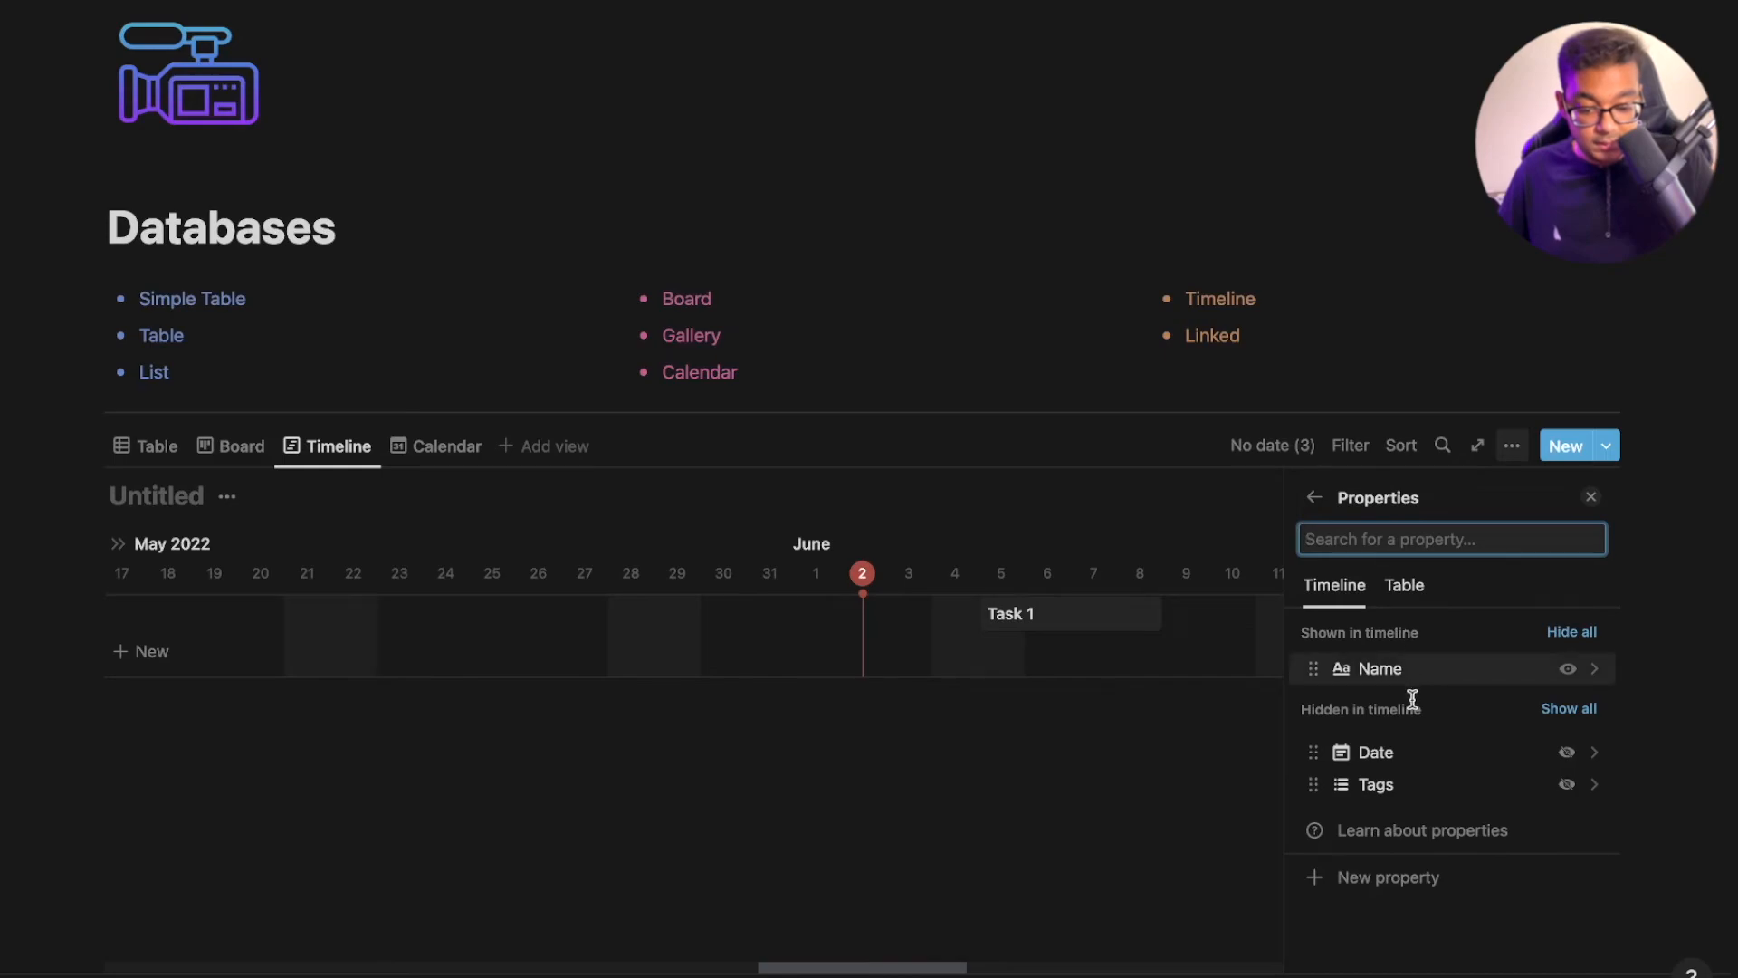
left_click(1566, 784)
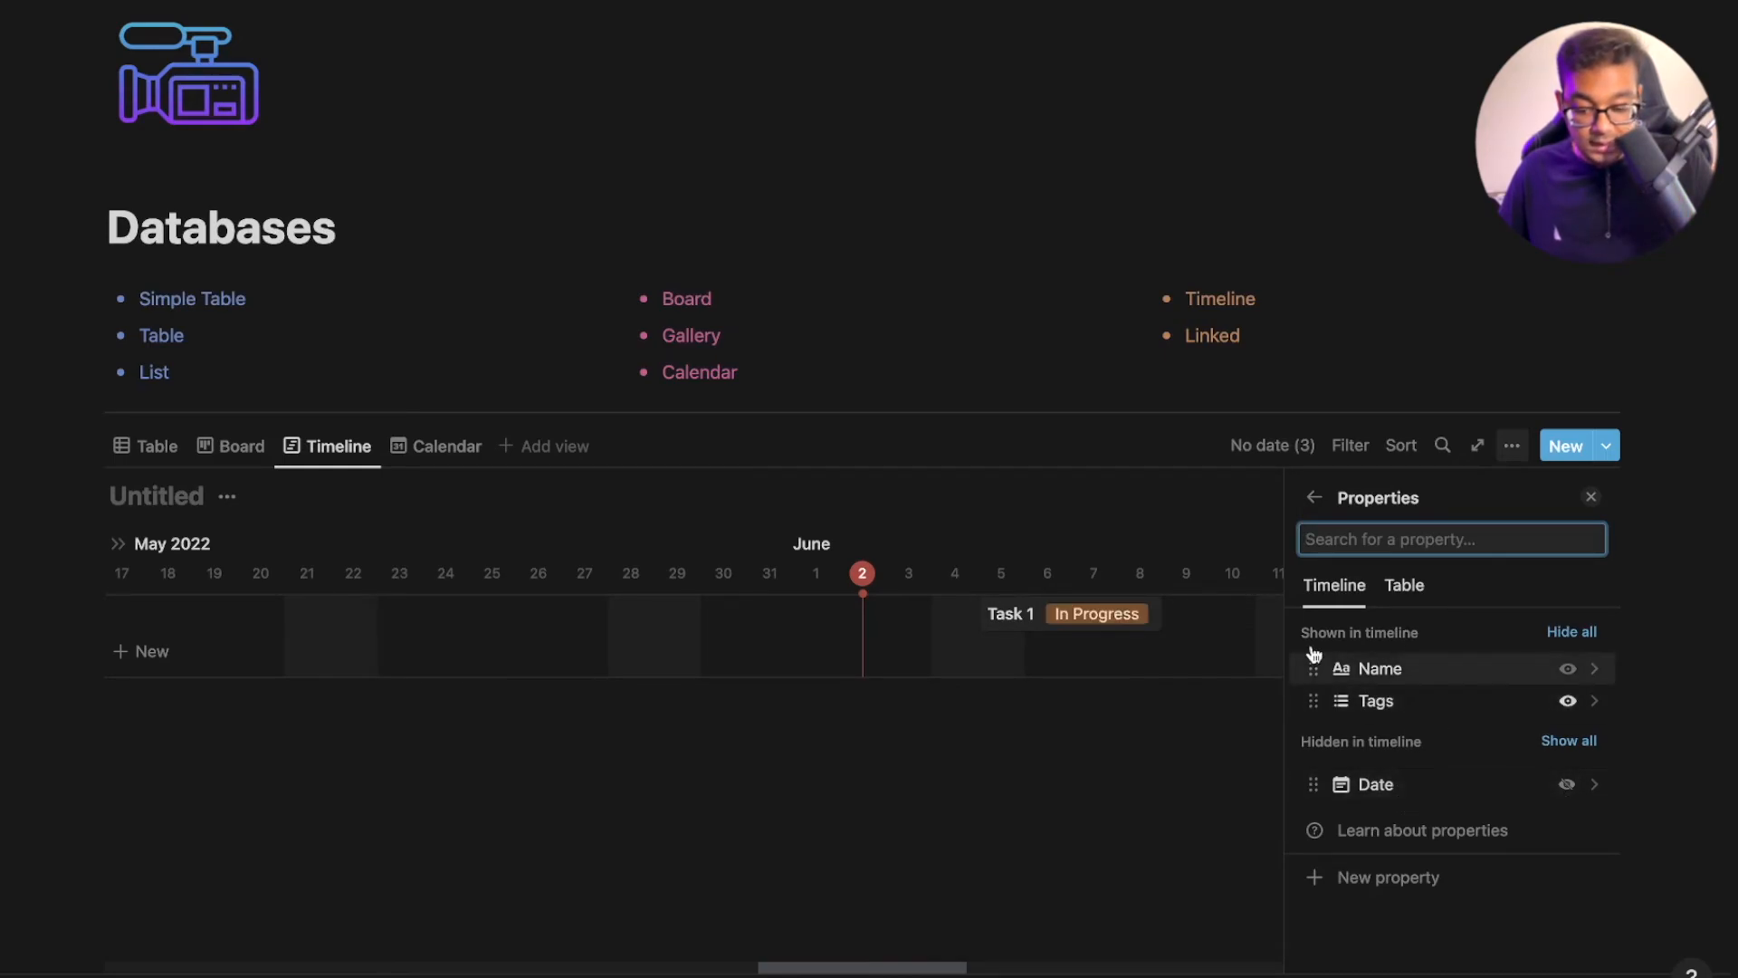
left_click(1123, 467)
Show the Tags property on the entries of the calendar view
left_click(450, 460)
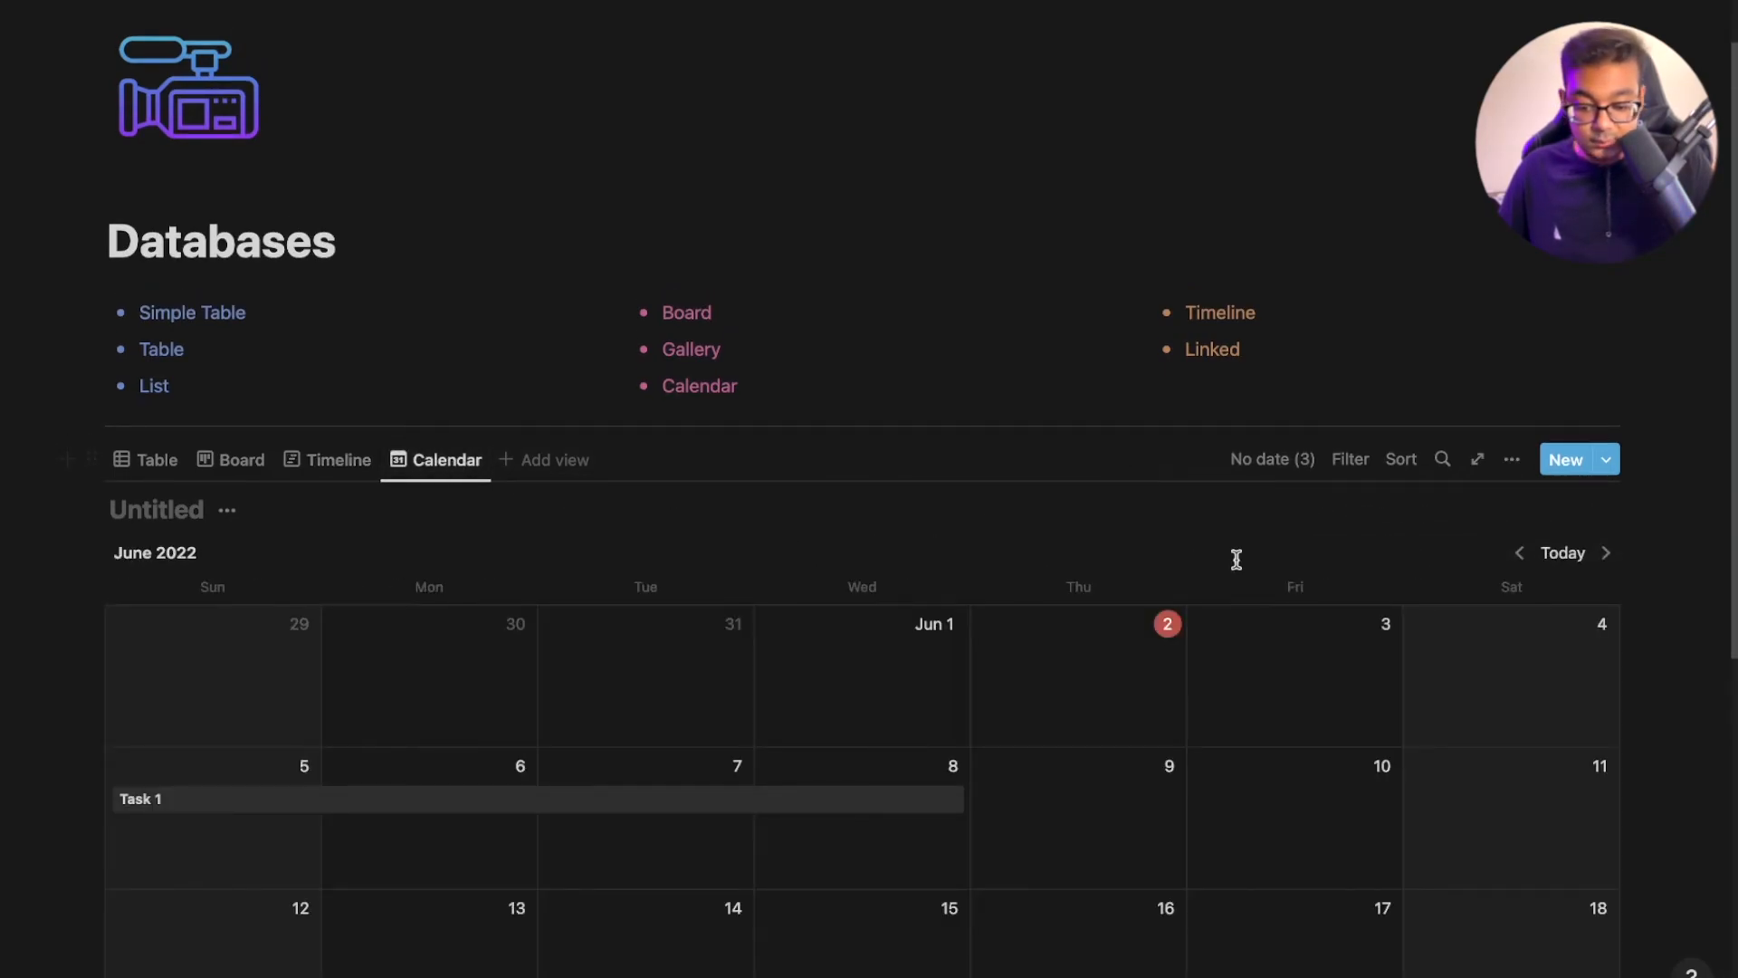
left_click(1521, 461)
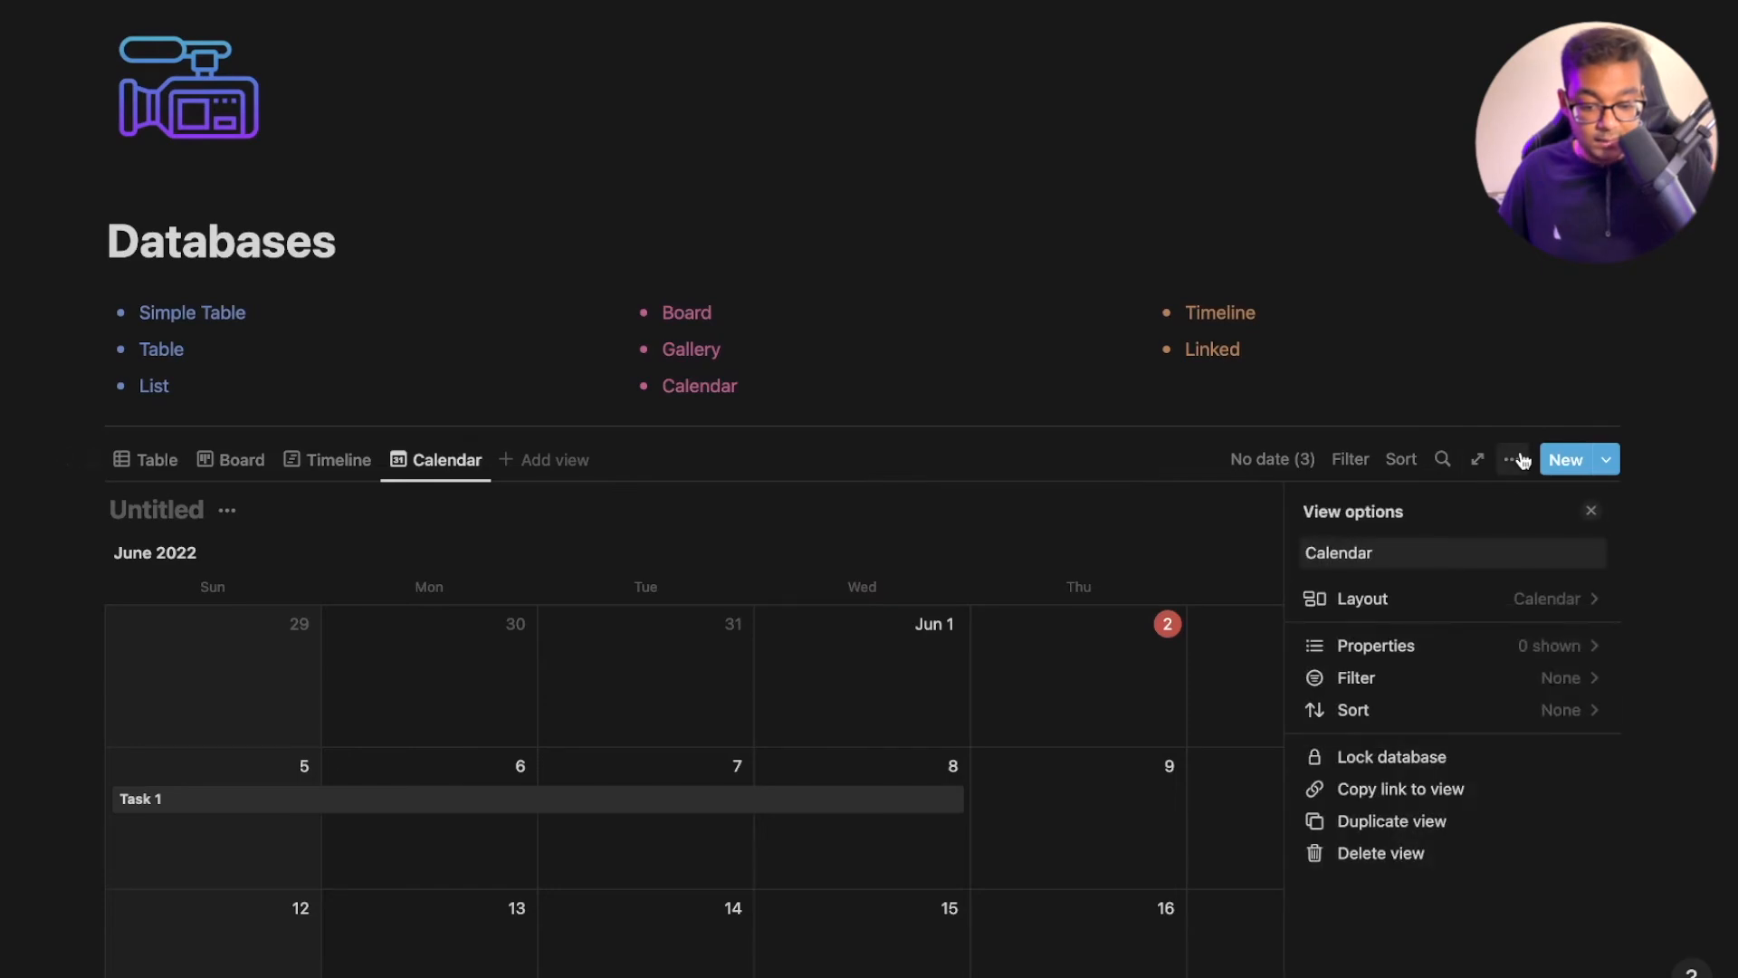
left_click(1558, 646)
left_click(1567, 668)
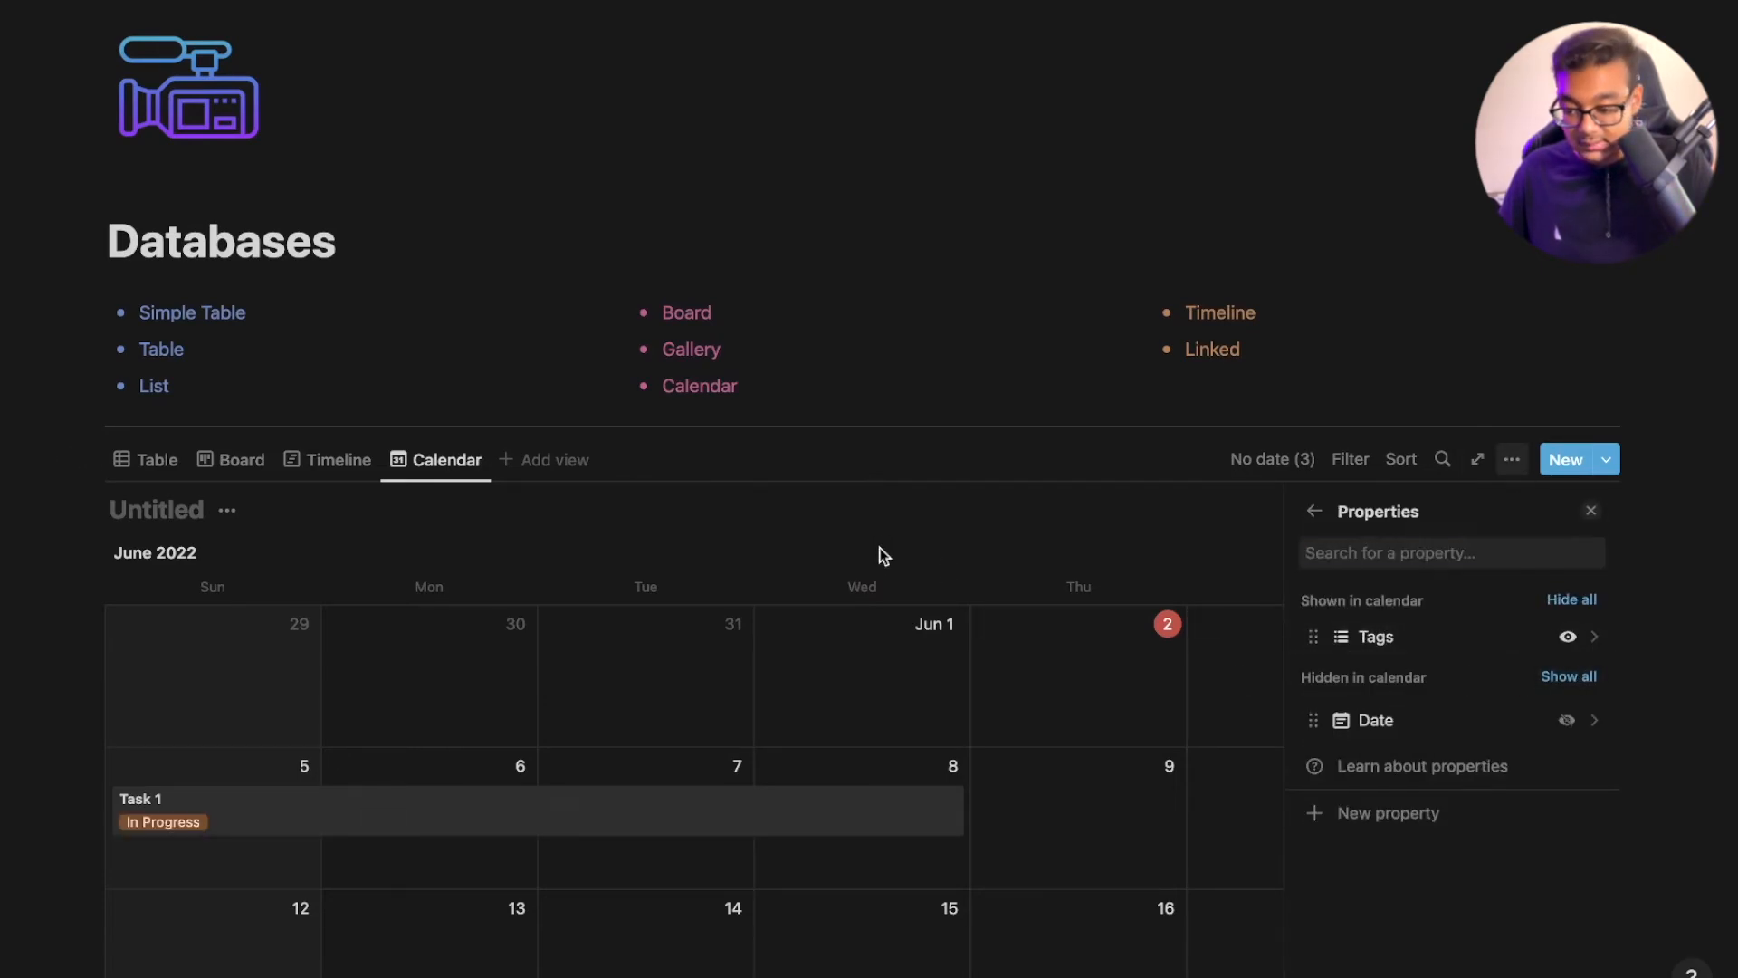
left_click(882, 547)
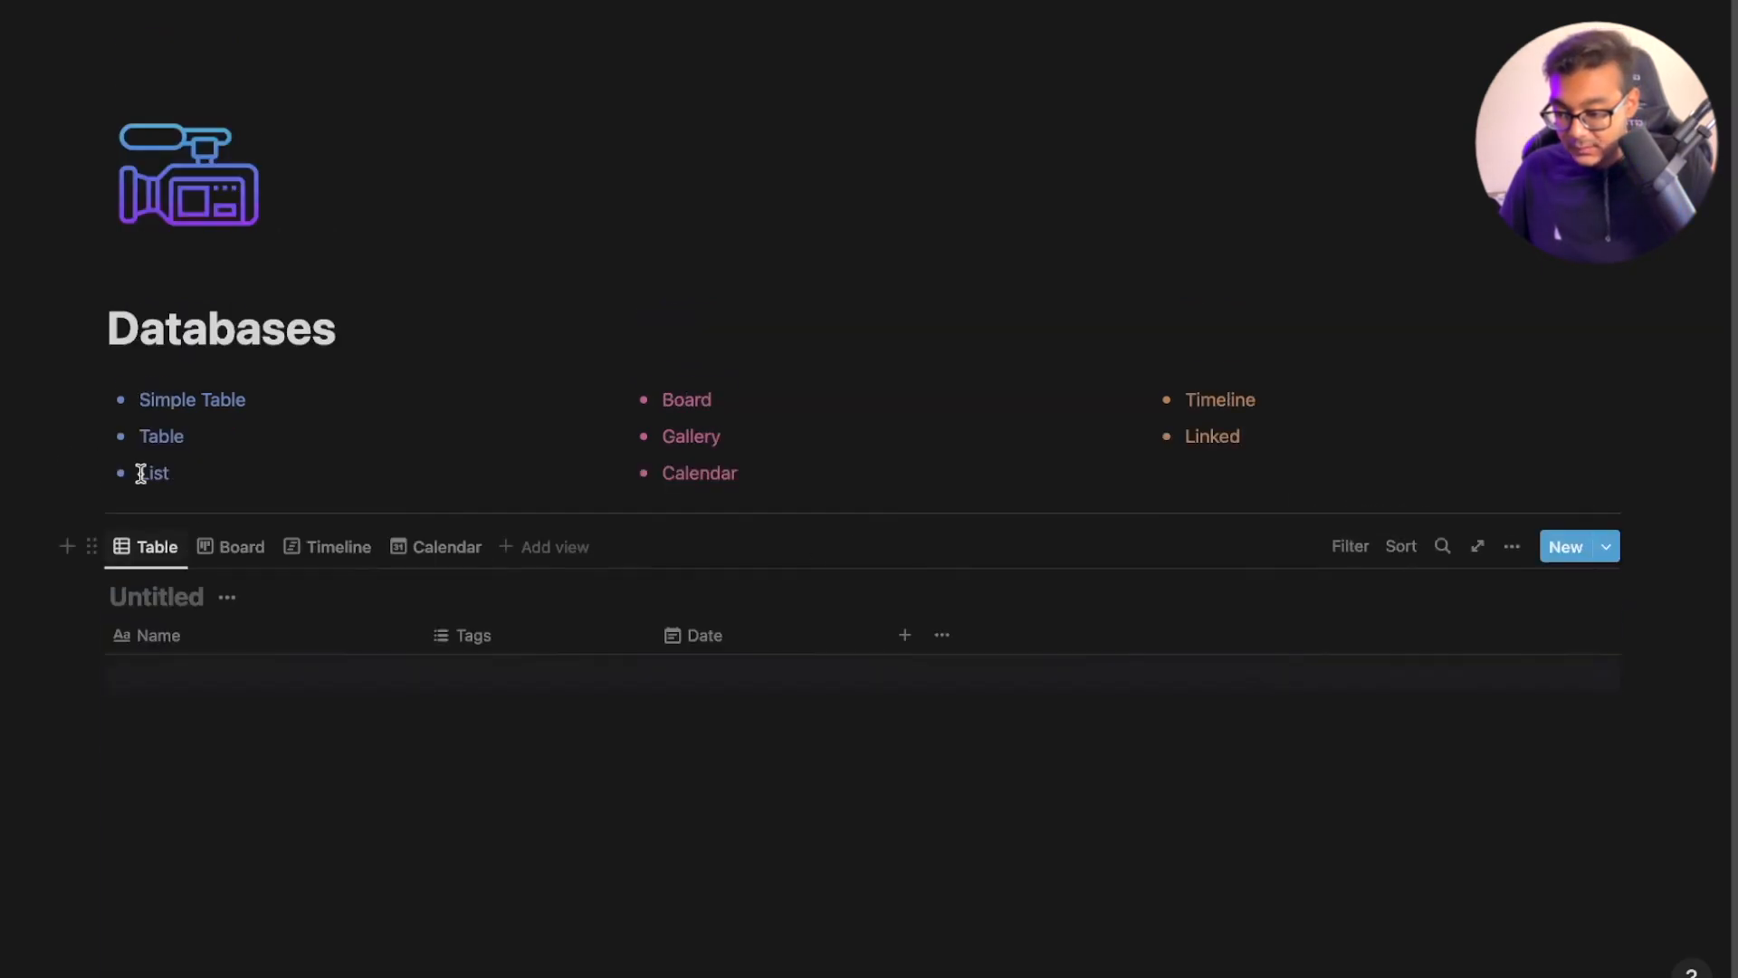
Move the Task 1 row to the top of the table and filter the table to Tags that do not contain In Progress
left_click(520, 896)
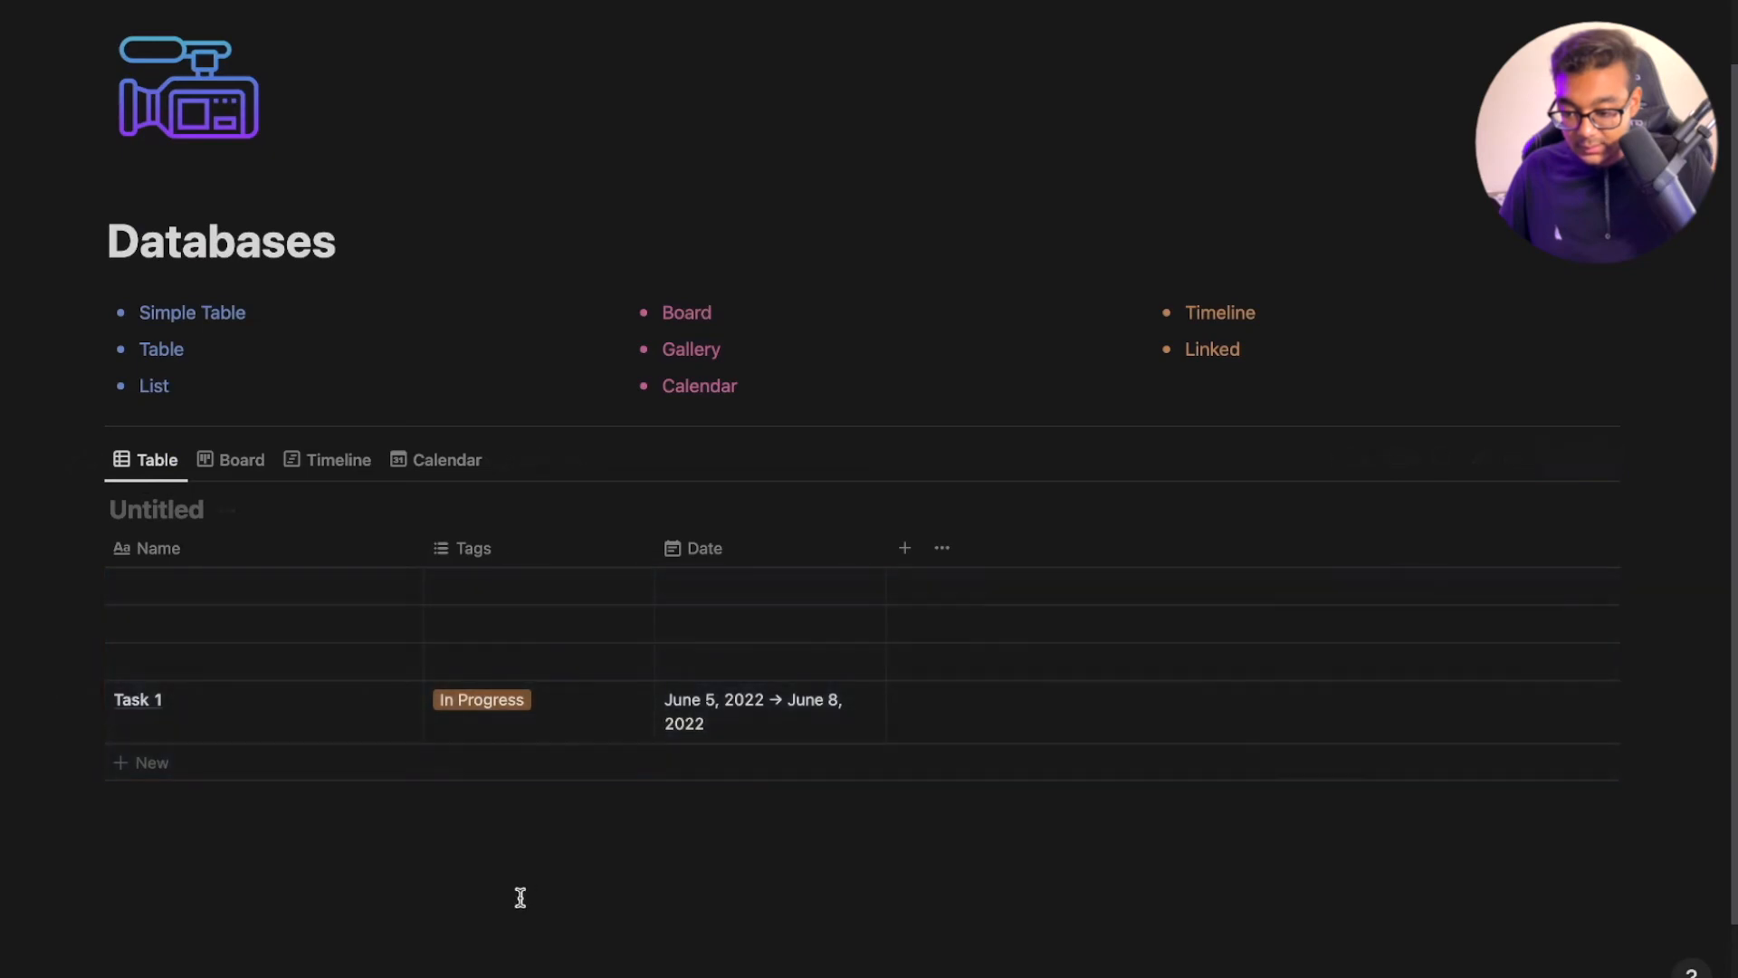
left_click_drag(88, 697, 106, 568)
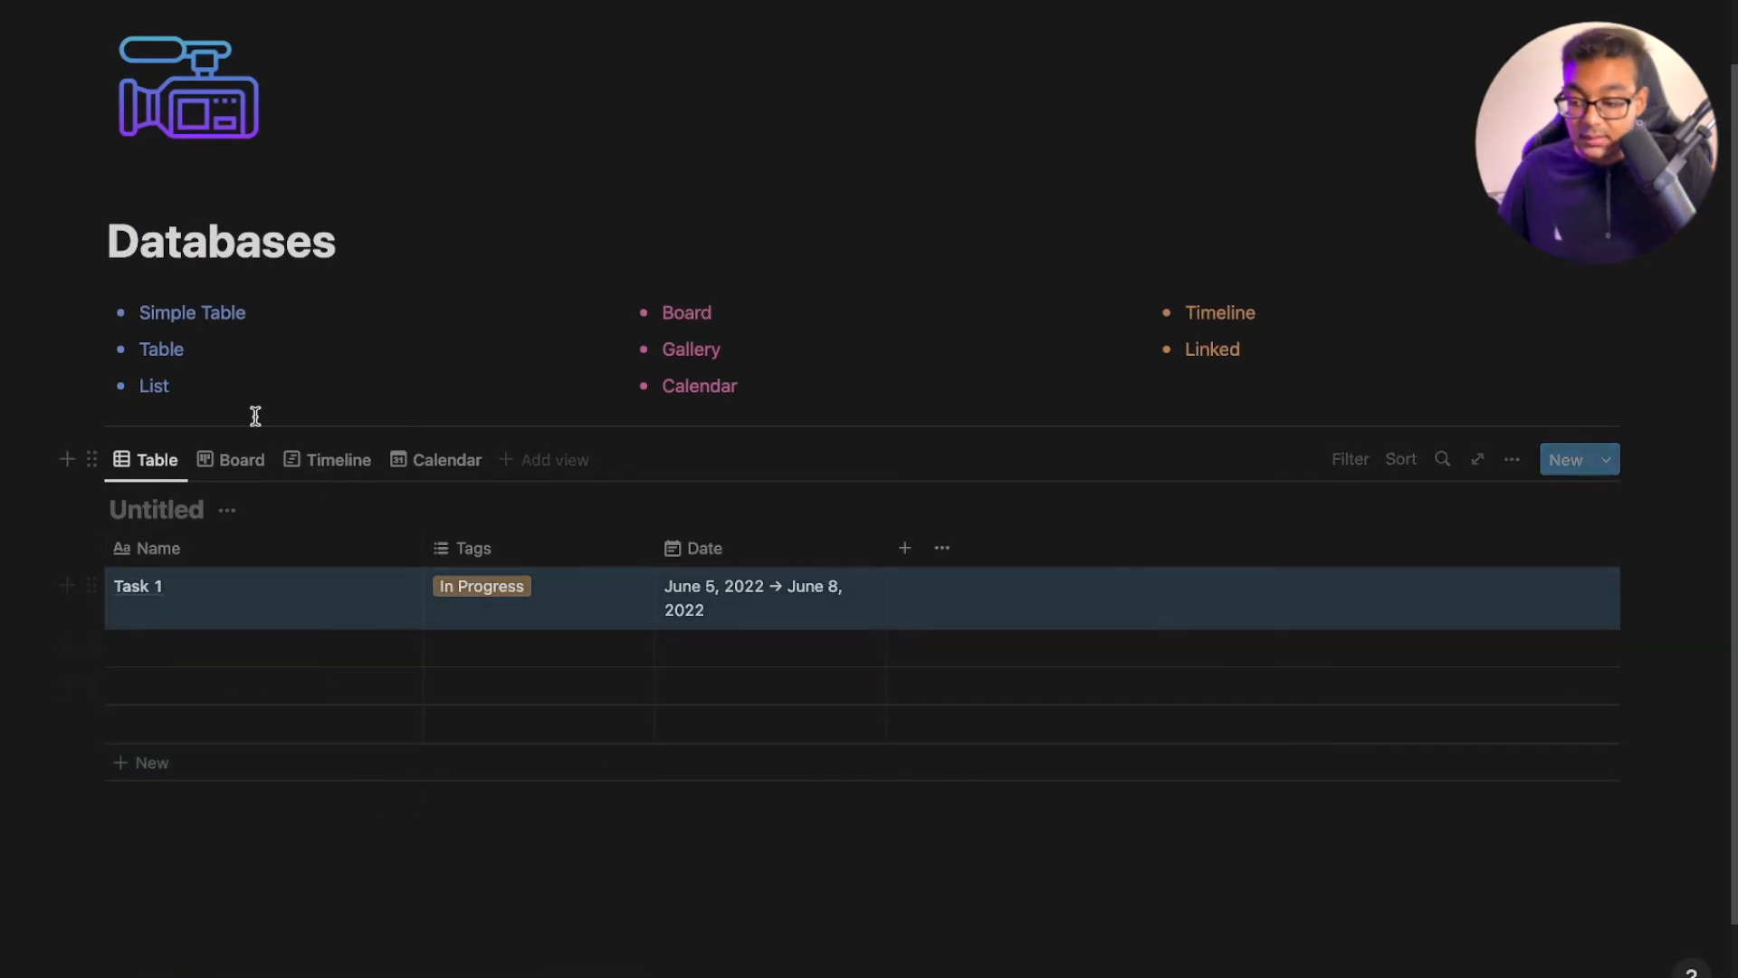
left_click(1354, 461)
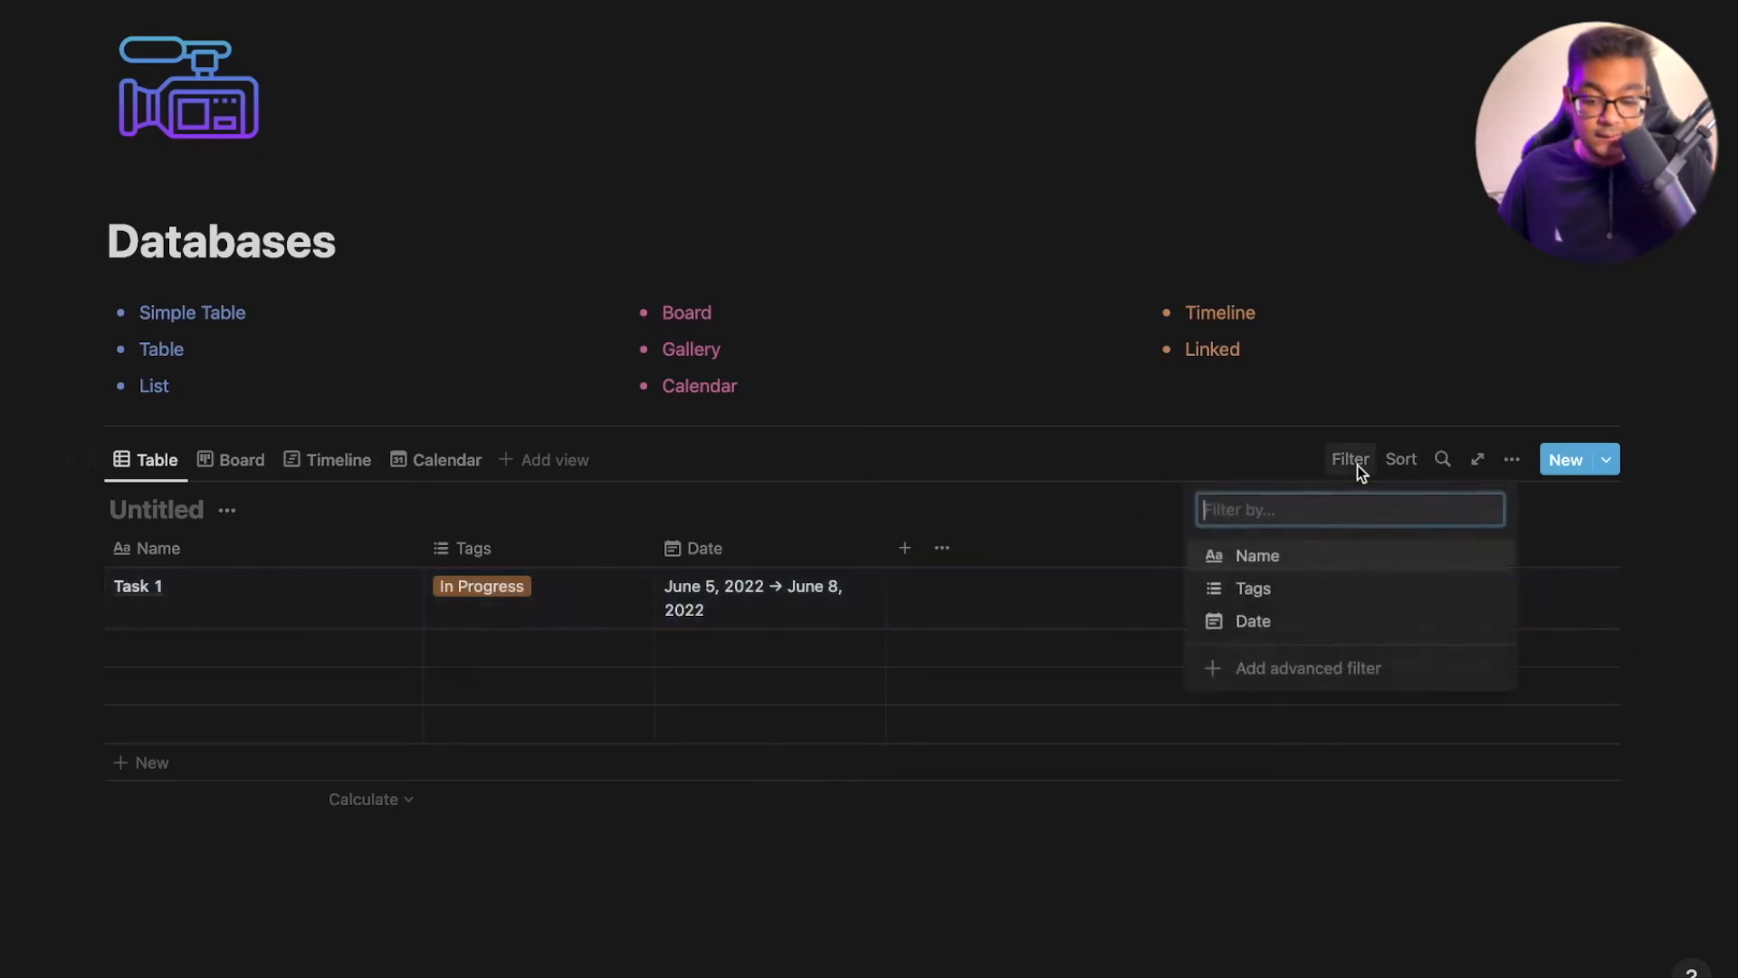
left_click(1268, 589)
left_click(118, 589)
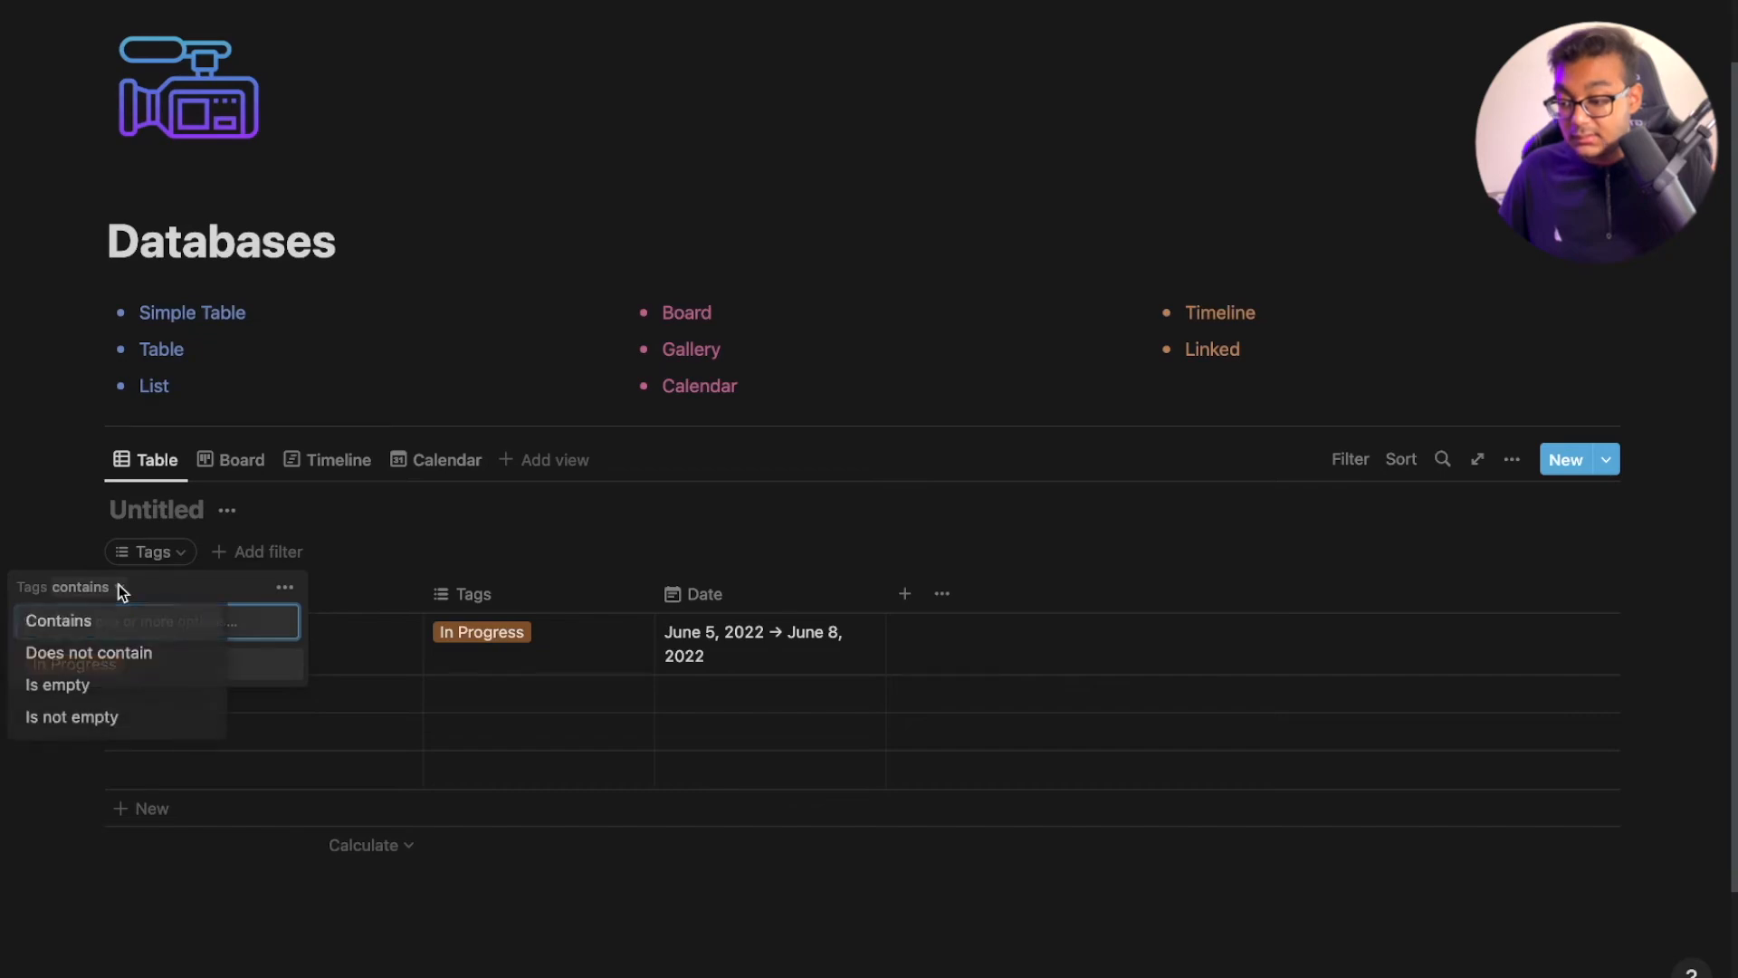
left_click(116, 668)
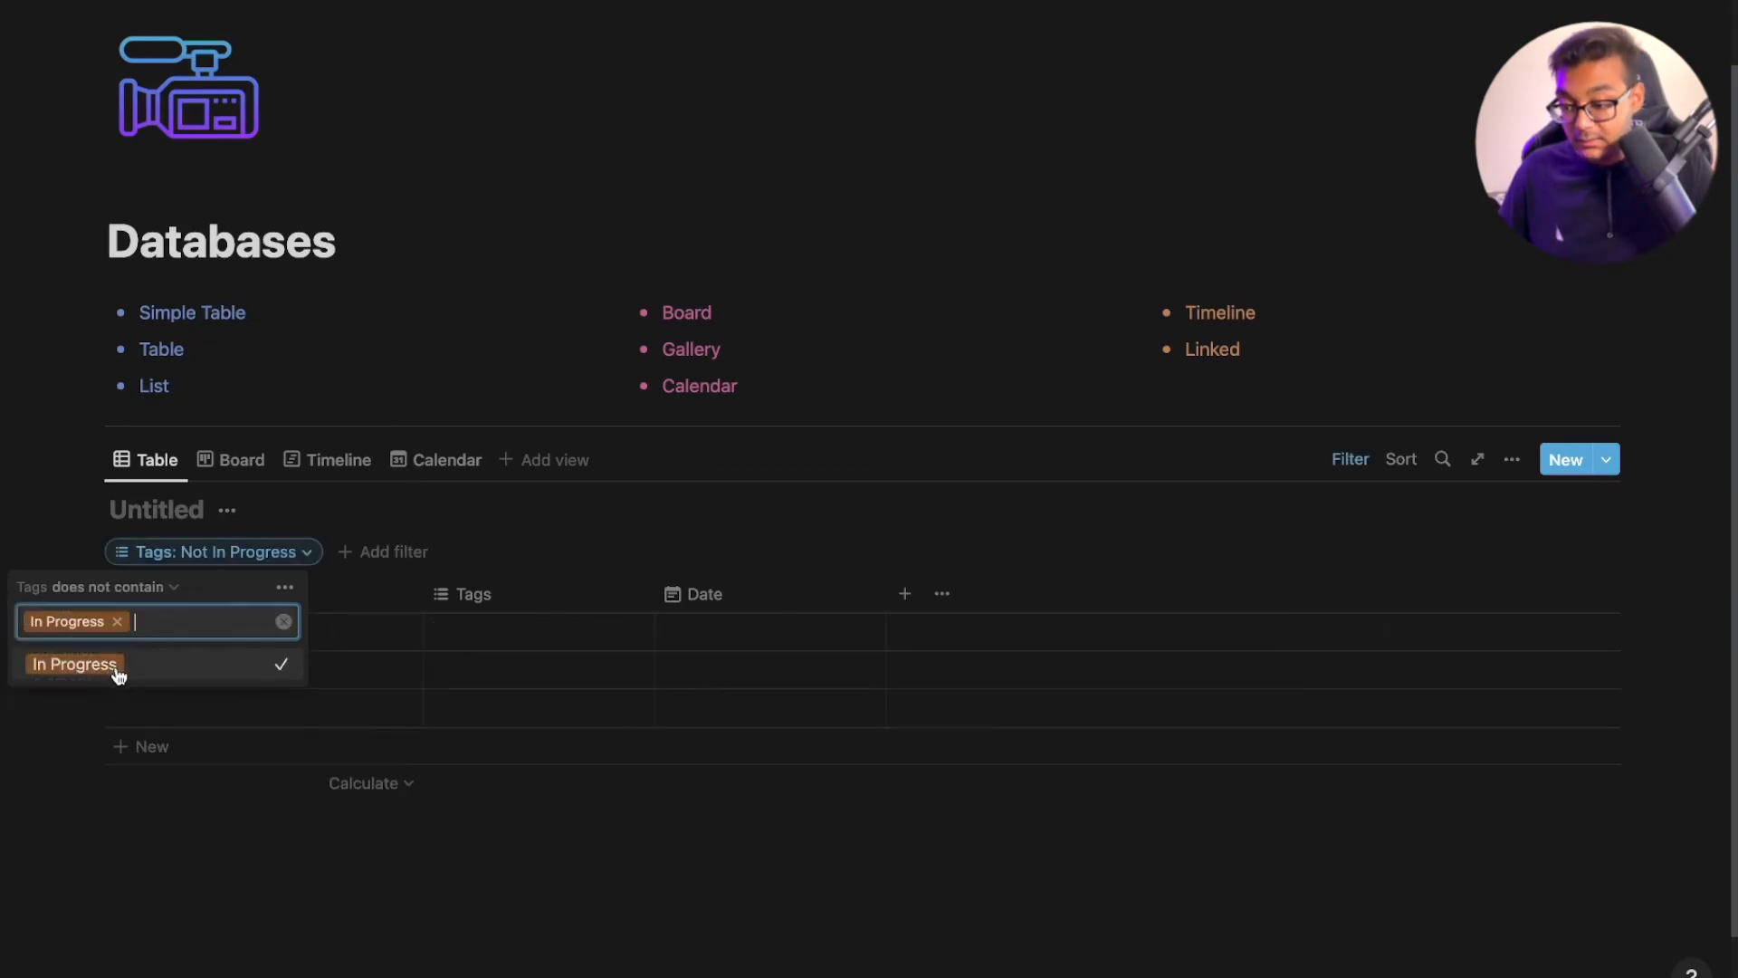
left_click(533, 535)
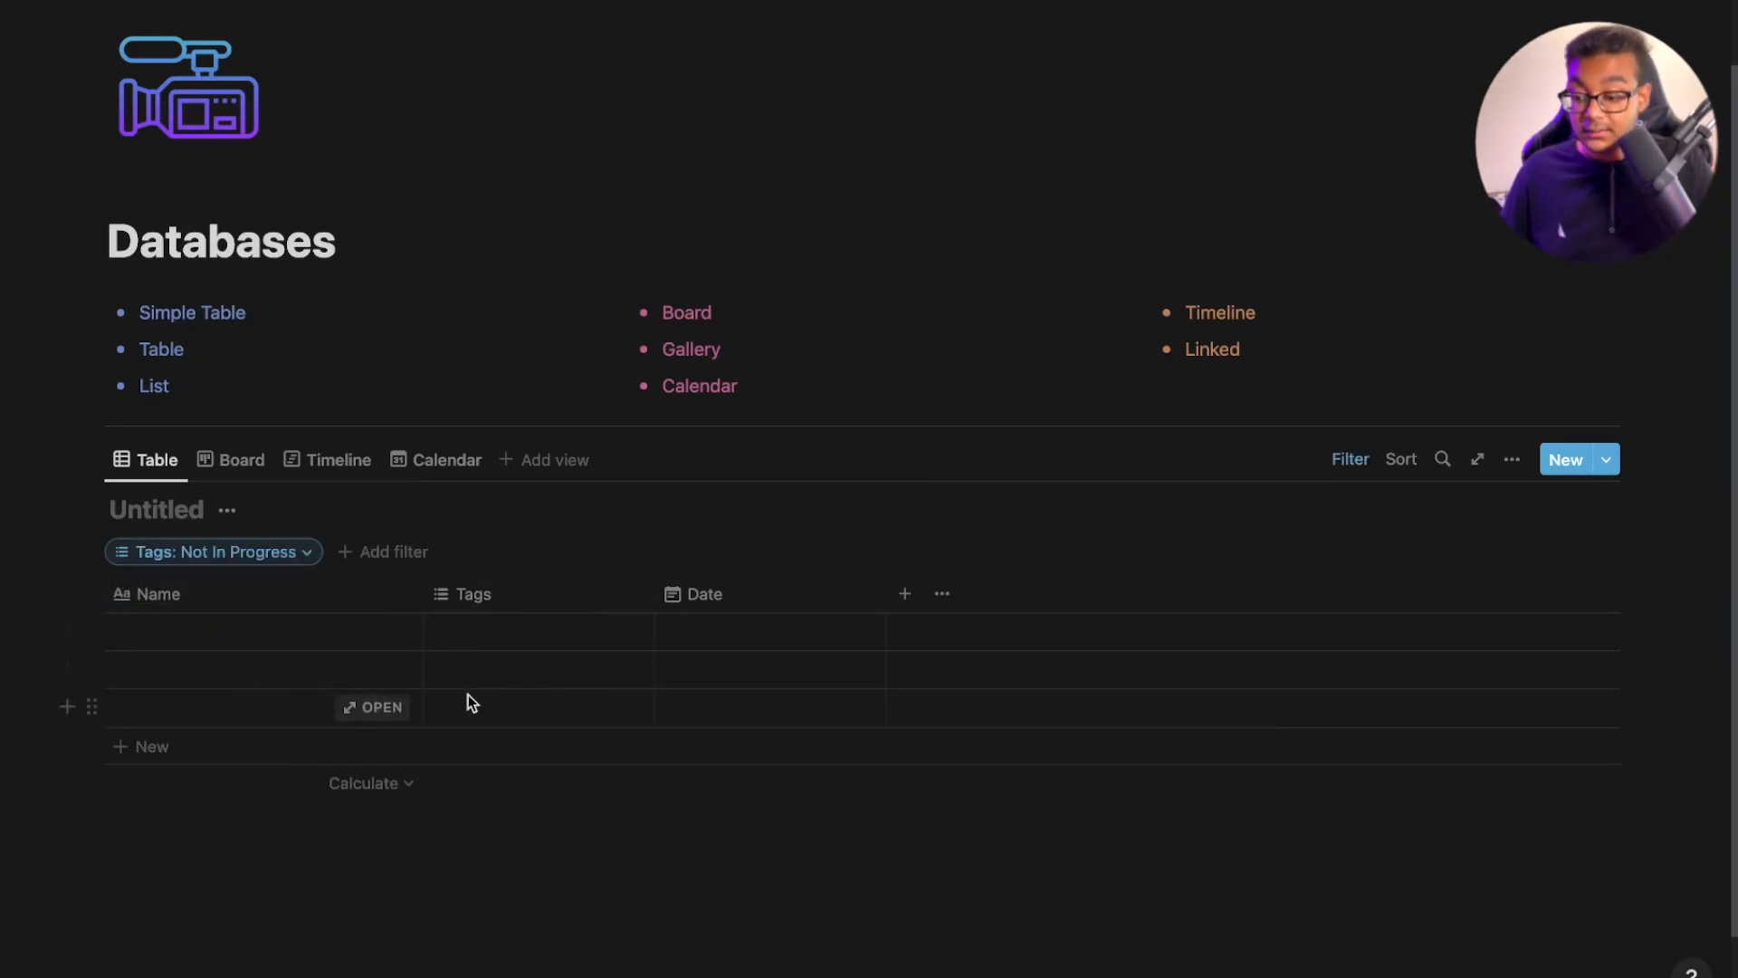
Title the first two untitled cards under No Tags on the board "Task 2a" and "Task 2b"
left_click(242, 464)
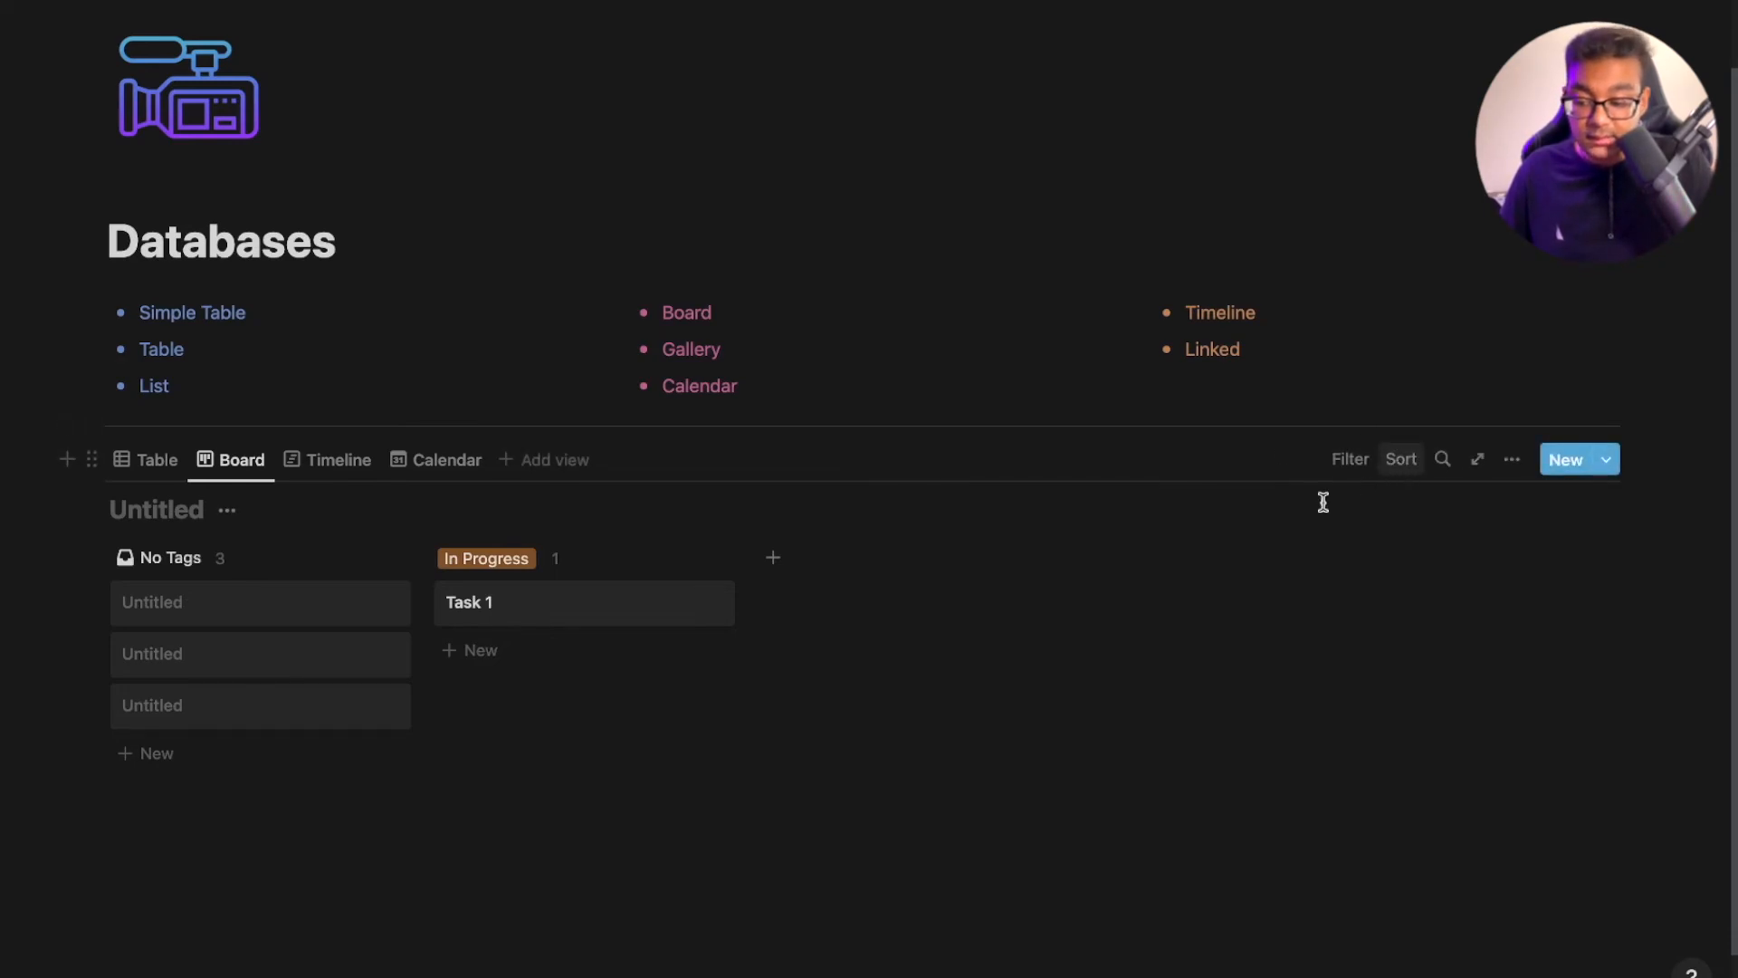
left_click(226, 602)
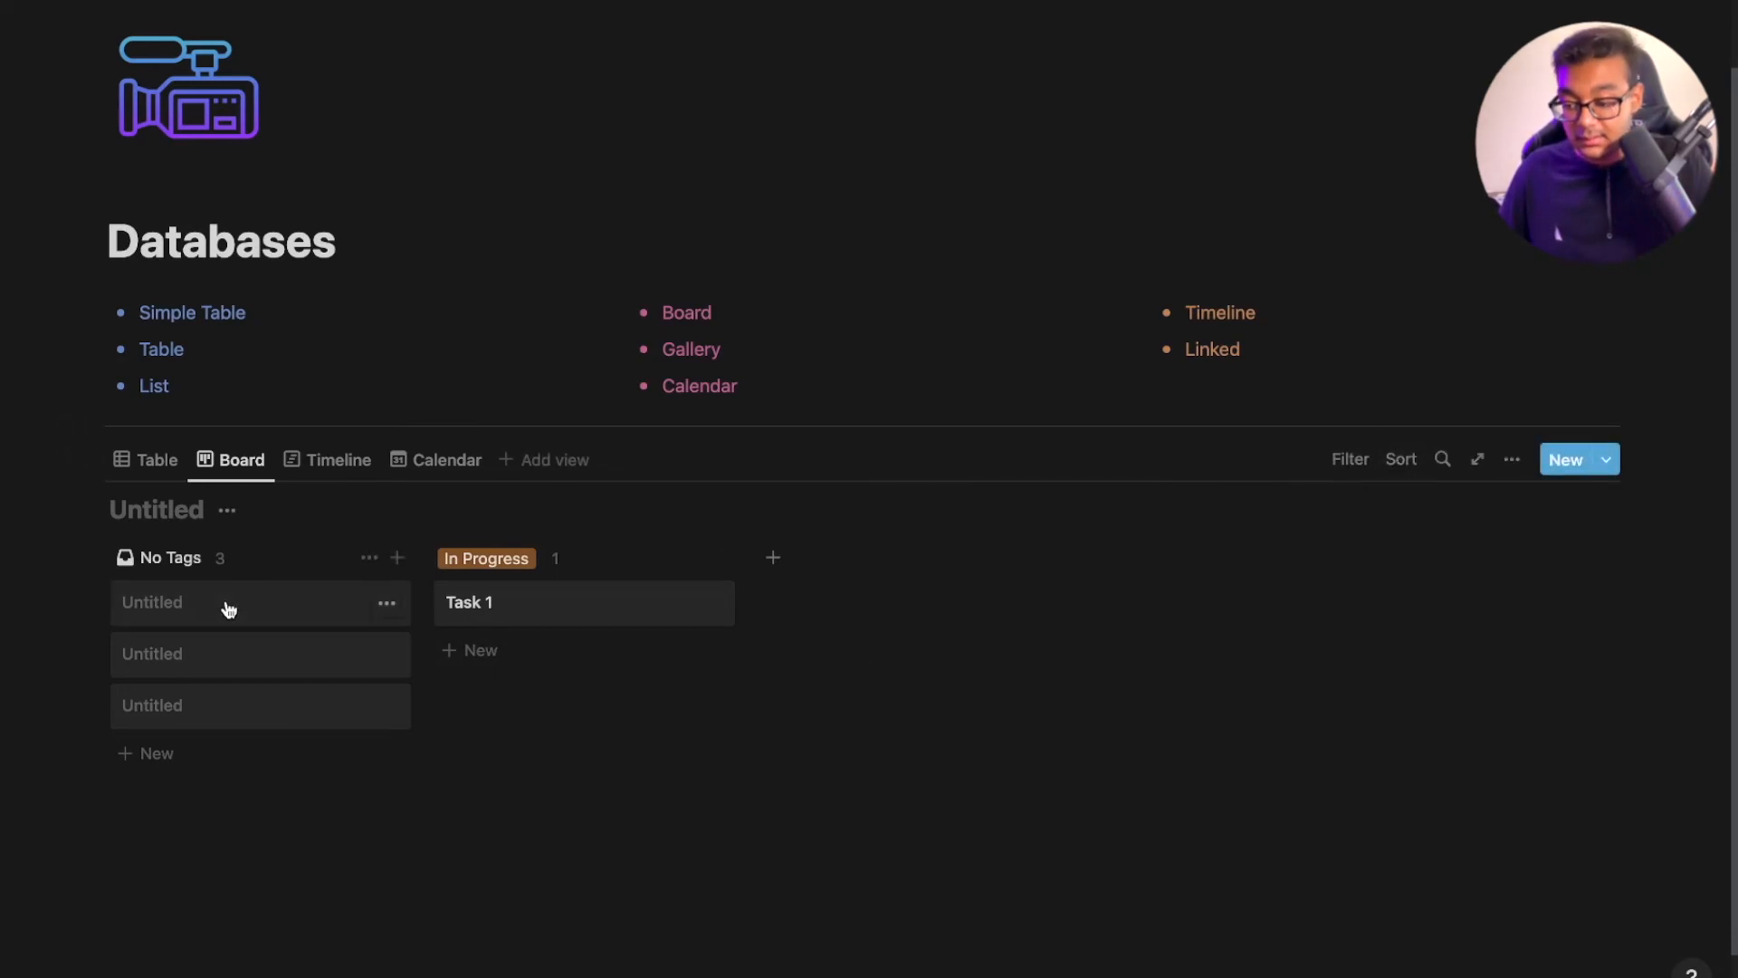
type("Task 2a")
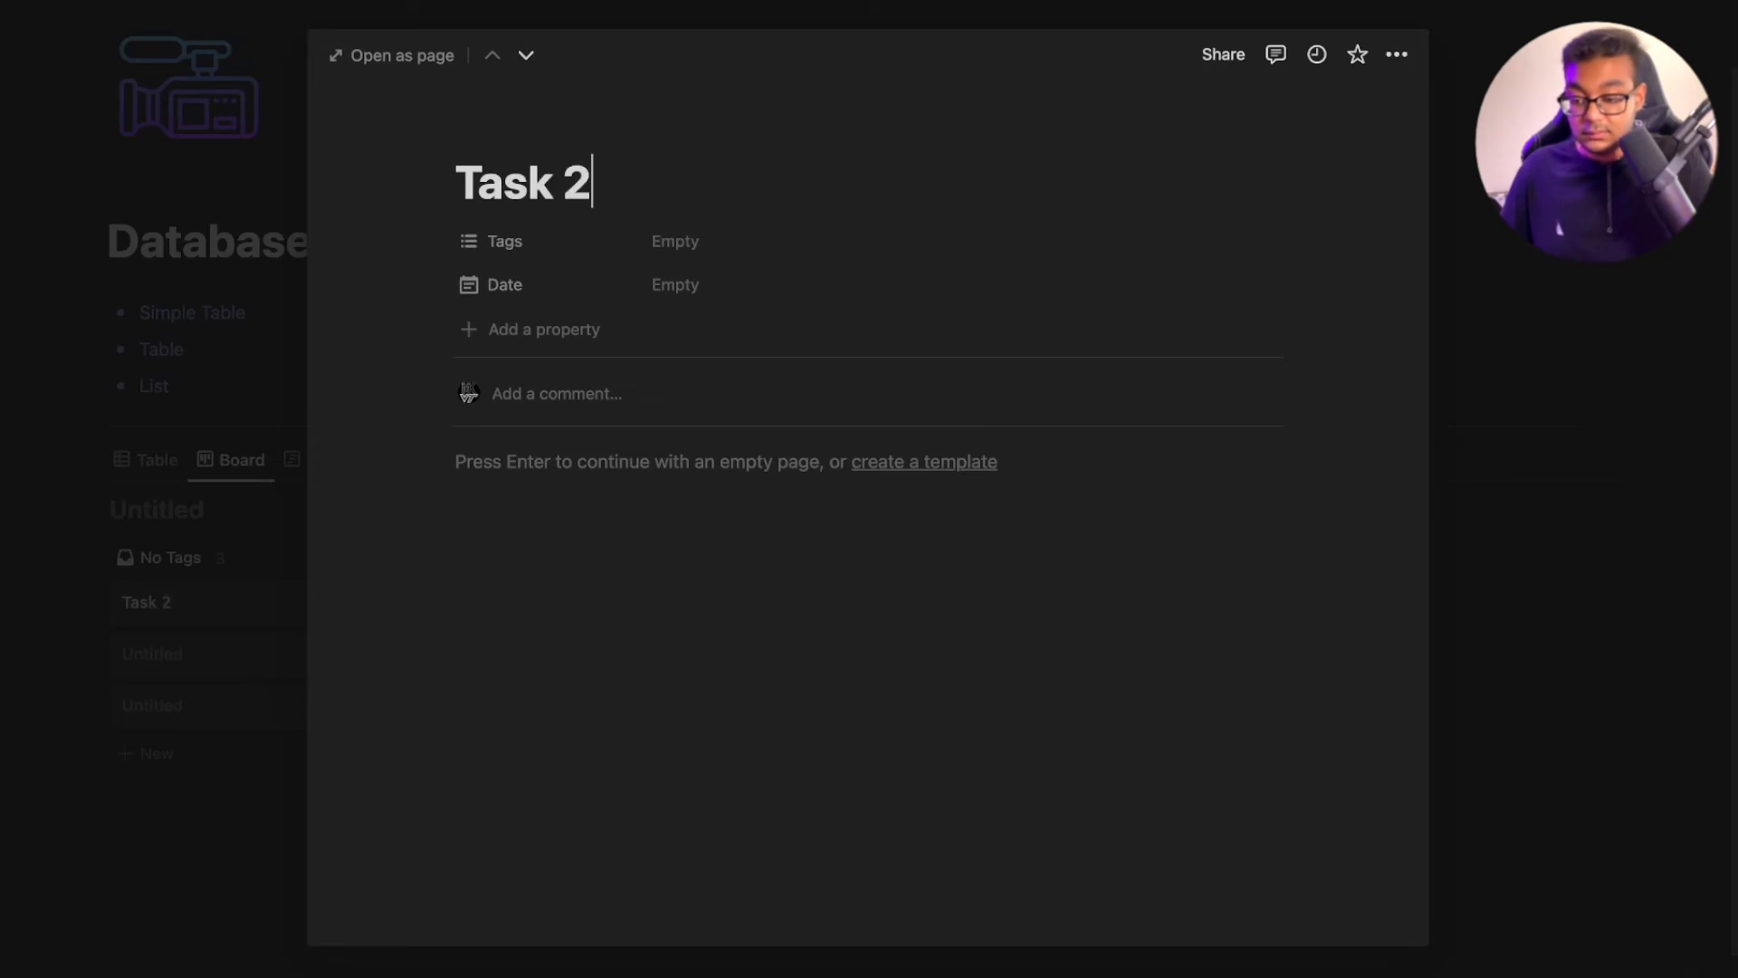
left_click(1701, 286)
left_click(136, 660)
type("Task 2")
key("BackSpace")
type("B")
key("BackSpace")
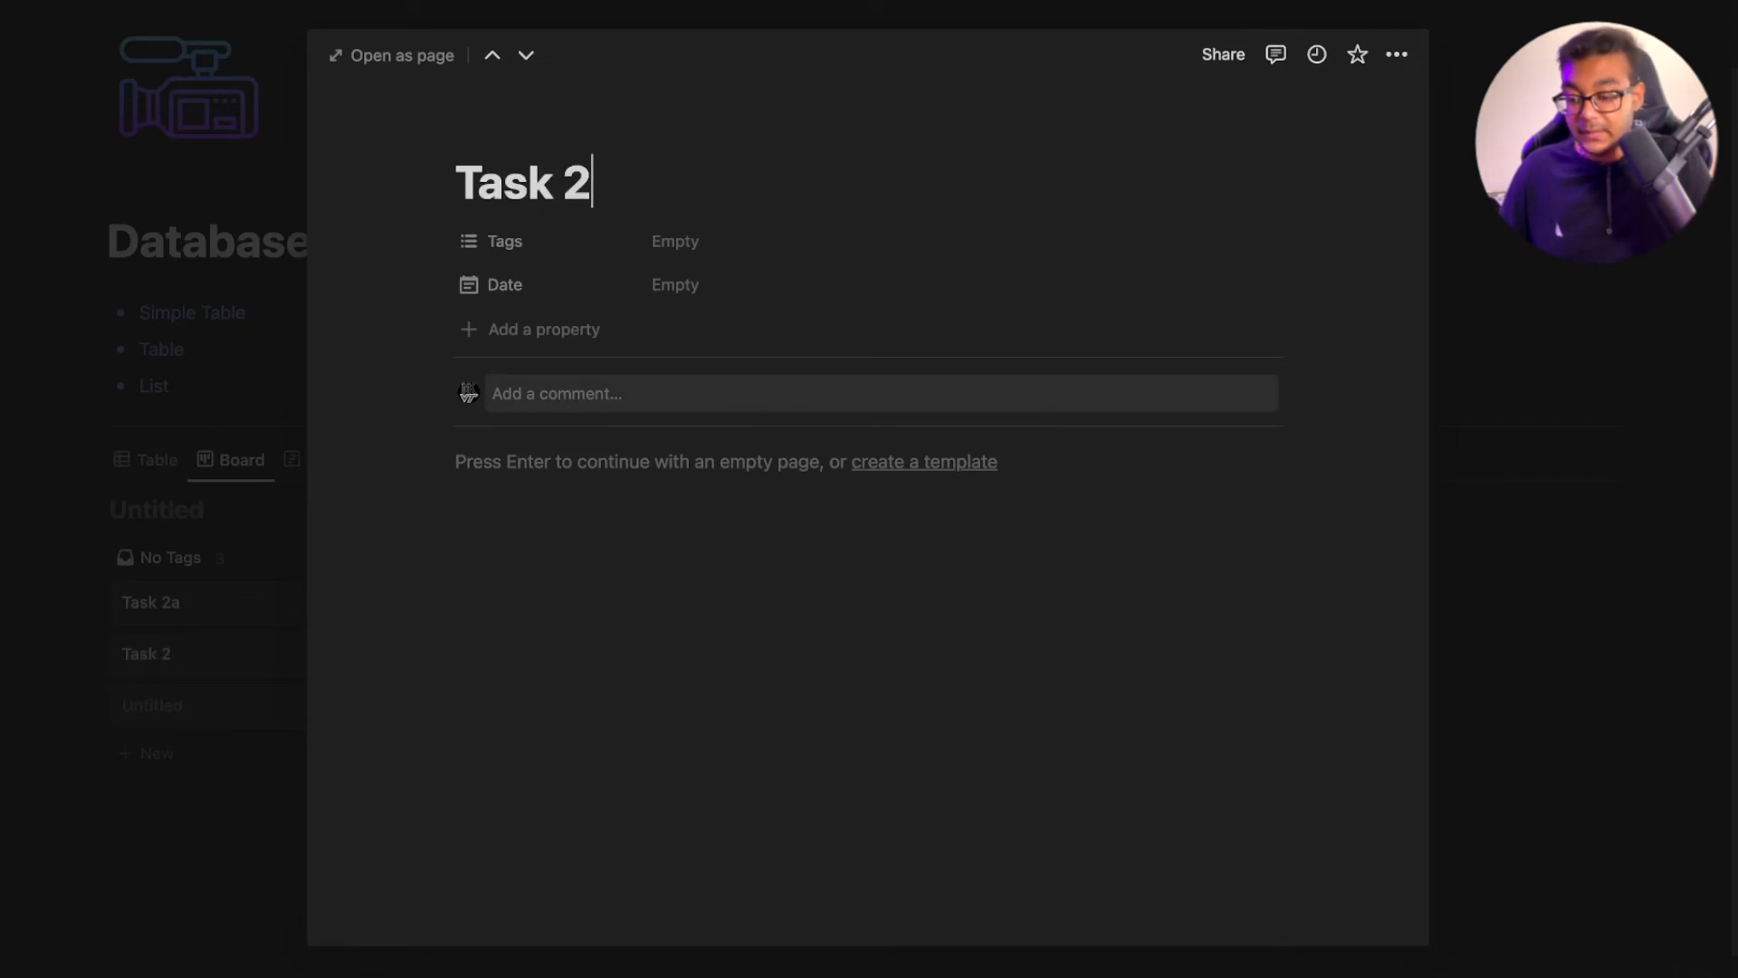
left_click(1629, 373)
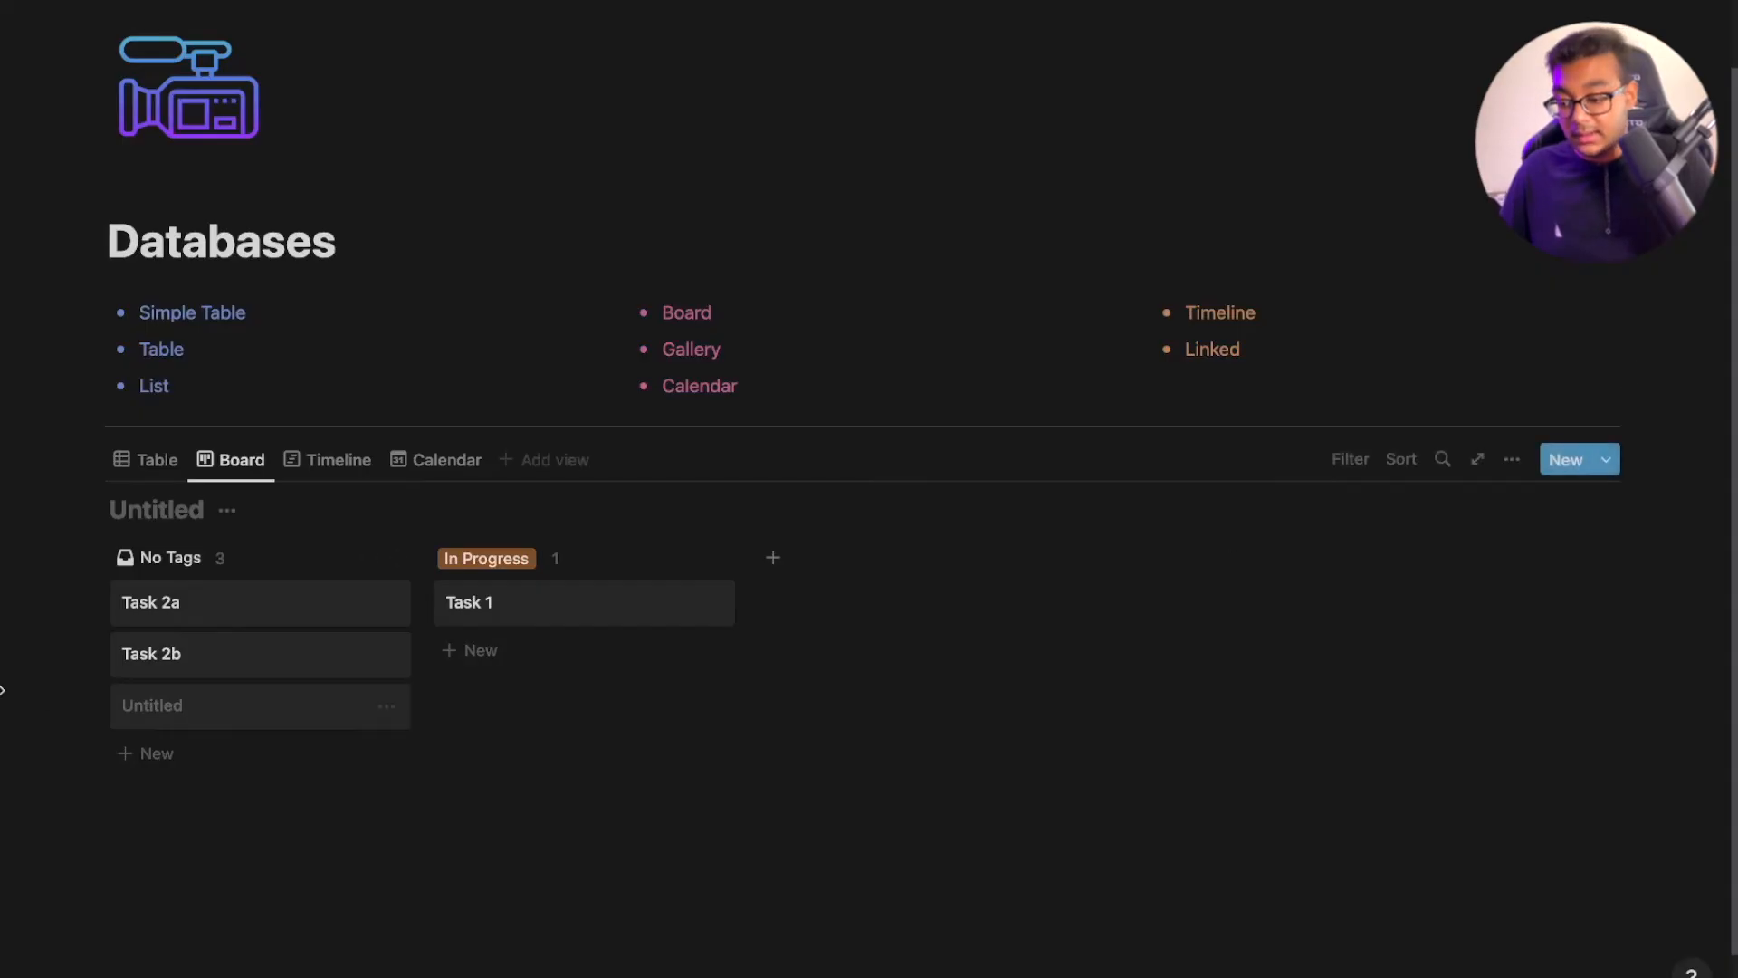
Select the Task 2a and Task 2b cards together and move them into the In Progress group below Task 1
left_click(263, 597)
left_click(271, 632)
left_click_drag(65, 599, 509, 658)
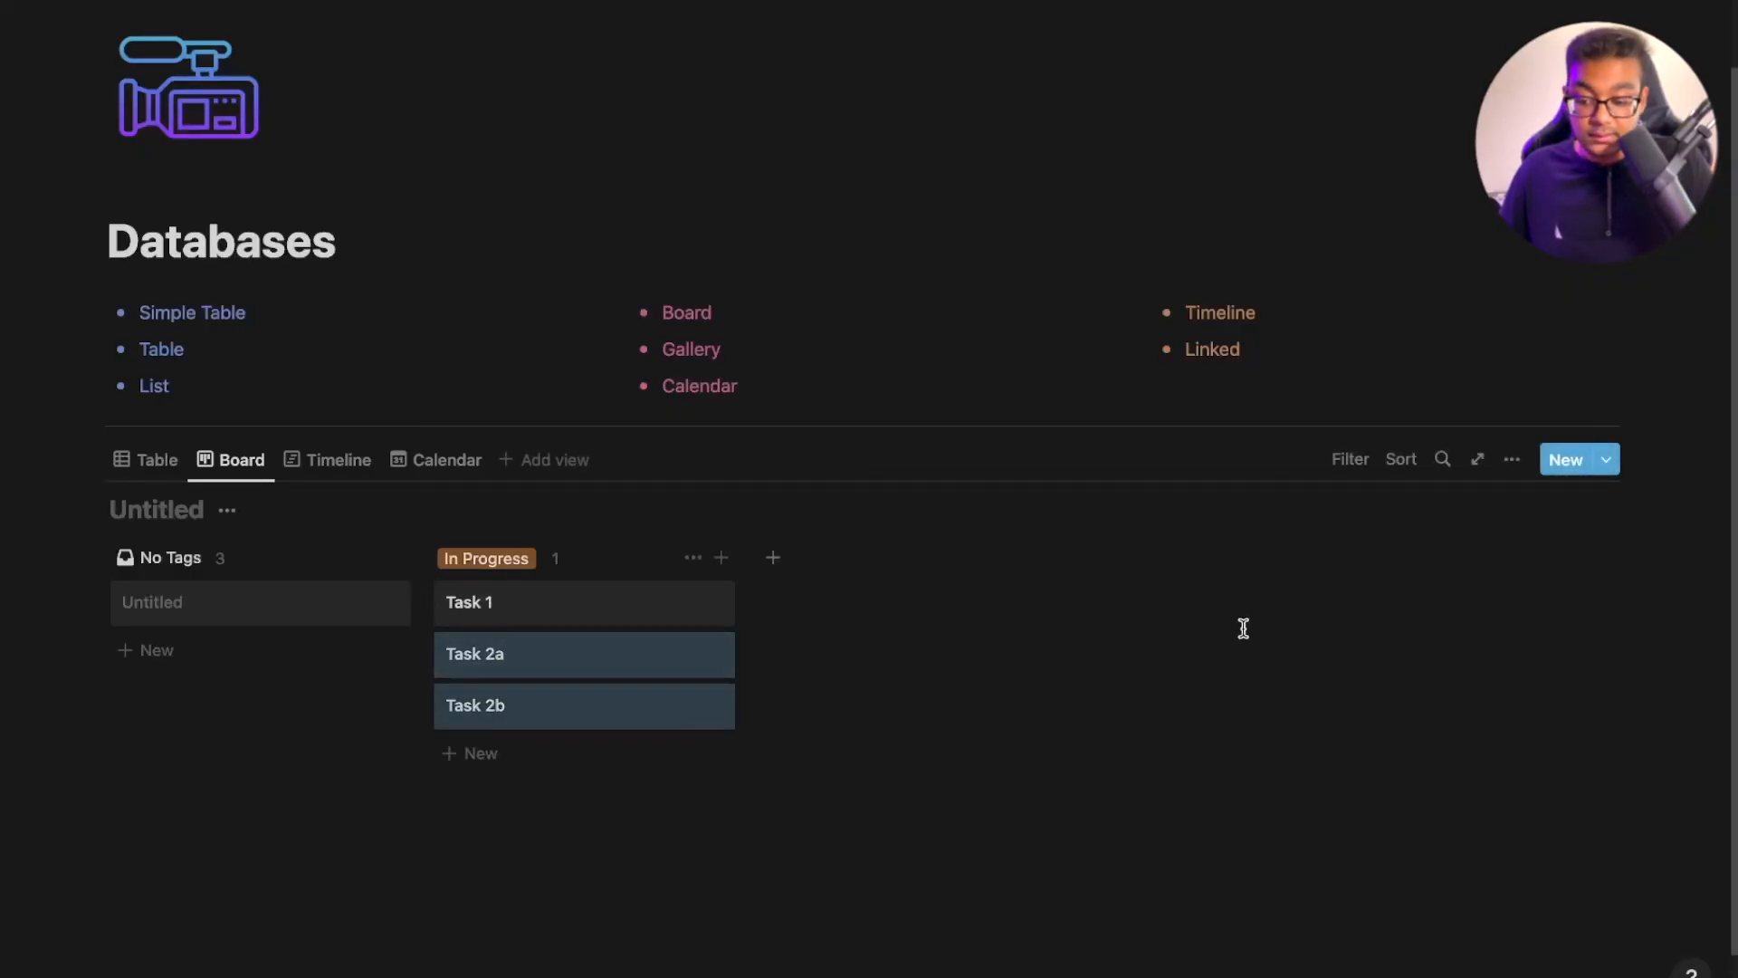
Sort the board view by Name in ascending order
left_click(1512, 459)
left_click(1387, 466)
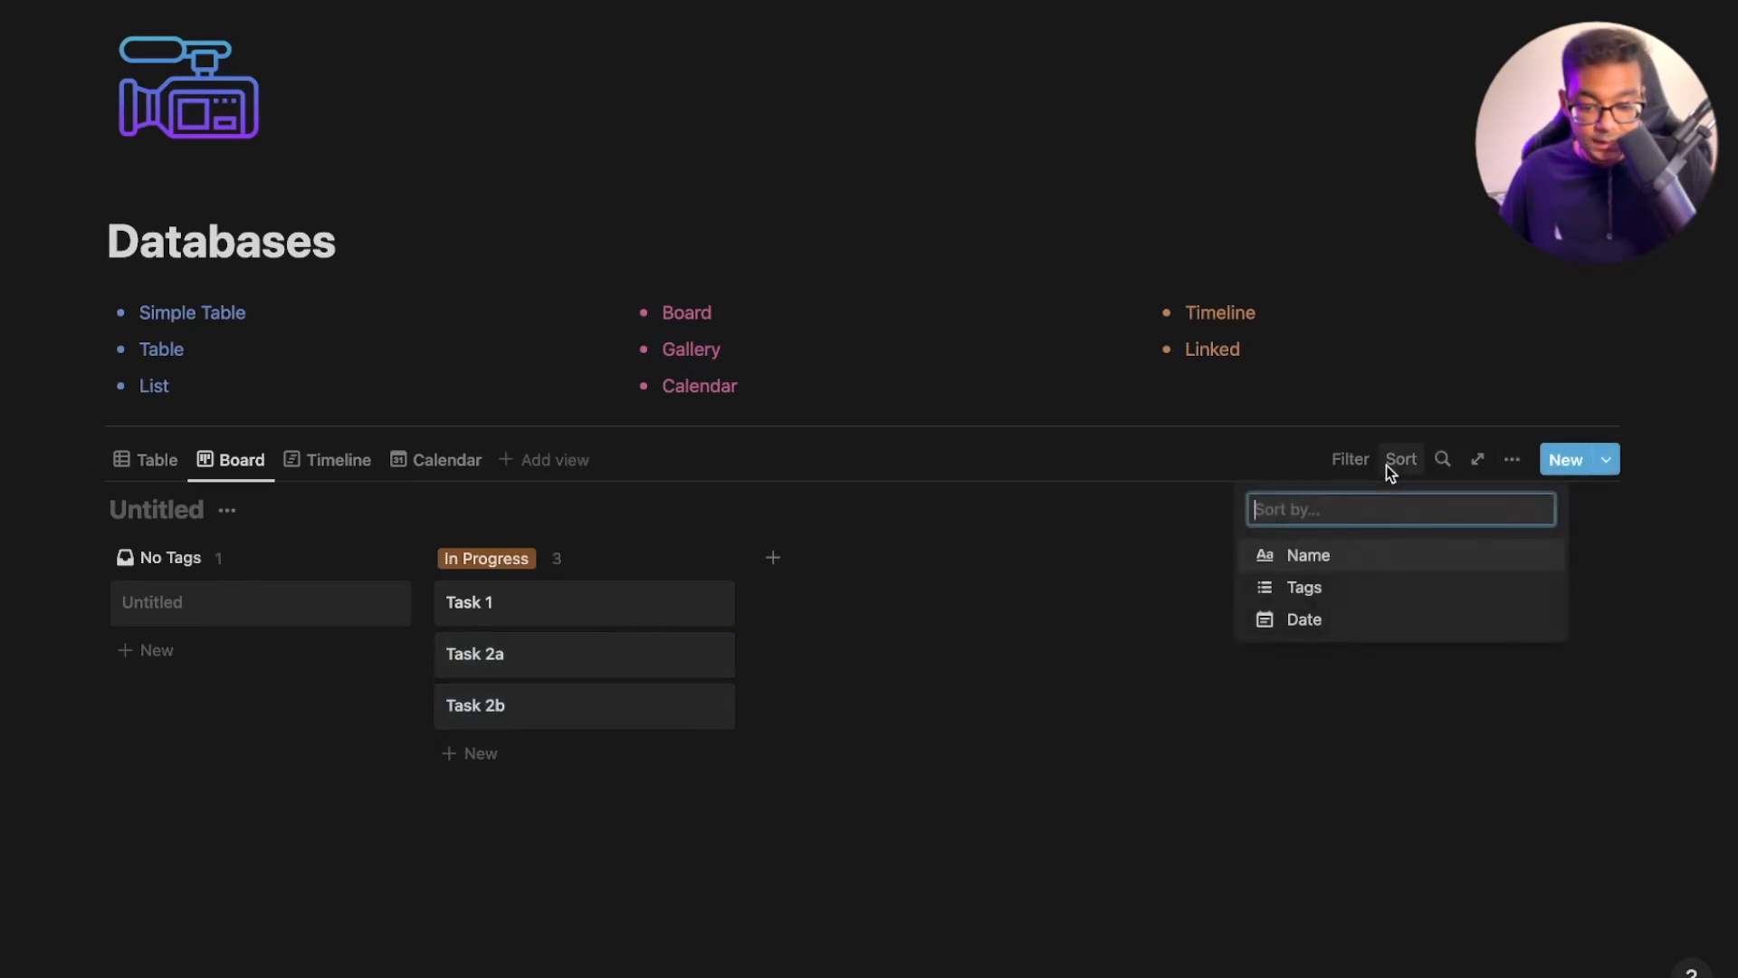
left_click(1336, 556)
left_click(648, 935)
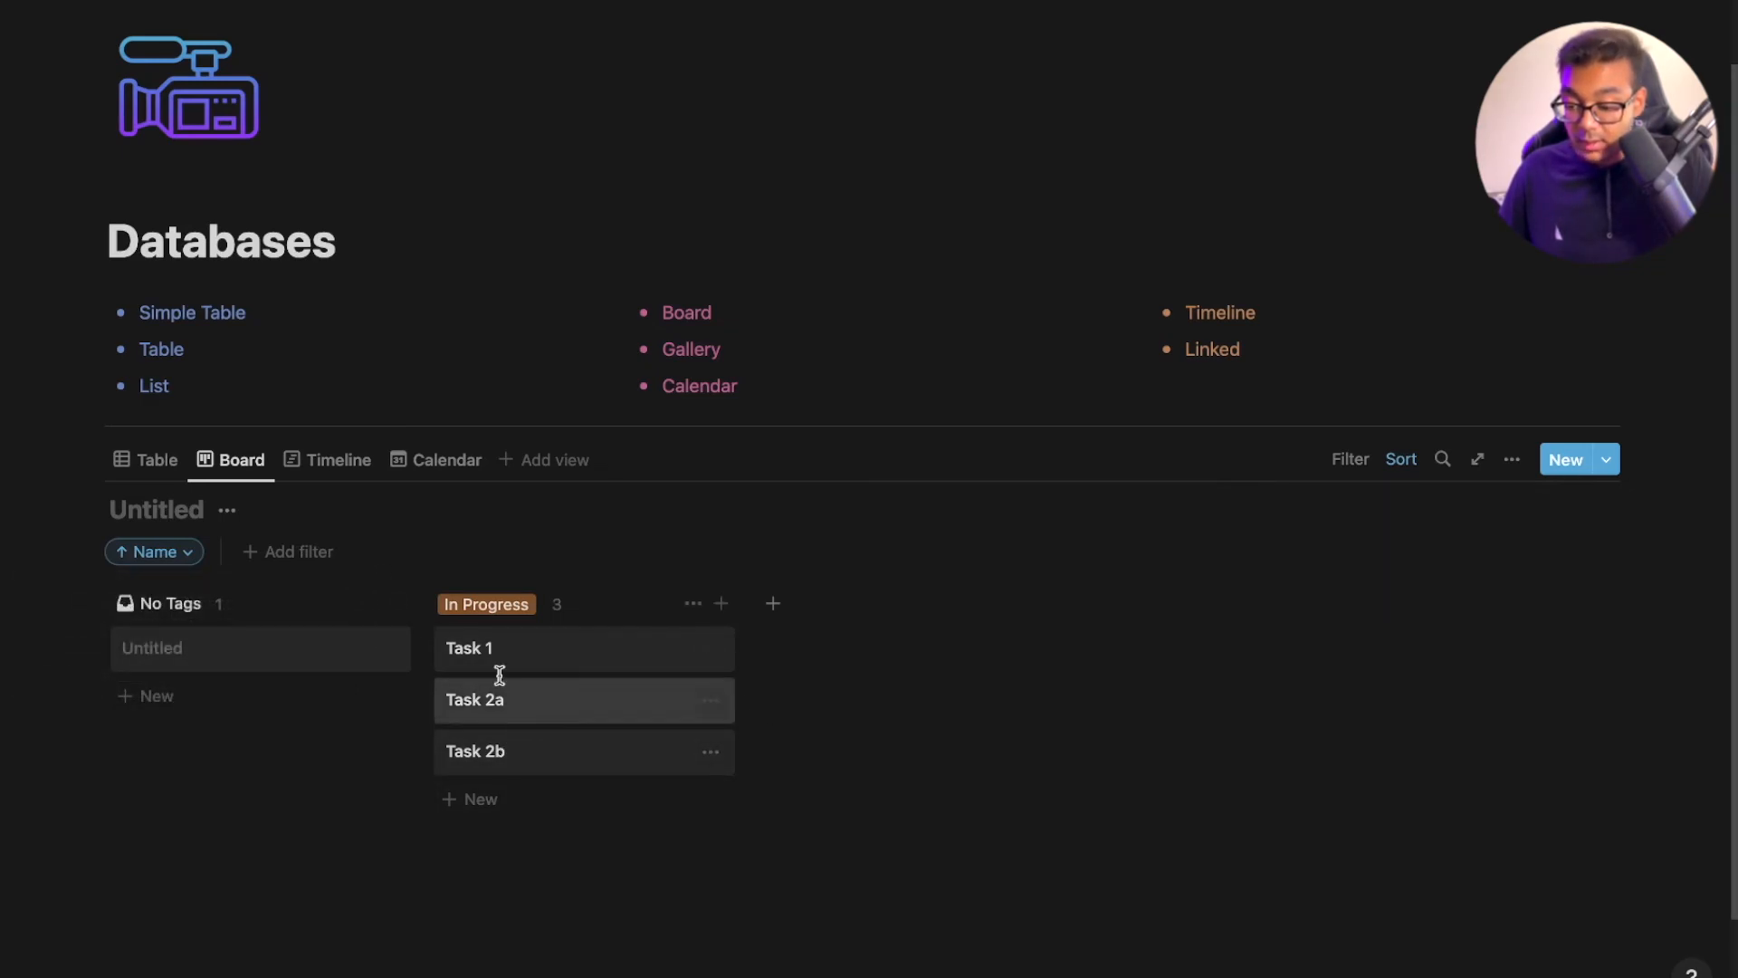
Set Task 2a's date from the board to a range of June 2 to June 4, 2022
left_click(340, 463)
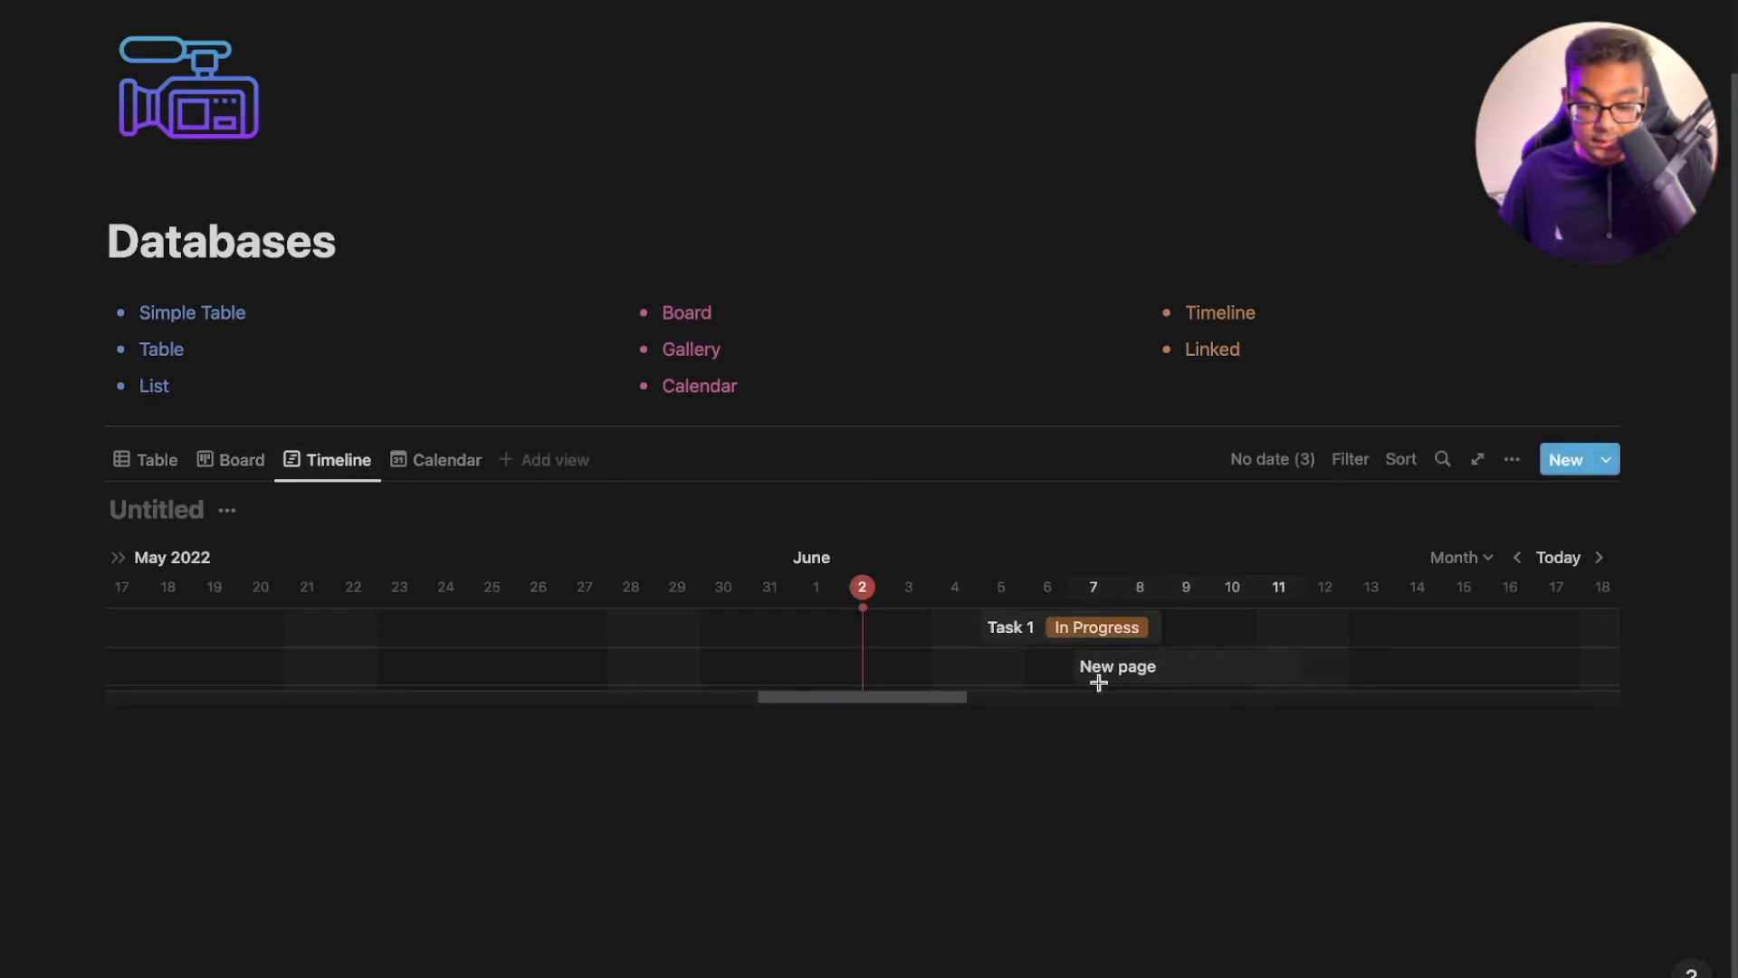
mouse_move(936, 703)
left_mouse_down()
mouse_move(1001, 718)
mouse_move(969, 711)
left_mouse_up()
left_click(234, 462)
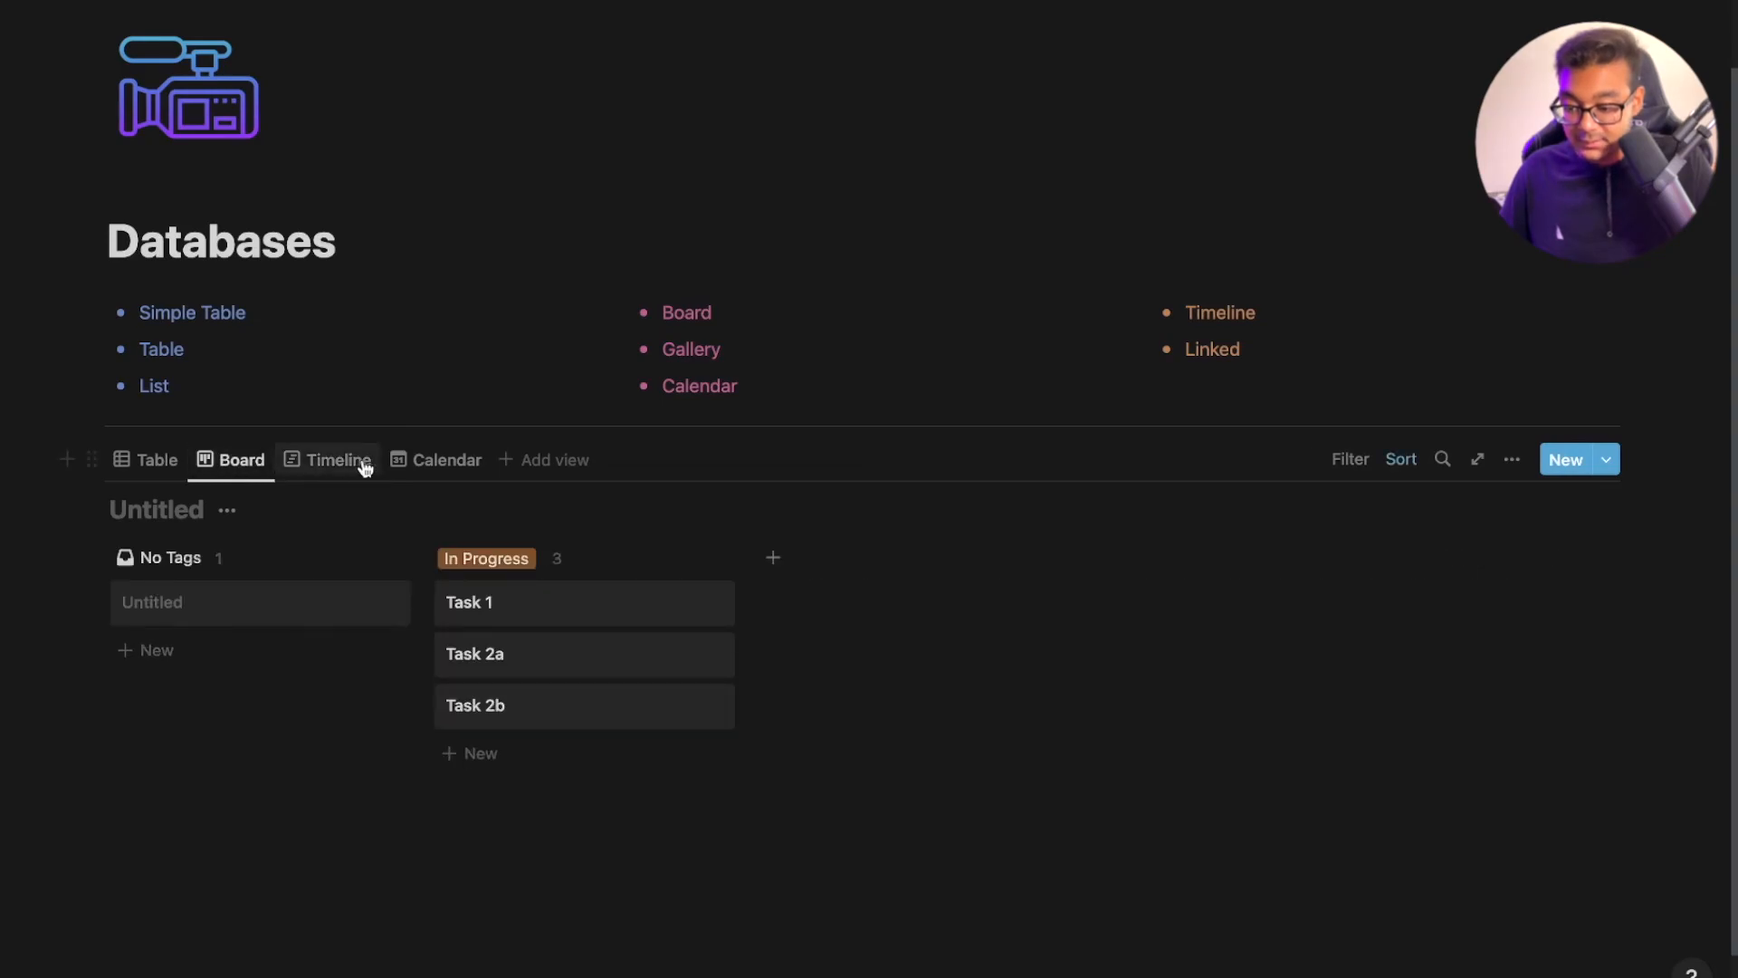
left_click(551, 666)
left_click(762, 297)
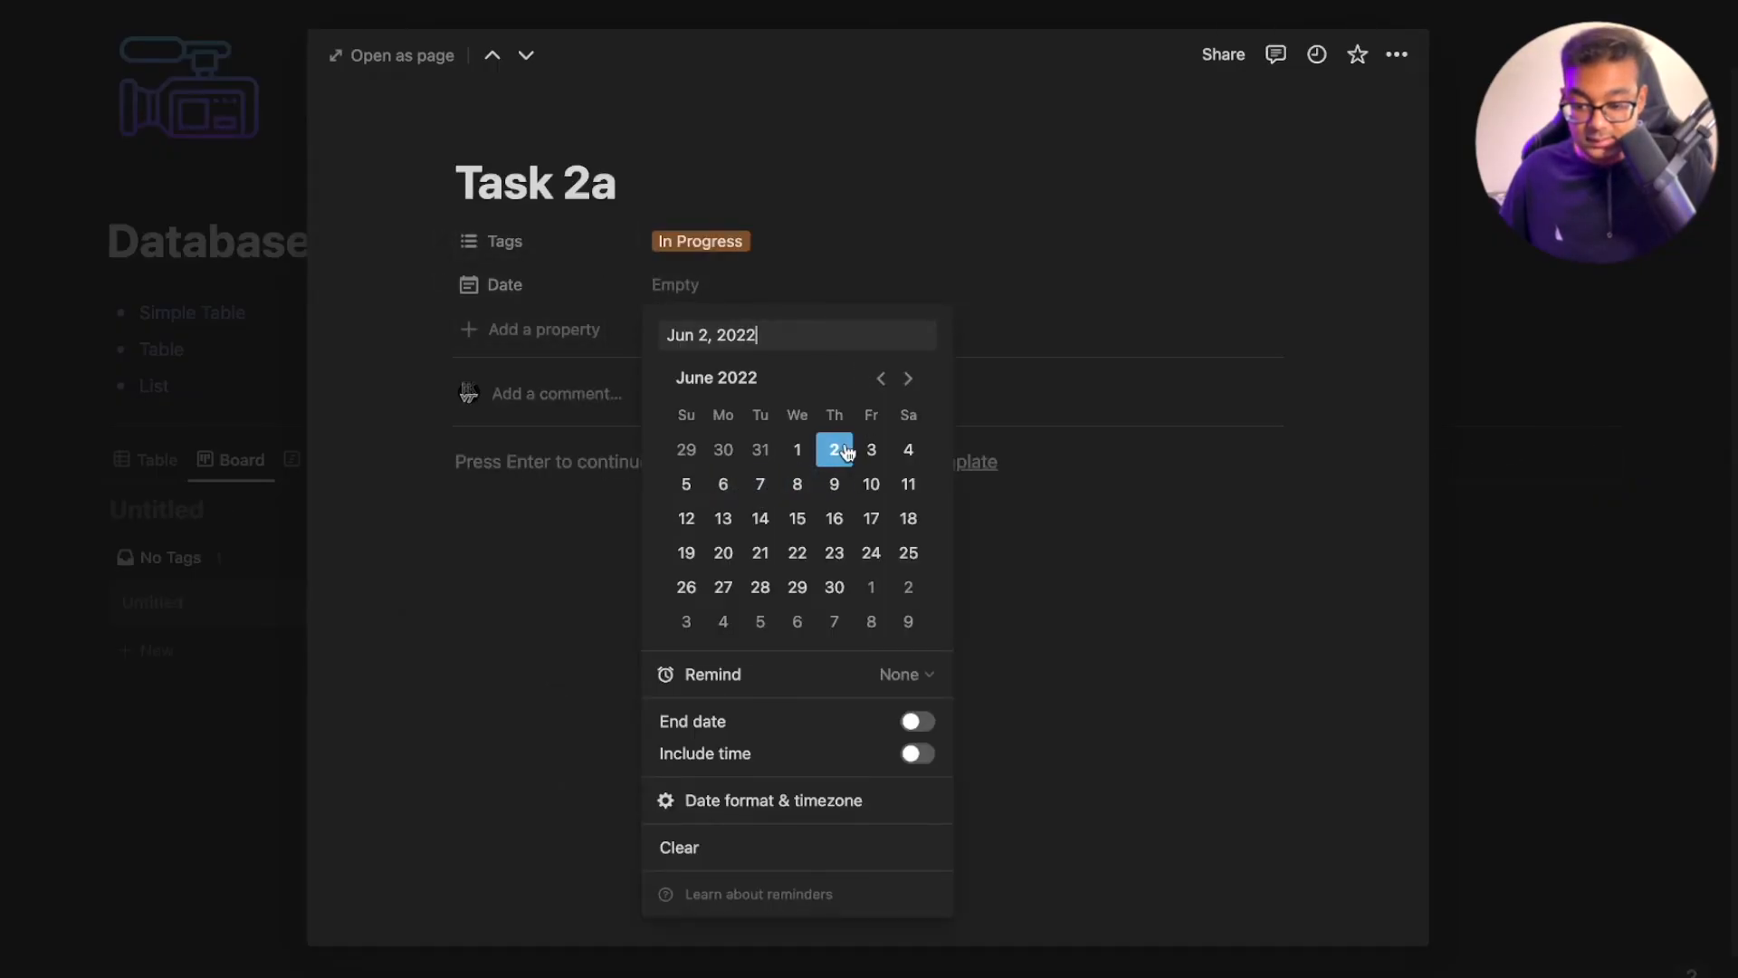
left_click(975, 262)
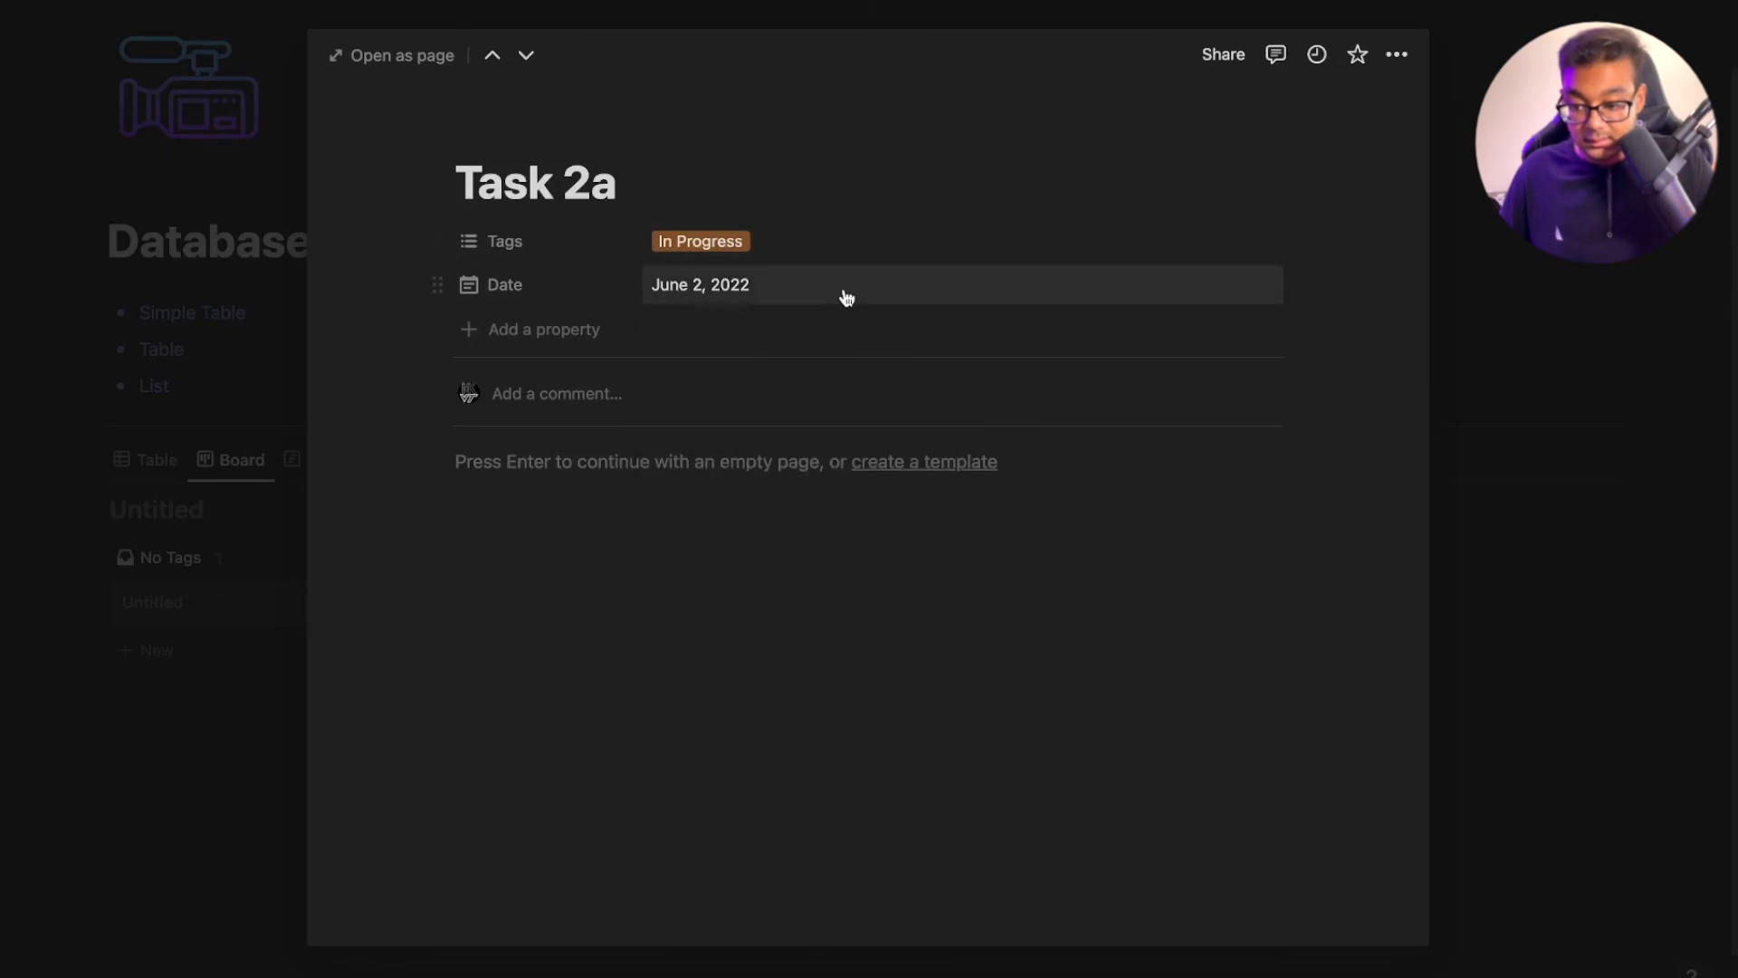
left_click(889, 288)
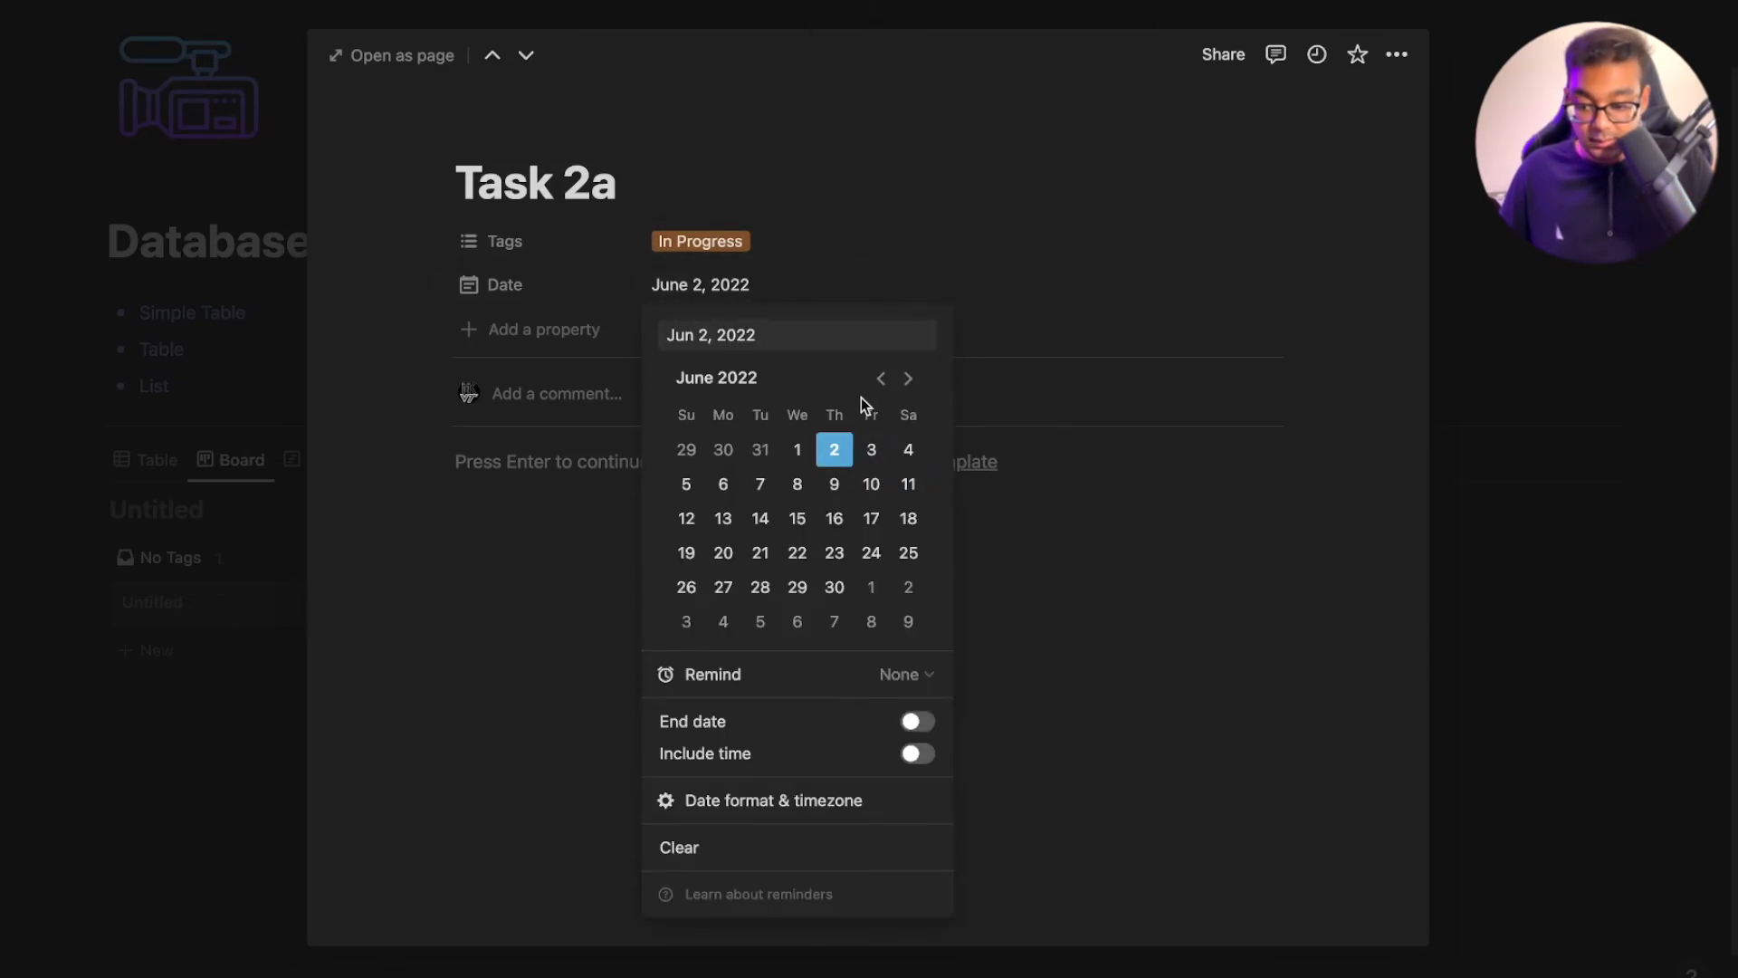
left_click(919, 722)
left_click(908, 450)
left_click(1145, 301)
left_click(1591, 471)
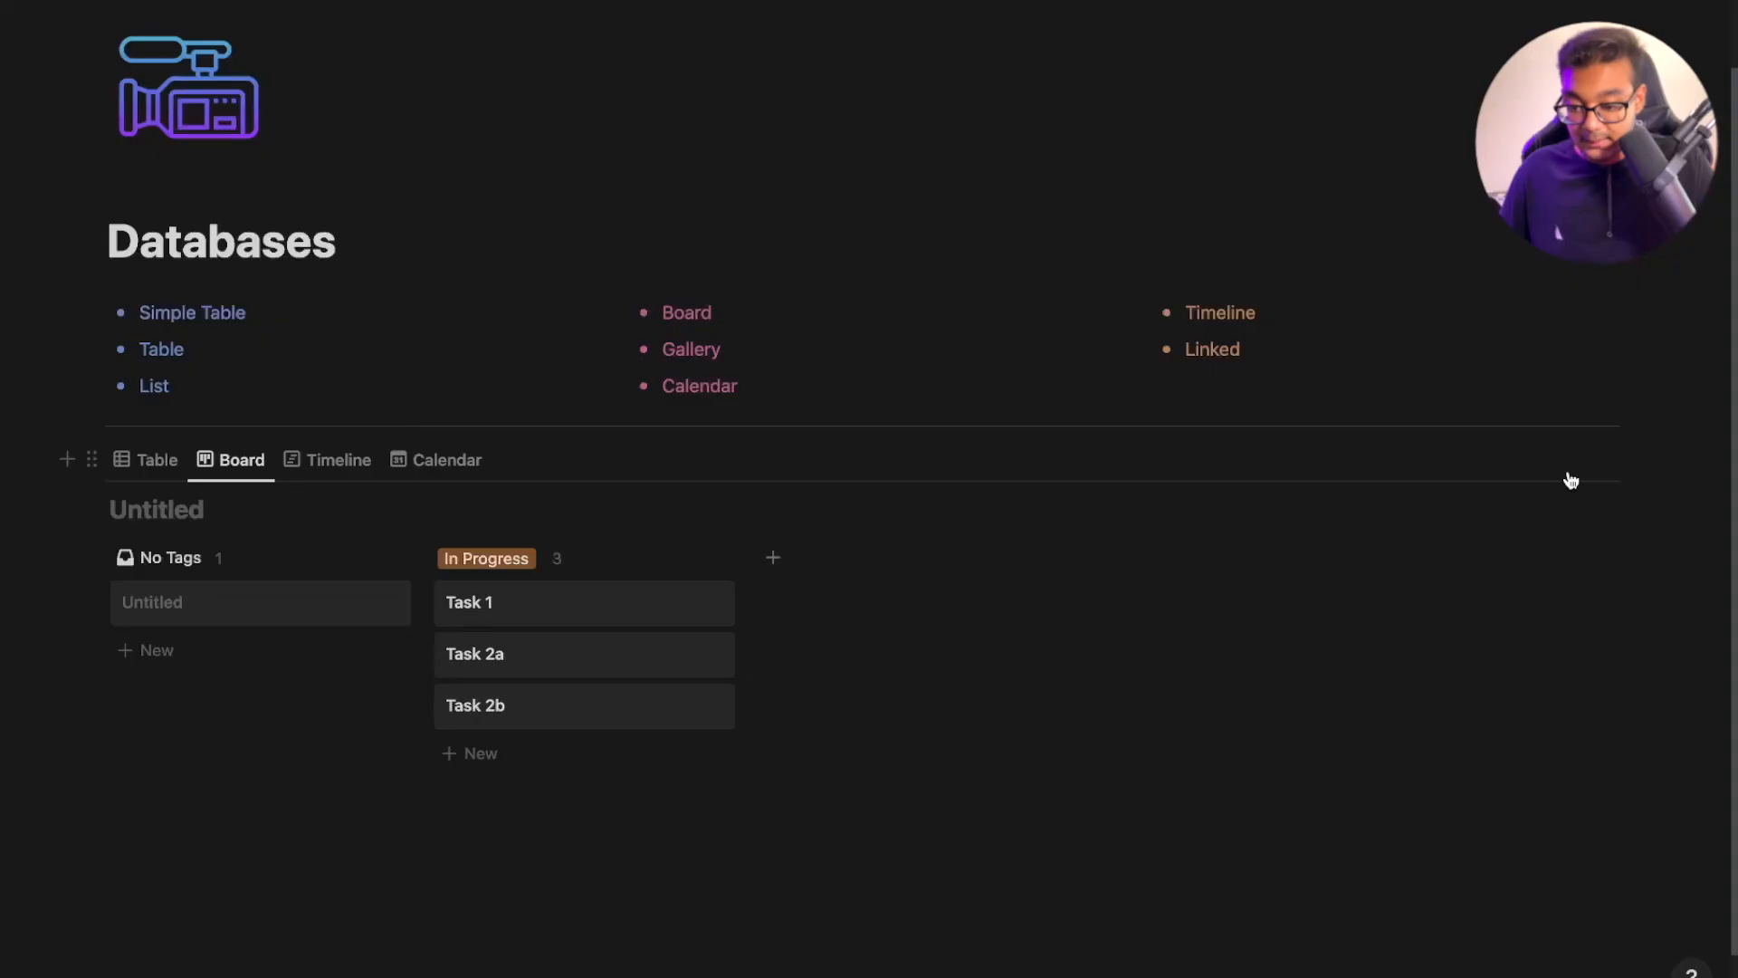
Set Task 2b's date from the board to a range of June 3 to June 6, 2022
left_click(628, 704)
left_click(716, 295)
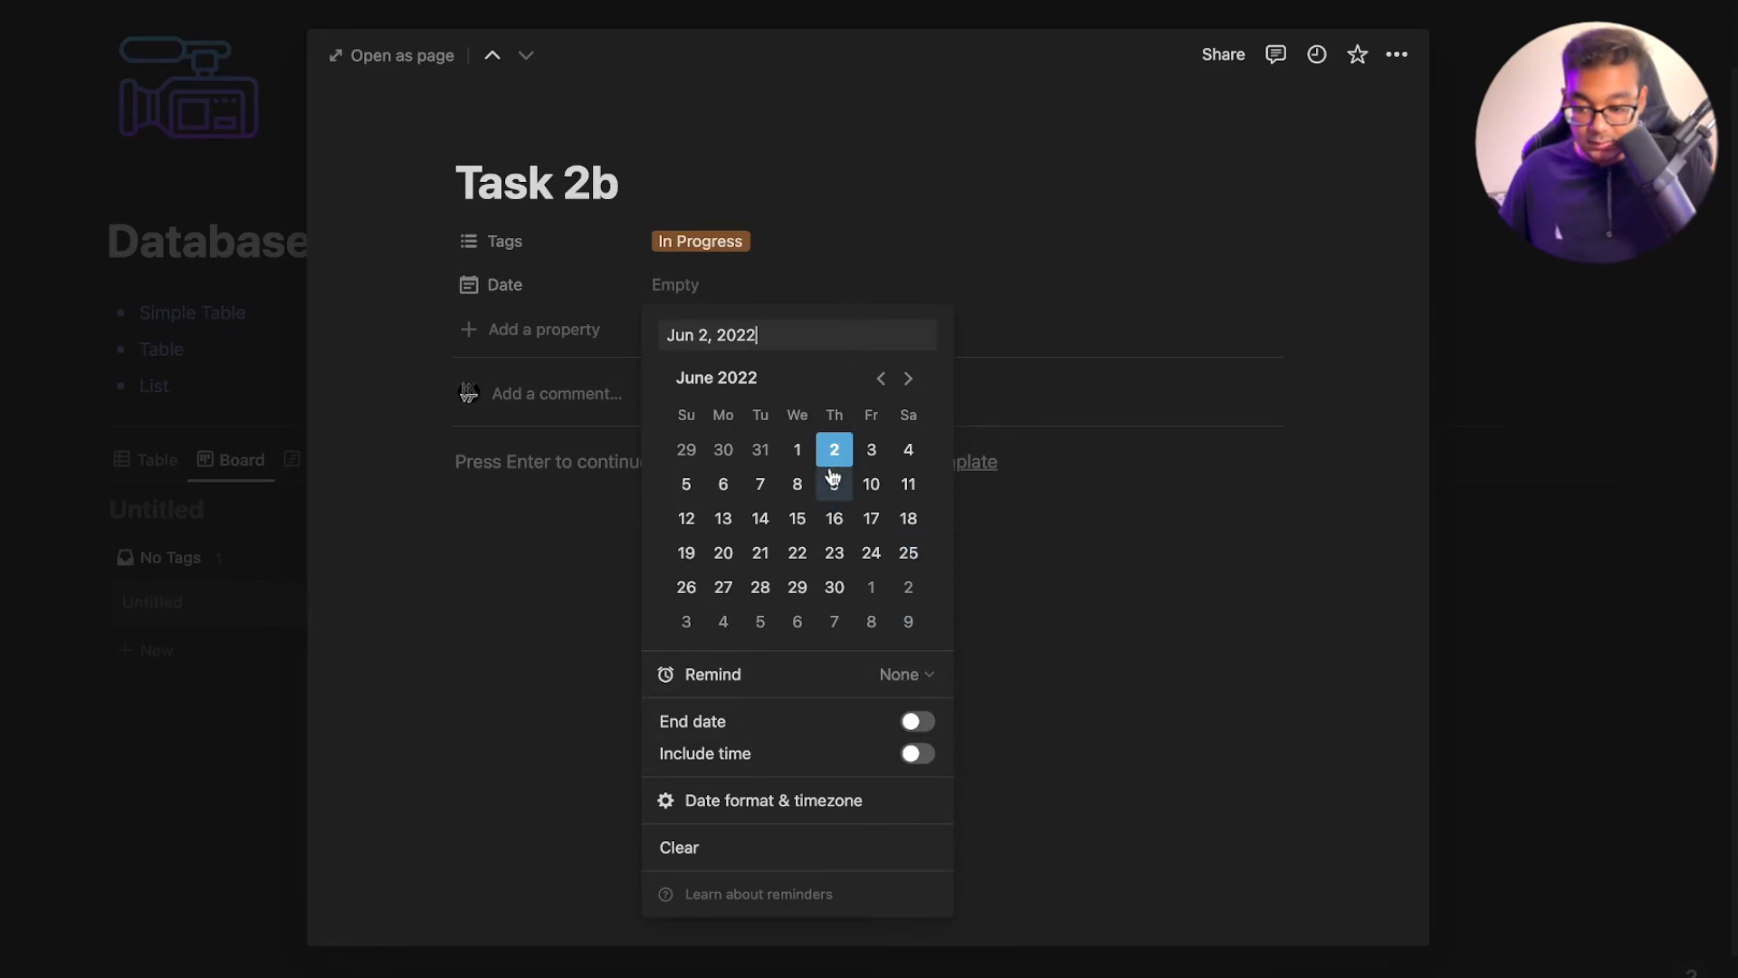
left_click(871, 452)
left_click(919, 721)
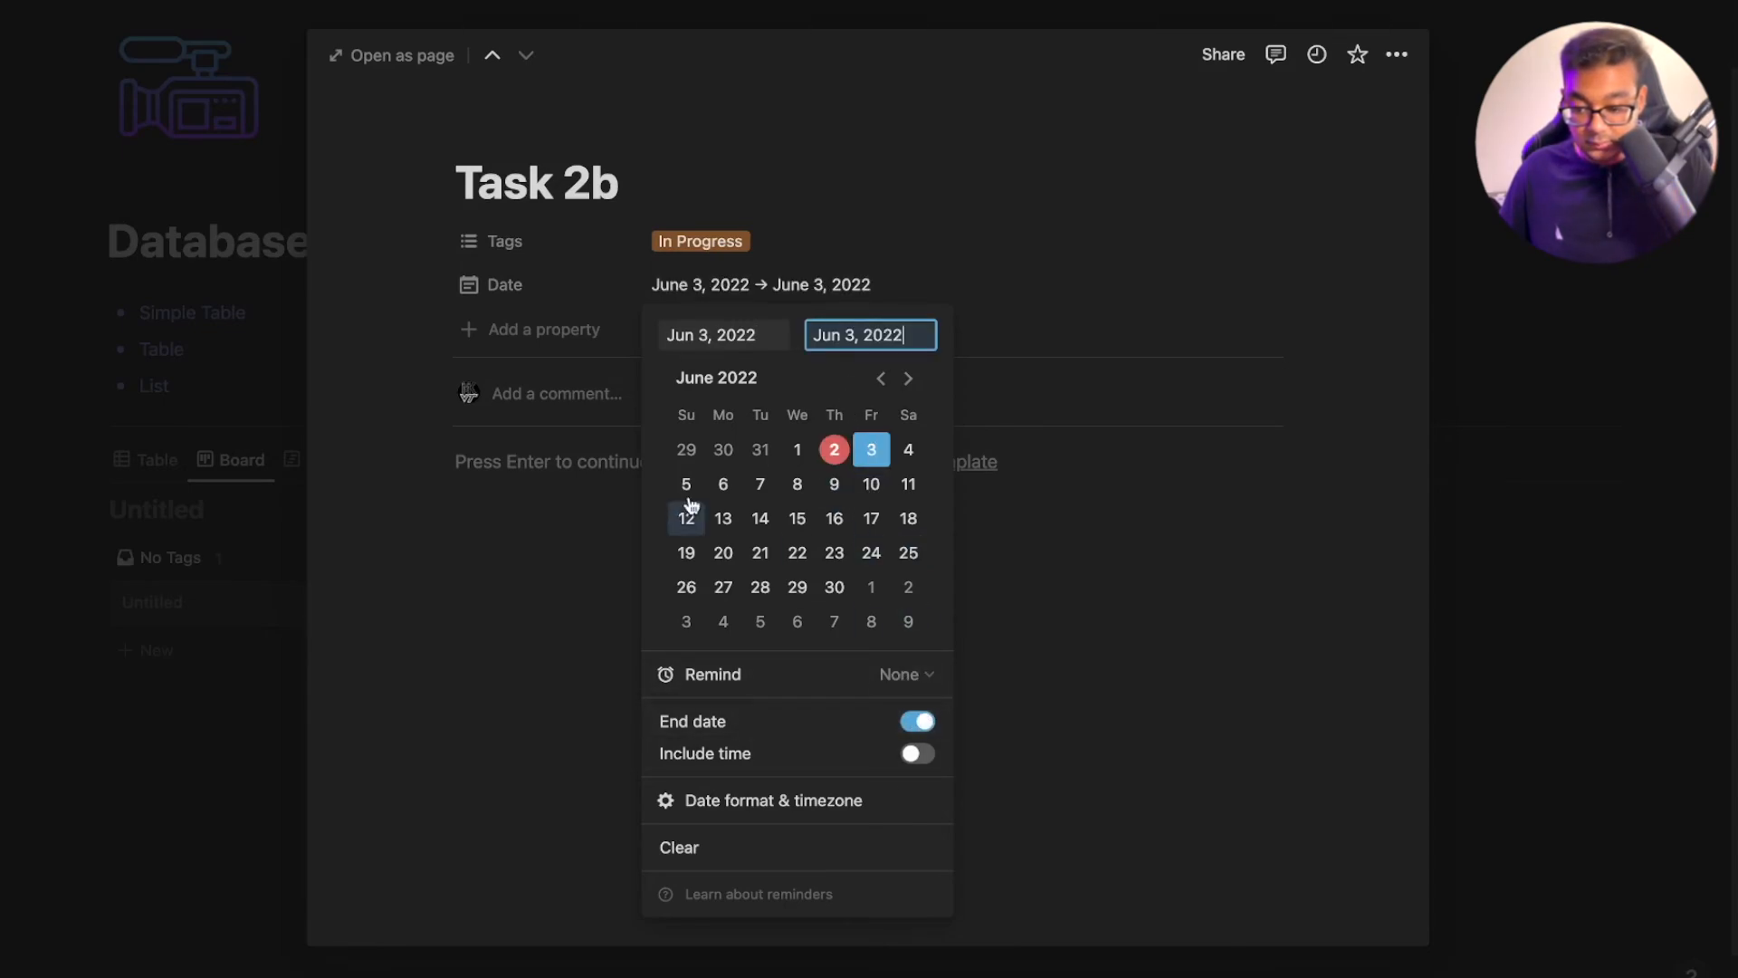
left_click(722, 486)
left_click(1399, 279)
left_click(1707, 362)
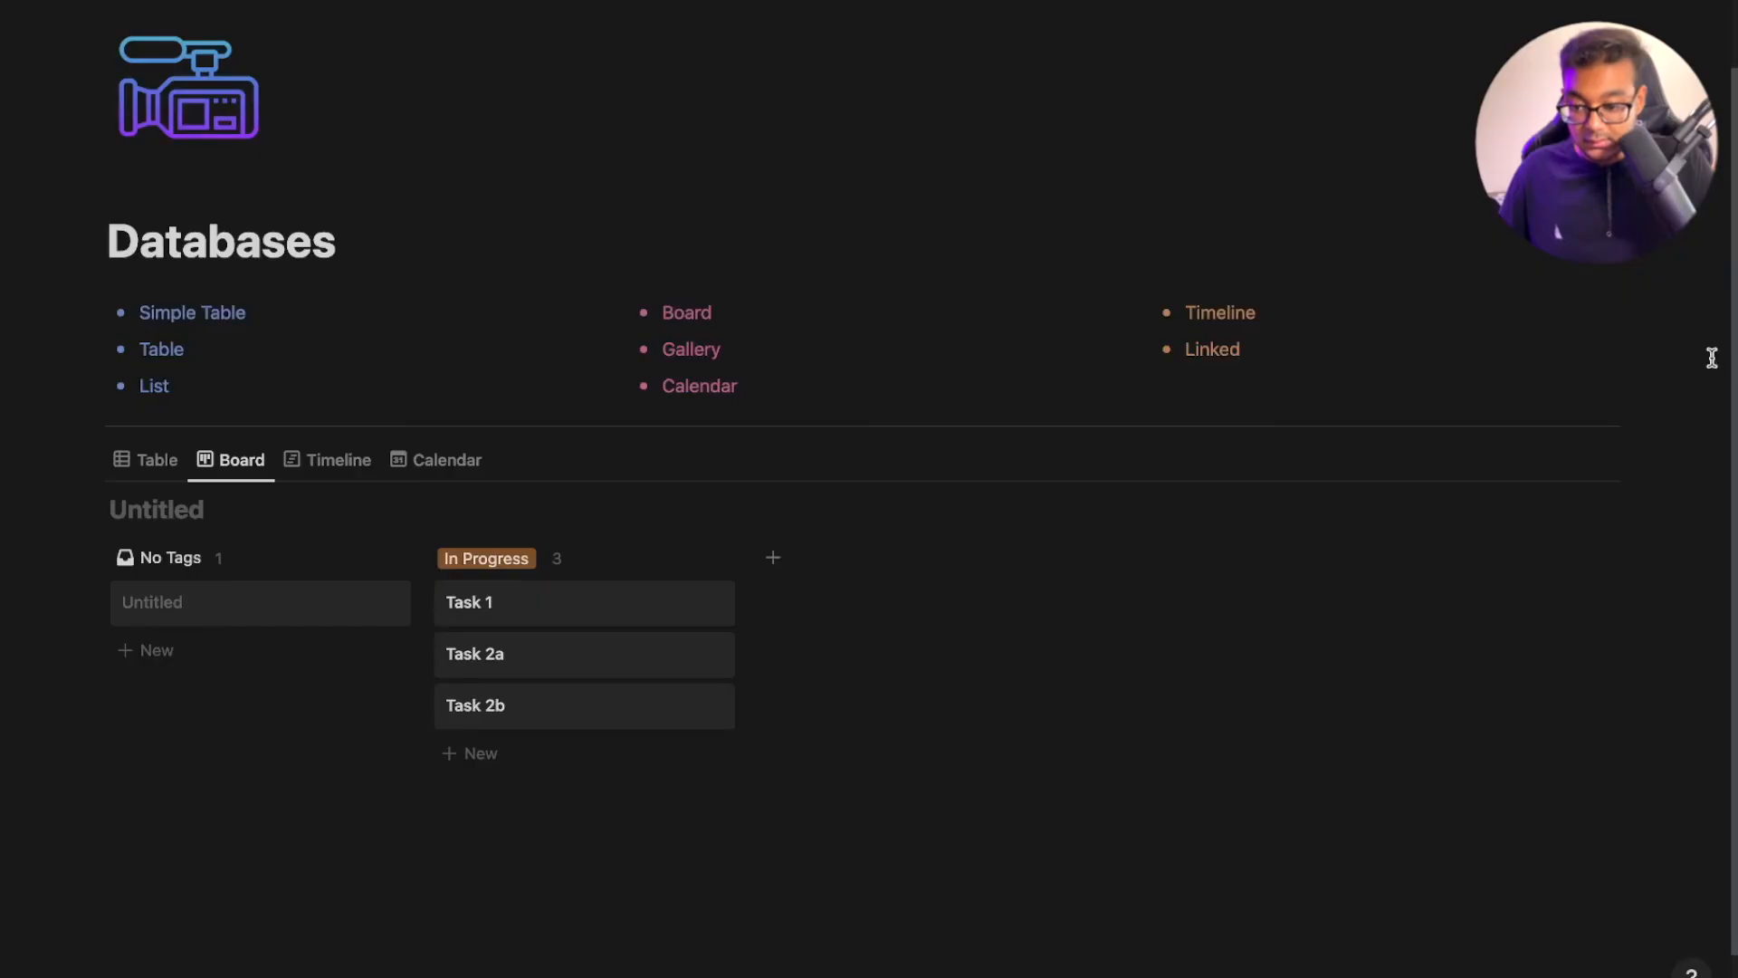
Extend Task 2a's bar in the timeline view so that it ends on June 10
left_click(363, 459)
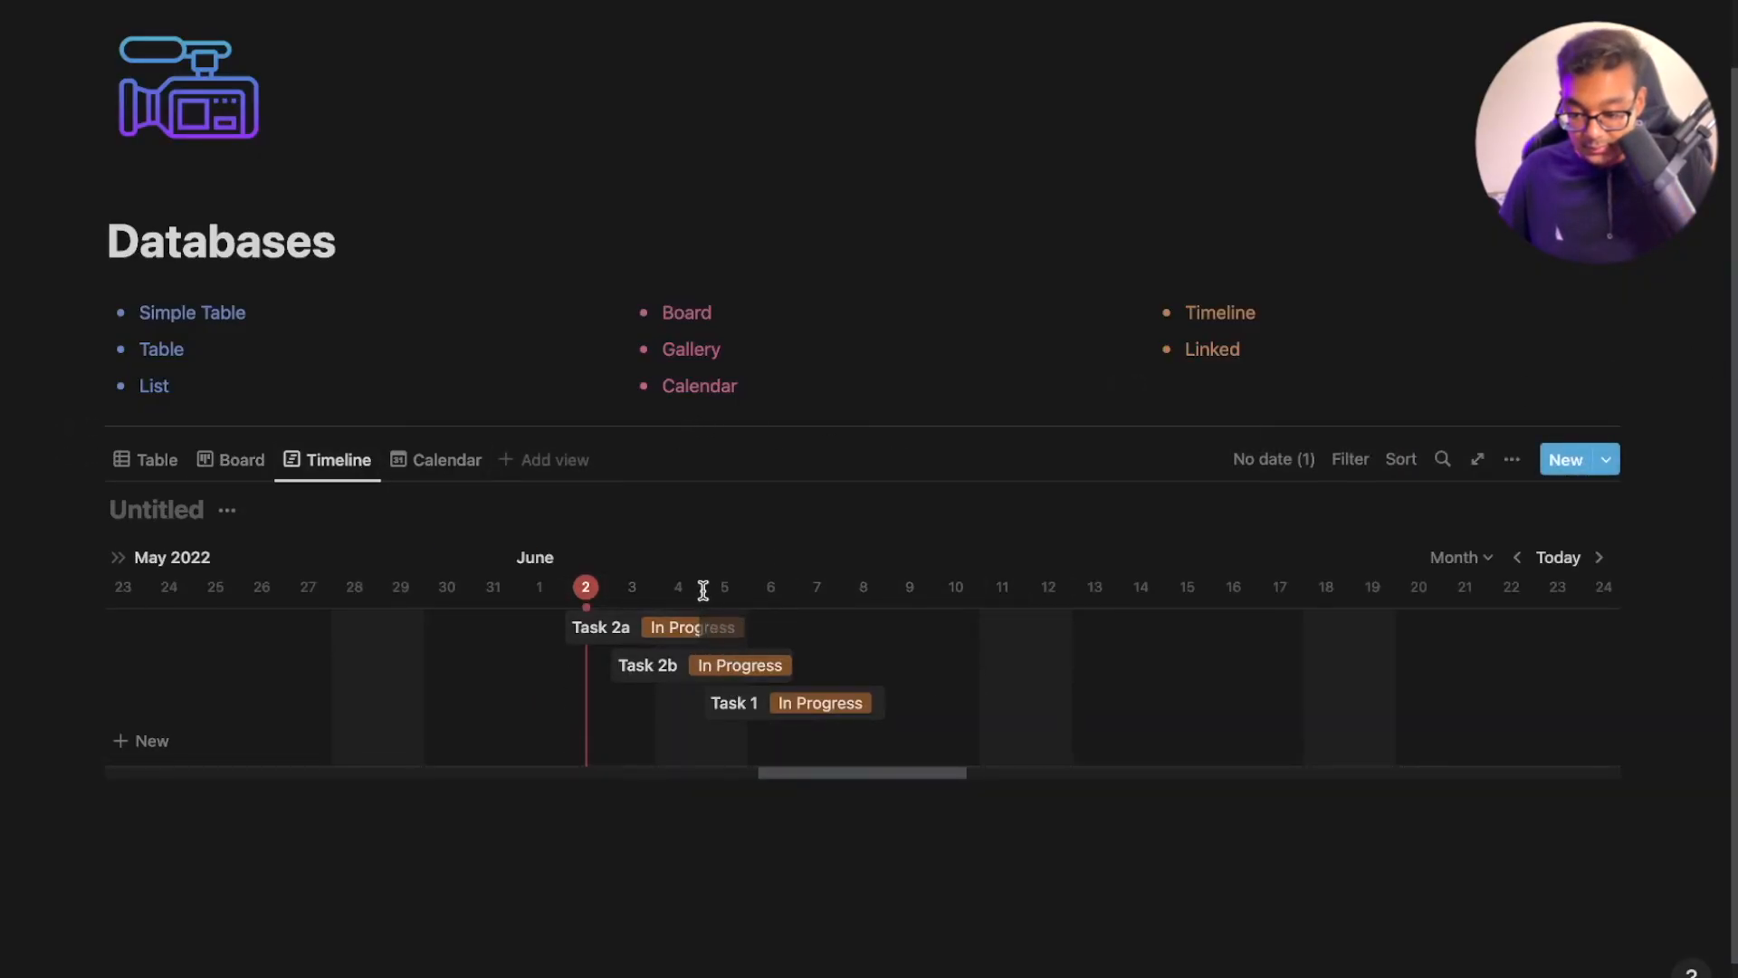
left_click_drag(699, 625, 980, 609)
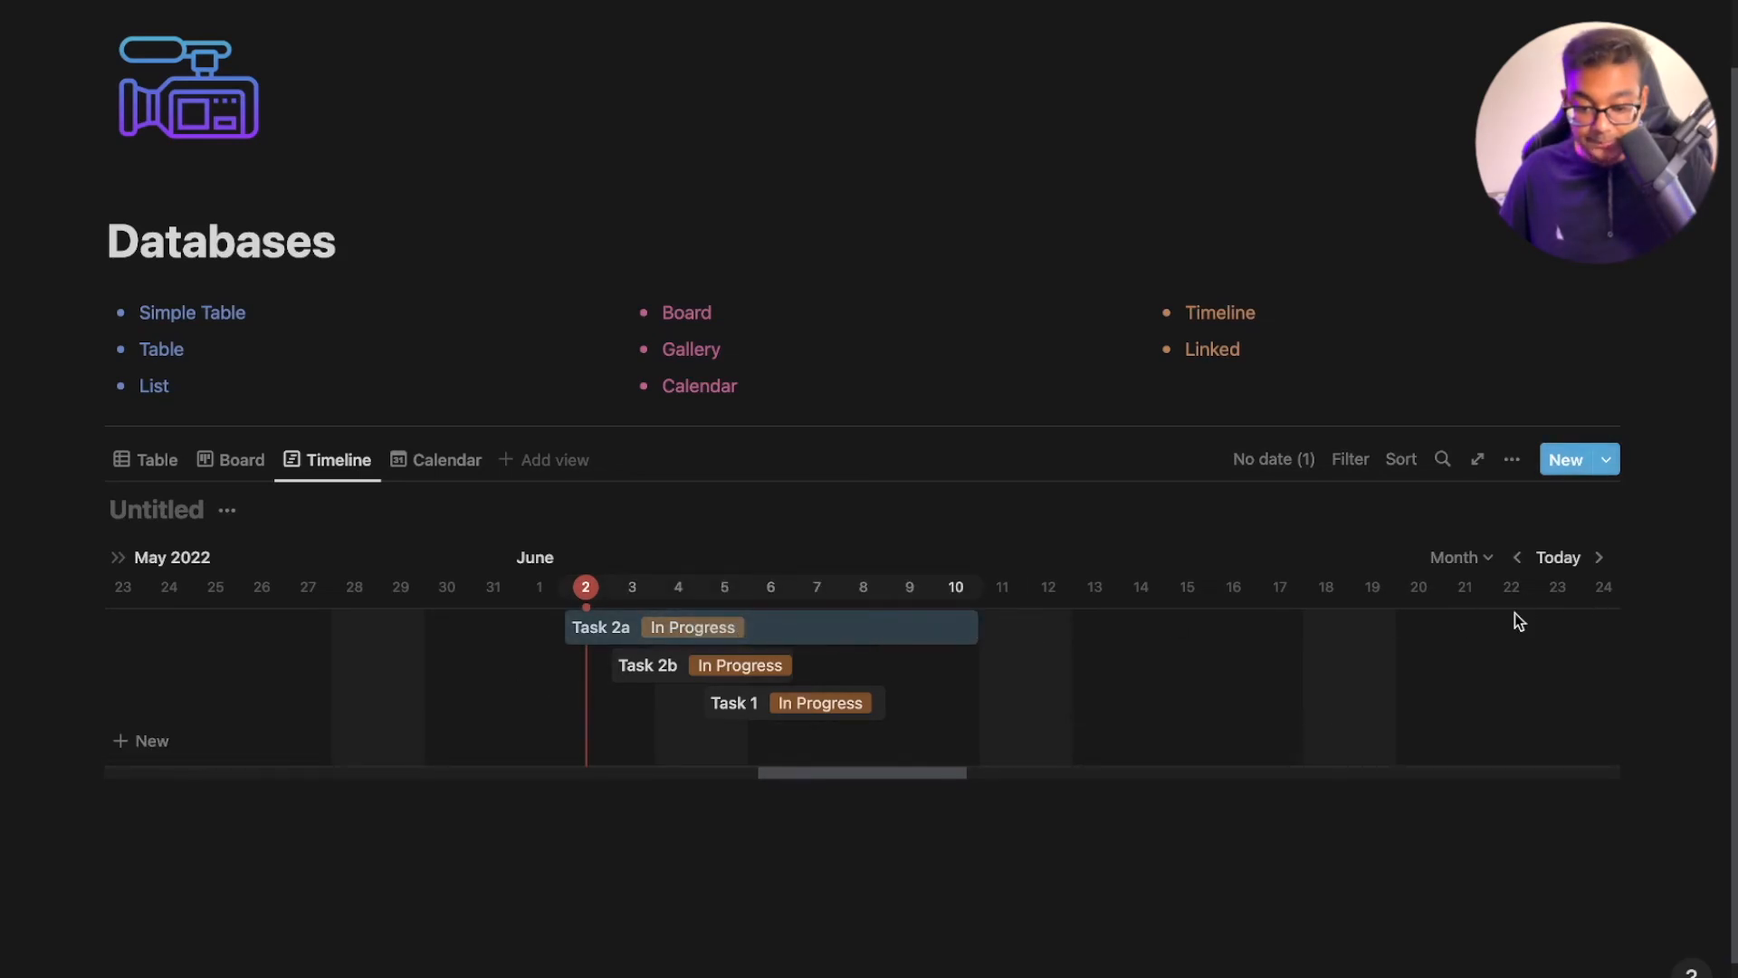
left_click(1402, 459)
left_click(1402, 459)
Rearrange the timeline with Task 1 at the top spanning June 2 to 5 and Task 2a in the last row
mouse_move(15, 513)
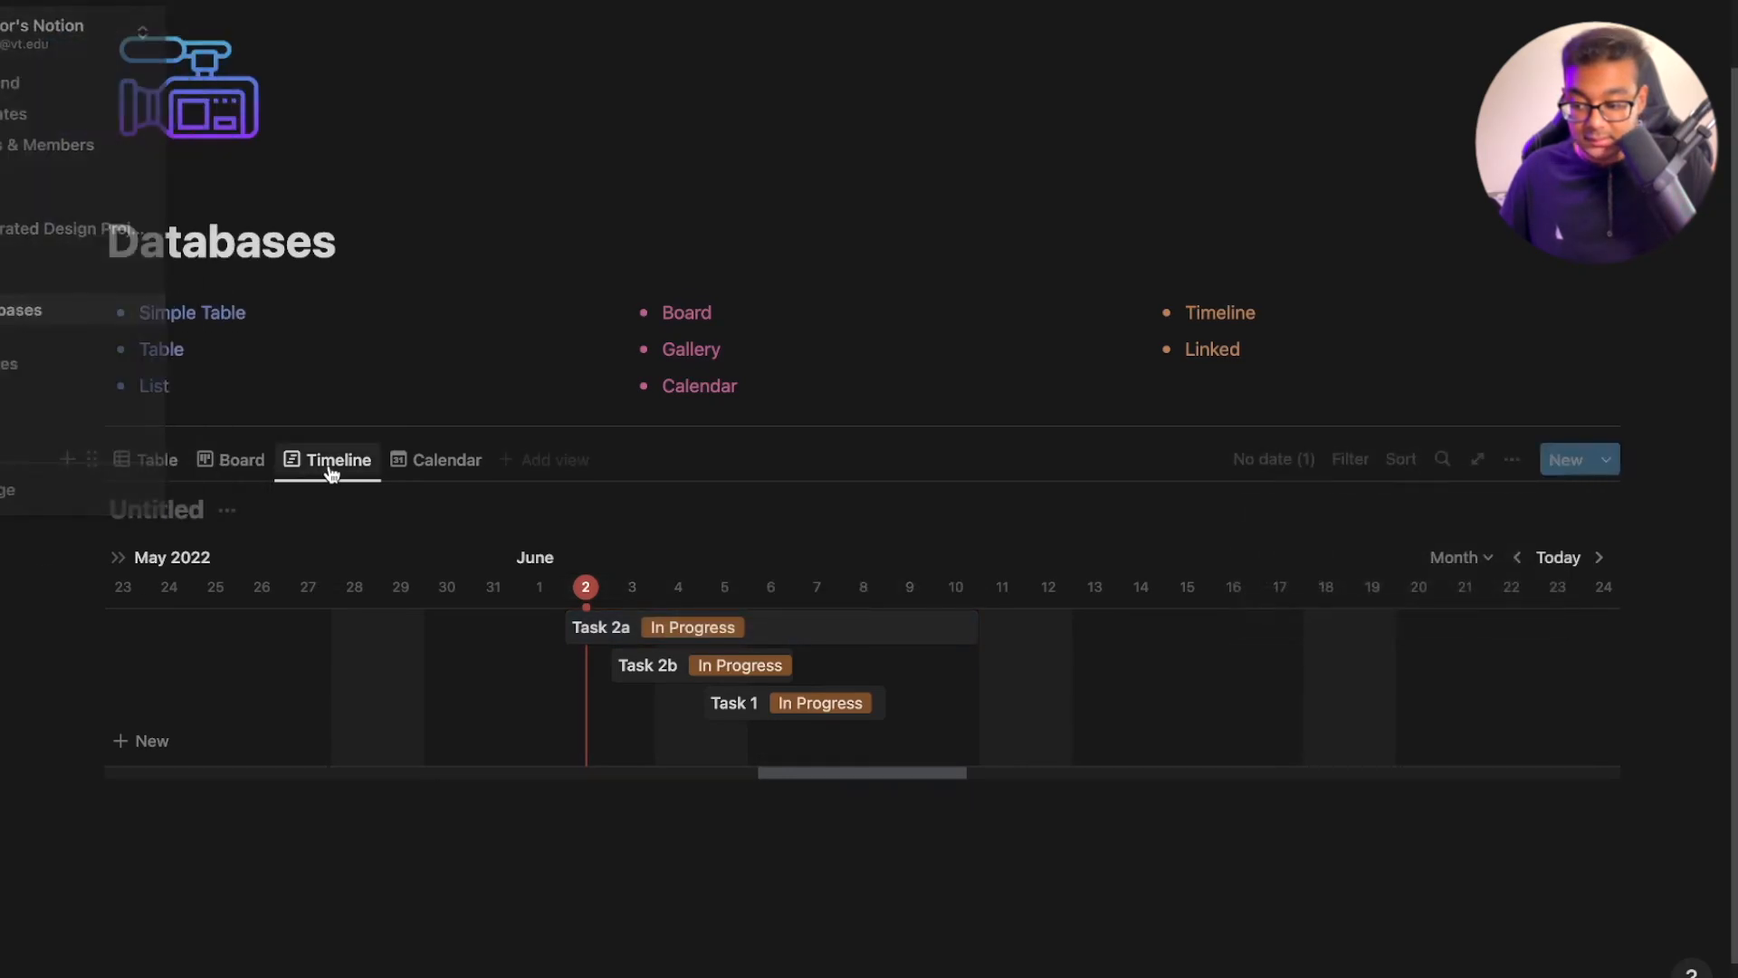
left_click(240, 466)
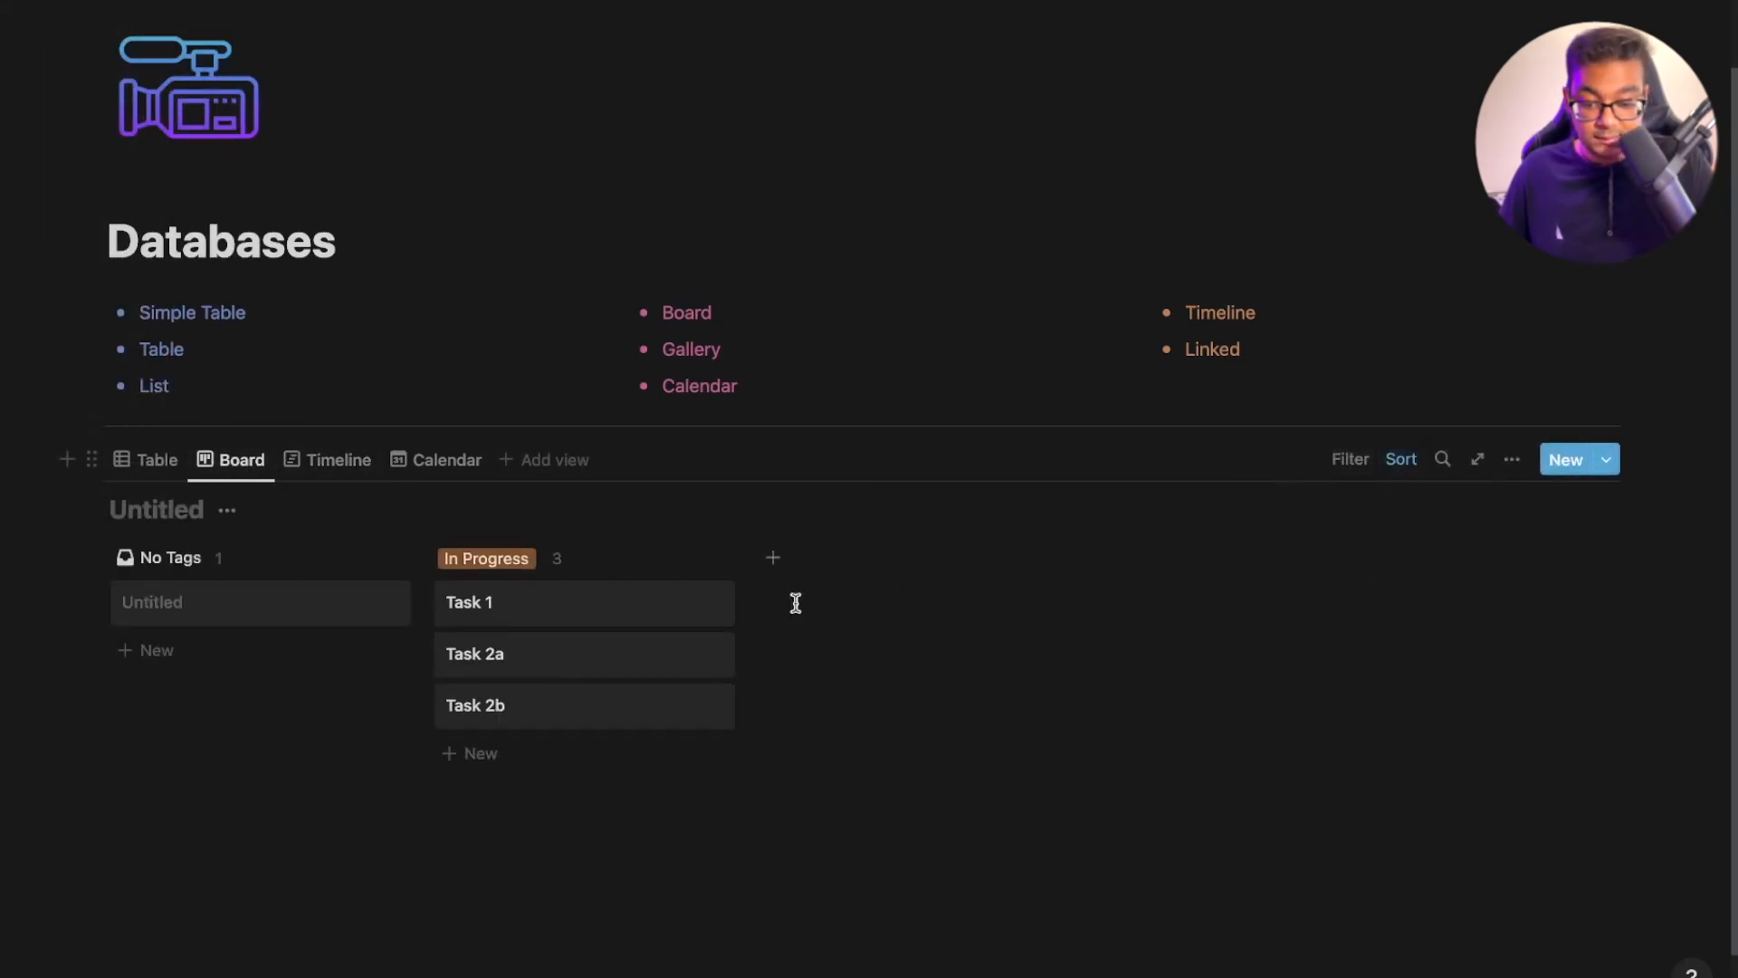
left_click(149, 459)
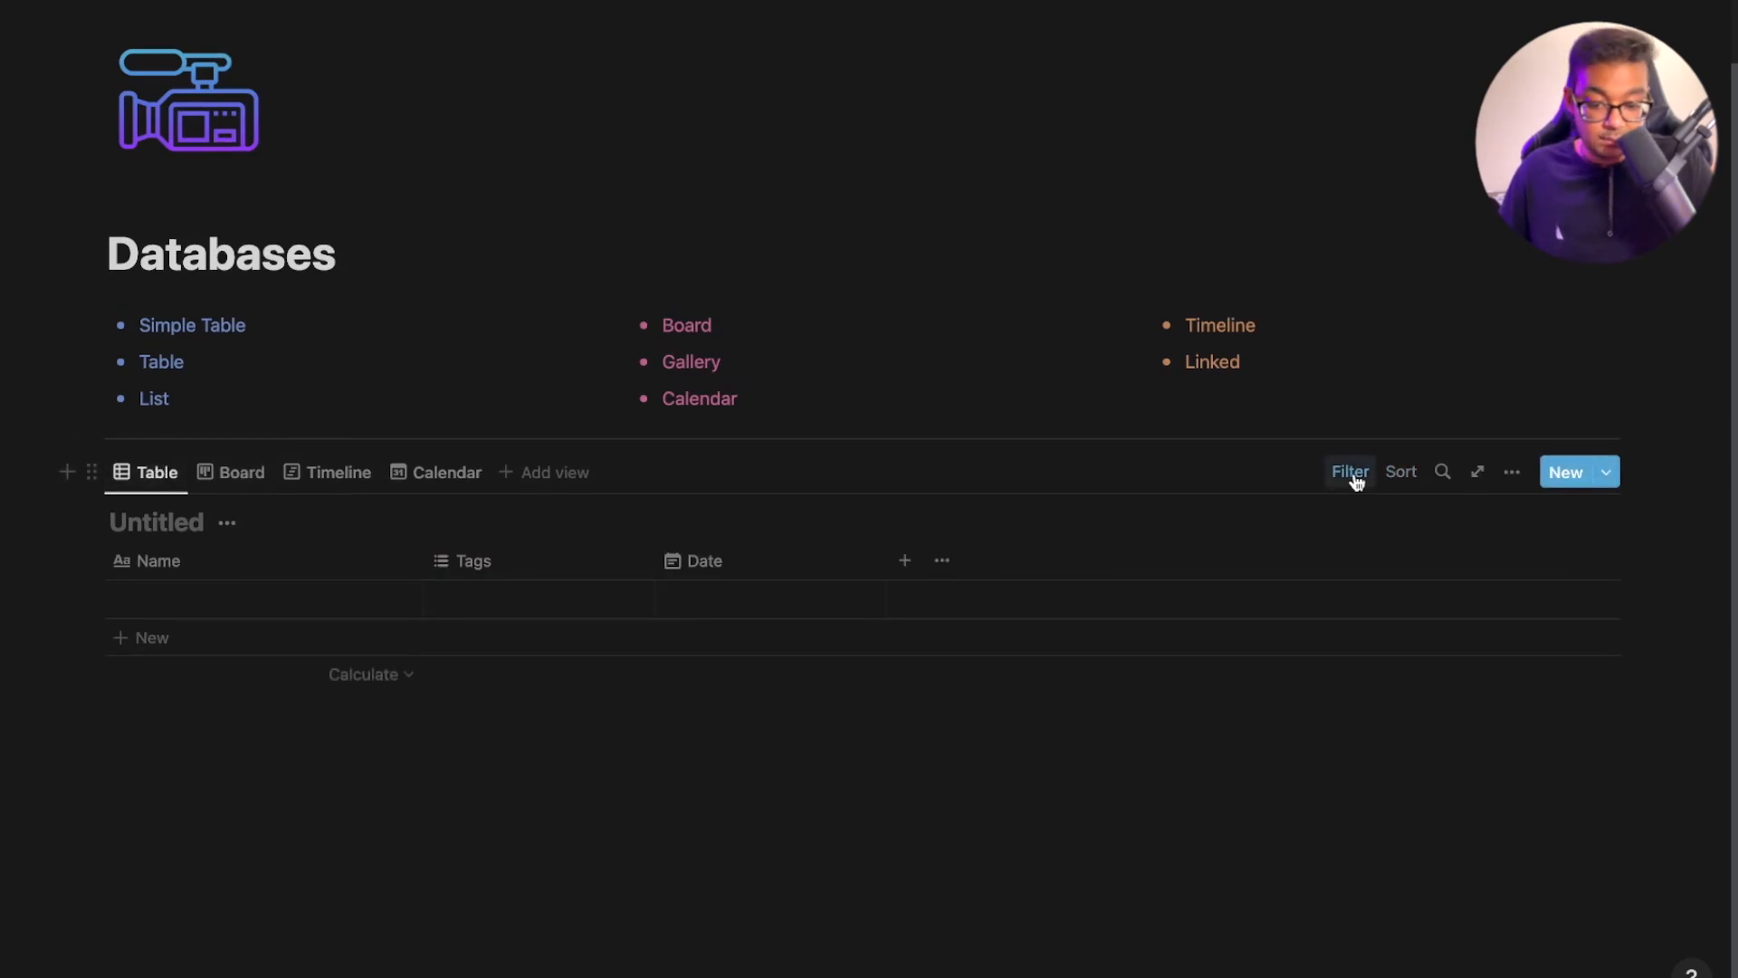
left_click(337, 472)
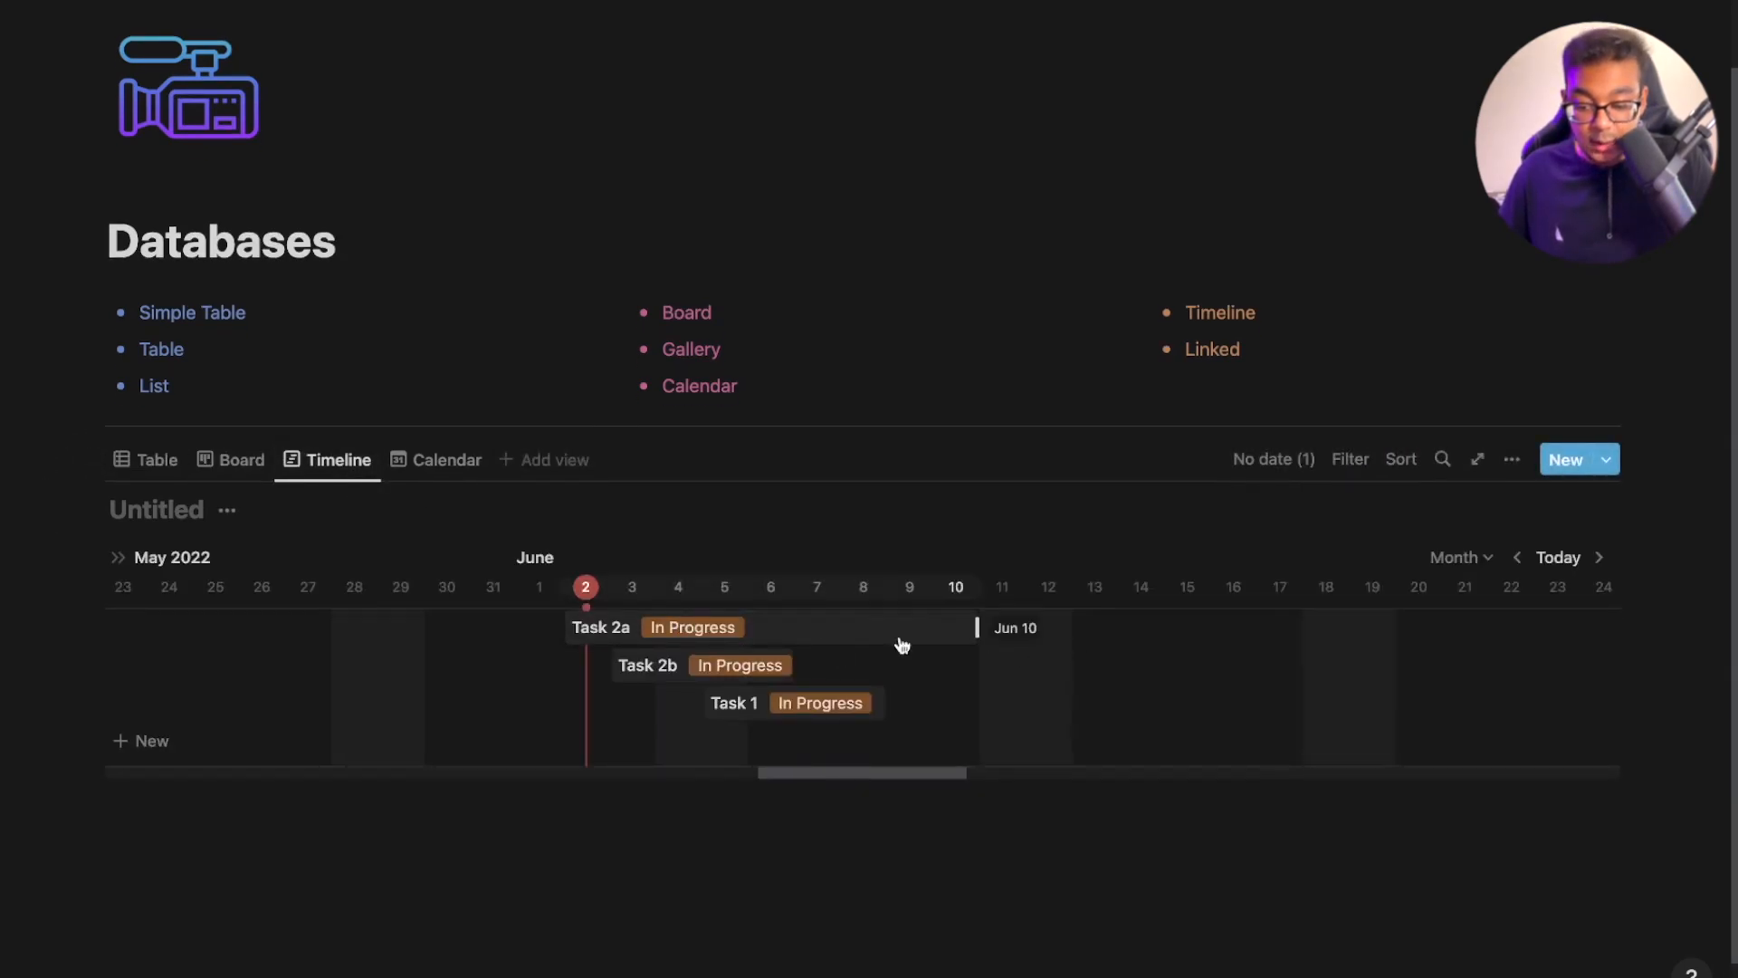
left_click_drag(811, 632, 593, 625)
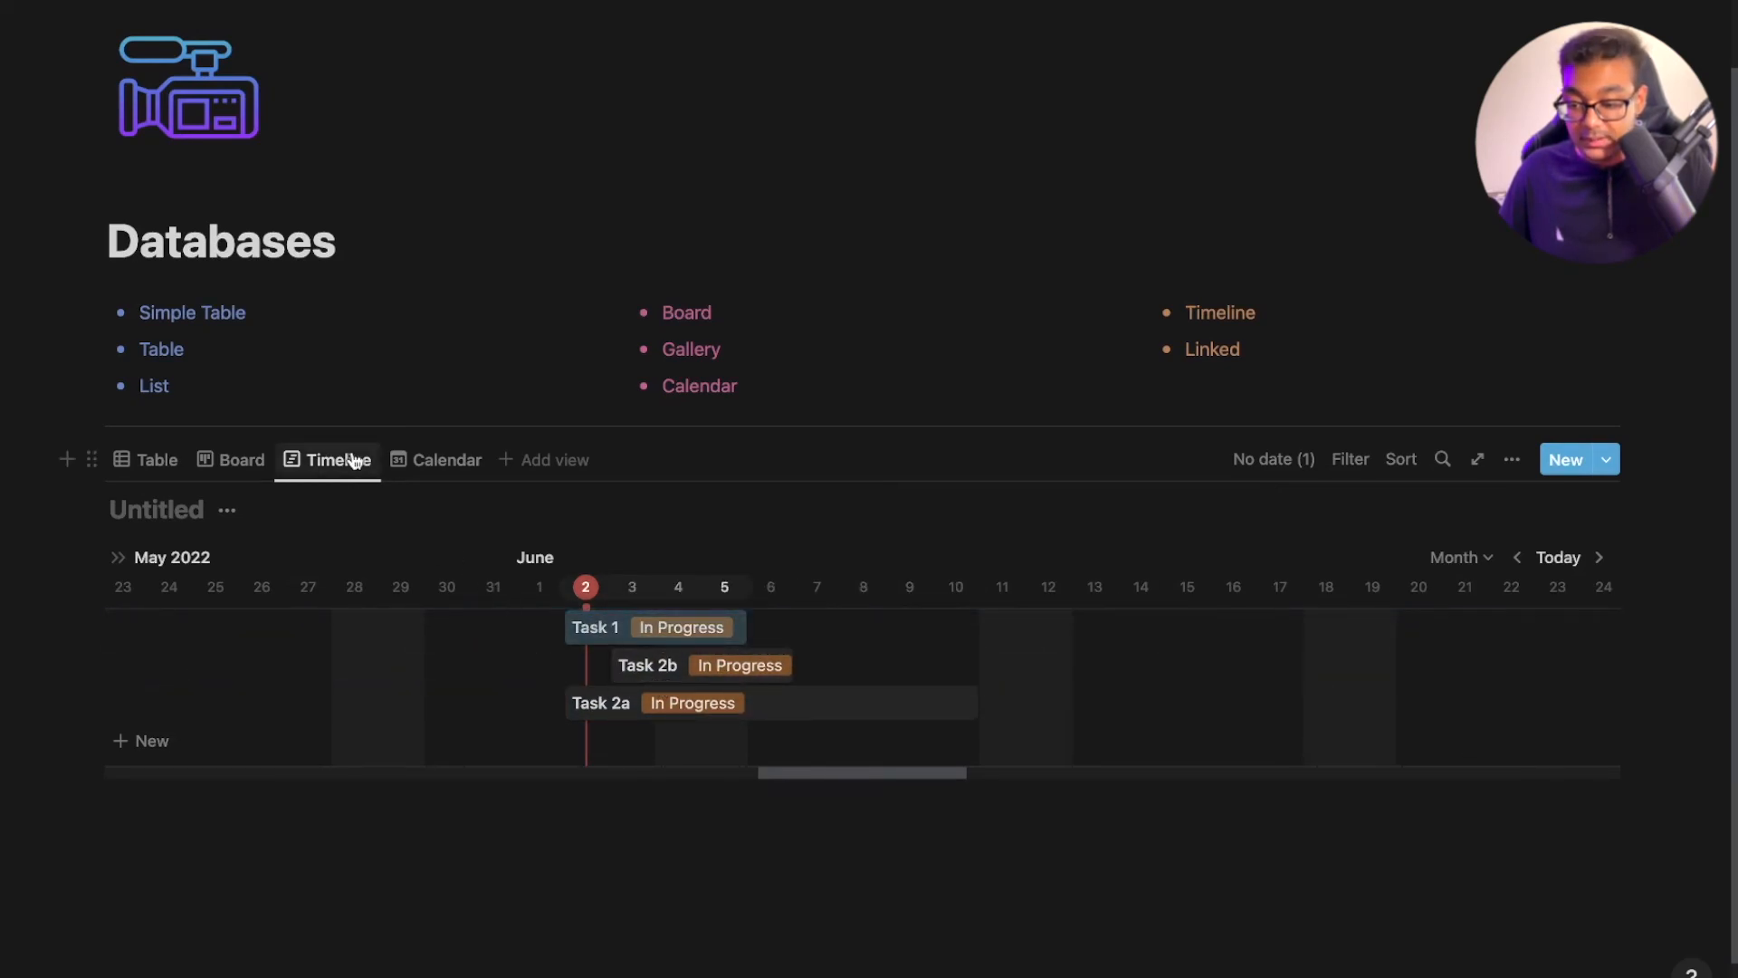
Try to move the Task 2a card below Task 2b in the board's sorted In Progress group
left_click(221, 473)
left_click_drag(554, 653, 554, 728)
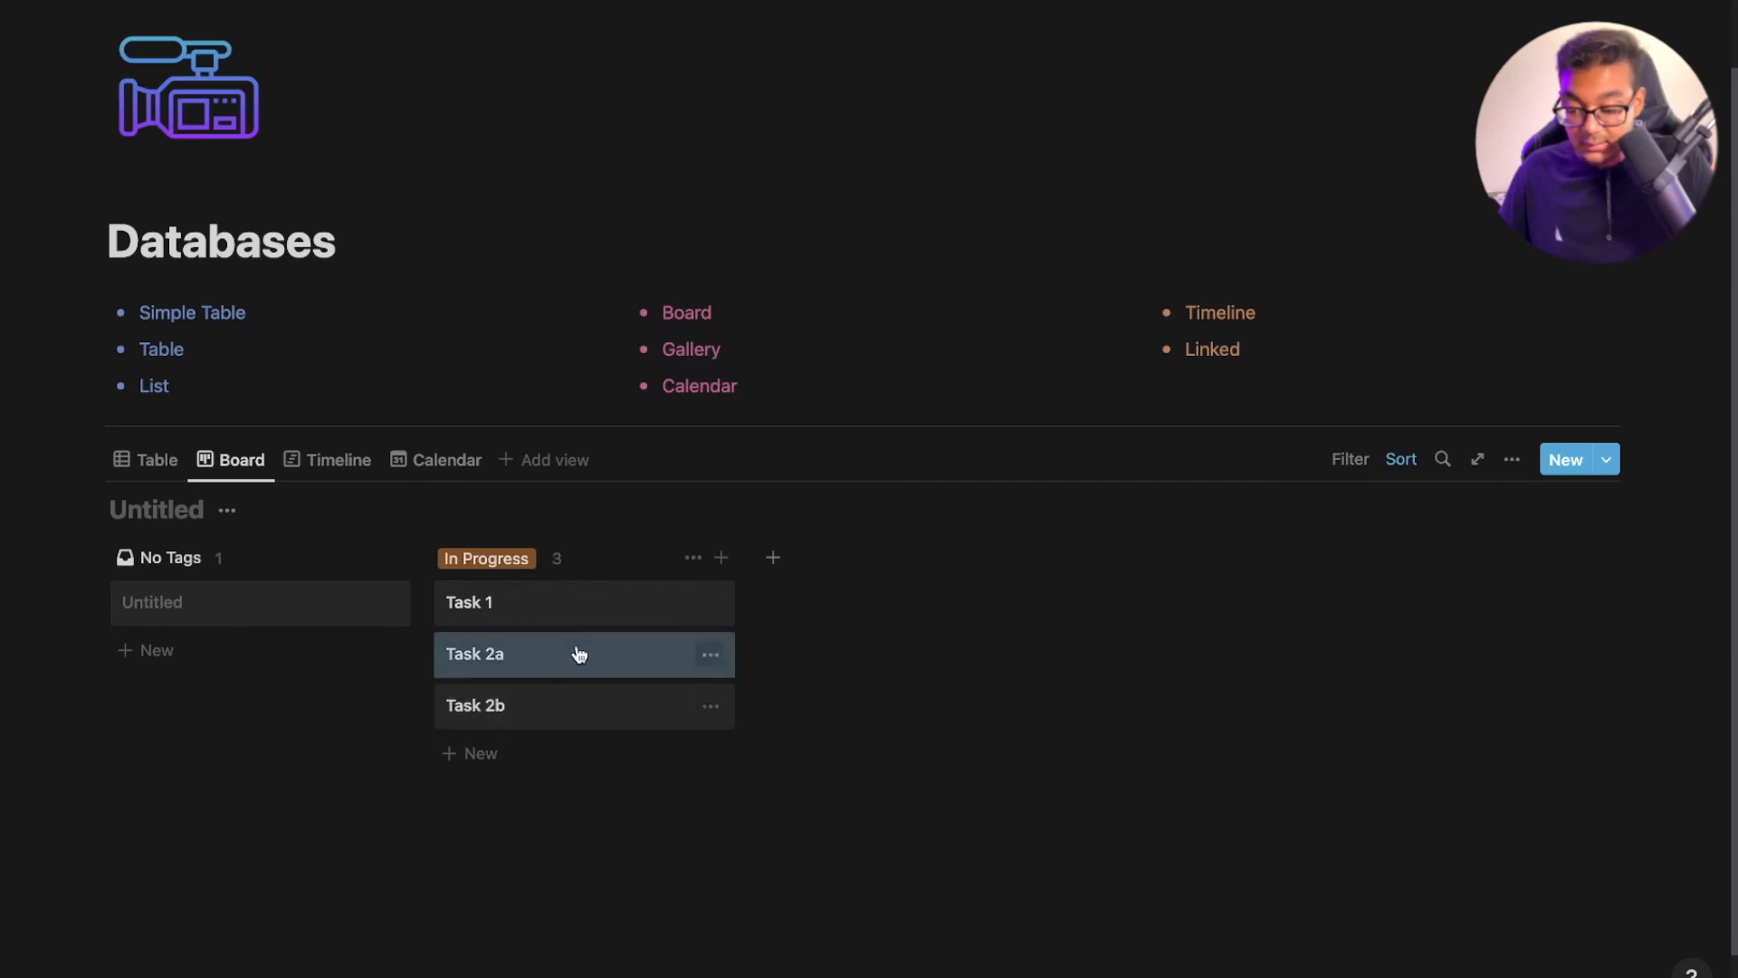
mouse_move(570, 655)
left_mouse_down()
mouse_move(571, 737)
mouse_move(571, 645)
left_mouse_up()
Clear the In Progress value from the table view's Tags filter
left_click(134, 473)
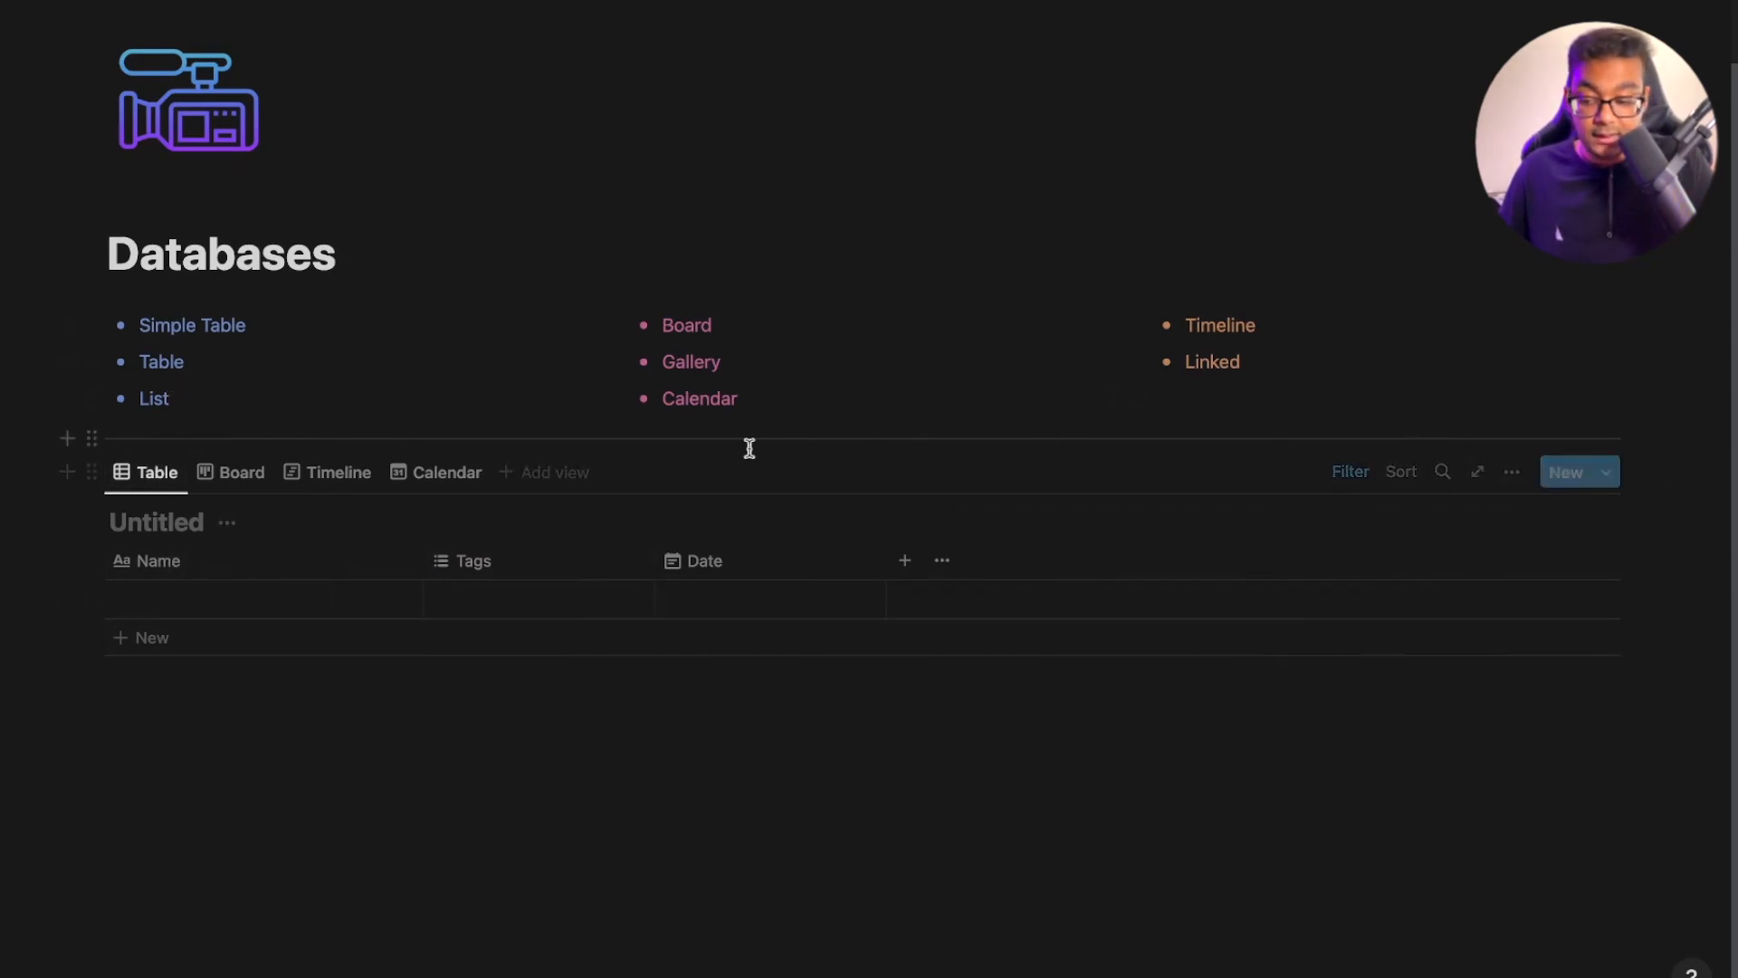
left_click(1512, 472)
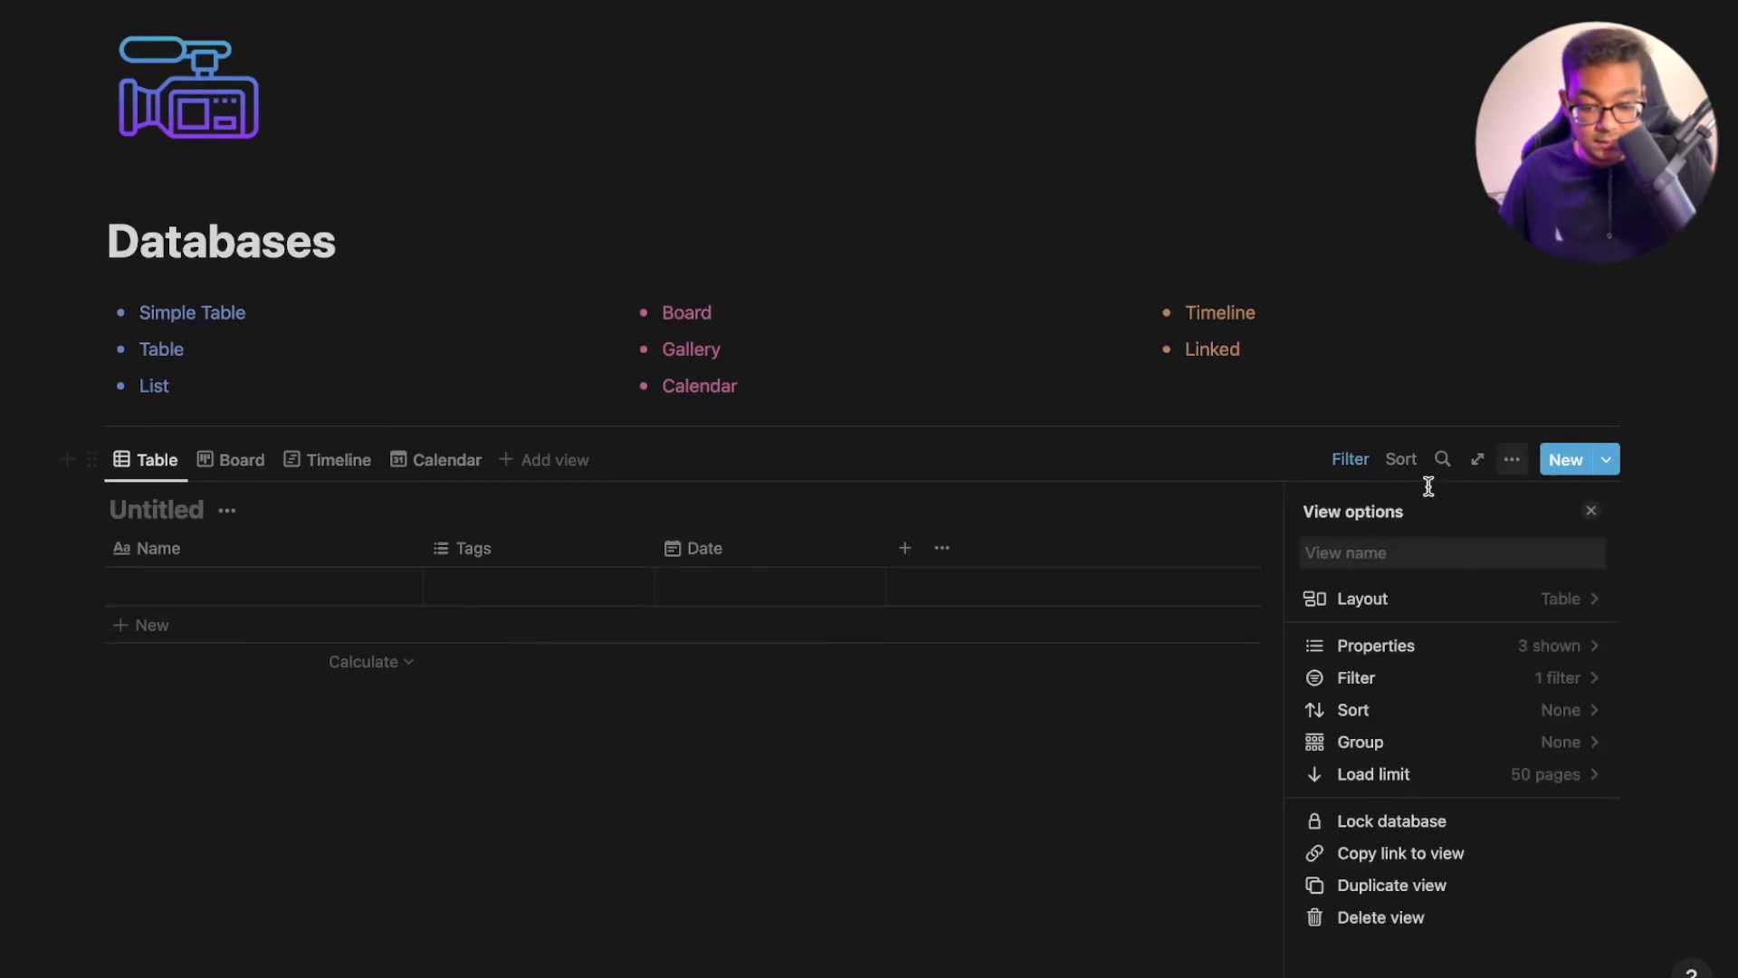
left_click(1505, 681)
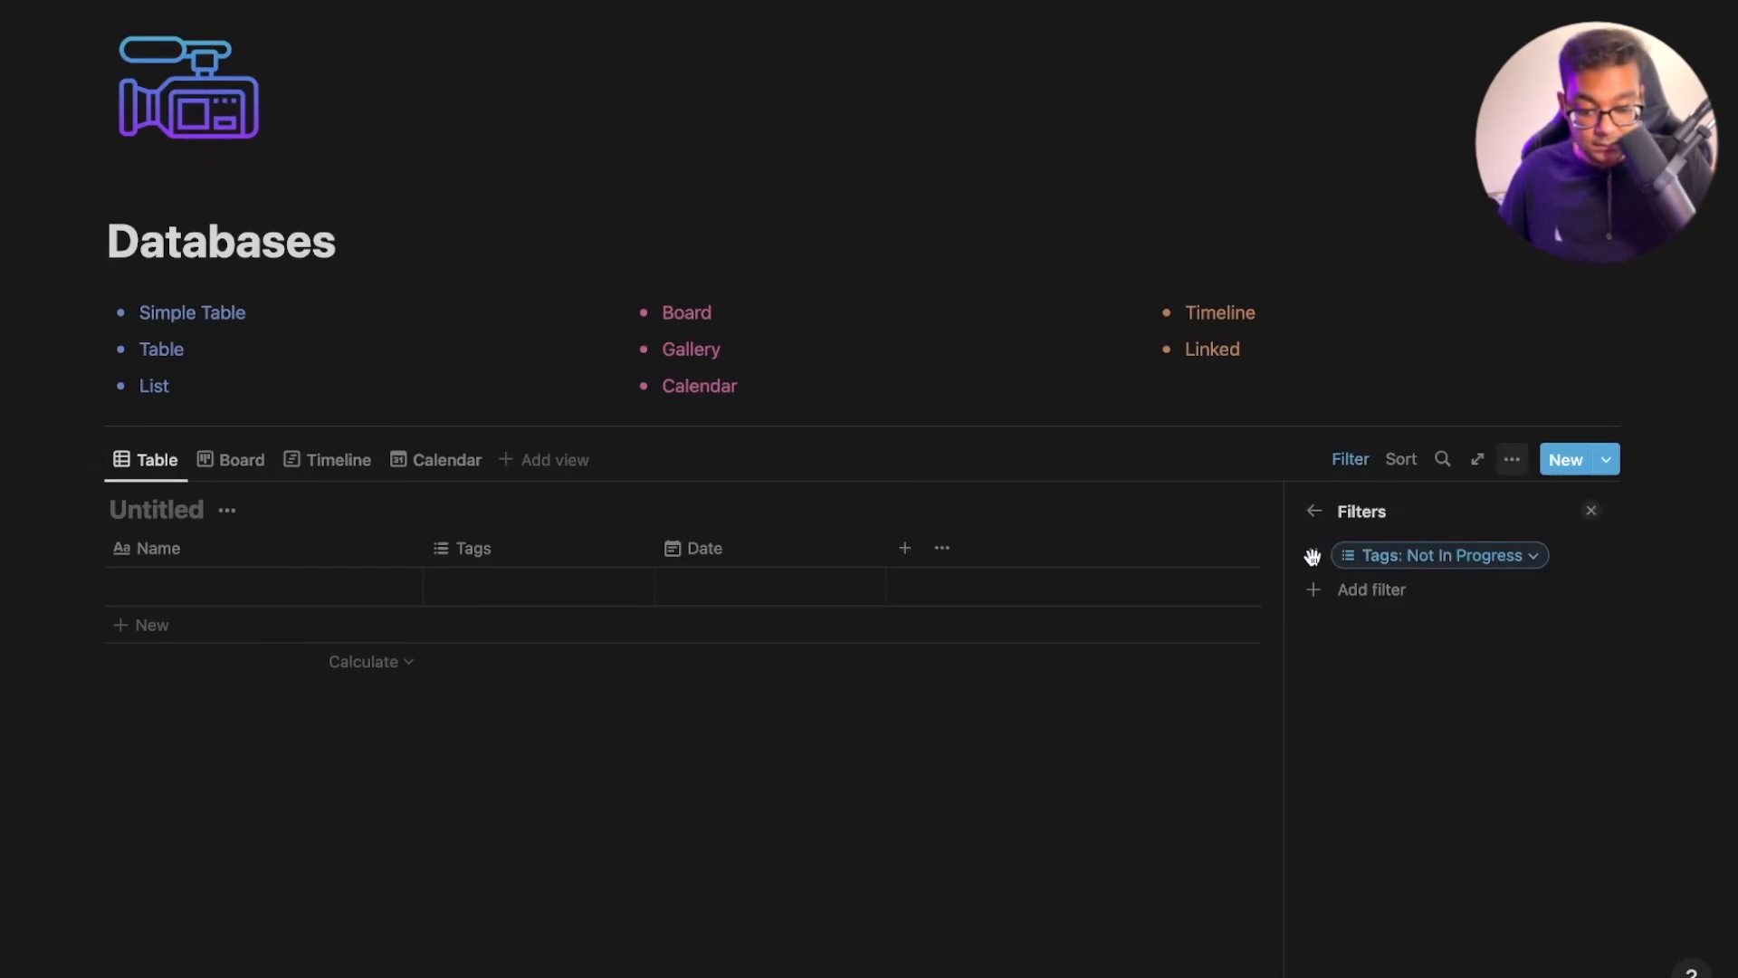
left_click(1497, 564)
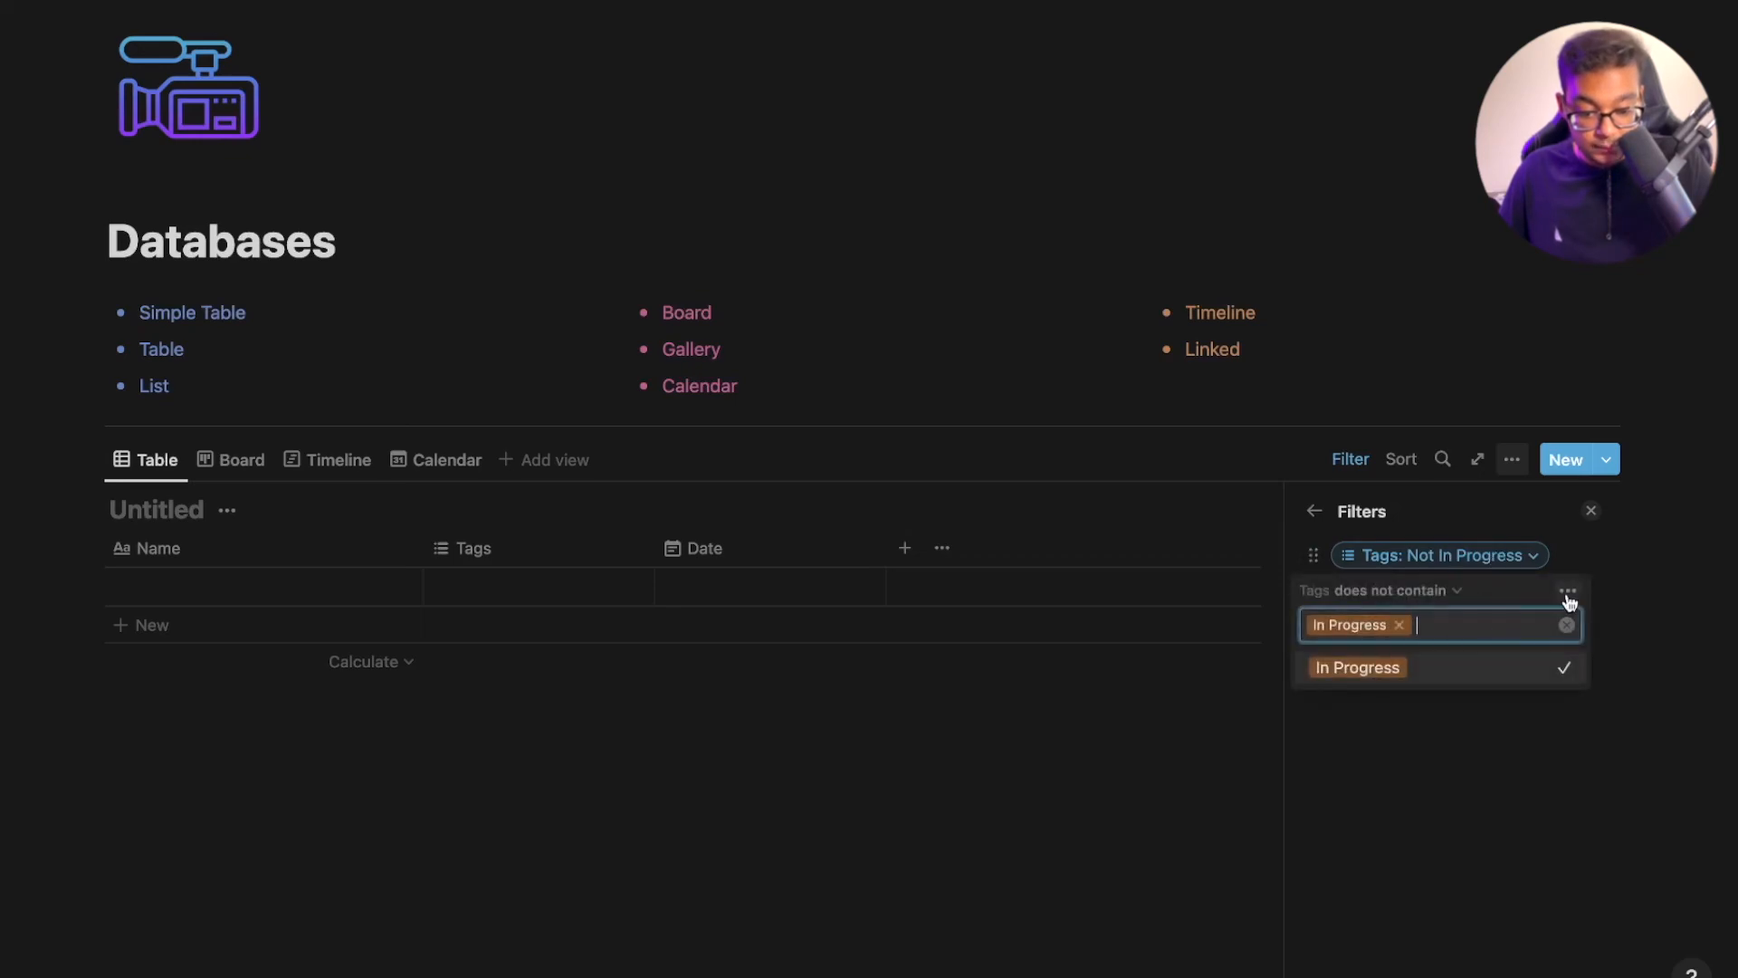
left_click(1567, 625)
key("Escape")
Group the table view by Tags
left_click(1438, 742)
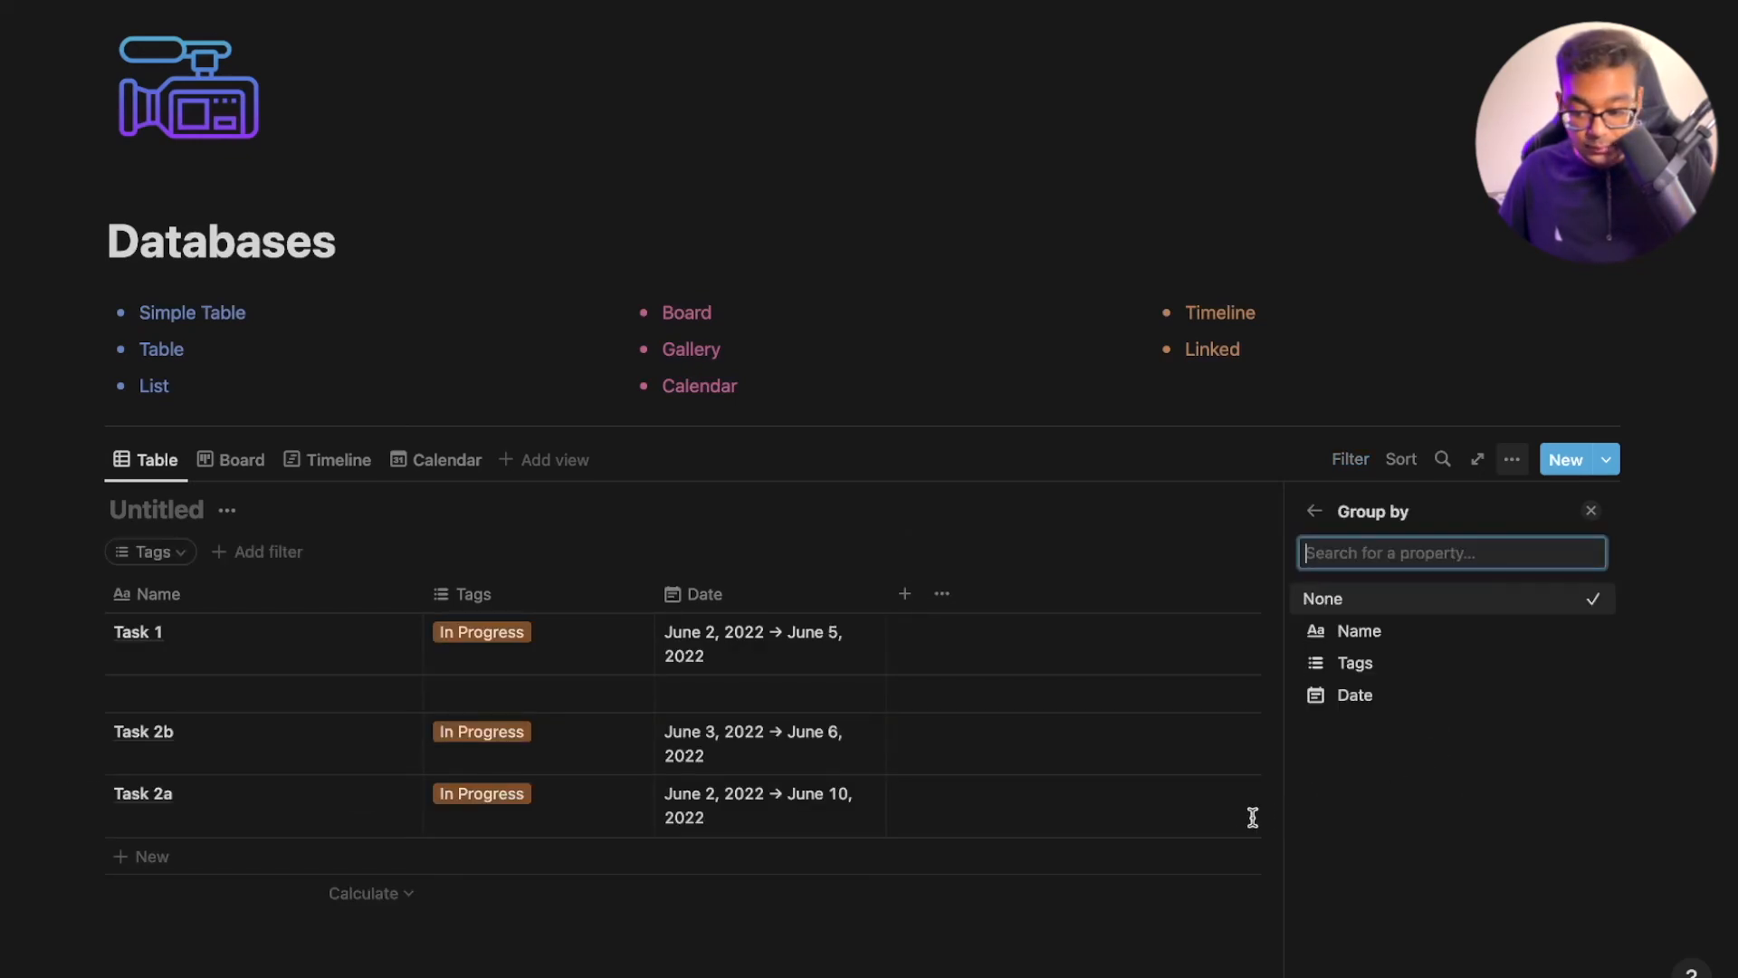
left_click(1412, 668)
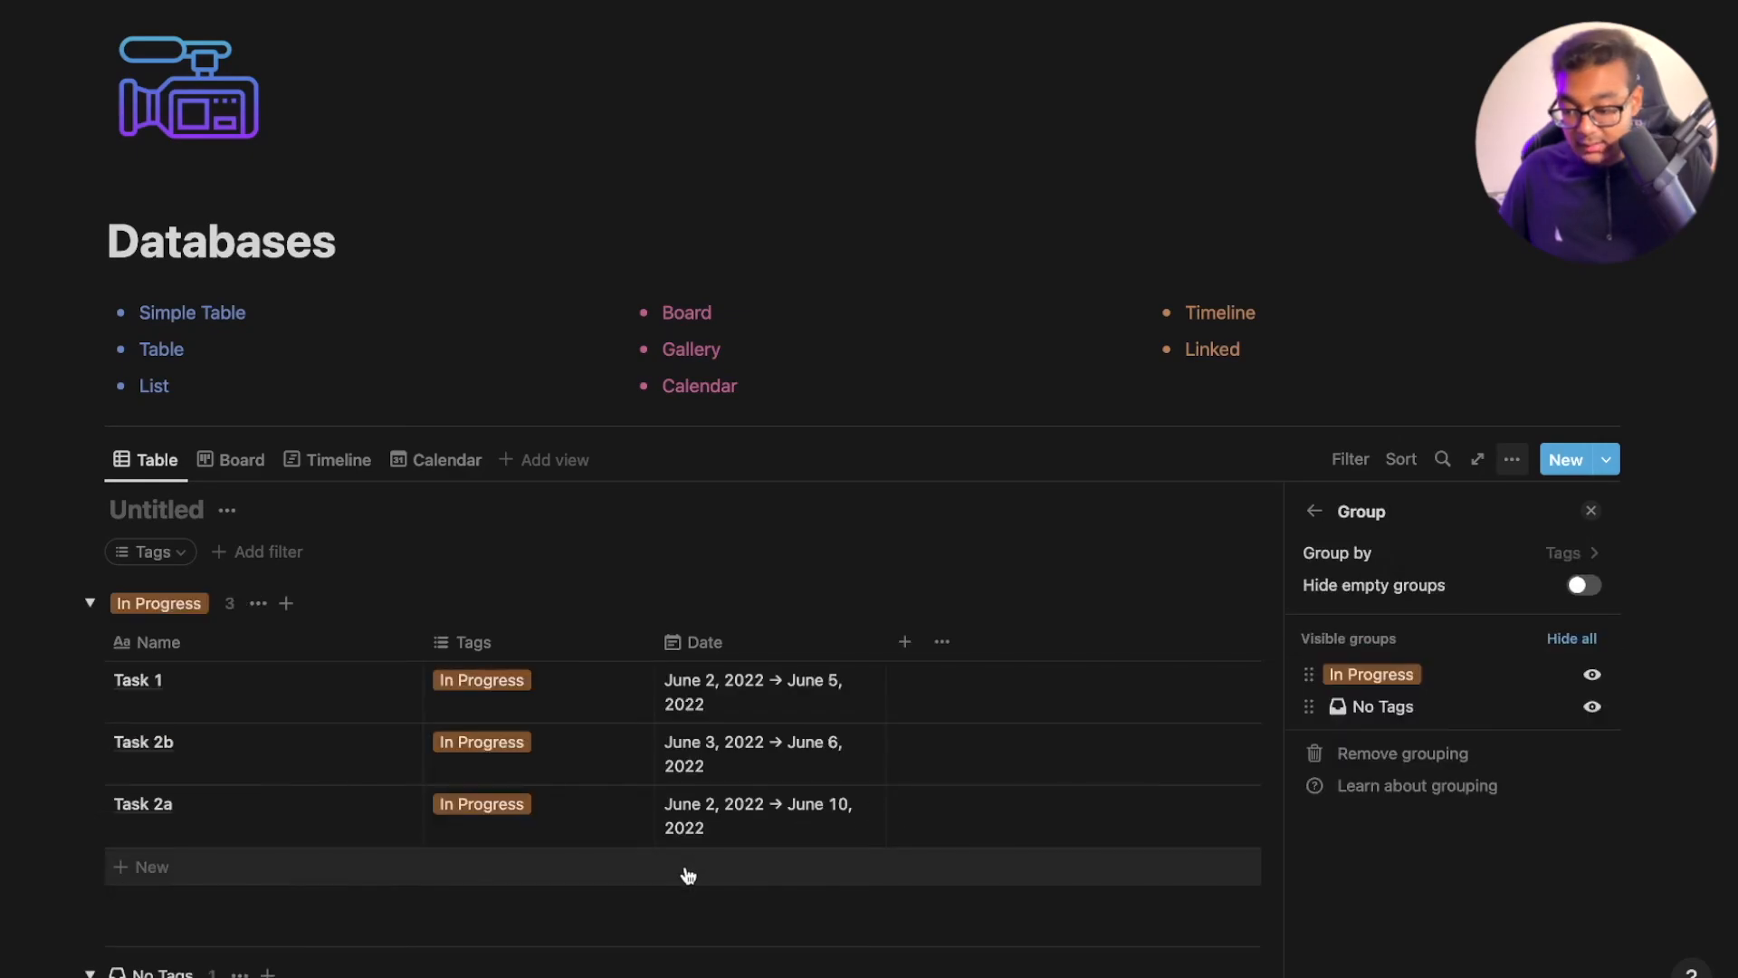
key("Escape")
scroll(640, 555, "down", 5)
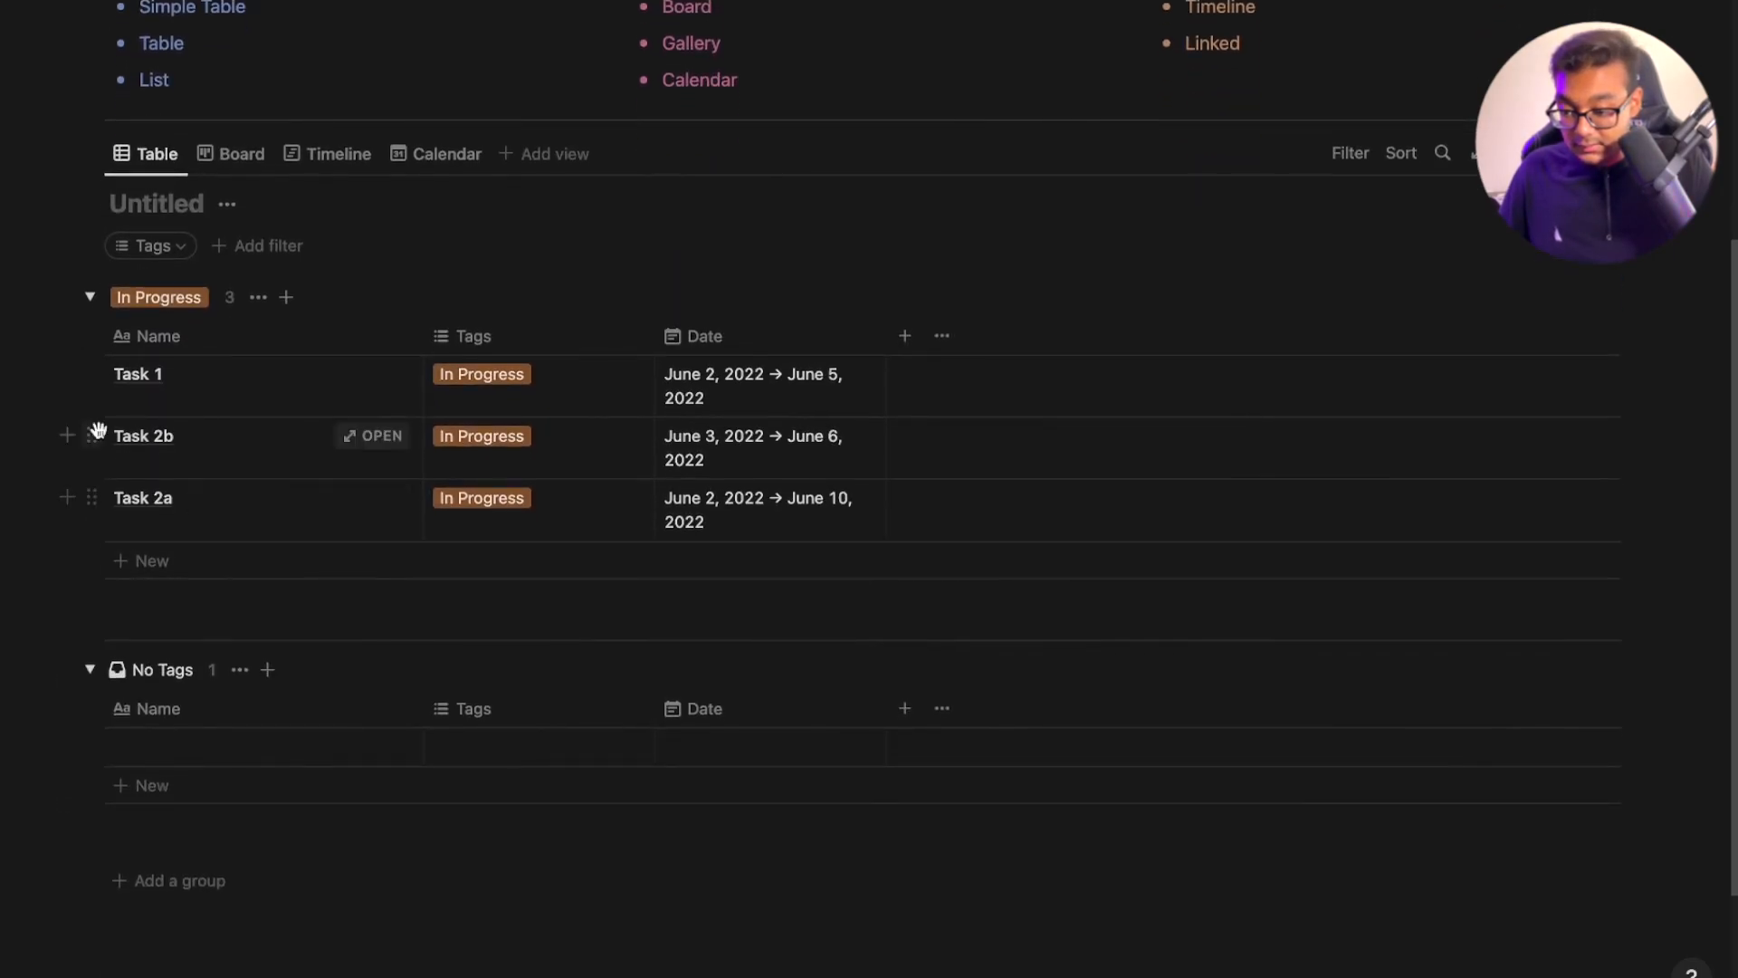
Sort the table by Name in ascending order, and move Task 1 below Task 2a, removing the sorting
left_click(1402, 153)
left_click(1381, 257)
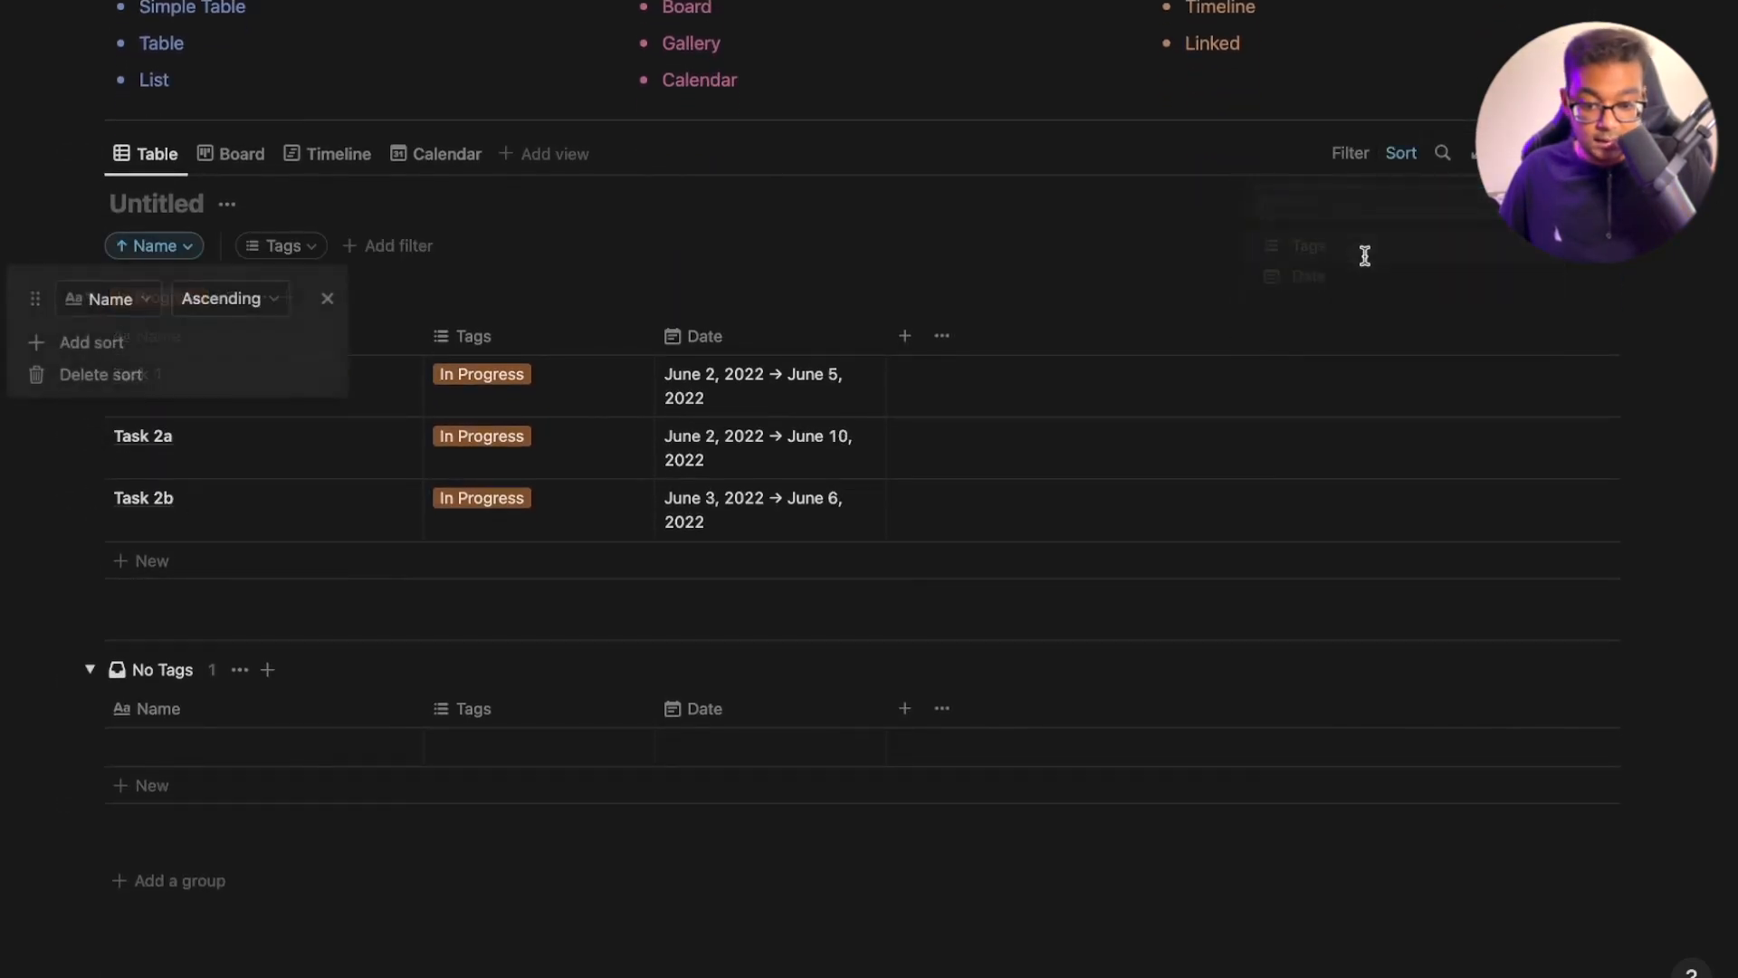
left_click(147, 374)
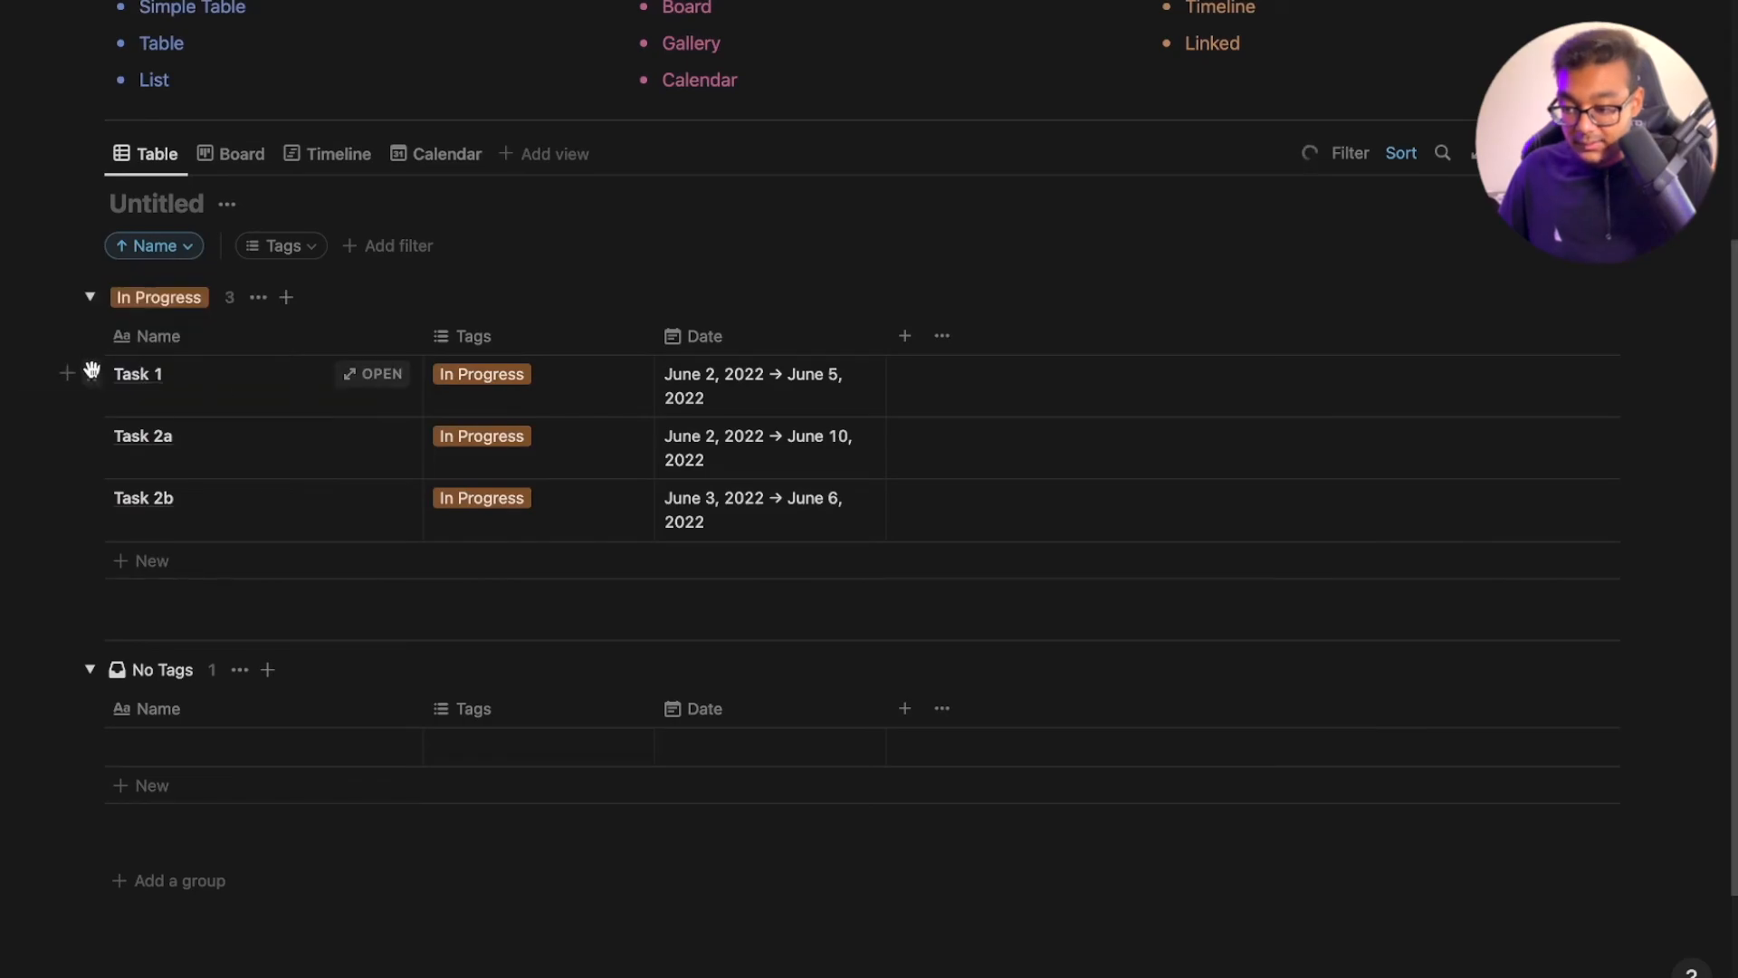
left_click_drag(92, 370, 102, 486)
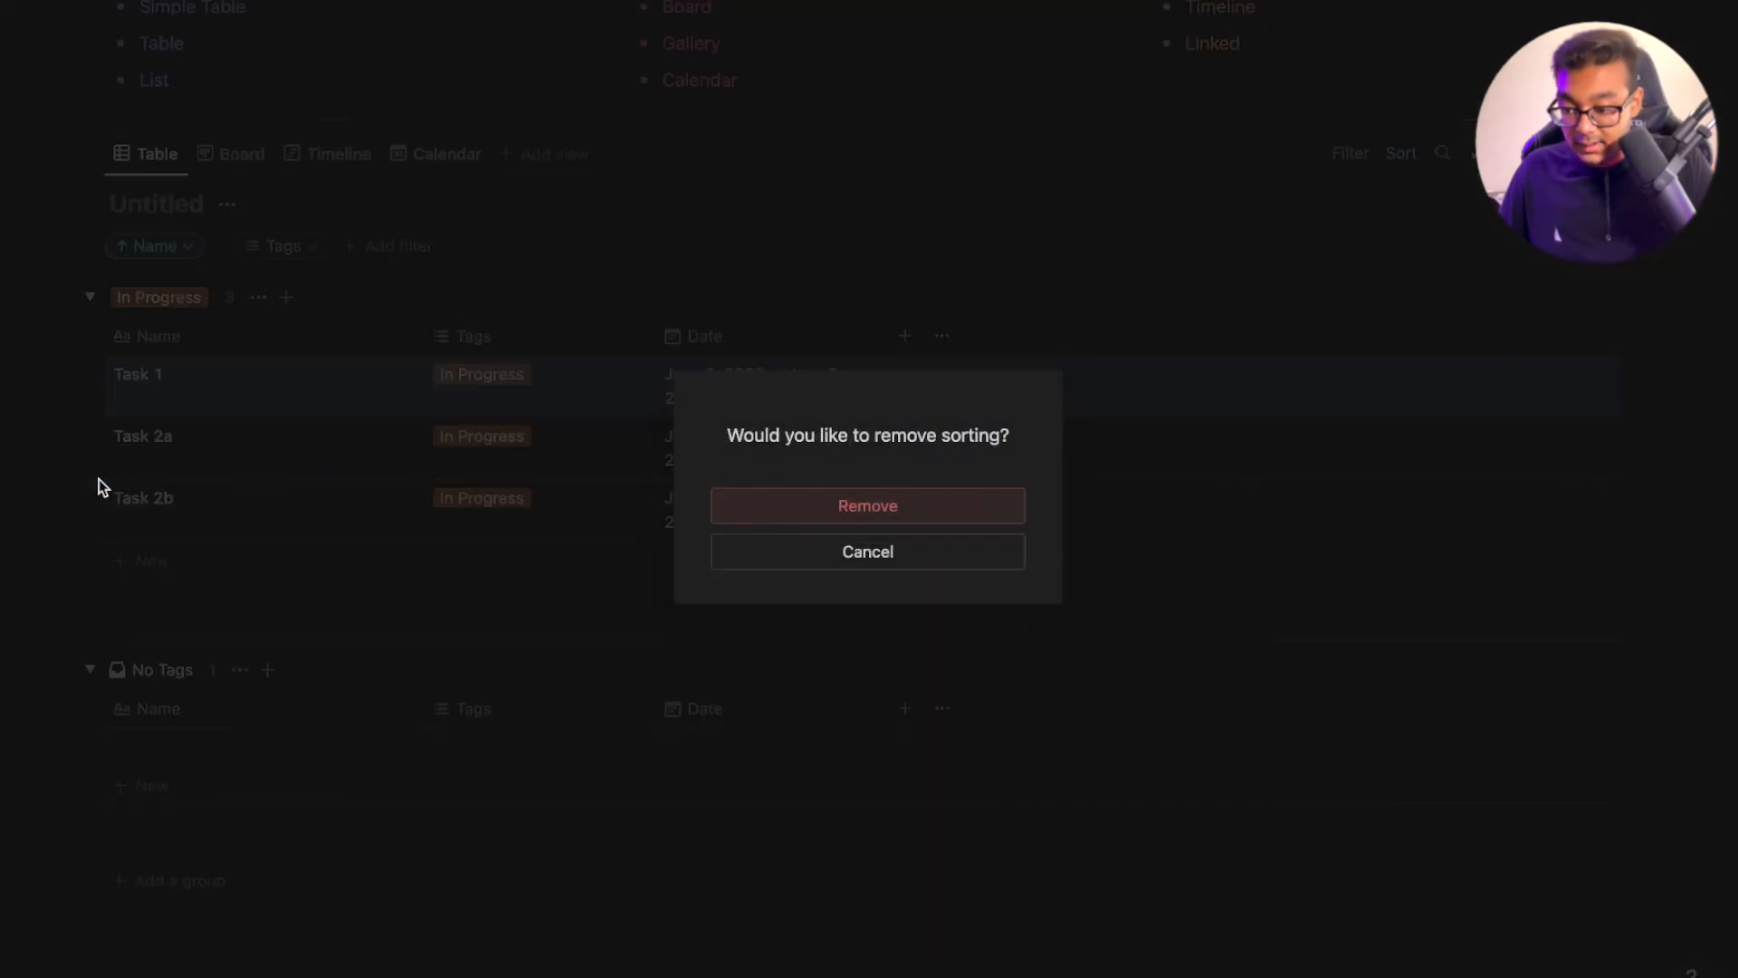
left_click(831, 504)
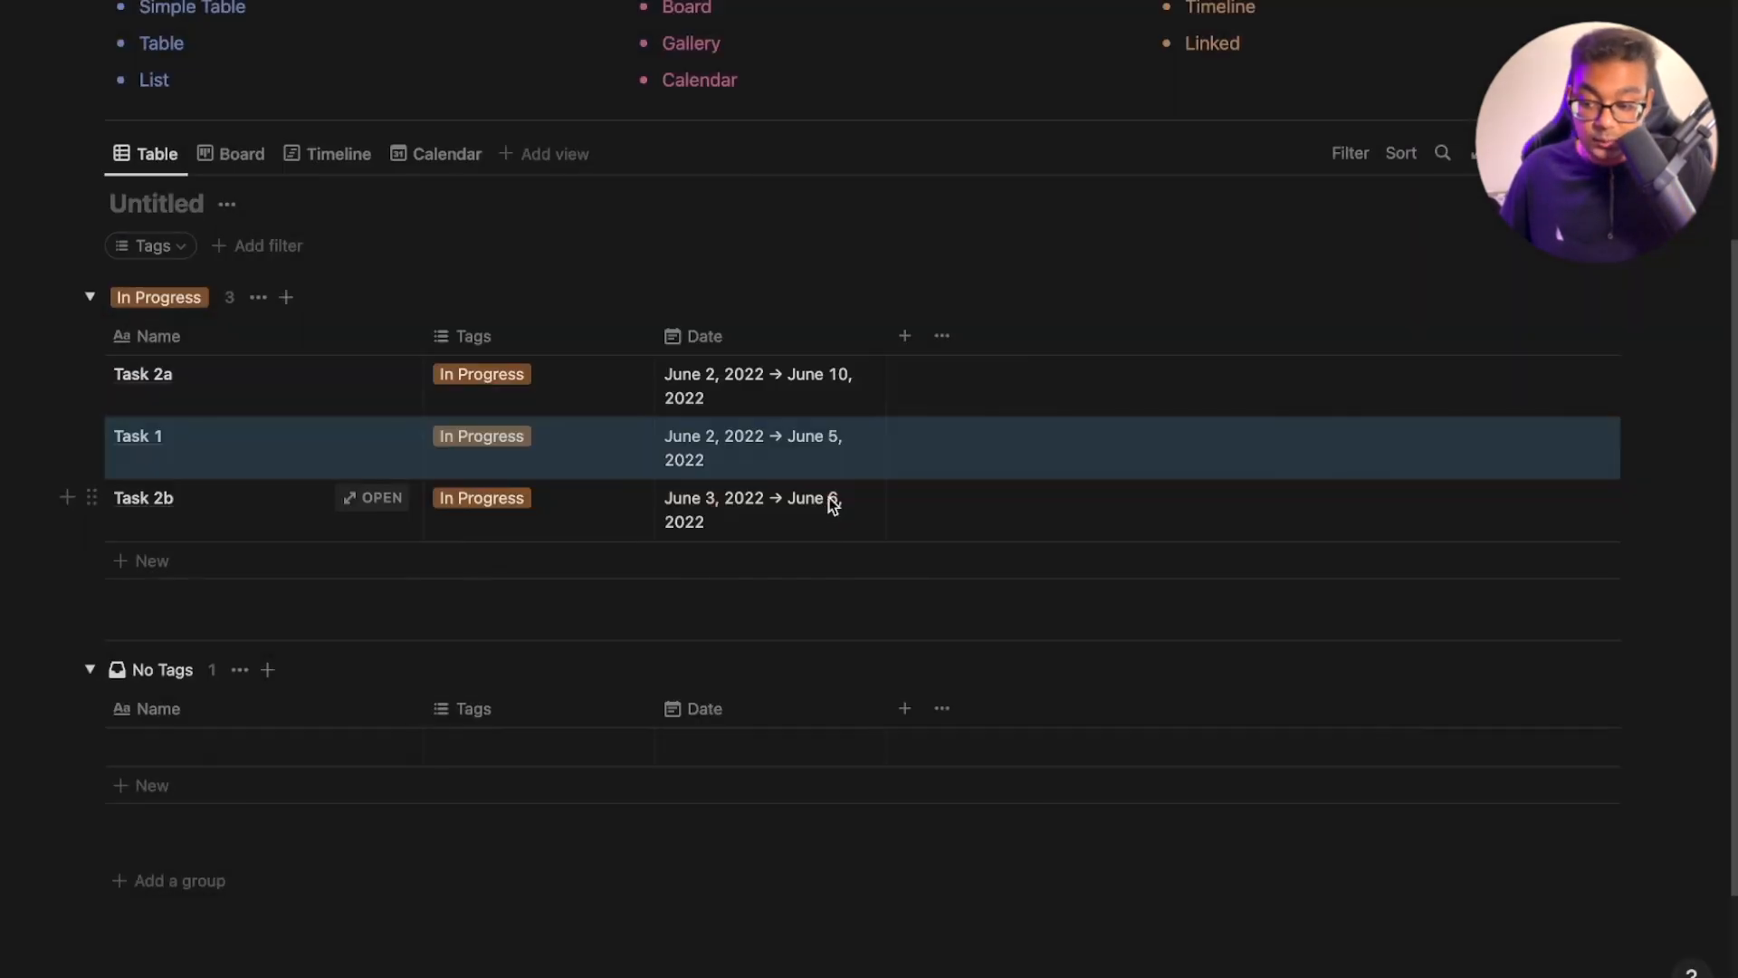
Move Task 1 below Task 2b in the timeline, and try to move Task 2b to the top of the board's In Progress group
left_click(250, 162)
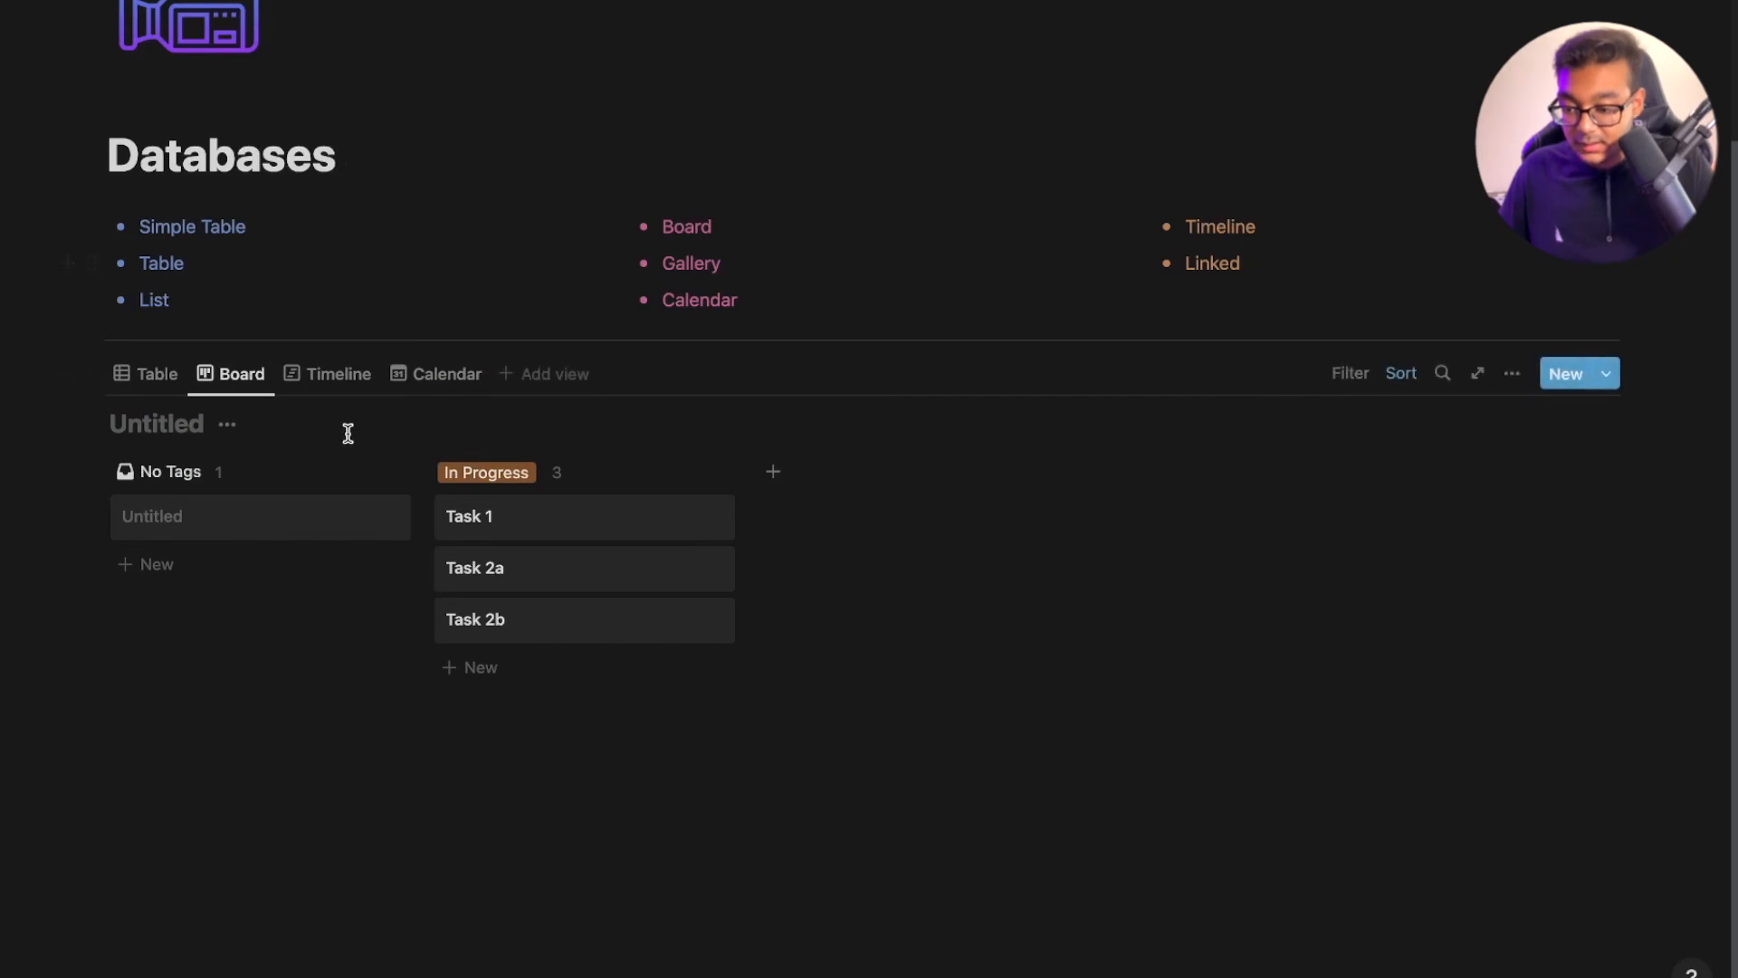
left_click(321, 375)
left_click_drag(641, 618, 634, 669)
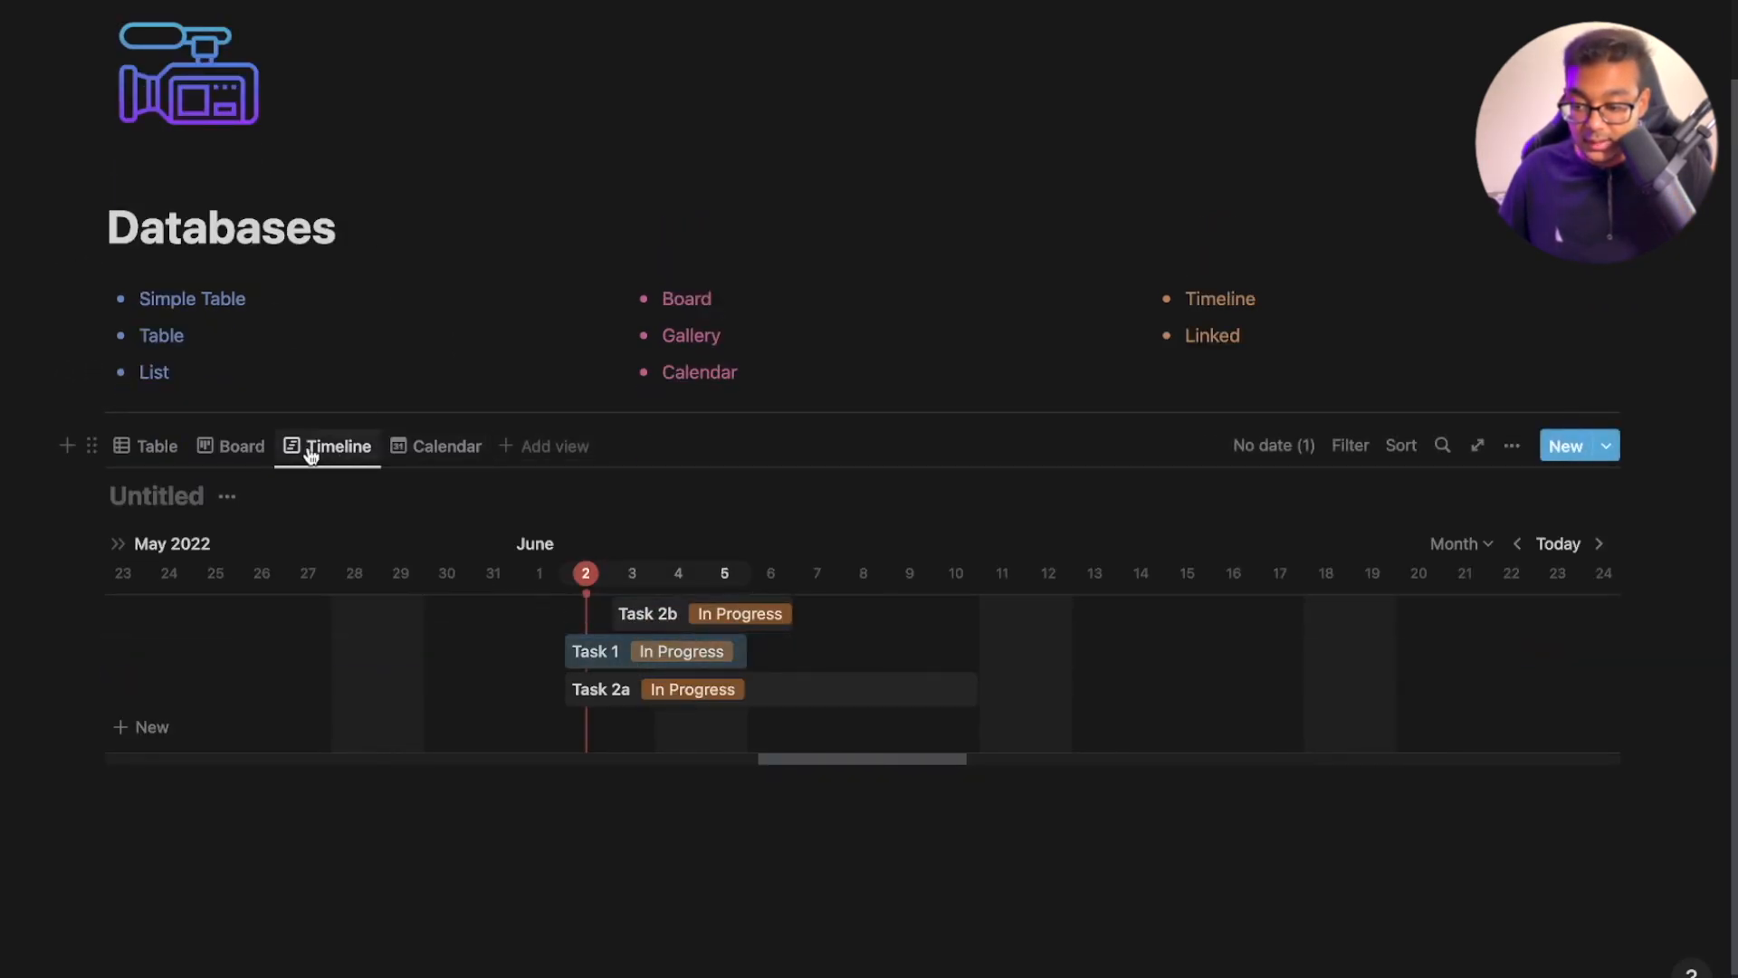
left_click(245, 453)
left_click_drag(508, 652, 567, 569)
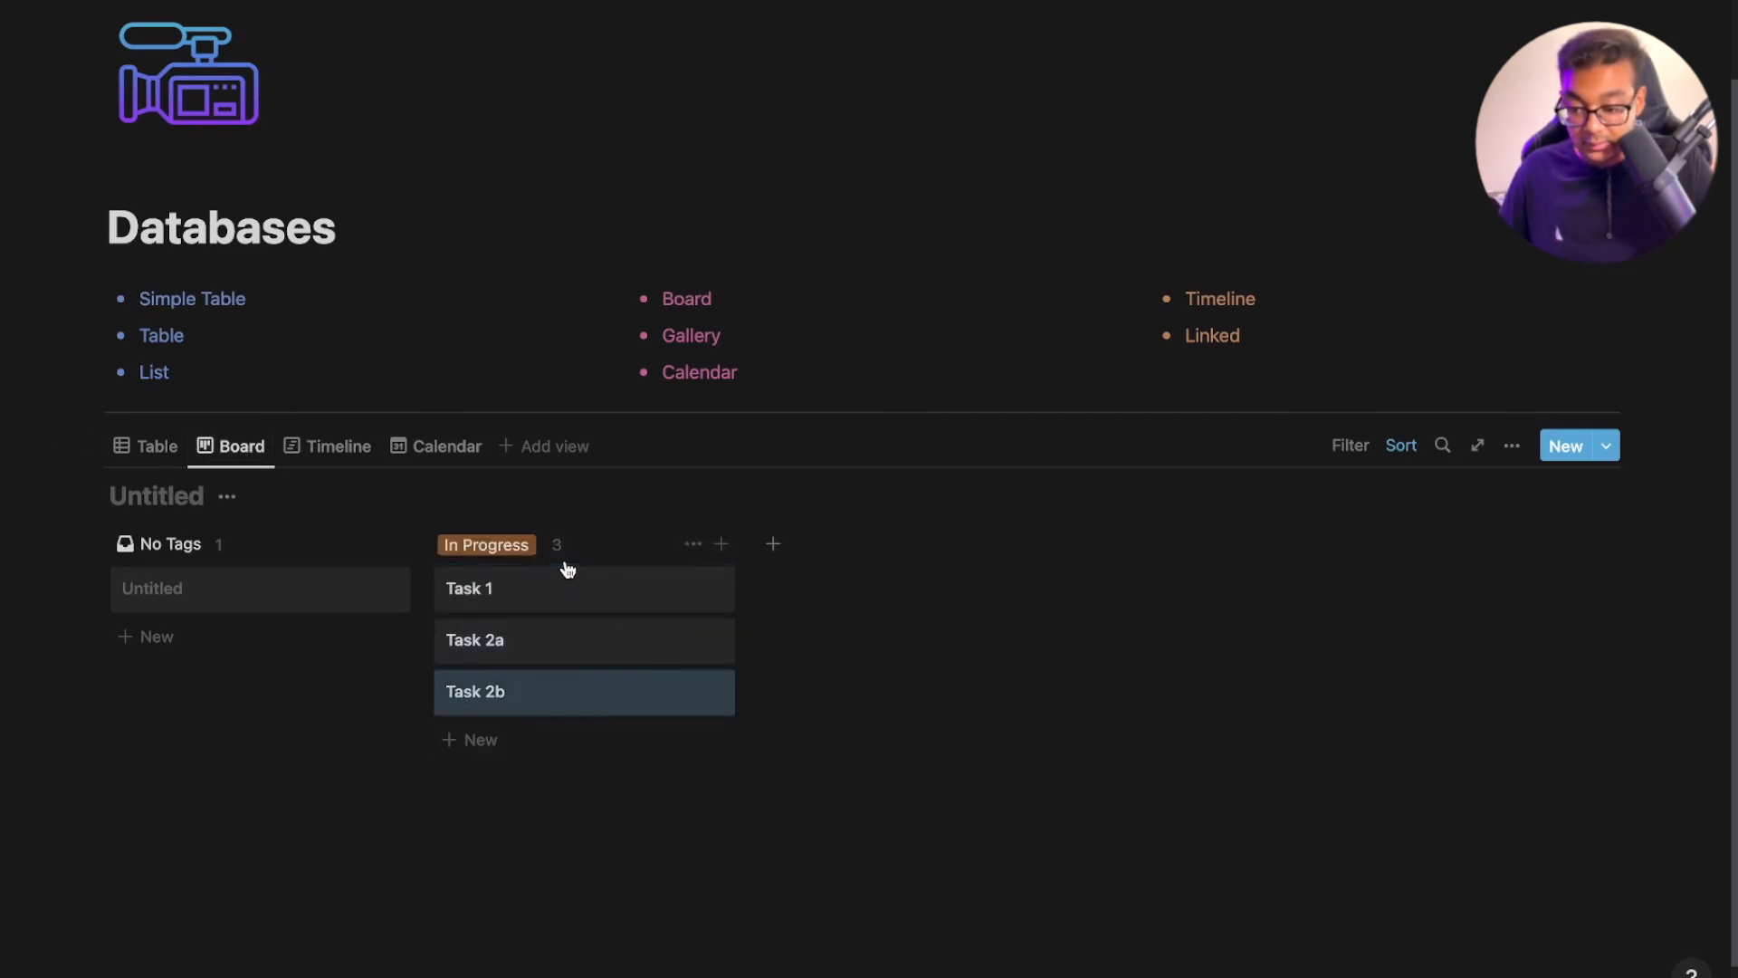
Review the three tasks' date ranges in the June 2022 calendar view
left_click(417, 447)
scroll(930, 894, "down", 3)
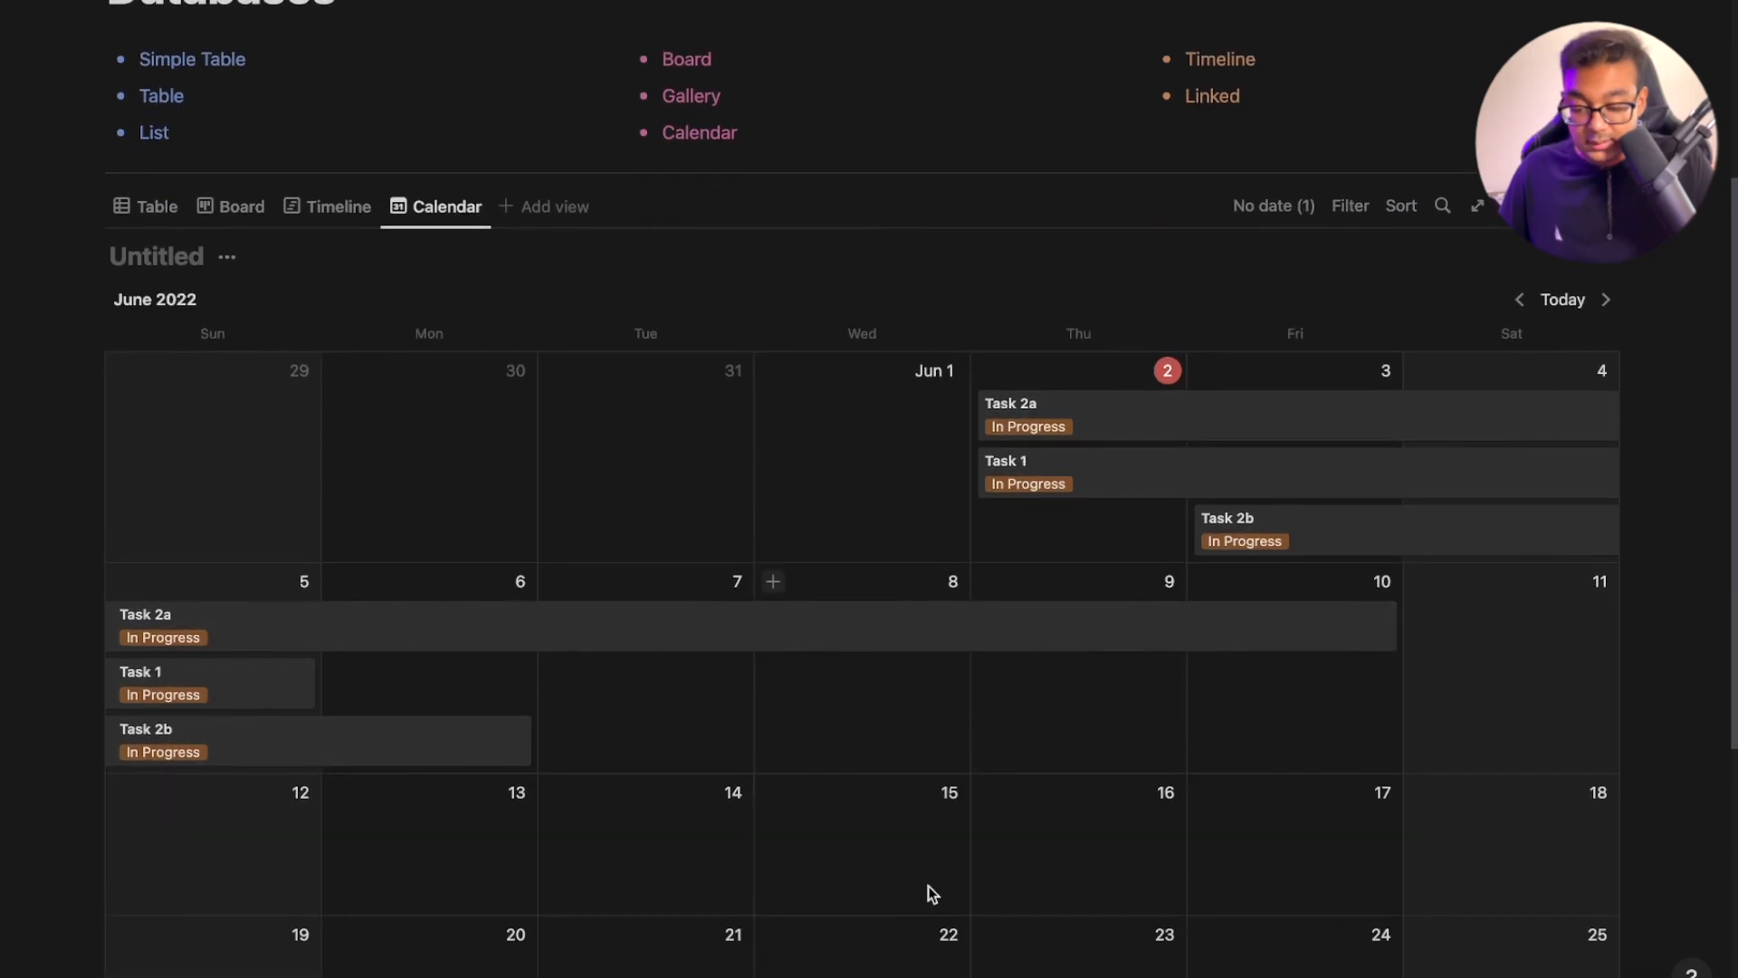
scroll(1286, 851, "down", 3)
scroll(1117, 473, "up", 8)
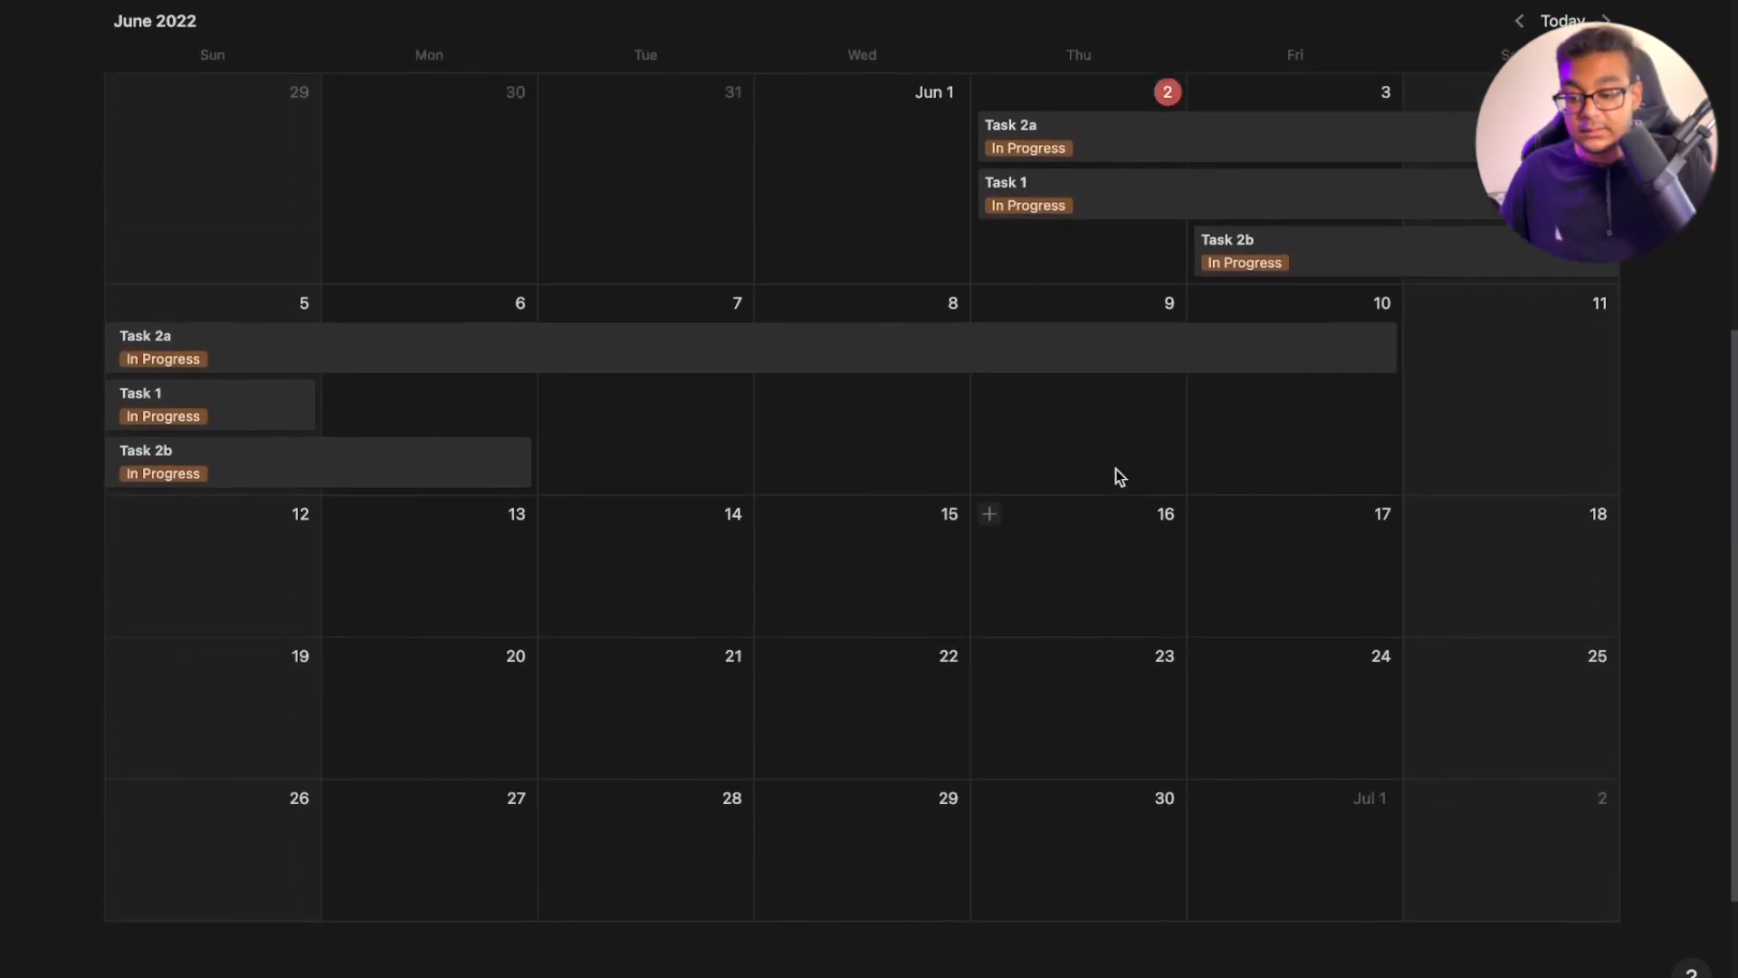
Add a board view named Board 2 to the inline database
left_click(163, 555)
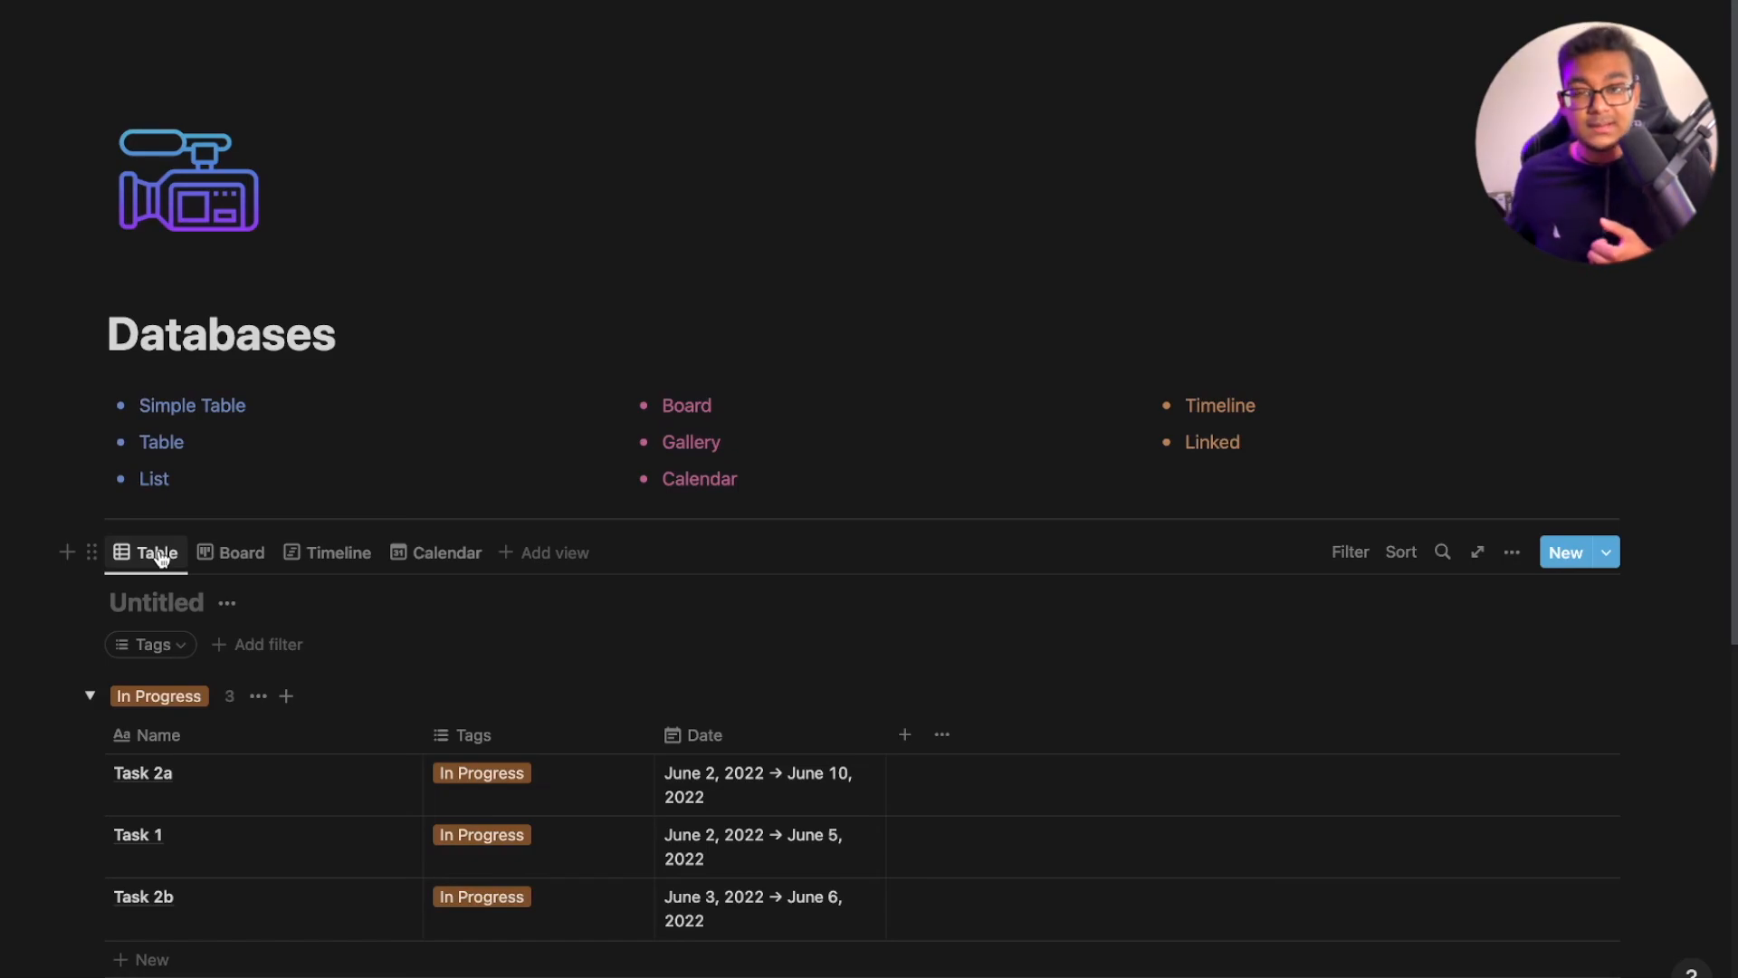
left_click(582, 554)
left_click(1432, 716)
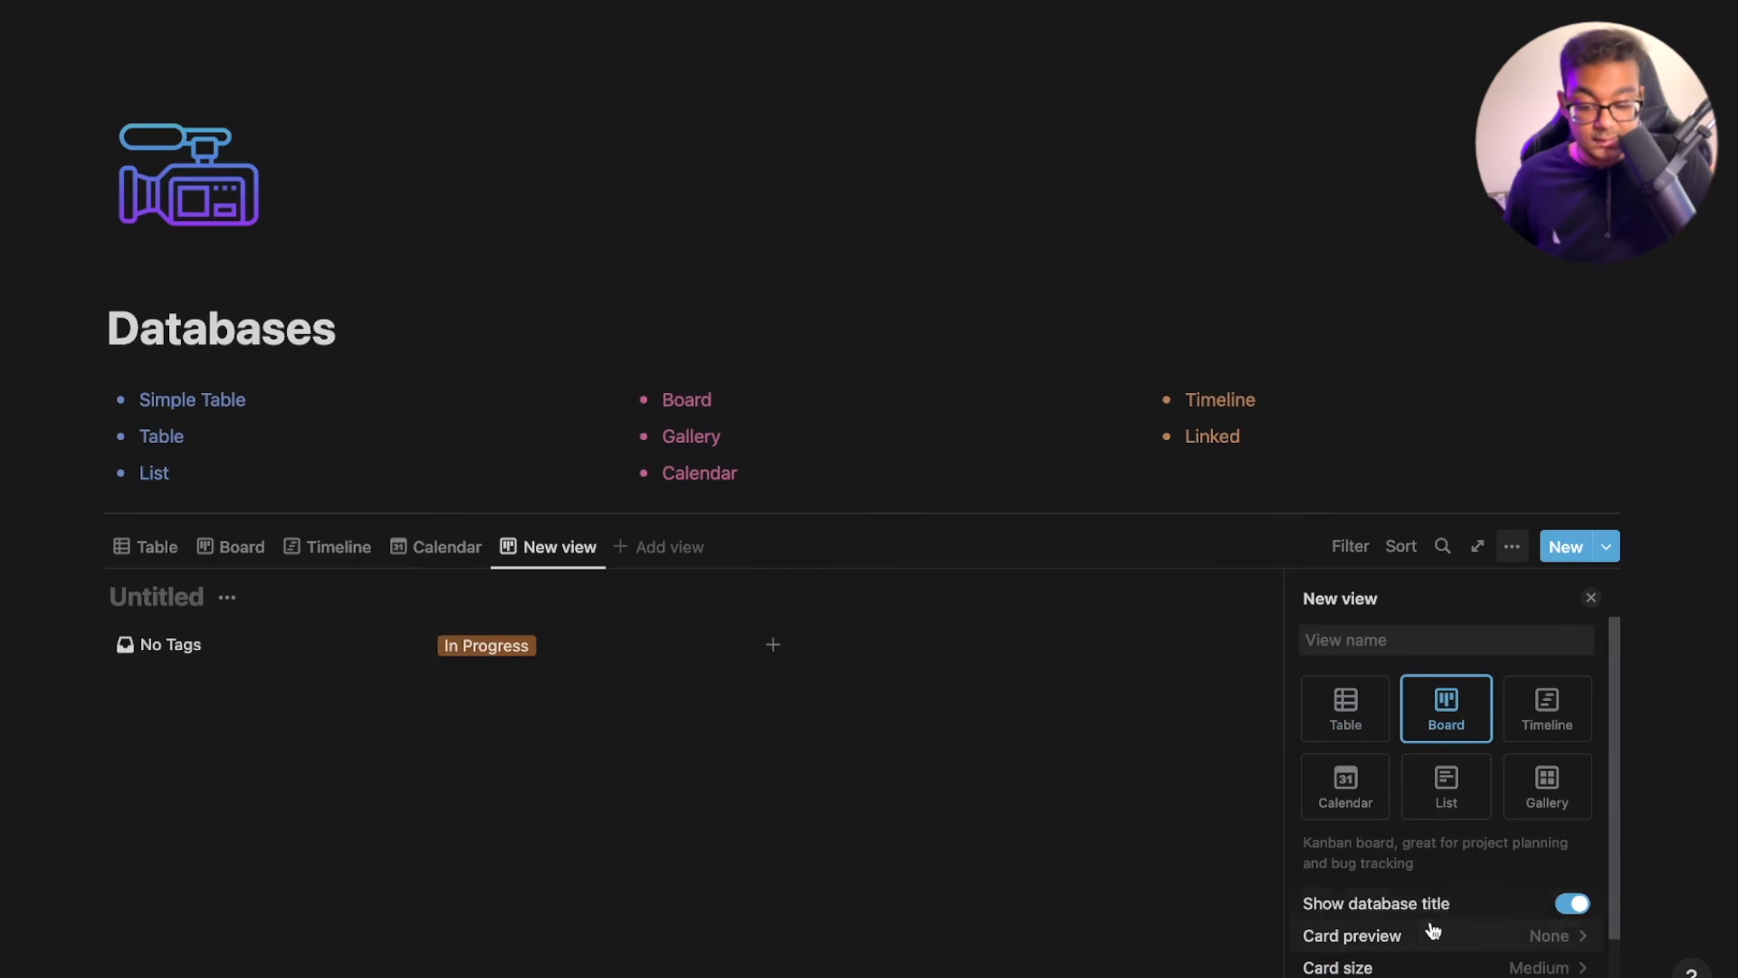
scroll(1434, 925, "down", 3)
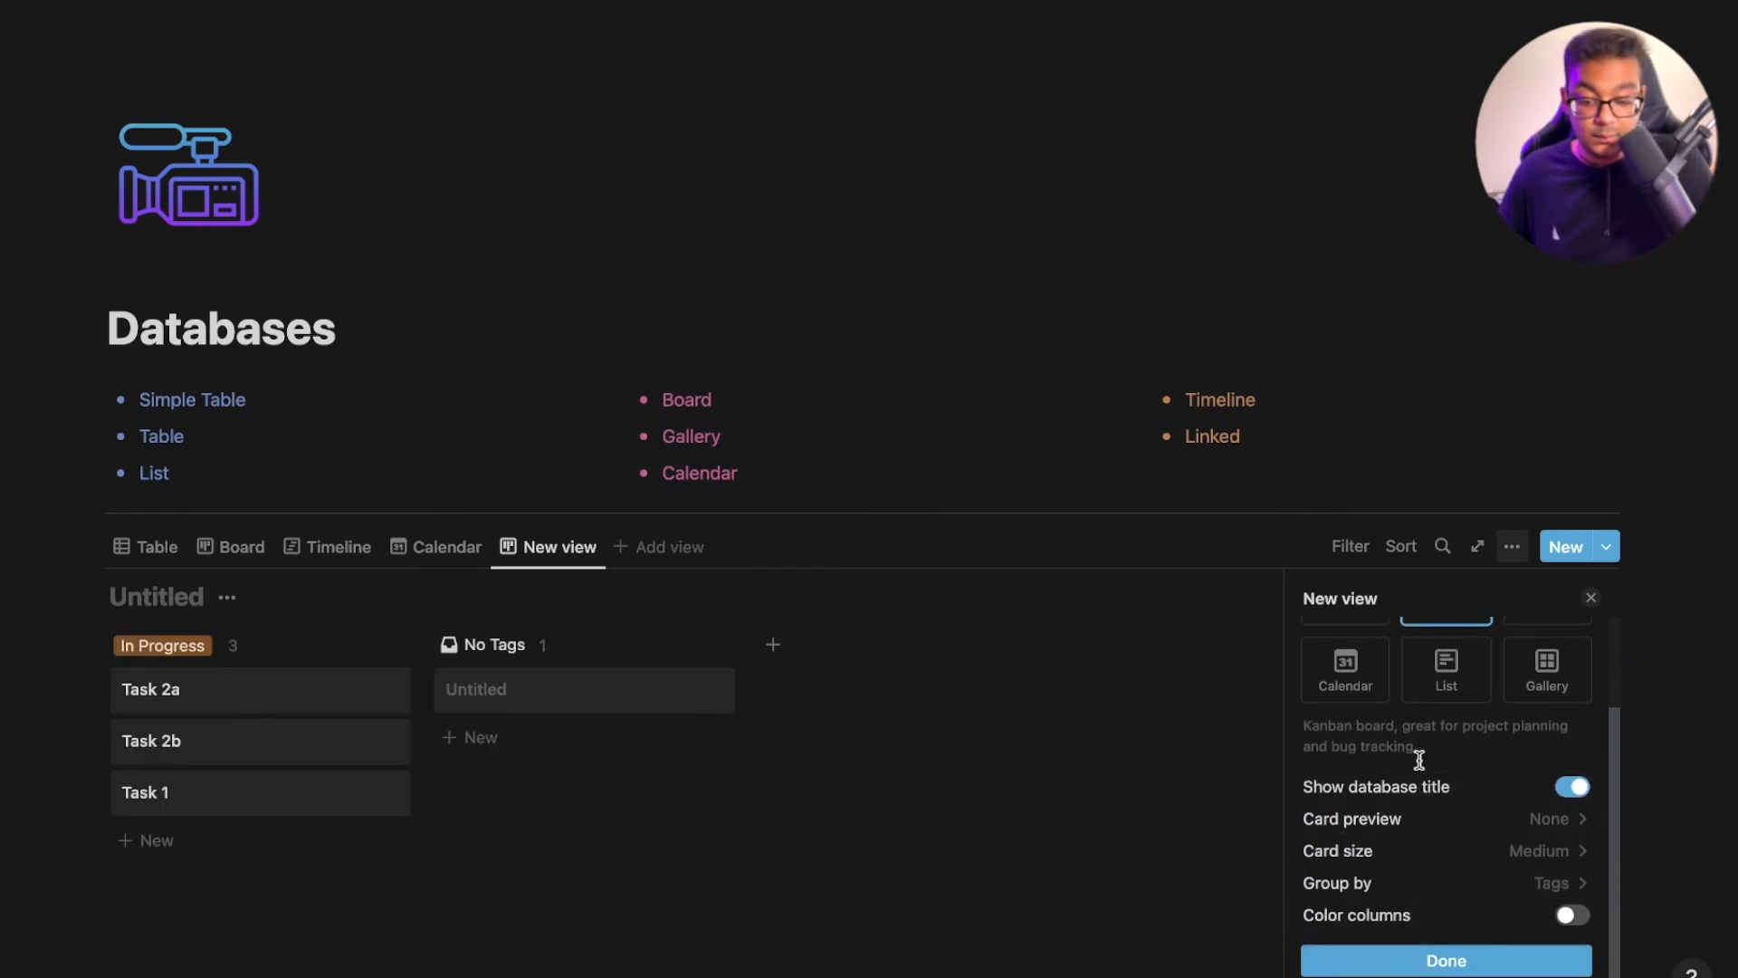
scroll(1418, 759, "up", 3)
left_click(1413, 640)
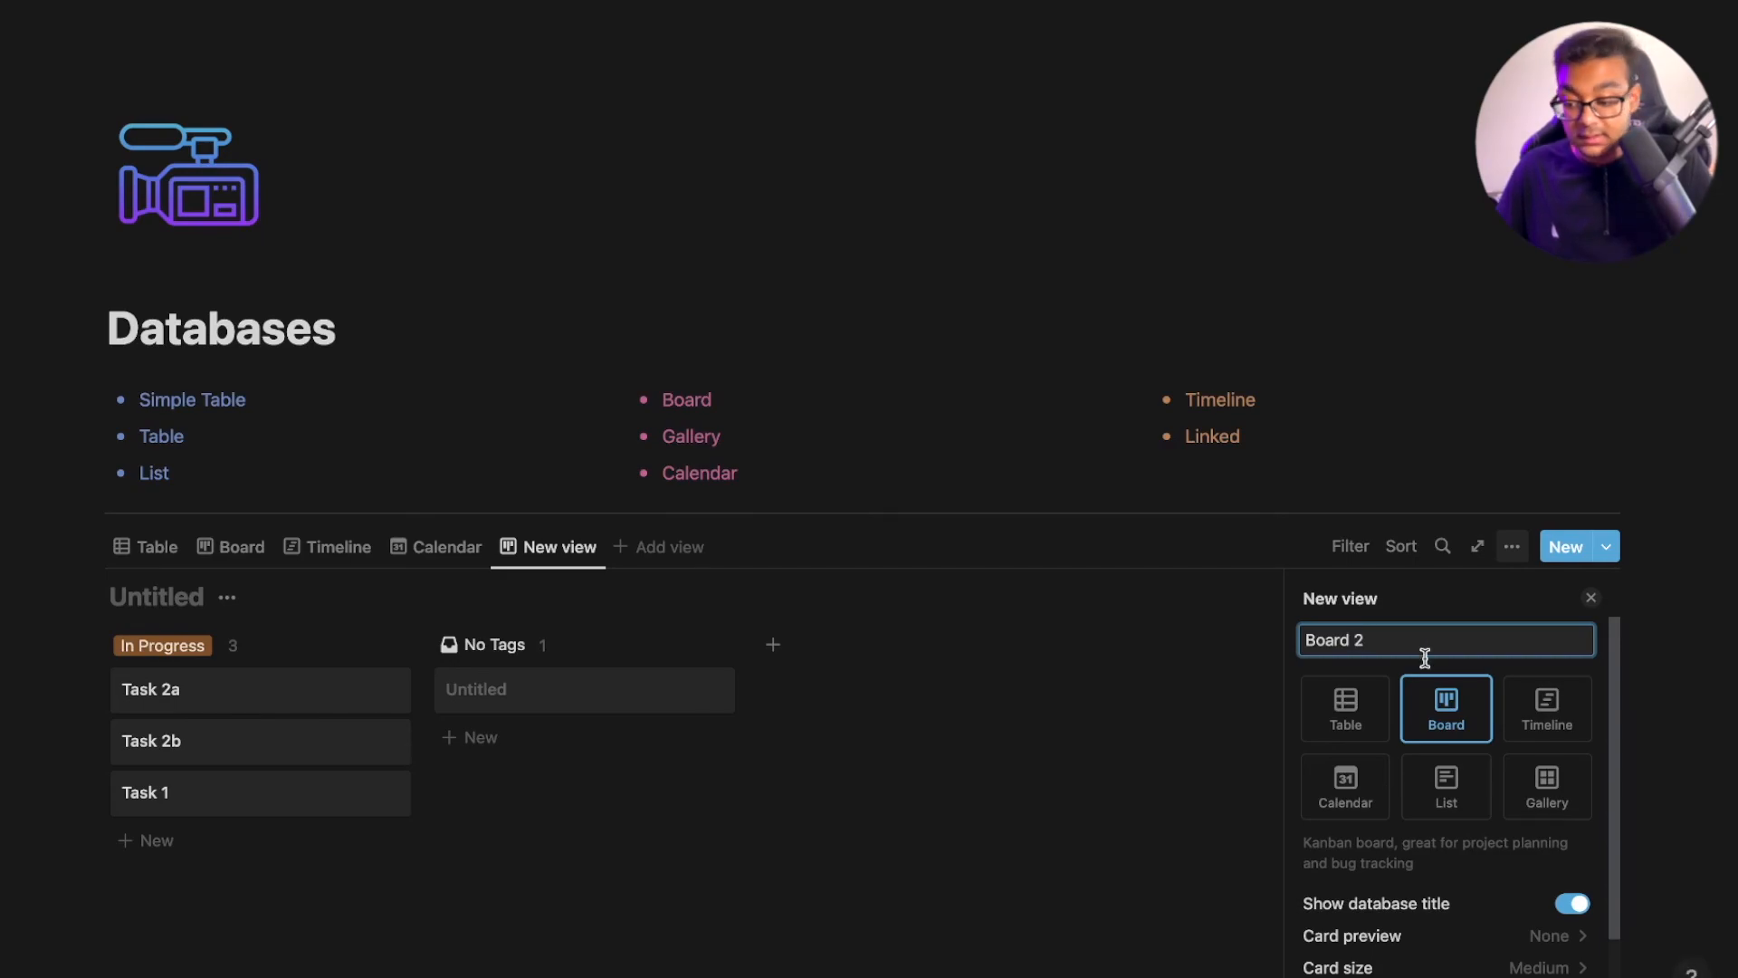
scroll(1424, 815, "down", 5)
left_click(1389, 951)
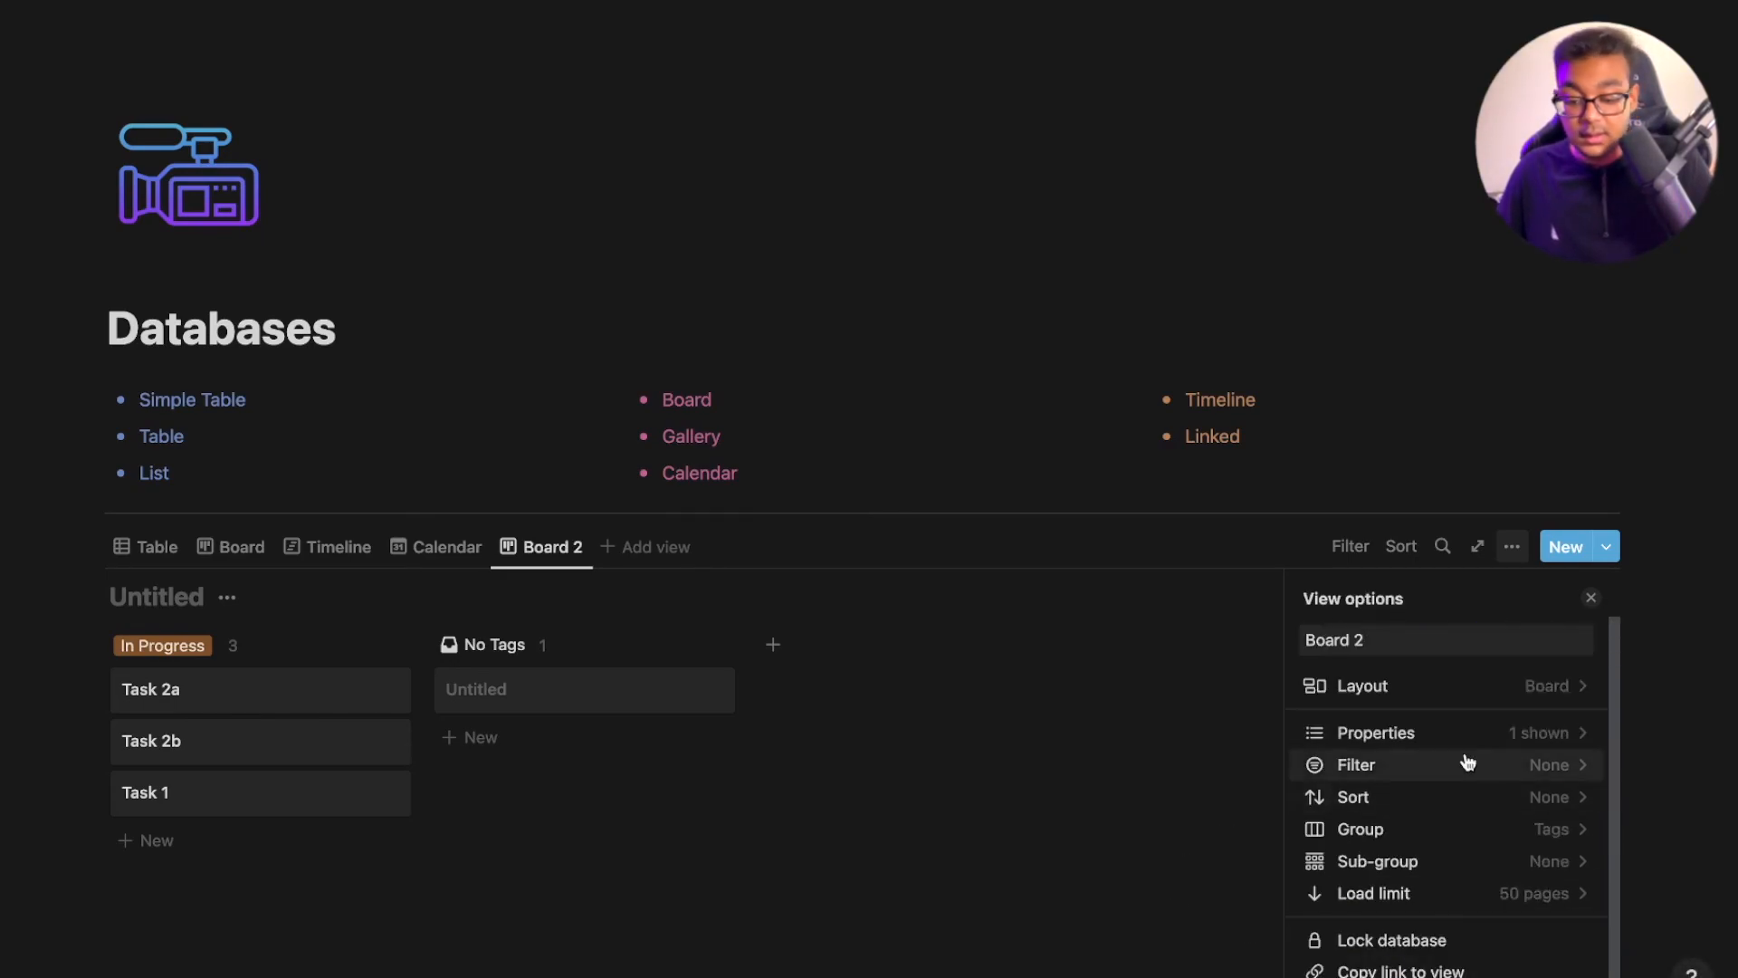
left_click(1591, 601)
left_click(1515, 559)
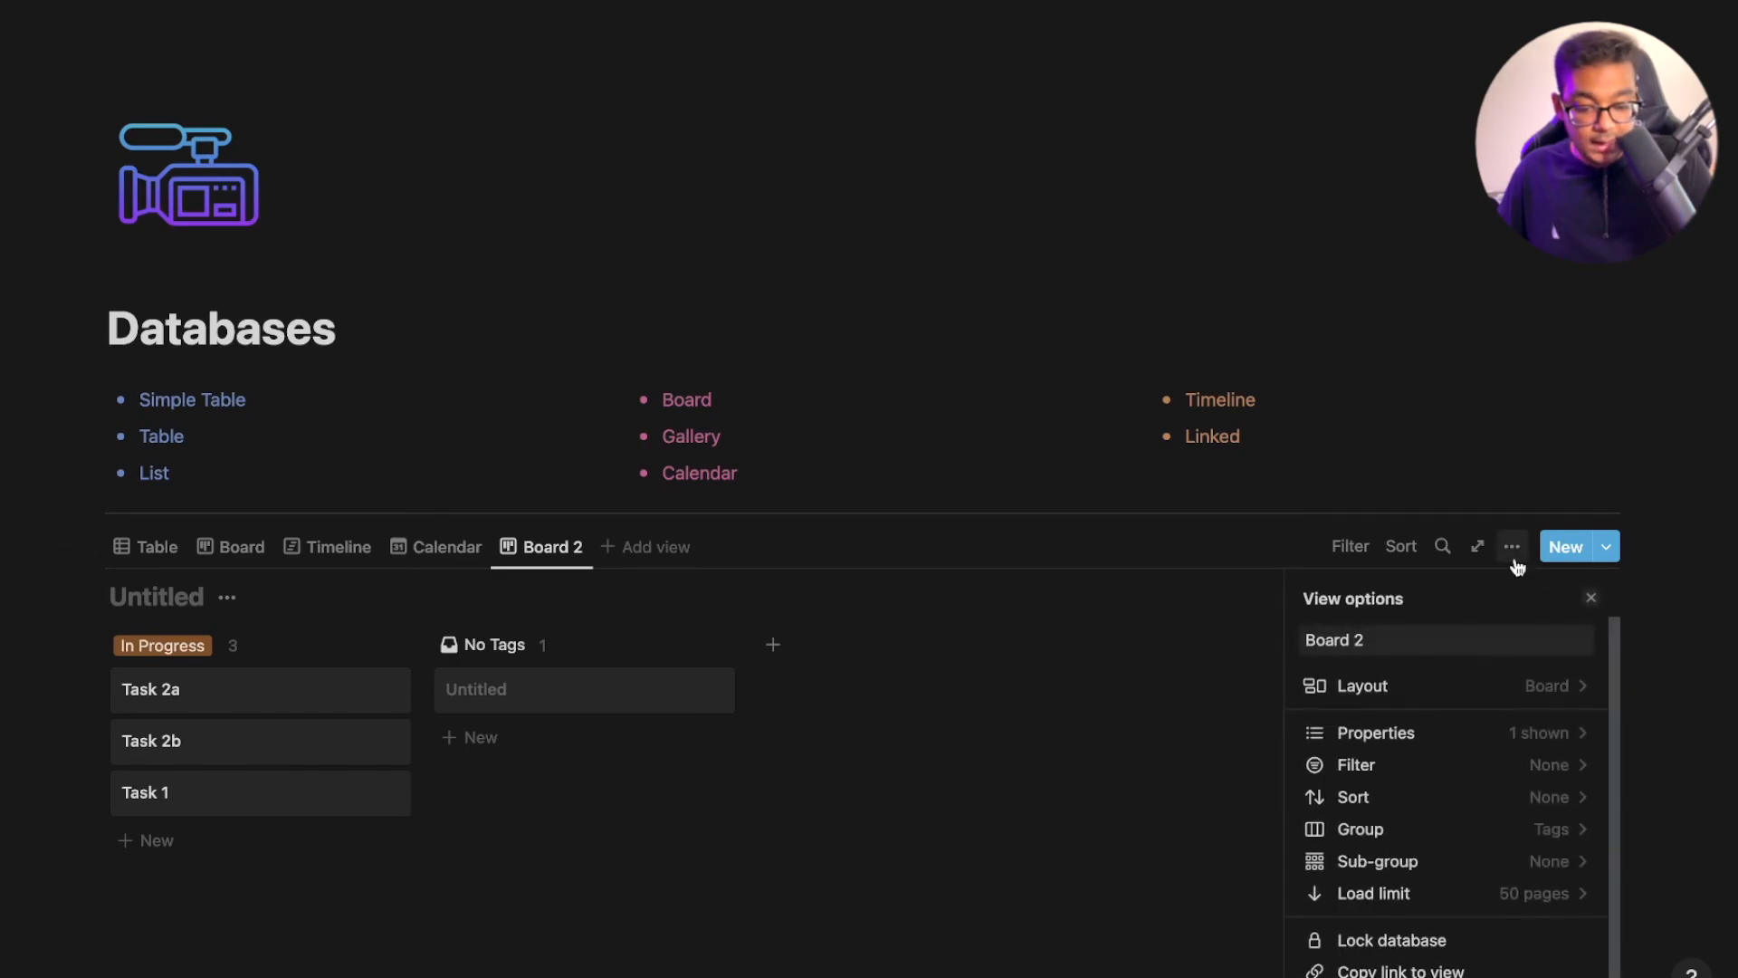
left_click(989, 594)
Add a table view named Table 2 to the same database
left_click(646, 547)
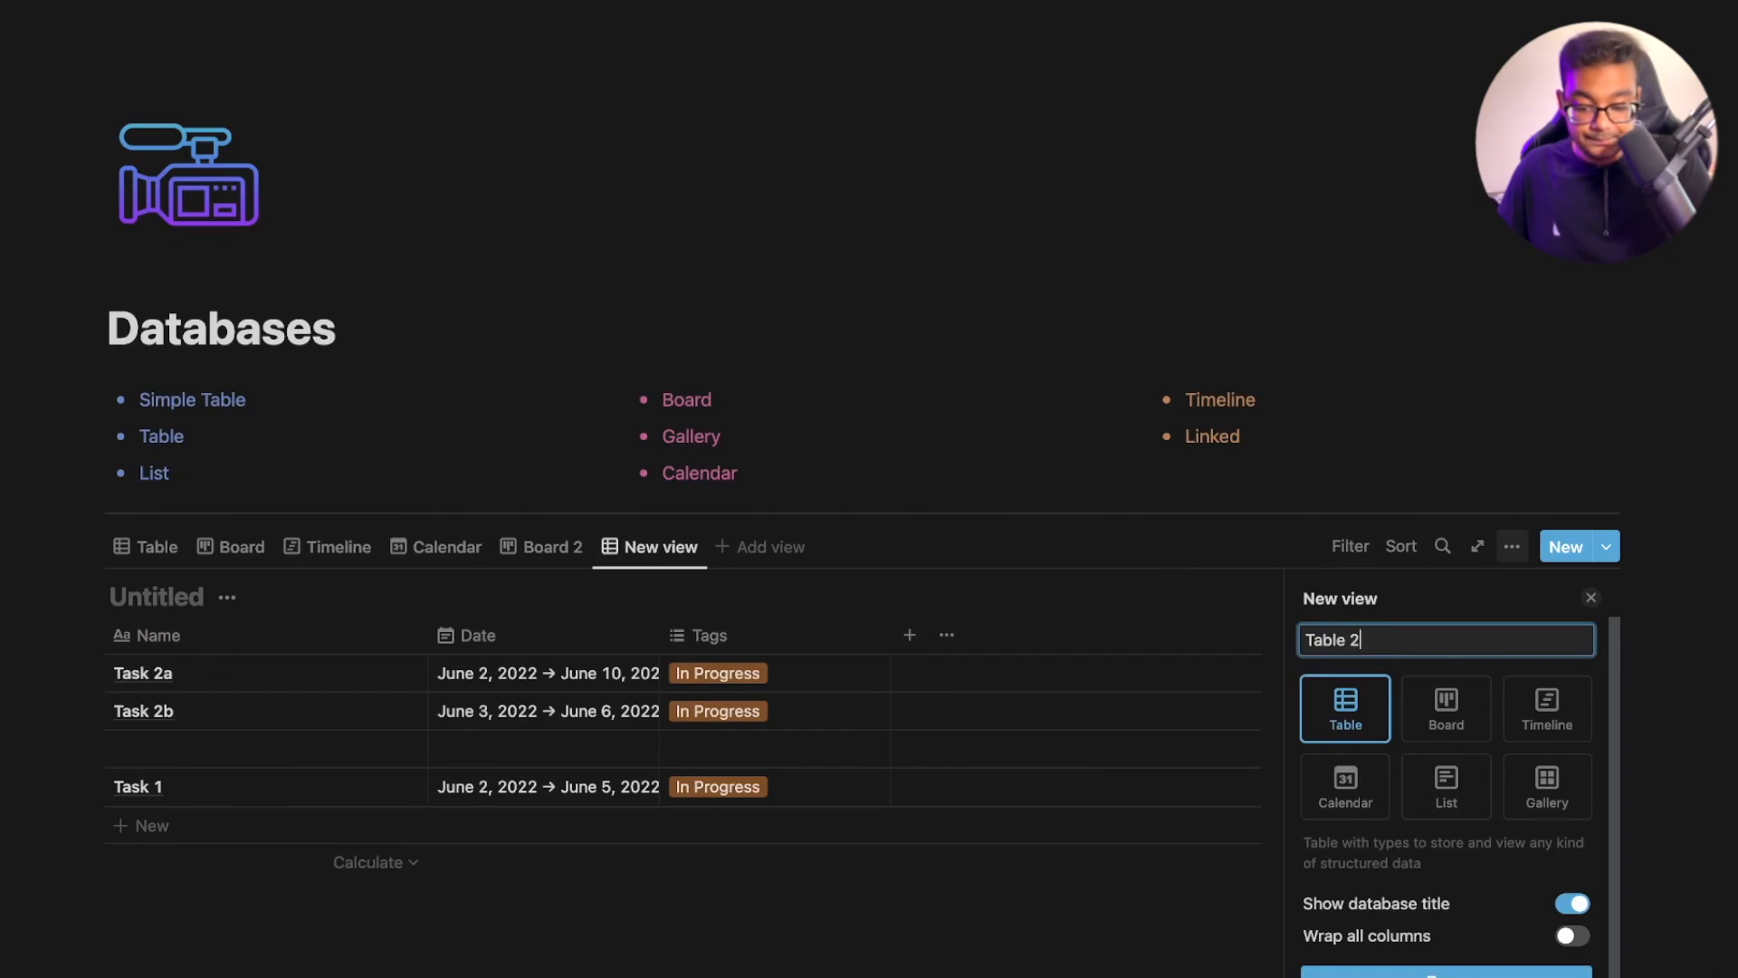
left_click(1447, 973)
left_click(969, 970)
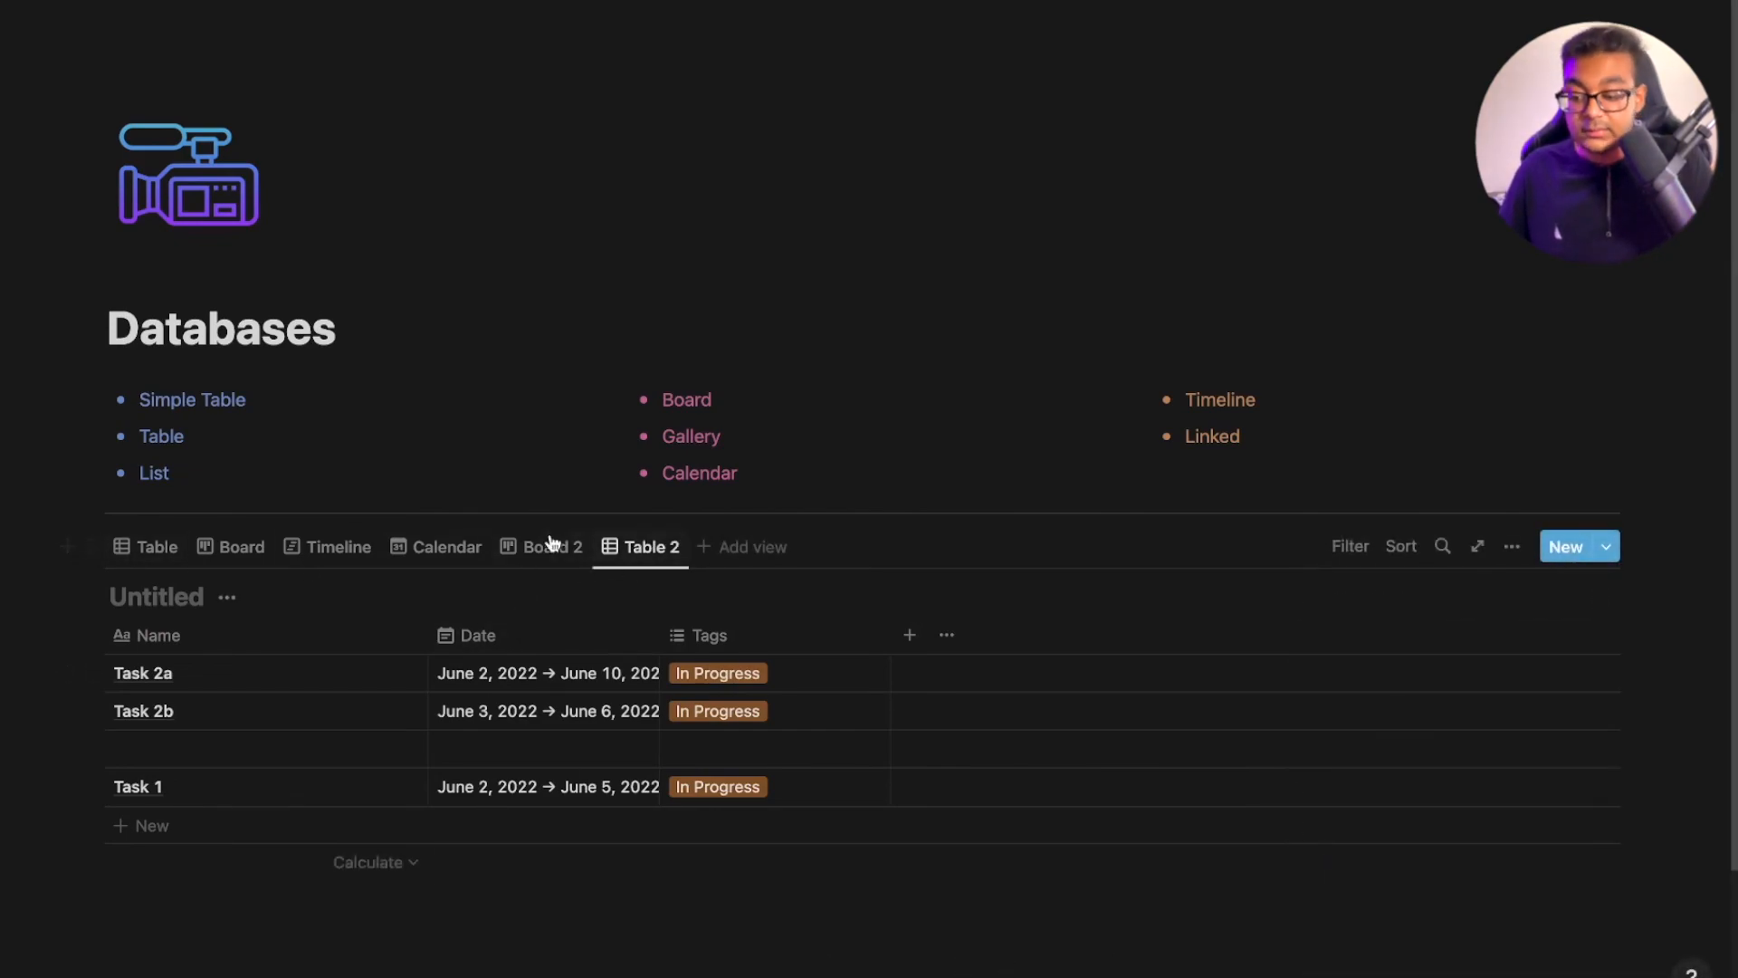
Compare how the tasks are laid out across the database's Table, Board, Timeline, Calendar, Board 2 and Table 2 views
left_click(154, 554)
left_click(233, 549)
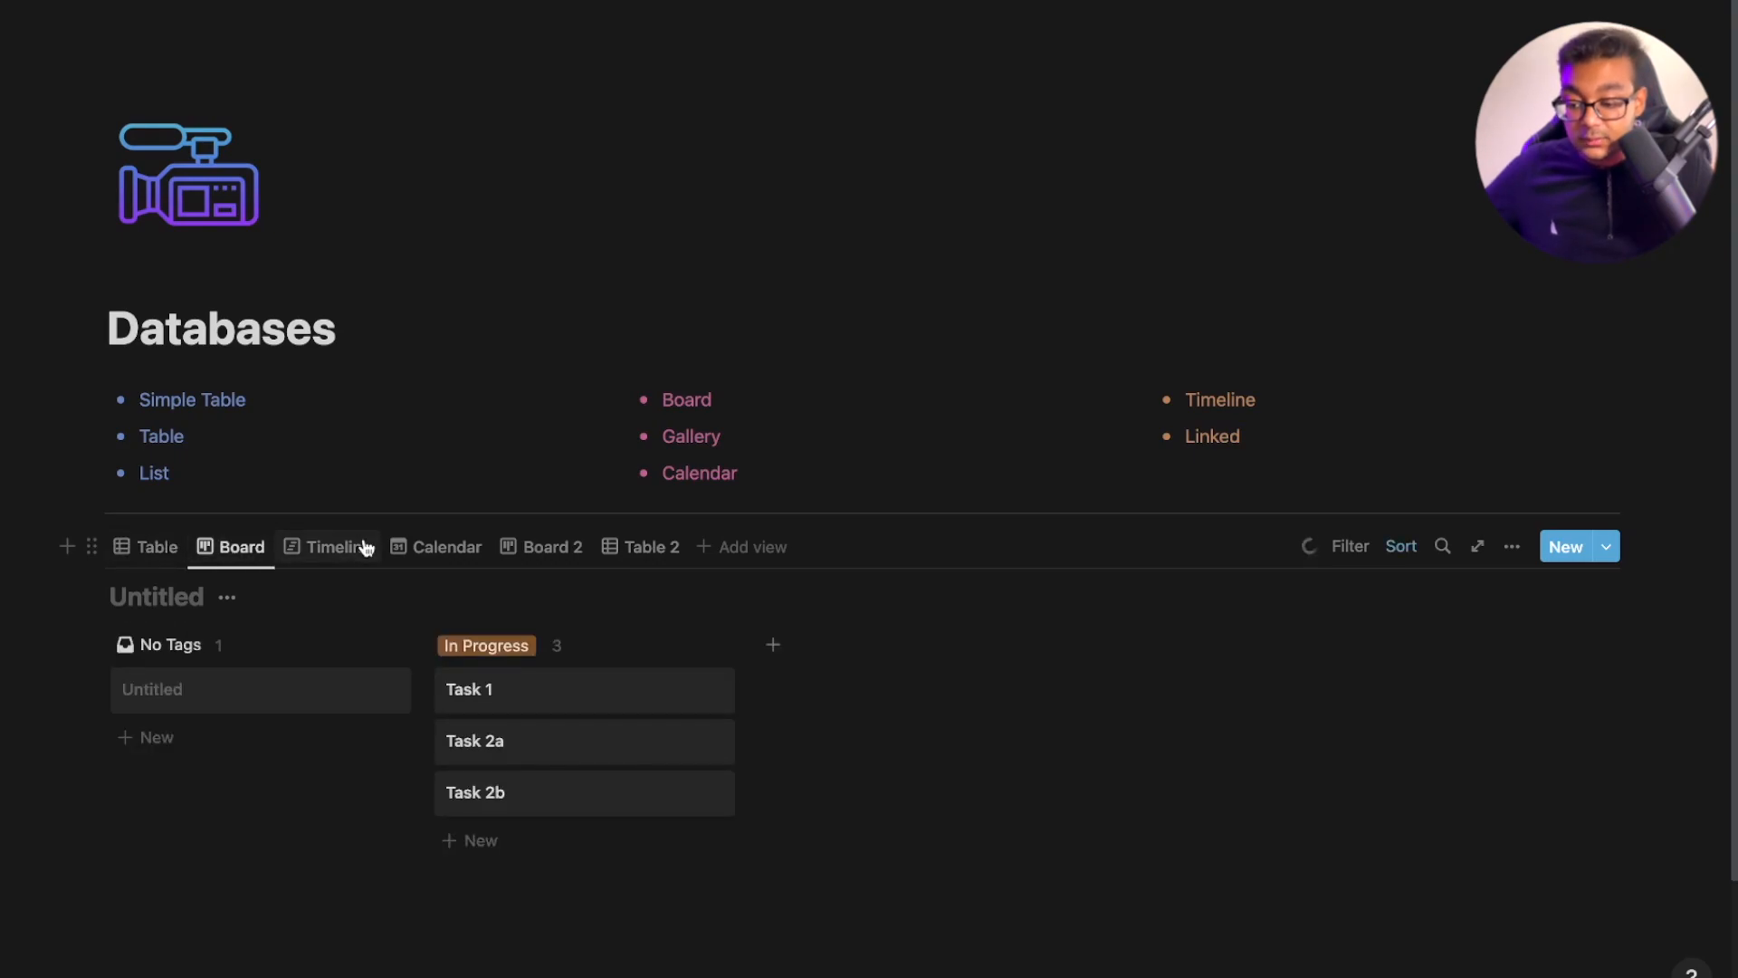
left_click(358, 548)
left_click(435, 552)
left_click(544, 554)
left_click(648, 553)
left_click(433, 557)
left_click(337, 549)
left_click(233, 548)
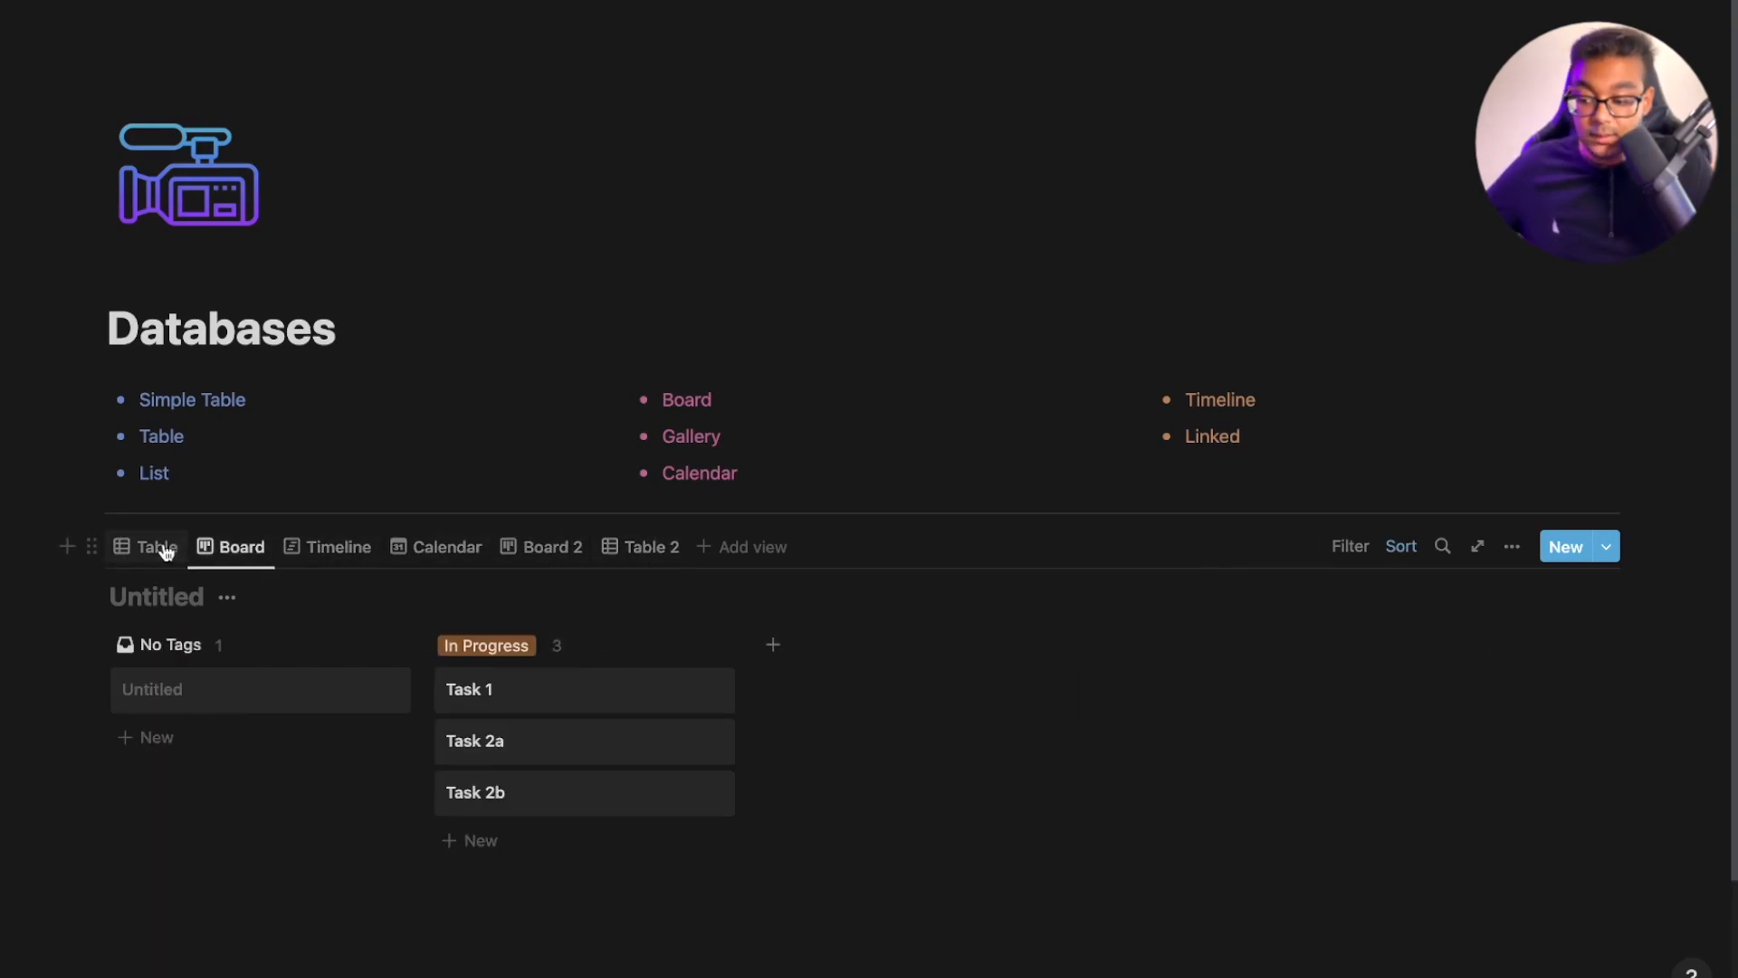
left_click(152, 548)
scroll(788, 689, "down", 5)
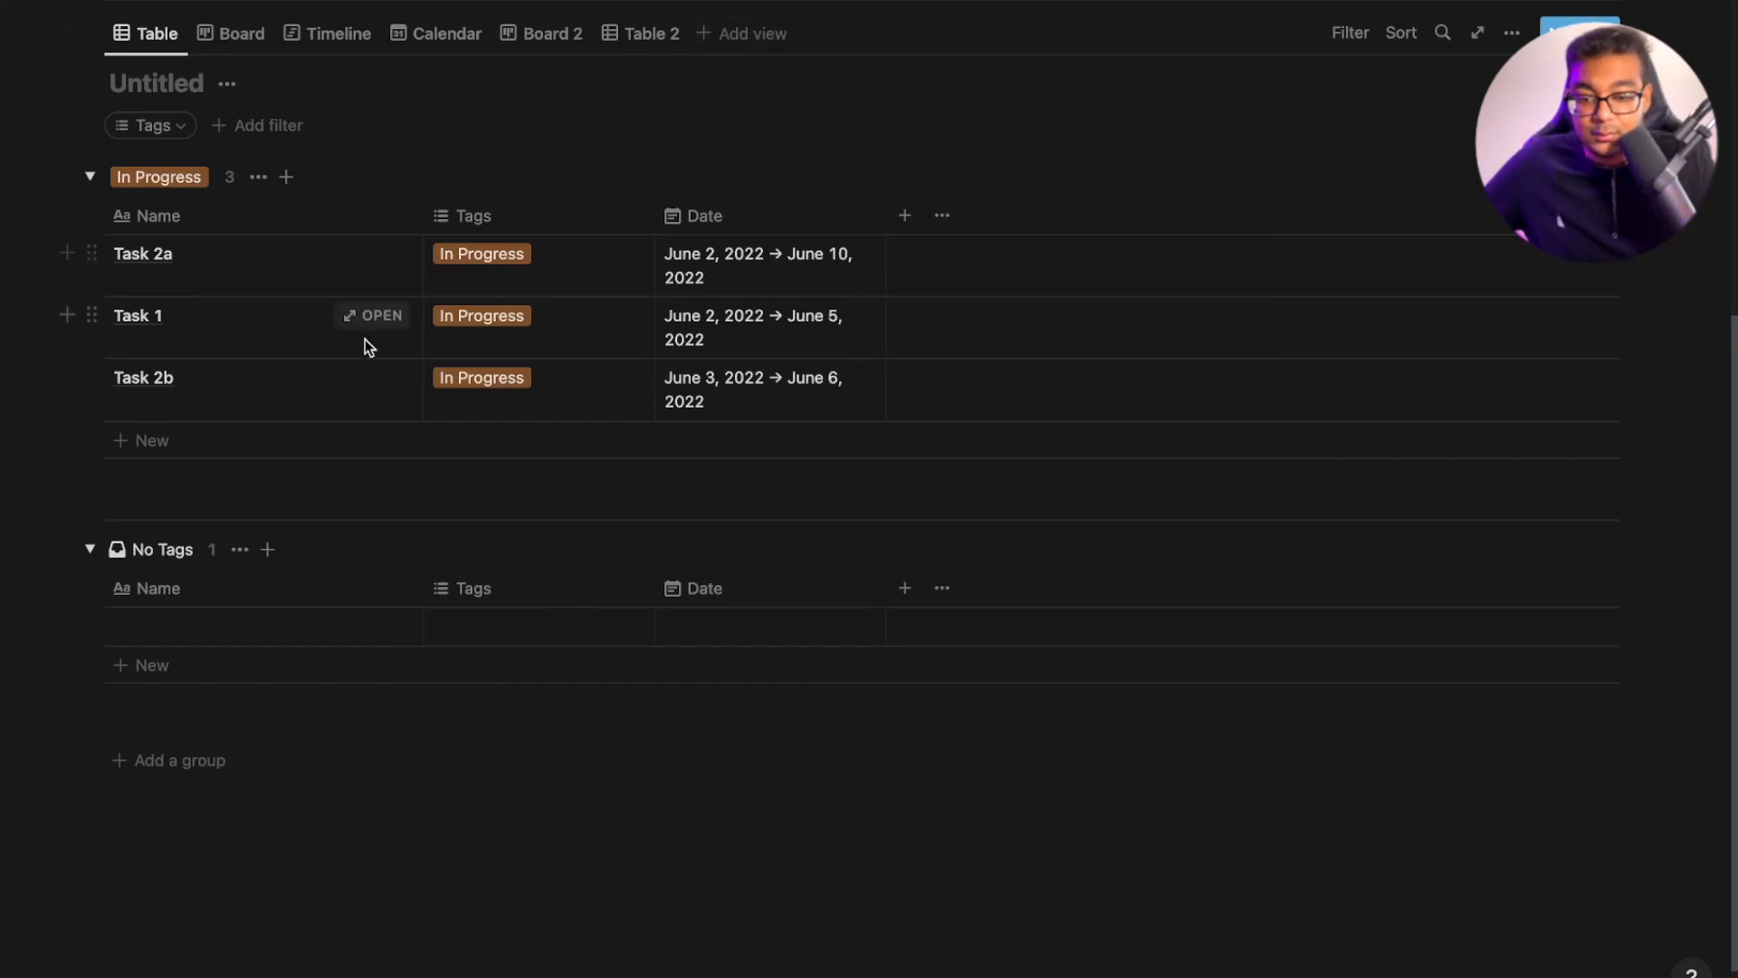
scroll(819, 551, "up", 4)
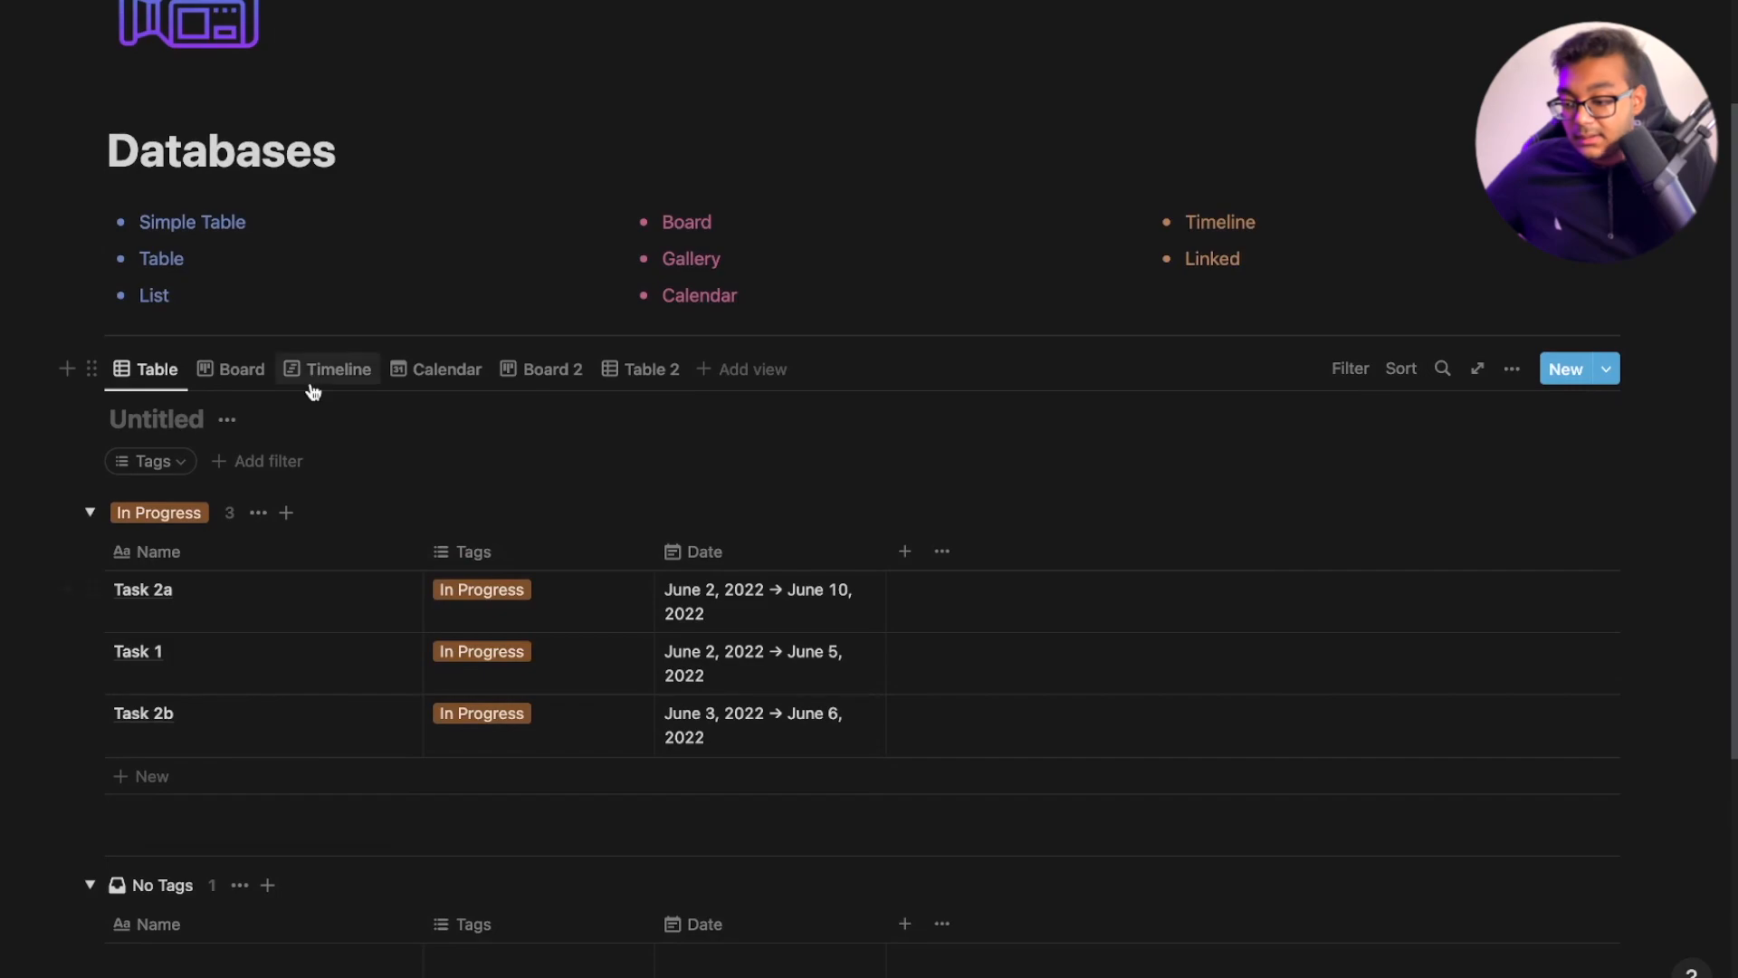
Delete the inline database with all its views from the Databases page
left_click(92, 372)
left_click(264, 210)
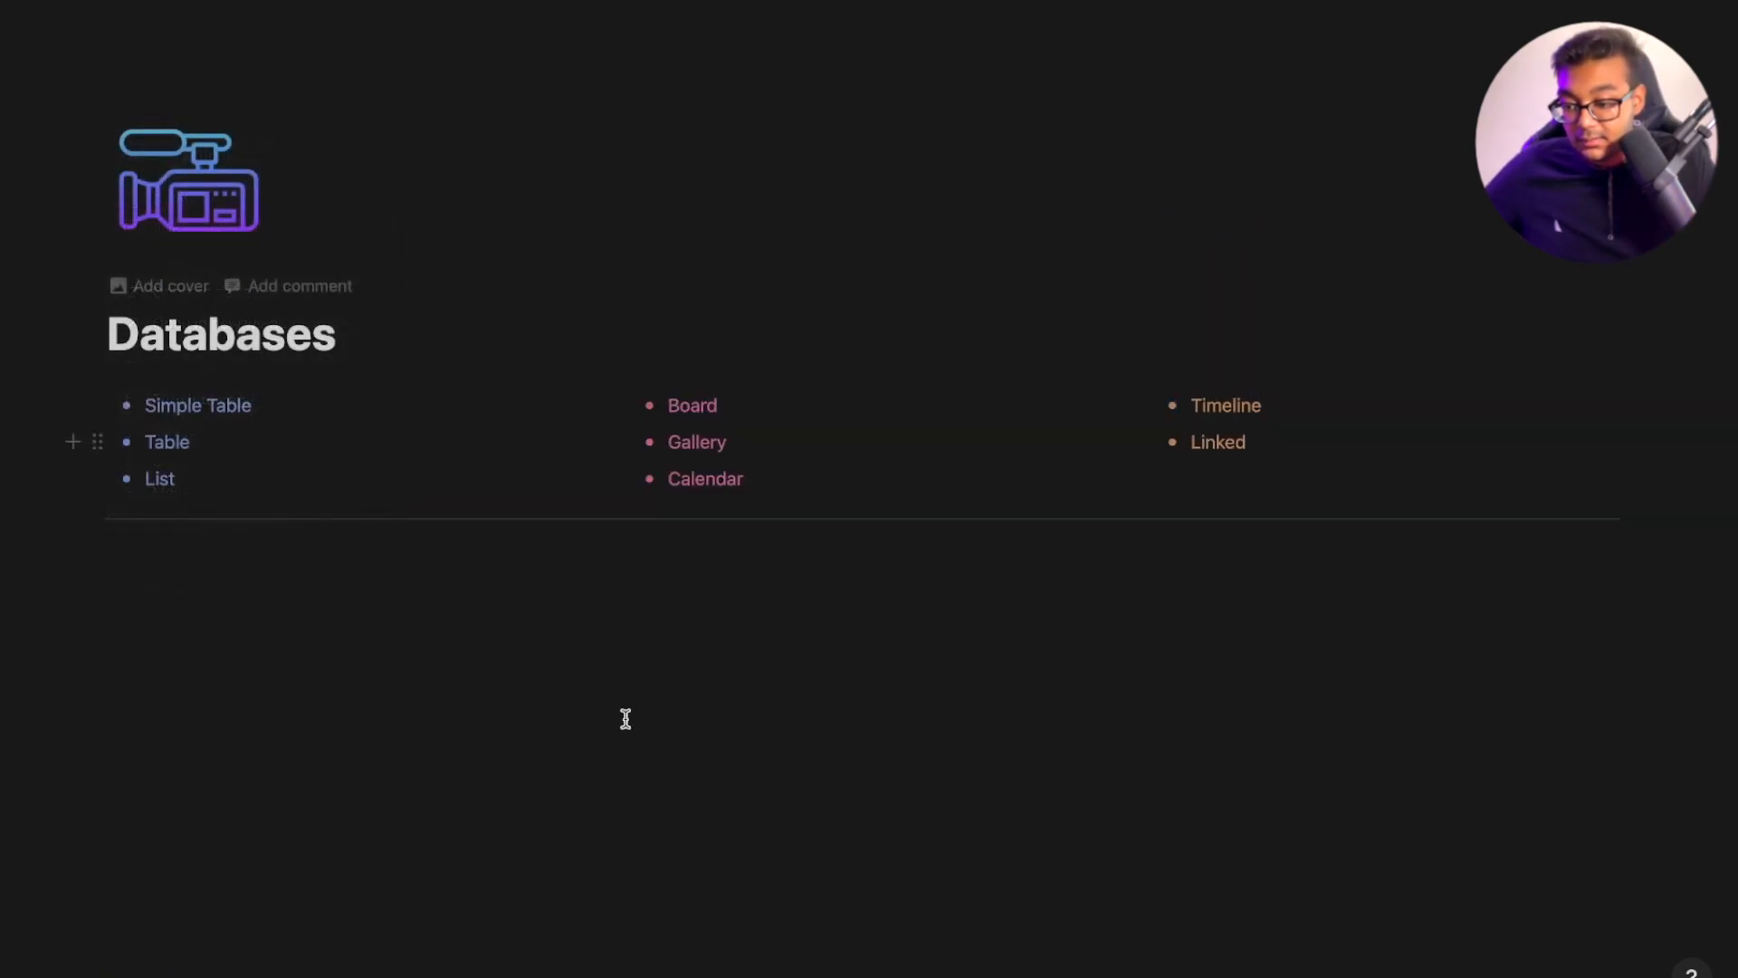
left_click_drag(594, 850, 431, 514)
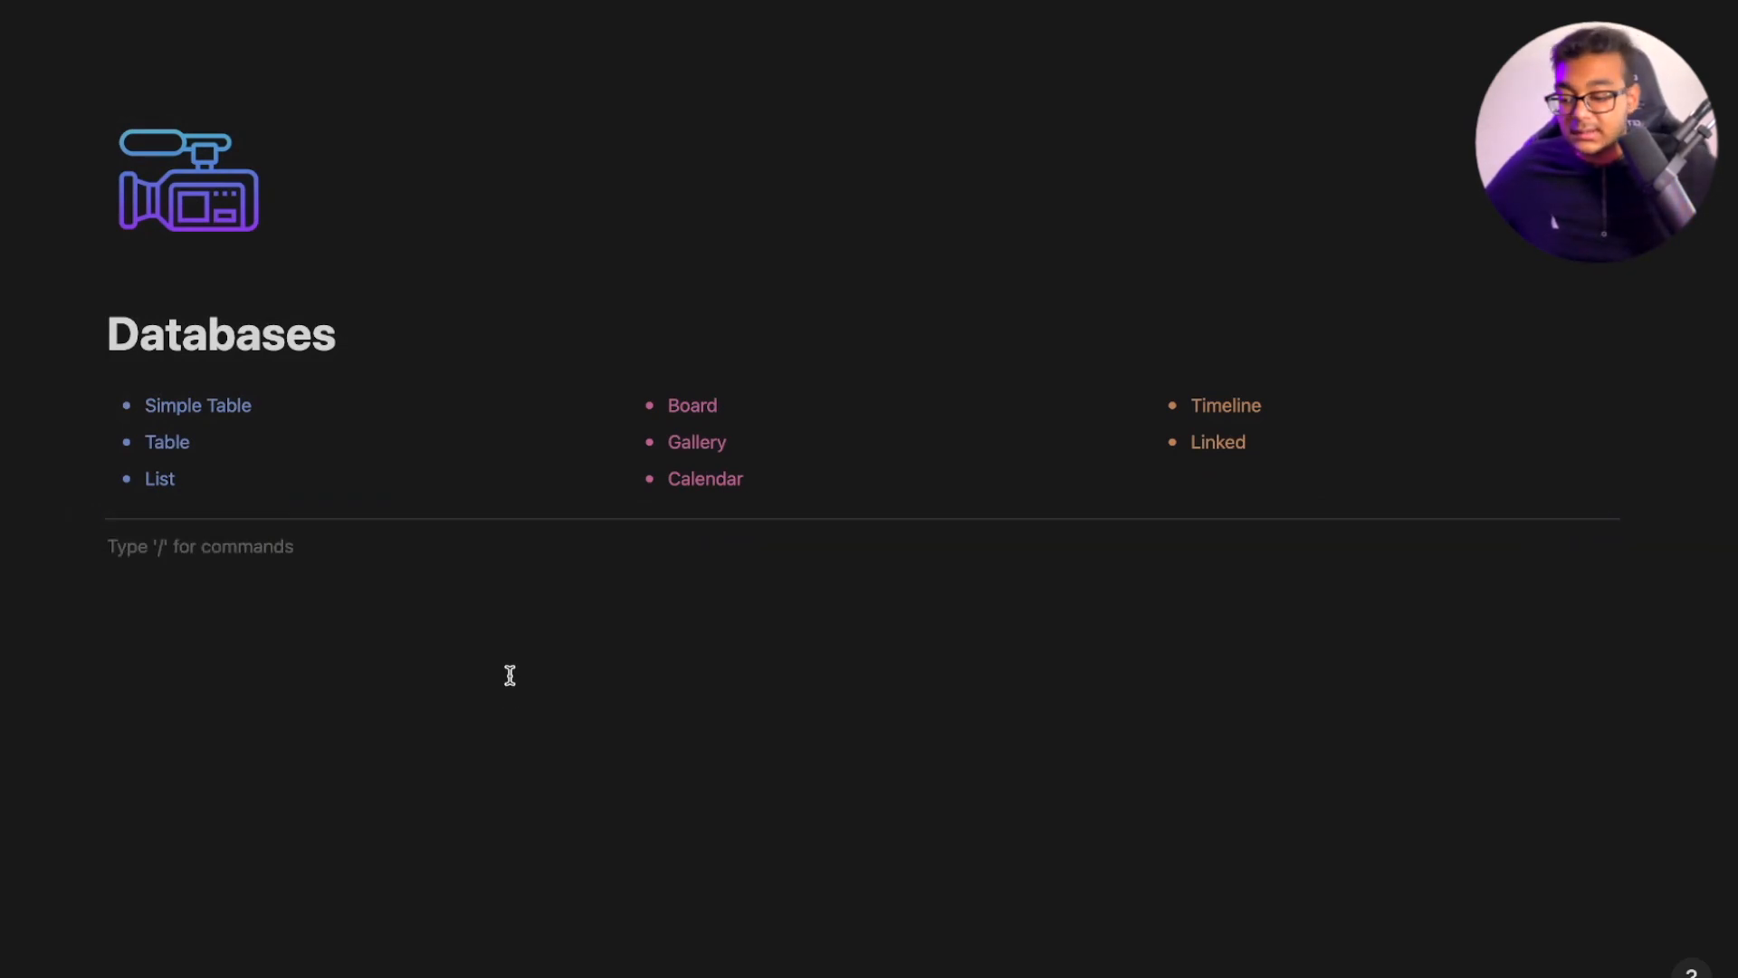
Insert a simple table below the divider, sized to 8 columns by 10 rows and fitted to the page width
type("/tabl")
key("Return")
left_click_drag(392, 600, 1363, 624)
left_click_drag(815, 664, 733, 969)
scroll(1345, 845, "down", 5)
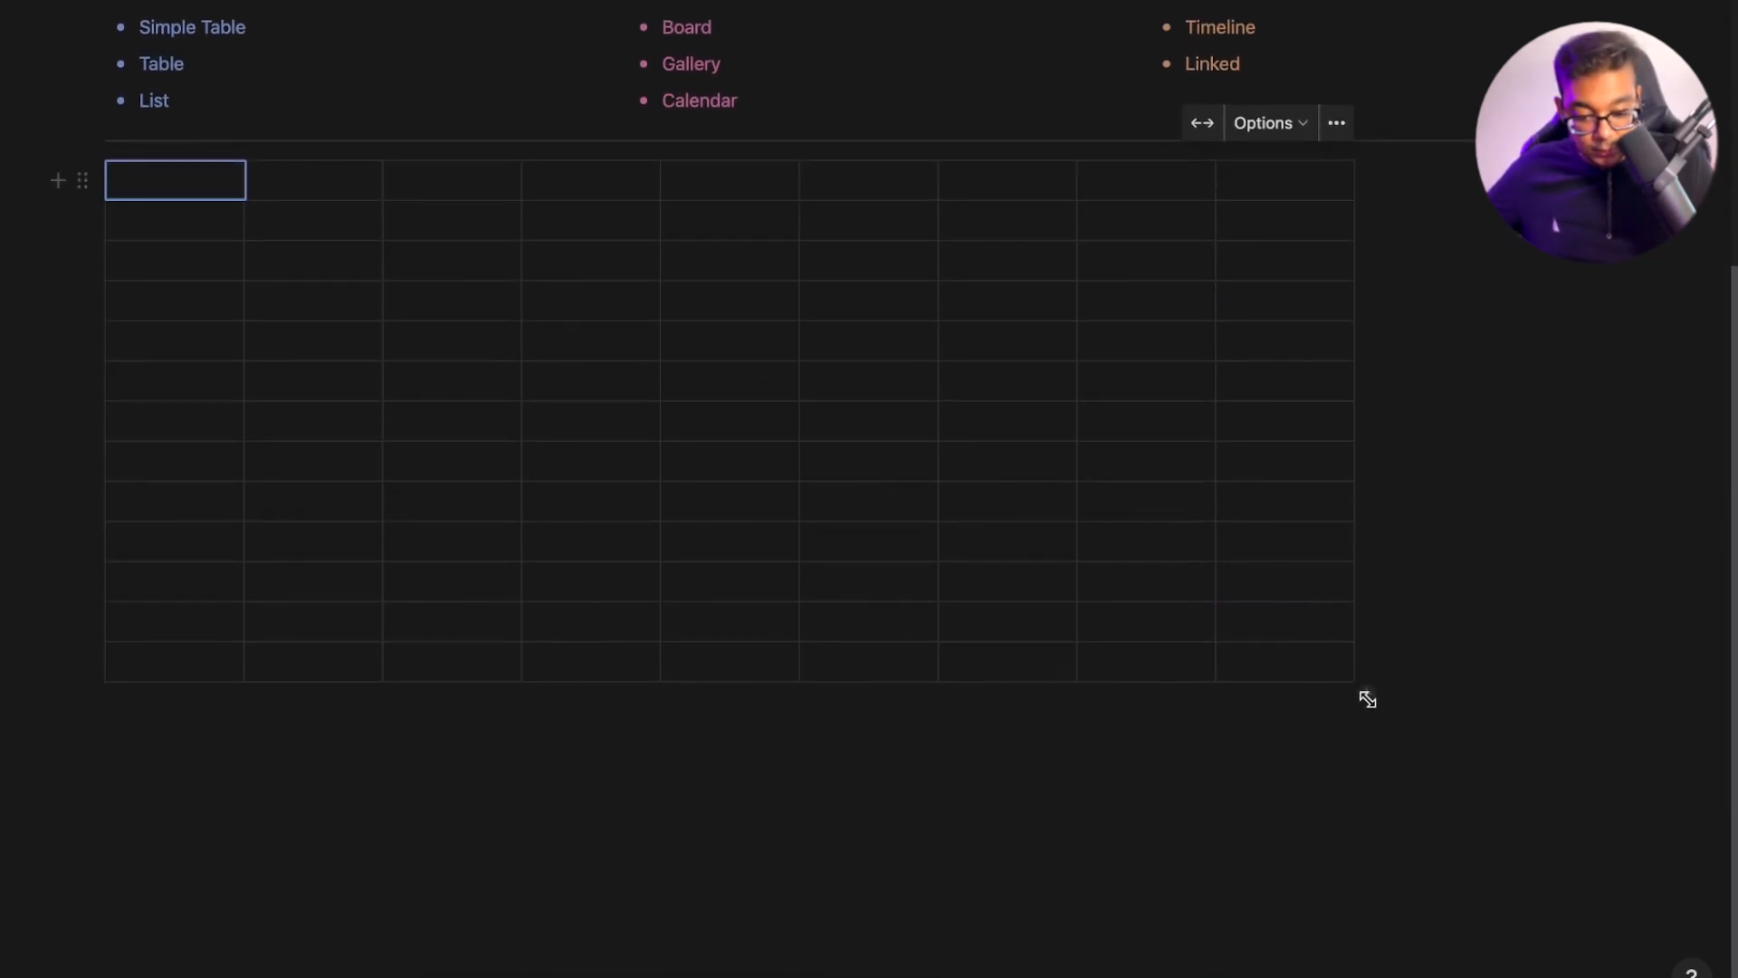
left_click_drag(1359, 687, 1276, 586)
left_click(1067, 504)
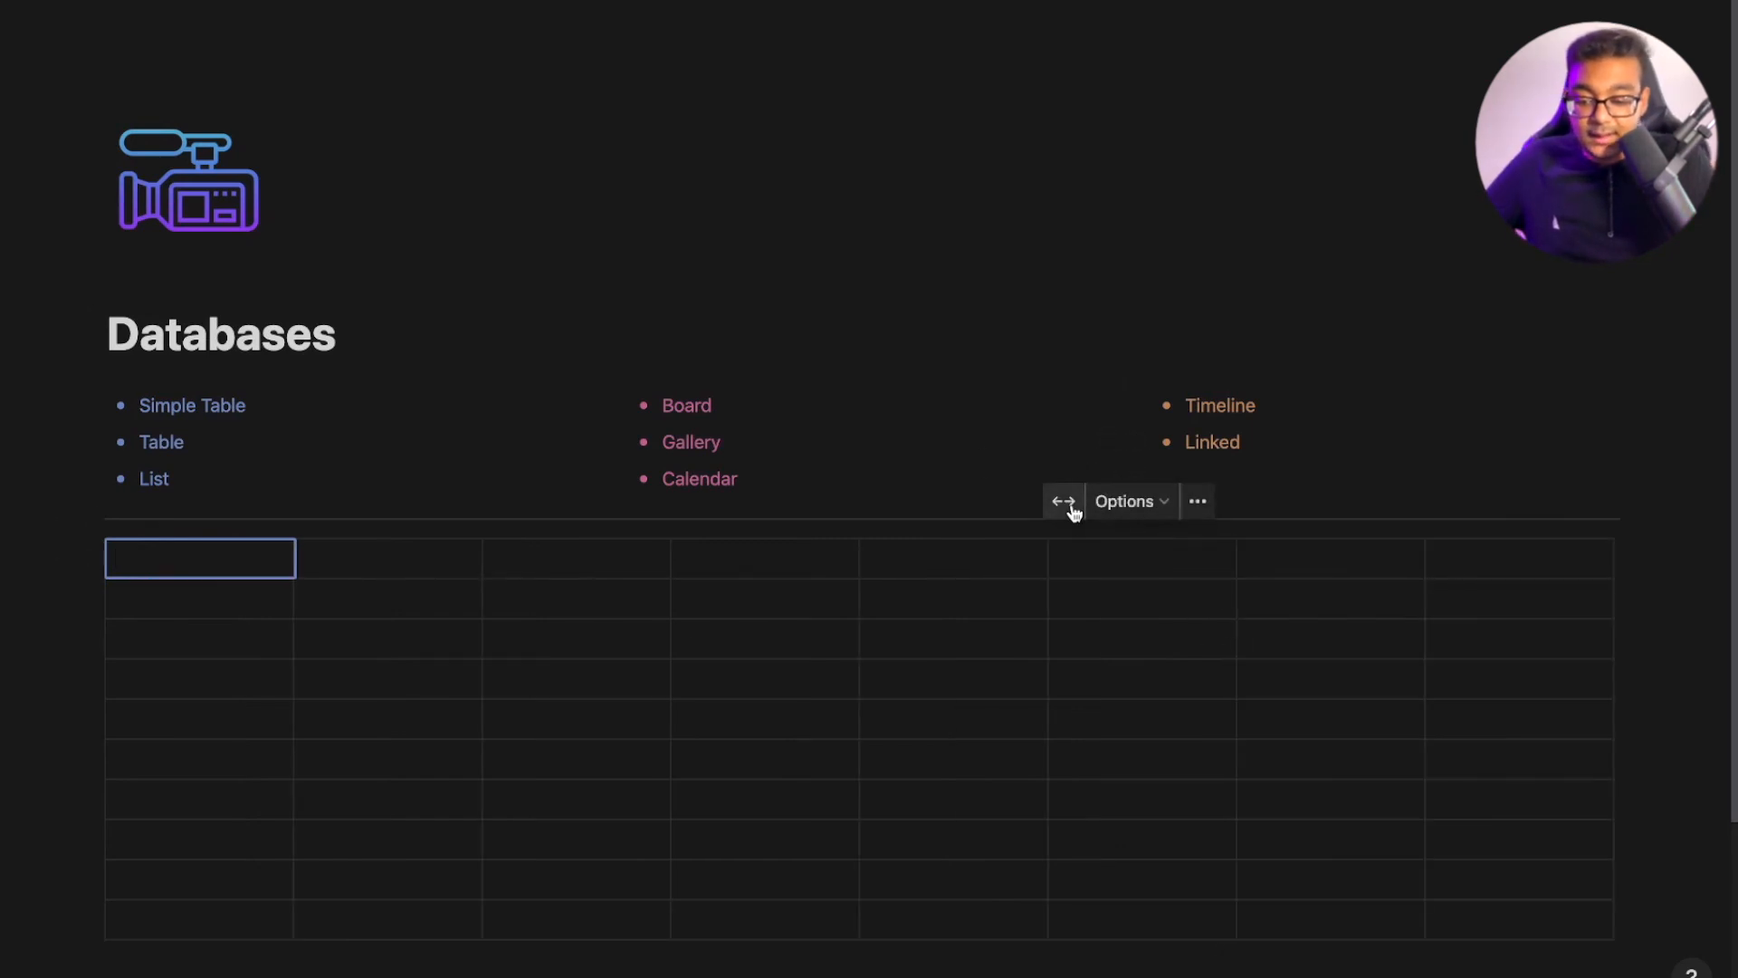